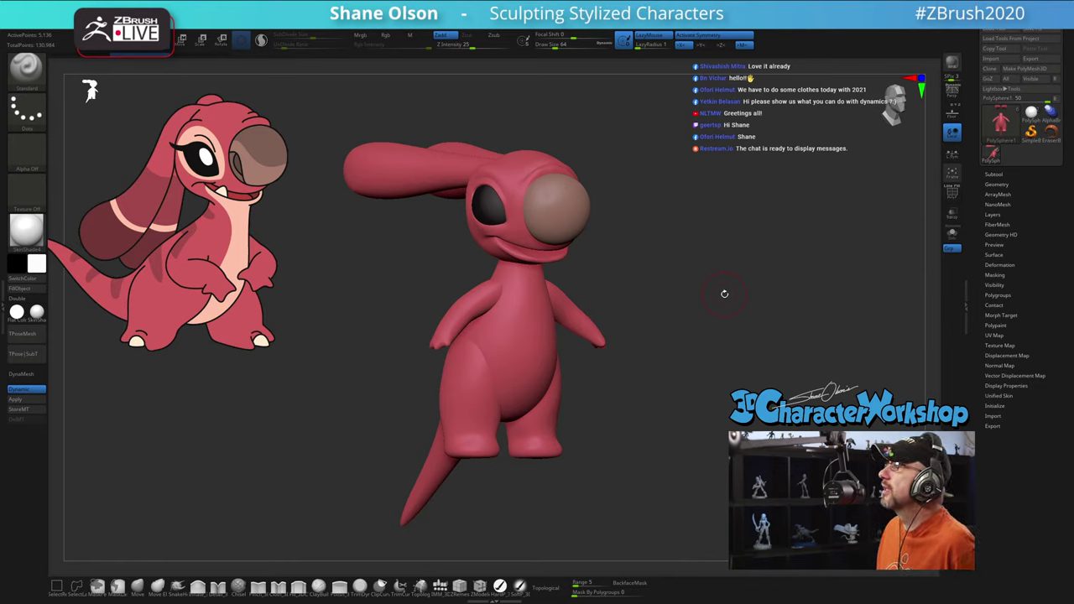
Step: Examine the sculpted character from several three-quarter angles to compare it with the reference drawing
mouse_move(722, 293)
left_mouse_down()
mouse_move(716, 270)
mouse_move(732, 301)
left_mouse_up()
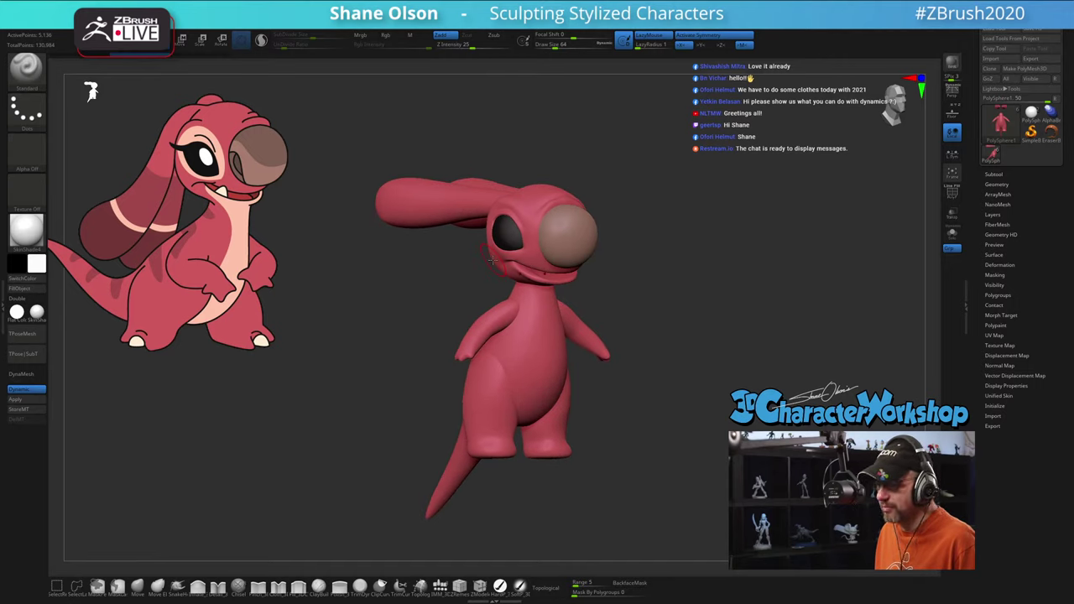
key("s")
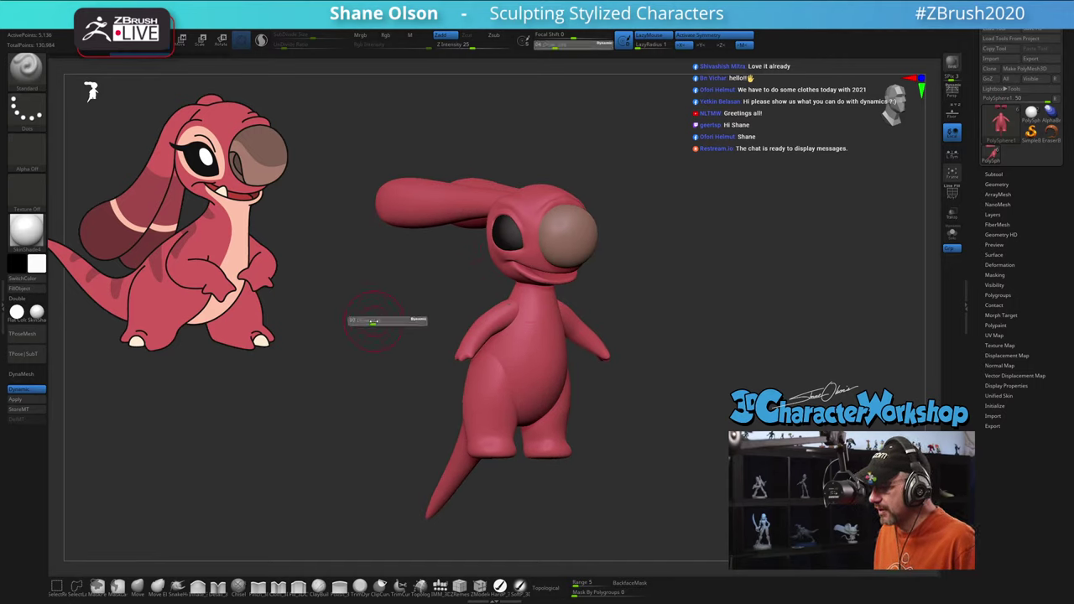
left_click_drag(370, 323, 377, 322)
mouse_move(448, 295)
left_mouse_down("alt")
mouse_move(424, 307)
mouse_move(412, 294)
mouse_move(659, 316)
left_mouse_up("alt")
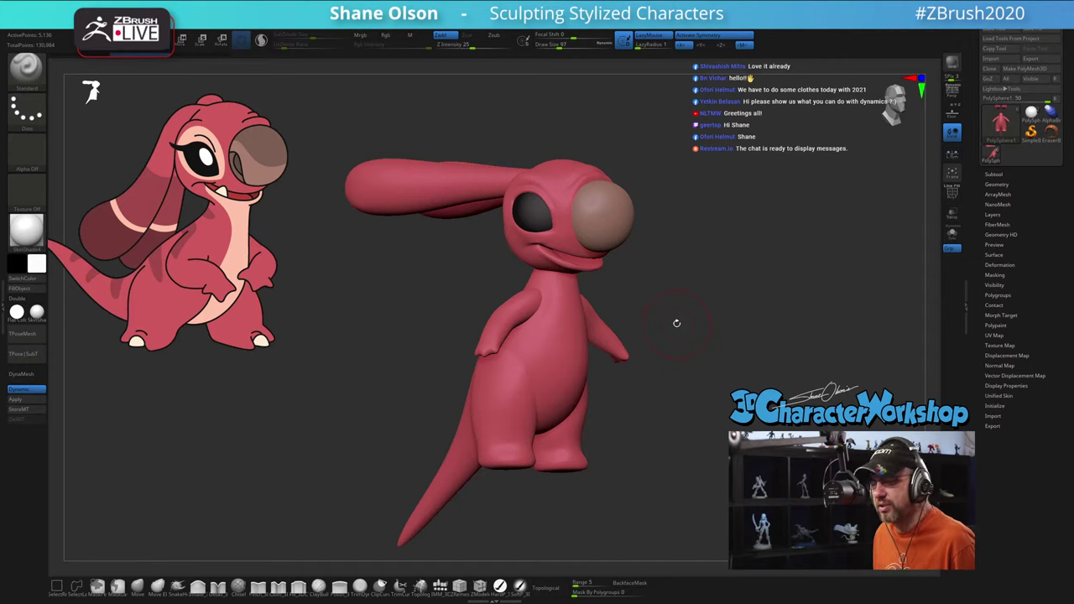
left_click_drag(659, 271, 588, 206)
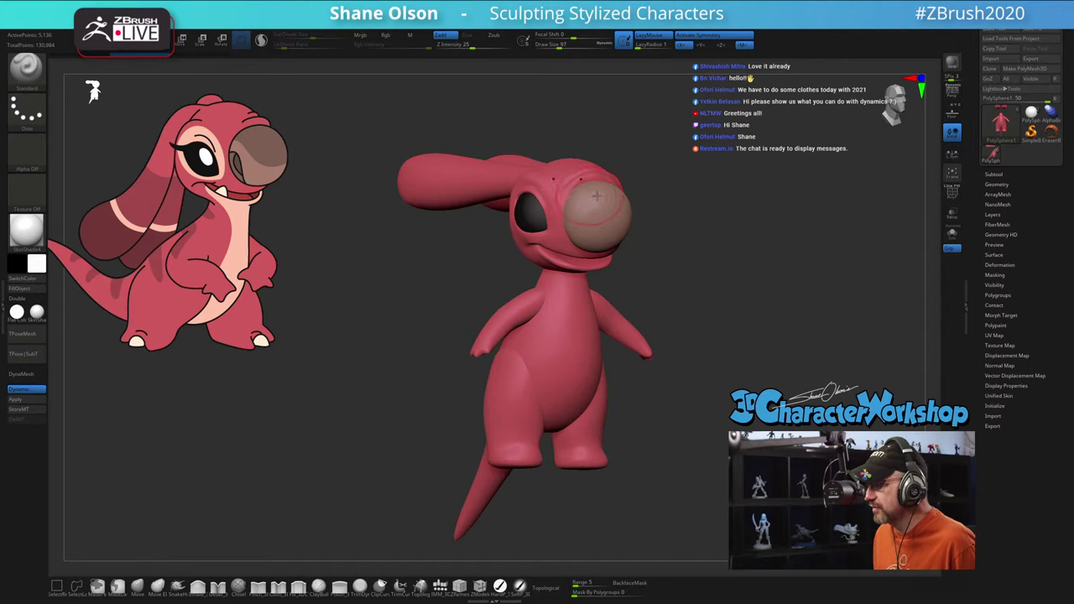
left_click_drag(768, 241, 749, 242, "alt")
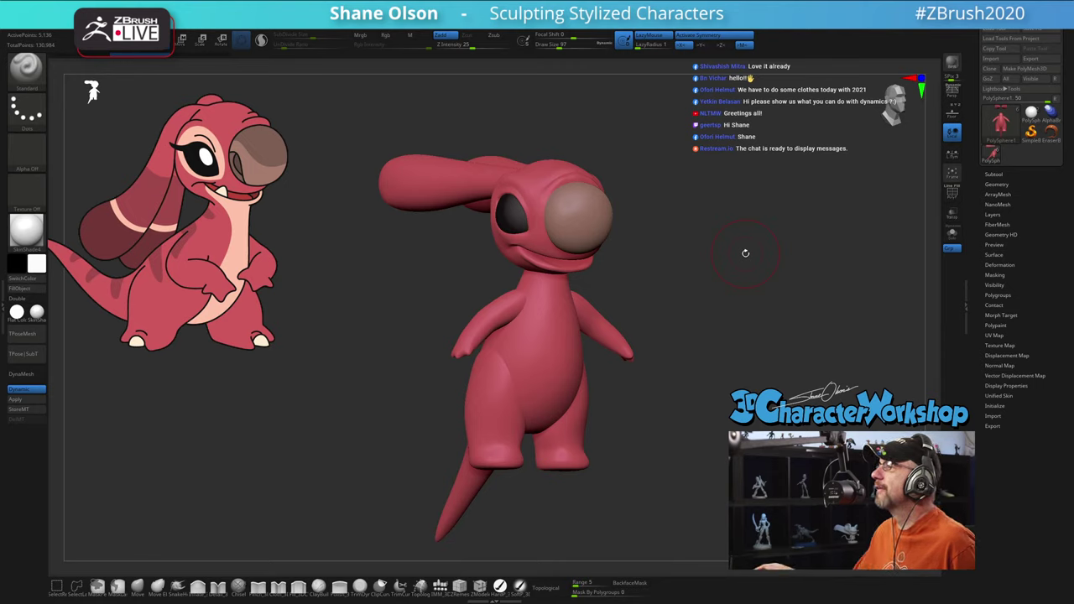
mouse_move(651, 348)
left_mouse_down()
mouse_move(678, 366)
mouse_move(662, 377)
mouse_move(718, 403)
mouse_move(631, 408)
left_mouse_up()
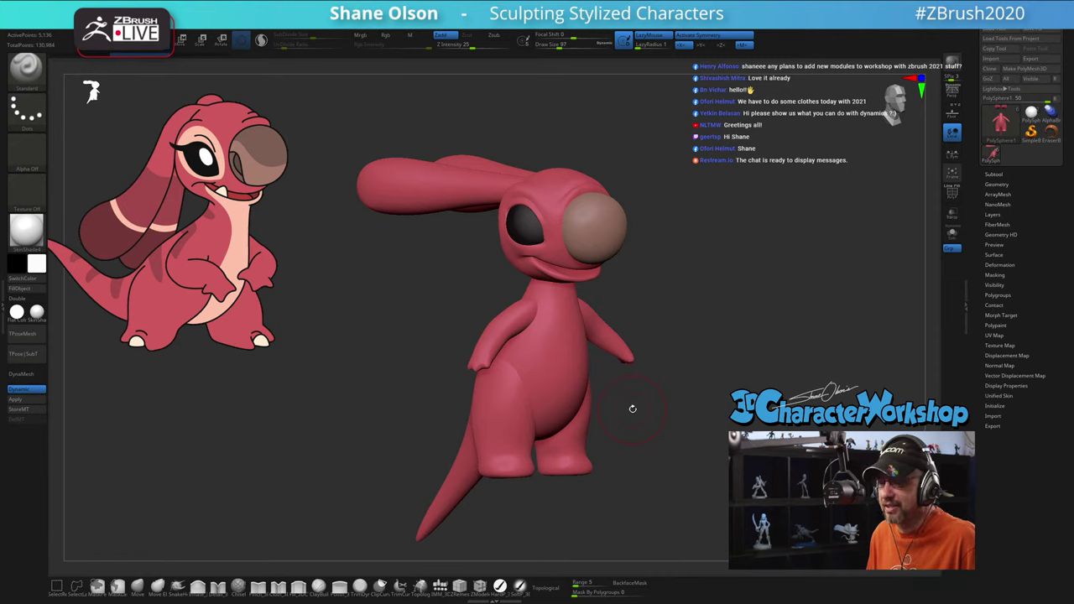
left_click_drag(626, 439, 618, 425, "alt")
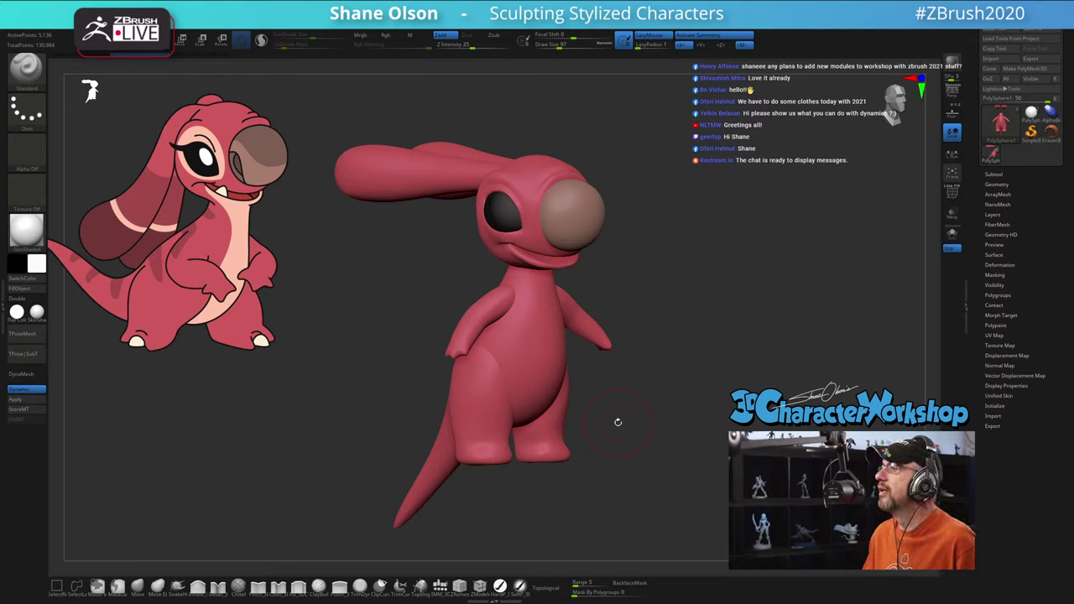
right_click_drag(665, 393, 659, 400)
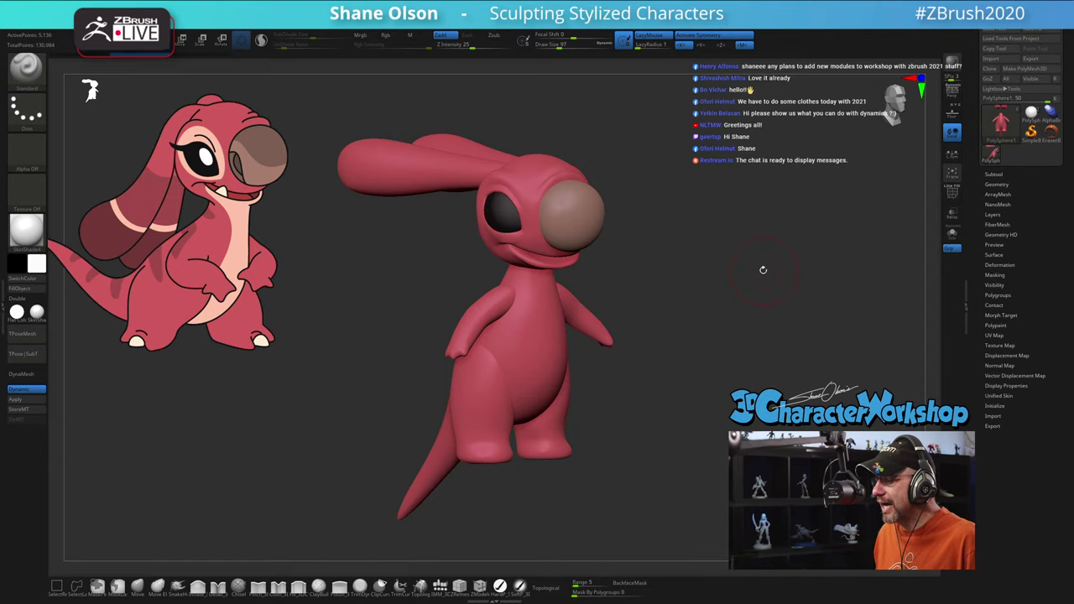
left_click_drag(738, 281, 630, 269)
left_click_drag(663, 308, 659, 285)
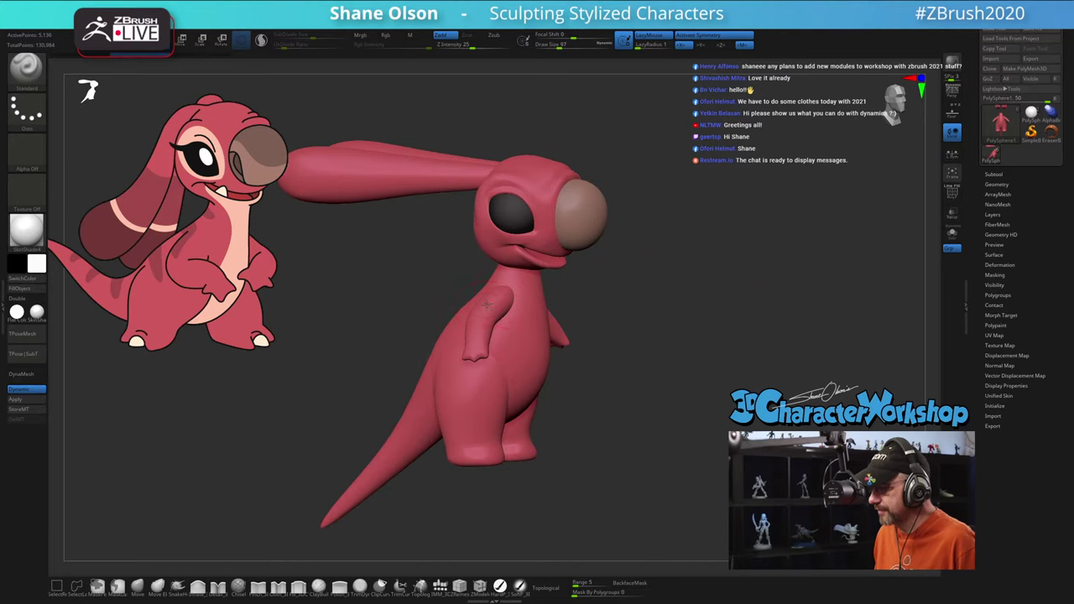
Step: Show the wireframe with polygroup colours and apply Auto Groups to the body mesh to separate torso, limbs, ears and tail
key("shift+f")
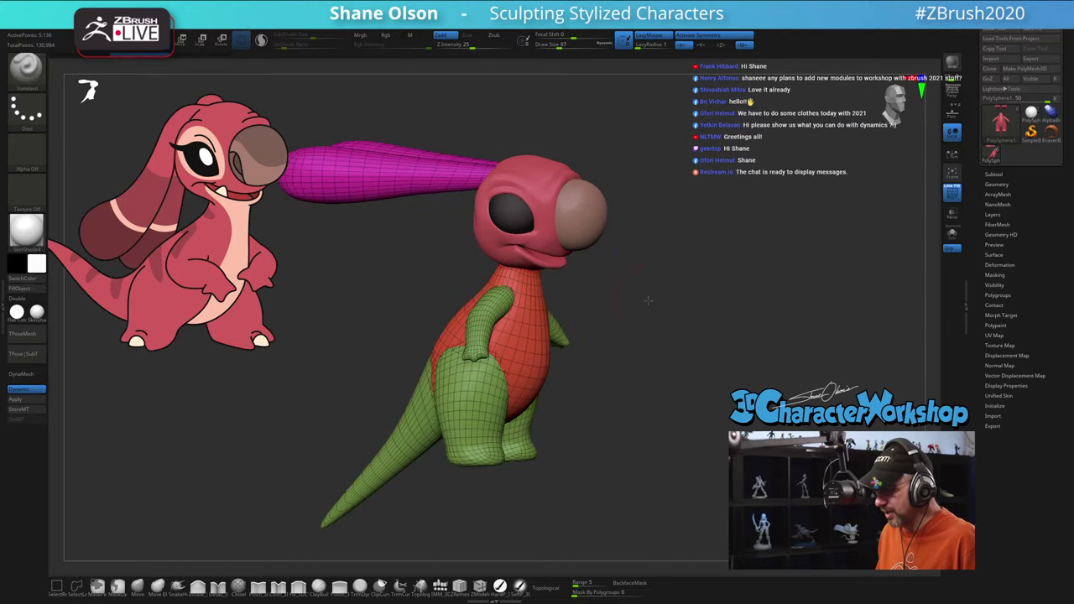
left_click_drag(641, 298, 644, 293)
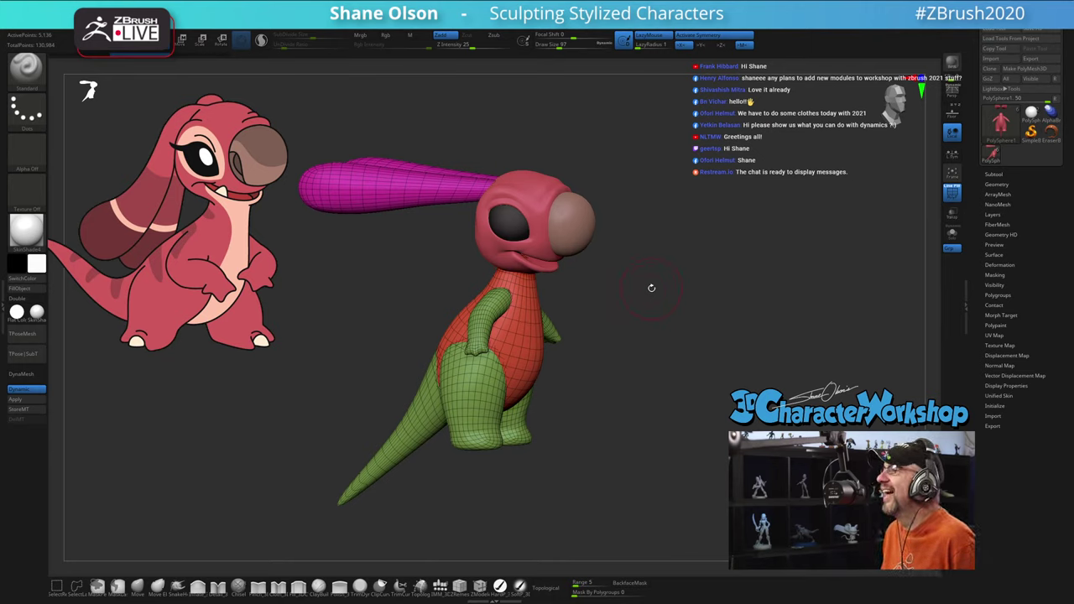
left_click_drag(656, 283, 655, 291)
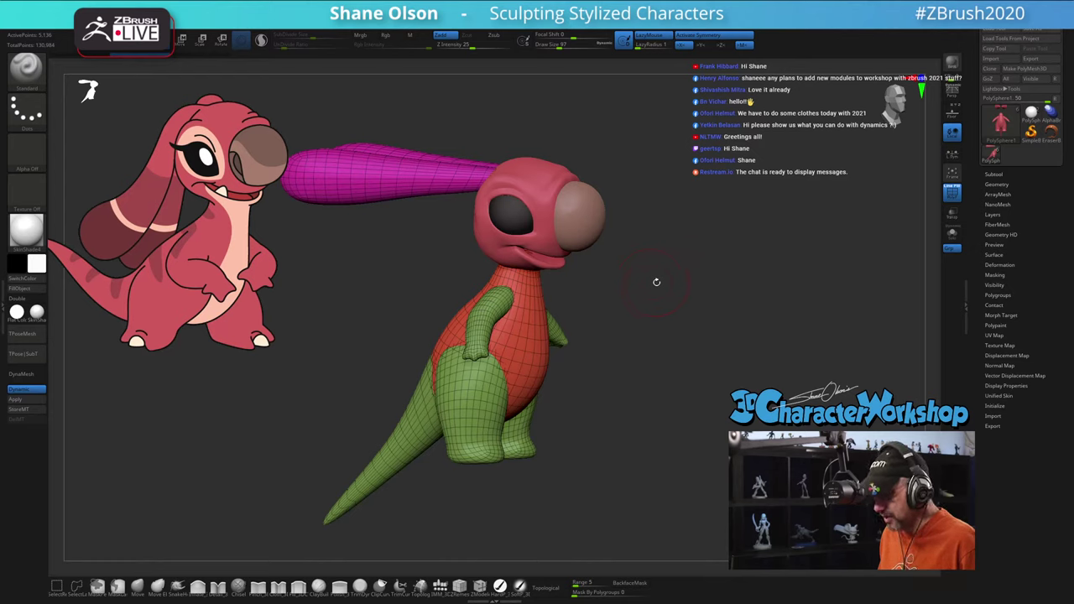
key("space")
left_click(643, 268)
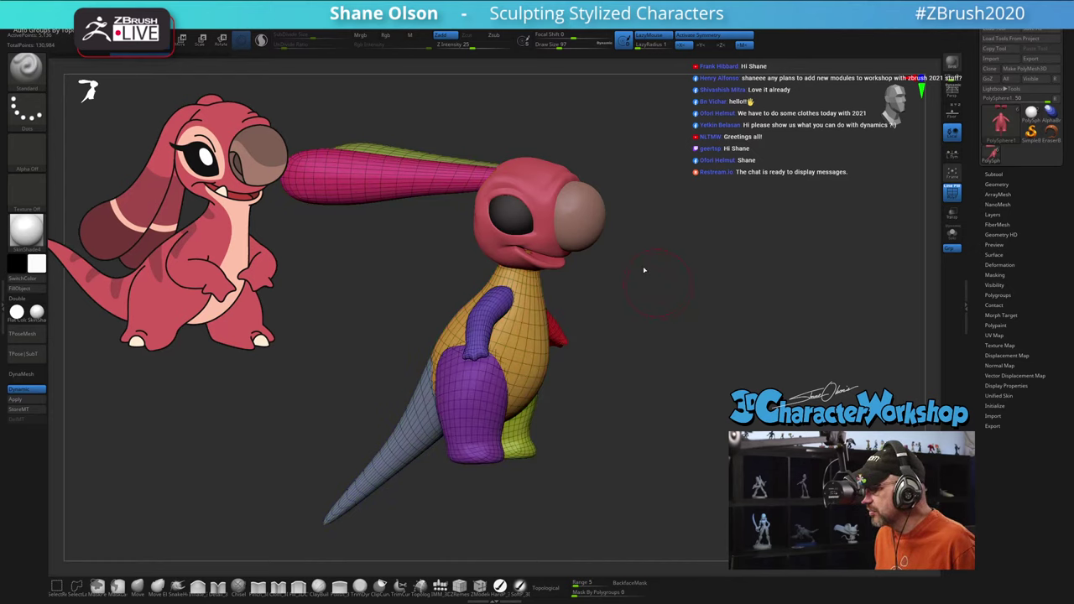
Step: Try Mirror And Weld on the body mesh, repeat it with dynamic subdivision off, and undo both attempts
left_click(635, 240)
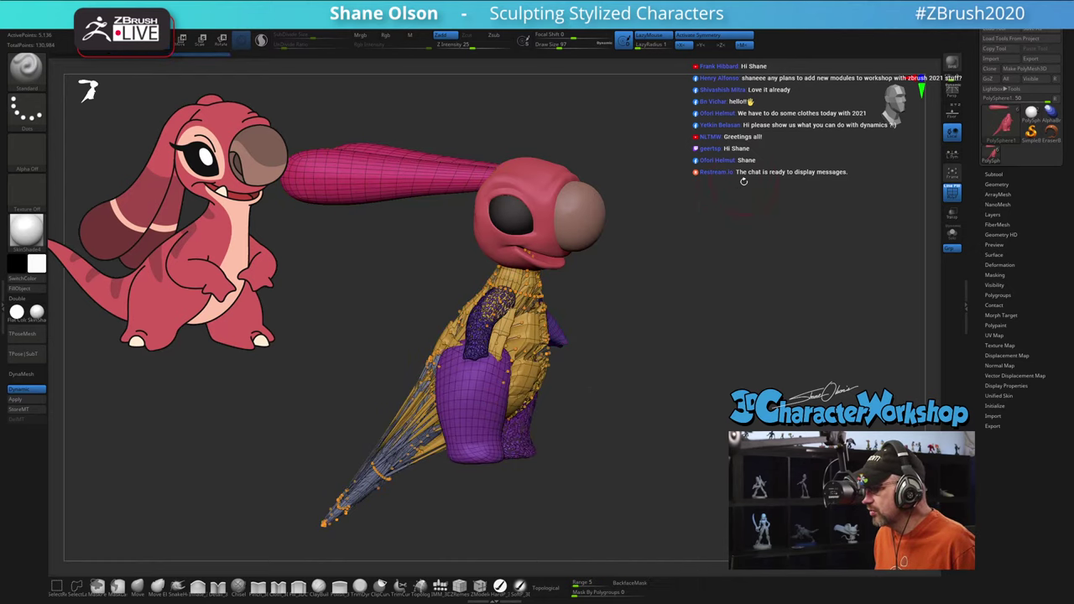
key("ctrl+z")
left_click_drag(728, 271, 673, 257)
key("space")
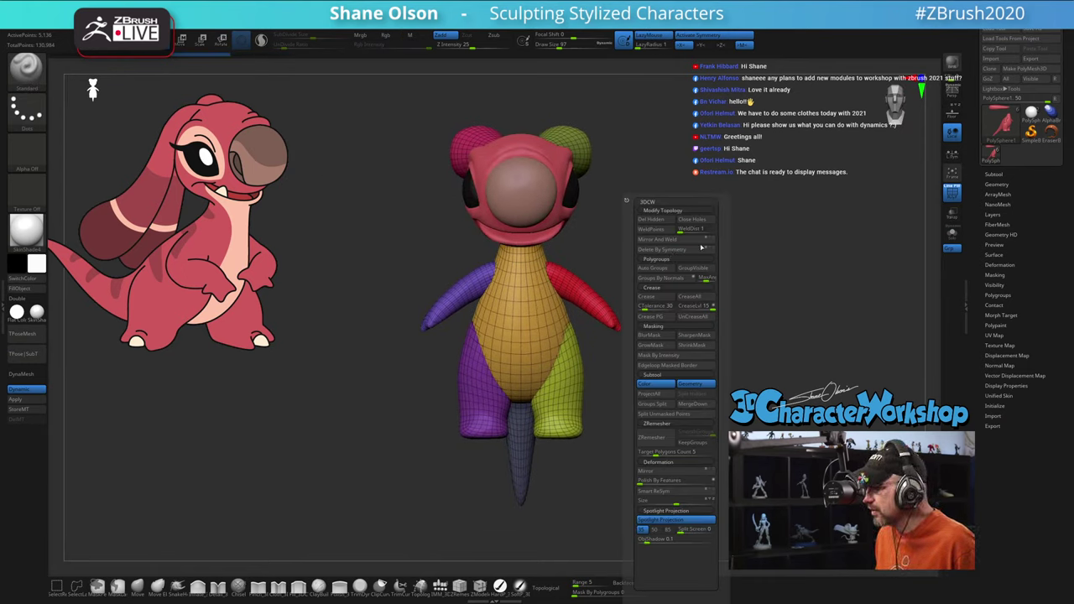
mouse_move(690, 225)
left_mouse_down("alt")
mouse_move(698, 235)
mouse_move(692, 219)
left_mouse_up("alt")
key("space")
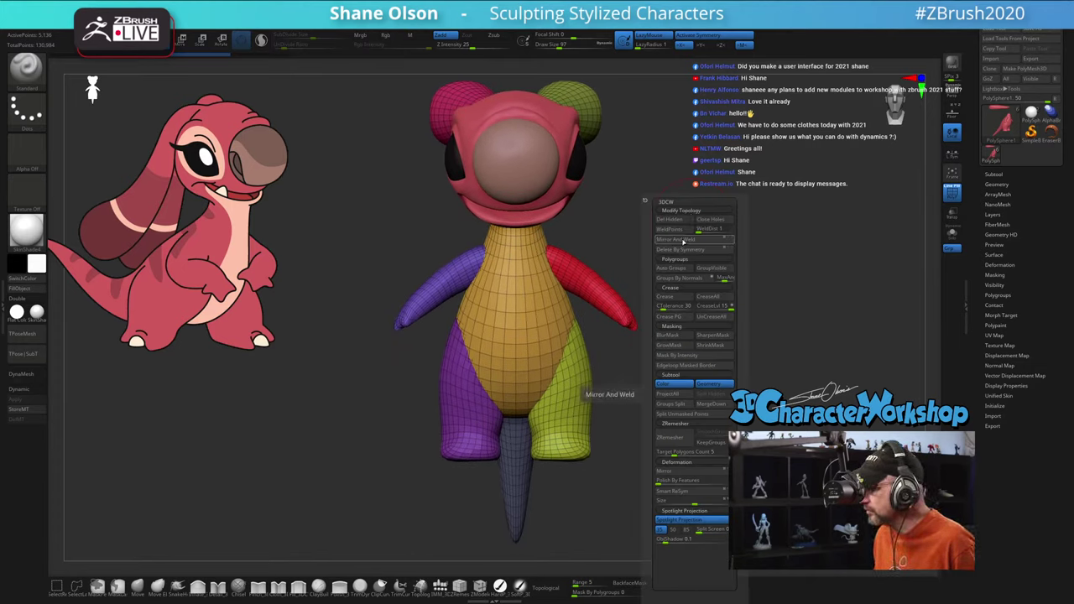
left_click(675, 240)
key("d")
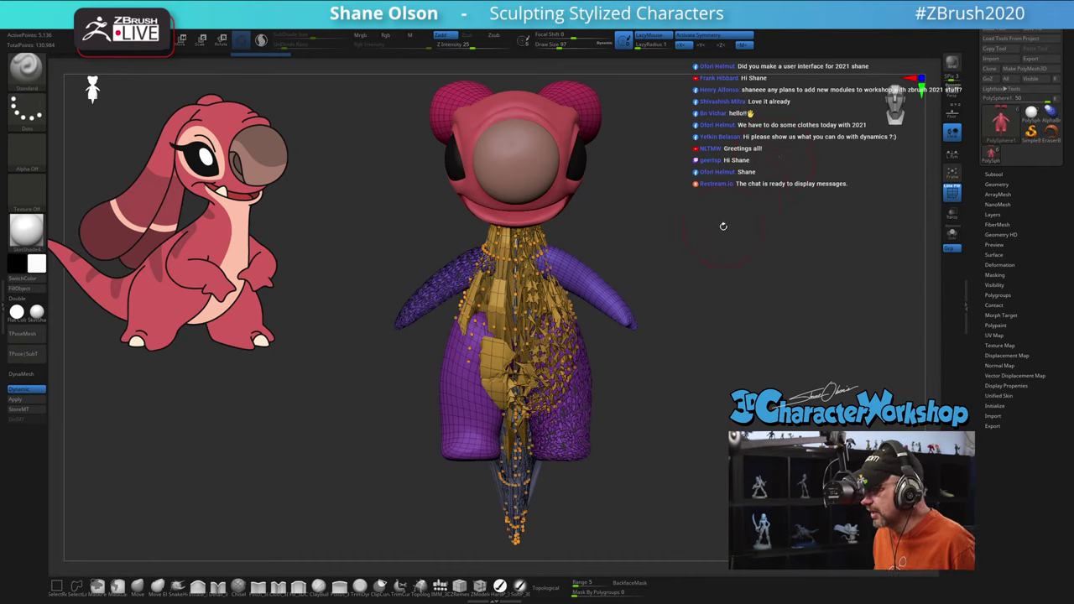
left_click_drag(718, 227, 758, 227)
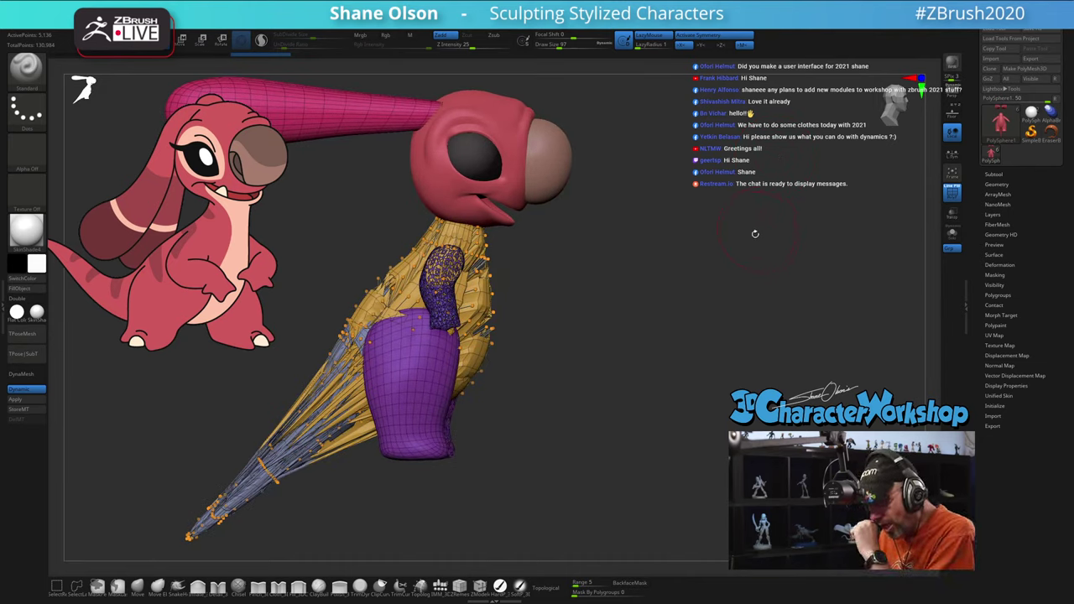
key("ctrl+z")
left_click_drag(641, 258, 783, 173)
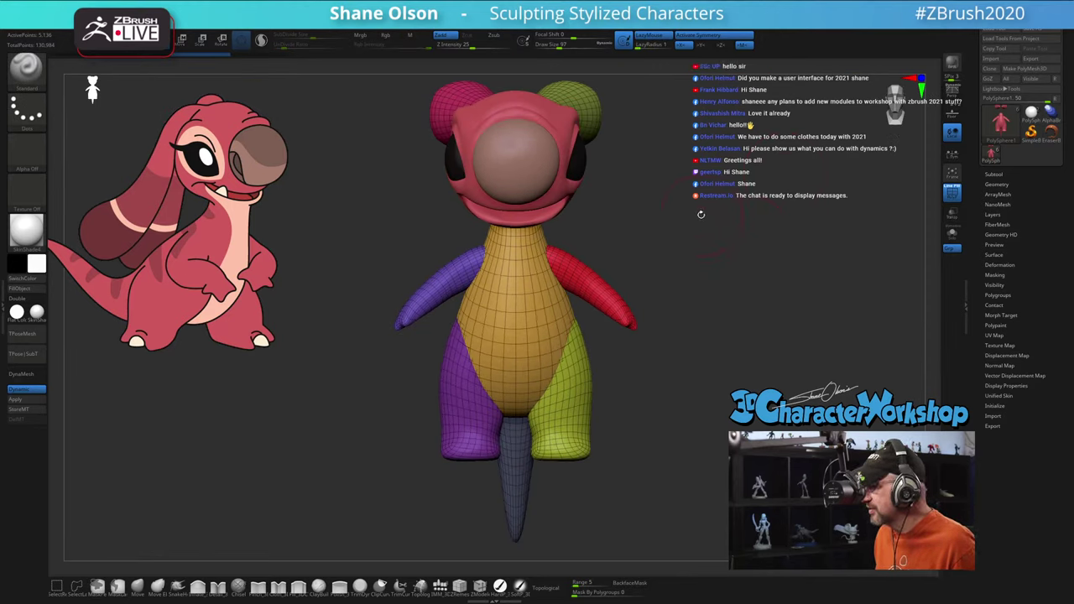
Step: Duplicate the PolySphere1 body subtool and turn off the wireframe display
left_click(995, 174)
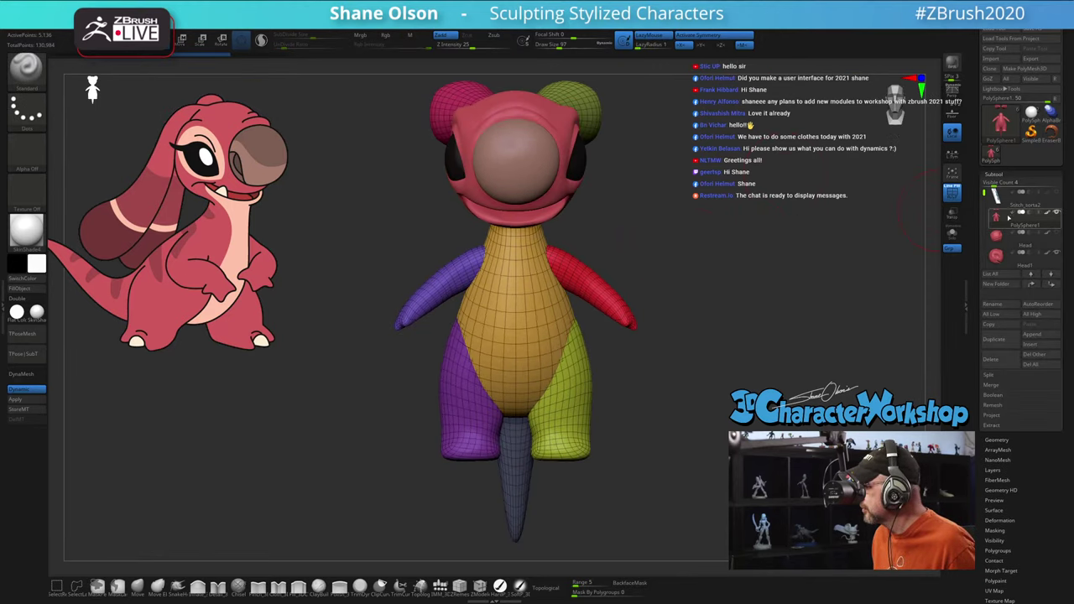
left_click(988, 344)
key("shift+f")
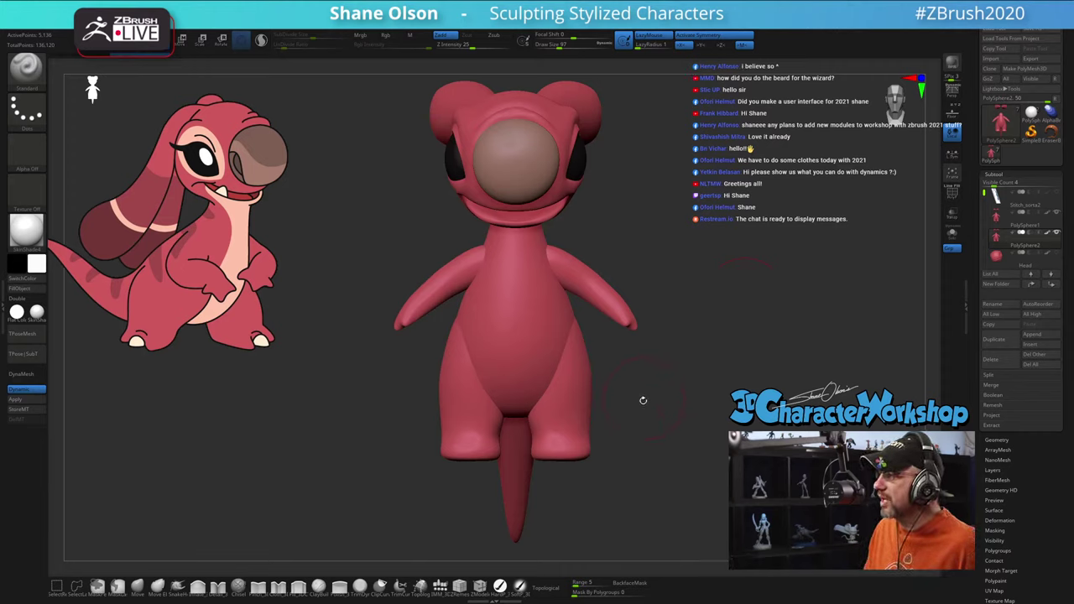
Step: Set the brush draw size to 116
left_click_drag(643, 401, 652, 420)
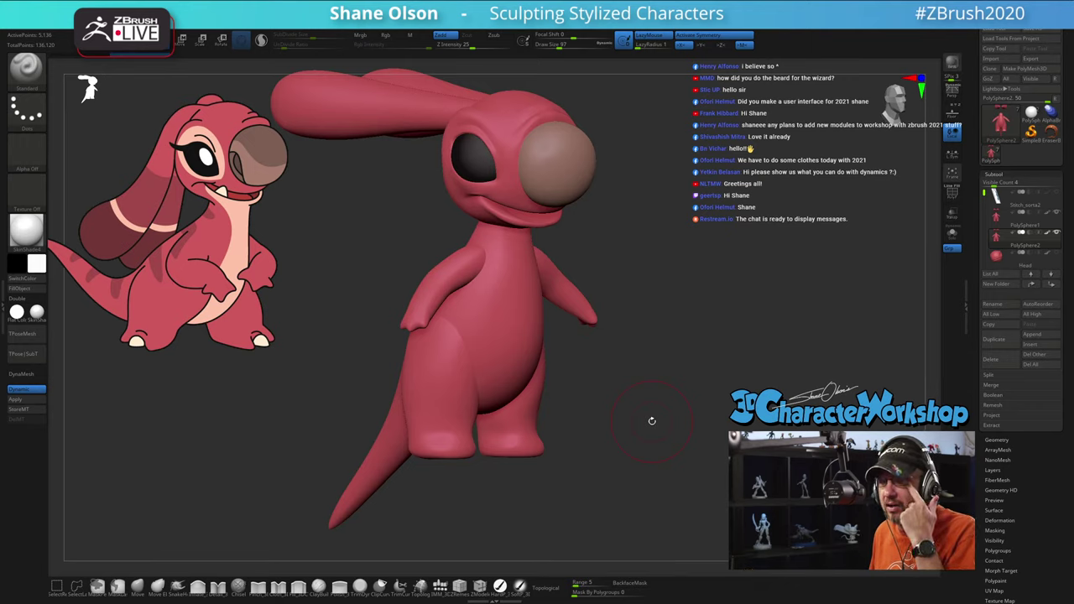
key("s")
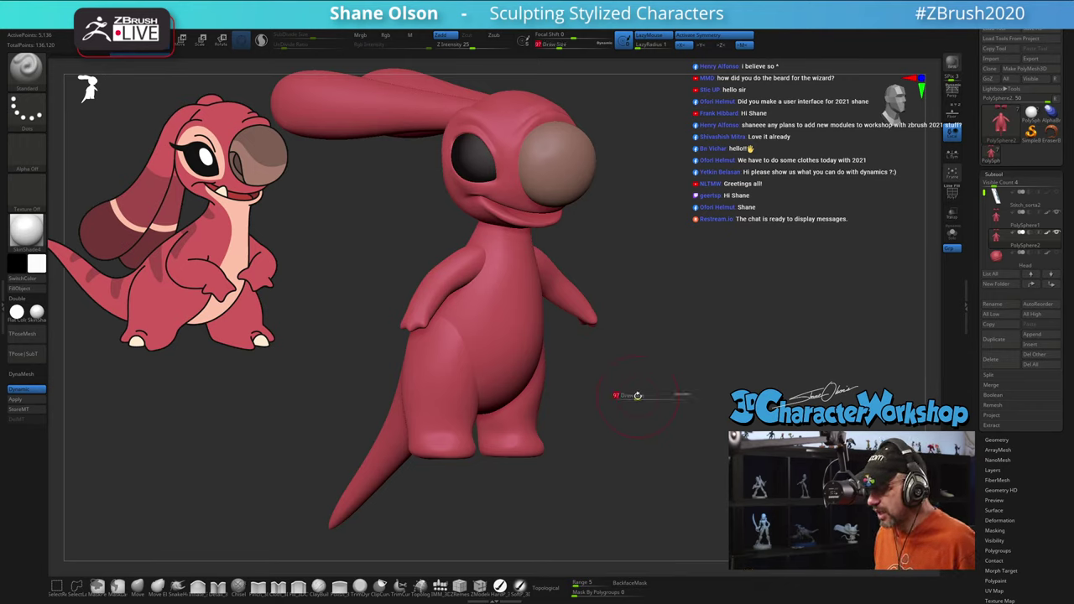
left_click(640, 397)
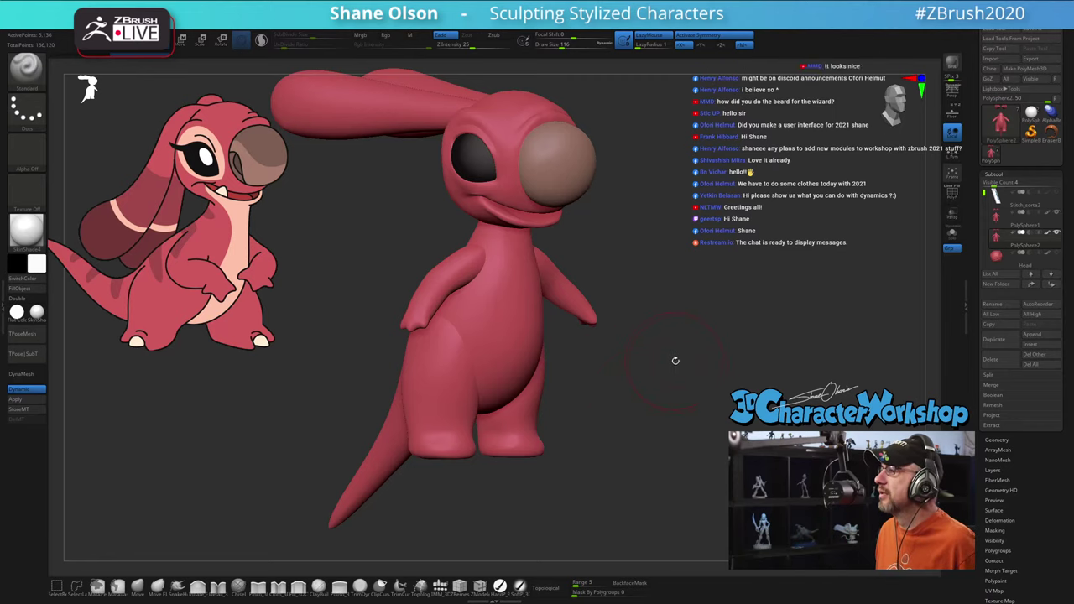
left_click_drag(705, 321, 701, 324)
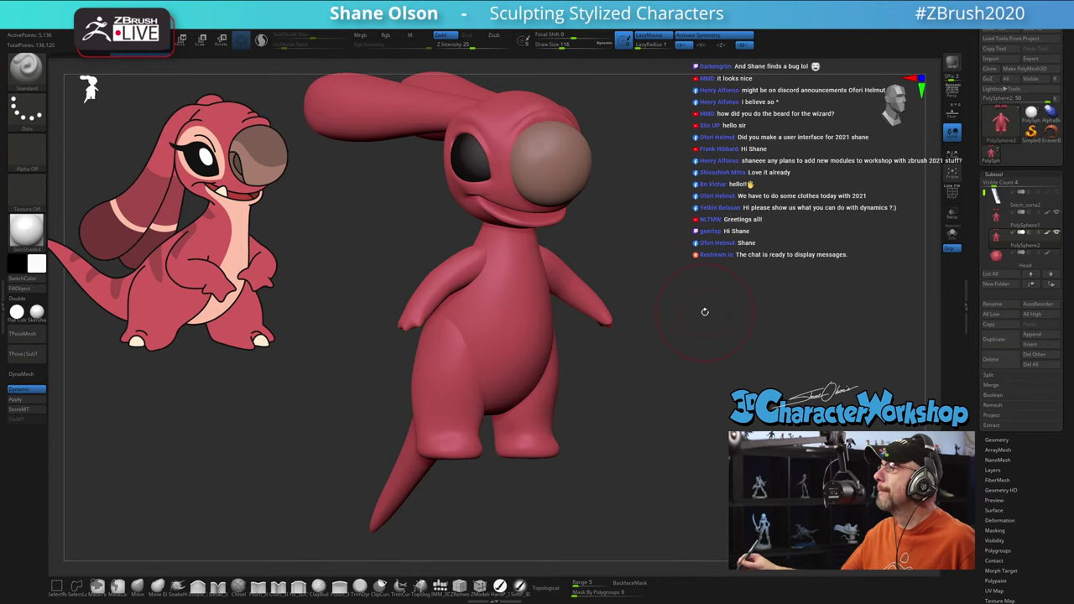
left_click_drag(665, 343, 655, 380)
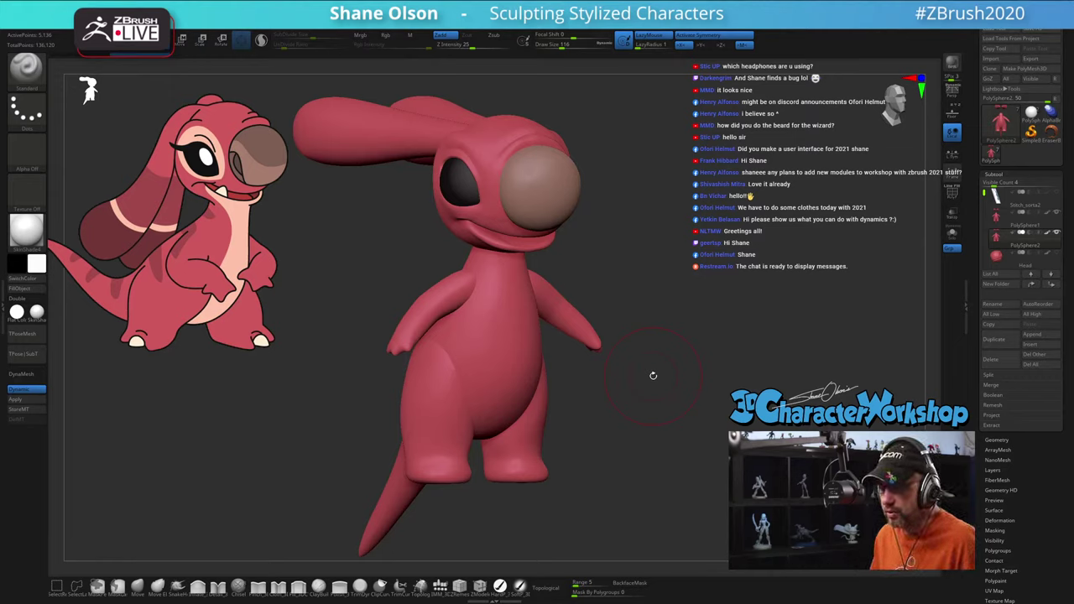
left_click(4, 307)
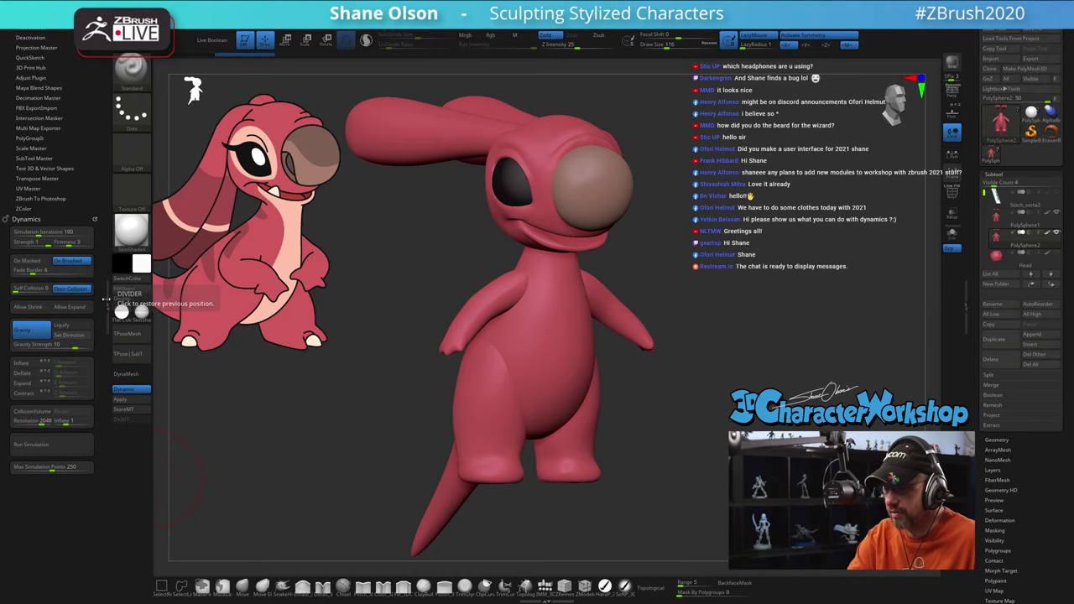
left_click(105, 314)
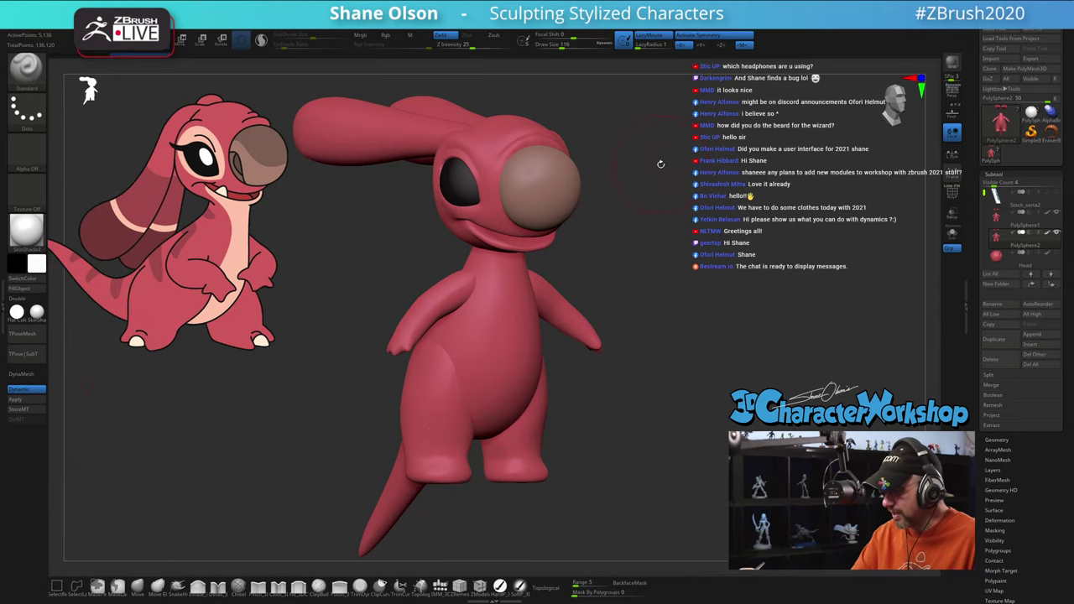
key("space")
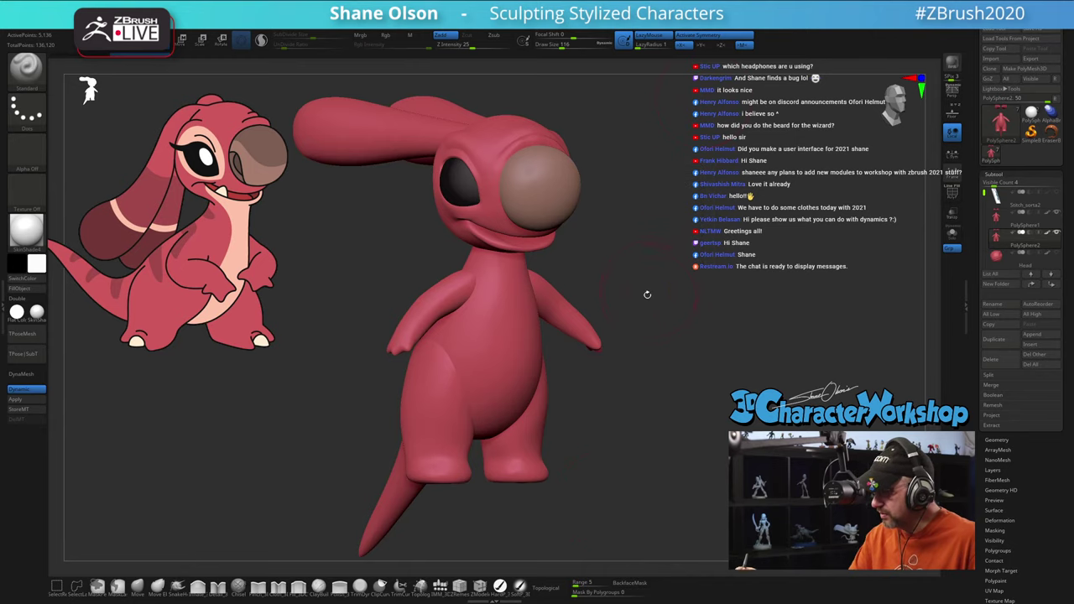
left_click_drag(653, 358, 669, 404)
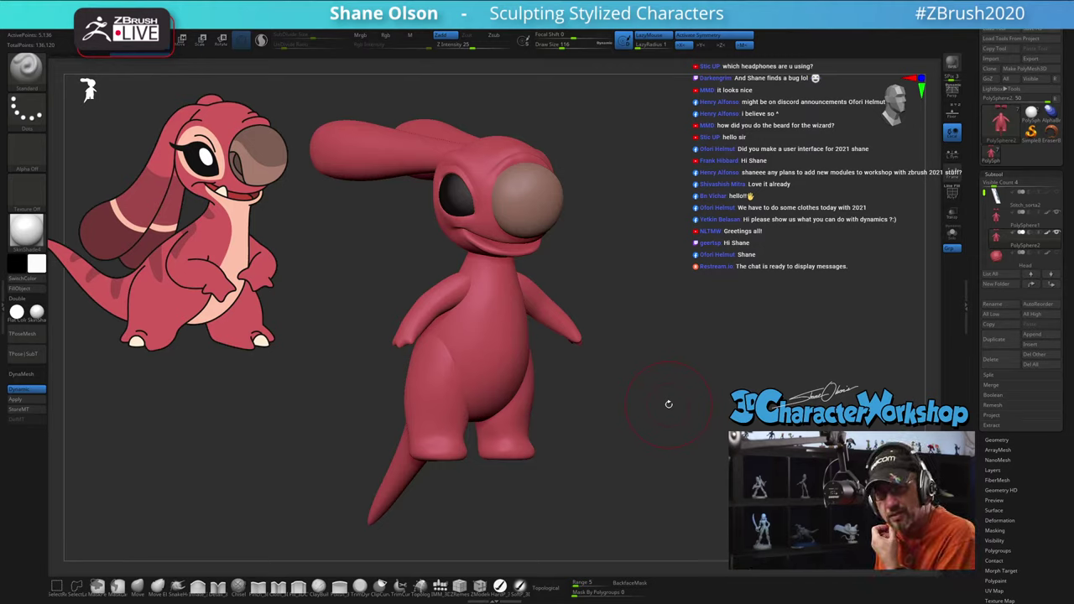
left_click_drag(679, 255, 665, 258, "shift")
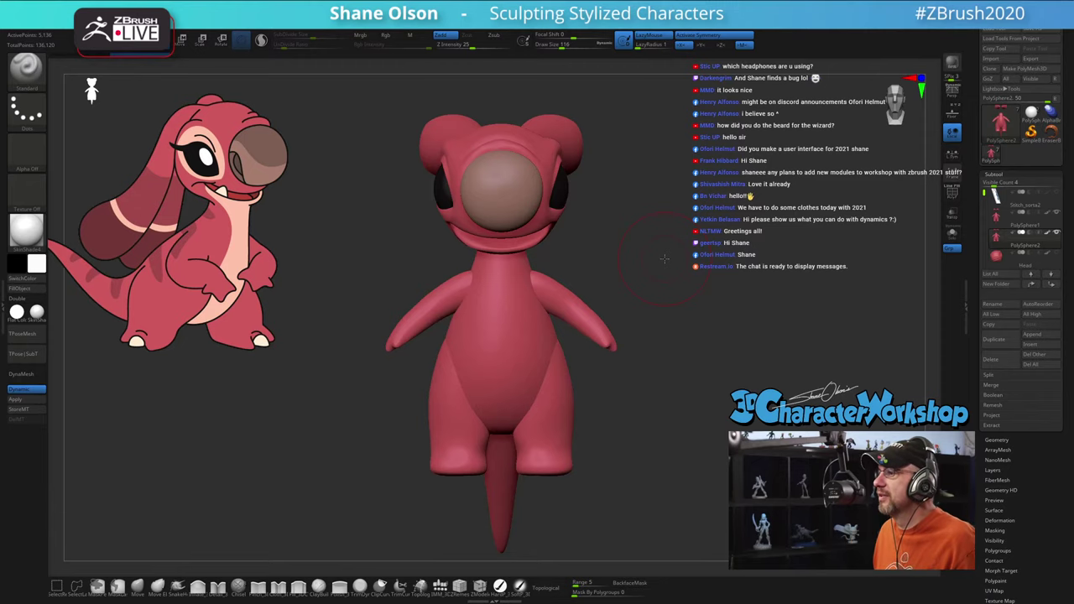
left_click_drag(664, 258, 753, 242)
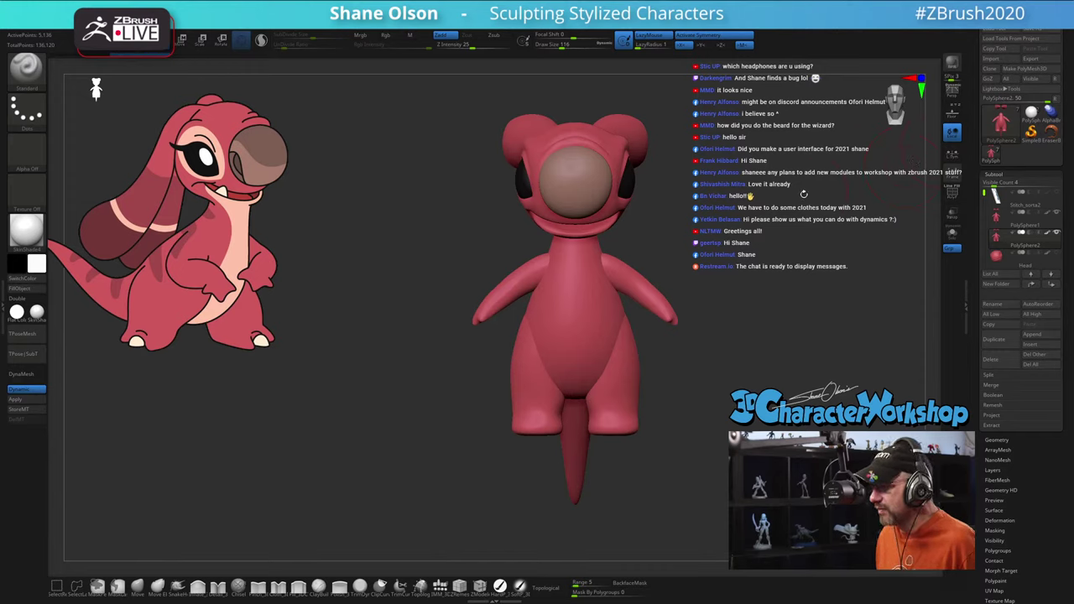
left_click_drag(805, 193, 753, 259, "alt")
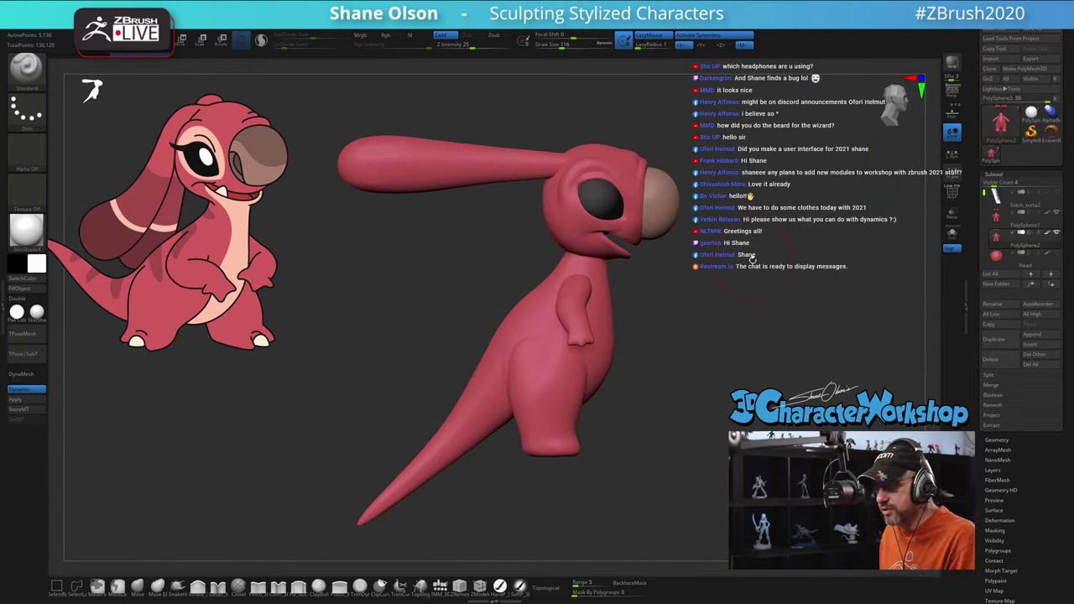
mouse_move(753, 259)
left_mouse_down()
mouse_move(797, 277)
mouse_move(840, 275)
mouse_move(759, 271)
left_mouse_up()
Step: Show the duplicated body's wireframe with dynamic subdivision off and hide the original PolySphere1 subtool
key("shift+f")
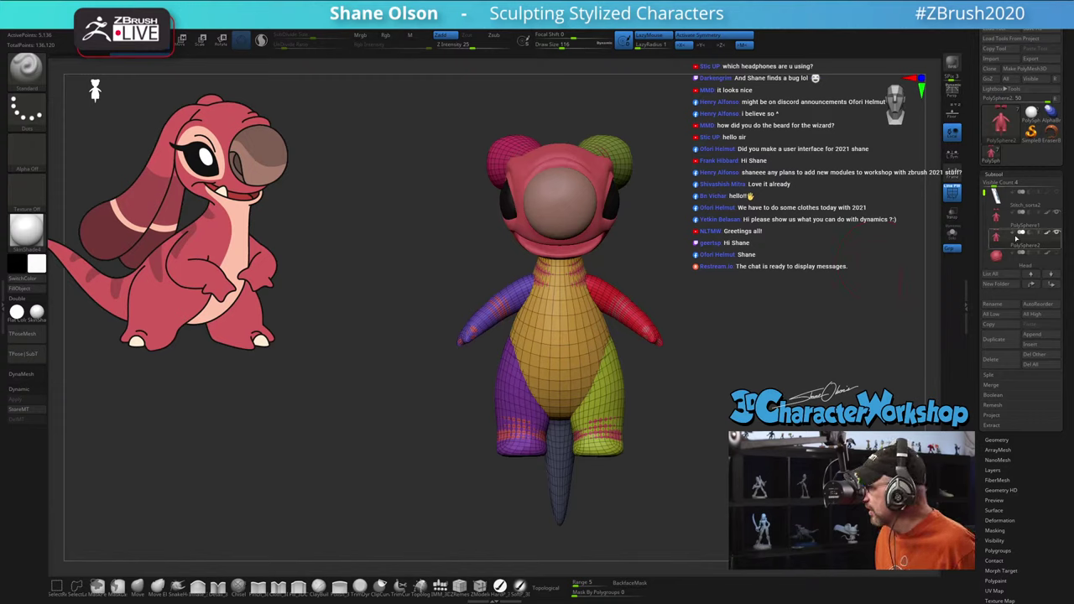
mouse_move(1011, 233)
left_click(1057, 212)
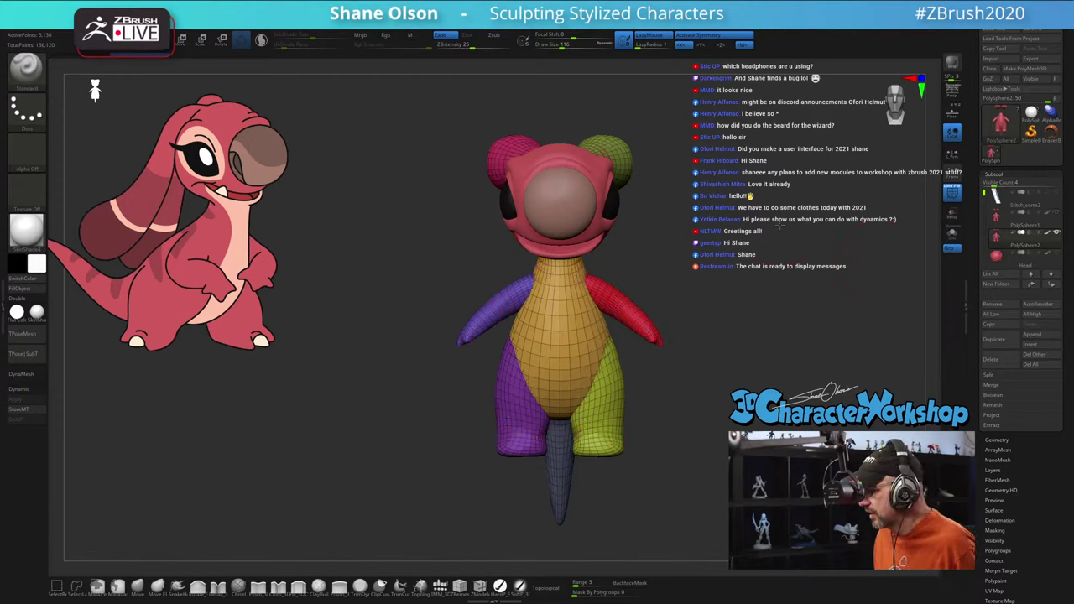
Step: Isolate the duplicated body mesh in Solo mode, viewed from the front
left_click_drag(781, 225, 663, 258)
left_click(952, 235)
key("space")
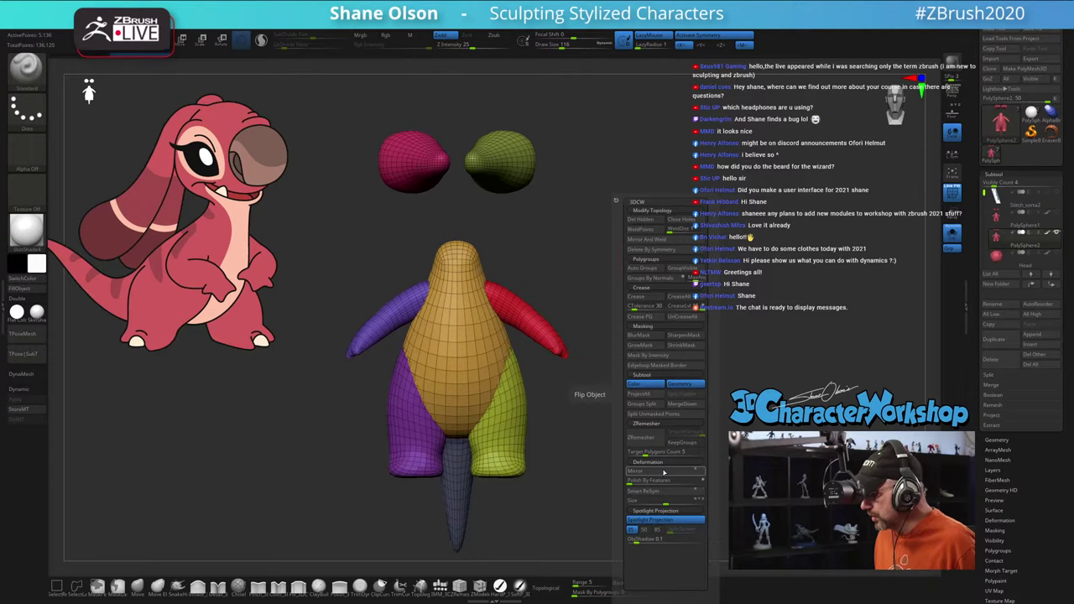
key("space")
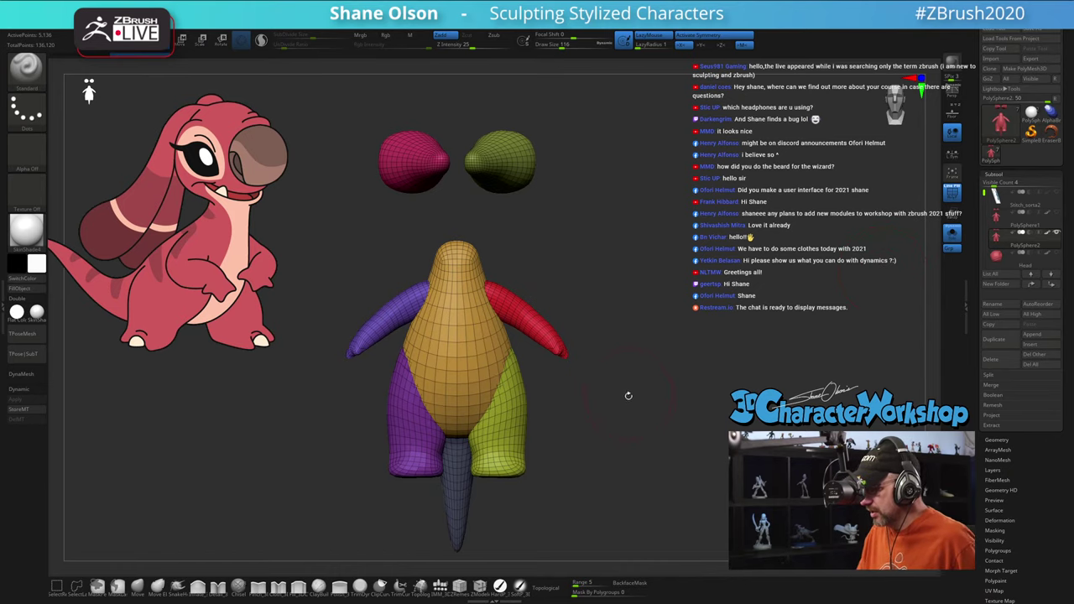
mouse_move(628, 394)
left_mouse_down()
mouse_move(641, 399)
mouse_move(630, 407)
left_mouse_up()
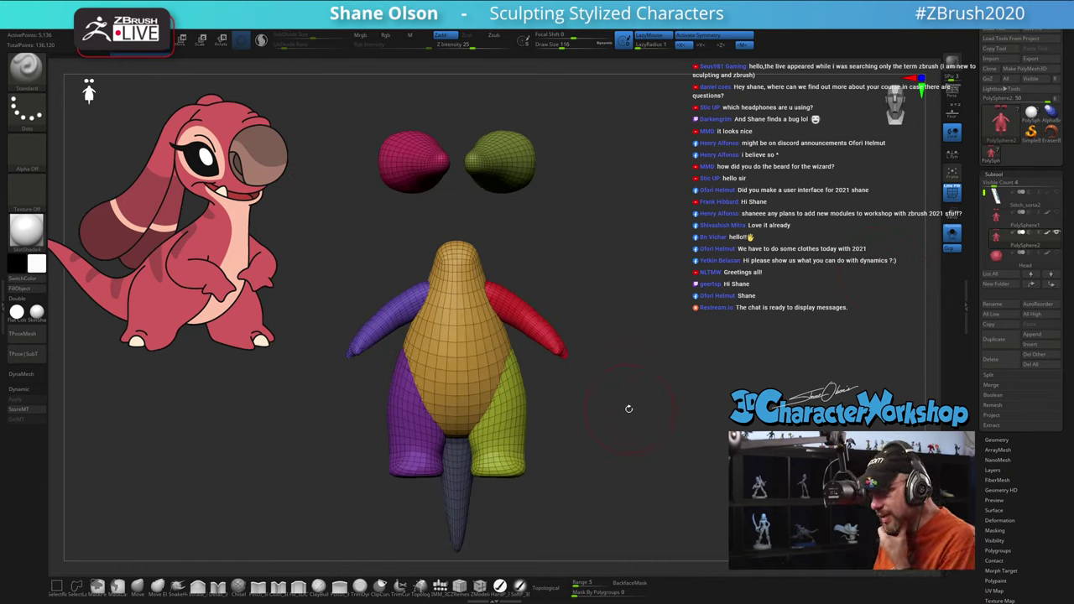
left_click_drag(610, 475, 633, 461)
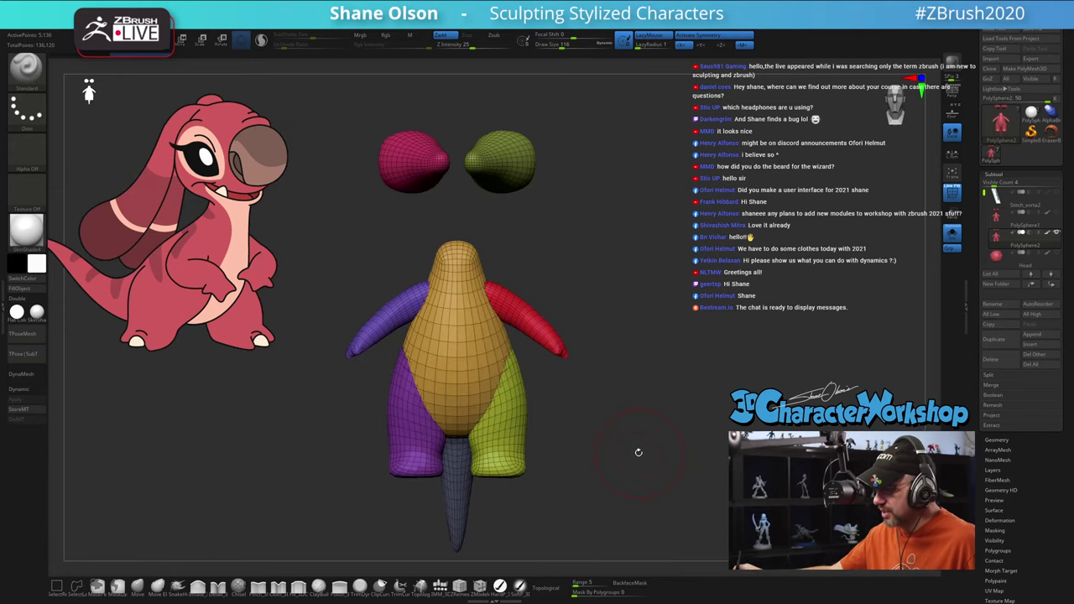
left_click_drag(652, 381, 644, 310, "alt")
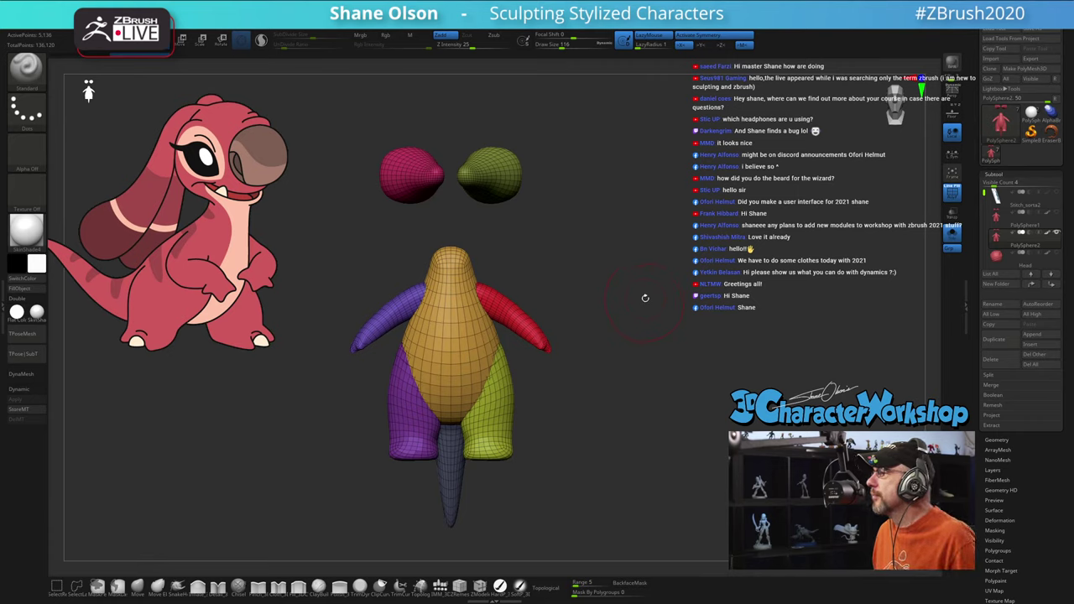
mouse_move(657, 223)
left_mouse_down("alt")
mouse_move(643, 264)
mouse_move(656, 224)
left_mouse_up("alt")
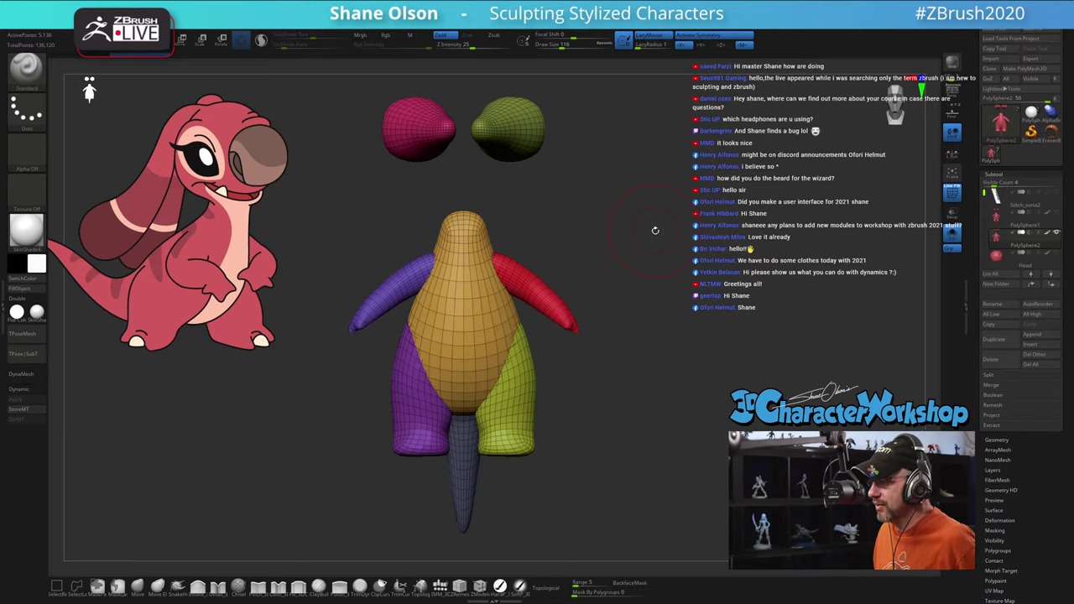
Step: Set the brush draw size to 112
key("s")
left_click(644, 231)
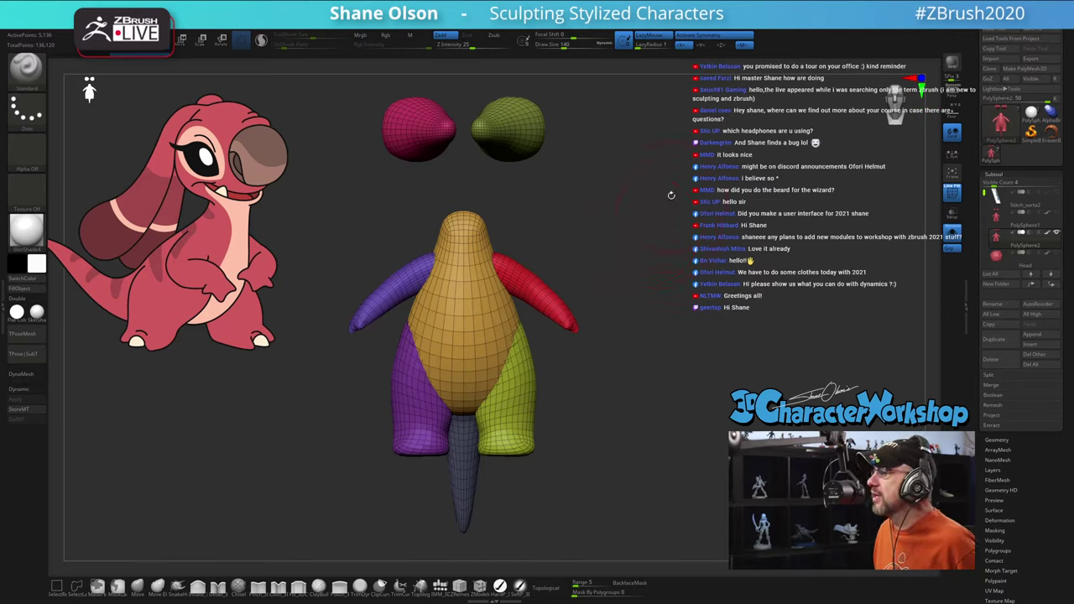
scroll(670, 195, "up", 1)
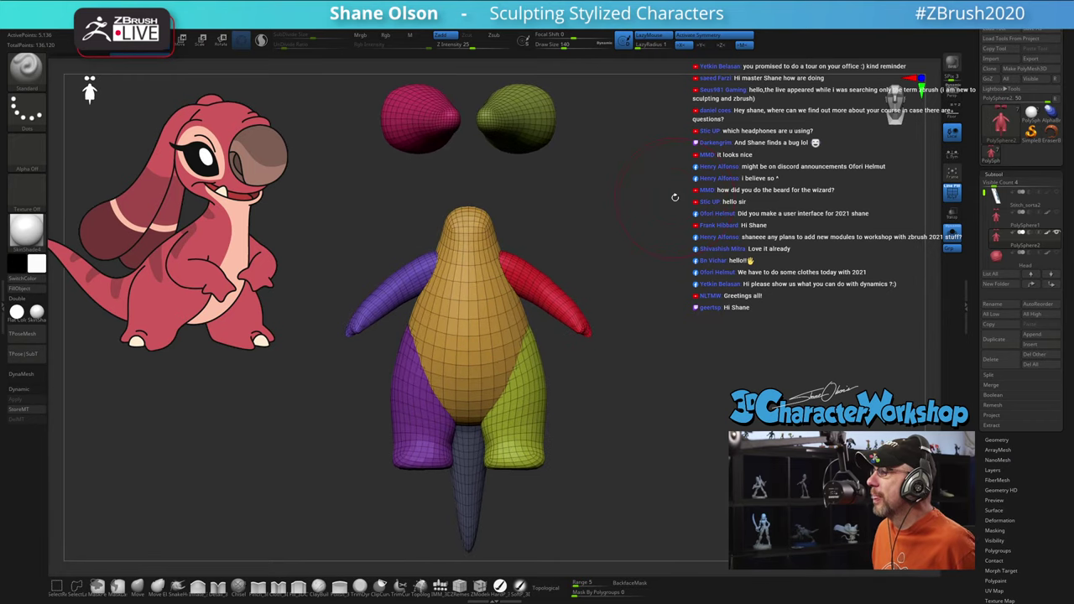
key("s")
left_click(646, 230)
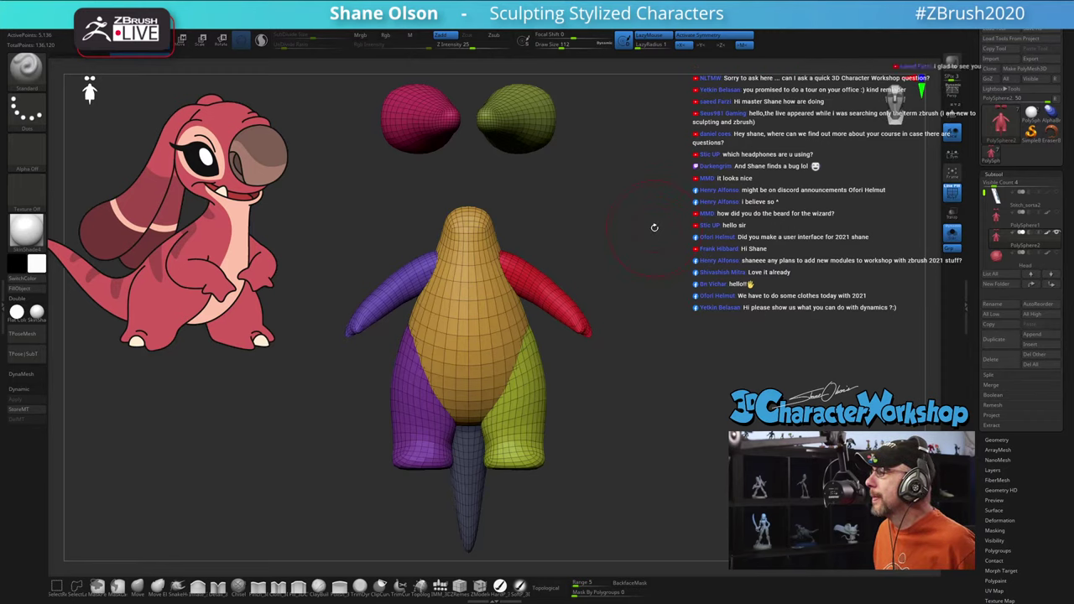
scroll(655, 227, "up", 3)
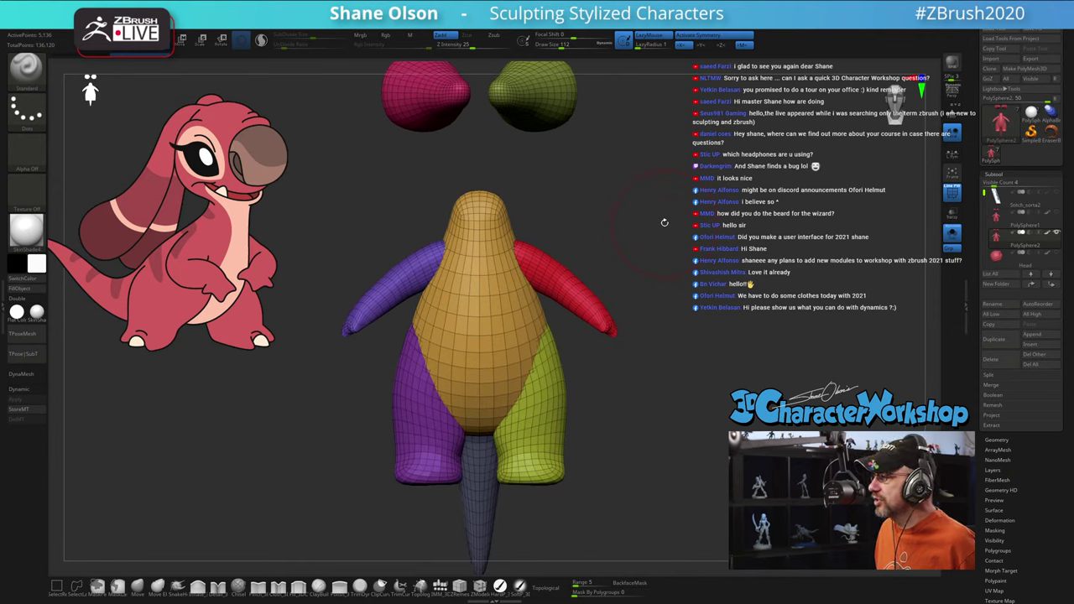
left_click_drag(664, 223, 654, 221)
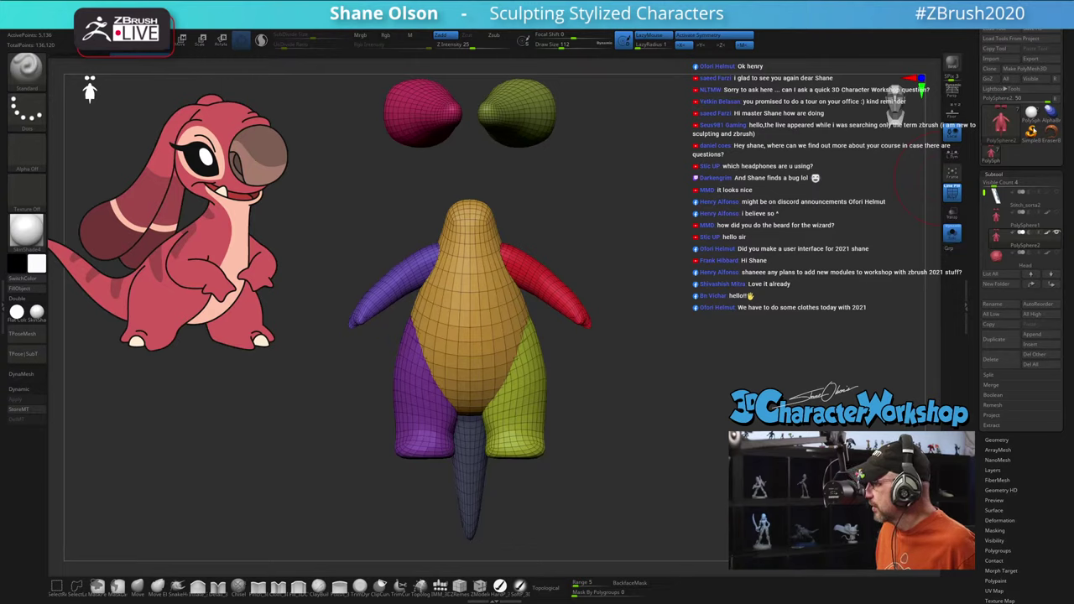
Step: Export the duplicated body mesh to the Desktop as PolySphere2 in OBJ format
left_click(1031, 58)
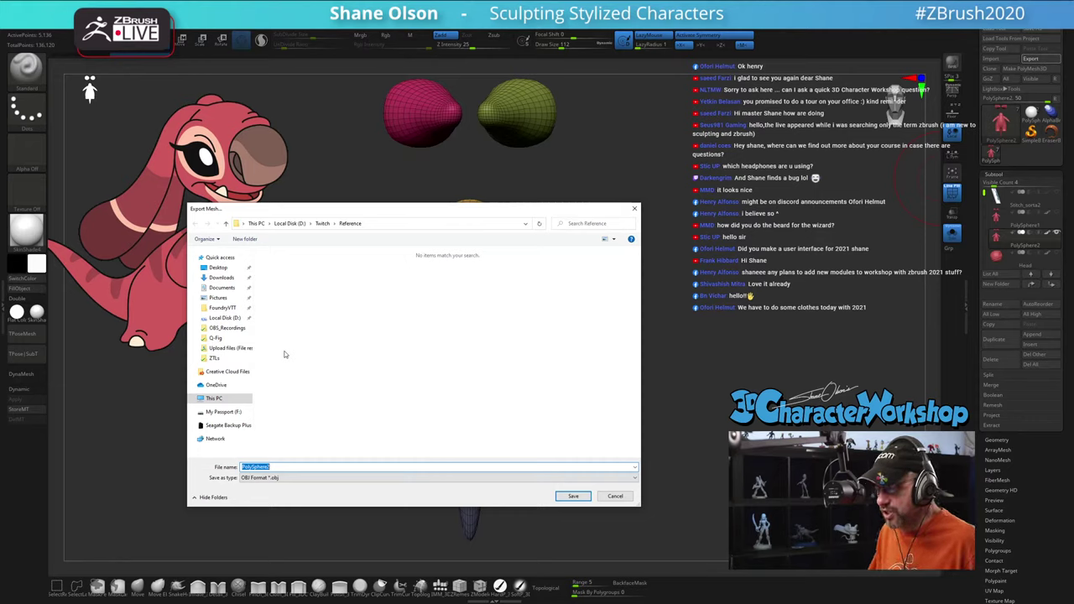
left_click(218, 267)
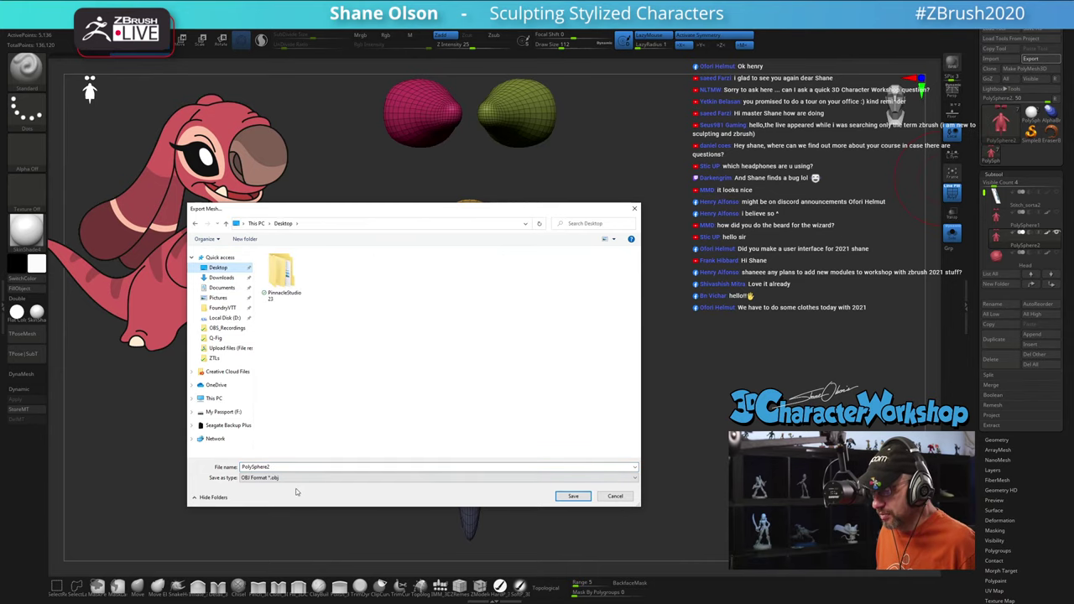
left_click(273, 467)
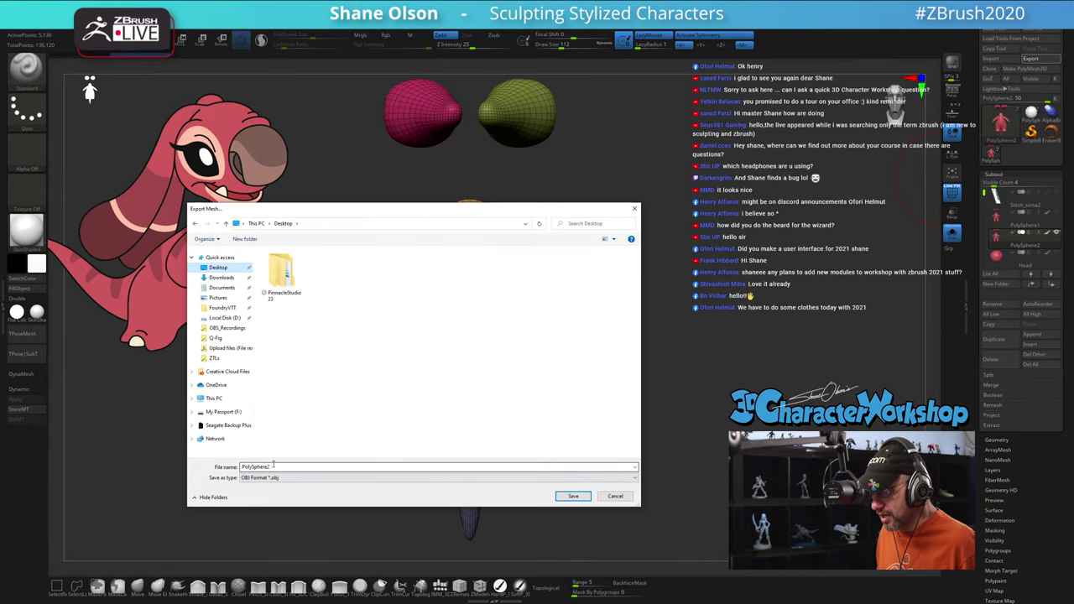
left_click(574, 497)
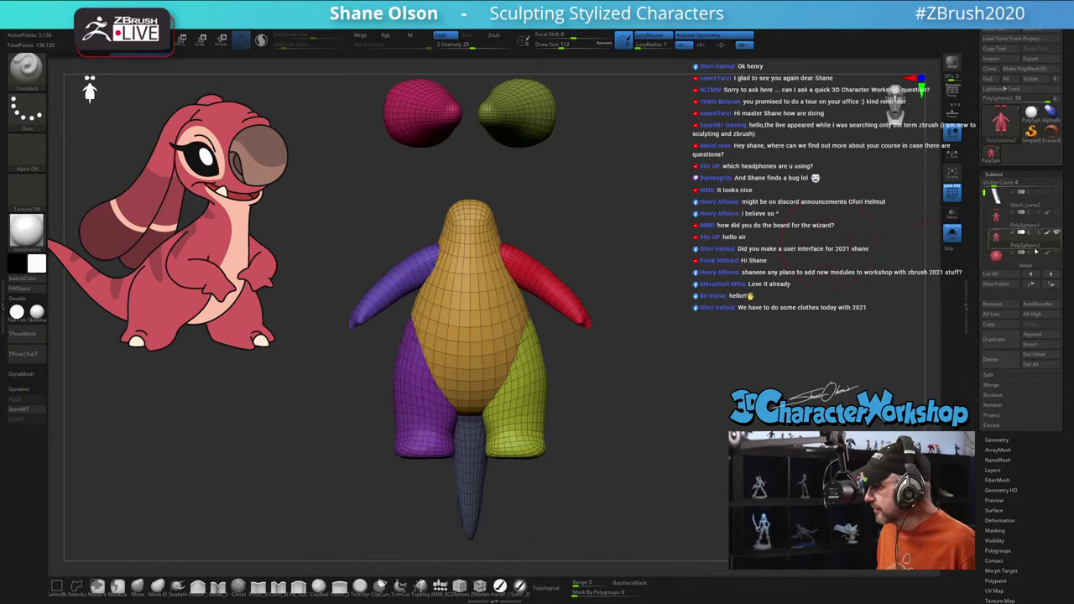
Step: Append a PolyMesh3D star as a new subtool and make it the active subtool
left_click(1033, 335)
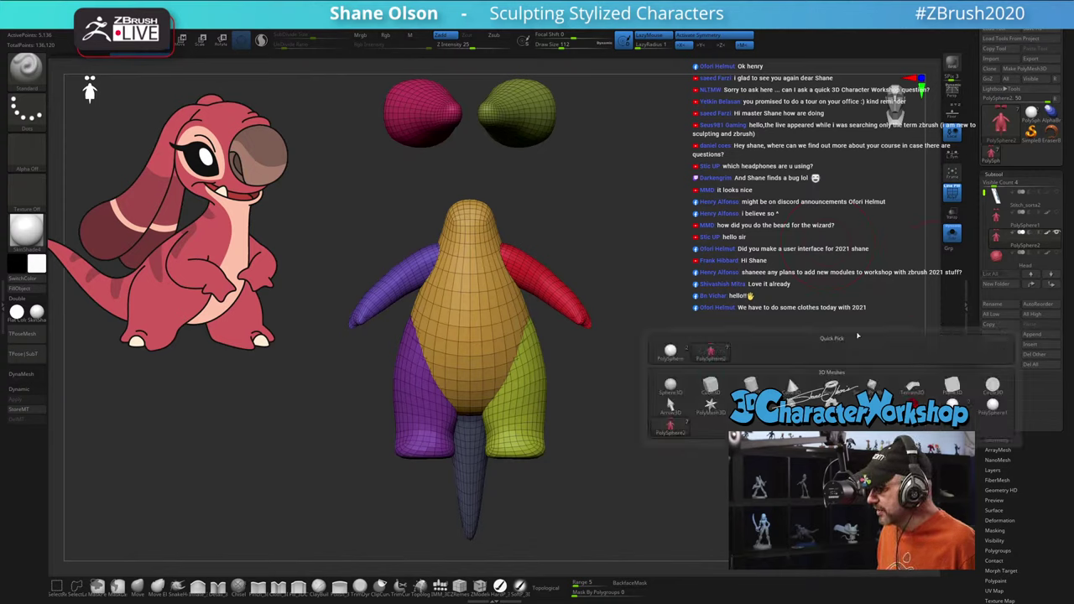
left_click(710, 406)
left_click_drag(983, 201, 982, 261)
left_click(1011, 219)
Step: Import the PolySphere2 mesh from the Desktop in place of the star
left_click(992, 58)
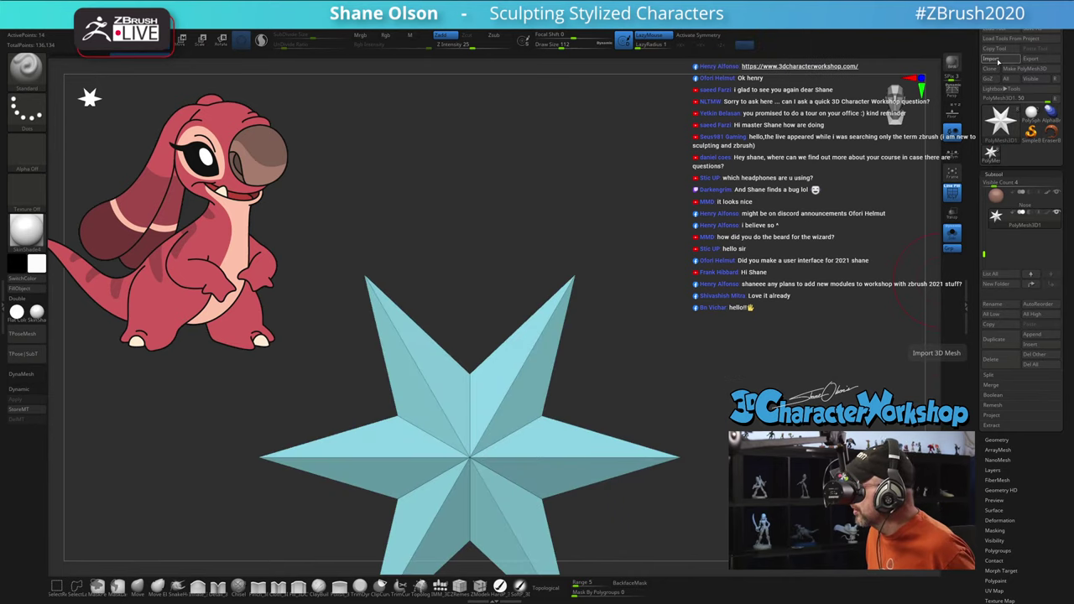
left_click(329, 271)
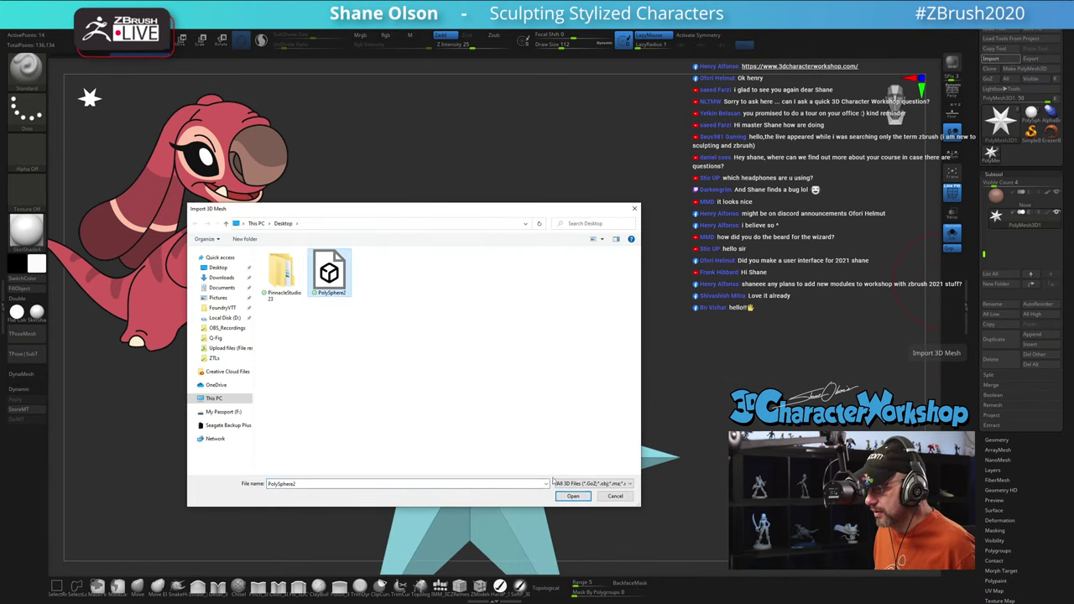
left_click(572, 496)
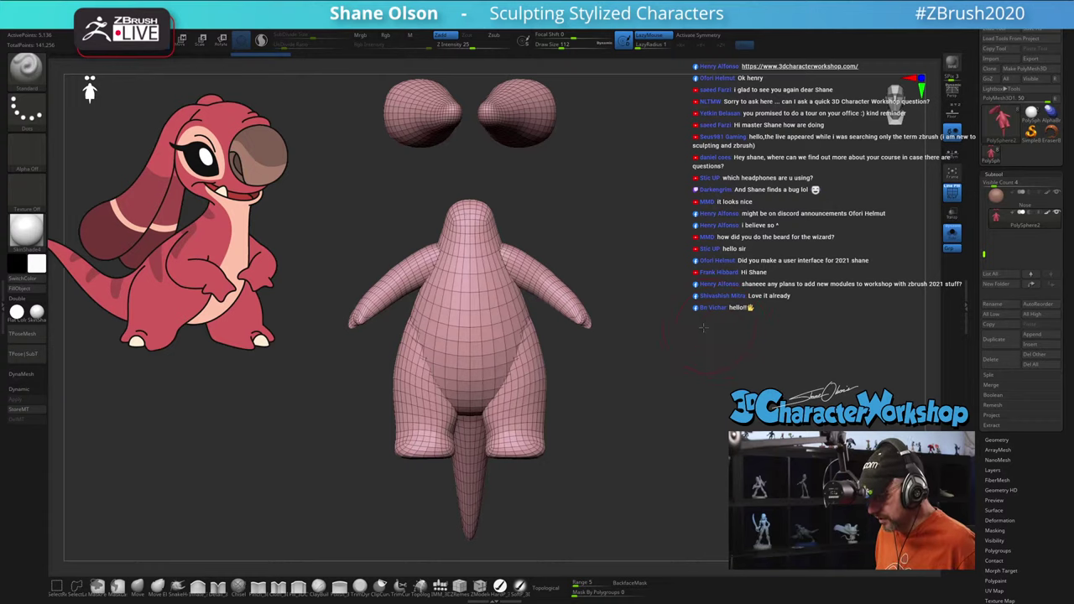
mouse_move(703, 329)
left_mouse_down()
mouse_move(728, 329)
mouse_move(709, 321)
left_mouse_up()
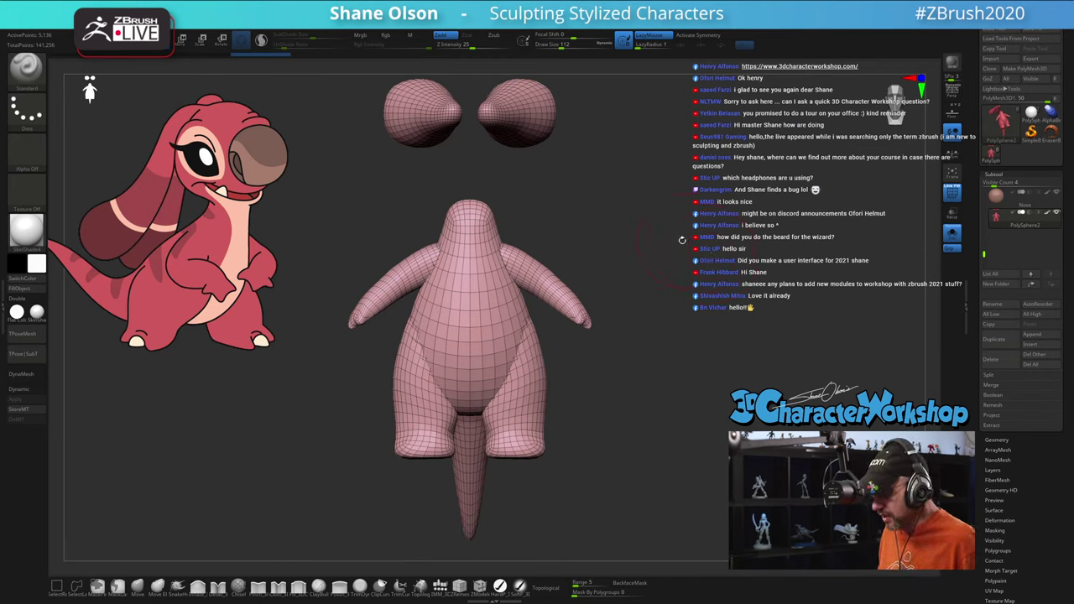
Step: Try Mirror And Weld on the imported body mesh and undo back to the star
key("space")
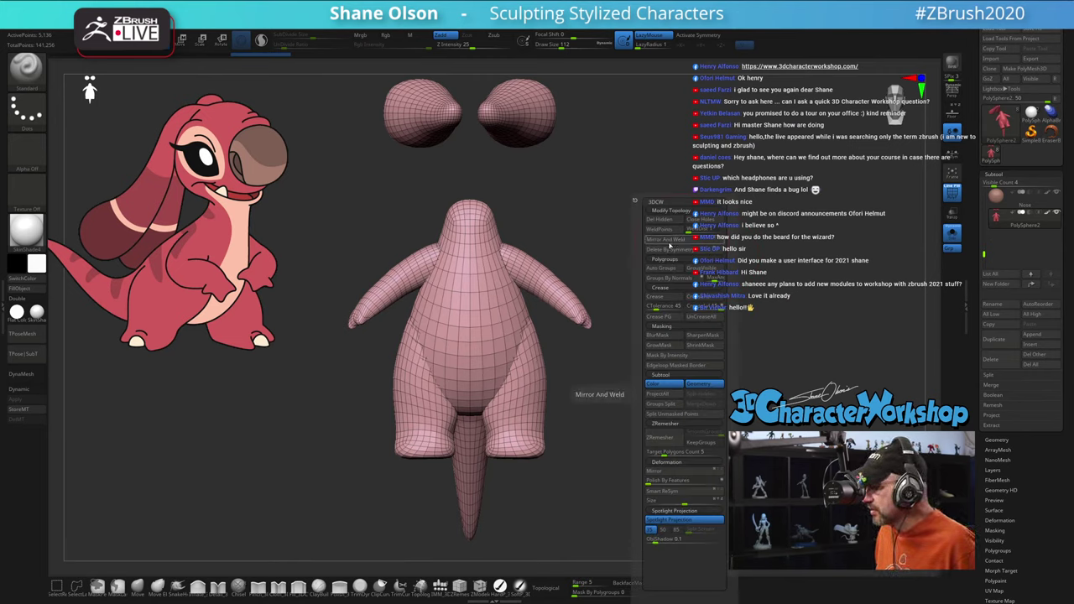
left_click(717, 221)
key("d")
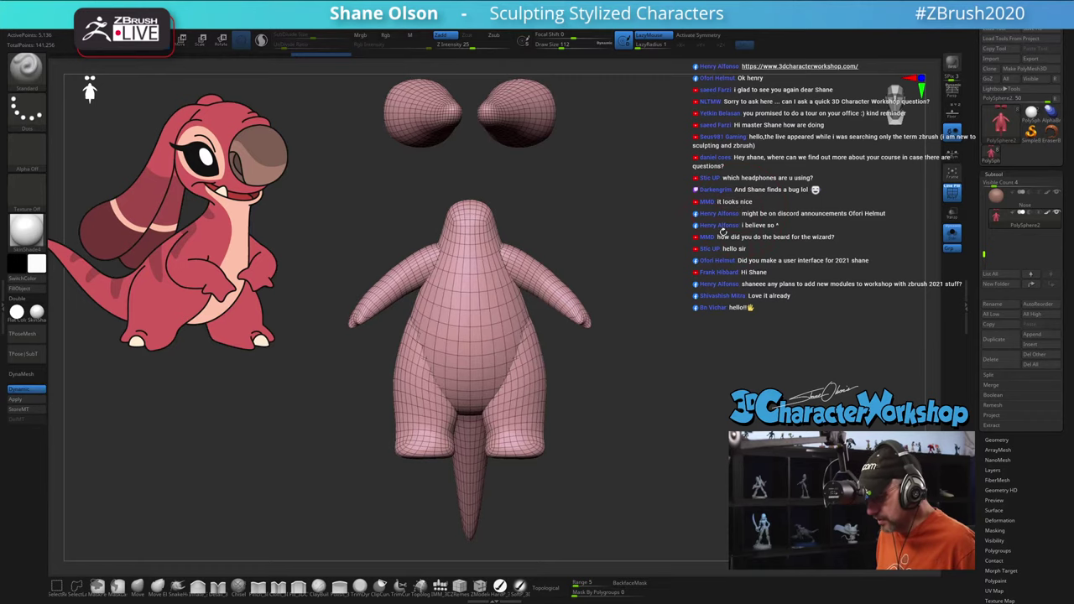
left_click_drag(644, 262, 671, 263)
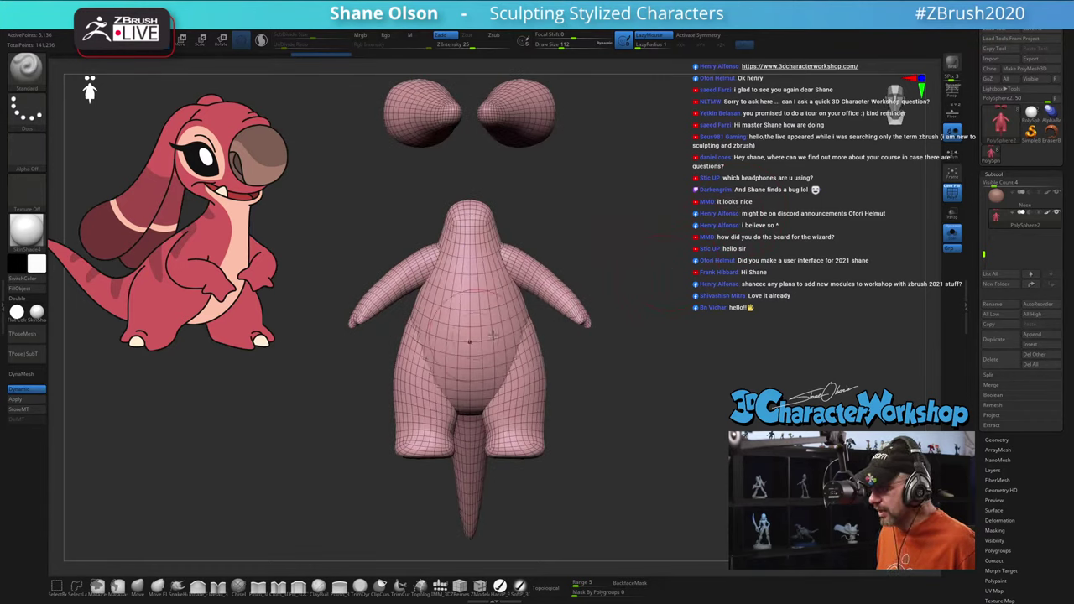
key("space")
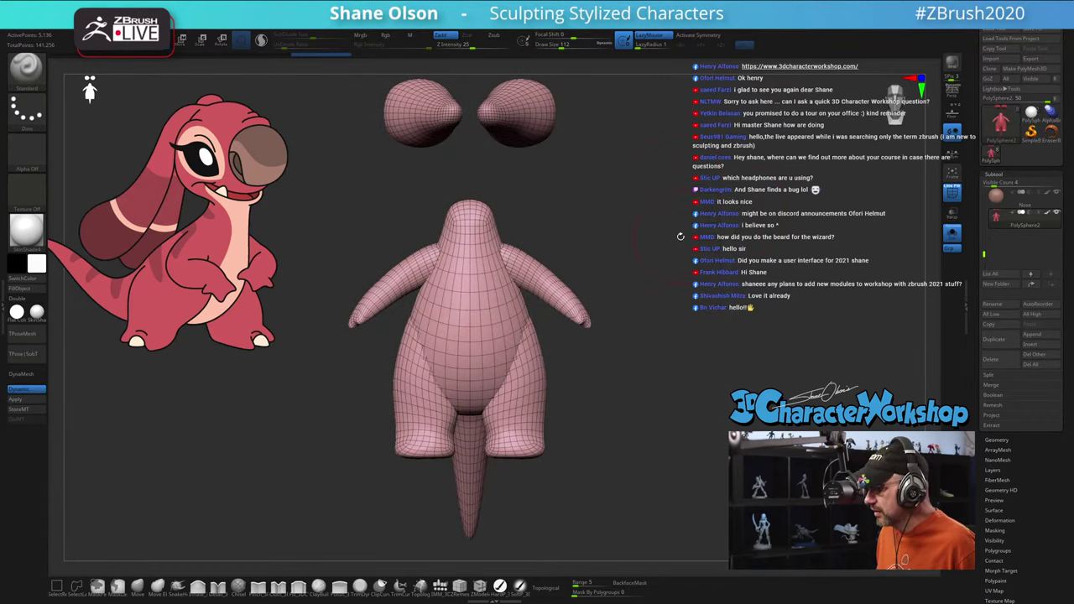
key("ctrl+z")
key("ctrl+z")
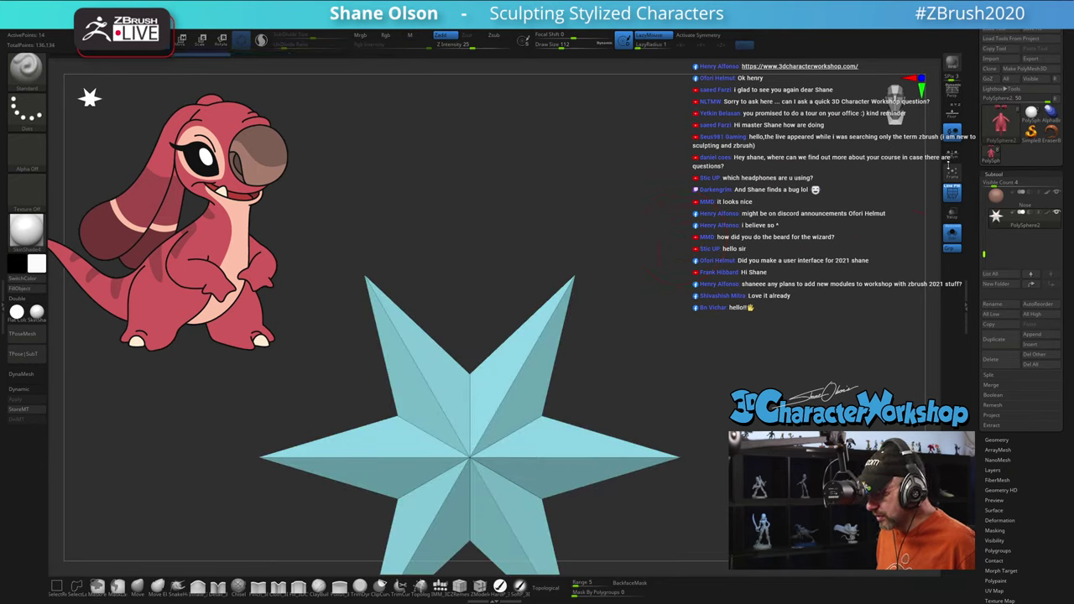
Step: Import the PolySphere2 file from the Desktop again into the star subtool
left_click(1009, 63)
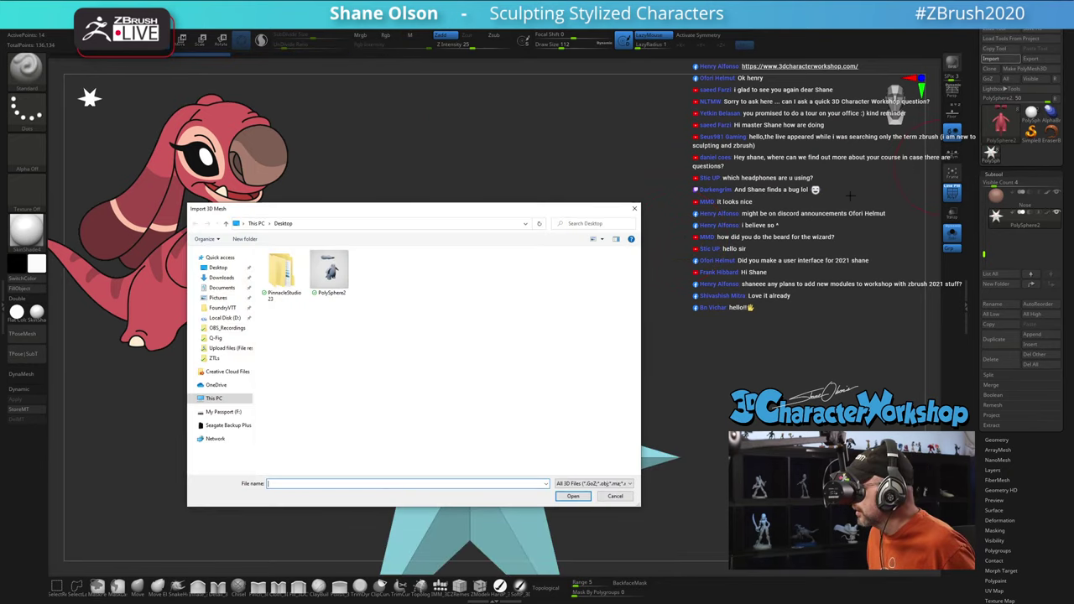
left_click(330, 273)
left_click(573, 496)
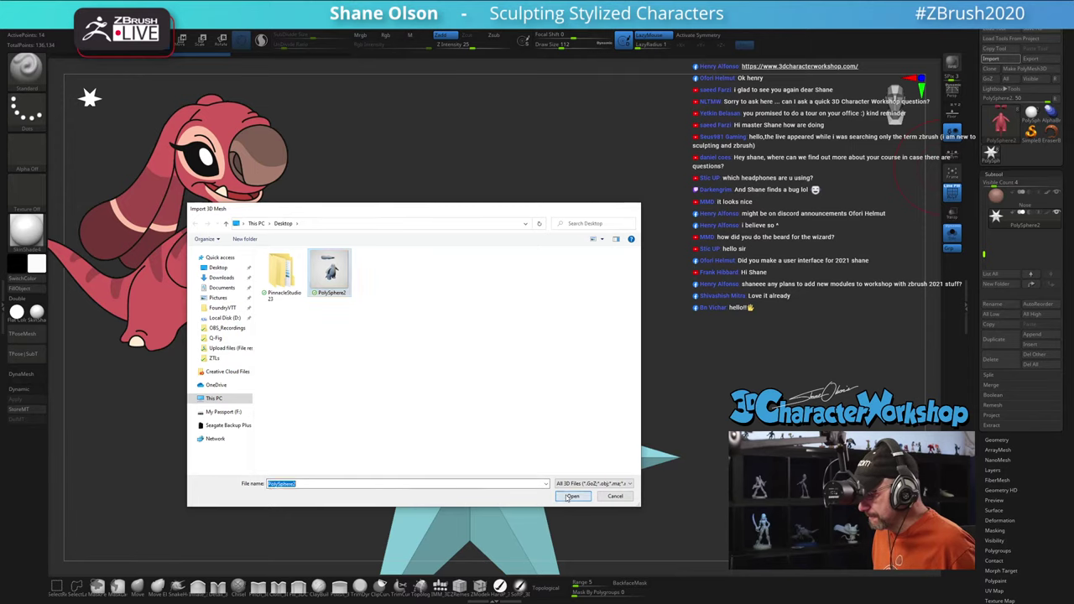
Step: Apply Auto Groups to the imported body mesh and run Mirror And Weld on it
key("space")
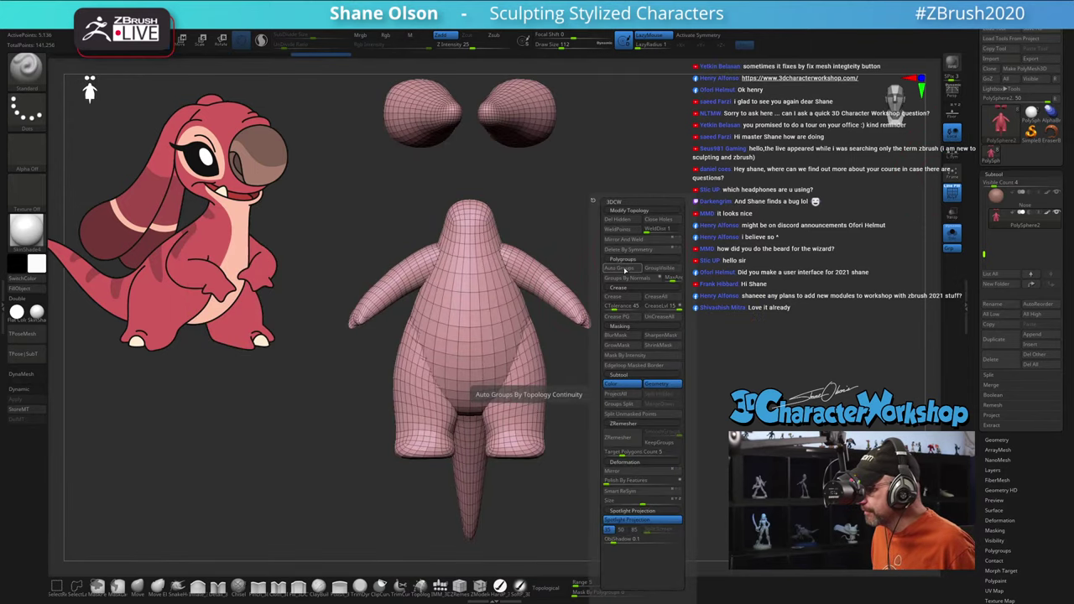
left_click(619, 267)
key("space")
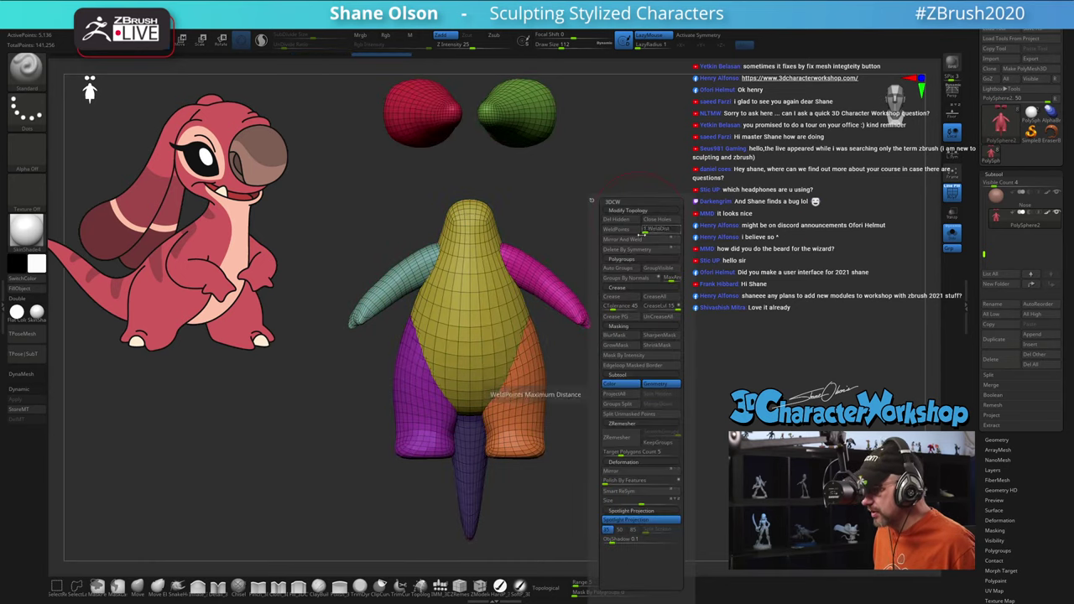
left_click(625, 395)
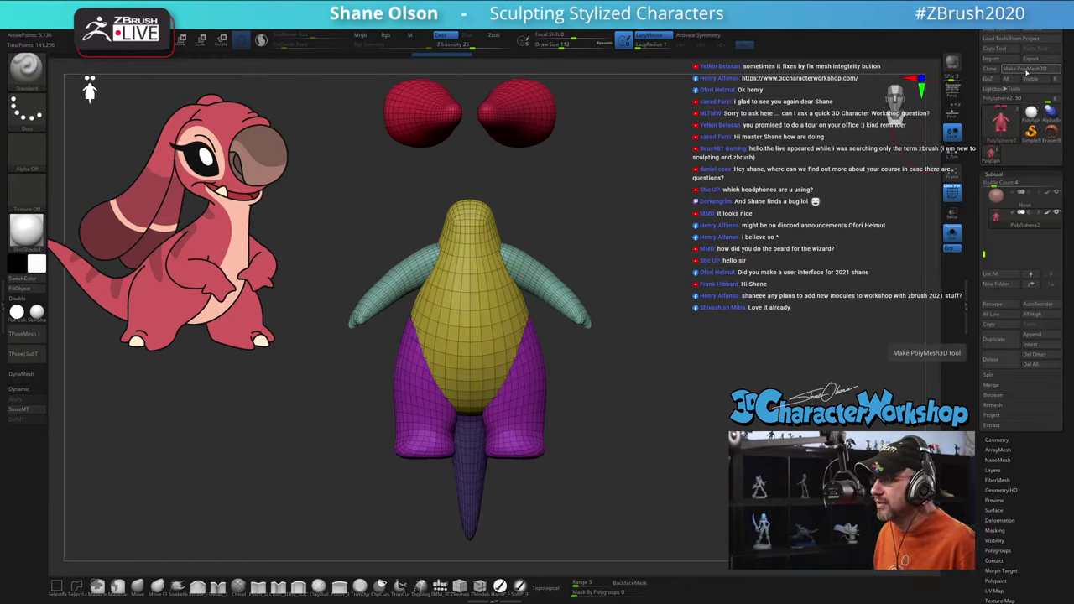
Step: Check the mirrored body from several angles and leave Solo mode to show the other subtools
mouse_move(690, 191)
left_mouse_down()
mouse_move(729, 194)
mouse_move(672, 208)
mouse_move(672, 222)
mouse_move(721, 240)
left_mouse_up()
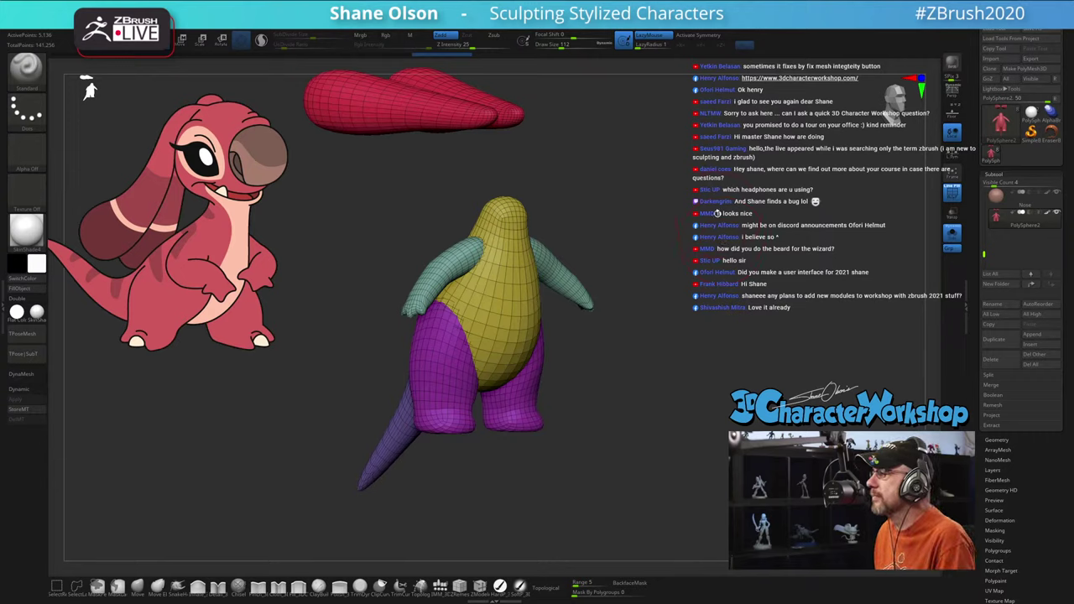
mouse_move(717, 213)
left_mouse_down()
mouse_move(760, 216)
mouse_move(768, 227)
mouse_move(749, 225)
mouse_move(774, 263)
left_mouse_up()
left_click_drag(774, 263, 707, 262)
left_click(952, 234)
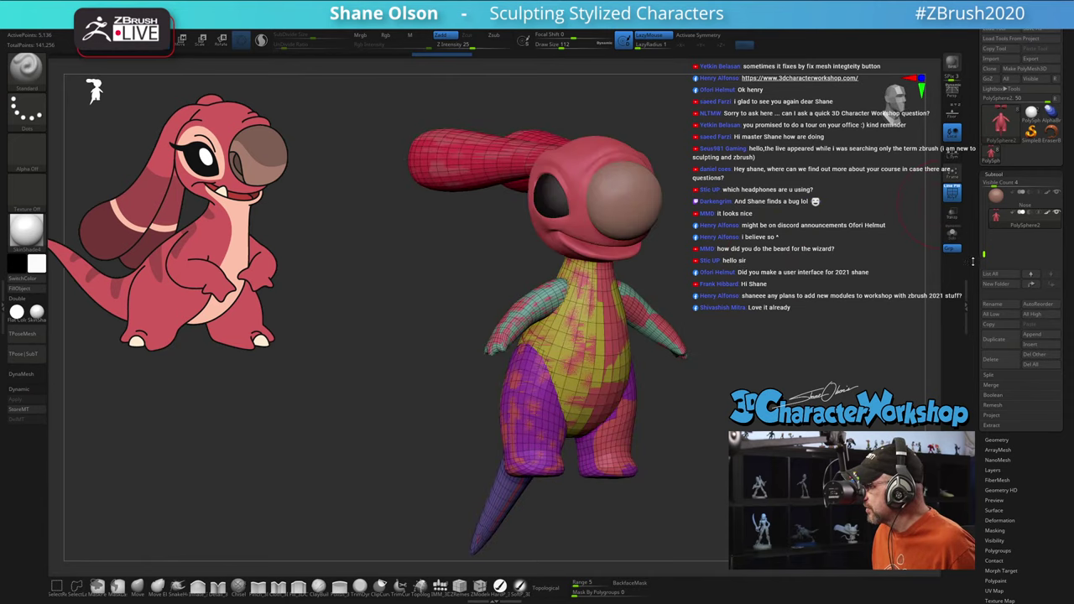
Step: Delete the original PolySphere1 body subtool and confirm the deletion
left_click_drag(985, 252, 984, 193)
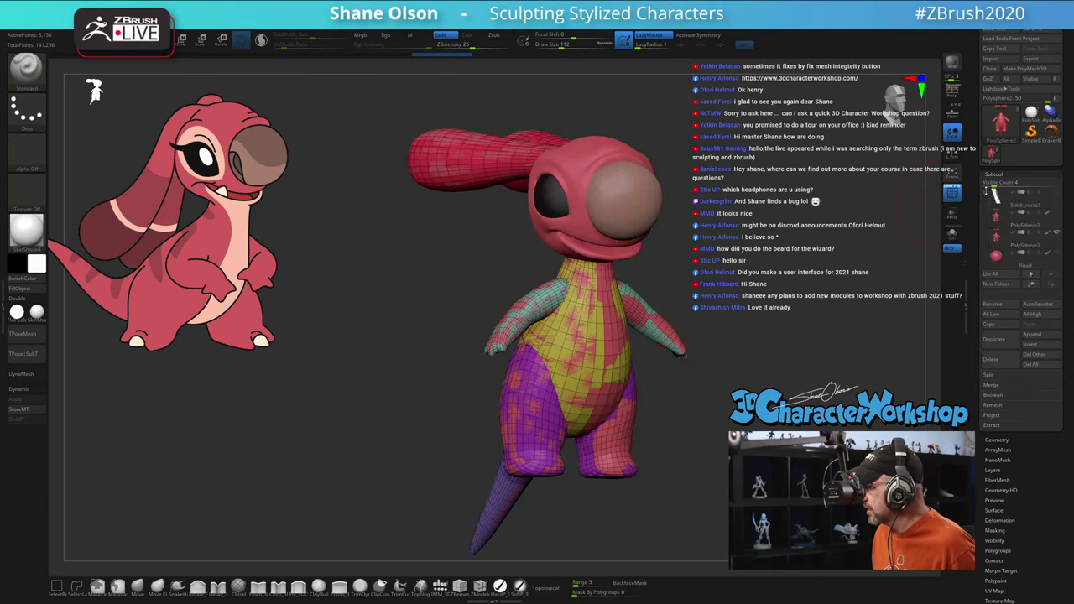
left_click(995, 219)
left_click(992, 360)
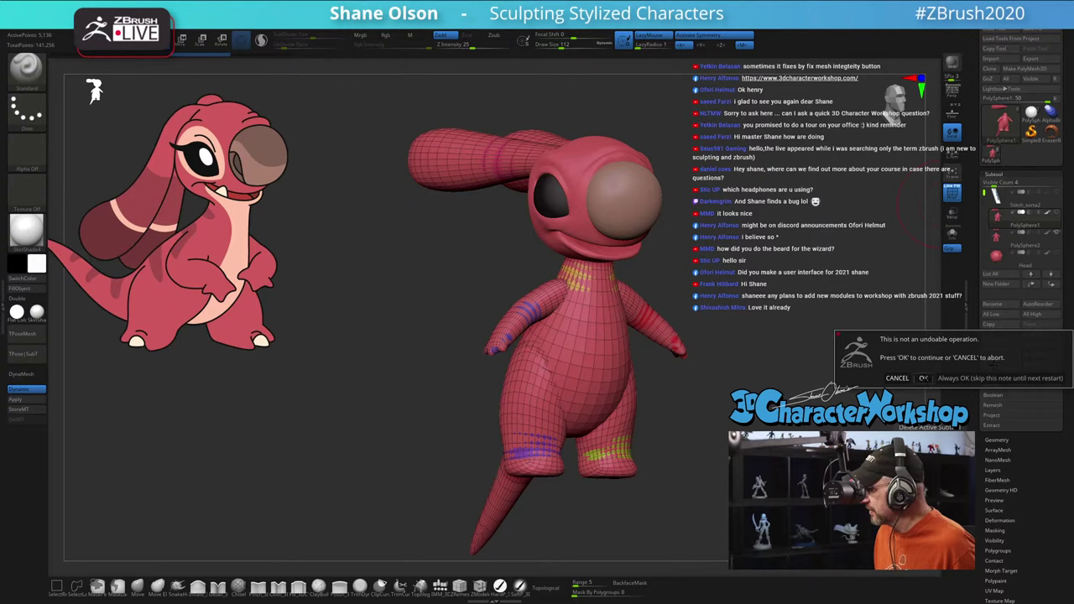
left_click(924, 379)
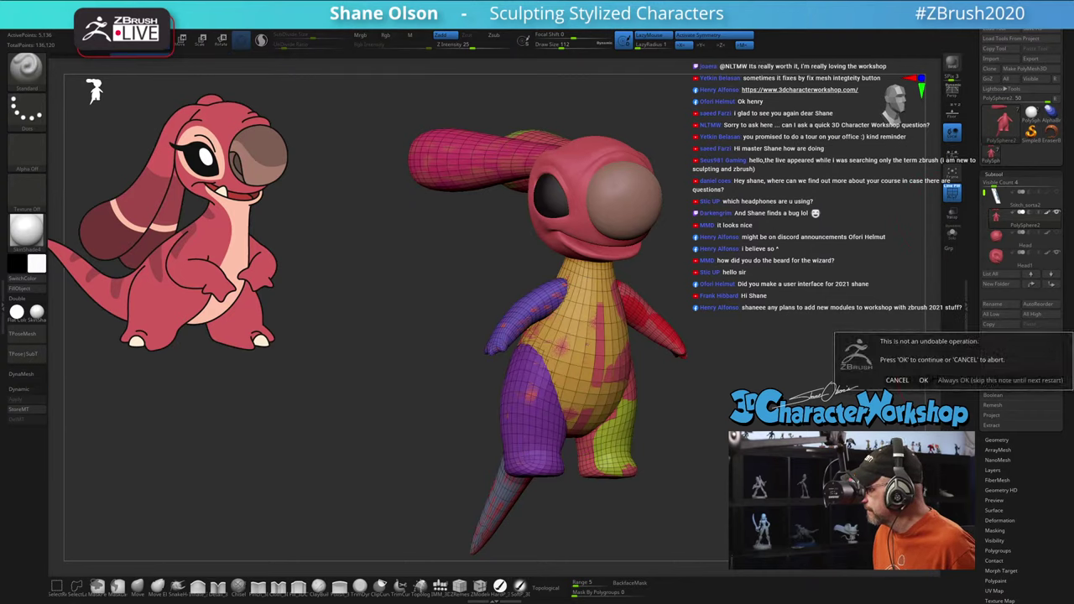
Step: Confirm the pending body subtool deletion and inspect the Head subtool with and without its polyframe
left_click(923, 381)
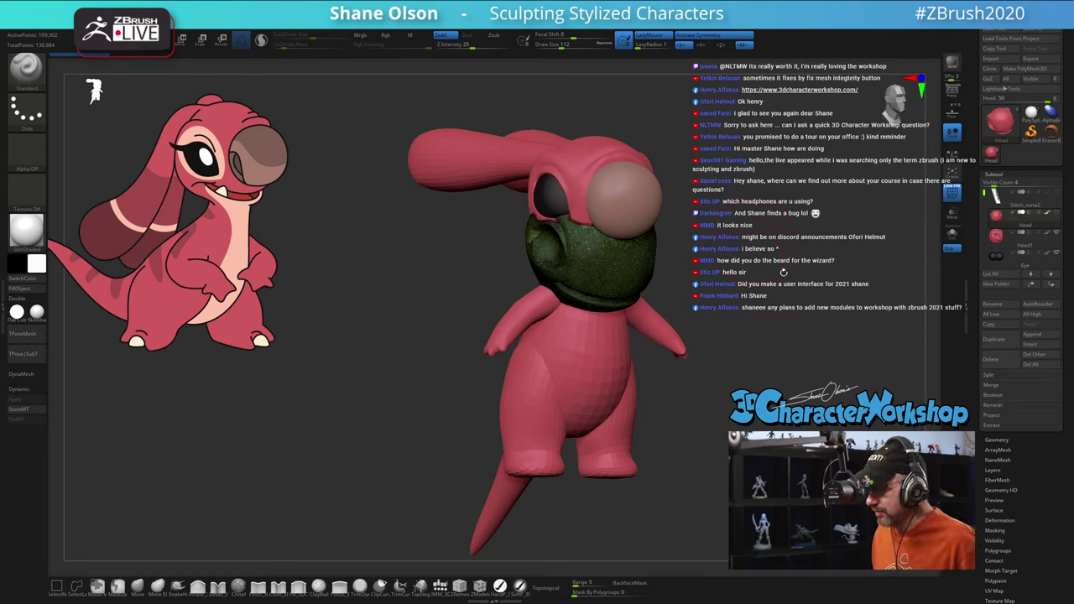
left_click_drag(795, 247, 770, 242, "alt")
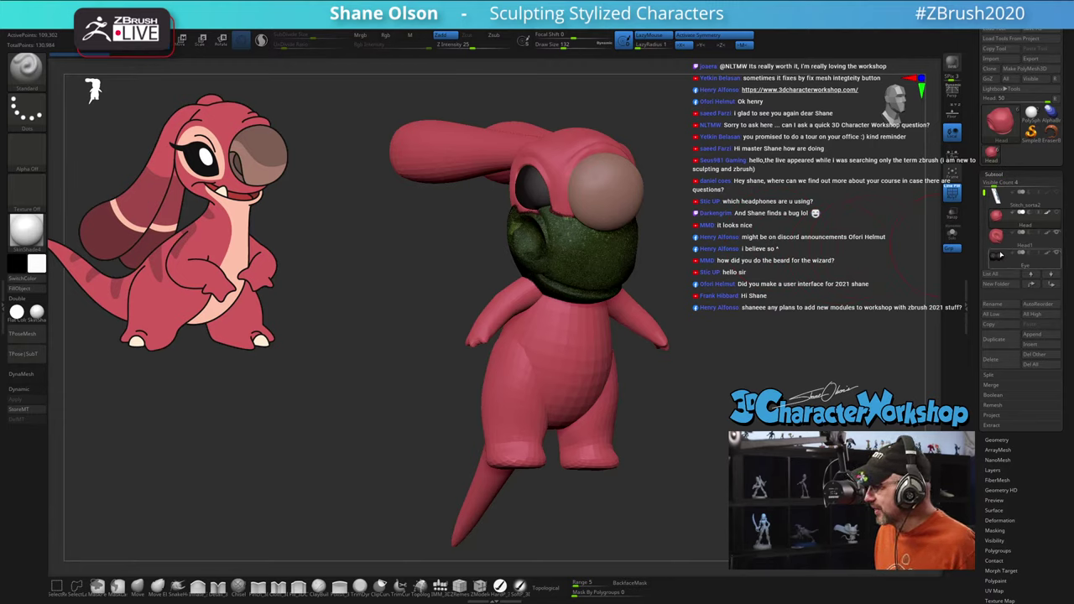
mouse_move(992, 220)
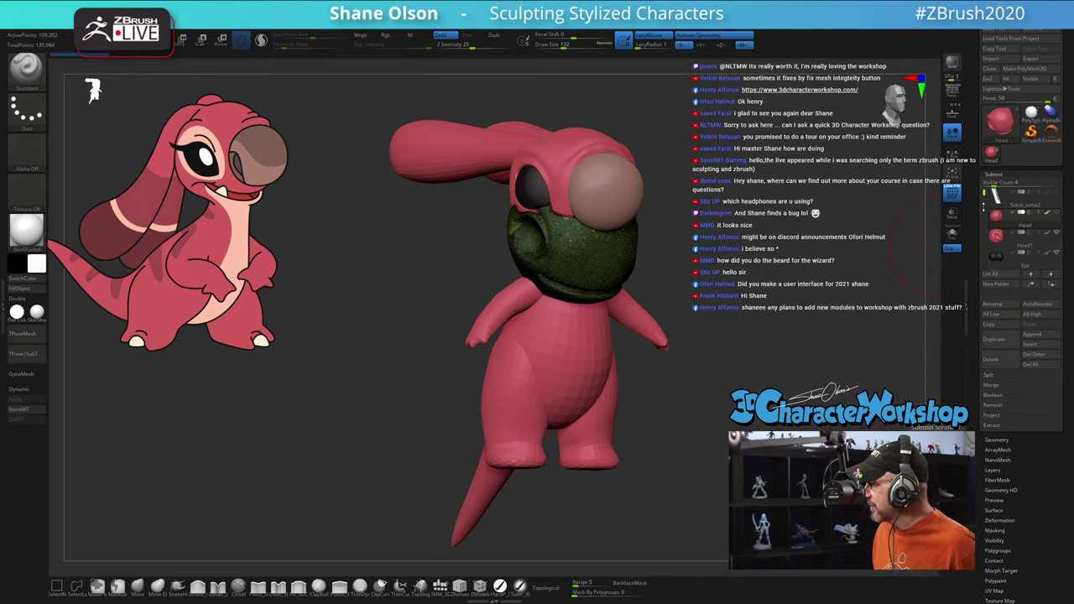
key("shift+f")
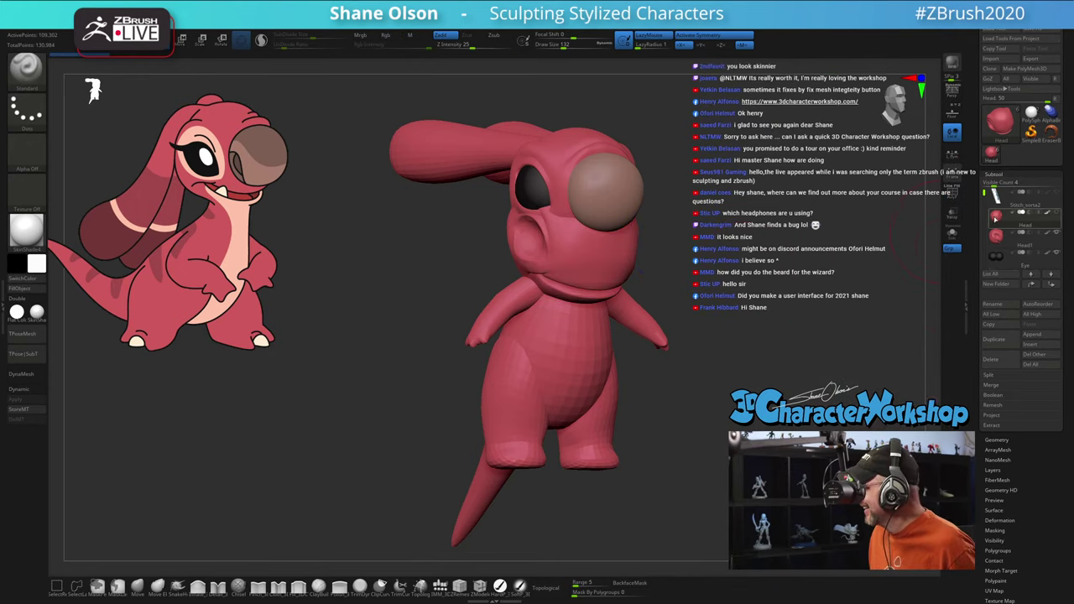
mouse_move(997, 240)
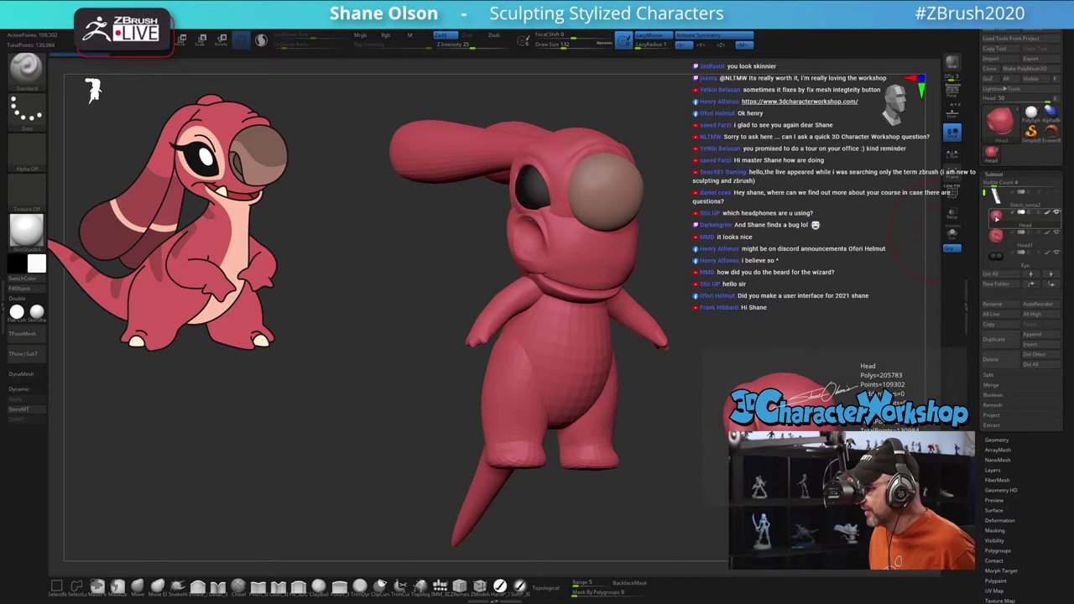
key("shift+f")
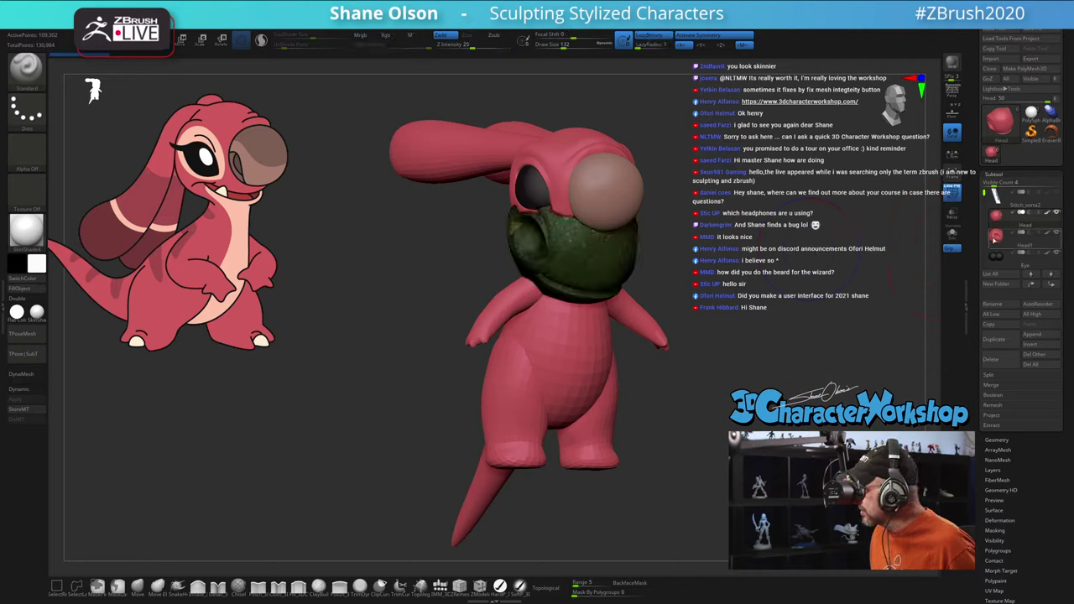
Step: Delete the dense Head subtool whose lower half sticks out under the face, keeping Head1, and hide the polyframe
left_click(996, 238)
left_click(997, 218)
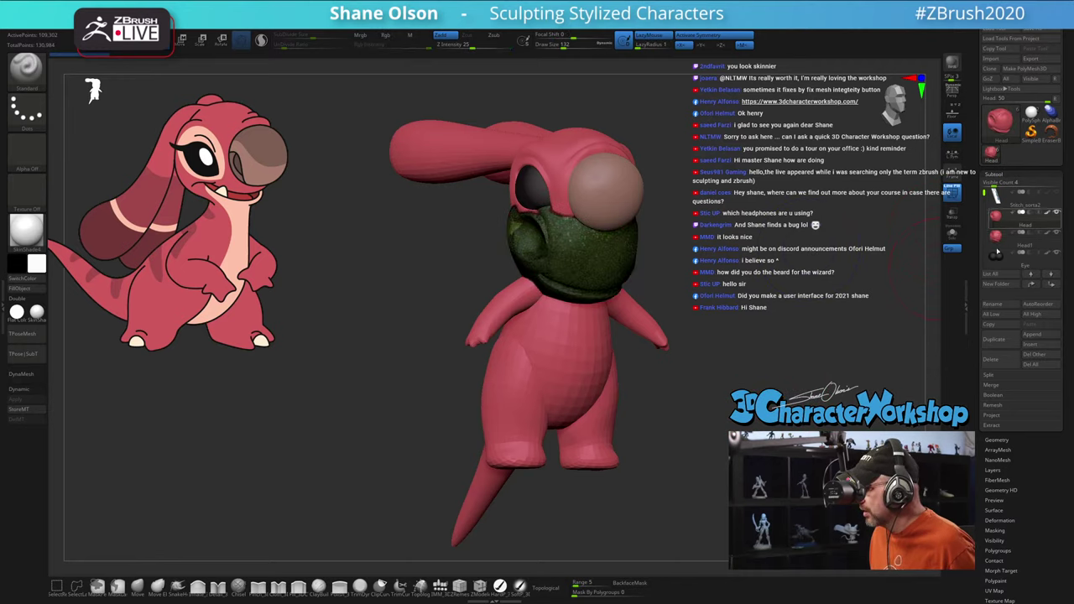
left_click(996, 361)
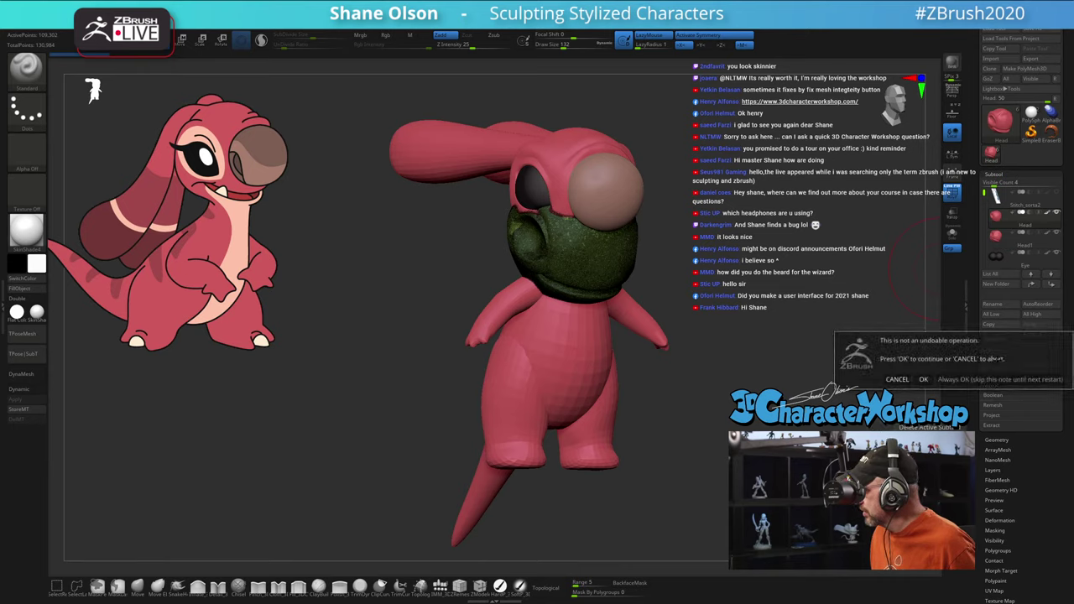
left_click(924, 380)
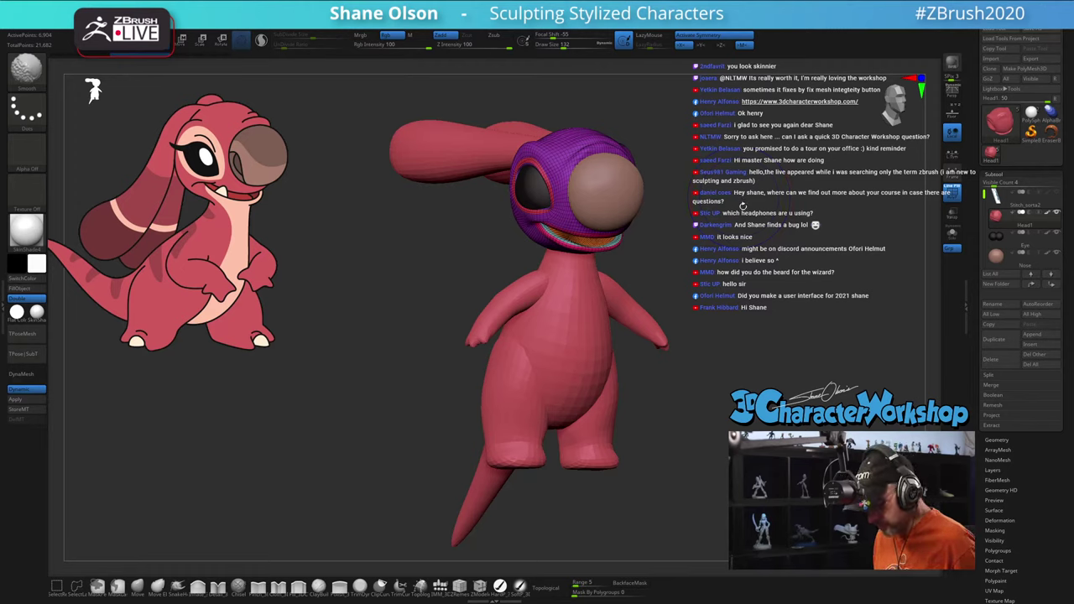
key("shift+f")
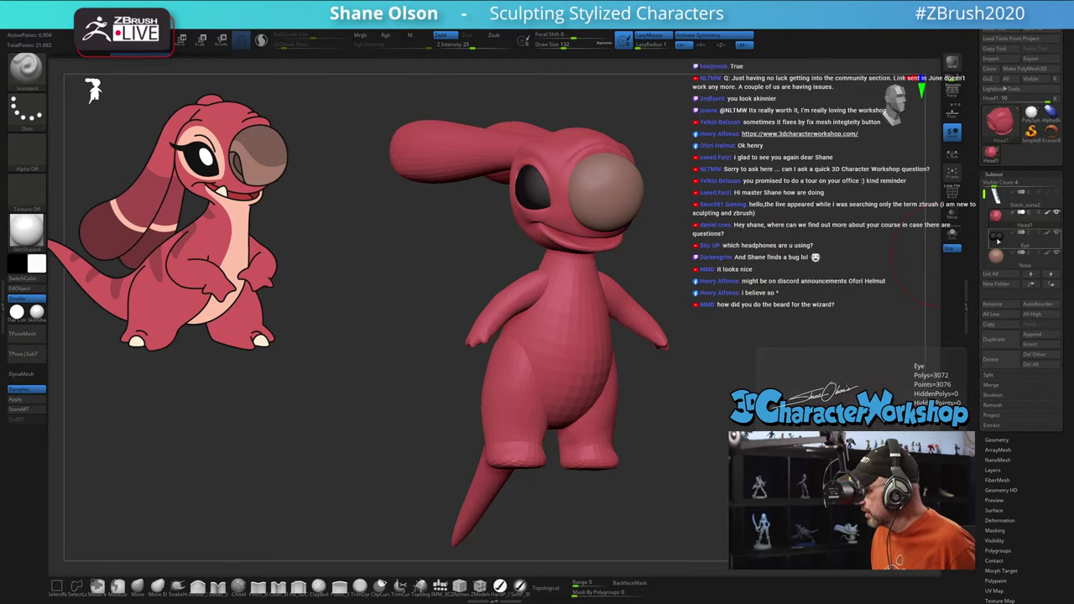
Step: Make the PolySphere2 body the active subtool, turn on its Dynamic Subdivision preview, and check the smoothed shape from the side
left_click(991, 255)
left_click_drag(985, 257, 985, 282)
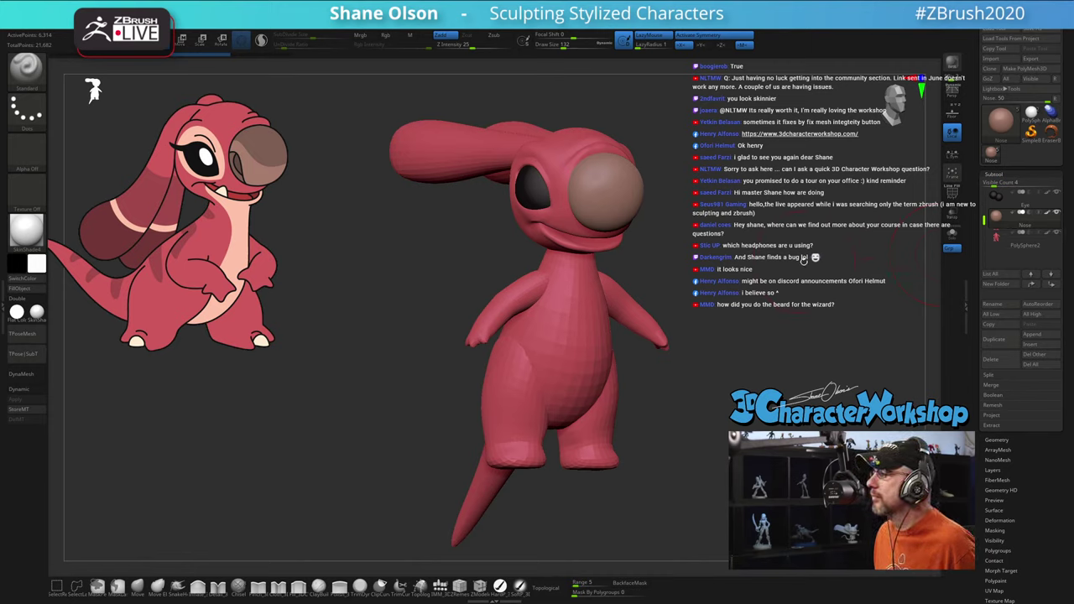
right_click_drag(749, 213, 749, 207, "ctrl")
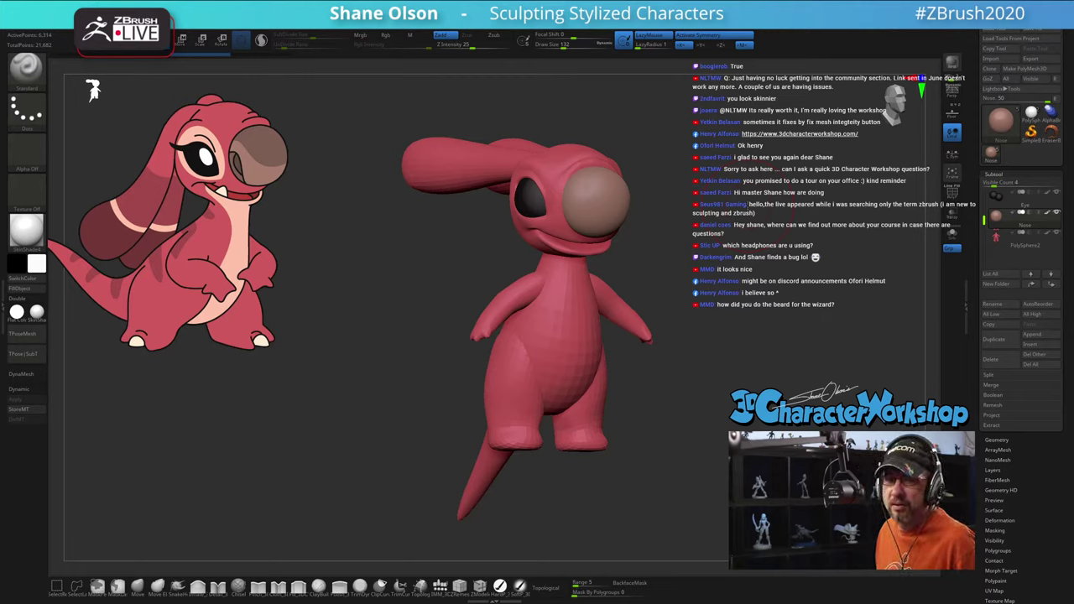
mouse_move(760, 206)
left_mouse_down()
mouse_move(791, 209)
mouse_move(761, 211)
left_mouse_up()
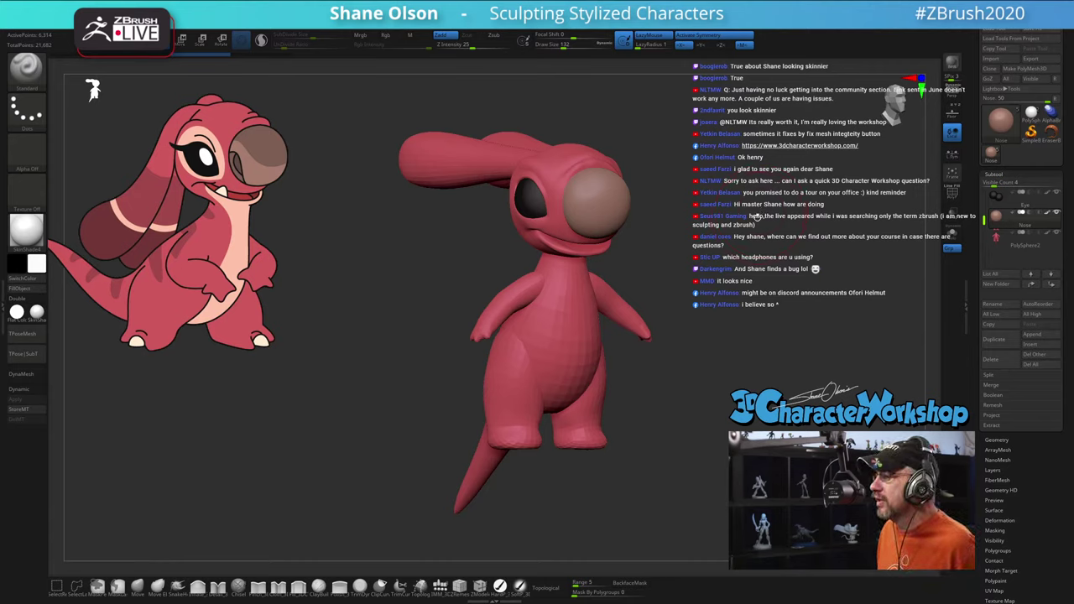
left_click_drag(743, 213, 725, 237)
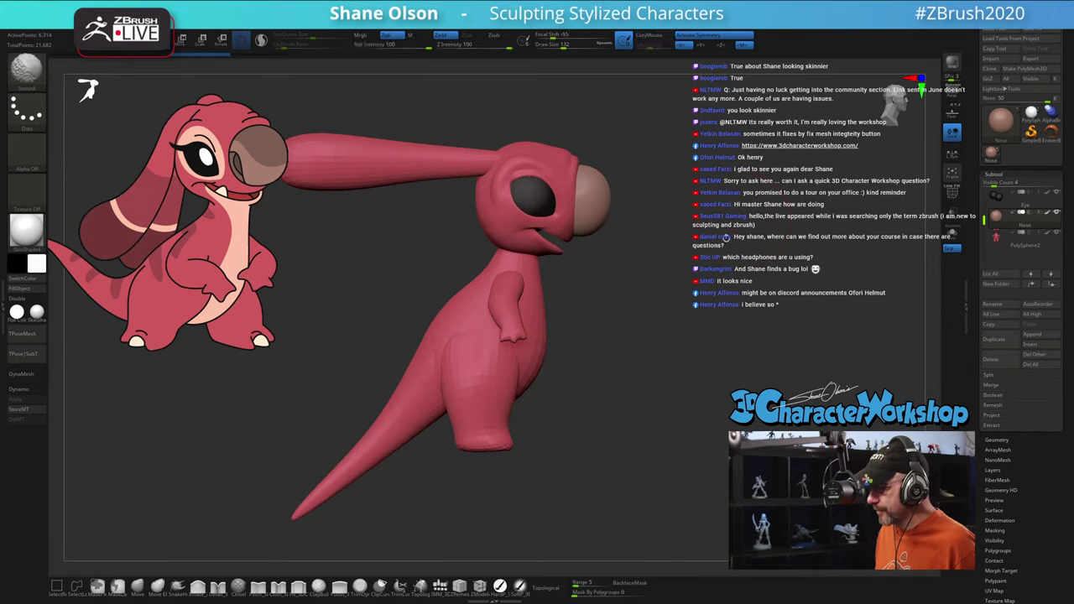
left_click(524, 338, "alt")
key("d")
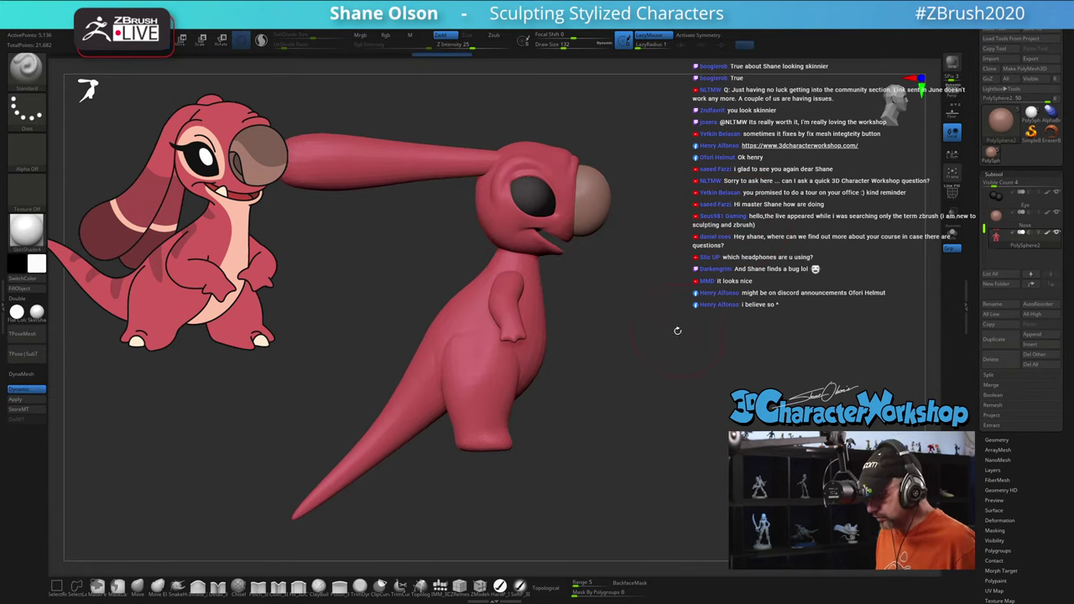
left_click_drag(678, 330, 714, 326, "alt")
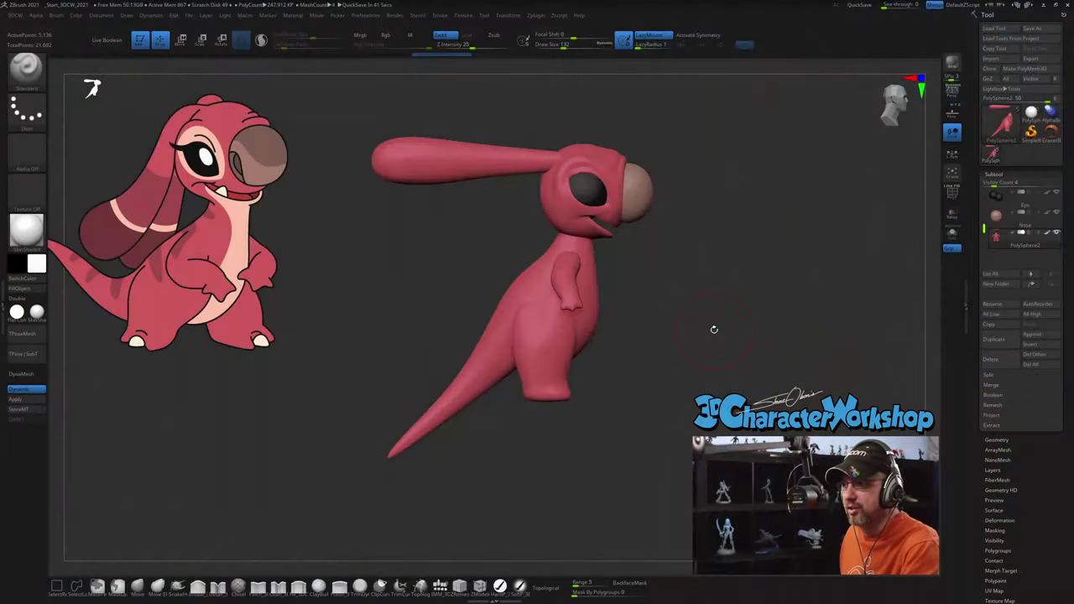
left_click_drag(739, 313, 742, 319)
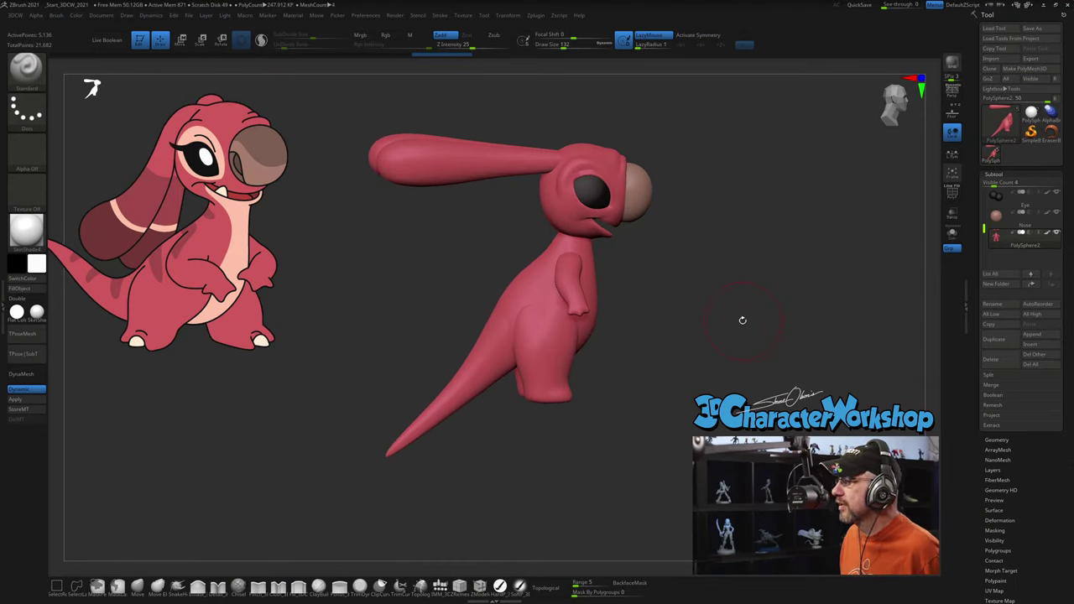
mouse_move(640, 377)
left_mouse_down()
mouse_move(662, 378)
mouse_move(715, 316)
mouse_move(690, 344)
mouse_move(700, 310)
mouse_move(654, 329)
left_mouse_up()
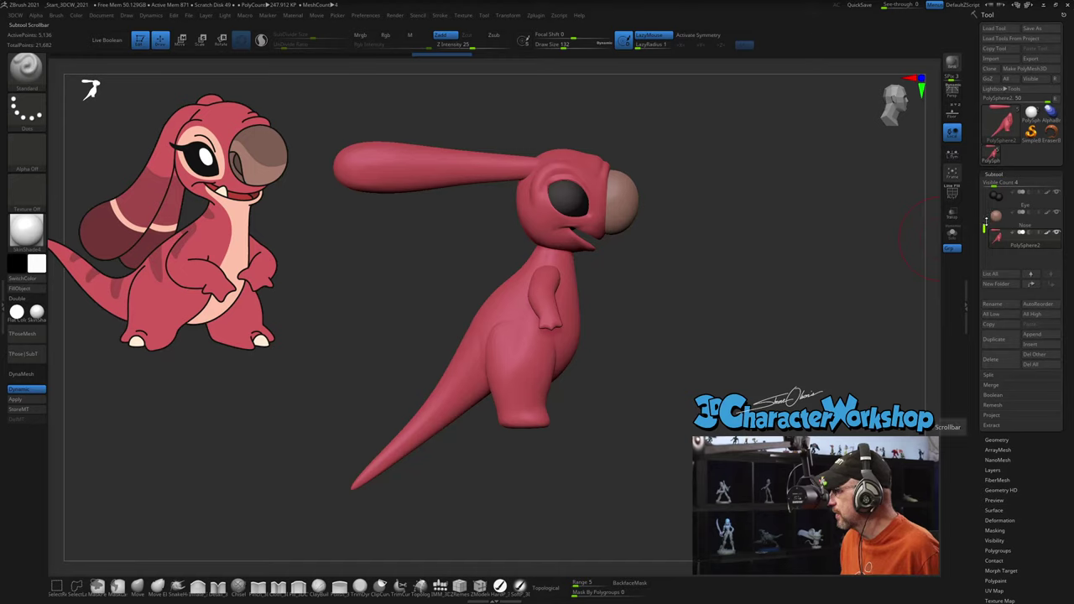
Step: Move the Head1 subtool directly below PolySphere2 in the subtool order and reselect PolySphere2
left_click_drag(984, 223, 980, 192)
left_click(1007, 216)
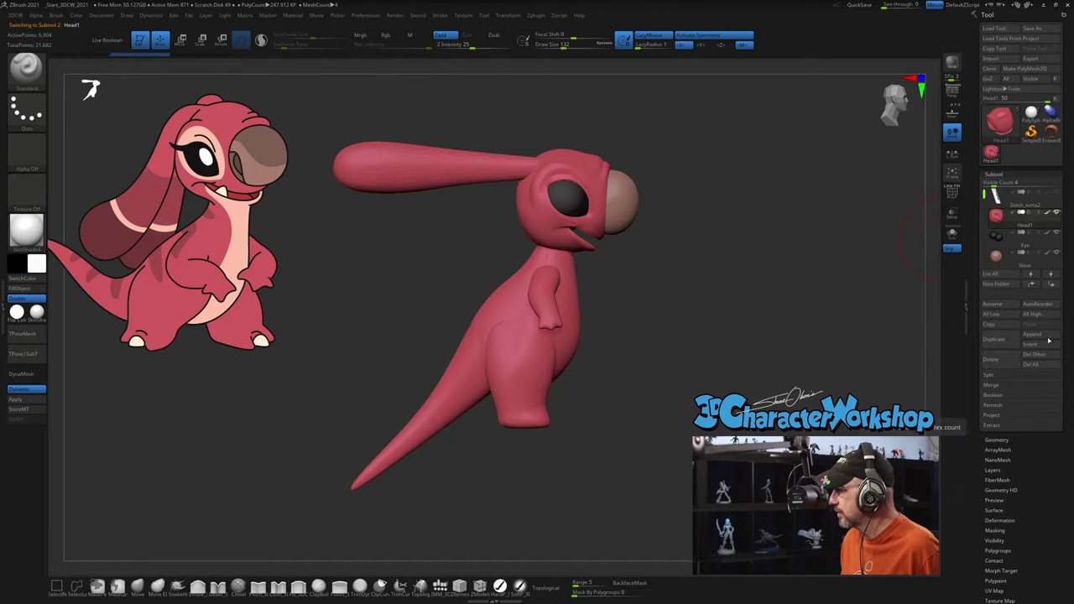
left_click(1053, 288)
left_click(1053, 288)
left_click(1052, 288)
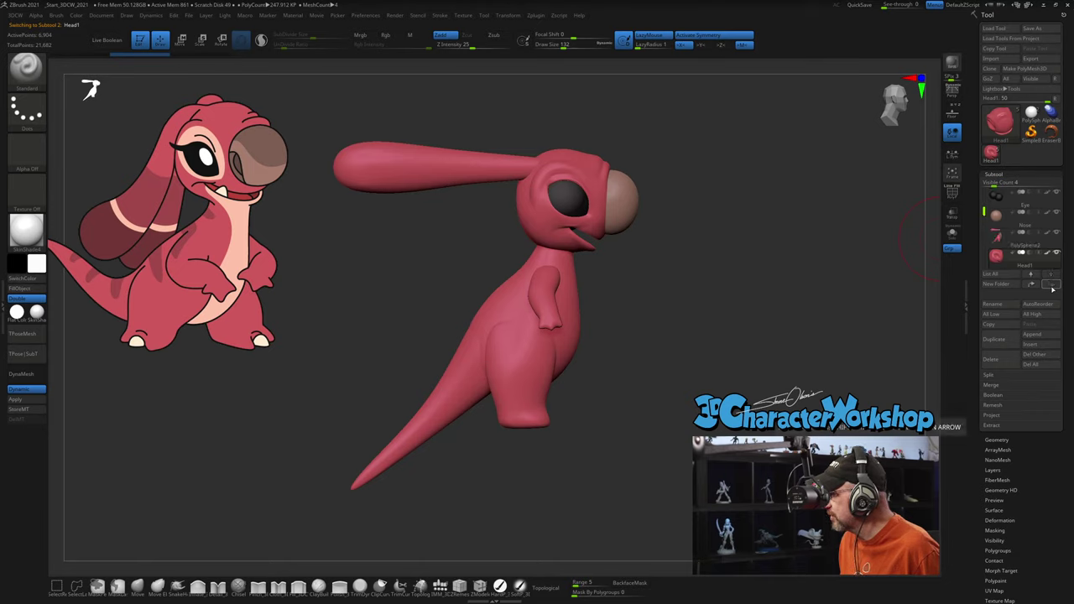
left_click(1024, 238)
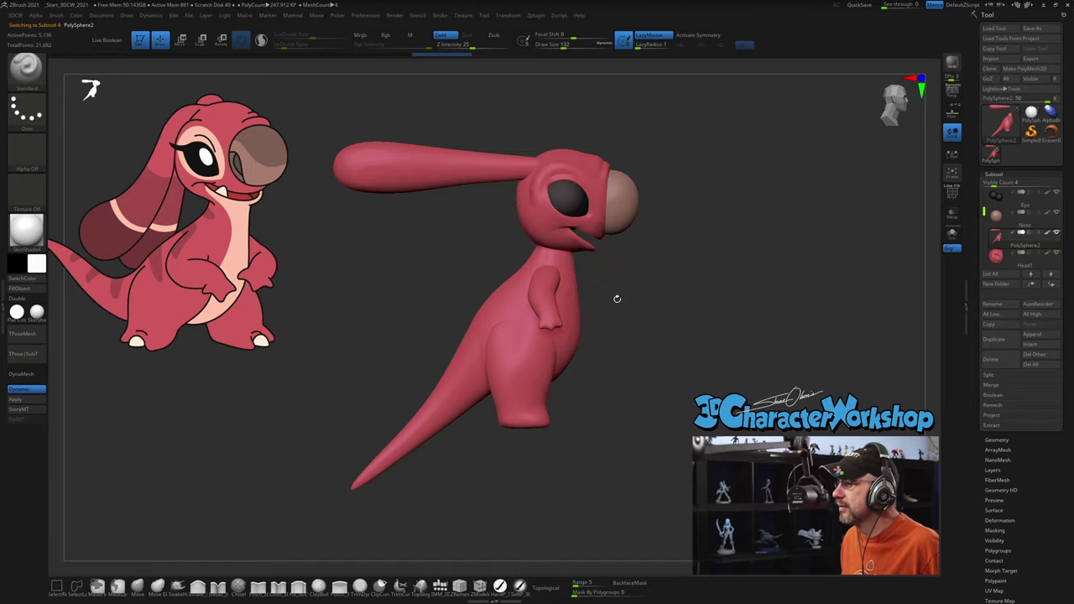
Step: Save the tool in the Twitch > ZTLs folder on Local Disk (D:), using the existing Stitch_sorta2 file as the basis for the name
left_click_drag(724, 261, 716, 283, "alt")
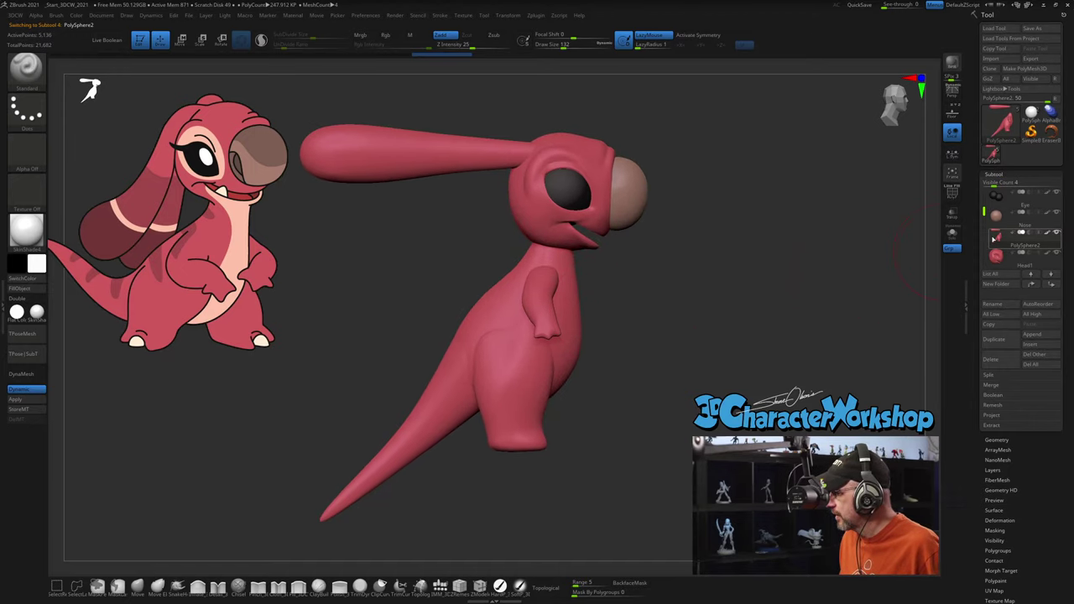
left_click(1033, 28)
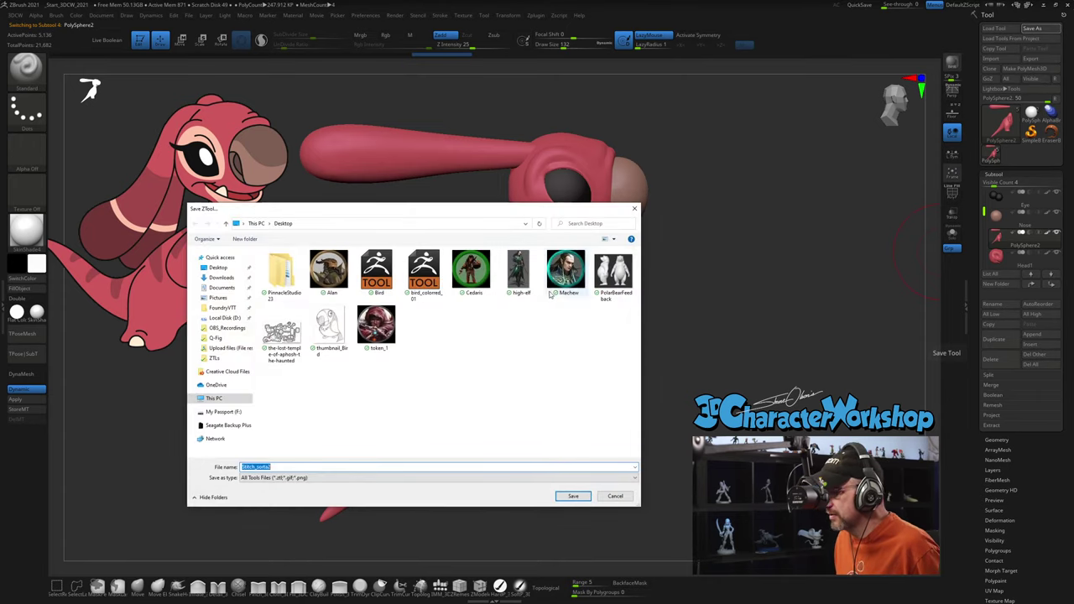
left_click(256, 223)
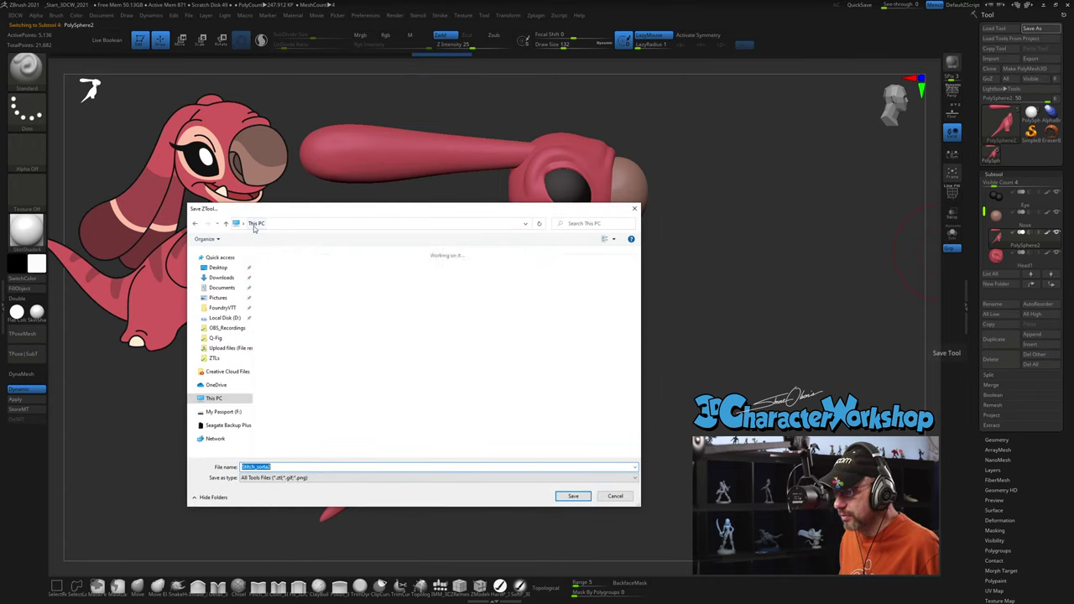
double_click(430, 355)
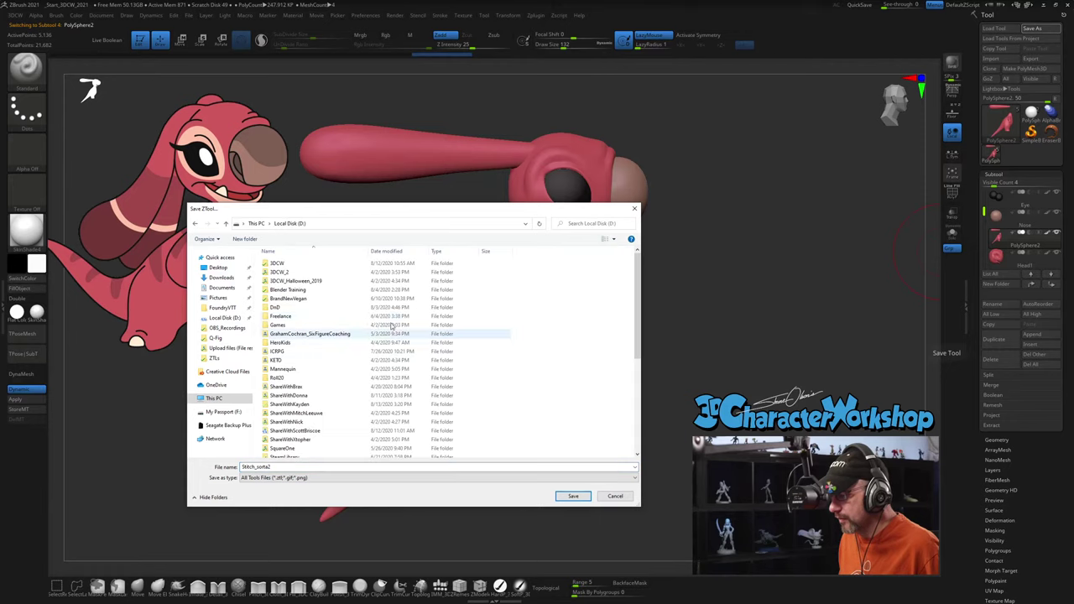
scroll(335, 363, "down", 8)
double_click(281, 339)
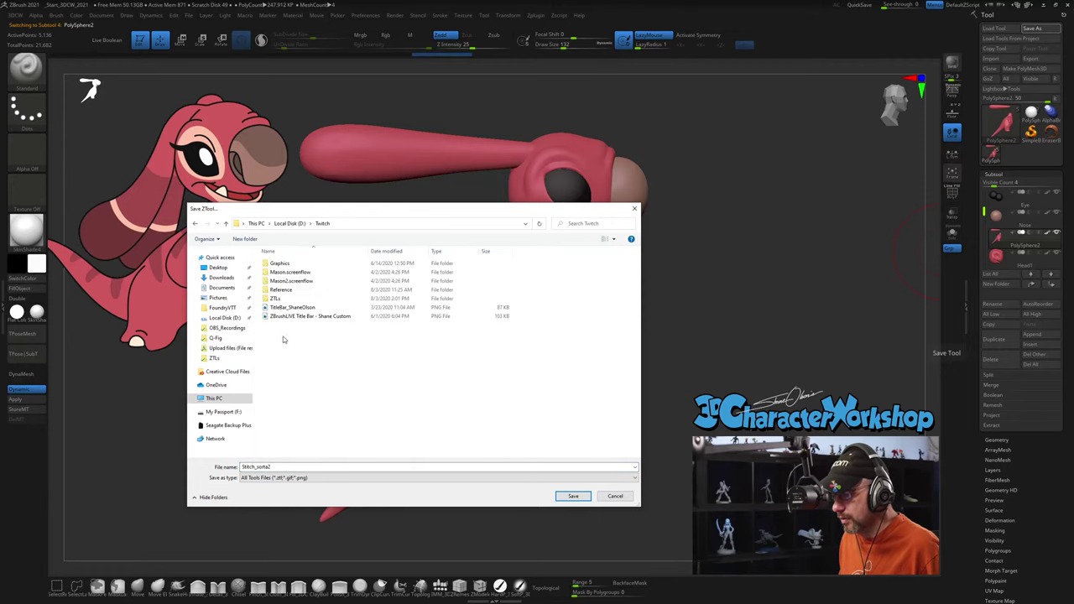
double_click(275, 298)
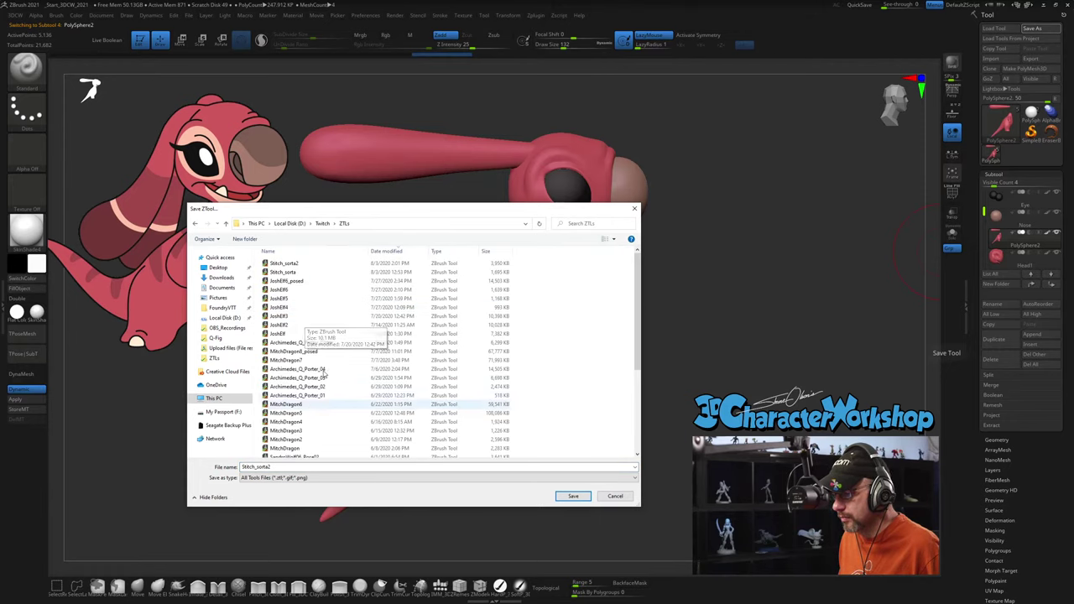
left_click(300, 264)
left_click(292, 466)
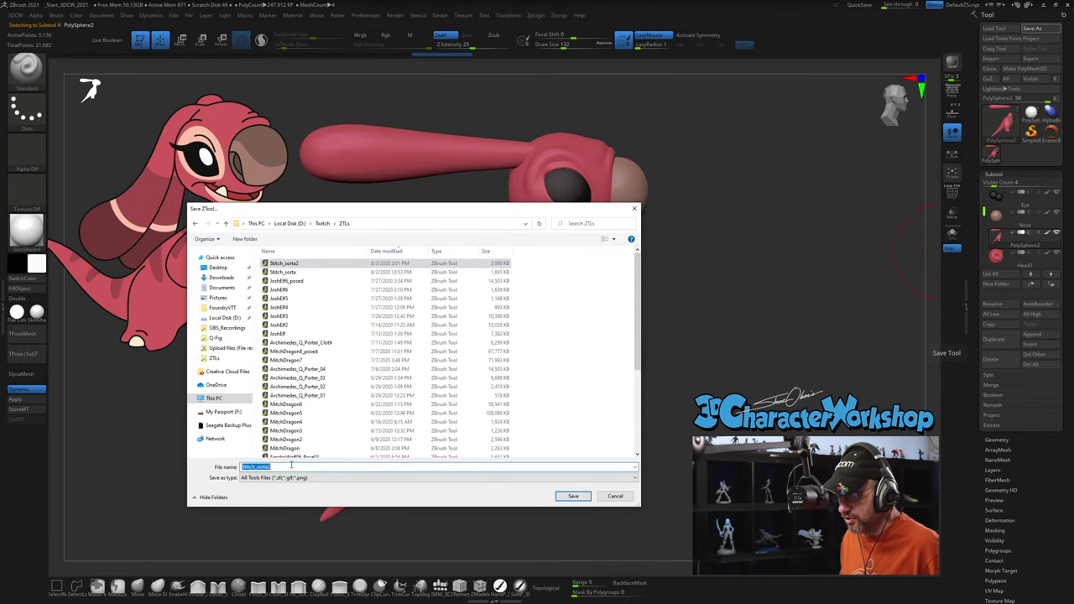
key("Return")
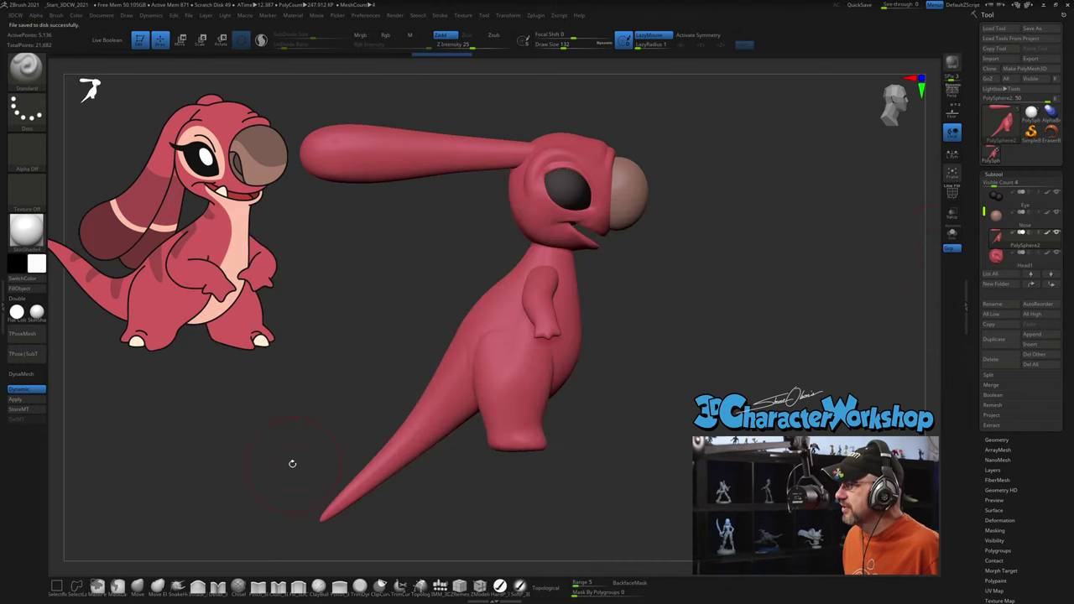
Step: Merge the PolySphere2 body down with the Head1 subtool and show the polyframe to check the combined polygroups
left_click_drag(789, 343, 728, 354)
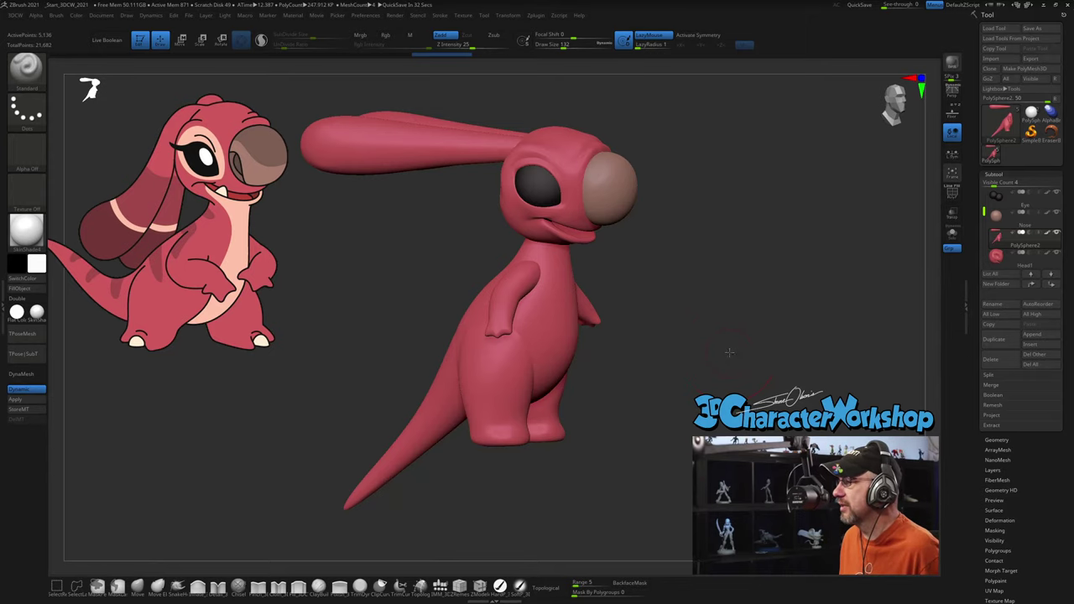
mouse_move(729, 353)
left_mouse_down()
mouse_move(669, 369)
mouse_move(715, 363)
mouse_move(712, 328)
left_mouse_up()
key("shift+f")
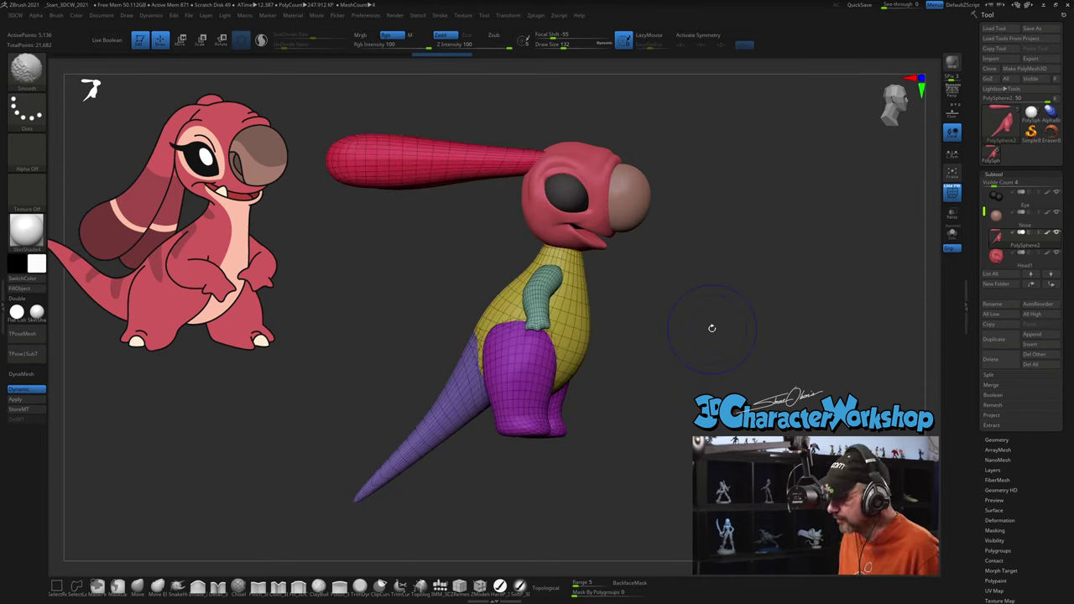
key("shift+f")
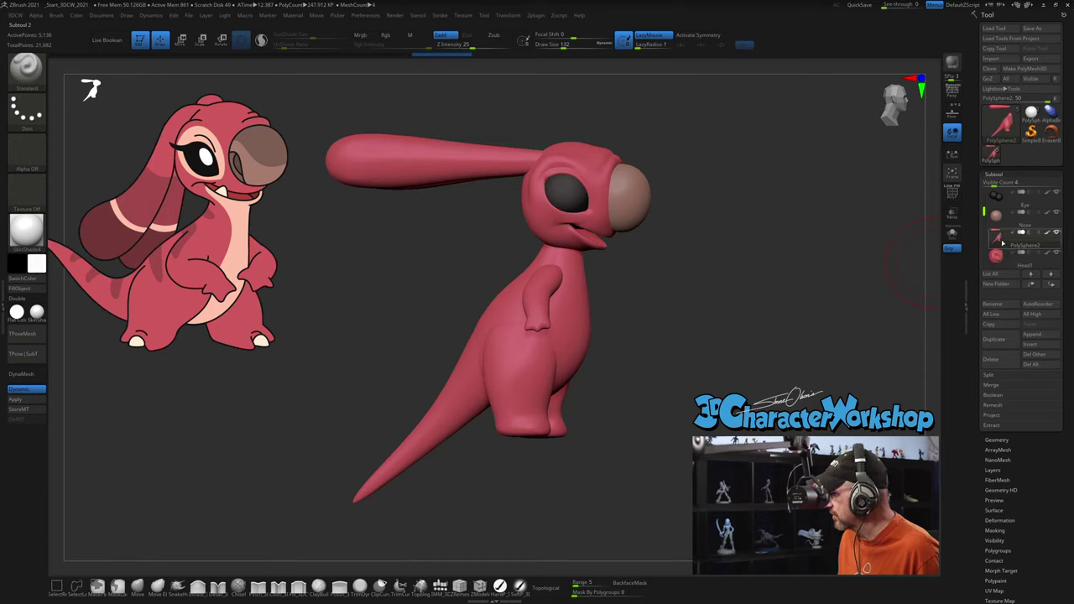
left_click(992, 385)
left_click(999, 394)
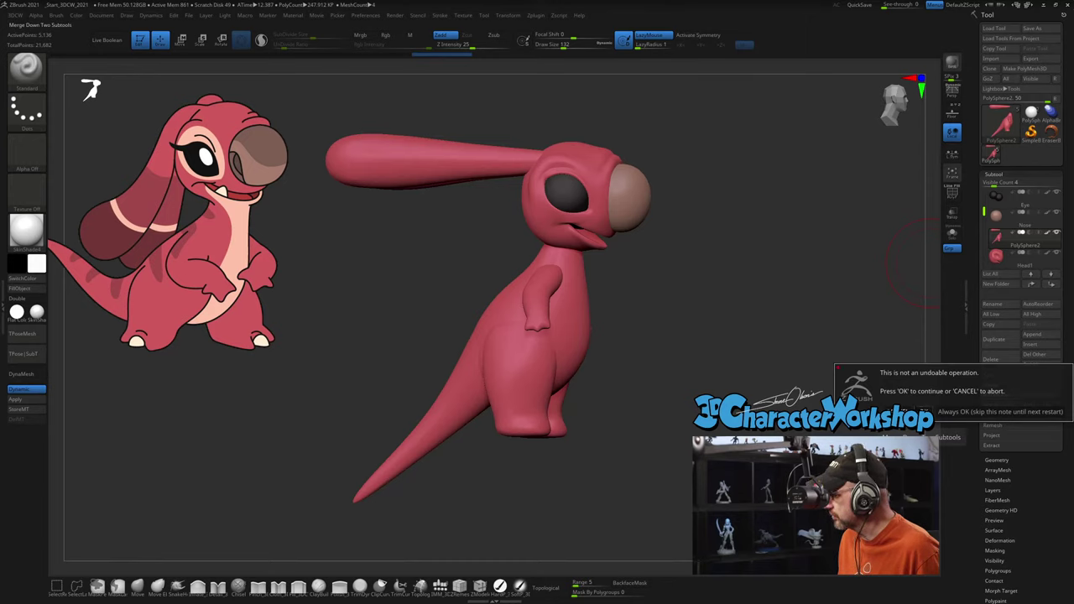
key("Return")
key("shift+f")
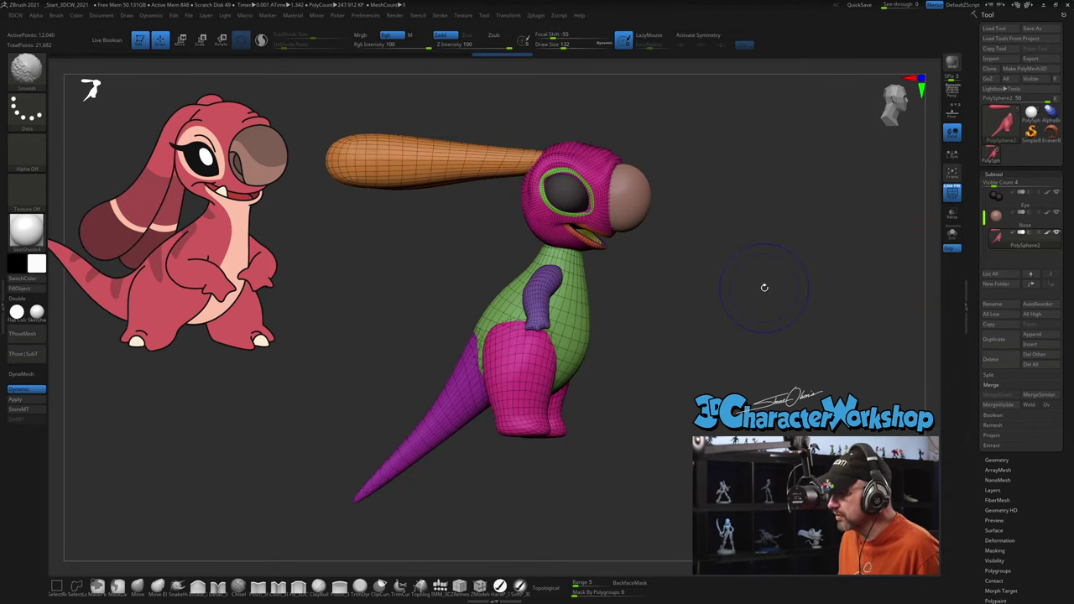
Step: Hide the polyframe, set the brush's Draw Size to 108, and frame the merged creature
key("shift+f")
left_click_drag(738, 266, 740, 274, "ctrl")
key("s")
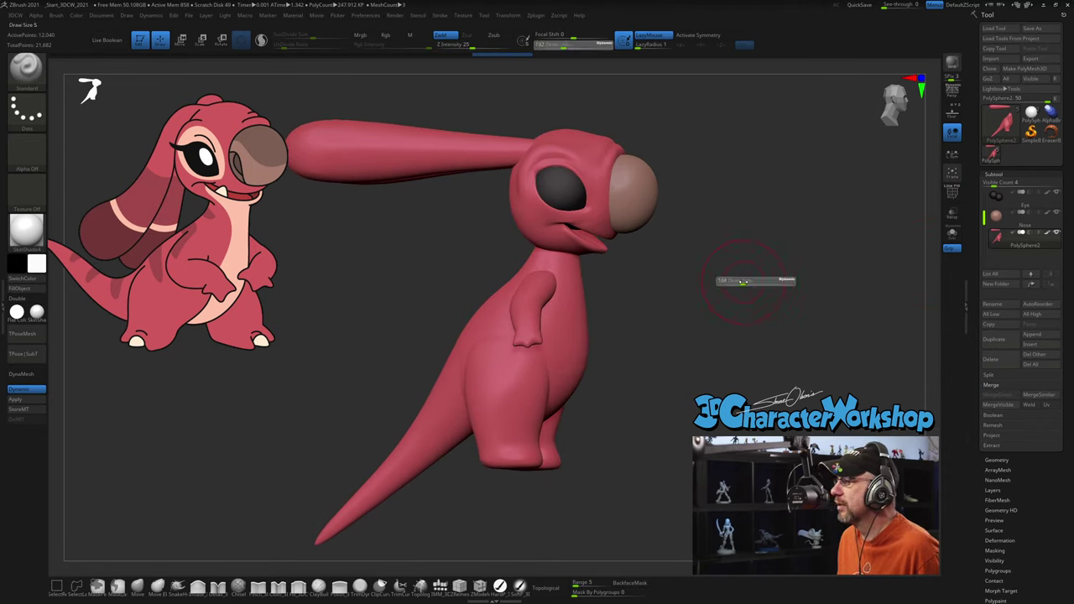
left_click(743, 282)
key("f")
Step: Check the merged creature from the side and set the brush's Draw Size to 136
left_click_drag(728, 297, 715, 299)
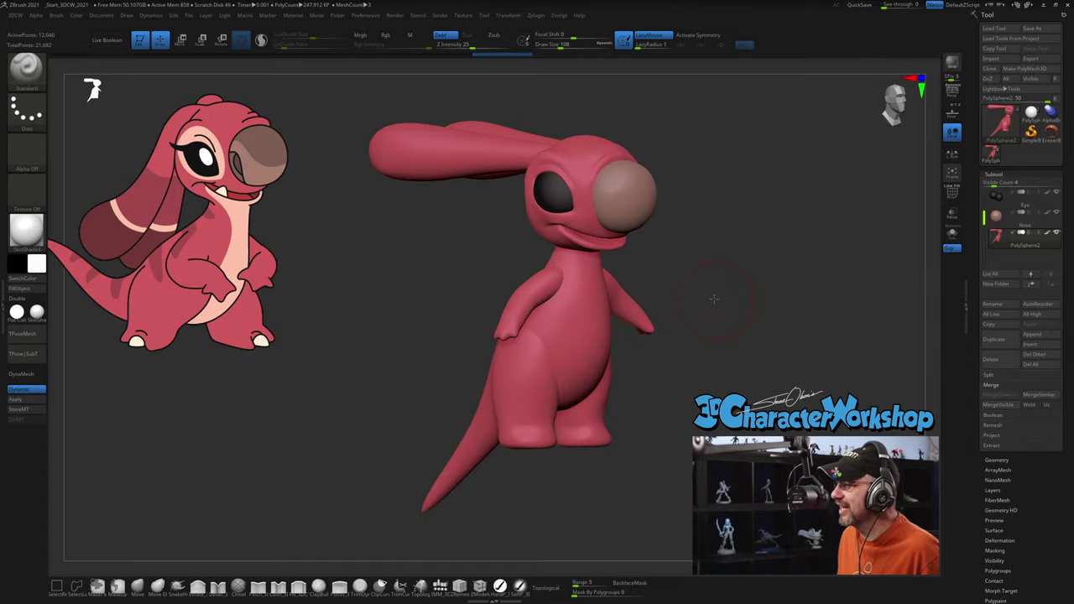
left_click_drag(667, 377, 692, 380)
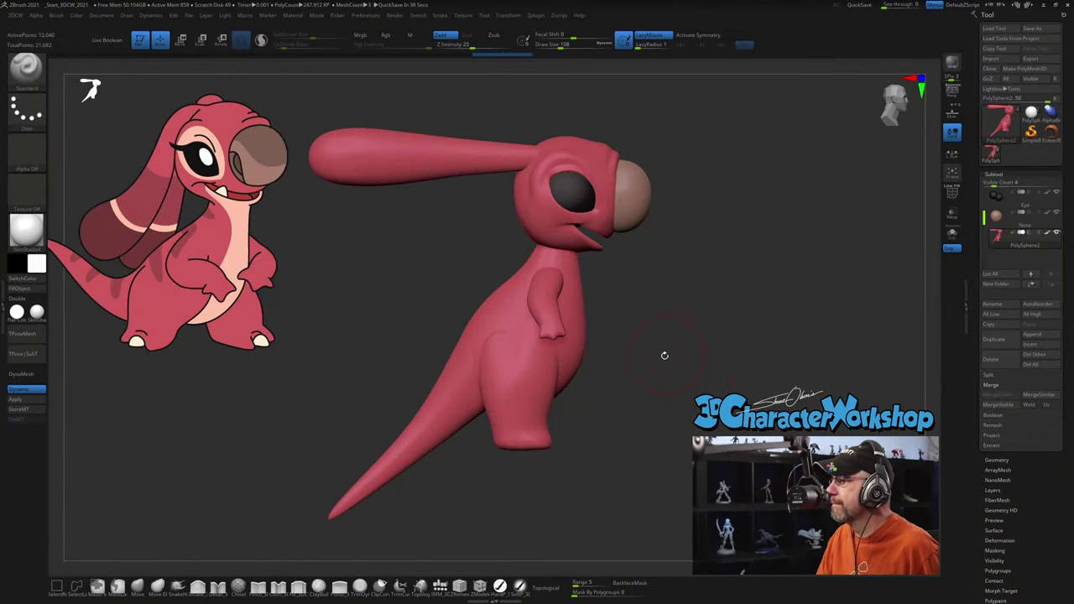
mouse_move(664, 355)
left_mouse_down()
mouse_move(674, 364)
mouse_move(664, 377)
left_mouse_up()
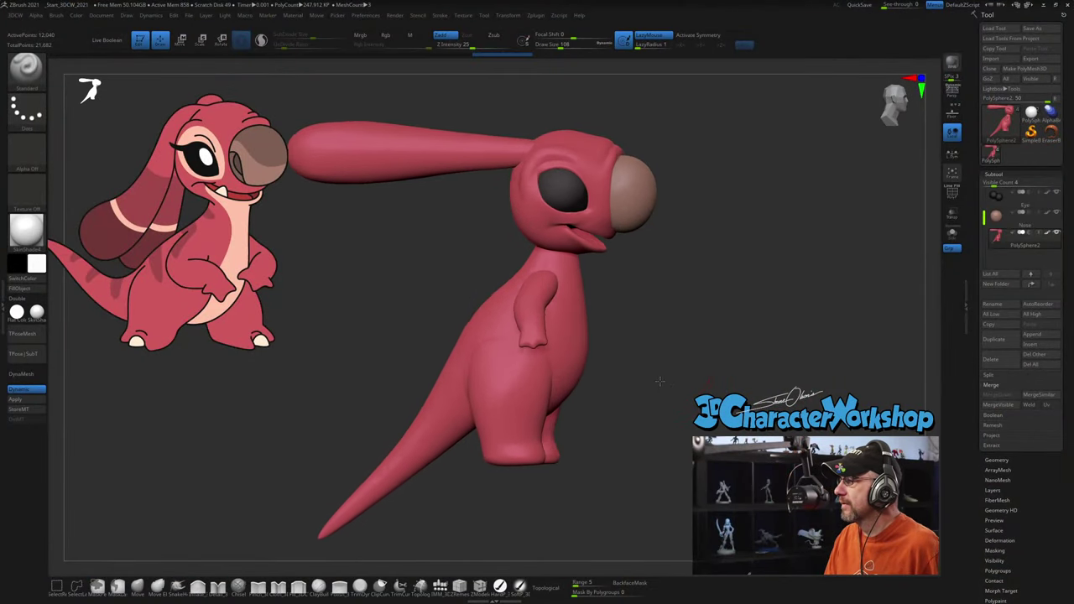
left_click_drag(676, 341, 688, 348)
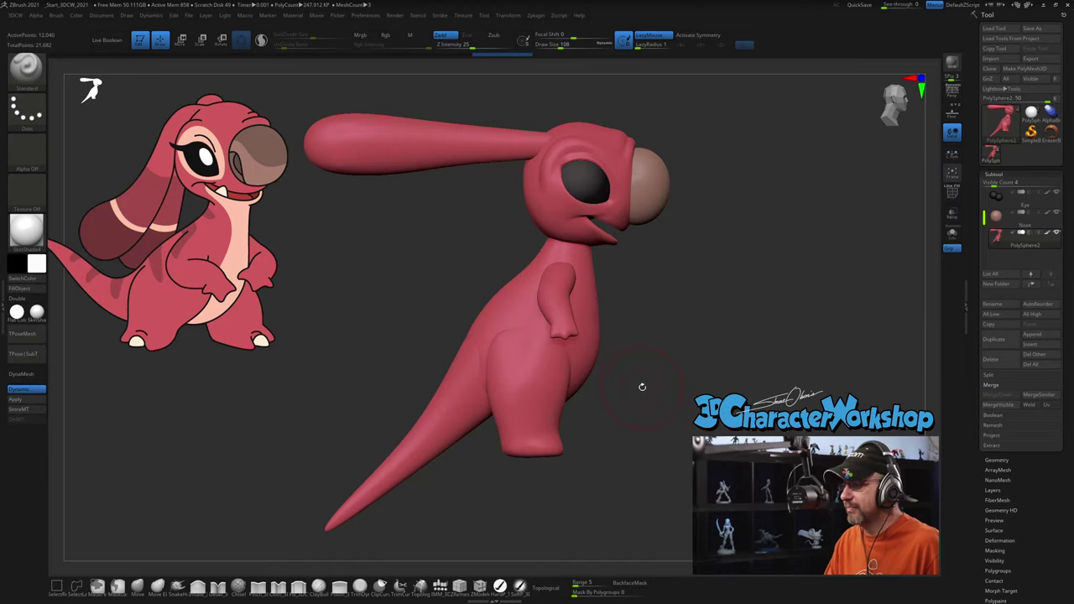
left_click_drag(637, 386, 717, 305)
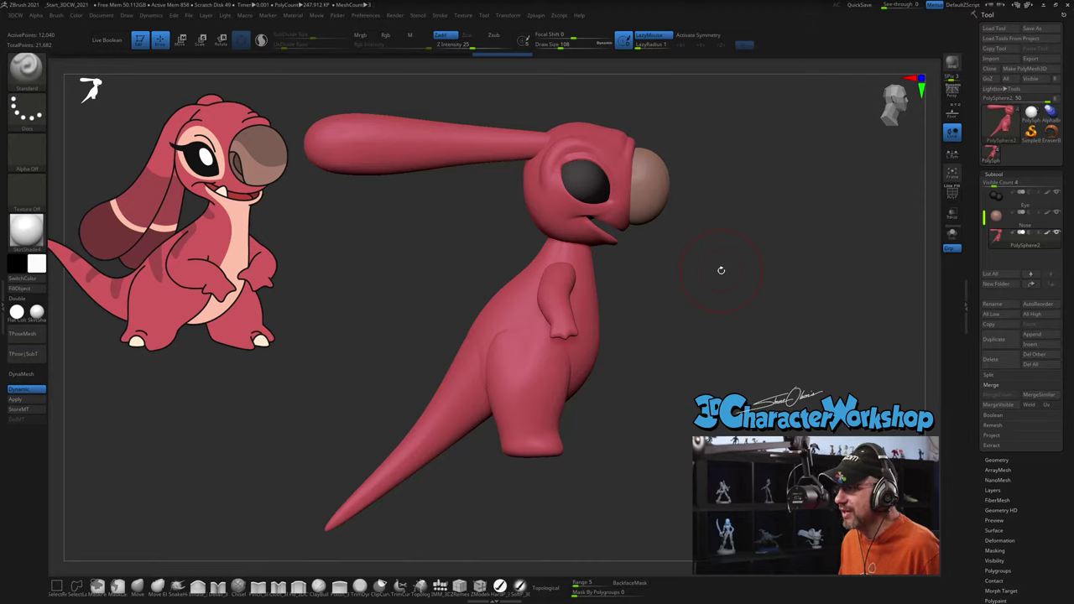
key("s")
left_click_drag(714, 288, 707, 328)
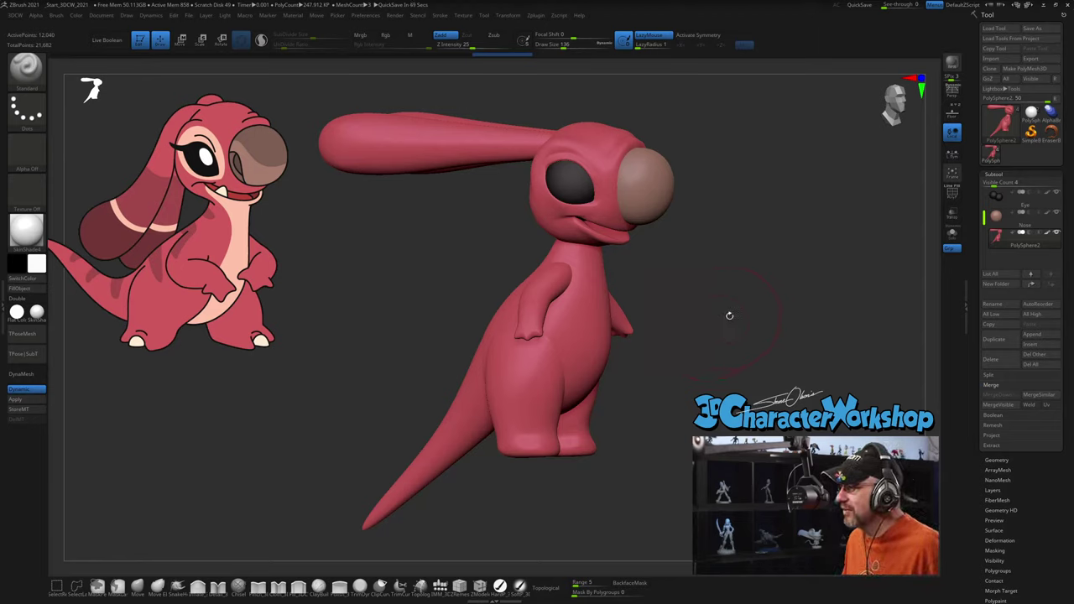
Step: Examine the smoothed creature's overall shape from the front, three-quarter and side against the reference drawing
mouse_move(733, 314)
left_mouse_down()
mouse_move(747, 319)
mouse_move(741, 299)
left_mouse_up()
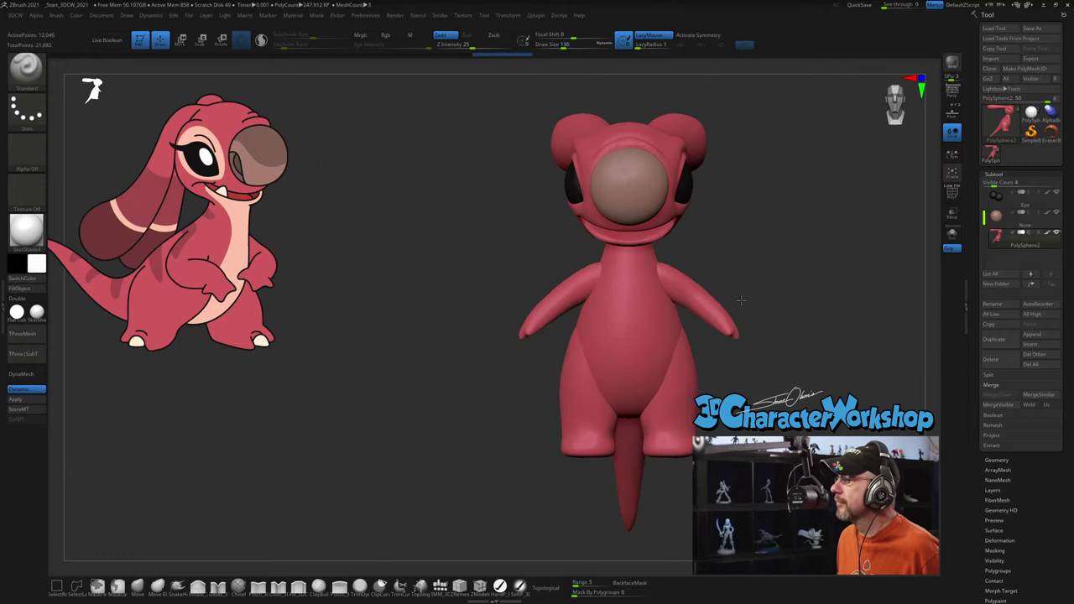
left_click_drag(798, 232, 773, 270)
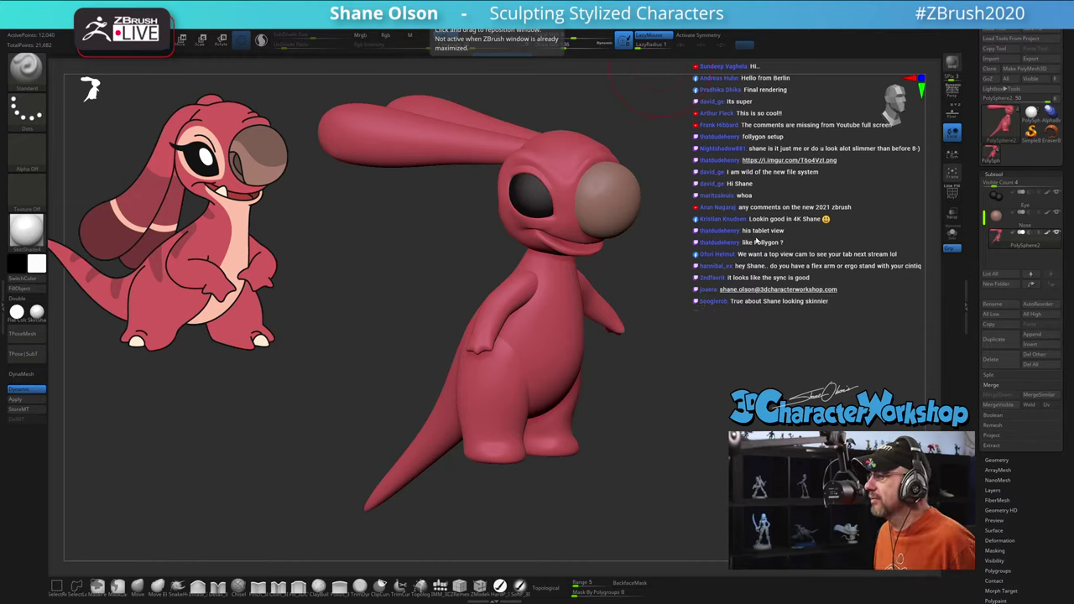
left_click_drag(756, 241, 749, 273)
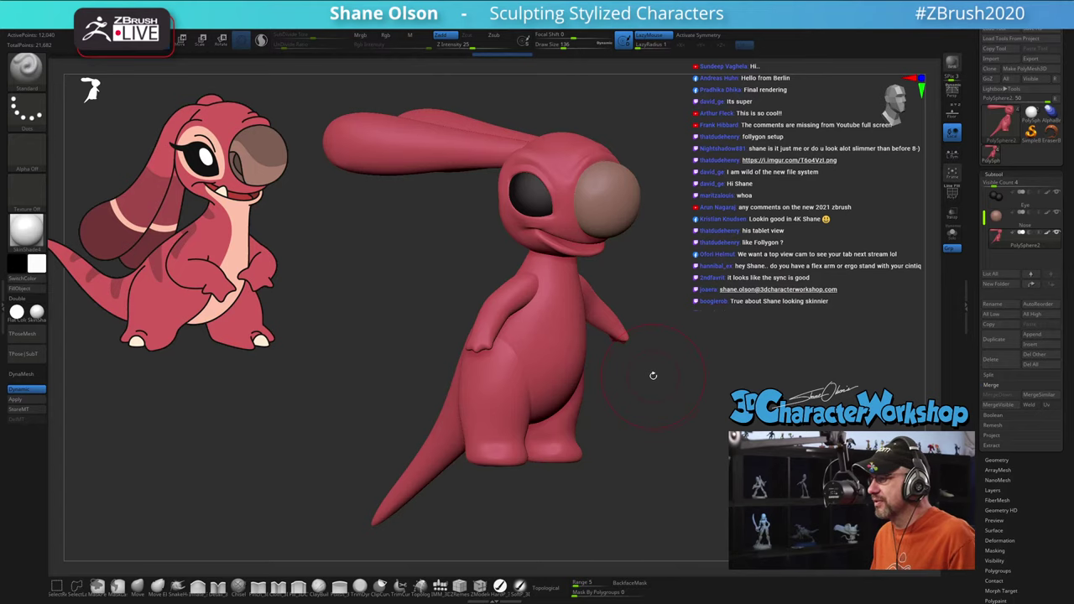
left_click_drag(653, 375, 669, 384)
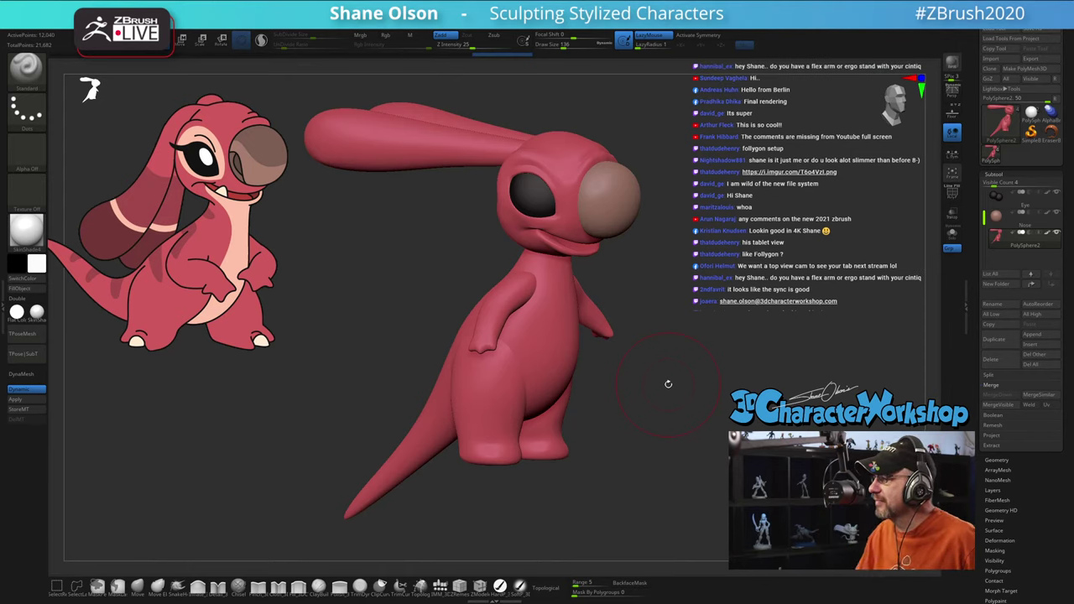
left_click_drag(646, 366, 639, 373)
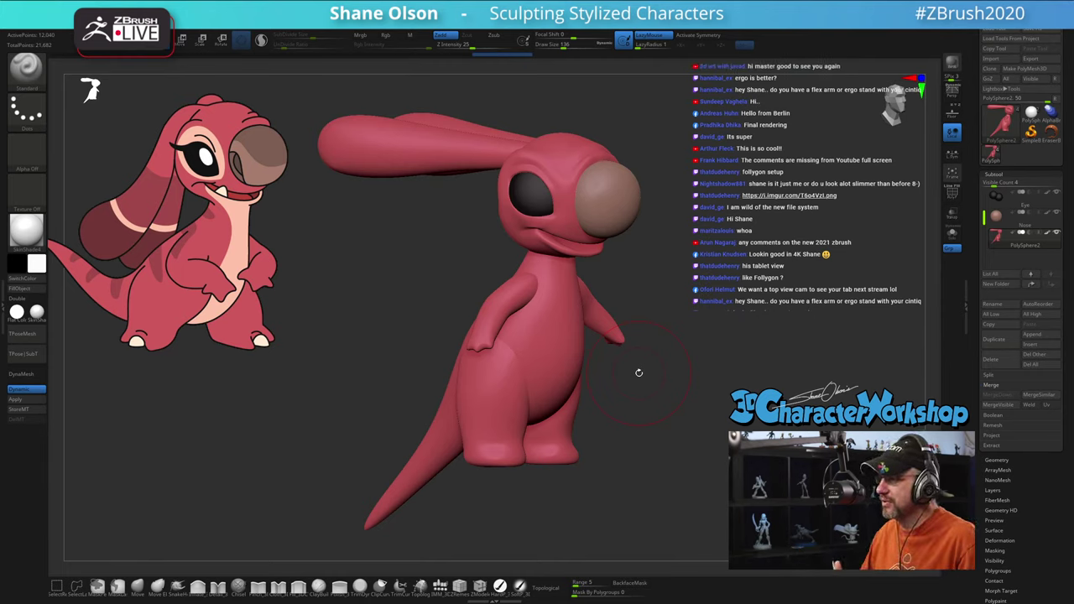
mouse_move(657, 361)
left_mouse_down()
mouse_move(682, 373)
mouse_move(660, 373)
left_mouse_up()
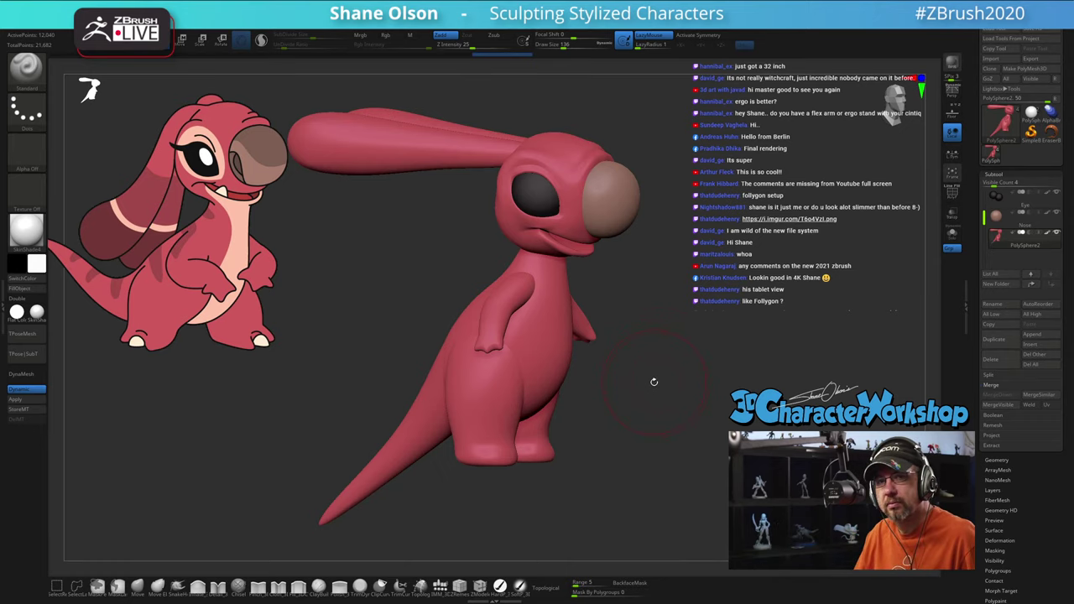
left_click_drag(657, 355, 657, 365)
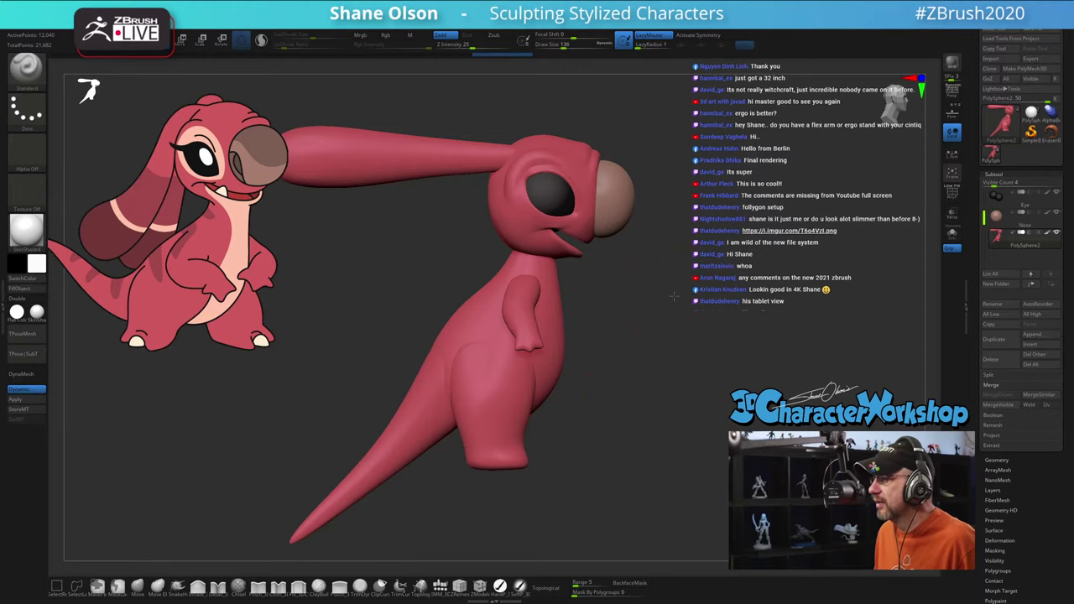
left_click_drag(674, 295, 680, 304)
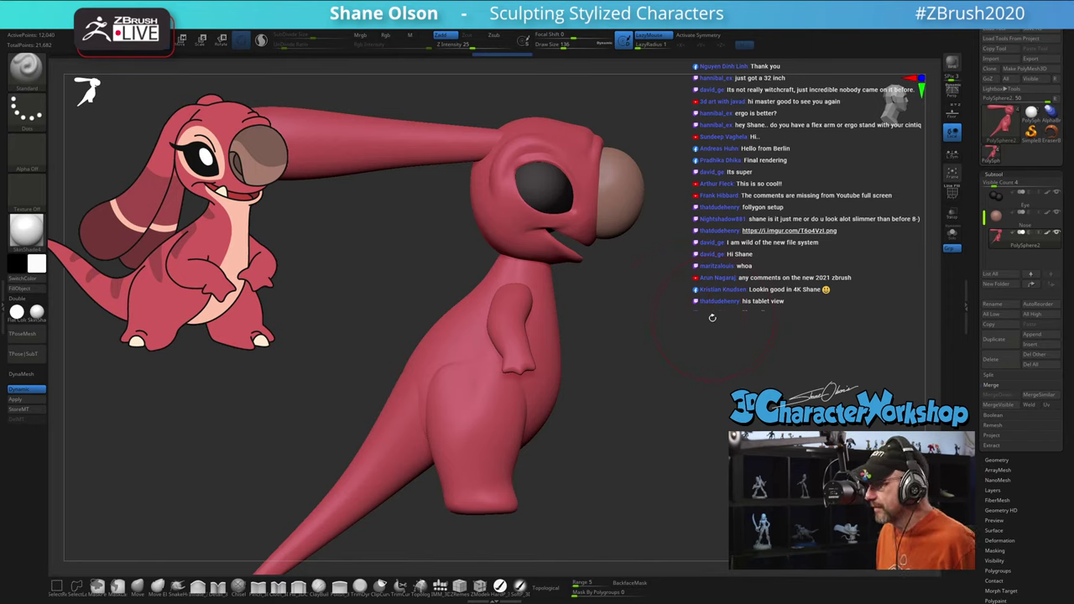
left_click_drag(711, 317, 709, 315)
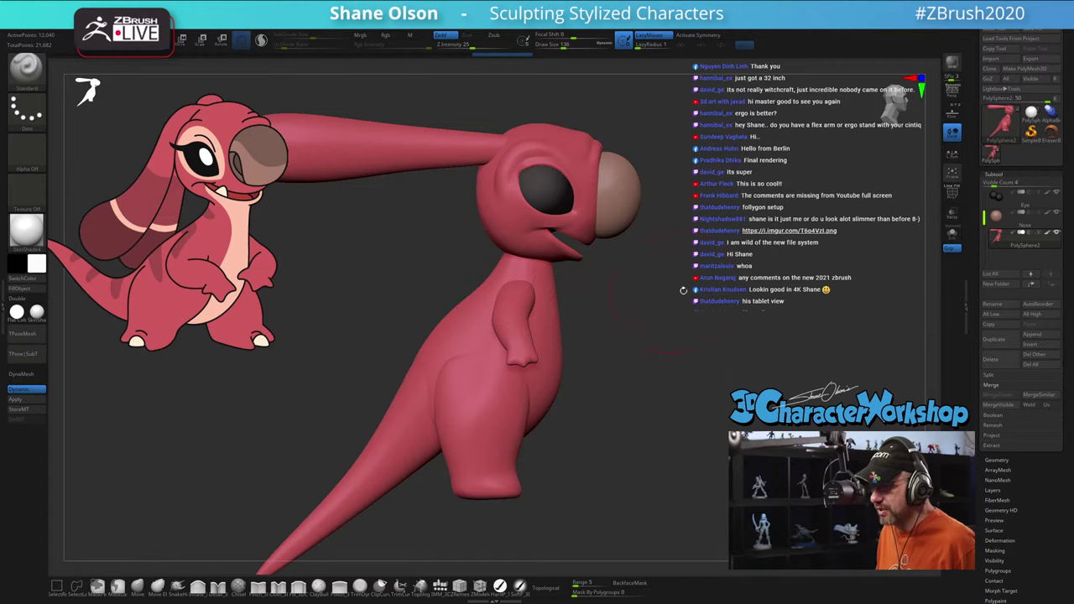
left_click_drag(667, 276, 698, 304, "shift")
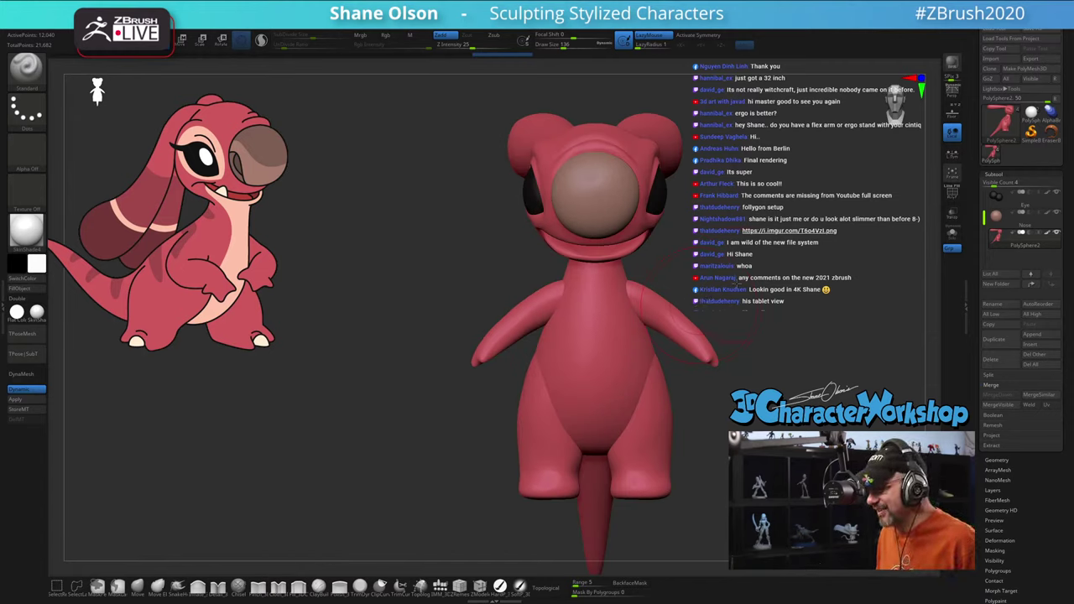
key("f")
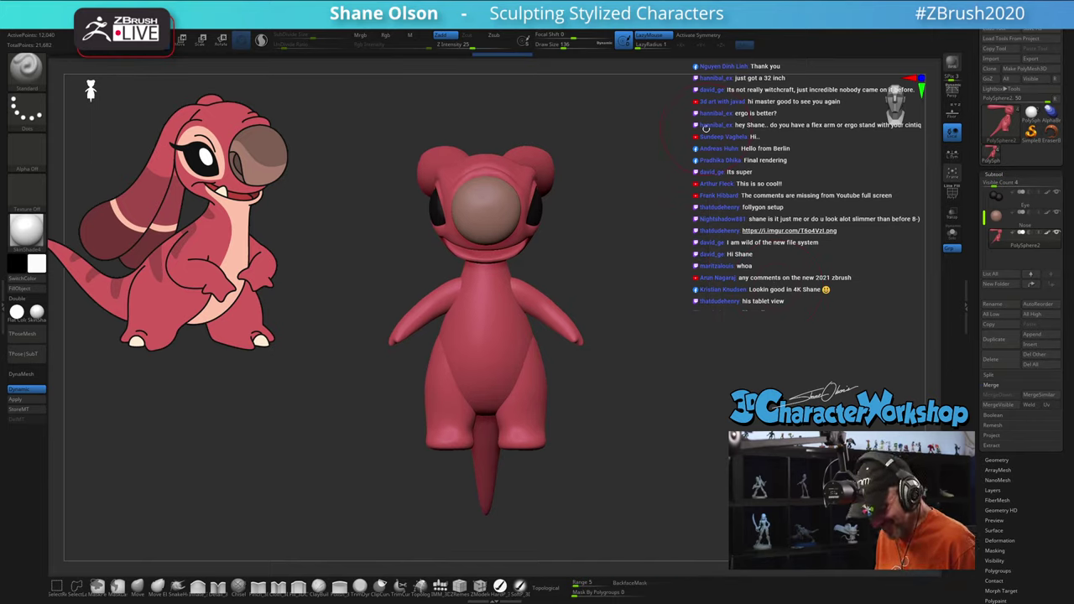
Step: Save the tool as Stitch_sorta4 in the Twitch > ZTLs folder on Local Disk (D:)
key("w")
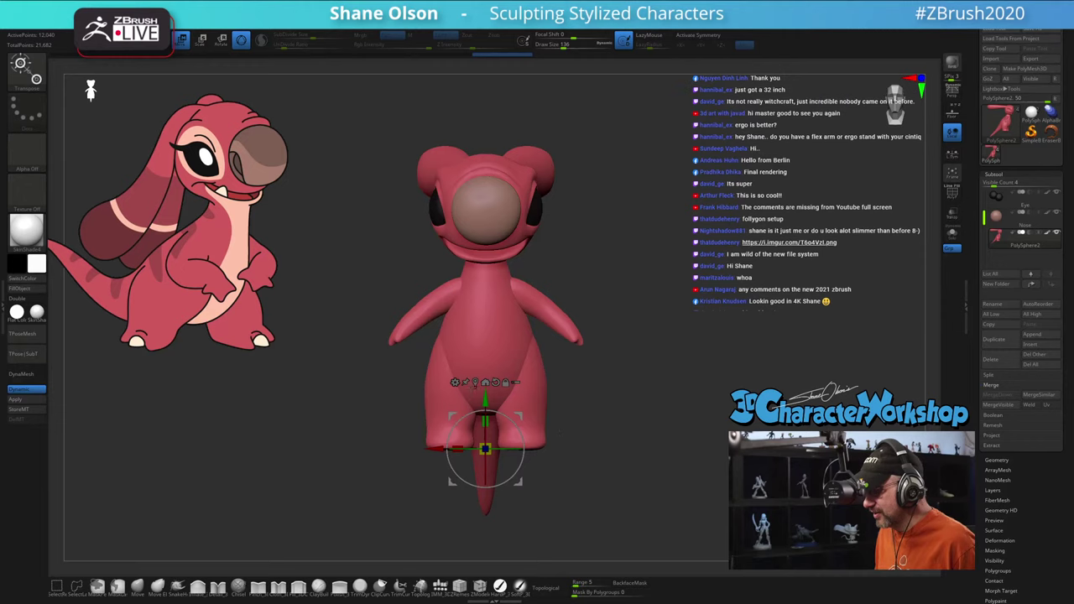
left_click(1041, 33)
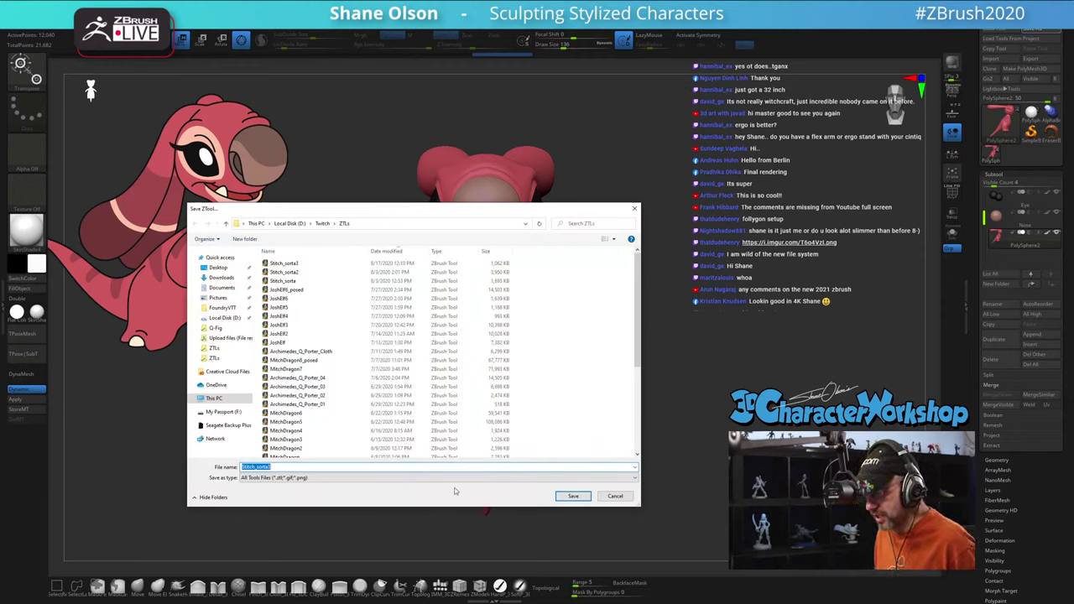
left_click(362, 468)
key("BackSpace")
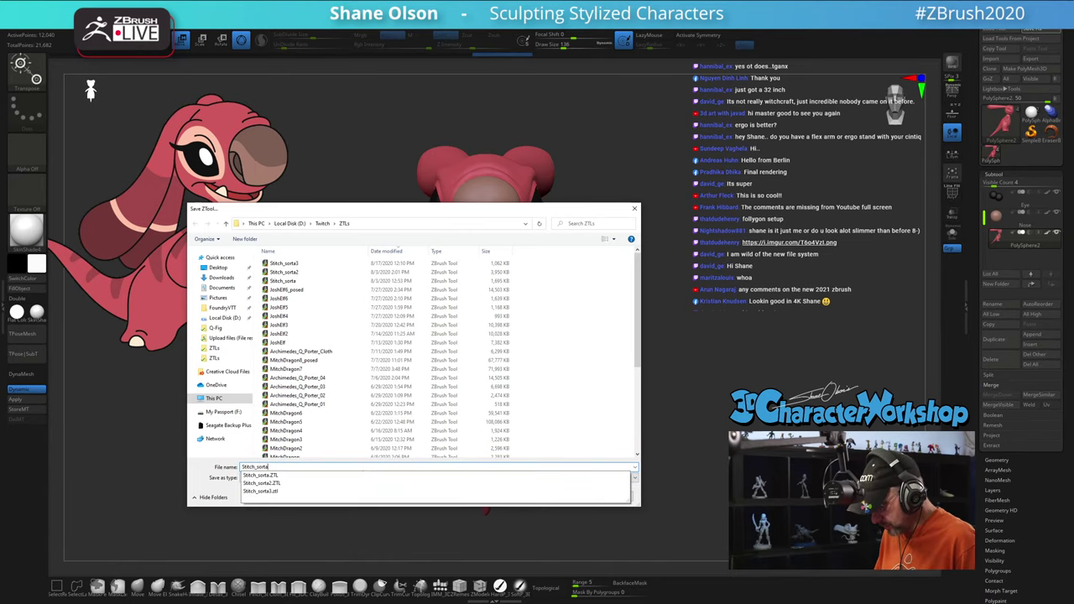
type("4")
key("Return")
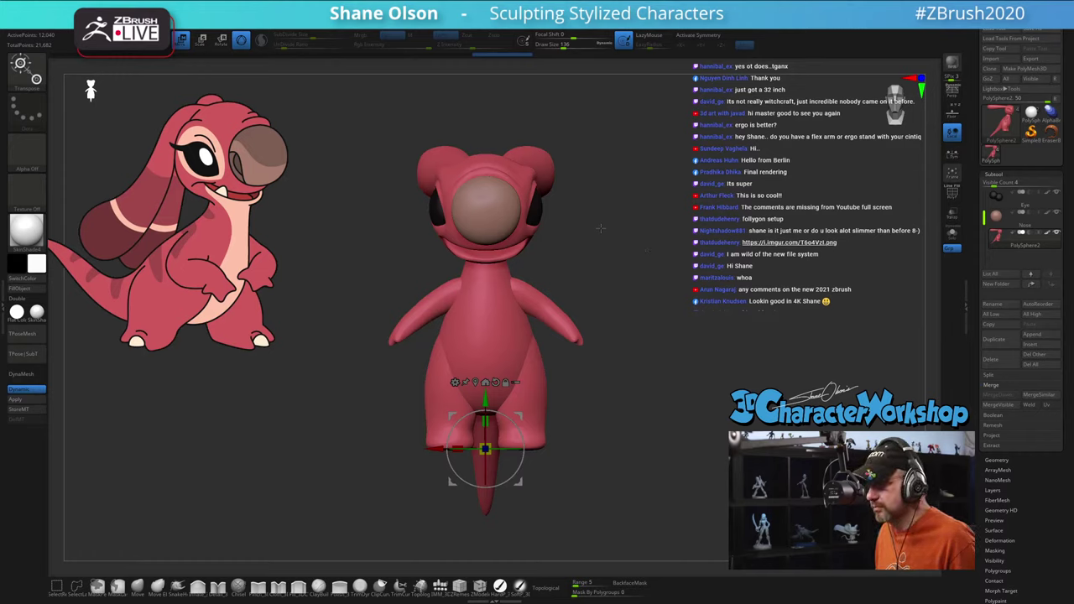
Step: Try fusing the creature's overlapping parts with Remesh By Union, inspect the seams in the polyframe, and undo the remesh
mouse_move(310, 186)
left_mouse_down()
mouse_move(357, 189)
mouse_move(312, 191)
left_mouse_up()
left_click(455, 382)
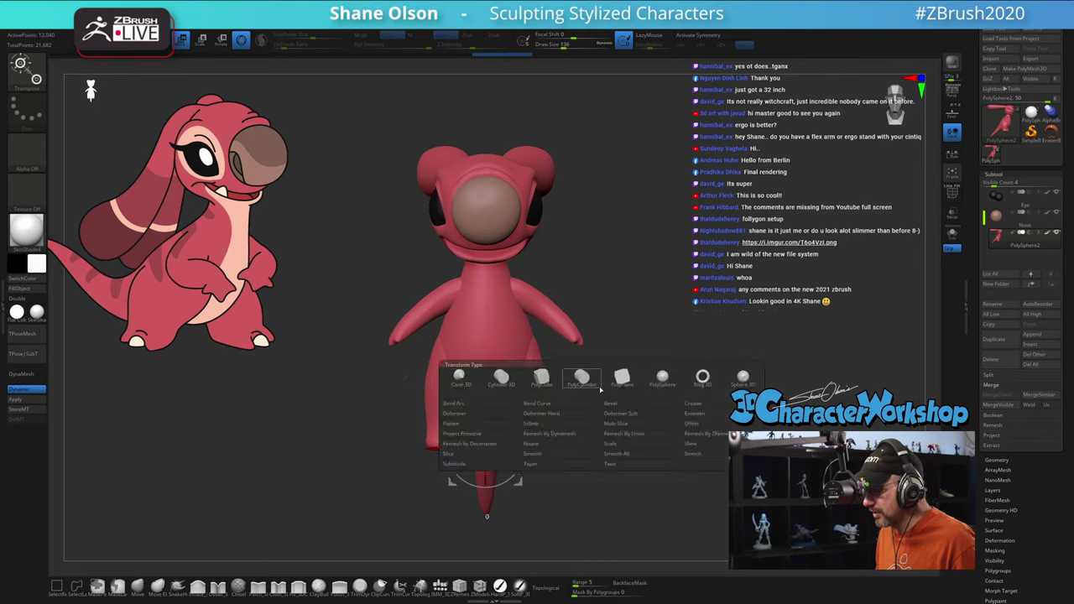
left_click(628, 434)
key("shift+f")
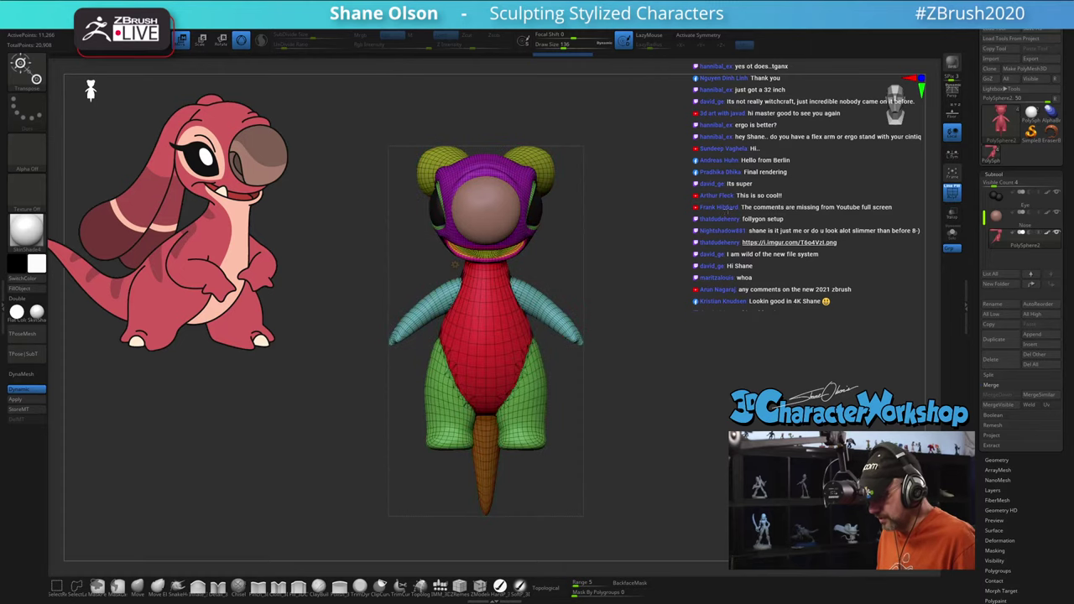
right_click_drag(489, 336, 478, 395, "ctrl")
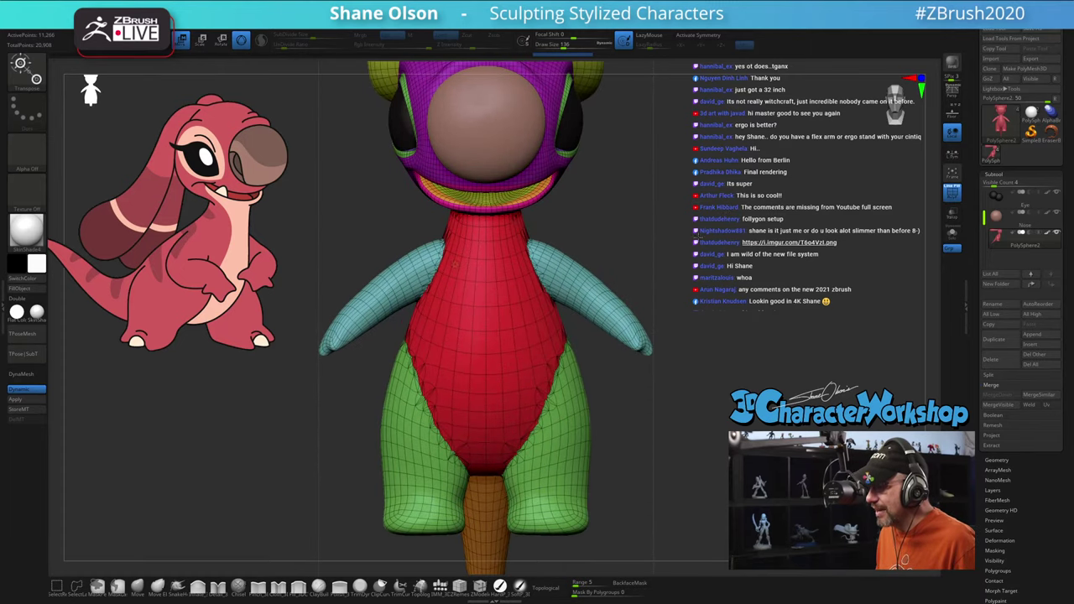
mouse_move(455, 264)
right_mouse_down()
mouse_move(628, 263)
mouse_move(392, 358)
right_mouse_up()
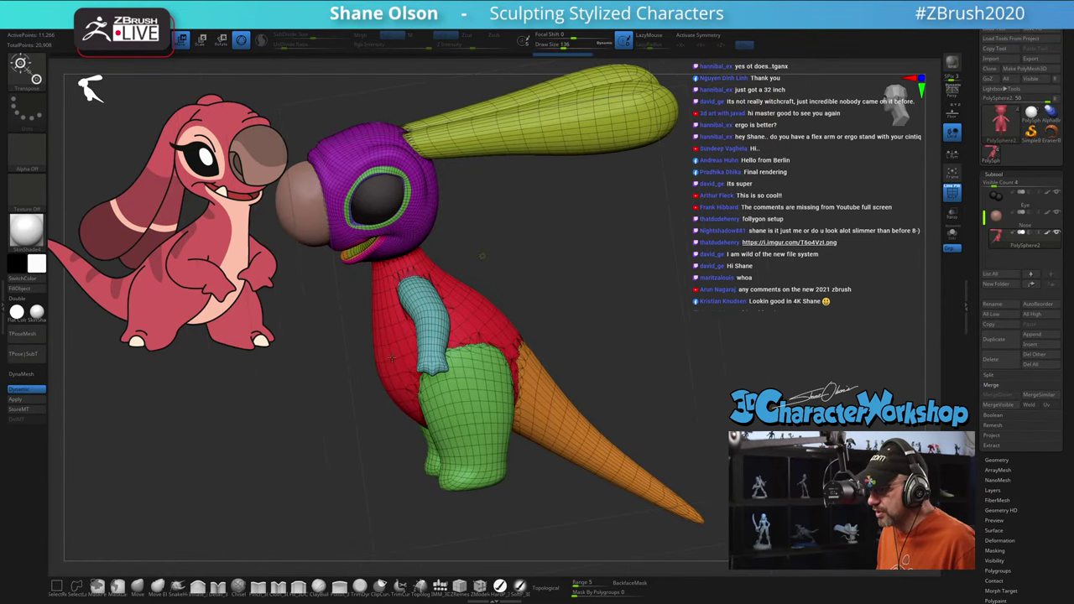
key("ctrl+z")
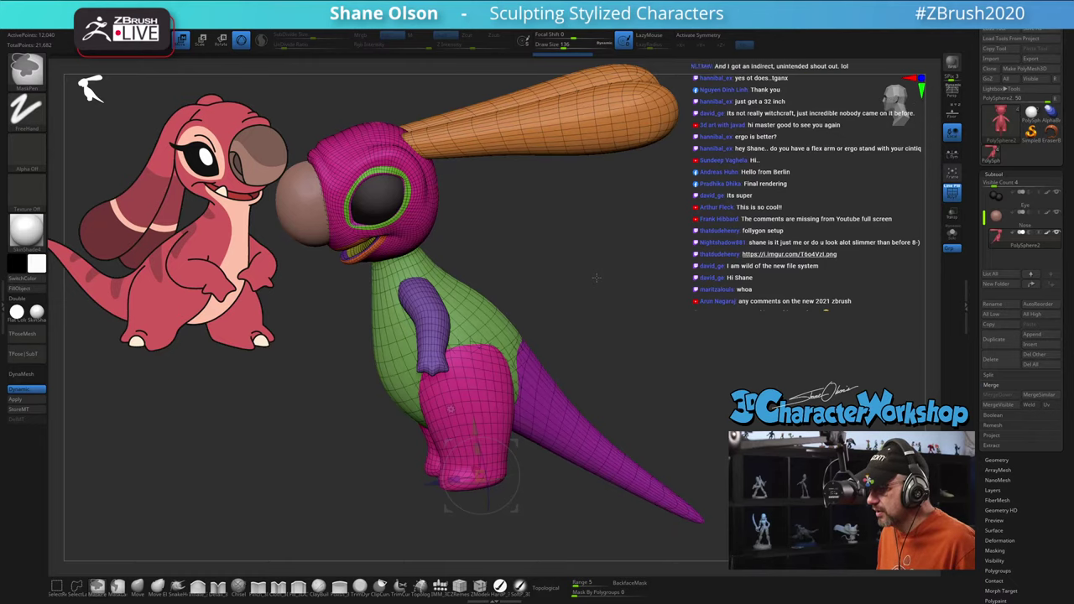
Step: Isolate the head by hiding the torso, arms, legs, tail and ears, and split the hidden parts into their own subtool
mouse_move(549, 274)
right_mouse_down()
mouse_move(626, 272)
mouse_move(526, 323)
right_mouse_up()
key("q")
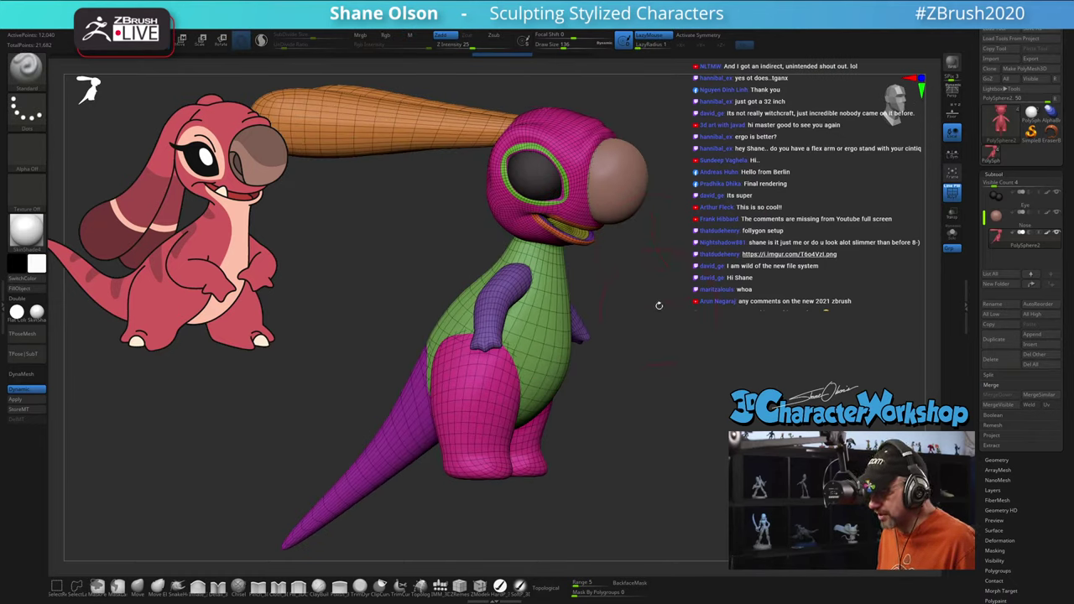
right_click_drag(657, 304, 656, 304)
left_click(522, 310, "ctrl+shift")
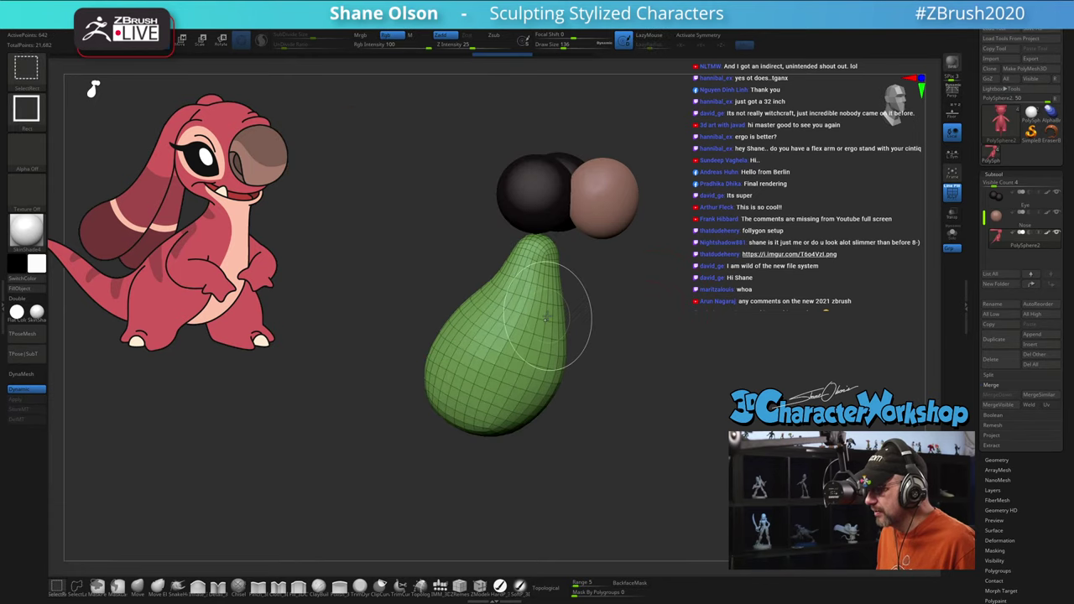
left_click(519, 313, "ctrl+shift")
left_click(518, 313, "ctrl+alt+shift")
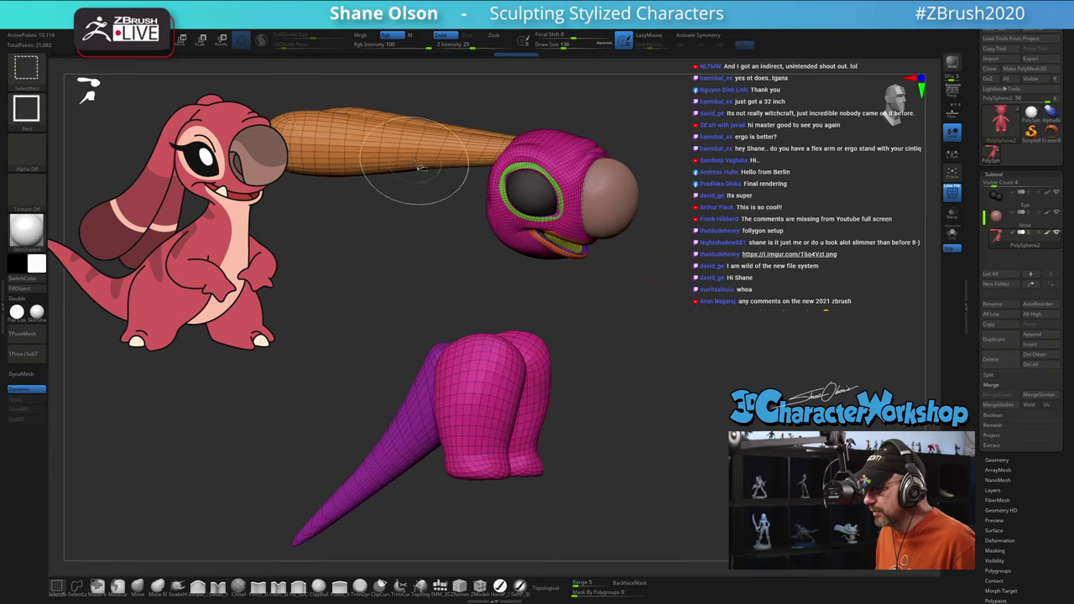
left_click(443, 360, "ctrl+alt+shift")
left_click(441, 370, "ctrl+shift")
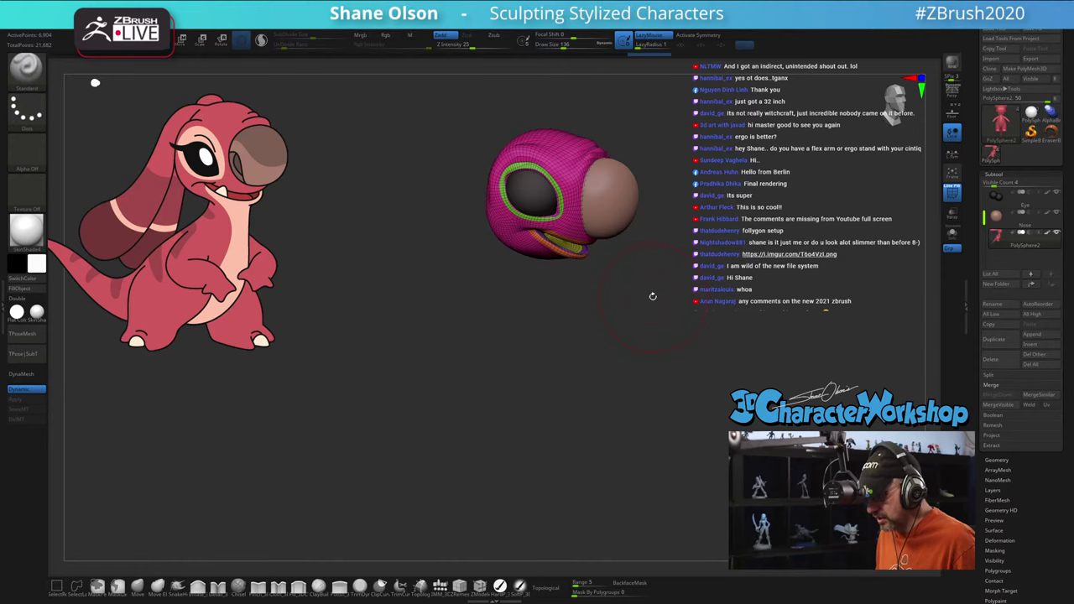
key("space")
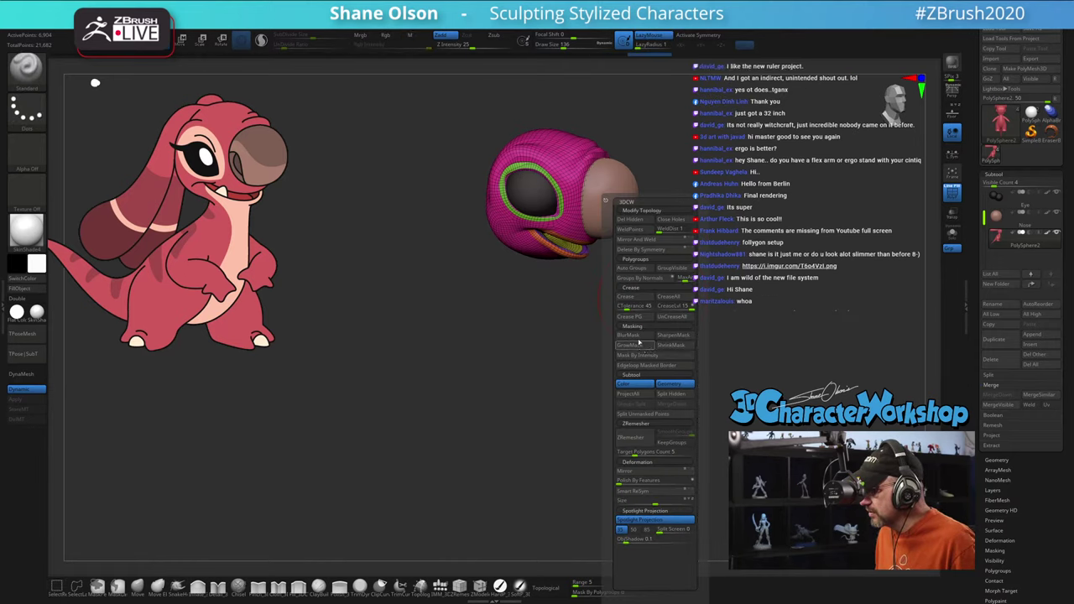
left_click(673, 394)
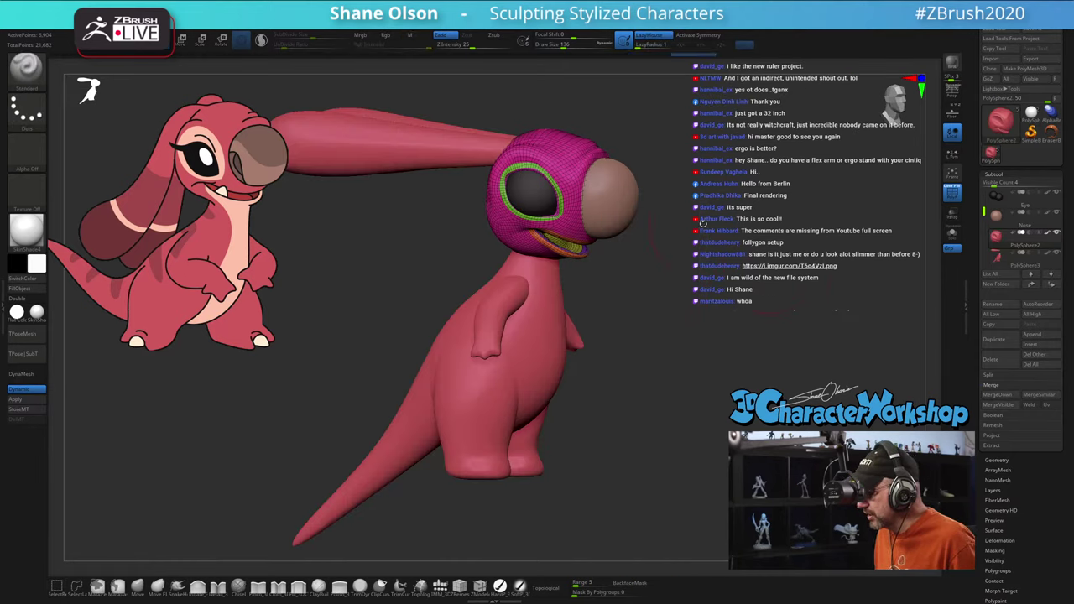
Step: Make the split-off body and ears the active subtool and apply its Dynamic Subdivision as real geometry
key("Down")
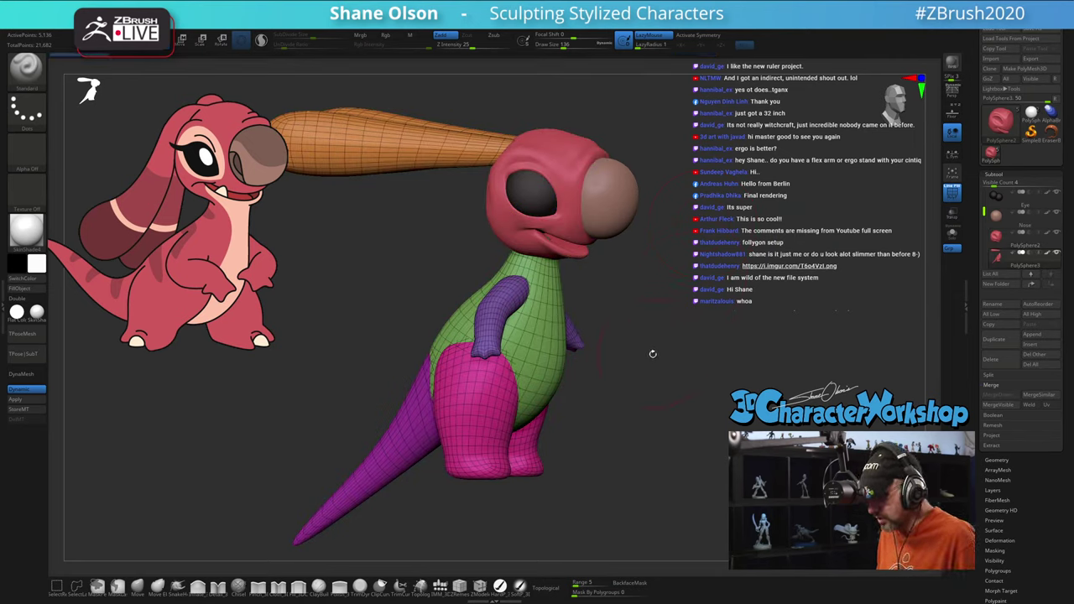
mouse_move(328, 369)
left_mouse_down()
mouse_move(339, 372)
mouse_move(325, 360)
left_mouse_up()
left_click(22, 402)
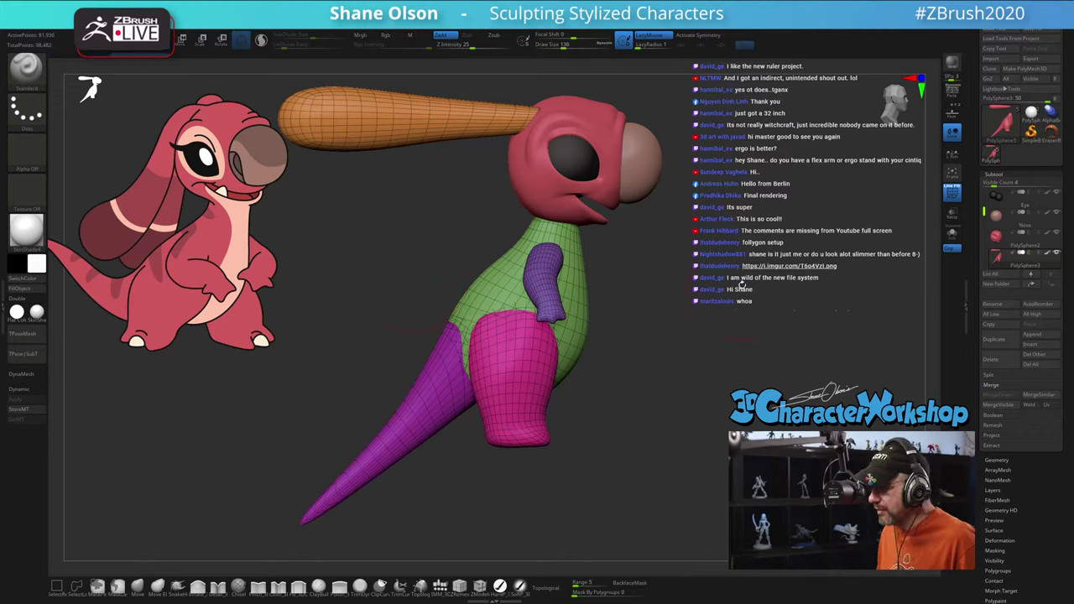
Step: Retopologize the split-off body and ears subtool with ZRemesher and check the new mesh from the front and side
key("space")
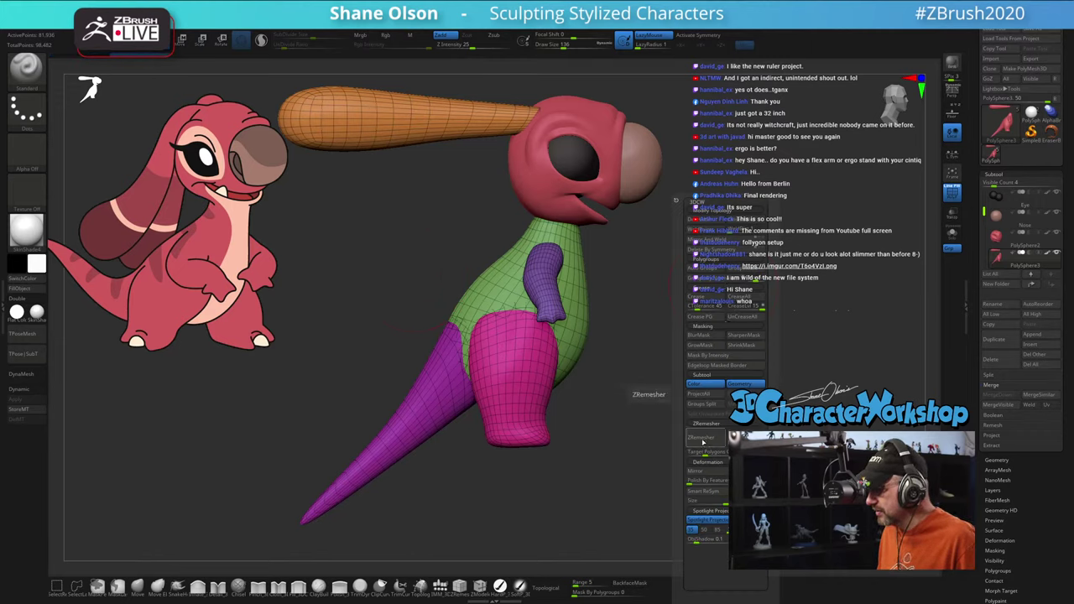
left_click(703, 437)
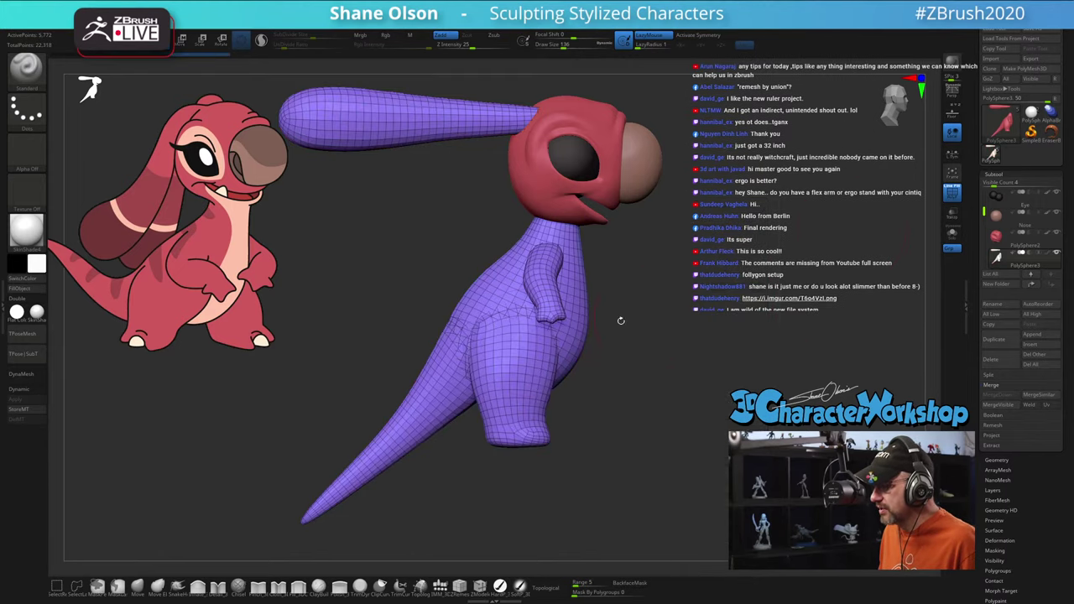
right_click_drag(617, 319, 571, 311)
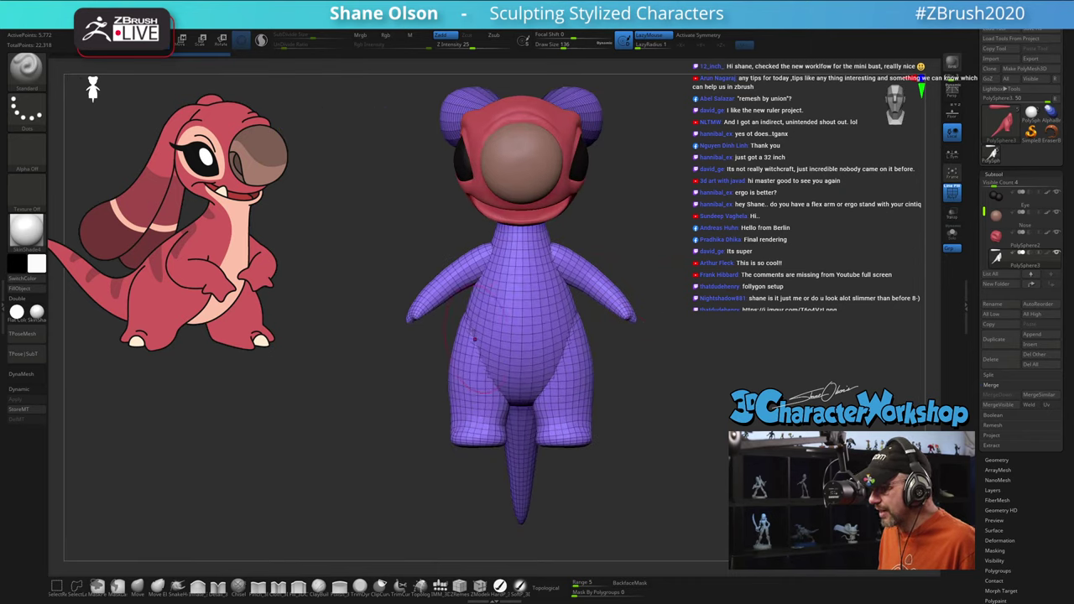
left_click_drag(638, 381, 589, 358)
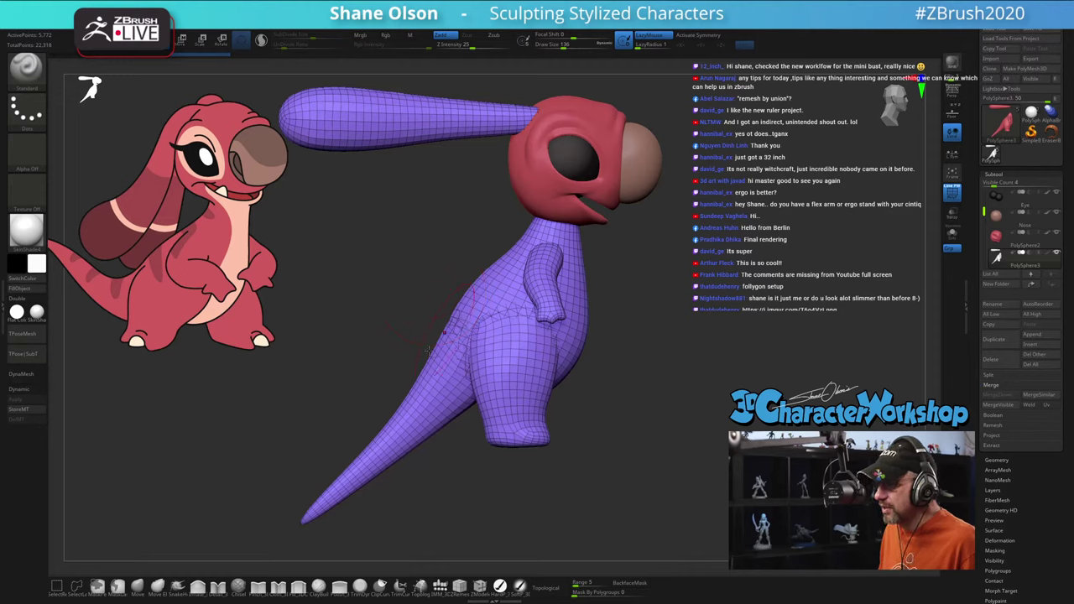
Step: Compare the body before and after ZRemesher through the undo history, ending on the remeshed version
left_click(171, 54)
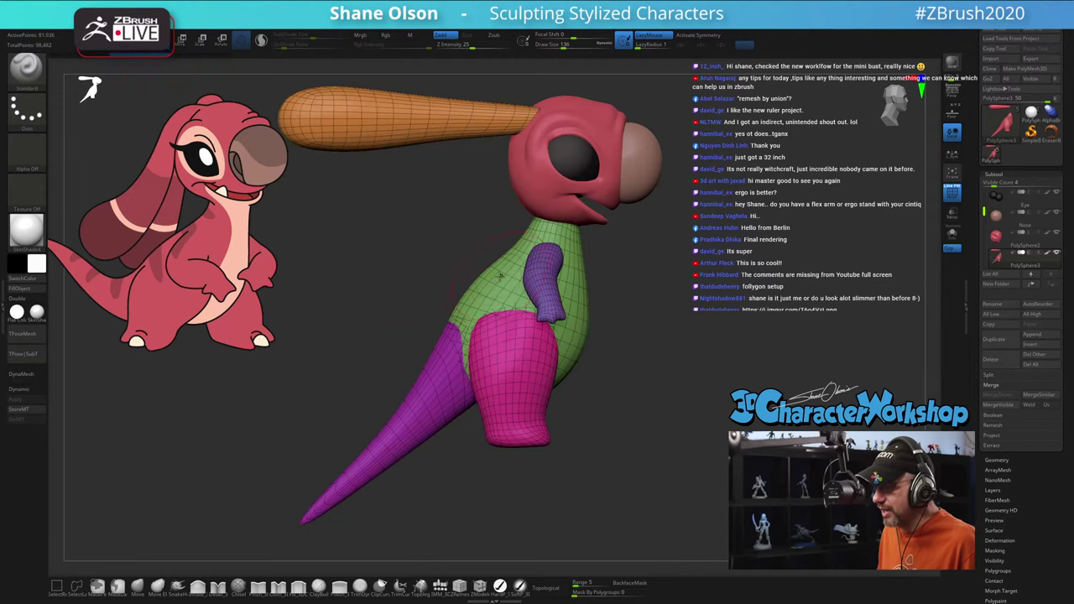
left_click_drag(673, 277, 630, 294)
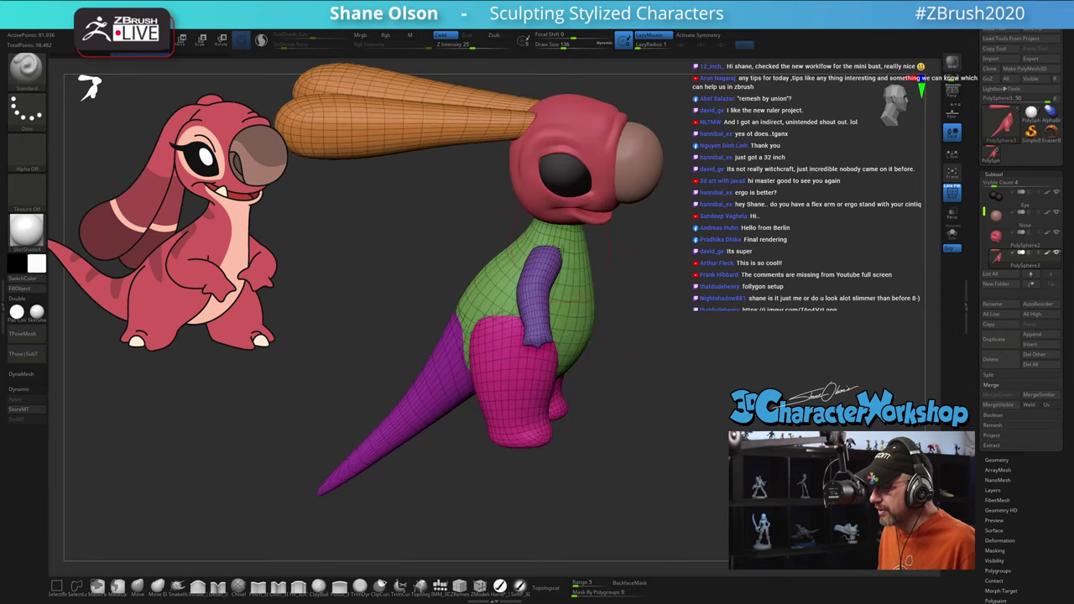
key("ctrl+z")
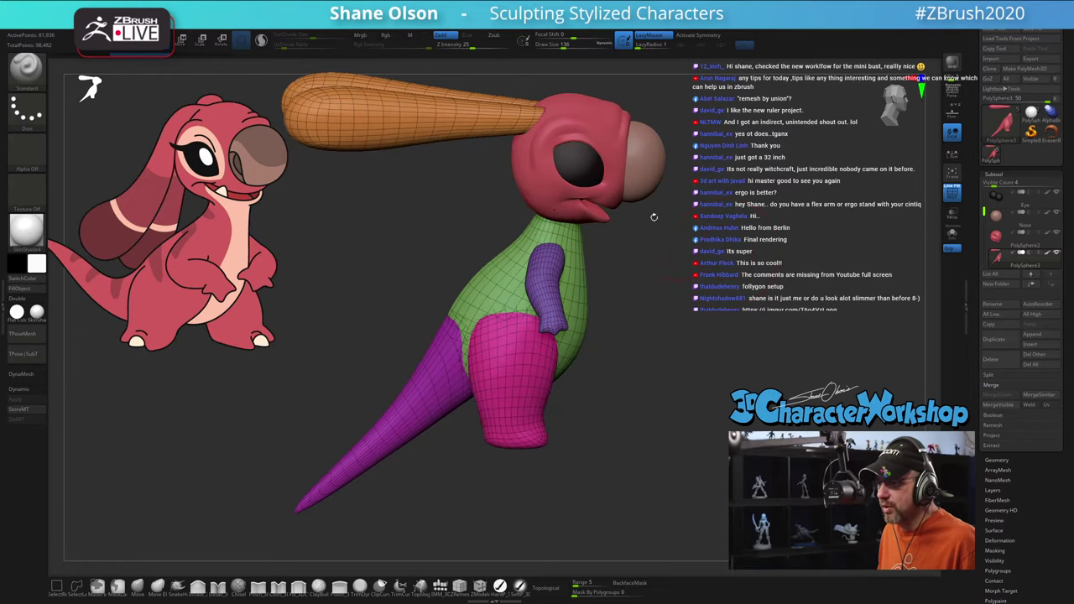
left_click(159, 57)
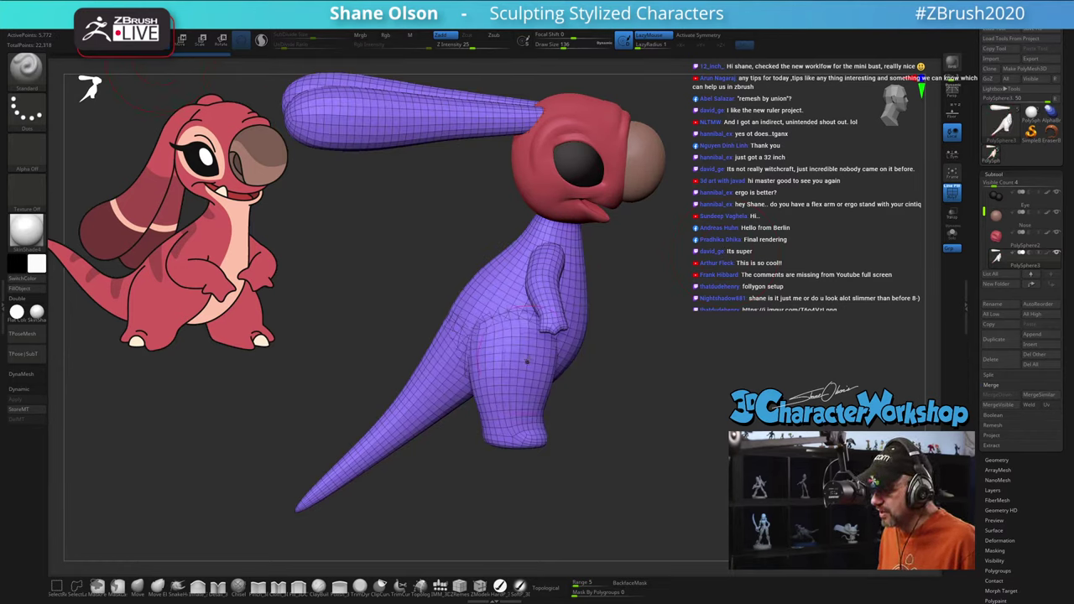
left_click_drag(640, 226, 684, 217)
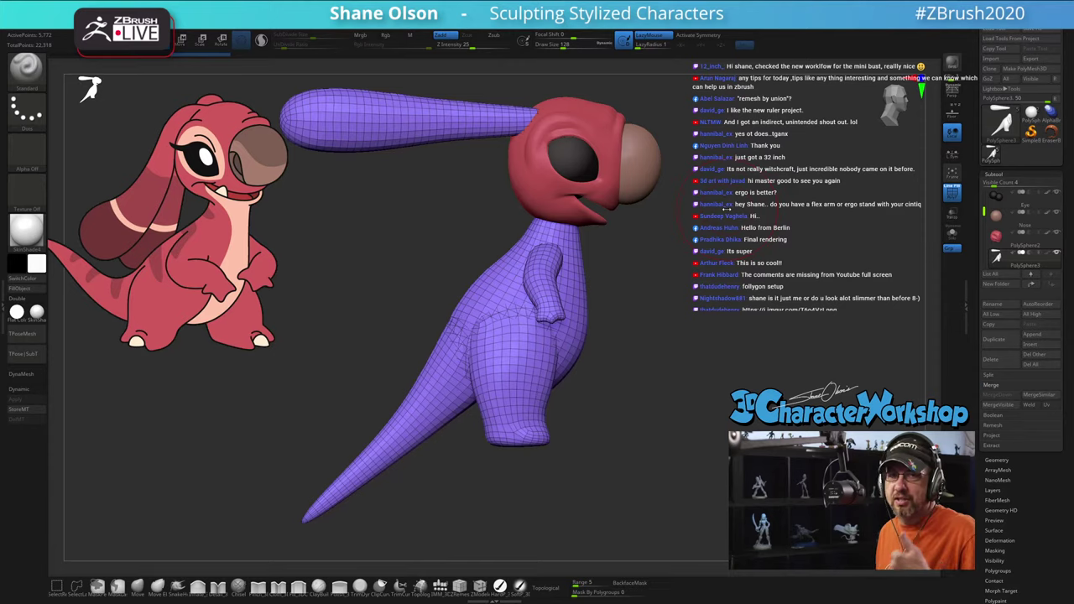
left_click_drag(726, 238, 881, 203)
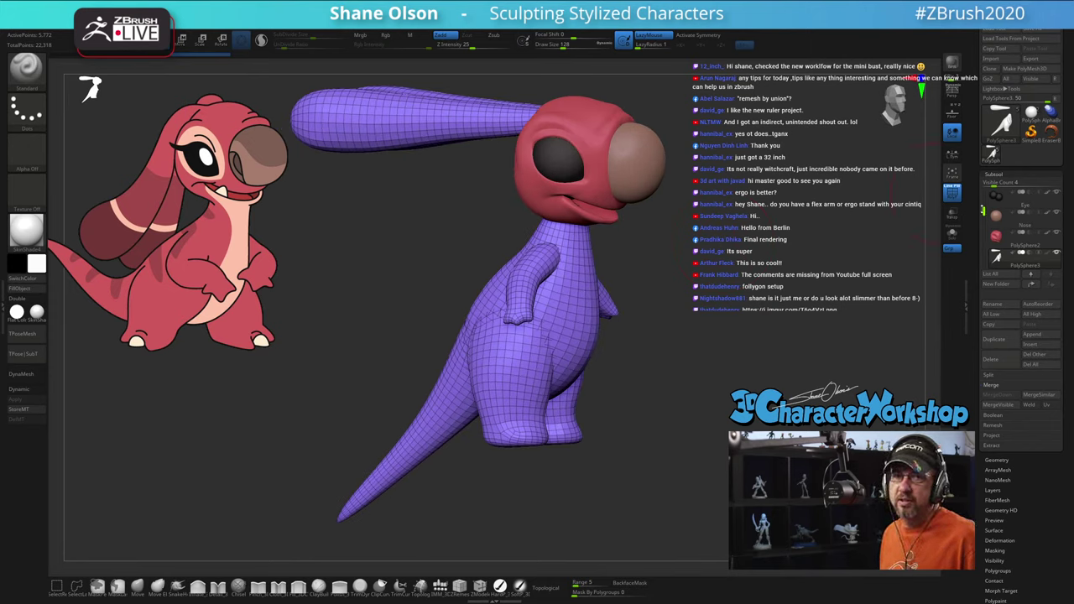
Step: Examine the export scale factor of the sphere tool with the ruler, and return to the creature tool with the polyframe hidden
left_click(1032, 115)
left_click_drag(702, 268, 609, 258, "alt")
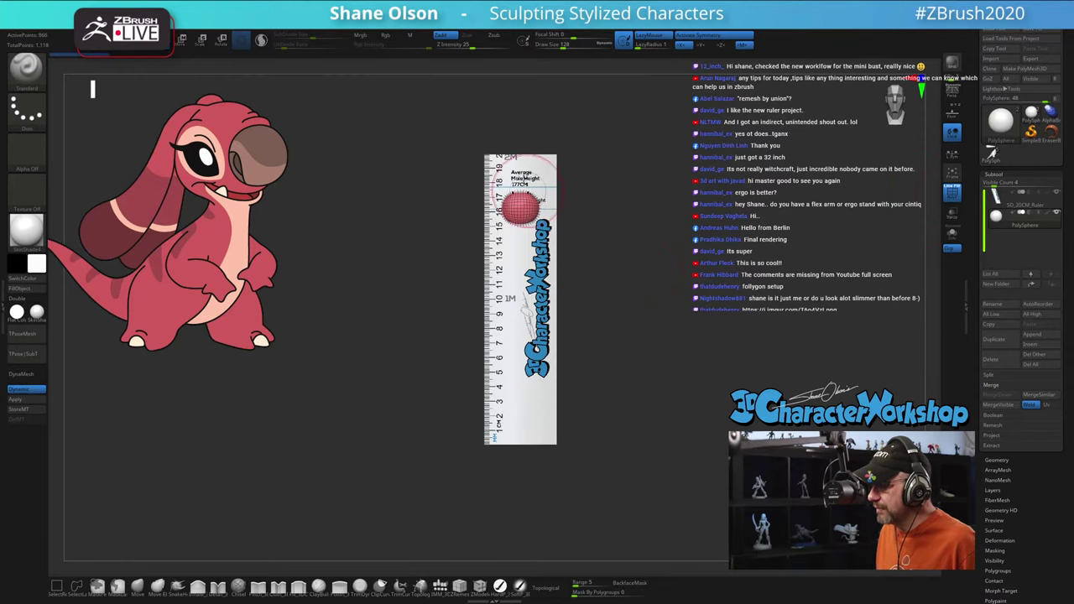
mouse_move(582, 197)
left_mouse_down()
mouse_move(722, 220)
mouse_move(630, 236)
left_mouse_up()
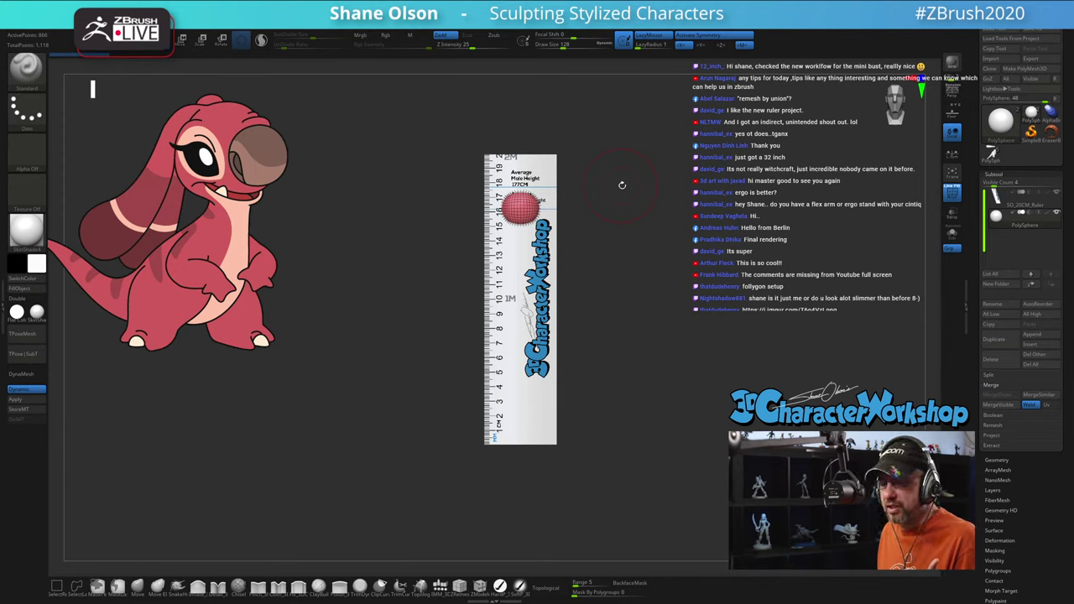
scroll(979, 512, "down", 5)
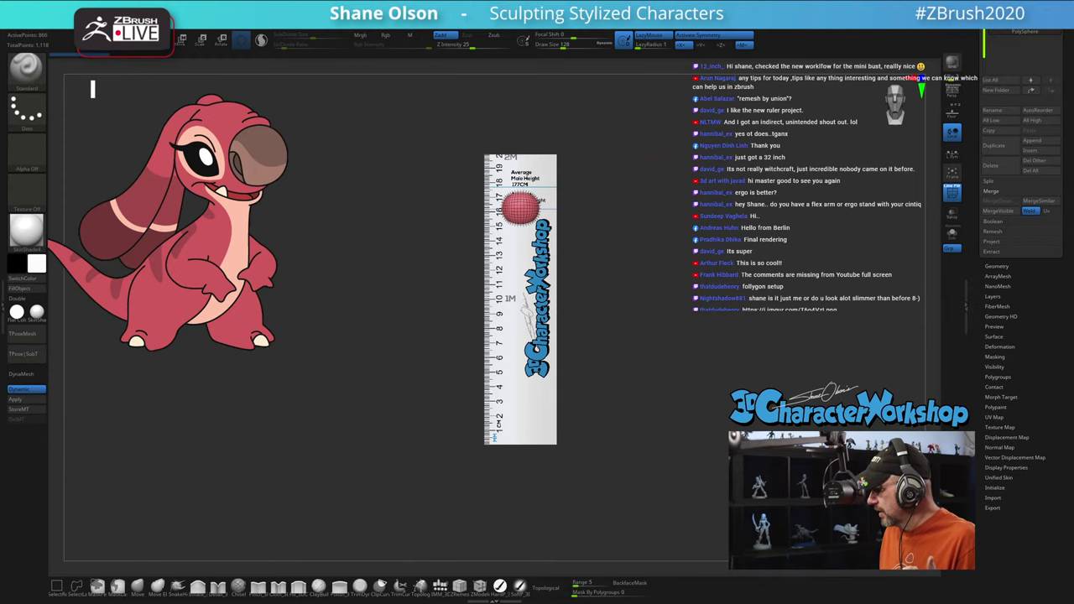
left_click(993, 508)
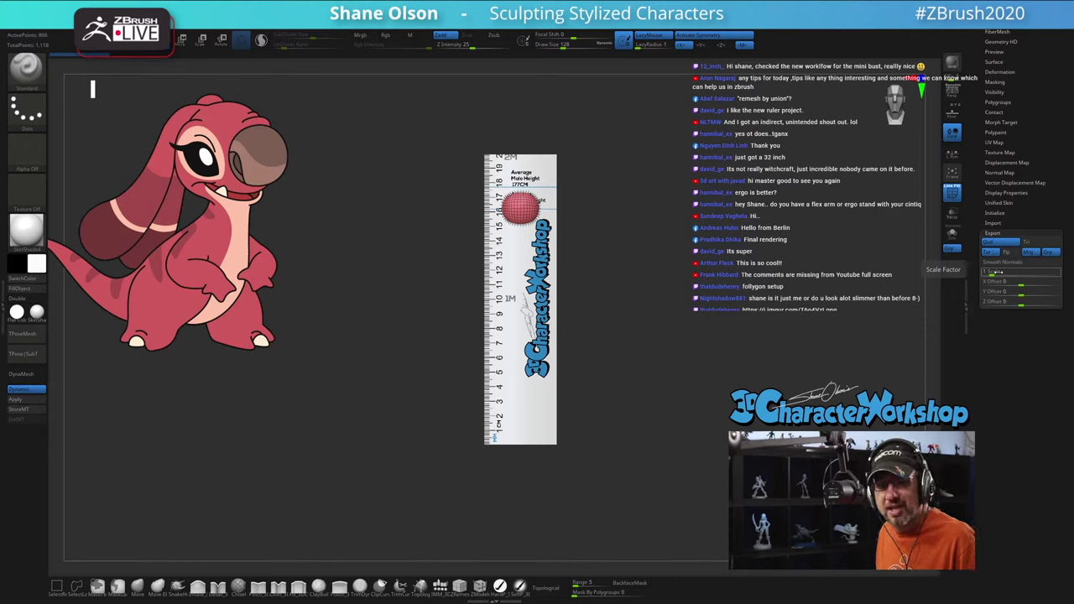
left_click(994, 234)
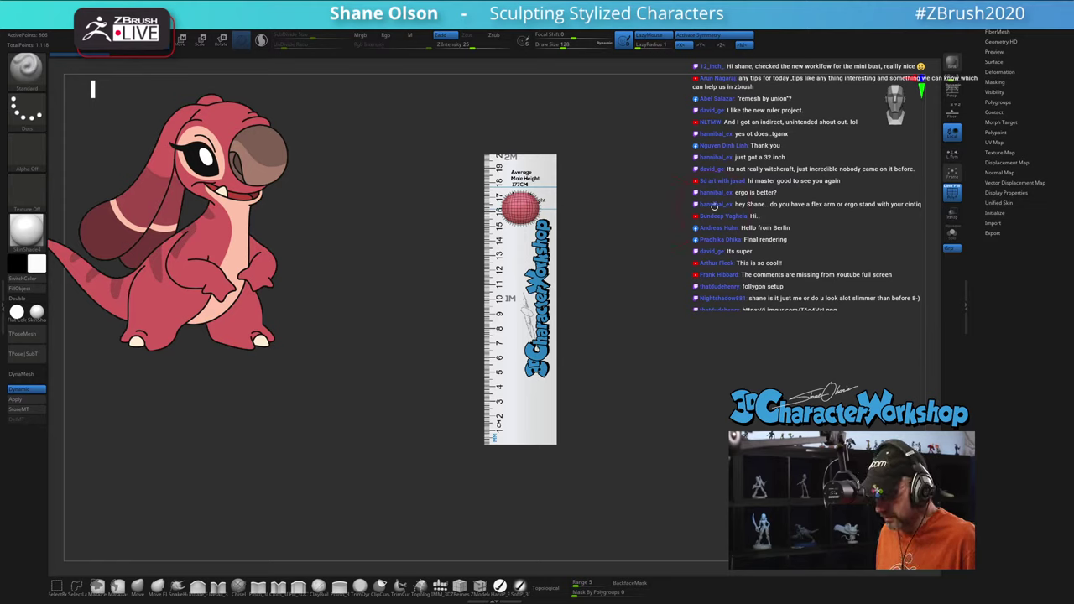
key("shift+f")
left_click_drag(980, 118, 984, 311)
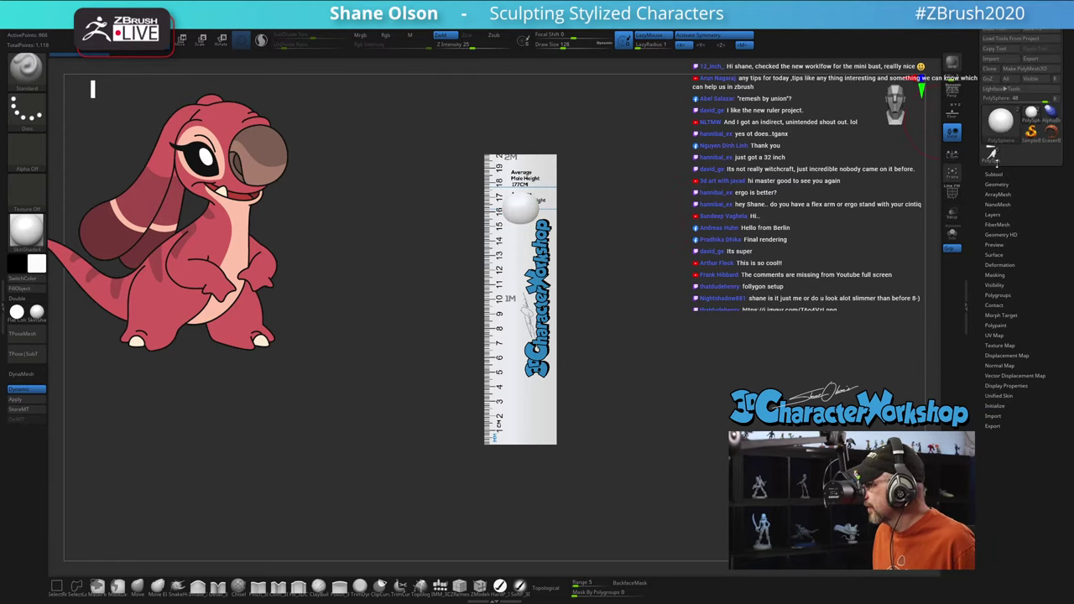
left_click(992, 154)
Step: Sample the head's pink colour and fill the white body and ears subtool with it
left_click_drag(625, 274, 588, 270)
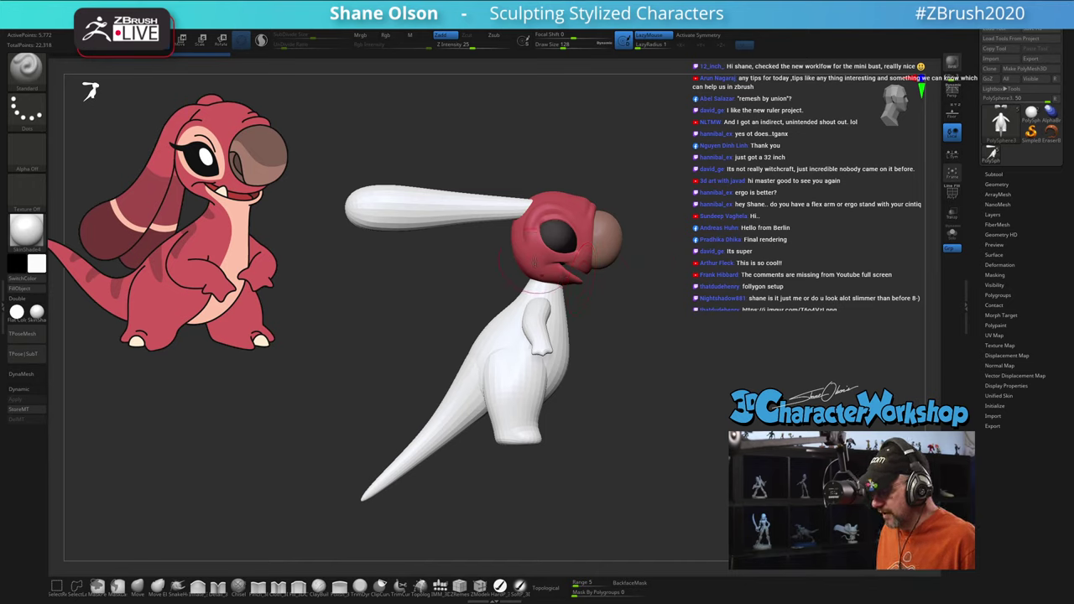
key("c")
left_click_drag(731, 335, 729, 303)
key("space")
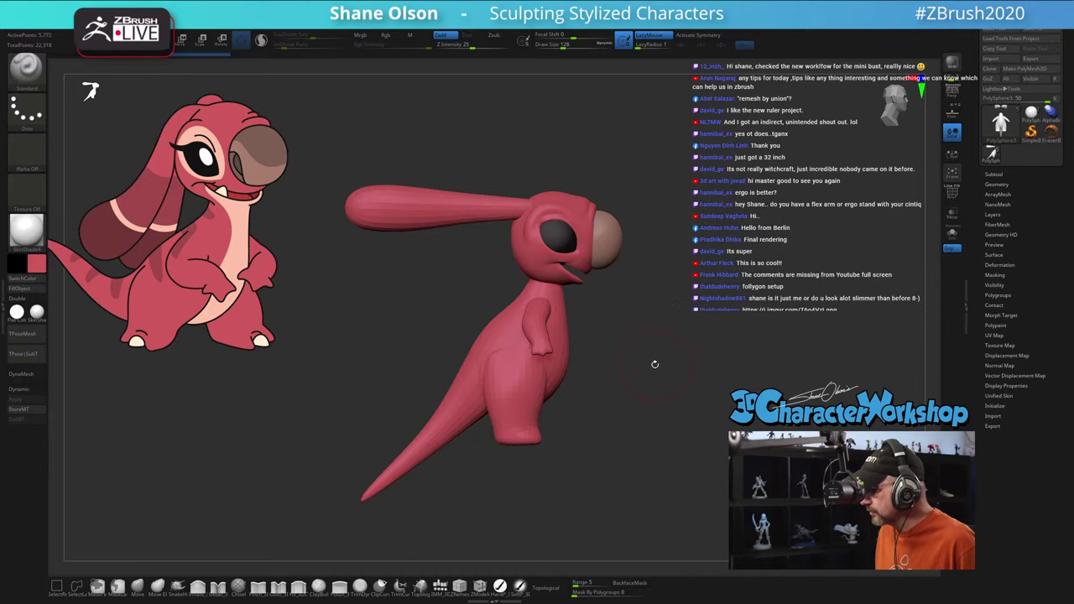
Step: Fuse the body's overlapping parts with Remesh By Union, accept the result with the polyframe shown, and return to Draw mode
left_click_drag(672, 350, 638, 353)
key("w")
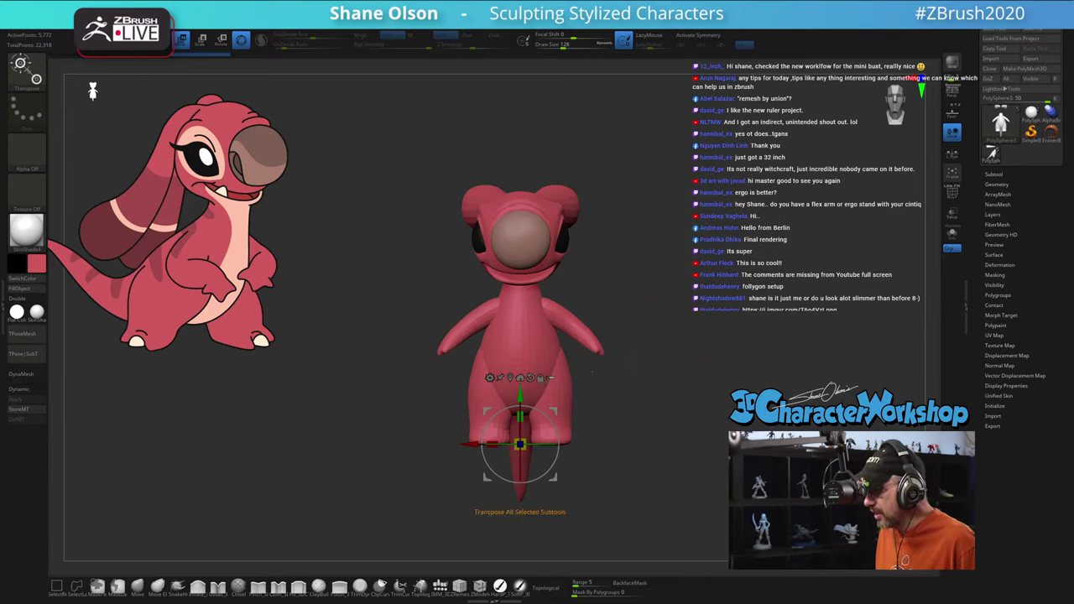
left_click(489, 377)
left_click(660, 429)
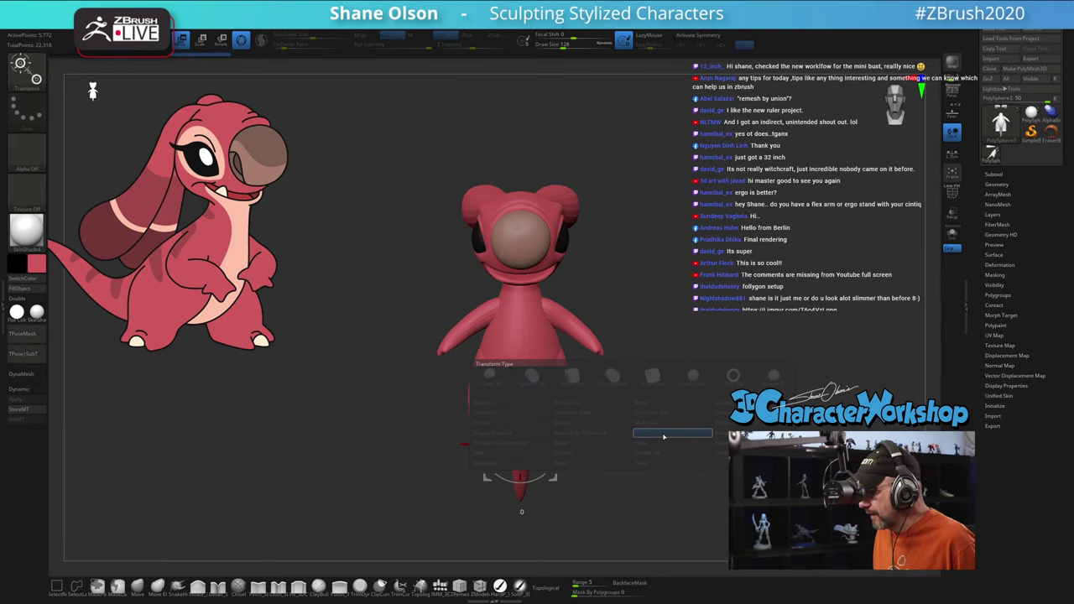
key("shift+f")
left_click_drag(689, 254, 768, 238, "alt")
left_click(490, 276)
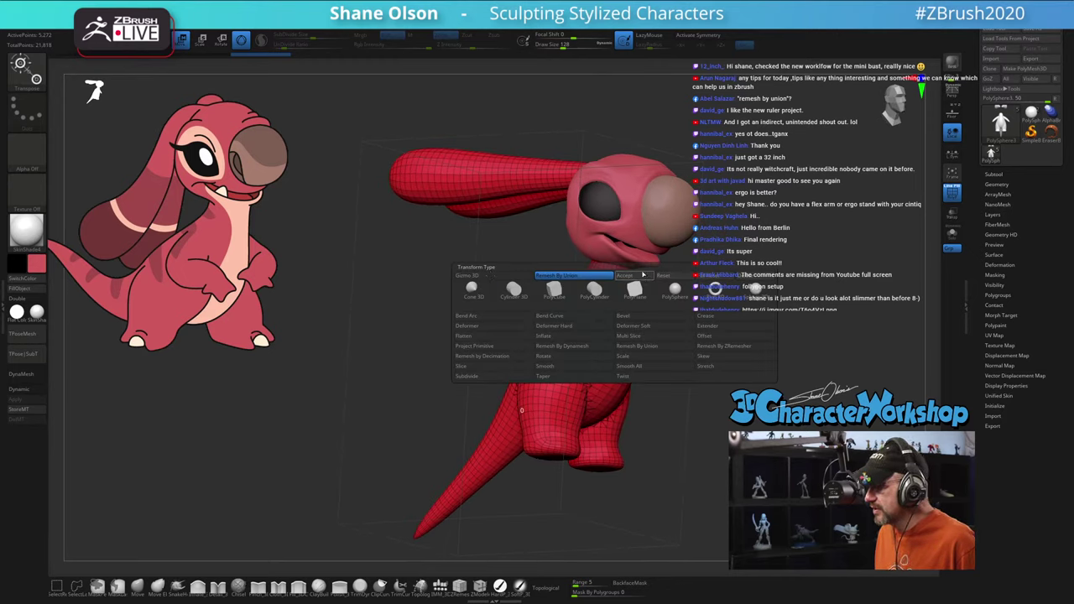
left_click(645, 277)
mouse_move(769, 252)
left_mouse_down()
mouse_move(741, 252)
mouse_move(783, 258)
left_mouse_up()
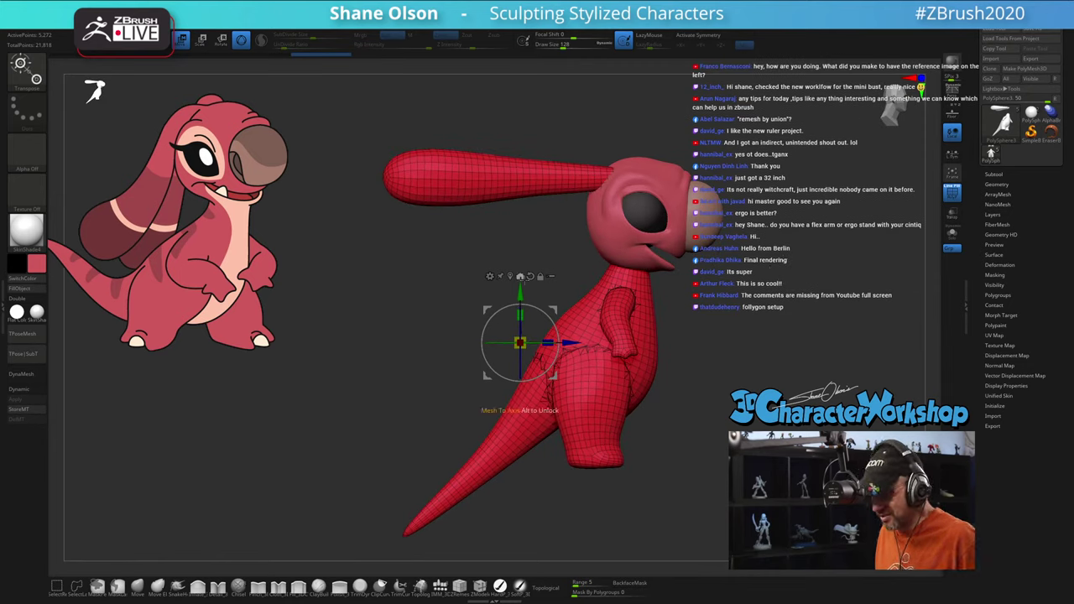
key("q")
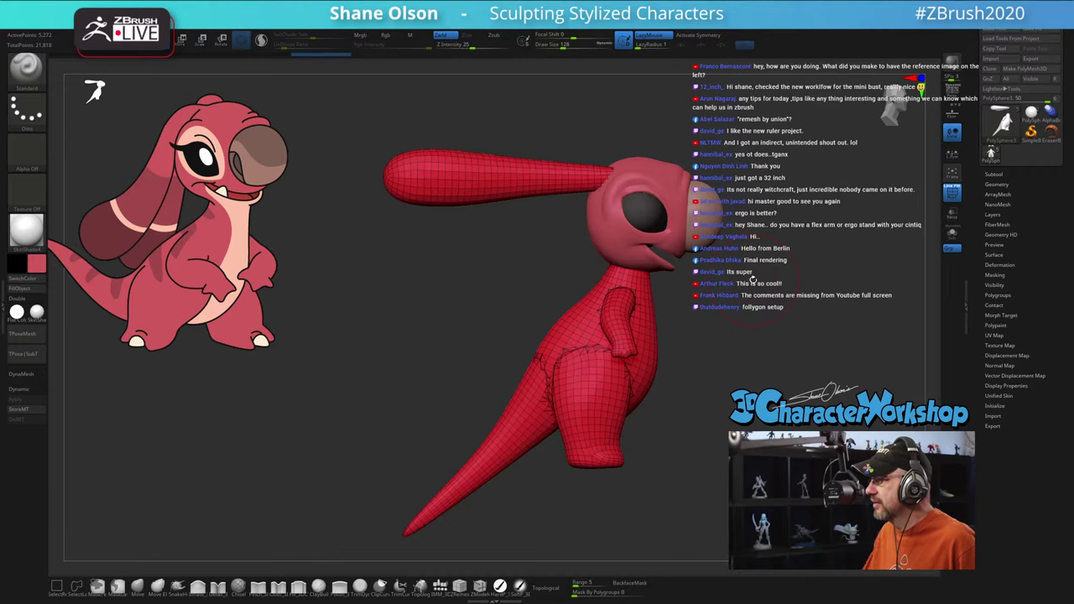
Step: Show the Spotlight dial on the reference image, move it over the drawing, and leave Spotlight editing
left_click_drag(705, 352, 657, 383)
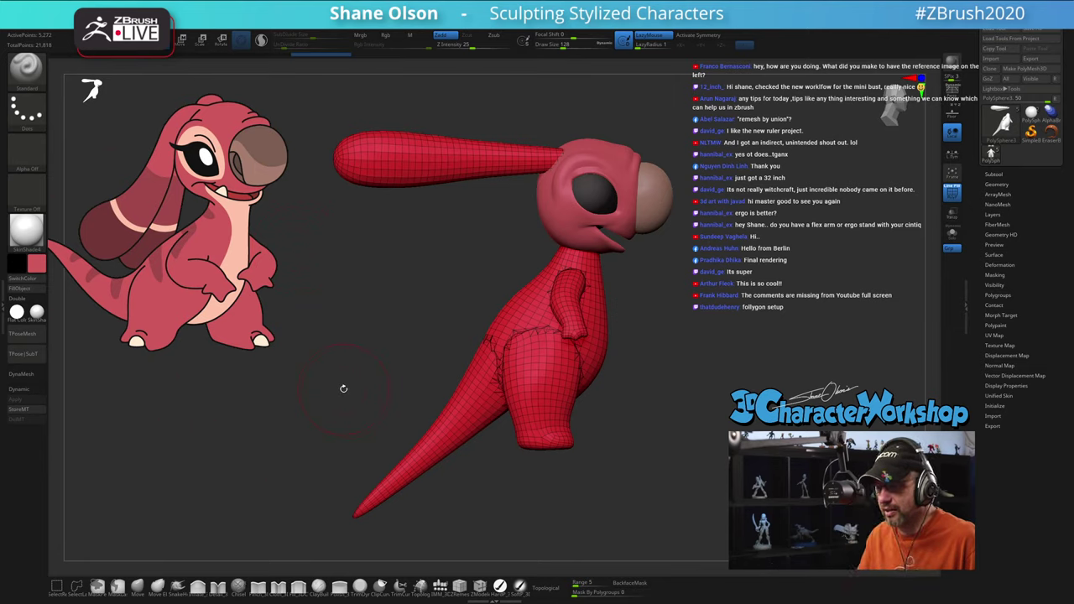
key("z")
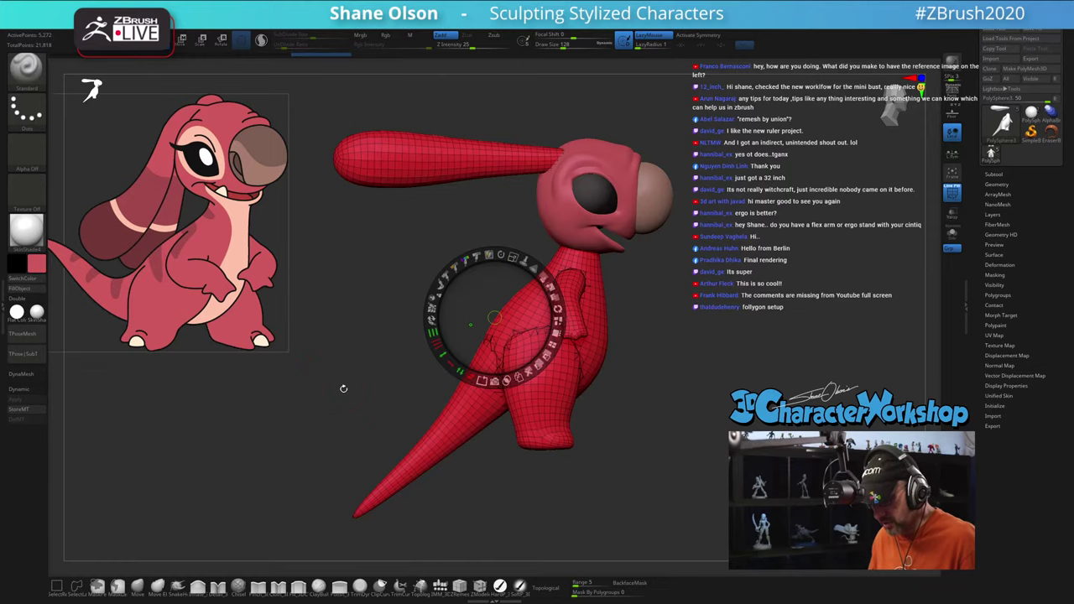
left_click_drag(494, 318, 264, 228)
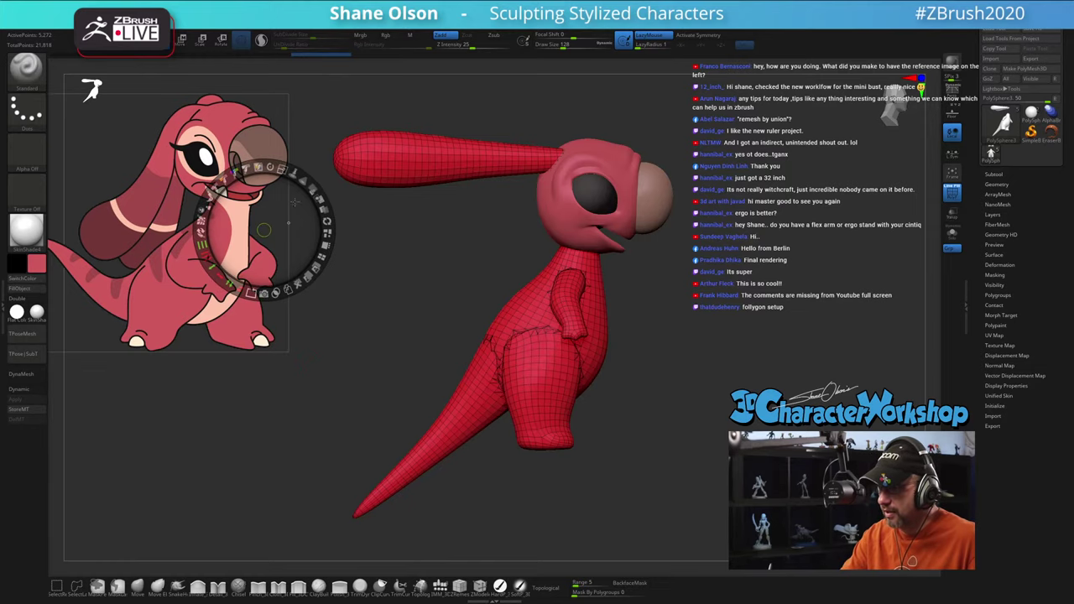
key("z")
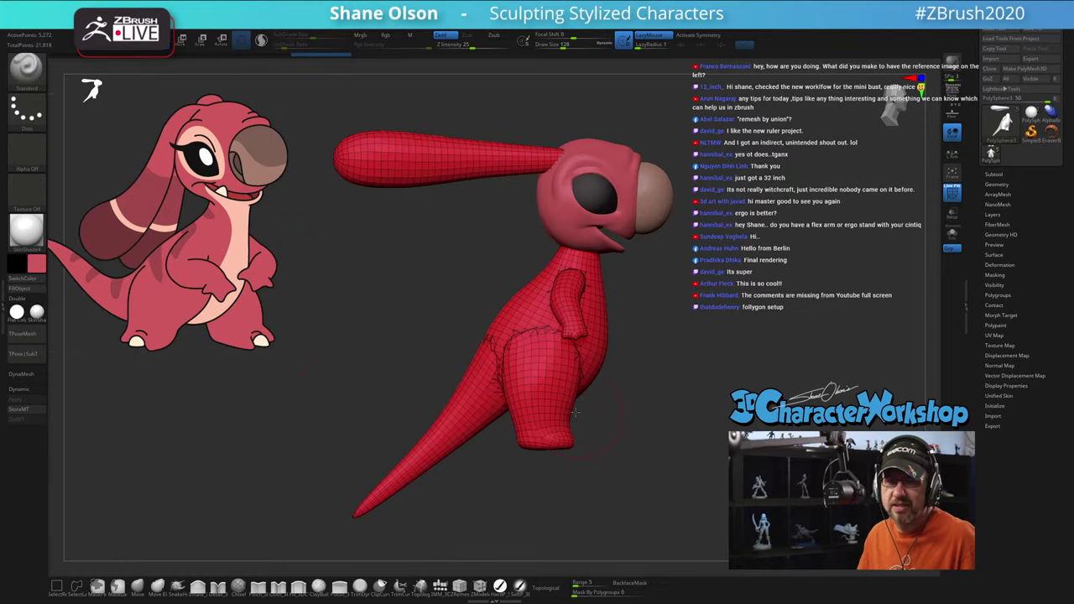
Step: Examine the fused body's seams and proportions against the reference from the side, three-quarter and front views
left_click_drag(680, 417, 671, 399)
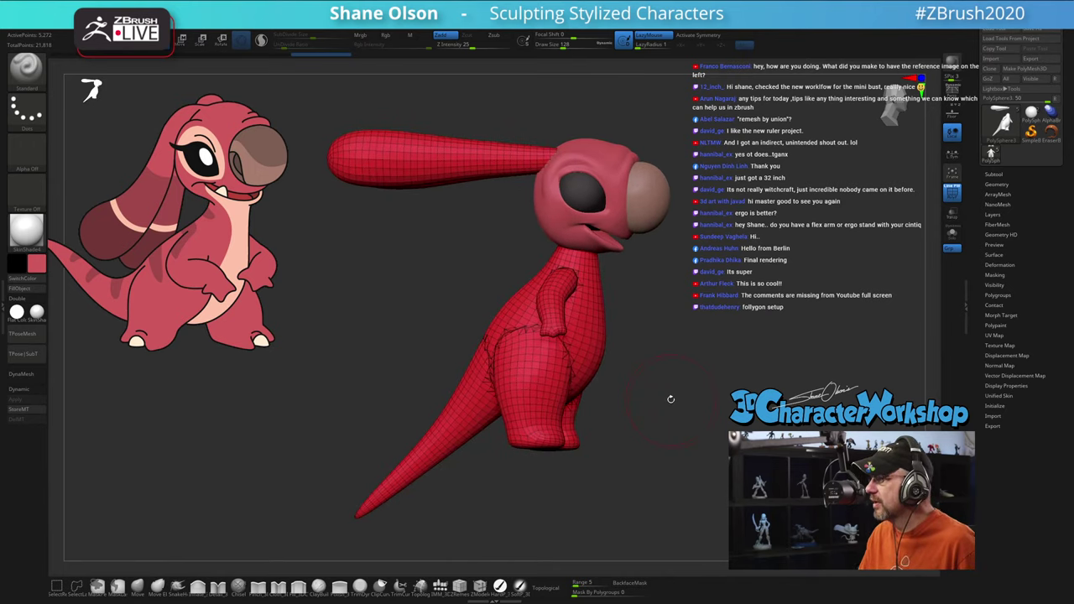
left_click_drag(725, 345, 728, 338)
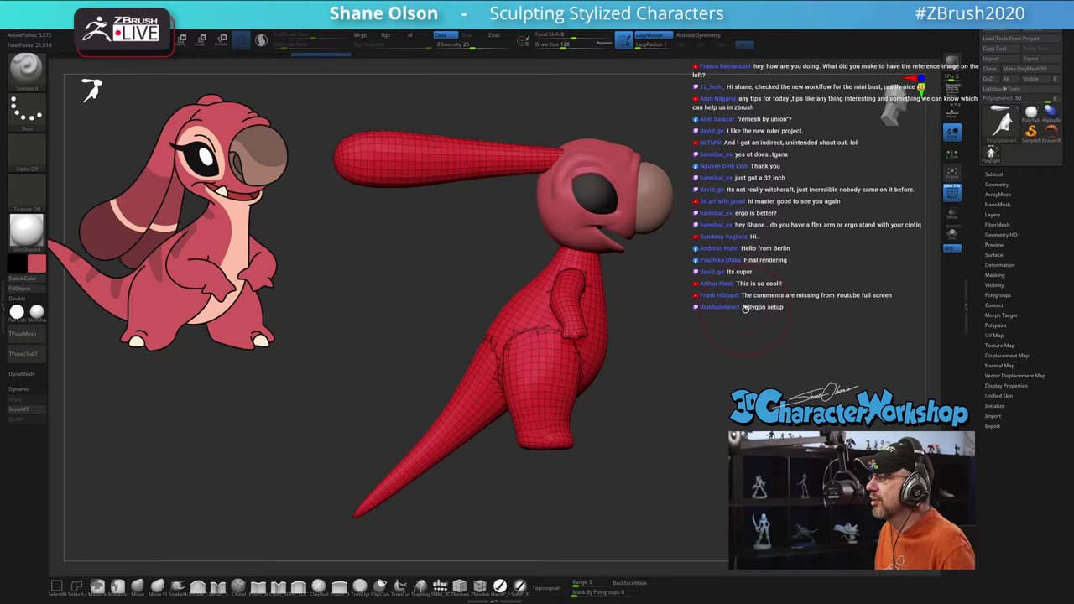
mouse_move(691, 328)
left_mouse_down()
mouse_move(663, 267)
mouse_move(606, 217)
left_mouse_up()
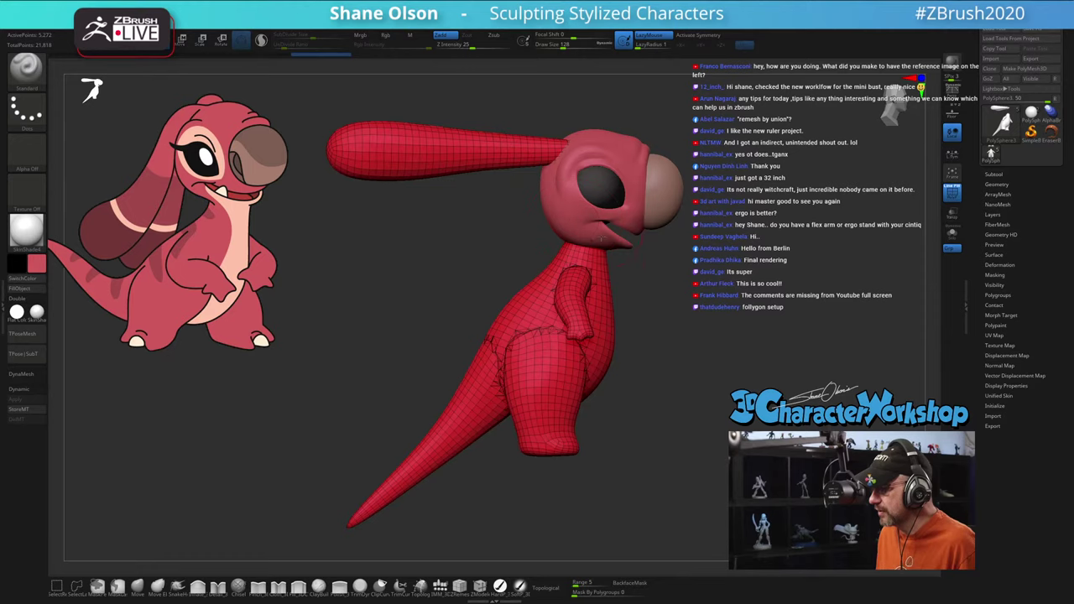
left_click_drag(689, 255, 633, 254)
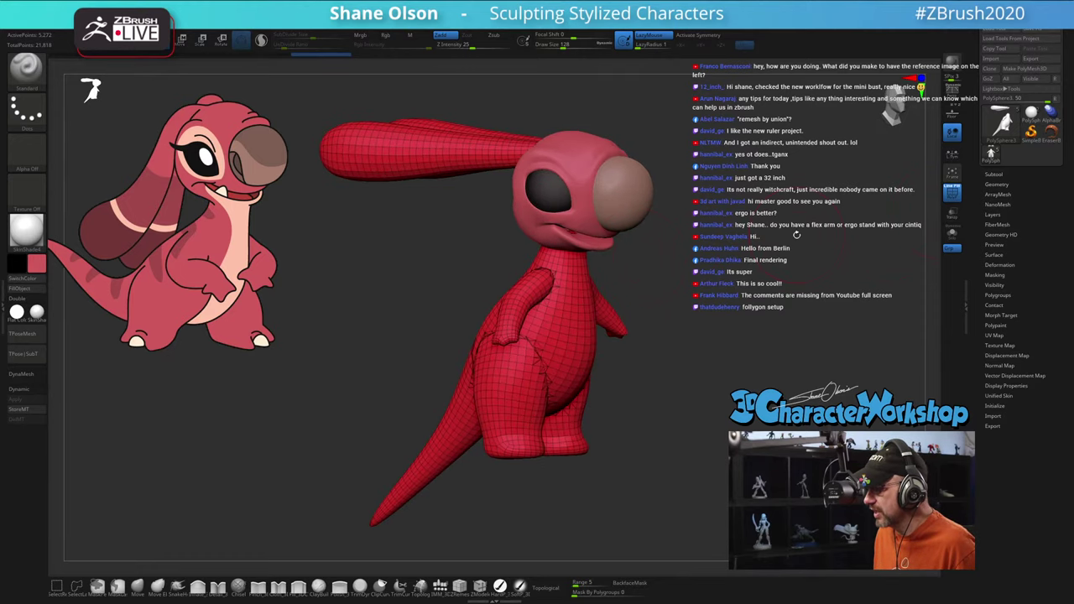
left_click_drag(797, 235, 719, 287, "alt")
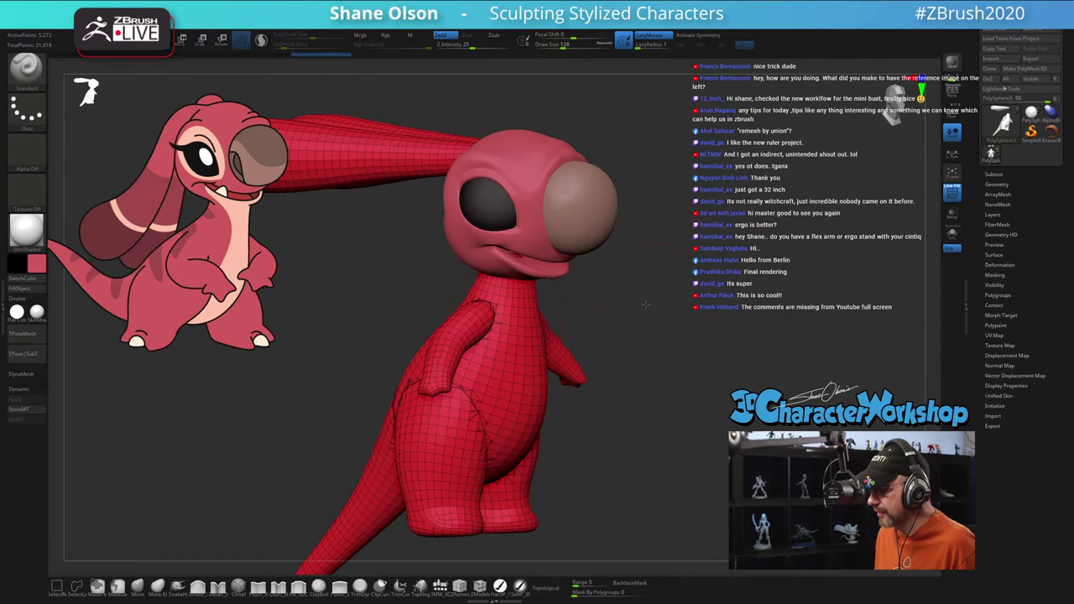
mouse_move(646, 305)
left_mouse_down()
mouse_move(634, 303)
mouse_move(643, 303)
left_mouse_up()
left_click_drag(707, 270, 709, 257, "alt")
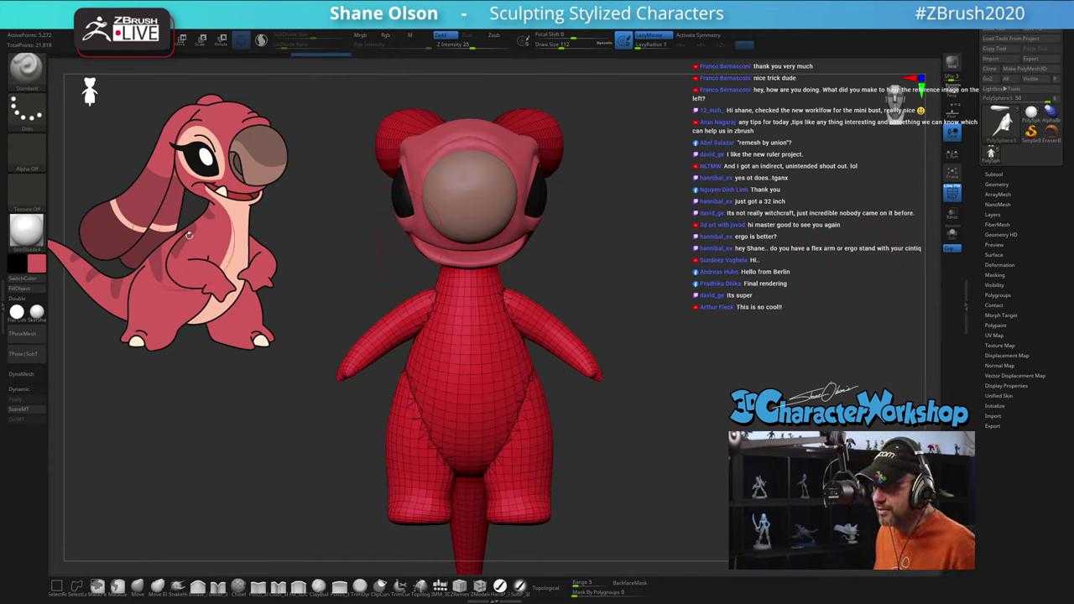
Step: Subdivide the body once to match the head's mesh density, delete its lower subdivision levels, and make the head the active subtool
left_click(1007, 174)
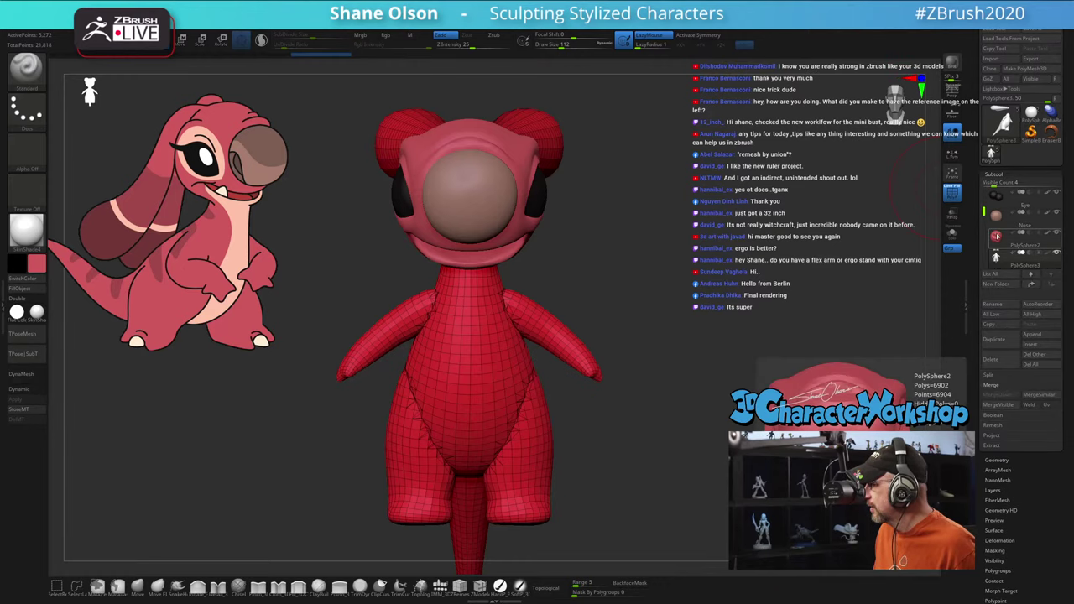
left_click(998, 236)
left_click_drag(609, 266, 743, 262)
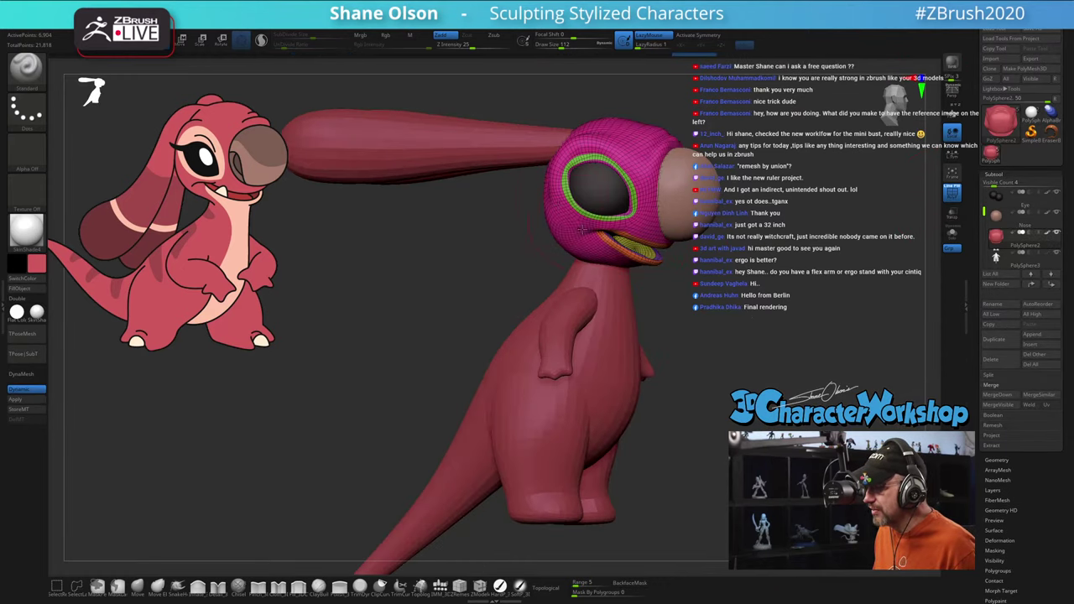
left_click(633, 330, "alt")
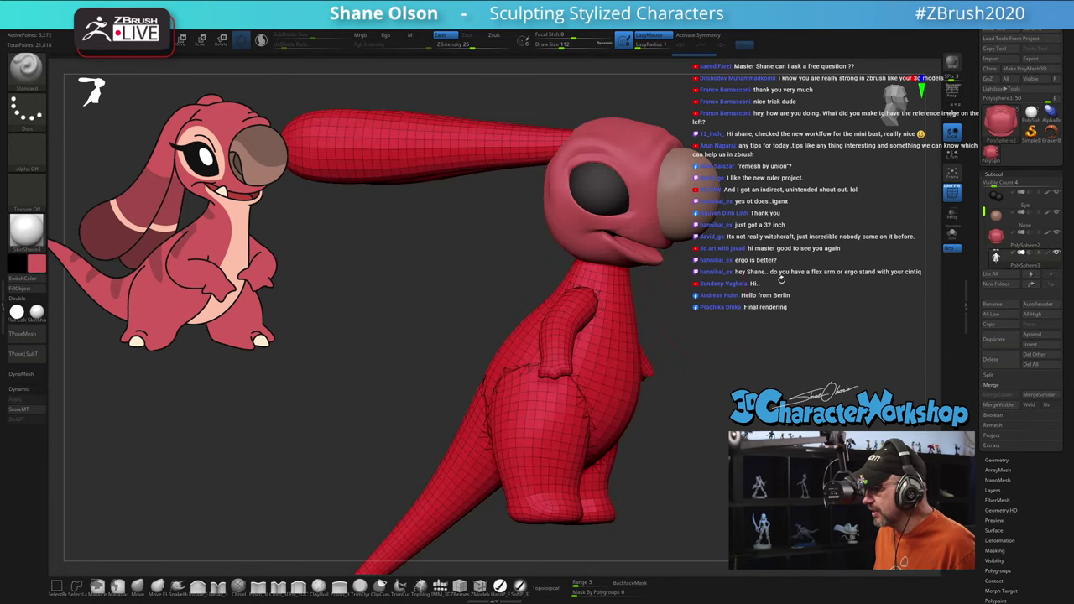
key("ctrl+d")
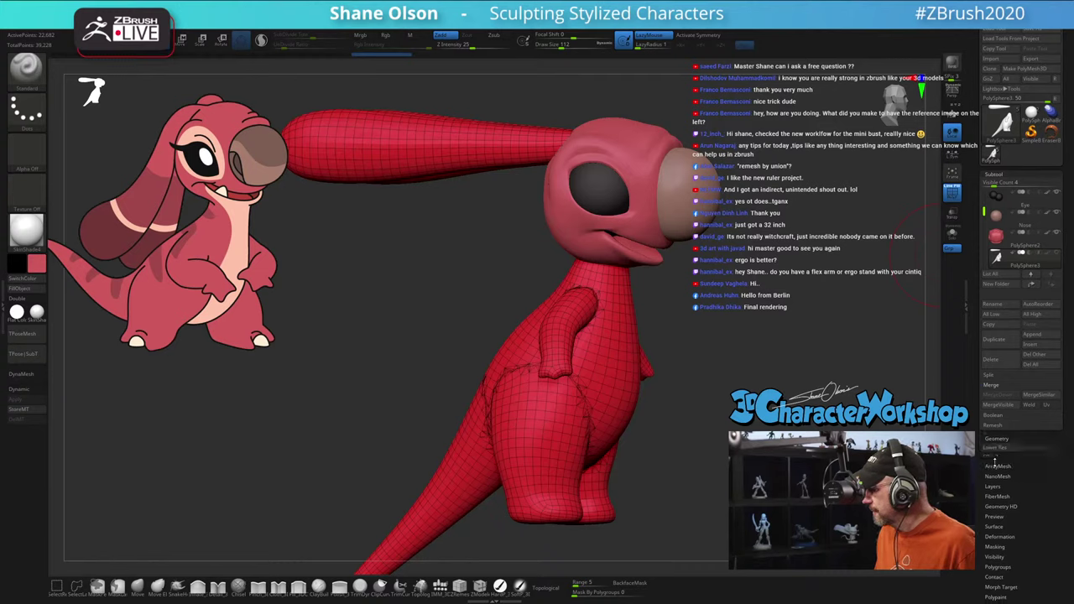
left_click(997, 460)
left_click(992, 258)
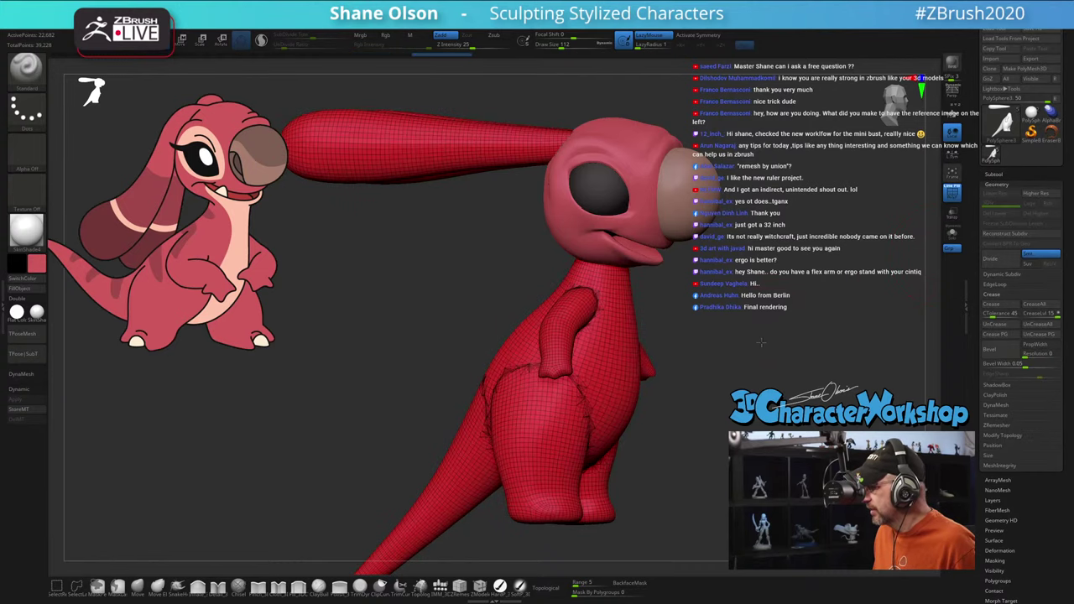
left_click_drag(760, 342, 703, 261)
left_click(634, 206, "alt")
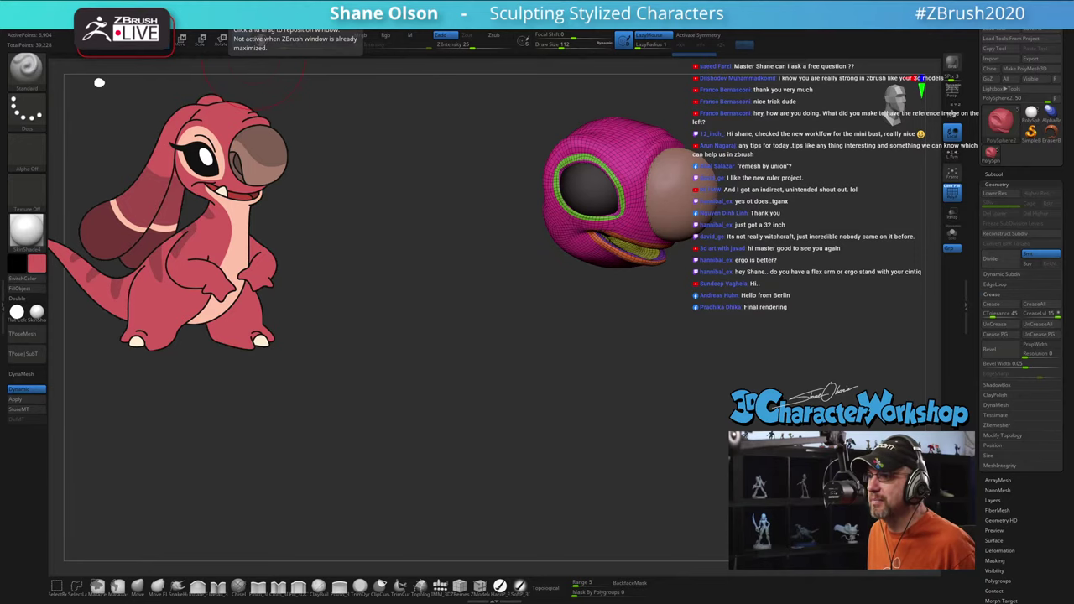
left_click_drag(290, 2, 462, 175)
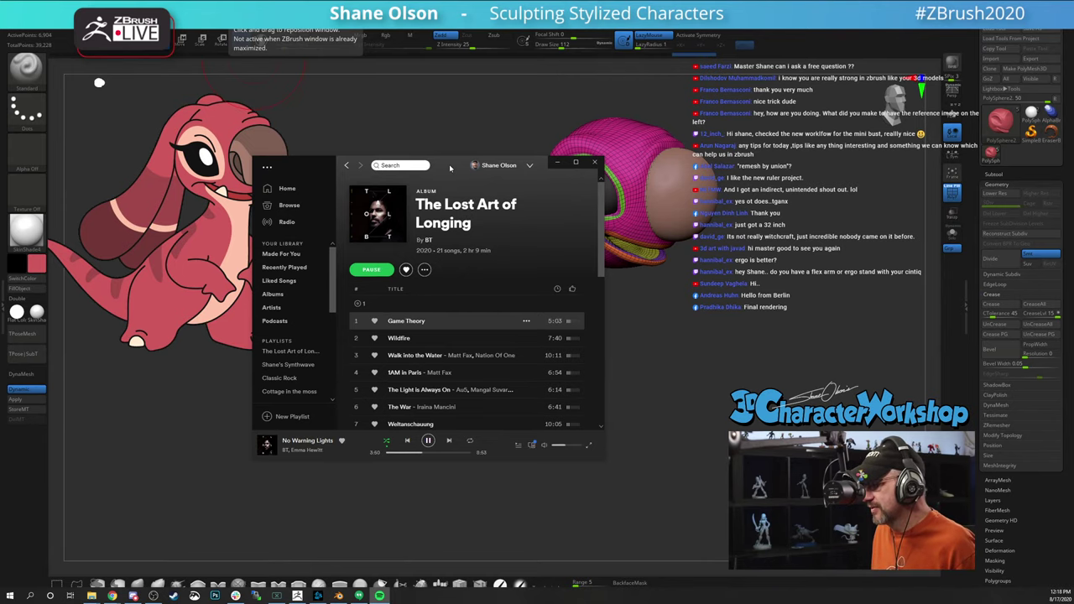
key("alt+Tab")
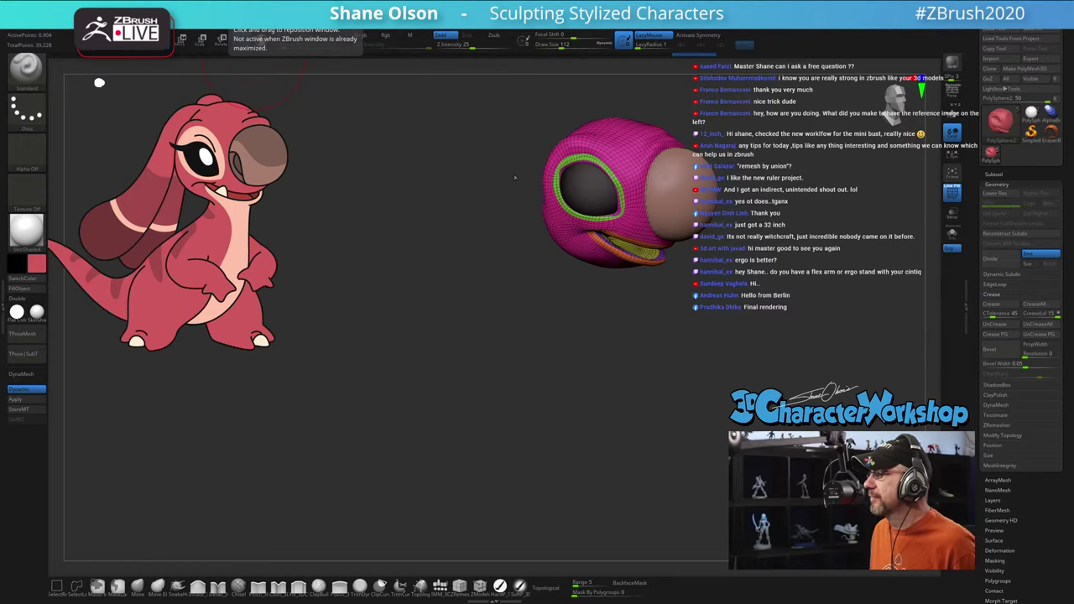
left_click_drag(514, 177, 507, 325)
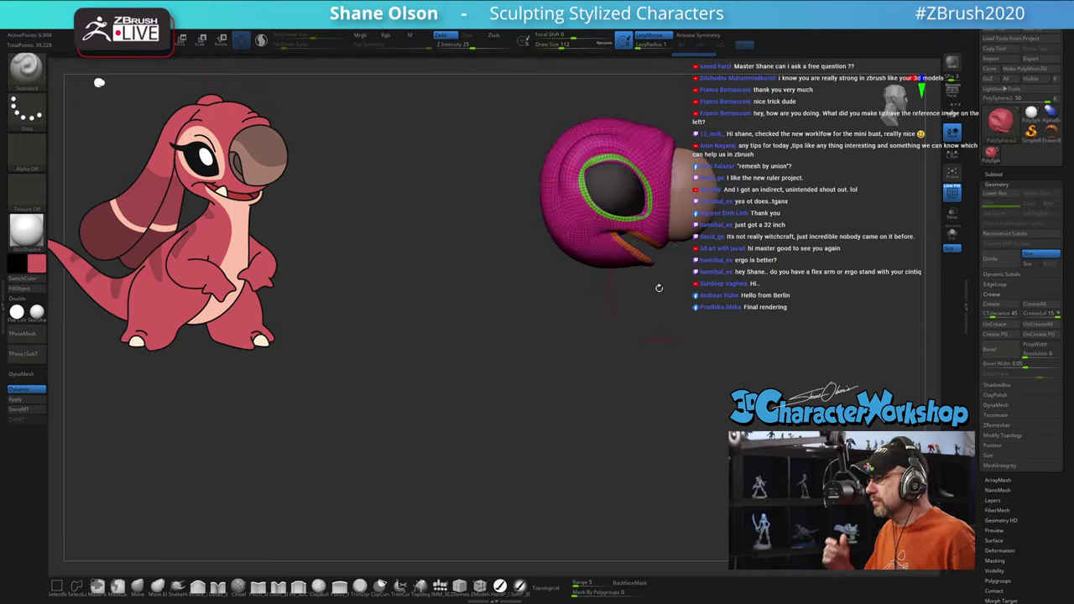
left_click_drag(776, 298, 803, 235)
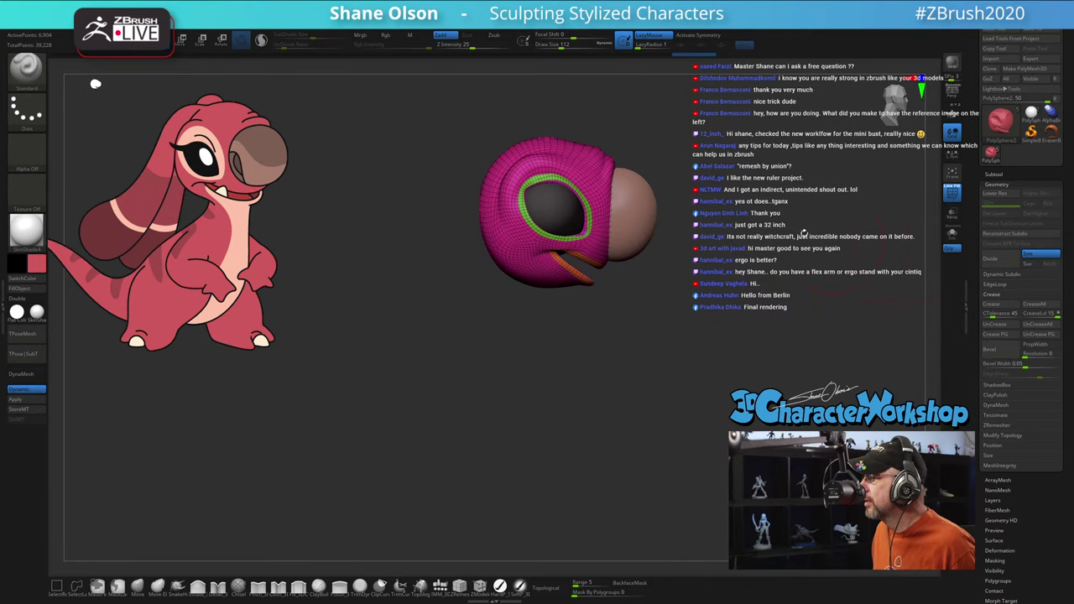
Step: Merge the head subtool down into the body subtool and accept the non-undoable operation
left_click(994, 175)
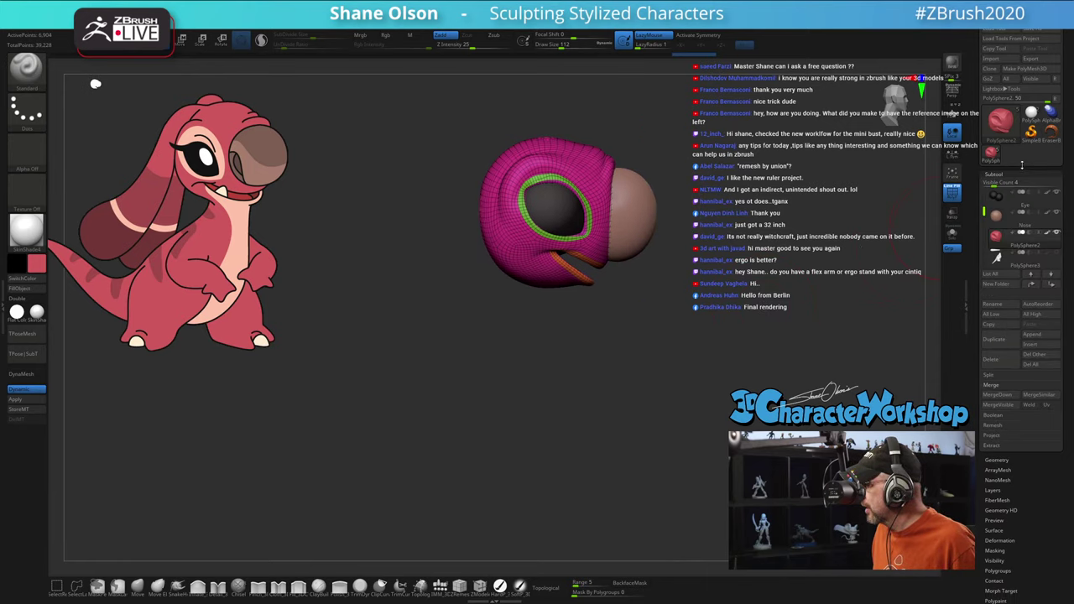
left_click(1001, 395)
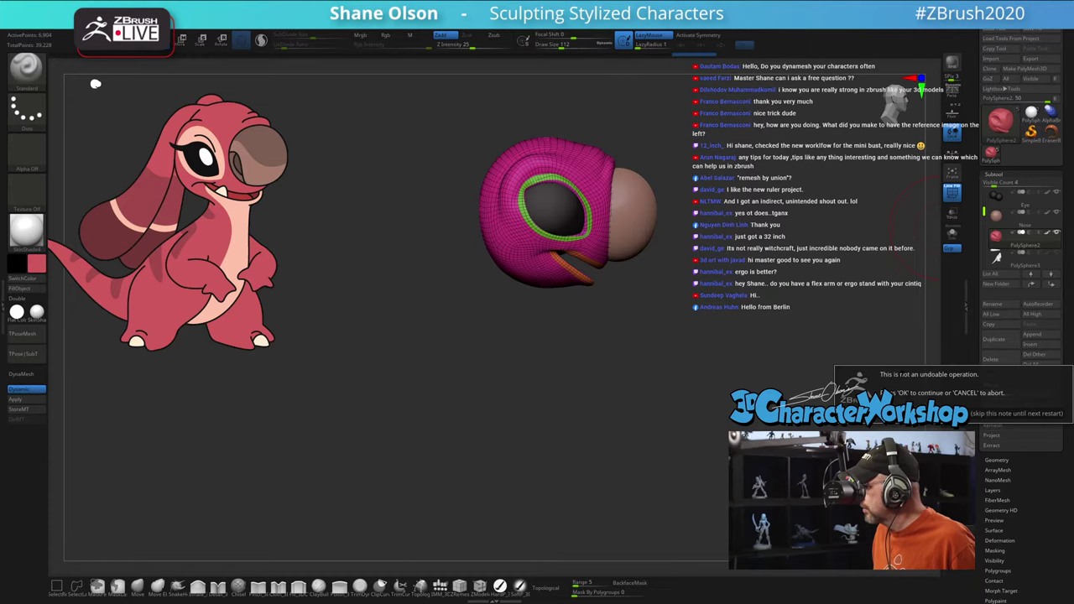
key("Return")
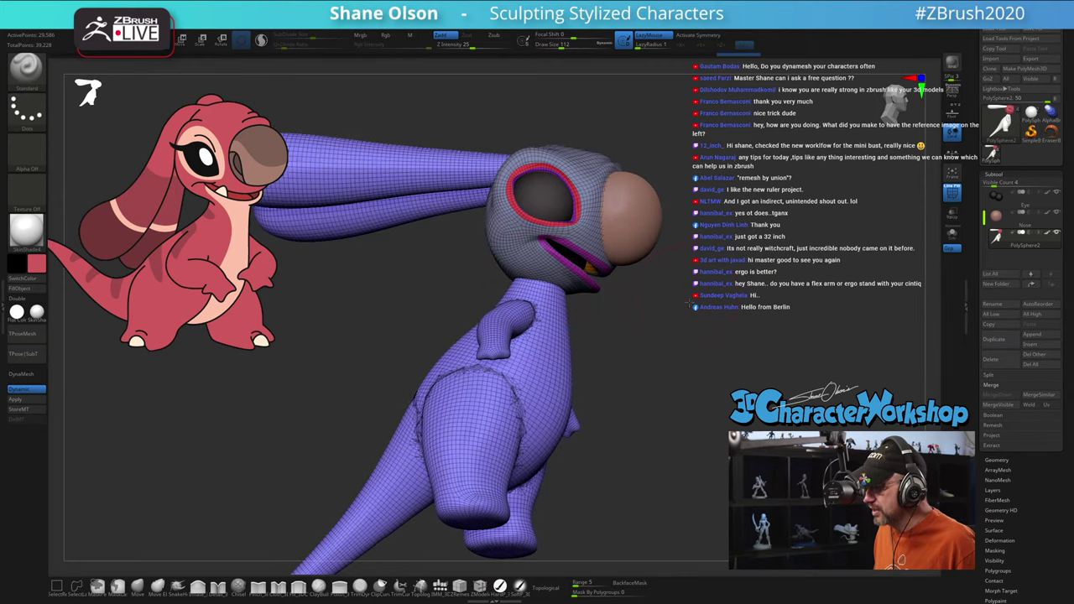
Step: Set the draw size to 83 and fuse the merged head and body with the gizmo's Remesh By Union
mouse_move(674, 304)
left_mouse_down("alt")
mouse_move(692, 371)
mouse_move(700, 336)
mouse_move(684, 291)
left_mouse_up("alt")
key("s")
key("space")
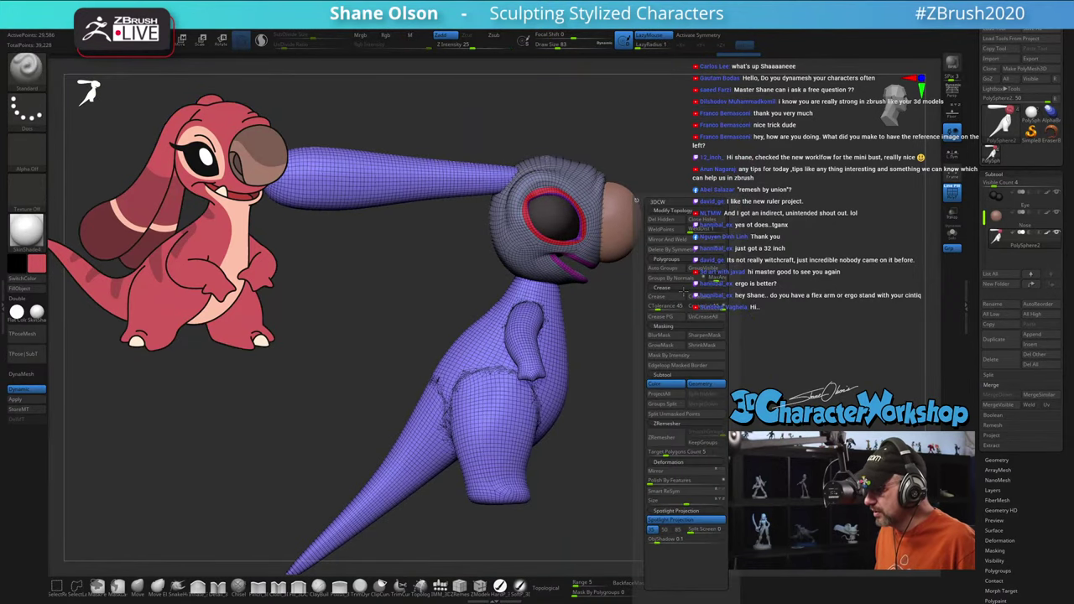
key("space")
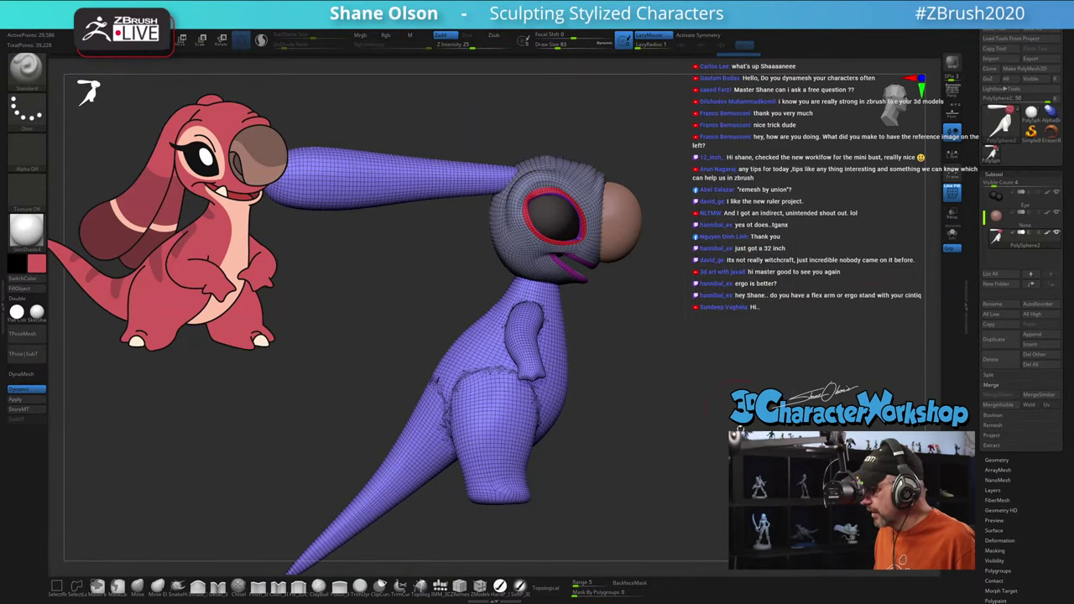
key("w")
left_click_drag(658, 367, 614, 368, "shift")
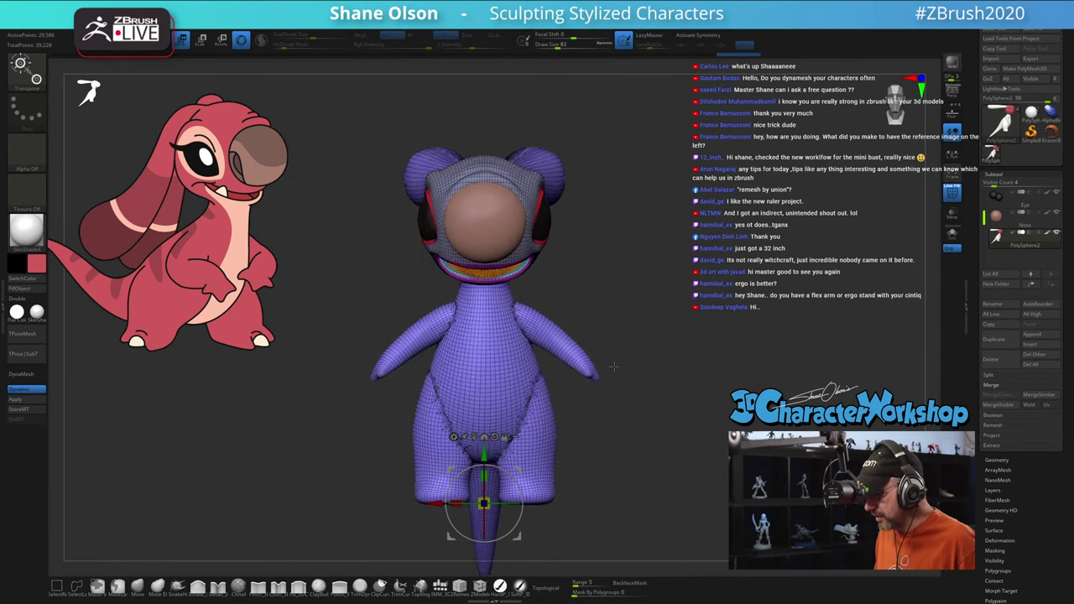
left_click(454, 437)
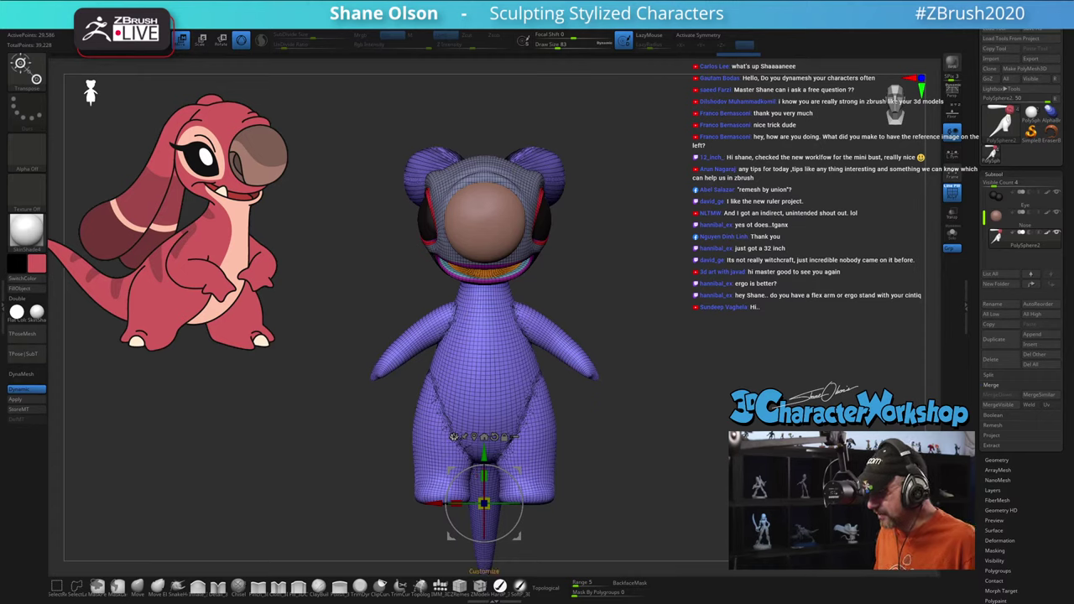
left_click(454, 436)
left_click(637, 496)
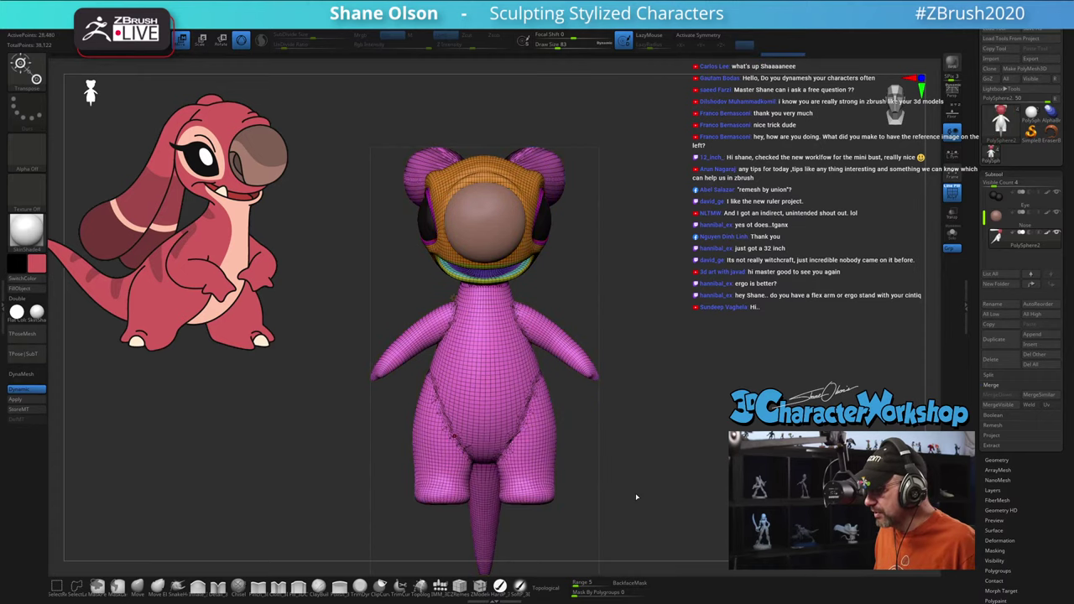
Step: Inspect the head, ear and neck joins, accept the union result, and return to Draw mode
left_click_drag(688, 315, 454, 297)
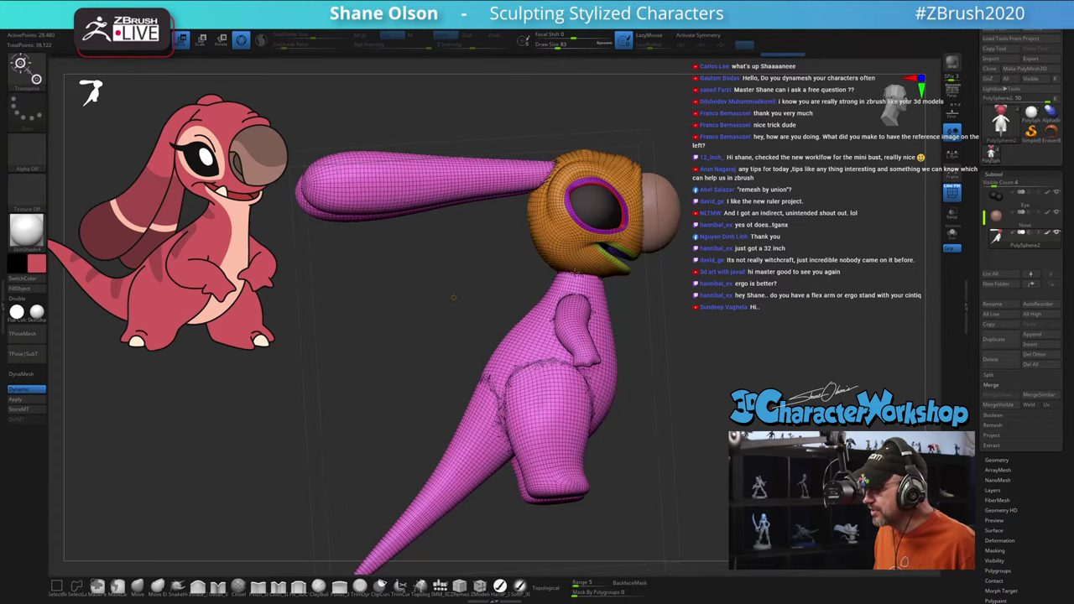
left_click_drag(714, 307, 716, 342)
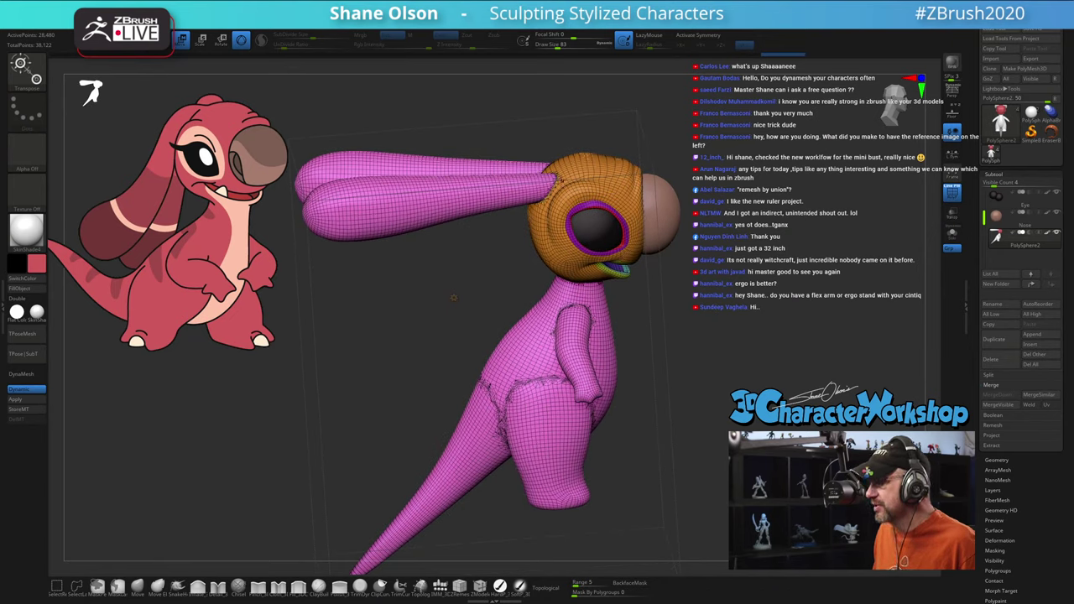
left_click(454, 297)
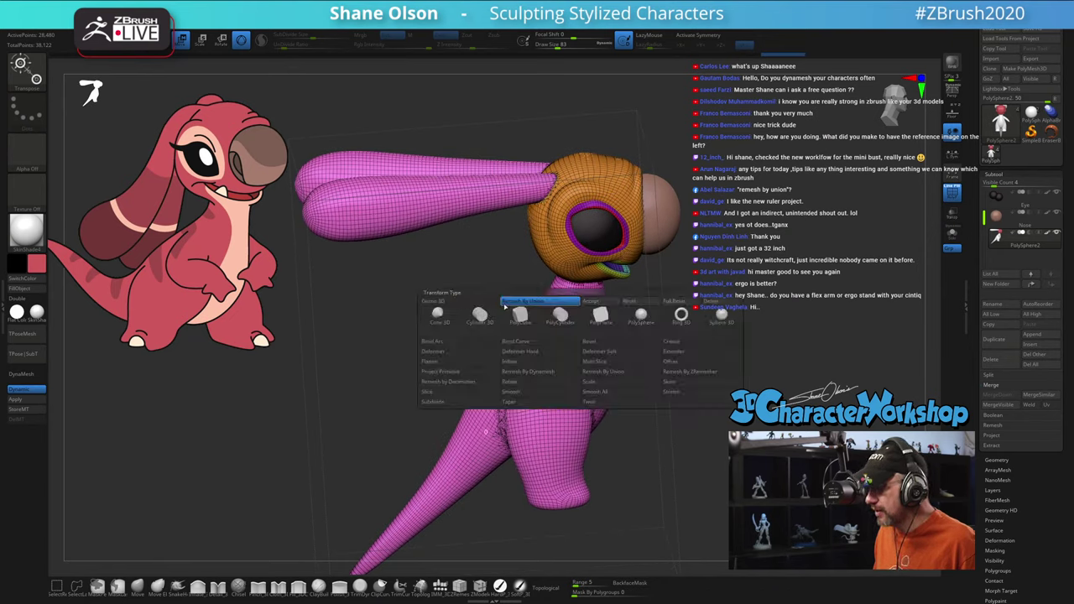
left_click(597, 304)
left_click_drag(755, 311, 740, 302)
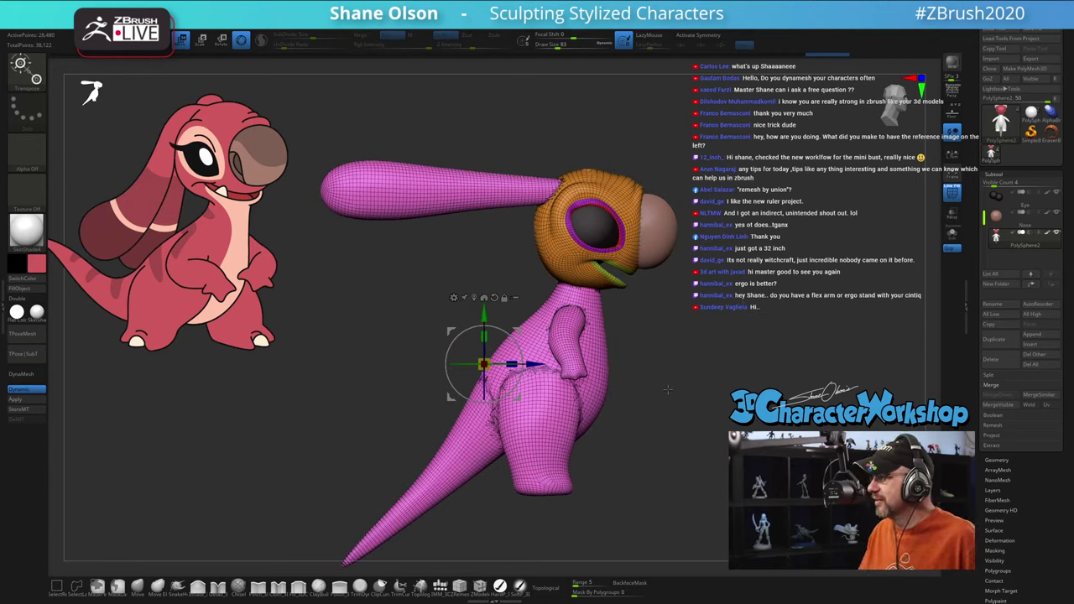
left_click_drag(665, 385, 634, 349, "alt")
key("q")
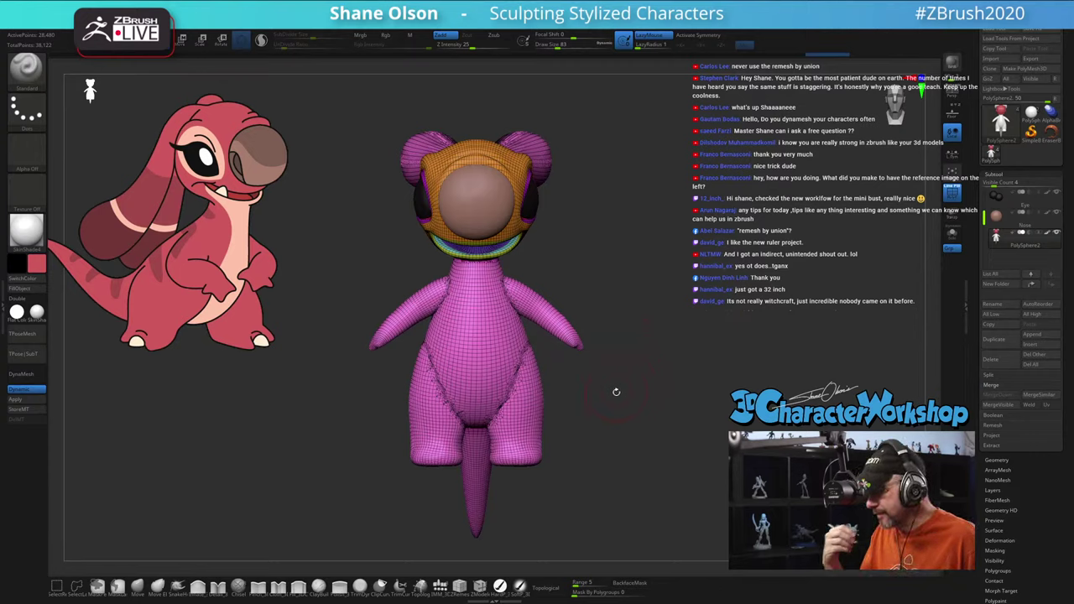
Step: Hide the polyframe and fill the fused character with the current pink colour, using the hard paint brush
key("shift+f")
left_click_drag(613, 351, 615, 364)
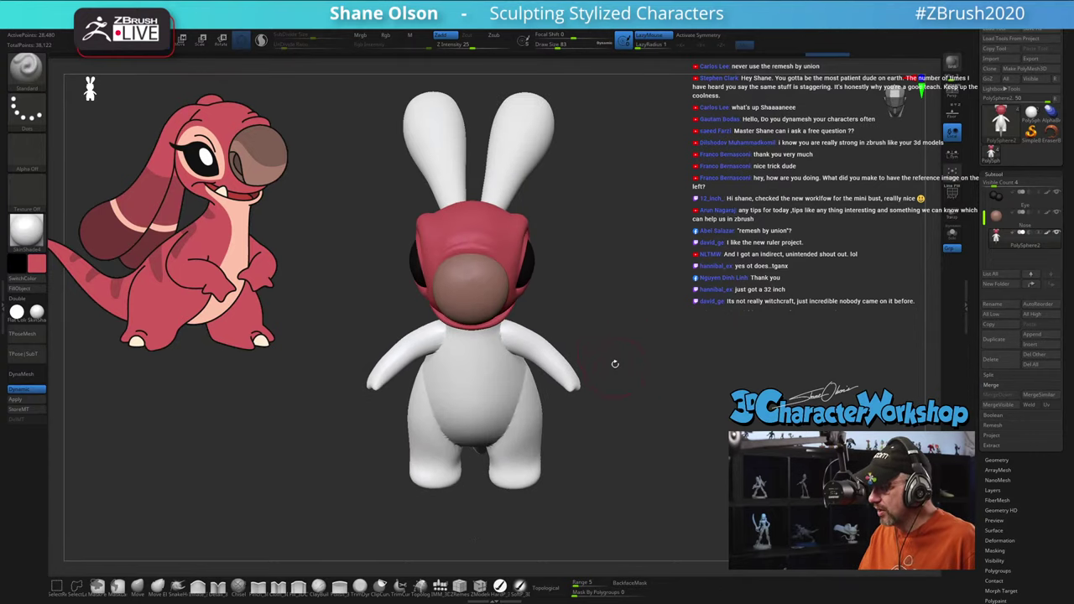
left_click_drag(811, 337, 780, 406)
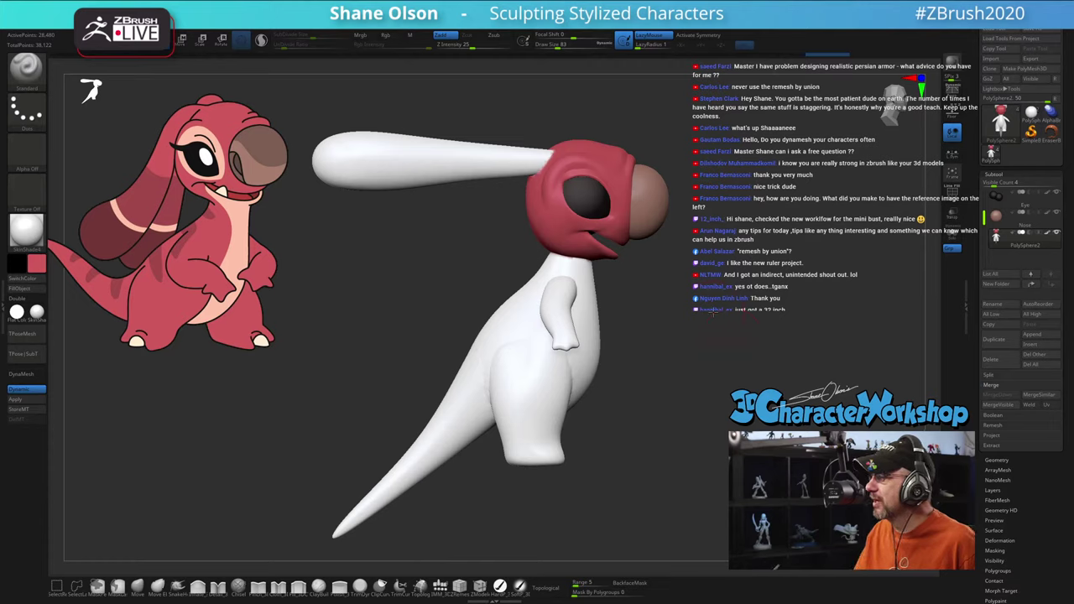
left_click_drag(713, 312, 720, 313, "alt")
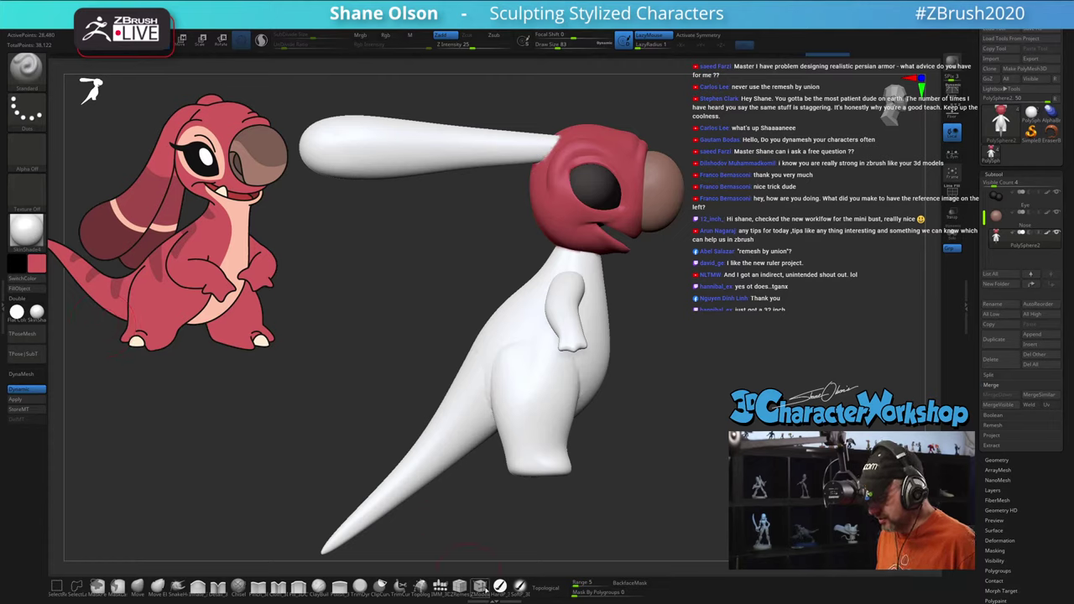
left_click(501, 587)
left_click(24, 288)
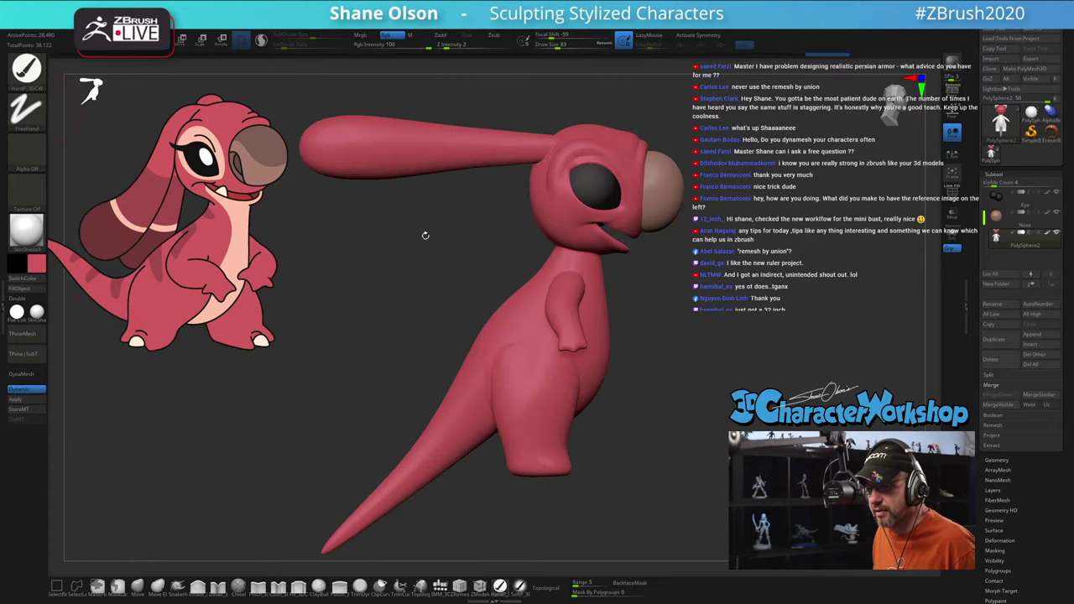
Step: Duplicate the fused character's subtool as a backup and frame the copy as the active subtool from the front
left_click_drag(813, 287, 771, 289)
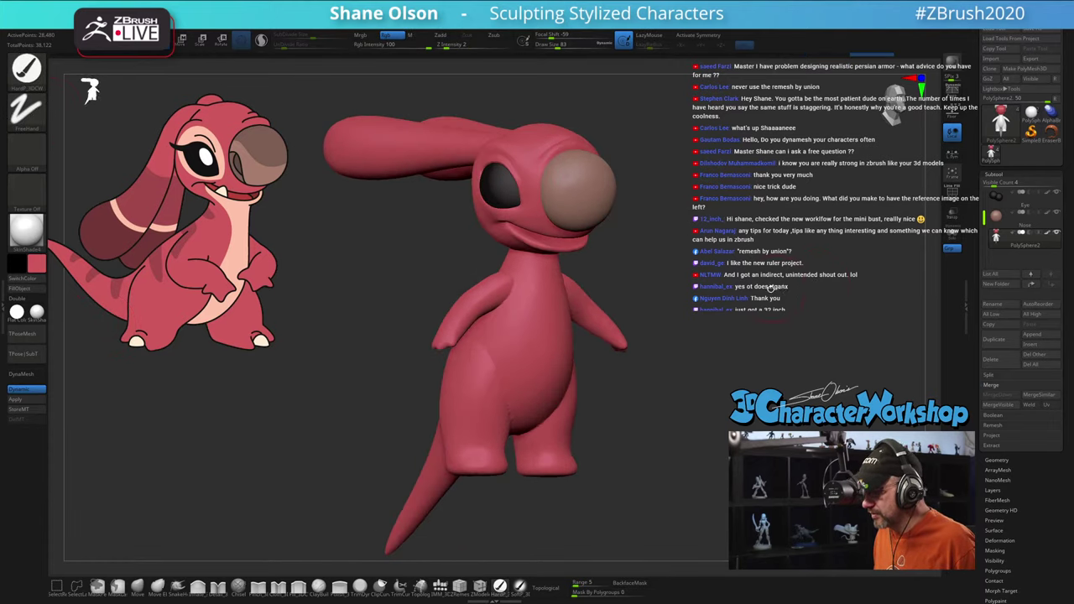
left_click_drag(686, 256, 727, 252)
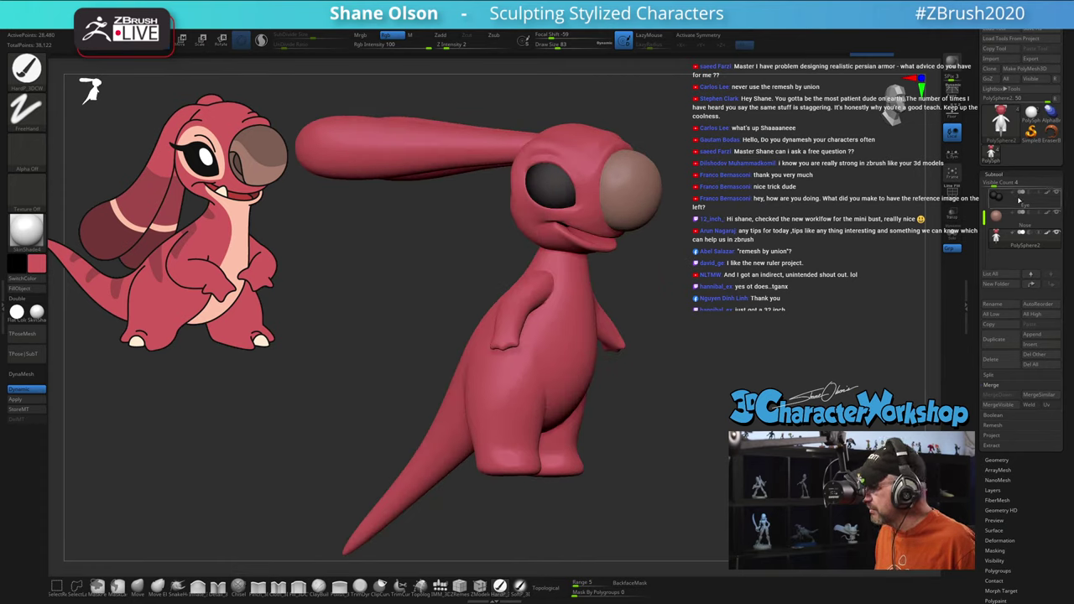
left_click(992, 340)
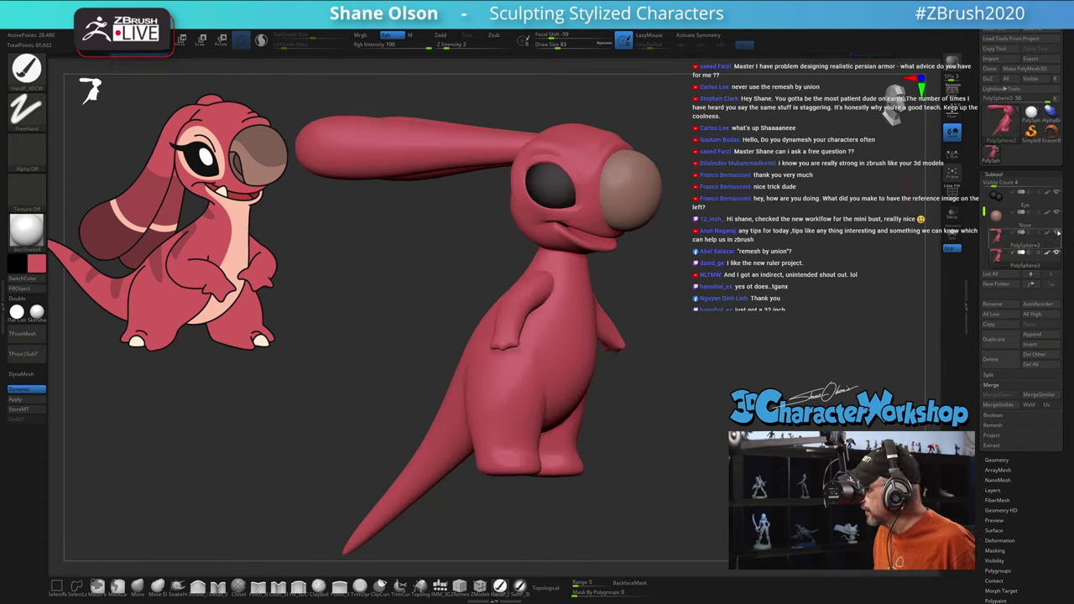
key("f")
left_click_drag(744, 287, 721, 226)
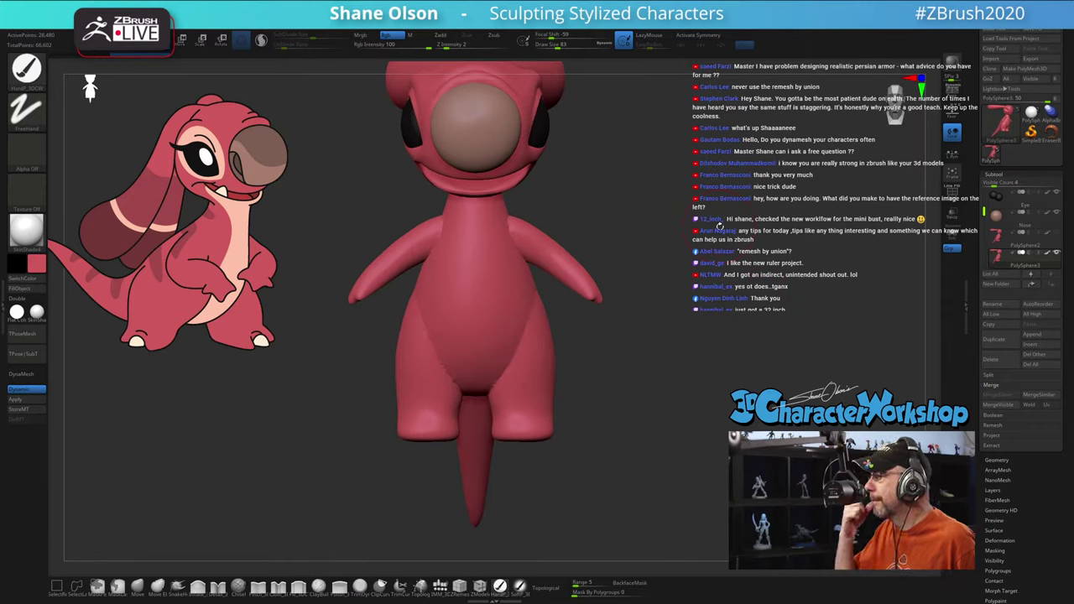
Step: Set the paint brush's draw size to 77
key("s")
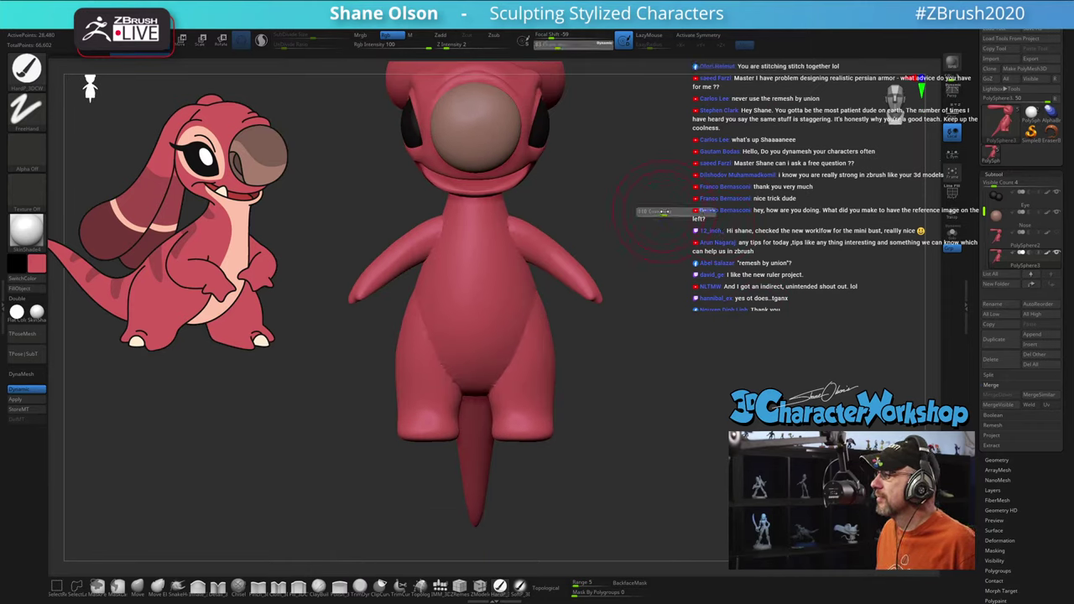
left_click(665, 211)
left_click_drag(654, 222, 638, 225)
key("s")
left_click(618, 224)
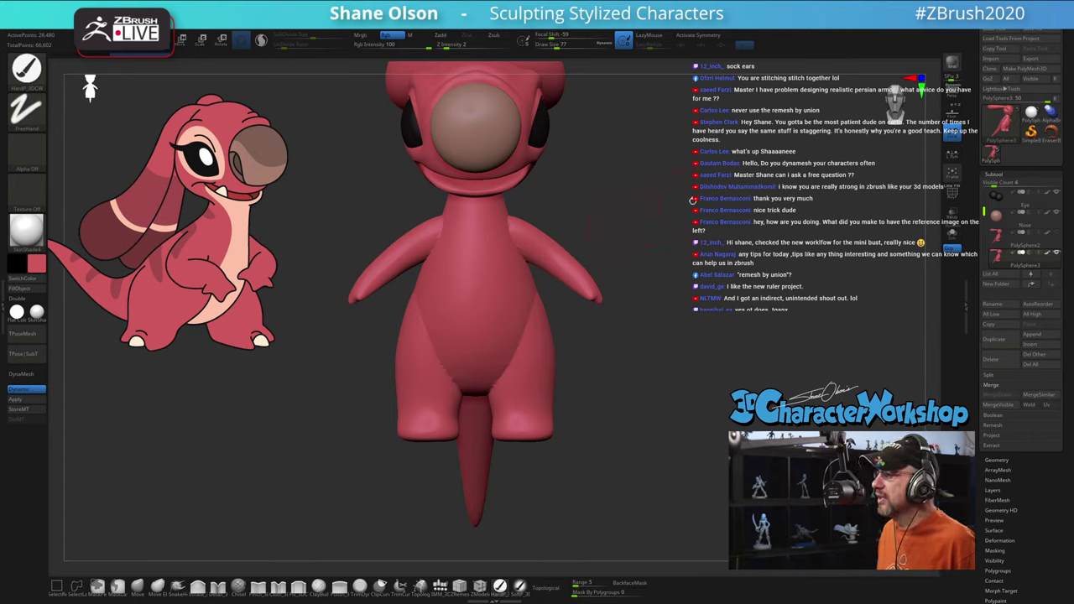
mouse_move(693, 201)
left_mouse_down("alt")
mouse_move(695, 173)
mouse_move(696, 202)
left_mouse_up("alt")
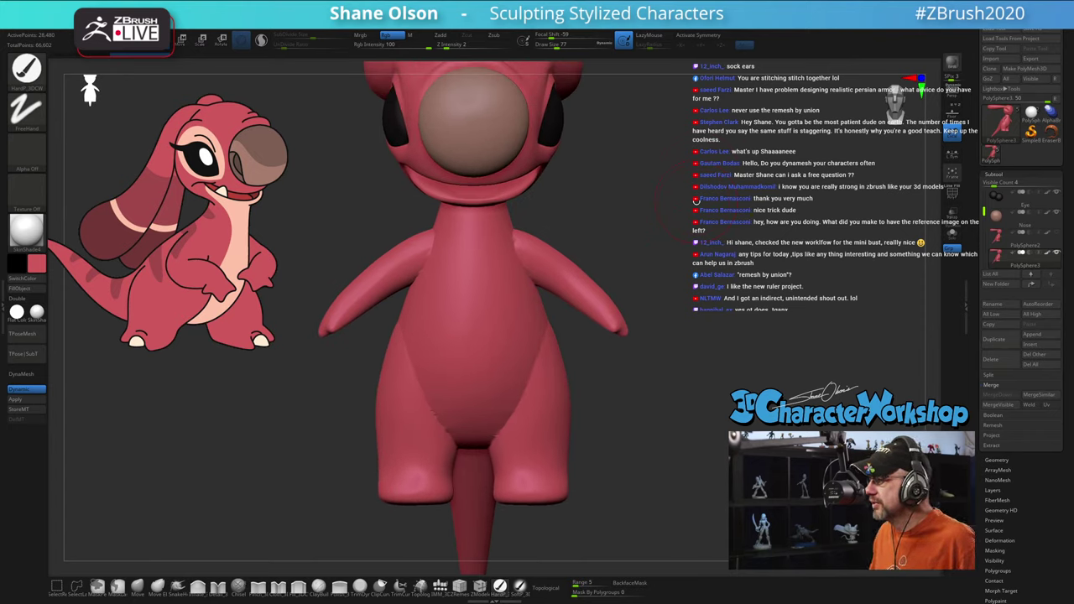
scroll(683, 190, "up", 2)
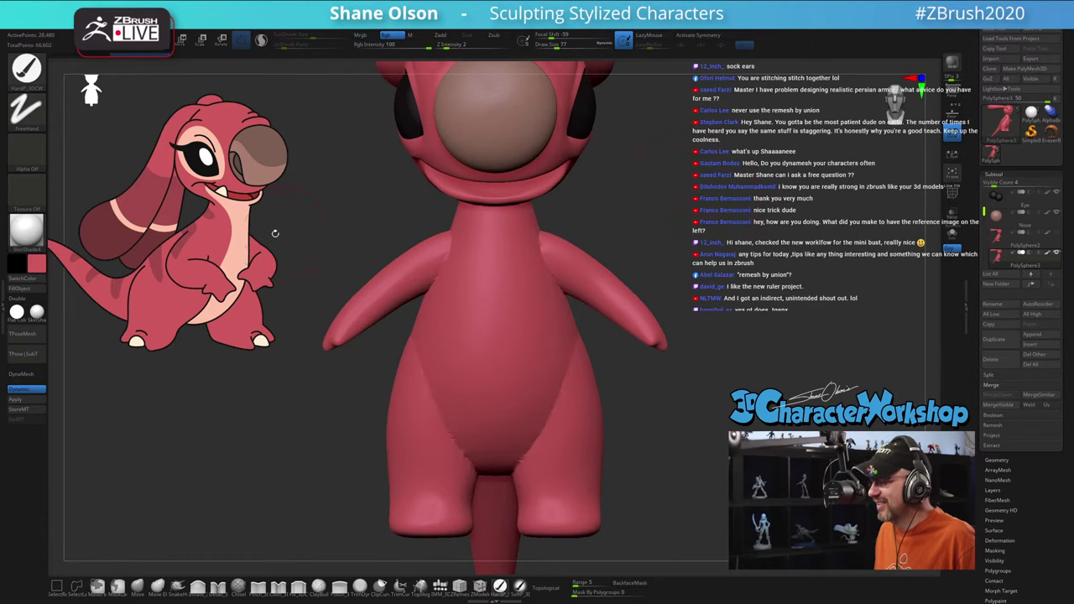
Step: Show the polyframe on the fused character and set the brush's draw size to 56
key("shift+f")
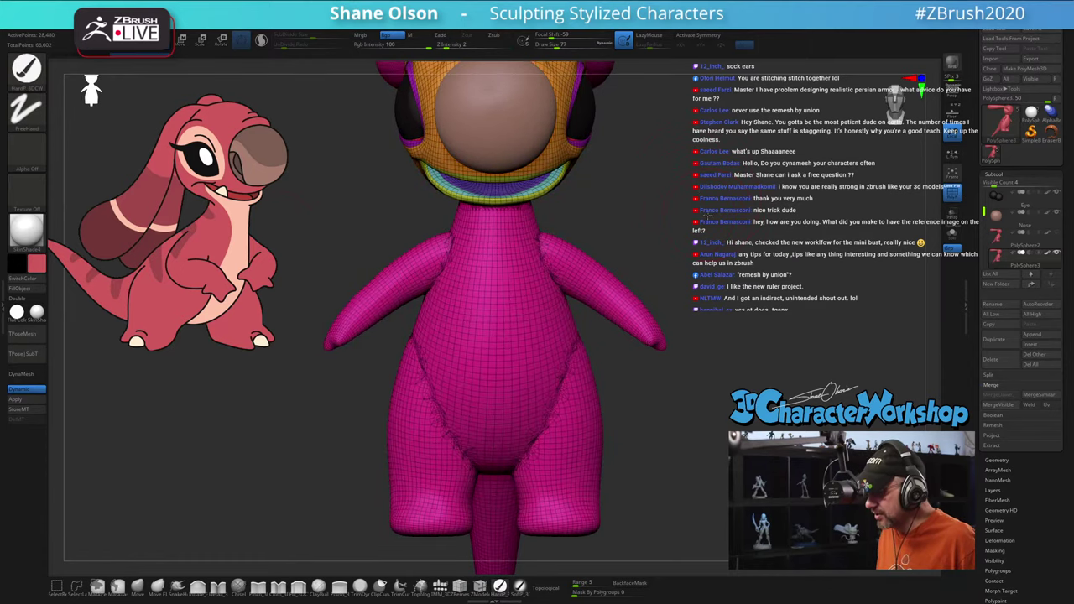
key("s")
mouse_move(705, 215)
left_mouse_down()
mouse_move(774, 199)
mouse_move(617, 353)
left_mouse_up()
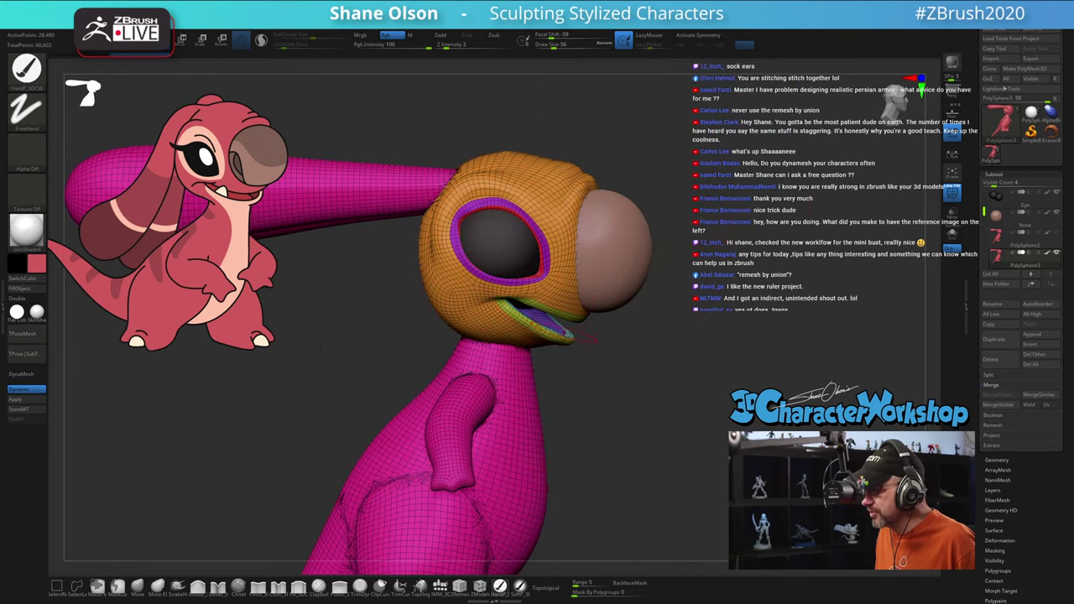
left_click_drag(722, 336, 737, 241)
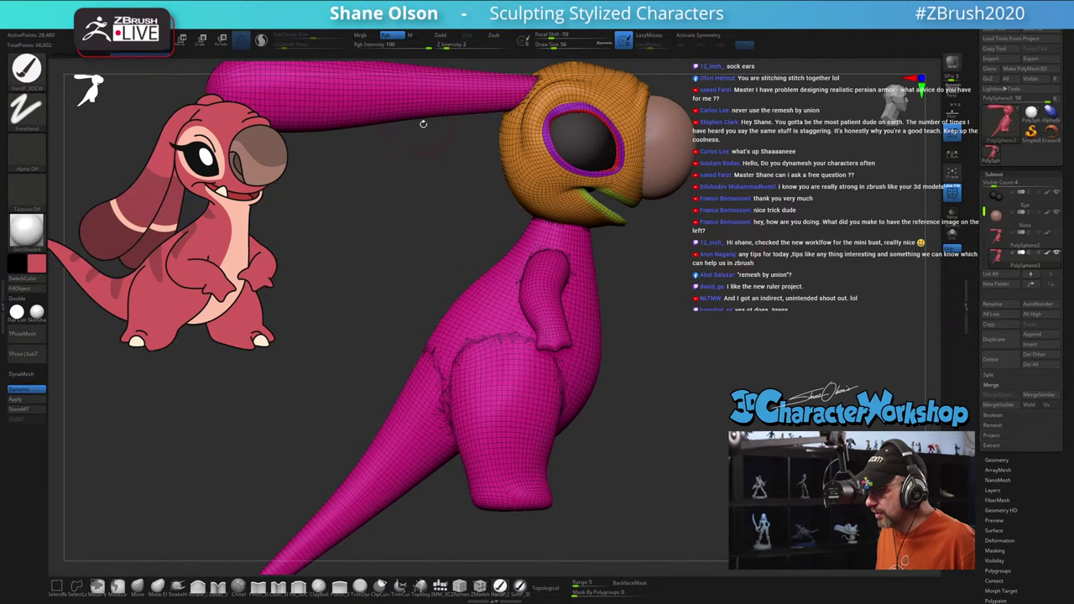
Step: Isolate the body polygroup in solo view, with the head and the stray mouth piece hidden, and examine the neck opening
left_click(501, 293, "ctrl+shift")
left_click_drag(718, 303, 649, 304)
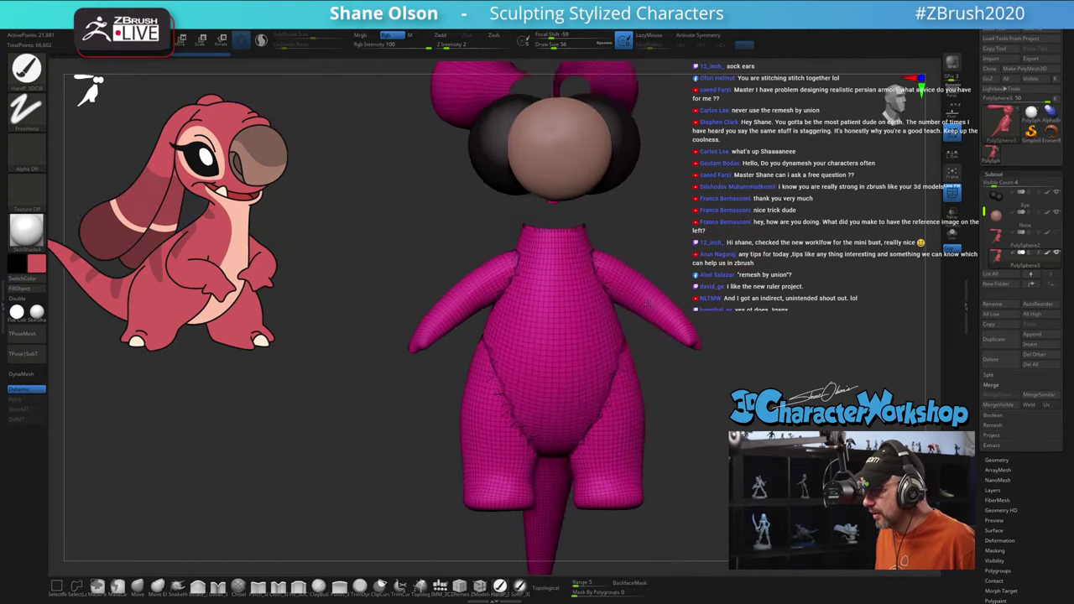
left_click_drag(643, 205, 577, 240)
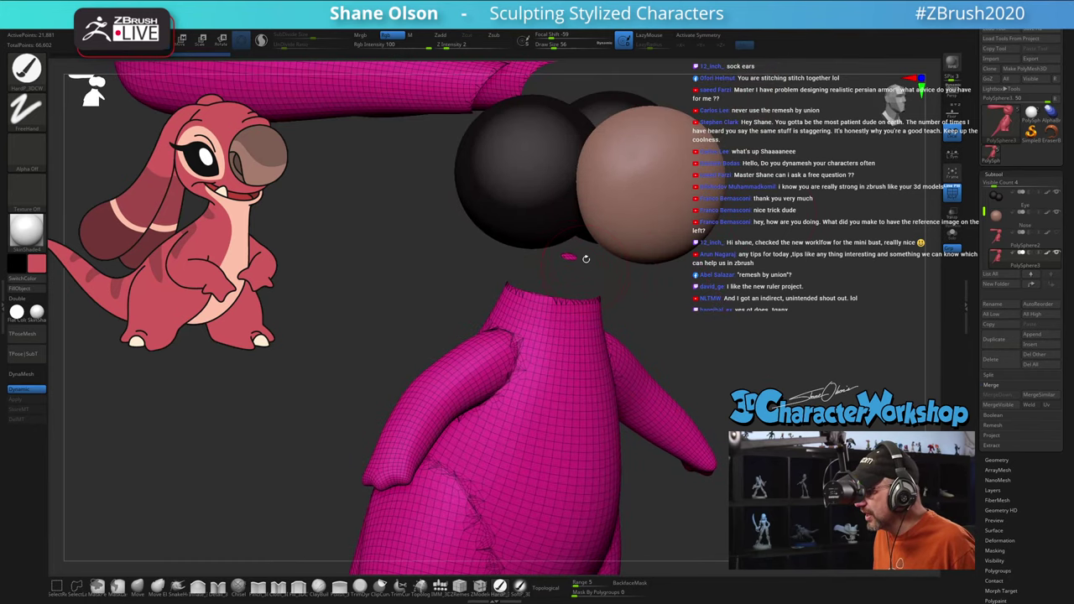
left_click_drag(716, 294, 637, 278)
left_click(953, 235)
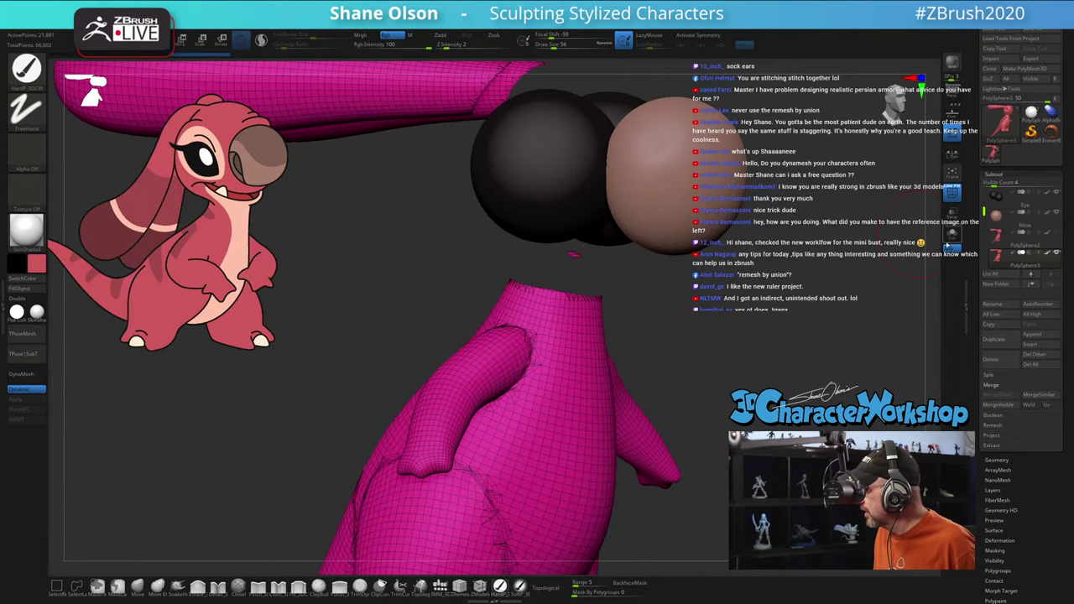
left_click_drag(668, 225, 550, 267, "ctrl+alt+shift")
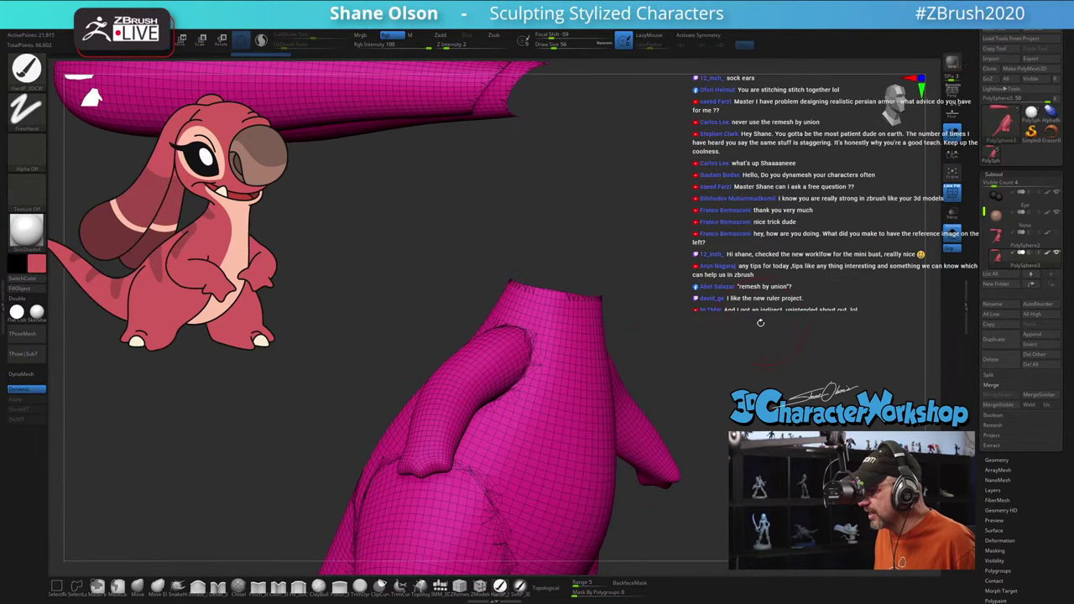
left_click_drag(761, 324, 594, 331, "alt")
left_click_drag(458, 327, 305, 316, "shift")
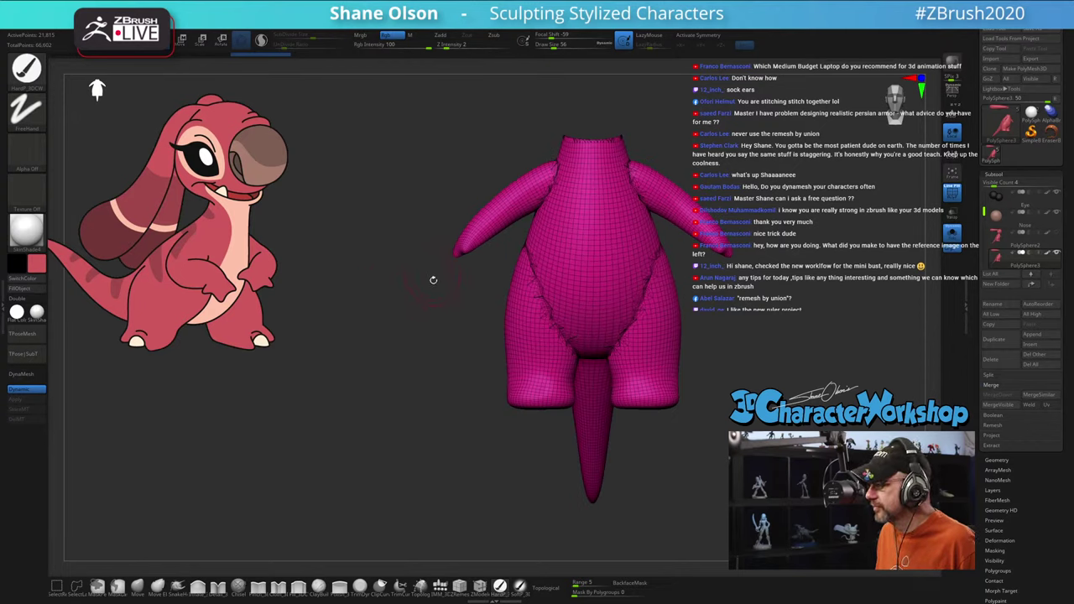
Step: Bring back the hidden head and examine the mouth interior and the neck, arm and leg joins
left_click(409, 334, "ctrl+shift")
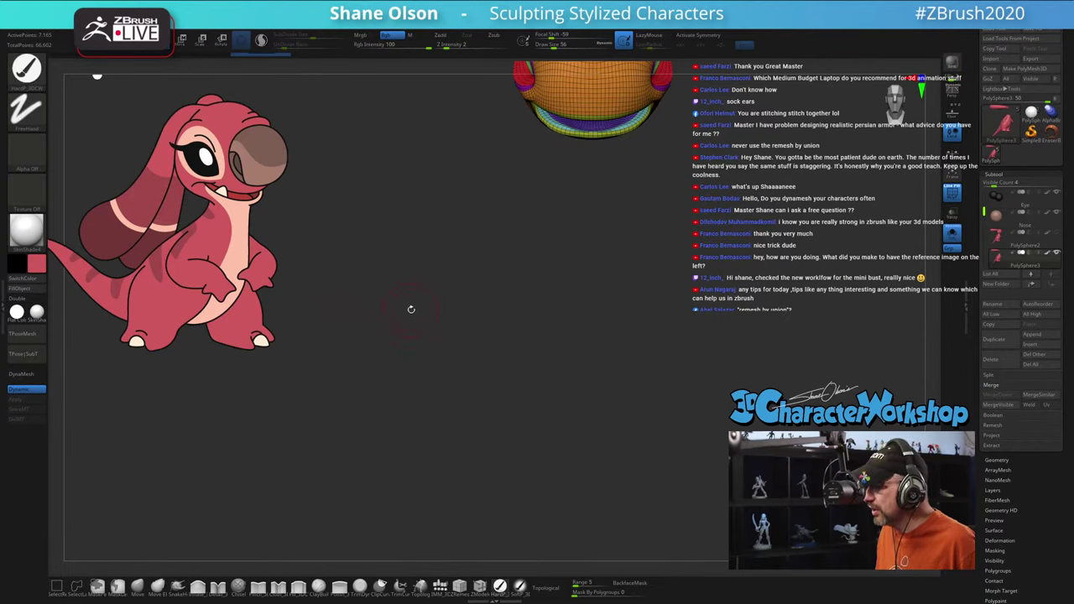
left_click(390, 296, "ctrl+shift")
right_click_drag(381, 288, 763, 350)
left_click_drag(764, 350, 727, 495, "alt")
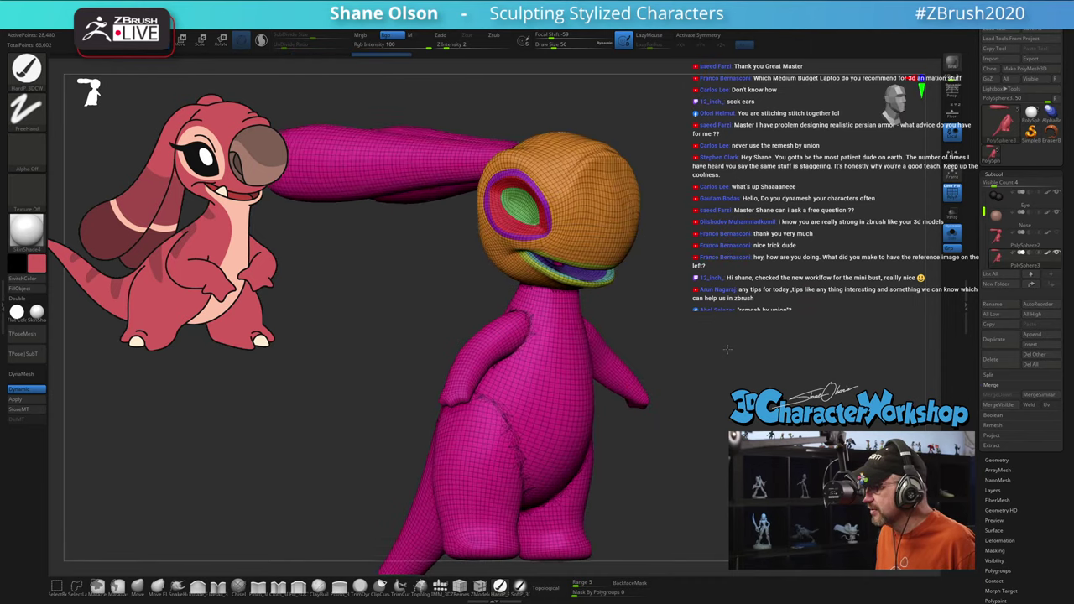
left_click_drag(806, 353, 769, 229)
right_click_drag(769, 231, 720, 349)
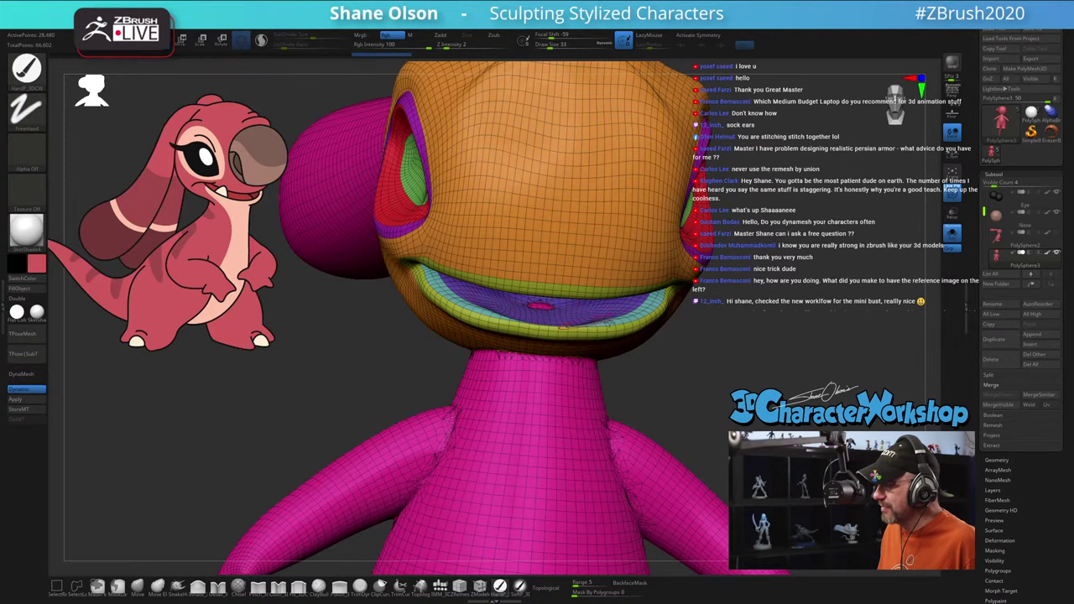
left_click_drag(763, 344, 744, 313, "alt")
right_click_drag(743, 312, 692, 297)
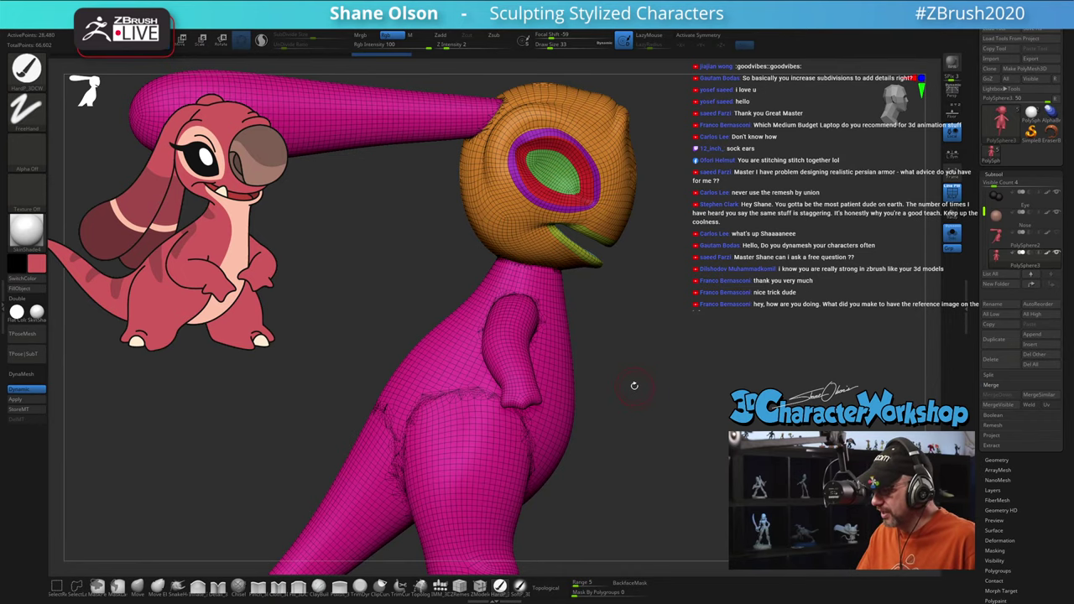
left_click_drag(634, 386, 565, 391, "alt")
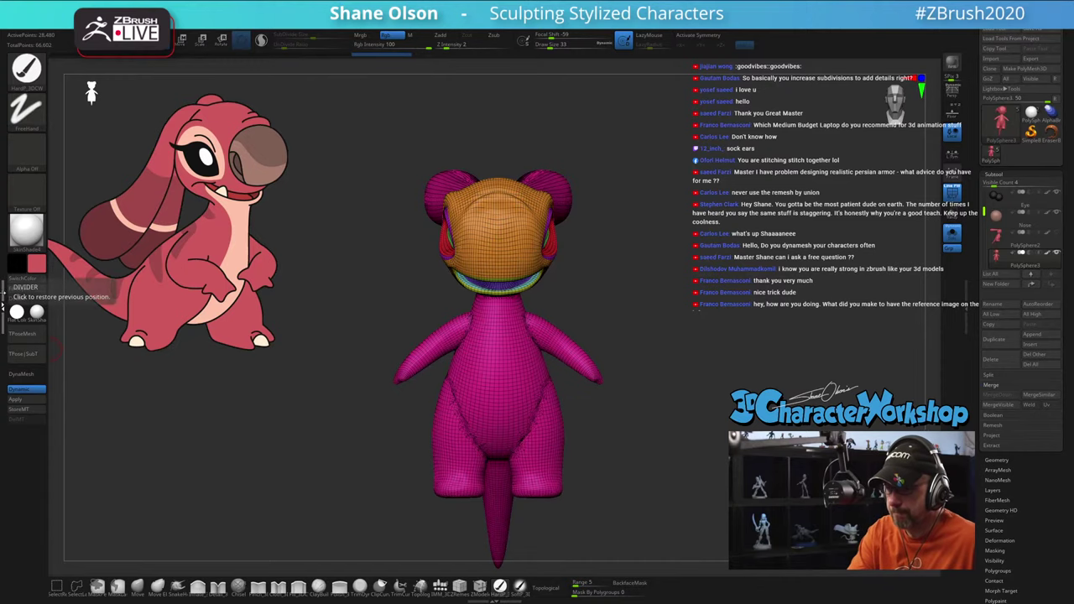
left_click(6, 299)
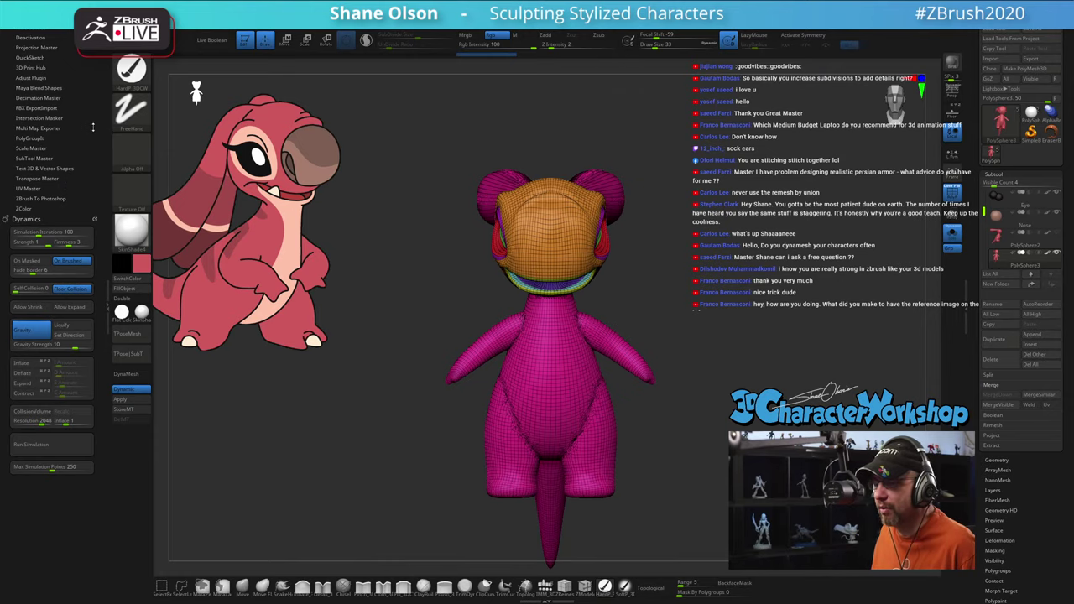
left_click(108, 304)
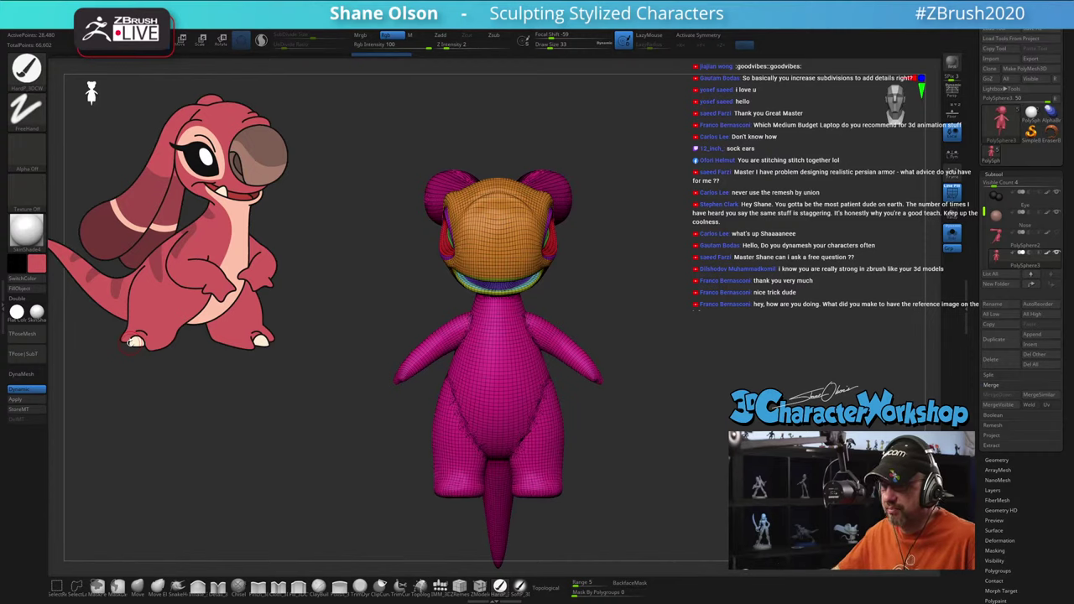
mouse_move(649, 276)
left_mouse_down()
mouse_move(625, 273)
mouse_move(652, 269)
left_mouse_up()
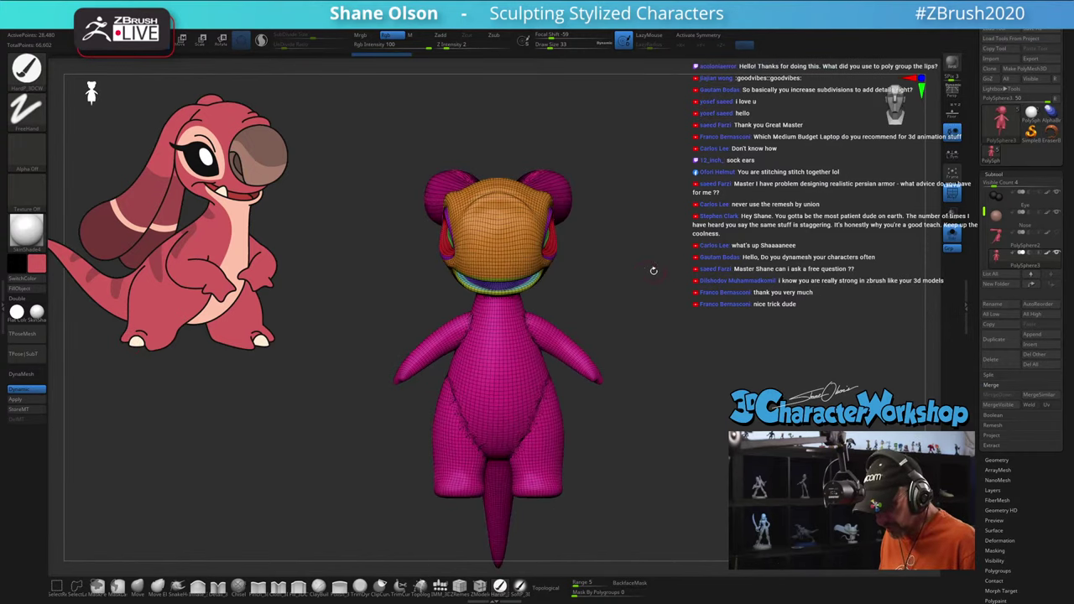
Step: Open the geometry settings, frame the character from the front and enlarge the brush
scroll(978, 340, "down", 5)
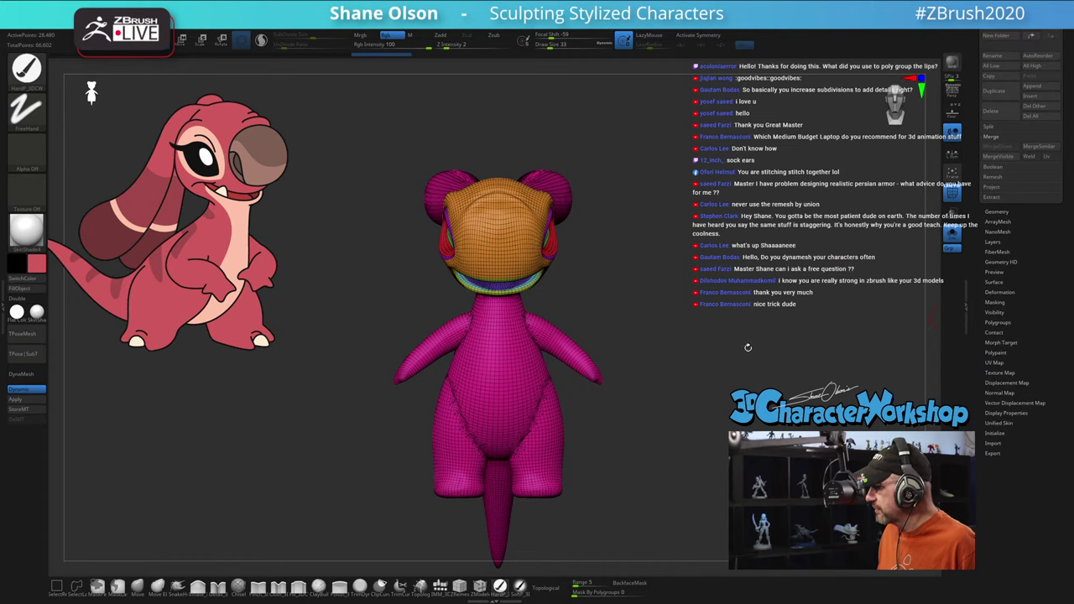
left_click(997, 213)
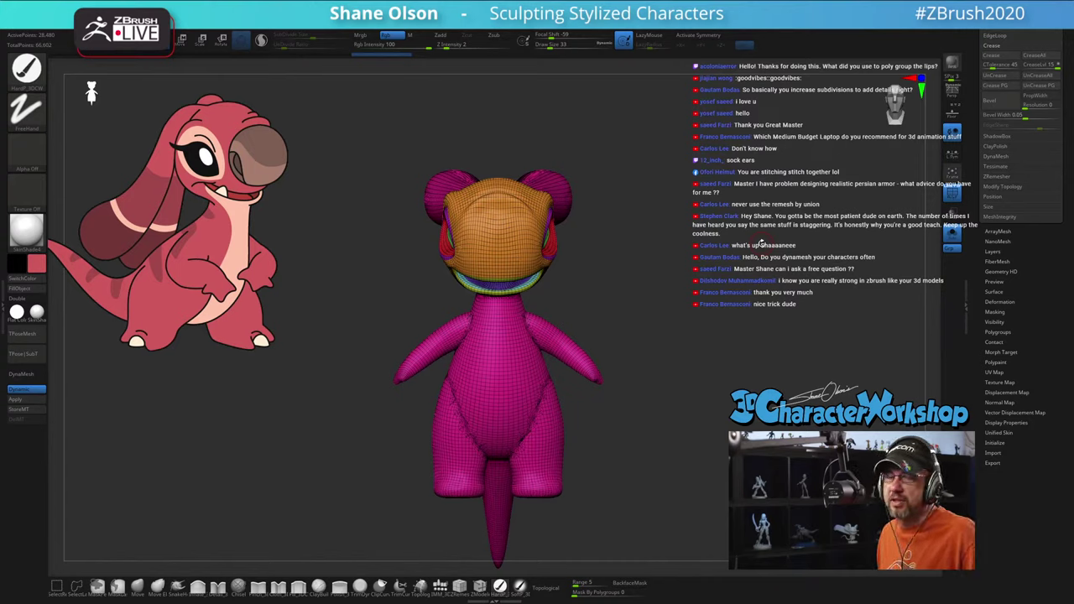
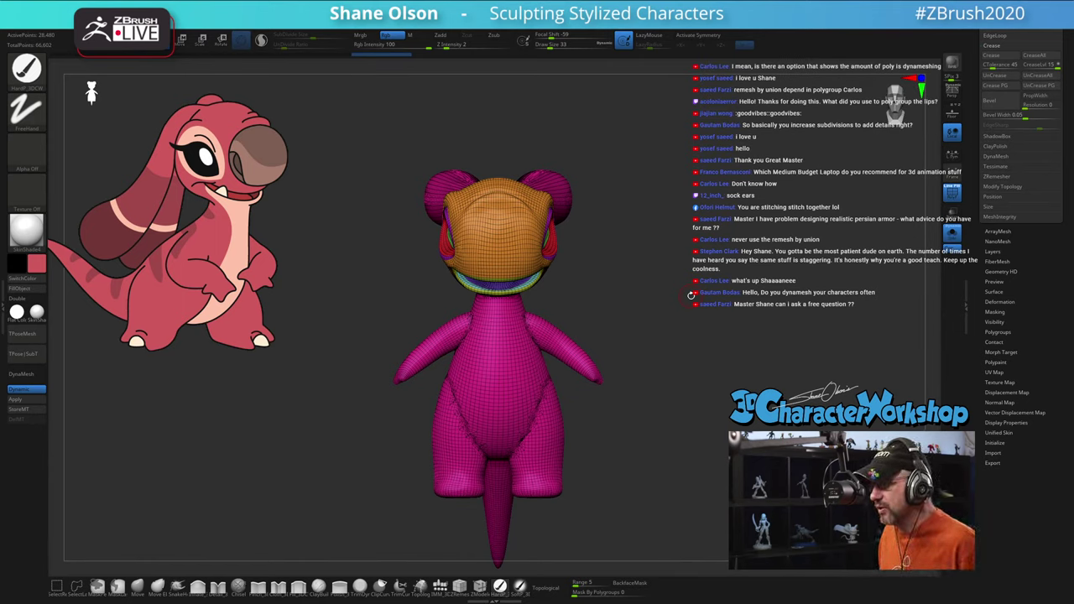
left_click_drag(690, 296, 702, 295)
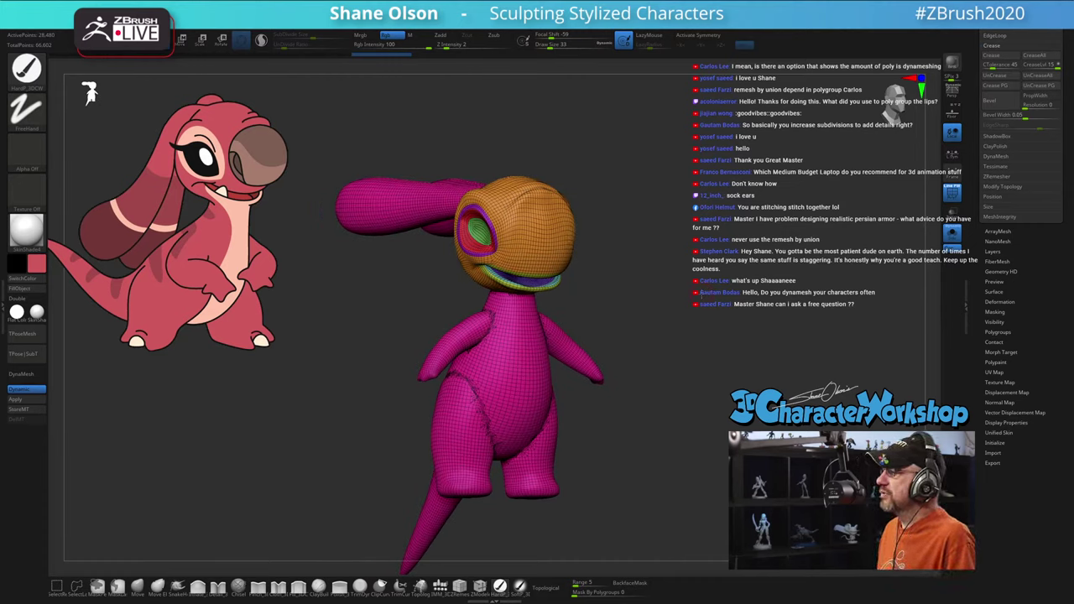
key("s")
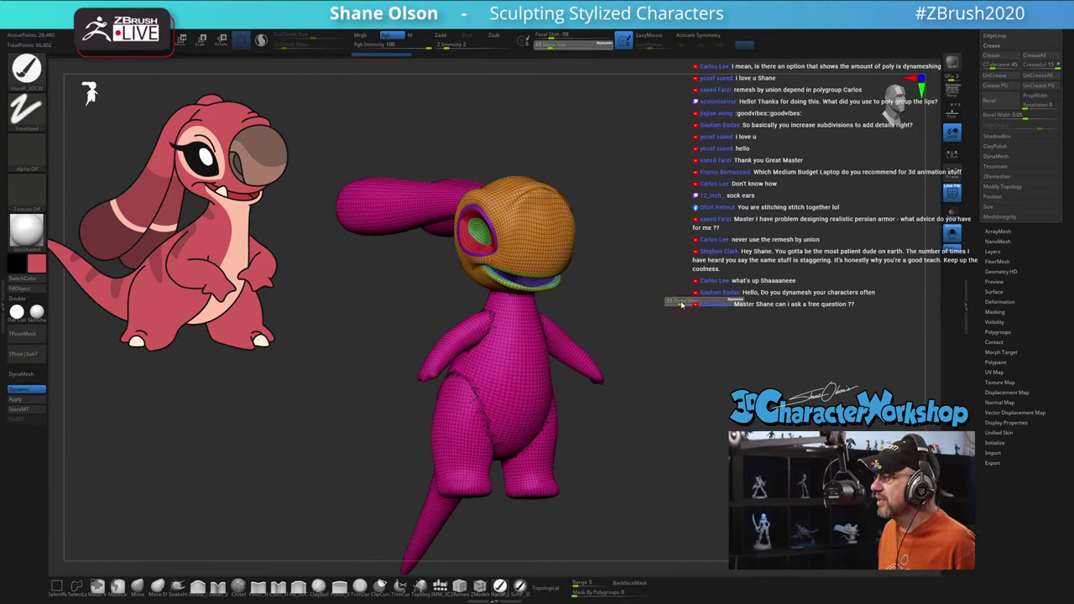
left_click_drag(706, 297, 667, 289, "alt")
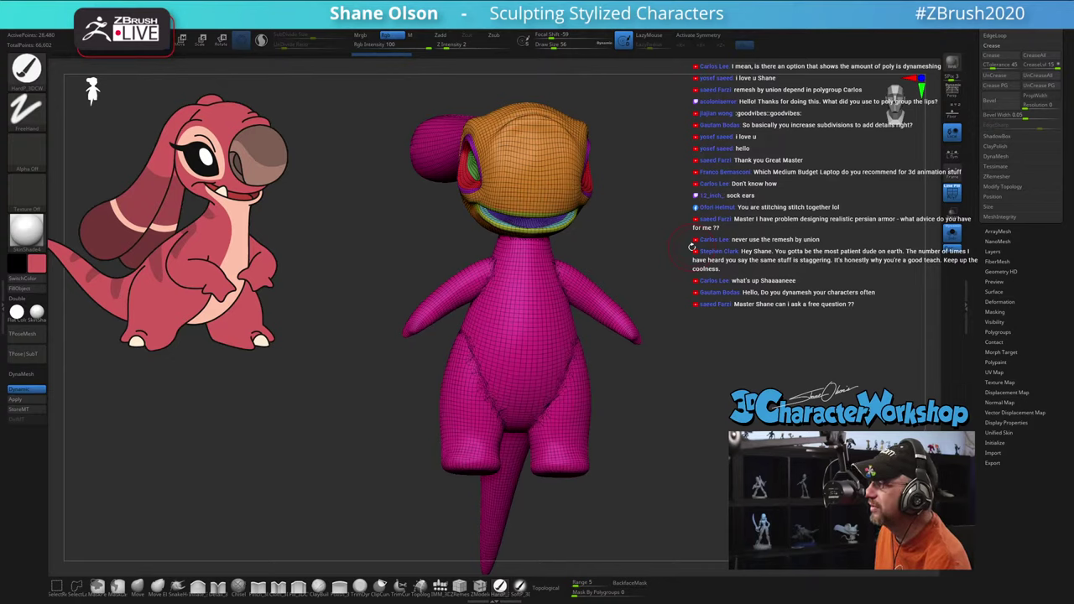
left_click_drag(699, 235, 693, 226)
left_click_drag(740, 195, 747, 199, "alt")
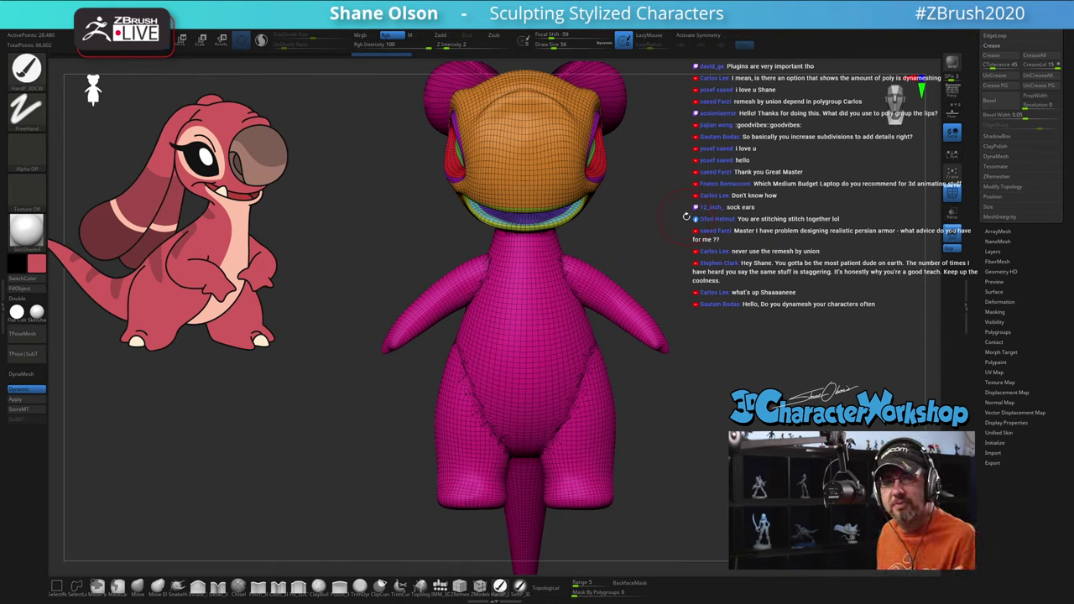
key("s")
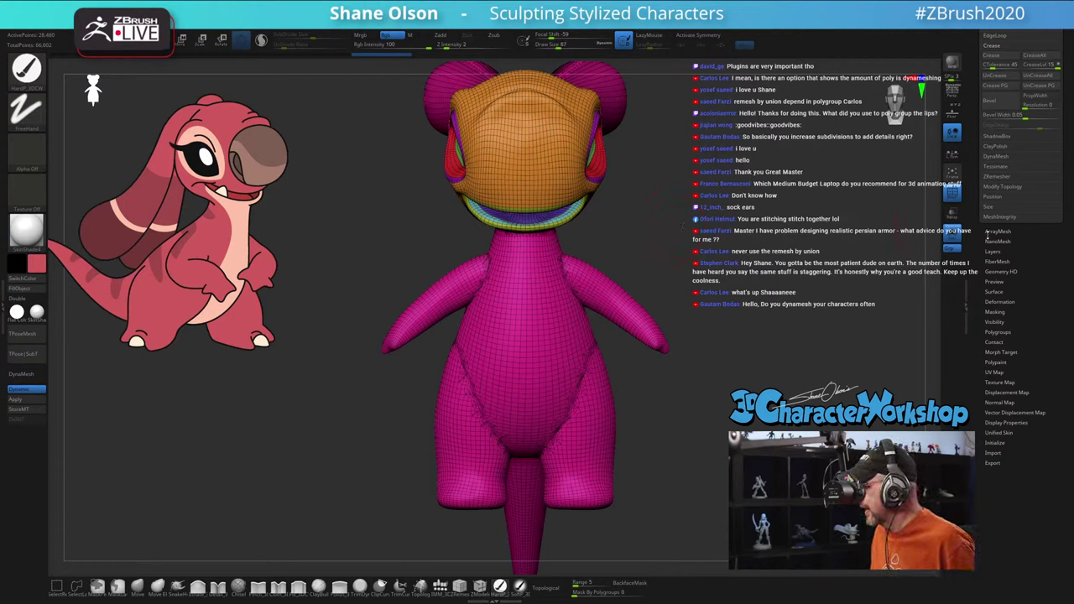
Step: Enable KeepGroups in the ZRemesher settings and remesh the character with X symmetry active
left_click_drag(982, 233, 984, 234)
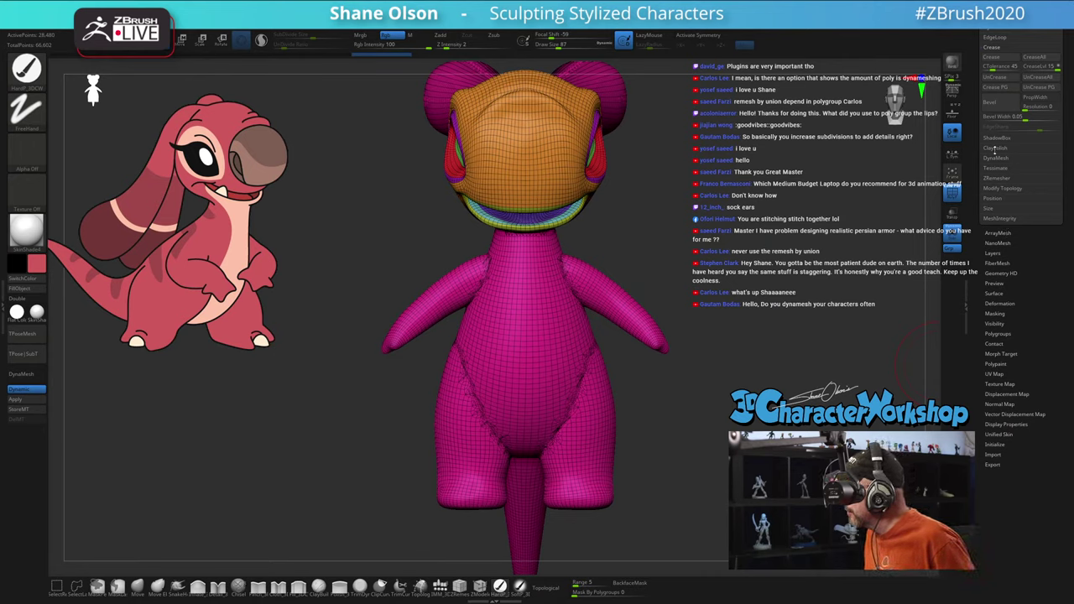
left_click(995, 179)
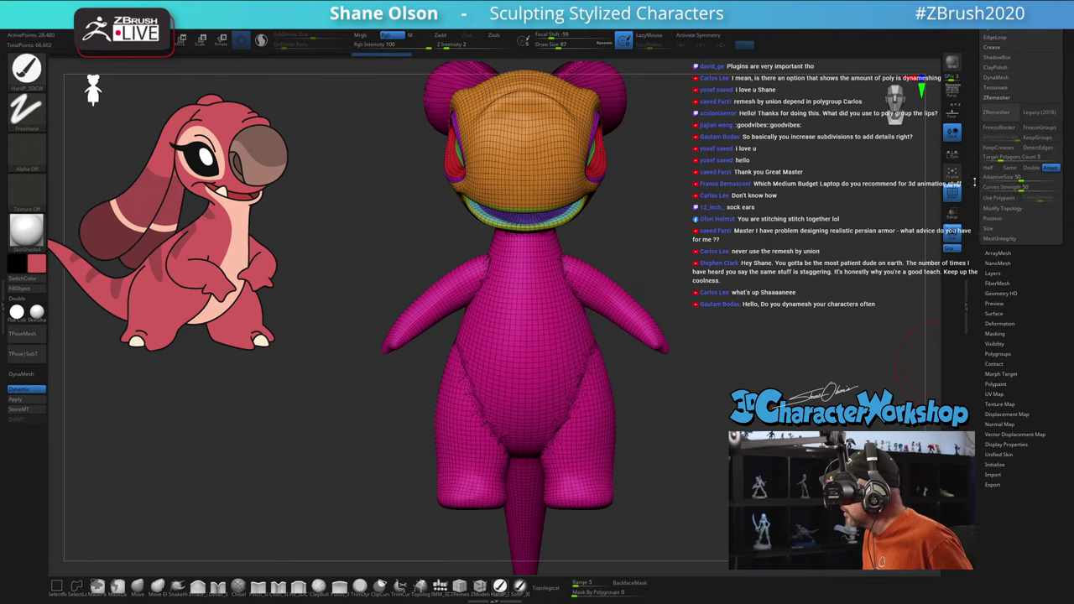
left_click_drag(975, 182, 982, 236)
left_click(1039, 242)
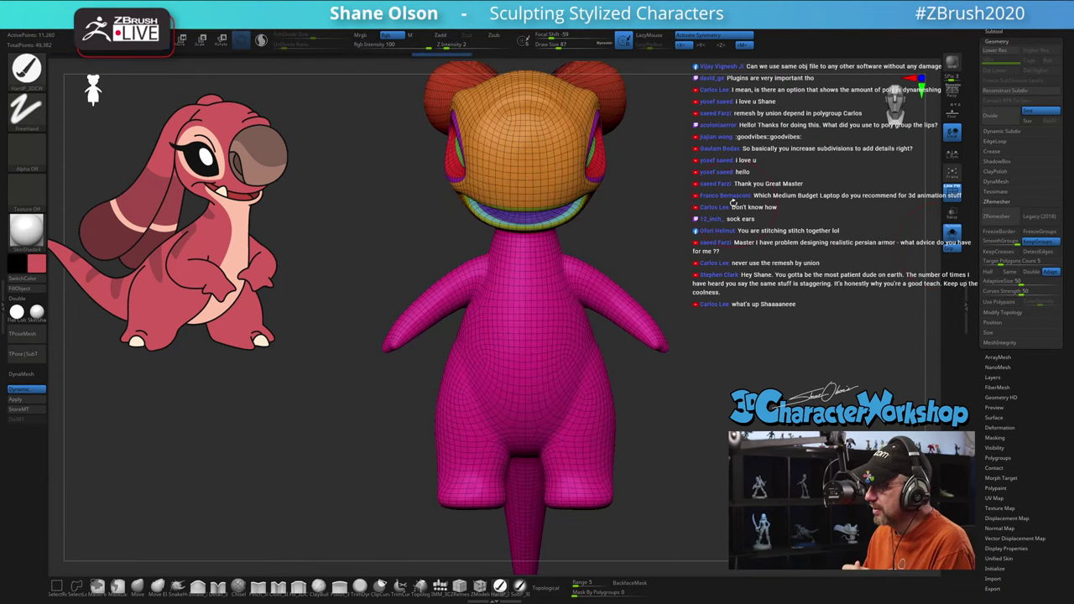
Step: Inspect the remeshed character's topology, set the draw size to 59, and turn off solo to show the eyes and nose
left_click_drag(722, 219, 744, 227)
left_click_drag(680, 228, 734, 248)
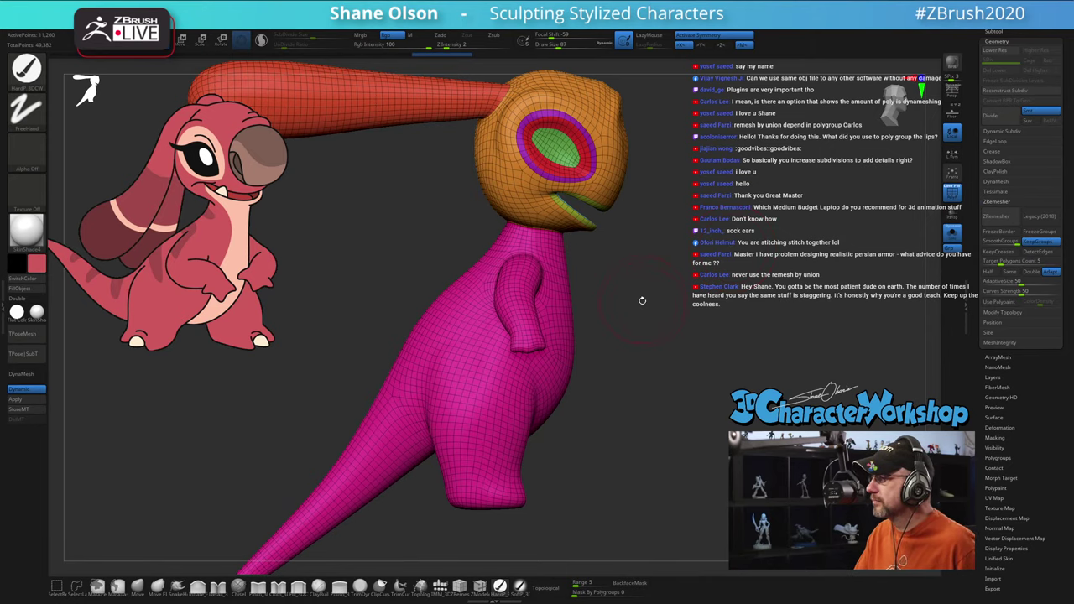
mouse_move(643, 299)
left_mouse_down("alt")
mouse_move(643, 324)
mouse_move(676, 295)
mouse_move(667, 352)
left_mouse_up("alt")
key("s")
key("shift")
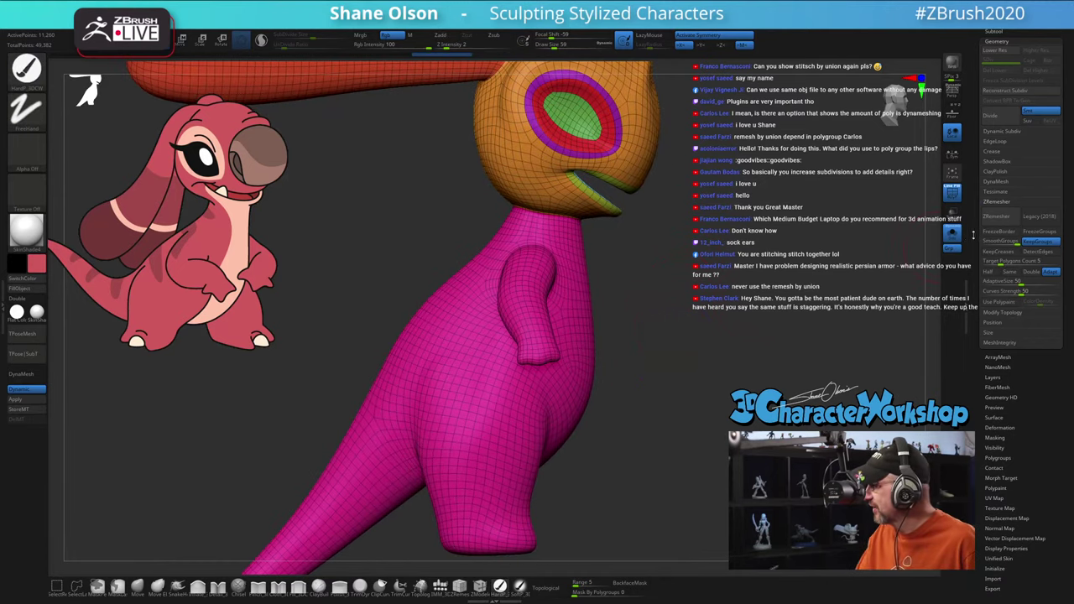
mouse_move(671, 336)
left_mouse_down()
mouse_move(655, 292)
mouse_move(630, 304)
mouse_move(664, 341)
left_mouse_up()
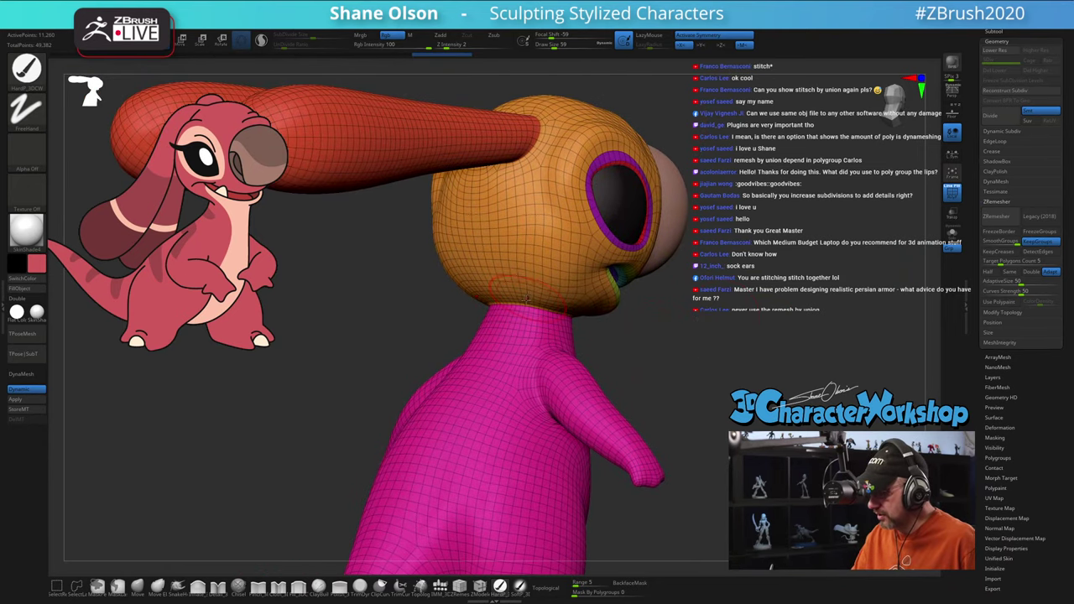
Step: Hide the polyframe and smooth the neck just below the head
mouse_move(549, 302)
left_mouse_down()
mouse_move(579, 309)
mouse_move(554, 312)
mouse_move(606, 302)
left_mouse_up()
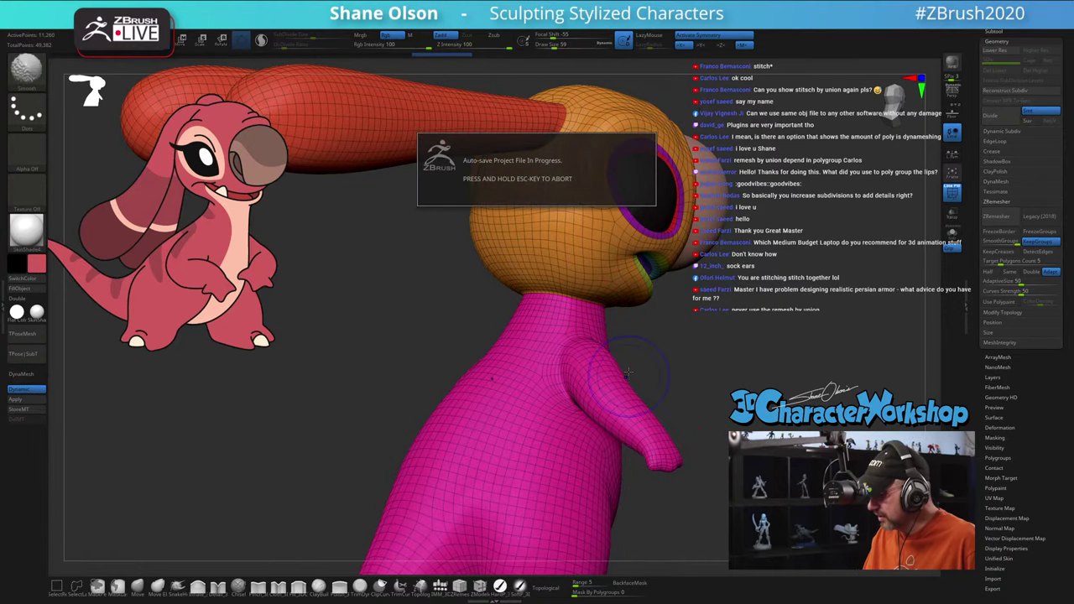
key("shift+f")
left_click_drag(593, 304, 612, 298, "shift")
left_click(613, 297)
Step: Turn off Spotlight Projection and set the Smooth brush's Z intensity to 45
key("space")
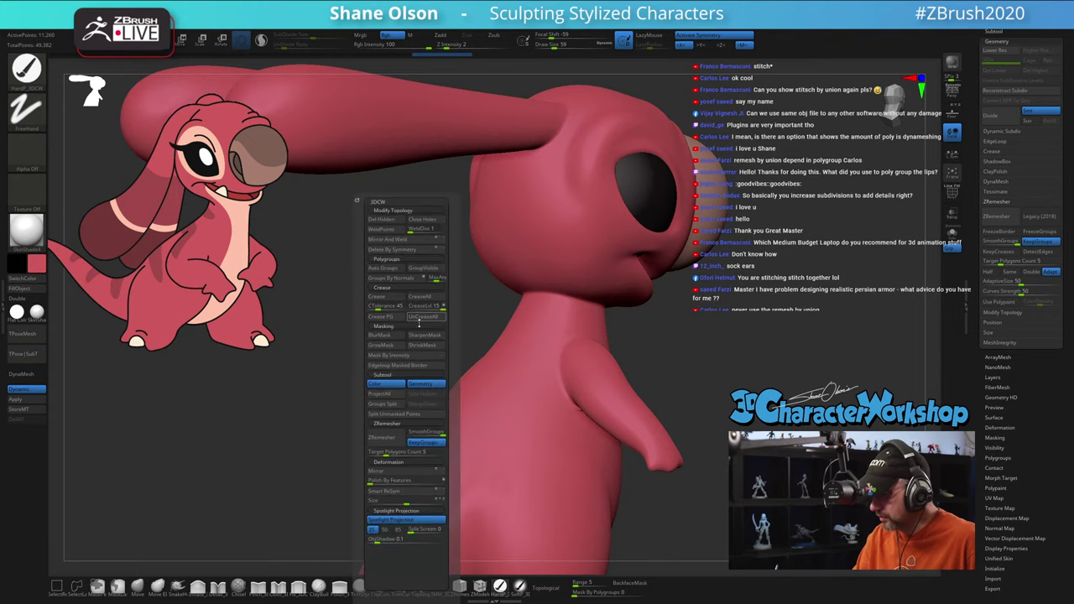
left_click(406, 520)
mouse_move(676, 317)
left_mouse_down()
mouse_move(696, 311)
mouse_move(699, 285)
left_mouse_up()
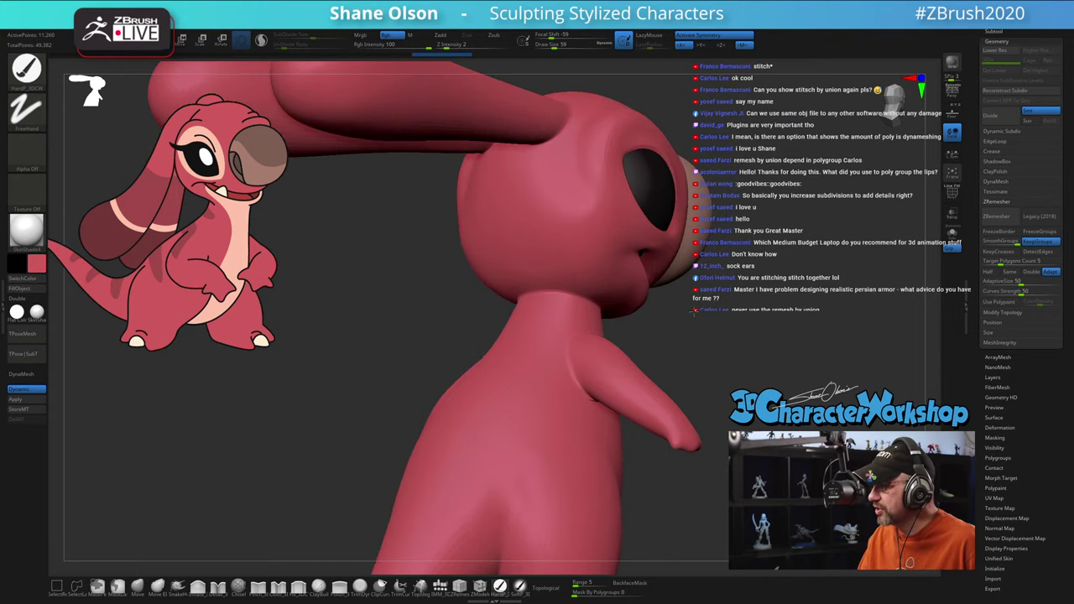
left_click(491, 47, "shift")
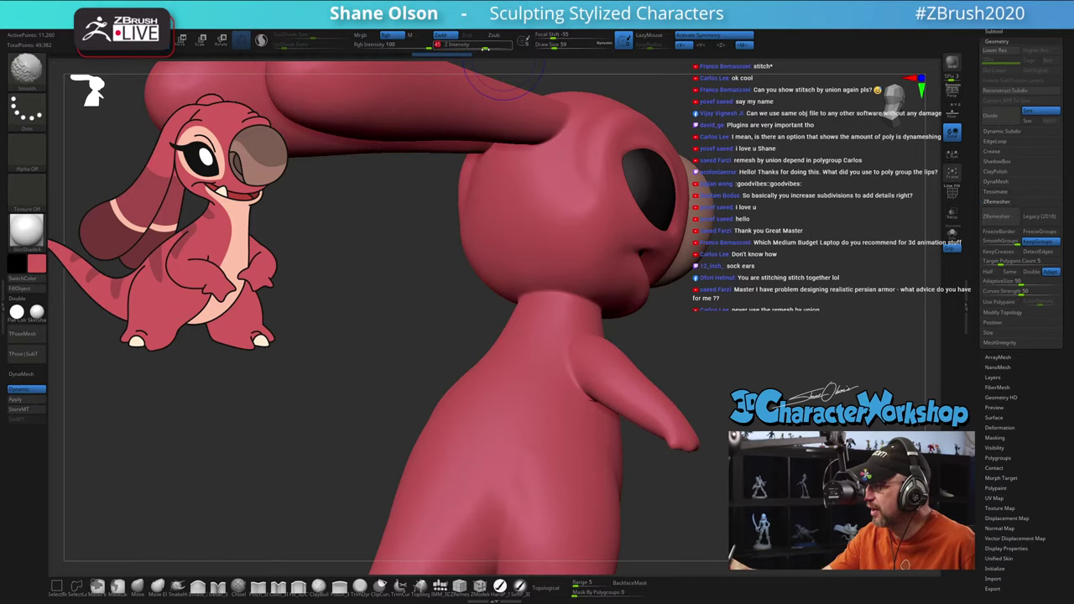
left_click_drag(671, 331, 640, 336)
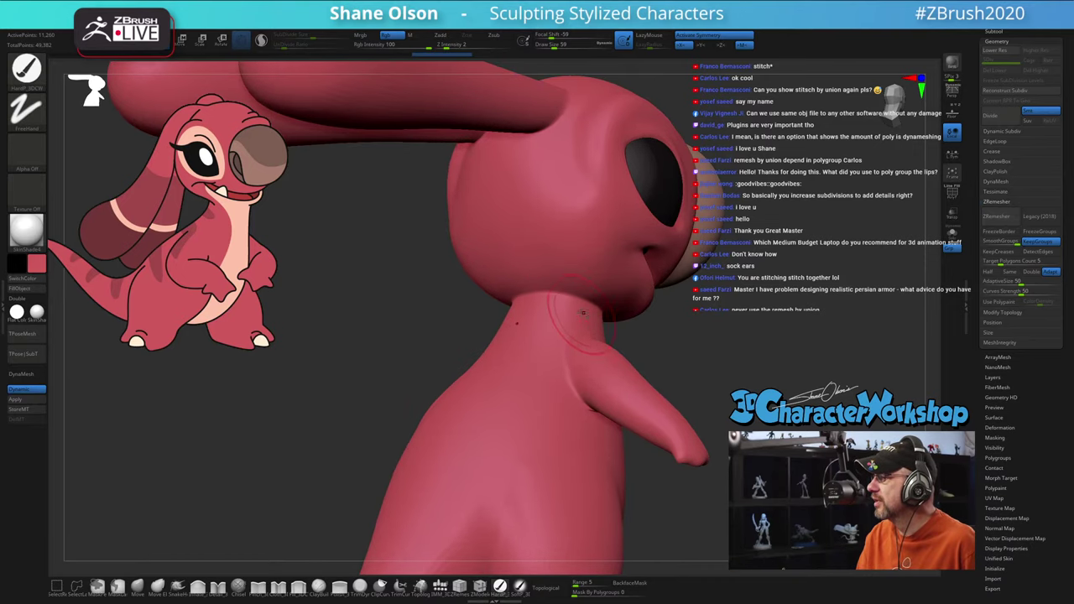
Step: Smooth the join between the head and neck, including the area under the jaw and behind the mouth corner
left_click_drag(515, 305, 581, 271)
key("shift")
mouse_move(534, 226)
left_mouse_down("shift")
mouse_move(537, 252)
mouse_move(558, 256)
mouse_move(531, 252)
mouse_move(542, 256)
left_mouse_up("shift")
left_click_drag(616, 277, 610, 302)
key("shift")
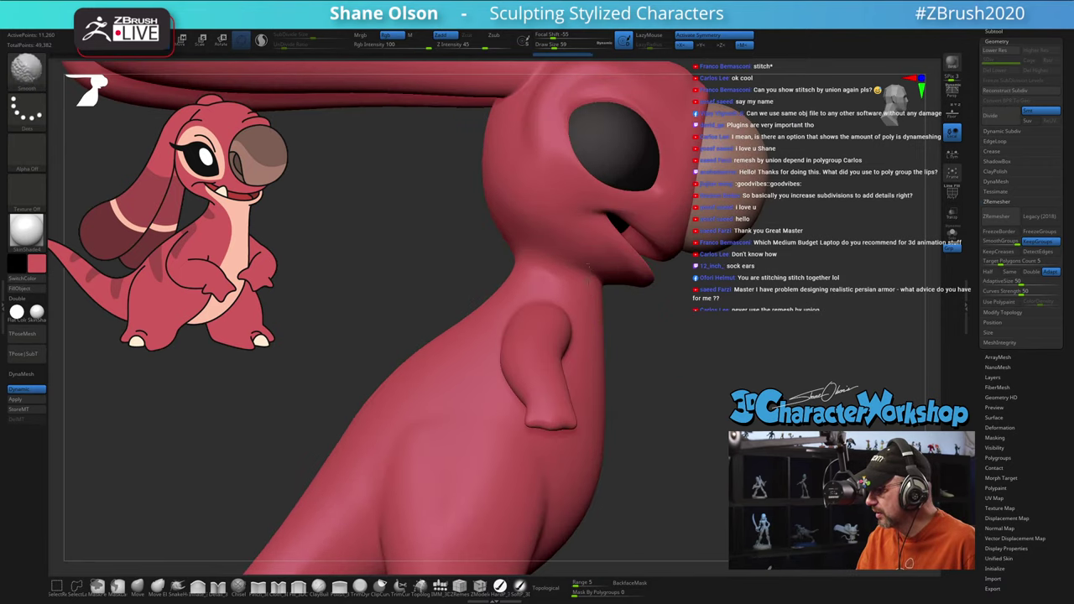
mouse_move(672, 366)
left_mouse_down()
mouse_move(615, 329)
mouse_move(577, 265)
left_mouse_up()
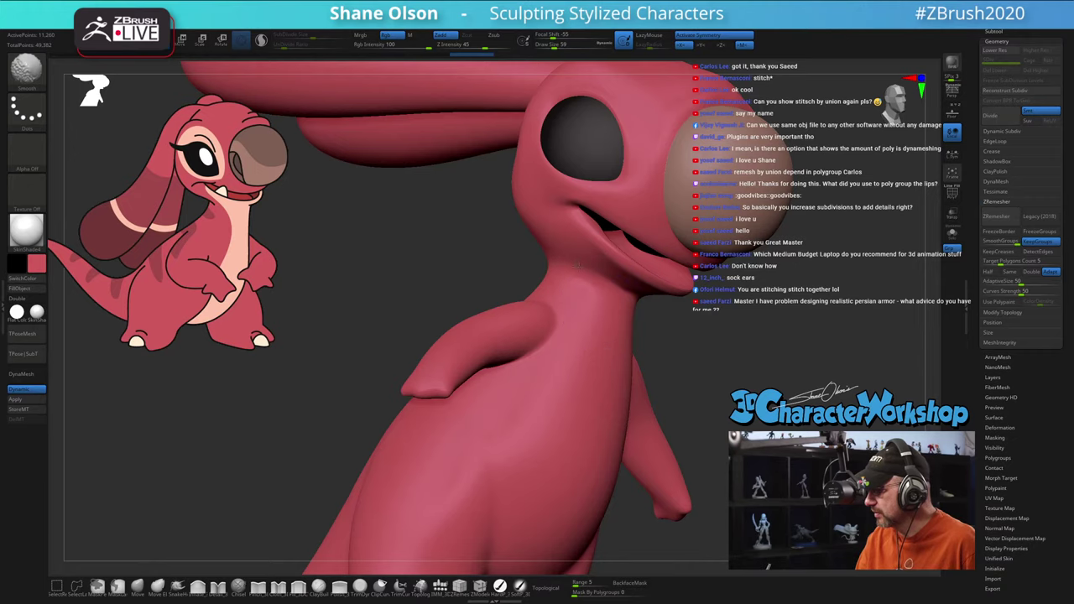
mouse_move(659, 357)
left_mouse_down()
mouse_move(677, 364)
mouse_move(668, 372)
mouse_move(669, 350)
left_mouse_up()
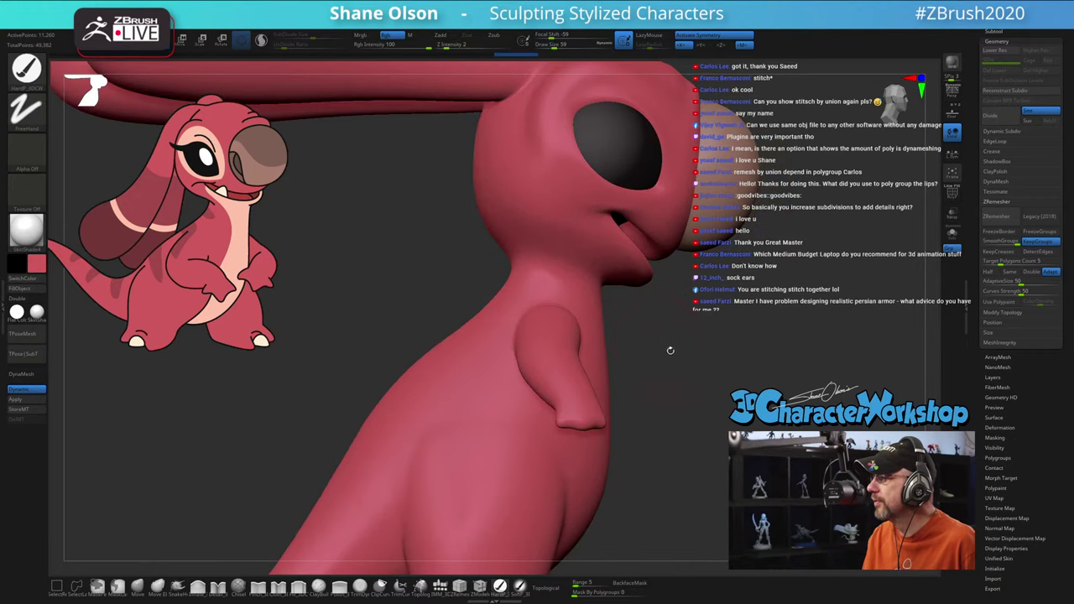
key("shift")
left_click_drag(564, 236, 517, 215, "shift")
left_click_drag(649, 350, 686, 375)
key("shift")
left_click_drag(588, 243, 588, 282)
Step: Smooth the base of the ear where it joins the side of the head
key("f")
mouse_move(678, 289)
left_mouse_down()
mouse_move(631, 297)
mouse_move(621, 281)
mouse_move(619, 313)
mouse_move(579, 312)
left_mouse_up()
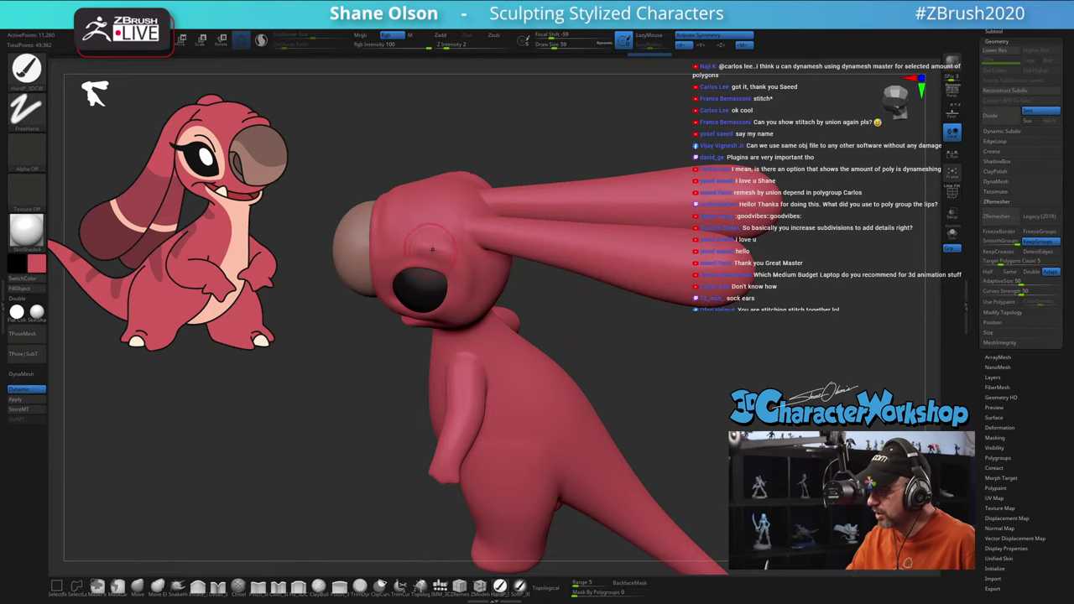
mouse_move(520, 277)
left_mouse_down()
mouse_move(547, 299)
mouse_move(533, 256)
left_mouse_up()
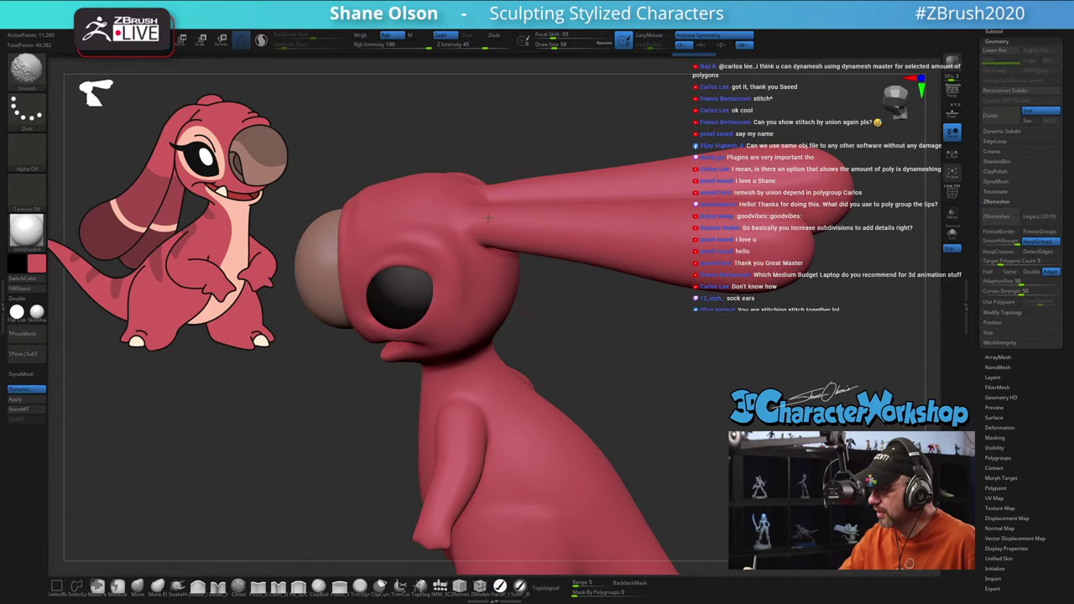
key("shift")
left_click_drag(579, 315, 491, 322)
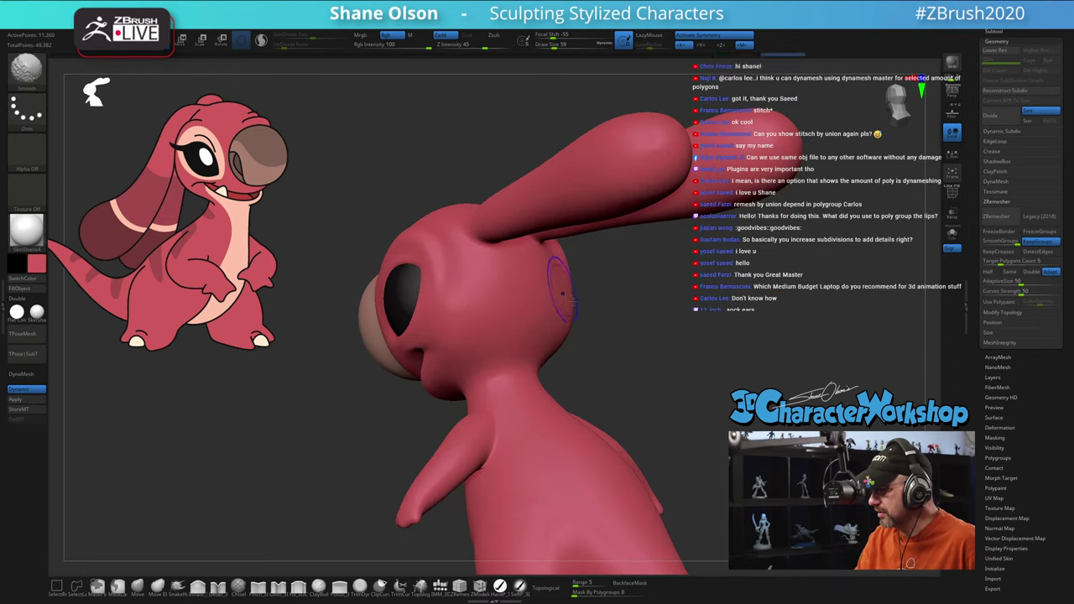
Step: Smooth the shoulder where the arm blends into the neck and chest
mouse_move(579, 306)
left_mouse_down()
mouse_move(685, 353)
mouse_move(659, 361)
mouse_move(651, 395)
left_mouse_up()
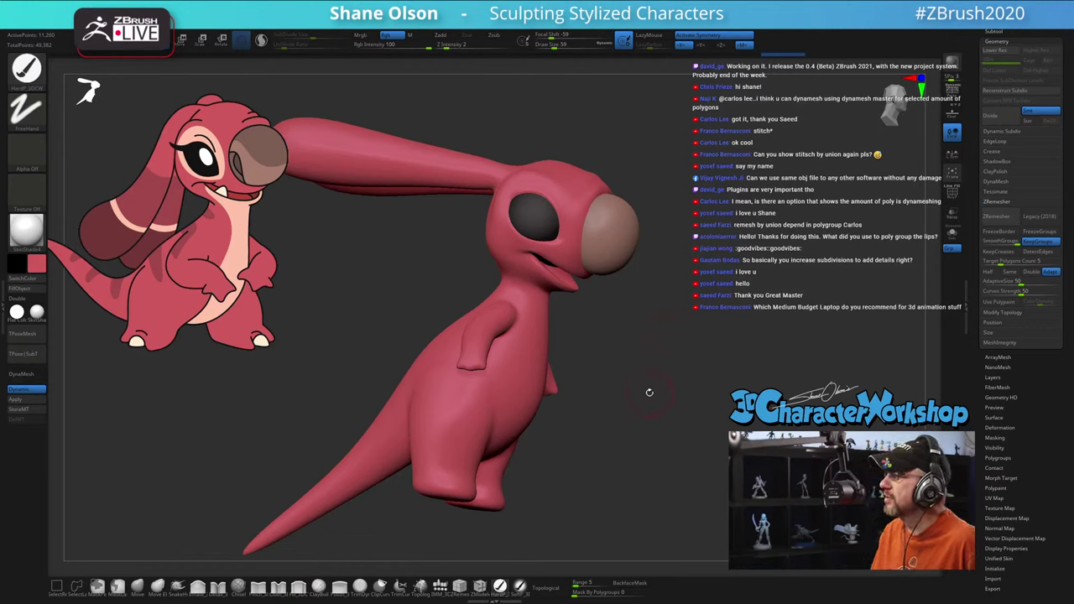
mouse_move(609, 364)
left_mouse_down("shift")
mouse_move(517, 331)
mouse_move(525, 363)
left_mouse_up("shift")
left_click_drag(480, 295, 484, 300, "shift")
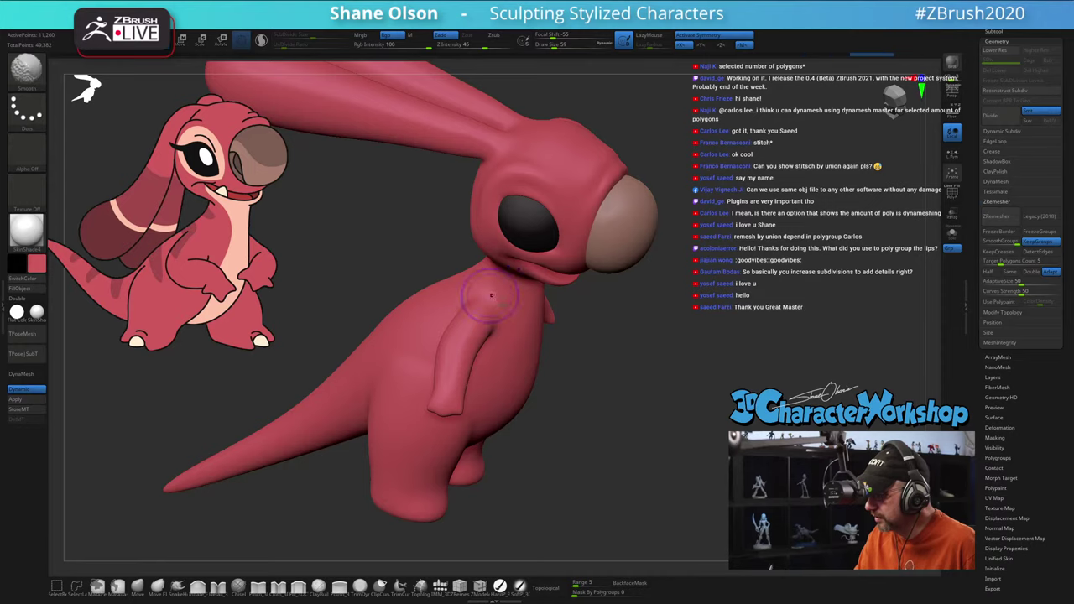
mouse_move(558, 323)
right_mouse_down()
mouse_move(525, 339)
mouse_move(509, 328)
mouse_move(698, 315)
mouse_move(679, 312)
right_mouse_up()
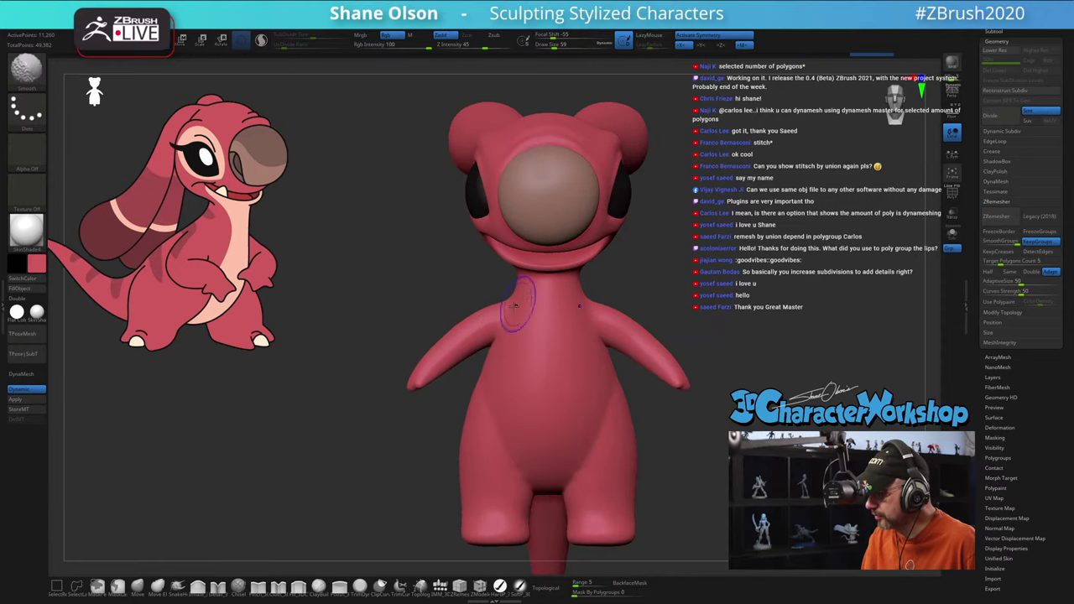
left_click_drag(515, 306, 505, 331, "shift")
Step: Reshape the shoulder and the base of the neck with the Move brush at draw size 90
left_click(138, 586)
key("s")
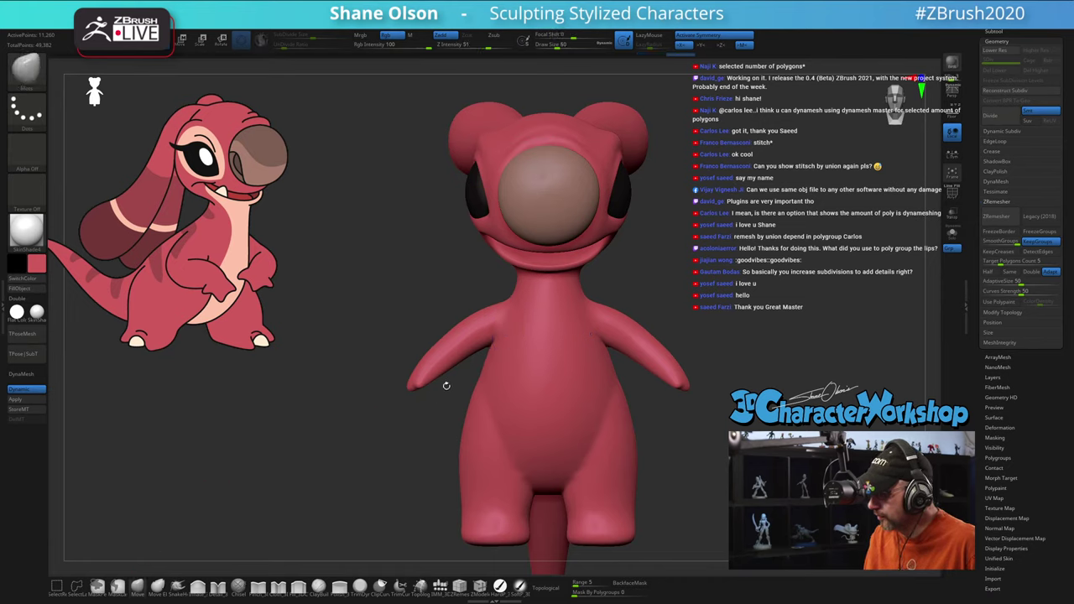
left_click_drag(506, 307, 504, 301)
right_click_drag(515, 321, 592, 332)
left_click_drag(504, 318, 500, 326)
mouse_move(503, 328)
right_mouse_down()
mouse_move(533, 333)
mouse_move(462, 314)
mouse_move(538, 380)
mouse_move(479, 335)
right_mouse_up()
left_click_drag(479, 311, 473, 316)
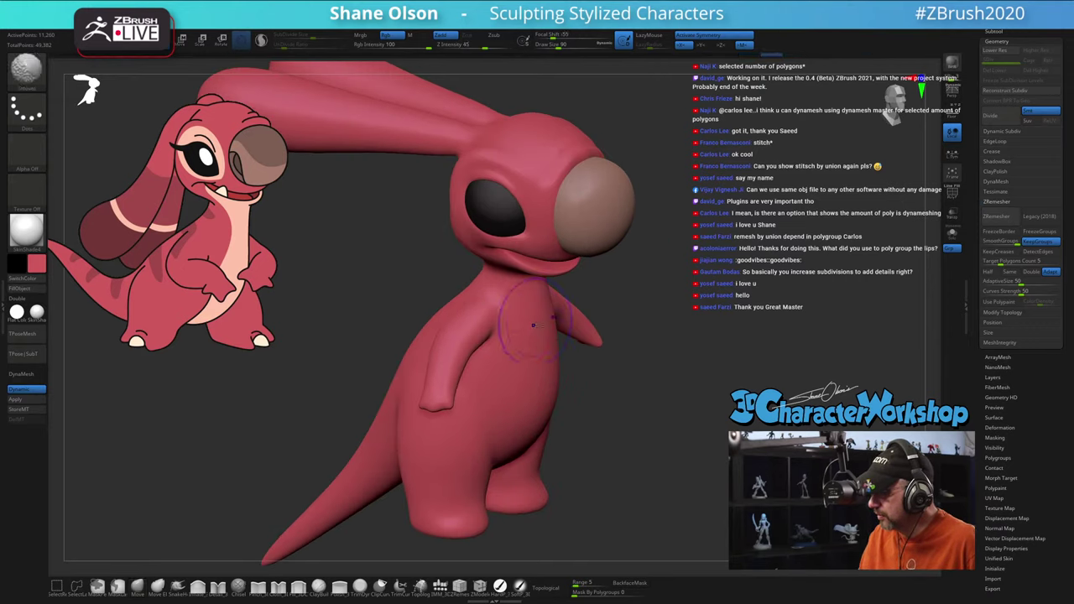
Step: Smooth the upper chest between the shoulders below the neck
right_click_drag(521, 324, 481, 329, "shift")
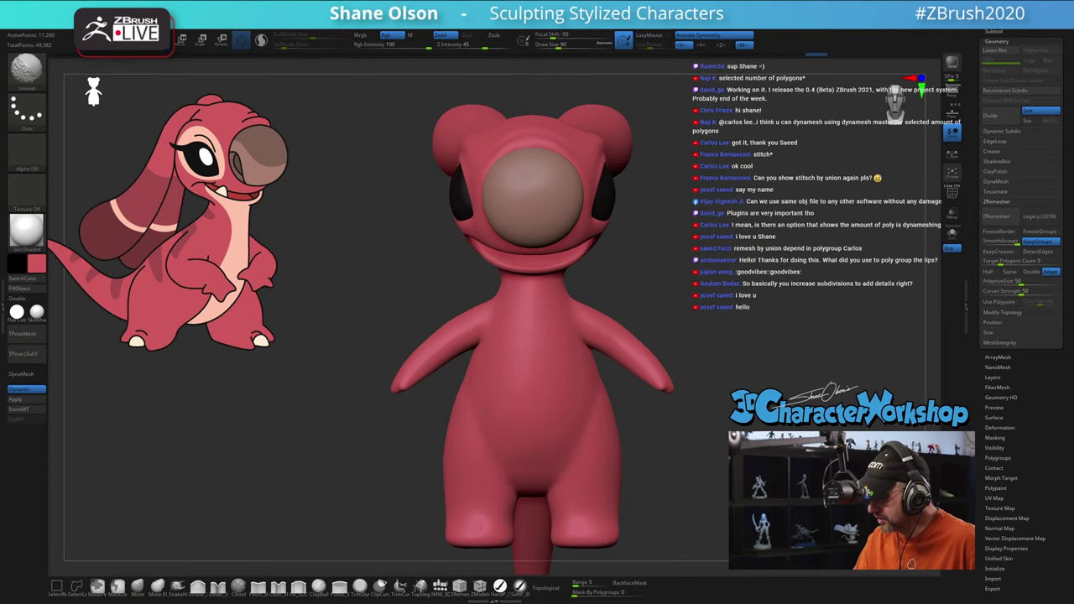
mouse_move(568, 451)
right_mouse_down()
mouse_move(578, 317)
mouse_move(482, 326)
right_mouse_up()
key("shift")
left_click_drag(539, 324, 608, 281, "shift")
Step: Switch to a 3DCW brush, reduce its draw size to 35, and check the polyframe topology over the belly and legs
right_click_drag(739, 356, 554, 373)
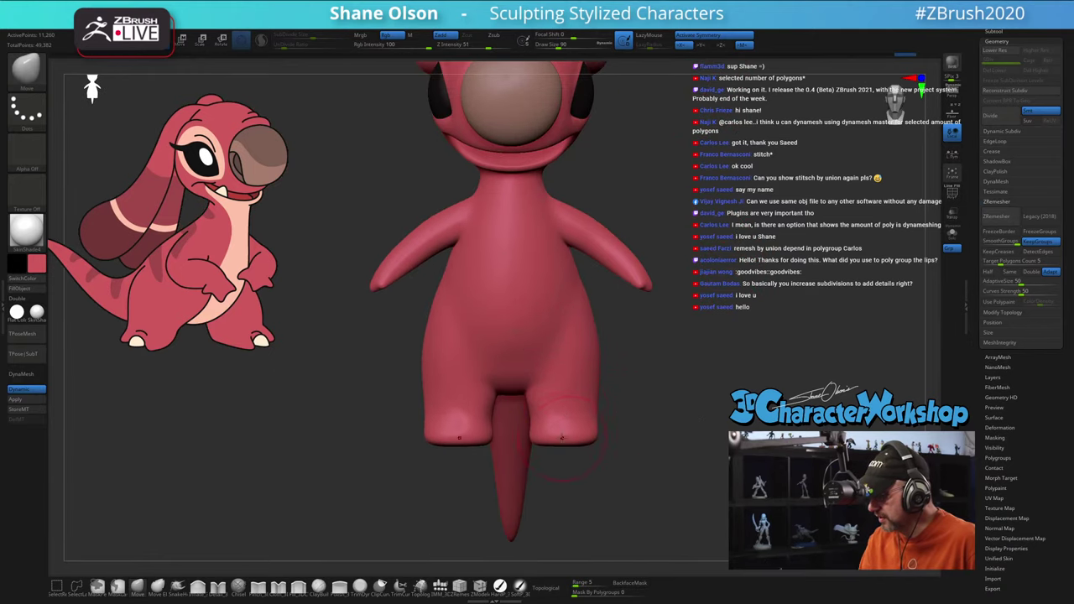
right_click_drag(665, 402, 558, 443)
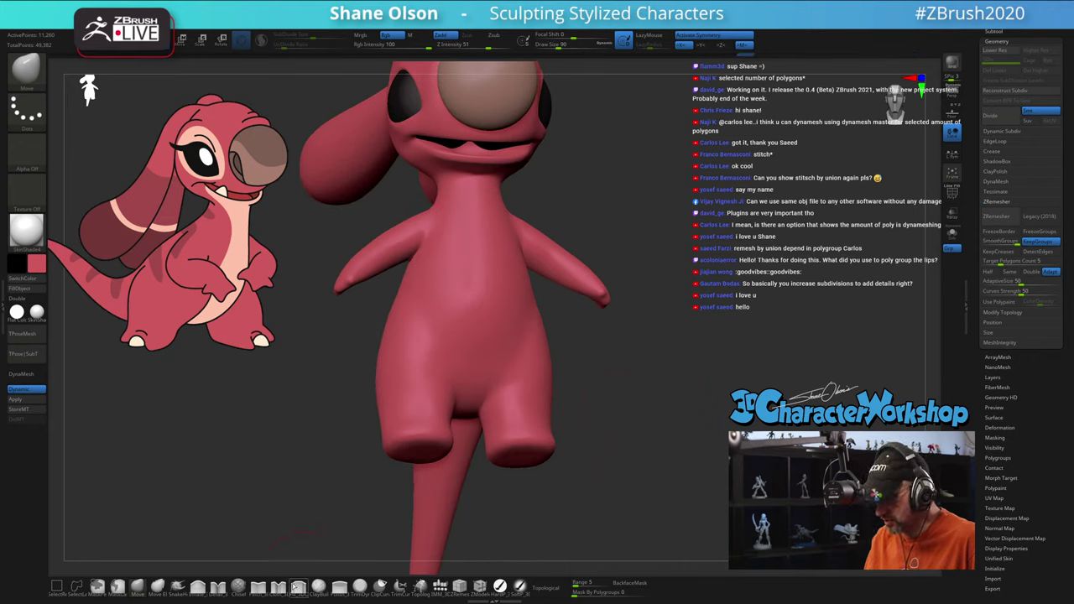
left_click(218, 587)
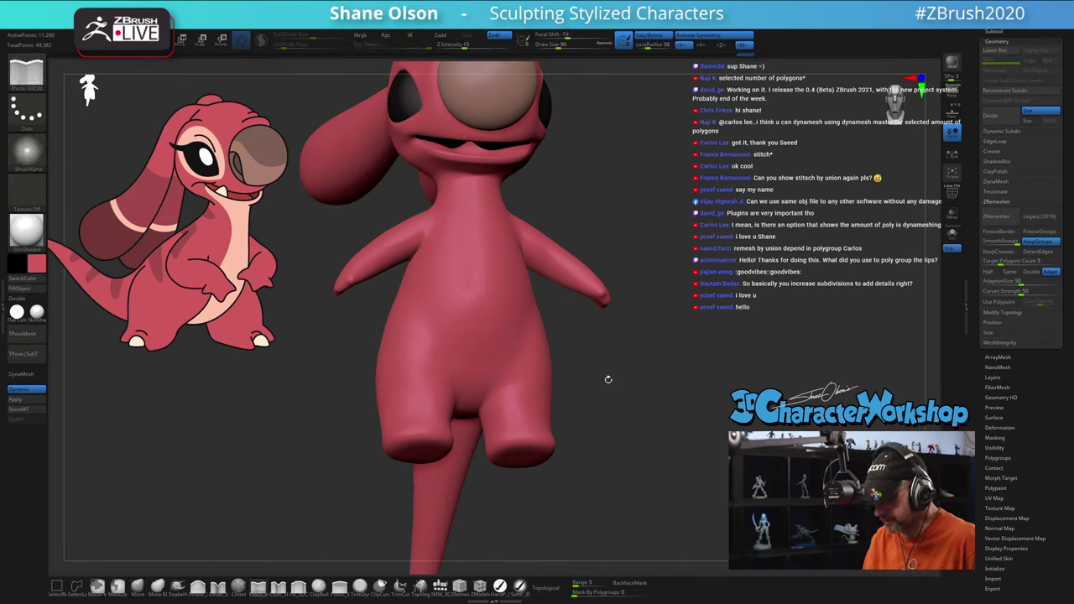
key("shift+f")
key("shift+f")
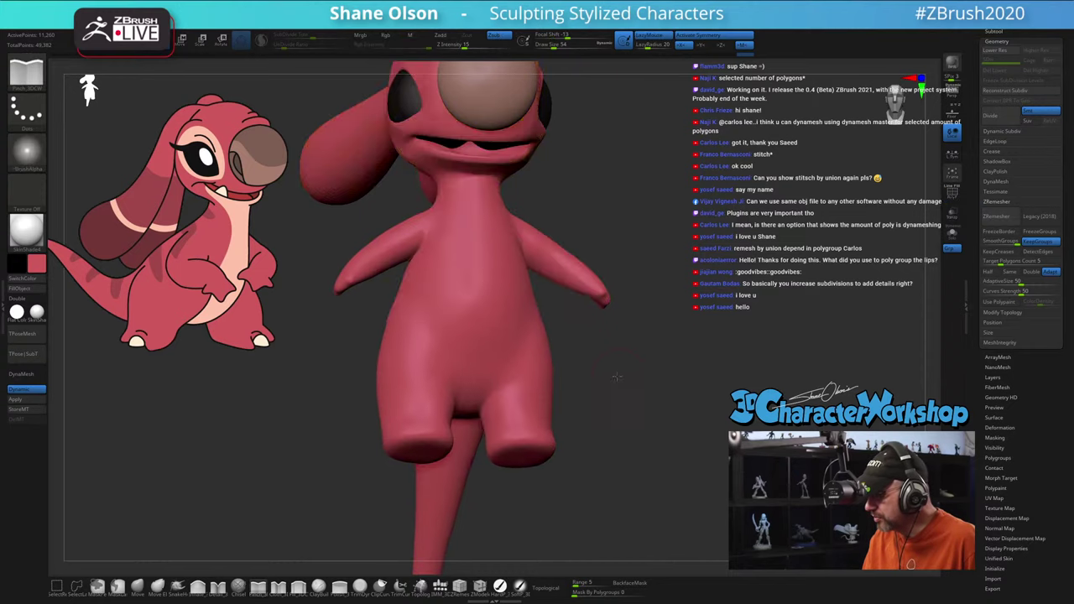
mouse_move(624, 385)
right_mouse_down()
mouse_move(616, 370)
mouse_move(604, 386)
mouse_move(630, 399)
right_mouse_up()
key("shift+f")
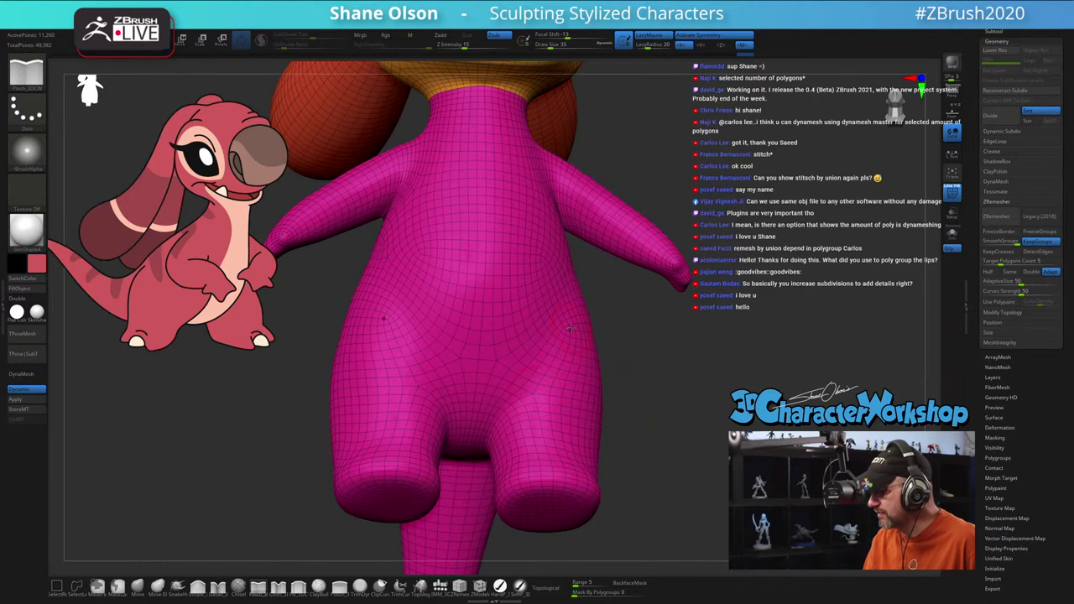
mouse_move(571, 328)
right_mouse_down()
mouse_move(604, 380)
mouse_move(521, 400)
right_mouse_up()
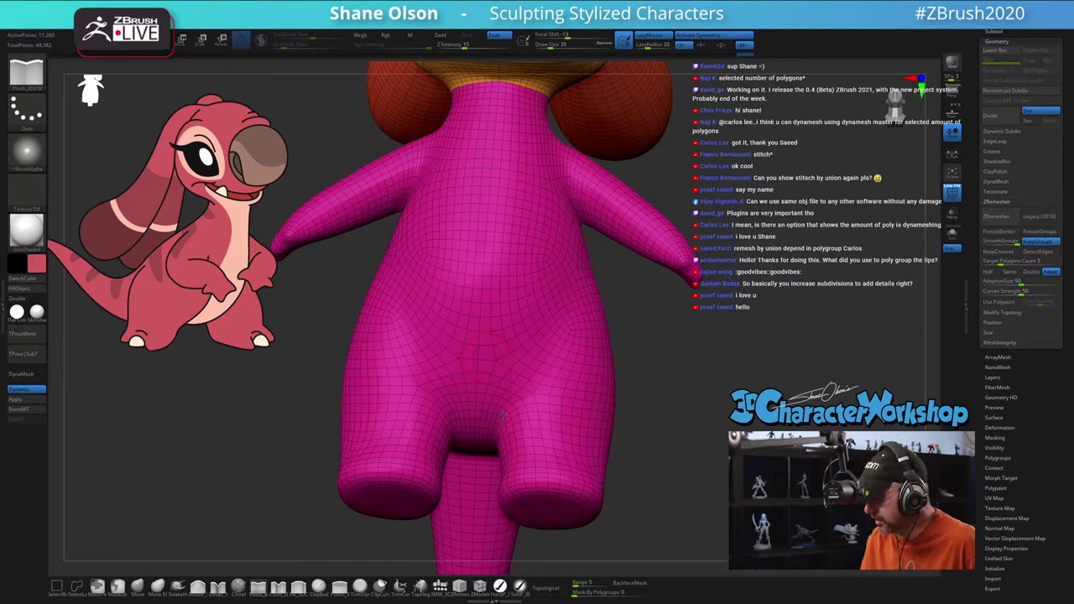
key("shift+f")
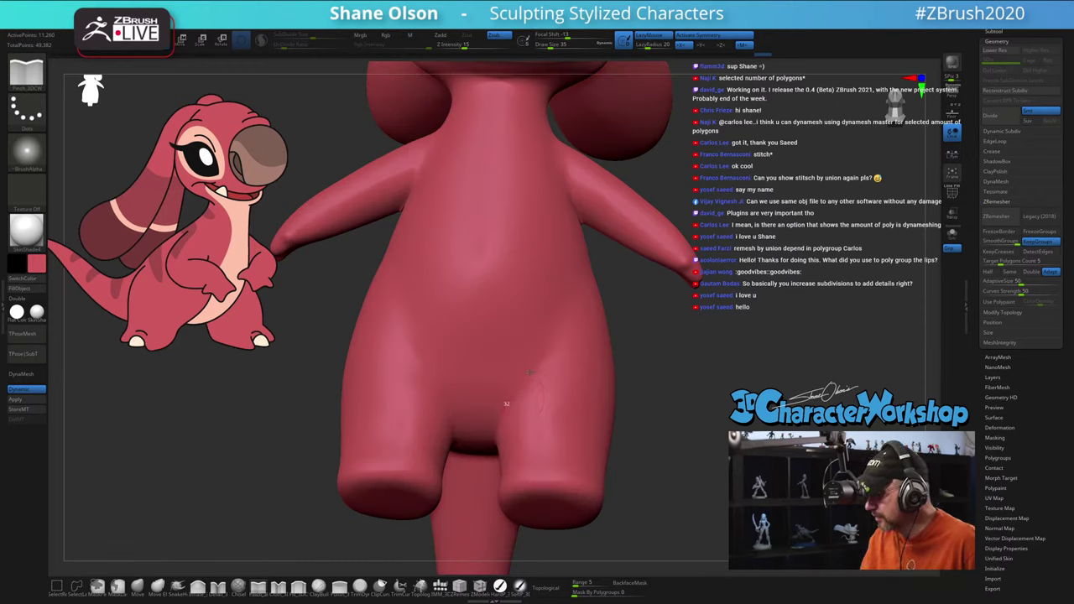
Step: Examine the full character's silhouette and proportions from the front, side and three-quarter views against the reference drawing
right_click_drag(609, 275, 638, 441)
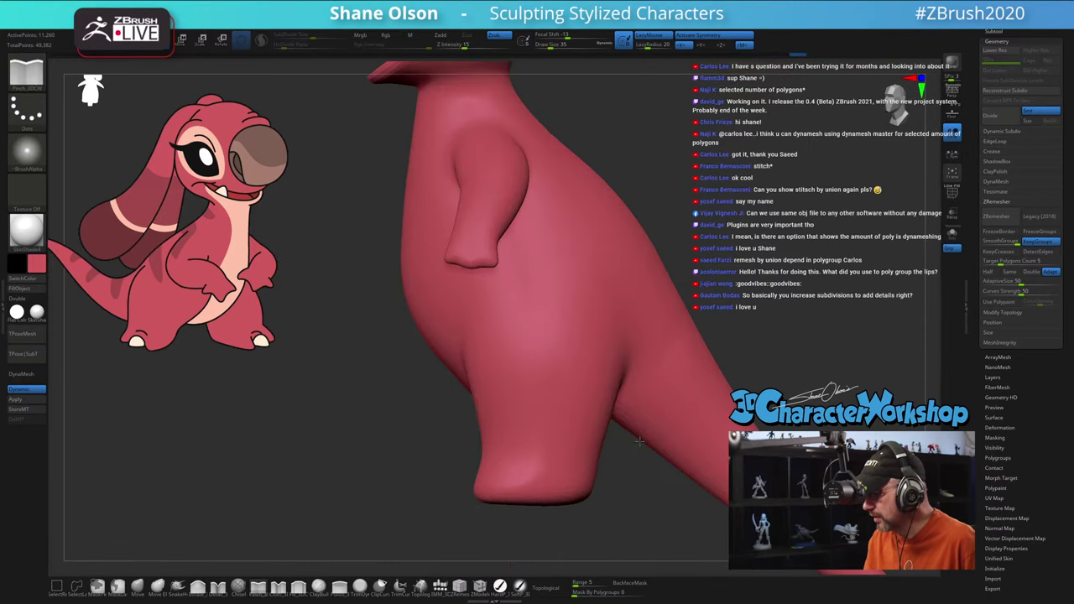
mouse_move(630, 495)
right_mouse_down()
mouse_move(597, 451)
mouse_move(672, 335)
mouse_move(702, 356)
right_mouse_up()
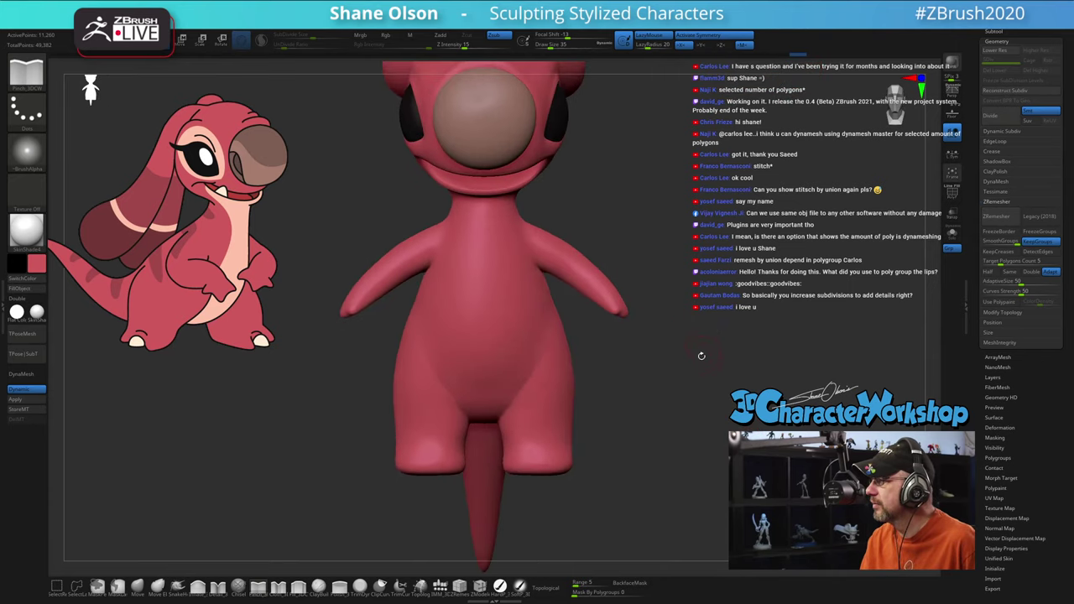
key("f")
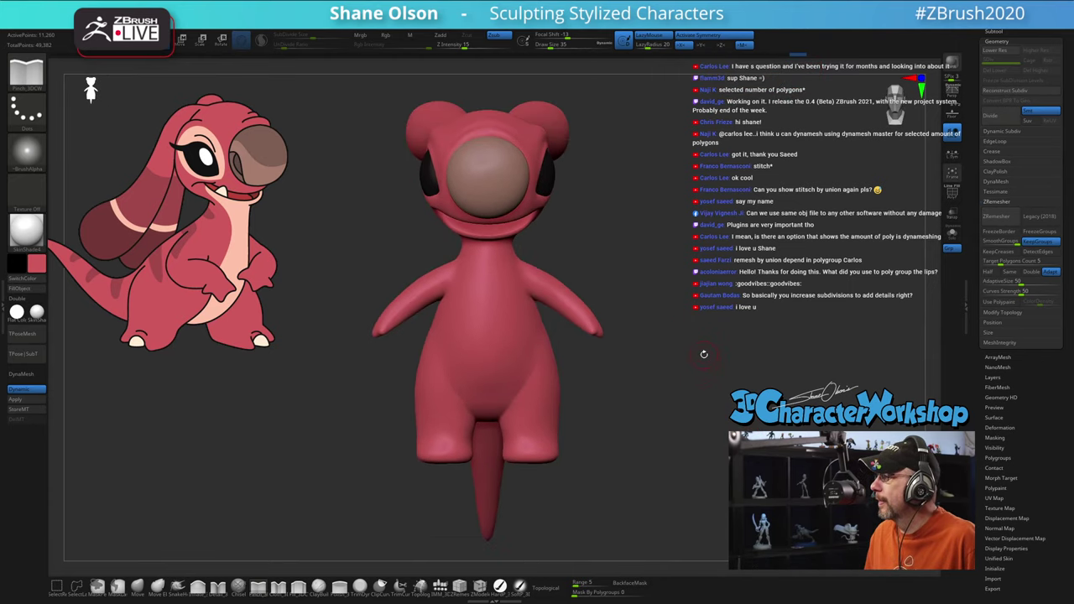
right_click_drag(696, 281, 709, 300, "ctrl")
right_click_drag(705, 186, 695, 237, "alt")
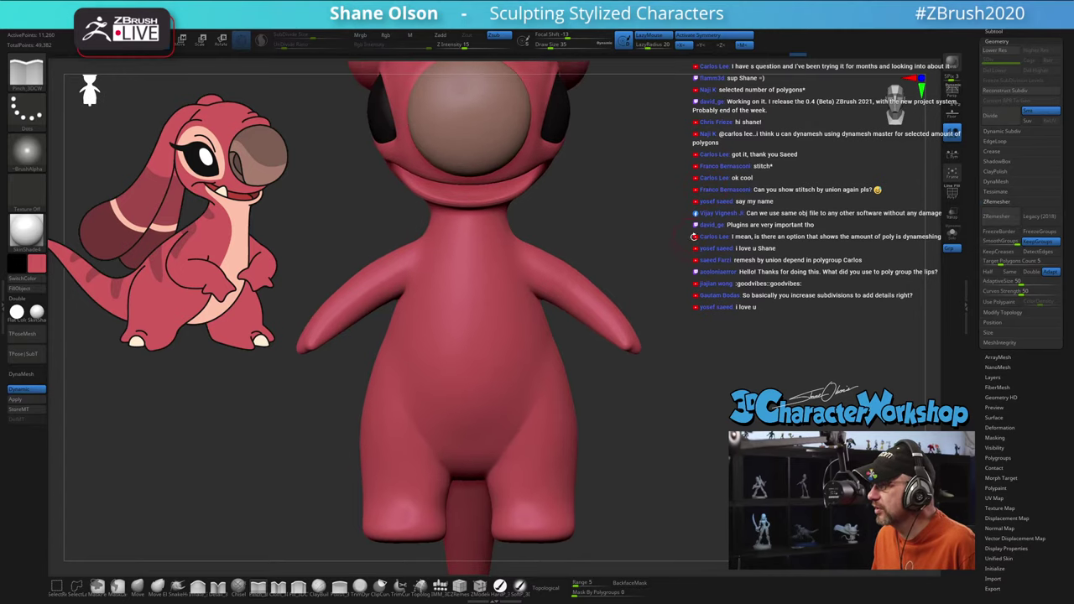
mouse_move(667, 187)
right_mouse_down()
mouse_move(688, 187)
mouse_move(671, 168)
mouse_move(643, 165)
mouse_move(655, 225)
mouse_move(701, 305)
mouse_move(594, 334)
right_mouse_up()
key("shift")
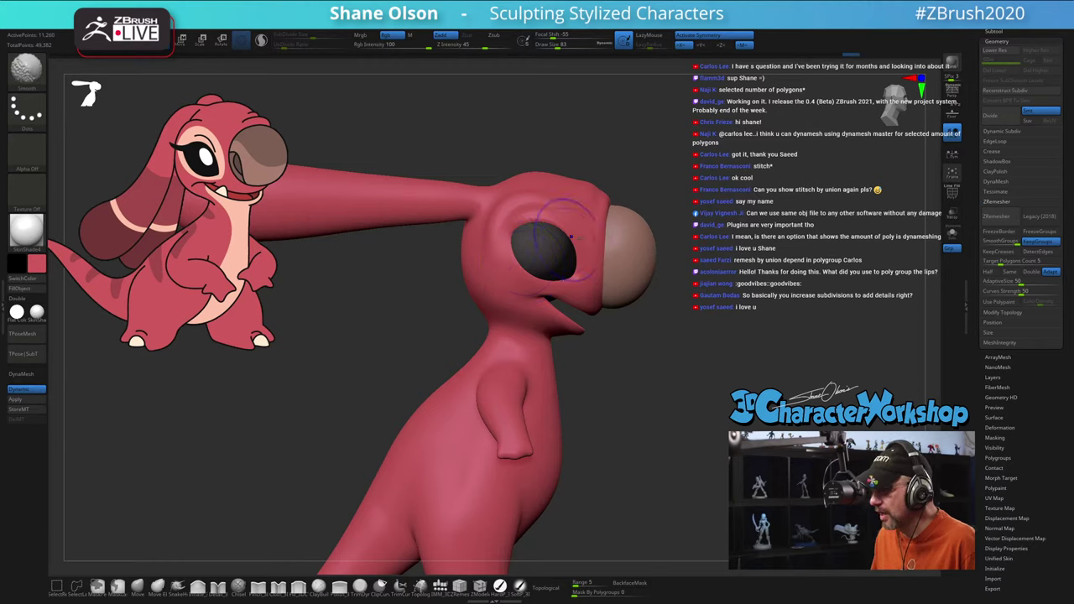
right_click_drag(724, 236, 733, 239)
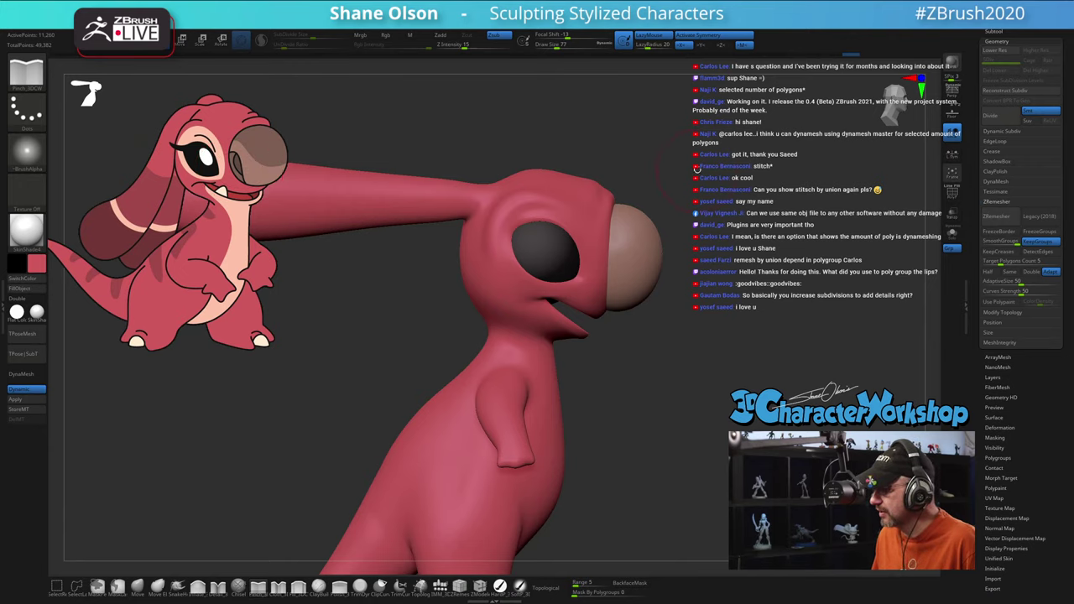
right_click_drag(696, 168, 679, 168)
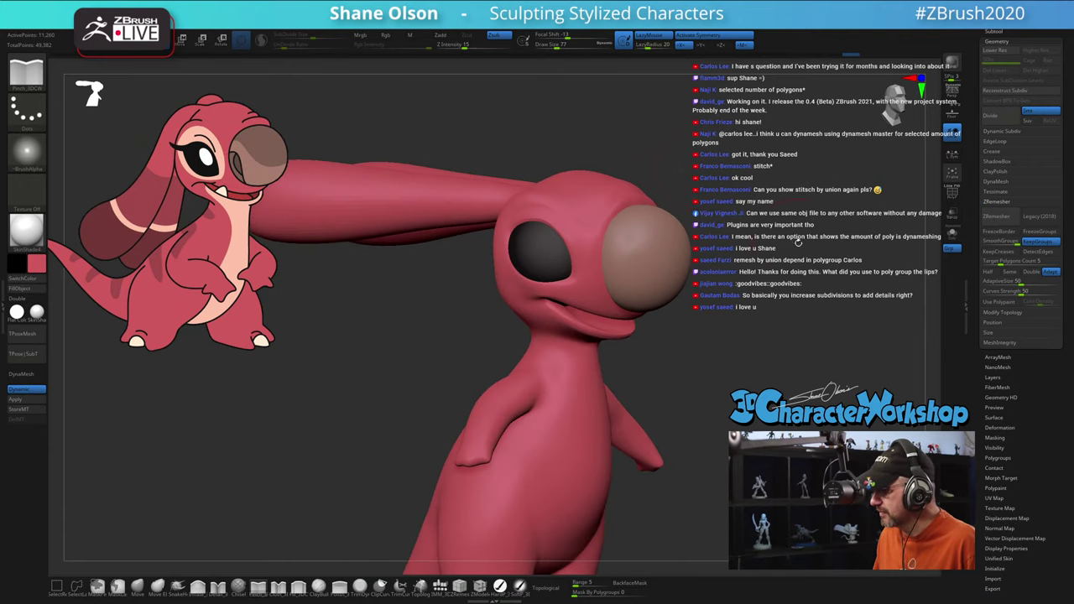
mouse_move(798, 242)
left_mouse_down()
mouse_move(772, 291)
mouse_move(765, 242)
left_mouse_up()
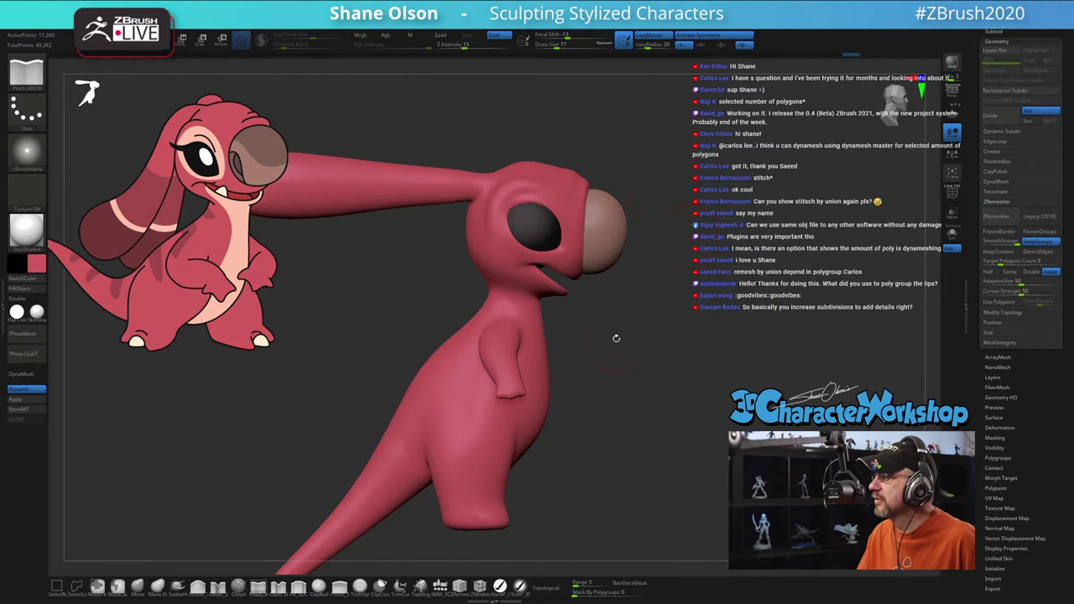
mouse_move(616, 339)
right_mouse_down()
mouse_move(614, 359)
mouse_move(659, 386)
right_mouse_up()
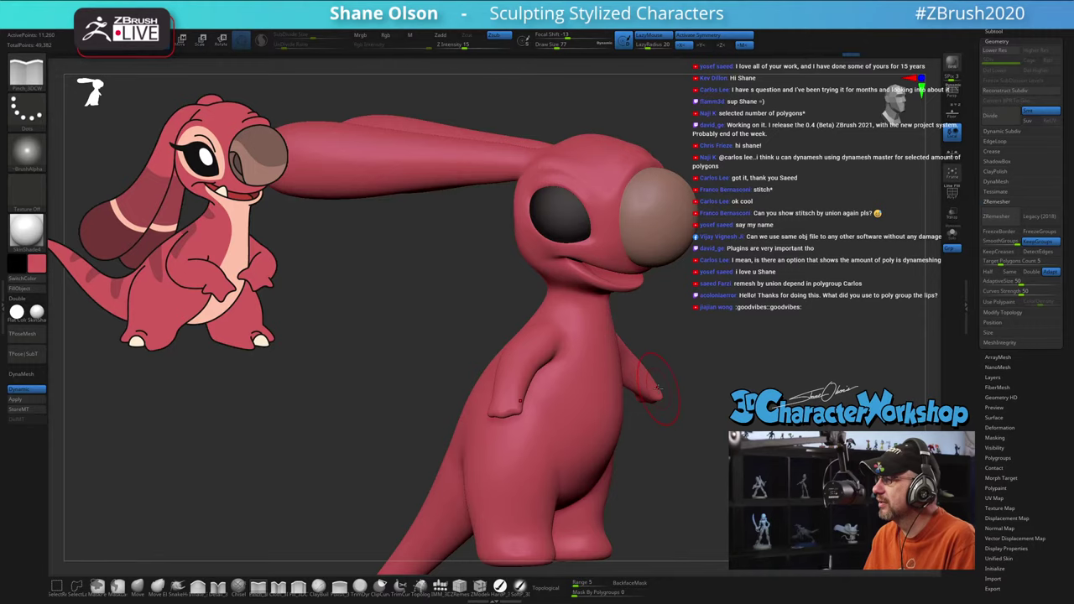
mouse_move(699, 340)
left_mouse_down()
mouse_move(698, 363)
mouse_move(696, 273)
left_mouse_up()
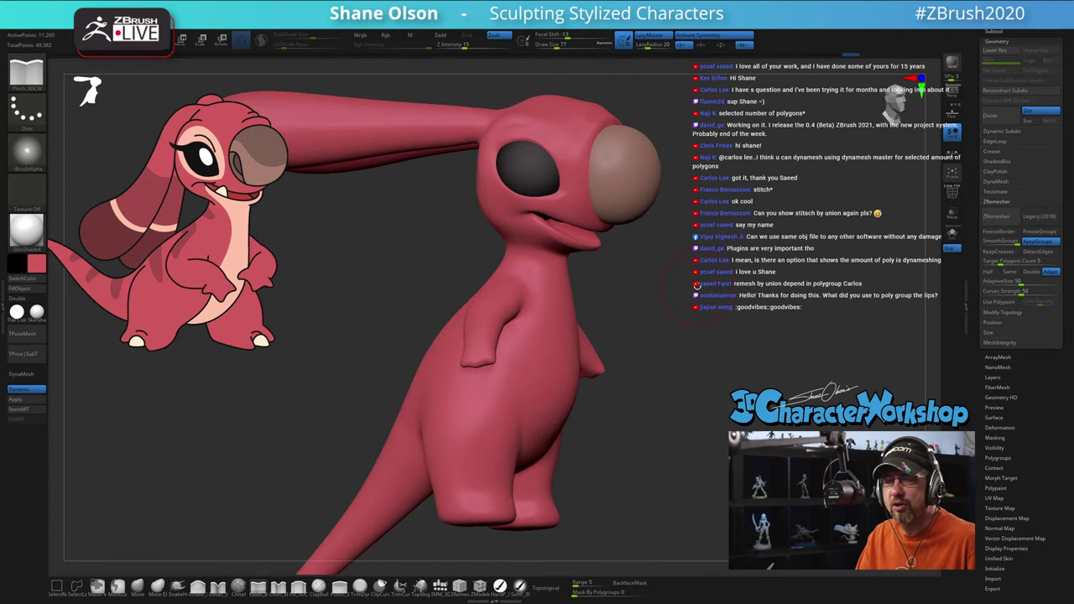
mouse_move(672, 327)
left_mouse_down()
mouse_move(683, 333)
mouse_move(672, 341)
left_mouse_up()
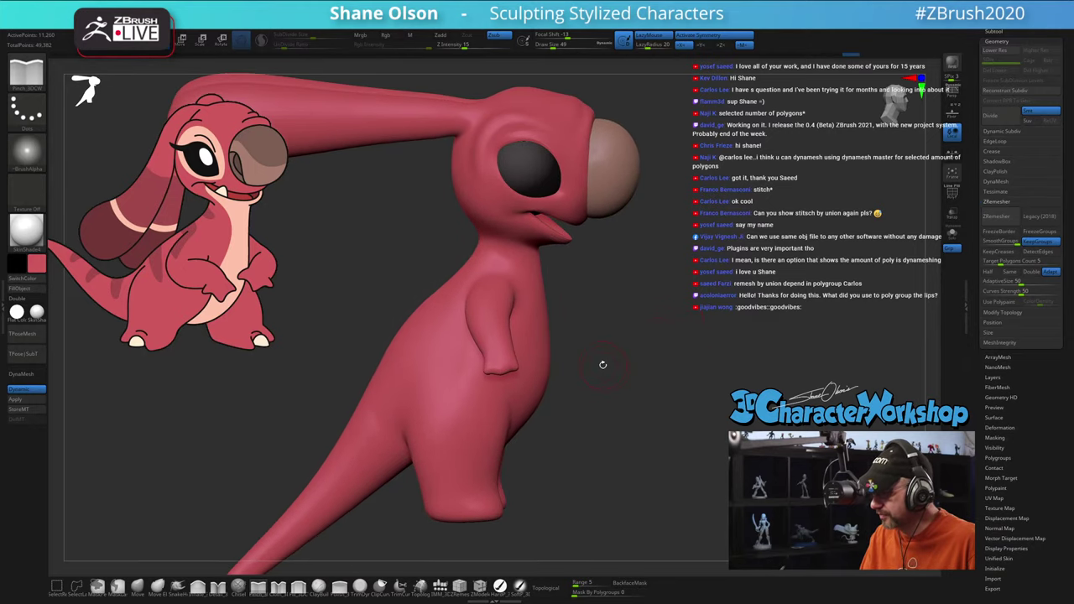
Step: Pull pointed fingers out of the end of the hand with the Move brush at draw sizes 25 and 33
left_click(154, 587)
mouse_move(587, 377)
left_mouse_down("alt")
mouse_move(583, 445)
mouse_move(592, 377)
left_mouse_up("alt")
key("s")
mouse_move(513, 399)
left_mouse_down()
mouse_move(490, 412)
mouse_move(508, 404)
left_mouse_up()
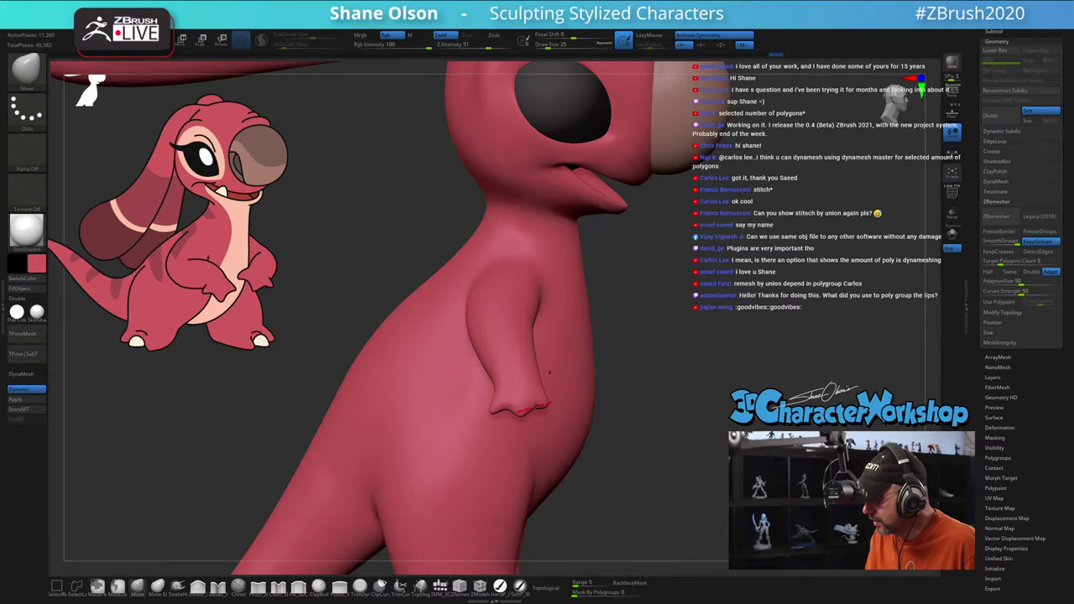
mouse_move(610, 431)
left_mouse_down()
mouse_move(513, 467)
mouse_move(544, 465)
left_mouse_up()
key("s")
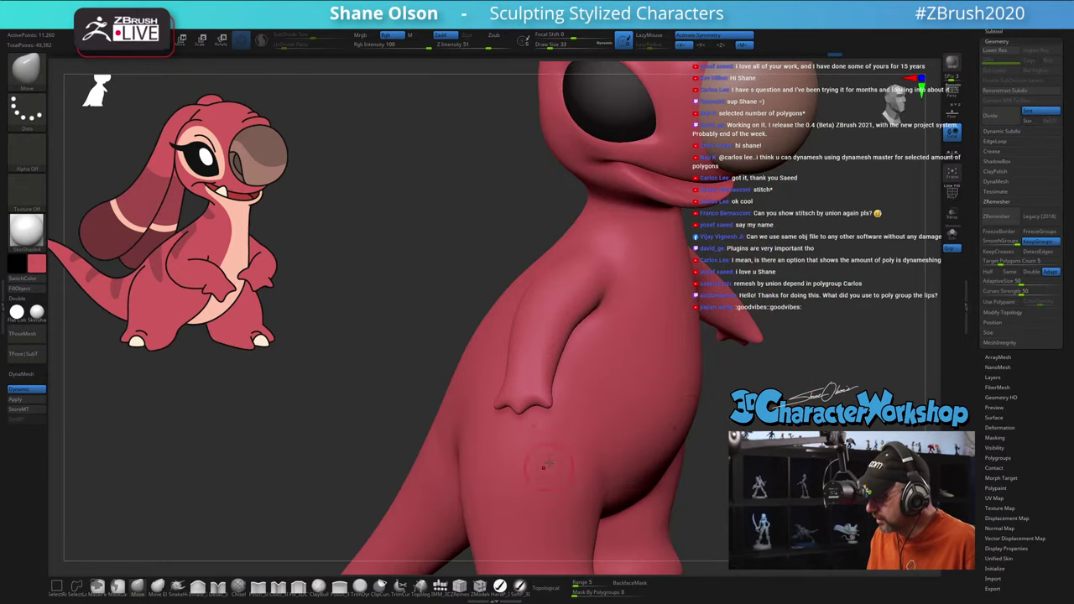
left_click_drag(613, 405, 494, 405)
mouse_move(656, 440)
left_mouse_down()
mouse_move(583, 444)
mouse_move(655, 440)
mouse_move(663, 431)
mouse_move(635, 389)
mouse_move(643, 350)
mouse_move(664, 346)
left_mouse_up()
Step: Adjust the shoulder and upper arm shape with the Move brush, starting at draw size 87
key("s")
right_click_drag(508, 265, 512, 285, "alt")
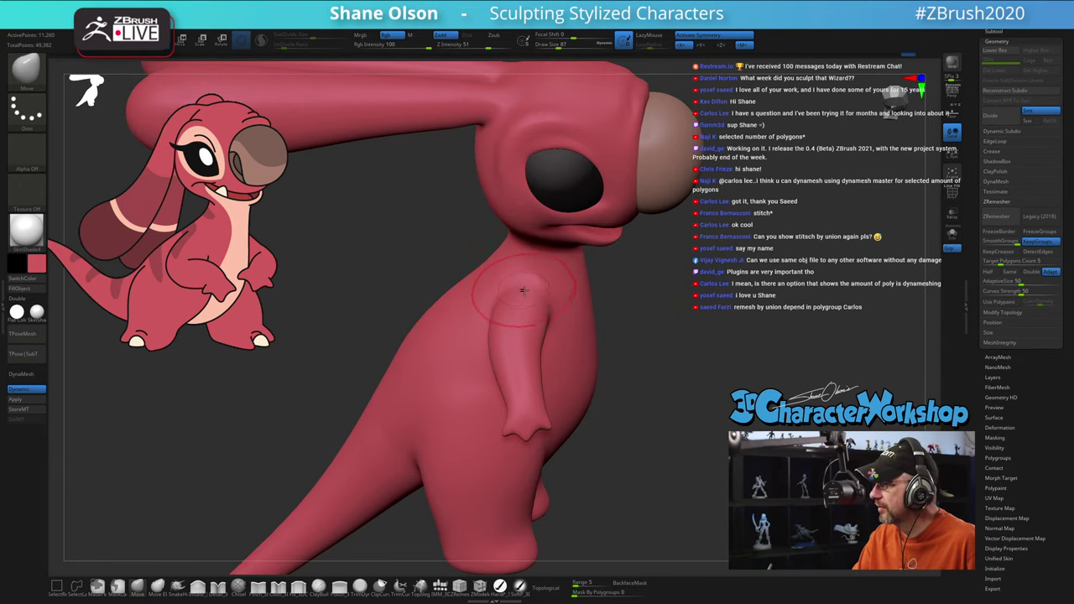
key("s")
key("s")
left_click_drag(484, 313, 487, 313)
mouse_move(493, 312)
left_mouse_down()
mouse_move(485, 337)
mouse_move(541, 344)
mouse_move(534, 379)
left_mouse_up()
Step: Smooth the front of the shoulder between the neck and arm and check the shape from the front
right_click_drag(600, 386, 496, 381)
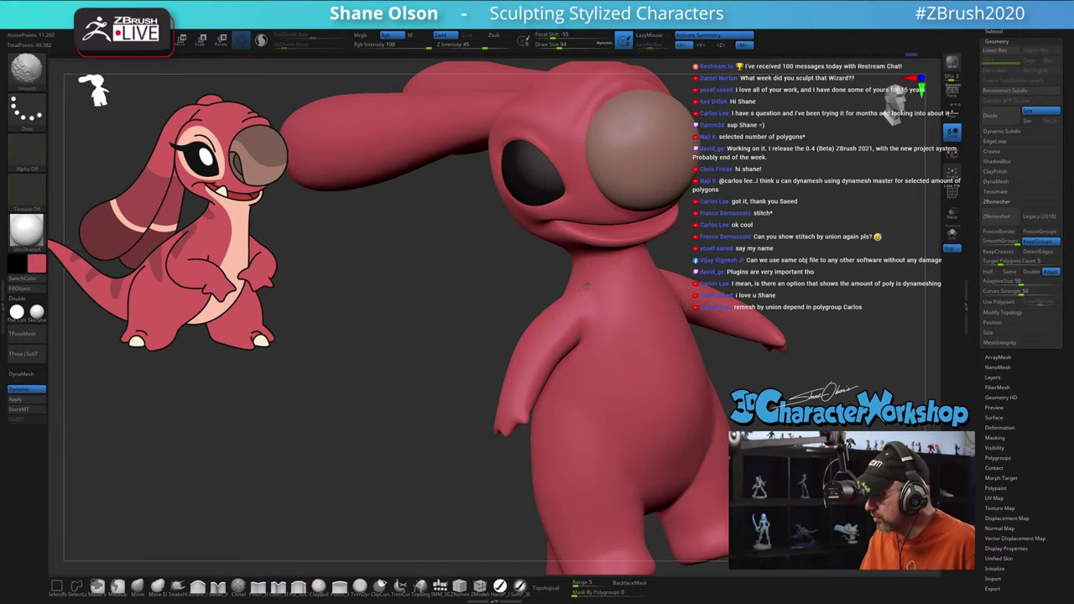
left_click_drag(586, 286, 577, 297, "shift")
mouse_move(624, 335)
right_mouse_down()
mouse_move(714, 336)
mouse_move(617, 332)
right_mouse_up()
right_click_drag(688, 290, 665, 263)
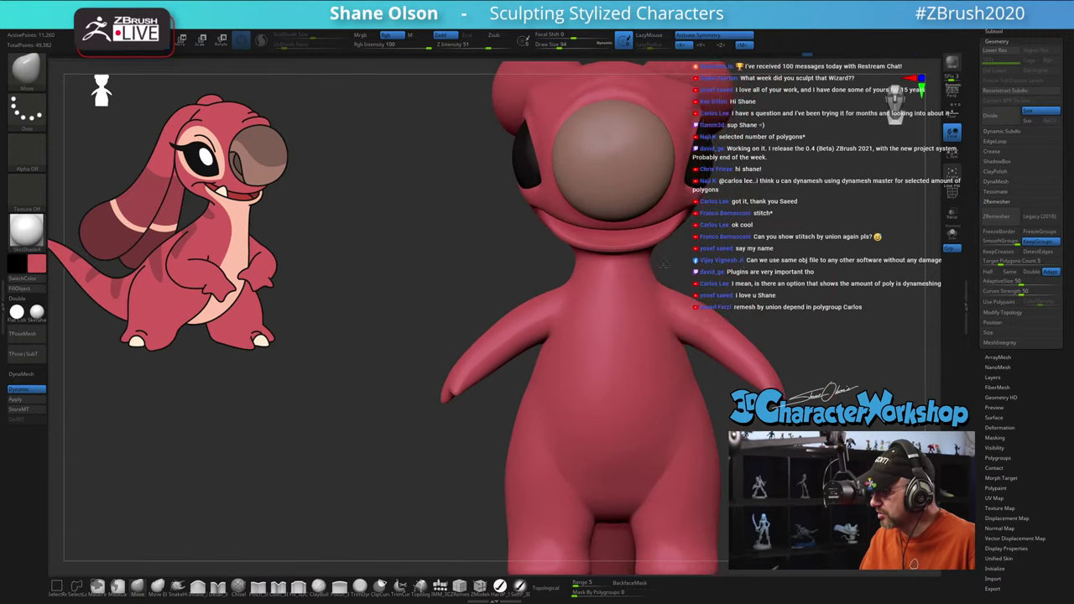
Step: Examine the arms, shoulders and body from the side and front against the reference drawing
left_click_drag(663, 263, 705, 314)
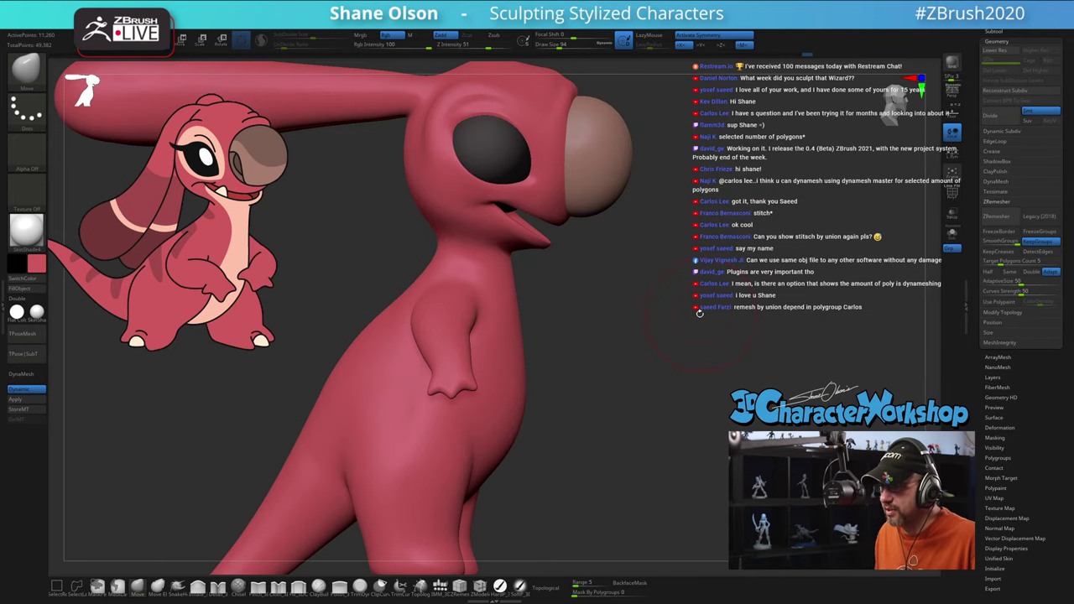
mouse_move(699, 313)
left_mouse_down()
mouse_move(671, 220)
mouse_move(665, 285)
left_mouse_up()
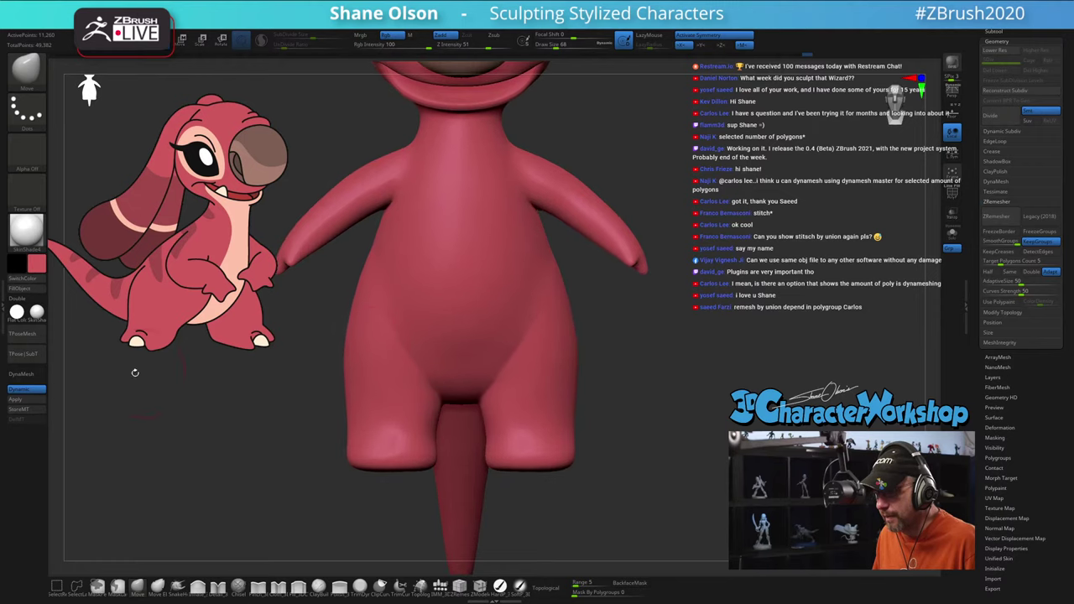
left_click_drag(273, 375, 278, 382, "alt")
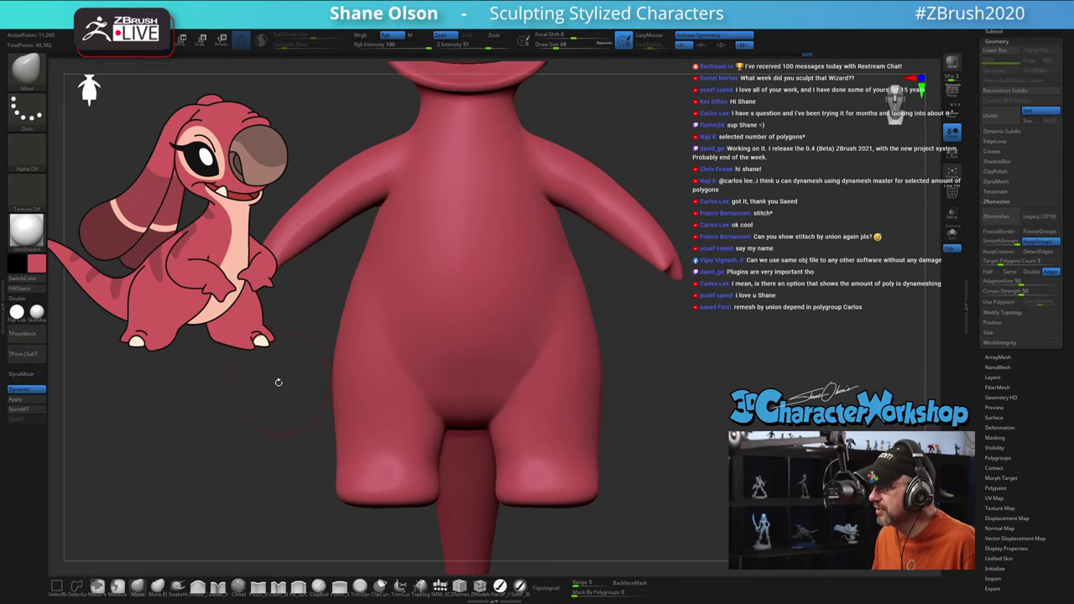
key("s")
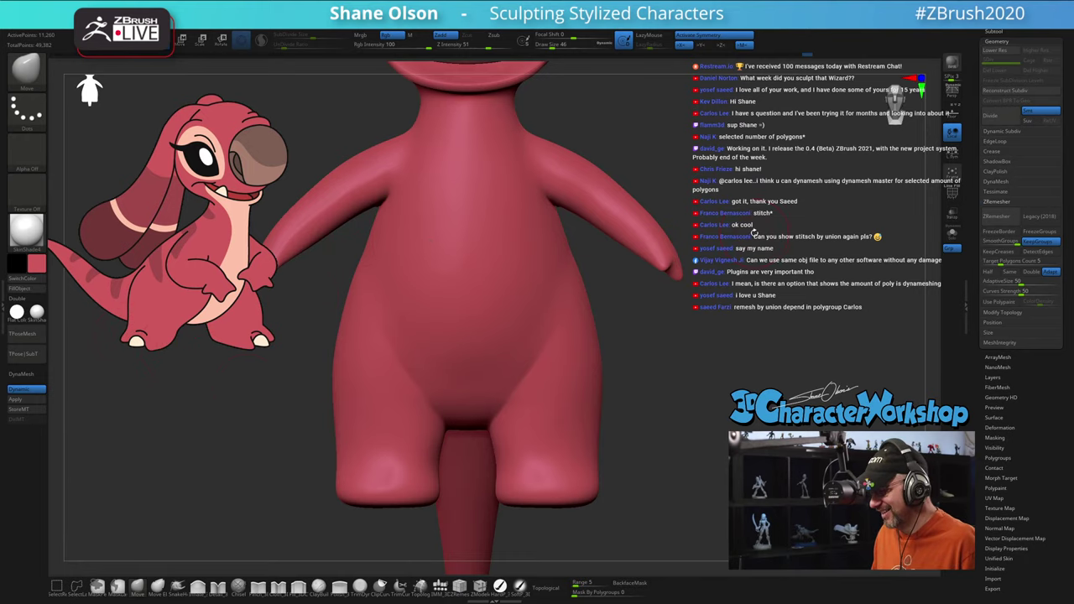
left_click_drag(753, 233, 611, 263)
Step: Insert a QuadSphere-2 inside the mouth for the tongue and split the unmasked points into a separate subtool
left_click_drag(378, 131, 395, 293, "alt")
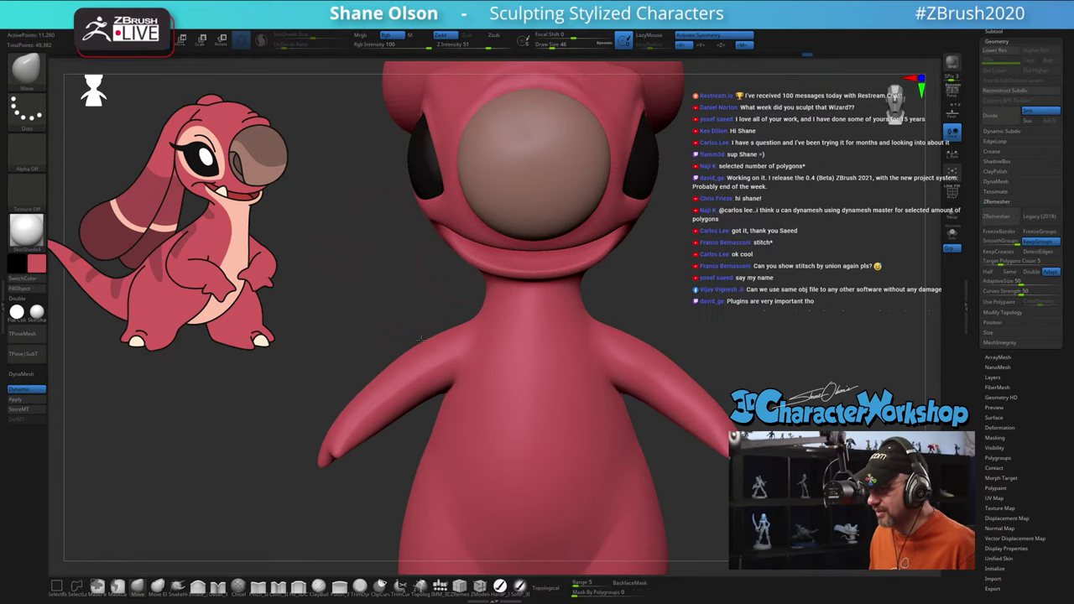
left_click(442, 585)
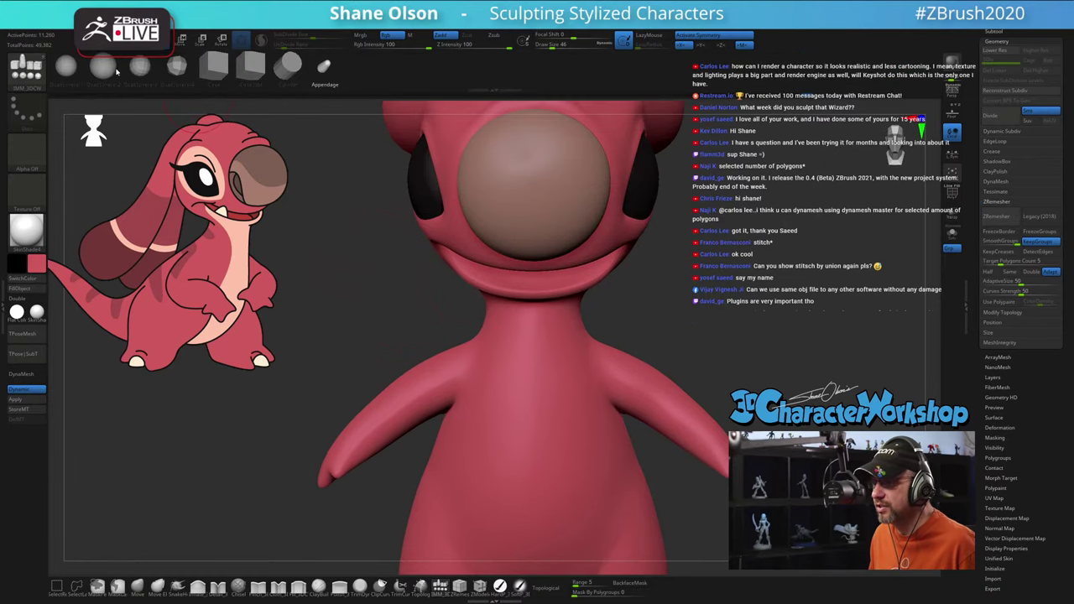
left_click_drag(781, 205, 725, 191)
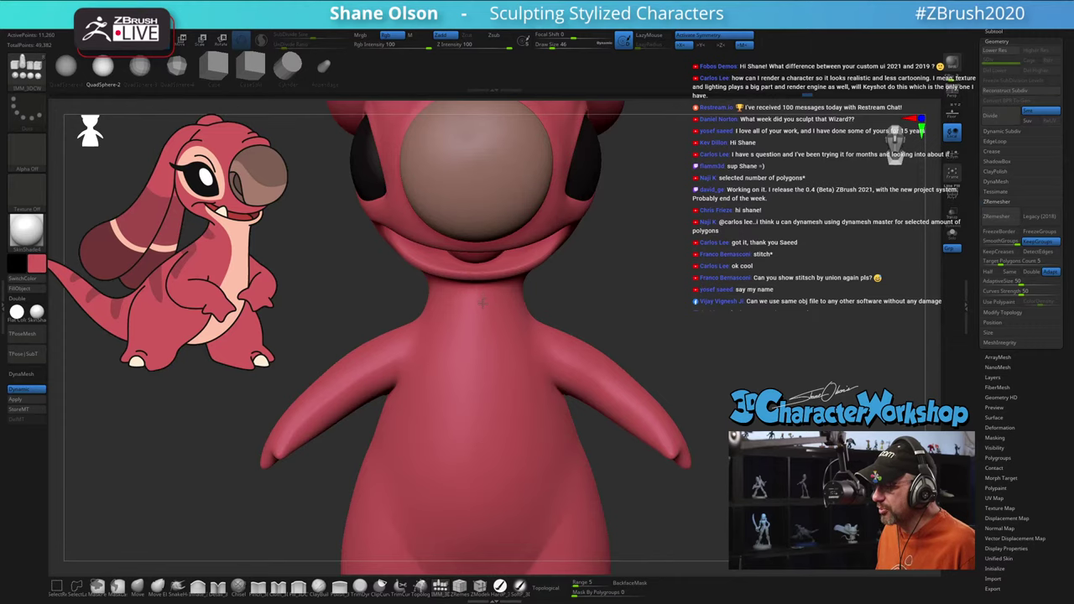
mouse_move(481, 302)
left_mouse_down()
mouse_move(552, 313)
mouse_move(670, 284)
left_mouse_up()
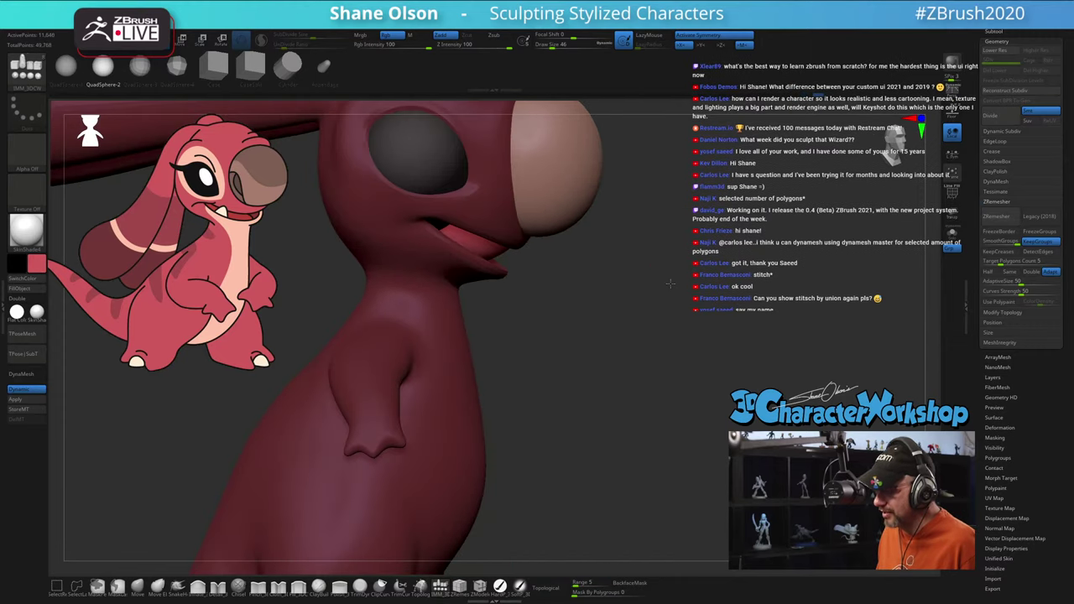
key("space")
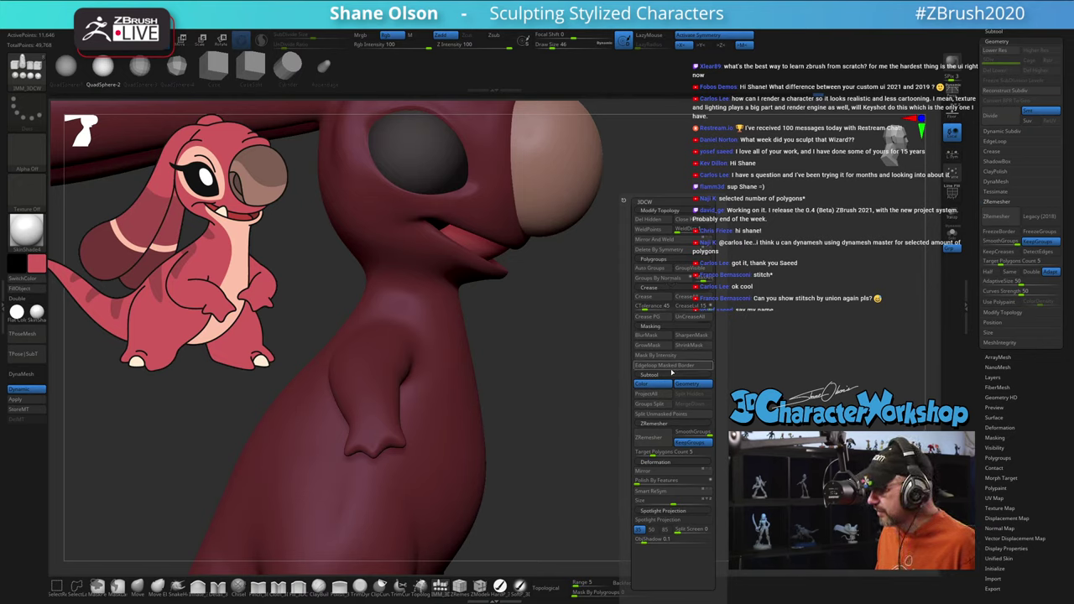
left_click(660, 413)
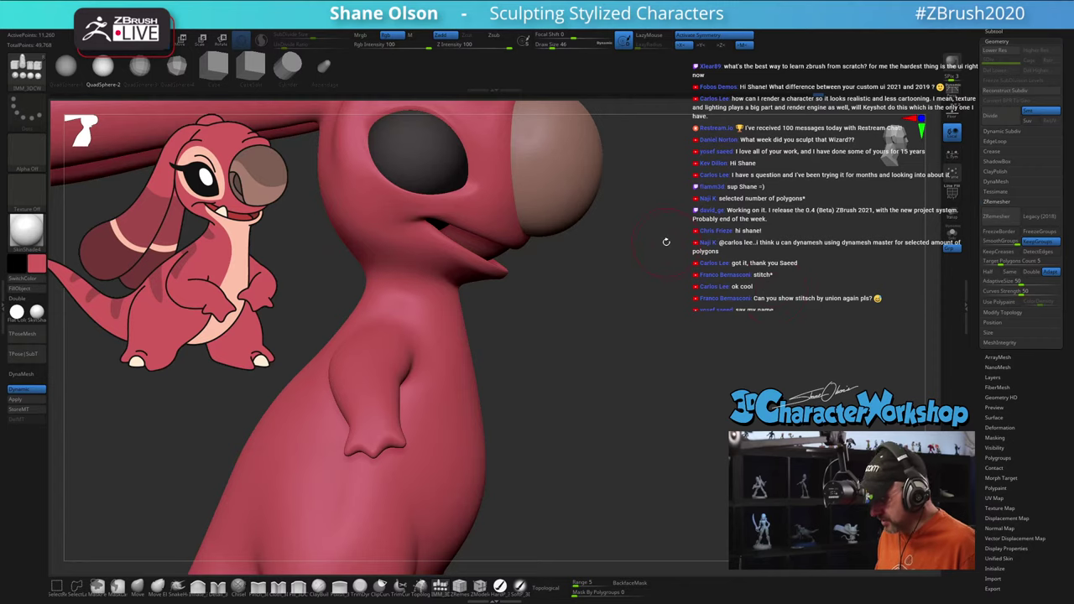
Step: Flatten the inserted sphere into a tongue, tilt it to follow the lower jaw and move it into the mouth
mouse_move(615, 259)
left_mouse_down()
mouse_move(667, 279)
mouse_move(661, 313)
left_mouse_up()
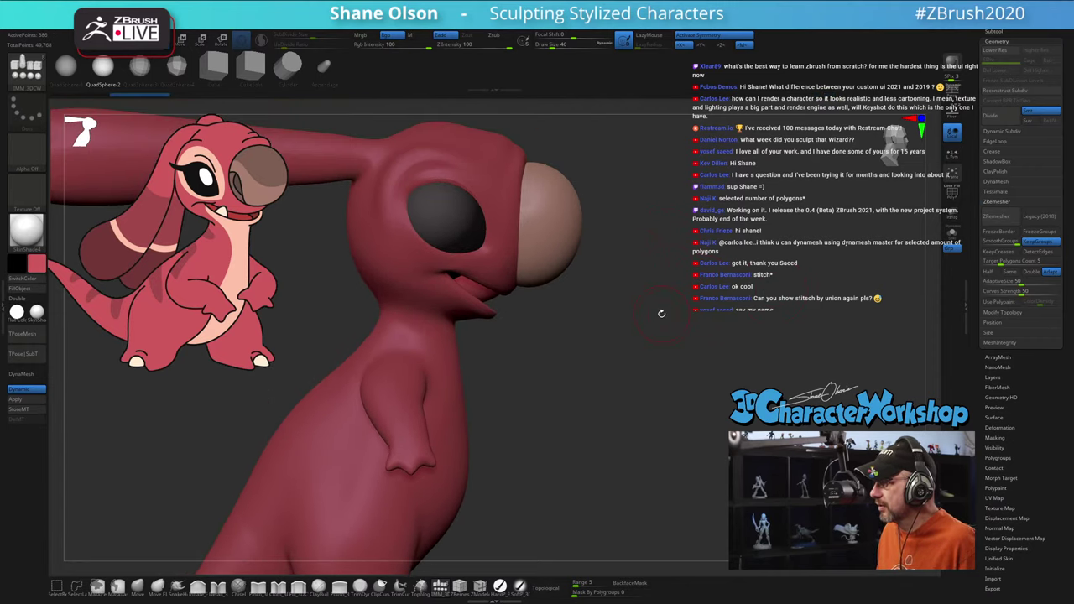
key("w")
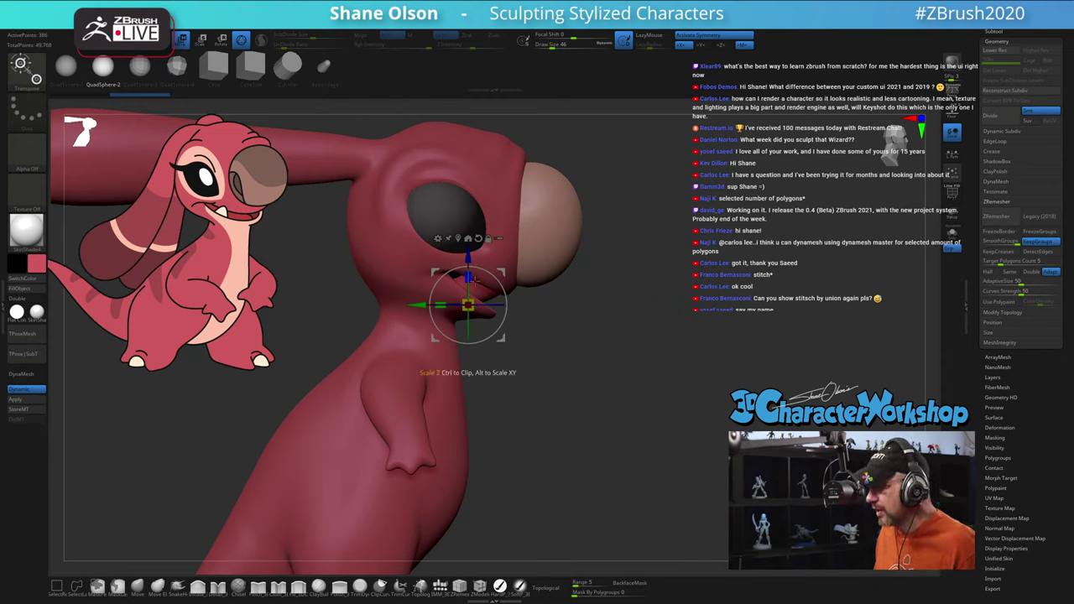
left_click_drag(468, 277, 480, 253)
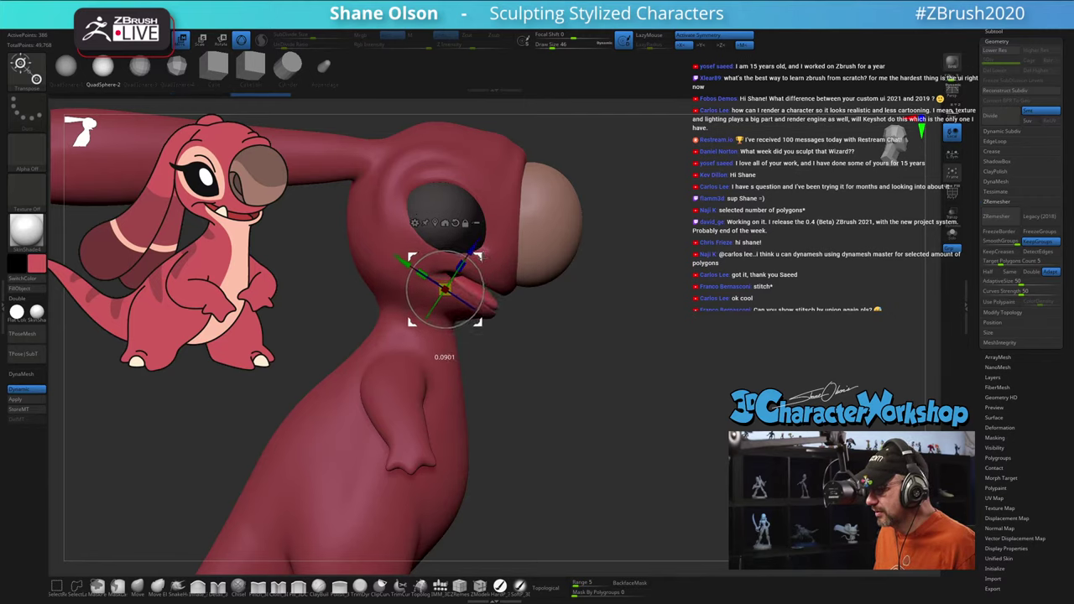
left_click_drag(624, 321, 706, 279)
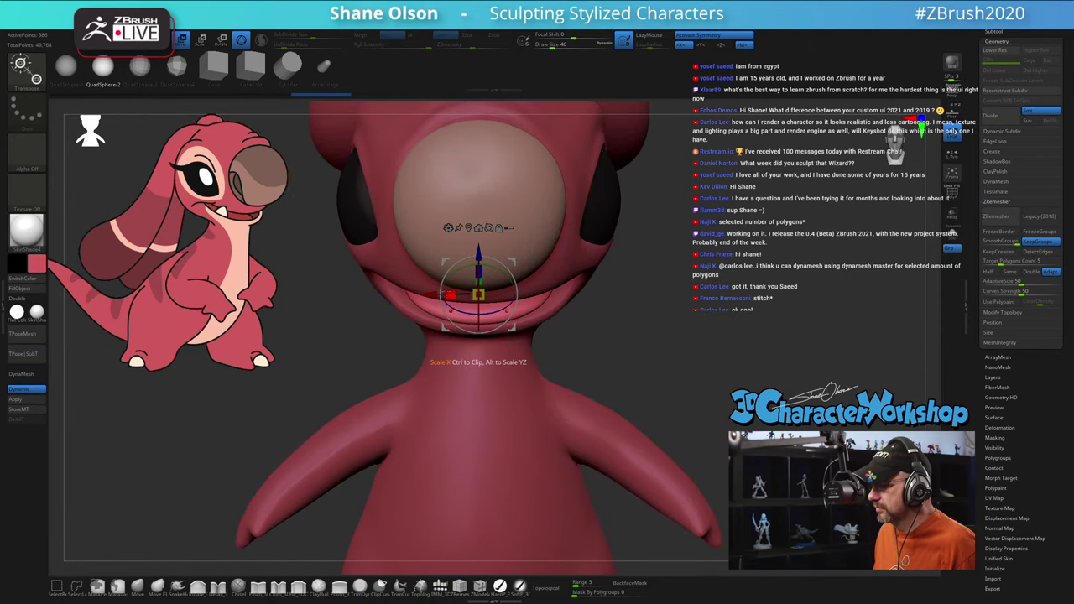
Step: Adjust the tongue's width from the front and shift it slightly back along the lower jaw
left_click_drag(442, 295, 451, 294)
left_click_drag(449, 294, 455, 293)
left_click_drag(613, 338, 743, 329)
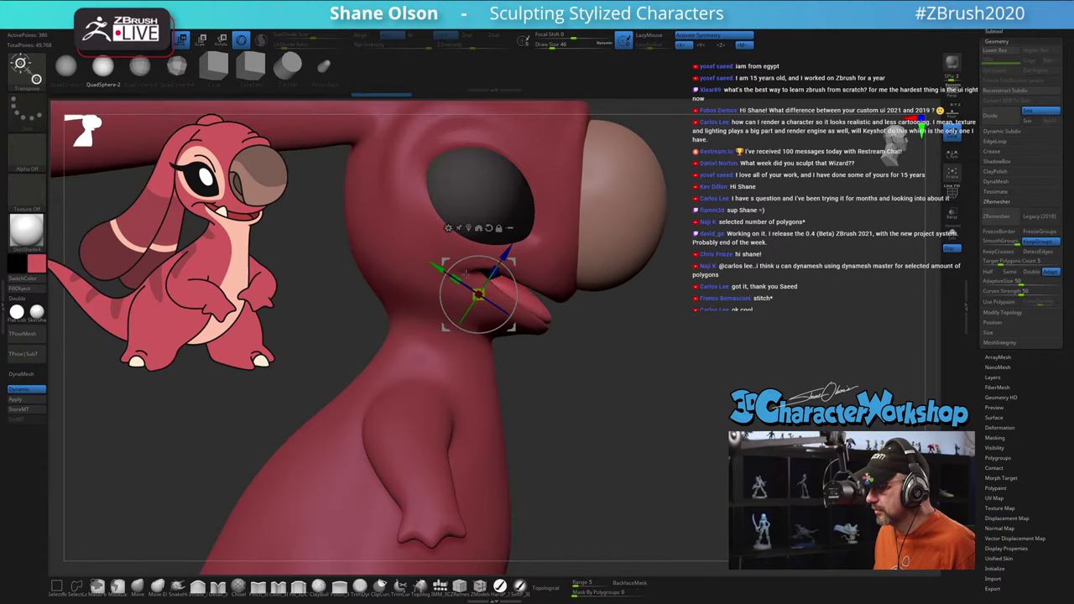
left_click_drag(437, 267, 434, 265)
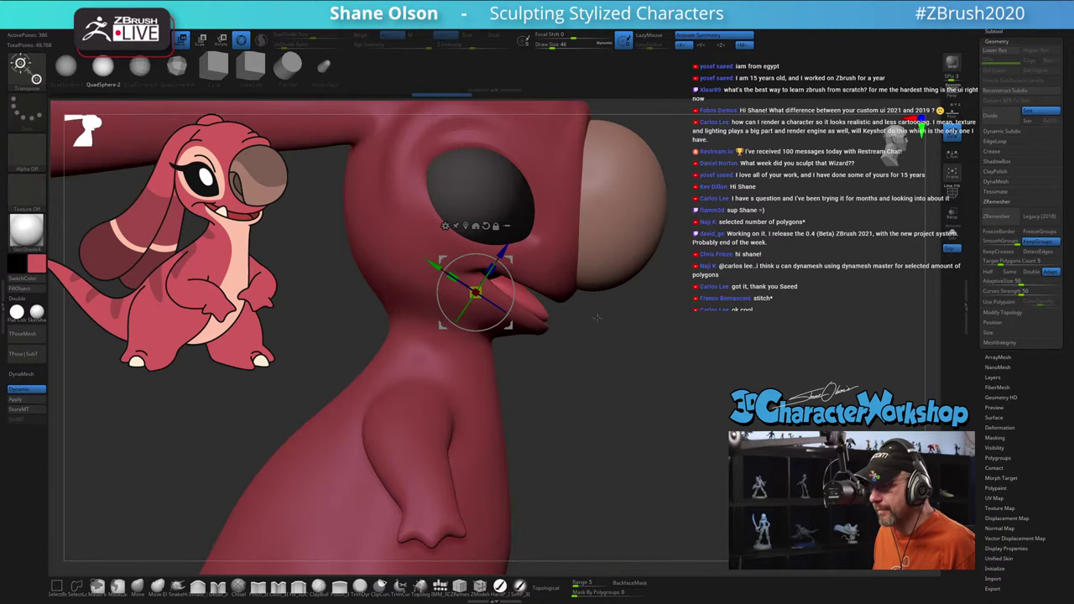
left_click_drag(724, 326, 593, 337)
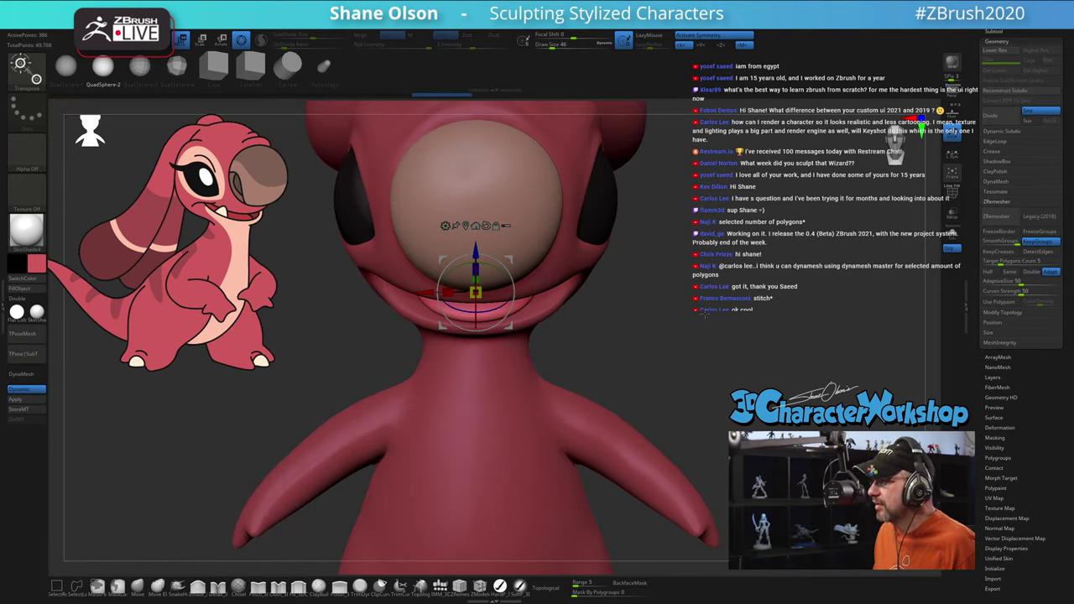
left_click_drag(700, 314, 706, 318, "alt")
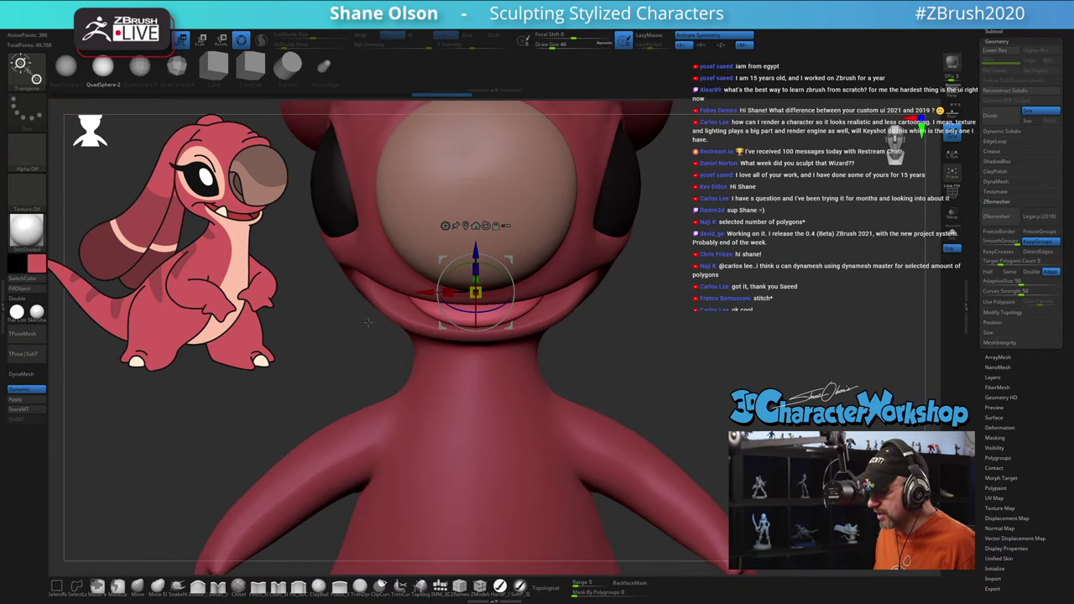
key("q")
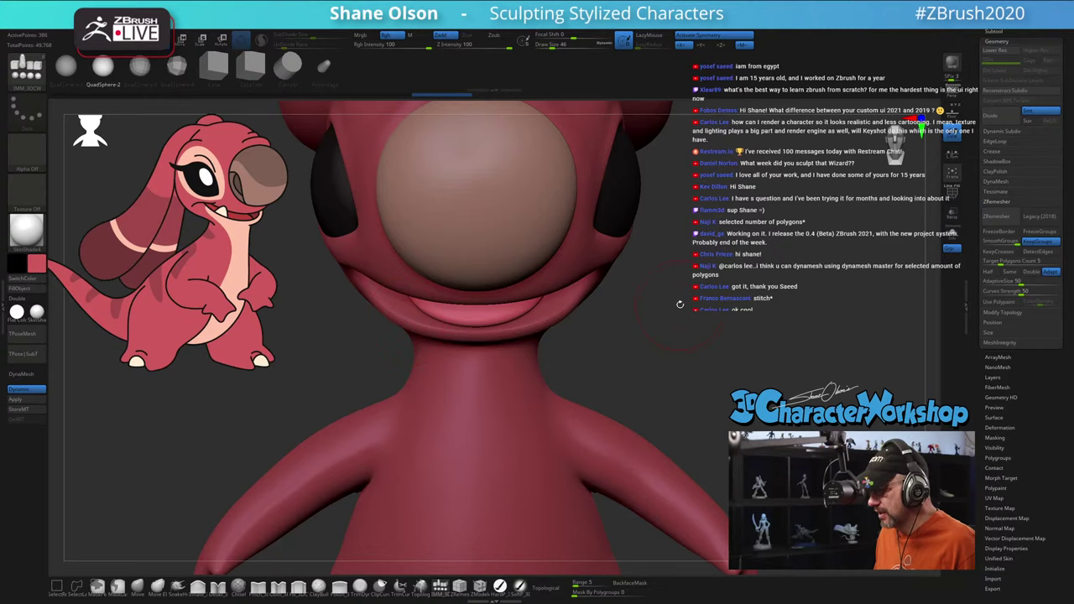
Step: Select the body and reshape the lower lip near the mouth corner with the Move brush at draw size 77
left_click(401, 322, "alt")
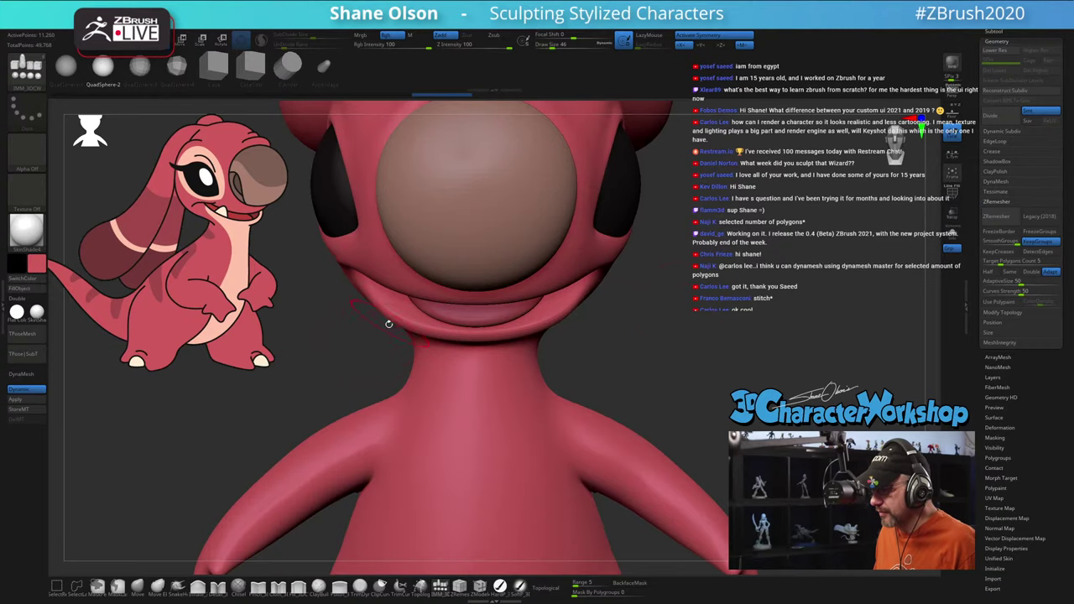
left_click(136, 588)
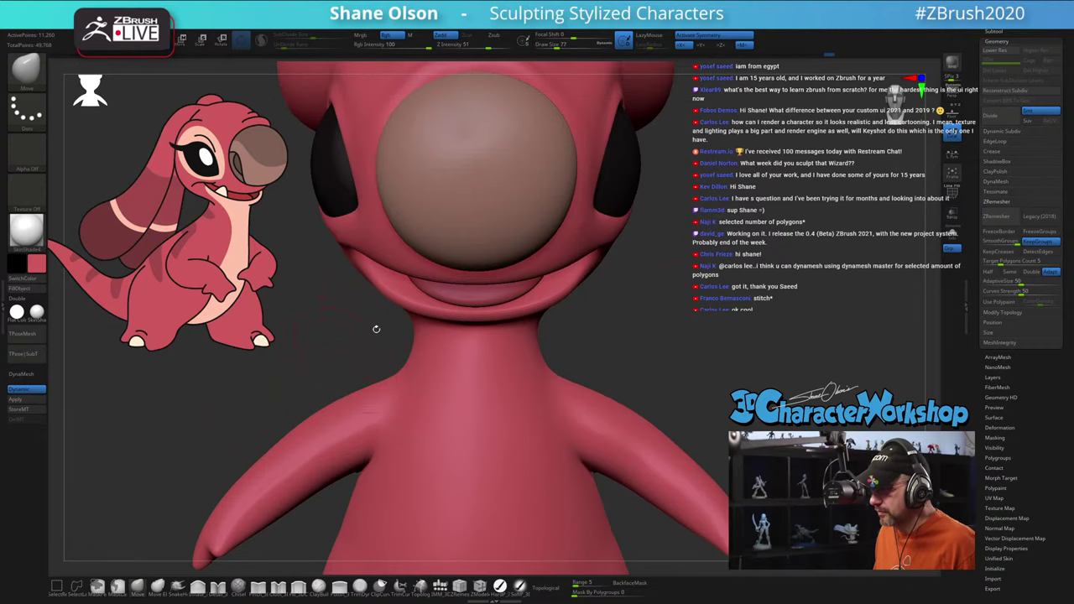
left_click_drag(397, 293, 378, 269)
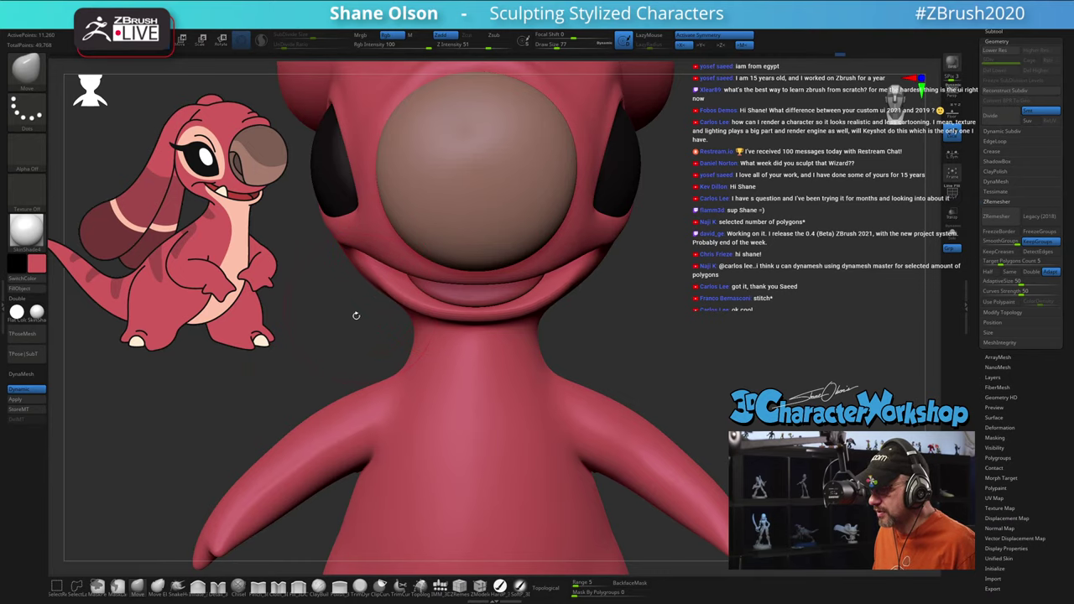
left_click_drag(356, 315, 399, 287)
Step: Select the tongue and pull its sides out toward the mouth corners with the Move brush
mouse_move(722, 331)
left_mouse_down()
mouse_move(550, 320)
mouse_move(629, 285)
mouse_move(642, 306)
mouse_move(622, 267)
mouse_move(638, 264)
left_mouse_up()
left_click(537, 262, "alt")
left_click_drag(542, 265, 568, 263)
left_click_drag(841, 199, 842, 221)
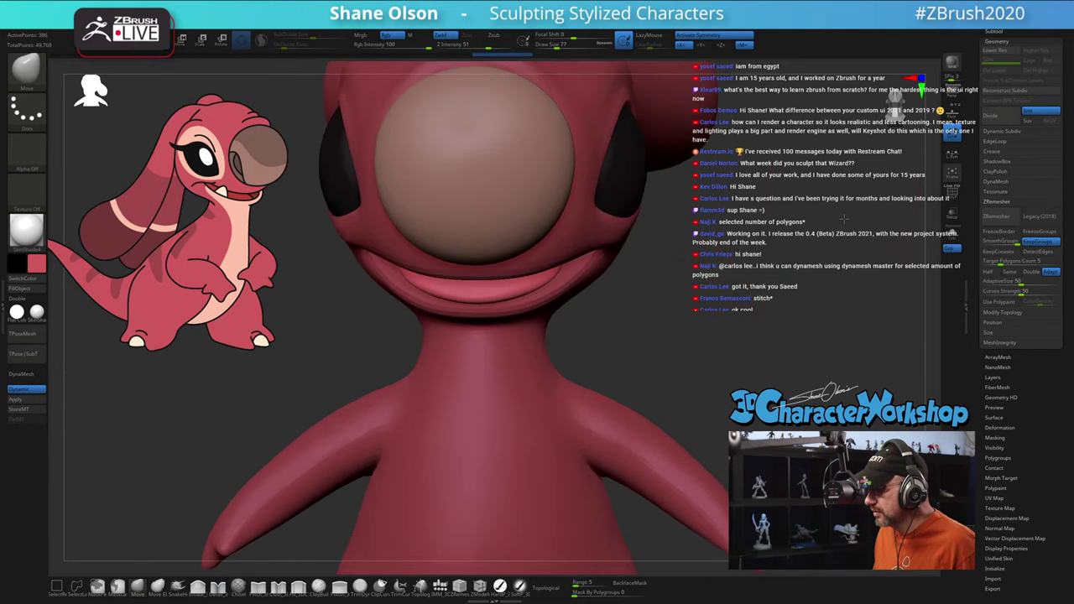
Step: Fit the tongue to the lower jaw with the Move brush at draw size 101, checking it from the side, front and below
left_click_drag(587, 294, 639, 298)
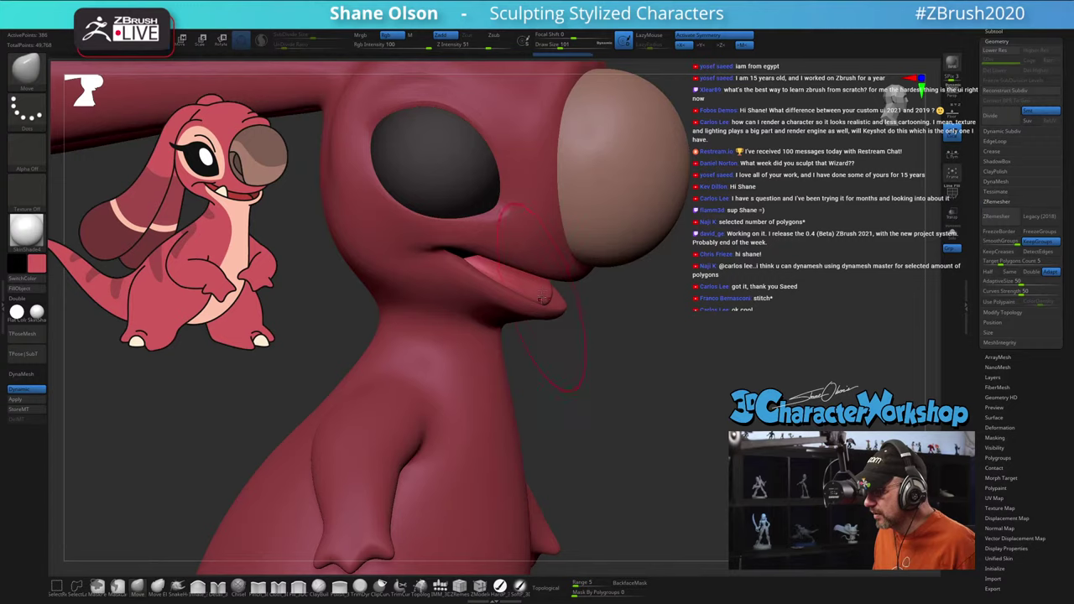
left_click_drag(646, 335, 512, 336)
left_click_drag(839, 290, 653, 300)
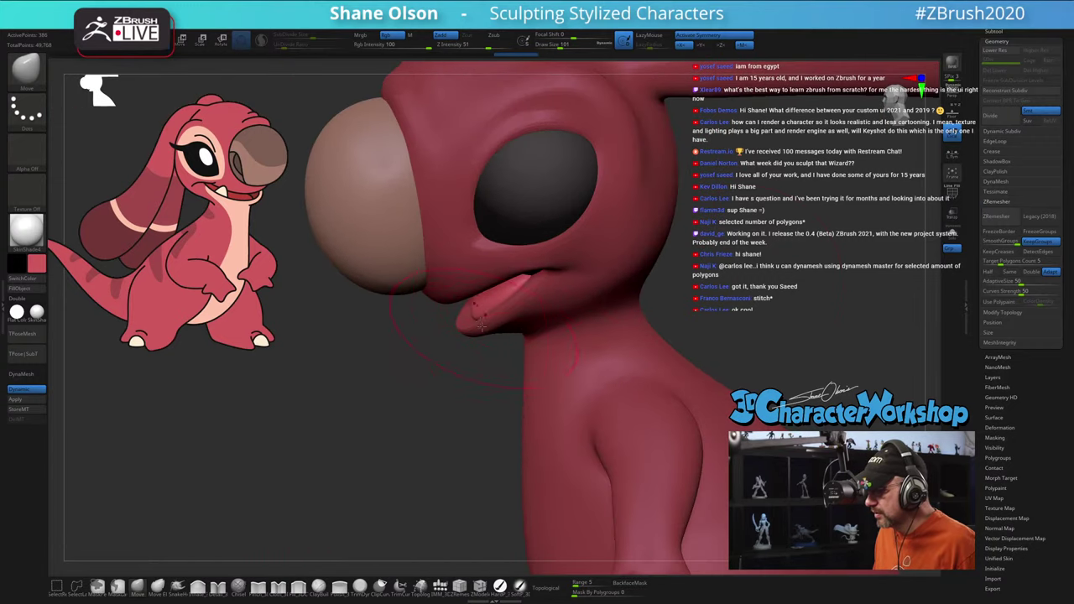
left_click_drag(402, 364, 571, 361)
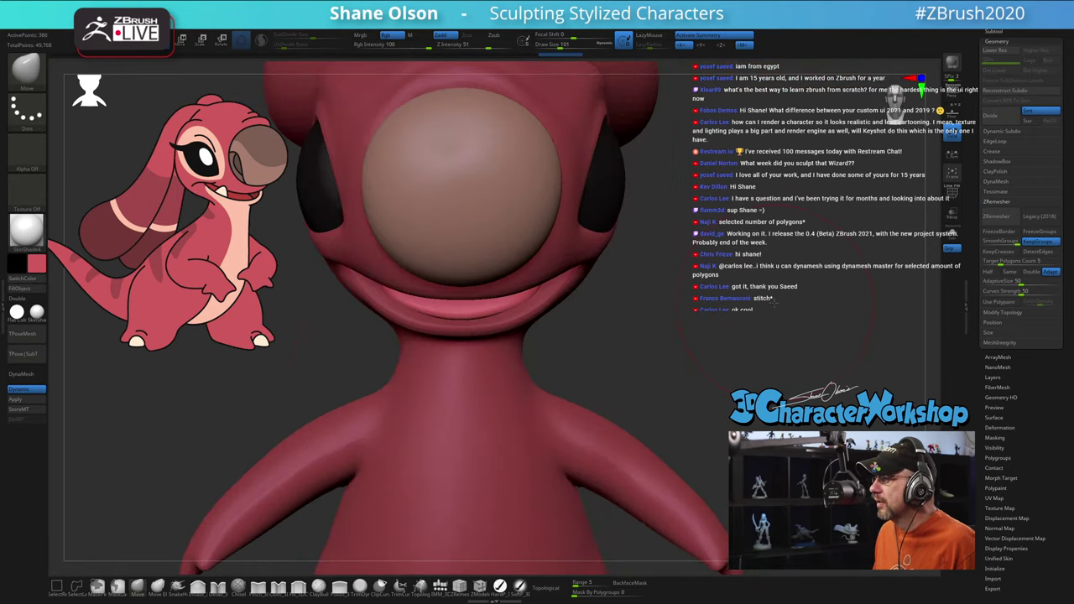
left_click_drag(698, 377, 698, 304, "alt")
right_click_drag(698, 303, 526, 315)
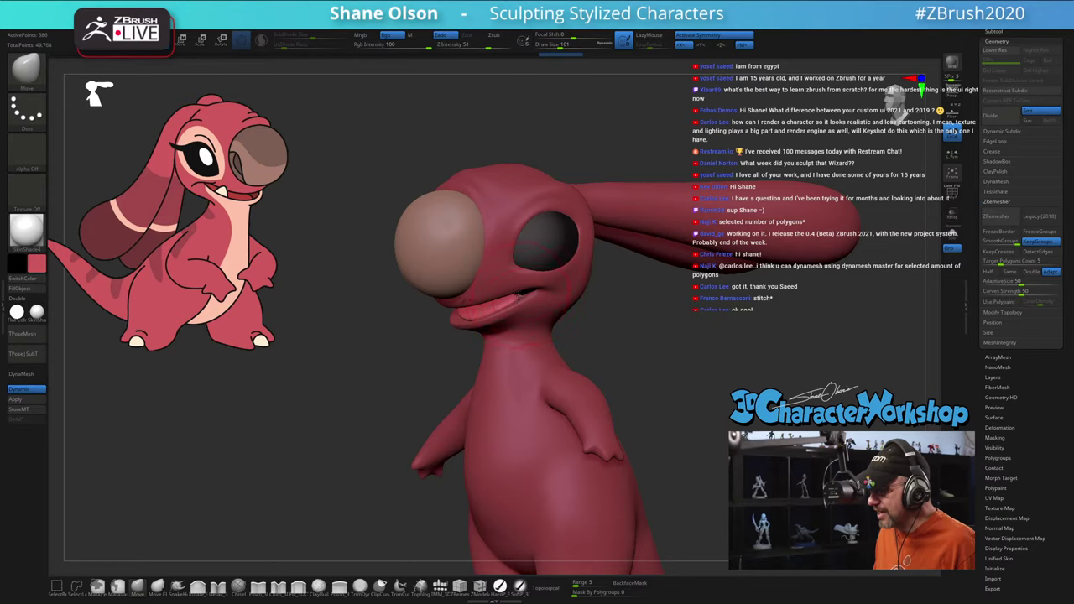
right_click_drag(667, 330, 629, 325)
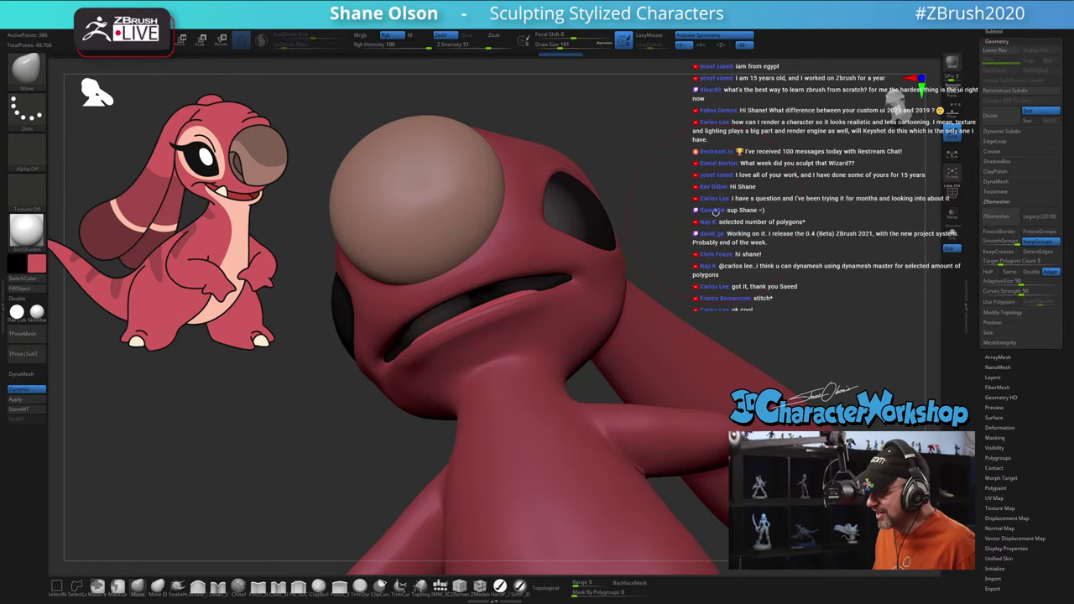
right_click_drag(716, 213, 728, 265)
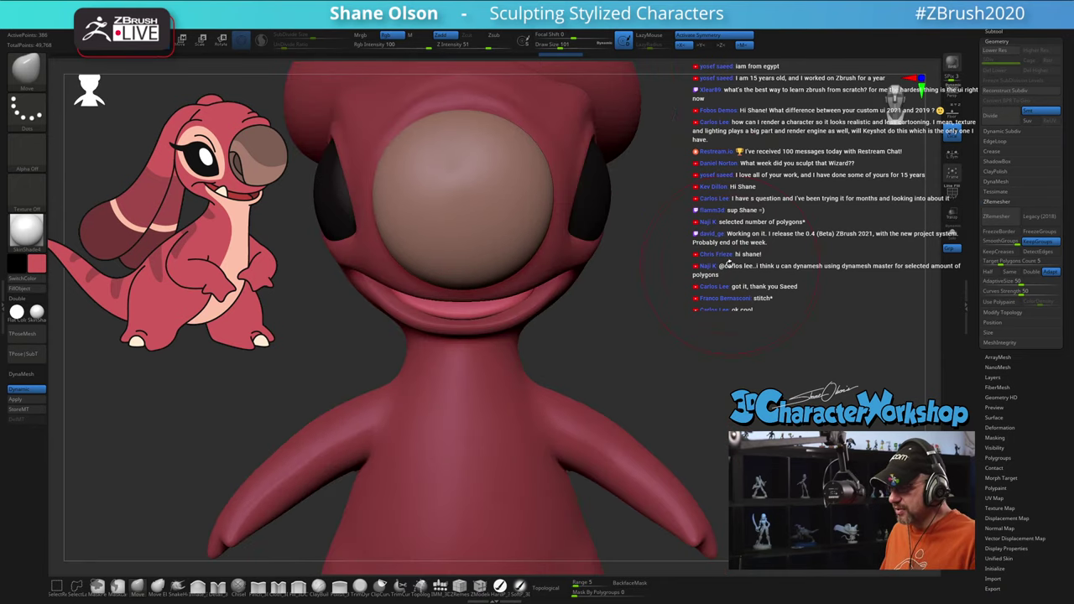
Step: Select the body and refine the lower lip near the mouth corners with the Move brush at draw sizes 62 and 80
left_click(561, 404, "alt")
key("s")
left_click_drag(716, 329, 710, 327)
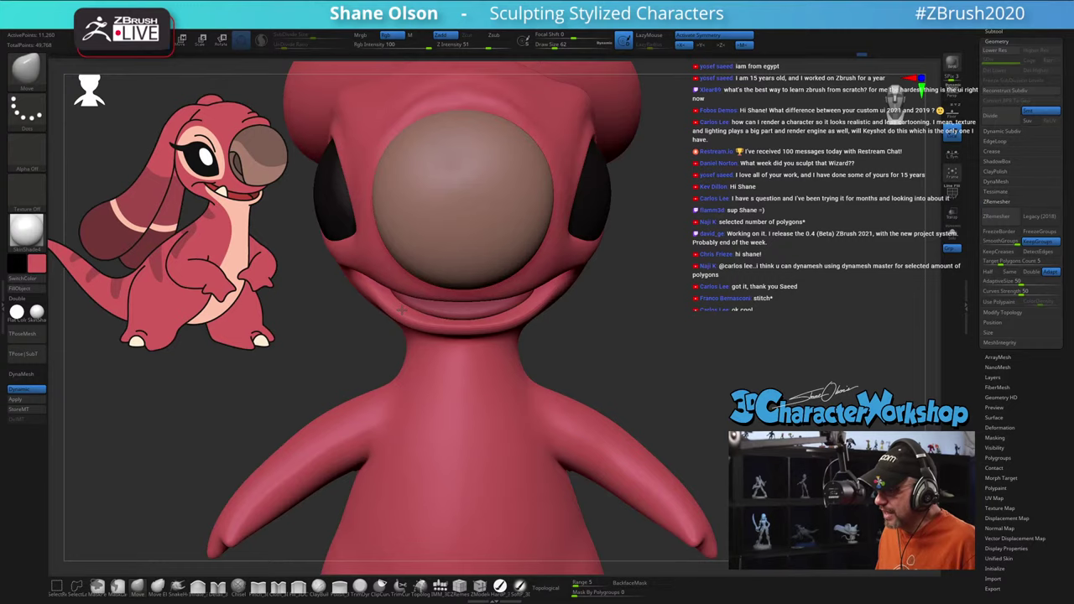
left_click_drag(402, 310, 404, 310)
right_click_drag(720, 322, 718, 314, "ctrl")
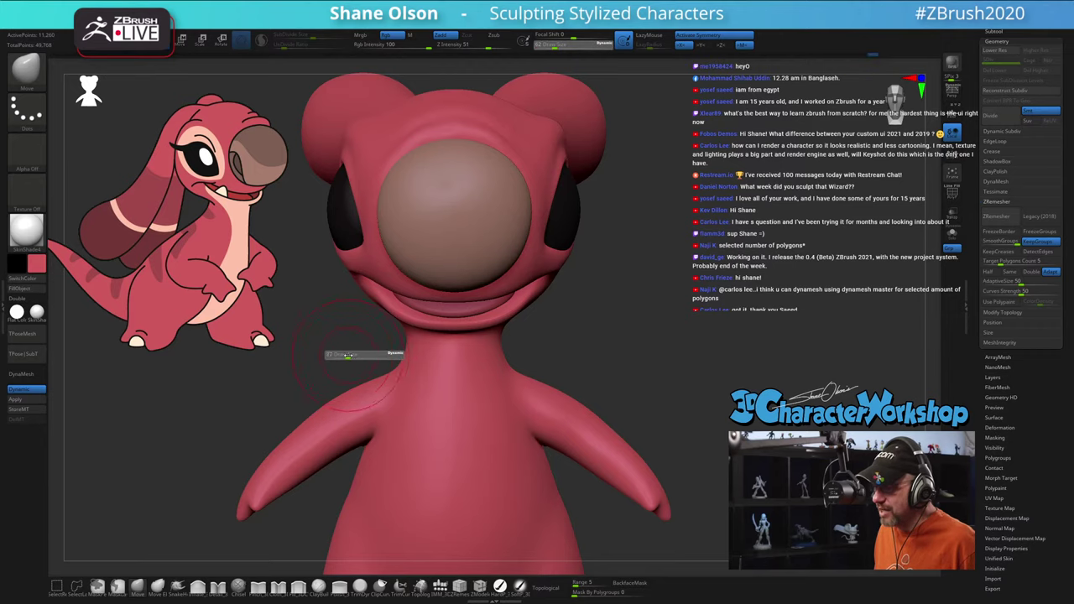
left_click_drag(393, 289, 398, 285)
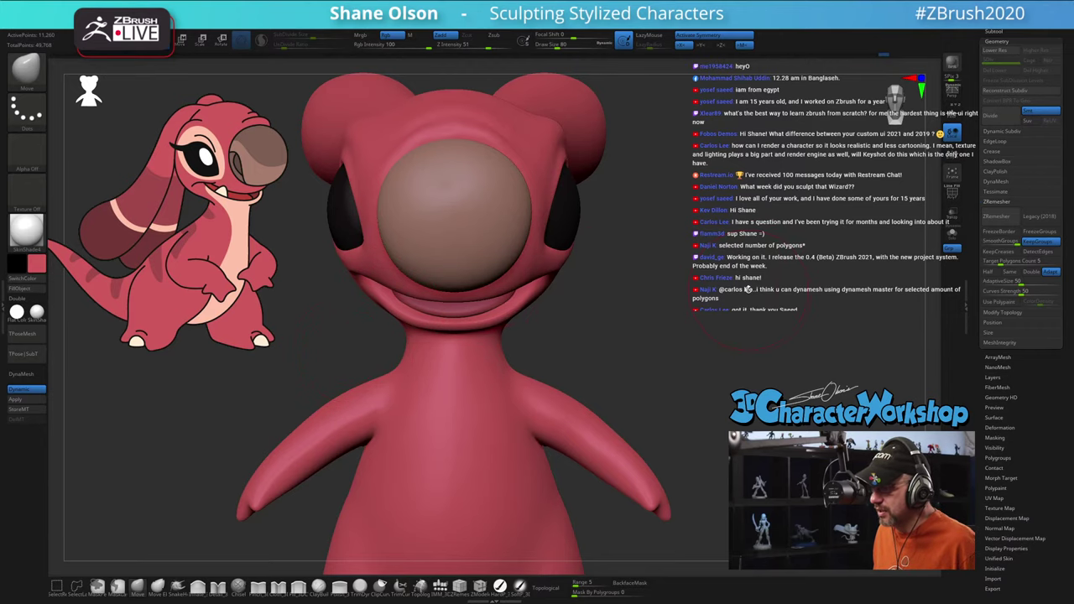
Step: Examine the mouth, neck, arms and body silhouette from the front, side and three-quarter views
mouse_move(748, 290)
left_mouse_down("alt")
mouse_move(672, 281)
mouse_move(724, 299)
left_mouse_up("alt")
left_click_drag(797, 294, 714, 324)
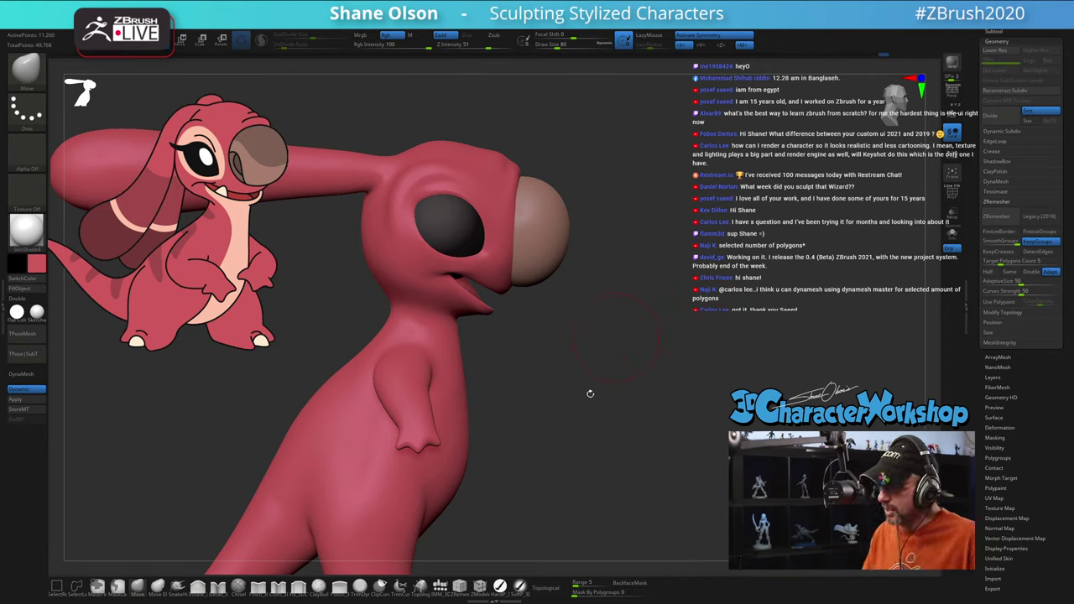
mouse_move(590, 391)
left_mouse_down()
mouse_move(618, 344)
mouse_move(593, 357)
mouse_move(621, 350)
left_mouse_up()
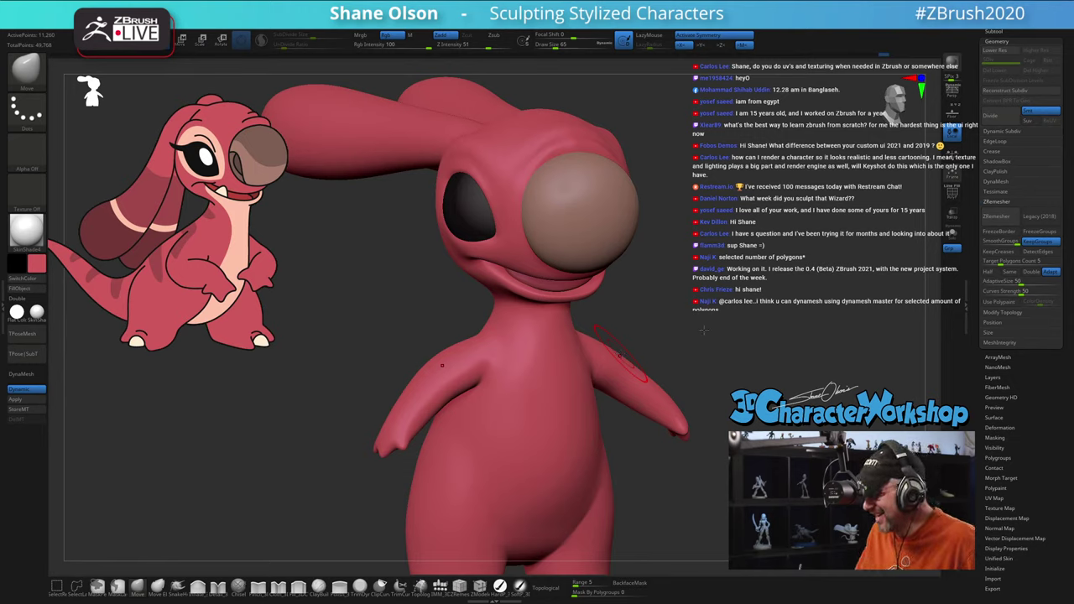
left_click_drag(680, 309, 676, 319)
key("s")
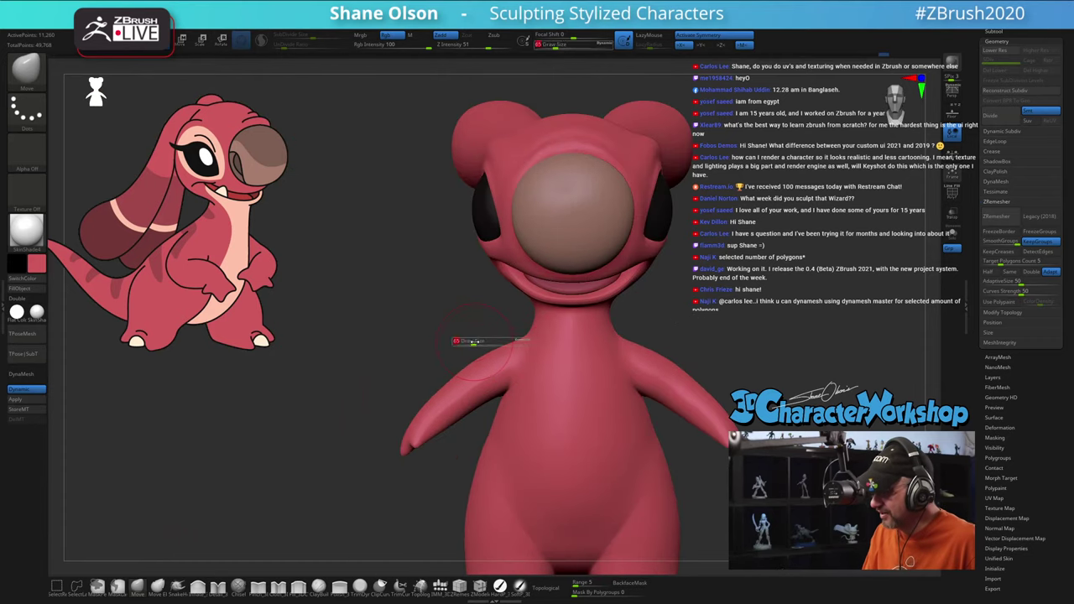
left_click_drag(475, 341, 482, 341)
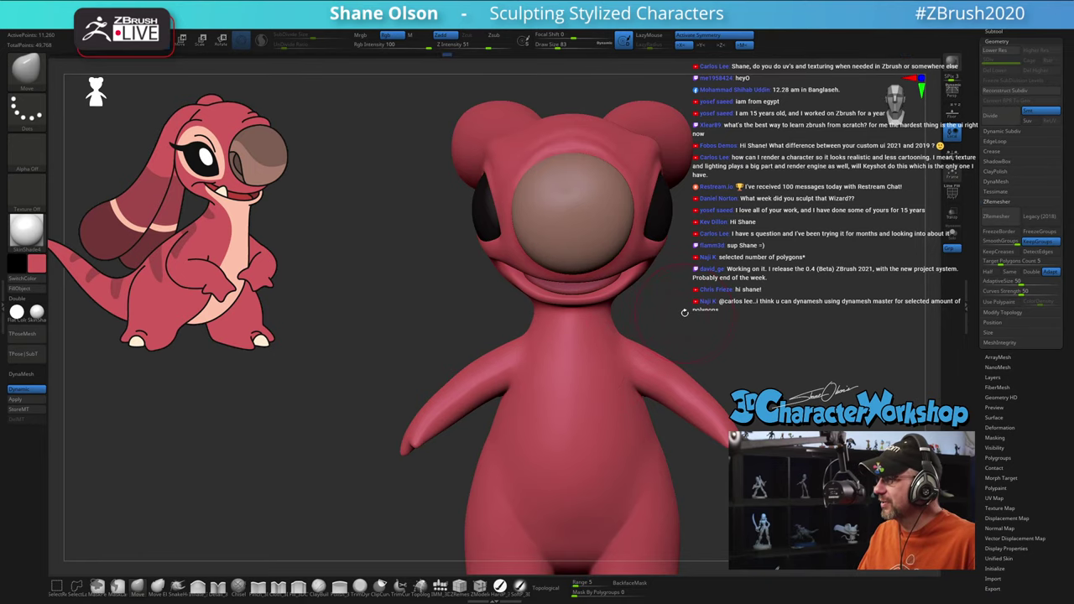
mouse_move(685, 313)
left_mouse_down()
mouse_move(736, 346)
mouse_move(715, 371)
mouse_move(665, 364)
mouse_move(728, 370)
left_mouse_up()
left_click_drag(600, 394, 642, 424, "alt")
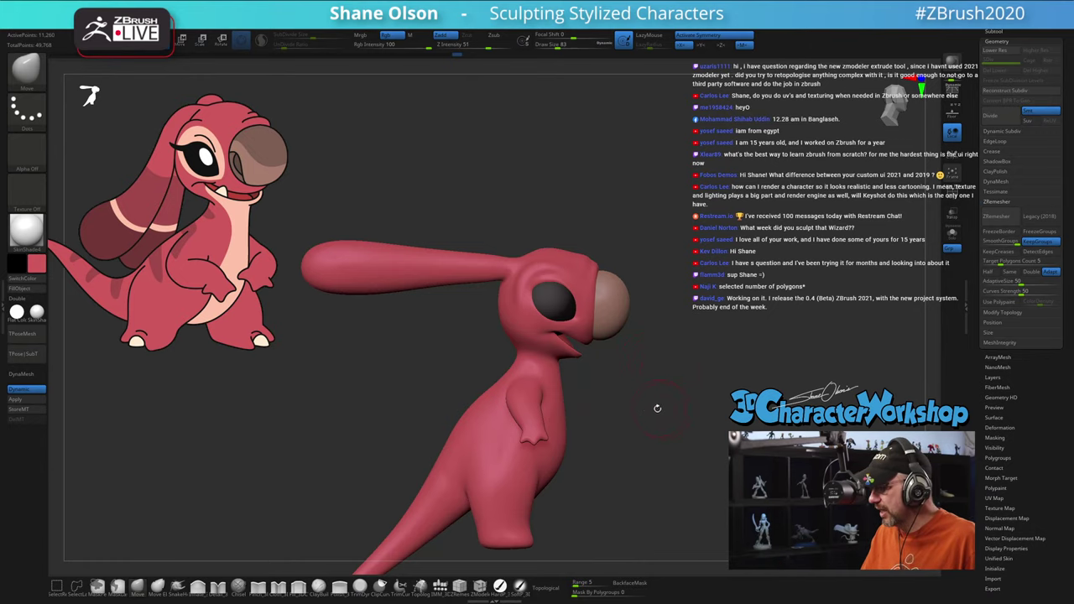
left_click_drag(684, 405, 686, 372)
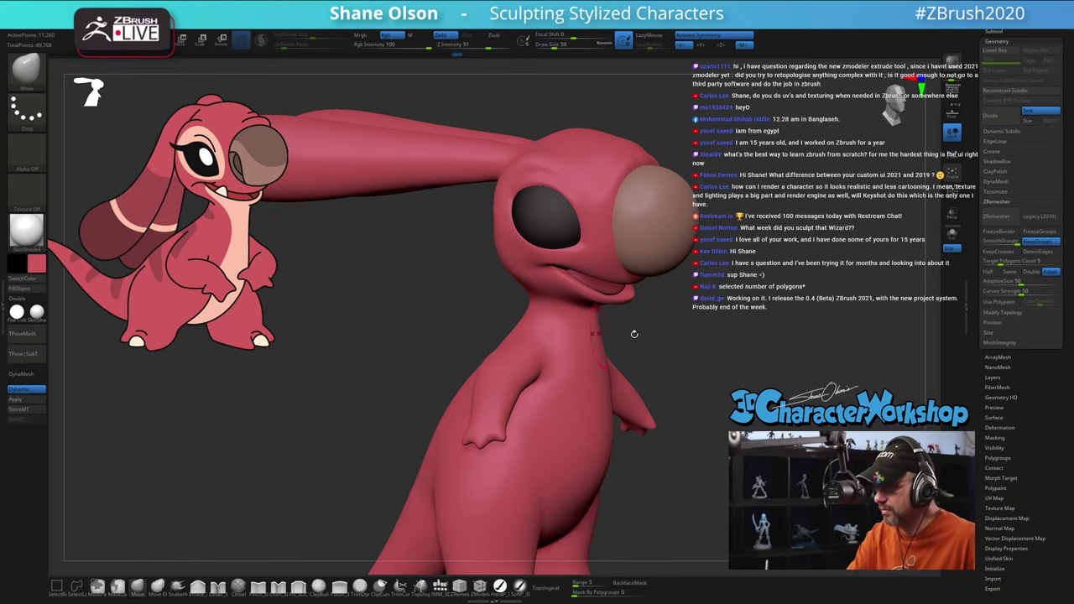
left_click_drag(635, 334, 732, 319)
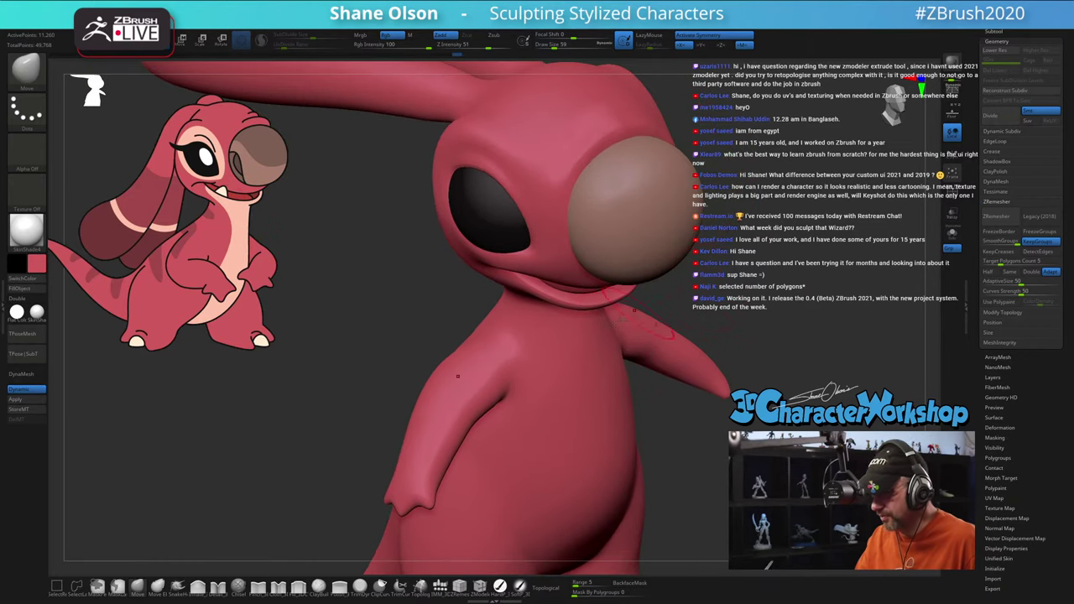
Step: Sample the skin red from the reference drawing and fill the body with it using the HardP_3DCW brush
key("z")
key("c")
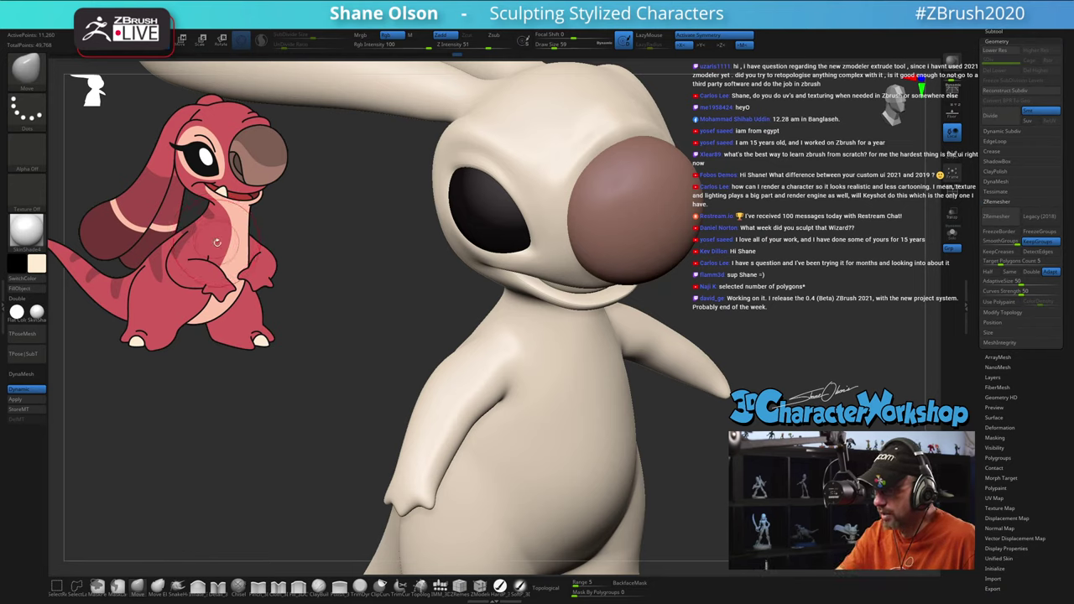
key("c")
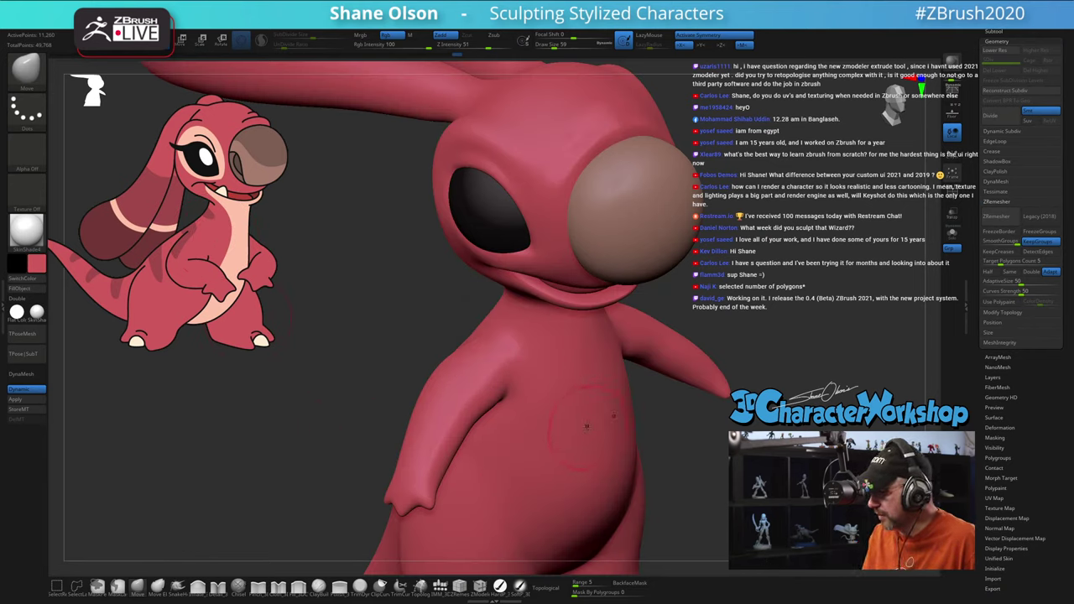
left_click(500, 587)
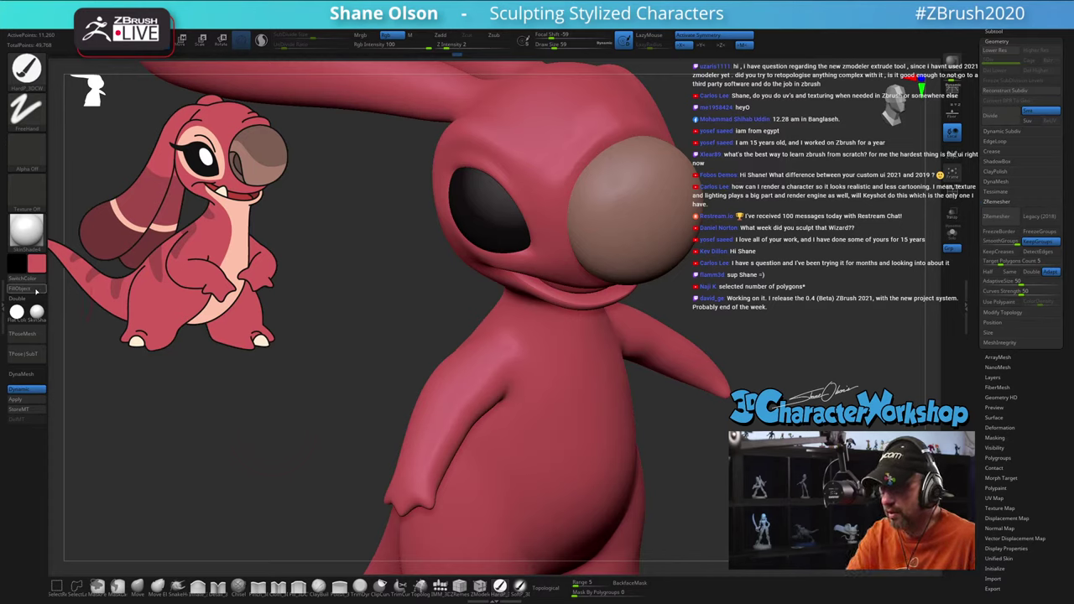
left_click(27, 288)
Step: Sample the cream colour from the reference drawing and check it inside the mouth
key("c")
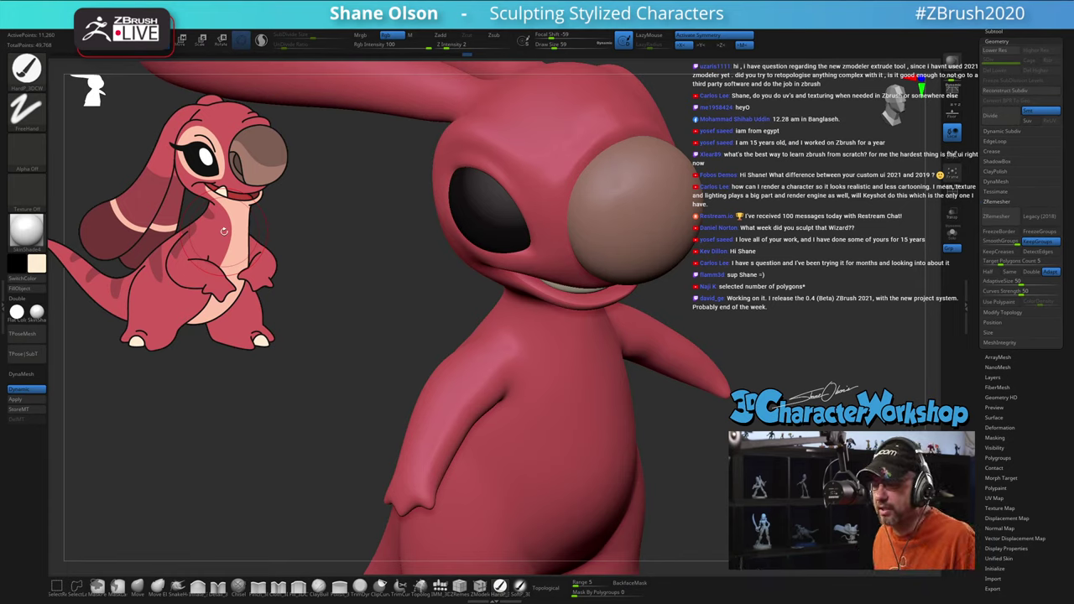
left_click_drag(289, 220, 312, 180)
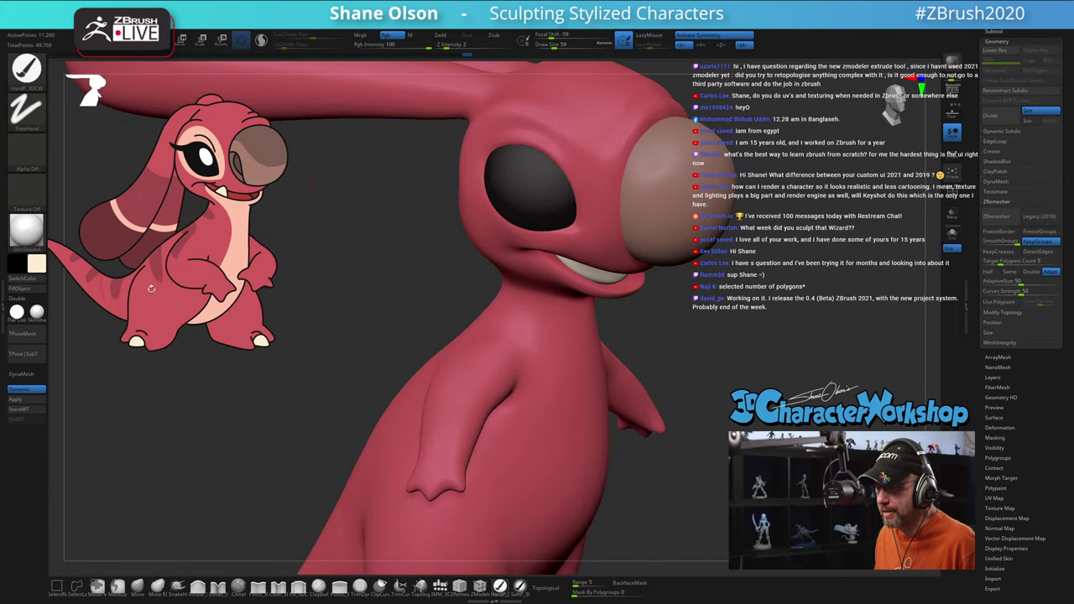
left_click_drag(312, 244, 262, 226)
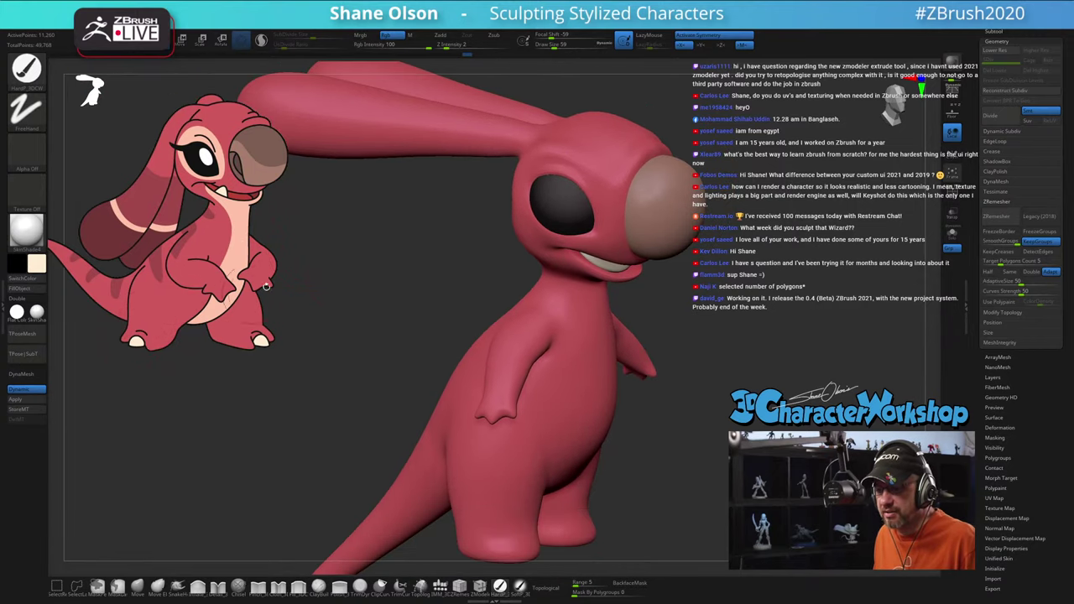
Step: Open the reference drawing in Spotlight and sample a deeper red from it as the active colour
key("z")
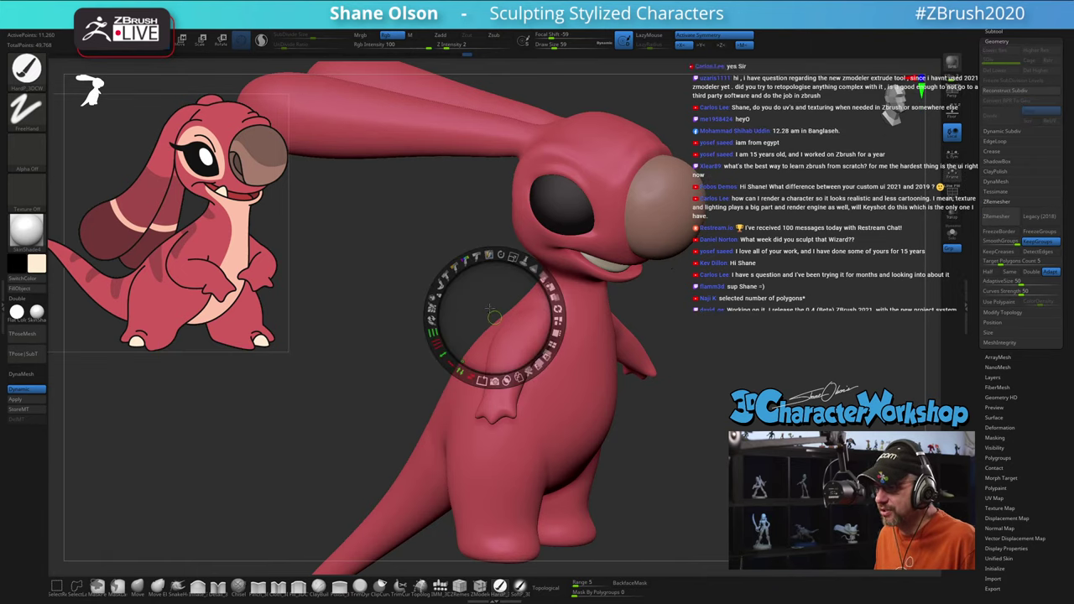
left_click_drag(494, 317, 387, 345)
key("space")
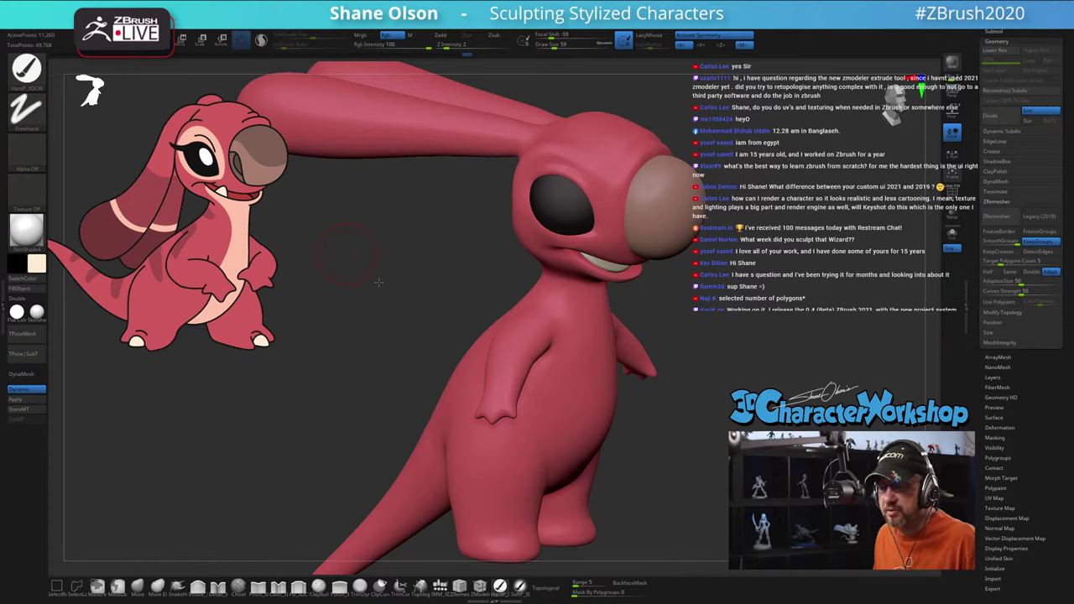
key("z")
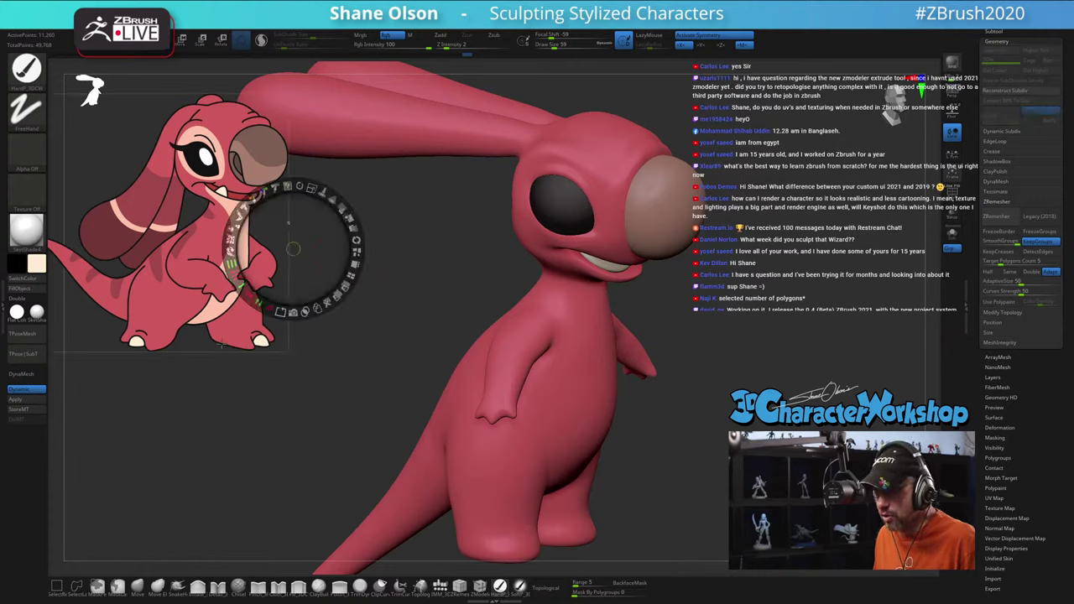
left_click_drag(212, 299, 153, 175)
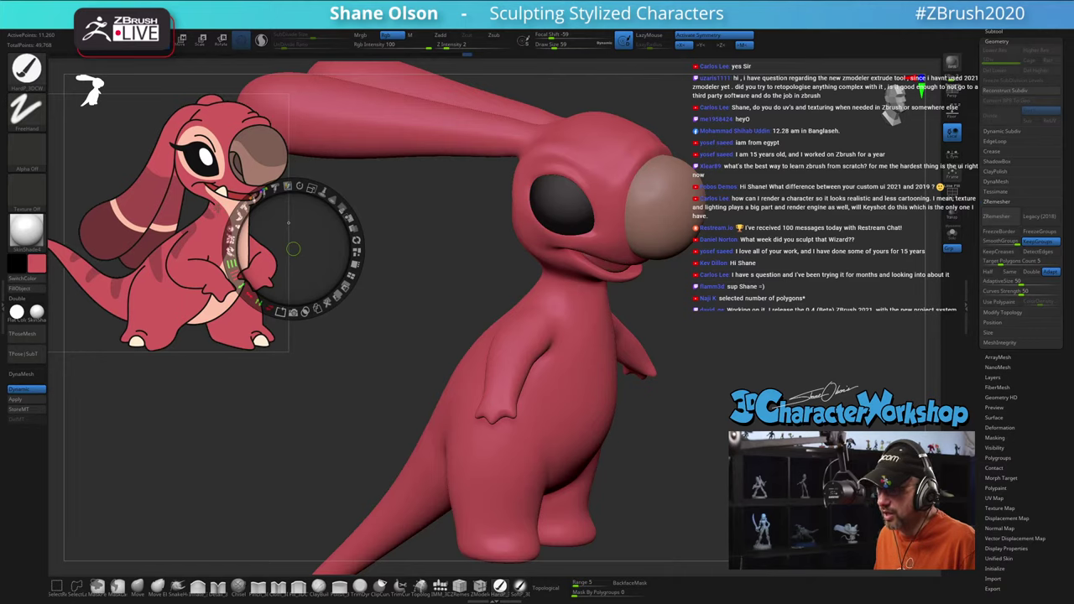
key("c")
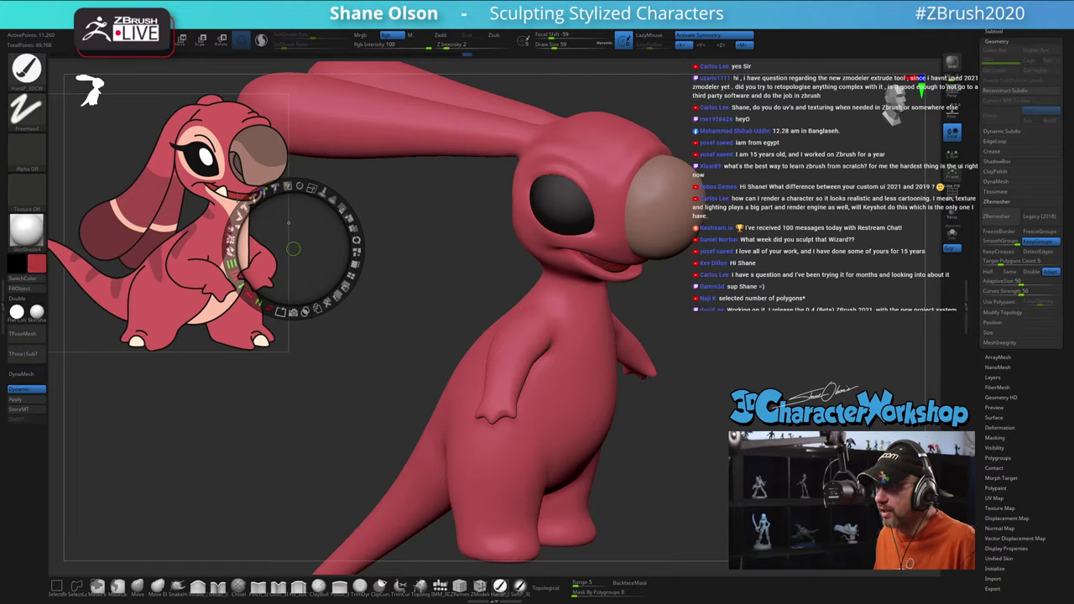
Step: Examine the whole character from the side and three-quarter angles against the reference drawing
key("z")
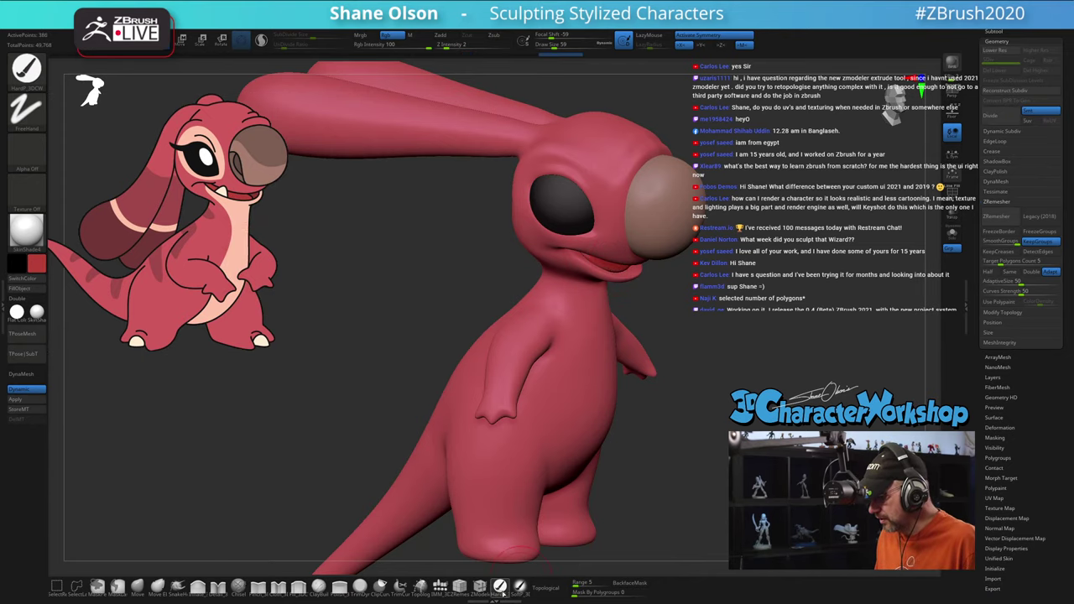
left_click(501, 590)
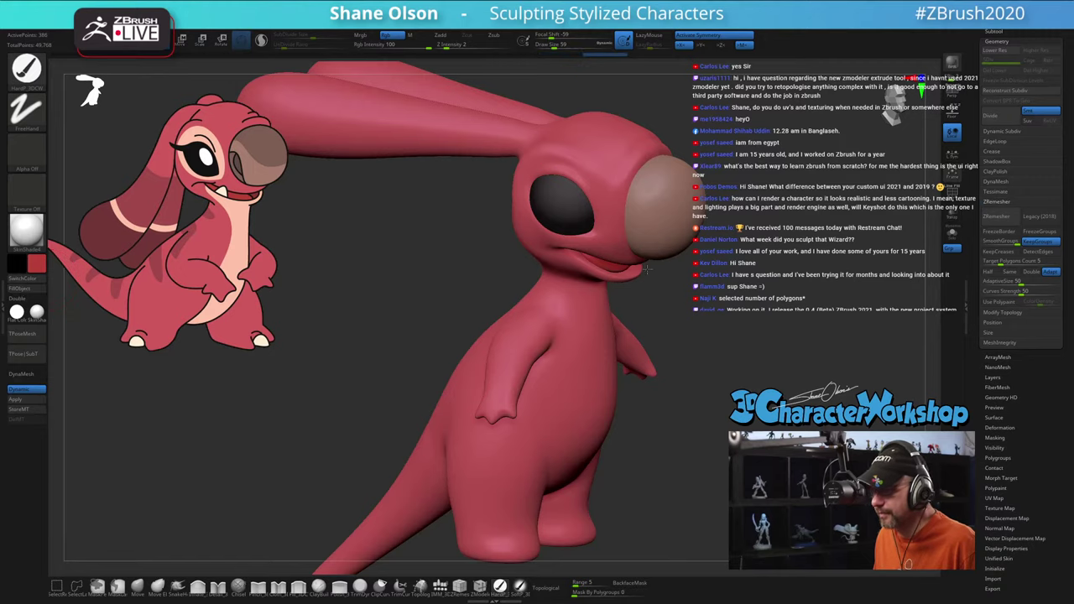
key("f")
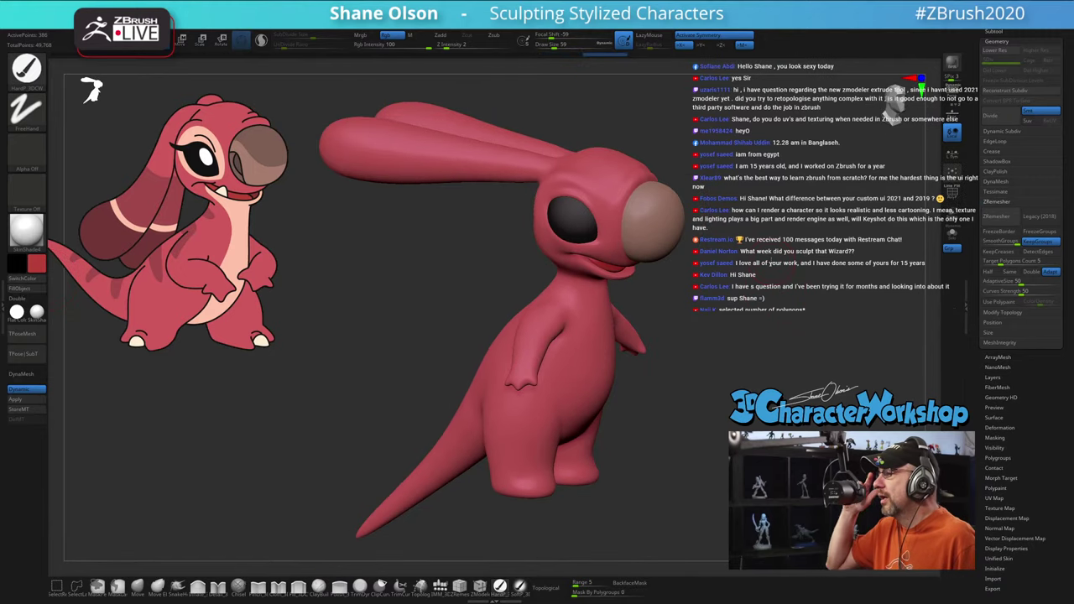
left_click_drag(806, 235, 799, 236, "shift")
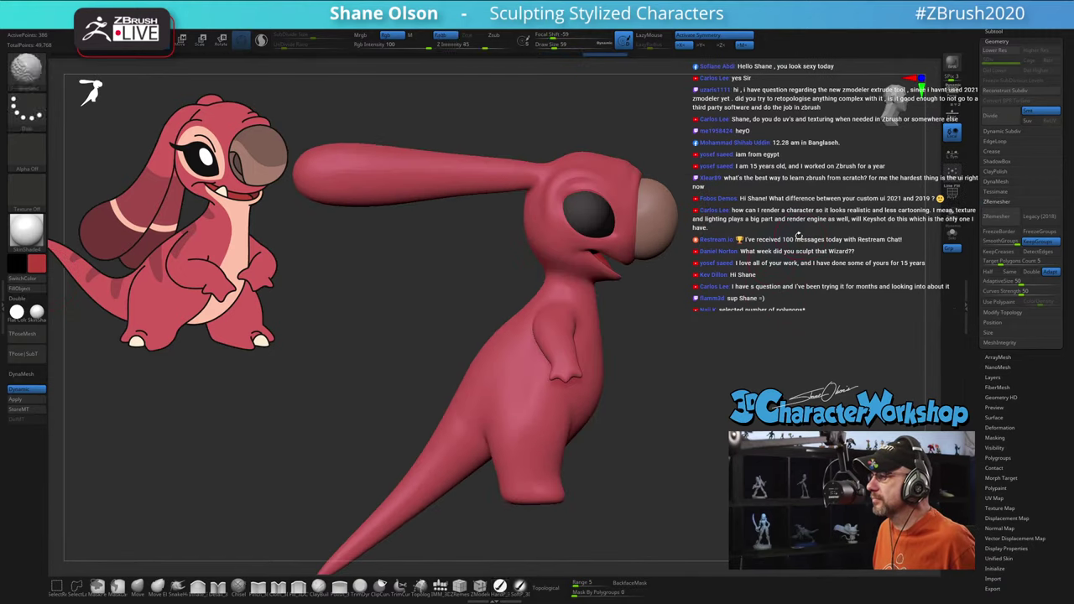
left_click_drag(797, 295, 749, 327)
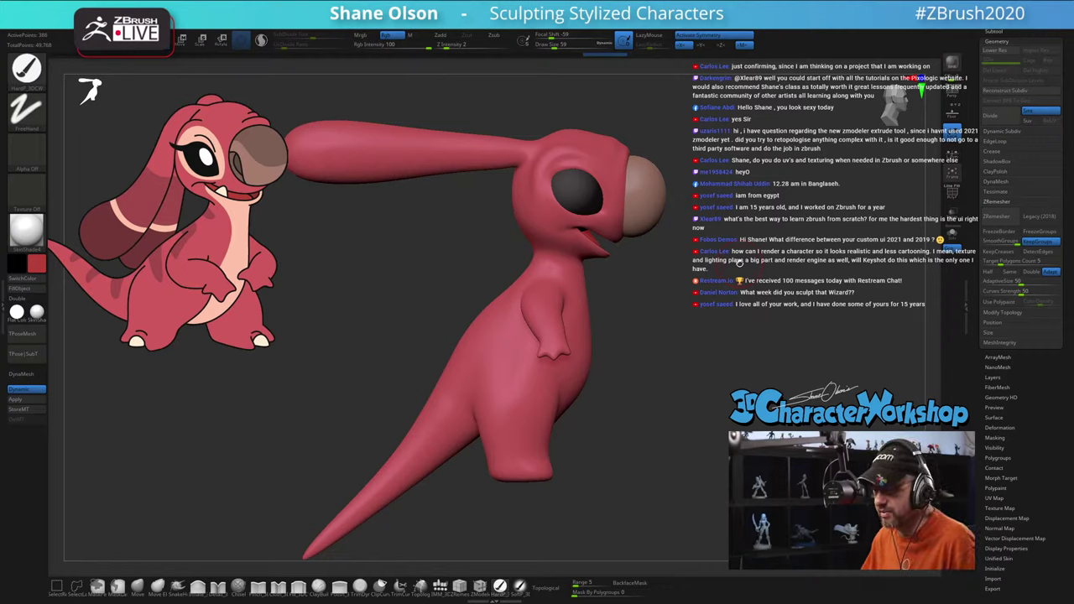
mouse_move(730, 276)
left_mouse_down()
mouse_move(705, 281)
mouse_move(760, 307)
left_mouse_up()
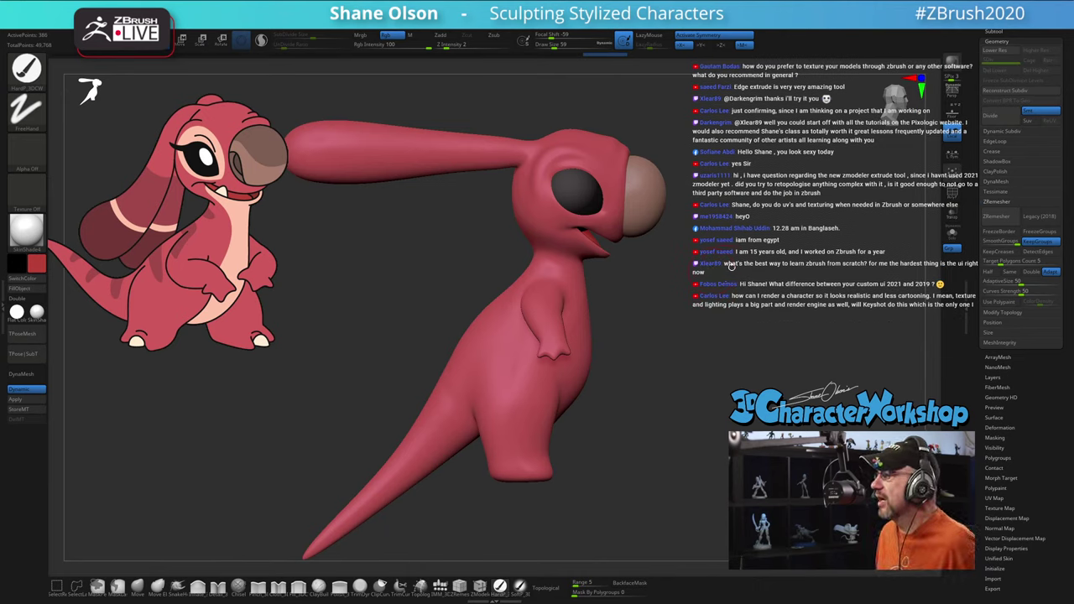
left_click_drag(765, 265, 729, 271)
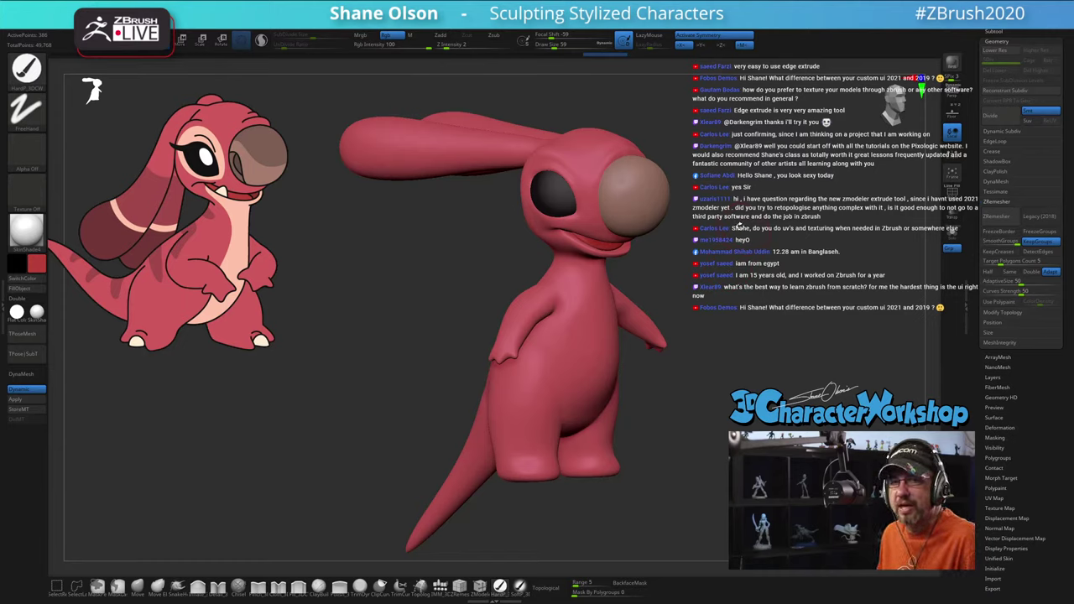
left_click_drag(737, 228, 747, 229)
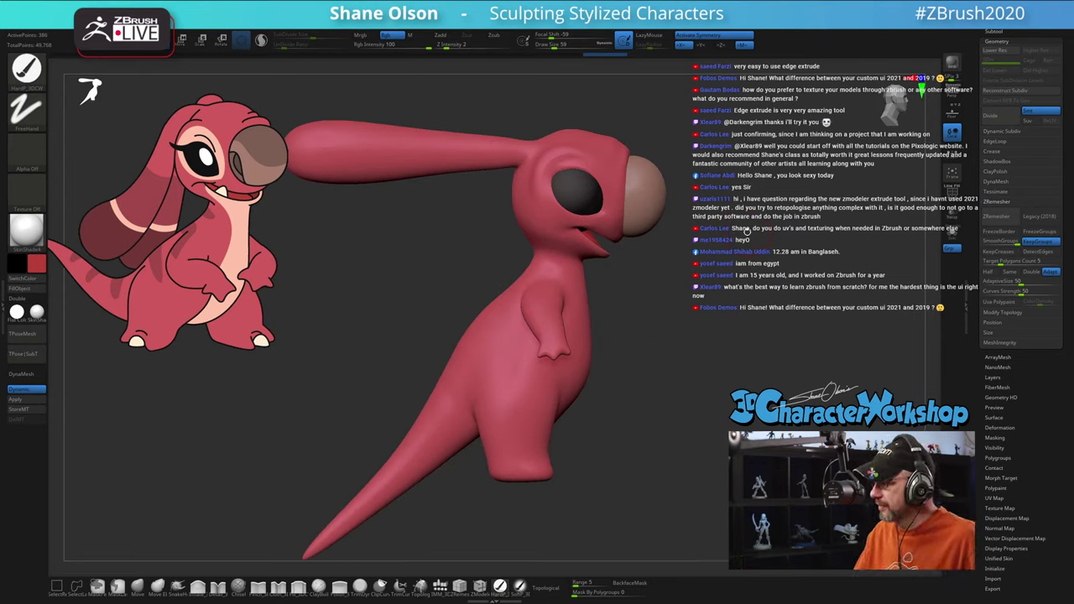
left_click_drag(610, 354, 645, 262)
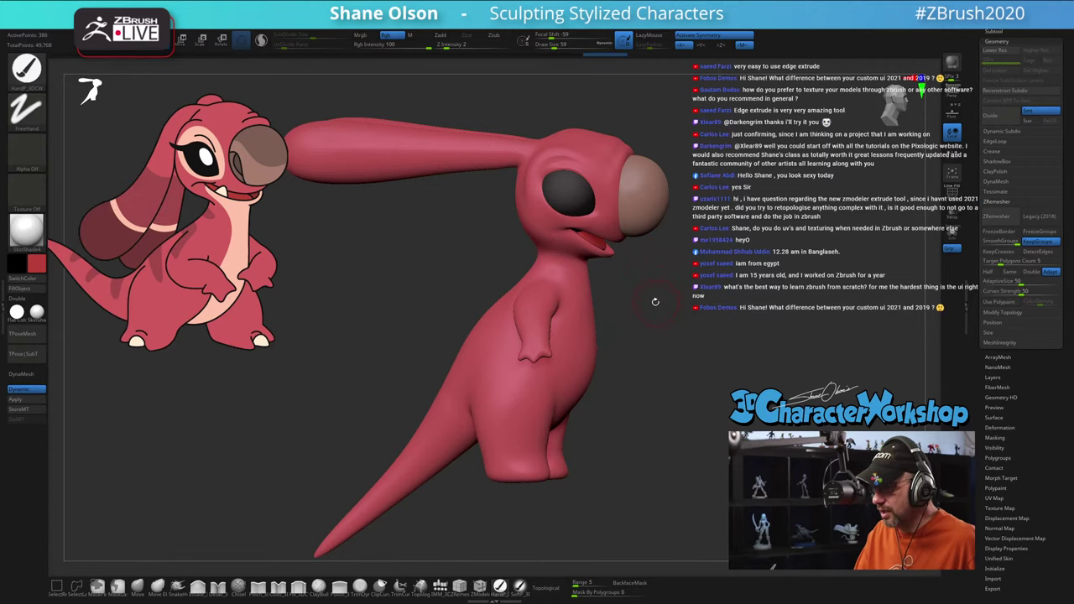
mouse_move(655, 302)
left_mouse_down()
mouse_move(586, 294)
mouse_move(722, 270)
mouse_move(665, 296)
mouse_move(664, 312)
left_mouse_up()
Step: Set the brush size to 41 and sample the cream tooth colour from the reference drawing
key("s")
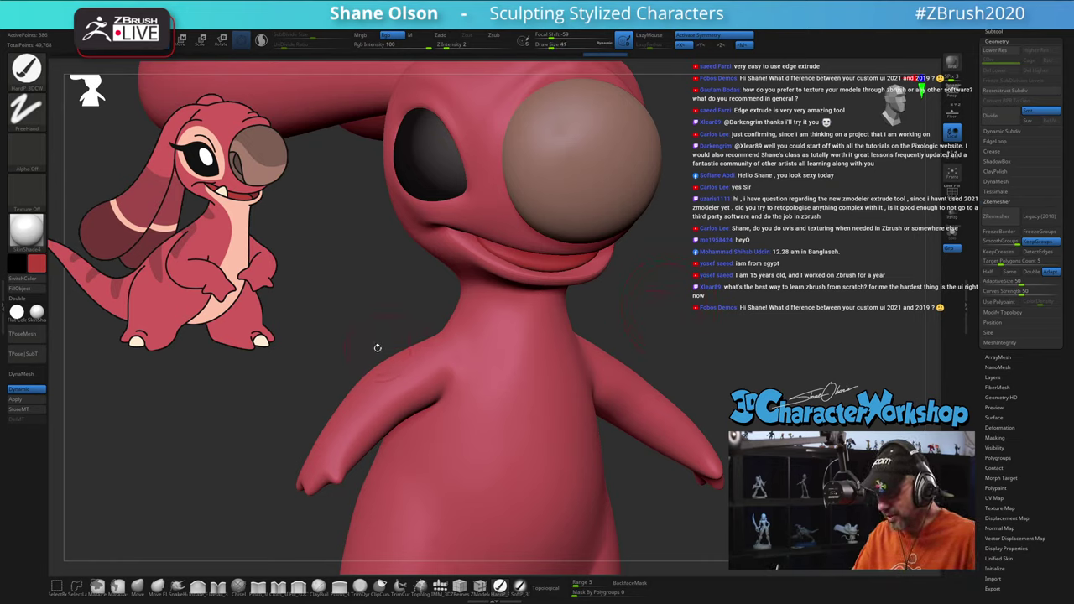
key("z")
key("c")
key("z")
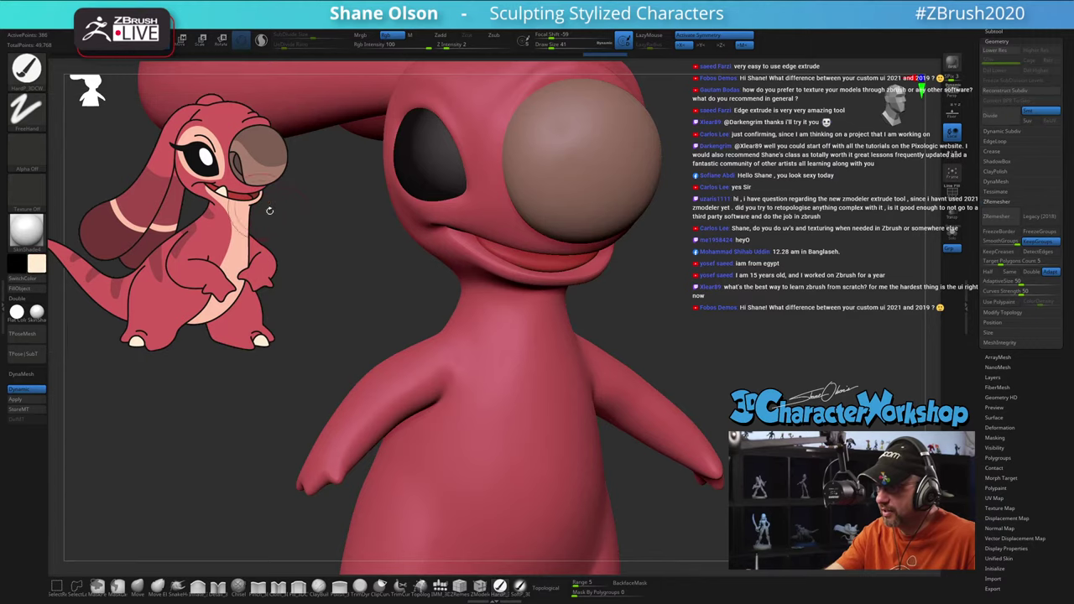
Step: Insert a mirrored pair of QuadSphere-2 meshes on the lower lip as the base for the teeth
left_click(439, 584)
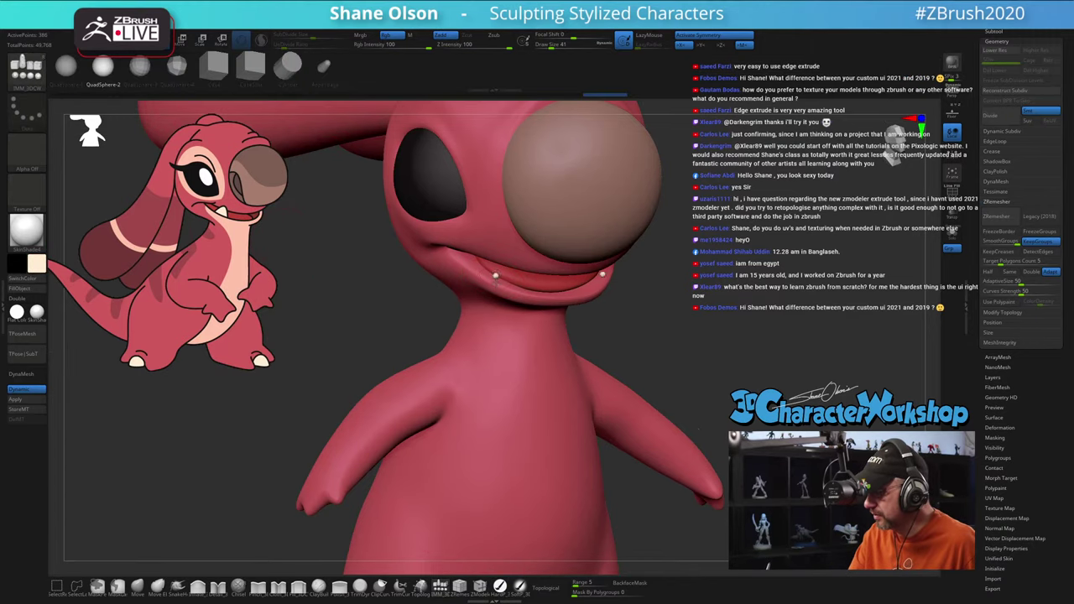
left_click_drag(496, 282, 500, 293)
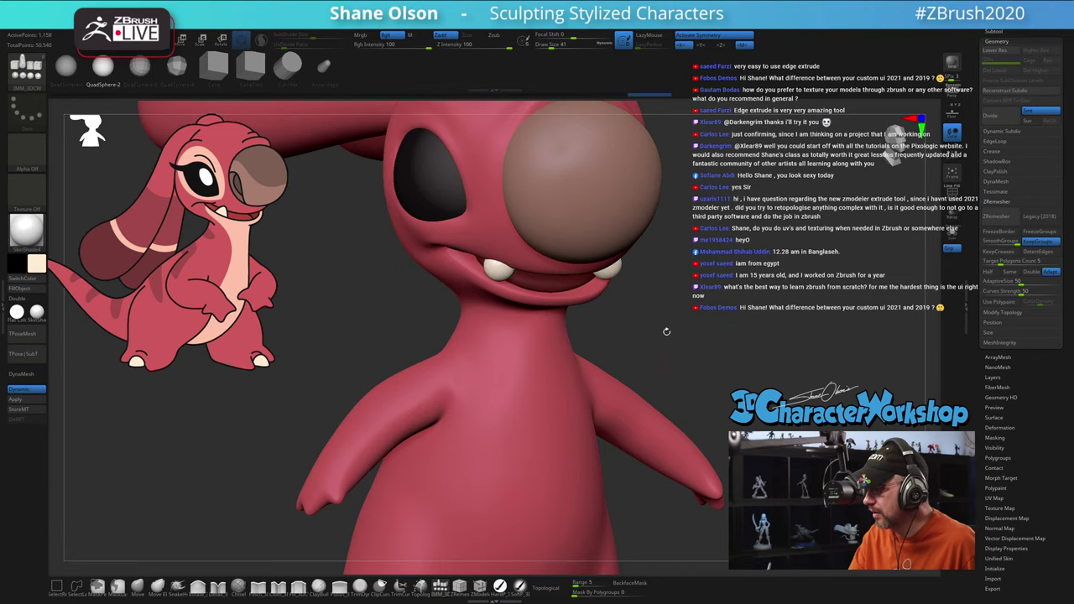
left_click_drag(666, 332, 681, 353)
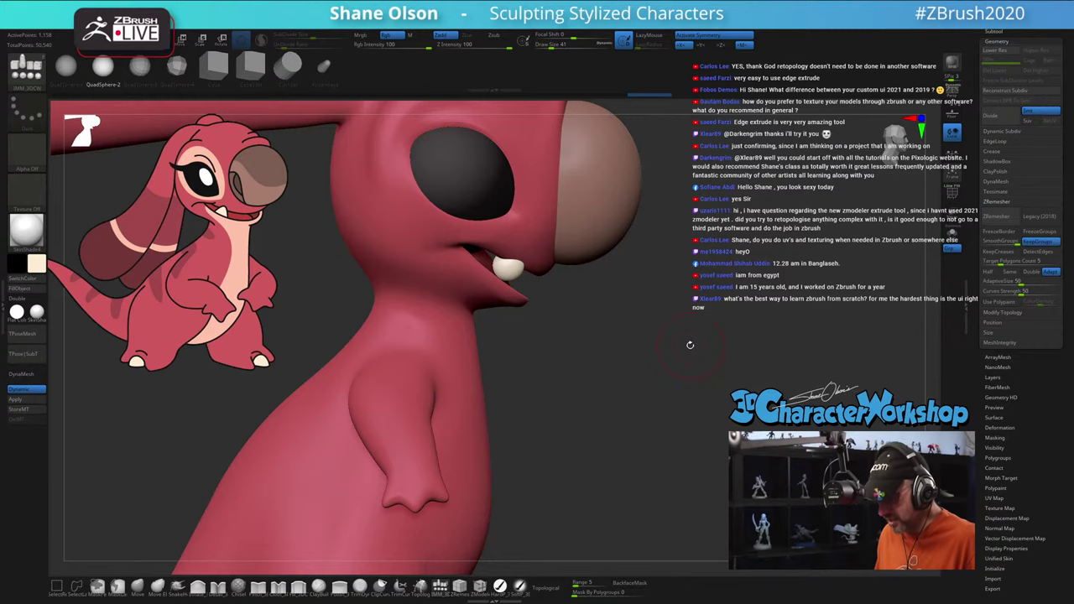
Step: Enable local symmetry and adjust the tooth spheres with the transform gizmo so they sit lower in the lower lip
key("w")
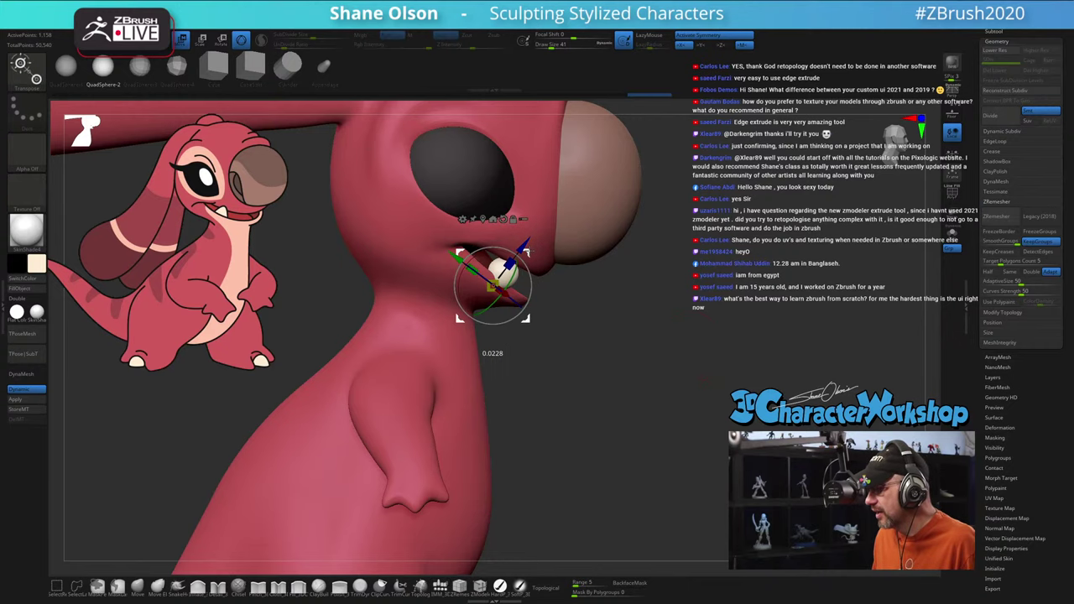
left_click_drag(616, 314, 347, 305)
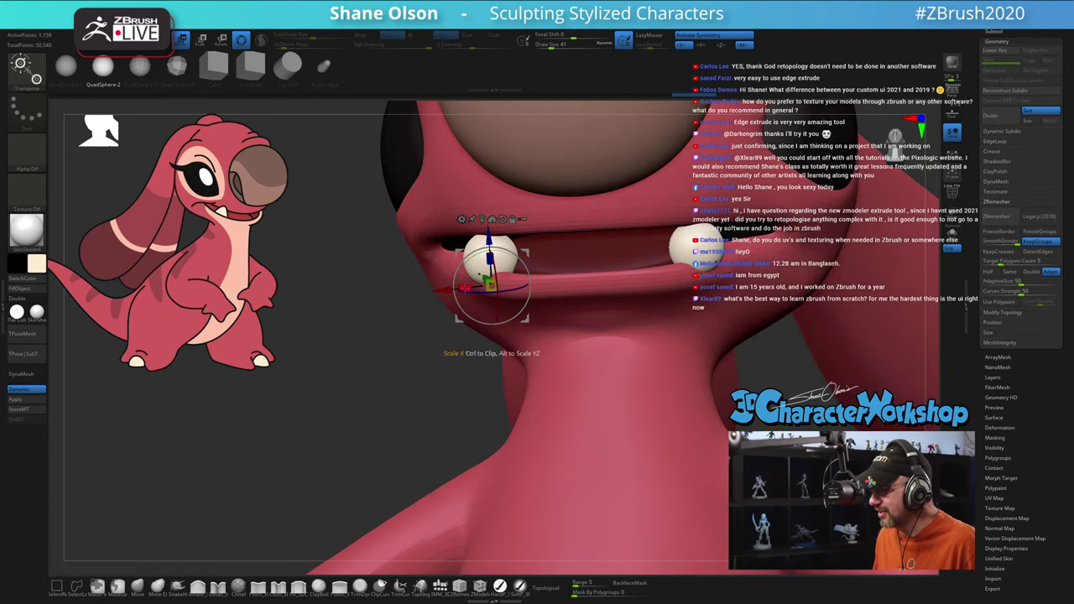
left_click_drag(466, 287, 499, 290)
key("ctrl+z")
left_click(953, 154)
left_click_drag(427, 312, 785, 279)
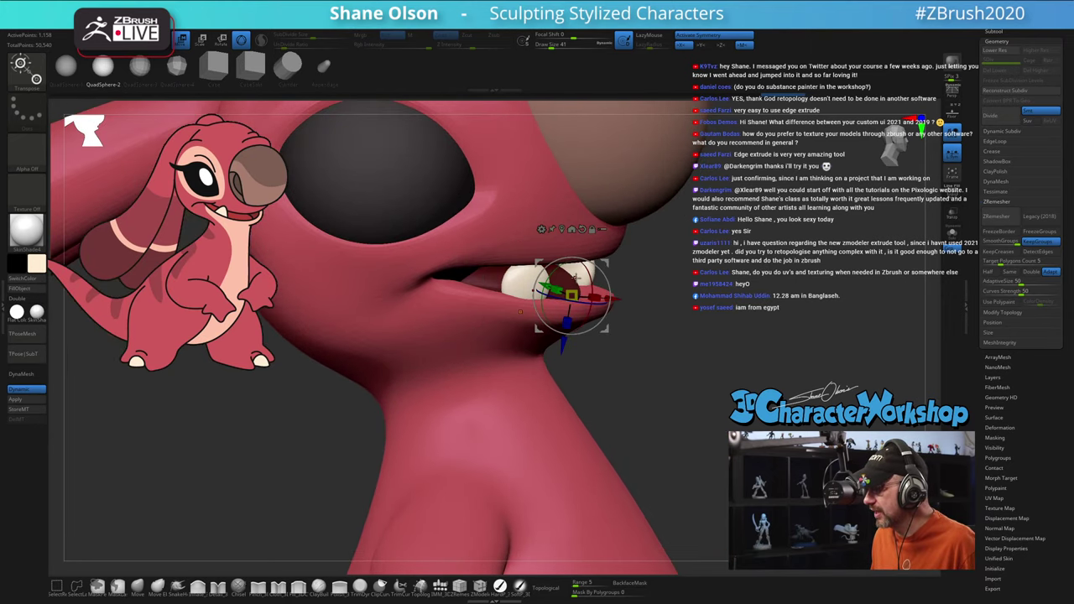
left_click_drag(566, 340, 568, 350)
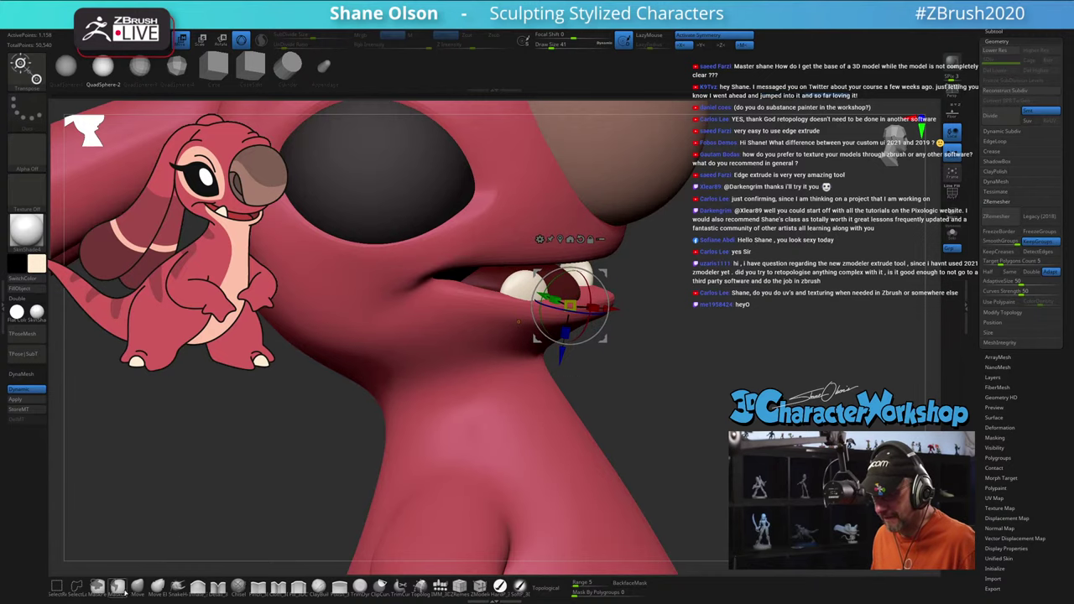
Step: Shape the tooth spheres into tapered, pointed fangs with the Move brush at size 29
left_click(137, 586)
key("bracketleft")
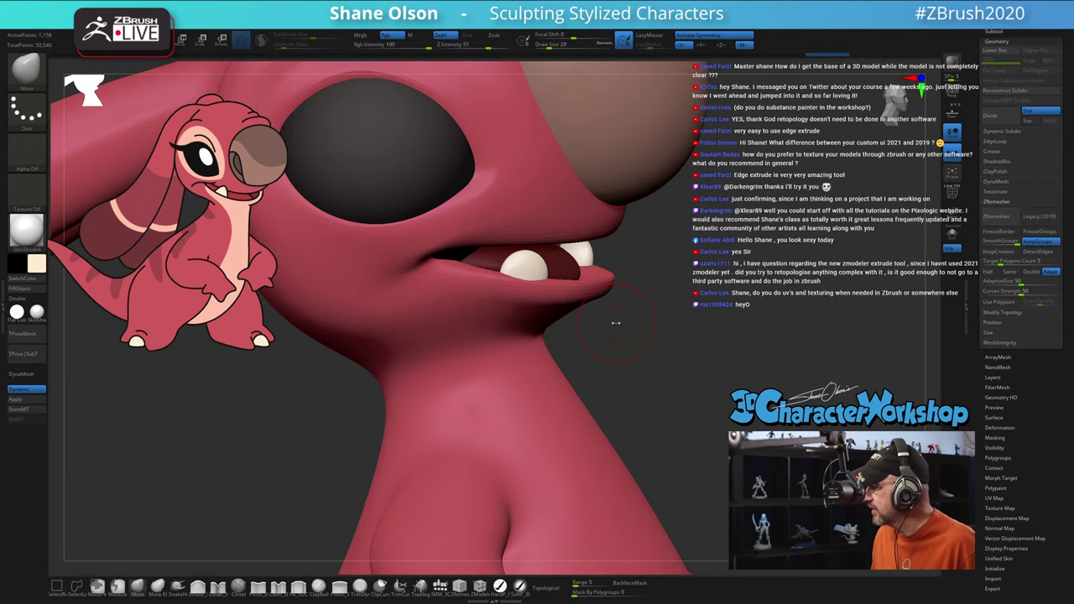
left_click_drag(637, 330, 704, 363)
mouse_move(495, 287)
left_mouse_down()
mouse_move(503, 275)
mouse_move(483, 293)
mouse_move(505, 290)
mouse_move(488, 292)
left_mouse_up()
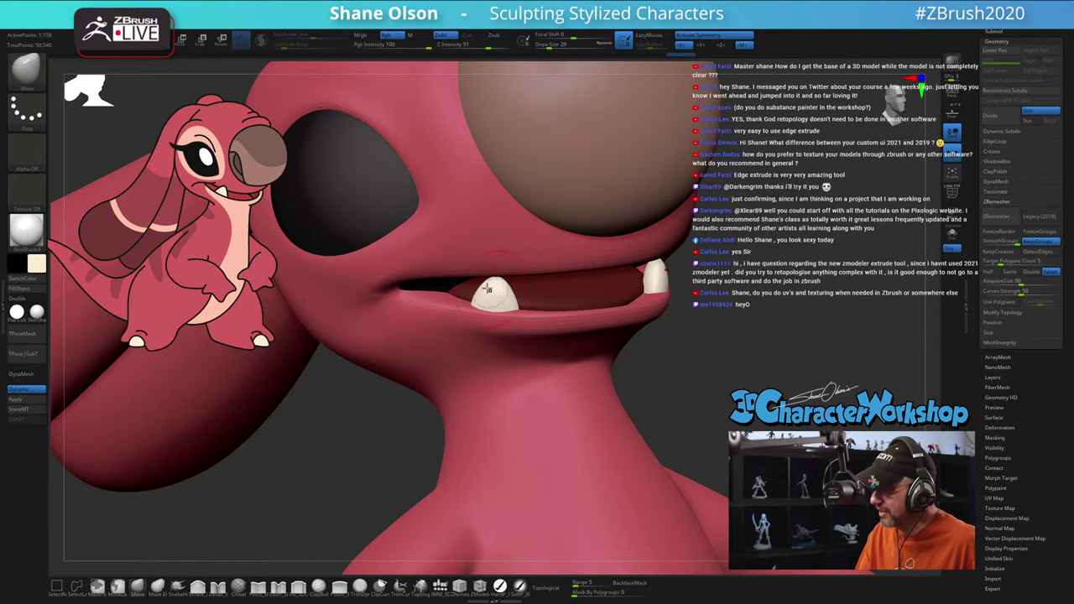
left_click_drag(640, 354, 554, 361)
right_click_drag(554, 360, 635, 403)
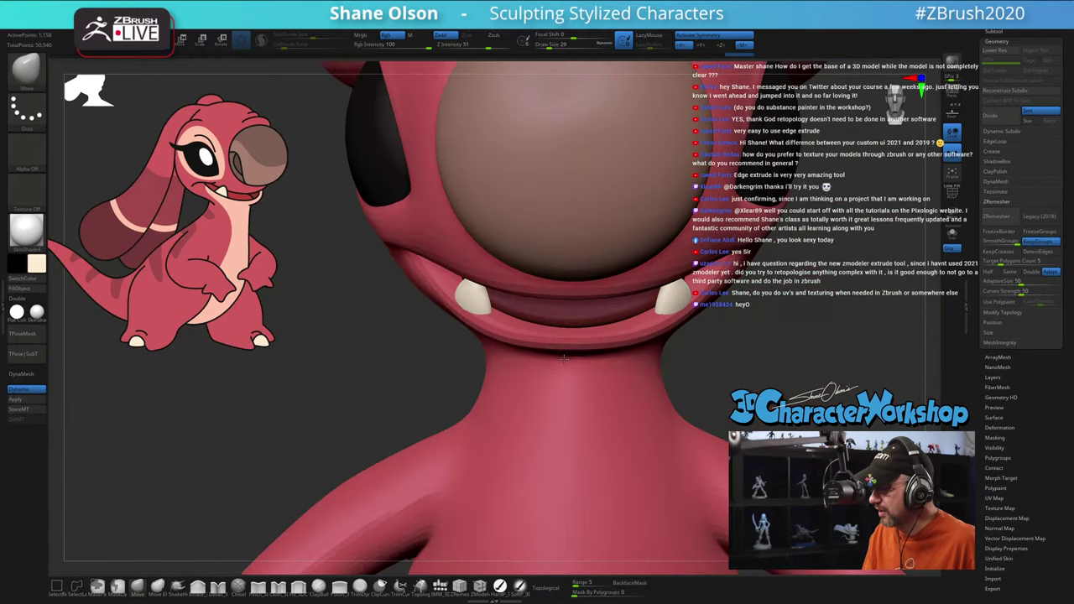
right_click_drag(453, 405, 446, 355)
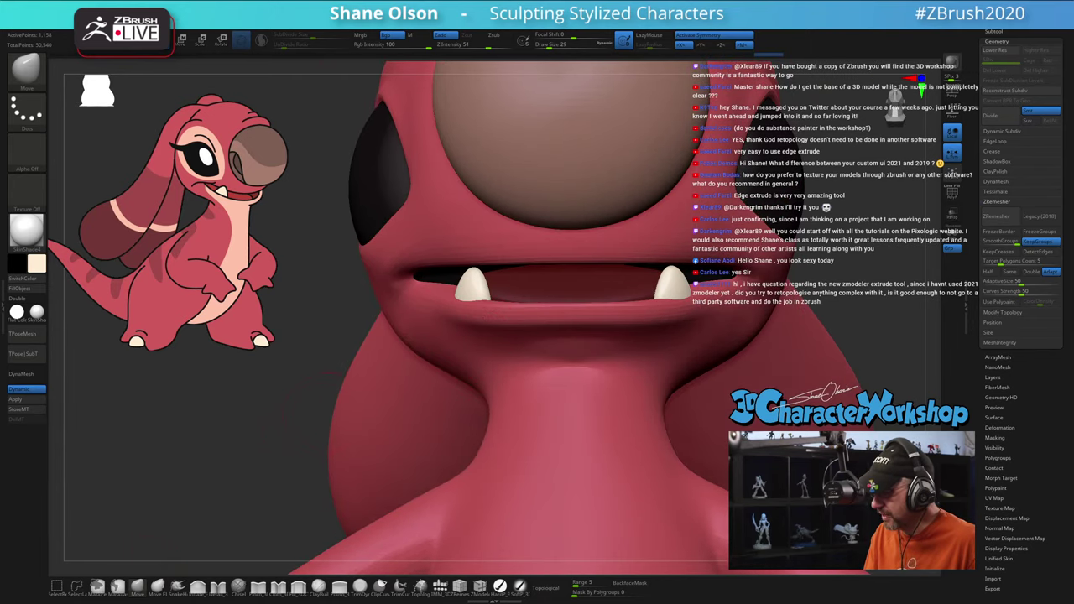
Step: Make the body mesh active and set the Move brush to size 74 with Topological on and a range of 3
key("shift")
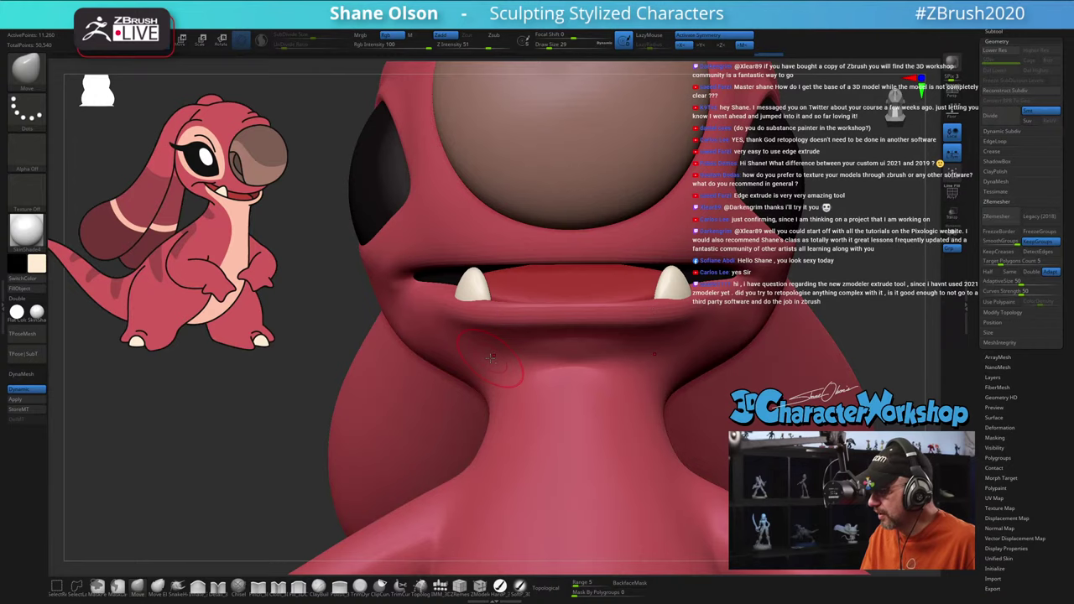
key("s")
left_click_drag(479, 353, 487, 355)
right_click_drag(482, 332, 415, 325)
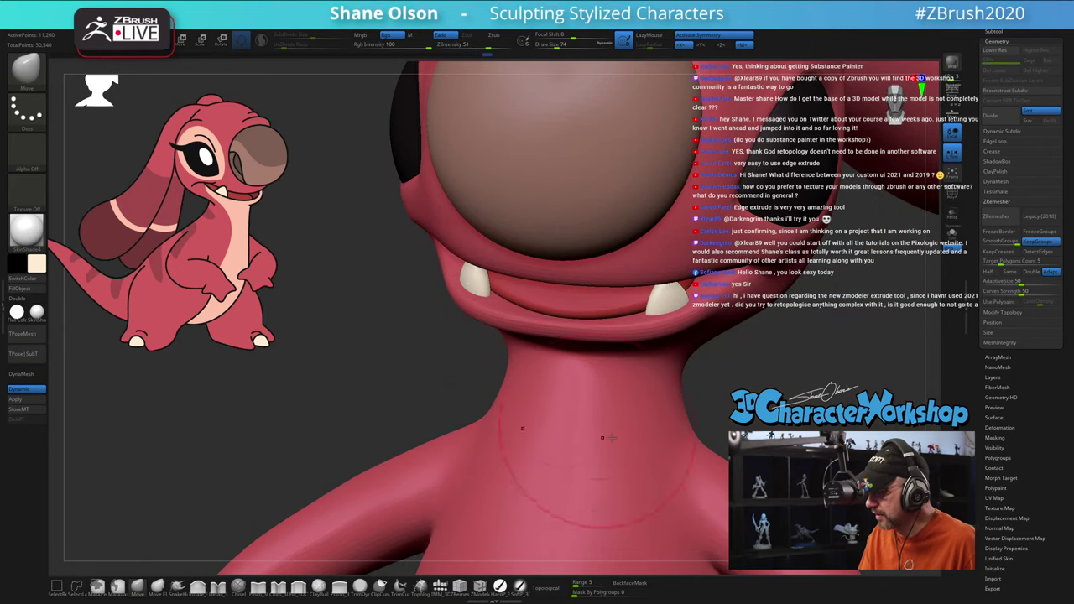
left_click(547, 589)
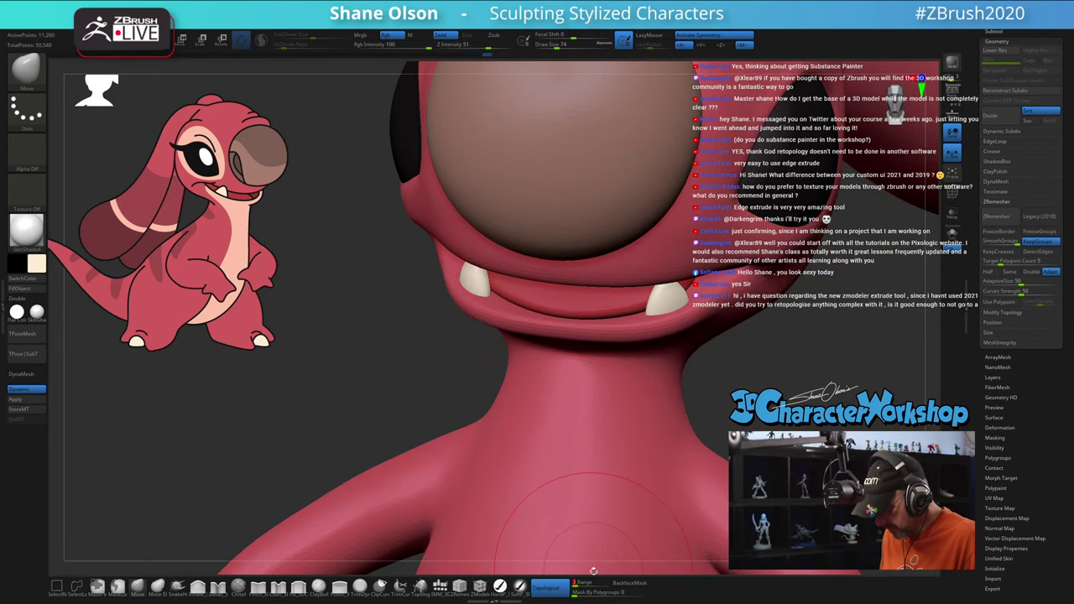
Step: Adjust the lower jaw and lip shape beneath the fangs with the topological Move brush
right_click_drag(555, 406, 574, 391)
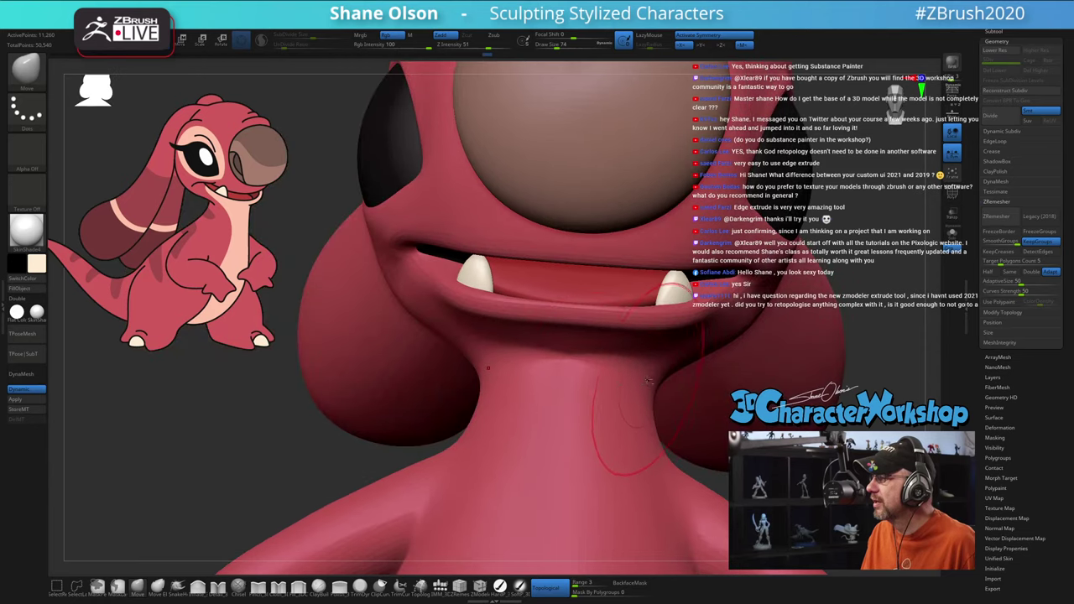
mouse_move(646, 405)
right_mouse_down()
mouse_move(640, 373)
mouse_move(527, 348)
right_mouse_up()
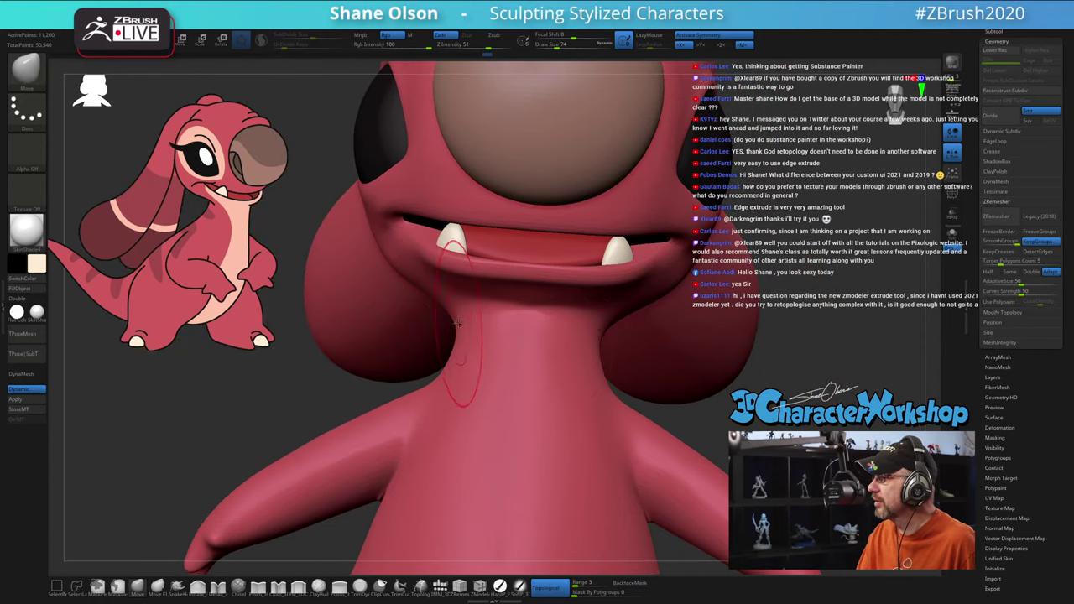
mouse_move(455, 287)
right_mouse_down()
mouse_move(426, 273)
mouse_move(467, 313)
right_mouse_up()
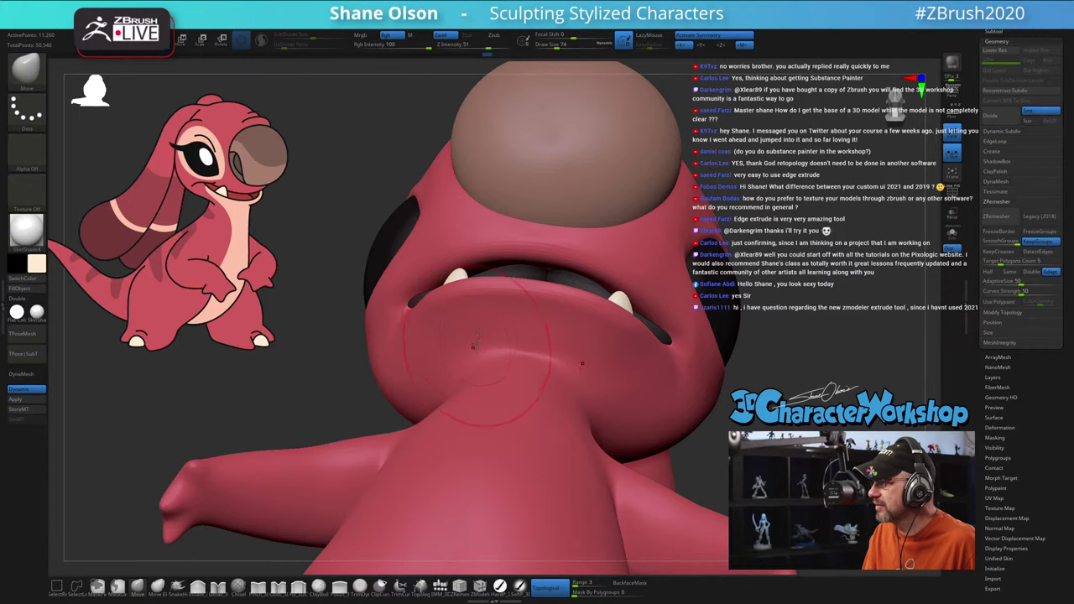
right_click_drag(475, 352, 457, 261)
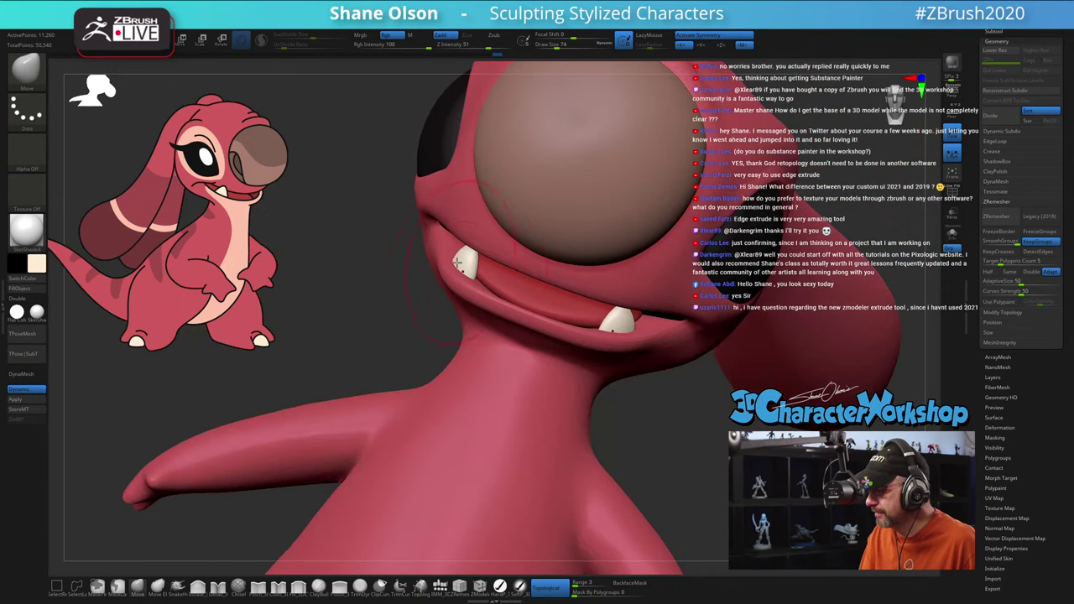
Step: Refine the lower lip and mouth corners around the fangs with the Move brush at size 56
key("s")
left_click_drag(458, 259, 452, 257)
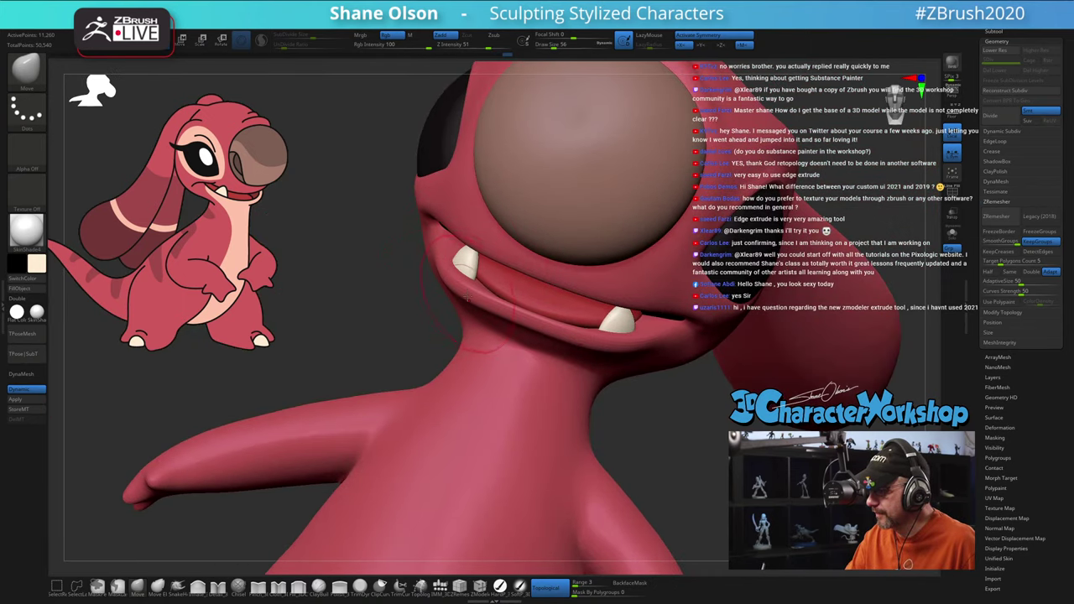
mouse_move(437, 245)
right_mouse_down()
mouse_move(479, 310)
mouse_move(486, 289)
right_mouse_up()
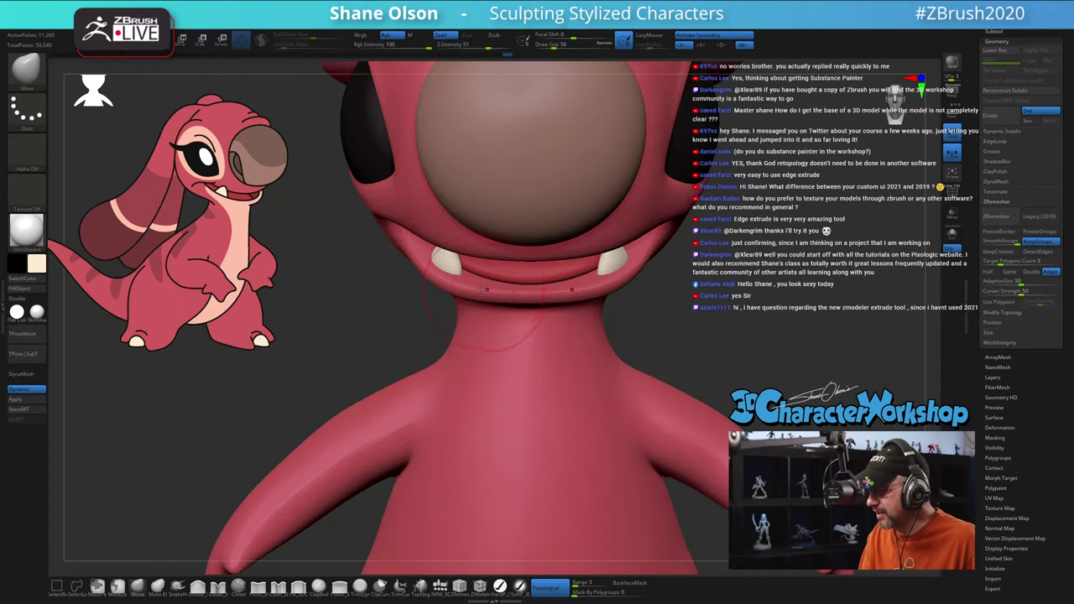
right_click_drag(495, 252, 515, 305)
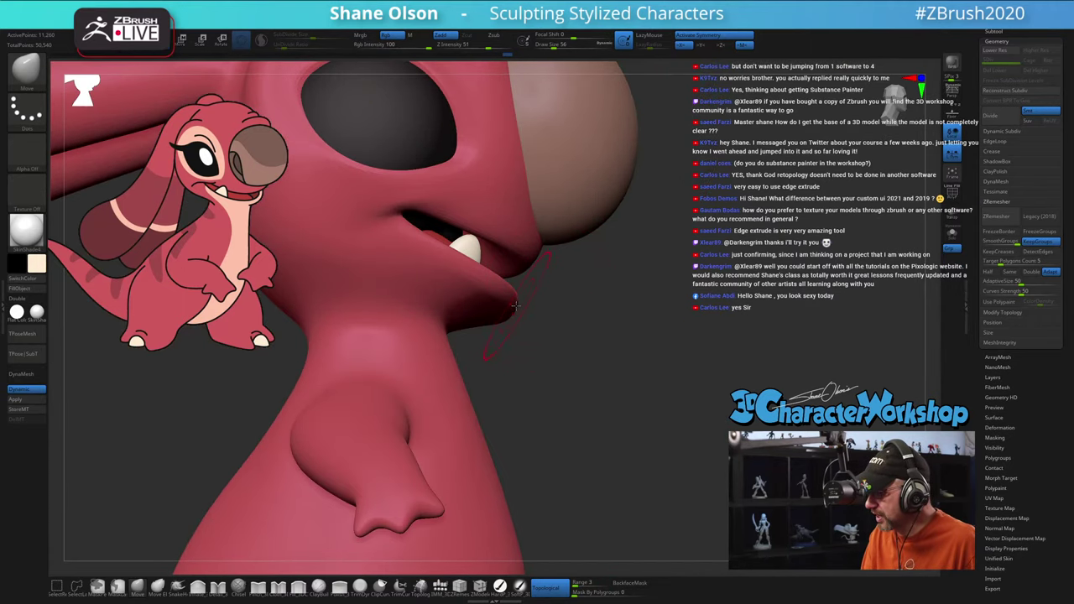
right_click_drag(590, 317, 520, 290)
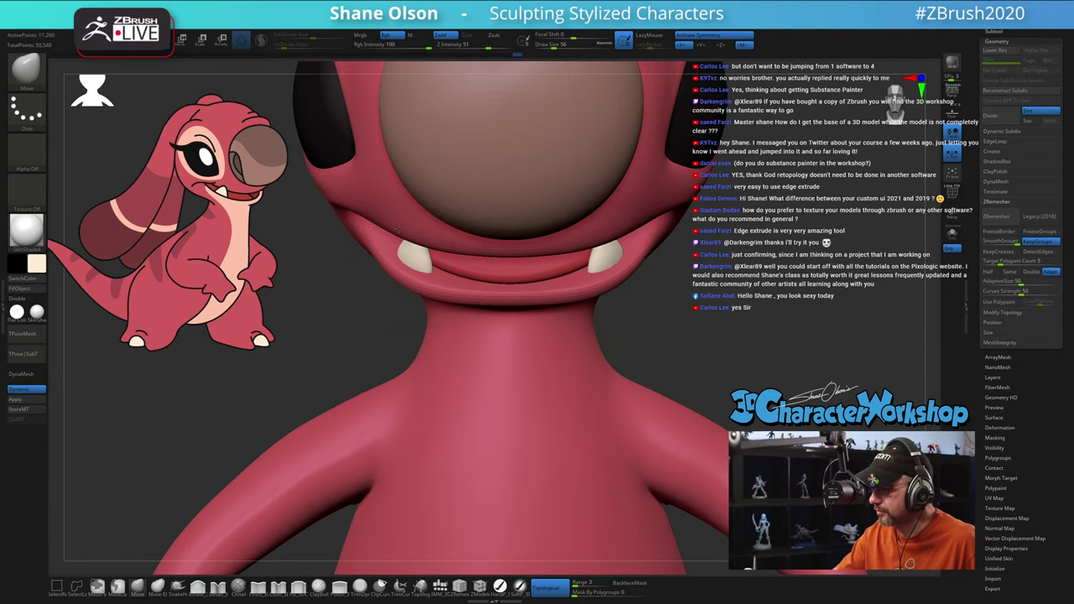
mouse_move(409, 239)
right_mouse_down()
mouse_move(446, 249)
mouse_move(435, 249)
right_mouse_up()
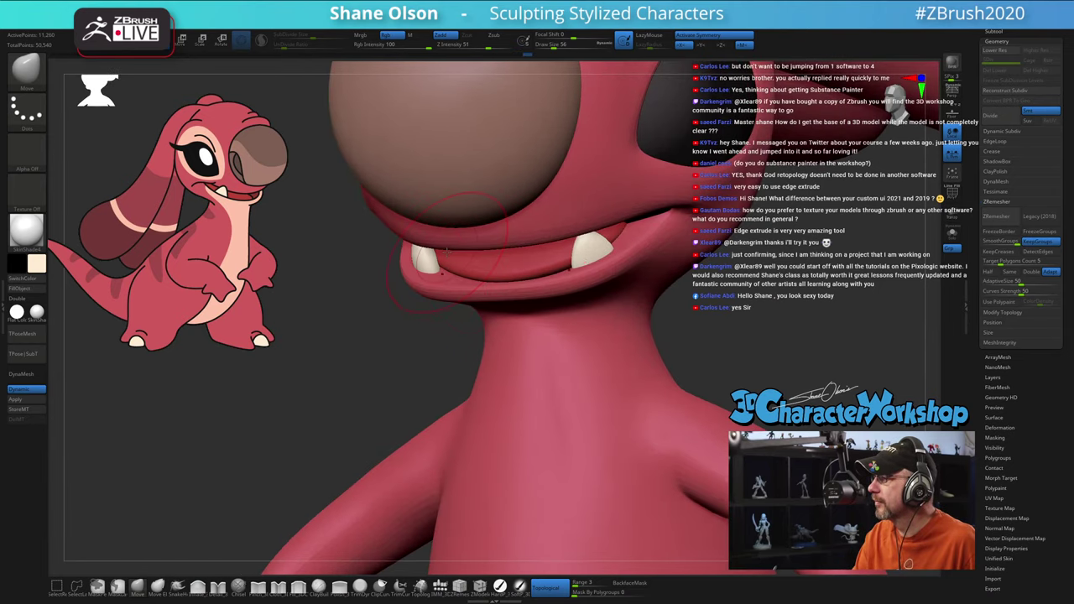
Step: Reshape the lower lip and jaw around the fangs with the Move brush, enlarging its draw size to 87
key("s")
left_click_drag(435, 249, 442, 249)
mouse_move(429, 212)
right_mouse_down()
mouse_move(432, 203)
mouse_move(446, 215)
right_mouse_up()
key("s")
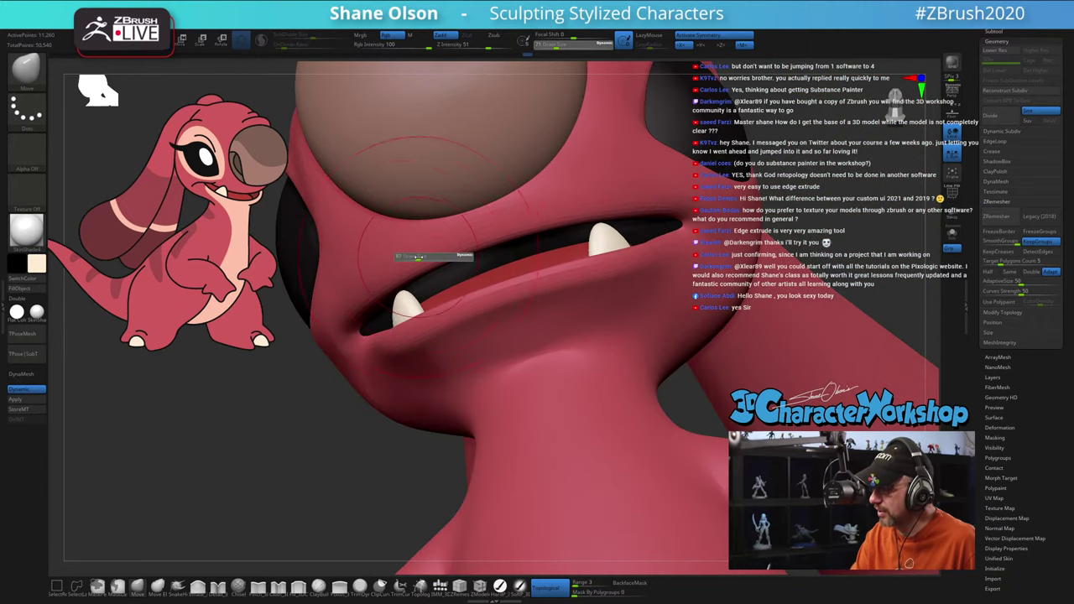
left_click_drag(409, 257, 418, 256)
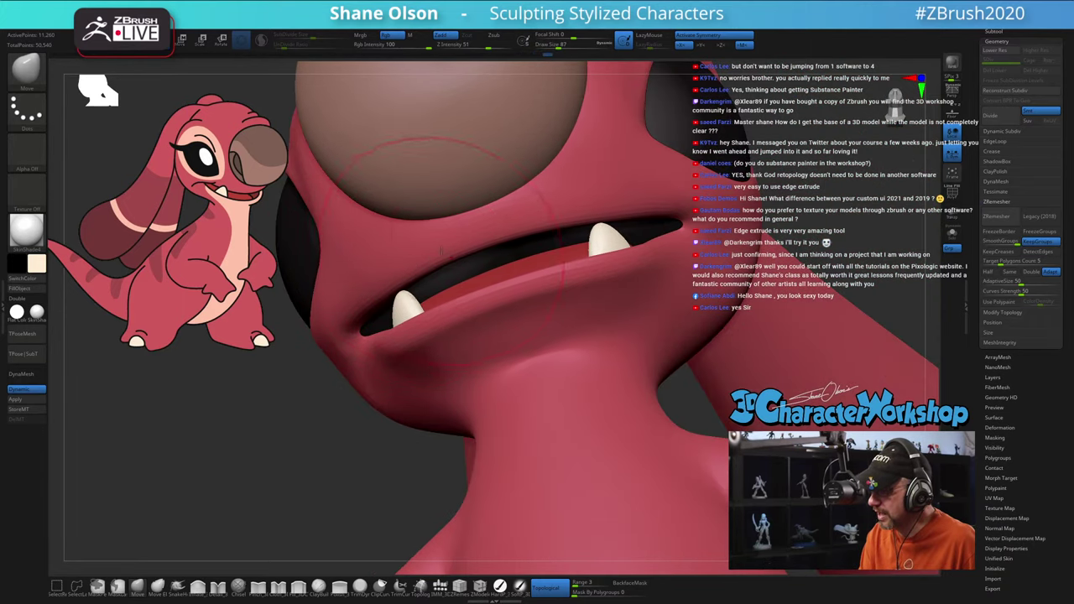
right_click_drag(403, 273, 427, 277)
Step: Make the combined teeth and tongue mesh active and split it into separate subtools for the fangs and the tongue
left_click(426, 277, "alt")
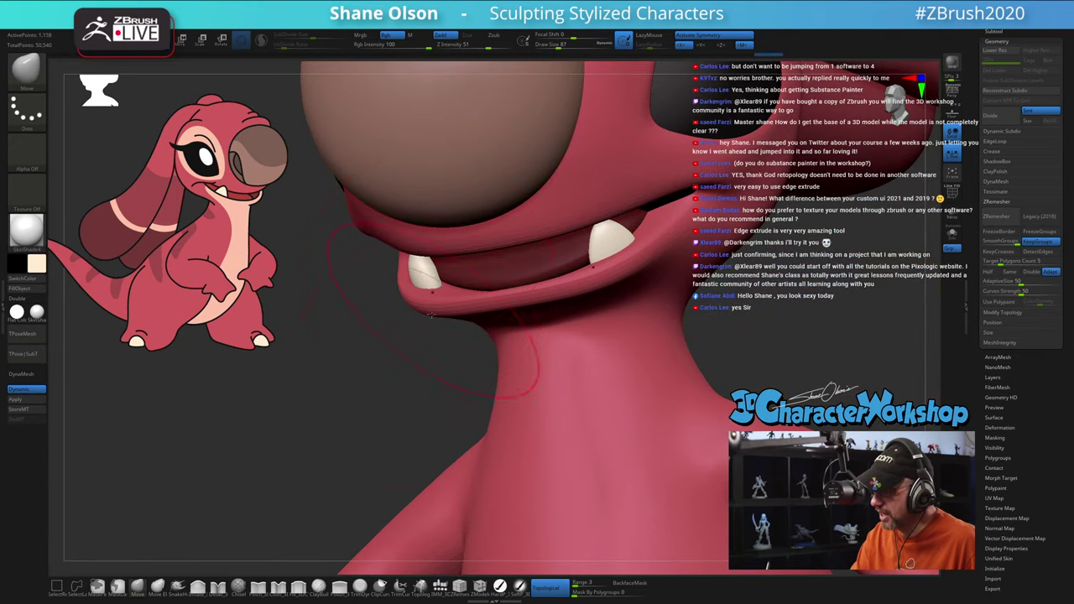
key("w")
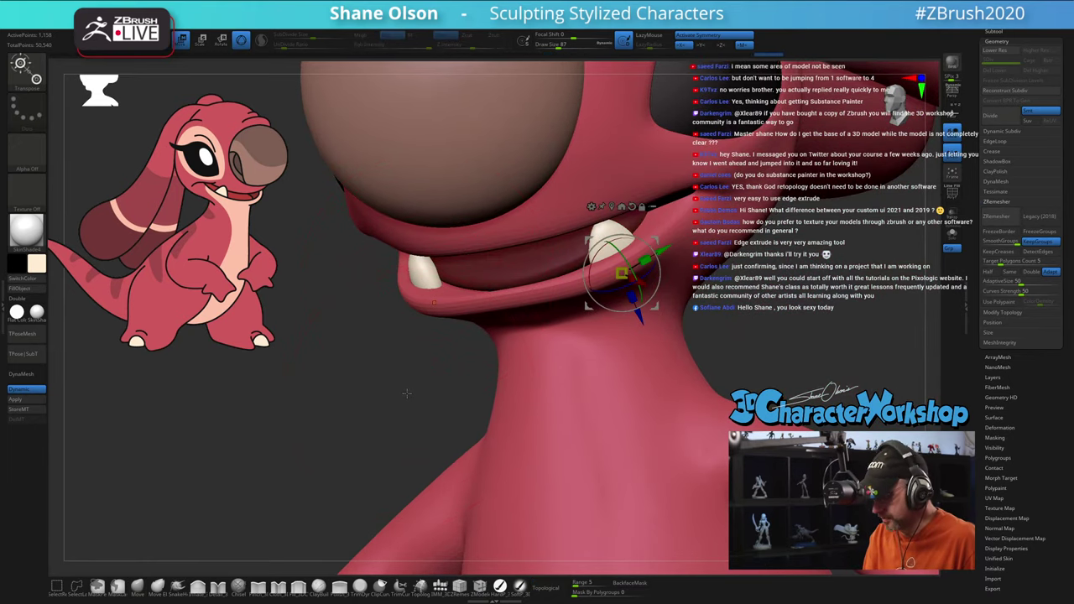
key("shift+f")
right_click_drag(406, 394, 409, 379)
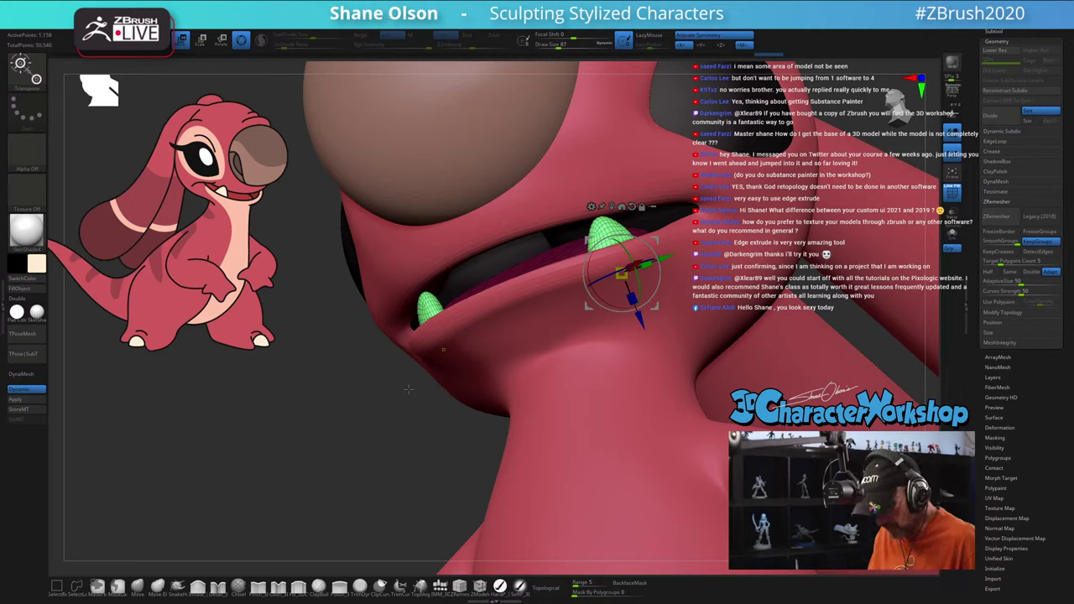
key("space")
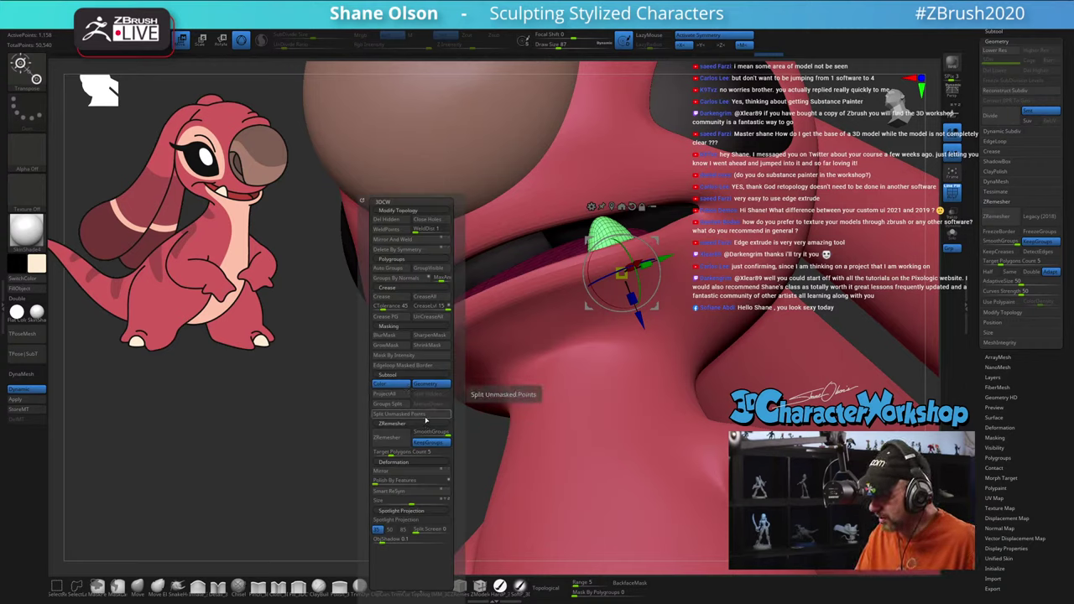
left_click(425, 414)
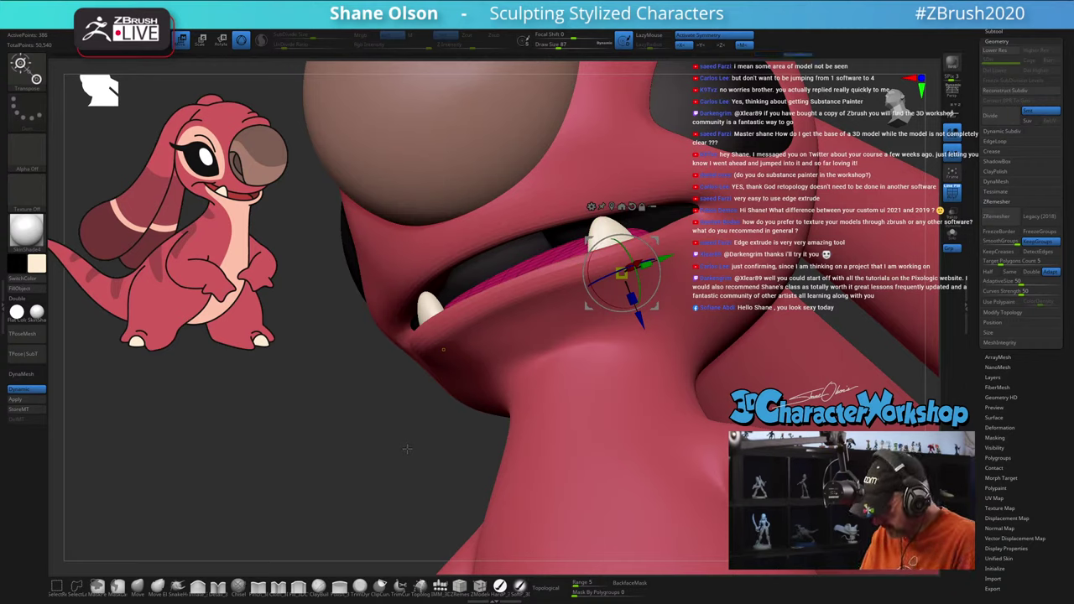
key("shift+f")
Step: Reposition, rotate and uniformly scale the pair of fangs on the lower lip with the Gizmo
right_click_drag(425, 420, 681, 235)
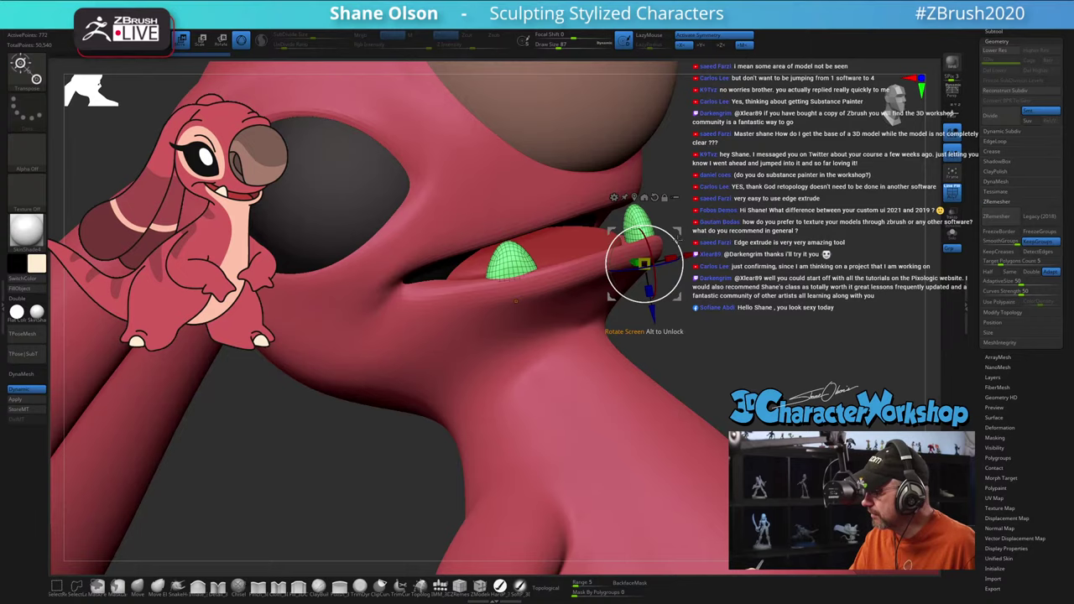
left_click_drag(679, 238, 681, 243)
left_click_drag(647, 291, 613, 358)
right_click_drag(615, 357, 704, 310)
right_click_drag(718, 273, 635, 270)
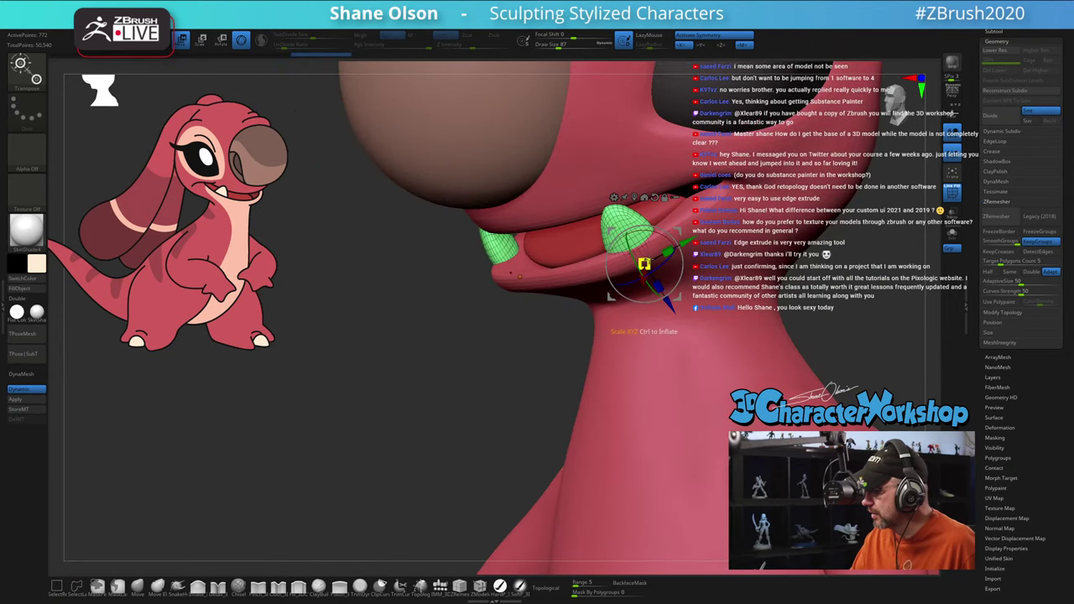
left_click_drag(646, 263, 665, 260)
mouse_move(665, 260)
right_mouse_down()
mouse_move(646, 252)
mouse_move(675, 267)
right_mouse_up()
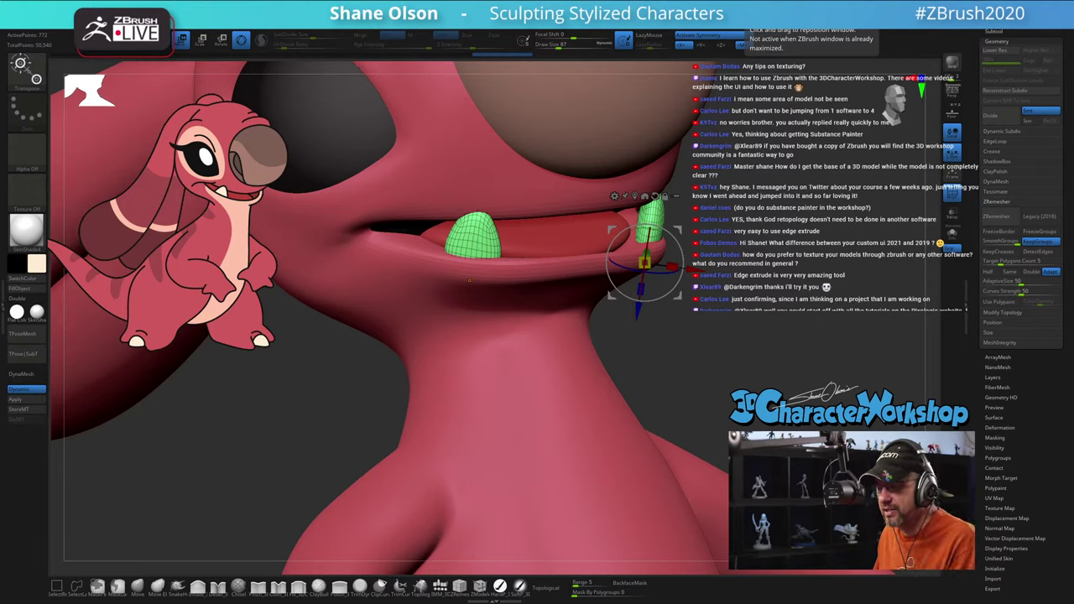
Step: Hide the polyframe and taper the fangs with the topological Move brush at size 56
key("q")
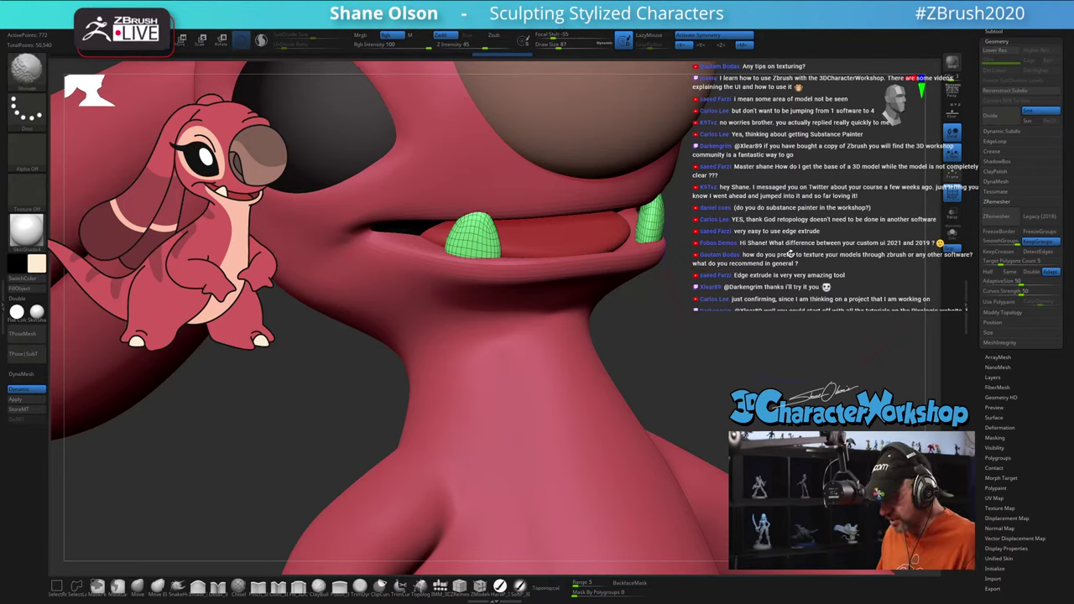
key("shift+f")
key("s")
left_click(742, 262)
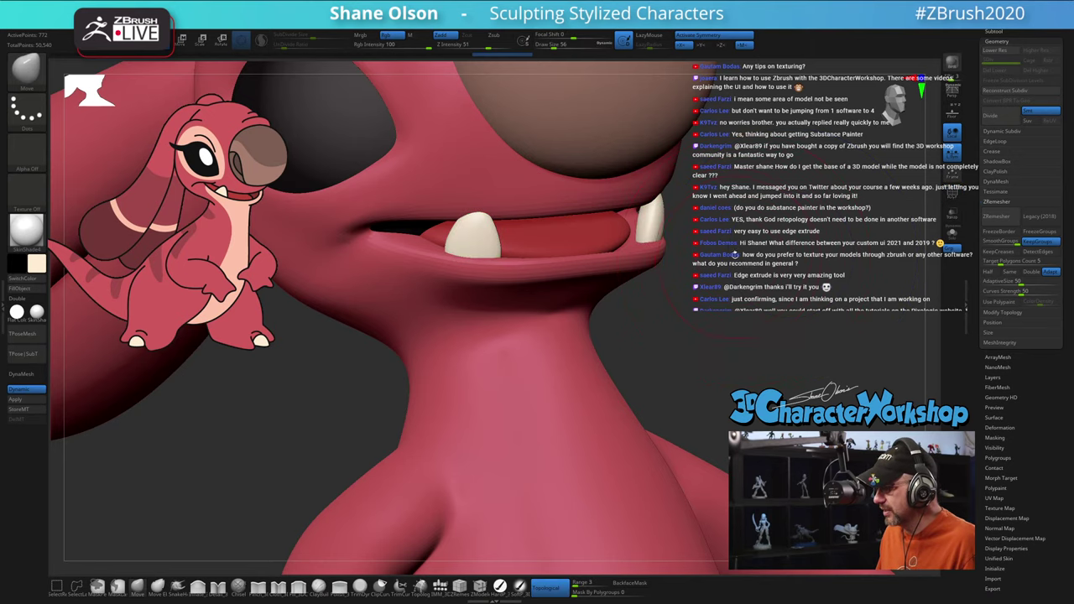
left_click_drag(736, 255, 757, 243)
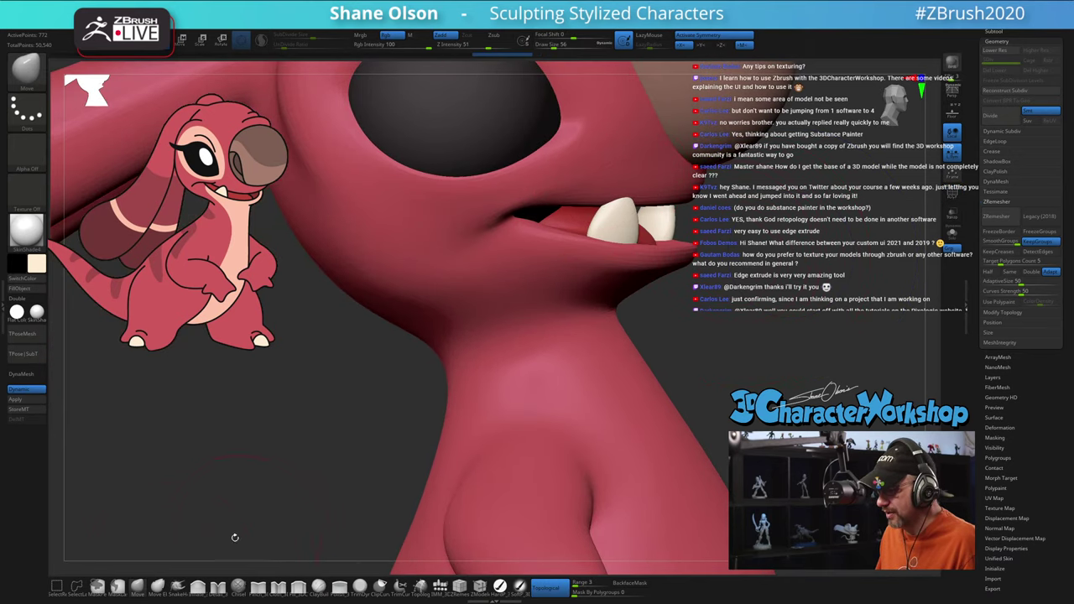
left_click_drag(622, 236, 629, 233)
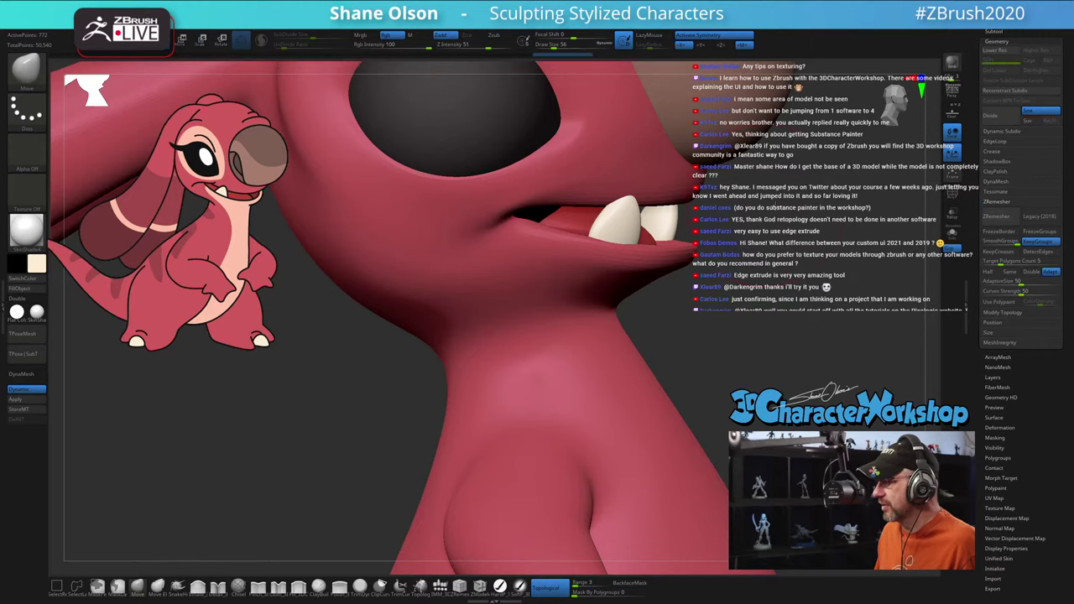
left_click_drag(702, 244, 757, 214)
Step: Refine the side profile of the fangs with the Move brush at sizes 35 and 62
key("s")
left_click(753, 214)
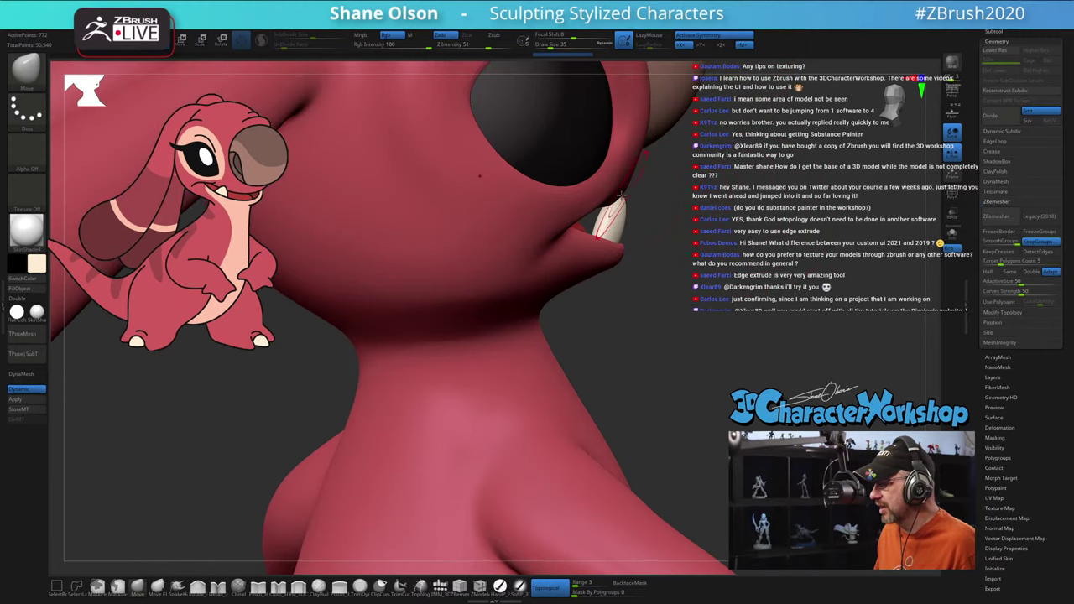
key("bracketright")
key("bracketright")
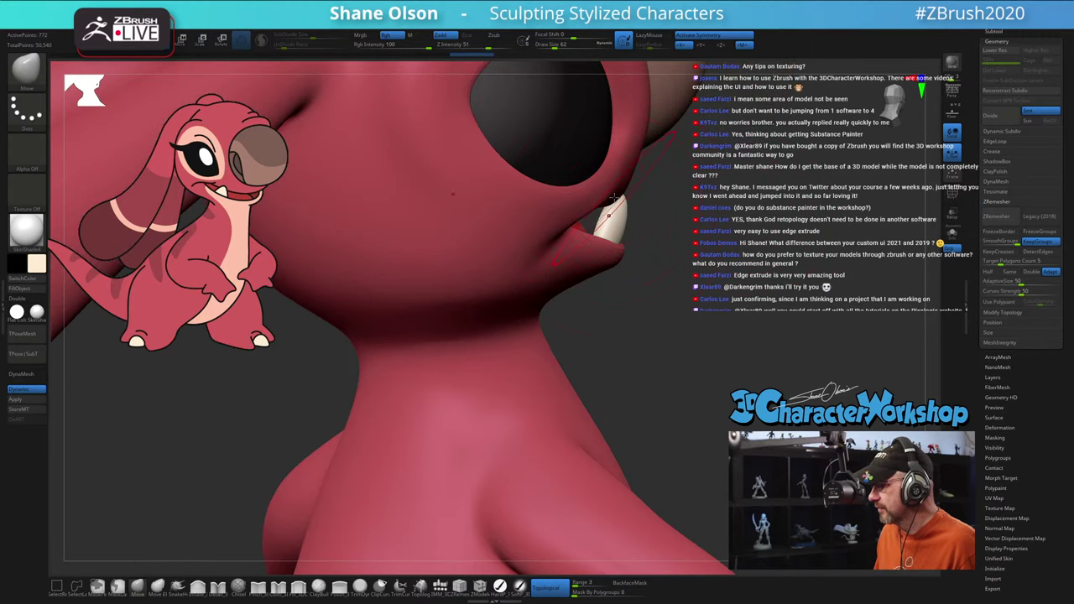
left_click_drag(691, 217, 523, 295)
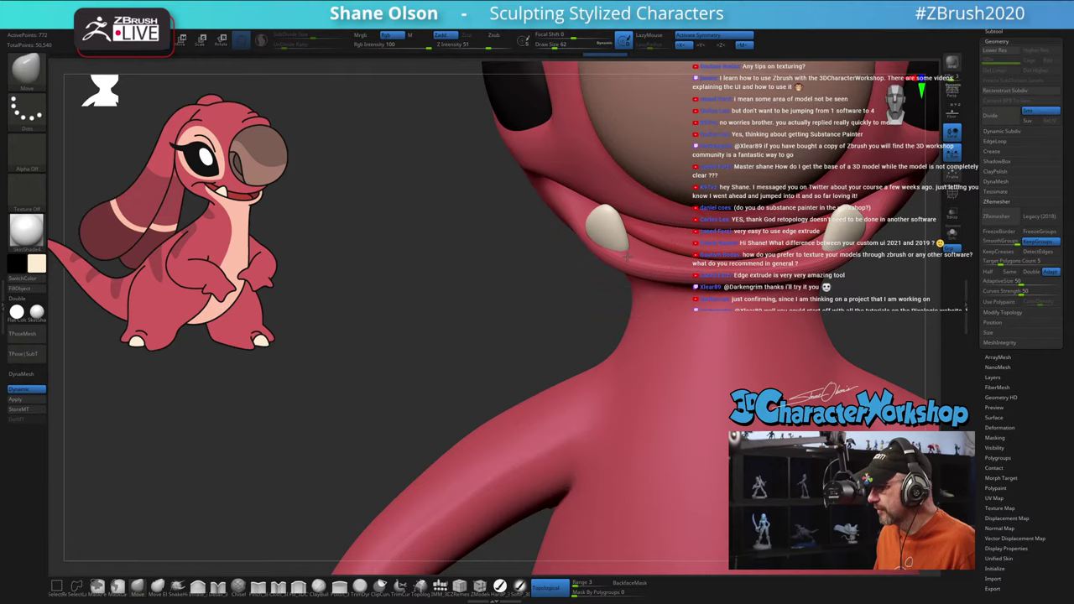
Step: Adjust the shape and lean of the fangs from the front with the Move brush at size 41
key("s")
left_click_drag(594, 240, 594, 231)
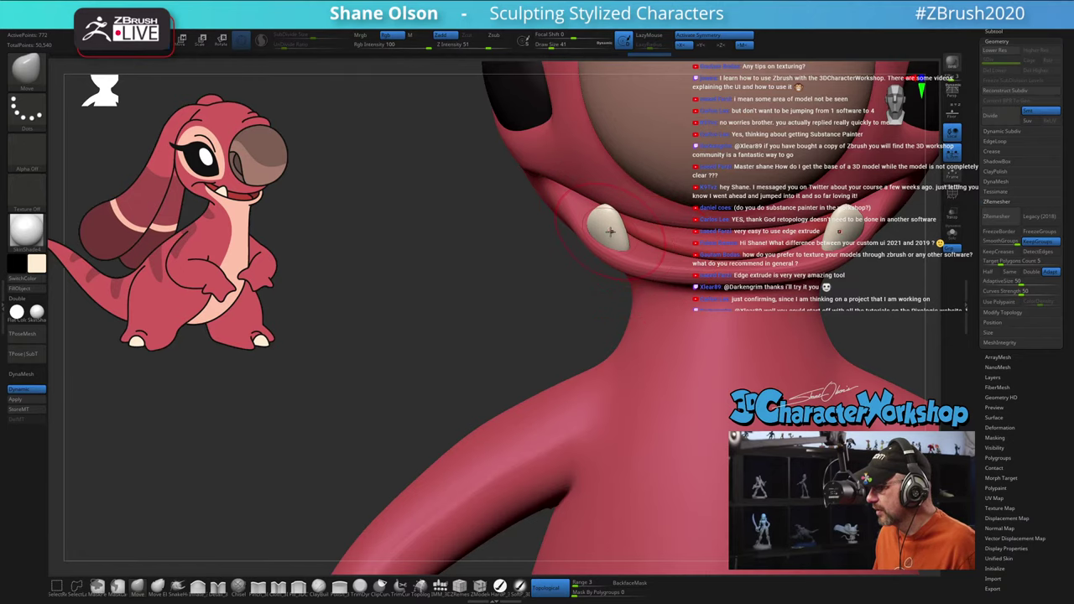
left_click_drag(529, 257, 426, 235)
left_click_drag(821, 254, 720, 249, "alt")
left_click_drag(789, 250, 774, 290)
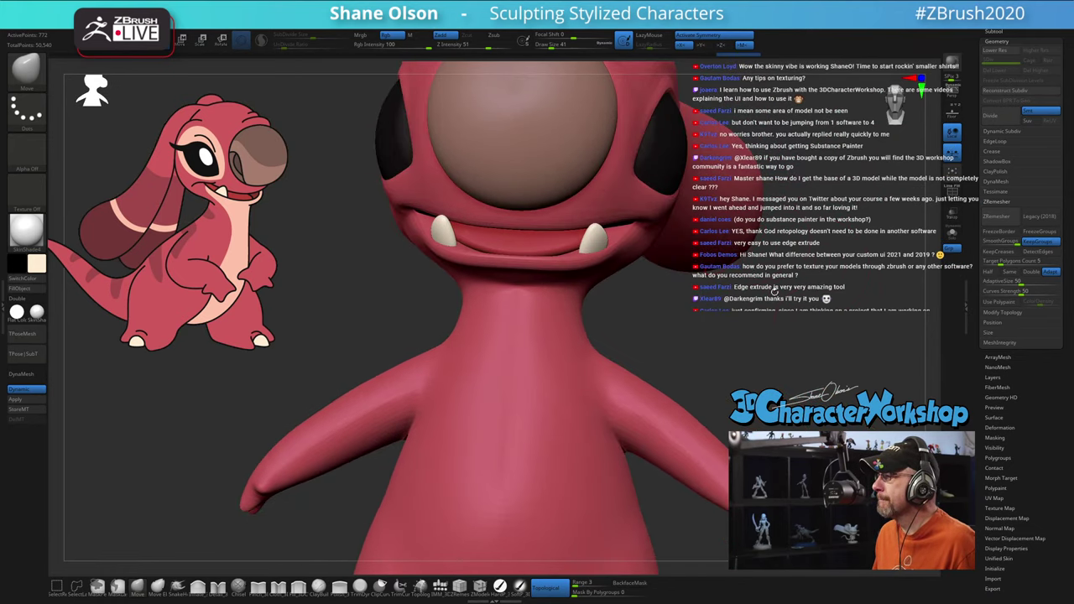
left_click_drag(810, 323, 783, 328)
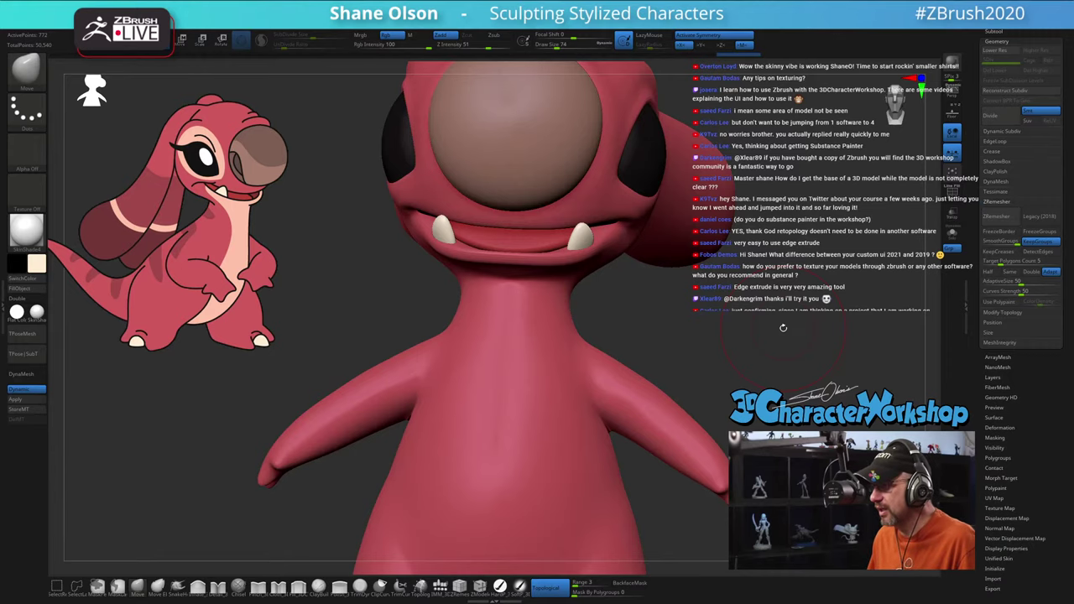
Step: Narrow and sharpen the fangs with the Move brush, reducing its size from 54 through 44 to 33
key("s")
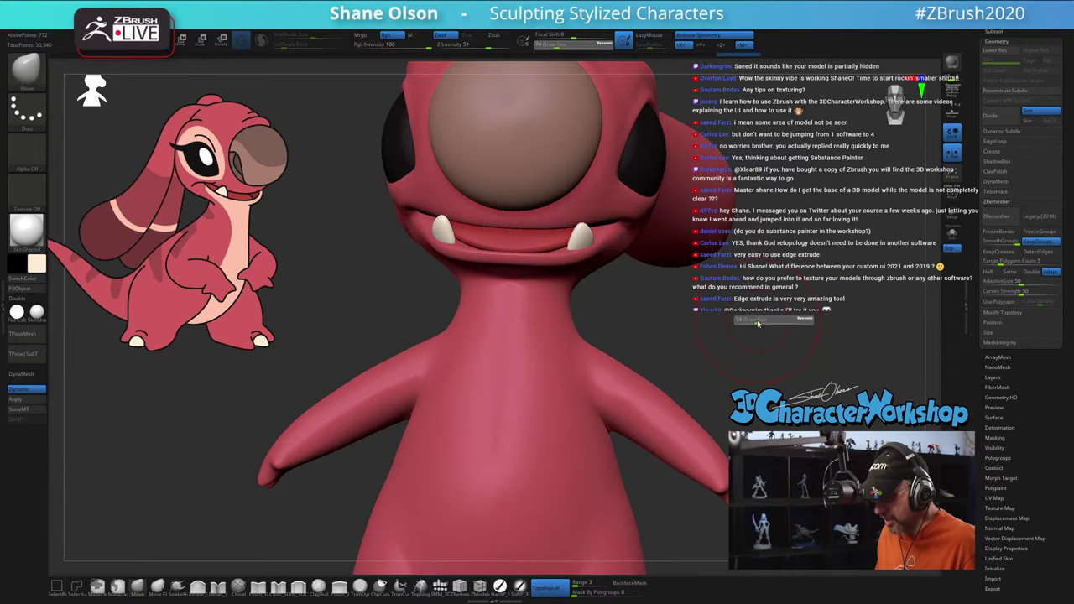
left_click_drag(754, 319, 752, 319)
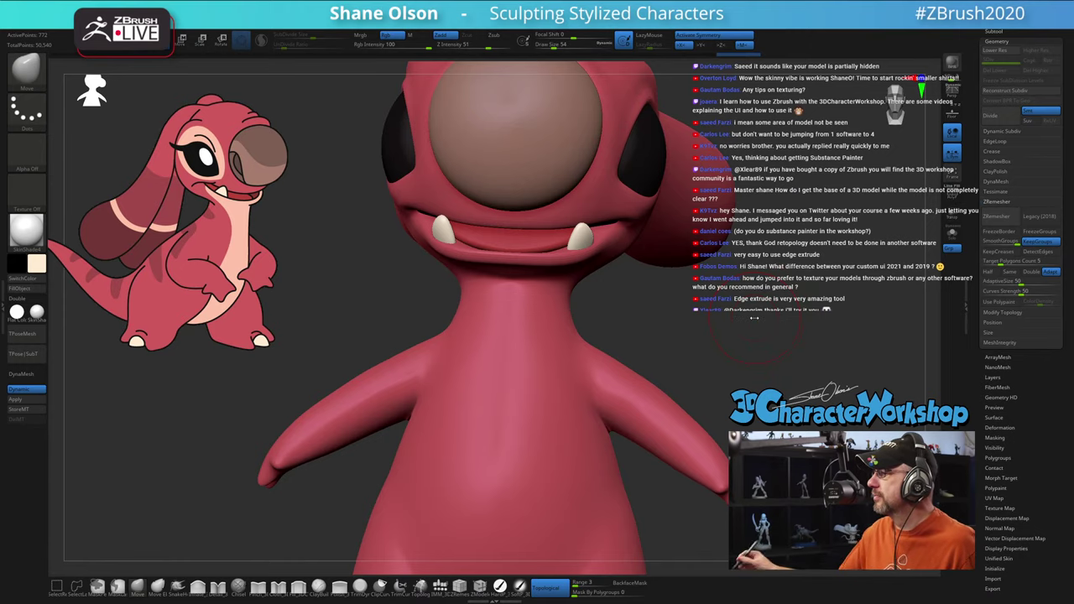
mouse_move(690, 337)
left_mouse_down("alt")
mouse_move(699, 313)
mouse_move(702, 332)
left_mouse_up("alt")
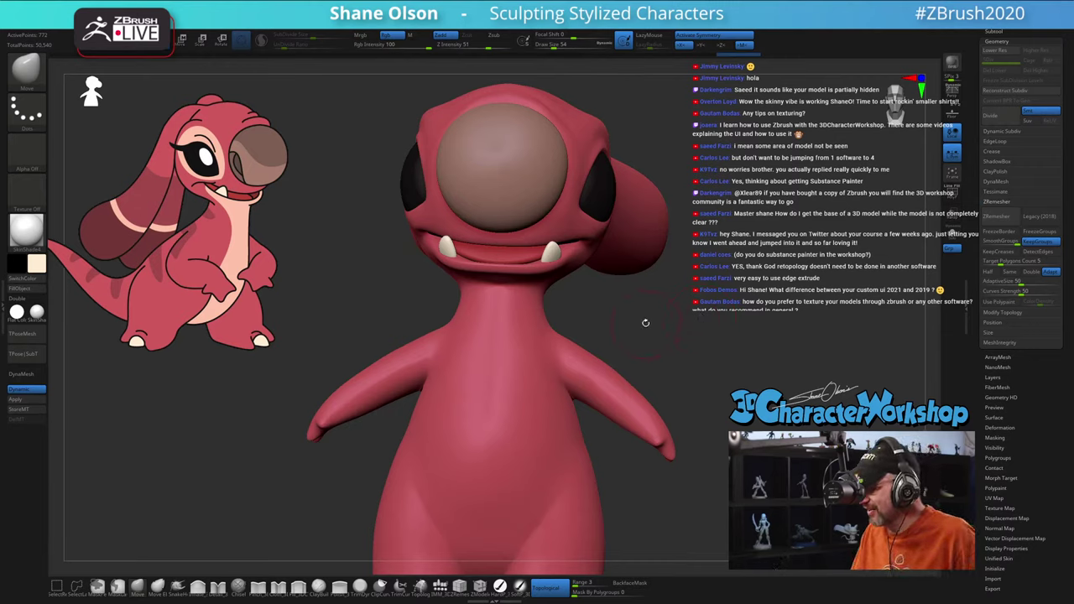
mouse_move(664, 322)
left_mouse_down()
mouse_move(625, 304)
mouse_move(674, 293)
mouse_move(684, 346)
left_mouse_up()
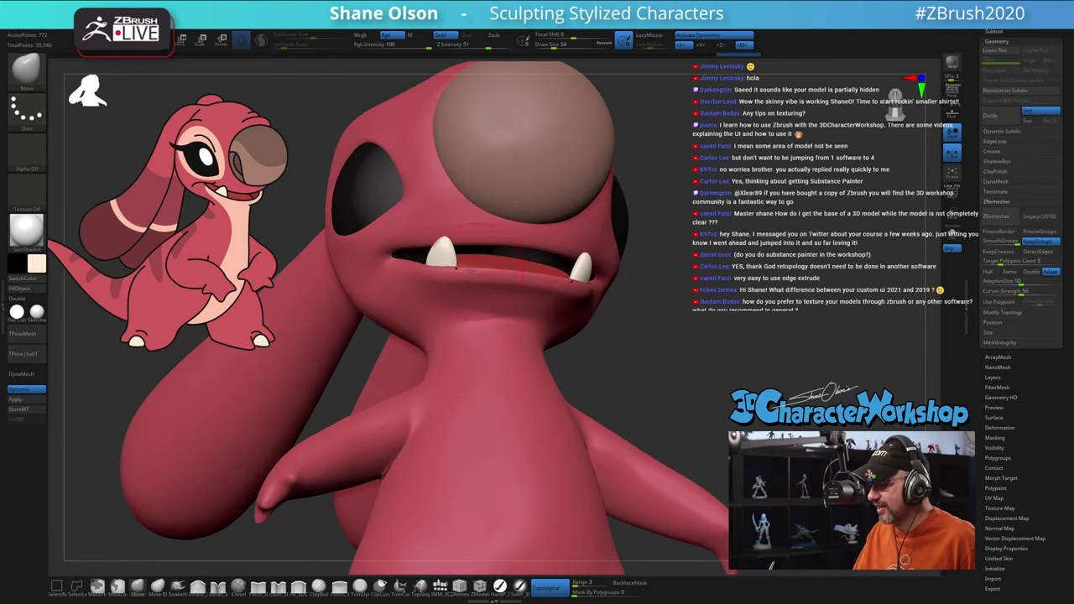
left_click_drag(446, 252, 461, 272)
key("[")
right_click_drag(461, 272, 478, 254)
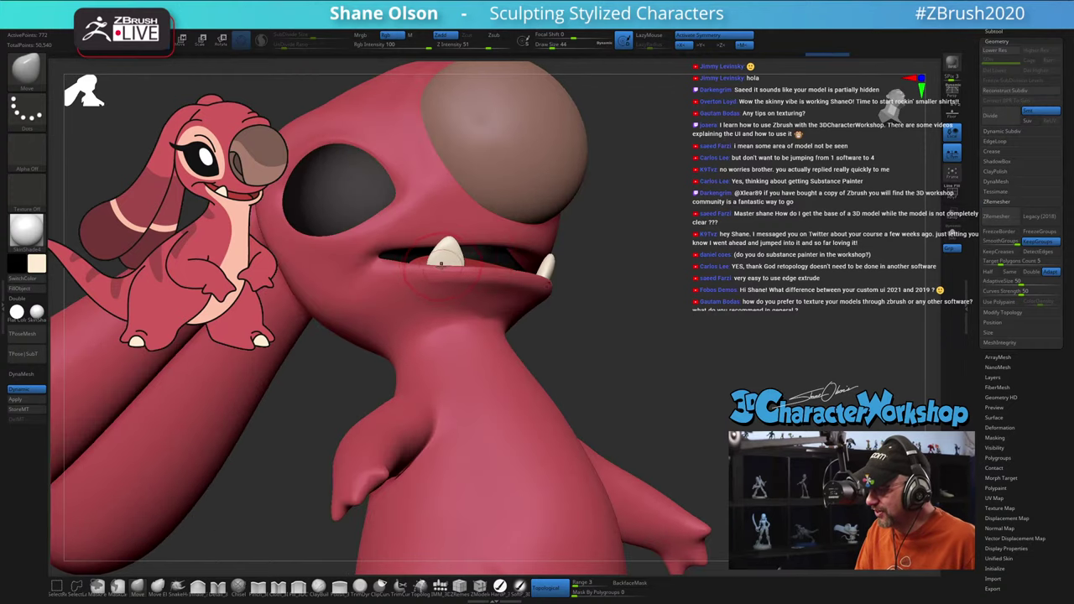
key("[")
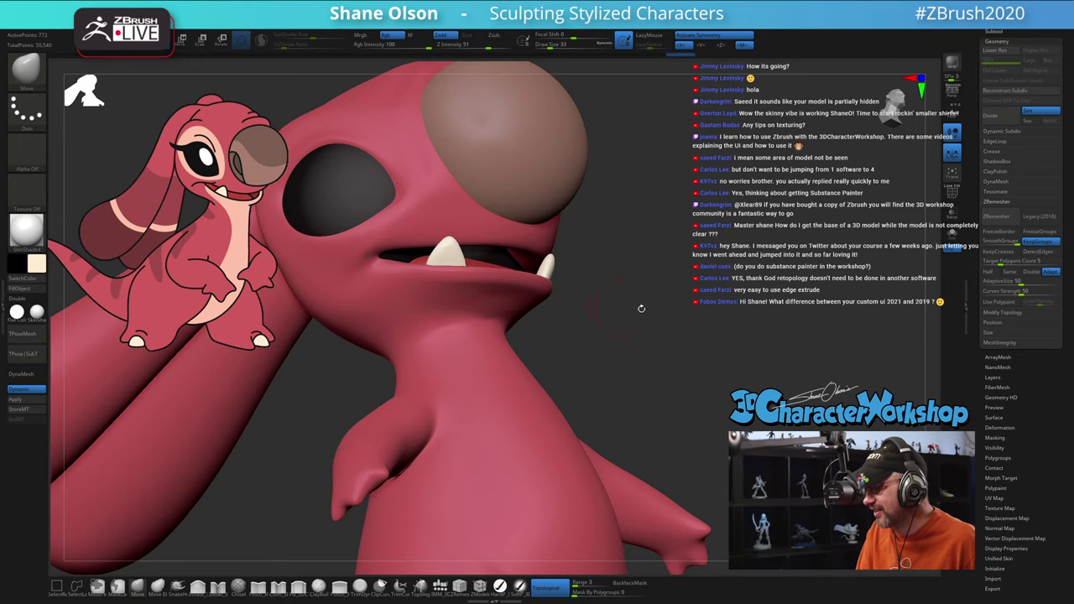
Step: Make the tongue active and adjust its shape inside the mouth with the Move brush at size 71
mouse_move(641, 308)
left_mouse_down()
mouse_move(647, 321)
mouse_move(477, 266)
mouse_move(484, 252)
mouse_move(452, 254)
mouse_move(427, 235)
left_mouse_up()
key("s")
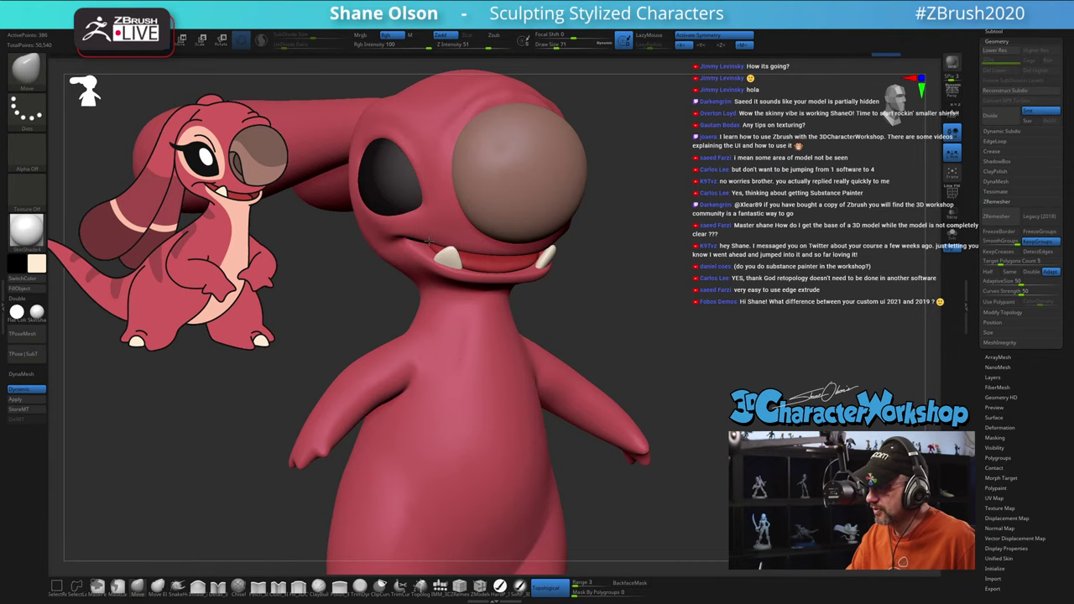
right_click_drag(579, 283, 536, 280)
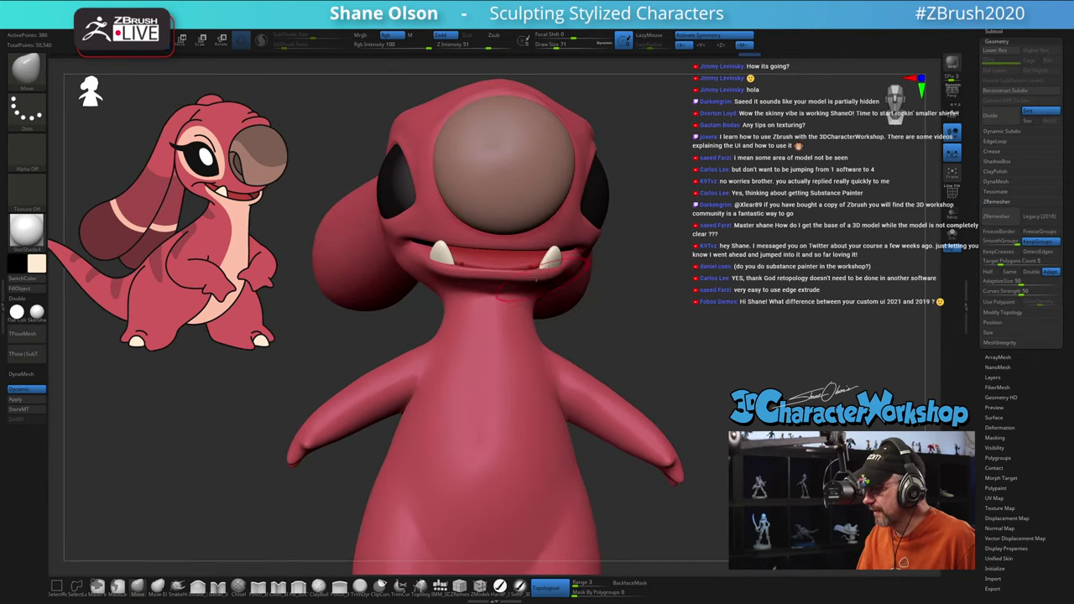
left_click_drag(528, 265, 528, 260)
right_click_drag(481, 271, 533, 280)
left_click_drag(533, 279, 574, 299)
Step: Examine the whole creature's proportions from front and three-quarter views, from the head down to the legs and feet
right_click_drag(574, 299, 614, 311, "ctrl")
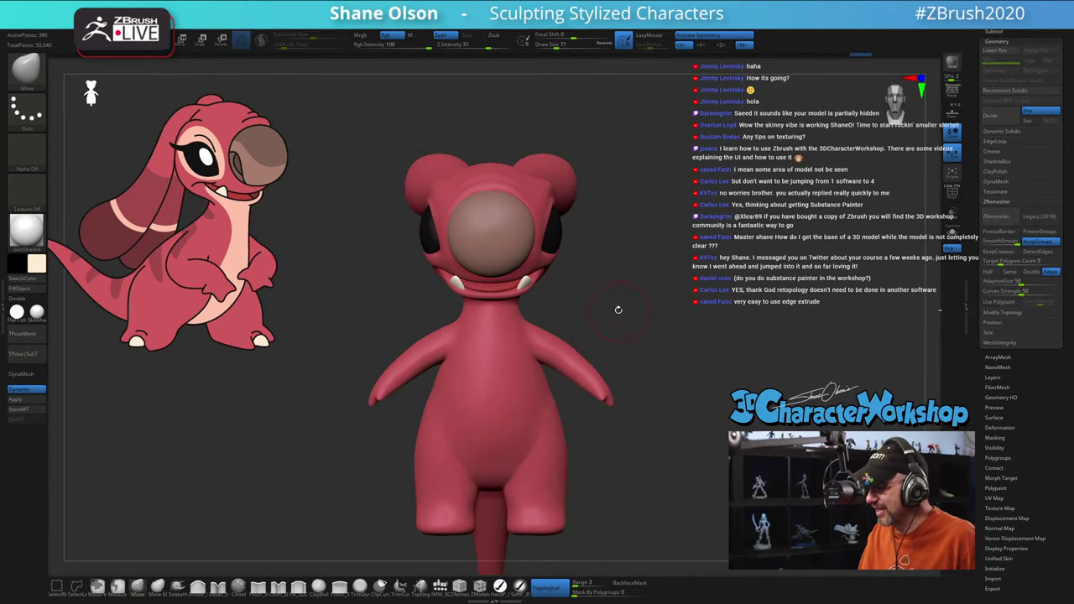
key("bracketleft")
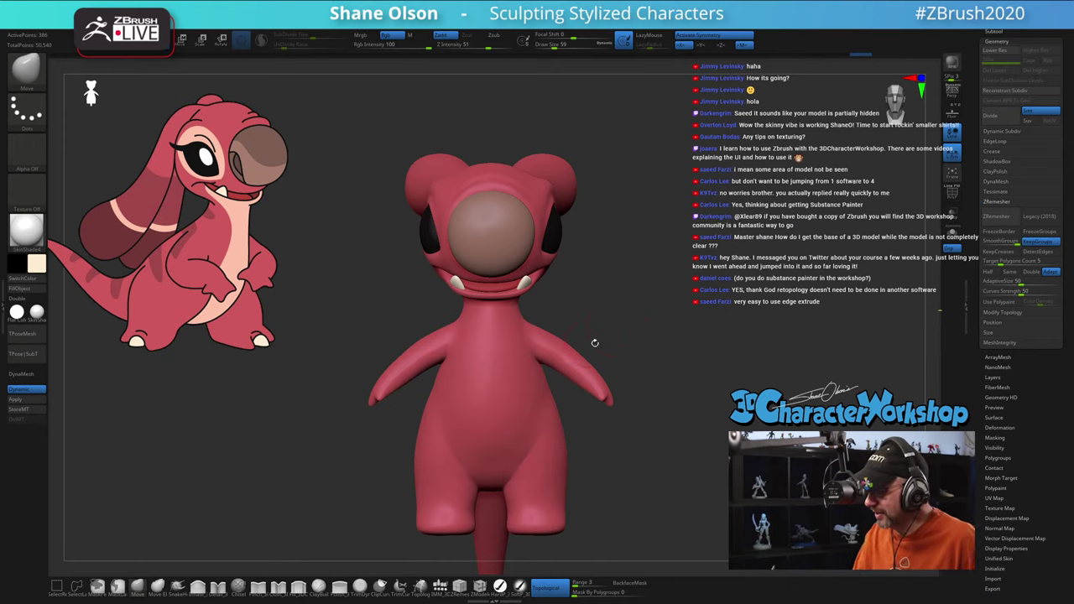
right_click_drag(595, 342, 599, 403)
right_click(600, 407)
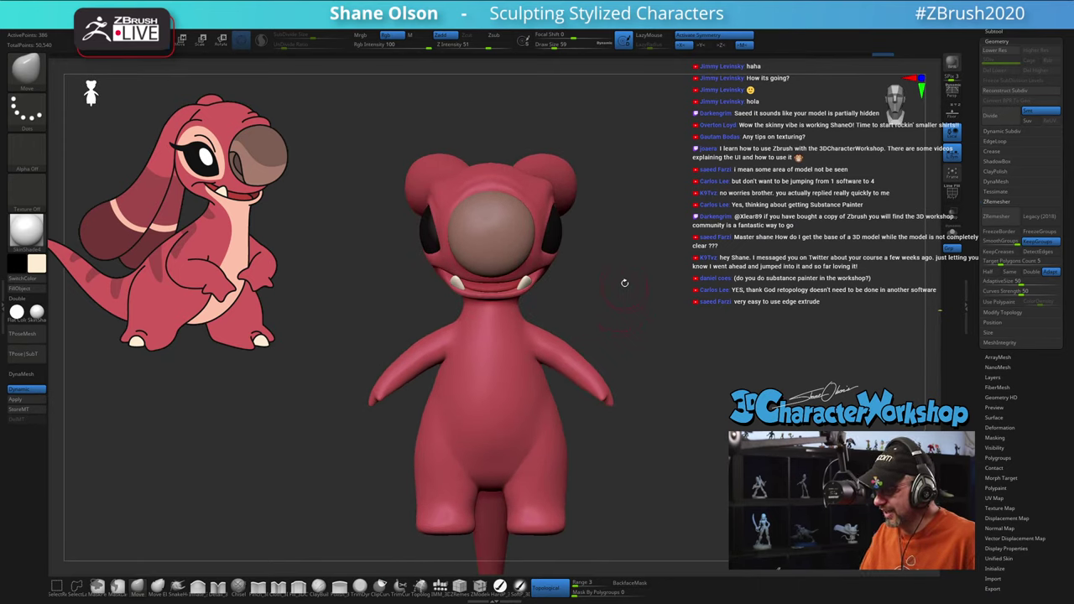
left_click_drag(624, 283, 602, 334, "alt")
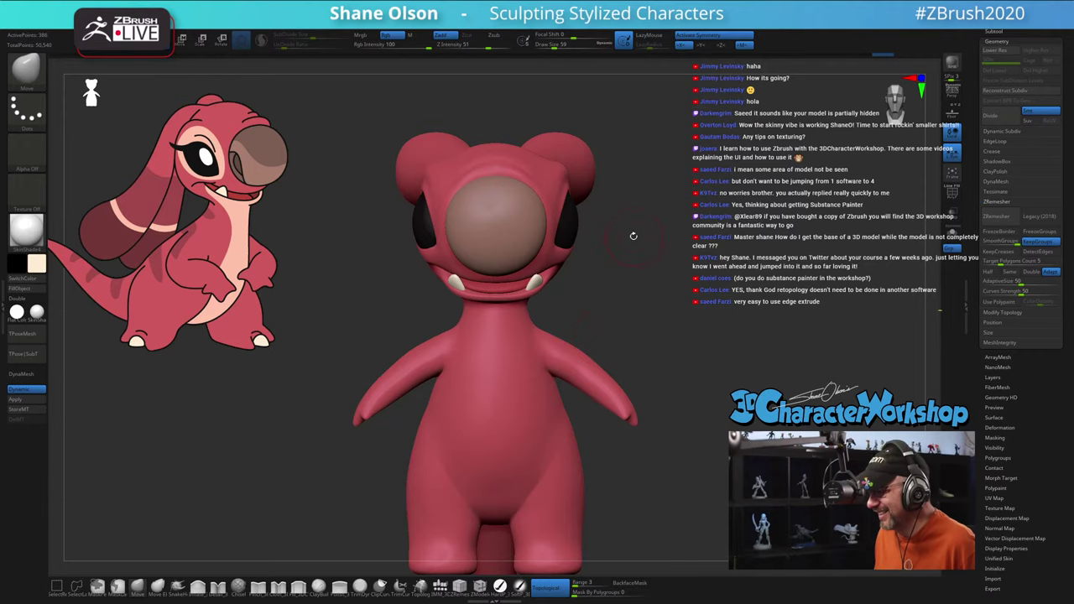
left_click_drag(633, 236, 681, 233)
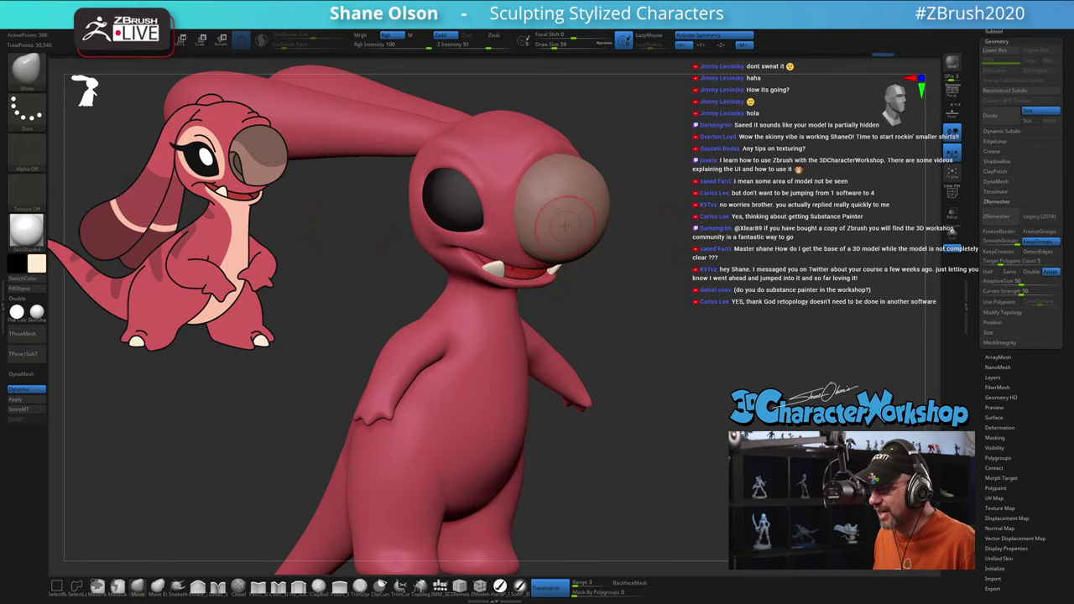
left_click_drag(669, 391, 583, 449)
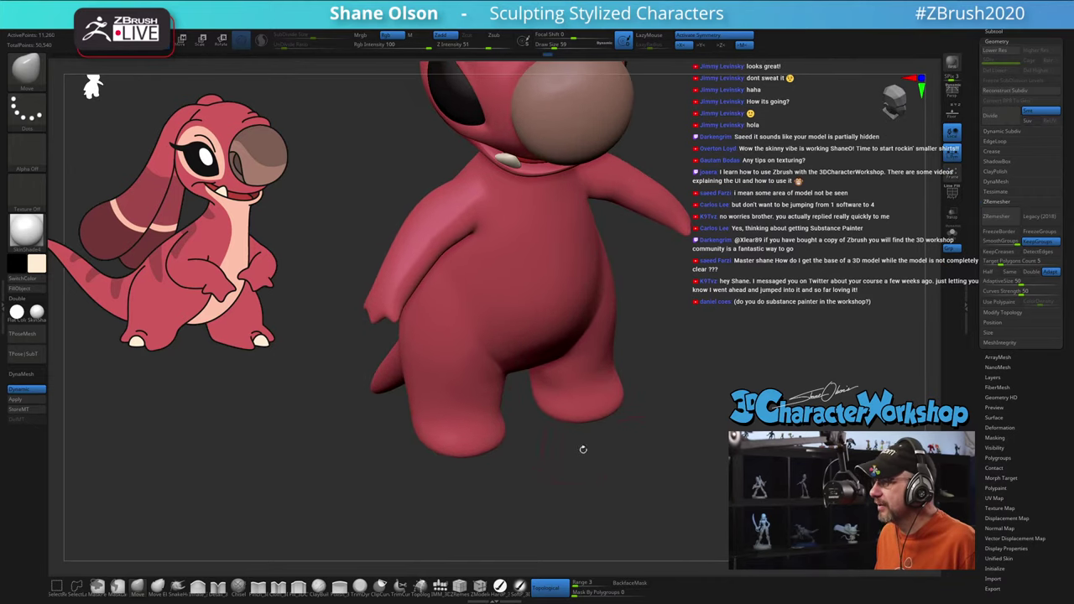
left_click_drag(720, 391, 717, 362)
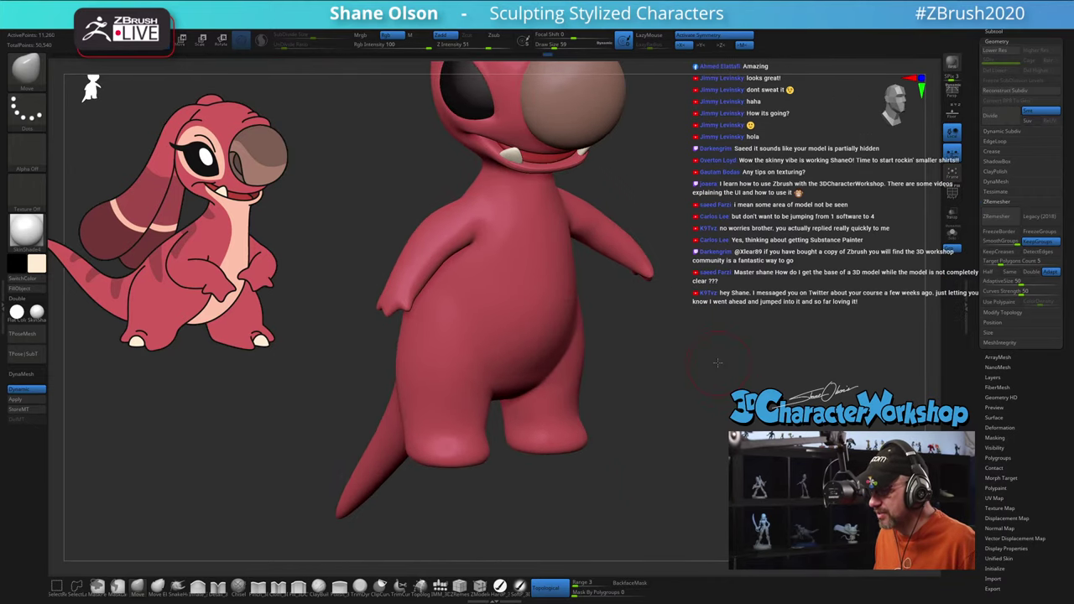
Step: Examine the creature's belly, legs and tail from three-quarter, front and side views
left_click_drag(603, 417, 602, 441)
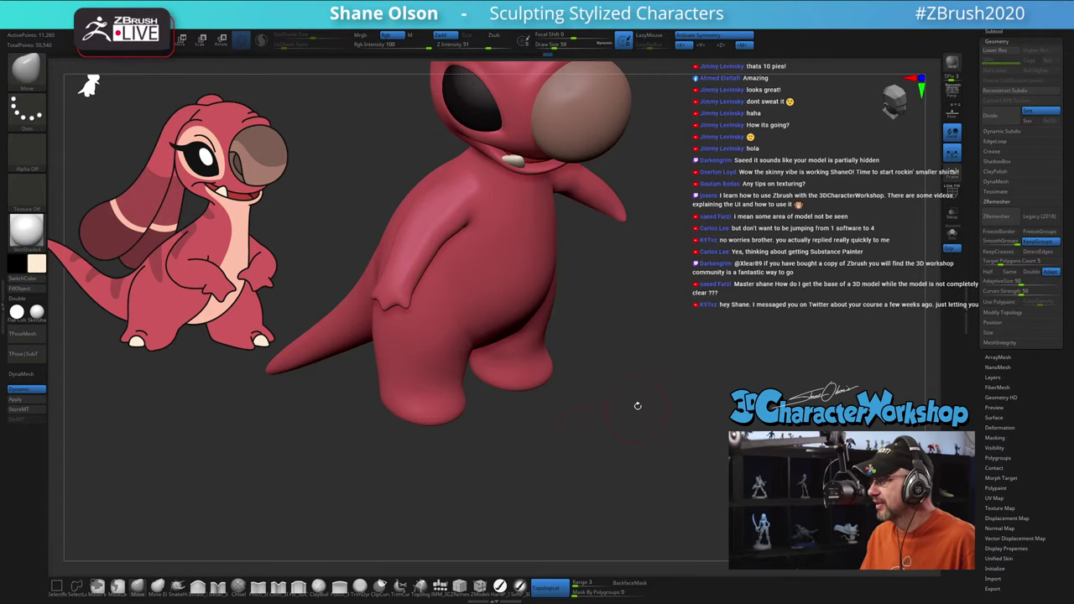
mouse_move(639, 410)
left_mouse_down()
mouse_move(662, 367)
mouse_move(686, 392)
left_mouse_up()
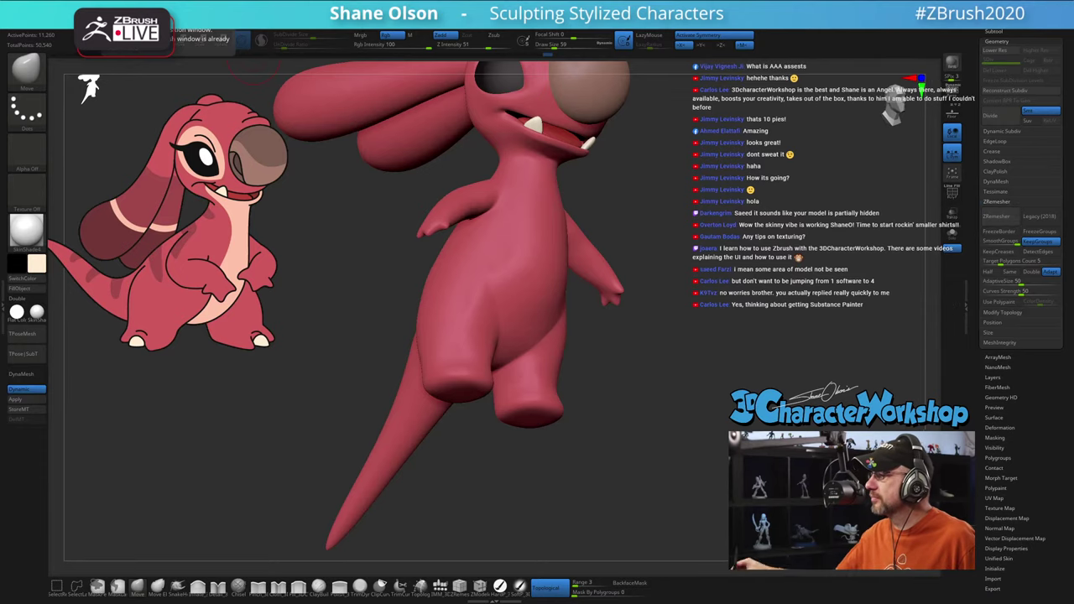
left_click_drag(639, 369, 618, 364)
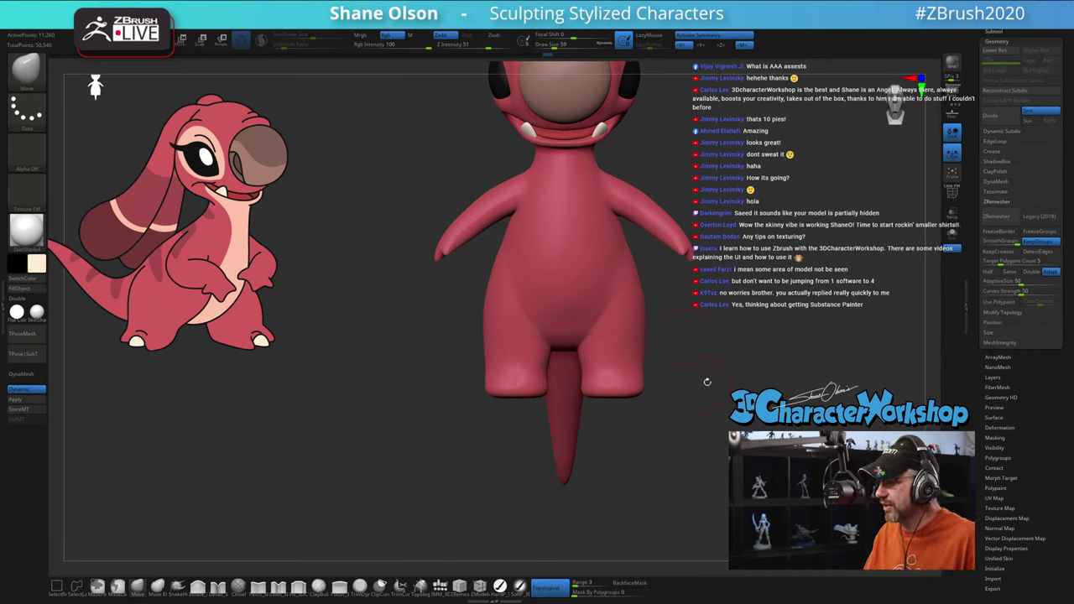
left_click_drag(708, 382, 656, 395, "alt")
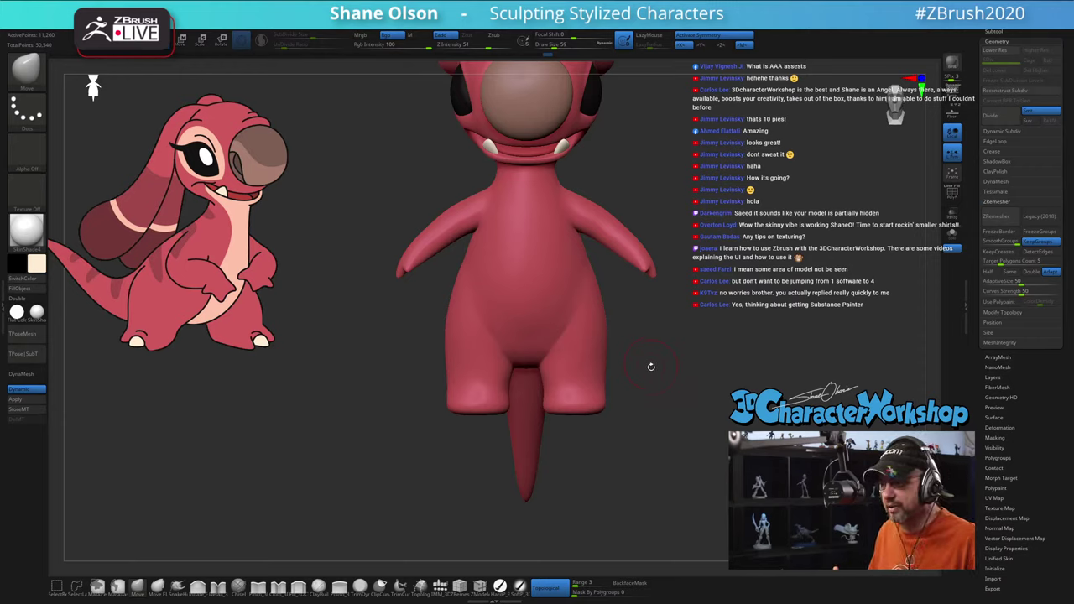
left_click_drag(662, 346, 641, 336)
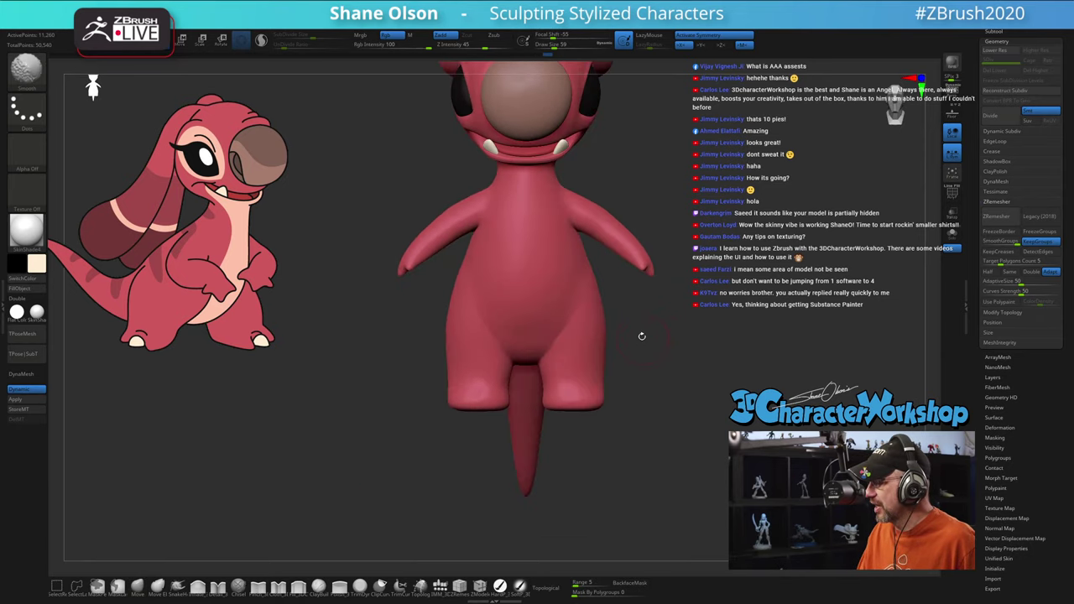
left_click_drag(579, 420, 542, 223)
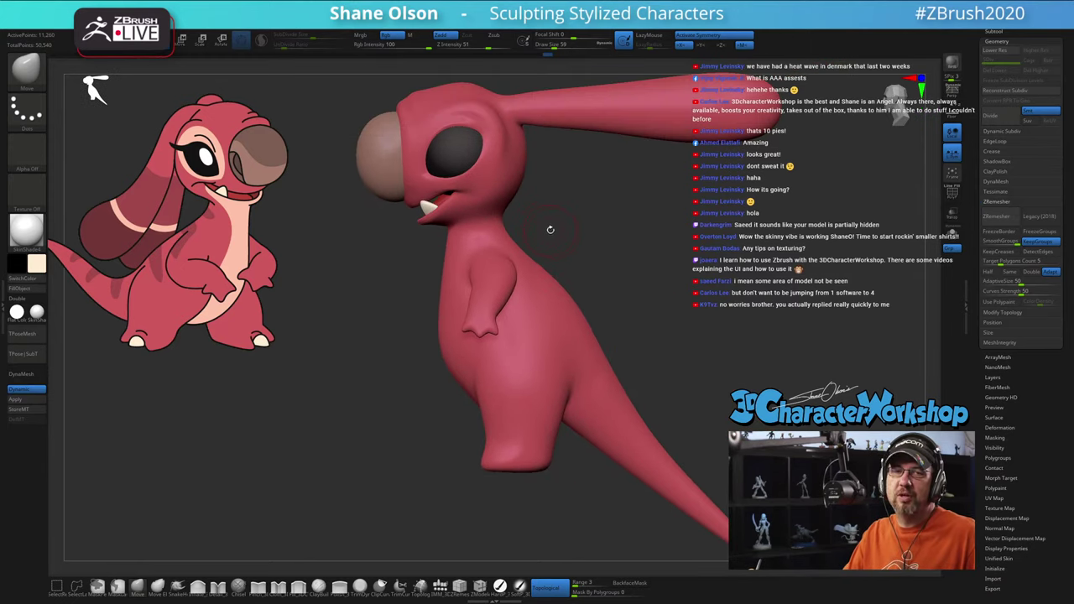
Step: Refine the chest and belly contour in profile with the Move brush, enlarging it from 74 through 83 and 110 to 140
key("s")
left_click_drag(553, 226, 563, 224)
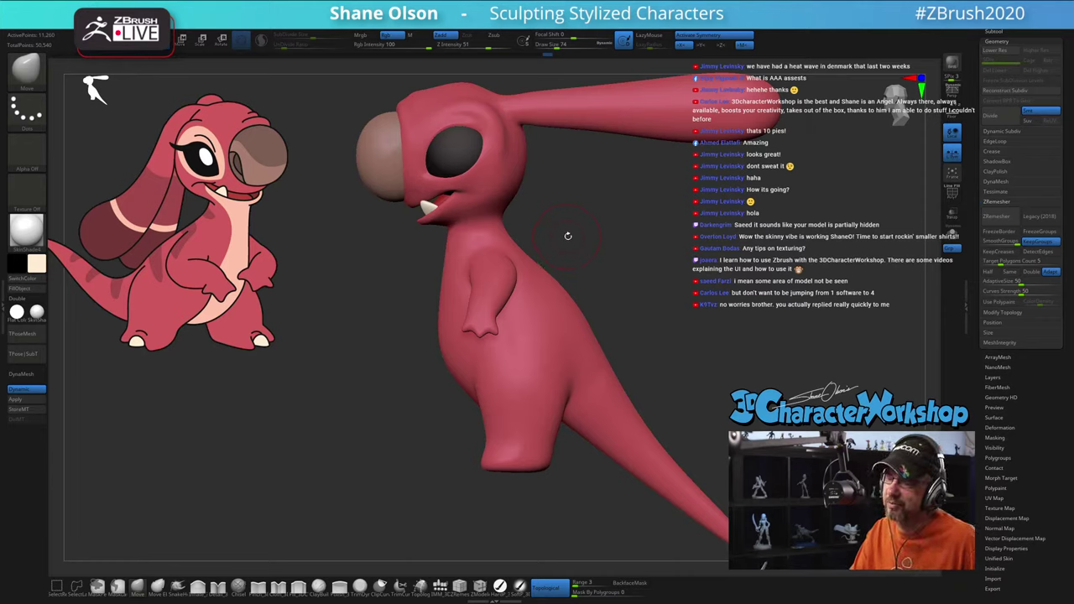
key("s")
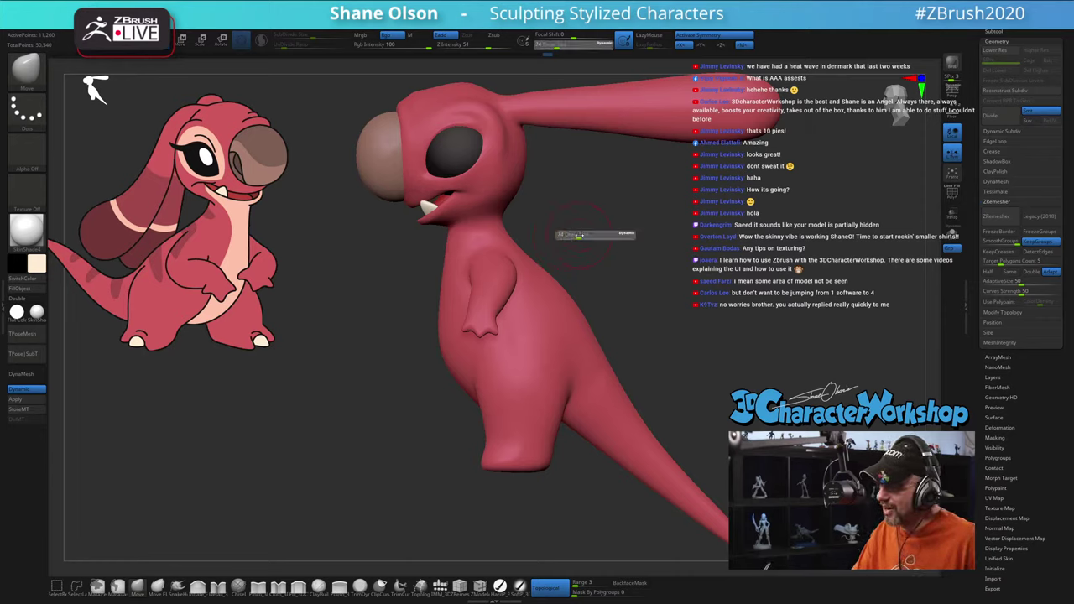
left_click_drag(580, 236, 588, 238)
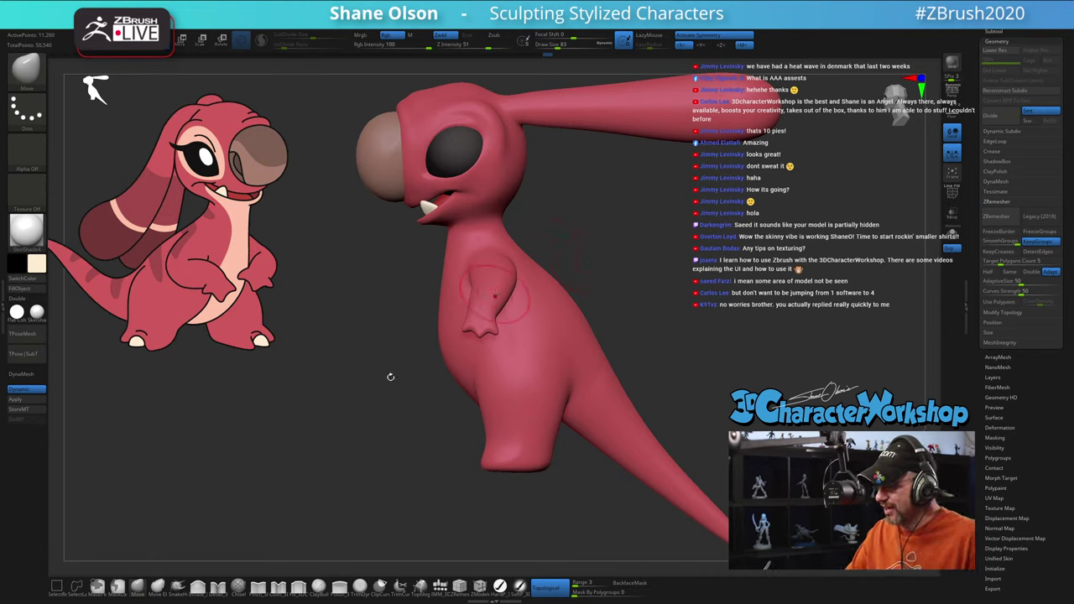
key("s")
left_click_drag(396, 359, 402, 358)
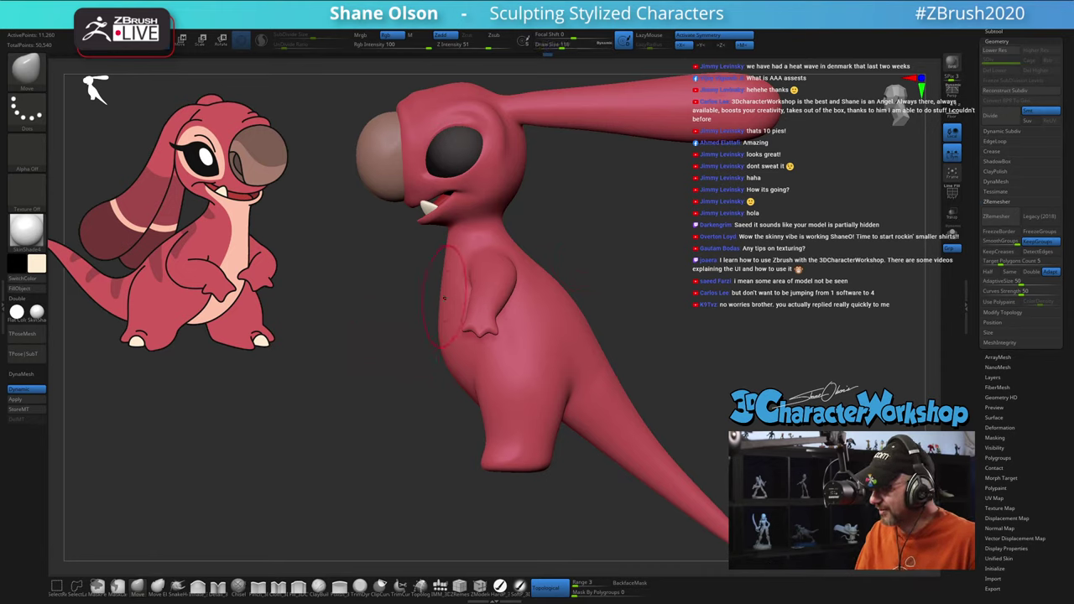
key("s")
left_click_drag(453, 302, 459, 302)
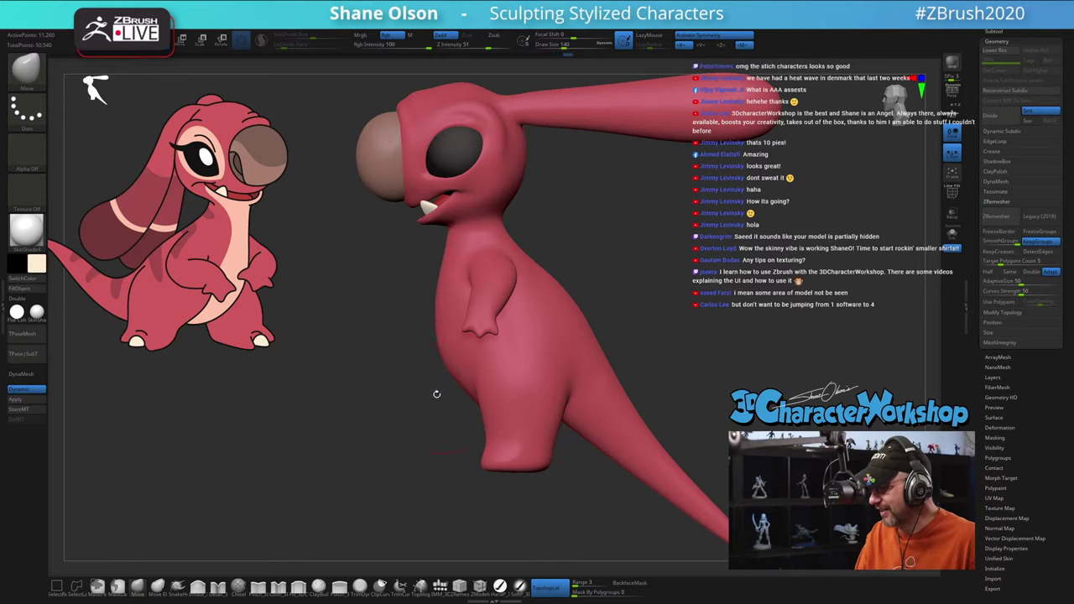
Step: Compare the front and side silhouettes and adjust the front of the neck and upper chest with the Move brush, raising its size from 101 to 163
left_click_drag(437, 393, 554, 398)
mouse_move(640, 368)
left_mouse_down("alt")
mouse_move(594, 370)
mouse_move(636, 393)
mouse_move(575, 398)
left_mouse_up("alt")
key("s")
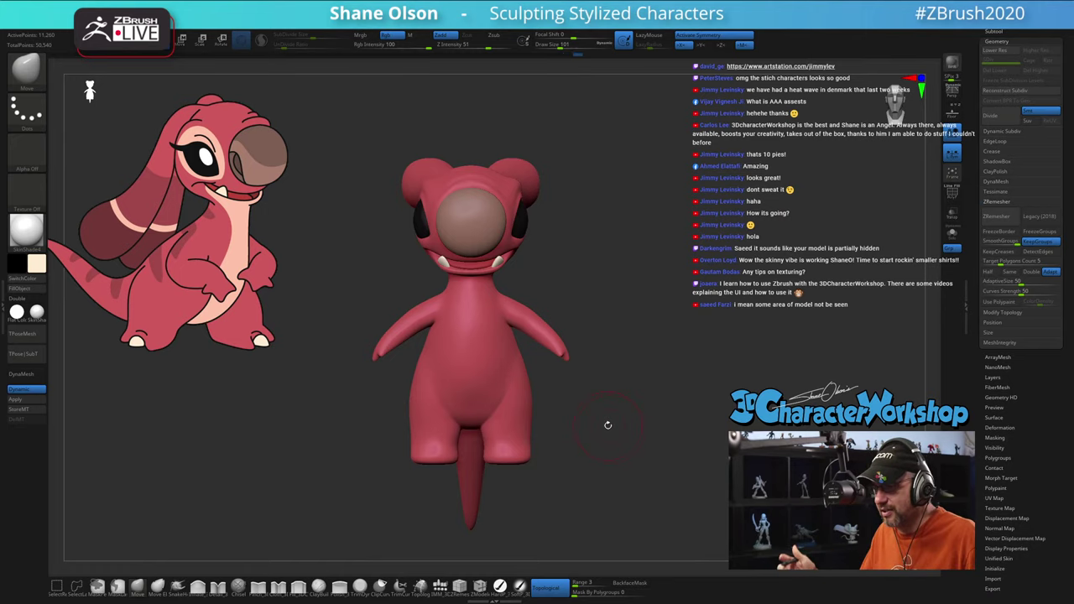
left_click_drag(564, 423, 559, 348)
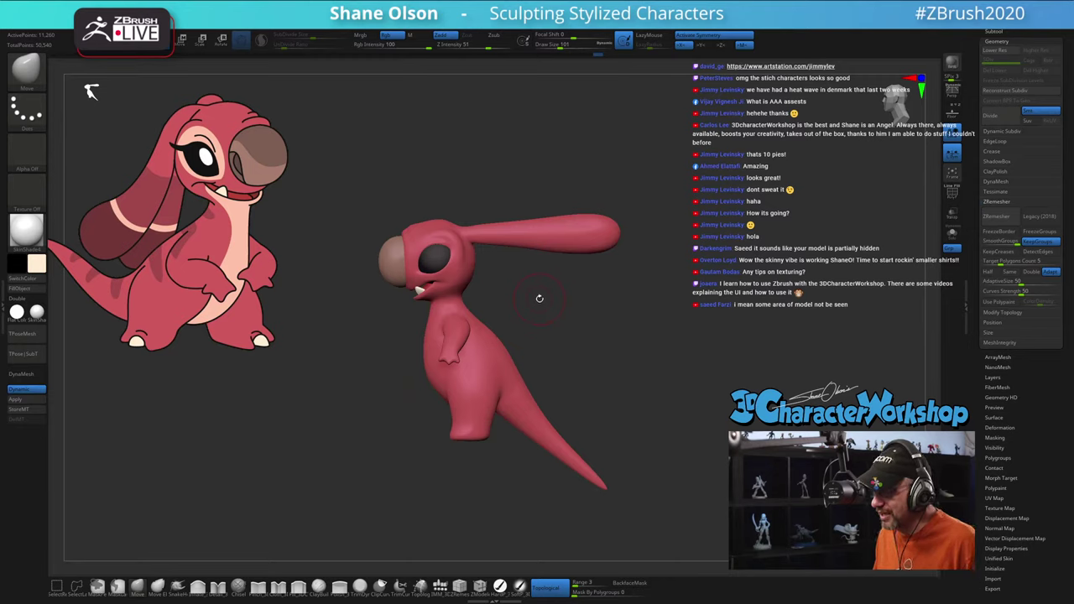
left_click_drag(540, 298, 543, 314, "alt")
left_click_drag(375, 322, 405, 256, "alt")
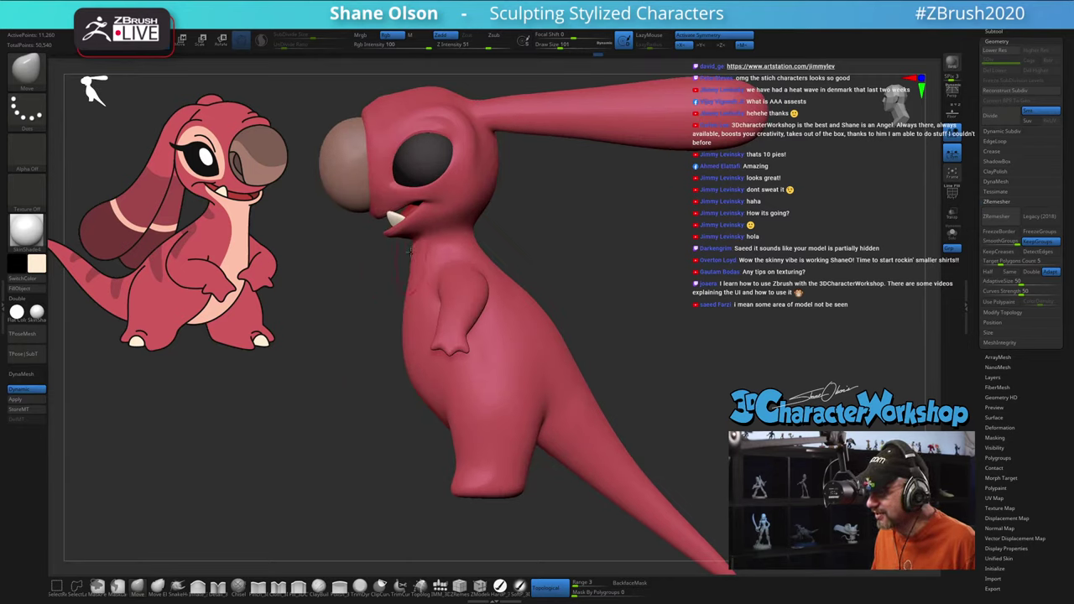
left_click_drag(409, 252, 413, 248)
key("s")
left_click_drag(380, 285, 387, 285)
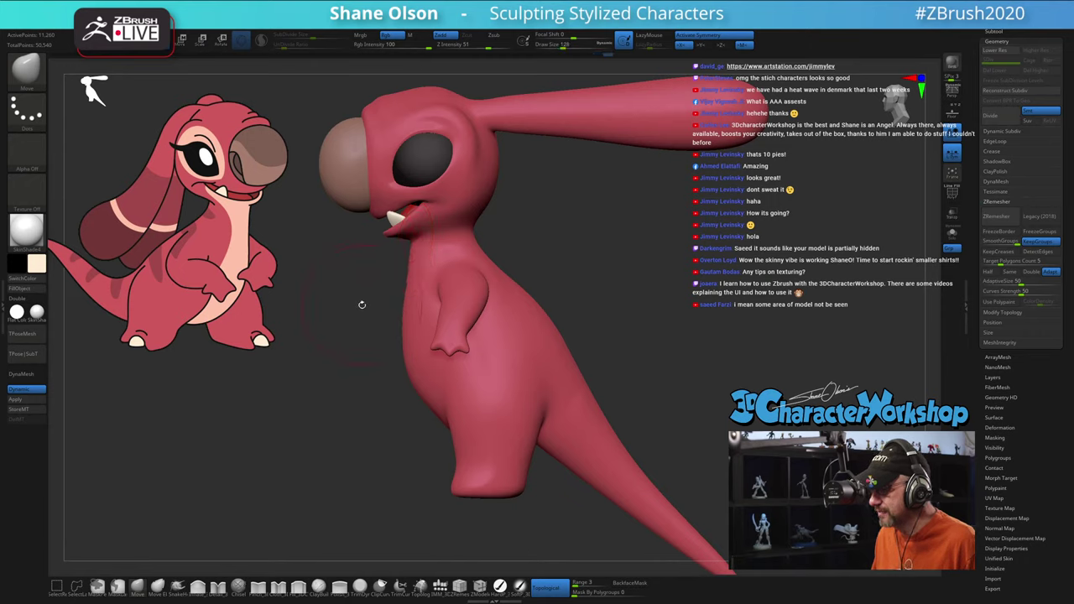
key("s")
left_click_drag(361, 305, 370, 307)
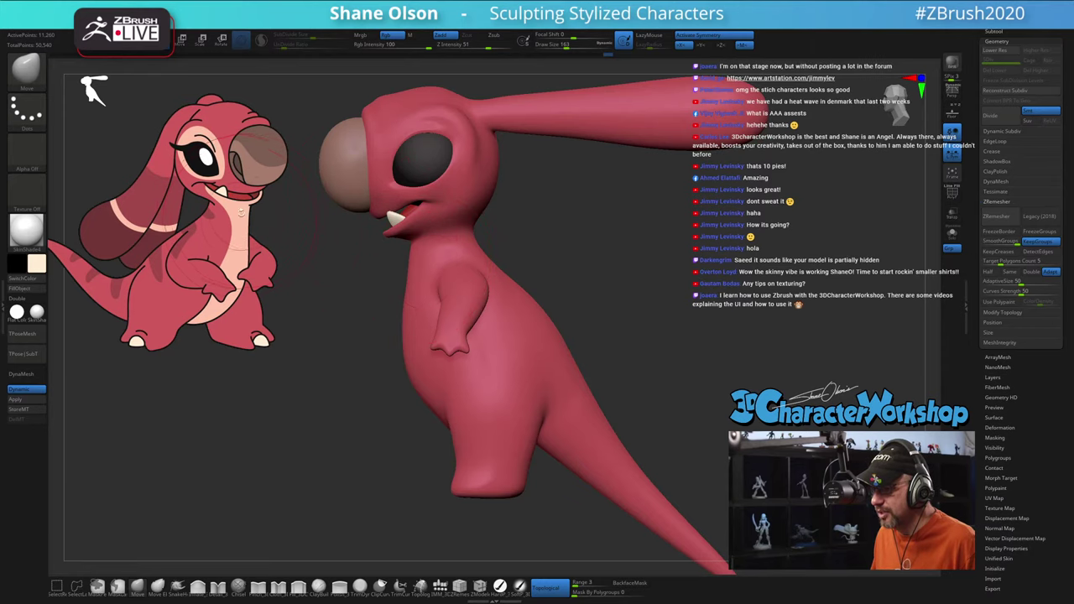
mouse_move(349, 322)
left_mouse_down()
mouse_move(547, 248)
mouse_move(365, 321)
left_mouse_up()
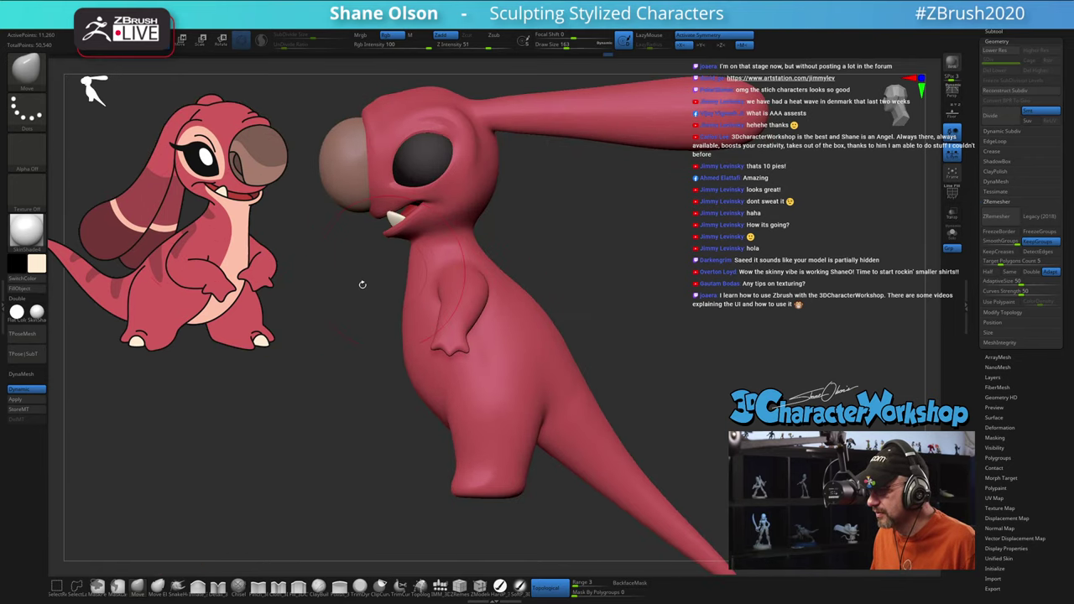
Step: Make the eyes active and choose the ToyPlastic material for them
mouse_move(362, 284)
left_mouse_down()
mouse_move(372, 263)
mouse_move(658, 242)
mouse_move(484, 223)
left_mouse_up()
left_click(462, 227, "alt")
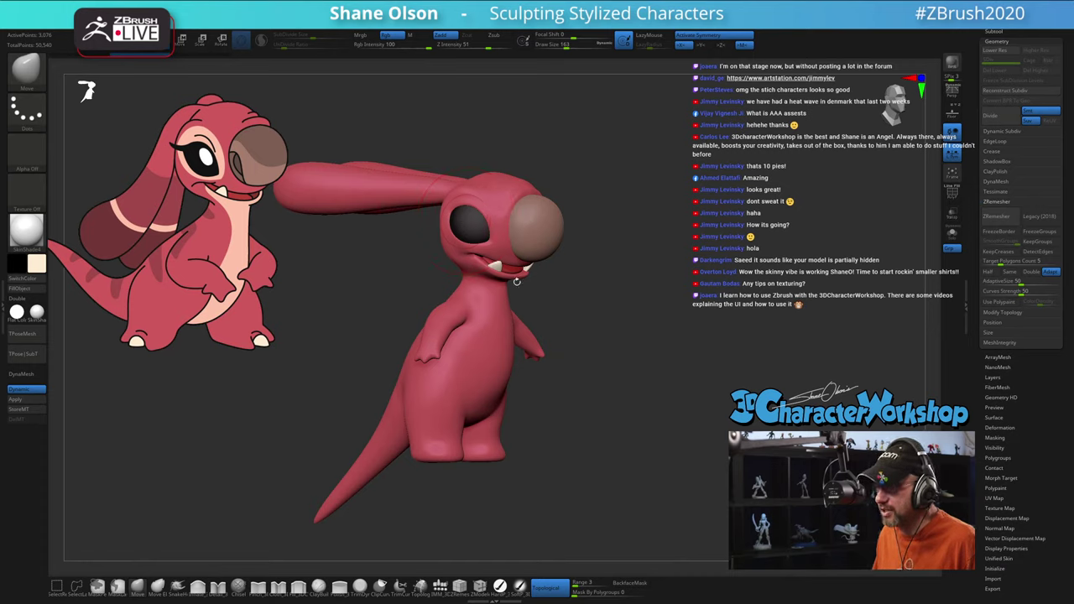
left_click(501, 586)
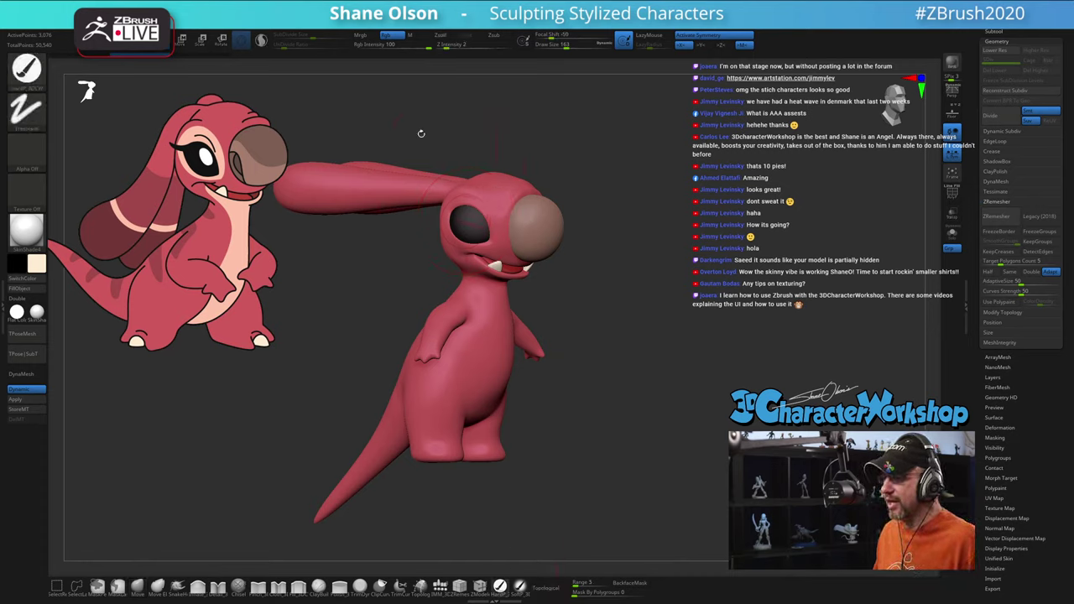
right_click_drag(530, 146, 574, 148, "ctrl")
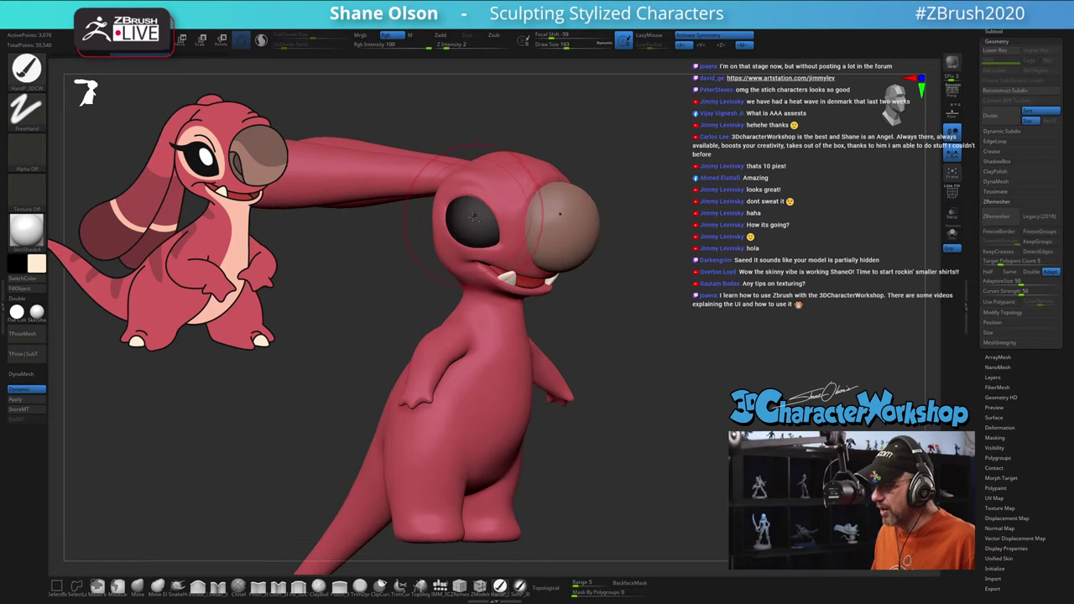
left_click(28, 231)
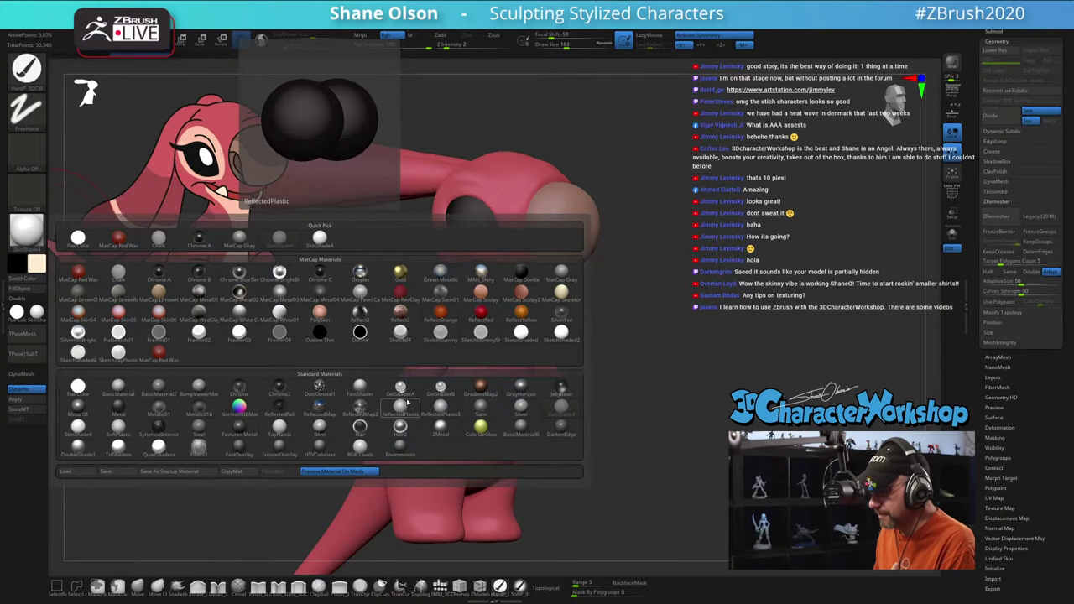
left_click(279, 429)
Step: Fill the eyes with ToyPlastic as material only, and restore the SkinShade4 material on the rest of the model
left_click_drag(742, 311, 663, 300)
key("shift+f")
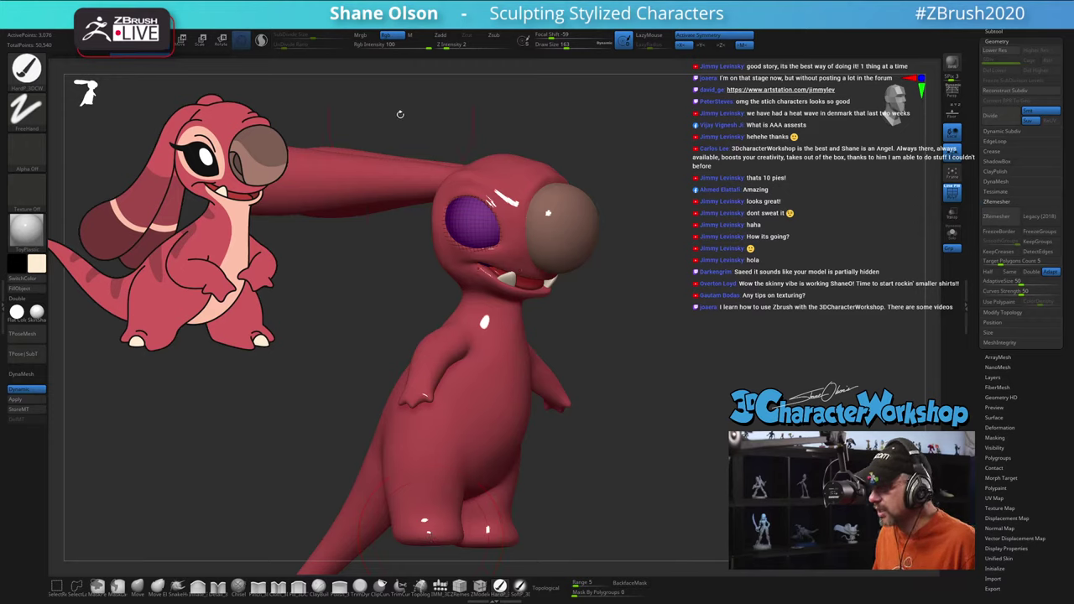
left_click(411, 35)
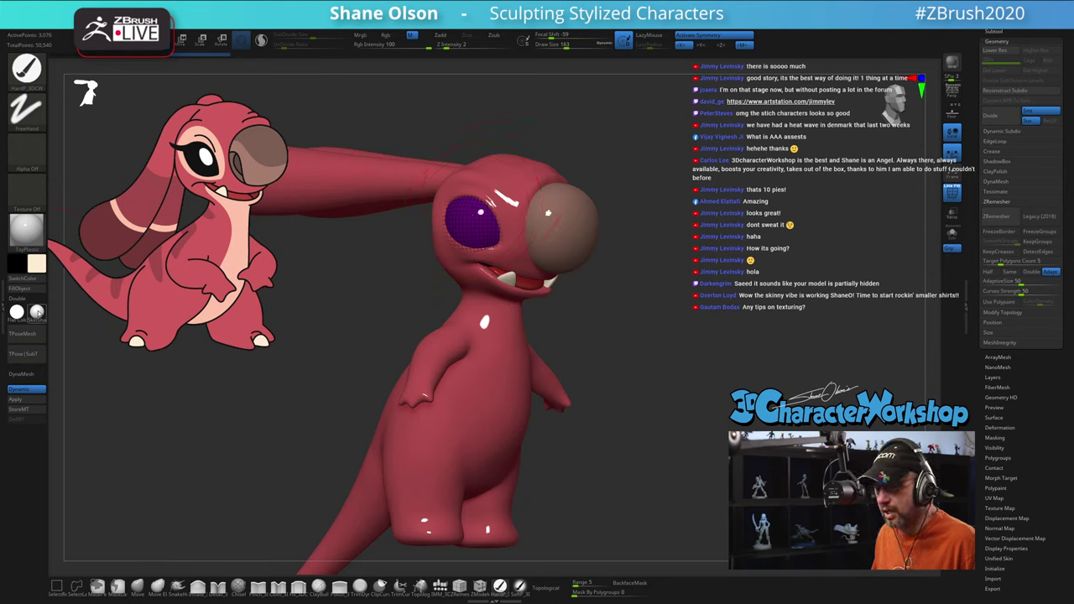
left_click(26, 226)
left_click(310, 244)
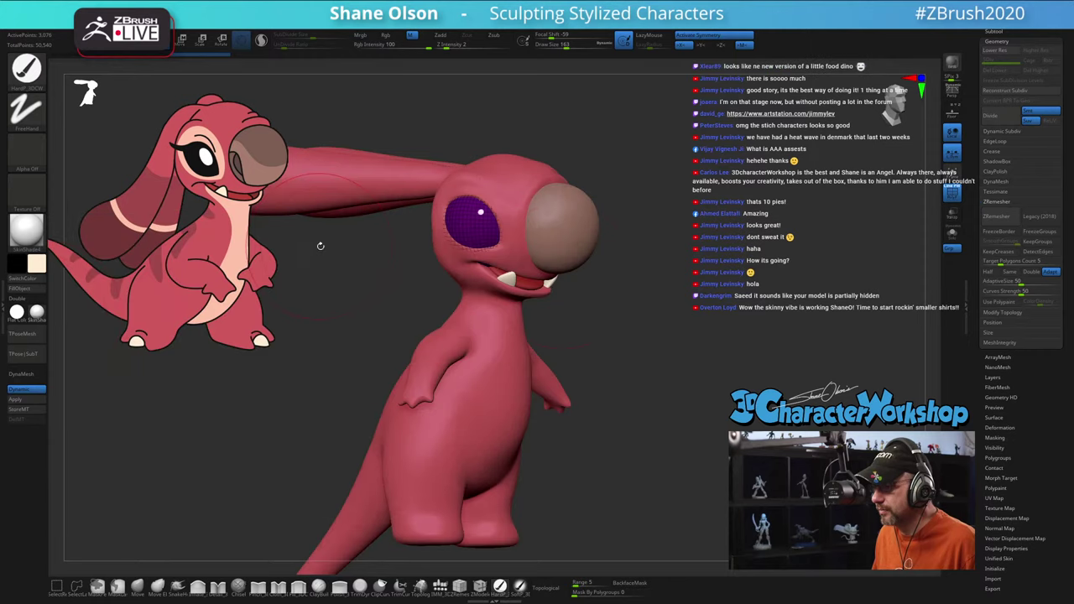
mouse_move(638, 336)
left_mouse_down()
mouse_move(695, 310)
mouse_move(687, 313)
mouse_move(684, 289)
mouse_move(728, 291)
mouse_move(733, 269)
mouse_move(731, 330)
left_mouse_up()
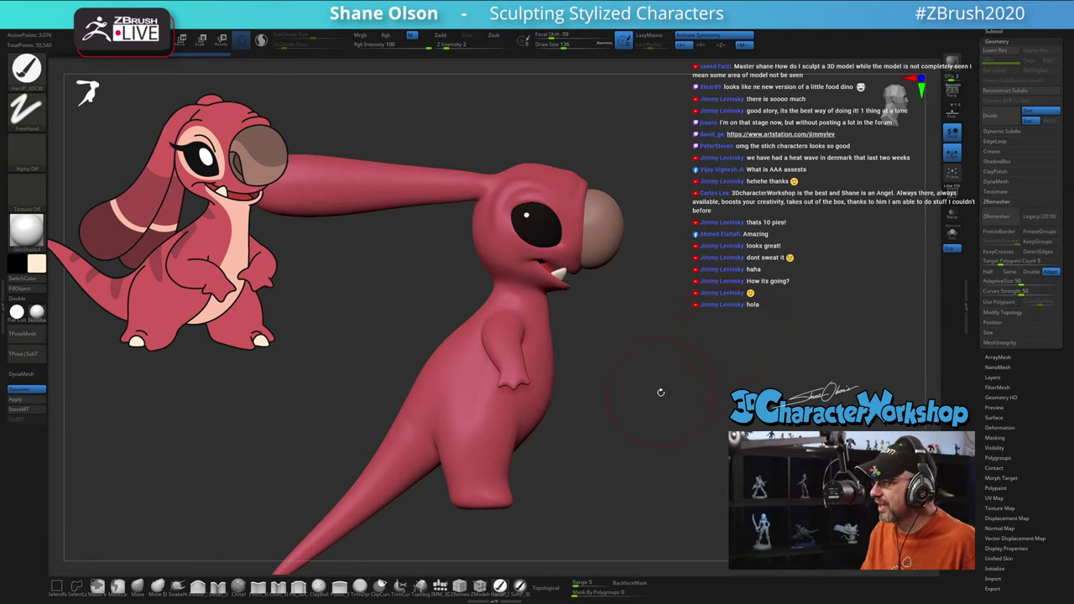
Step: Make the body active and reshape the back of the head and neck in profile with the Move brush at size 108
mouse_move(662, 391)
left_mouse_down()
mouse_move(655, 384)
mouse_move(681, 348)
mouse_move(654, 312)
mouse_move(655, 334)
mouse_move(688, 300)
mouse_move(674, 359)
mouse_move(642, 356)
left_mouse_up()
left_click(510, 279, "alt")
left_click_drag(453, 342, 550, 304)
left_click_drag(410, 335, 474, 289)
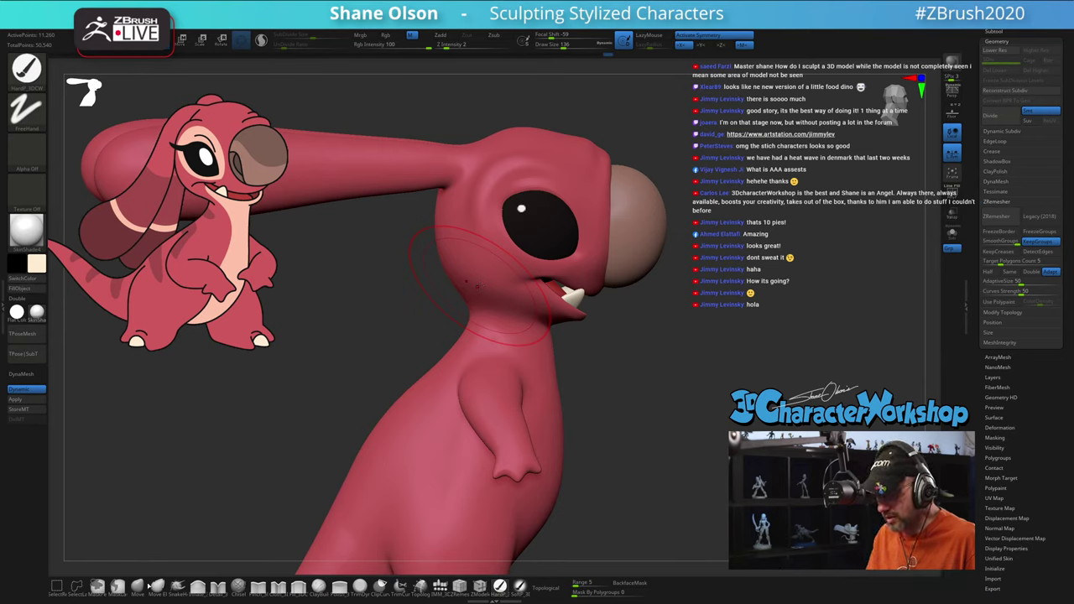
key("b")
key("m")
key("v")
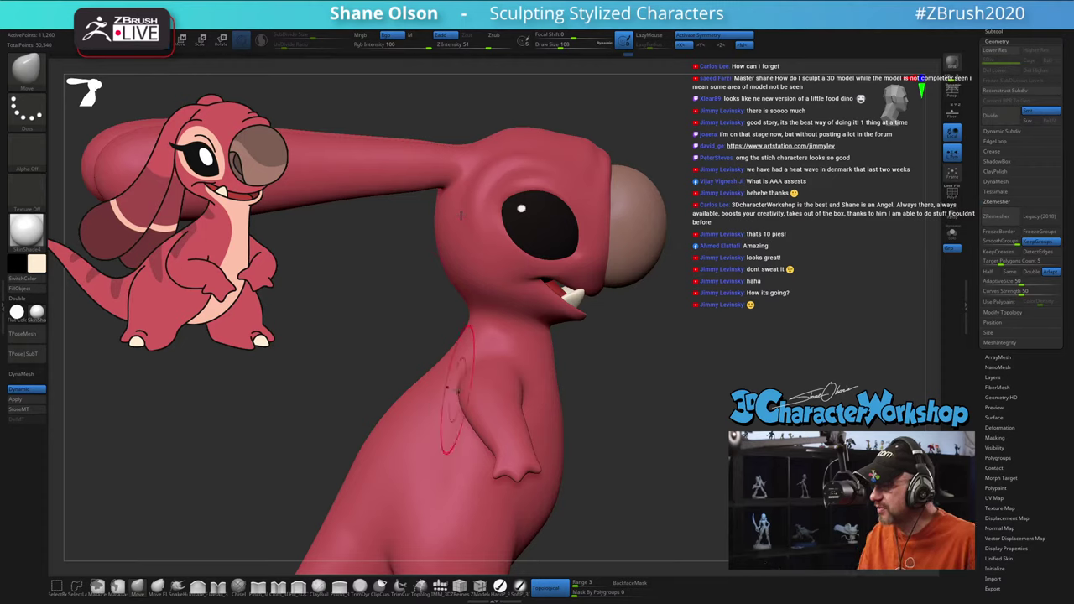
left_click_drag(640, 379, 633, 379)
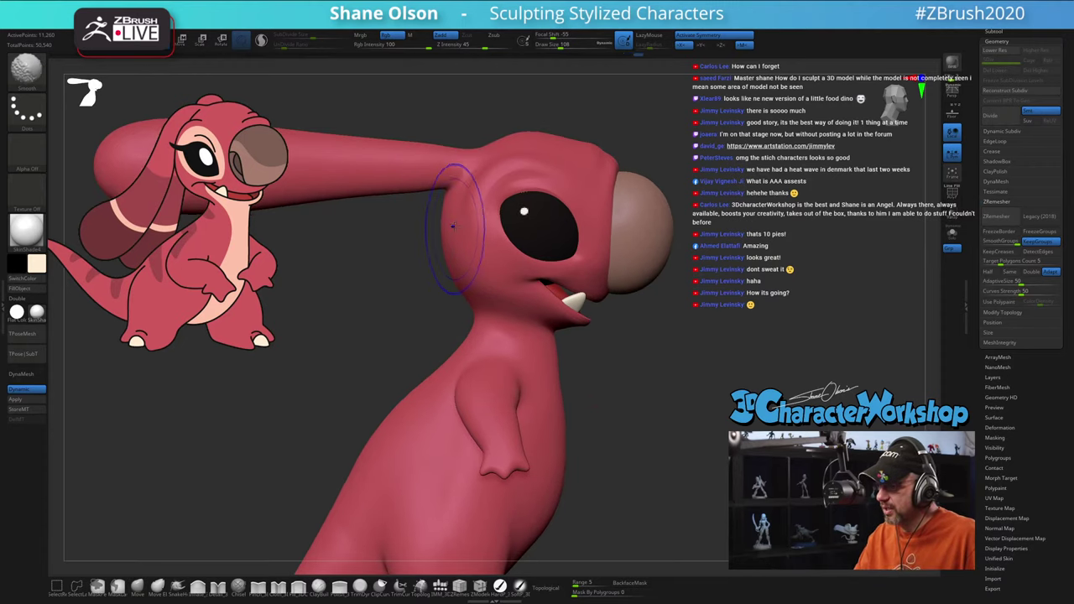
Step: Refine the contour of the head and neck from the side with the Move brush, reducing its size to 80 and 50
key("s")
left_click_drag(471, 225, 455, 202)
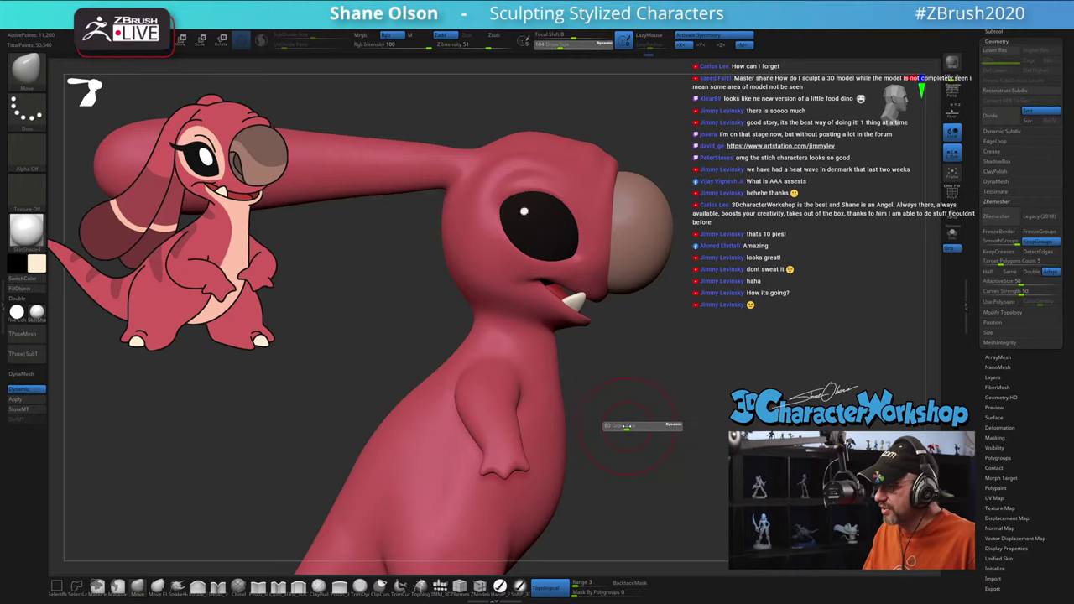
left_click_drag(624, 379, 634, 389)
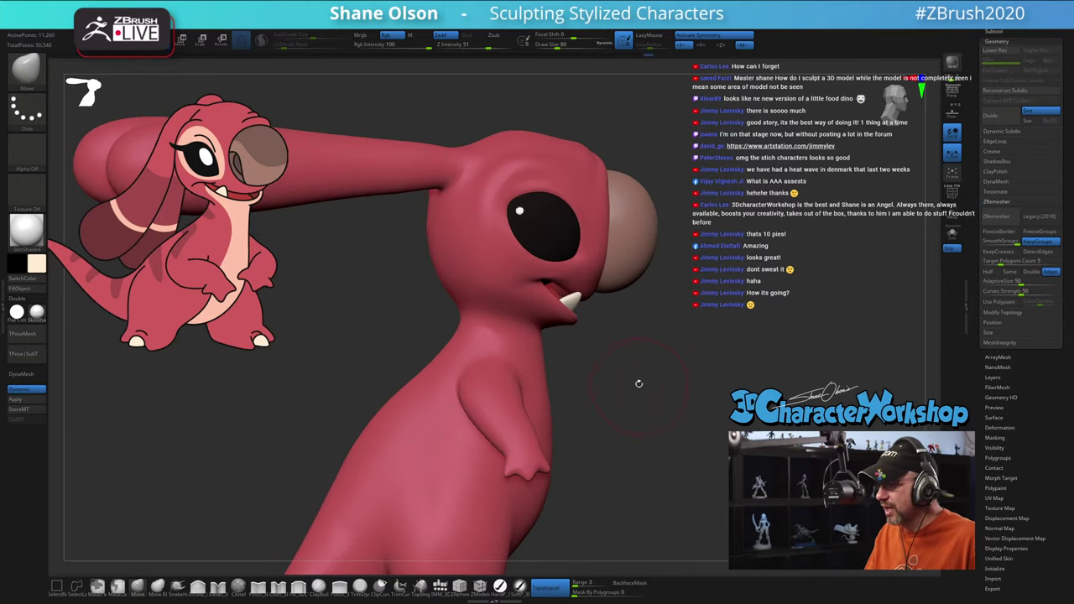
mouse_move(624, 338)
left_mouse_down()
mouse_move(614, 339)
mouse_move(639, 382)
left_mouse_up()
key("s")
left_click_drag(521, 214, 519, 208)
mouse_move(622, 327)
left_mouse_down()
mouse_move(630, 363)
mouse_move(614, 425)
left_mouse_up()
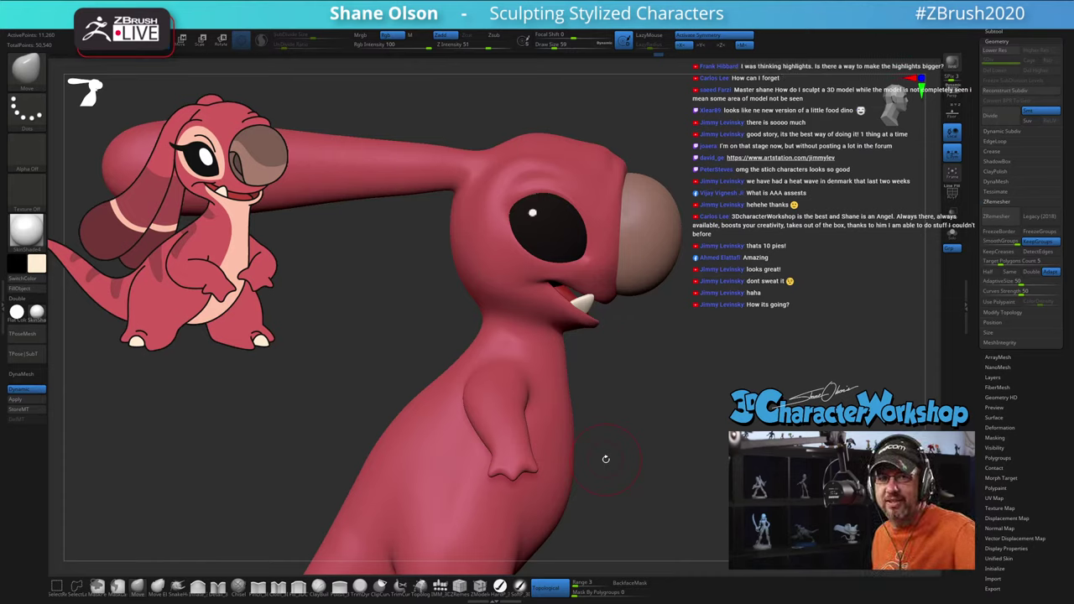
Step: Try carving the brow area above the eye with a subtractive brush at size 27 and intensity 15
mouse_move(636, 394)
left_mouse_down()
mouse_move(651, 395)
mouse_move(657, 338)
mouse_move(634, 399)
mouse_move(636, 369)
mouse_move(665, 405)
left_mouse_up()
key("s")
left_click(261, 586)
key("s")
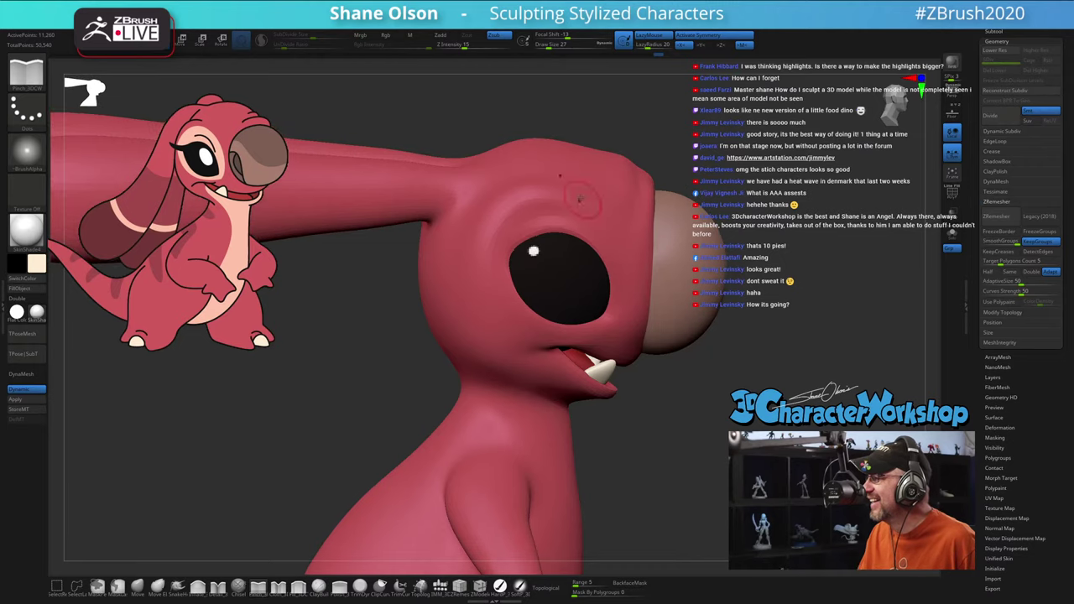
left_click_drag(522, 192, 576, 191)
right_click_drag(578, 189, 599, 205)
Step: Undo the recent brush strokes around the brow above the eye
key("ctrl+z")
key("ctrl+z")
key("ctrl+z")
key("ctrl+z")
key("ctrl+z")
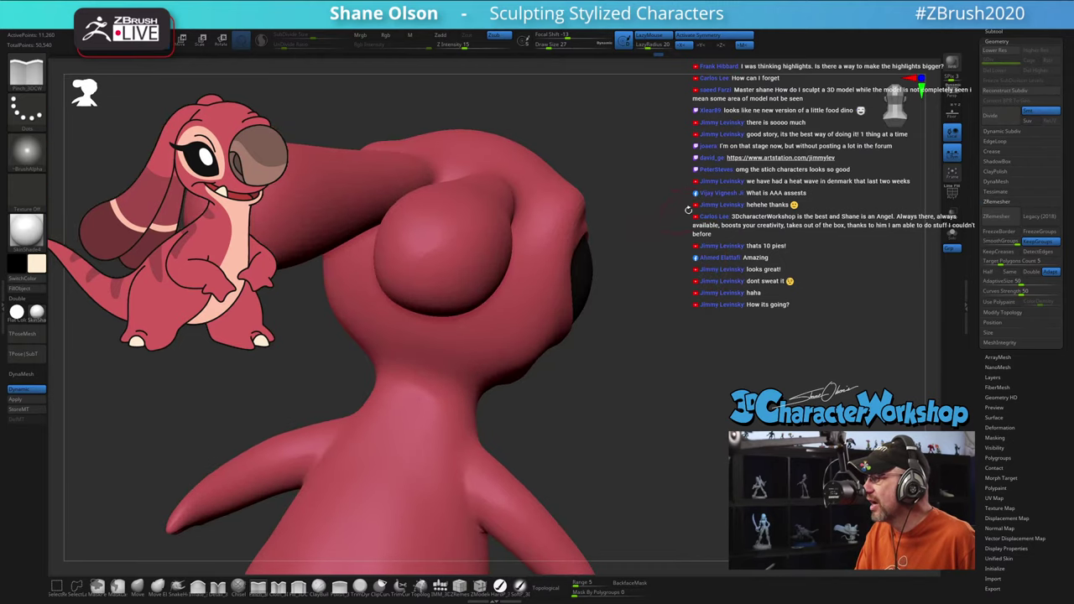
key("ctrl+z")
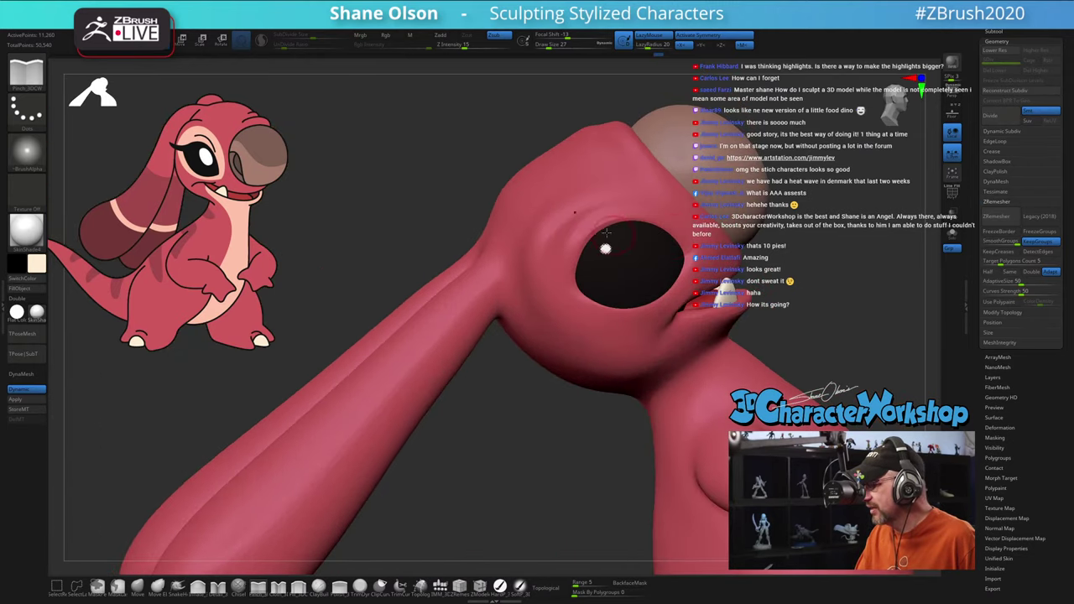
key("ctrl+z")
key("ctrl+z")
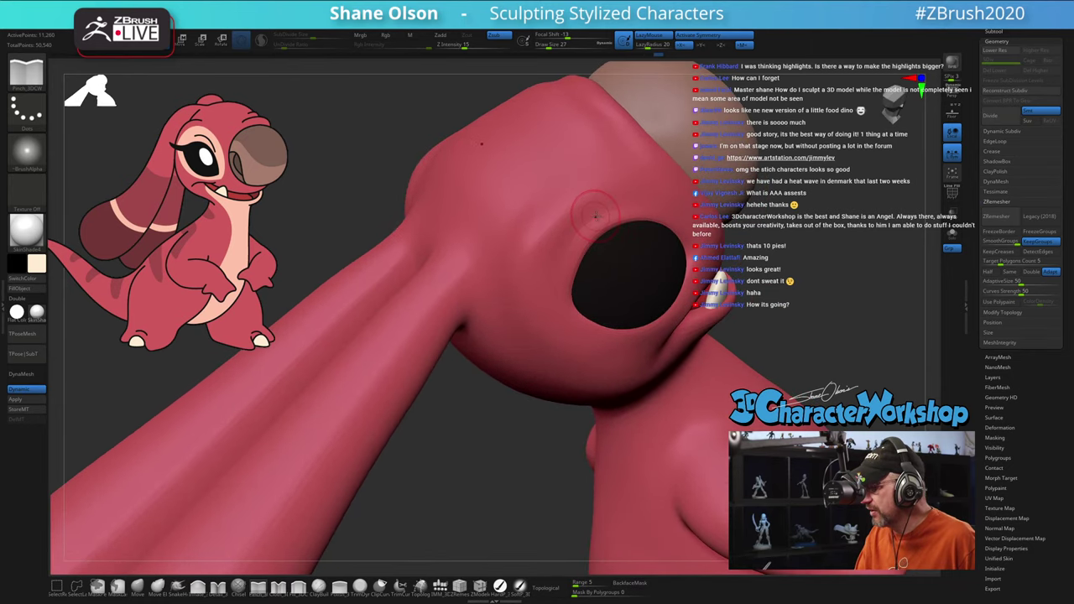
Step: Redo the brush strokes around the brow above the eye and check the brow from several angles
key("shift")
key("ctrl+shift+z")
key("ctrl+shift+z")
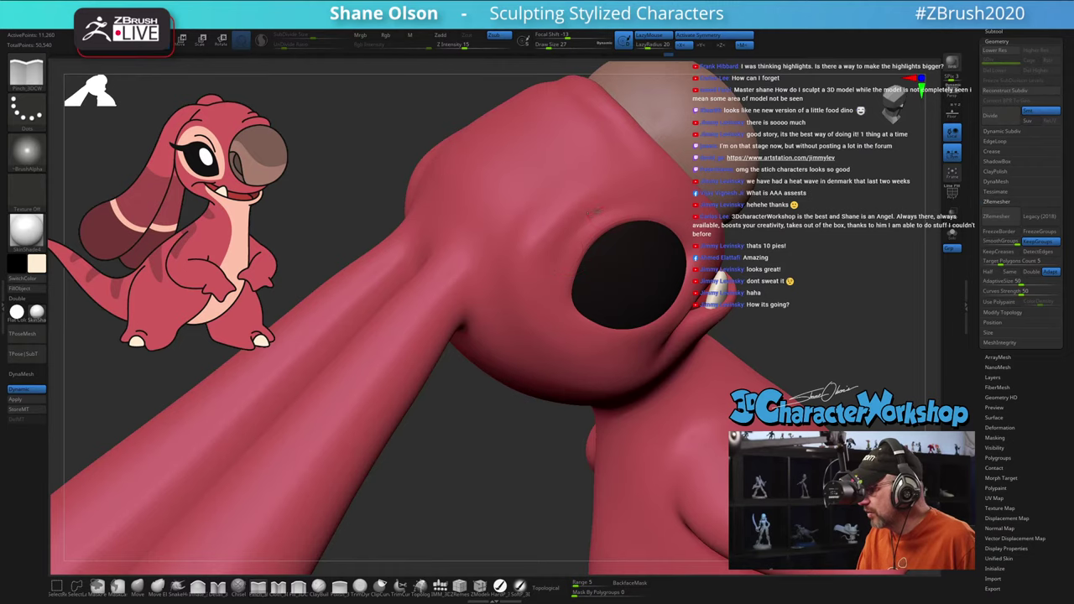
right_click_drag(578, 334, 569, 233)
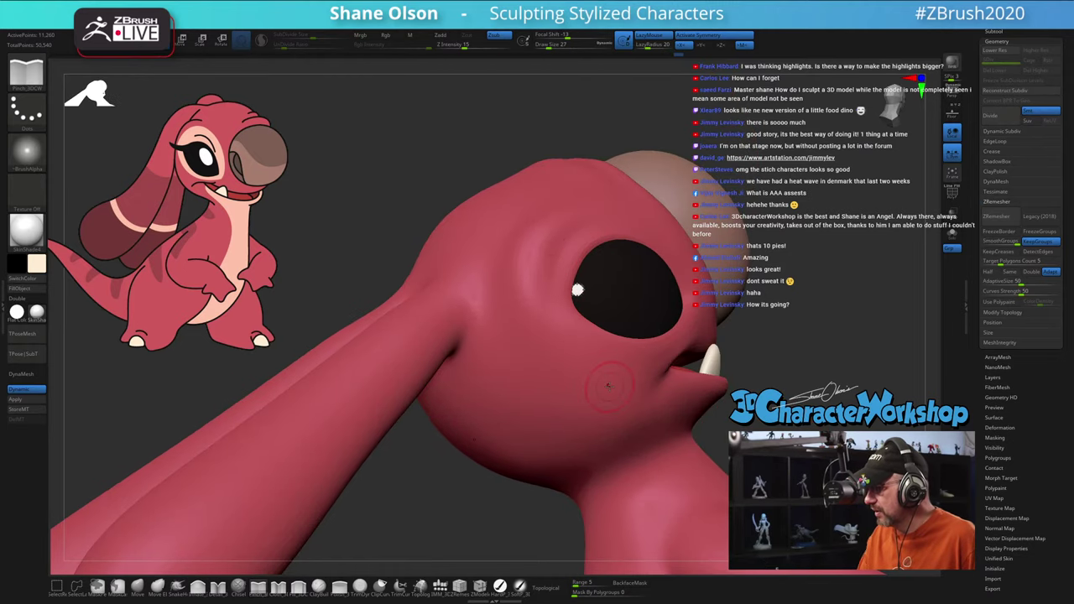
right_click_drag(618, 446, 614, 435)
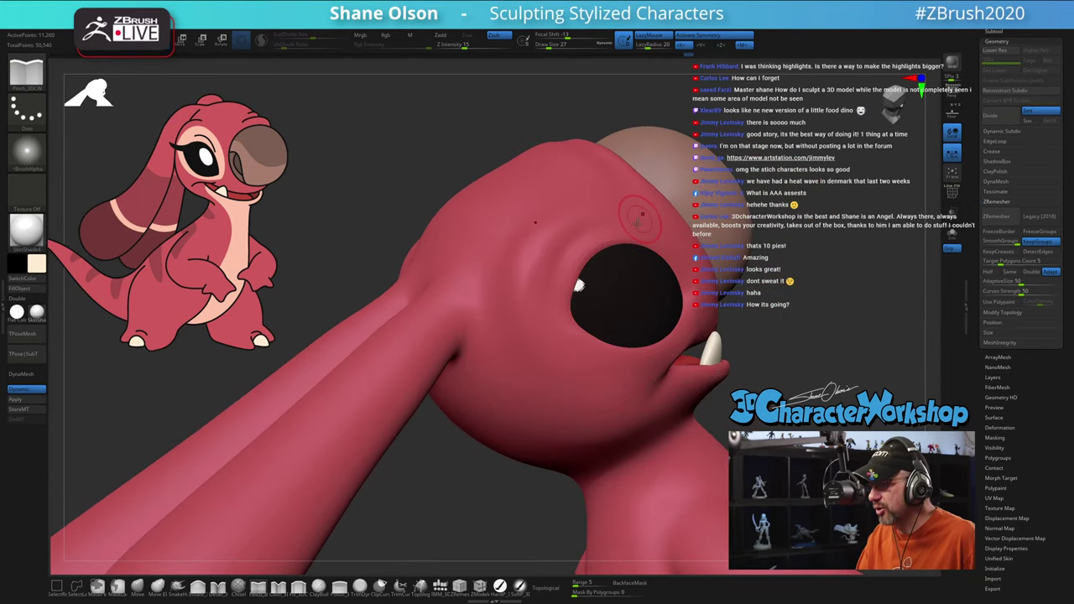
right_click_drag(638, 220, 575, 244)
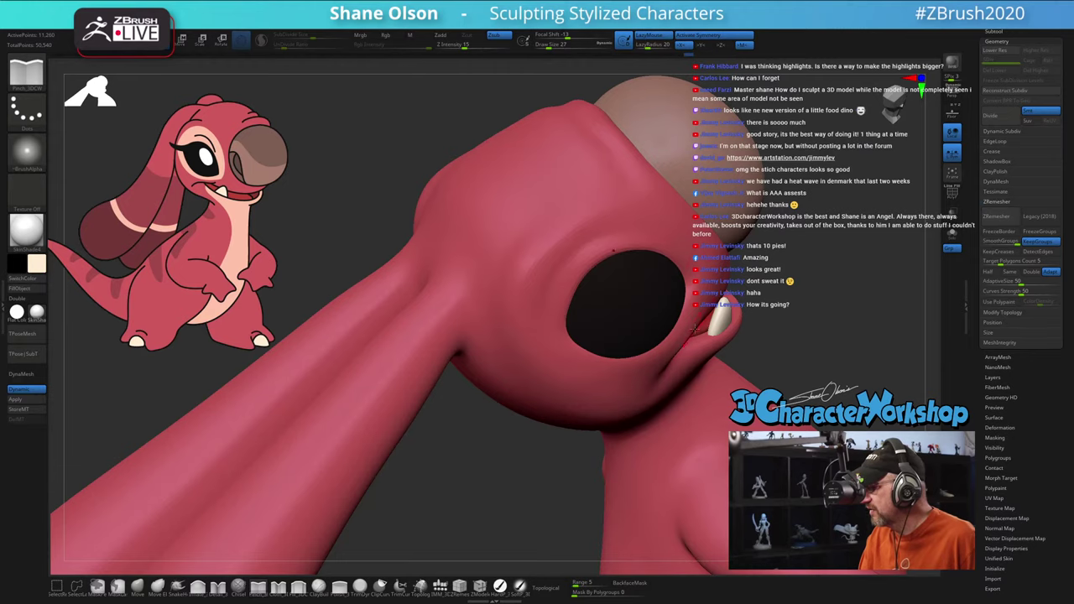
left_click_drag(766, 348, 725, 388, "alt")
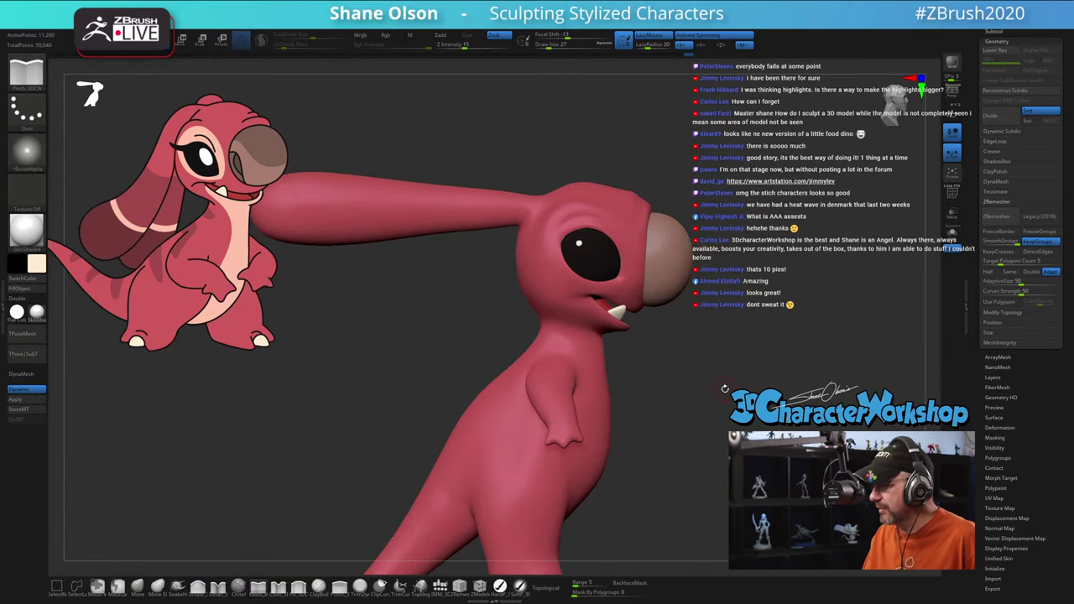
Step: Make the nose active at its lower subdivision level, set the Move brush to size 65 and show the polygroup wireframe
key("shift+d")
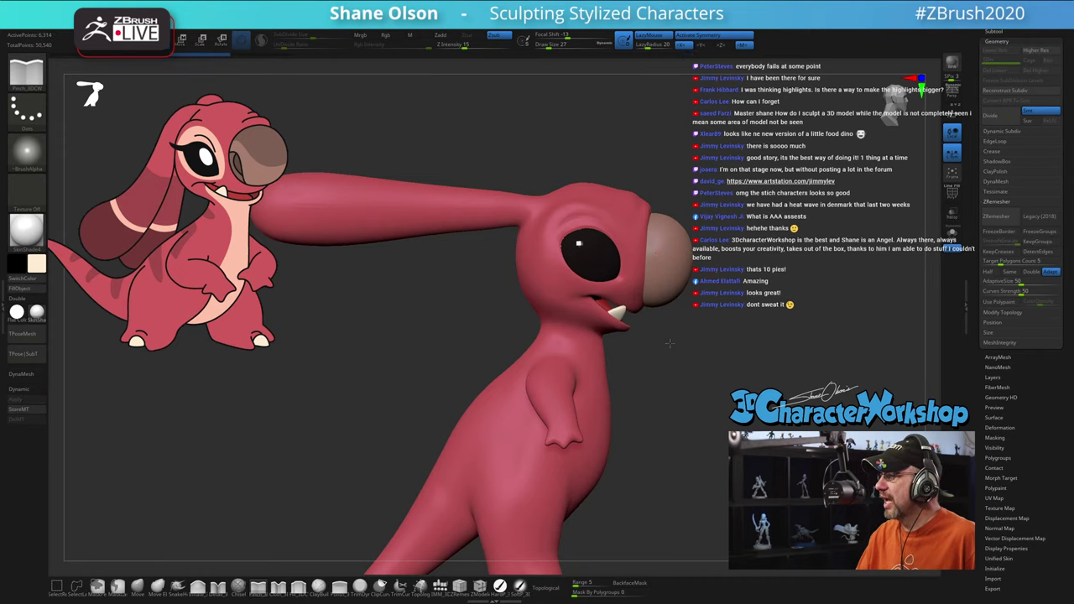
mouse_move(672, 337)
left_mouse_down()
mouse_move(673, 364)
mouse_move(640, 281)
mouse_move(644, 245)
left_mouse_up()
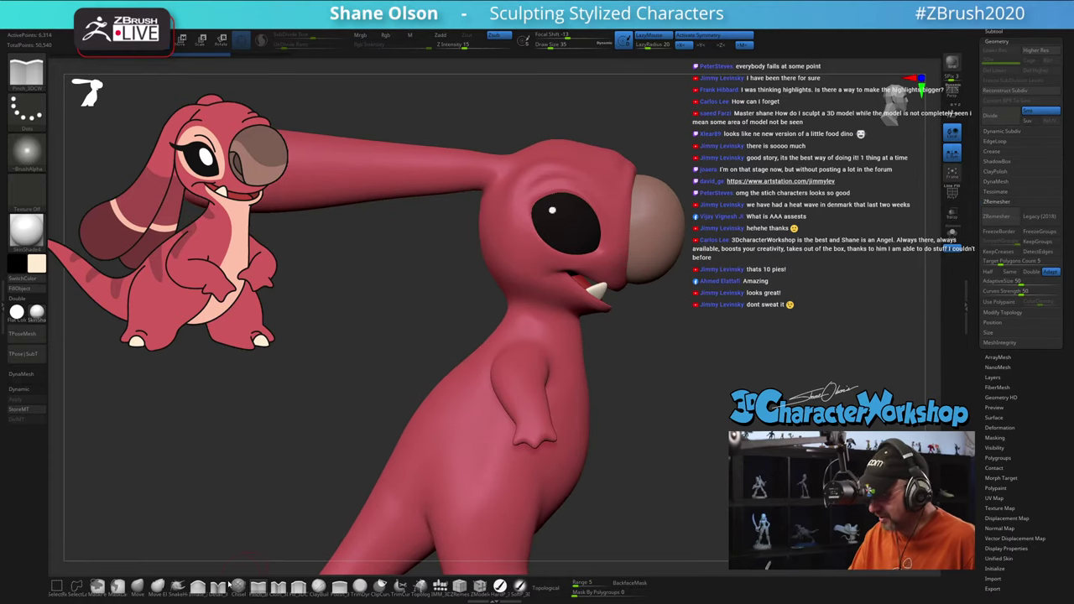
left_click(138, 587)
key("s")
left_click_drag(658, 339, 663, 339)
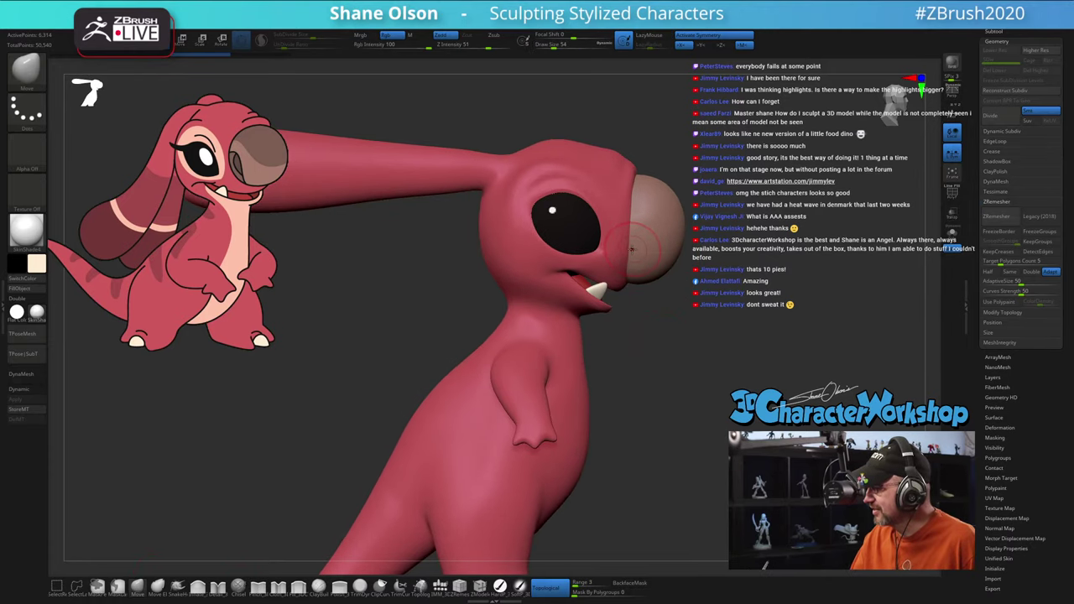
key("s")
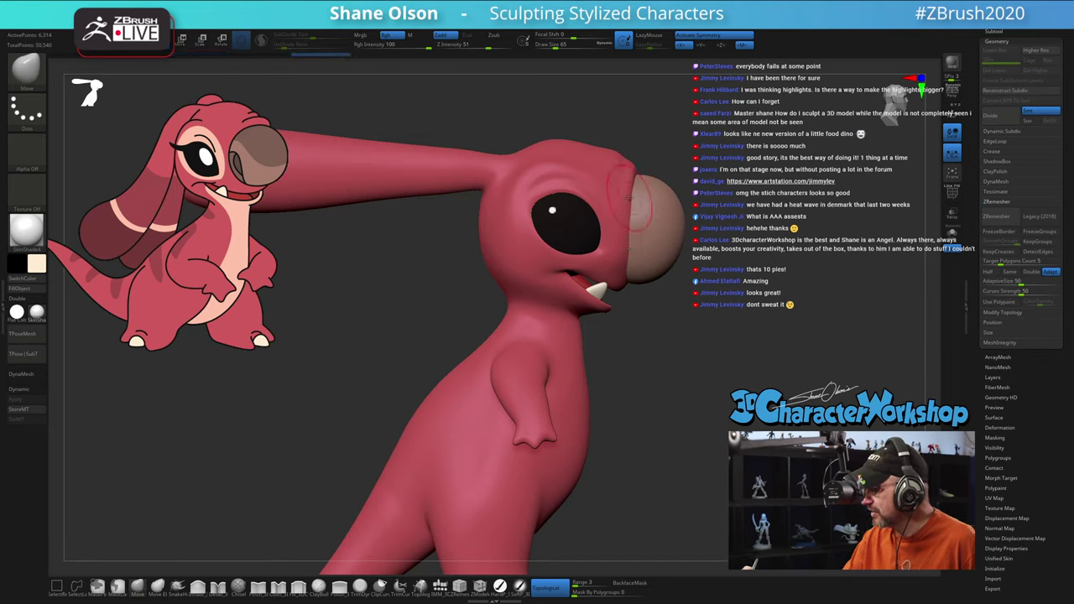
key("shift+f")
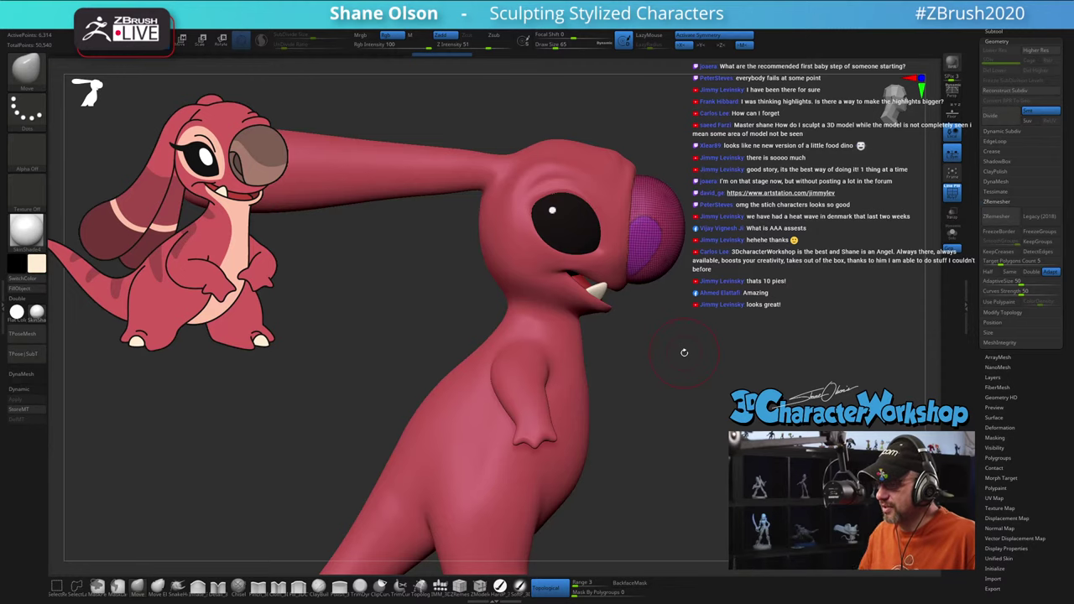
Step: Reduce the Move brush size to 25 and examine the nostril polygroup on the nose from several angles
left_click_drag(744, 300, 735, 329, "alt")
right_click_drag(736, 328, 741, 346)
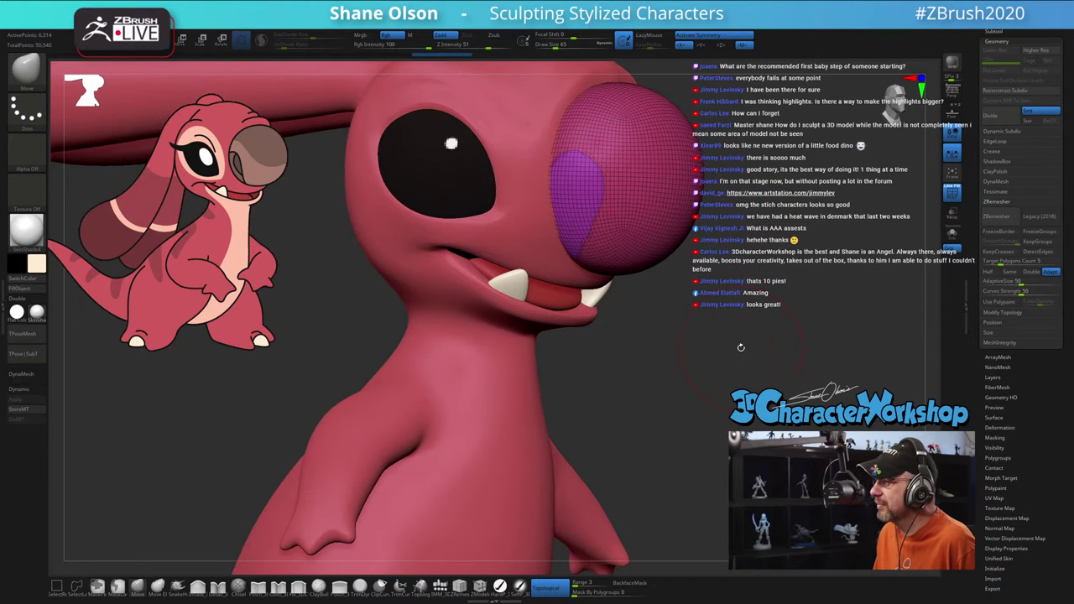
key("s")
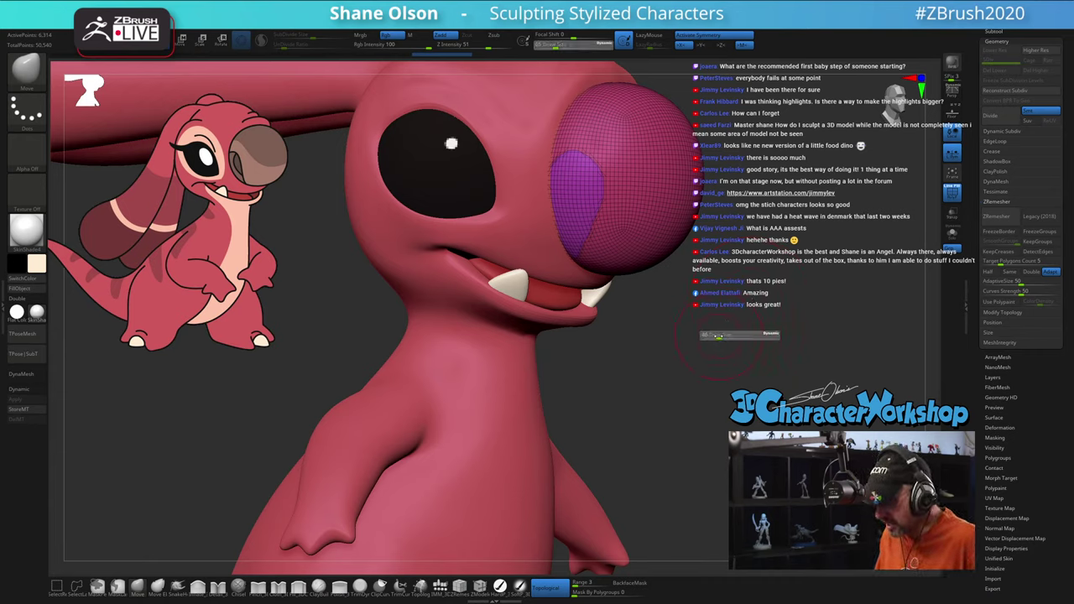
left_click_drag(729, 336, 715, 335)
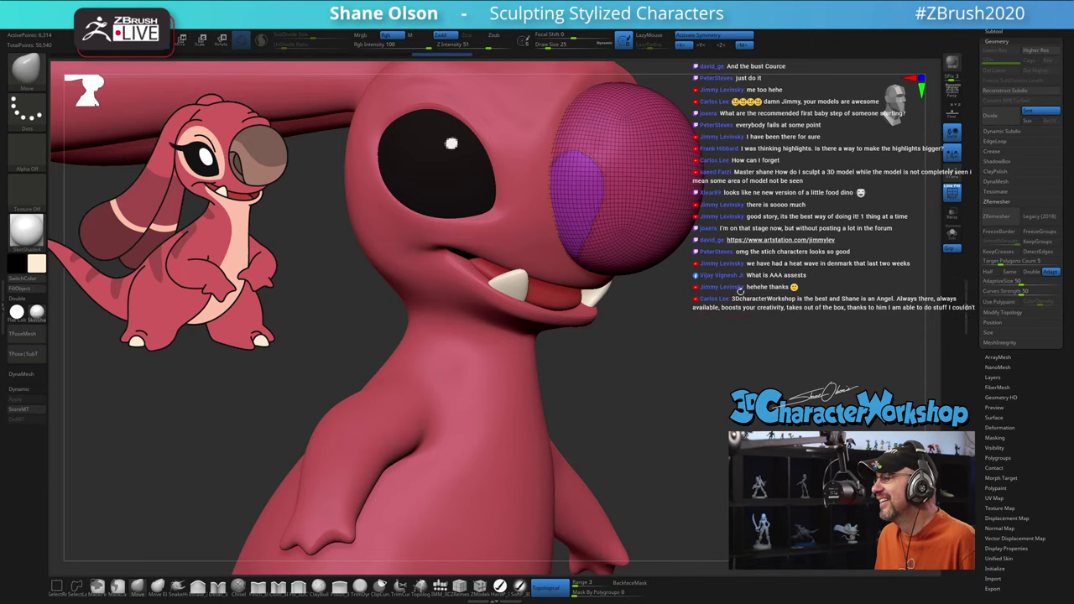
left_click_drag(740, 288, 759, 288)
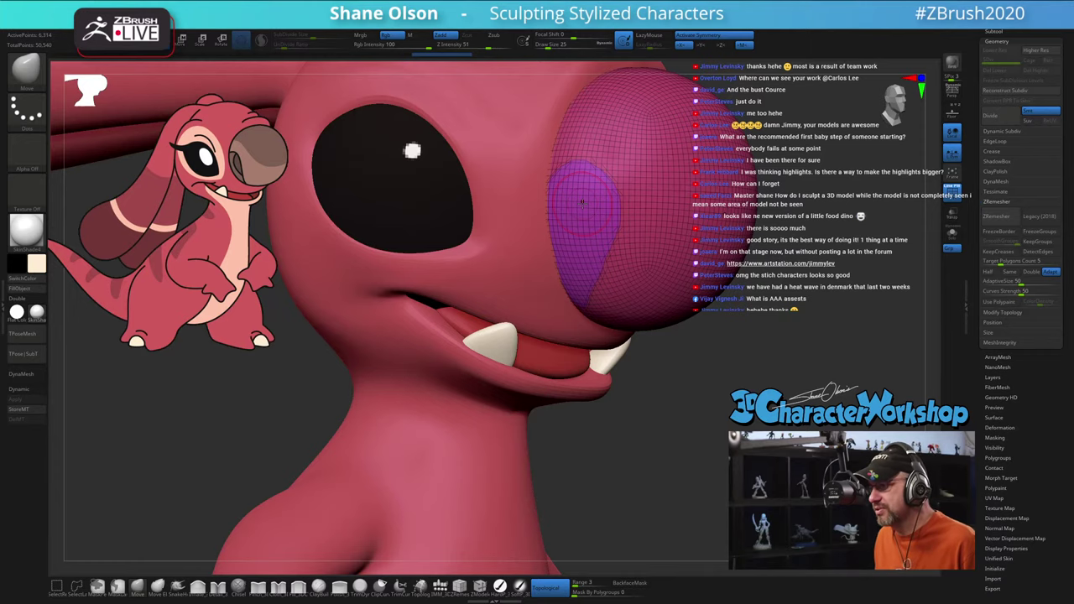
left_click_drag(681, 339, 696, 390)
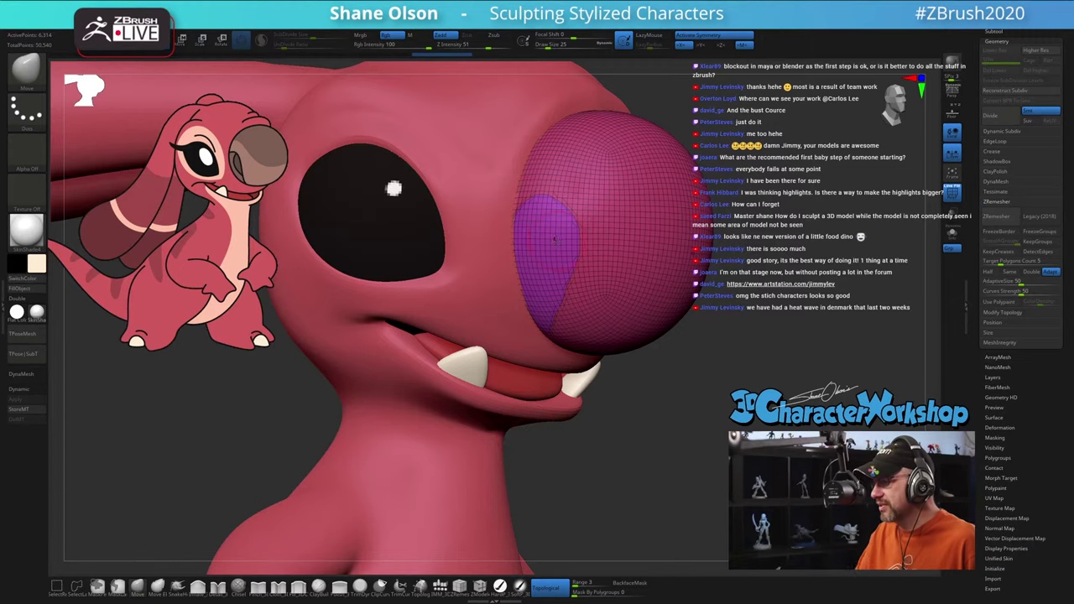
left_click_drag(549, 478, 593, 484)
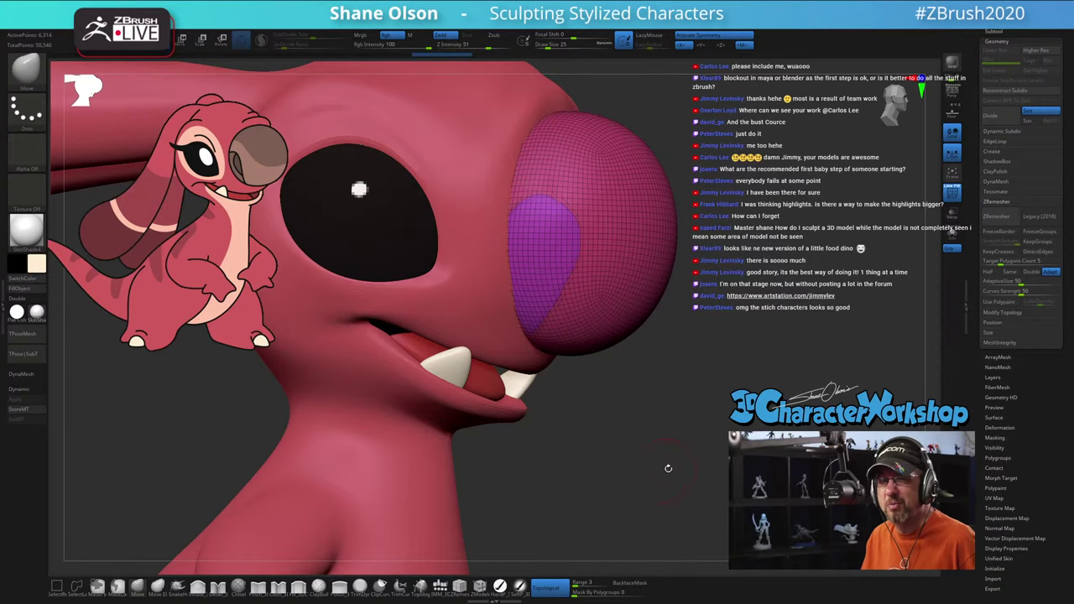
left_click_drag(676, 455, 662, 451)
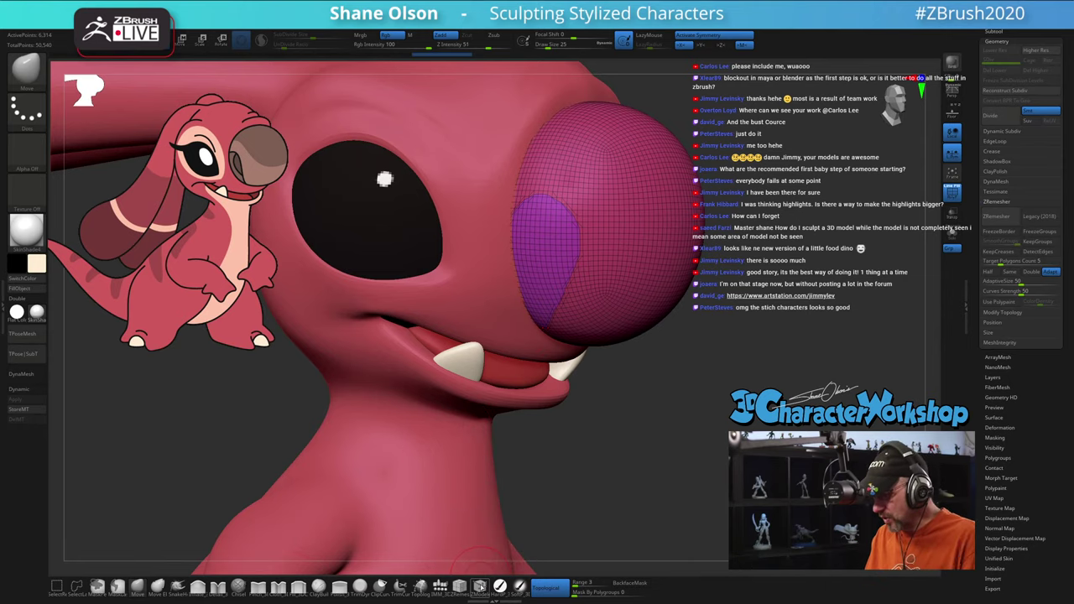
Step: Extrude the nostril polygroup inward into the nose with ZModeler, using the Extrude polygon action with the Polygroup All target
left_click(466, 530)
left_click_drag(621, 444, 629, 459)
key("space")
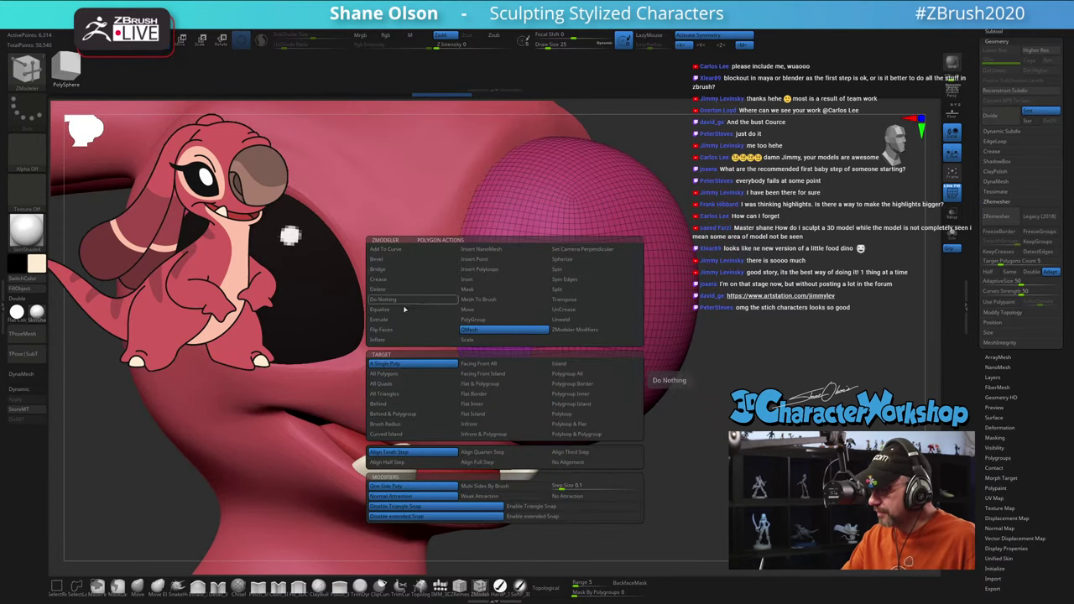
left_click(394, 319)
left_click(571, 378)
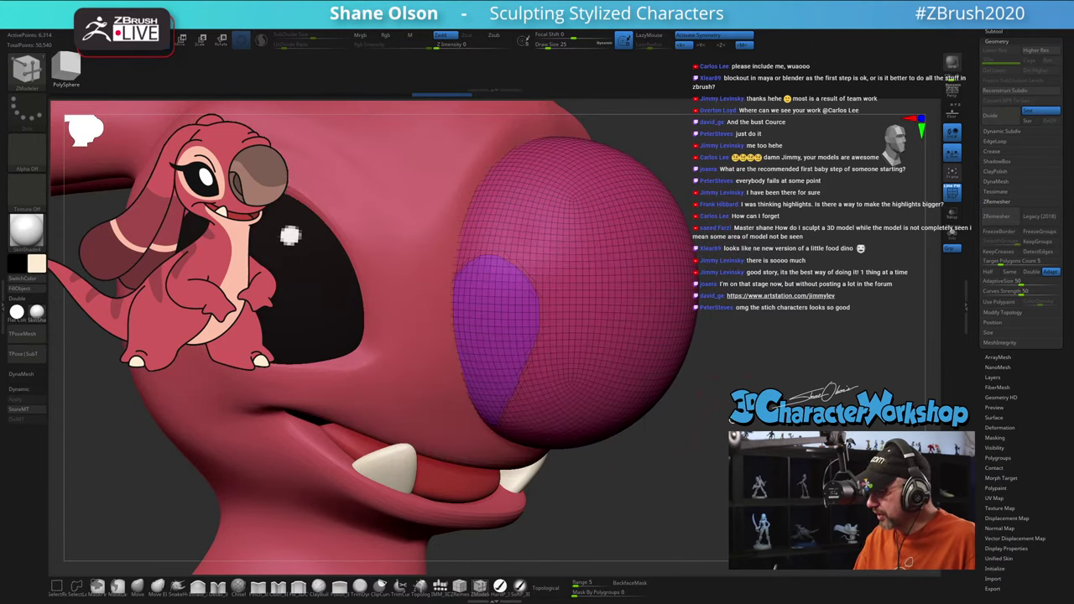
right_click_drag(617, 369, 551, 313)
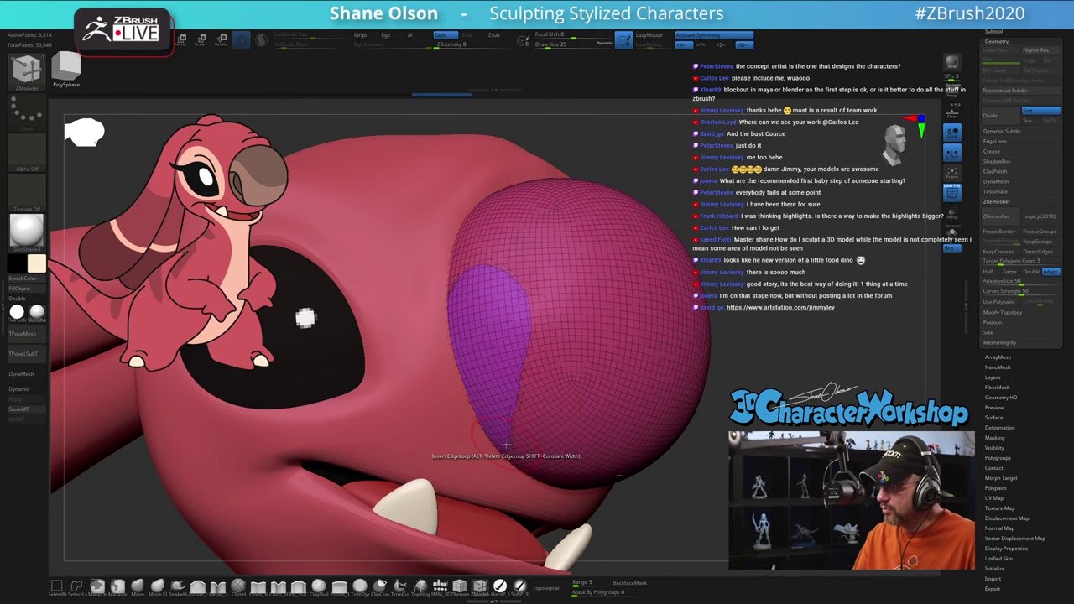
right_click_drag(548, 344, 535, 348)
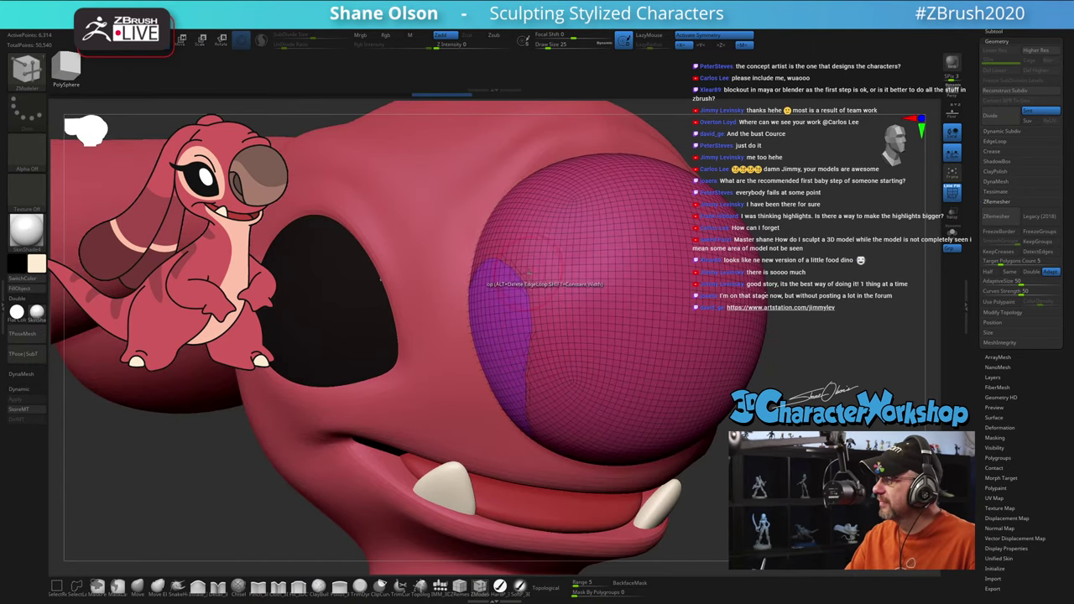
right_click_drag(519, 279, 516, 324, "ctrl")
left_click_drag(513, 322, 494, 296)
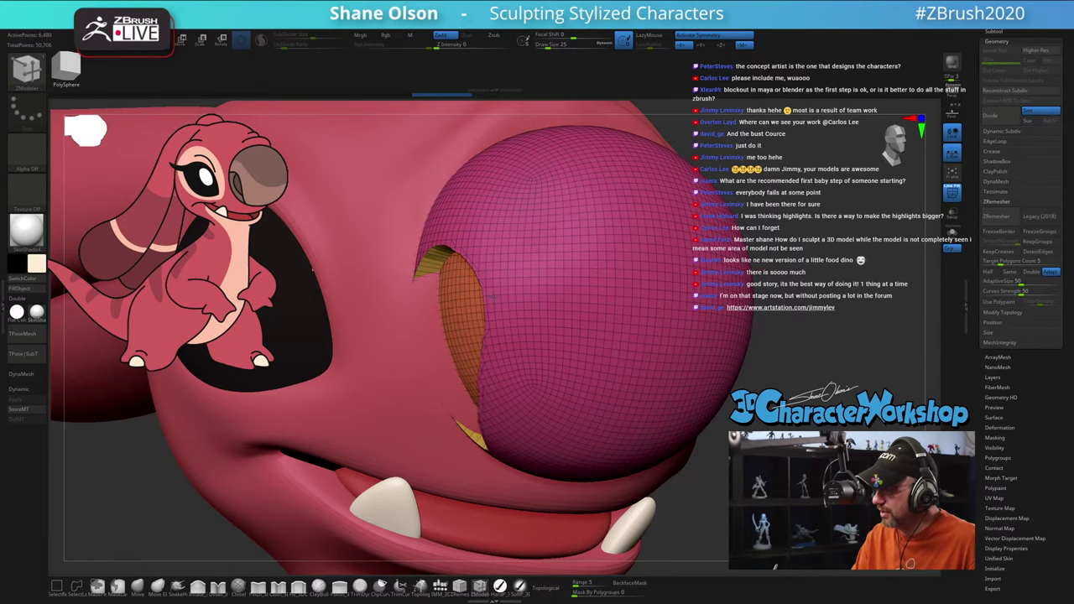
Step: Isolate the nose and smooth the outline of the nostril recess with Polish By Features
right_click_drag(512, 331, 561, 346)
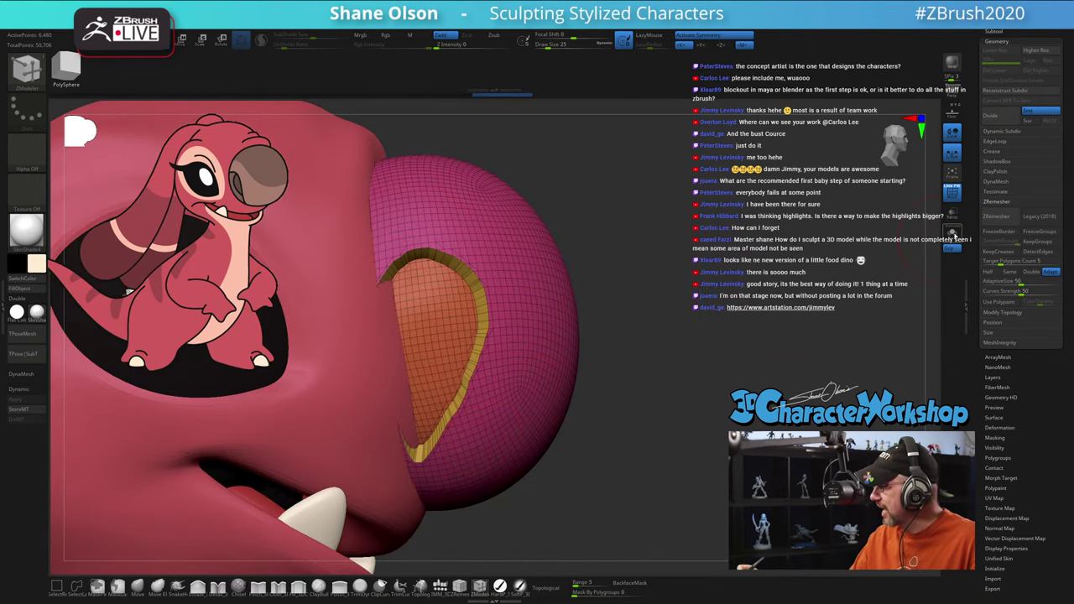
left_click(955, 235)
right_click_drag(674, 353, 595, 307)
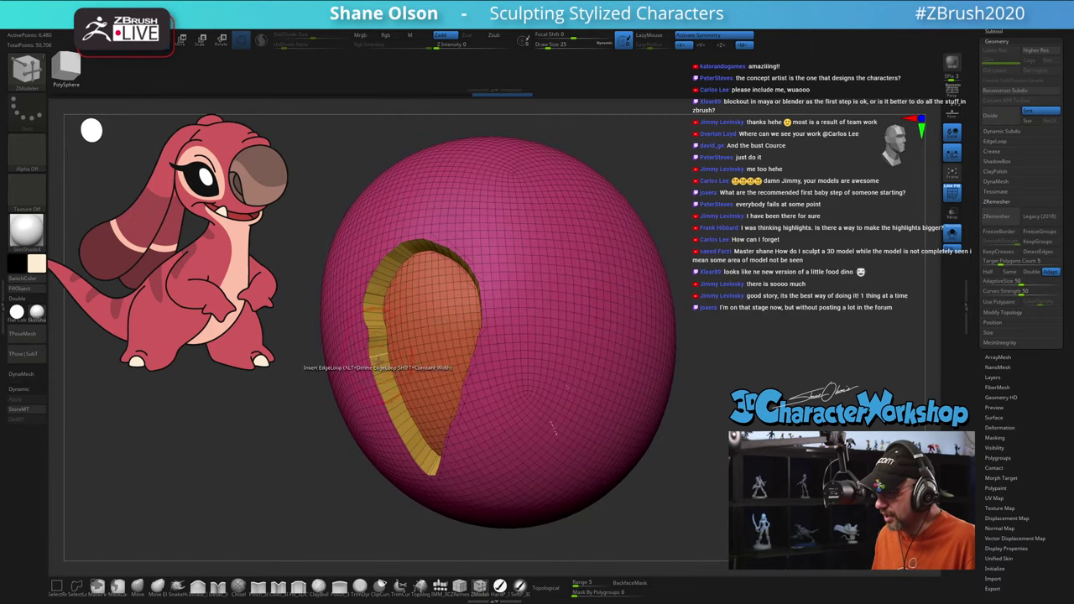
key("space")
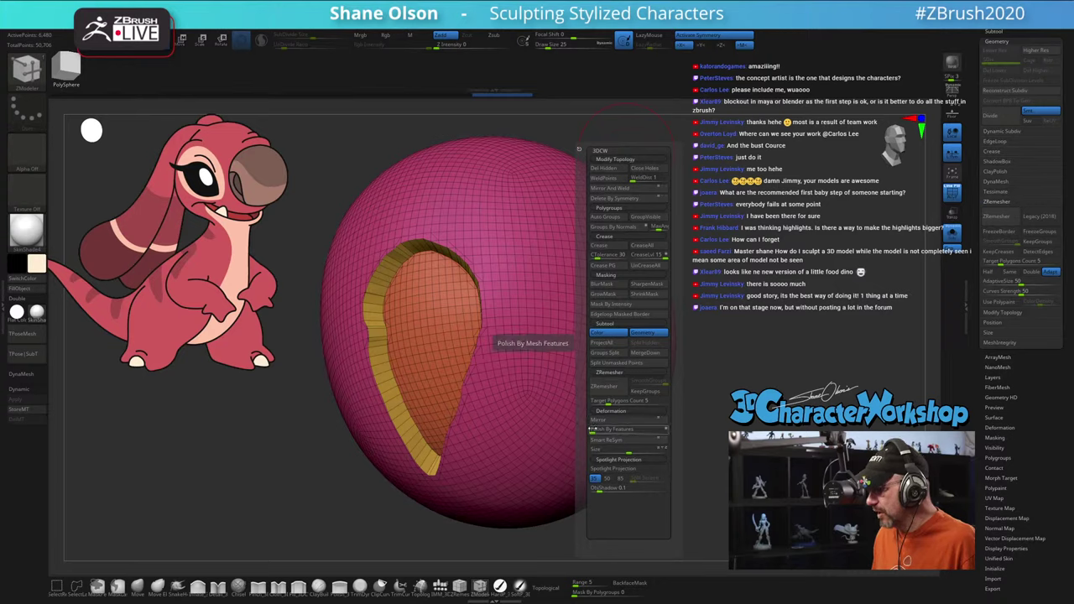
left_click(602, 430)
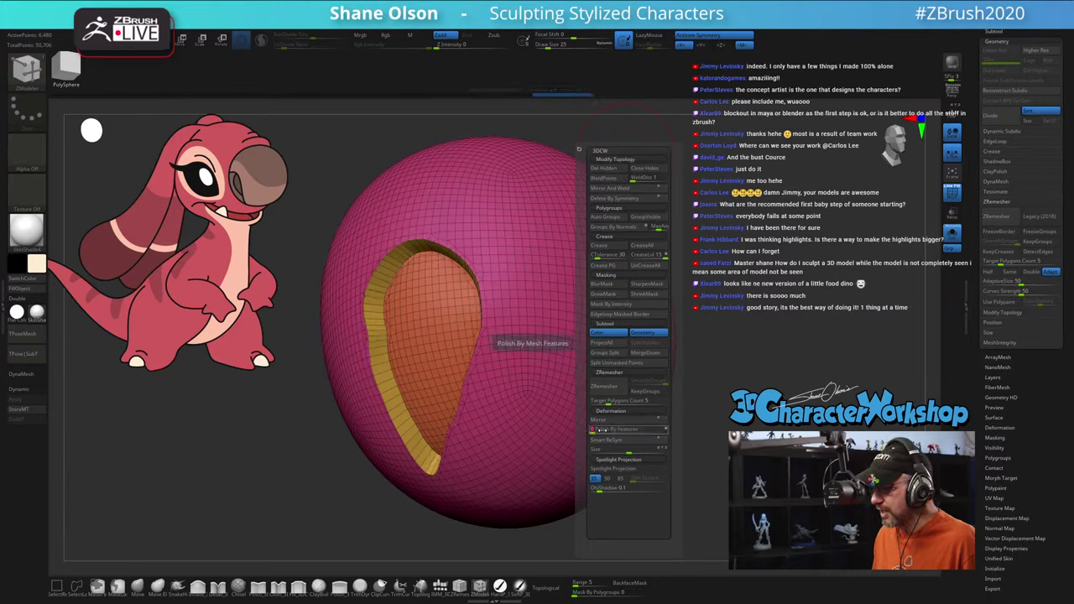
left_click_drag(690, 242, 717, 254)
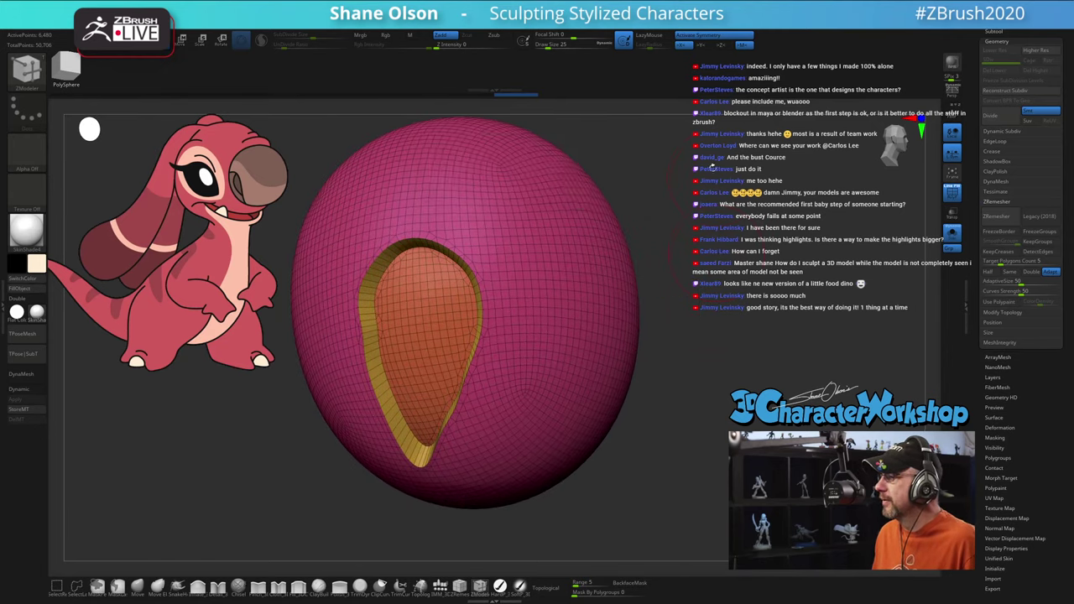
left_click_drag(712, 168, 716, 177)
left_click_drag(712, 225, 689, 224, "alt")
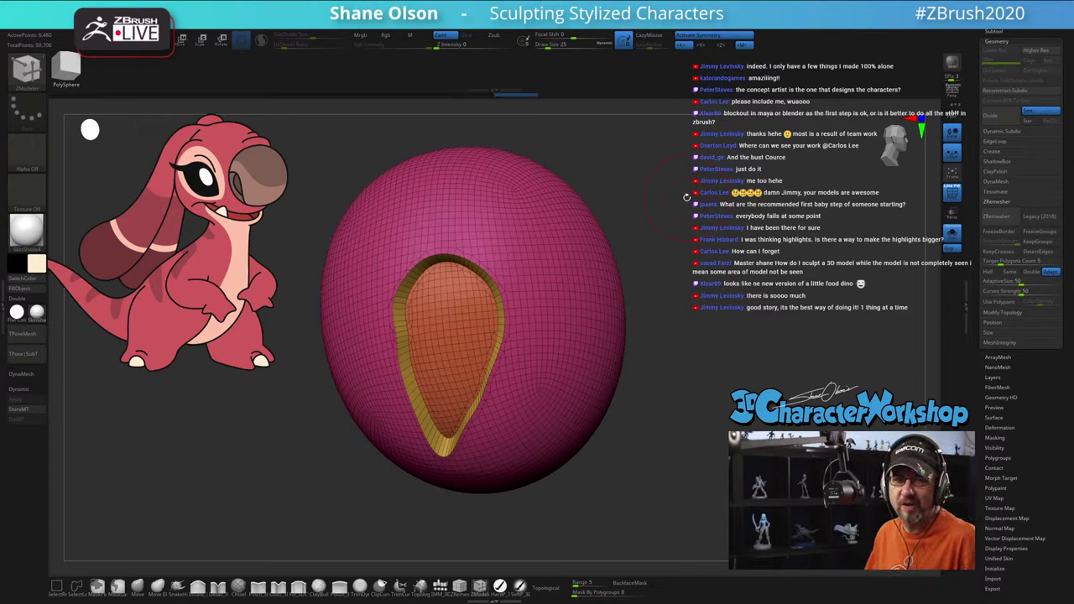
Step: Mask everything except the nostril's inner face, scale that face uniformly with the gizmo and clear the mask
key("w")
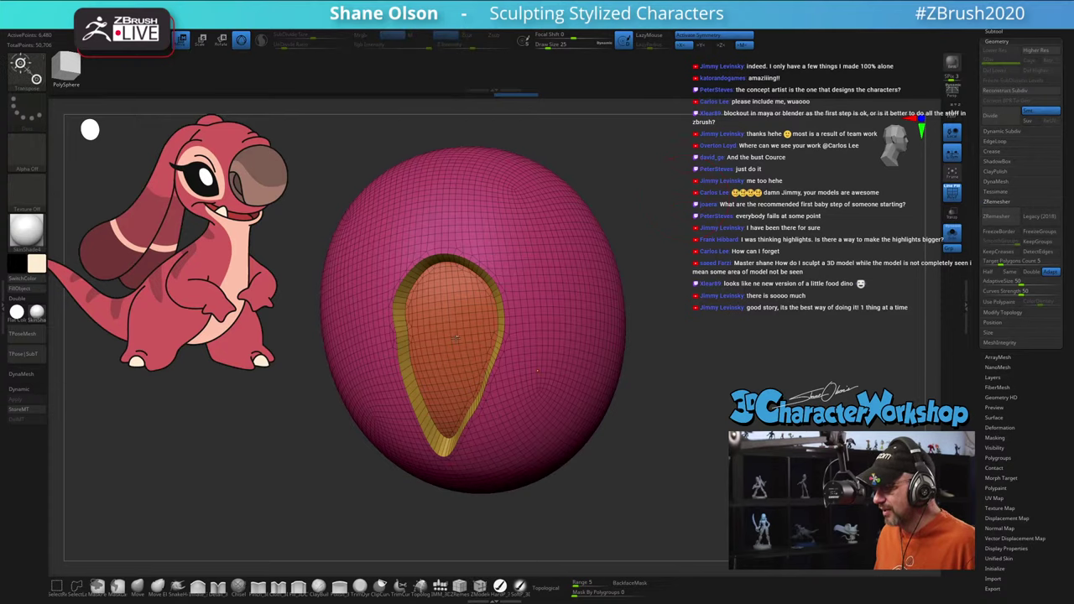
left_click(455, 338, "ctrl")
left_click_drag(629, 315, 645, 308)
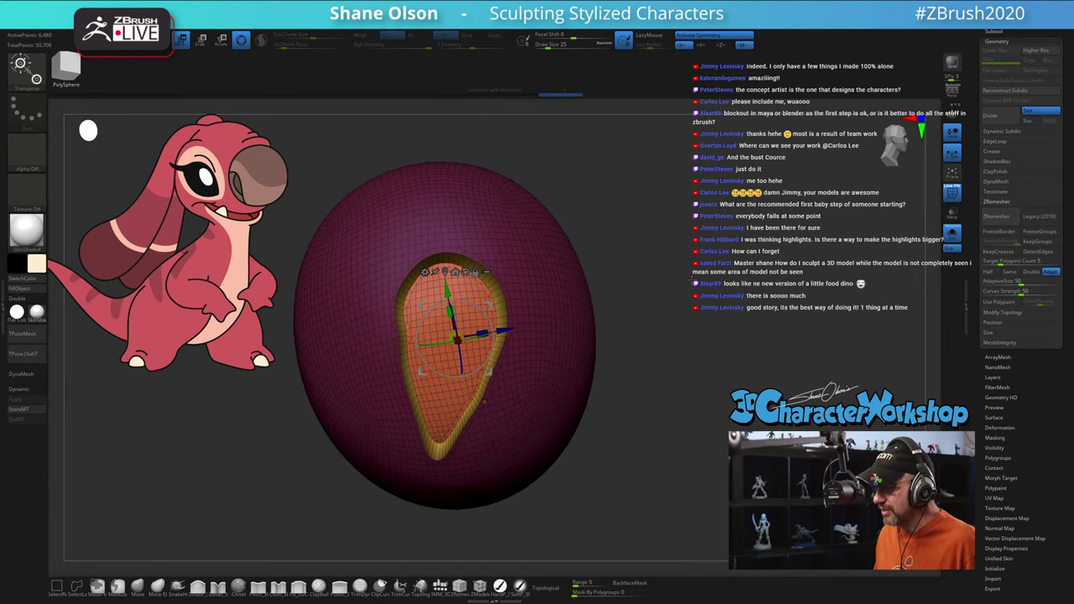
left_click_drag(483, 402, 522, 397)
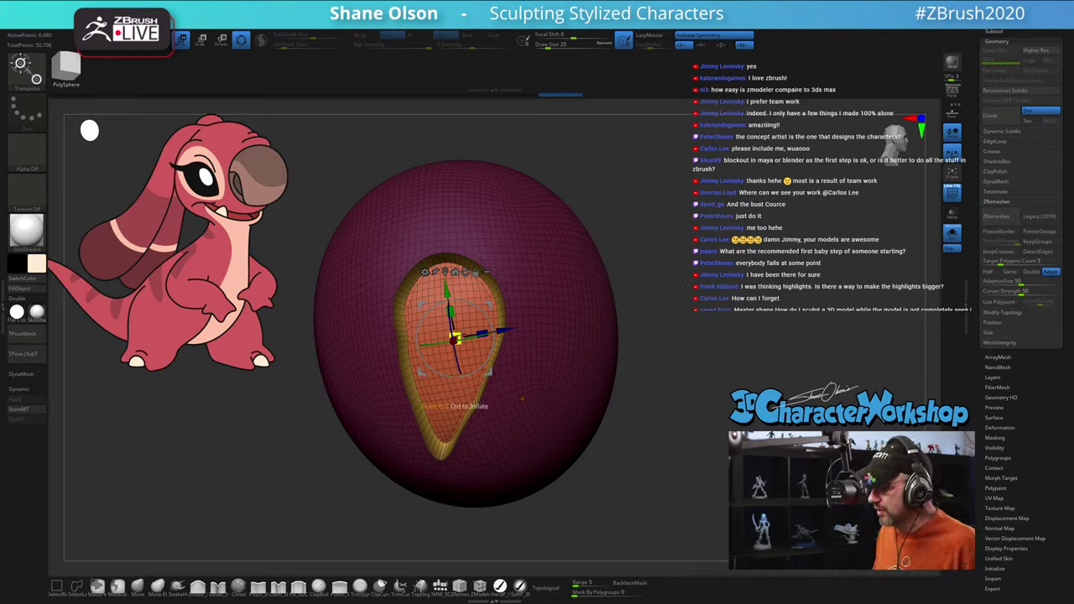
left_click_drag(457, 338, 452, 339)
mouse_move(793, 235)
left_mouse_down()
mouse_move(722, 232)
mouse_move(886, 236)
mouse_move(728, 235)
mouse_move(789, 242)
left_mouse_up()
Step: Hide the wireframe, bring back the whole character and check the nostril on the head from the side
left_click(952, 193)
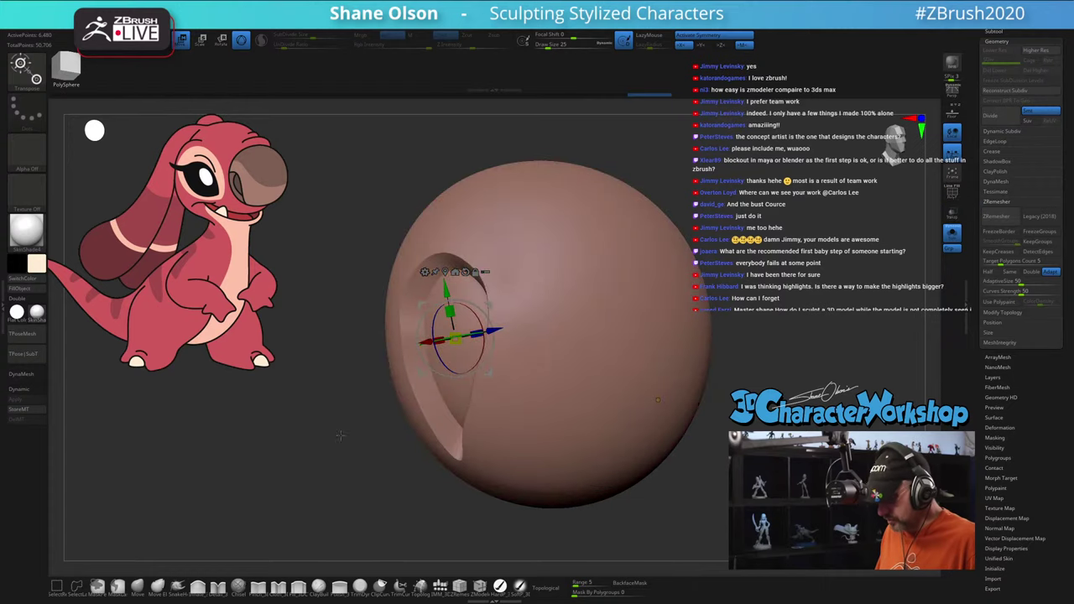
left_click(960, 237)
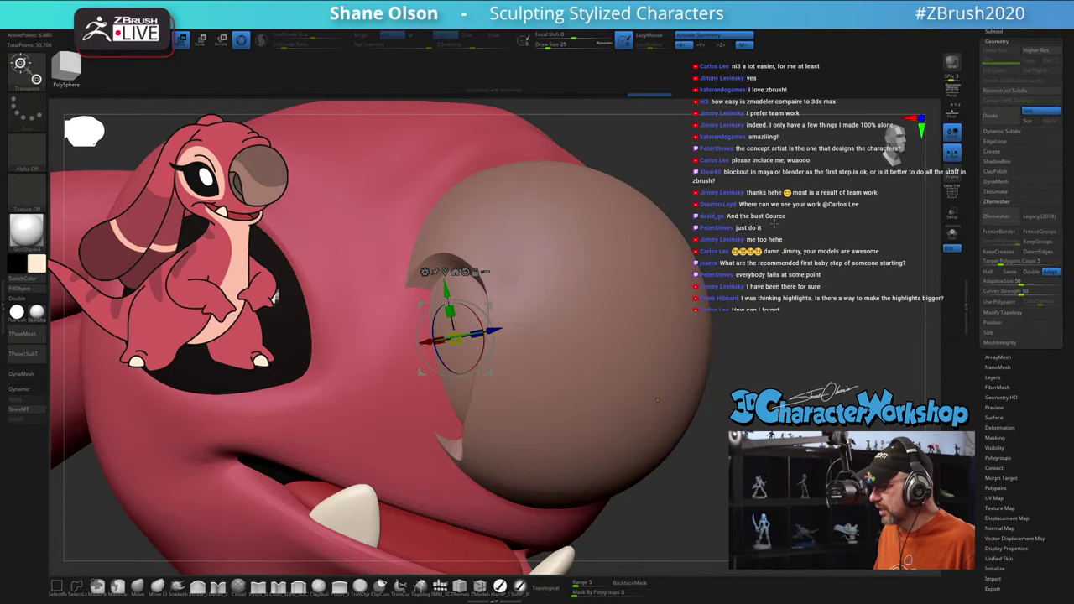
left_click_drag(775, 223, 659, 210, "alt")
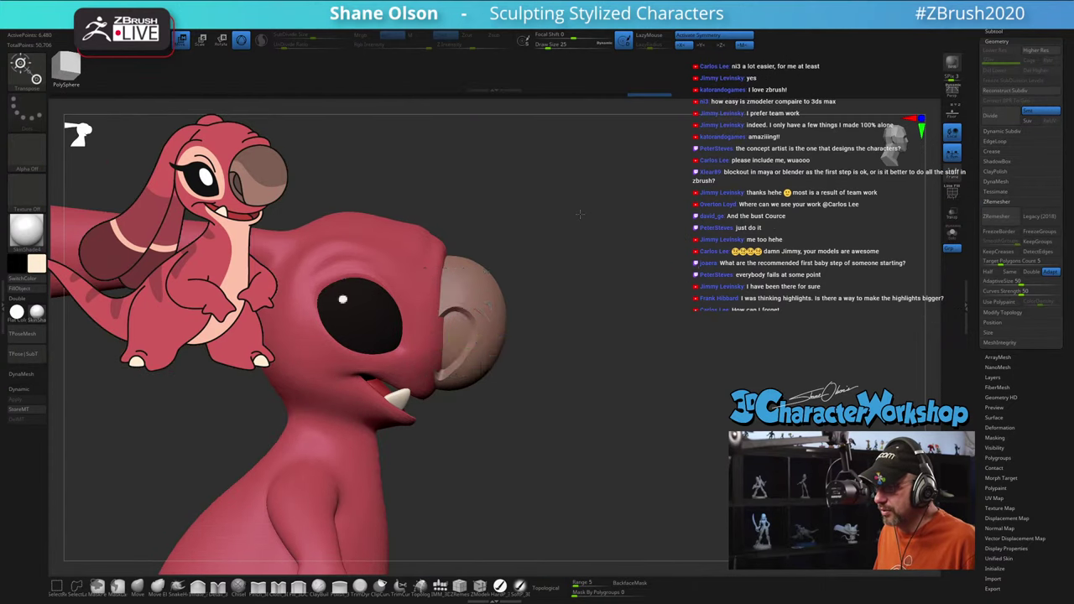
left_click_drag(582, 216, 575, 257, "alt")
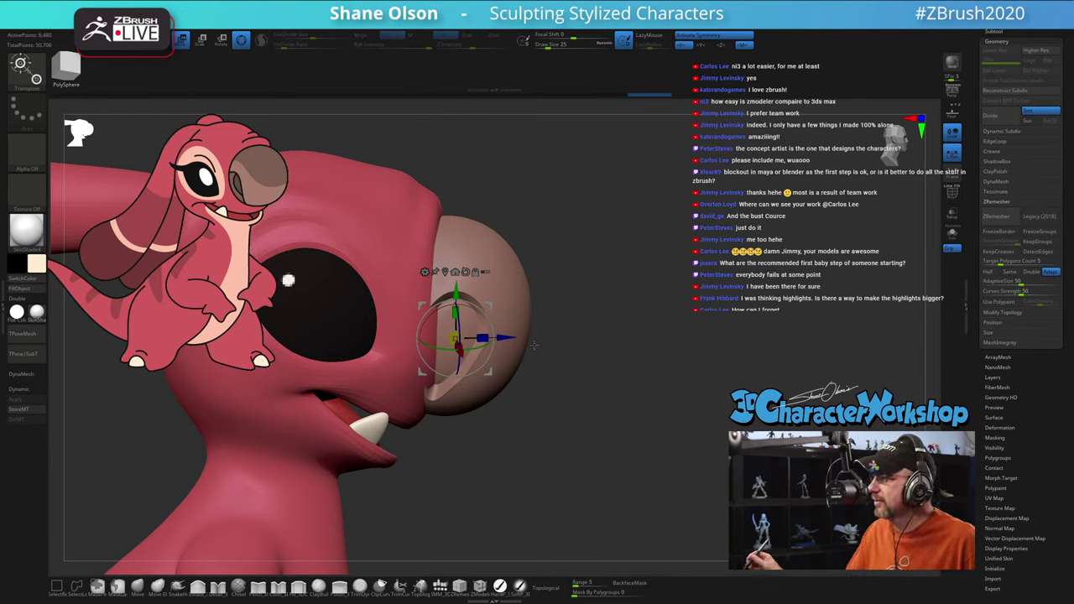
Step: Widen the lower part of the nostril outline on the side of the nose with a large Move brush
left_click_drag(533, 344, 609, 348)
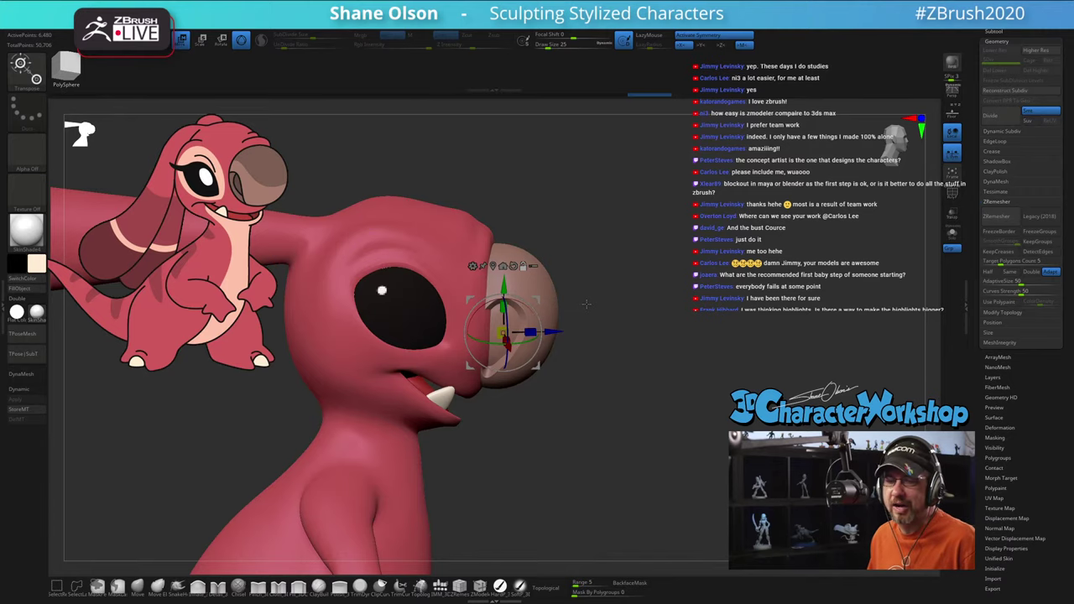
left_click(137, 588)
key("s")
left_click_drag(556, 401, 563, 401)
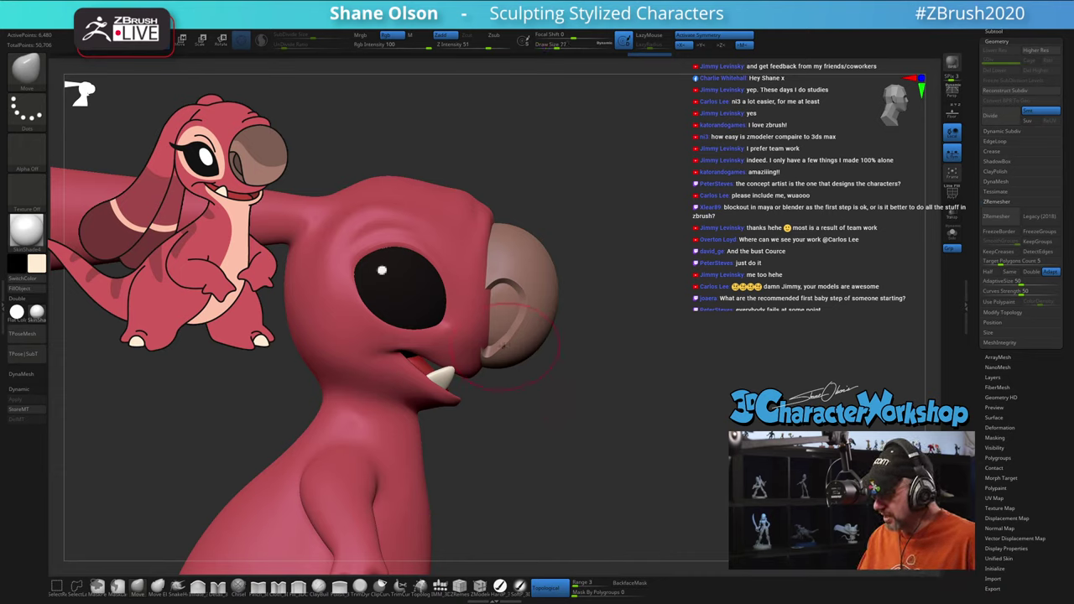
key("s")
mouse_move(501, 342)
left_mouse_down()
mouse_move(498, 305)
mouse_move(487, 319)
left_mouse_up()
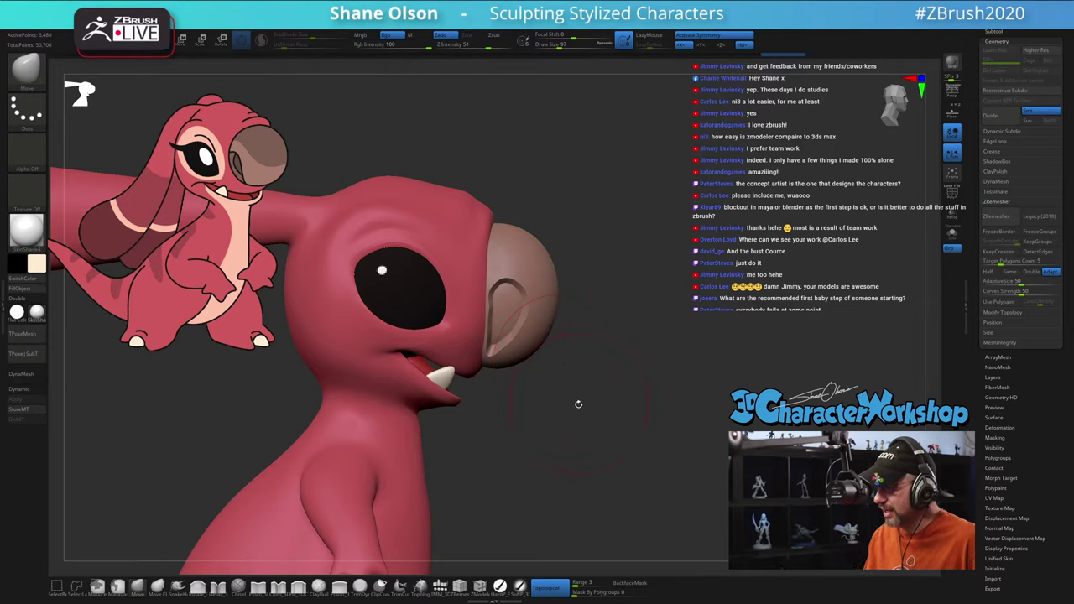
mouse_move(575, 408)
left_mouse_down()
mouse_move(512, 411)
mouse_move(571, 412)
left_mouse_up()
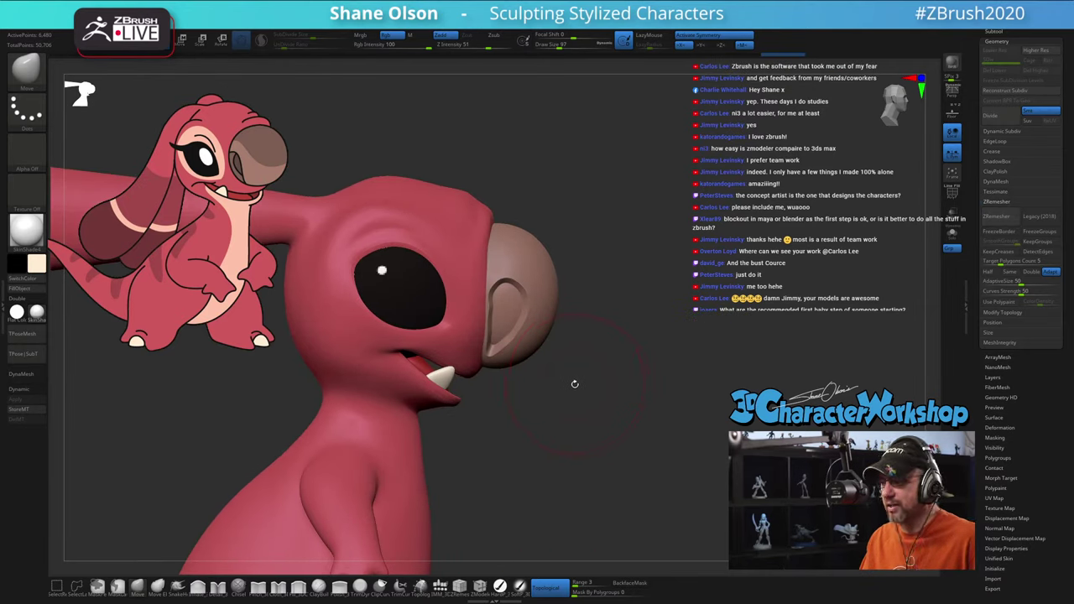
Step: Refine the nostril's rear edge, beside the face, with the Move brush at draw size 22
key("s")
left_click_drag(574, 386, 568, 390)
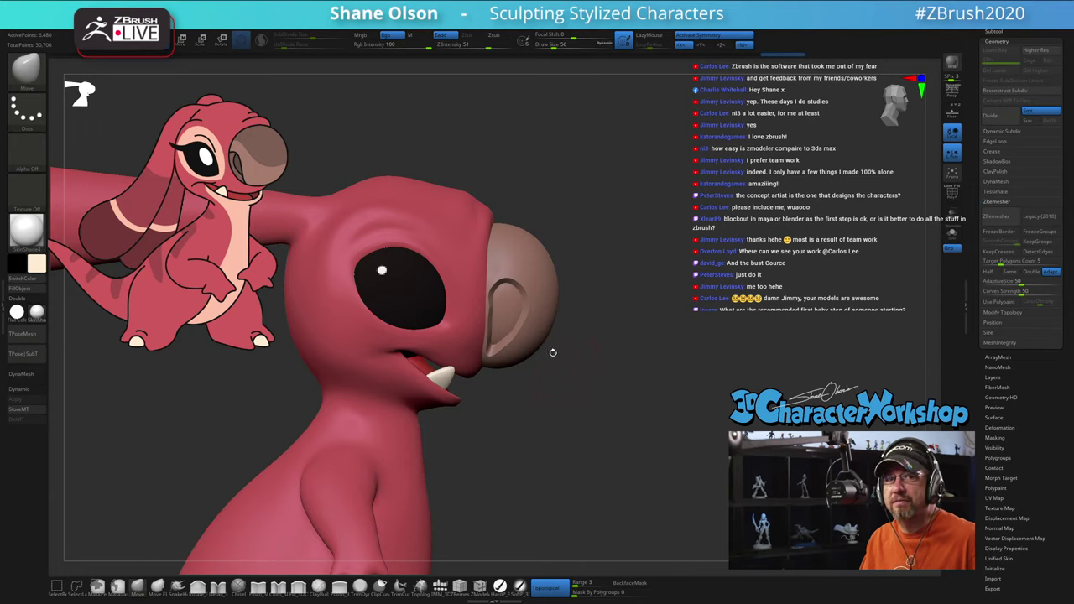
right_click_drag(507, 261, 497, 328, "ctrl")
key("s")
mouse_move(496, 327)
left_mouse_down()
mouse_move(480, 299)
mouse_move(487, 333)
left_mouse_up()
key("s")
key("s")
type("s23")
right_click_drag(501, 369, 482, 324)
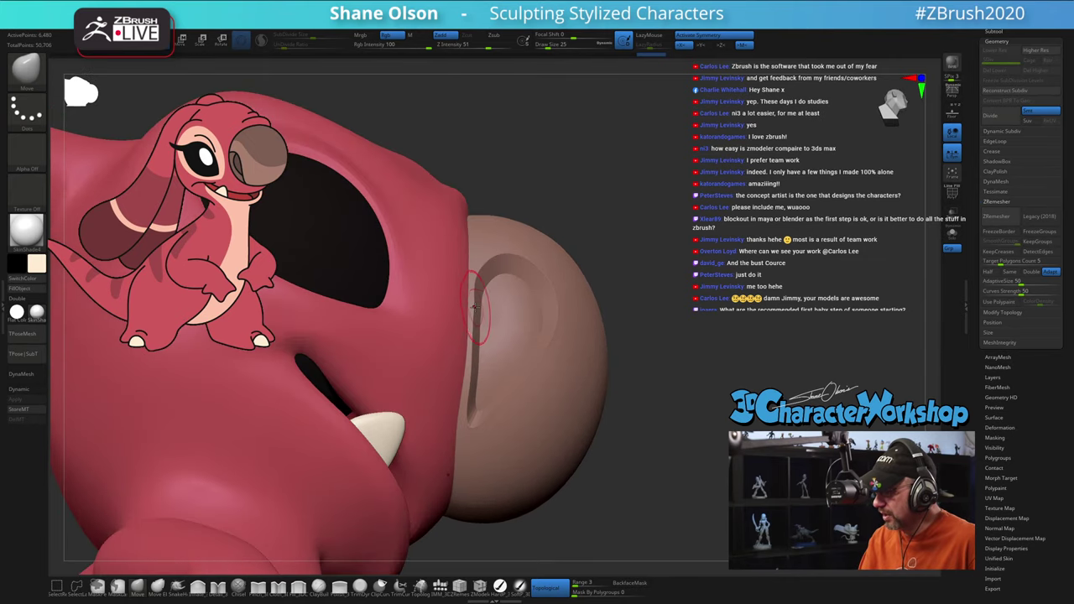
key("s")
left_click_drag(484, 315, 484, 312)
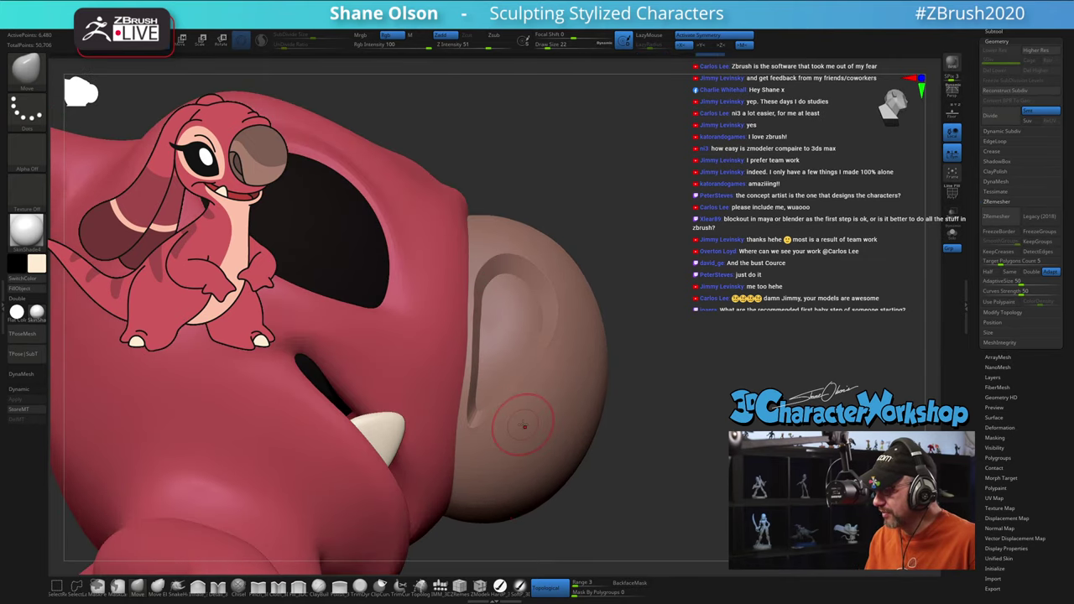
right_click_drag(523, 424, 255, 238)
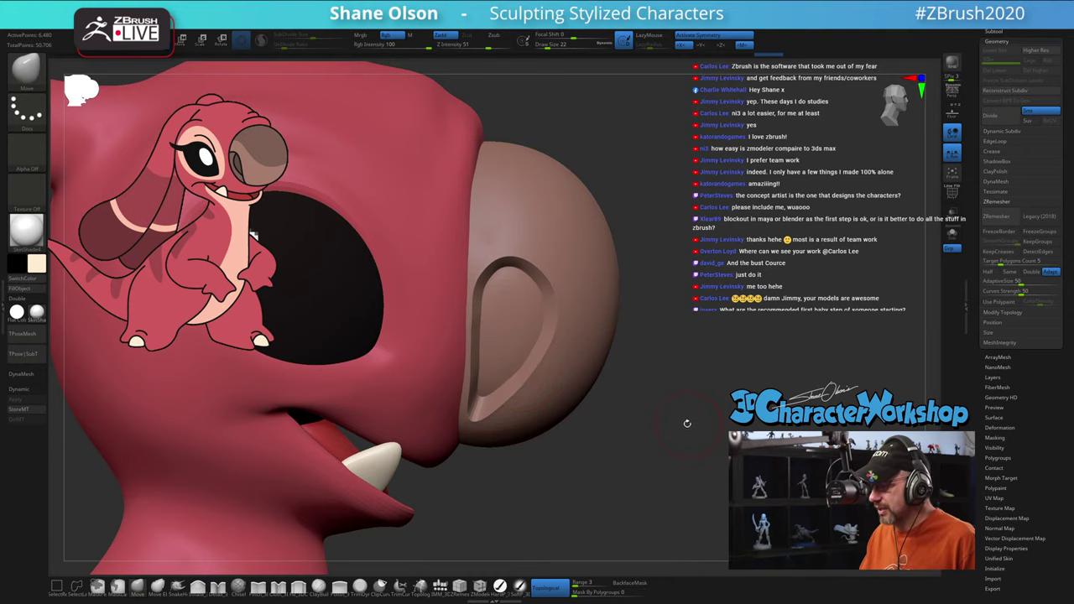
Step: Fine-tune the nostril rim with the small Move brush and check its shape from the side and three-quarter views
mouse_move(685, 425)
left_mouse_down()
mouse_move(672, 403)
mouse_move(659, 414)
mouse_move(659, 401)
left_mouse_up()
left_click_drag(645, 351, 621, 421)
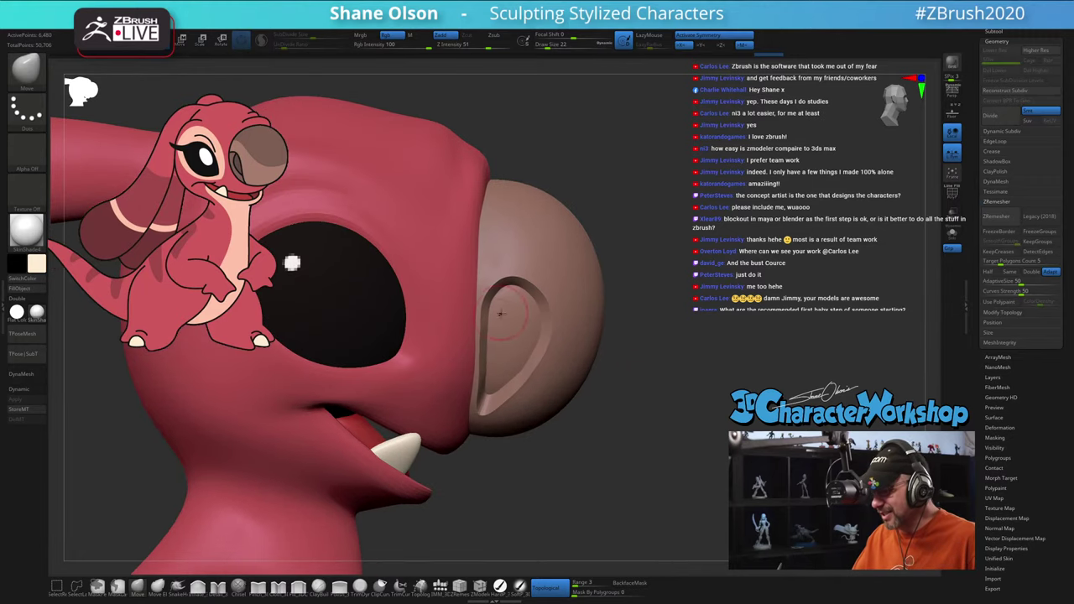
key("s")
left_click_drag(487, 303, 489, 339)
key("s")
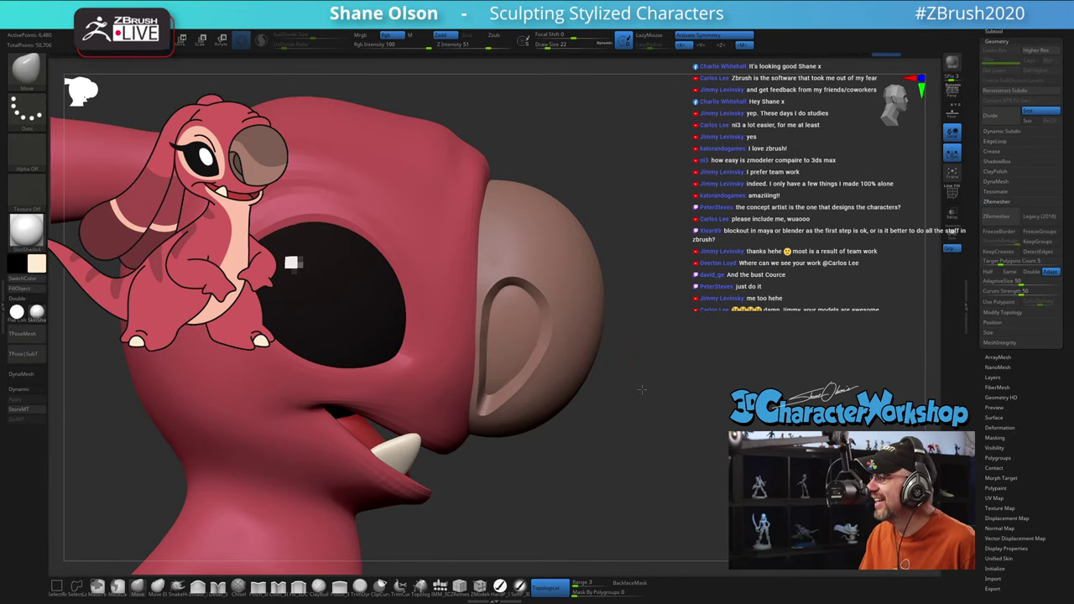
left_click_drag(649, 383, 637, 392)
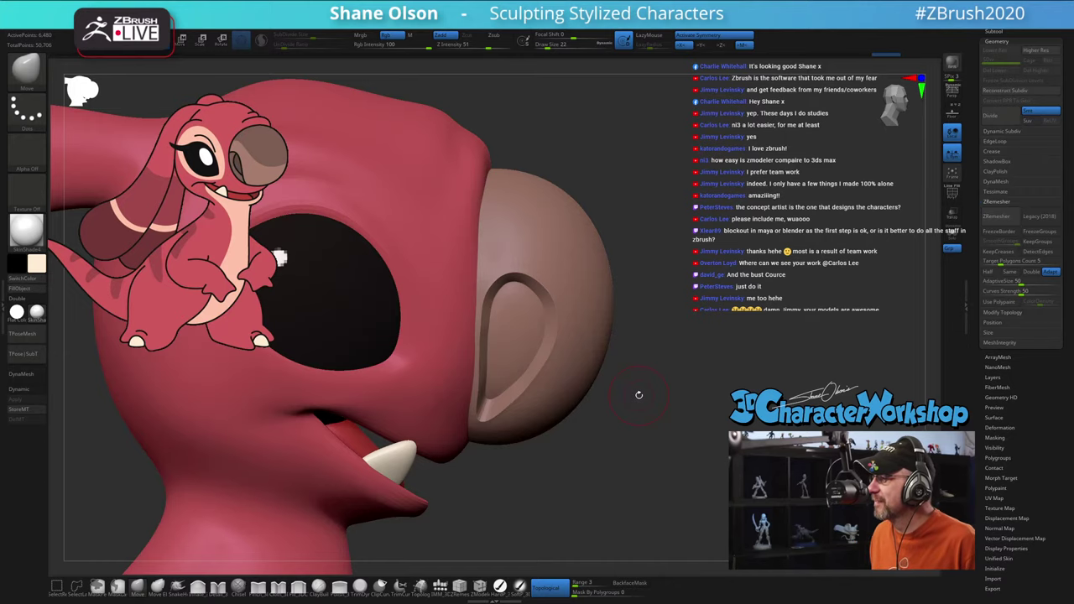
left_click_drag(704, 329, 710, 243, "alt")
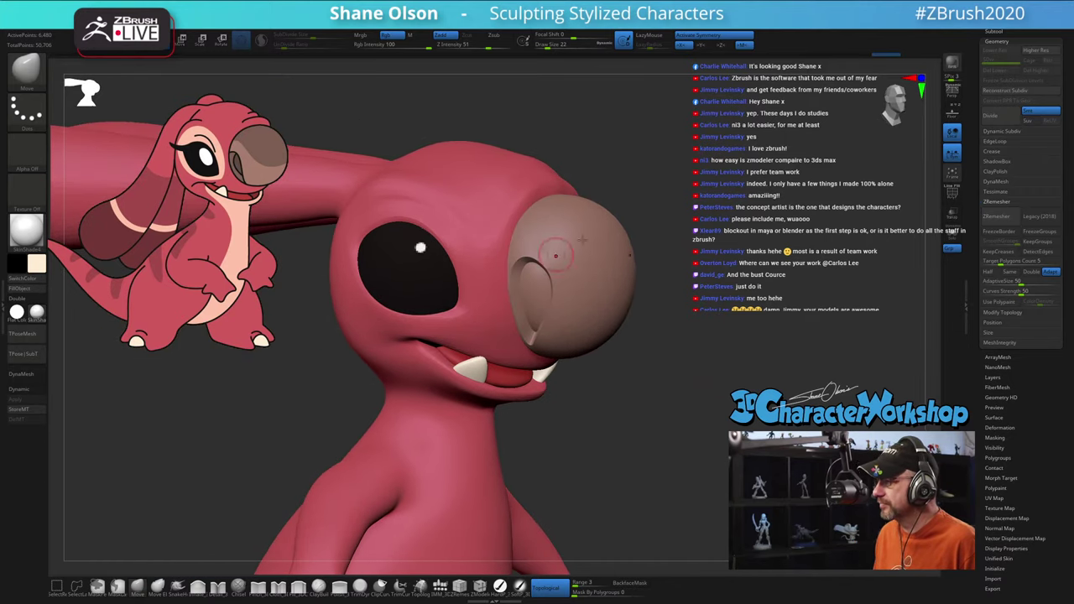
left_click_drag(690, 177, 690, 138, "alt")
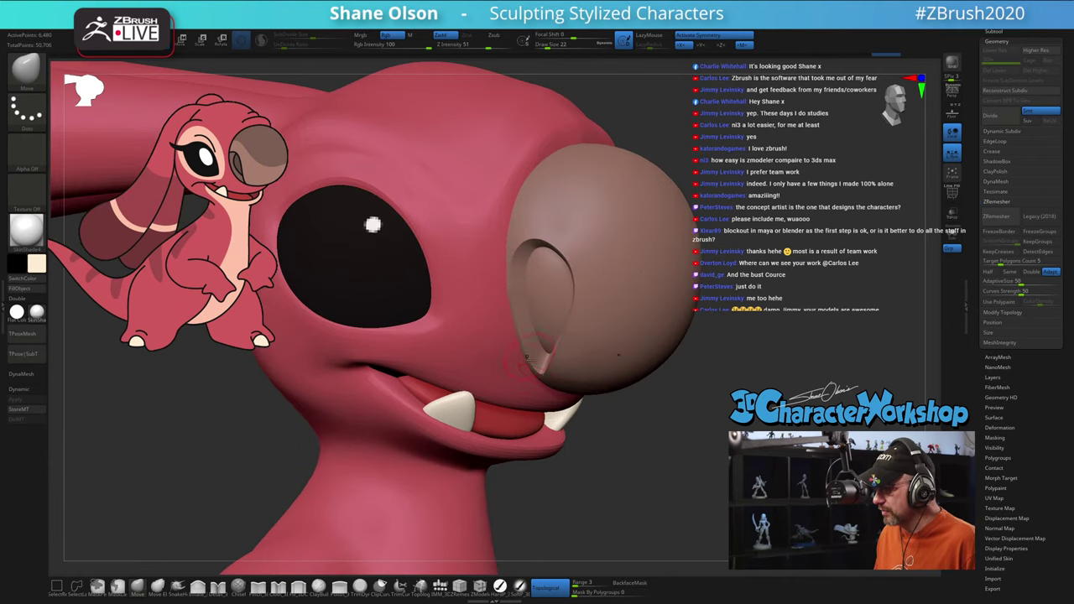
left_click_drag(670, 410, 621, 369)
left_click_drag(830, 280, 749, 278)
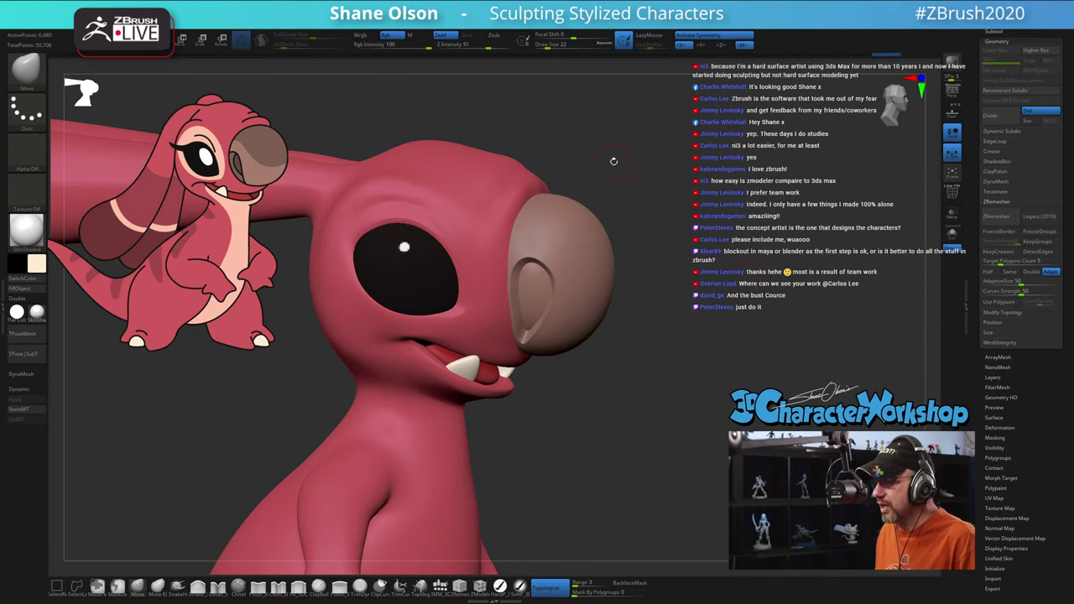
Step: Load the SmoothDirectional brush from the Smooth folder of the brush library as the smoothing brush
key("comma")
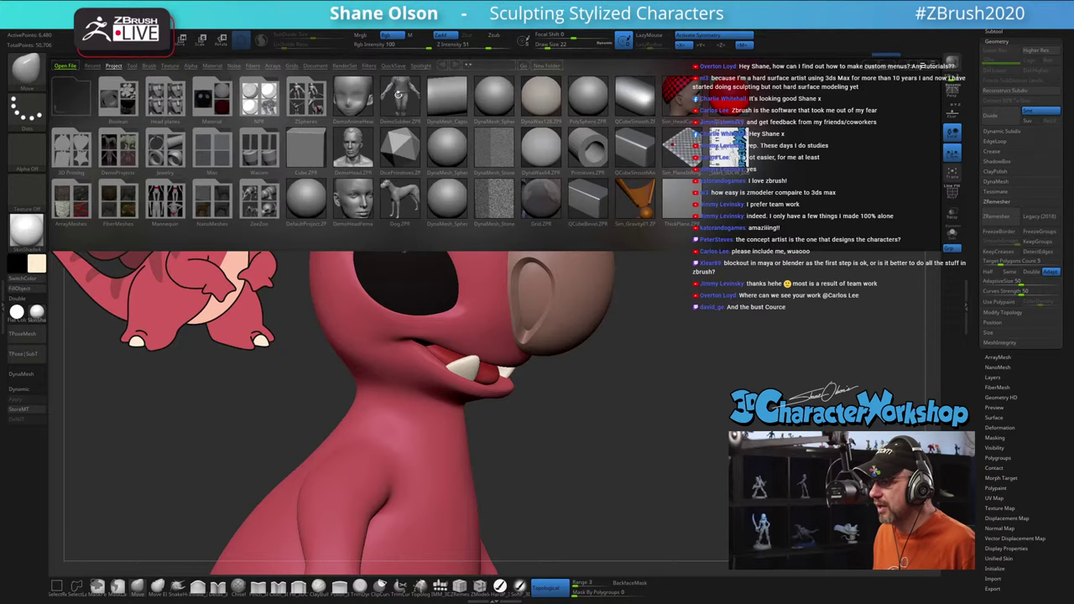
left_click(148, 66)
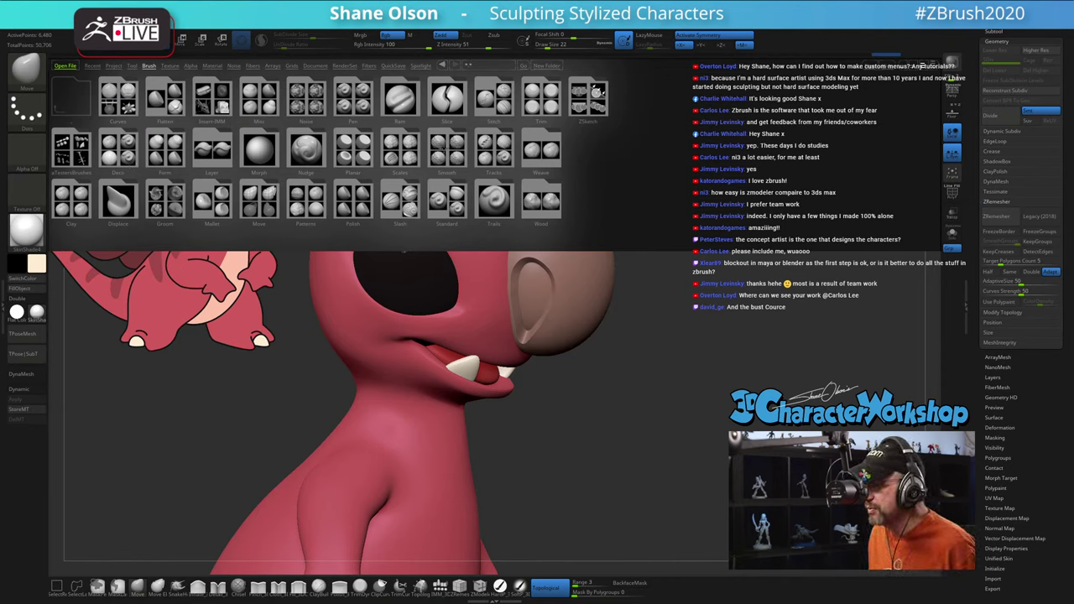
left_click(442, 151)
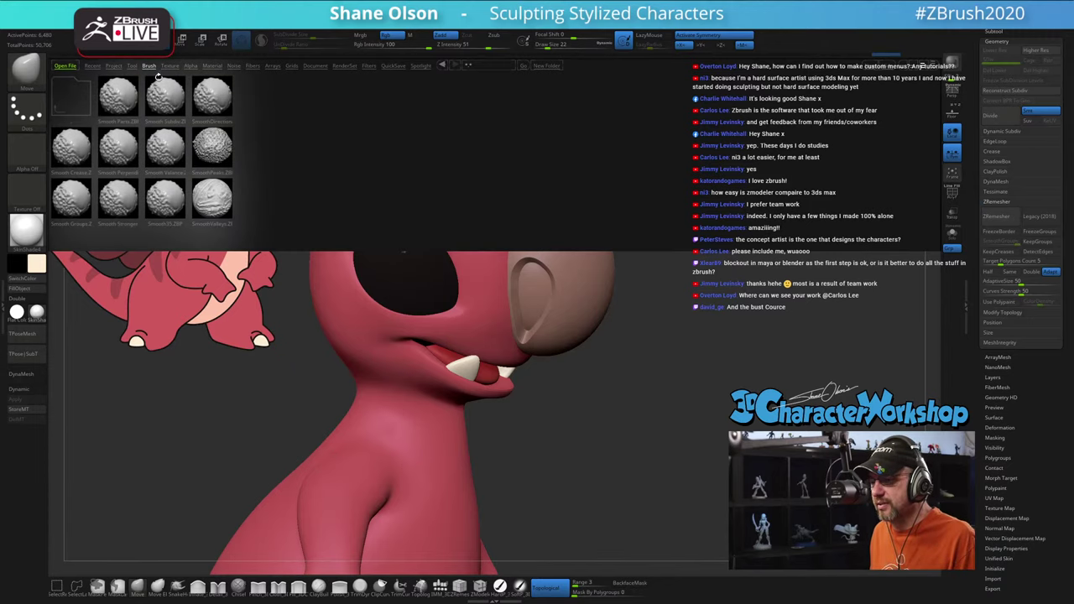
left_click(74, 96)
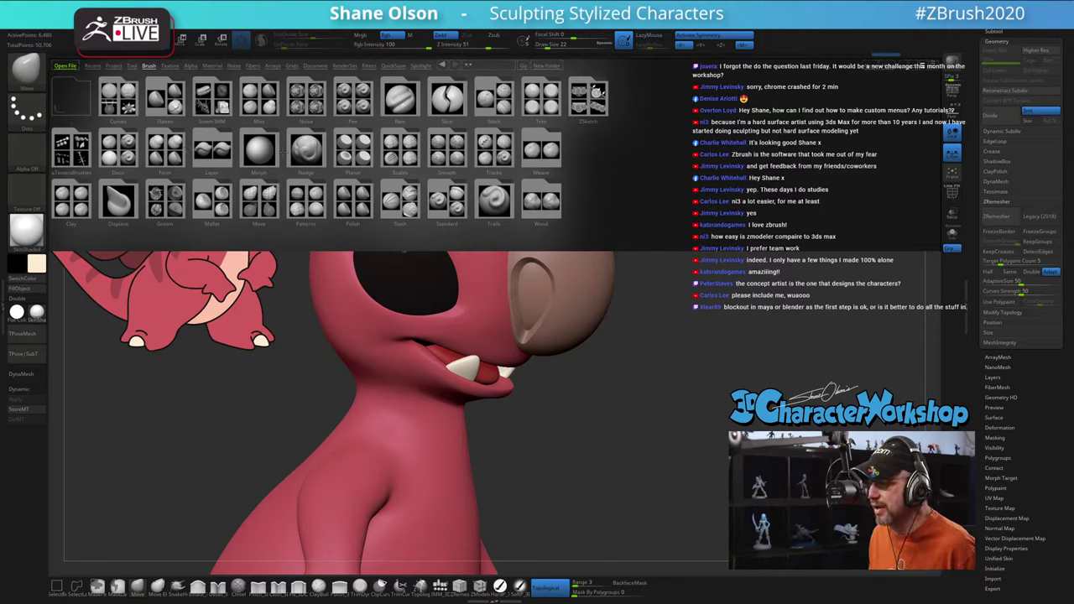
left_click(444, 151)
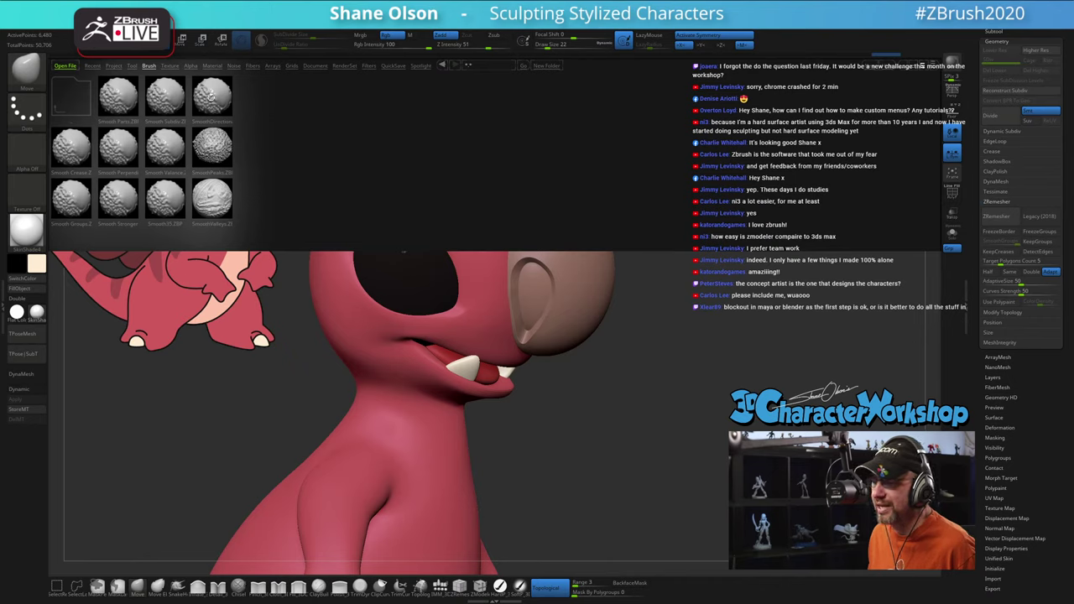
left_click(211, 96)
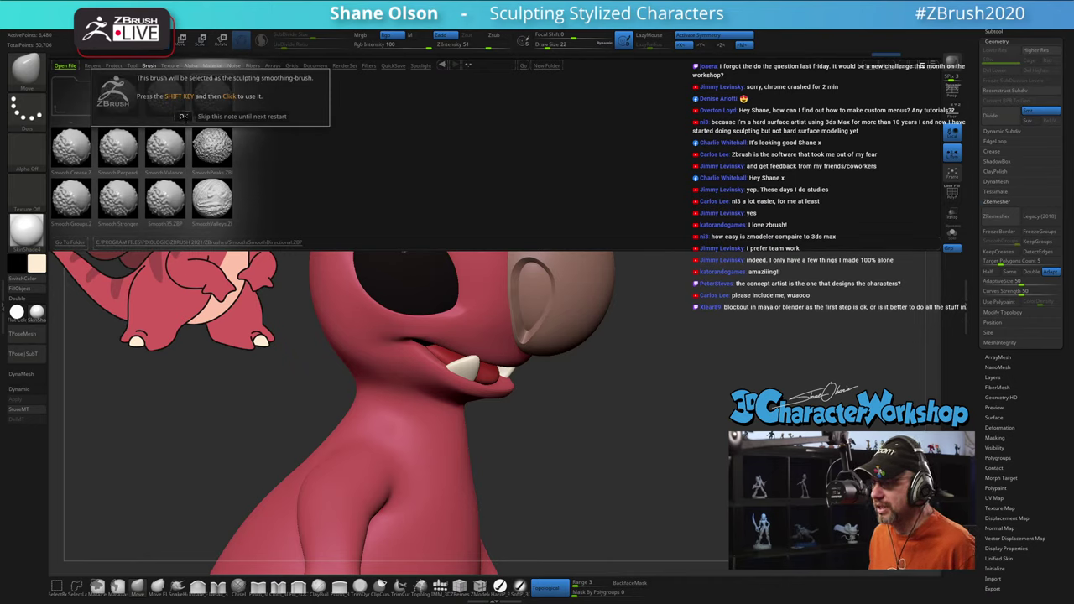
left_click(182, 116)
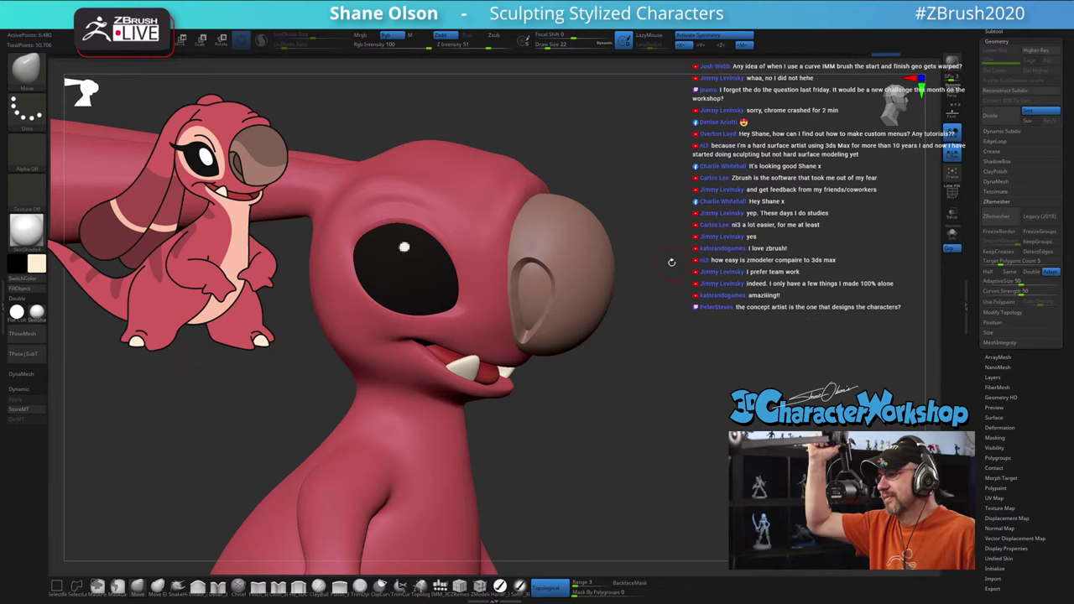
Step: Smooth along the nostril's rear edge, from its upper part down to the pointed tip, with the directional smoothing brush
left_click_drag(674, 306, 714, 176)
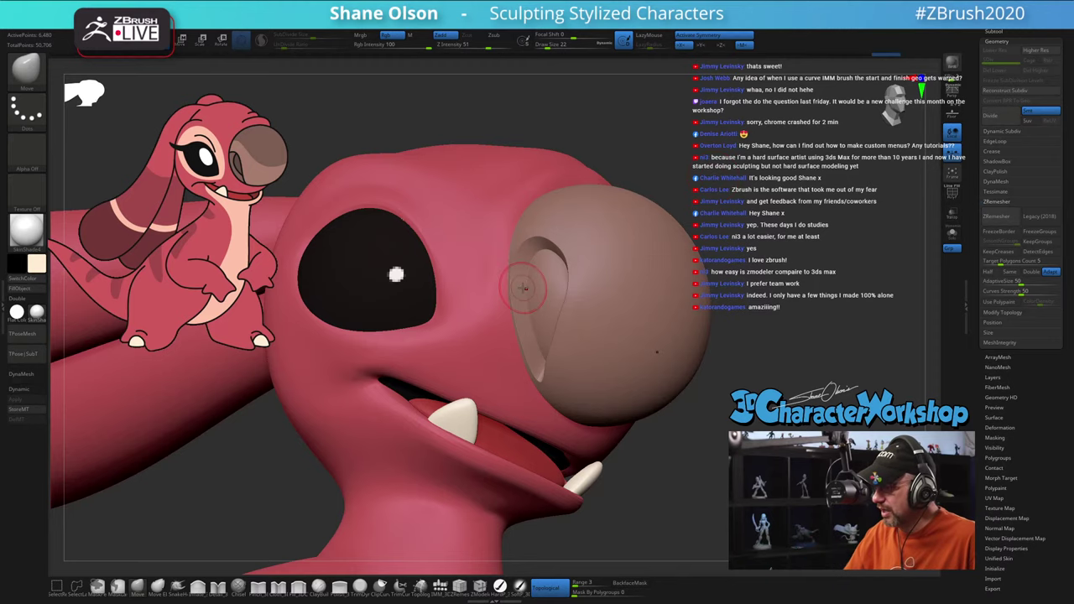
mouse_move(537, 289)
right_mouse_down("ctrl")
mouse_move(541, 335)
mouse_move(525, 329)
right_mouse_up("ctrl")
key("shift+f")
key("shift+f")
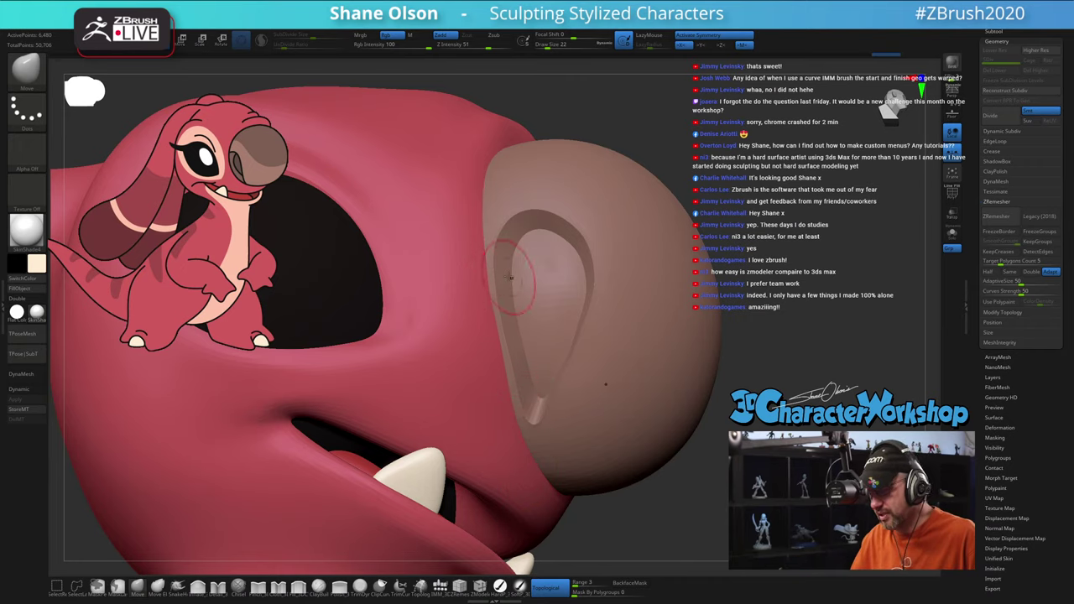
right_click_drag(539, 275, 572, 263)
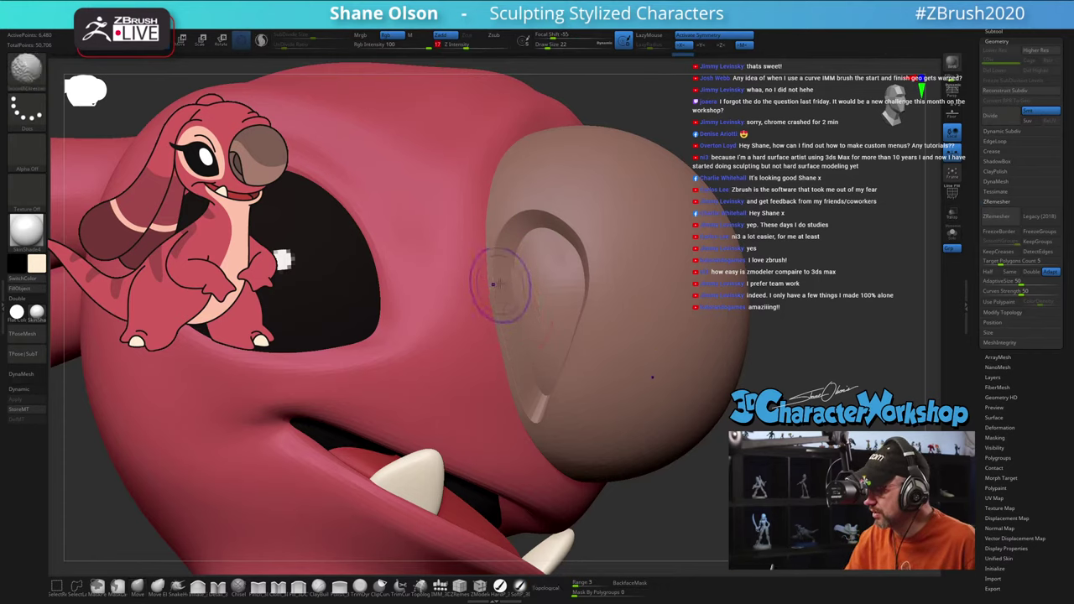
left_click_drag(491, 267, 501, 315, "shift")
left_click_drag(501, 300, 506, 340, "shift")
left_click_drag(499, 309, 528, 411, "shift")
Step: Smooth the nostril's front edge down to the tip with directional smoothing and nudge that edge with the Move brush
mouse_move(569, 396)
right_mouse_down()
mouse_move(648, 393)
mouse_move(636, 387)
right_mouse_up()
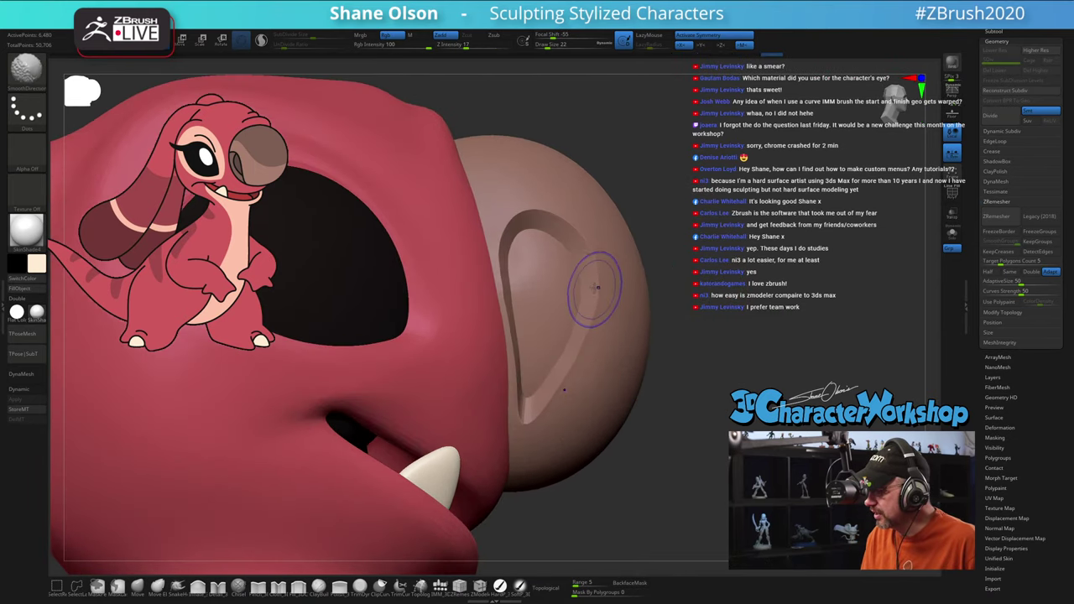
left_click_drag(594, 291, 574, 344, "shift")
mouse_move(591, 287)
left_mouse_down("shift")
mouse_move(557, 402)
mouse_move(564, 425)
left_mouse_up("shift")
left_click_drag(664, 459, 668, 460)
right_click_drag(668, 460, 602, 415)
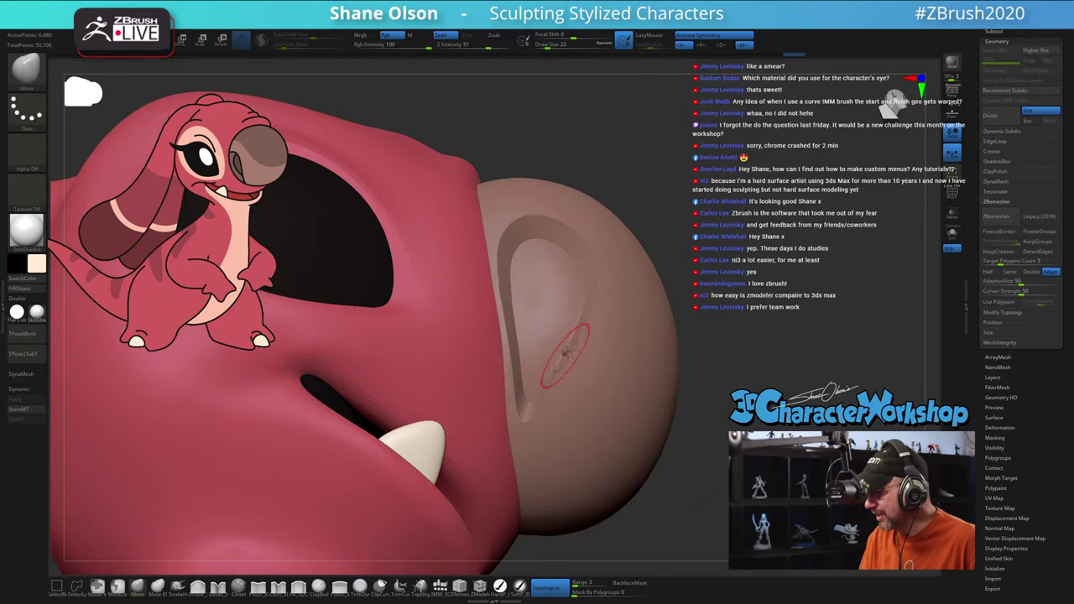
left_click_drag(568, 360, 583, 315)
mouse_move(583, 316)
right_mouse_down()
mouse_move(580, 334)
mouse_move(678, 411)
right_mouse_up()
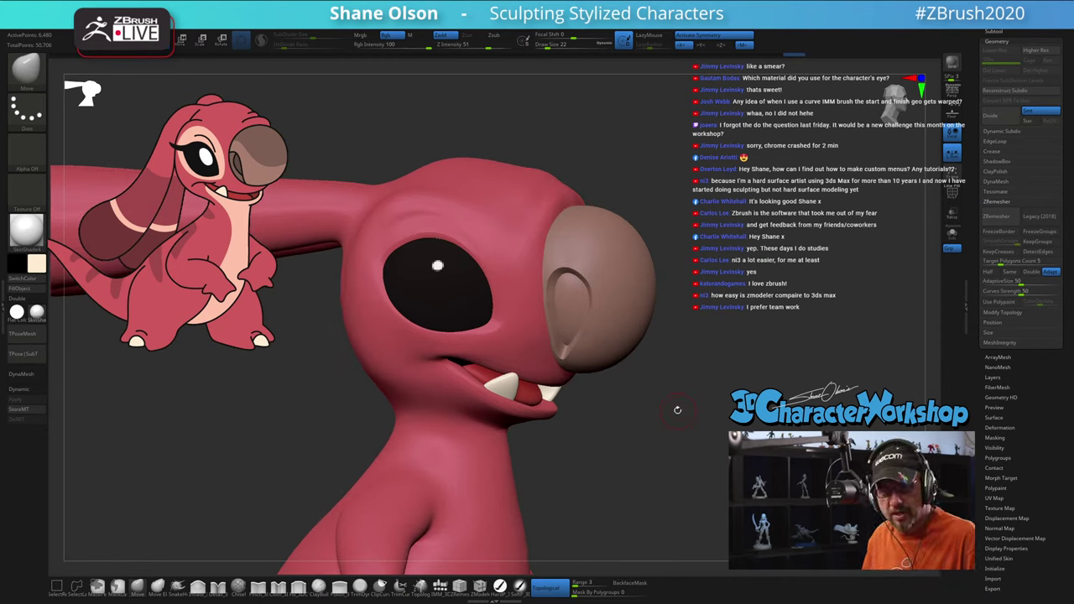
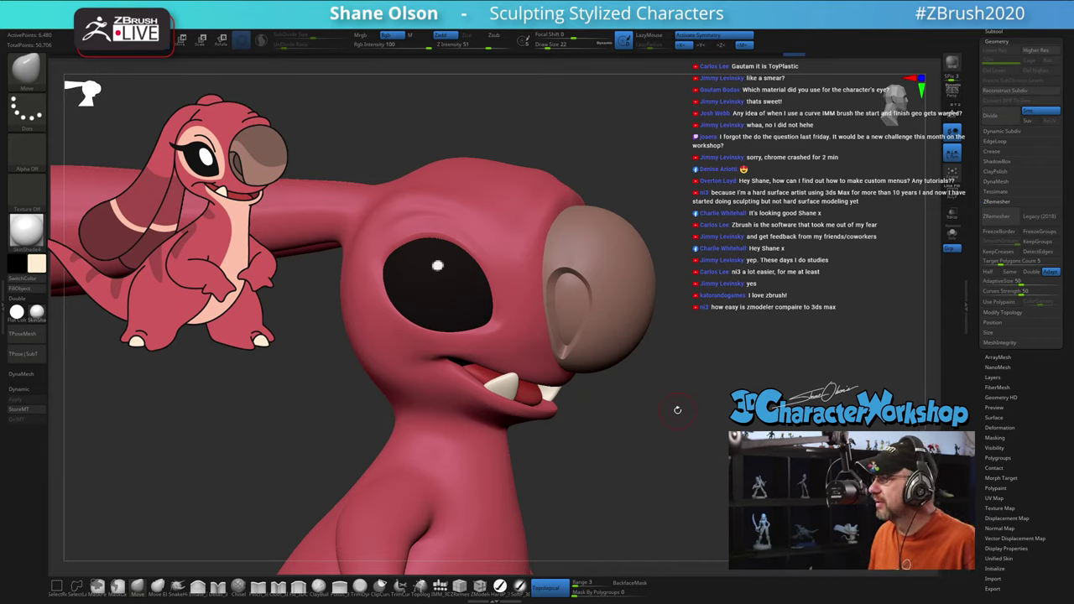
Step: Select the body and push in the front edge of the foot soles with the Move brush, forming a notch between the toes
mouse_move(733, 375)
left_mouse_down("alt")
mouse_move(727, 362)
mouse_move(737, 370)
mouse_move(725, 379)
mouse_move(729, 342)
left_mouse_up("alt")
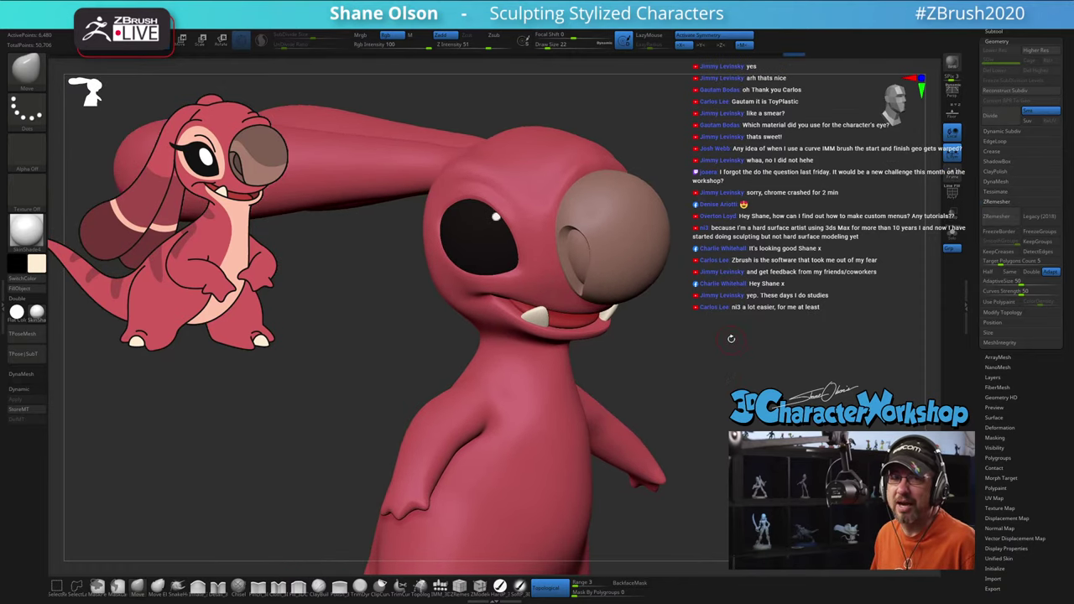
mouse_move(805, 361)
left_mouse_down()
mouse_move(755, 329)
mouse_move(737, 331)
left_mouse_up()
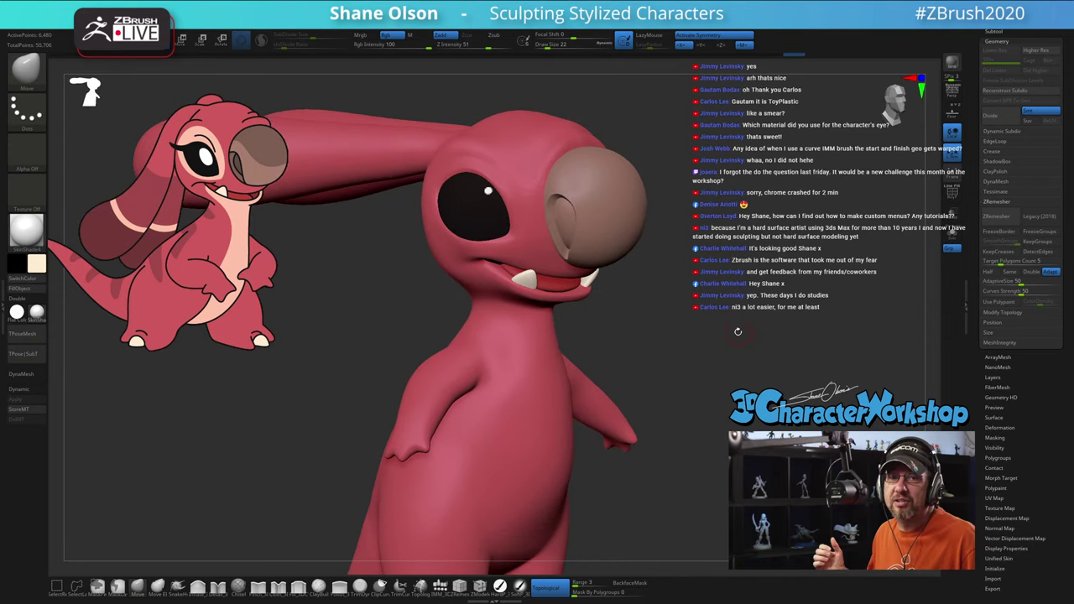
mouse_move(671, 327)
left_mouse_down()
mouse_move(658, 326)
mouse_move(690, 272)
mouse_move(668, 360)
mouse_move(604, 369)
left_mouse_up()
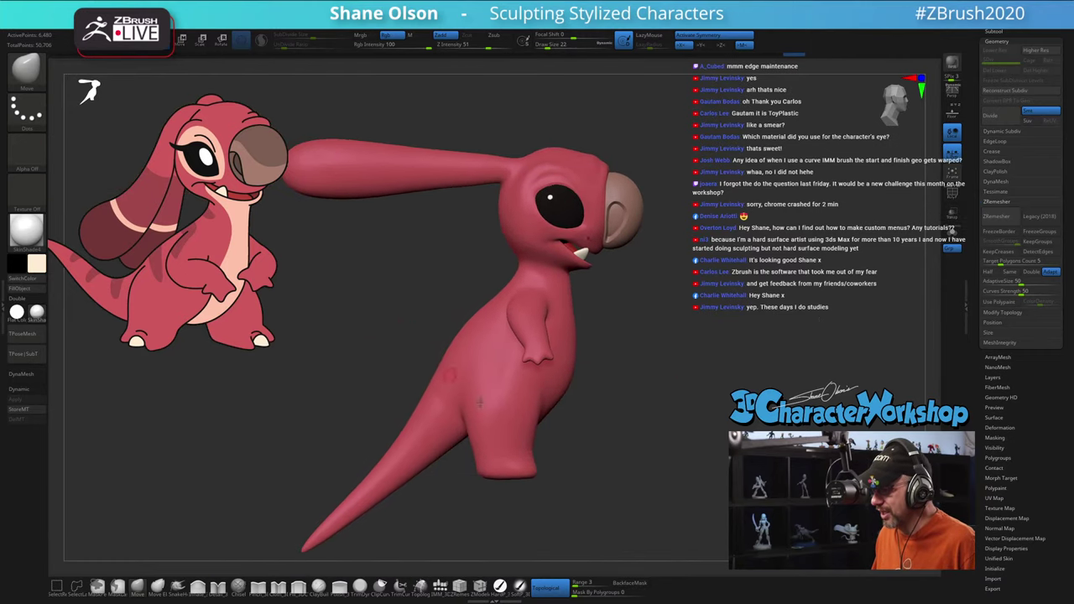
left_click_drag(647, 390, 653, 399)
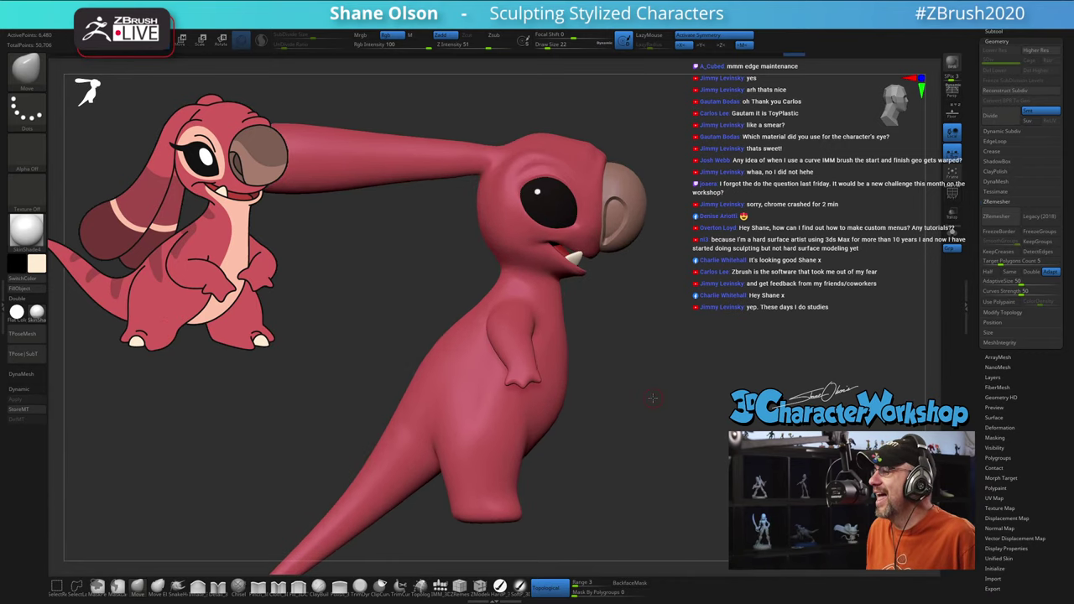
mouse_move(653, 398)
left_mouse_down()
mouse_move(627, 449)
mouse_move(625, 419)
mouse_move(643, 389)
mouse_move(587, 449)
left_mouse_up()
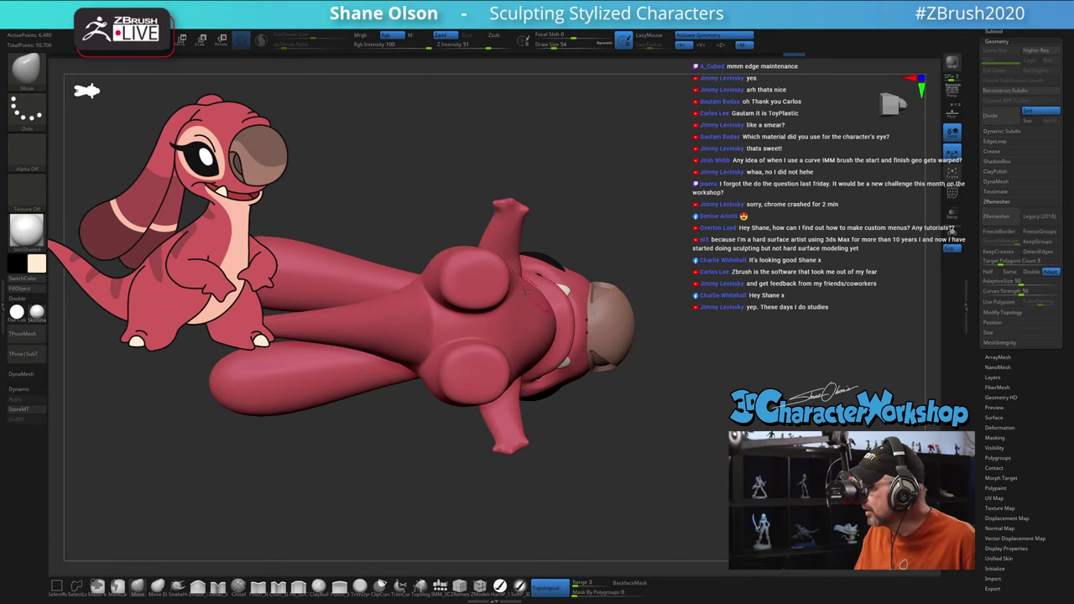
mouse_move(497, 273)
right_mouse_down("ctrl")
mouse_move(482, 304)
mouse_move(497, 291)
right_mouse_up("ctrl")
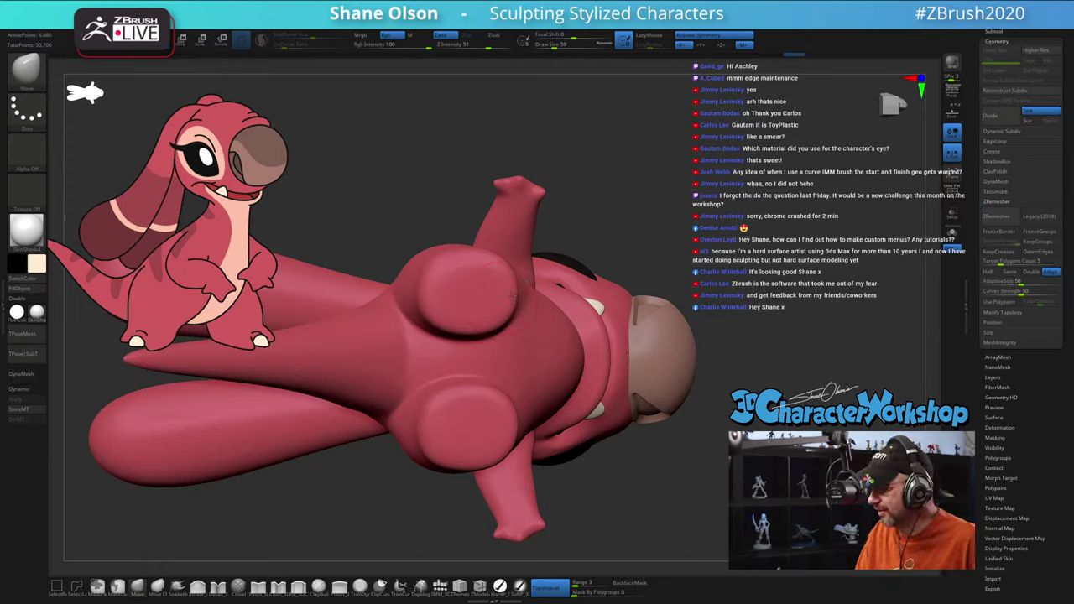
left_click(515, 303, "alt")
left_click_drag(515, 301, 511, 296)
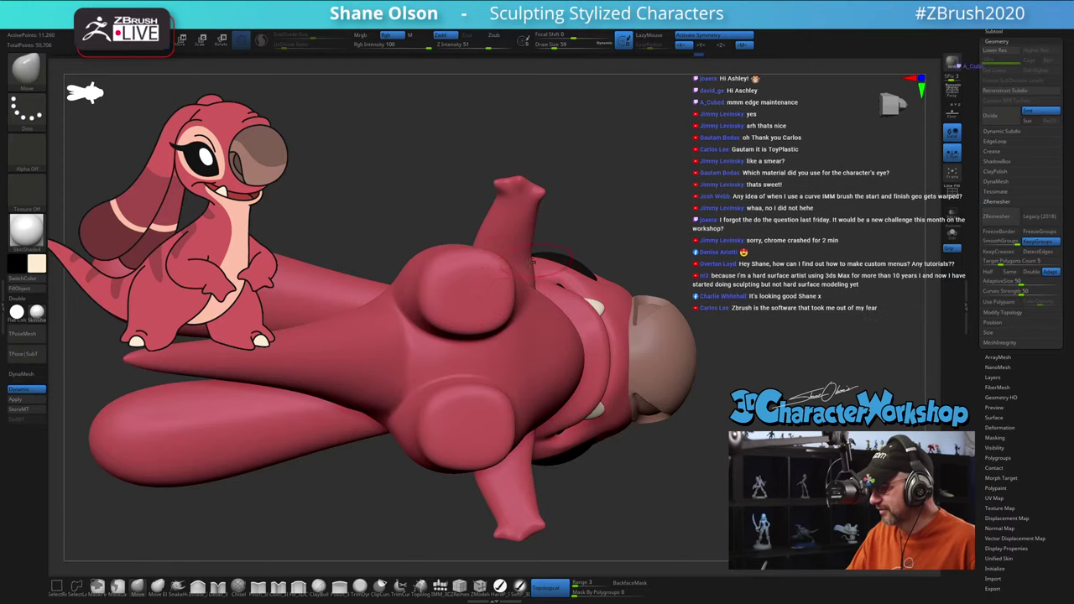
key("s")
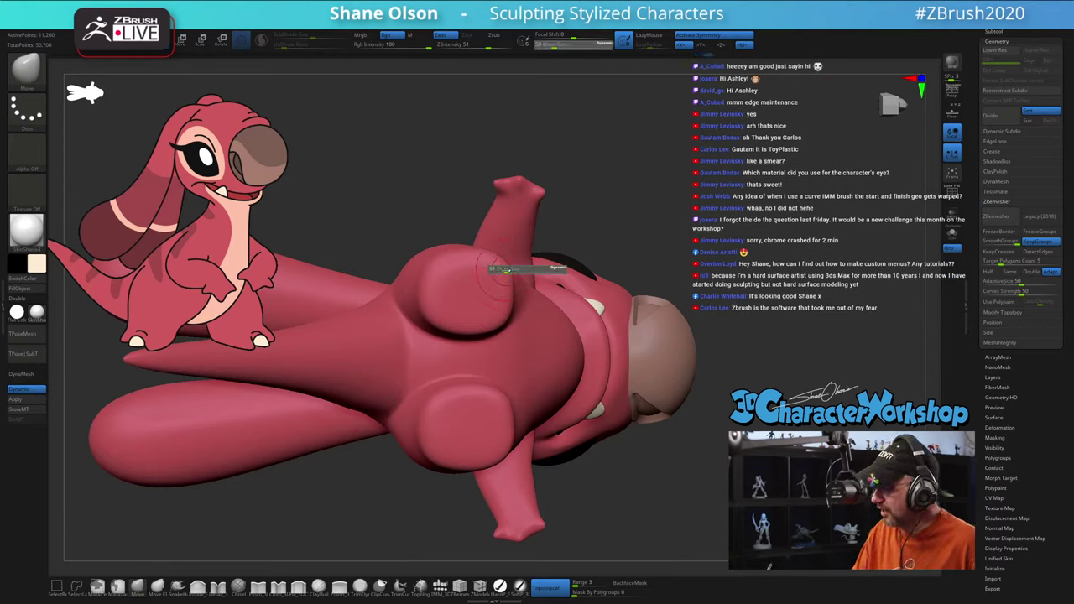
left_click_drag(512, 267, 508, 266)
key("s")
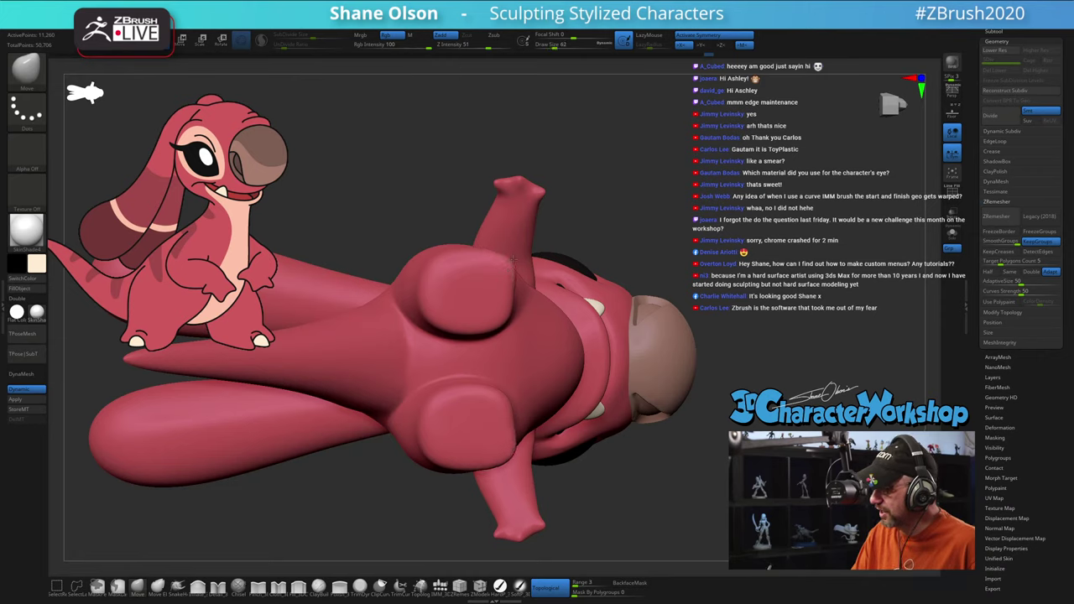
key("s")
left_click_drag(511, 291, 508, 293)
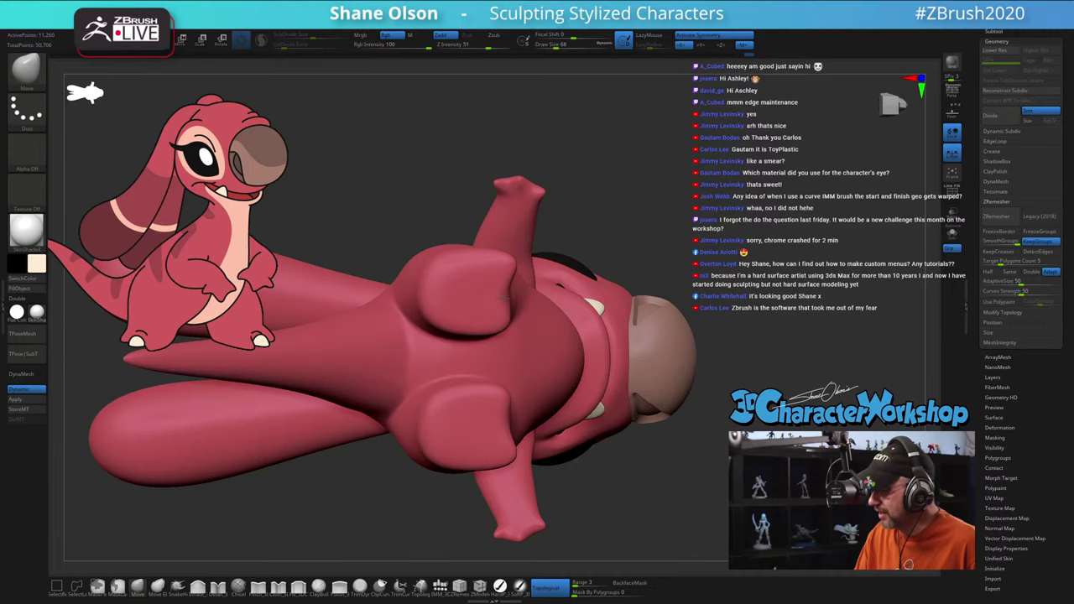
Step: Deepen and refine the notch at the front of the feet from below, using the Move brush at draw size 54
mouse_move(525, 307)
right_mouse_down()
mouse_move(511, 431)
mouse_move(519, 256)
right_mouse_up()
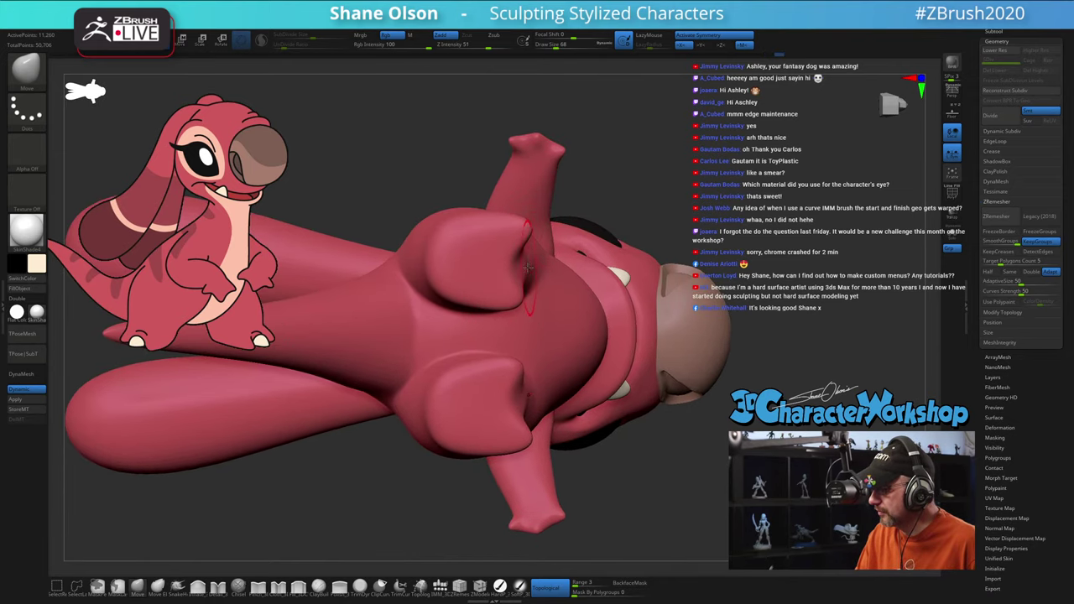
mouse_move(535, 281)
right_mouse_down()
mouse_move(496, 266)
mouse_move(553, 236)
mouse_move(580, 286)
right_mouse_up()
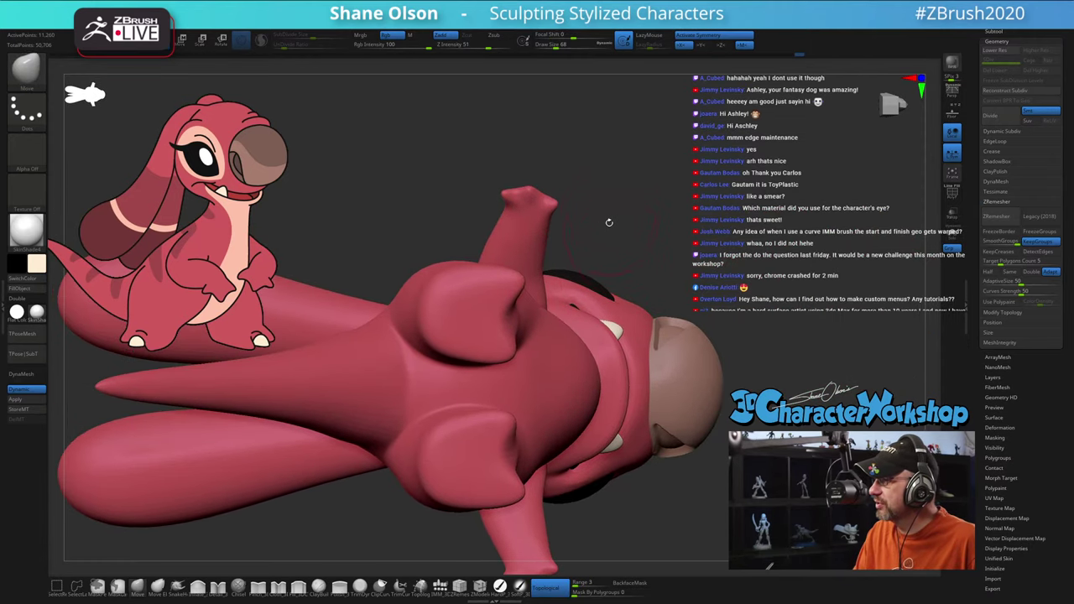
key("s")
left_click_drag(611, 229, 606, 230)
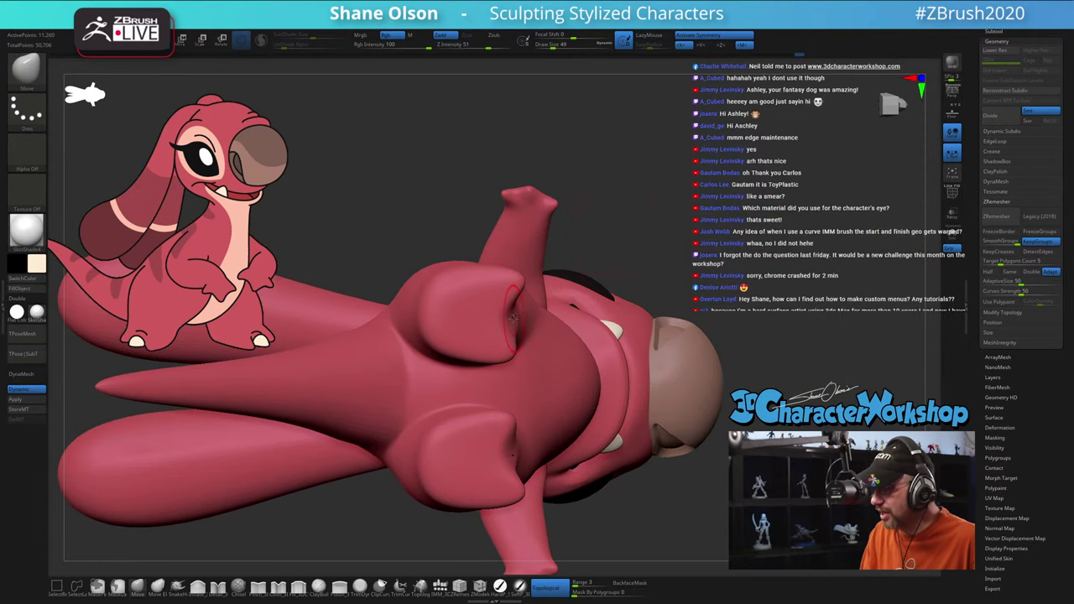
key("s")
left_click_drag(513, 322, 515, 321)
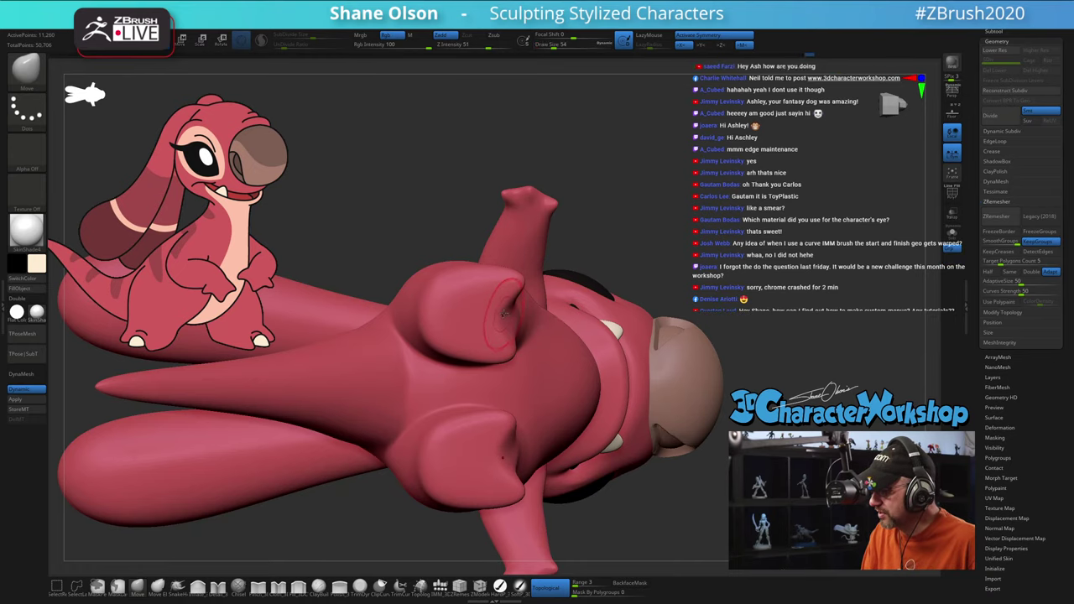
Step: Examine the reshaped feet and overall body from the front and three-quarter views
left_click_drag(604, 228, 637, 387)
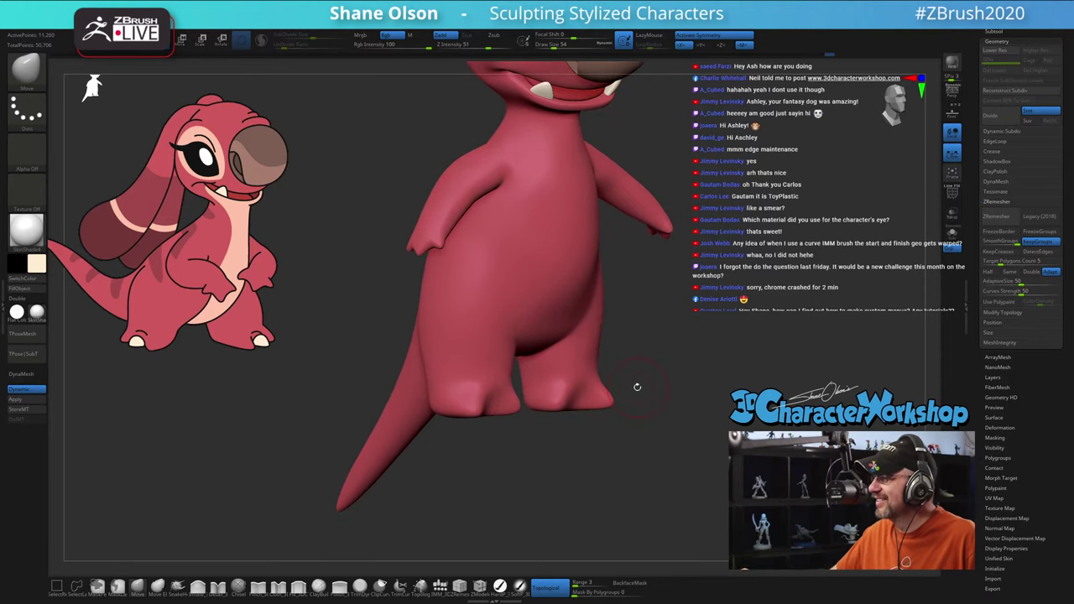
left_click_drag(756, 324, 652, 327)
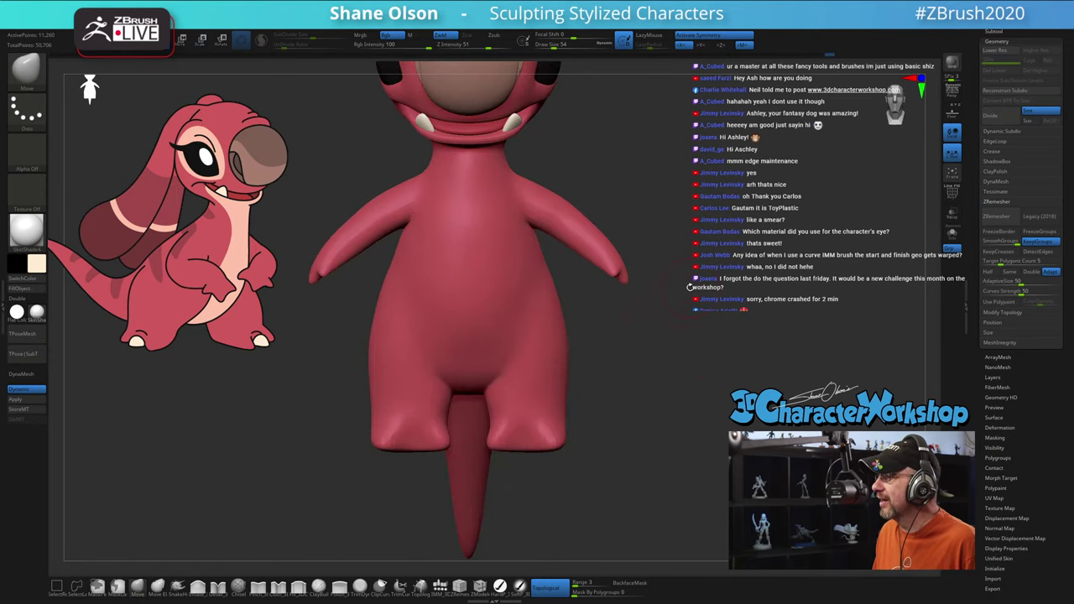
left_click_drag(691, 287, 689, 282)
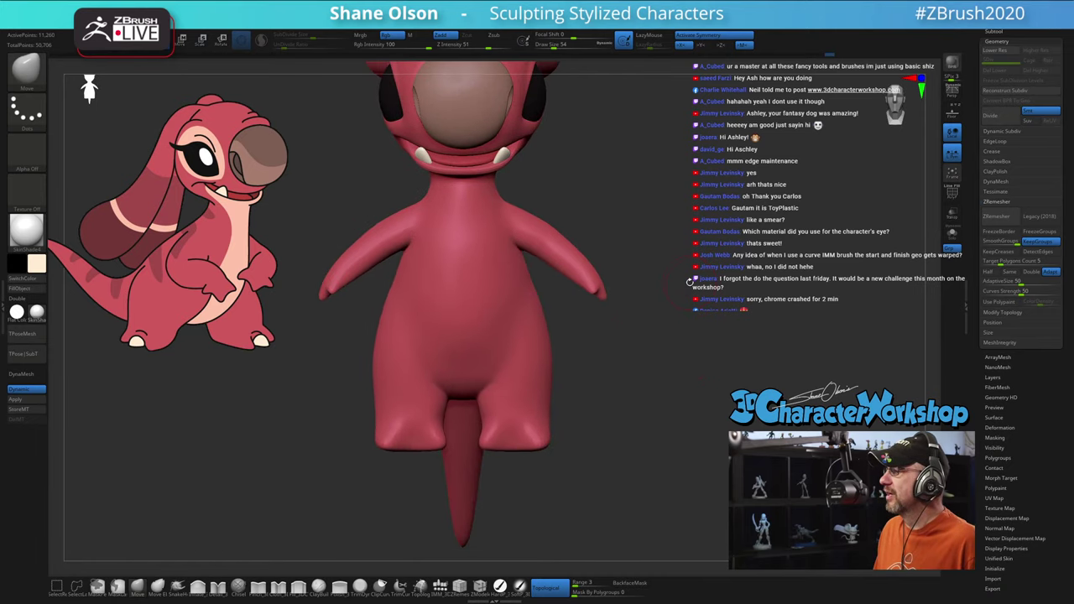
left_click_drag(627, 344, 644, 340)
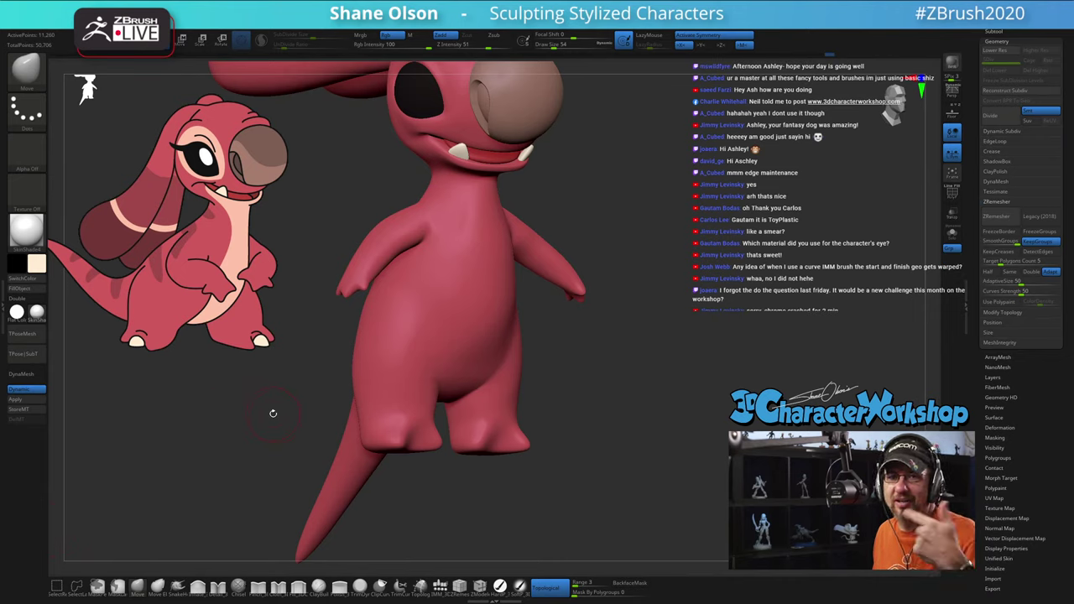
left_click_drag(748, 365, 755, 366)
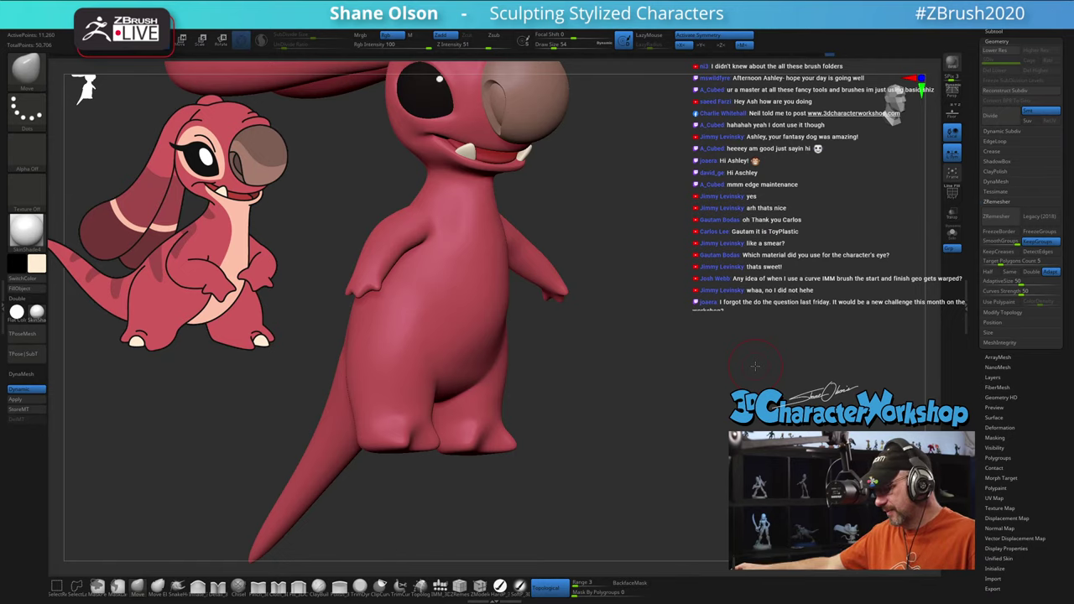
mouse_move(489, 486)
left_mouse_down()
mouse_move(589, 449)
mouse_move(612, 319)
mouse_move(610, 348)
left_mouse_up()
Step: Duplicate the pair of teeth and move the copies straight down onto the feet as toenails
left_click_drag(623, 263, 626, 371)
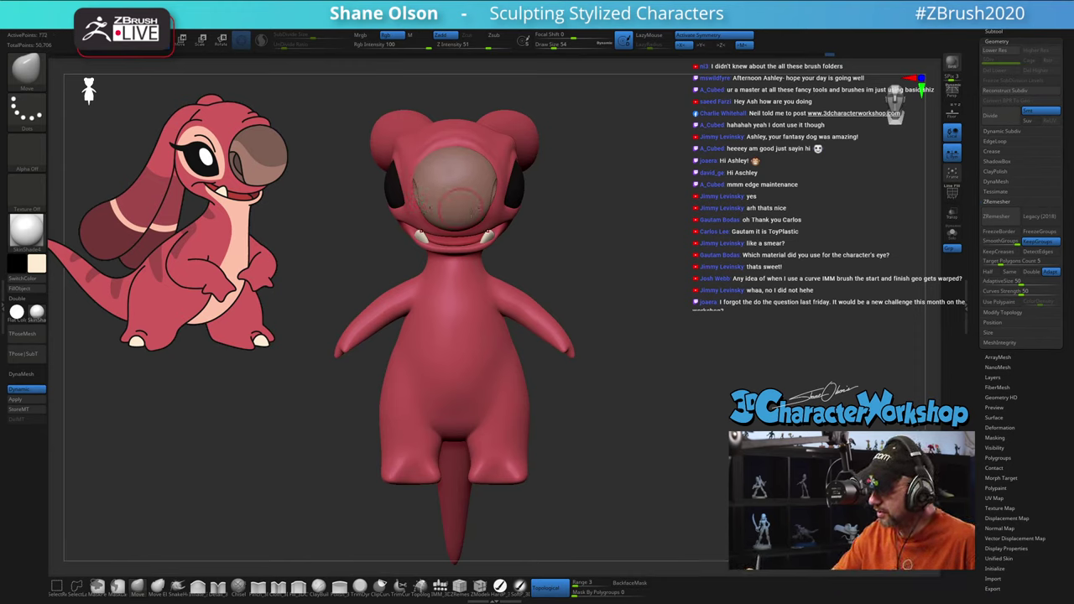
key("w")
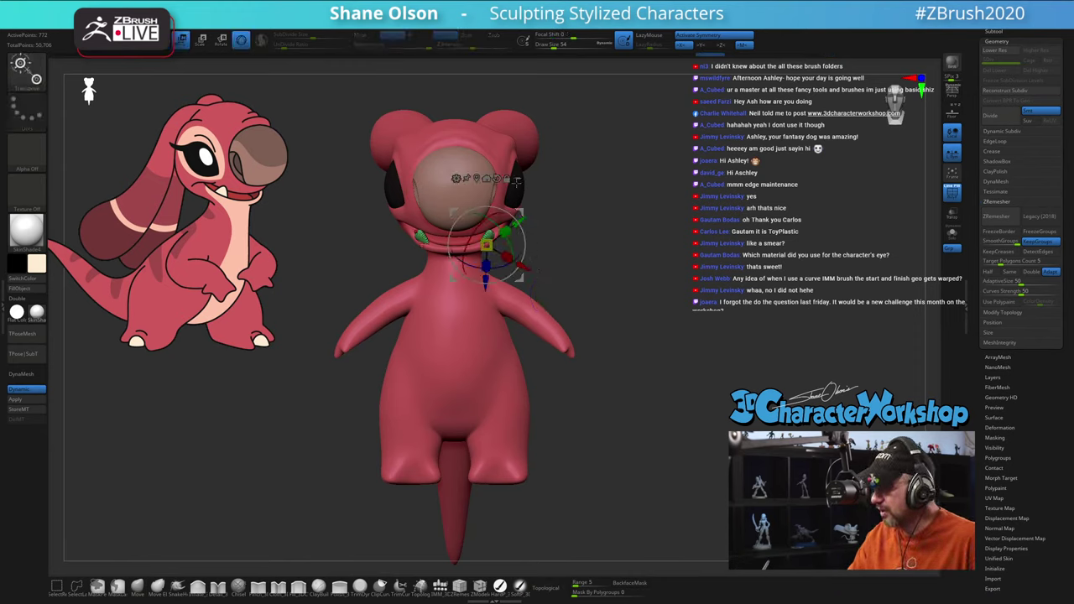
left_click(497, 179, "alt")
left_click_drag(487, 197, 487, 433, "ctrl")
mouse_move(560, 454)
left_mouse_down()
mouse_move(605, 448)
mouse_move(576, 467)
mouse_move(574, 456)
left_mouse_up()
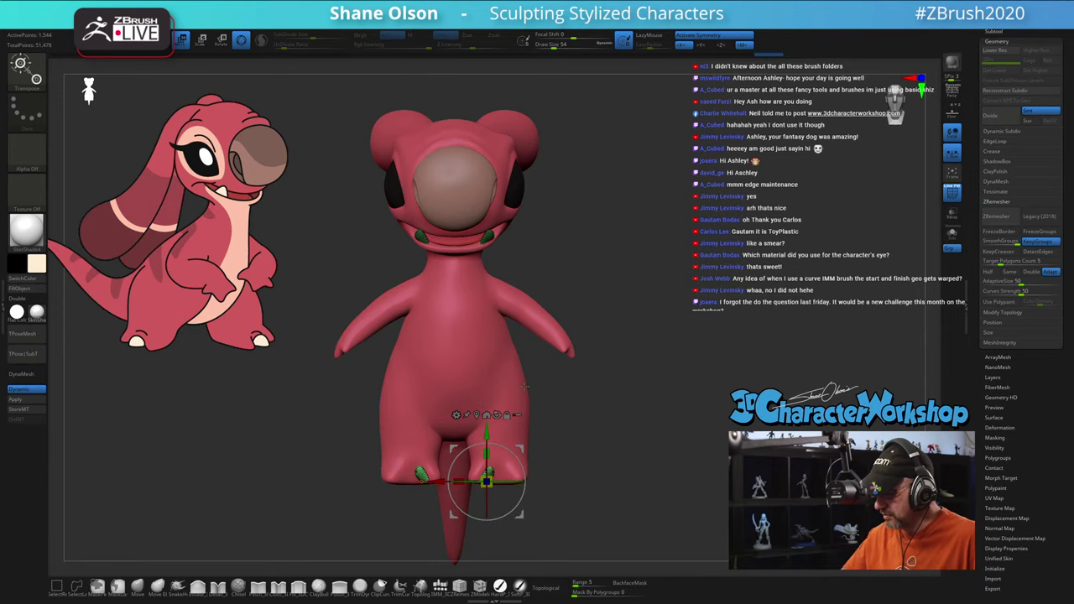
left_click_drag(632, 419, 648, 443, "alt")
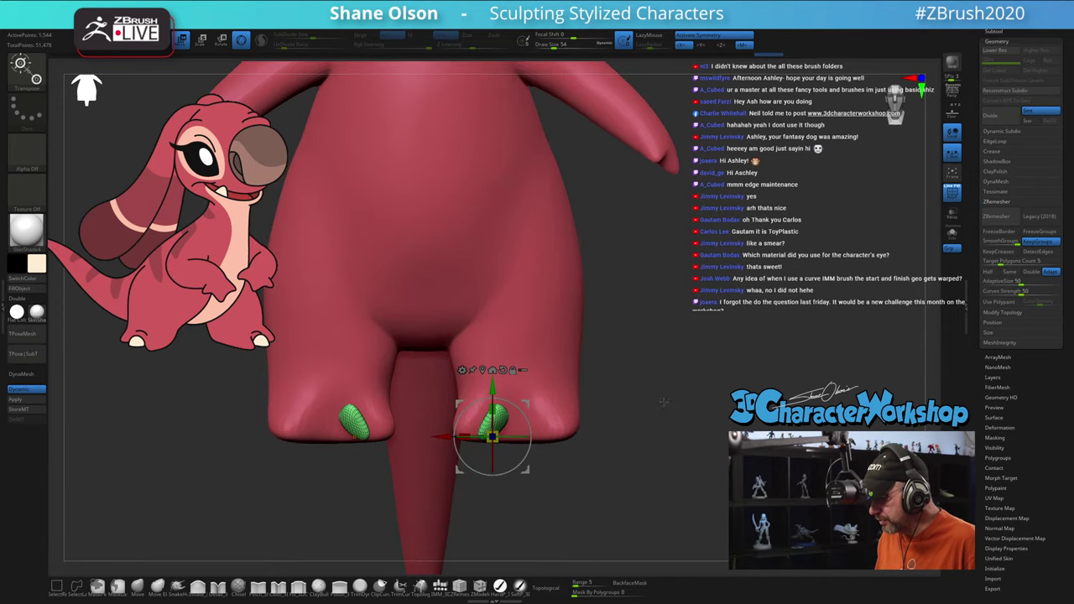
Step: Thicken the flat toenails by scaling them along their local Y axis
left_click_drag(654, 400, 585, 444)
left_click_drag(529, 402, 513, 394)
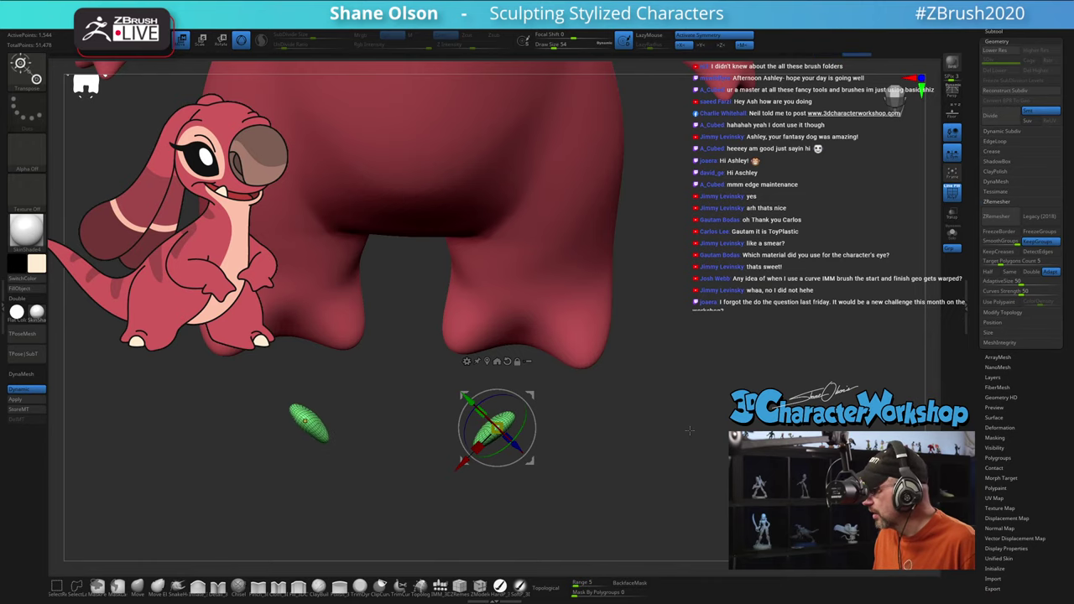
left_click_drag(686, 431, 660, 450)
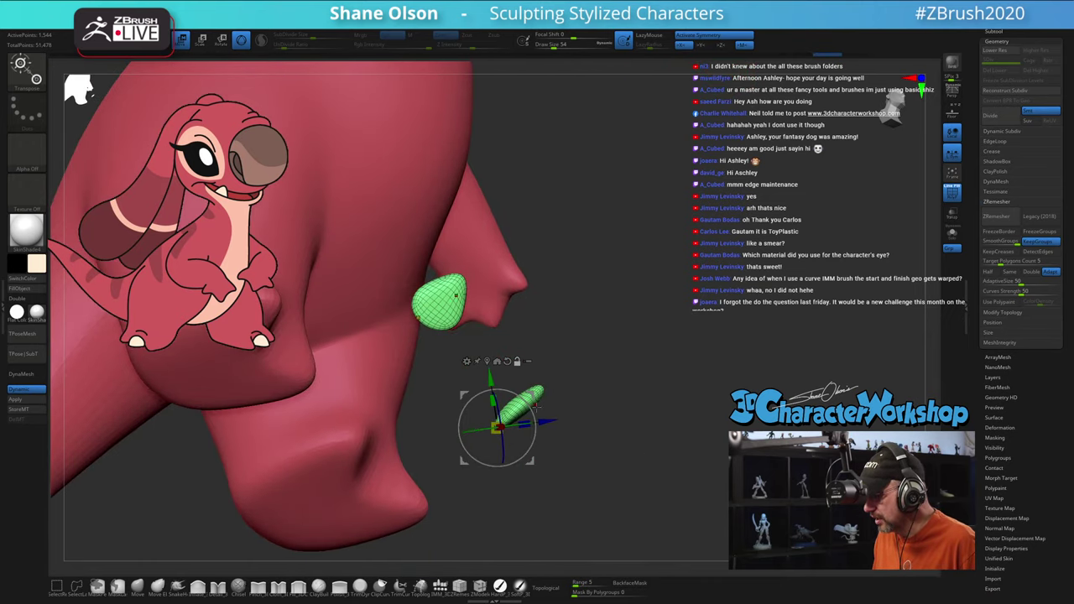
left_click_drag(535, 426, 582, 464, "alt")
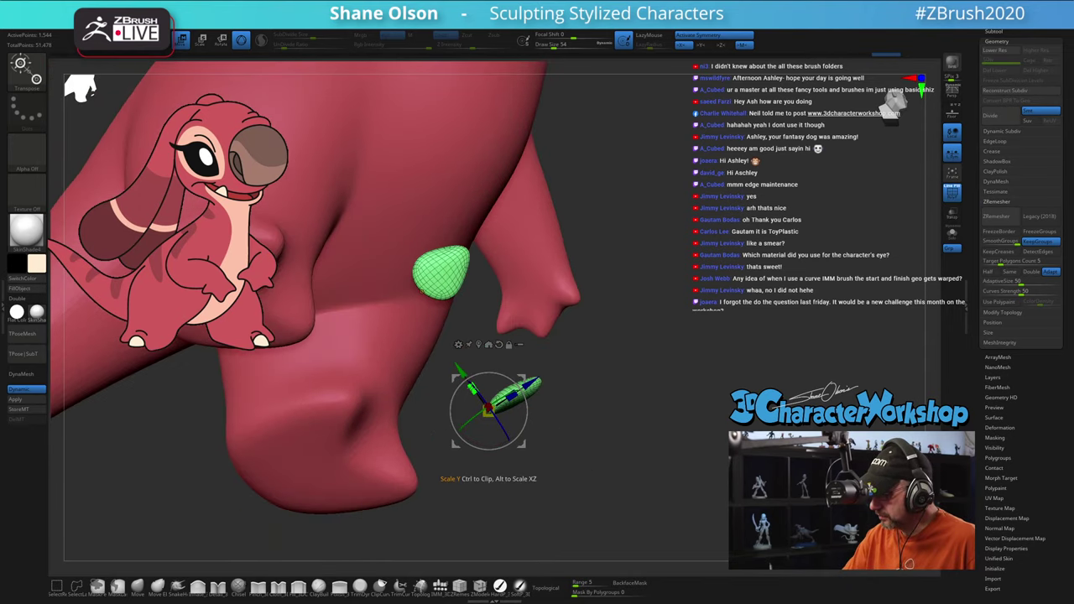
left_click_drag(472, 389, 454, 365)
mouse_move(564, 445)
left_mouse_down()
mouse_move(502, 458)
mouse_move(568, 439)
mouse_move(579, 422)
mouse_move(568, 412)
left_mouse_up()
Step: Round out the toenails with the Move brush at draw size 33 and smooth them into plump teardrops
key("q")
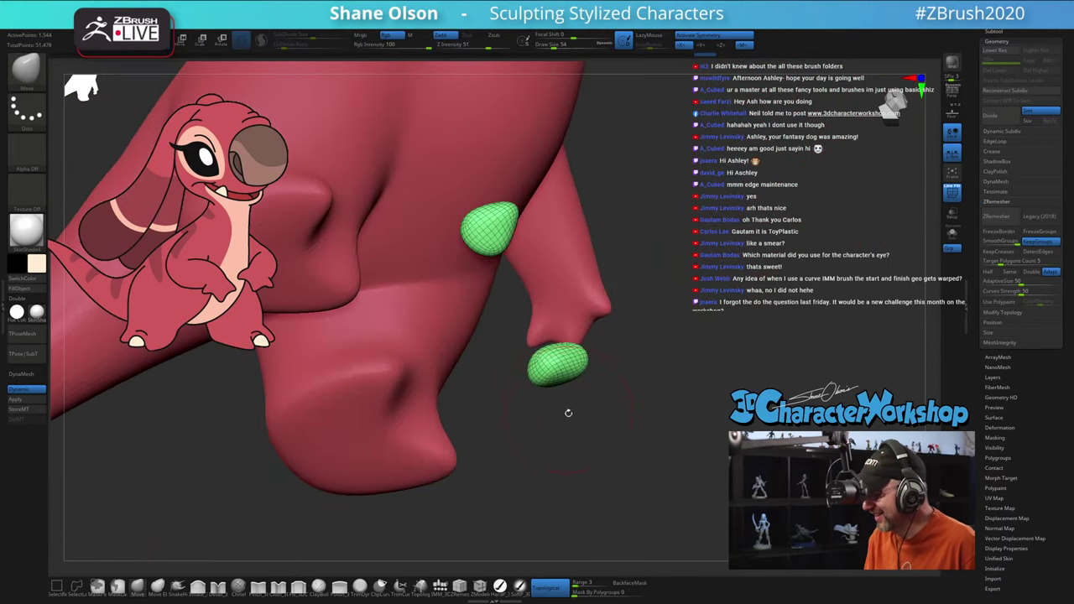
left_click_drag(622, 380, 579, 367)
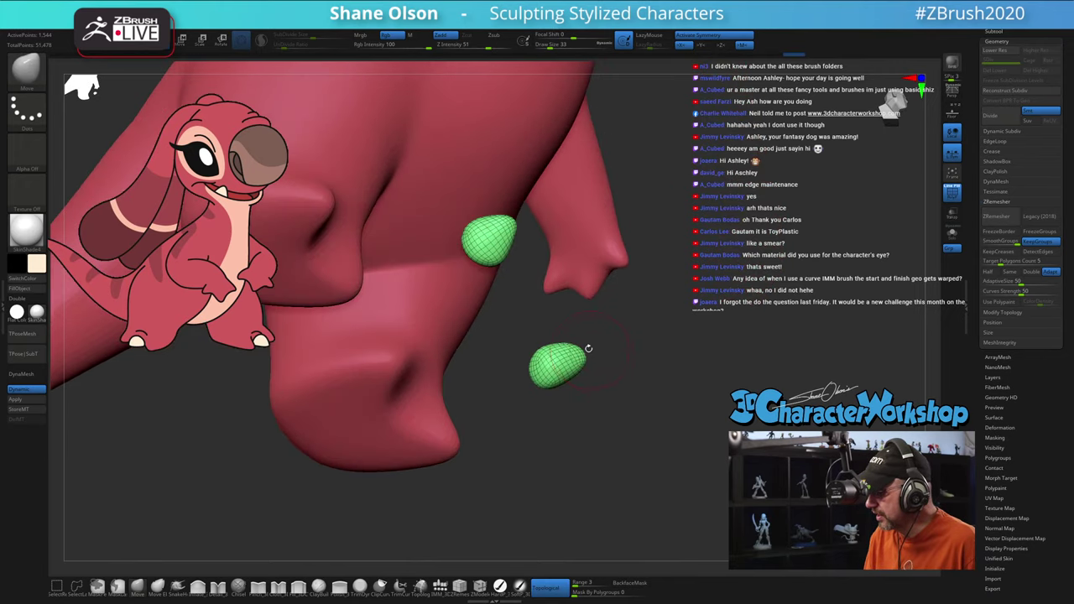
left_click_drag(569, 351, 580, 349, "shift")
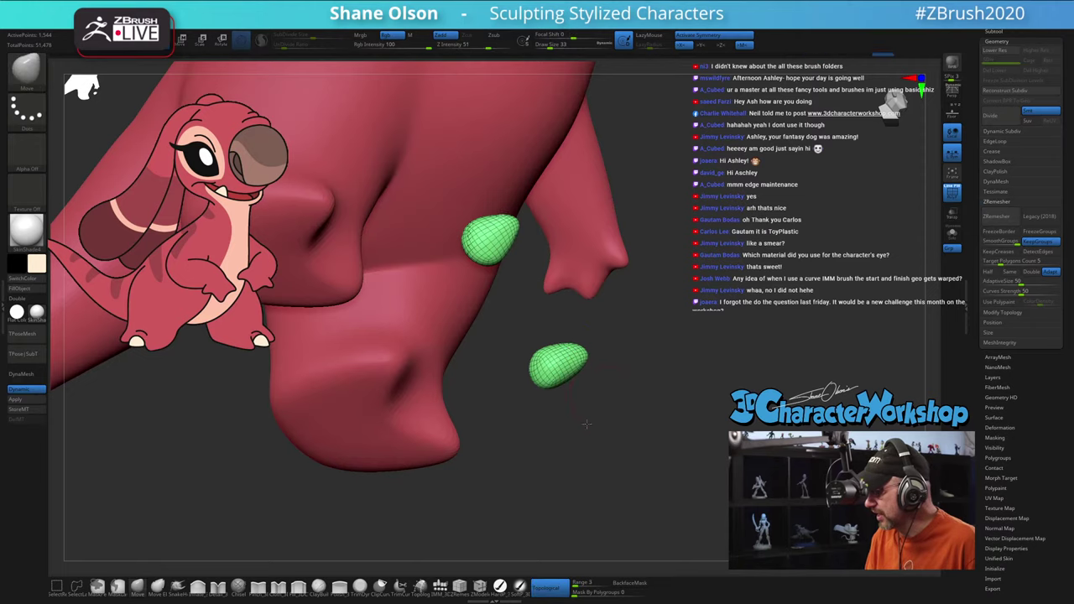
left_click_drag(585, 425, 611, 394)
mouse_move(574, 364)
left_mouse_down("shift")
mouse_move(581, 358)
mouse_move(594, 376)
mouse_move(600, 342)
left_mouse_up("shift")
mouse_move(597, 420)
left_mouse_down()
mouse_move(628, 412)
mouse_move(604, 366)
left_mouse_up()
left_click_drag(598, 422, 632, 442, "shift")
left_click_drag(630, 403, 649, 436)
left_click_drag(687, 397, 623, 412, "shift")
Step: Rotate the toenails in side view and move them onto the front of the feet
key("w")
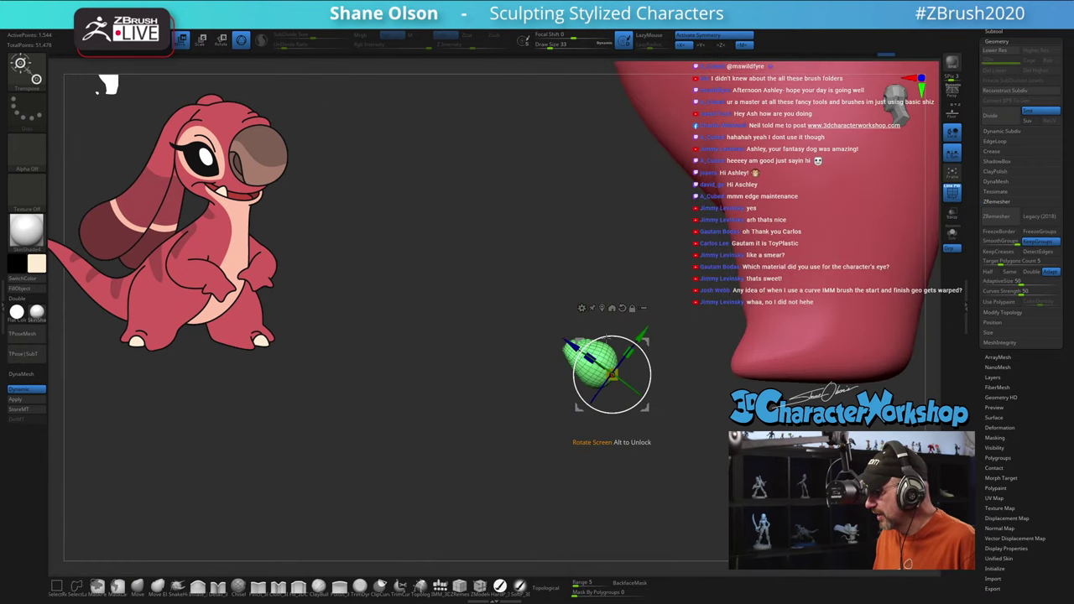
left_click_drag(608, 338, 582, 350)
left_click_drag(652, 340, 803, 323)
left_click_drag(617, 408, 675, 408, "shift")
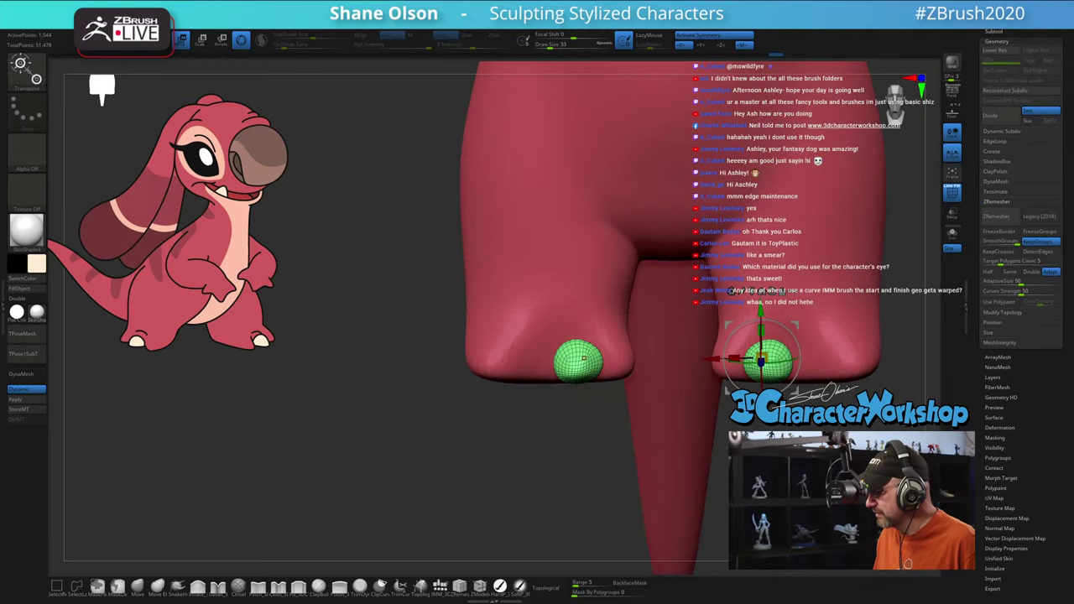
Step: Enlarge the toenails, angle them slightly outward in the foot notches, and raise them a little
left_click_drag(844, 438, 684, 346, "alt")
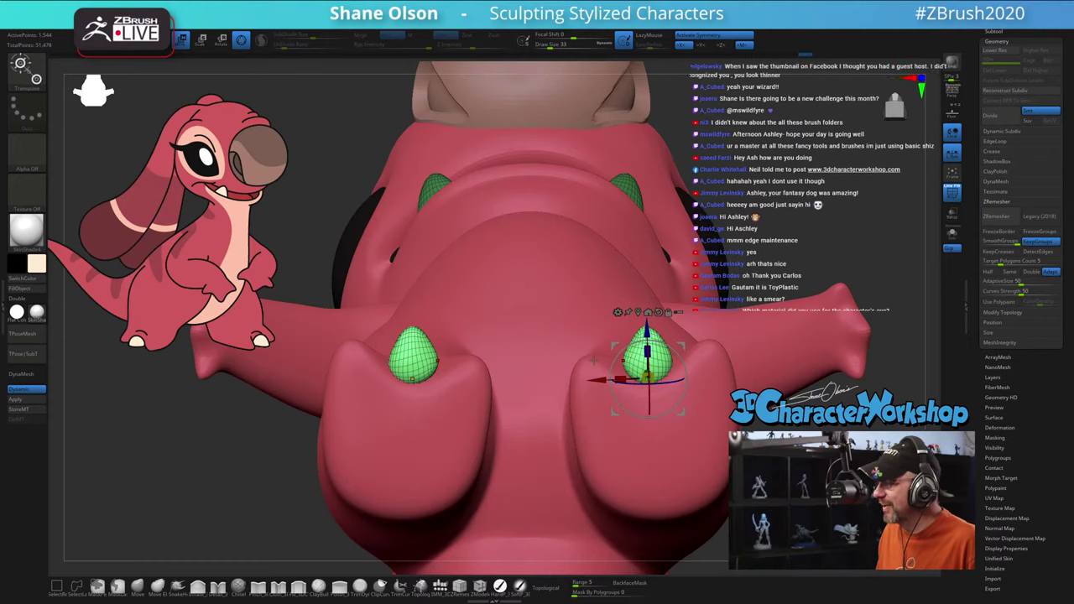
mouse_move(677, 354)
left_mouse_down()
mouse_move(682, 365)
mouse_move(655, 346)
mouse_move(651, 378)
mouse_move(683, 352)
left_mouse_up()
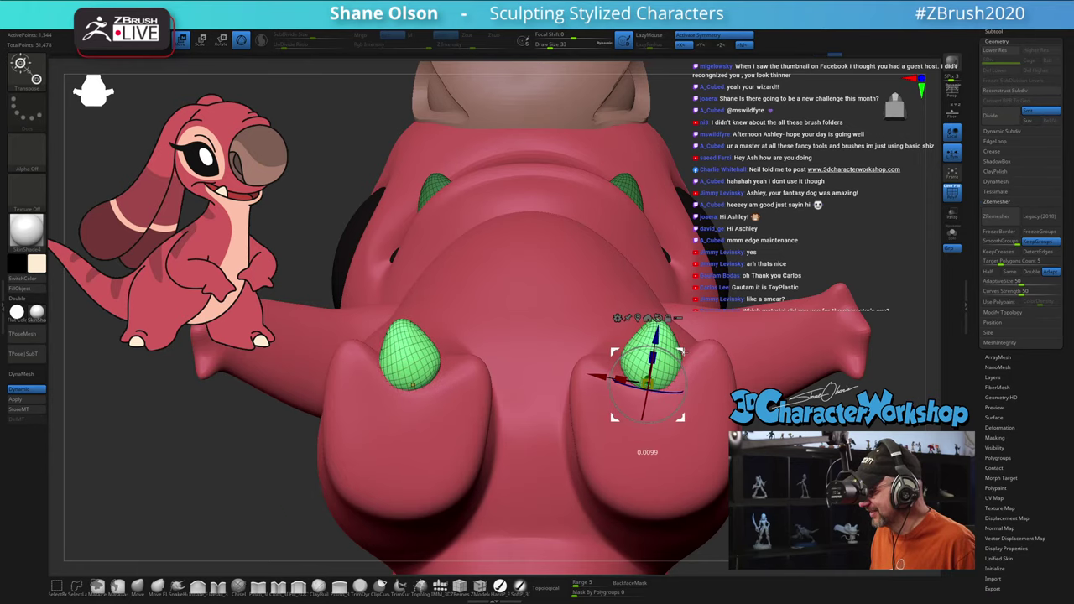
left_click_drag(774, 210, 747, 323)
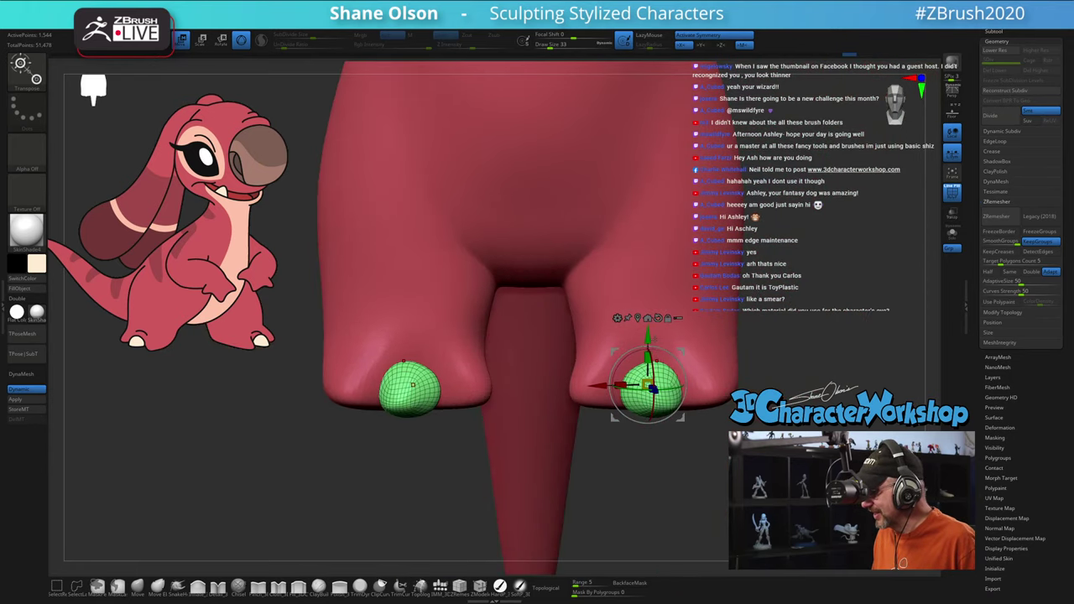
left_click_drag(647, 338, 647, 334)
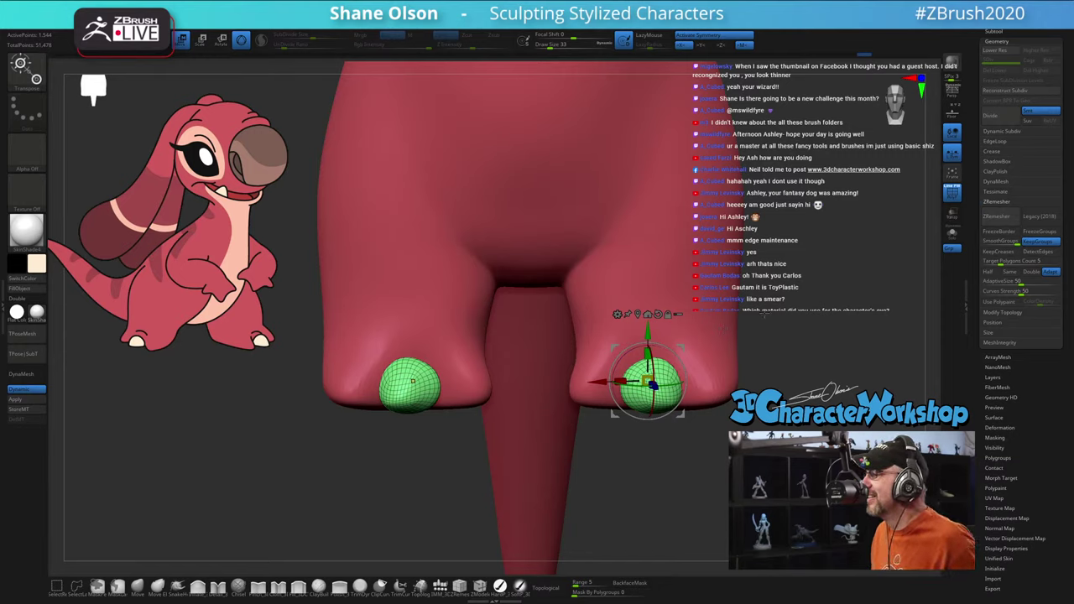
Step: Trim the undersides of the toenails flat in side view with a ClipCurve, level with the soles of the feet
left_click_drag(764, 316, 709, 350, "alt")
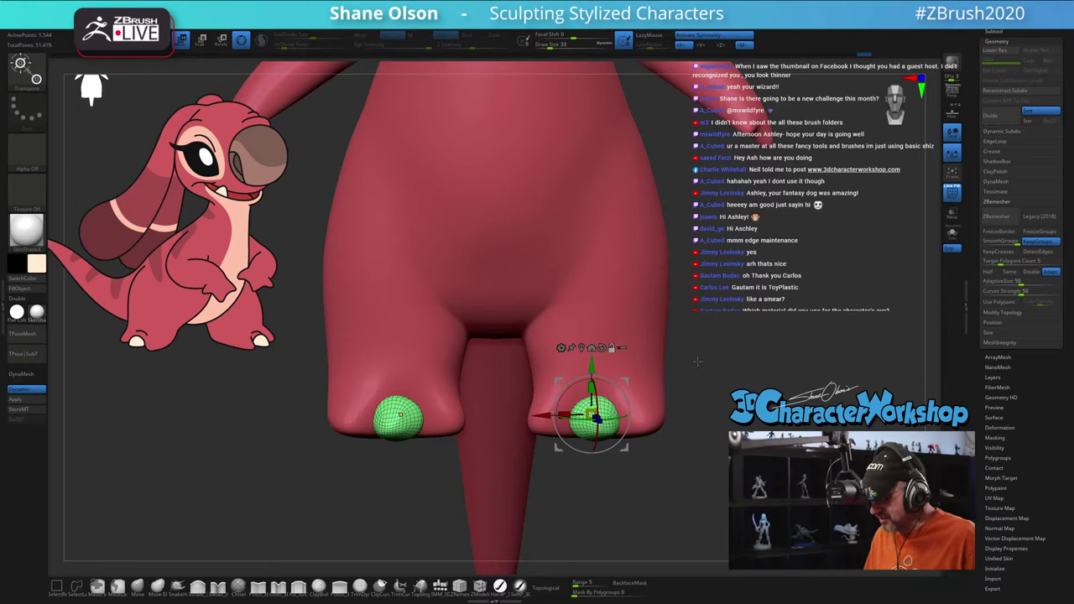
left_click_drag(662, 426, 558, 449)
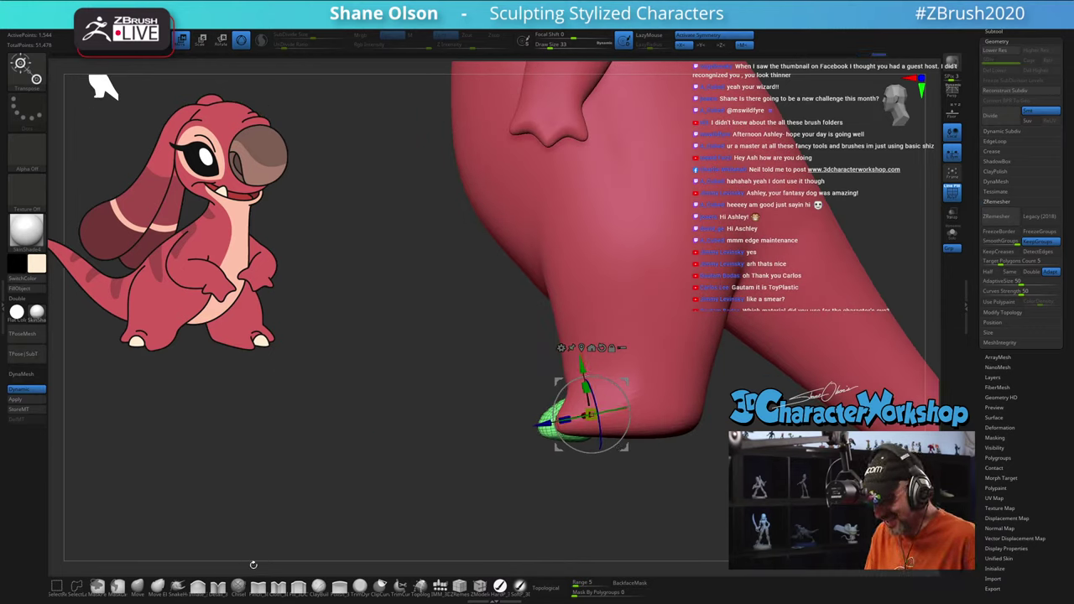
key("q")
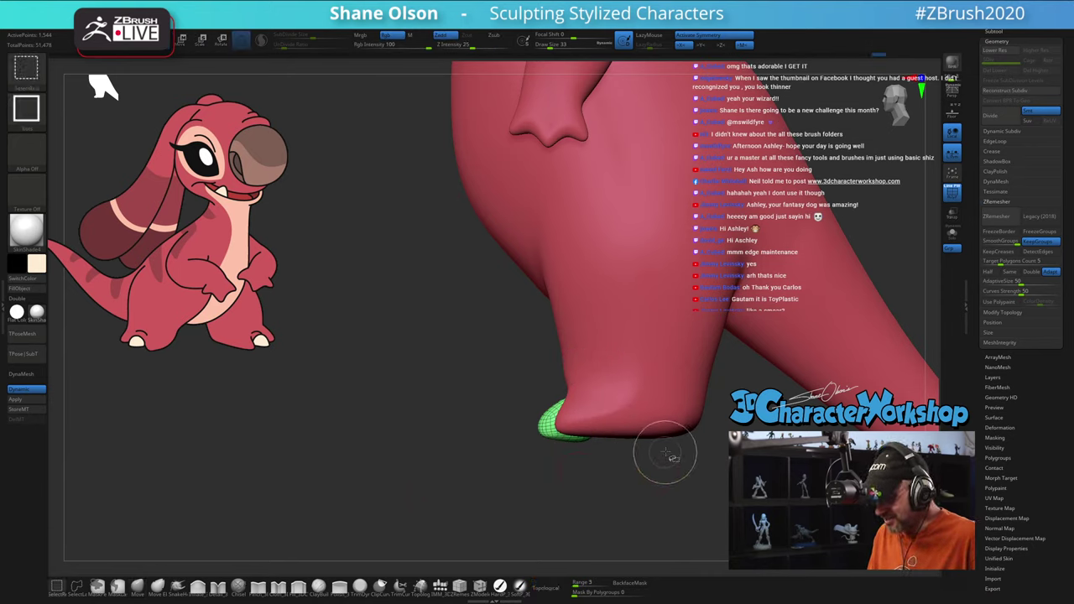
left_click(403, 583)
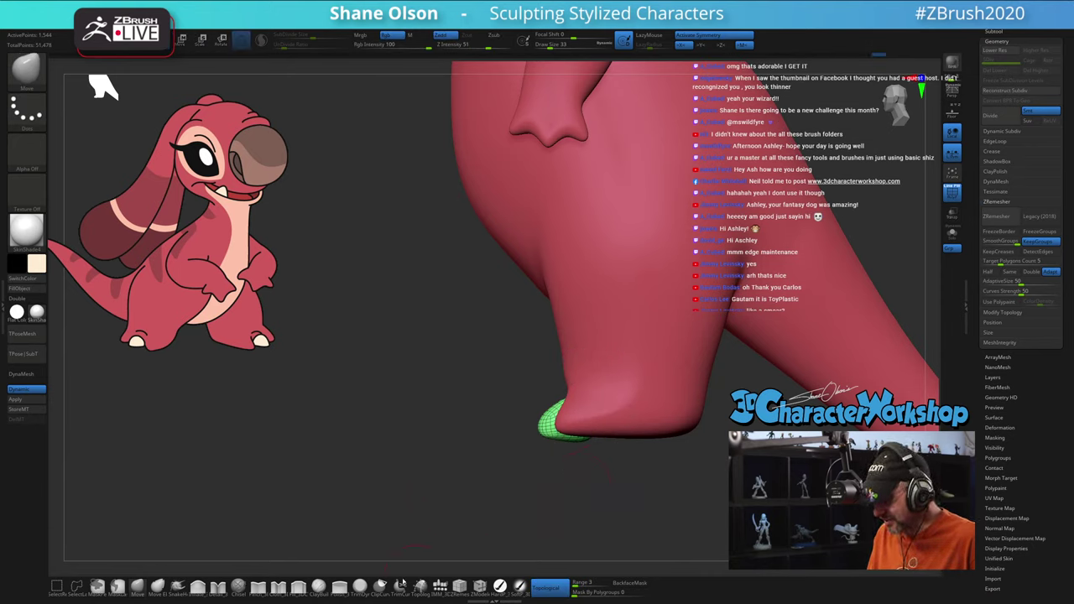
left_click(380, 585)
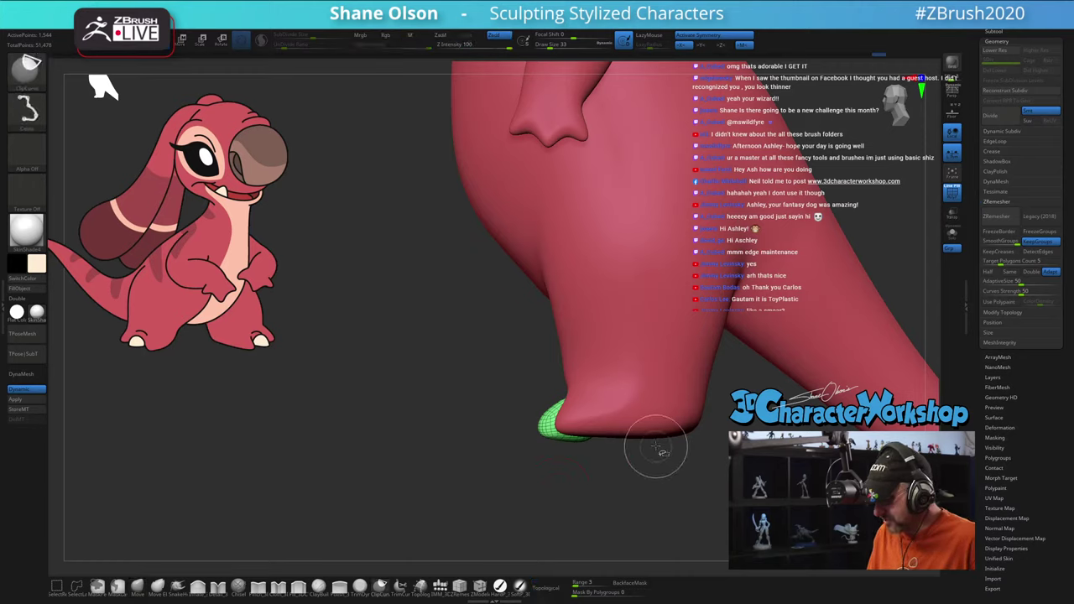
mouse_move(660, 452)
left_mouse_down("ctrl+shift")
mouse_move(424, 452)
mouse_move(445, 439)
left_mouse_up("ctrl+shift")
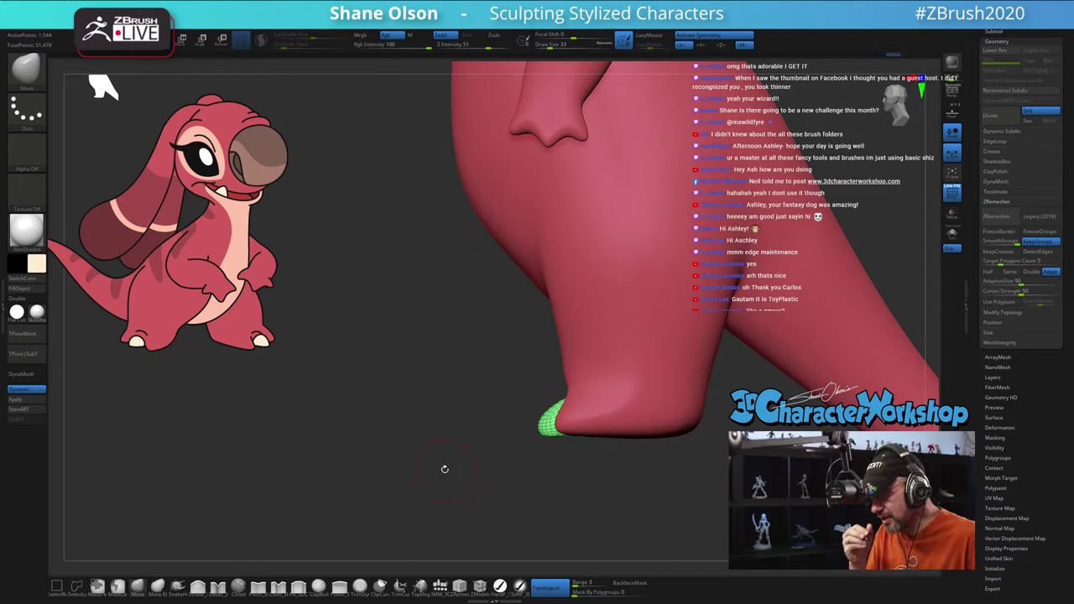
Step: Smooth the hard edges left by the clip on the toenails
left_click_drag(524, 497, 594, 461)
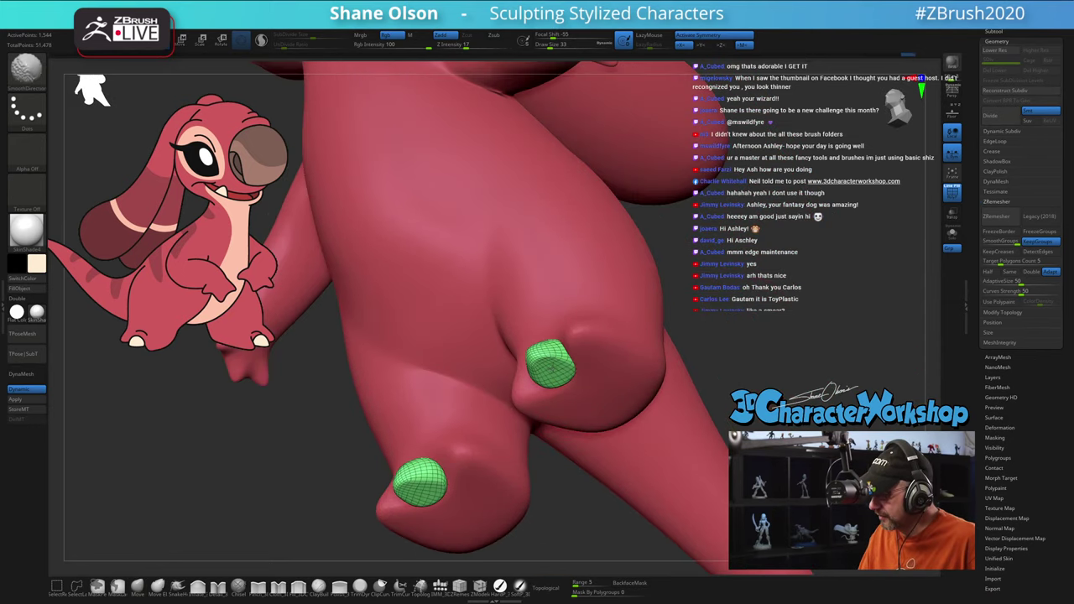
left_click_drag(554, 363, 558, 361, "shift")
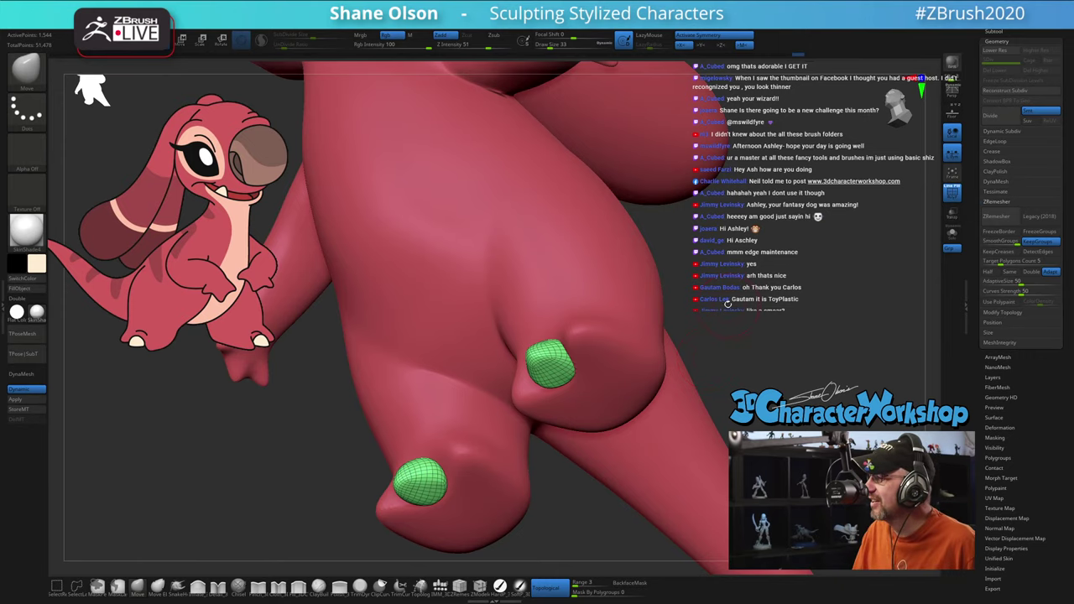
left_click_drag(728, 304, 711, 342)
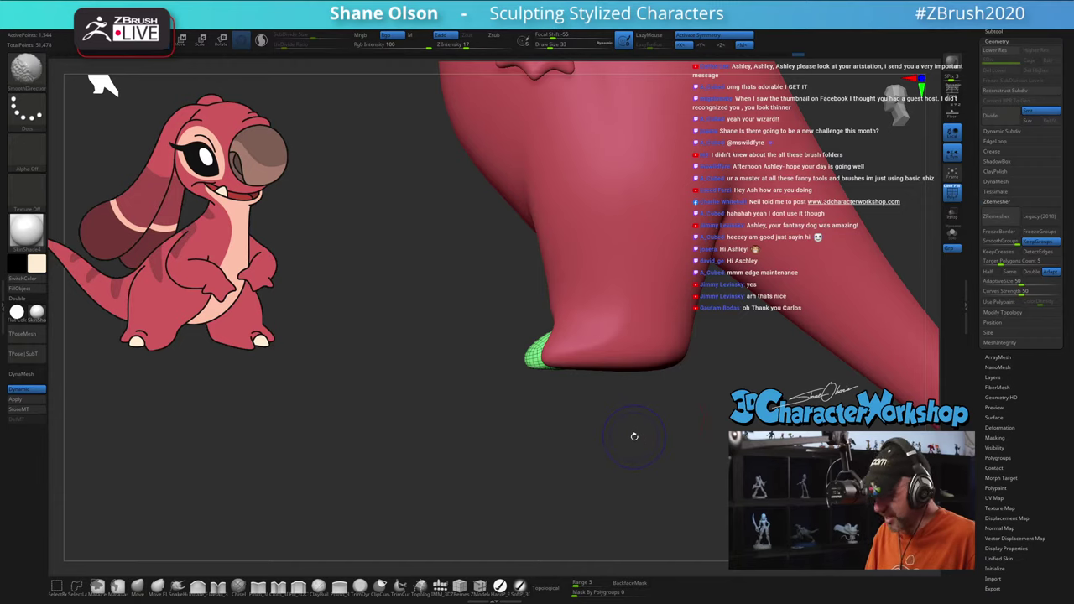
Step: Hide the wireframe and stretch the toenails into longer, sharper points using the SnakeHook brush at draw sizes 22 and 51
key("shift+f")
left_click_drag(561, 411, 319, 547)
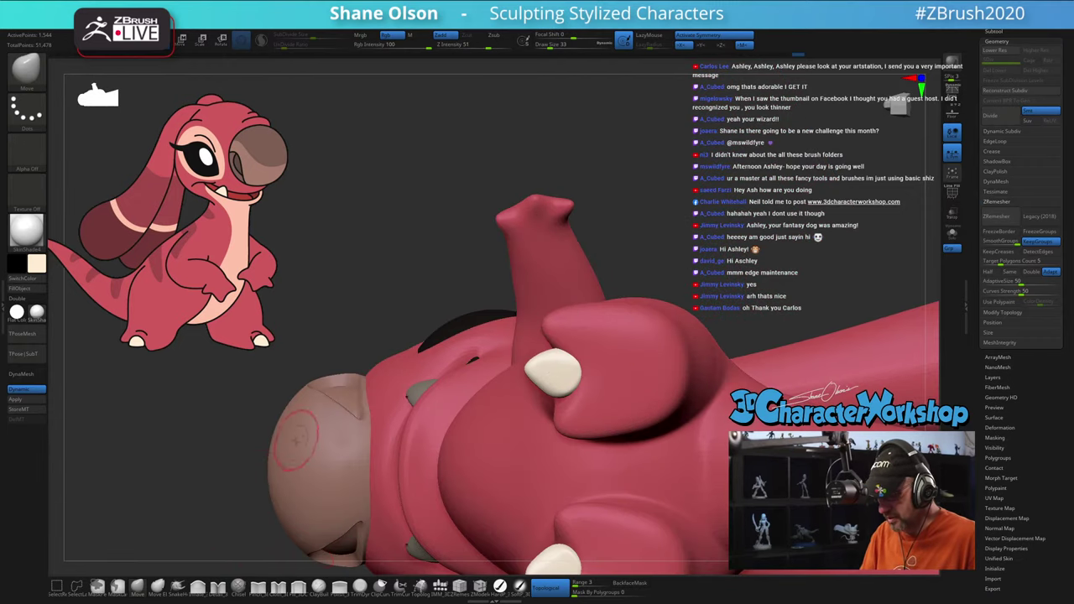
left_click(178, 588)
key("s")
left_click_drag(420, 292, 413, 290)
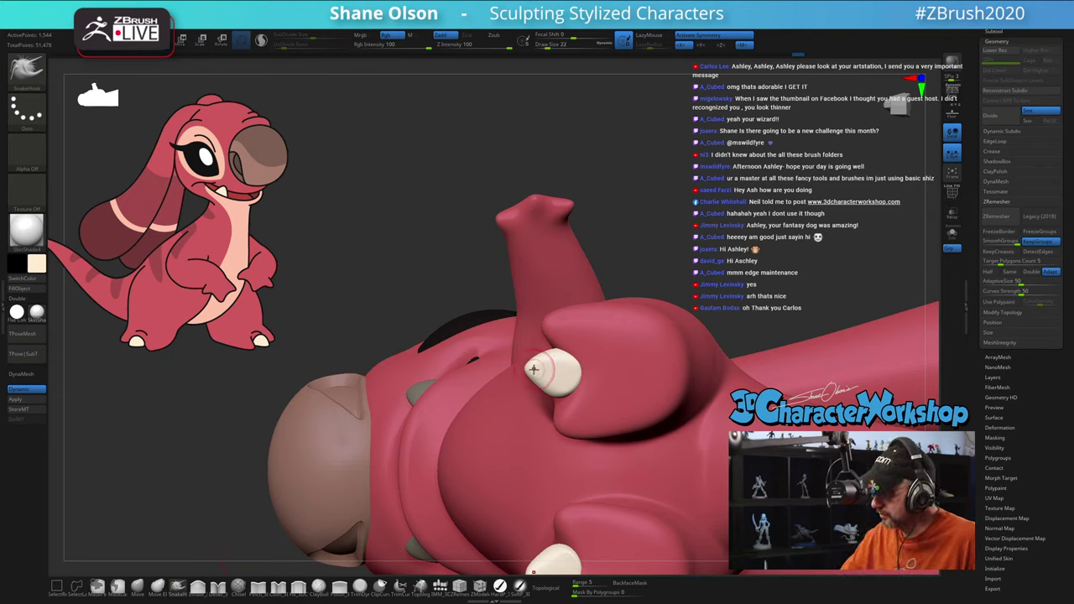
key("s")
mouse_move(535, 370)
left_mouse_down()
mouse_move(544, 370)
mouse_move(521, 365)
mouse_move(571, 372)
left_mouse_up()
key("s")
left_click_drag(567, 370, 578, 368)
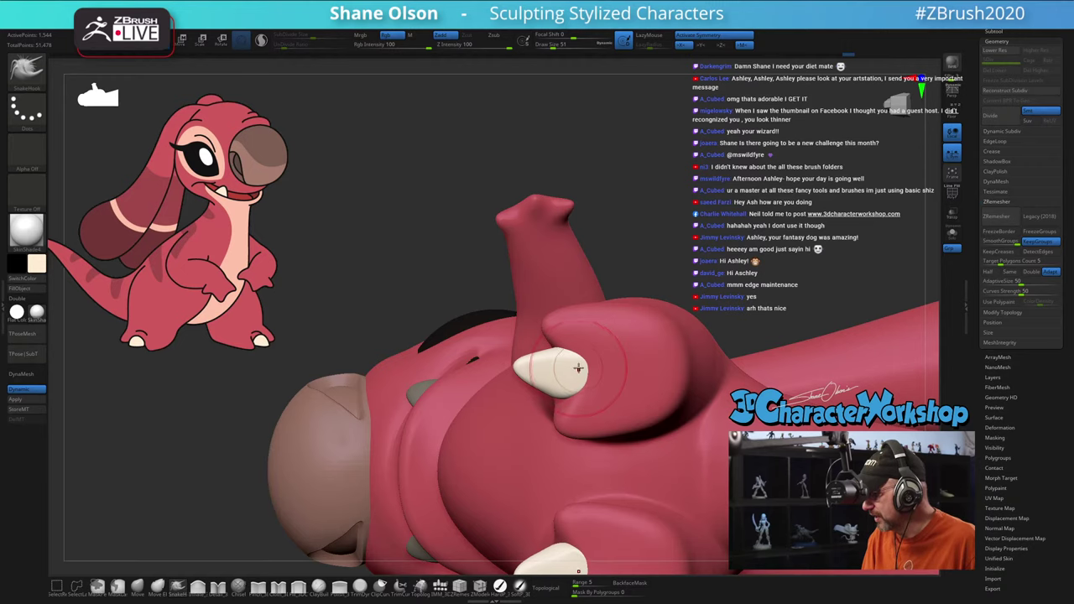
Step: Refine the front shape of the pointed toenails with the SnakeHook brush at draw sizes 44 and 54
mouse_move(623, 240)
left_mouse_down("alt")
mouse_move(625, 217)
mouse_move(585, 249)
mouse_move(578, 378)
mouse_move(532, 427)
mouse_move(616, 412)
left_mouse_up("alt")
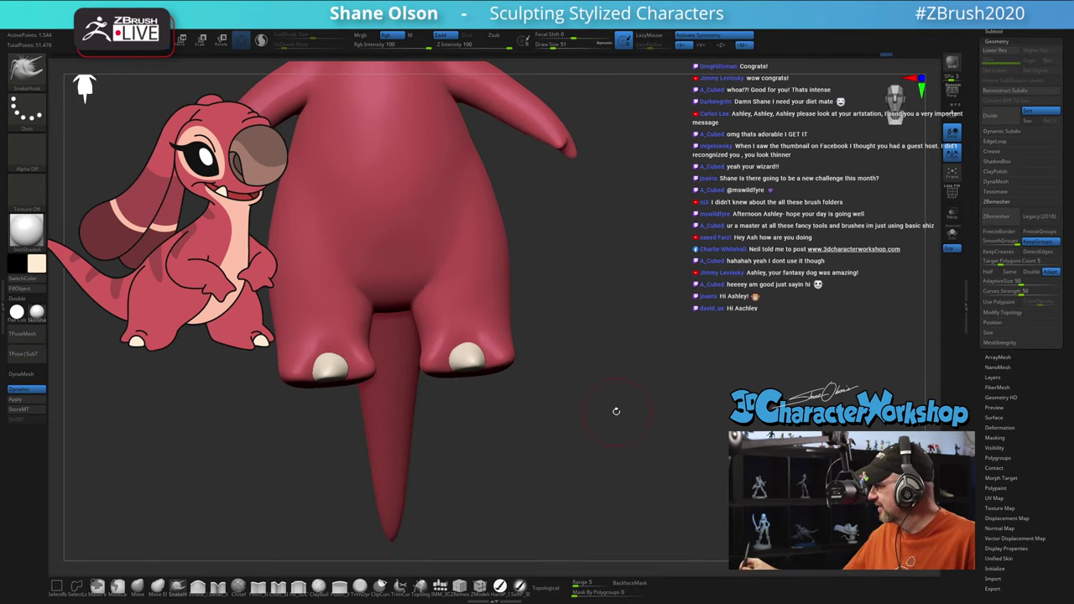
mouse_move(583, 348)
left_mouse_down("alt")
mouse_move(594, 362)
mouse_move(648, 358)
mouse_move(681, 323)
mouse_move(692, 326)
left_mouse_up("alt")
key("s")
left_click_drag(532, 355, 525, 351)
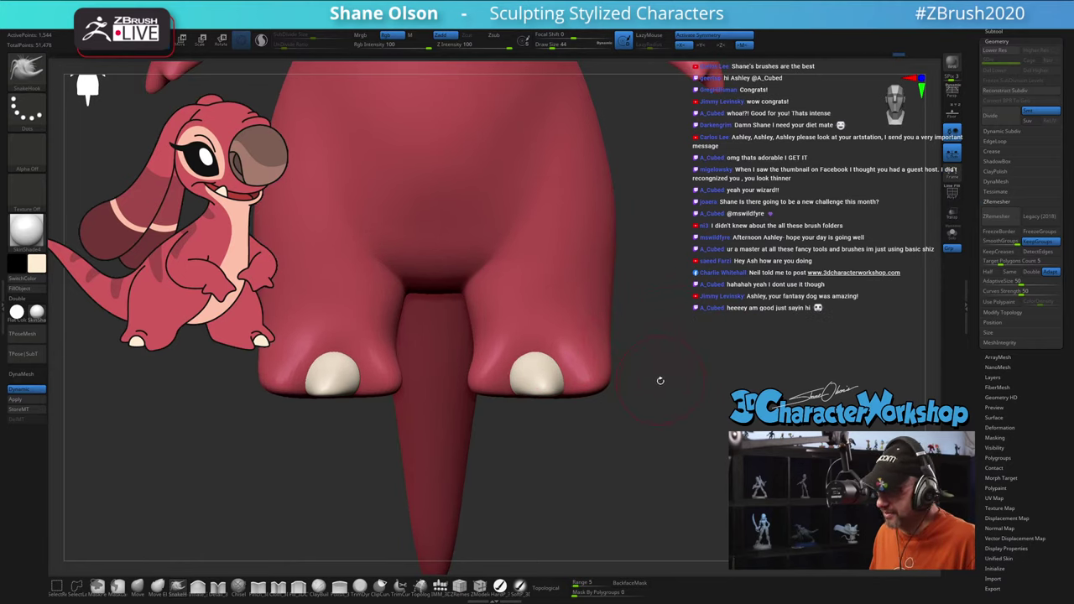
left_click_drag(661, 381, 648, 421)
key("s")
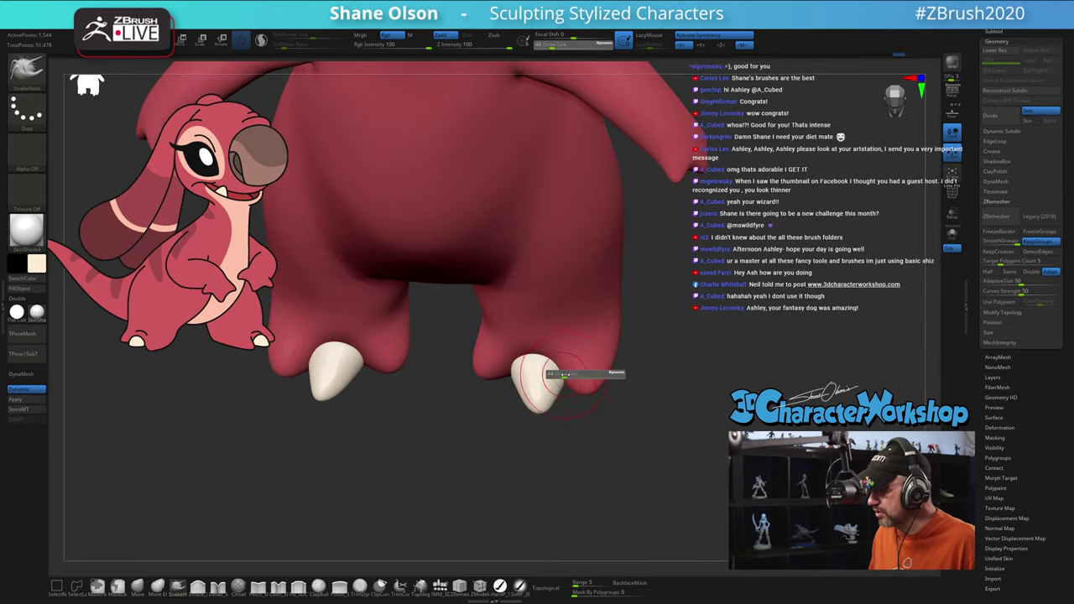
left_click_drag(564, 375, 570, 376)
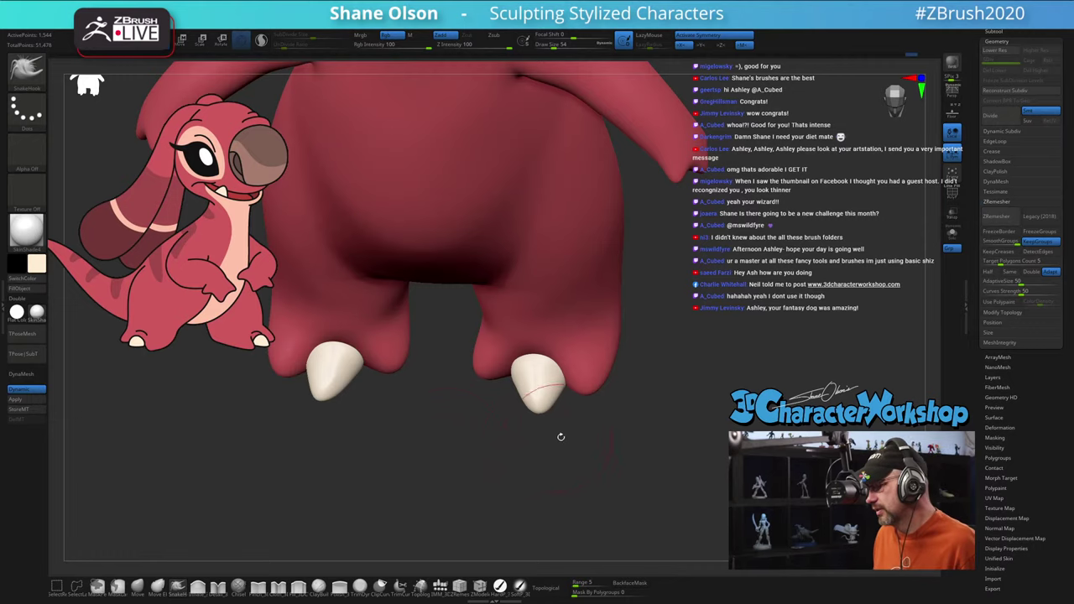
left_click_drag(561, 436, 659, 274)
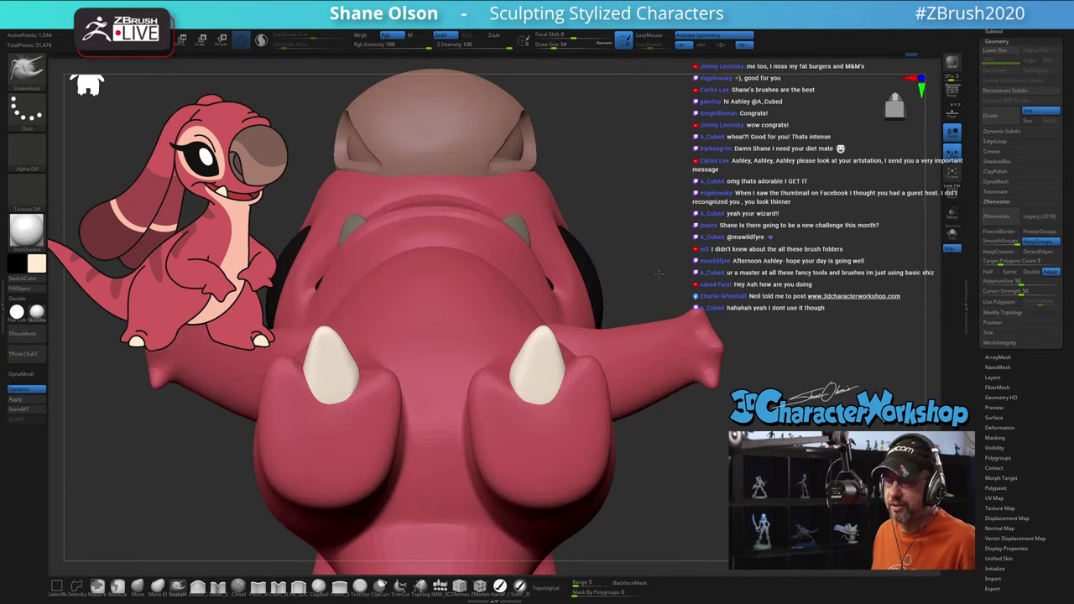
Step: Select the body and reshape the feet around the toenails with the Move brush at draw sizes 87 and 97
left_click(517, 233, "alt")
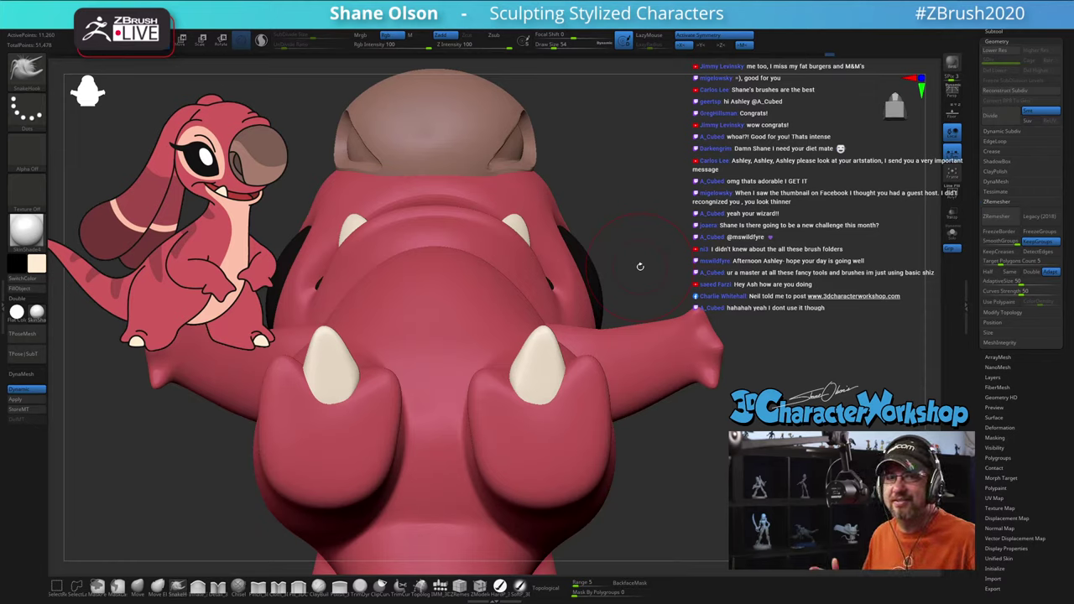
key("s")
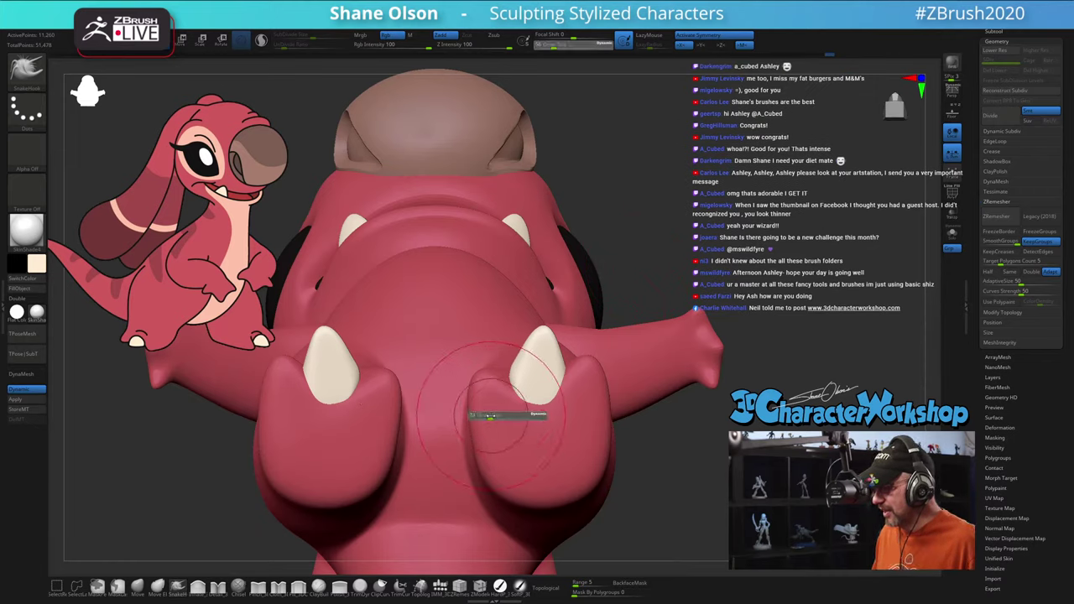
left_click_drag(493, 410, 496, 391)
key("ctrl+z")
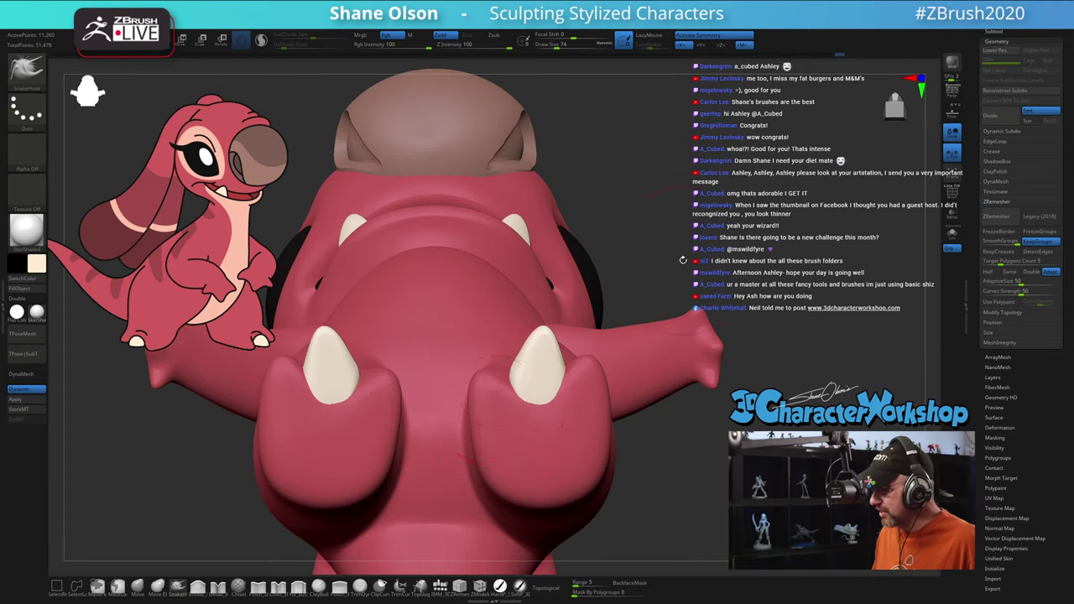
left_click(139, 588)
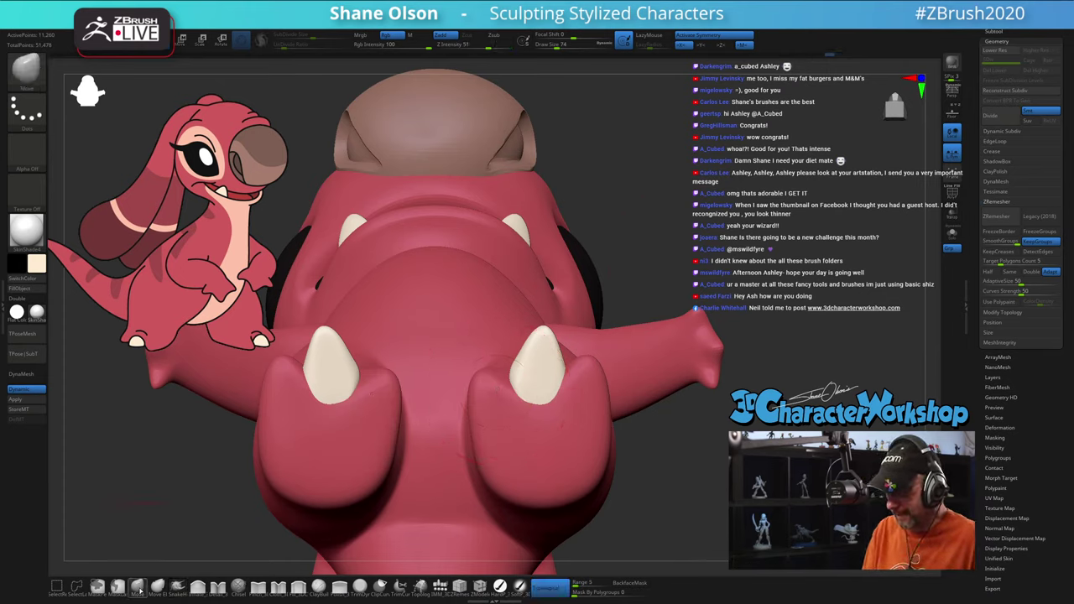
key("]")
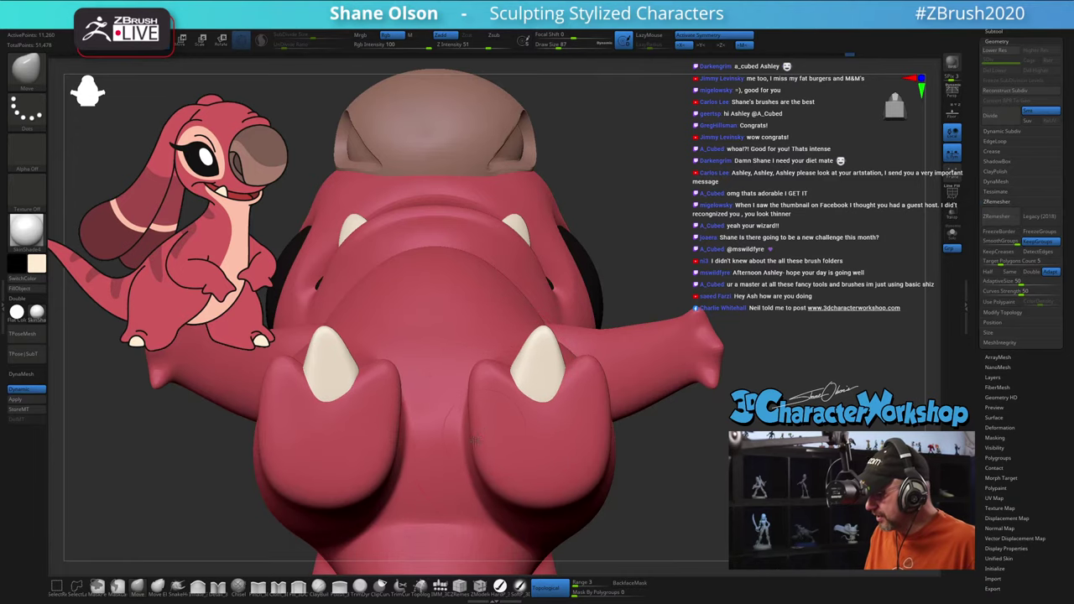
right_click_drag(554, 409, 529, 416)
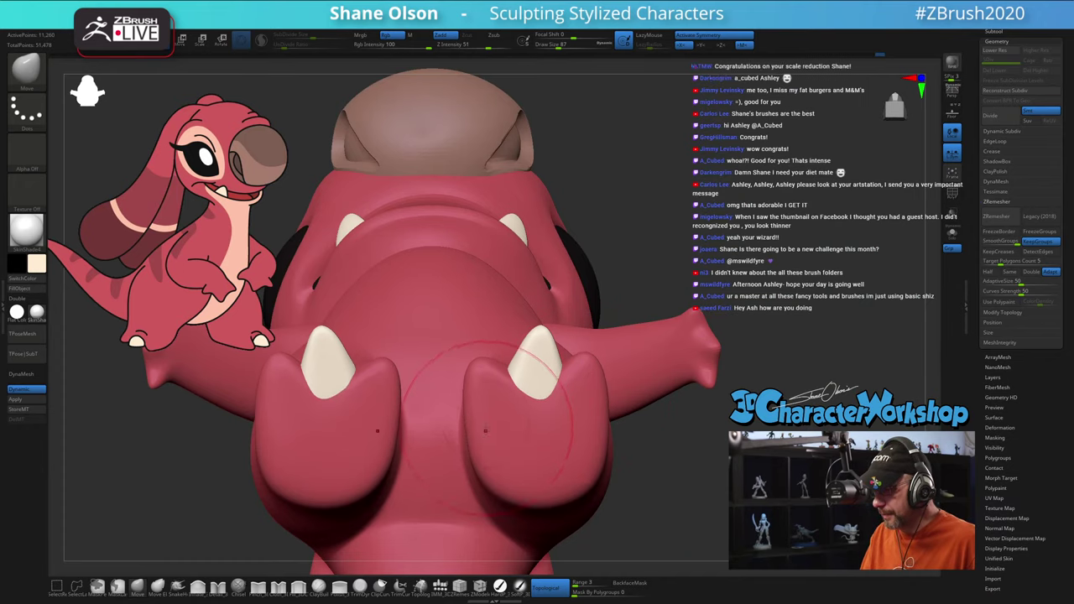
right_click_drag(530, 431, 527, 383, "ctrl")
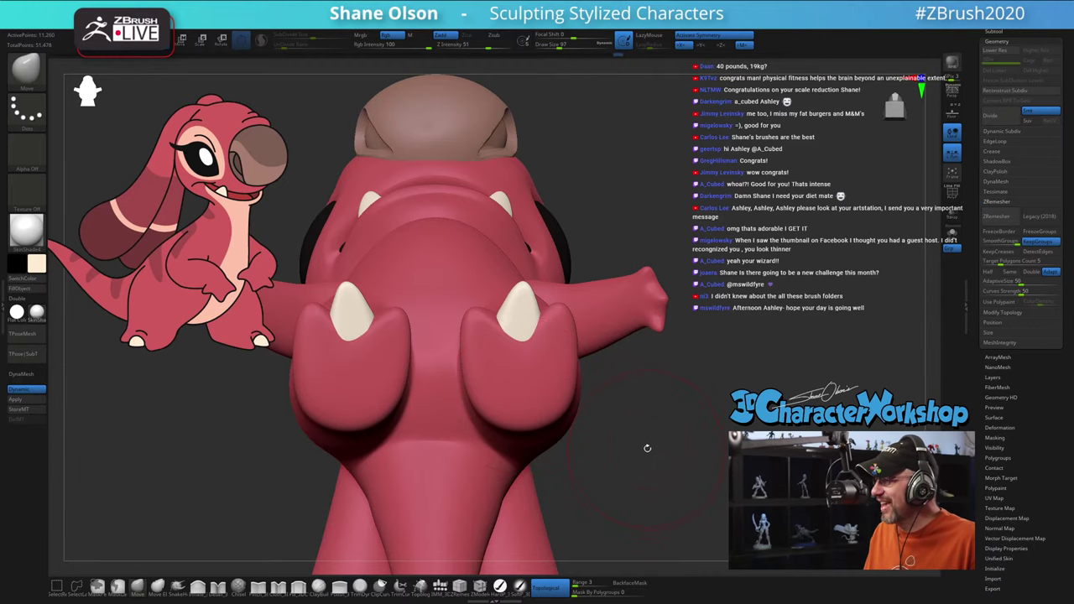
Step: Select the toenails and push their tips back with the Move brush at draw size 71 to make them shorter
right_click_drag(647, 448, 547, 286)
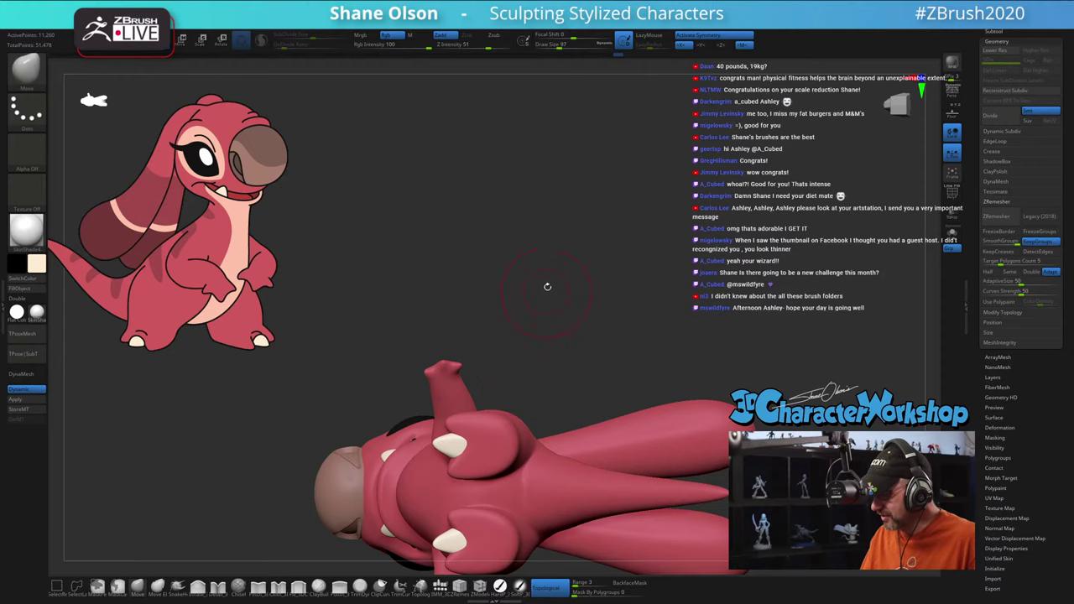
right_click_drag(537, 336, 535, 370, "ctrl")
left_click(418, 446, "alt")
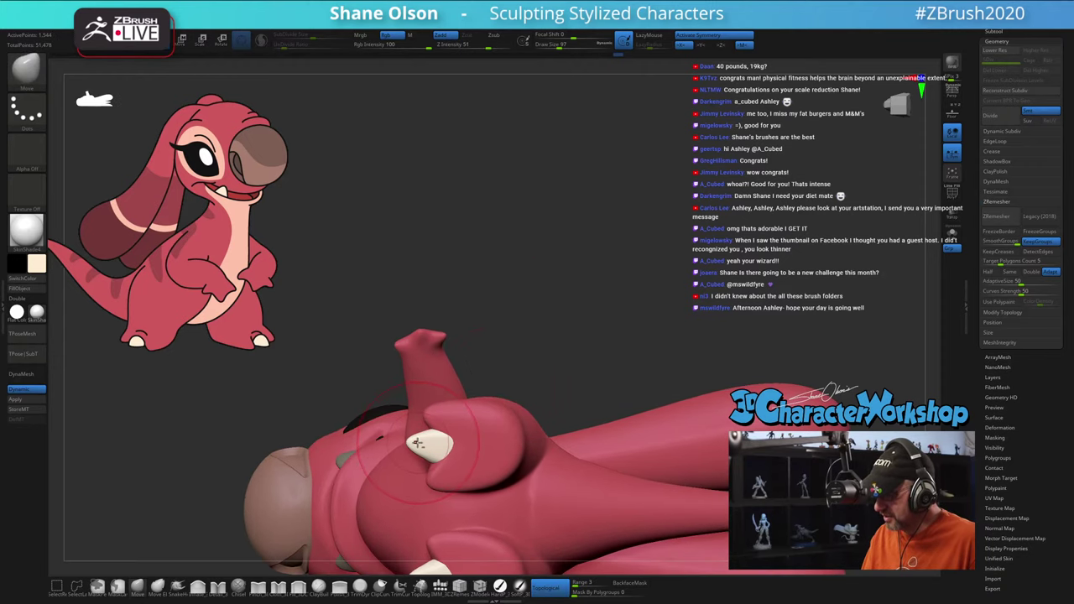
key("s")
left_click_drag(418, 445, 416, 444)
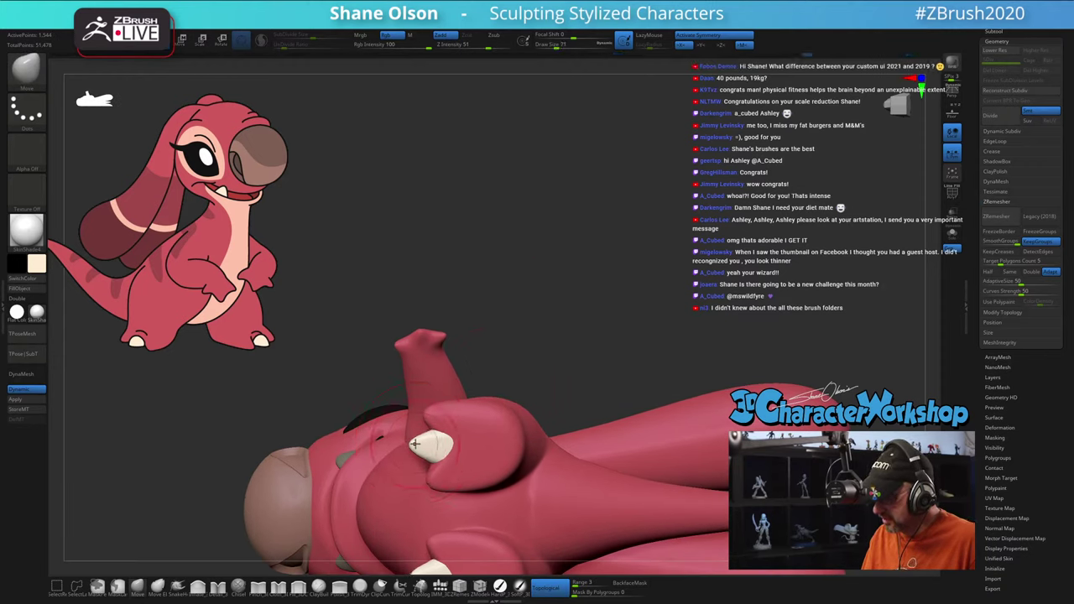
right_click_drag(477, 424, 591, 465, "ctrl")
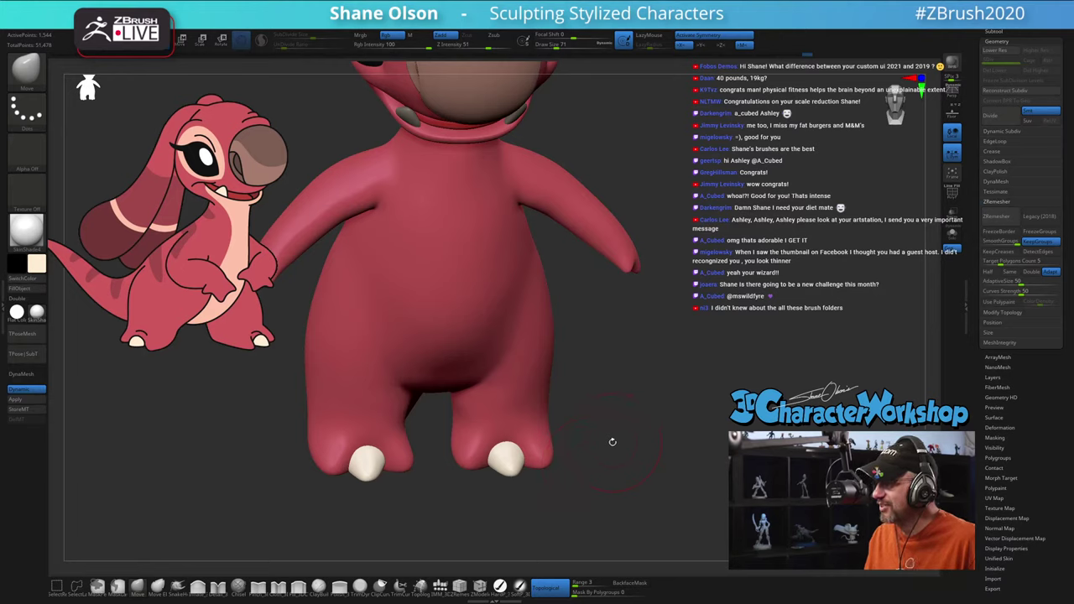
Step: Set the draw size to 46, glance at the plugin and Dynamics settings, and examine the whole creature from the front
key("s")
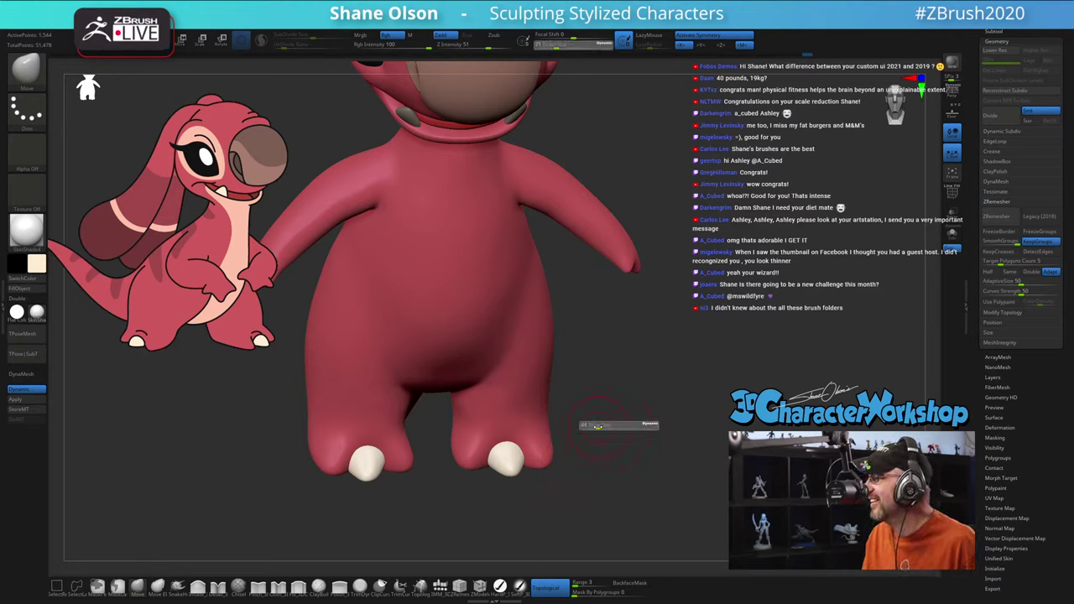
left_click_drag(602, 424, 600, 423)
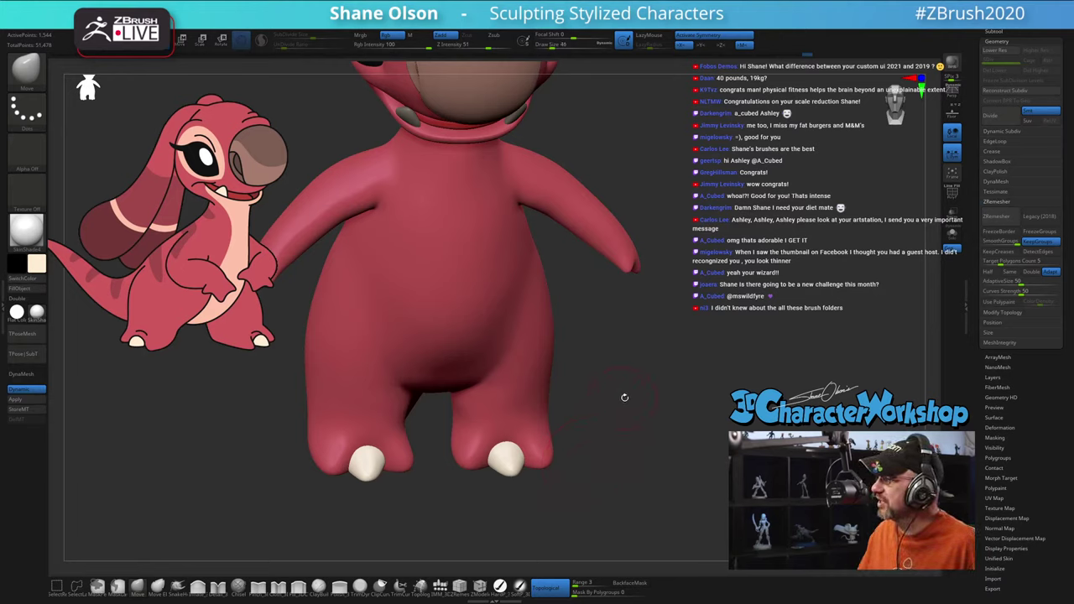
right_click_drag(655, 355, 657, 346)
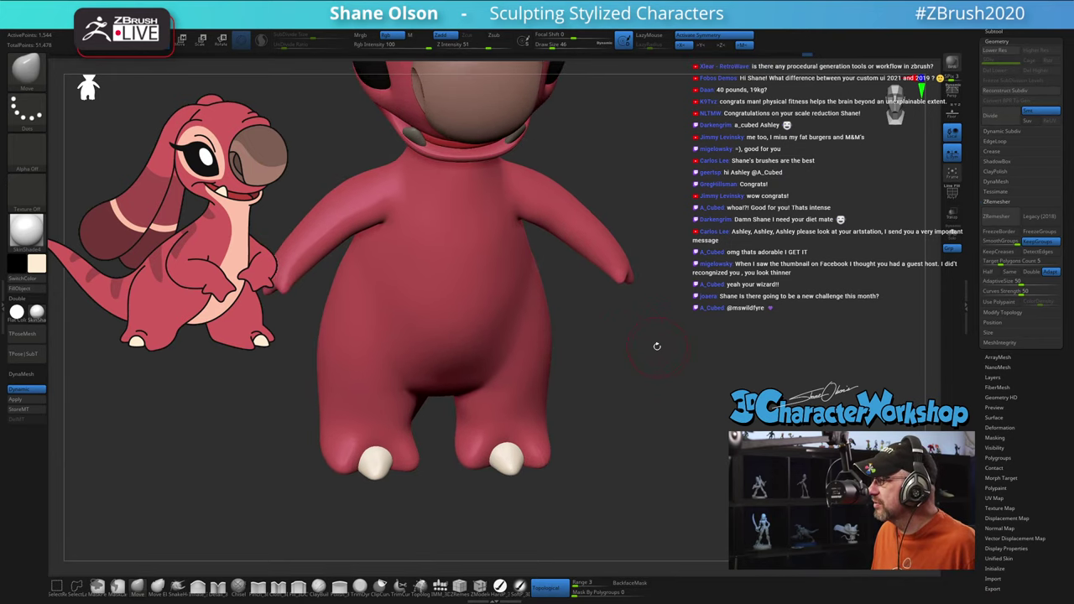
left_click_drag(658, 346, 659, 331)
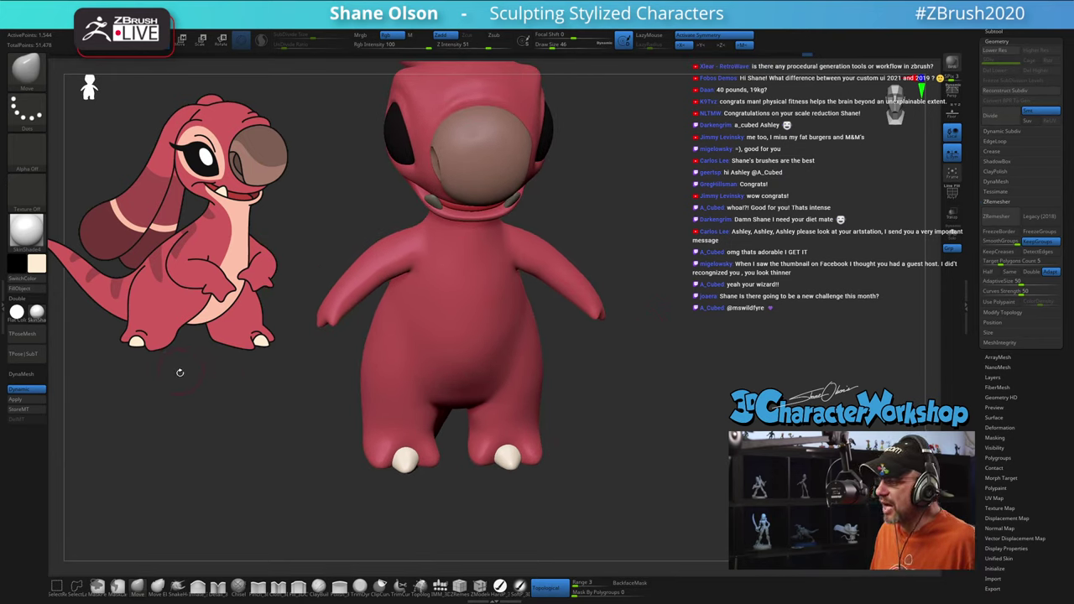
left_click(3, 309)
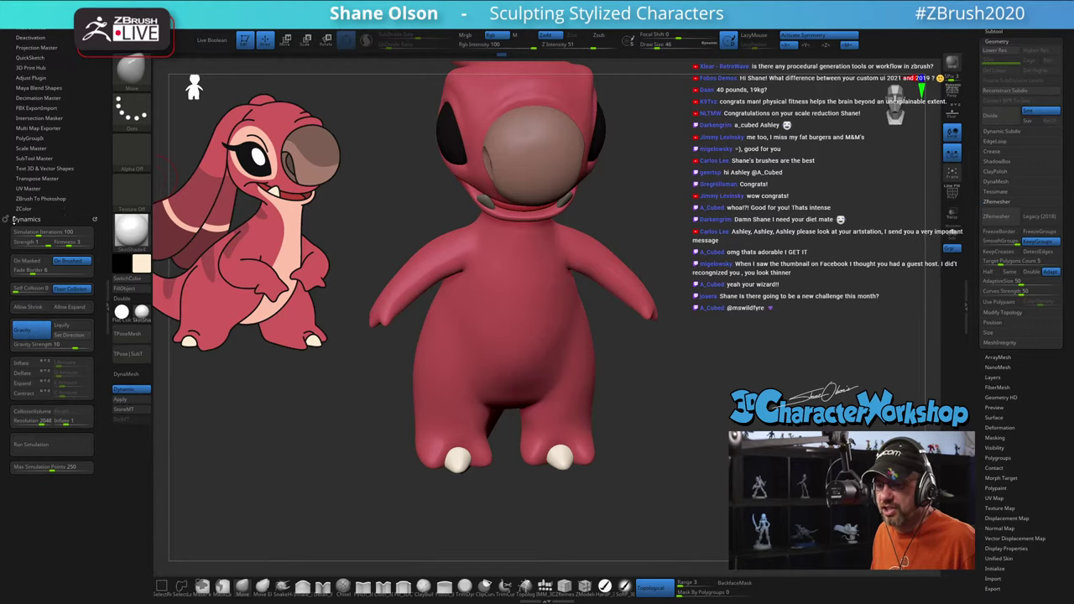
left_click(110, 301)
left_click_drag(614, 282, 668, 265)
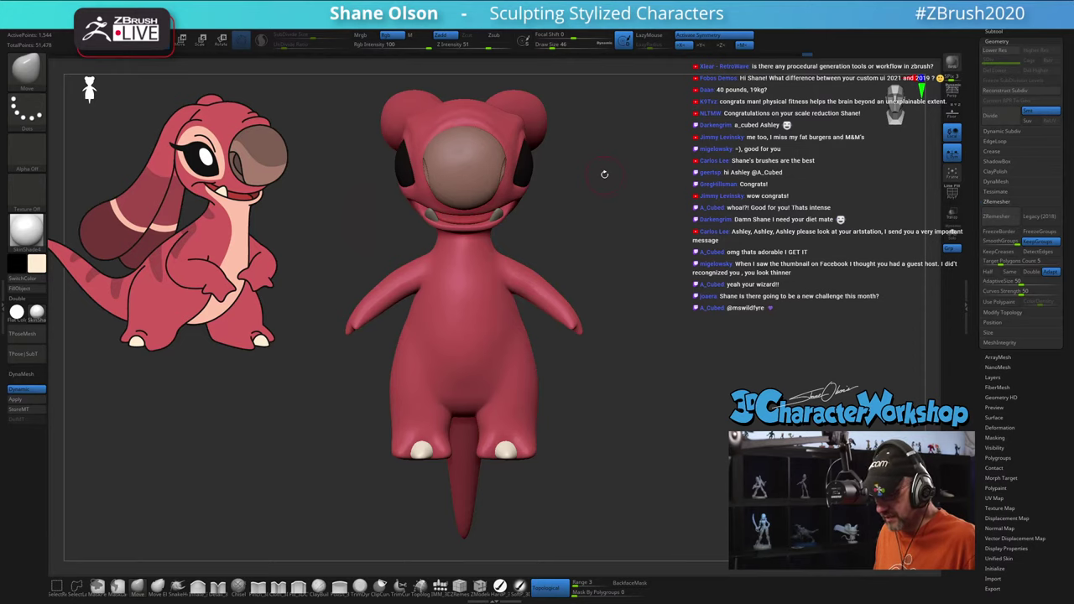
key("space")
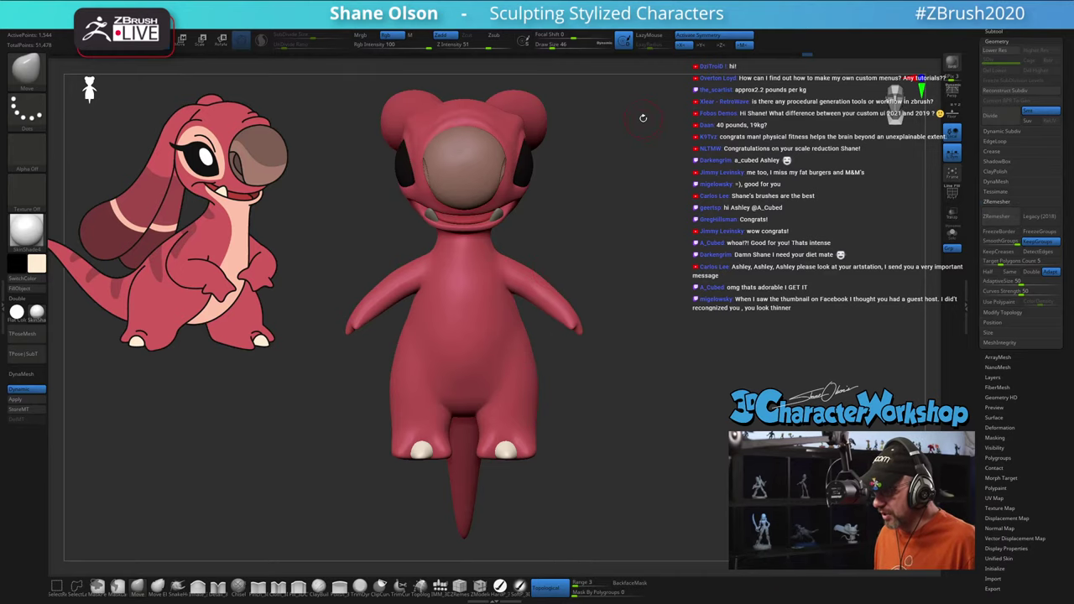
Step: Open the custom popup menu of sculpting commands, and examine the whole creature from the front and in three-quarter view
key("space")
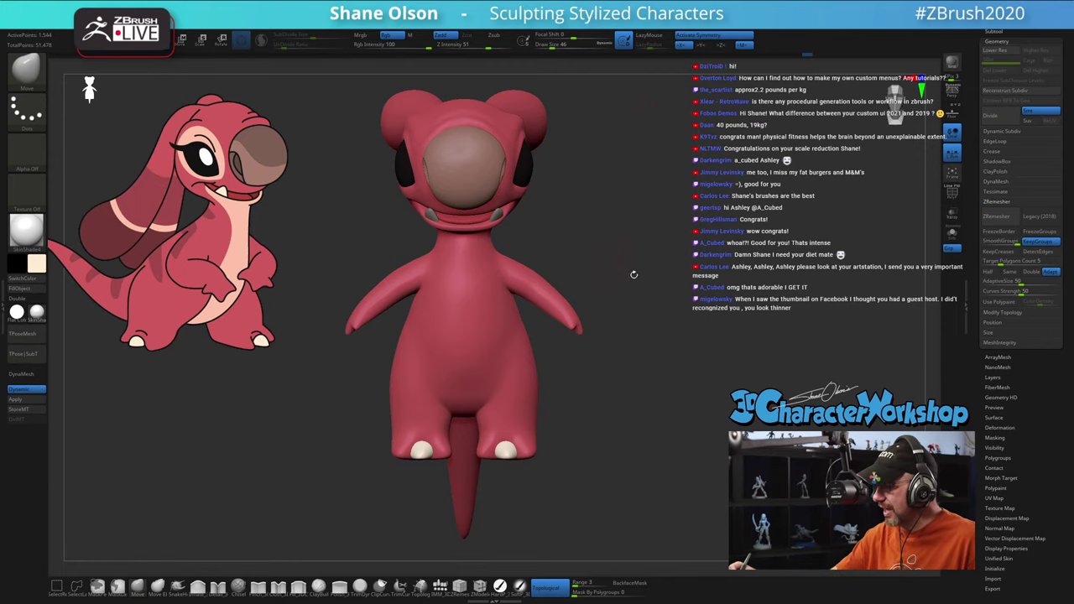
key("space")
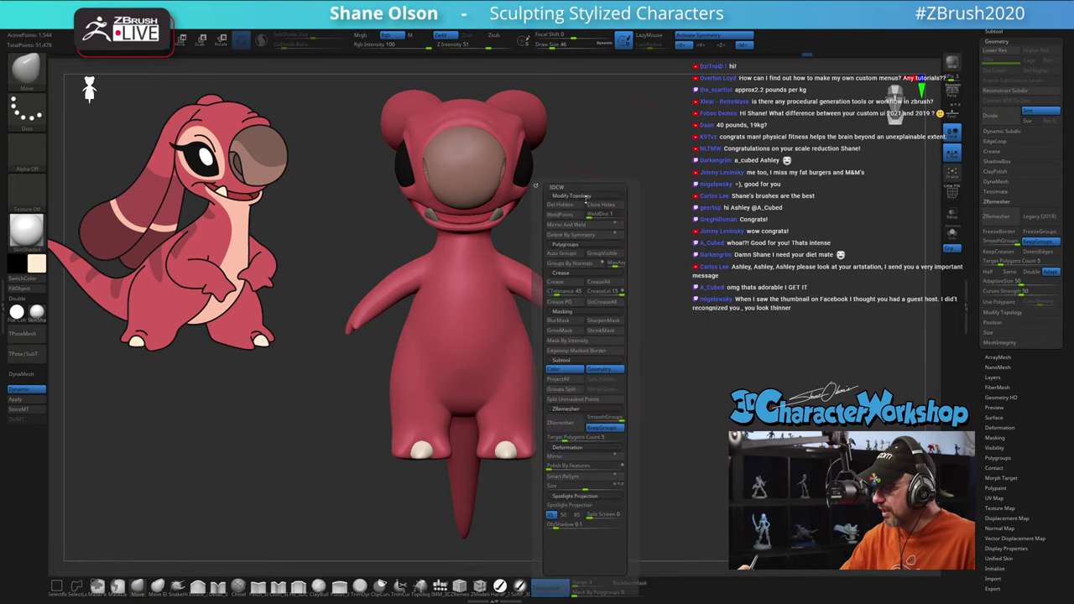
left_click_drag(670, 315, 660, 304, "alt")
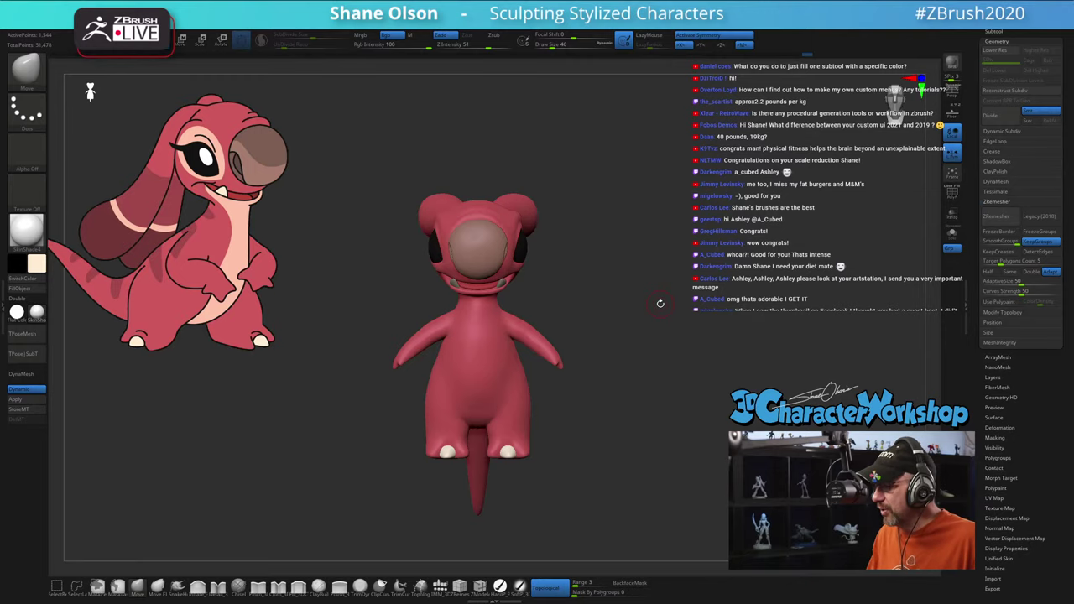
left_click_drag(615, 322, 599, 312)
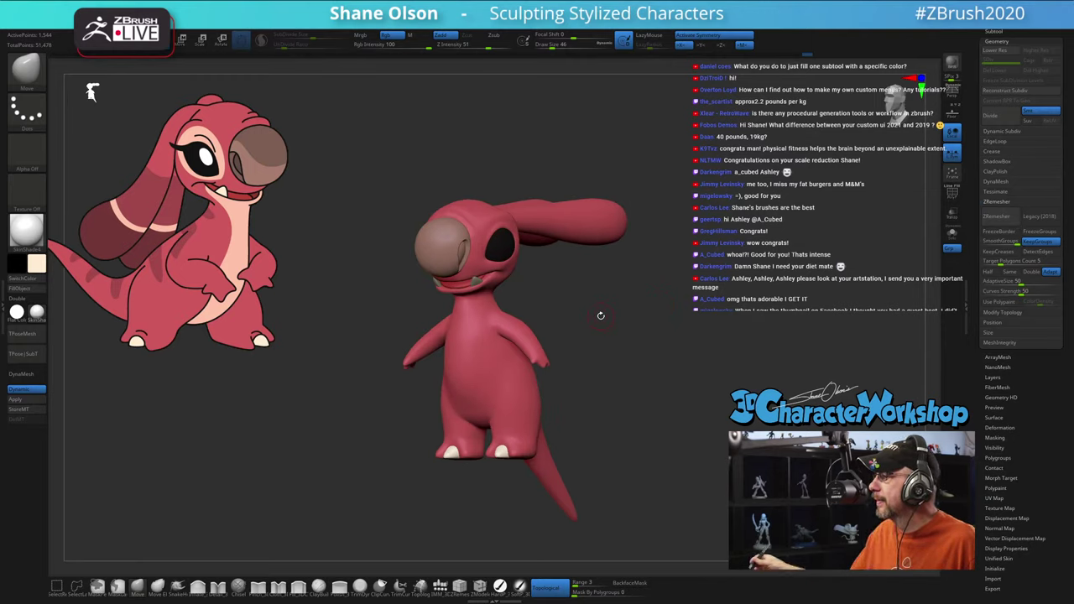
left_click_drag(642, 343, 637, 391)
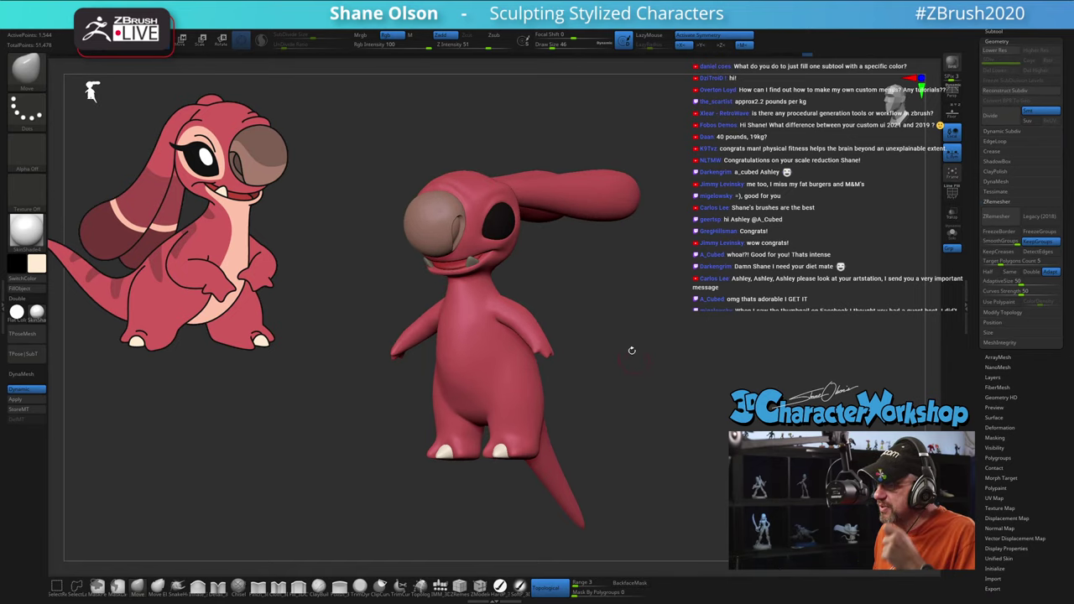
left_click_drag(617, 254, 354, 347)
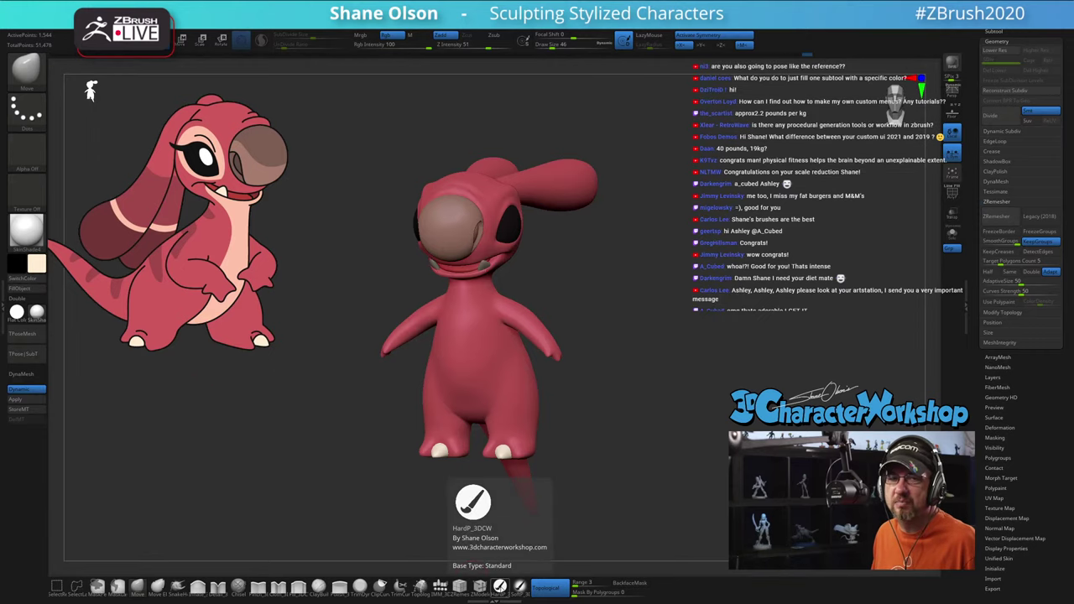
Step: Choose the HardP_3DCW paint brush in Rgb mode and show the color picker with its object-fill commands
left_click(500, 586)
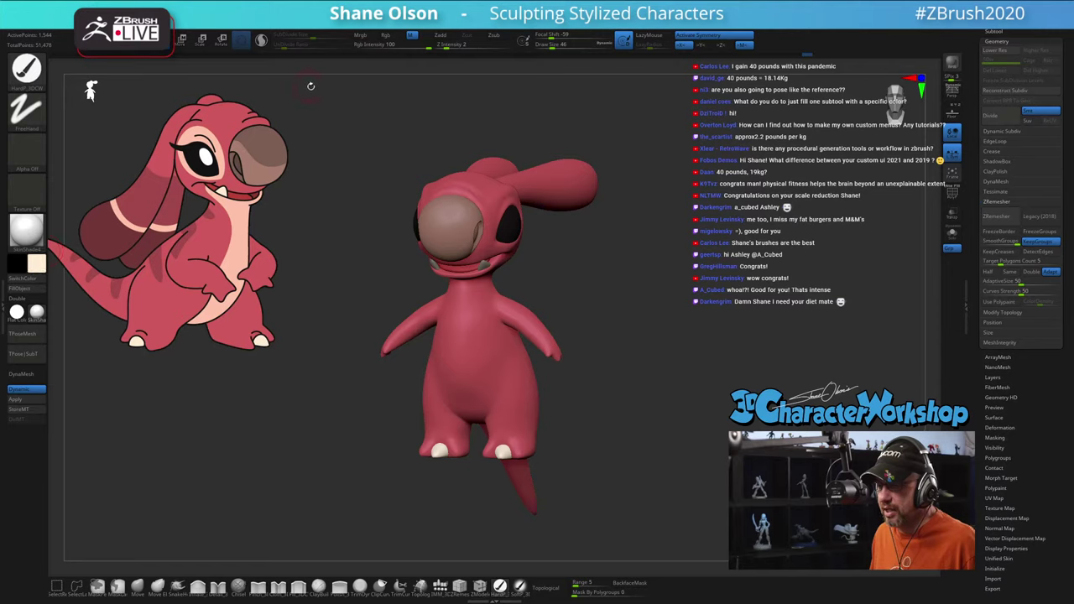
left_click(387, 36)
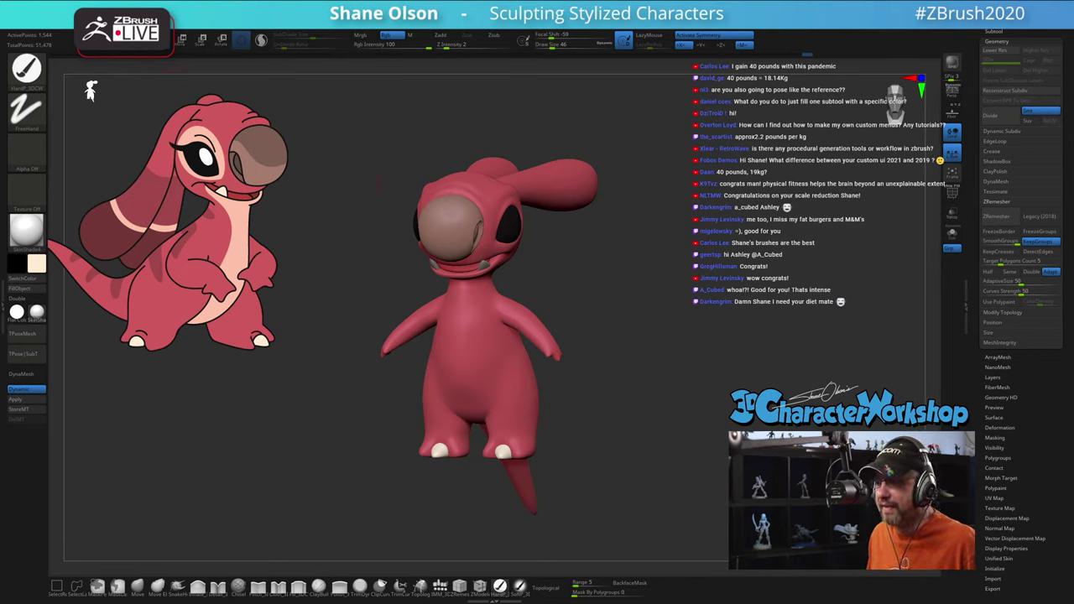
left_click(89, 18)
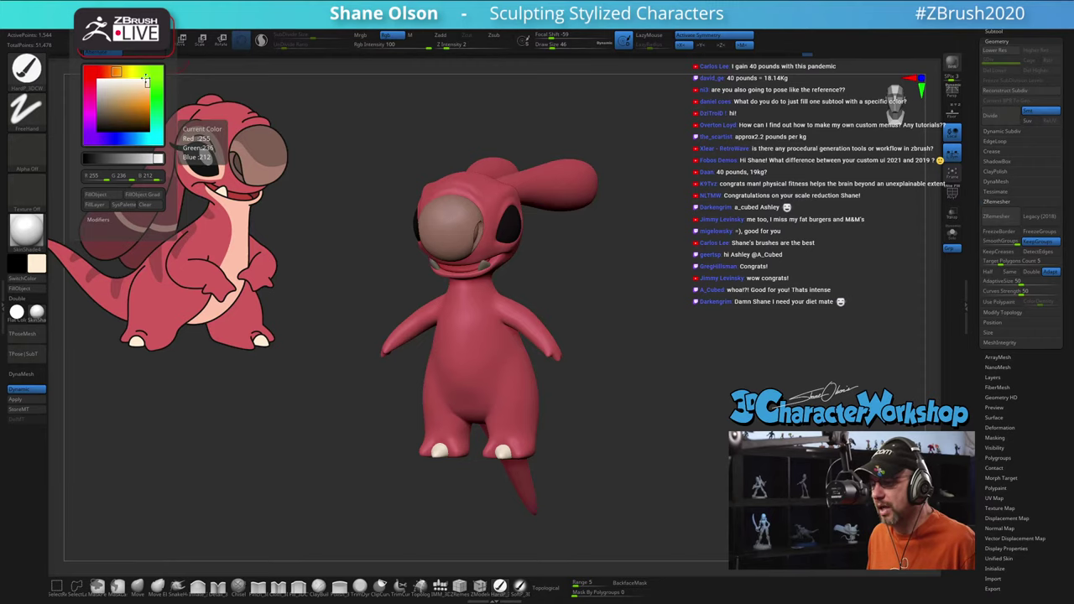
mouse_move(649, 278)
left_mouse_down()
mouse_move(668, 292)
mouse_move(683, 280)
left_mouse_up()
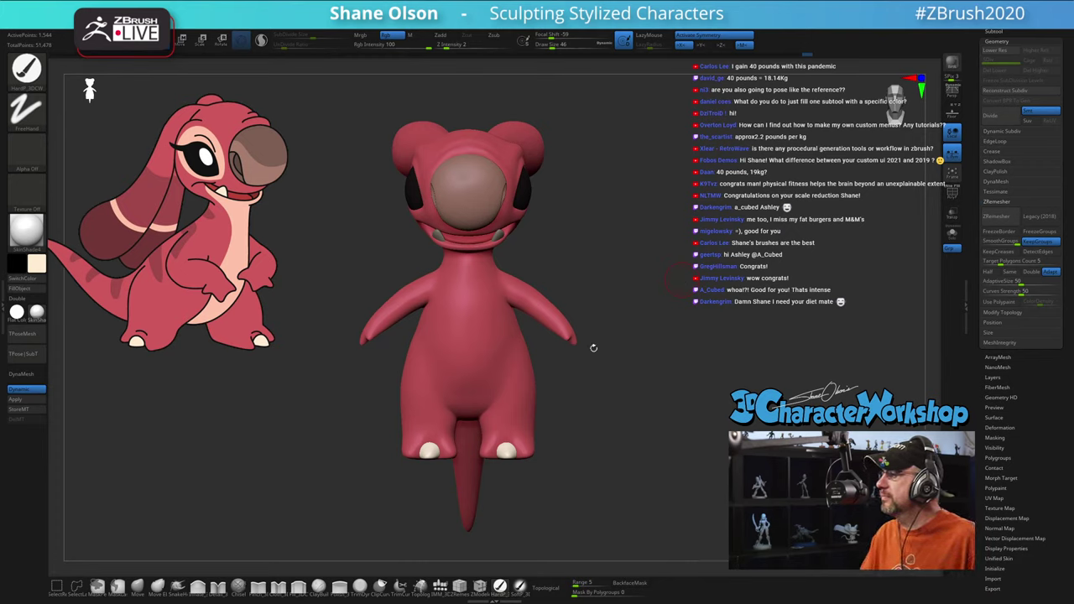
Step: Select the body and adjust the feet above the toenails with the Move brush at draw size 33
left_click_drag(602, 371, 645, 341, "alt")
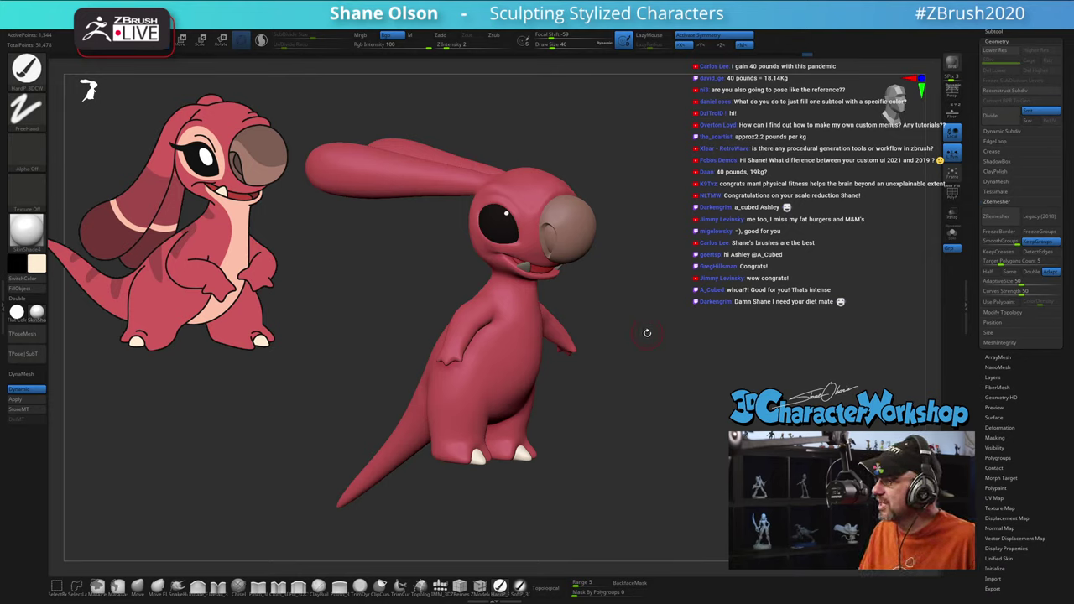
left_click_drag(646, 339, 648, 334)
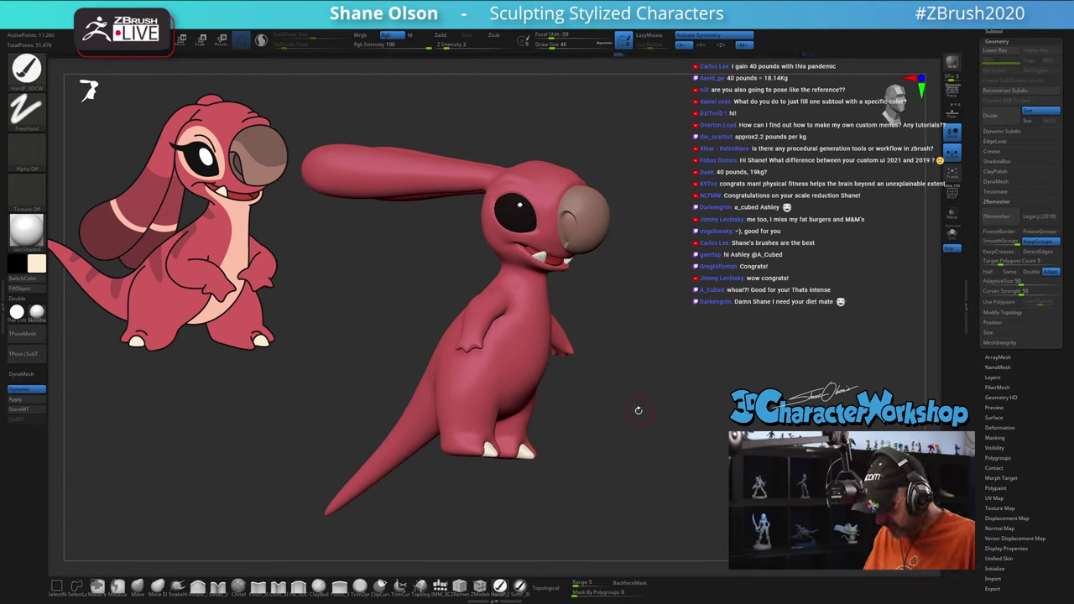
left_click_drag(638, 407, 600, 381)
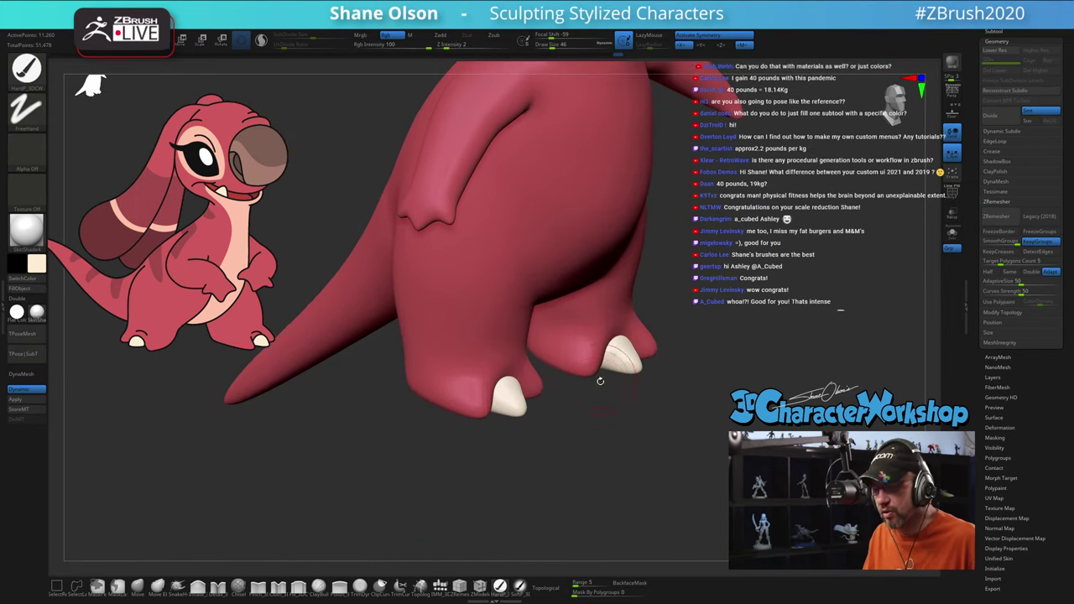
left_click(491, 375)
mouse_move(515, 448)
left_mouse_down()
mouse_move(533, 448)
mouse_move(508, 453)
mouse_move(528, 462)
left_mouse_up()
key("ctrl+z")
key("s")
left_click(137, 586)
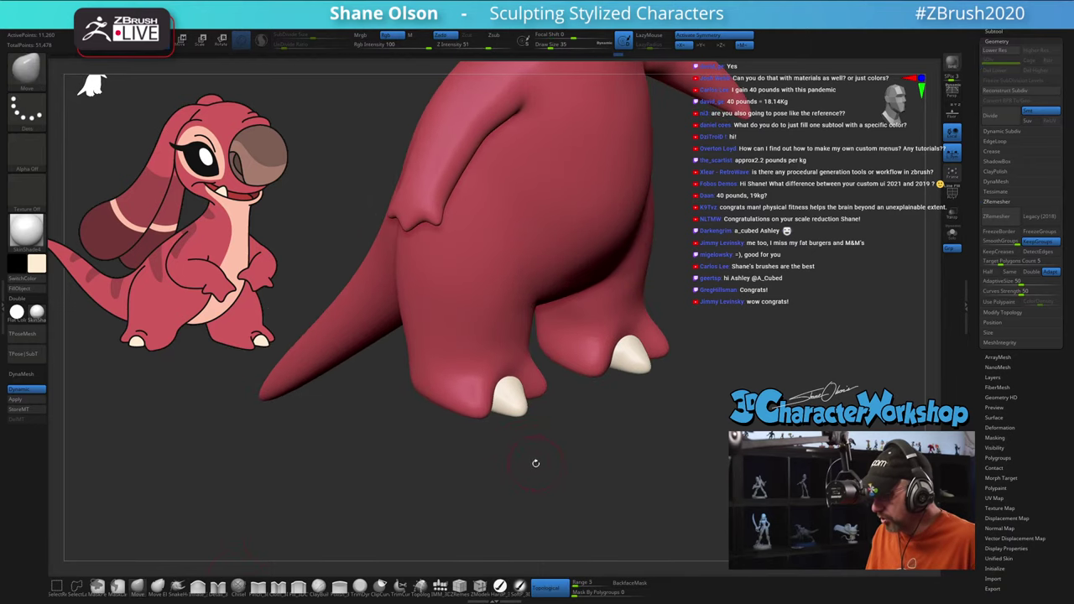
left_click_drag(545, 424, 523, 375)
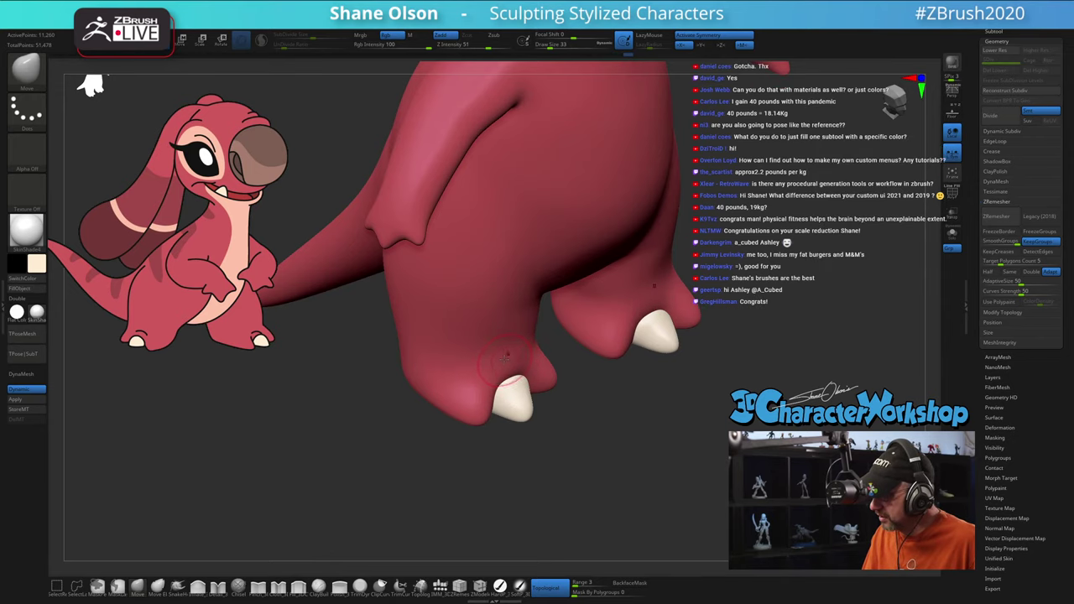
mouse_move(513, 344)
right_mouse_down()
mouse_move(501, 356)
mouse_move(531, 367)
mouse_move(529, 386)
right_mouse_up()
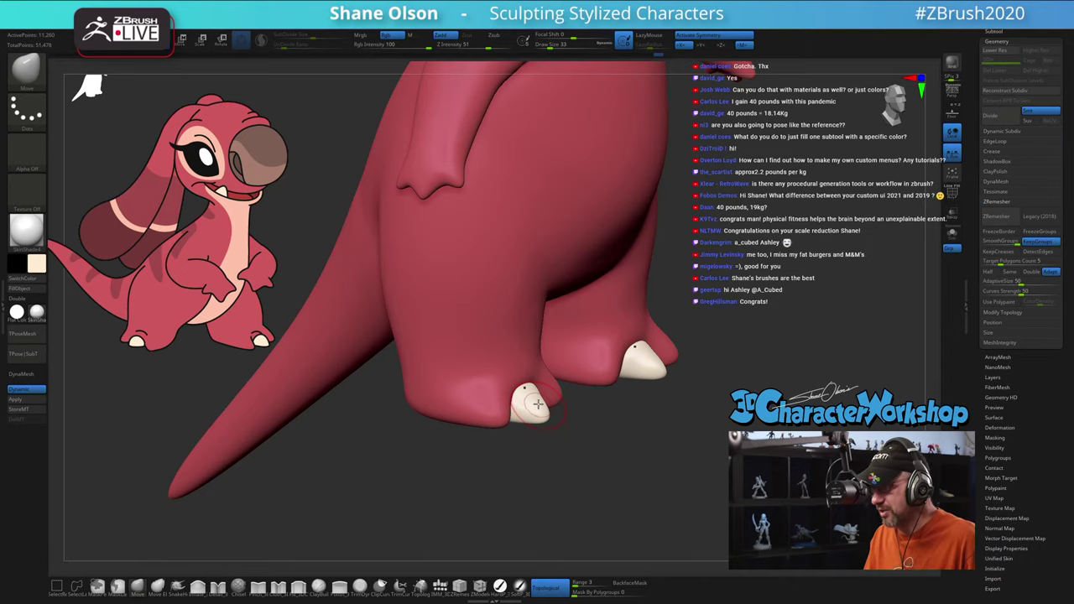
right_click_drag(538, 406, 583, 418)
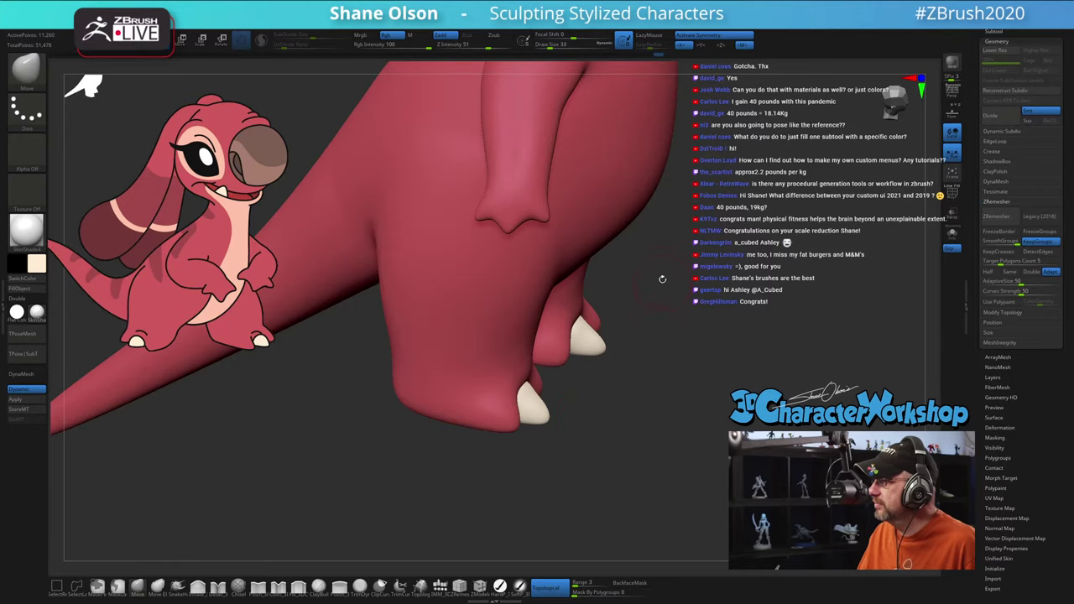
right_click_drag(662, 279, 665, 301)
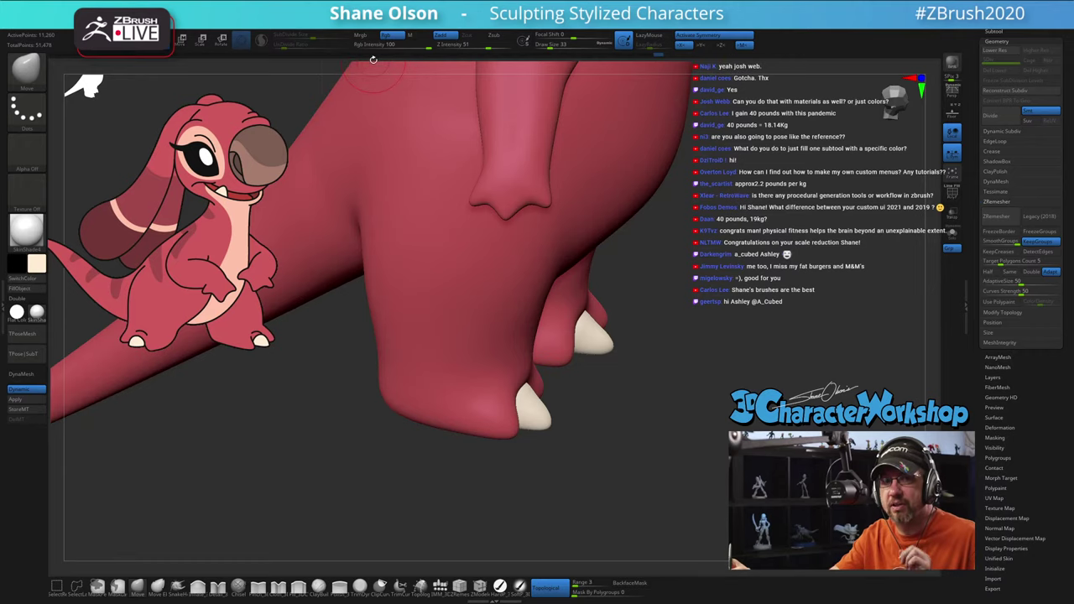
Step: Fit the edges of the feet closely around the toenails with the Move brush, working from the side and front
mouse_move(701, 223)
left_mouse_down("alt")
mouse_move(661, 338)
mouse_move(491, 432)
mouse_move(502, 417)
left_mouse_up("alt")
left_click_drag(497, 505, 533, 450)
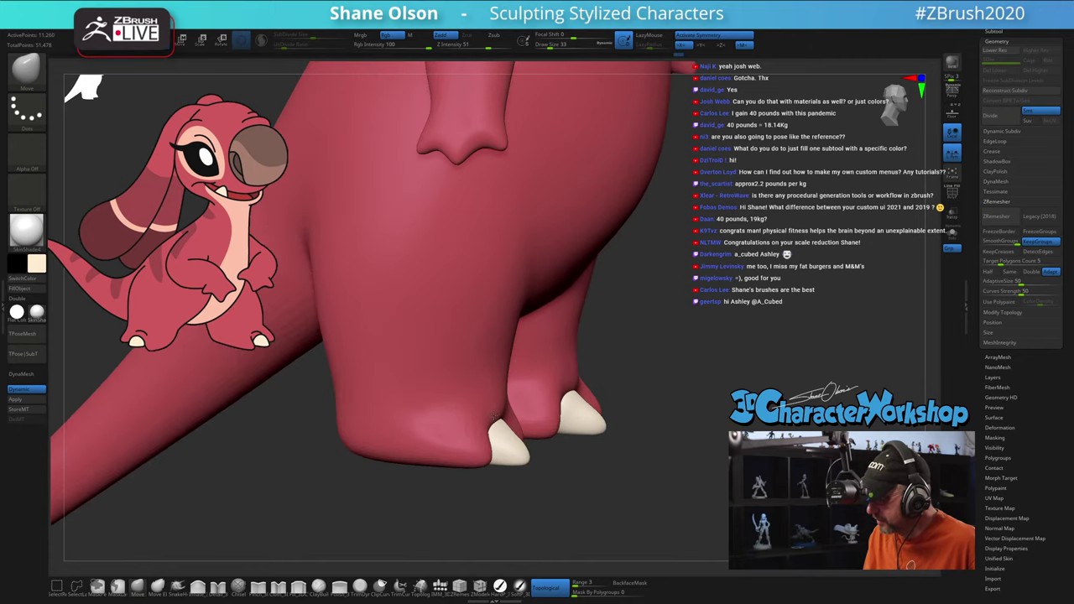
left_click_drag(502, 412, 506, 417)
left_click_drag(537, 504, 419, 487)
left_click_drag(393, 445, 403, 445)
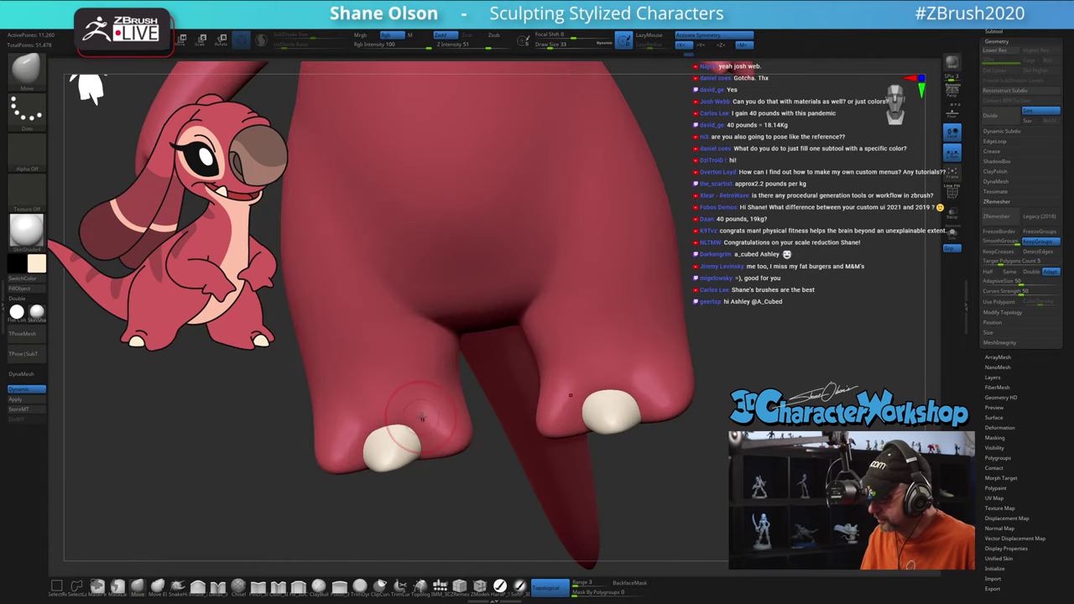
Step: Show the polyframe and reshape the insteps above the toenails with the Move brush, raising the draw size to 46
left_click_drag(412, 508, 460, 503)
key("shift+f")
mouse_move(400, 394)
right_mouse_down()
mouse_move(368, 392)
mouse_move(483, 396)
right_mouse_up()
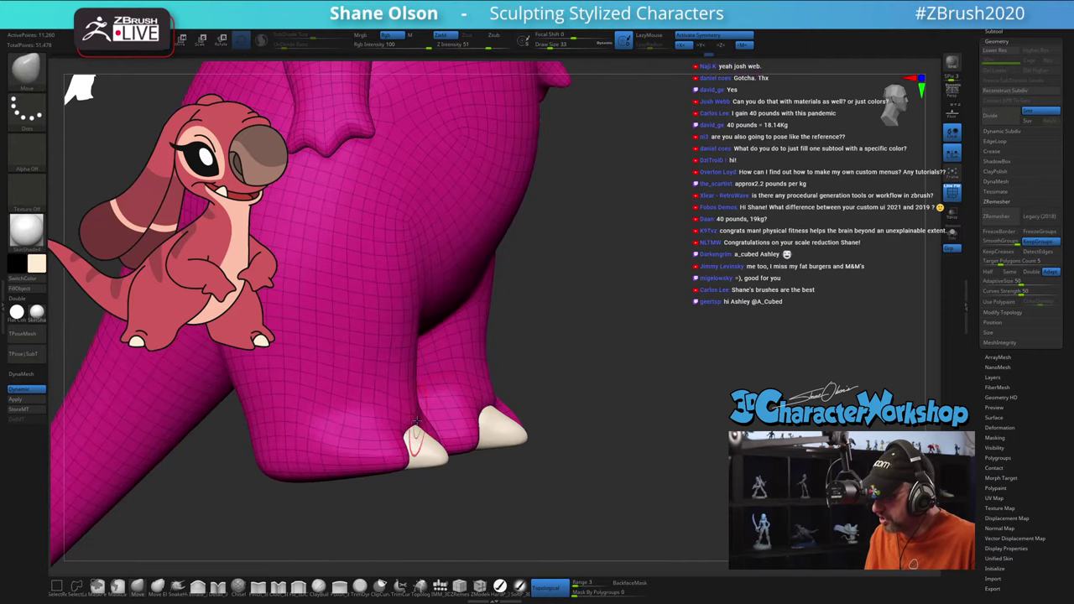
left_click_drag(409, 427, 414, 434)
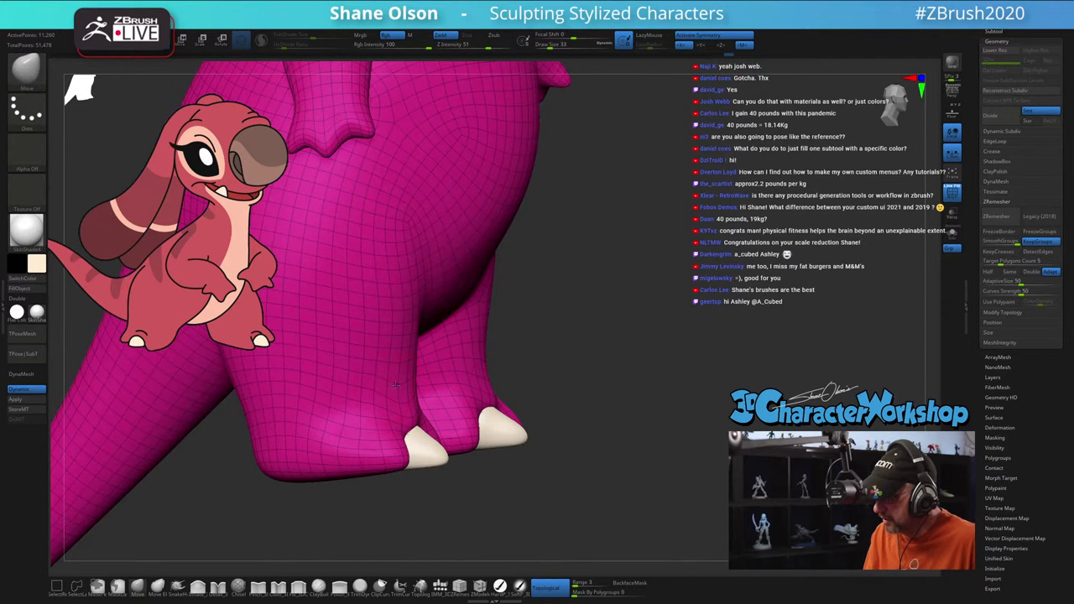
key("s")
mouse_move(378, 386)
left_mouse_down()
mouse_move(432, 384)
mouse_move(427, 374)
mouse_move(429, 387)
left_mouse_up()
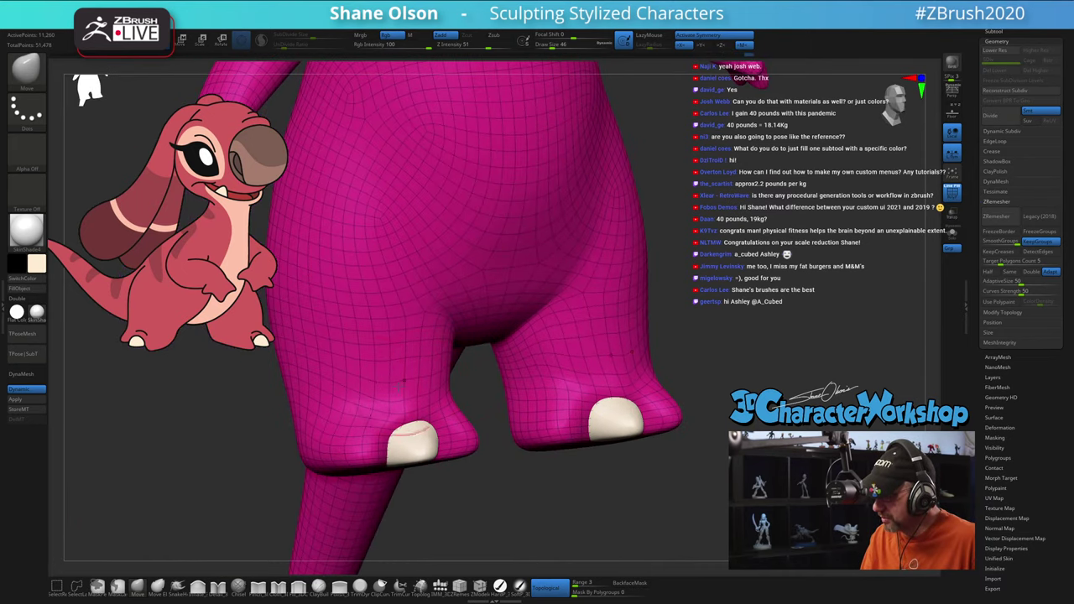
left_click_drag(353, 390, 369, 392)
right_click_drag(370, 392, 436, 398)
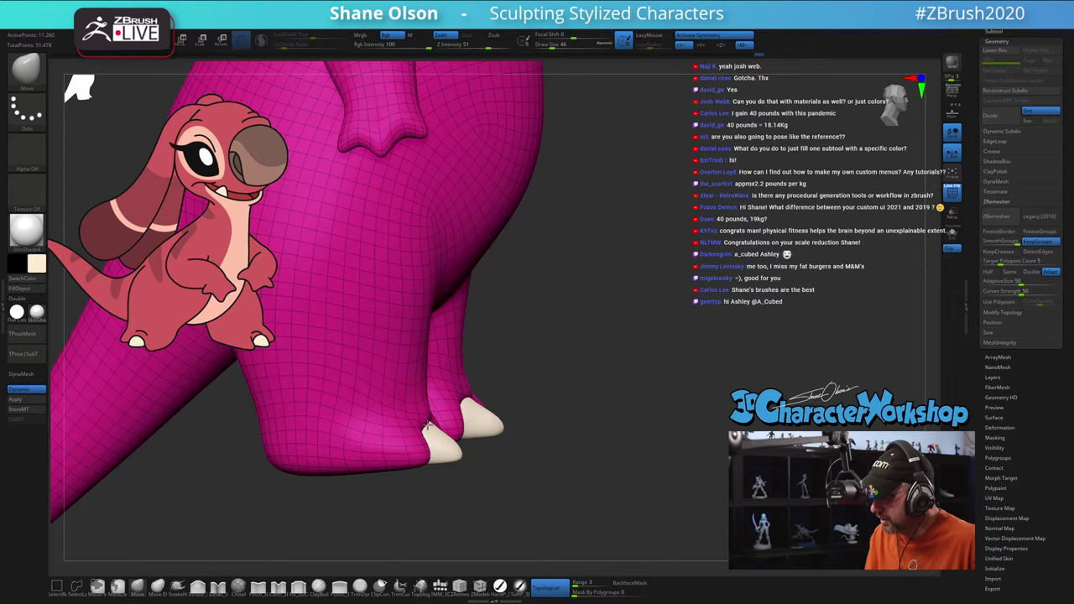
Step: Refine the front of the ankles above the toenails at draw size 39, and hide the polyframe
key("s")
left_click_drag(426, 399, 420, 398)
key("s")
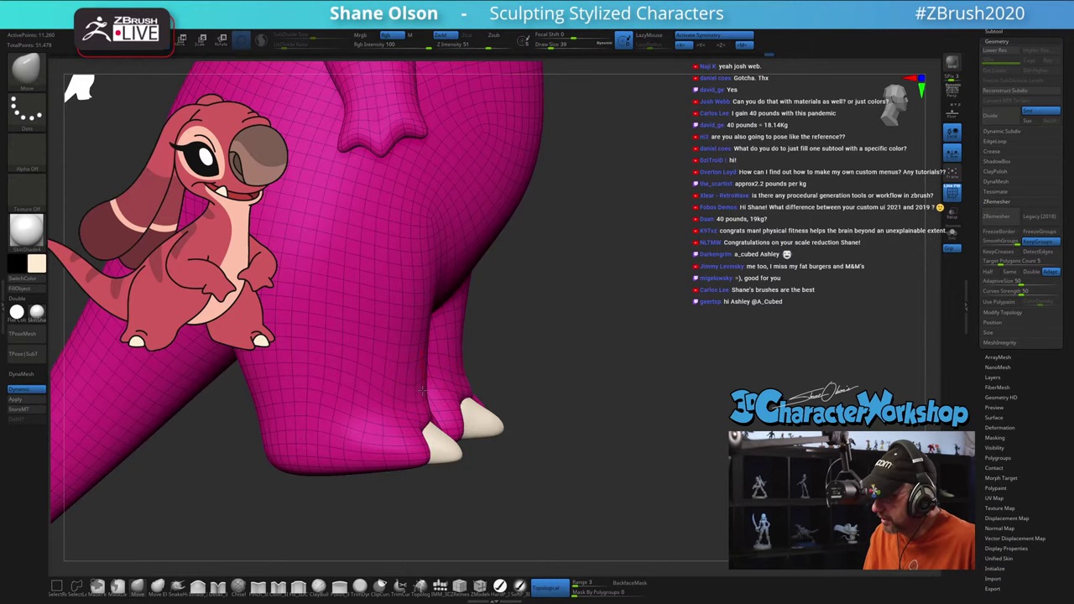
right_click_drag(587, 379, 583, 366, "ctrl")
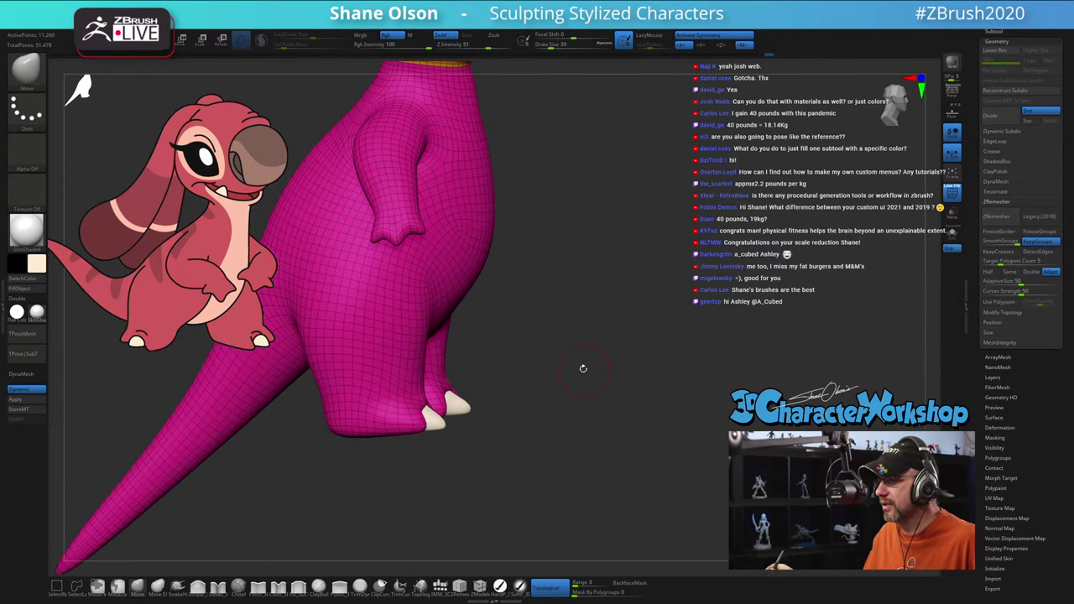
key("shift+f")
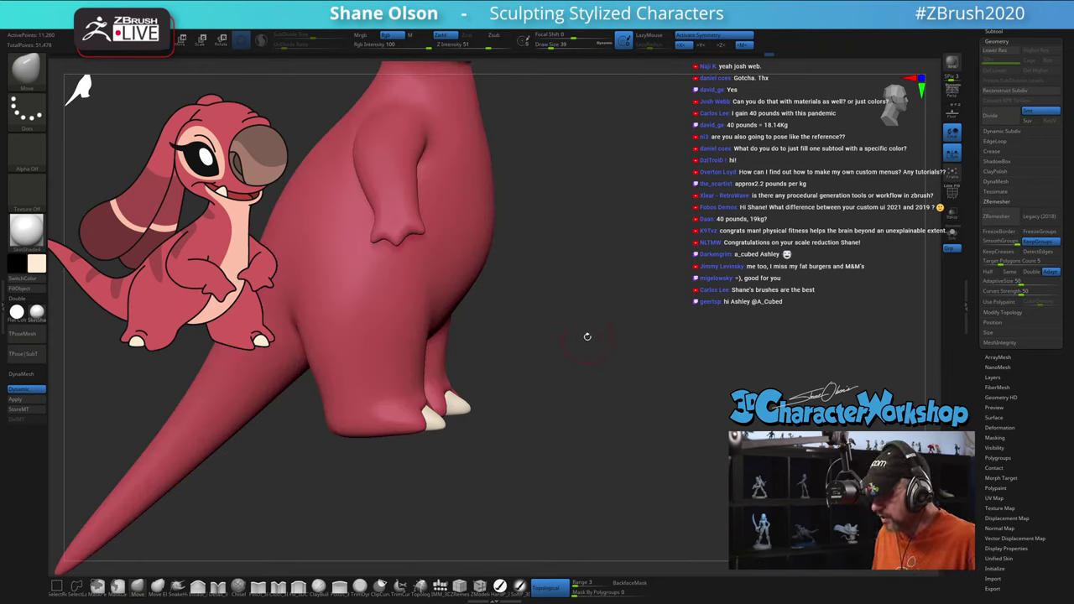
Step: Undo the last stroke on the body and check the feet from the front and in three-quarter view
mouse_move(586, 336)
left_mouse_down()
mouse_move(579, 328)
mouse_move(537, 379)
mouse_move(487, 471)
mouse_move(498, 475)
left_mouse_up()
key("ctrl+z")
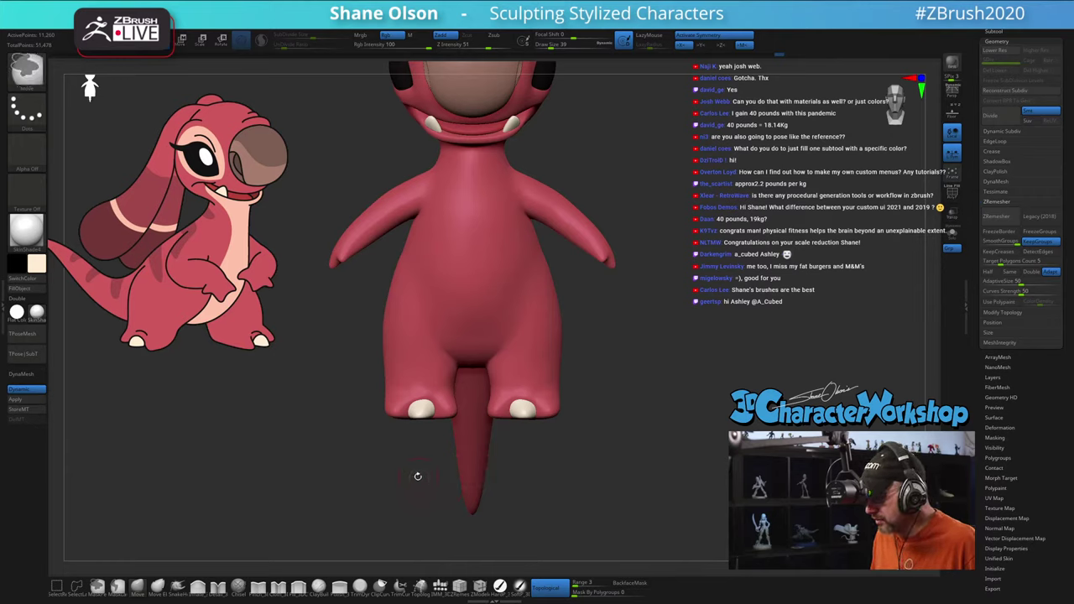
mouse_move(417, 476)
left_mouse_down("alt")
mouse_move(423, 490)
mouse_move(579, 487)
mouse_move(553, 481)
left_mouse_up("alt")
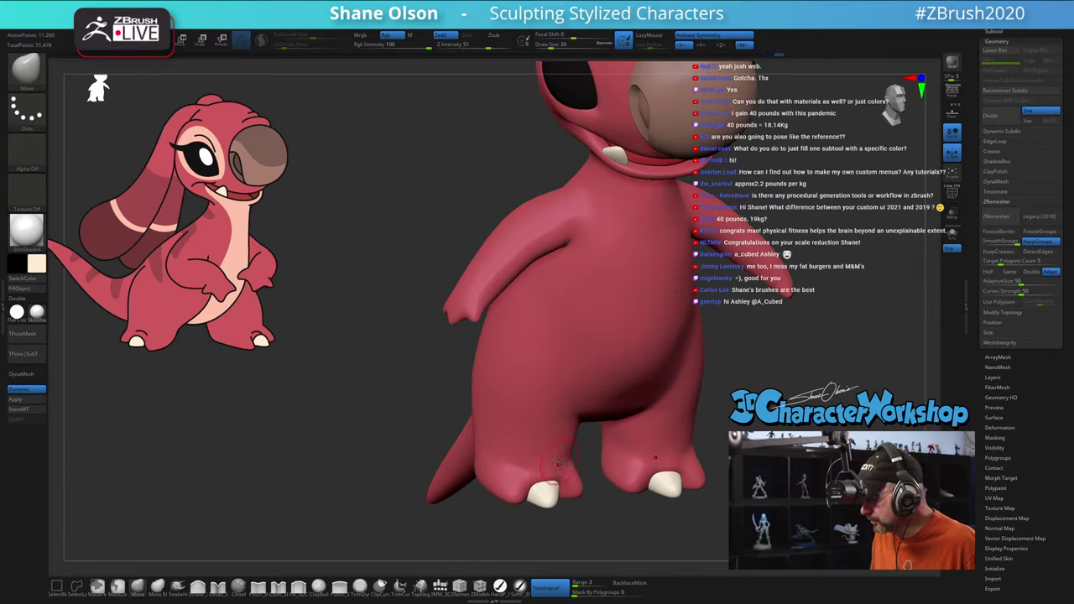
left_click_drag(816, 354, 814, 341, "alt")
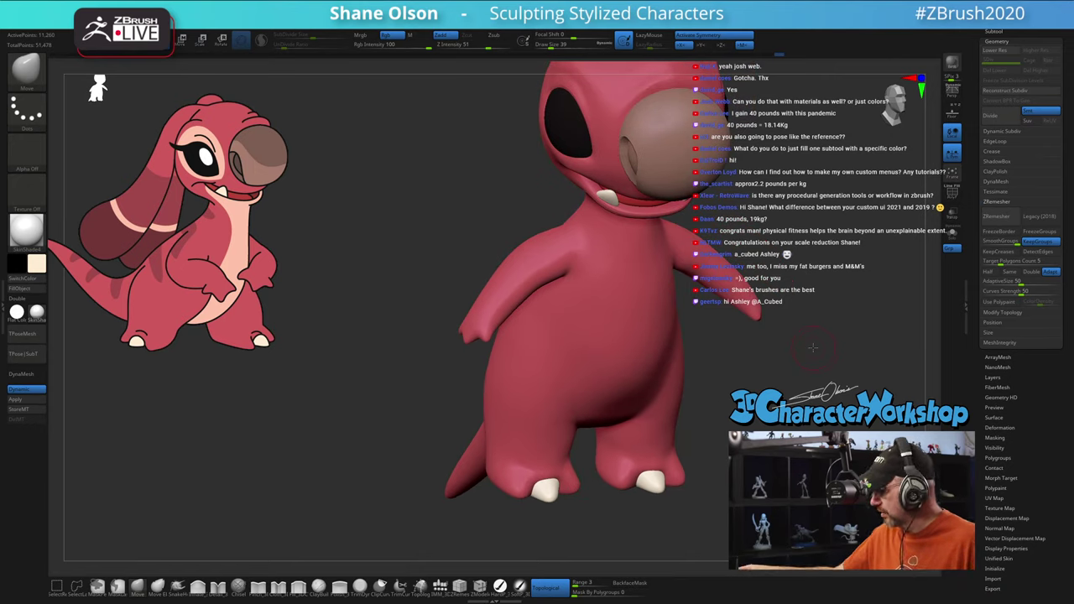
Step: Sculpt and smooth the tops and inner sides of the feet around the toenails with the Cloth_3DCW brush at draw size 35
left_click(279, 588)
key("s")
left_click_drag(346, 470, 336, 455)
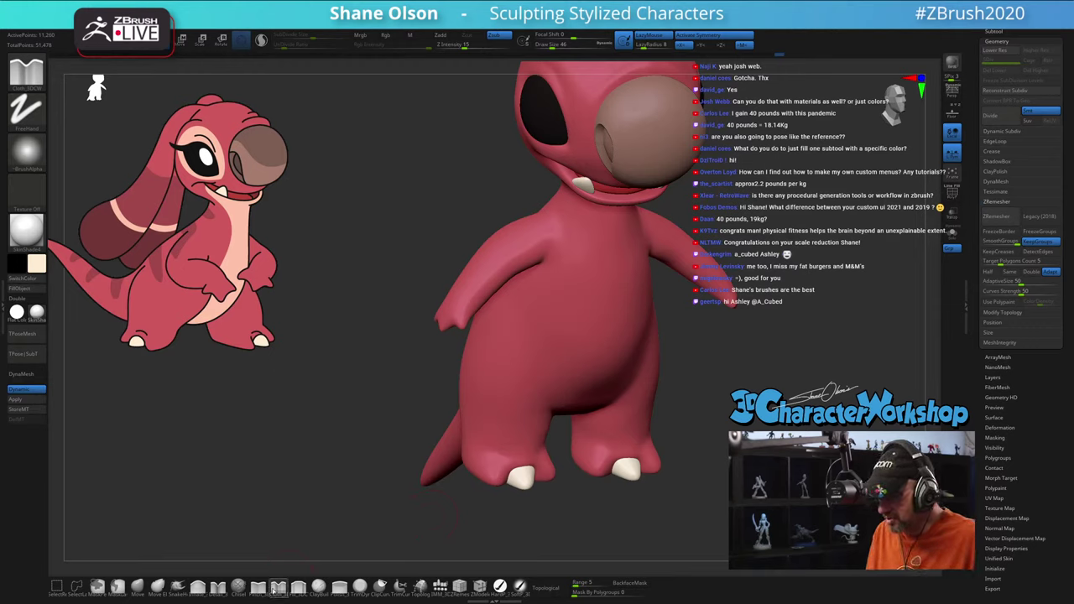
key("s")
left_click_drag(356, 498, 479, 461)
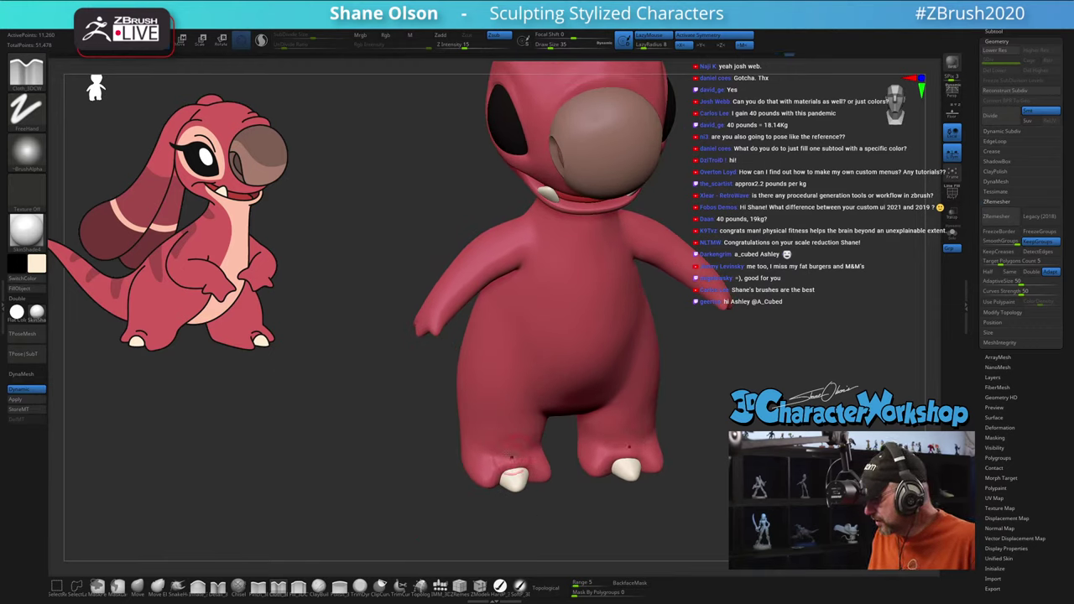
mouse_move(543, 460)
left_mouse_down()
mouse_move(496, 470)
mouse_move(505, 466)
left_mouse_up()
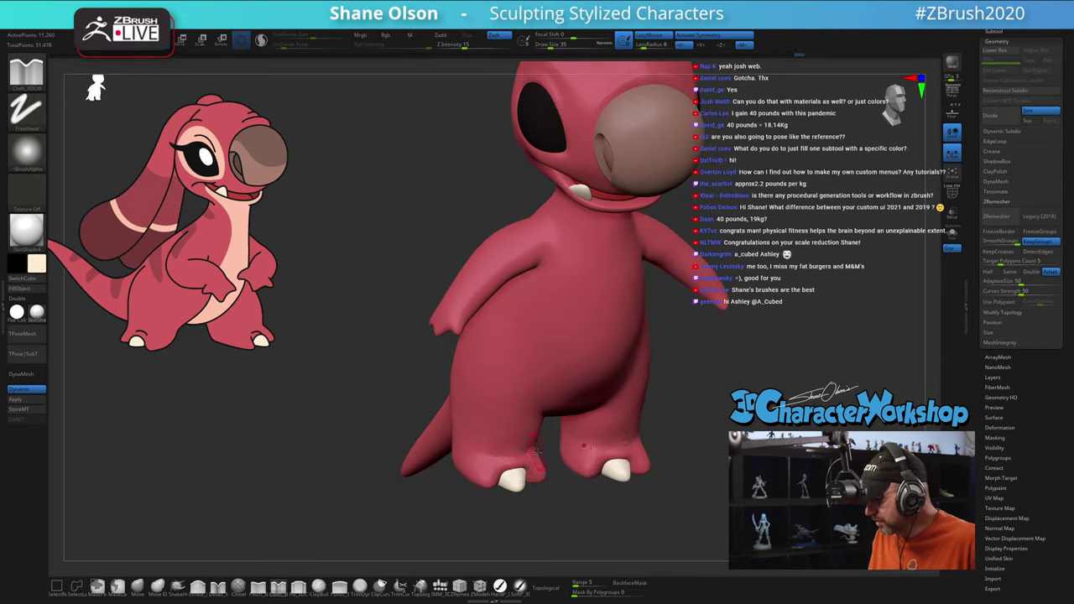
key("shift")
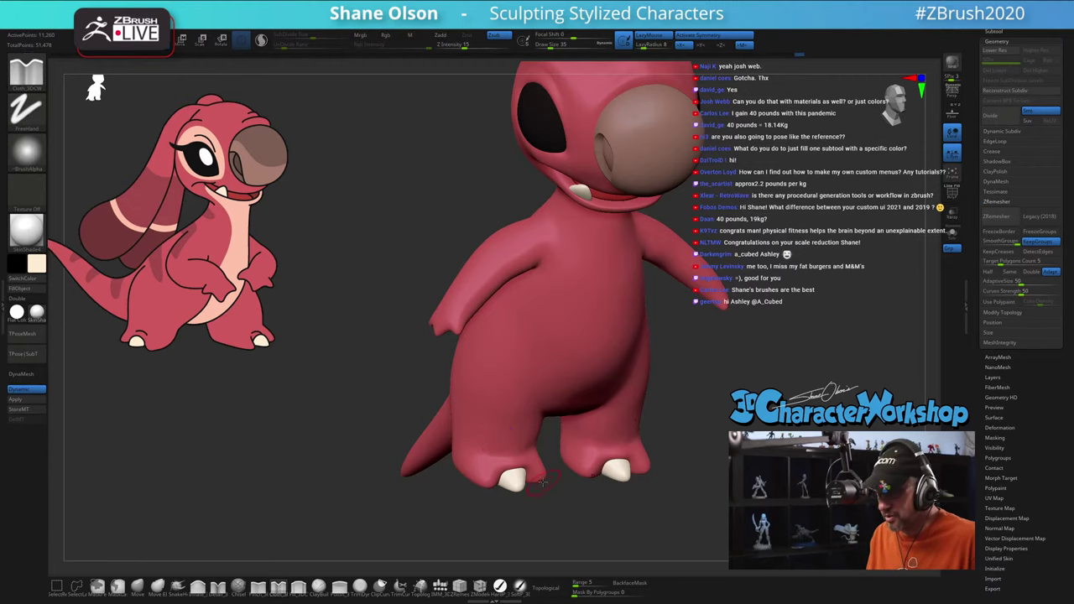
mouse_move(541, 482)
left_mouse_down()
mouse_move(510, 472)
mouse_move(531, 485)
mouse_move(533, 505)
left_mouse_up()
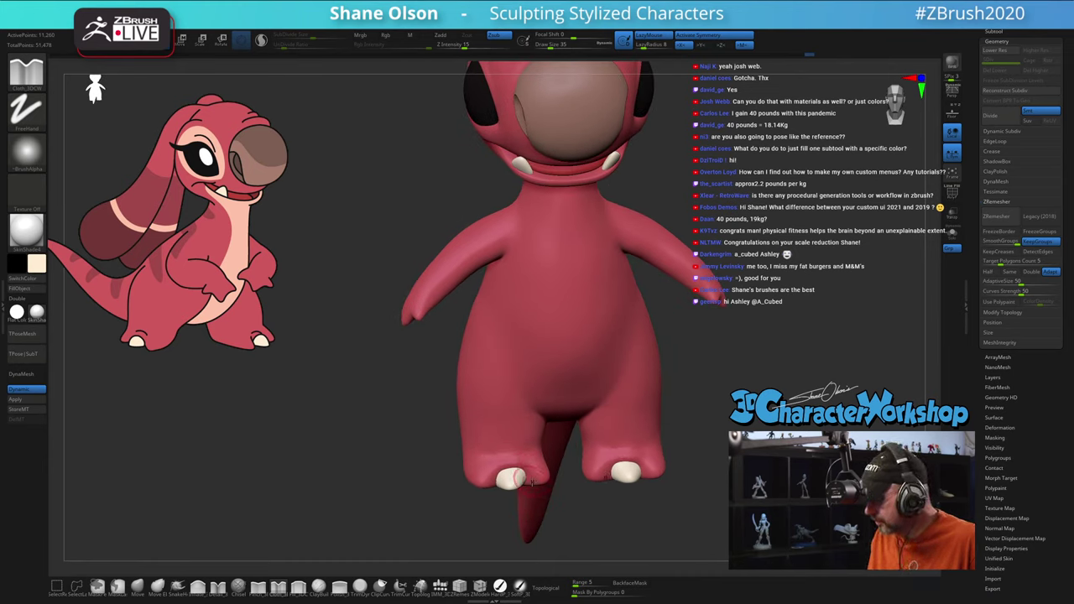
Step: Smooth around the toenails, check the whole character from the front and side, and set the draw size to 77
key("shift")
mouse_move(501, 456)
left_mouse_down()
mouse_move(628, 508)
mouse_move(679, 470)
mouse_move(590, 453)
mouse_move(645, 442)
left_mouse_up()
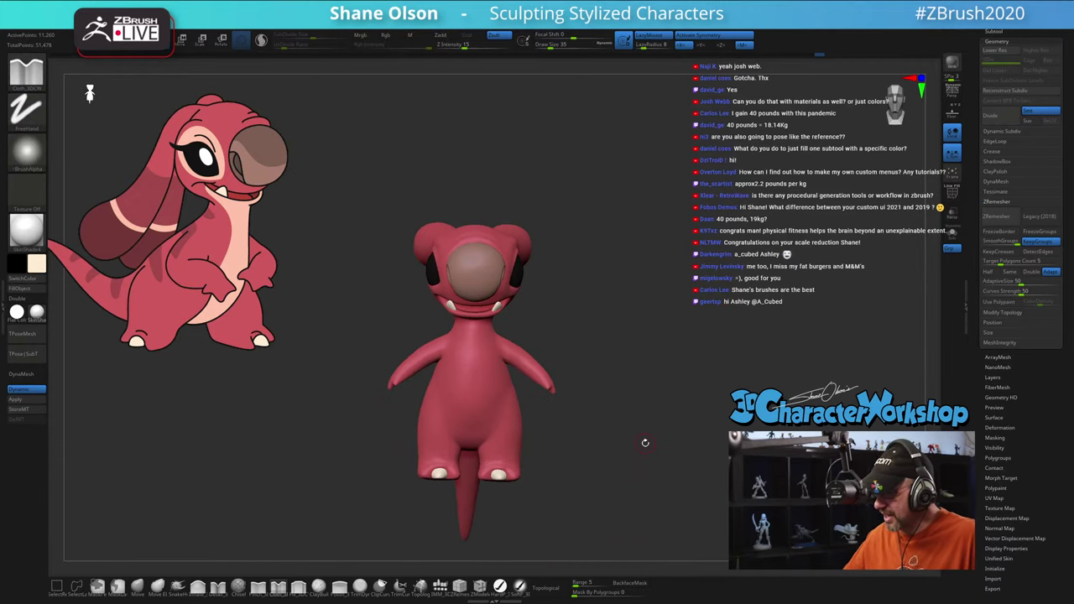
left_click_drag(667, 238, 683, 251)
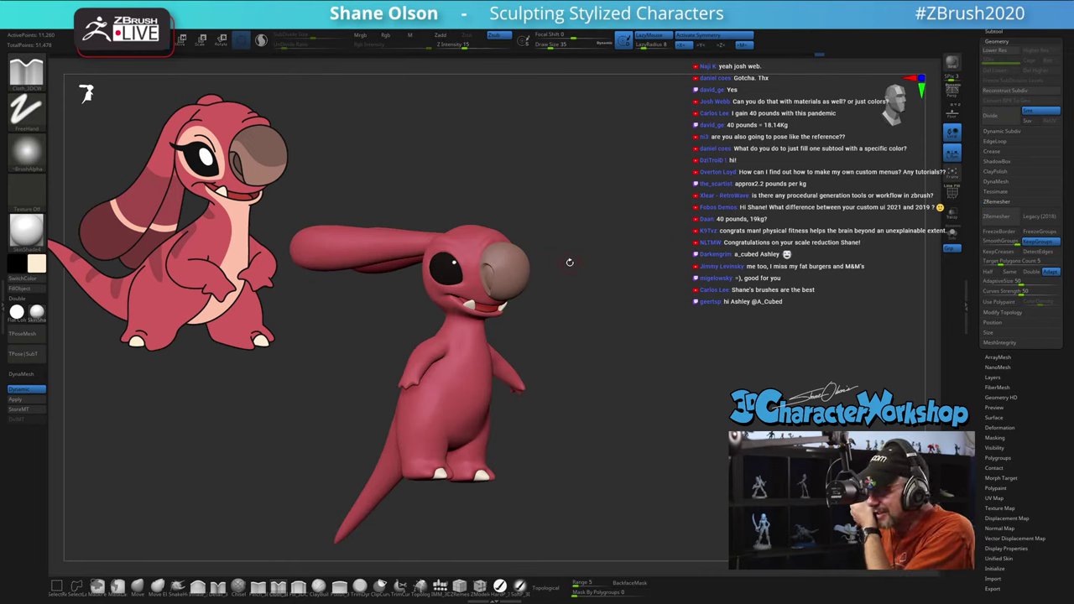
mouse_move(614, 282)
left_mouse_down("alt")
mouse_move(659, 274)
mouse_move(664, 262)
mouse_move(693, 276)
left_mouse_up("alt")
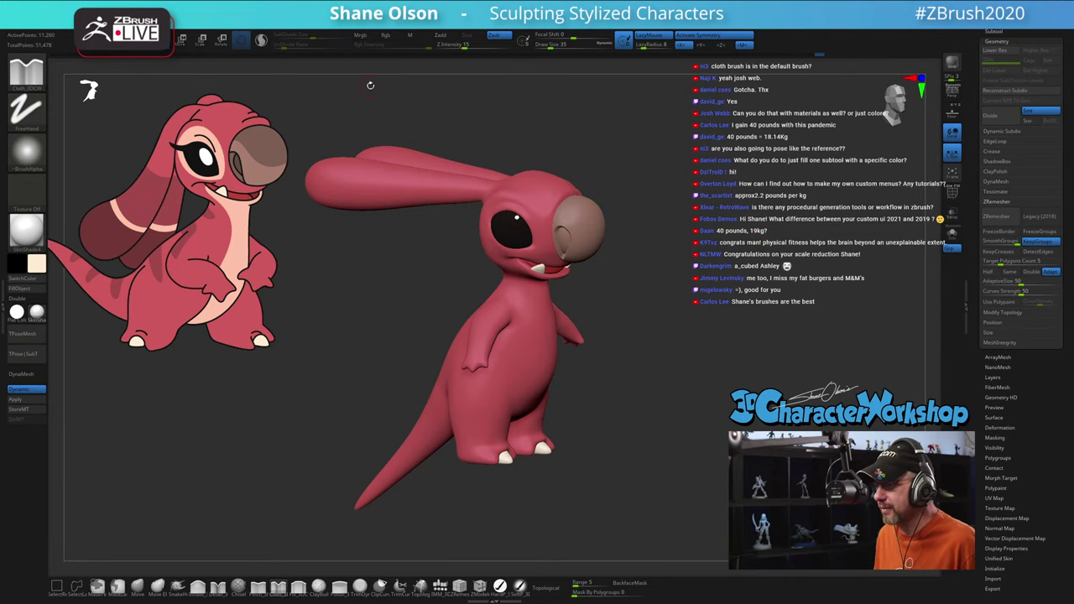
left_click_drag(392, 277, 635, 321)
key("s")
left_click_drag(352, 285, 360, 284)
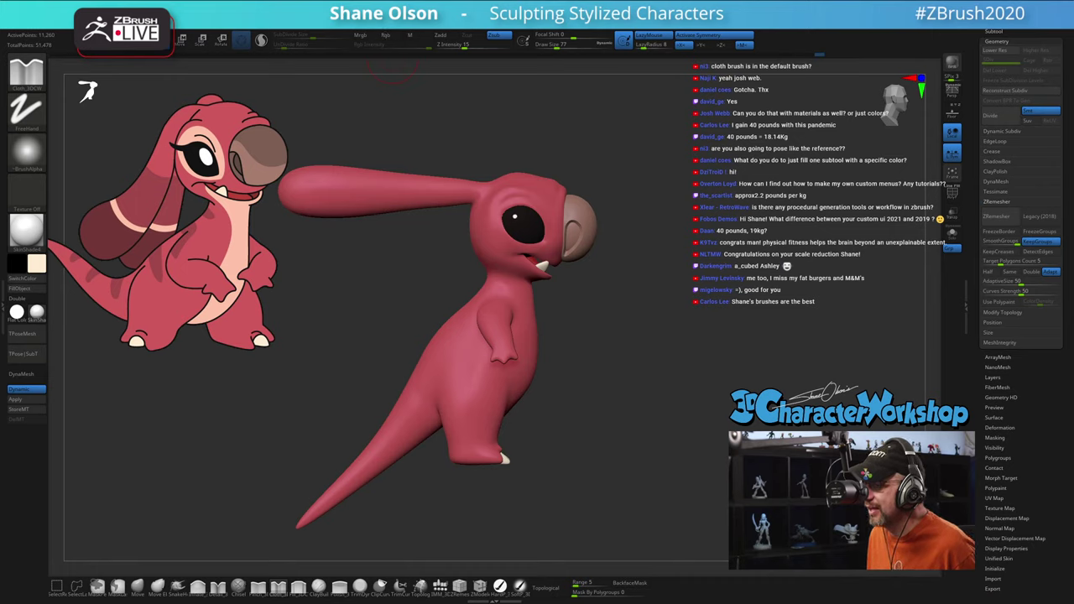
Step: Turn on interface customization in the configuration preferences
left_click(367, 23)
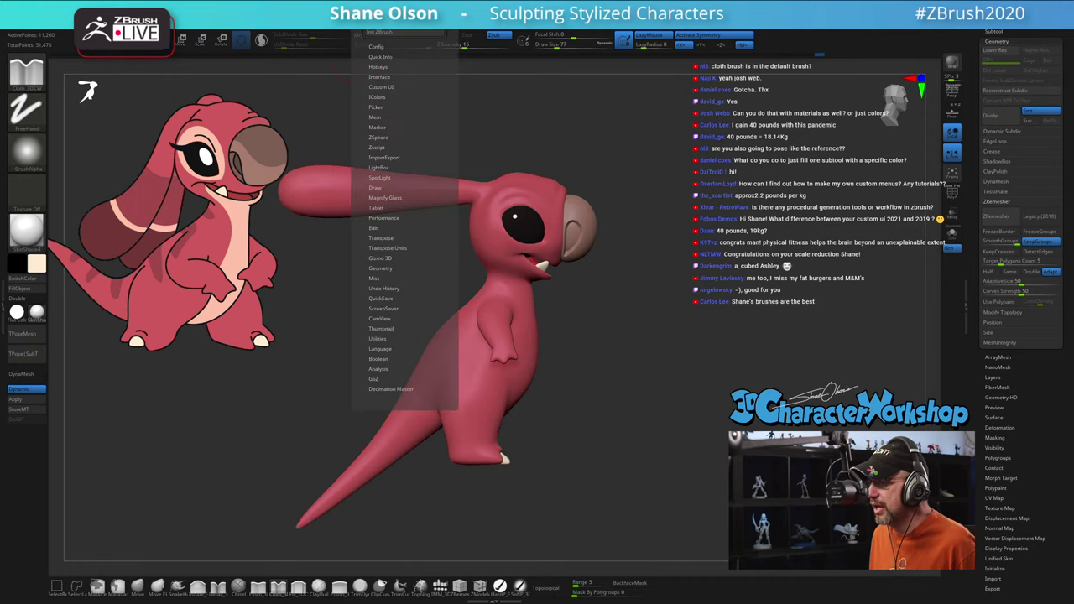
left_click(380, 46)
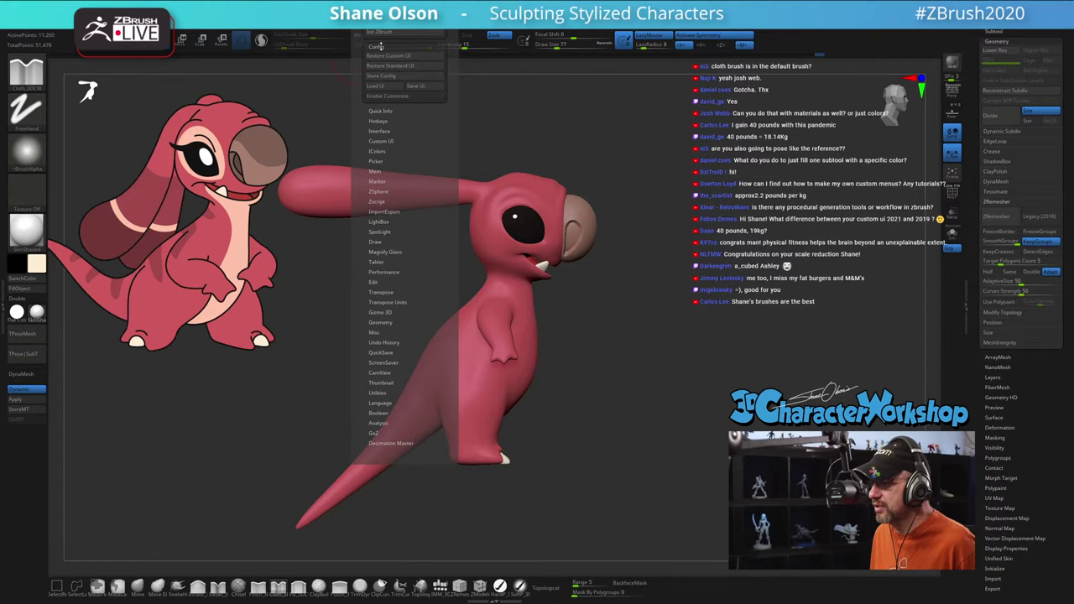
left_click(390, 99)
left_click(390, 99)
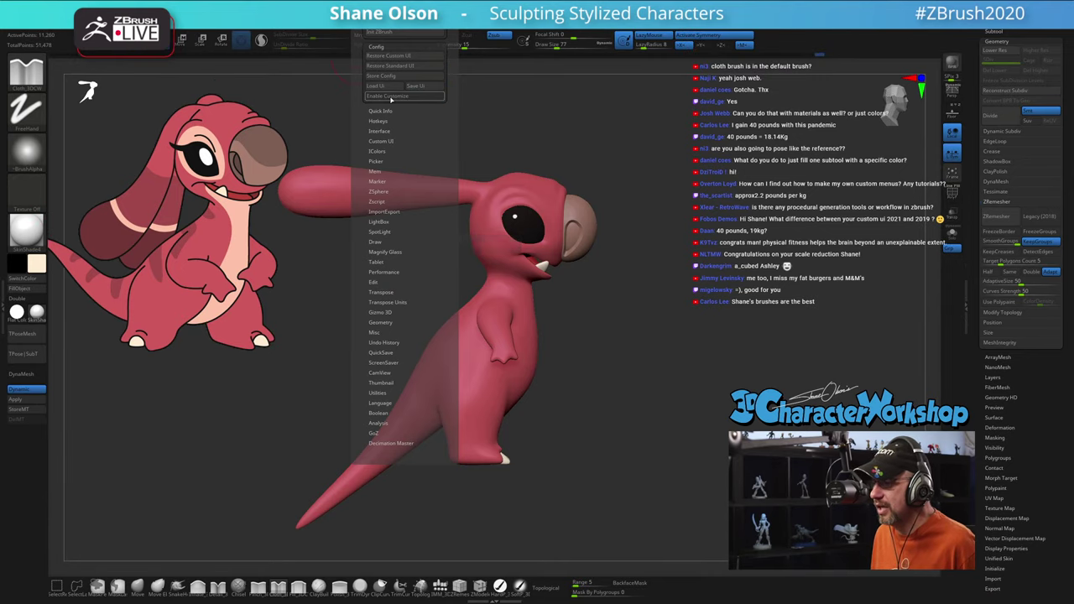
left_click(391, 99)
left_click(391, 99)
left_click(391, 99)
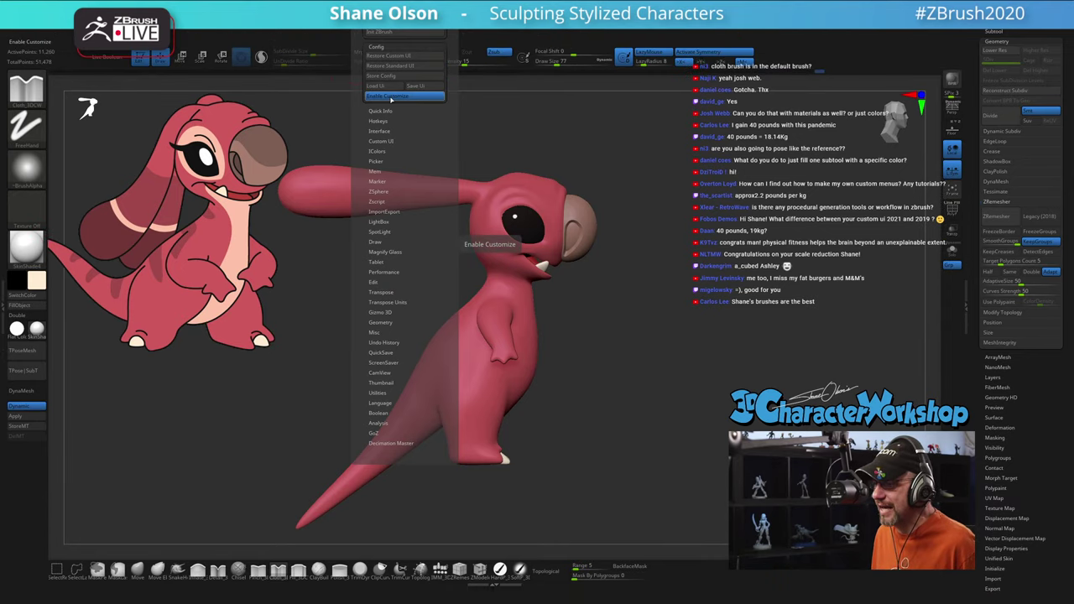
left_click(391, 99)
left_click(390, 98)
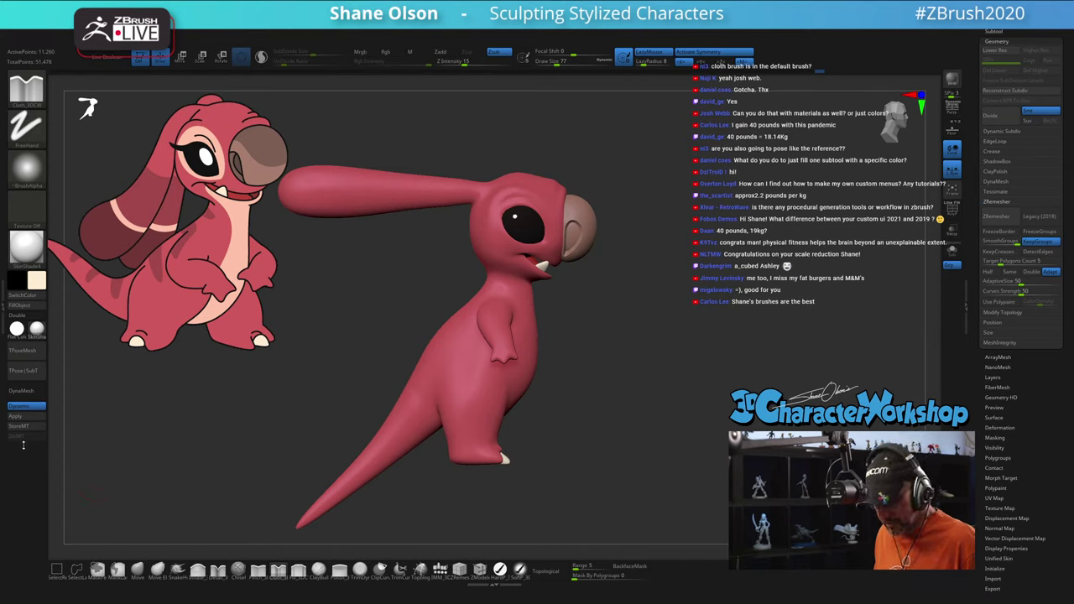
Step: Try placing a second copy of the HardP_3DCW brush in the brush shelf and remove it again
key("ctrl")
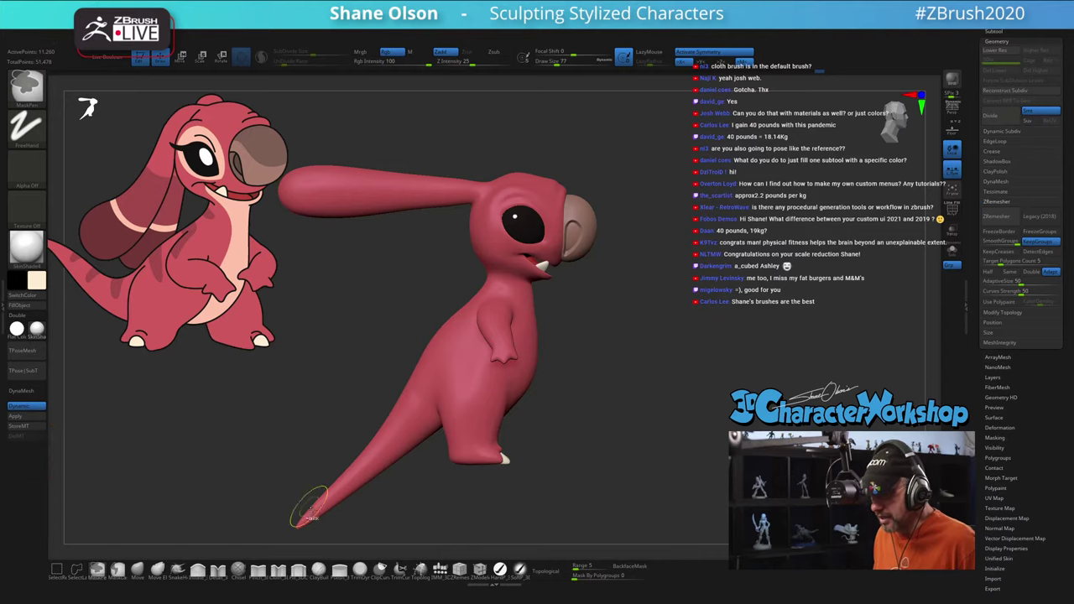
left_click_drag(499, 572, 744, 579, "ctrl+alt")
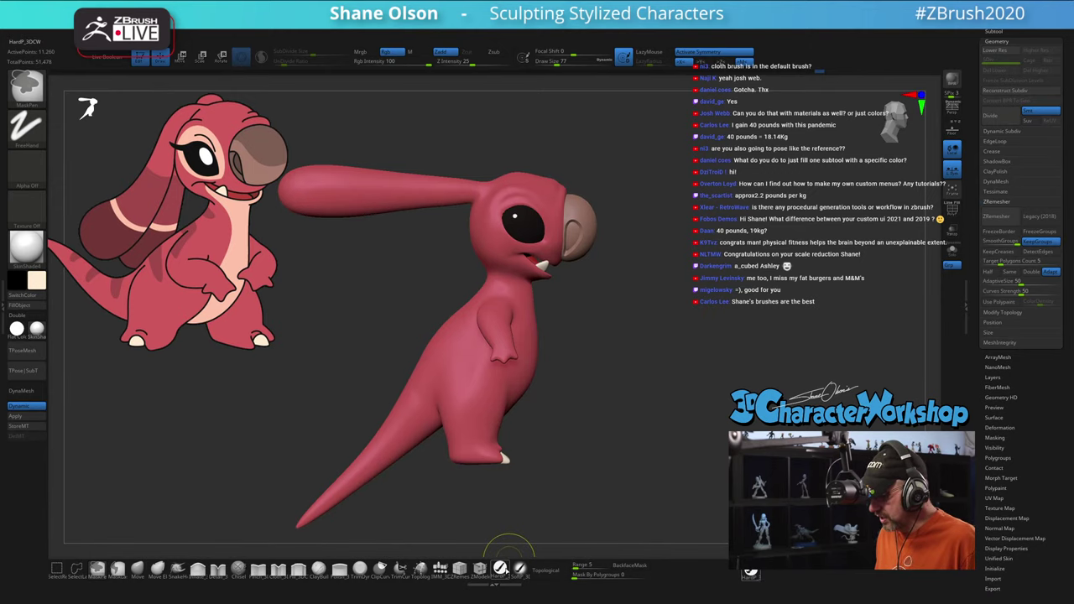
left_click(500, 570)
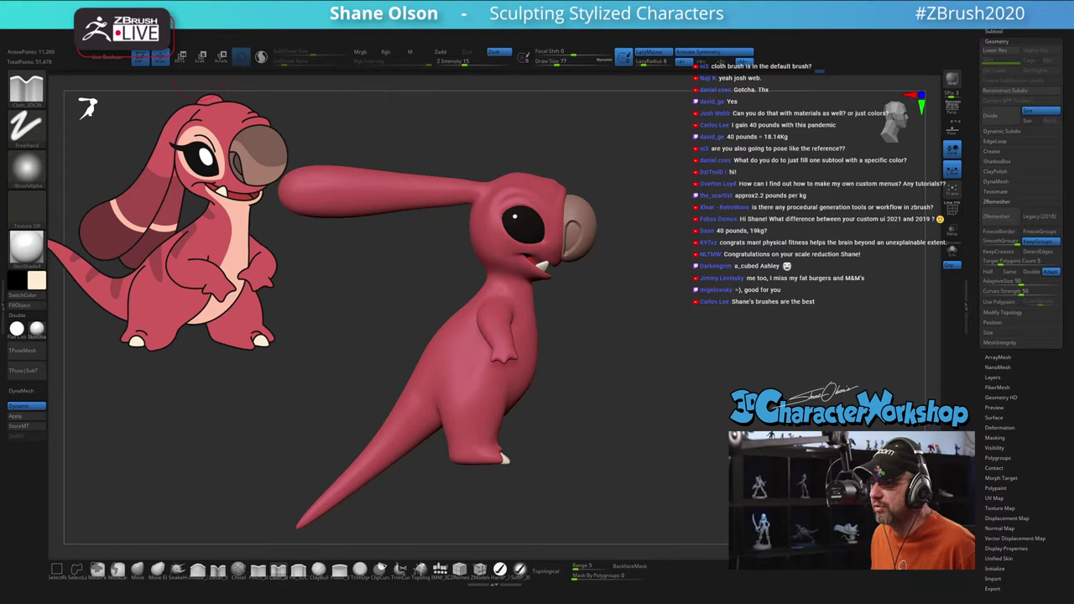
Step: Add the universal perspective camera button to the brush shelf and turn interface customization off
left_click(151, 25)
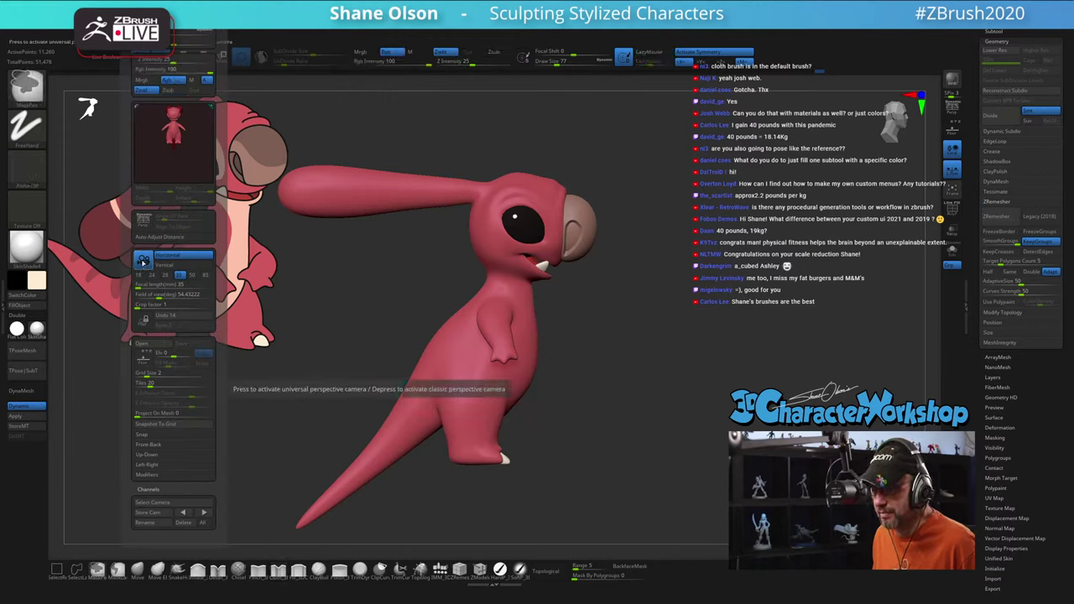
mouse_move(143, 263)
left_mouse_down("ctrl+alt")
mouse_move(290, 285)
mouse_move(644, 573)
mouse_move(663, 562)
mouse_move(668, 572)
left_mouse_up("ctrl+alt")
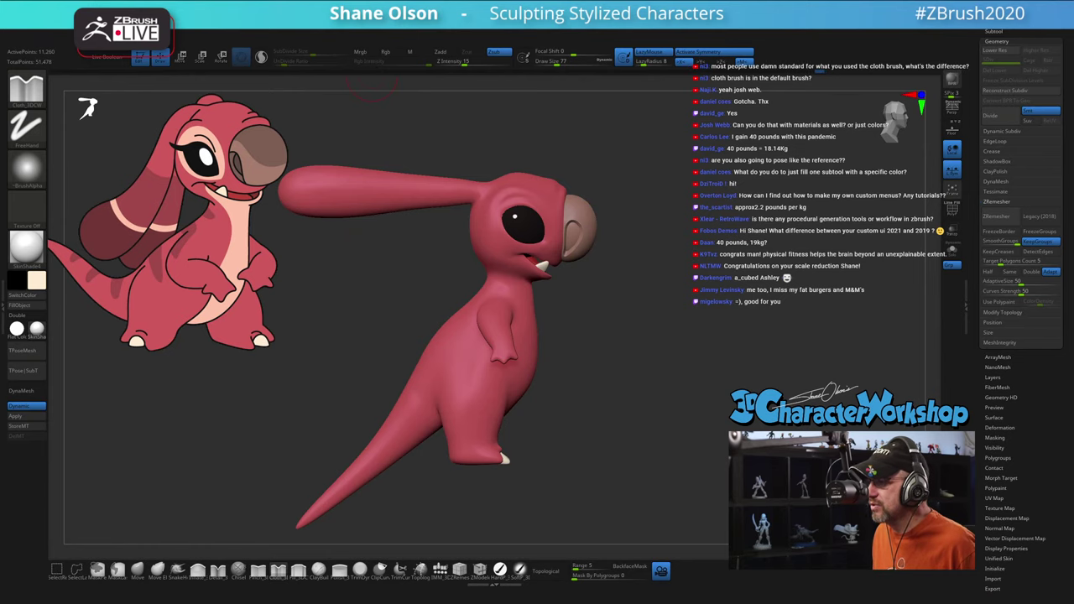
left_click(379, 17)
left_click(379, 99)
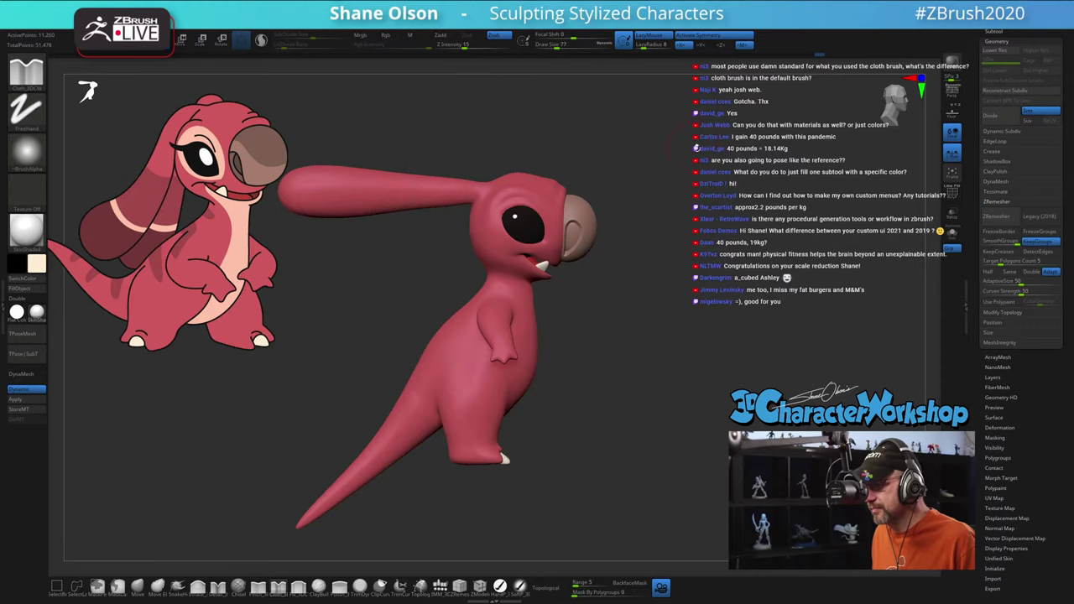
Step: Browse the available sculpting brushes, pick the Blob brush, and view the character from the front
mouse_move(728, 149)
left_mouse_down()
mouse_move(663, 159)
mouse_move(756, 174)
left_mouse_up()
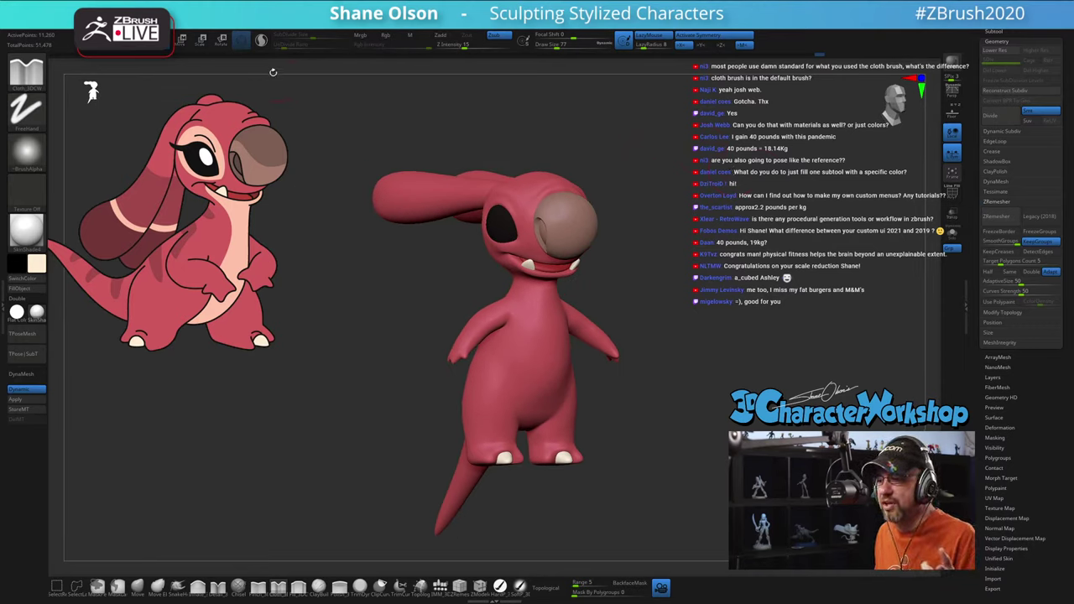
key("b")
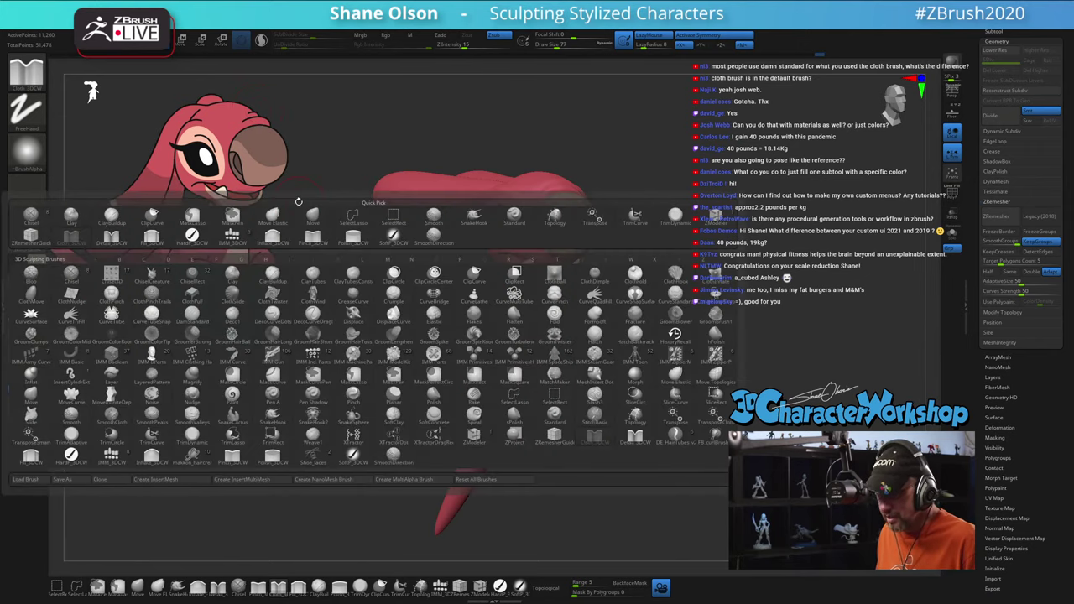
key("b")
key("b")
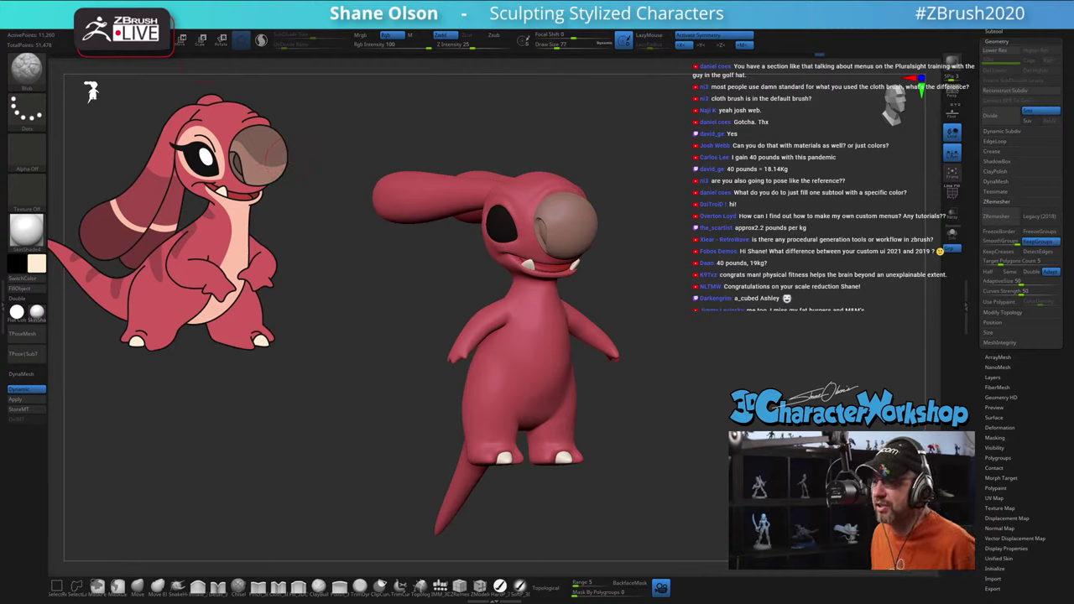
key("b")
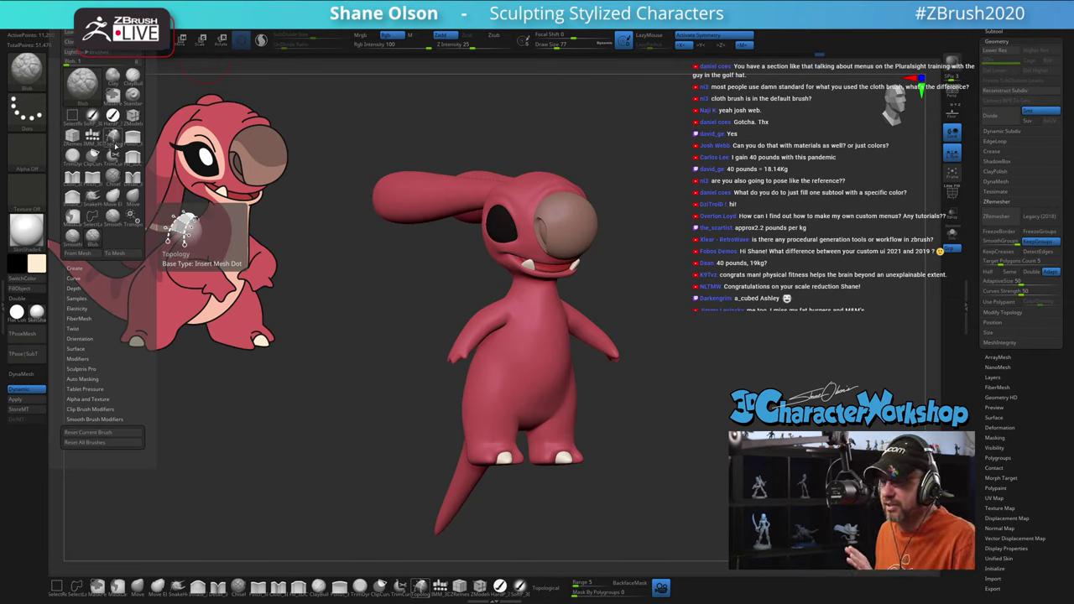
left_click_drag(680, 217, 654, 221)
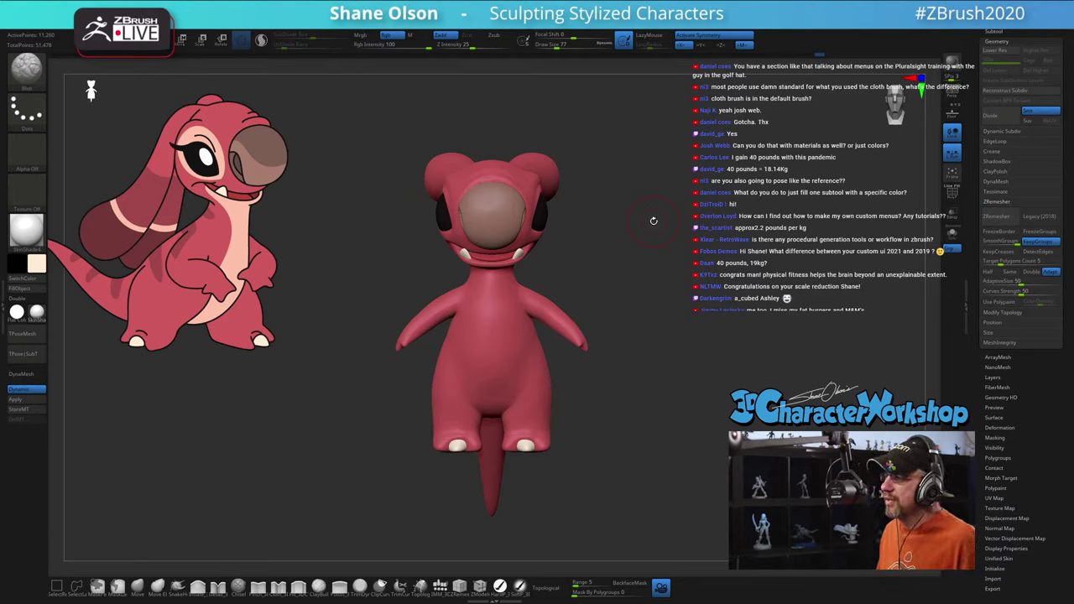
left_click_drag(654, 220, 659, 229, "alt")
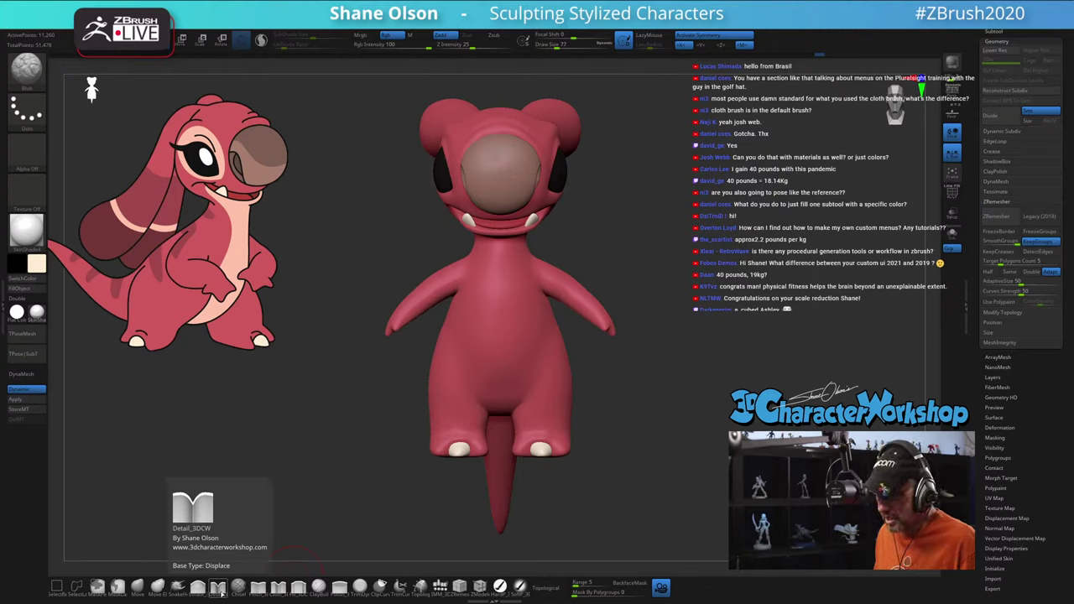
Step: Show the polyframe, apply the body's dynamic subdivision, and divide the mesh twice more to subdivision level 5
left_click(219, 589)
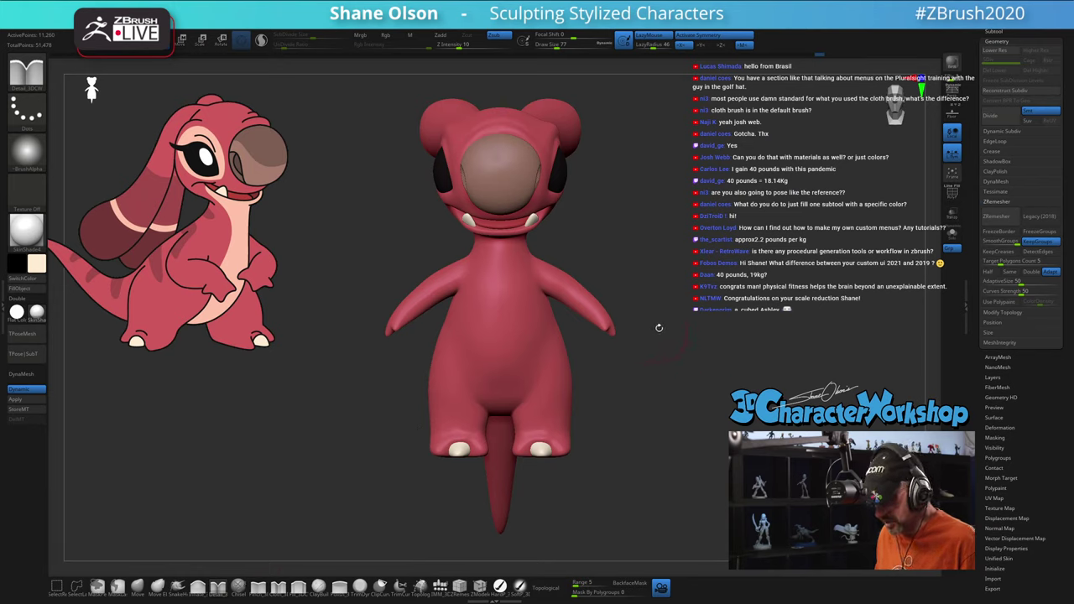
key("shift+f")
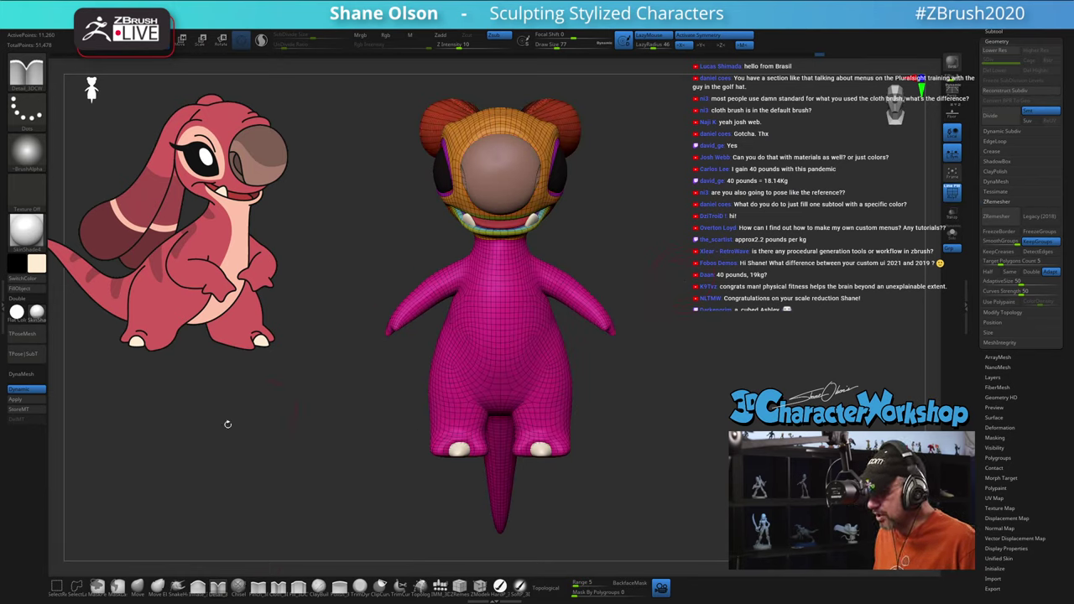
left_click(16, 399)
left_click_drag(210, 403, 671, 346)
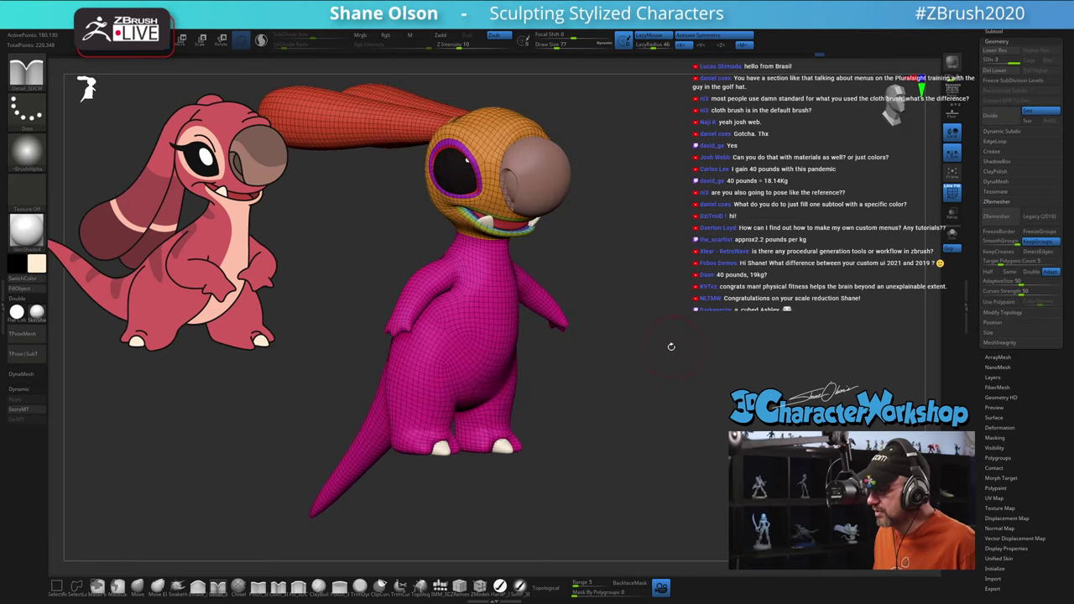
key("ctrl+d")
key("ctrl+d")
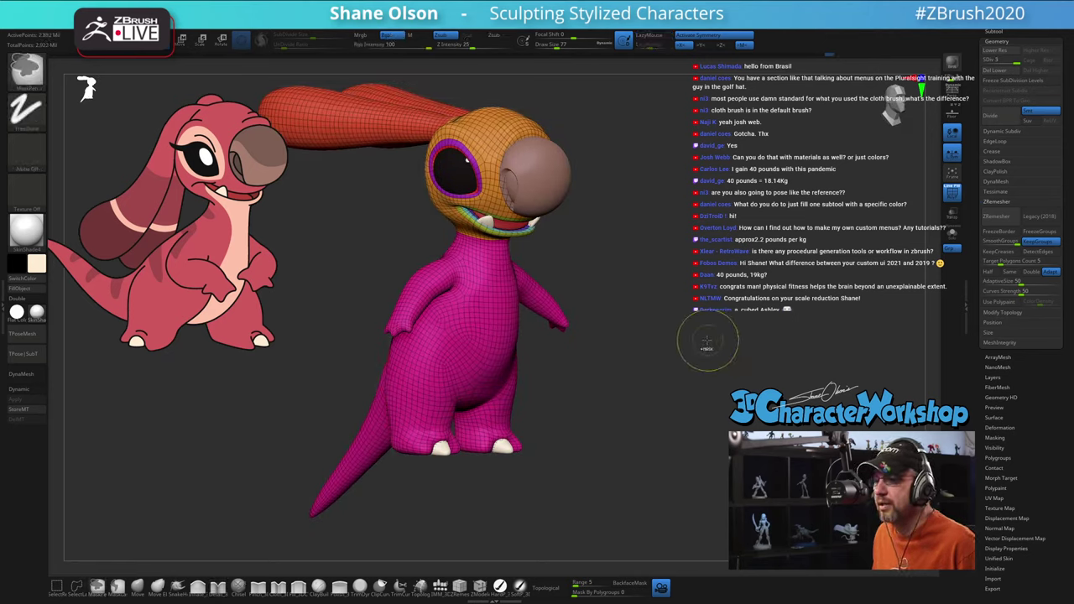
Step: Hide the polyframe and set the Detail_3DCW brush to a draw size of 44
key("b")
key("d")
key("e")
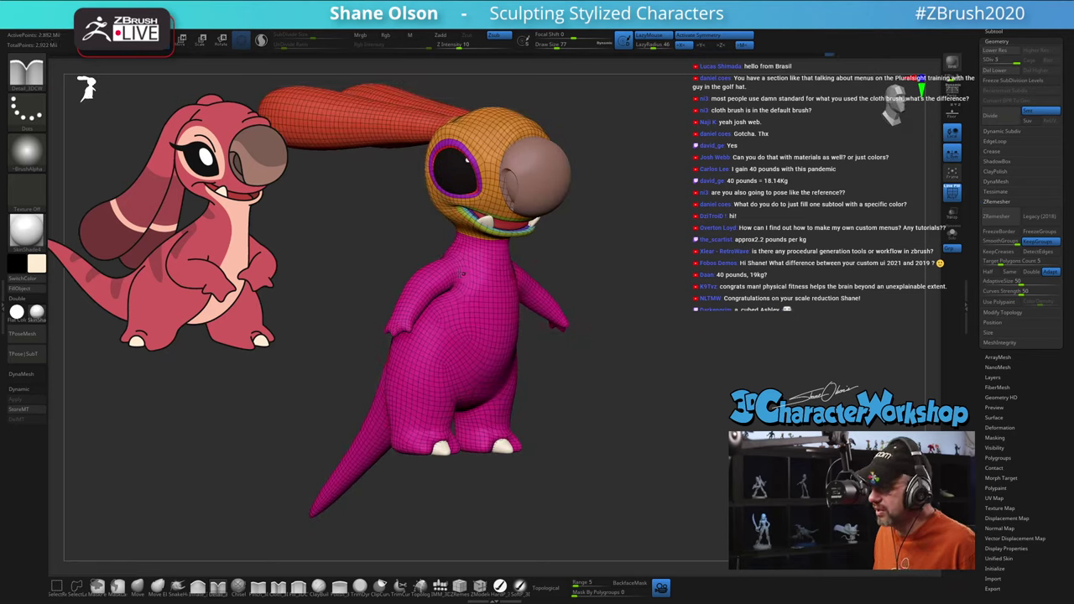
key("shift+f")
left_click_drag(762, 254, 718, 289, "alt")
key("s")
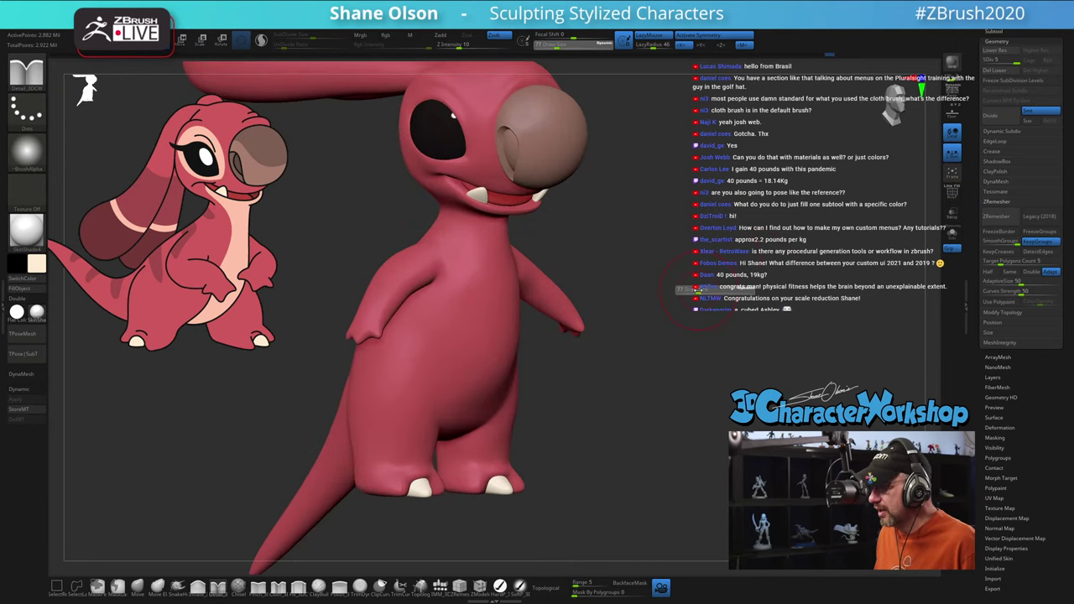
left_click(695, 290)
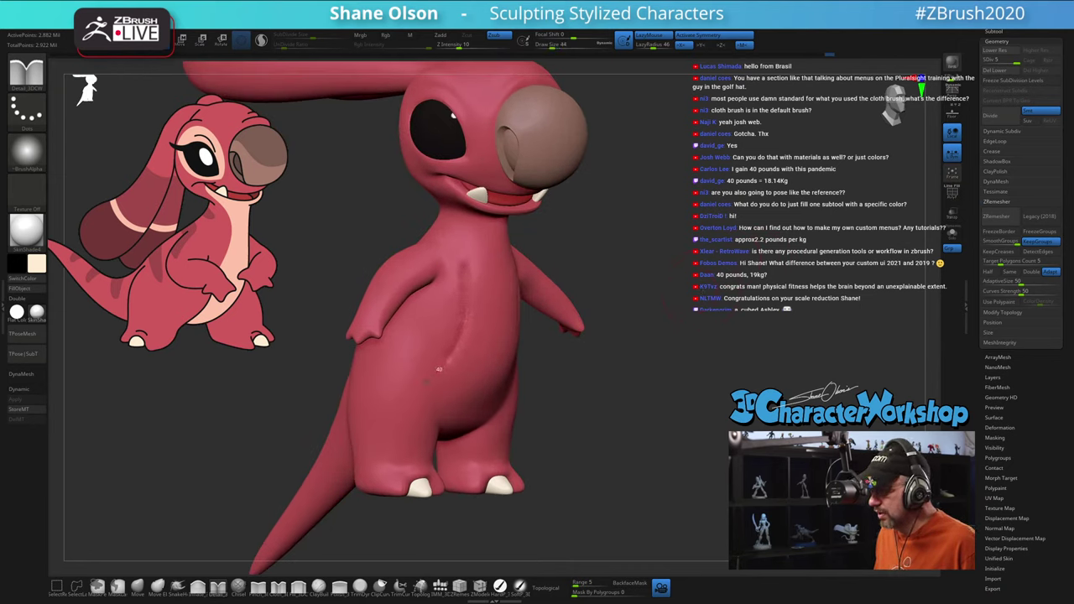
Step: Try a Detail_3DCW crease stroke across the chest and belly, and undo it
mouse_move(387, 409)
left_mouse_down()
mouse_move(373, 449)
mouse_move(424, 415)
mouse_move(474, 352)
mouse_move(495, 293)
left_mouse_up()
key("b")
key("s")
key("l")
key("ctrl+z")
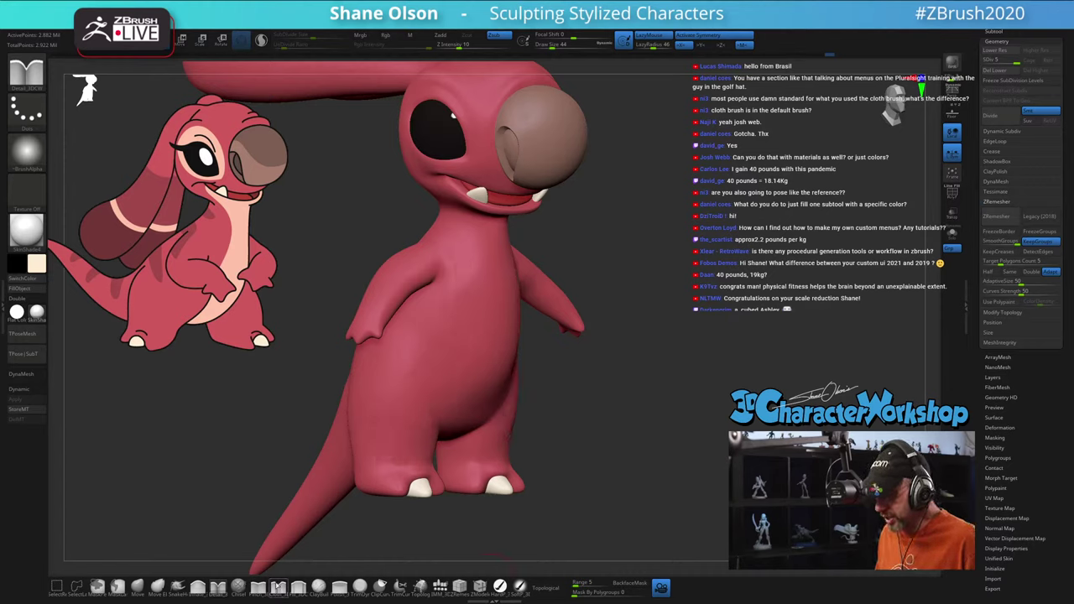
Step: Try Cloth_3DCW fold strokes on the chest and belly, undoing each one
left_click(279, 587)
mouse_move(476, 248)
left_mouse_down()
mouse_move(485, 289)
mouse_move(385, 376)
mouse_move(405, 416)
mouse_move(501, 350)
left_mouse_up()
key("ctrl+z")
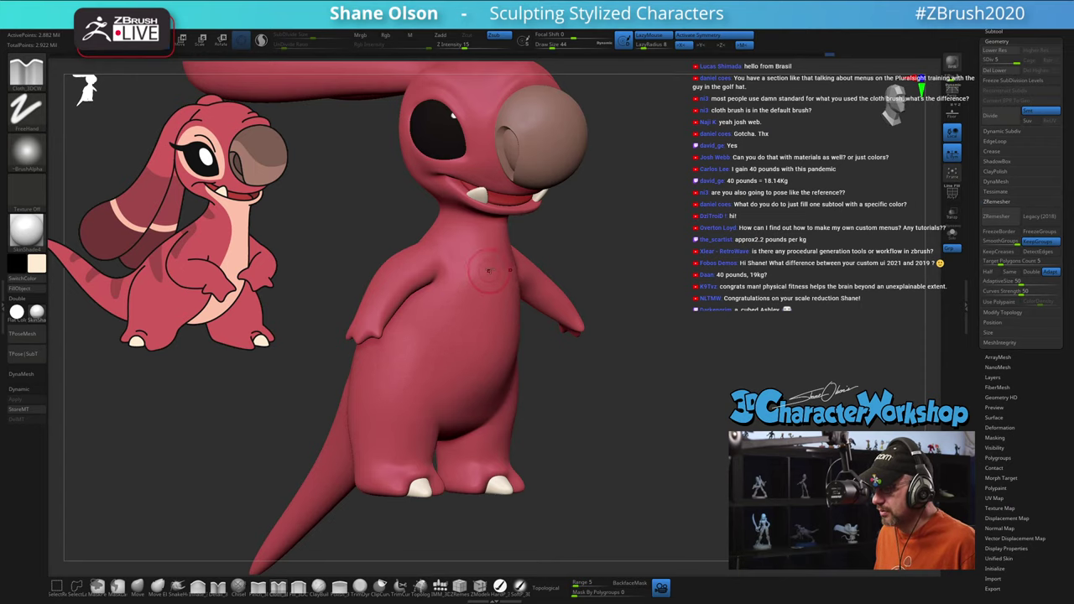
mouse_move(409, 344)
left_mouse_down()
mouse_move(371, 406)
mouse_move(445, 369)
mouse_move(516, 359)
left_mouse_up()
key("ctrl+z")
Step: Check the character from the front and in three-quarter view, and pick the HardP_3DCW brush
left_click_drag(739, 382, 612, 431)
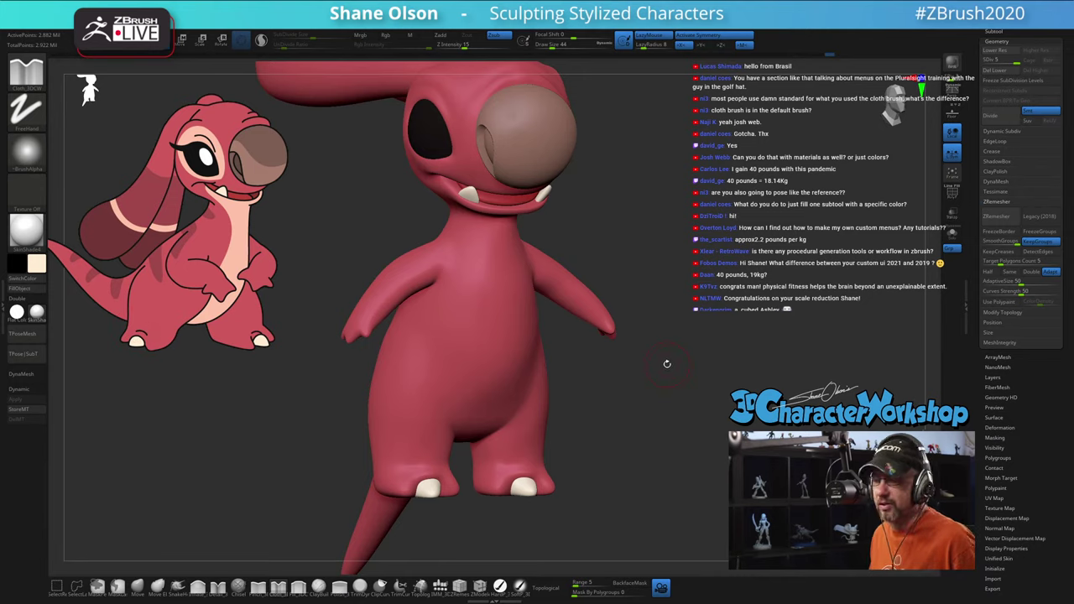
left_click_drag(668, 364, 593, 431)
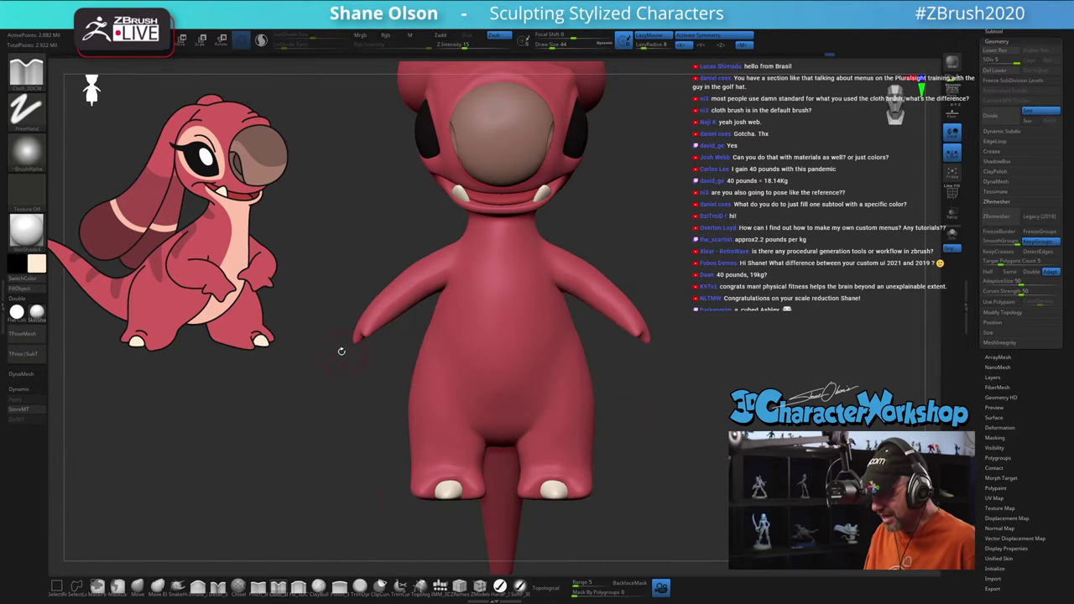
mouse_move(270, 407)
left_mouse_down()
mouse_move(285, 436)
mouse_move(649, 388)
left_mouse_up()
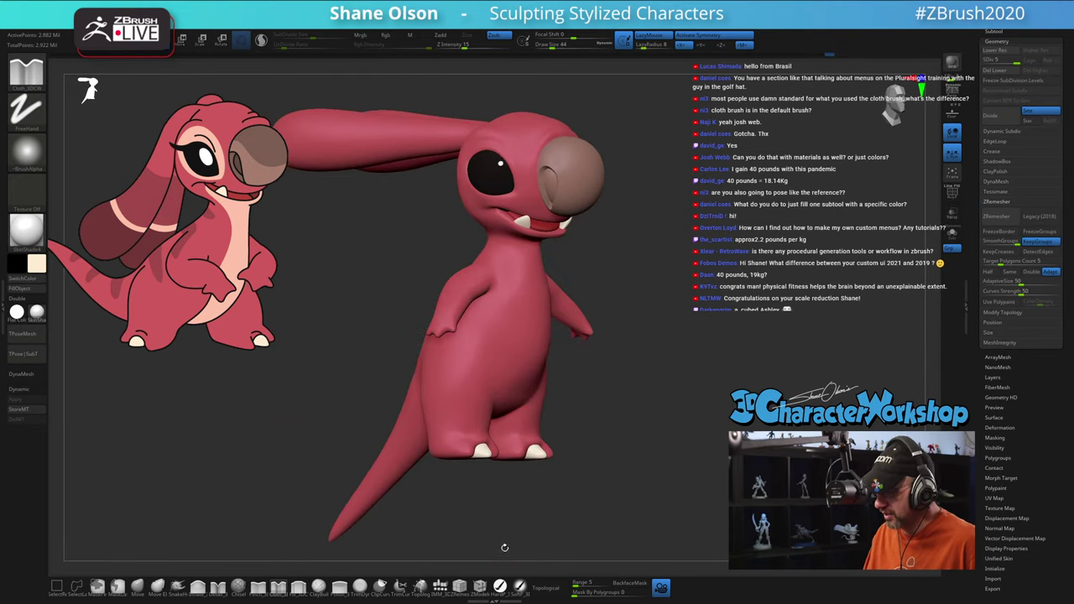
left_click(500, 587)
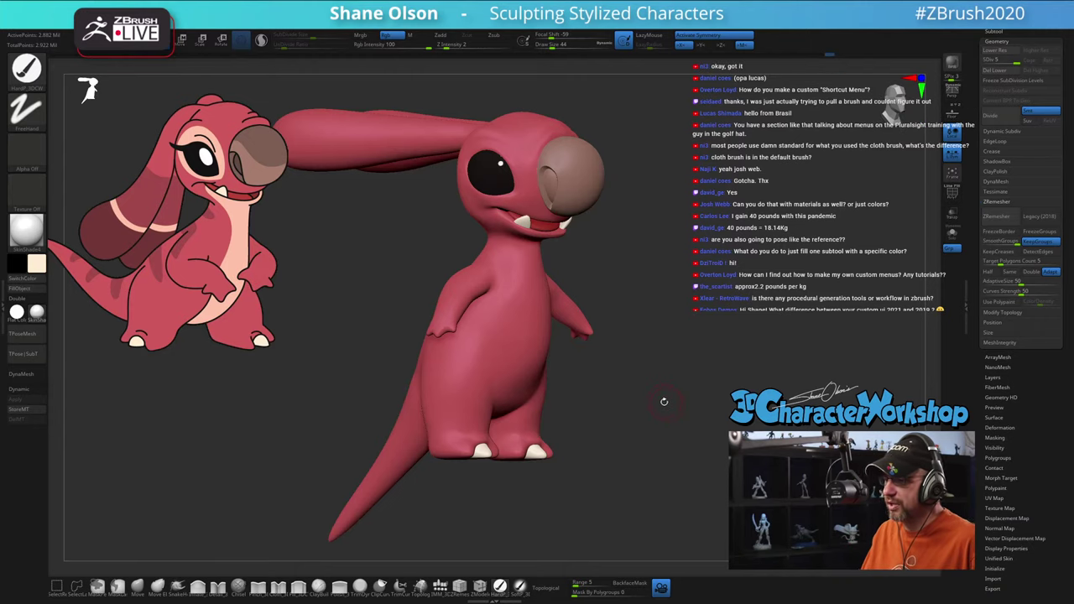
left_click_drag(658, 405, 652, 367)
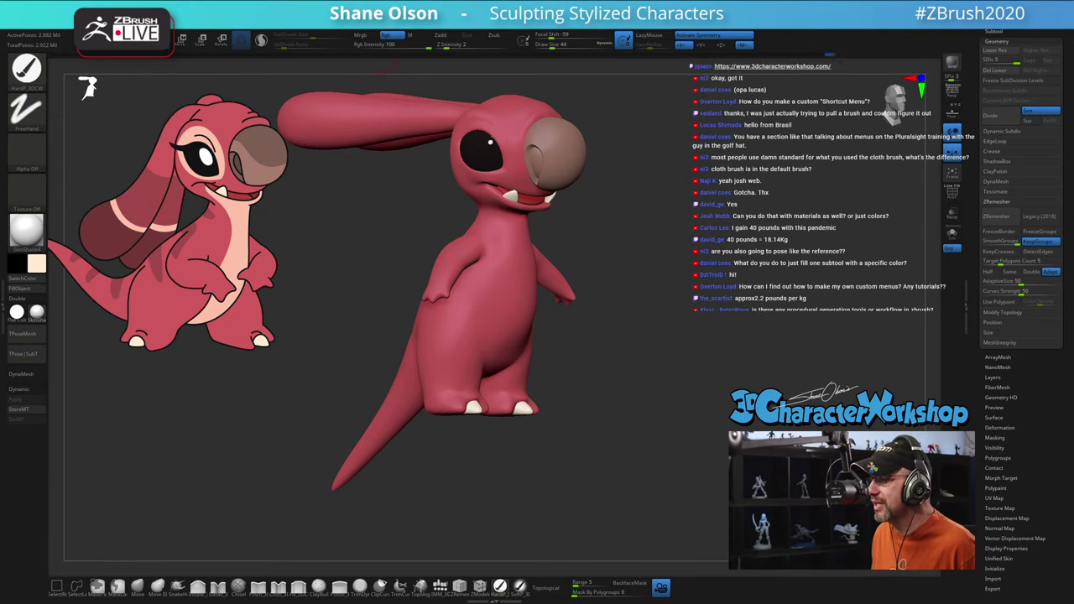
Step: Look through the interface and custom UI preferences and the docked plugin and dynamics settings
mouse_move(374, 24)
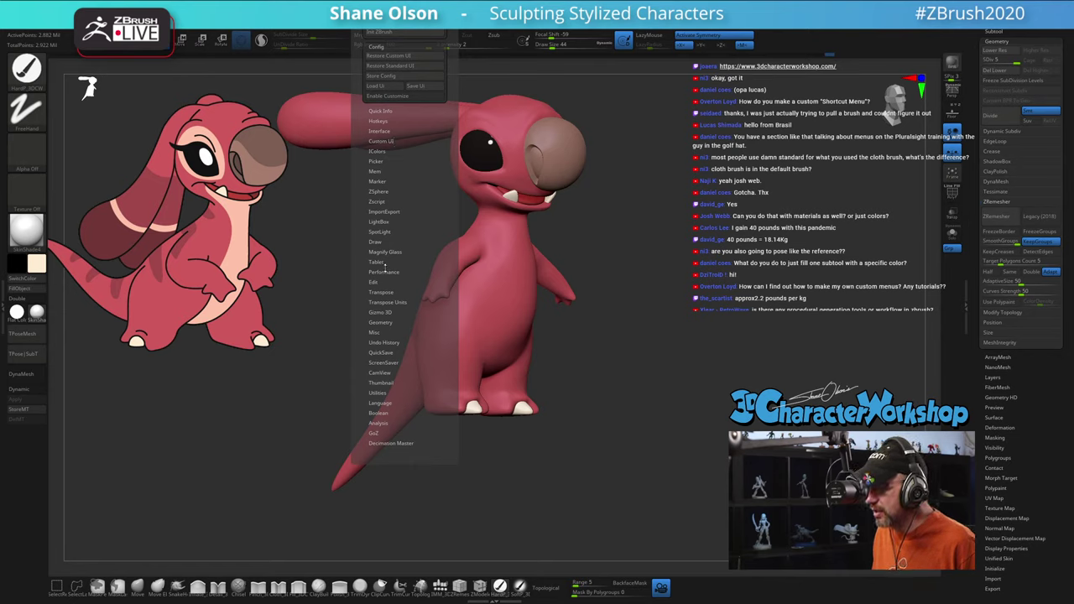
left_click(381, 132)
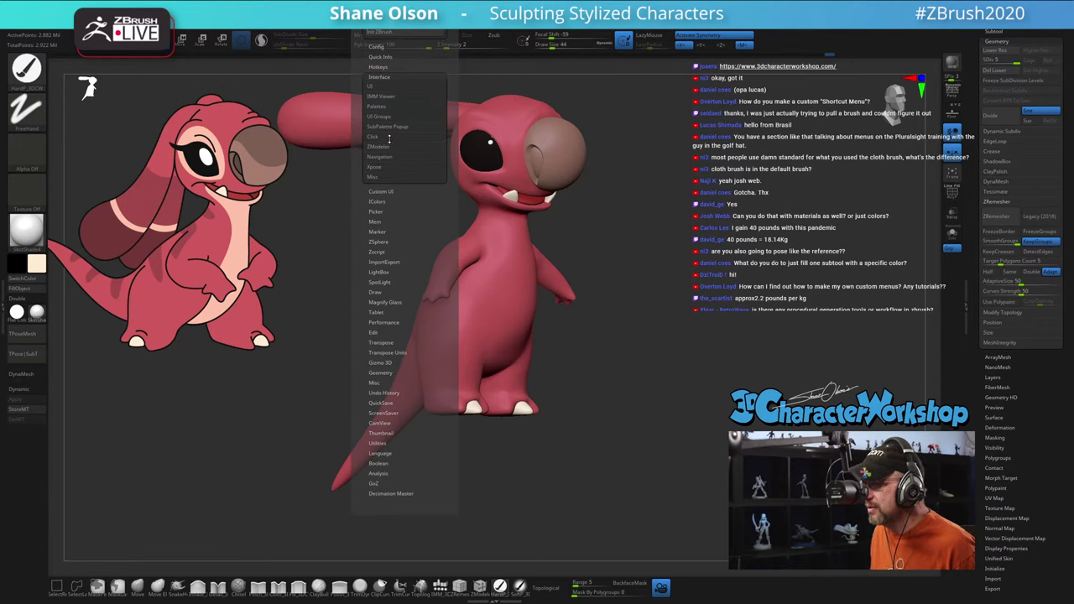
left_click(379, 77)
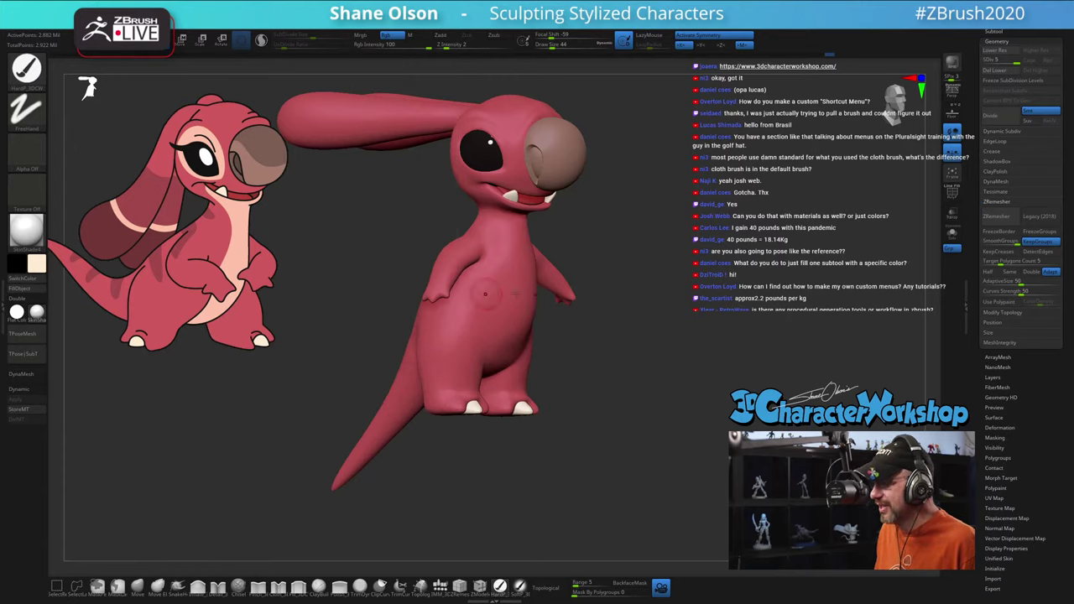
left_click_drag(74, 337, 121, 339)
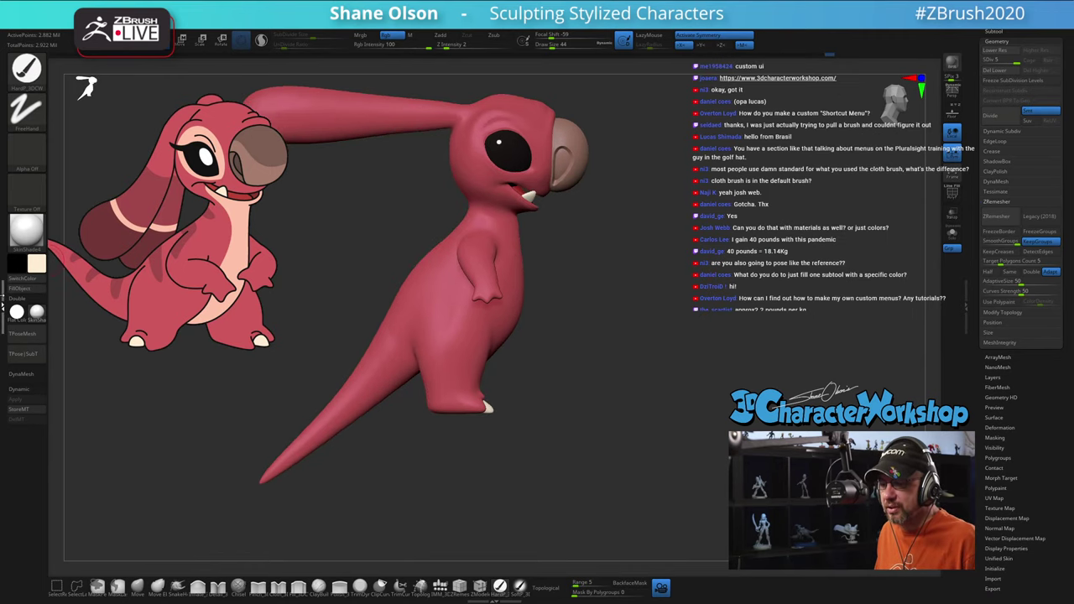
left_click(3, 307)
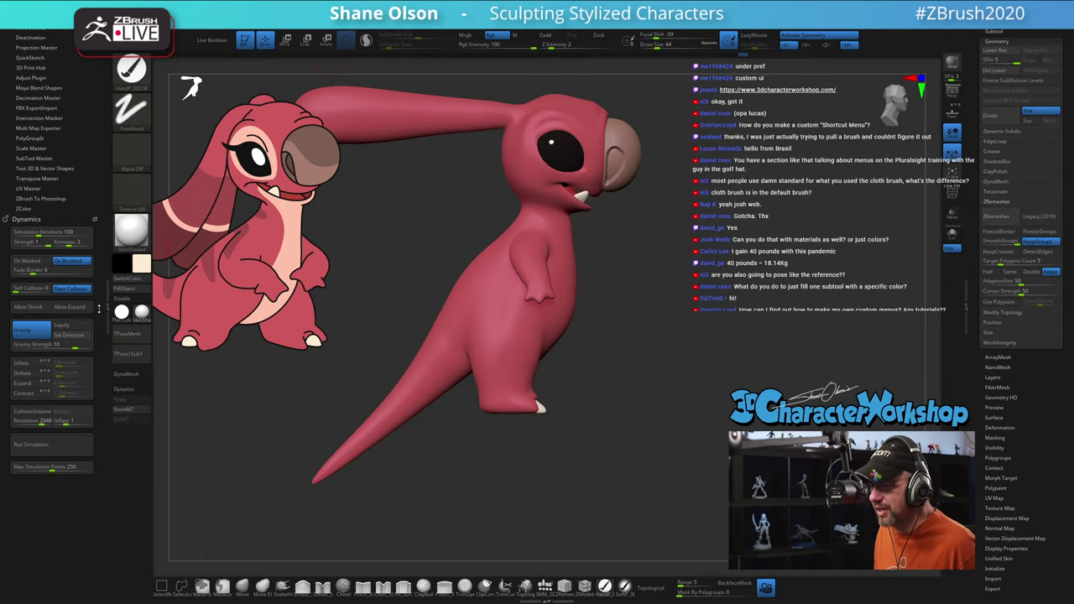
left_click(107, 309)
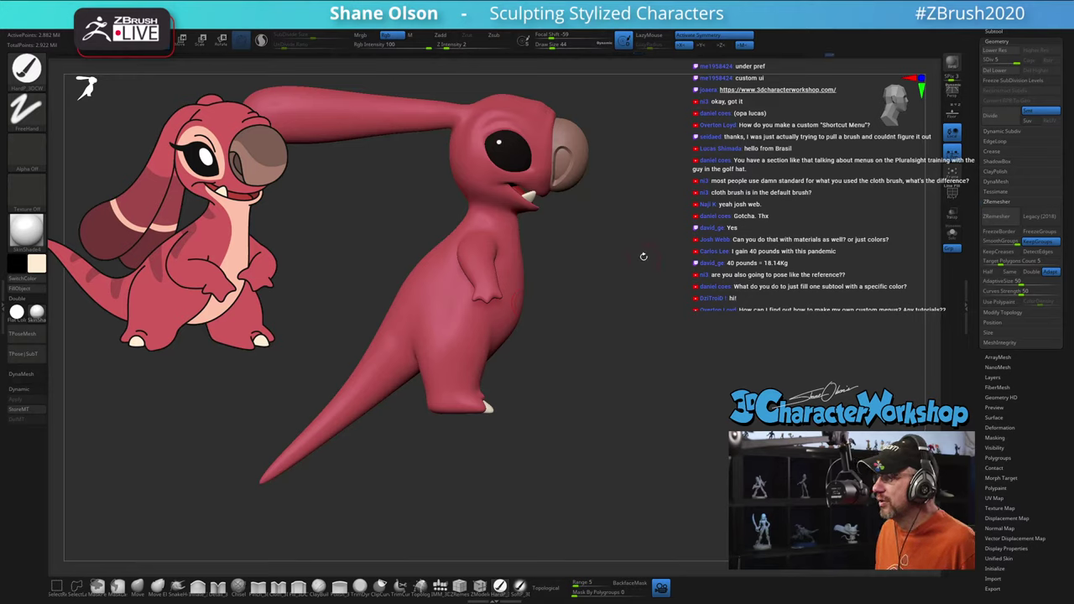
Step: Change the paint colour from cream to a light peach for painting the body
mouse_move(647, 230)
left_mouse_down()
mouse_move(618, 299)
mouse_move(479, 300)
mouse_move(618, 299)
left_mouse_up()
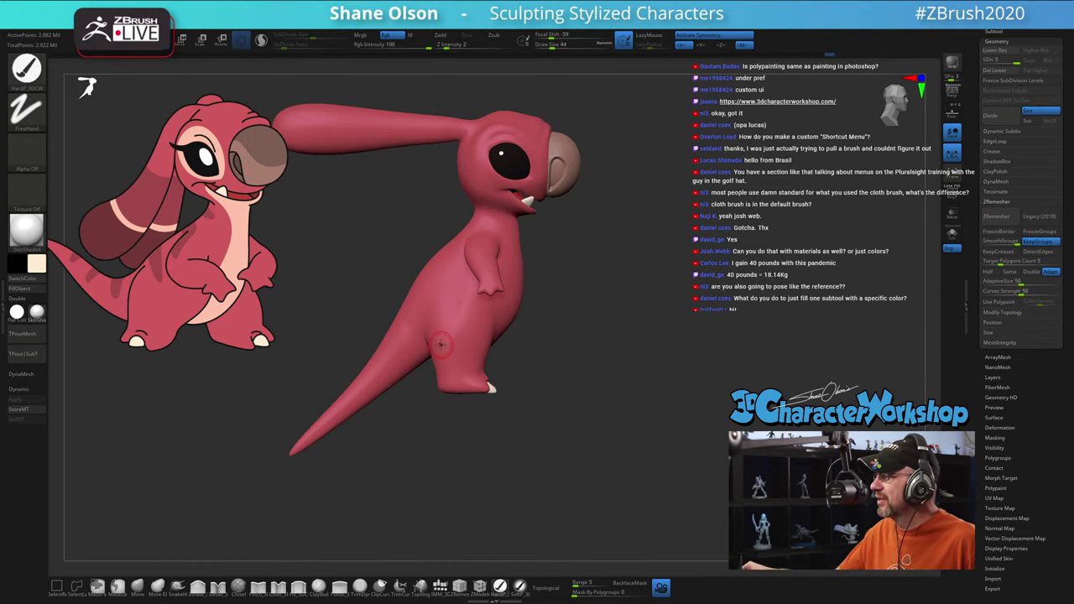
mouse_move(590, 348)
left_mouse_down()
mouse_move(591, 362)
mouse_move(614, 356)
left_mouse_up()
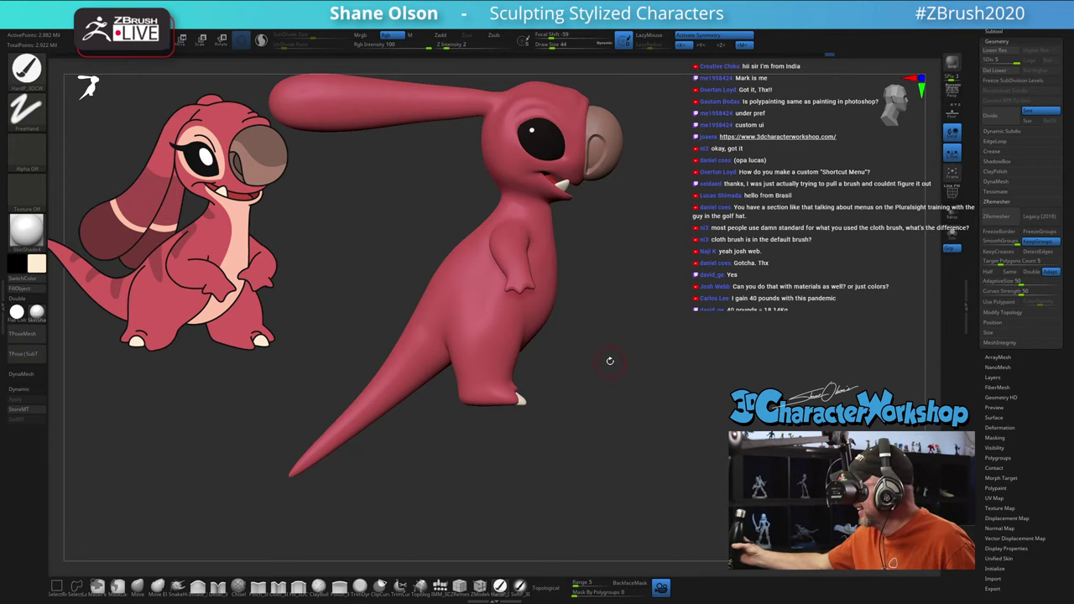
left_click_drag(610, 356, 614, 351)
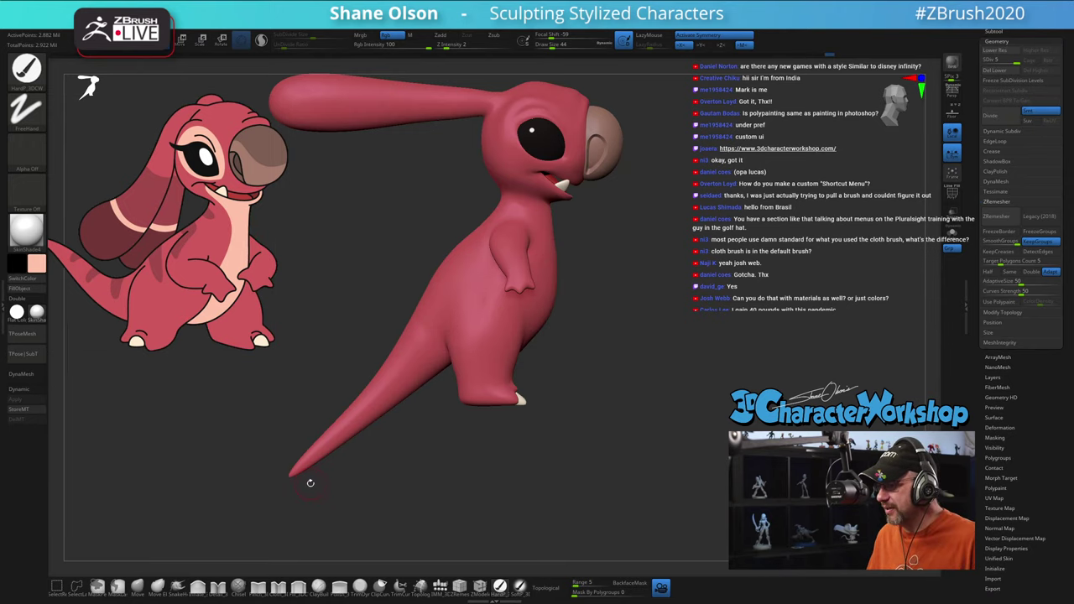
Step: Drop the body to subdivision level 1 and inspect its coarse mesh with the polyframe, hiding the polyframe again
left_click_drag(622, 297, 631, 333, "alt")
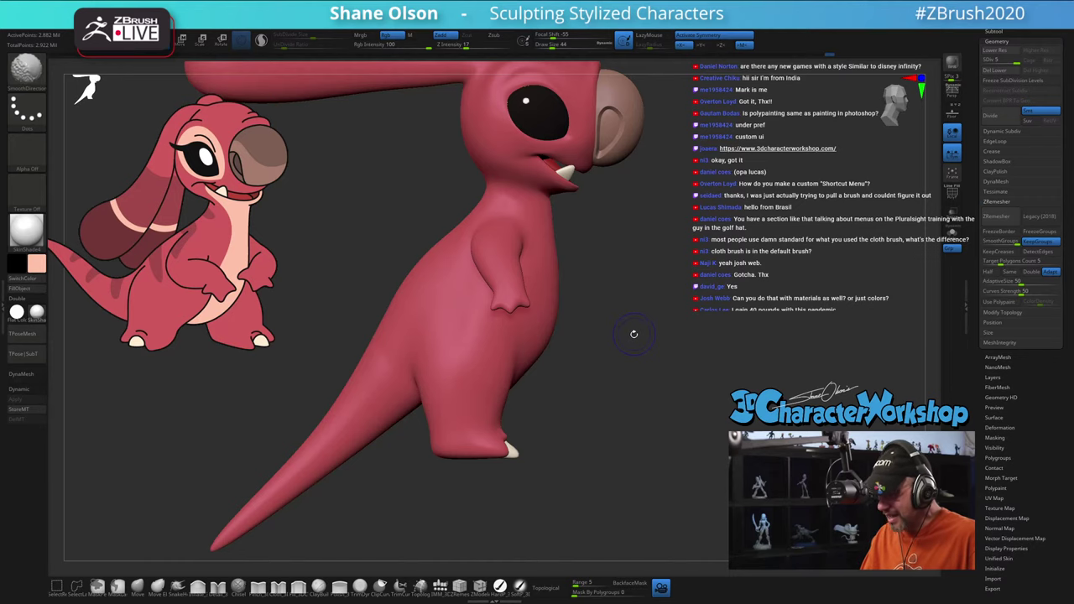
key("shift+d")
key("shift+f")
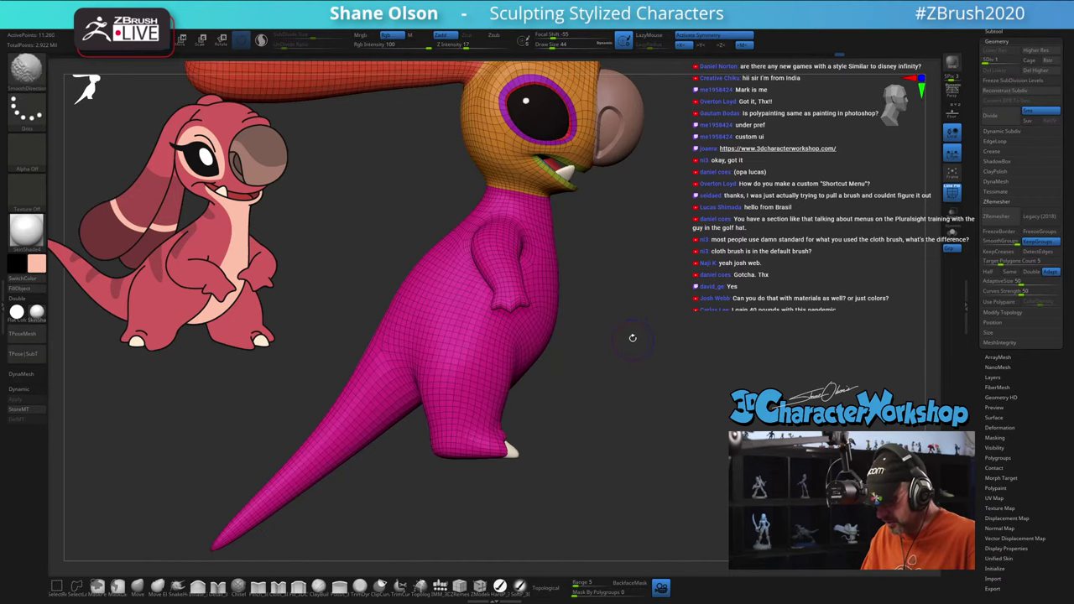
mouse_move(628, 340)
left_mouse_down("alt")
mouse_move(633, 417)
mouse_move(669, 357)
left_mouse_up("alt")
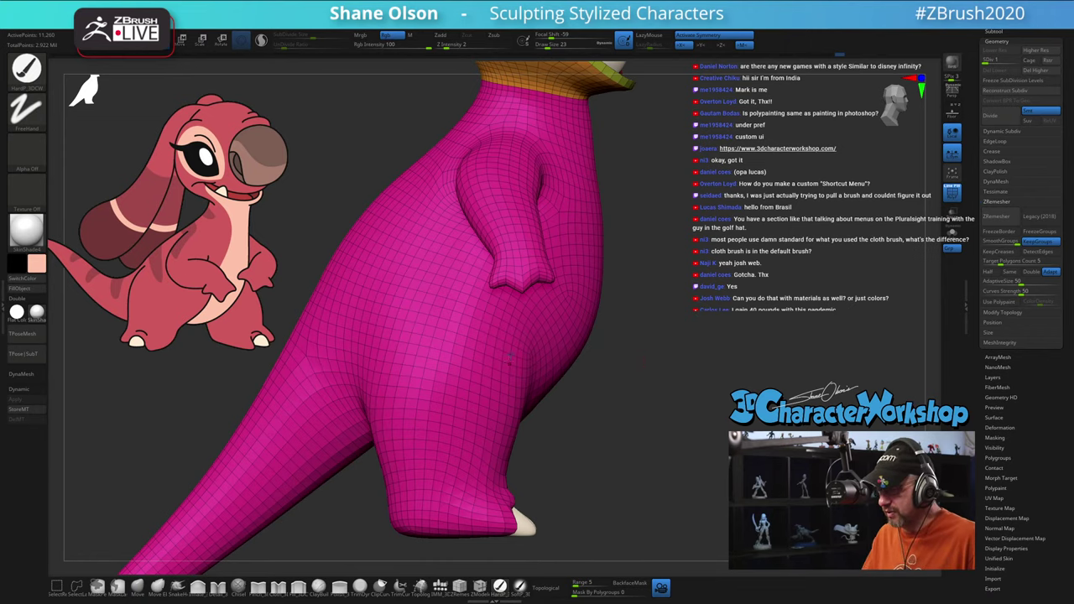
left_click_drag(637, 363, 638, 408, "alt")
key("shift+f")
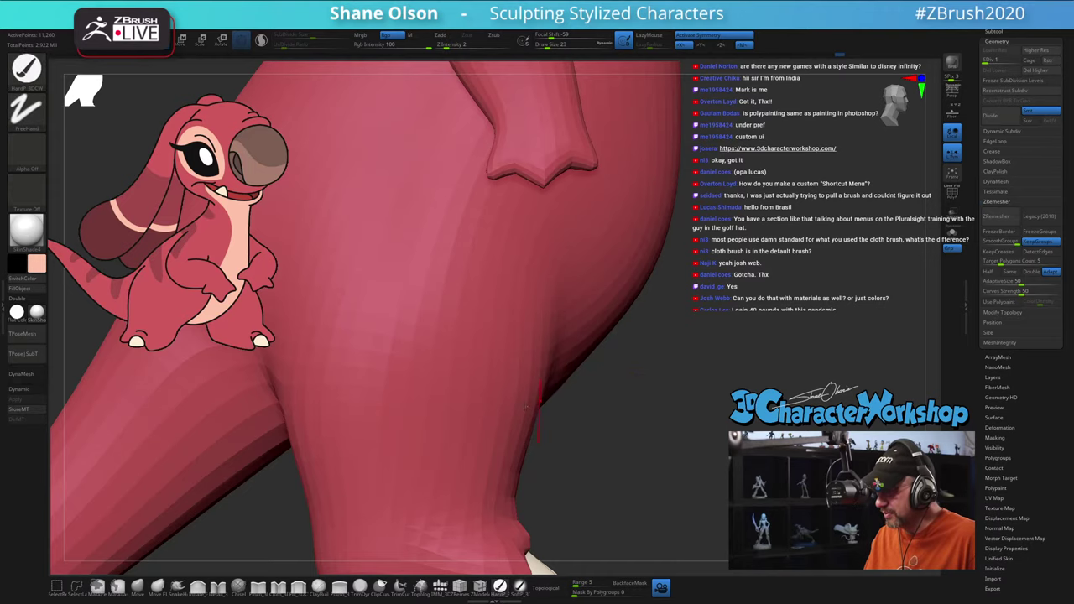
Step: Set the brush draw size to 9 and paint a small peach test dab on the creature's upper thigh
key("s")
left_click_drag(425, 308, 421, 308)
left_click(420, 308)
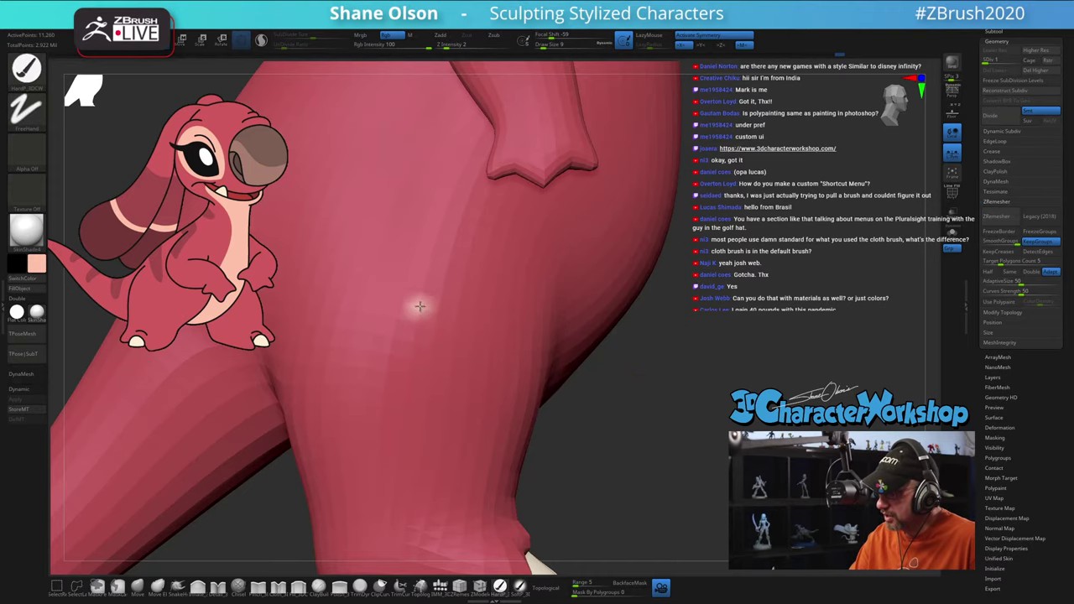
mouse_move(642, 449)
left_mouse_down()
mouse_move(588, 450)
mouse_move(634, 452)
mouse_move(434, 313)
mouse_move(449, 324)
left_mouse_up()
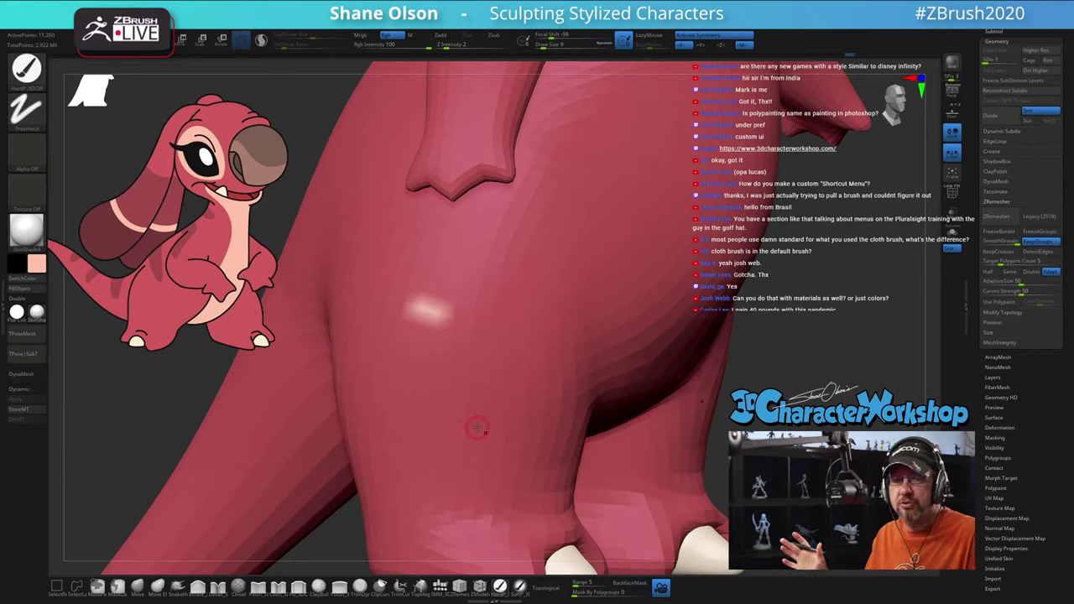
Step: Try a long vertical peach stroke down the low-resolution thigh, and undo all the test paint
left_click_drag(517, 219, 479, 478)
left_click_drag(493, 374, 523, 209)
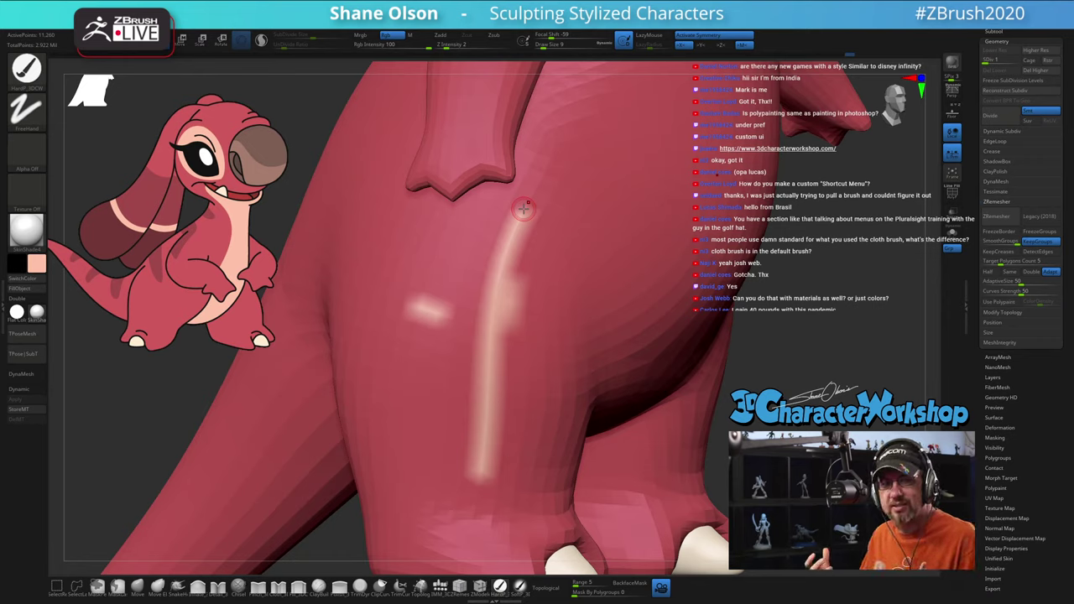
key("ctrl")
key("ctrl+z")
key("ctrl+z")
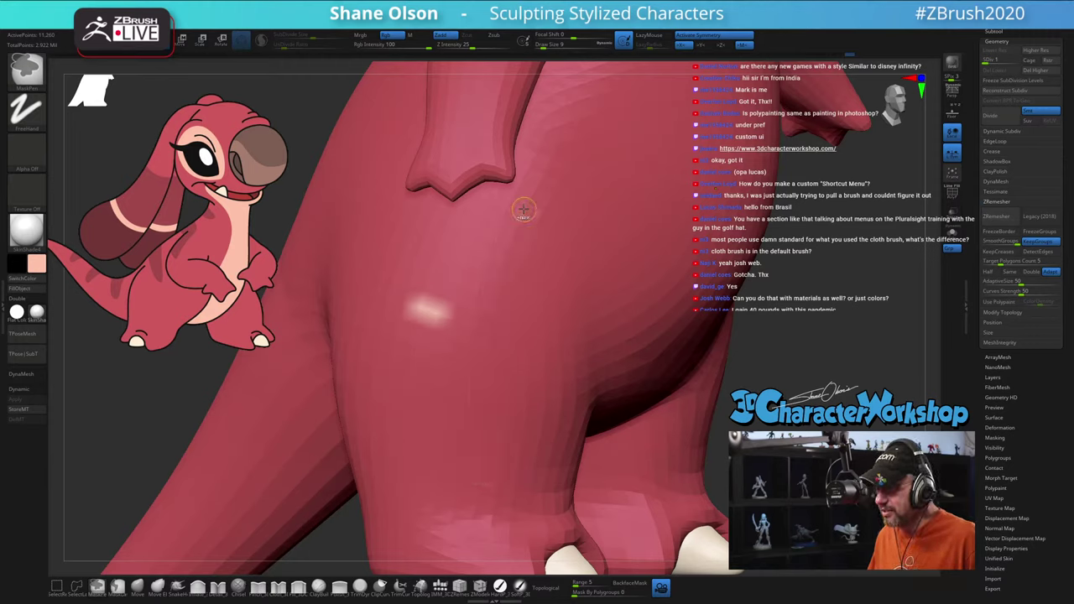
key("ctrl+z")
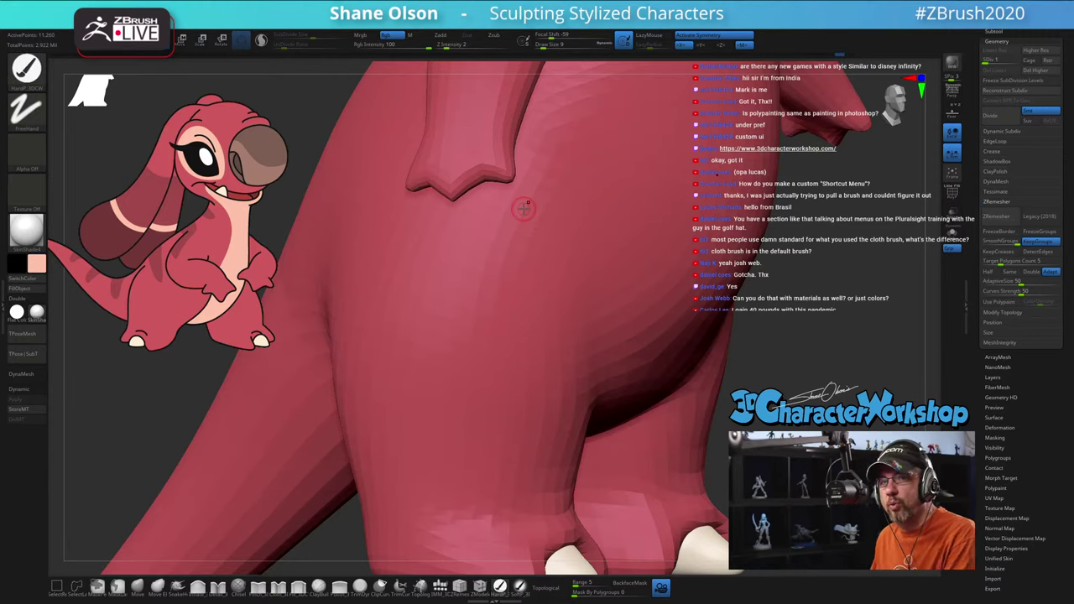
Step: Raise the body to subdivision level 5, paint a vertical peach stroke down the thigh and check its edges up close
key("d")
key("d")
key("d")
key("d")
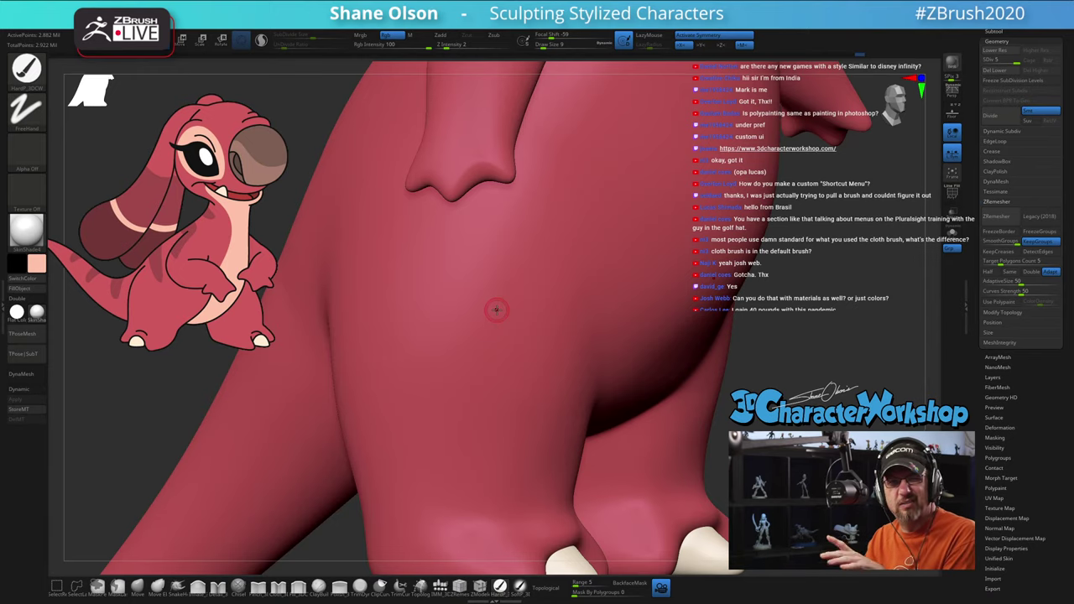
left_click_drag(464, 231, 453, 439)
mouse_move(508, 374)
right_mouse_down("ctrl")
mouse_move(506, 451)
mouse_move(495, 453)
right_mouse_up("ctrl")
right_click_drag(487, 402, 508, 331, "alt")
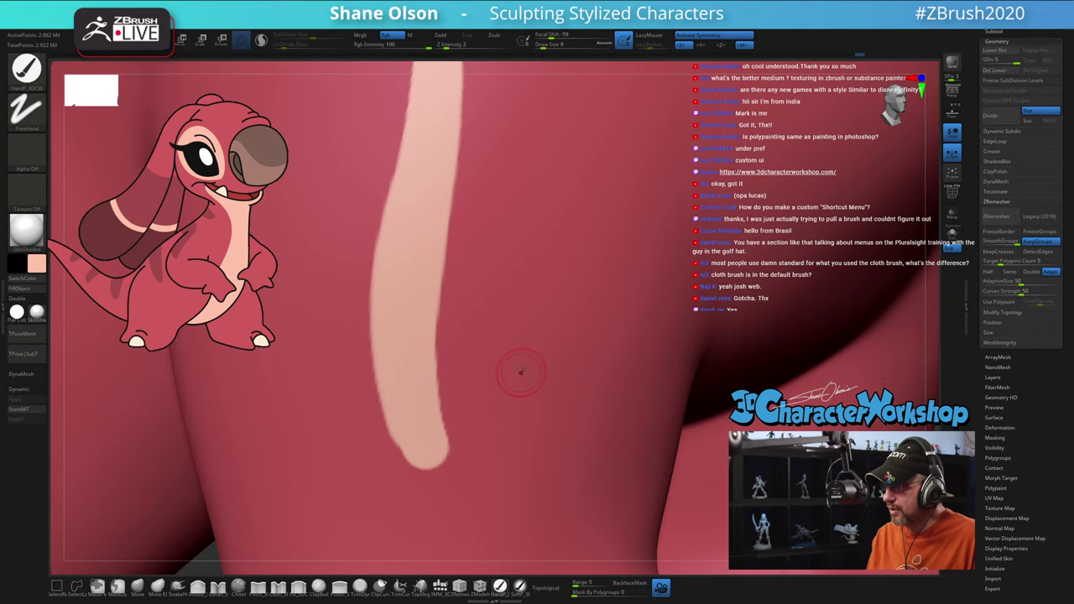
Step: Select the HardP paint brush and undo the last peach test stroke on the creature's leg
mouse_move(507, 390)
right_mouse_down("ctrl")
mouse_move(472, 307)
mouse_move(475, 277)
right_mouse_up("ctrl")
right_click_drag(633, 330, 726, 340)
key("b")
key("h")
key("p")
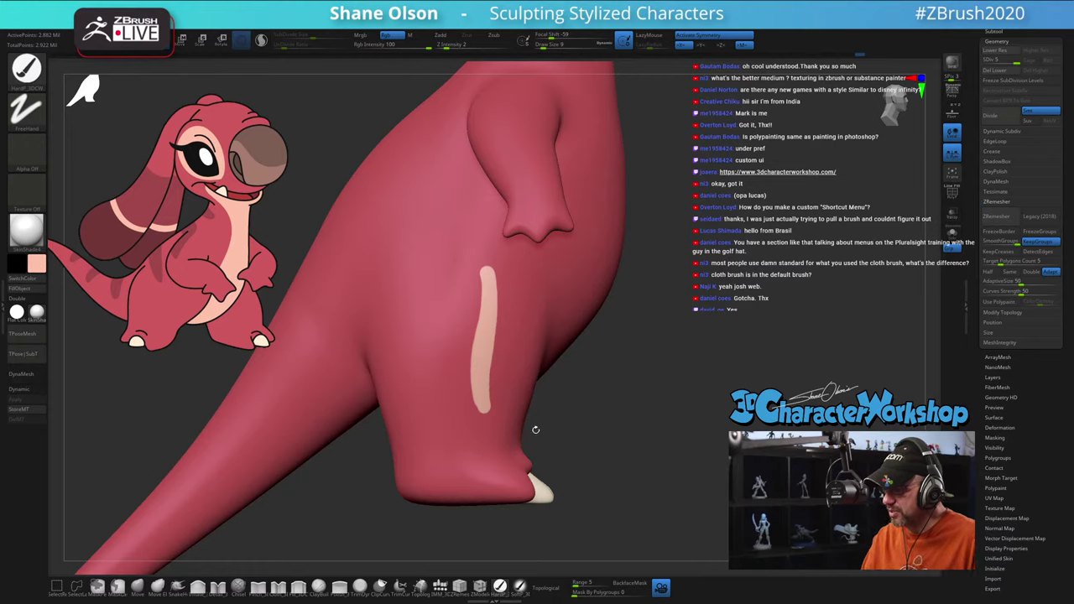
key("ctrl+z")
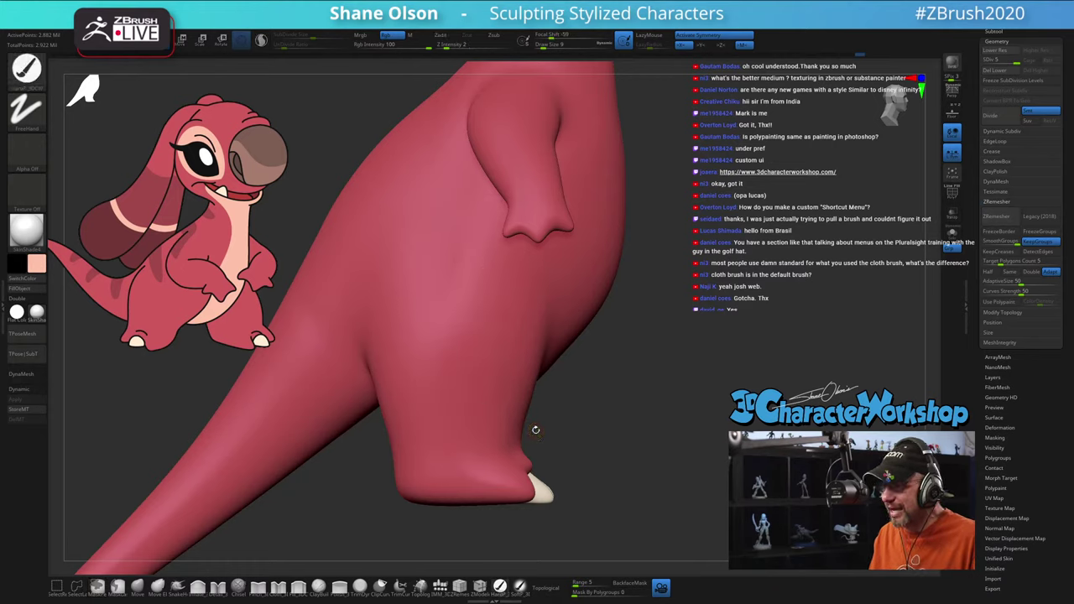
Step: Subdivide the creature's body mesh one more level to gain resolution for polypainting
key("ctrl")
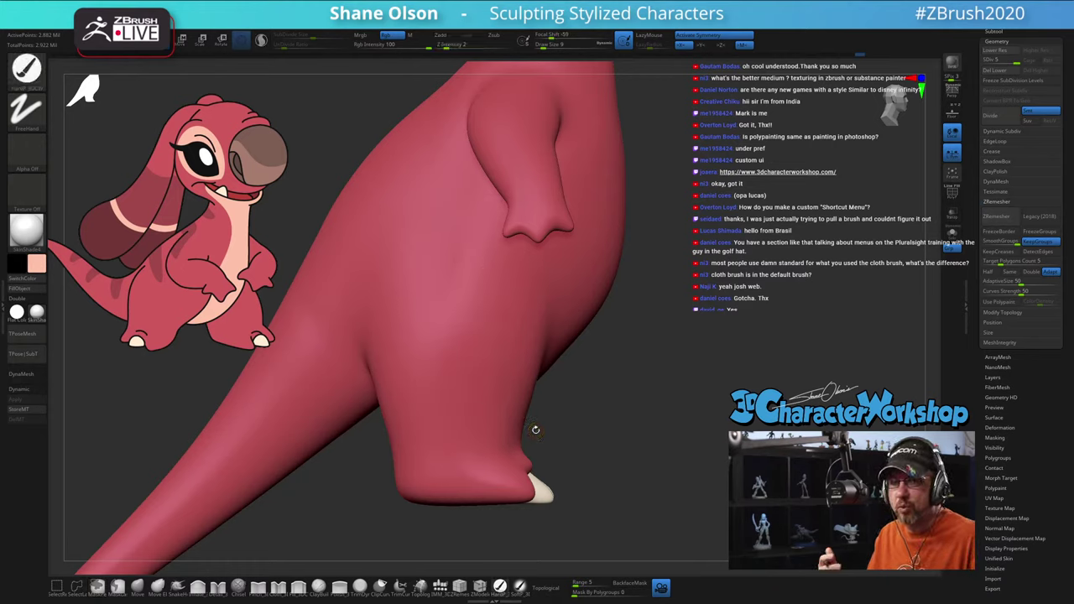
left_click_drag(626, 401, 602, 376)
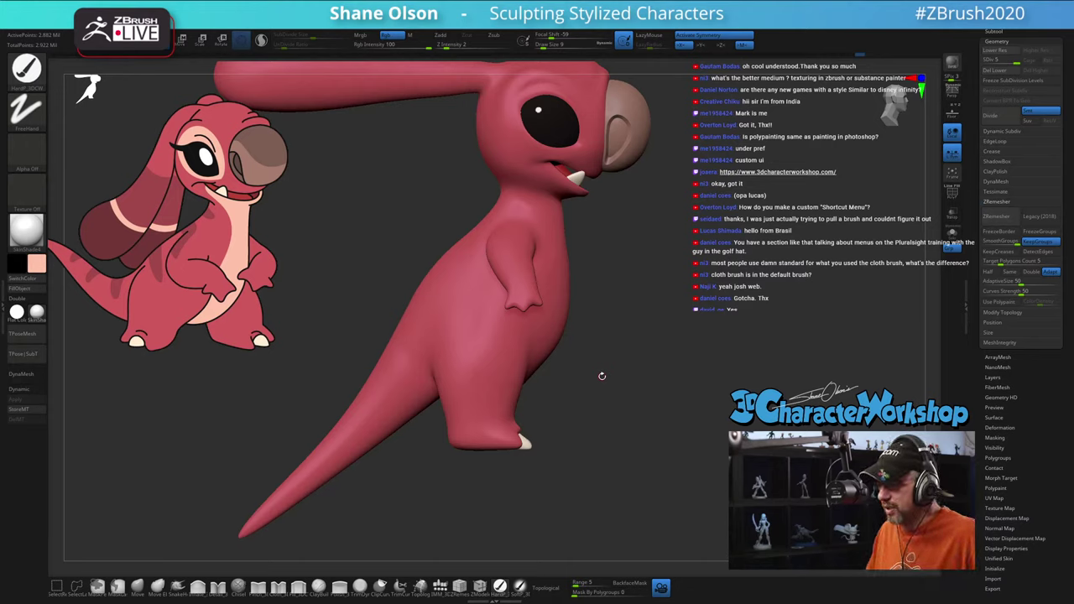
left_click_drag(585, 386, 583, 276)
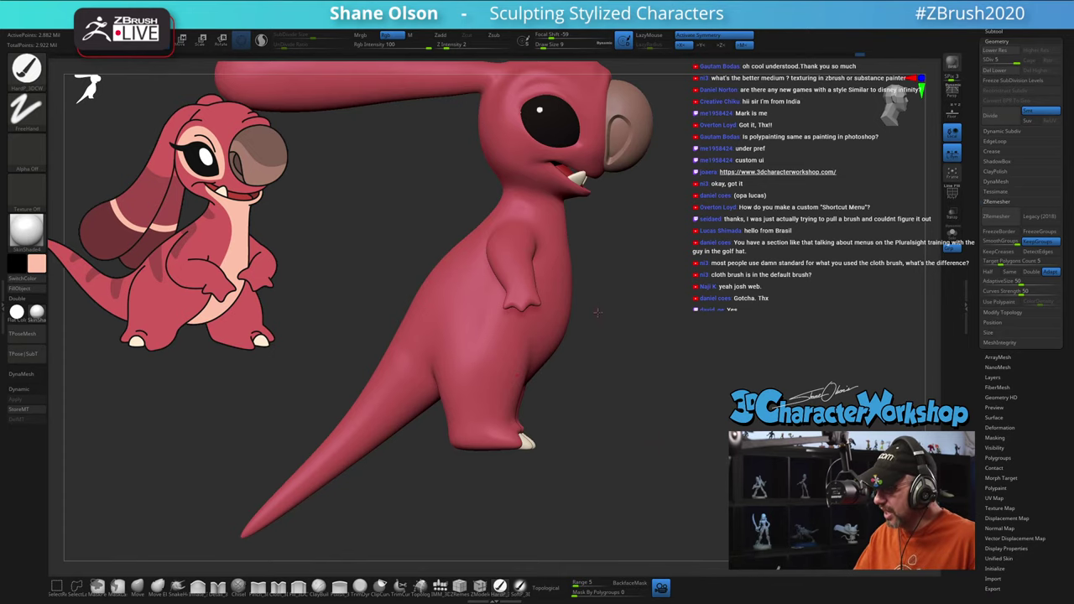
left_click_drag(597, 312, 604, 291)
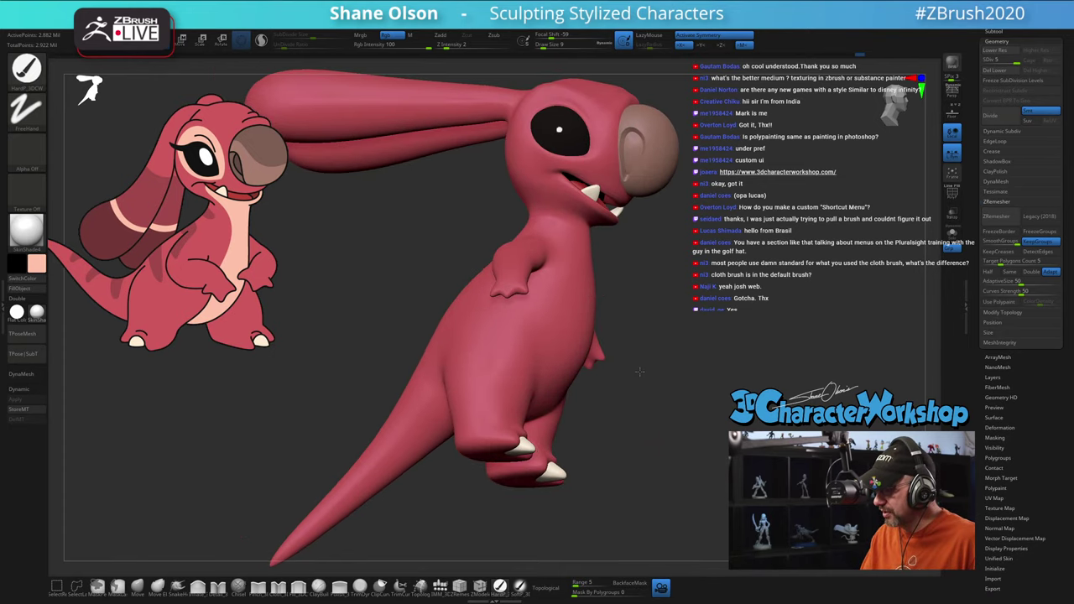
left_click_drag(639, 372, 642, 378)
key("ctrl")
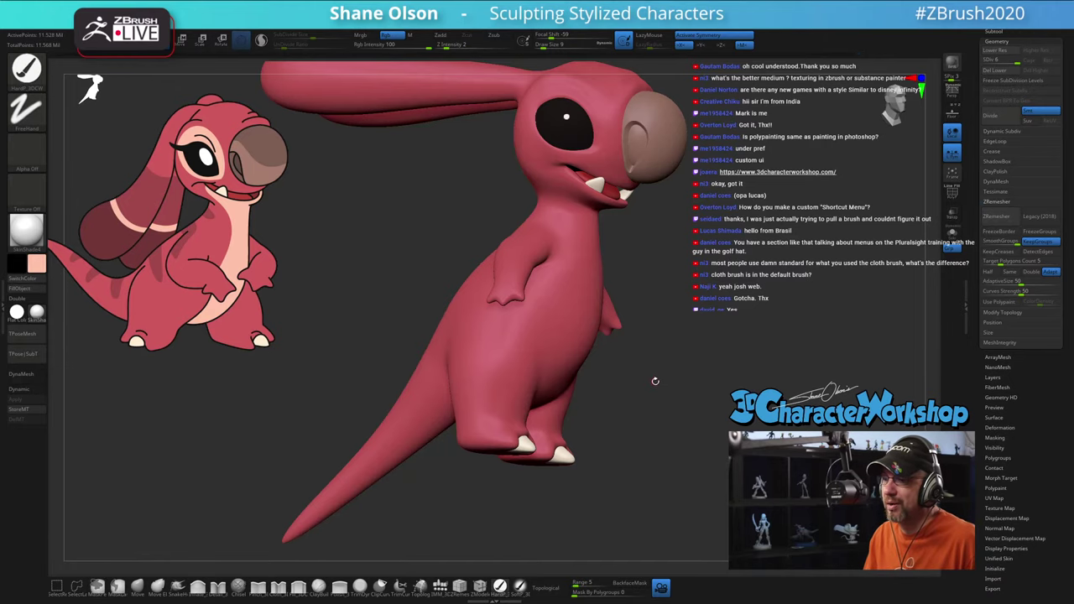
mouse_move(686, 384)
left_mouse_down()
mouse_move(635, 411)
mouse_move(676, 411)
mouse_move(659, 411)
left_mouse_up()
mouse_move(642, 292)
left_mouse_down()
mouse_move(623, 315)
mouse_move(618, 395)
left_mouse_up()
mouse_move(585, 239)
left_mouse_down()
mouse_move(539, 332)
mouse_move(525, 424)
mouse_move(532, 356)
mouse_move(579, 209)
mouse_move(556, 297)
mouse_move(548, 421)
left_mouse_up()
key("ctrl")
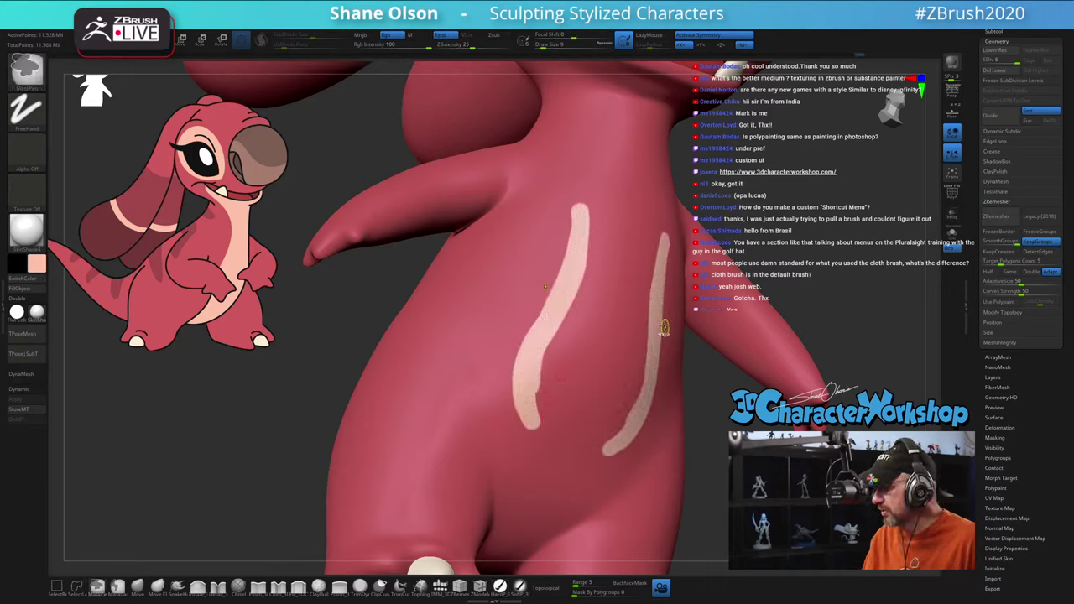
key("ctrl+z")
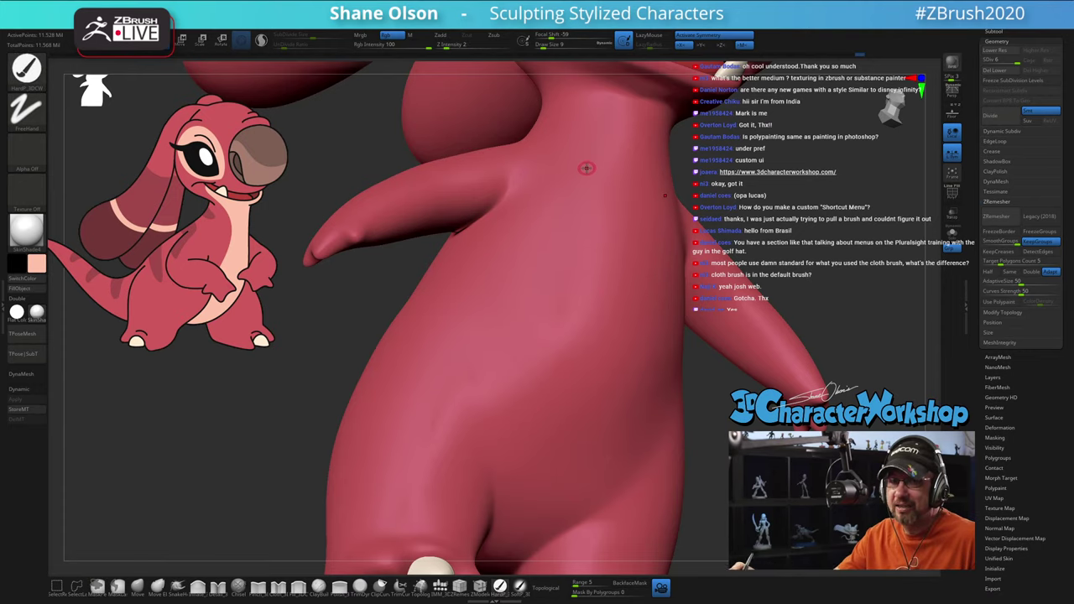
Step: Paint a mirrored peach stripe from the corner of the mouth down the side of the neck onto the chest
right_click_drag(599, 133, 528, 330, "alt")
mouse_move(476, 210)
right_mouse_down()
mouse_move(490, 198)
mouse_move(480, 210)
mouse_move(488, 215)
right_mouse_up()
right_click(454, 255)
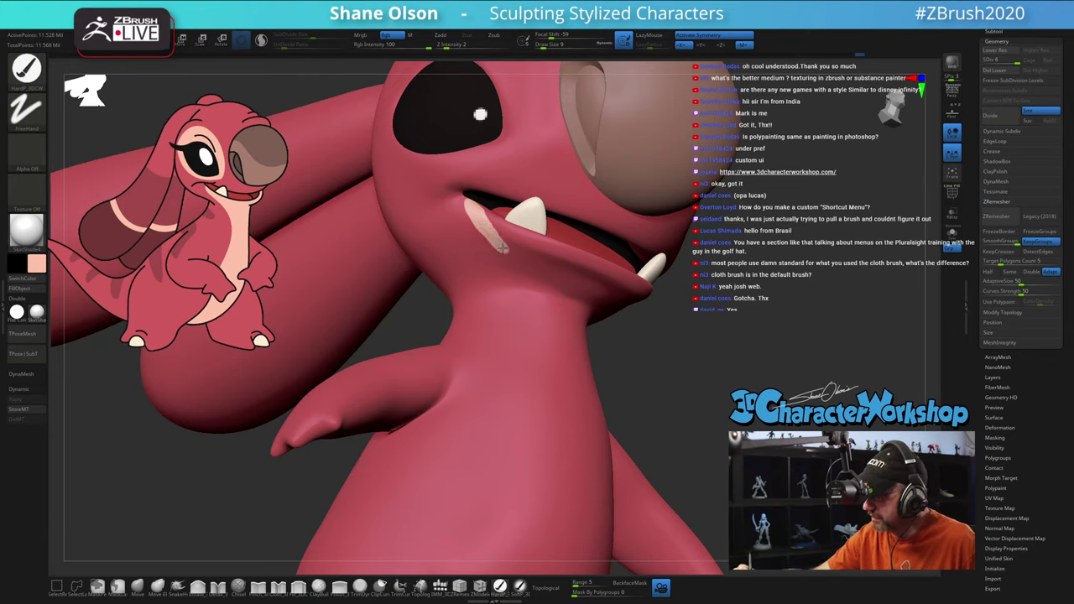
mouse_move(514, 264)
left_mouse_down()
mouse_move(531, 328)
mouse_move(494, 477)
left_mouse_up()
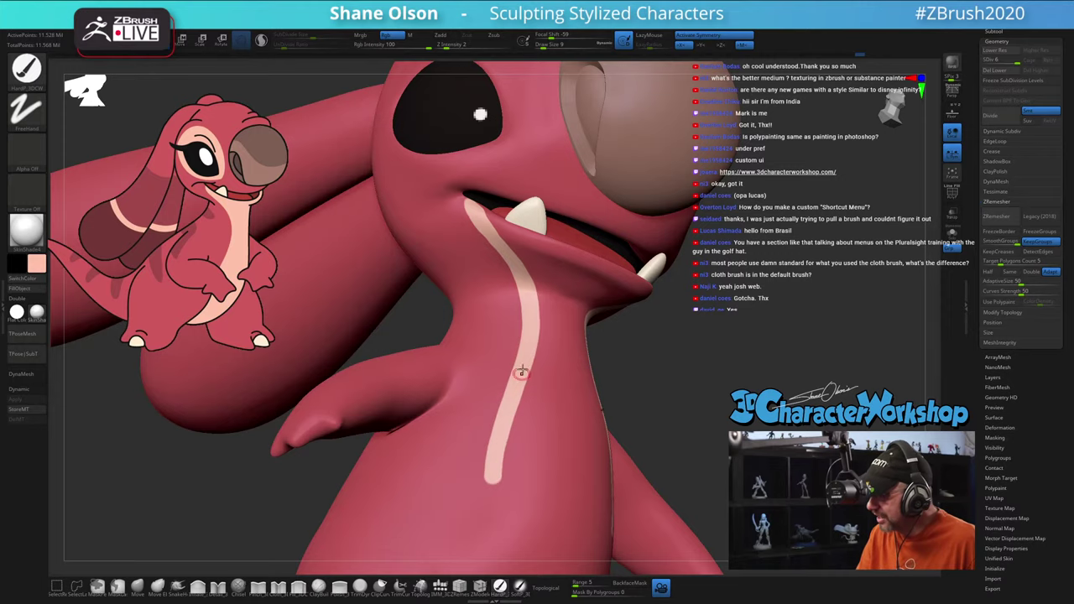
mouse_move(483, 212)
left_mouse_down()
mouse_move(514, 241)
mouse_move(491, 220)
mouse_move(509, 233)
left_mouse_up()
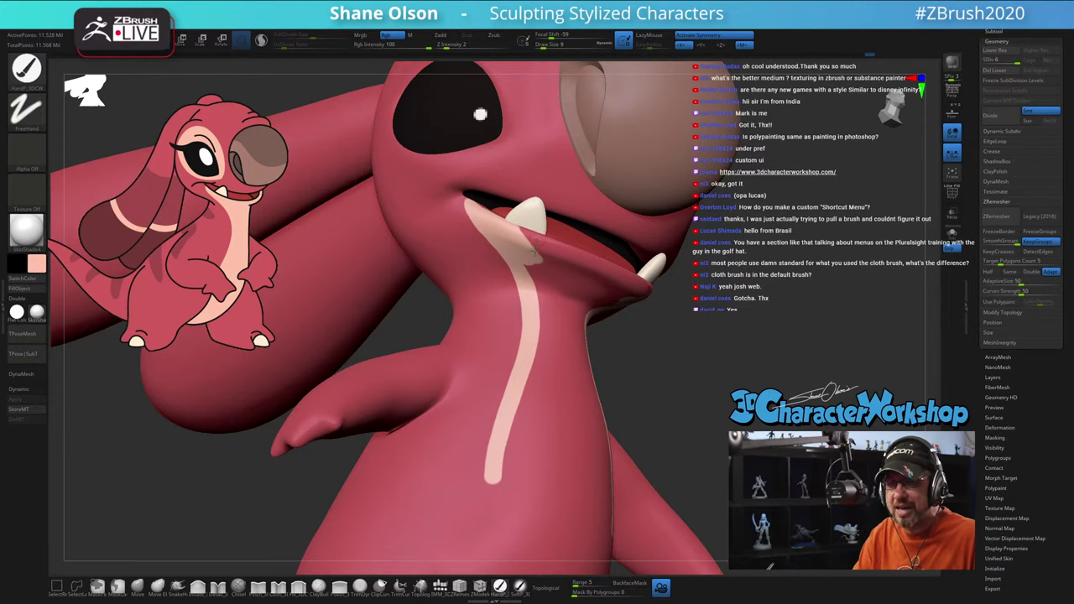
Step: Paint the lower lip peach along the whole jaw and fill the area under the chin
right_click_drag(535, 249, 495, 262)
mouse_move(485, 193)
left_mouse_down()
mouse_move(519, 228)
mouse_move(596, 254)
left_mouse_up()
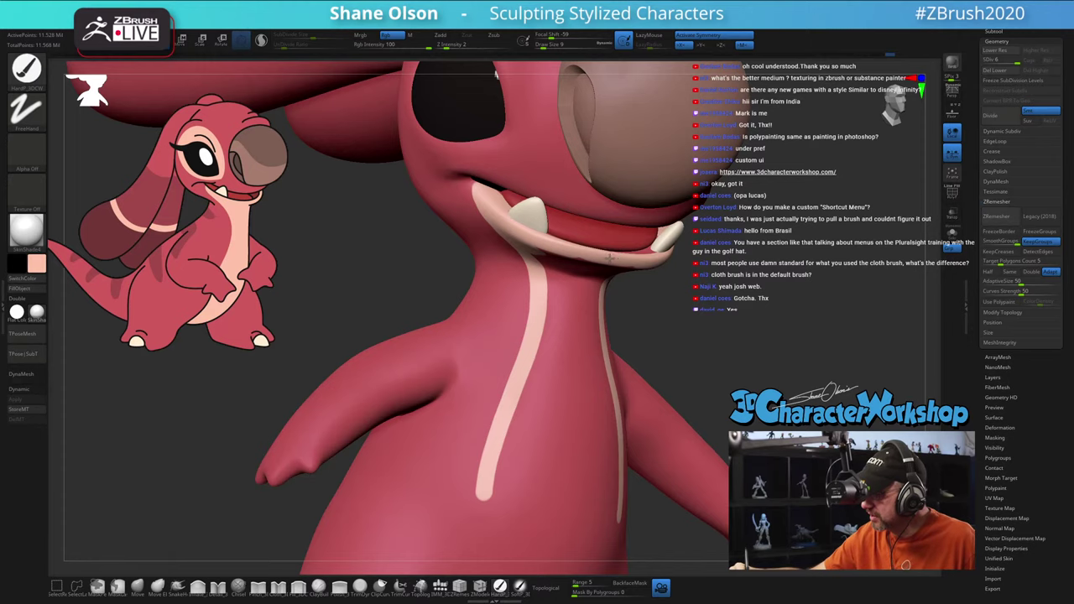
right_click_drag(550, 243, 567, 249)
left_click_drag(539, 245, 596, 269)
right_click_drag(579, 296, 534, 262, "alt")
key("d")
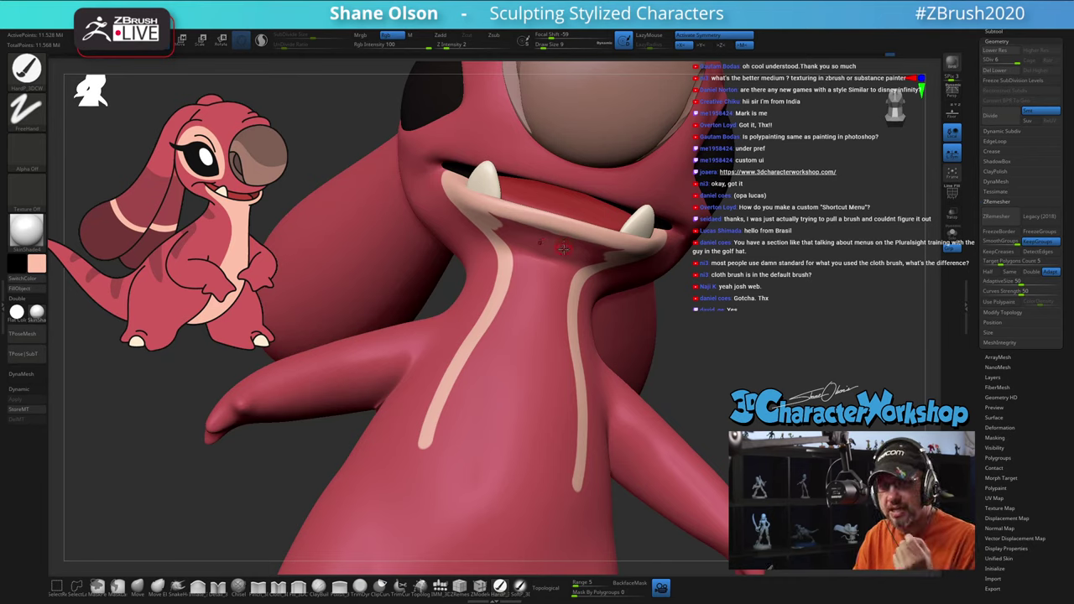
mouse_move(490, 207)
left_mouse_down()
mouse_move(564, 238)
mouse_move(503, 237)
mouse_move(550, 245)
left_mouse_up()
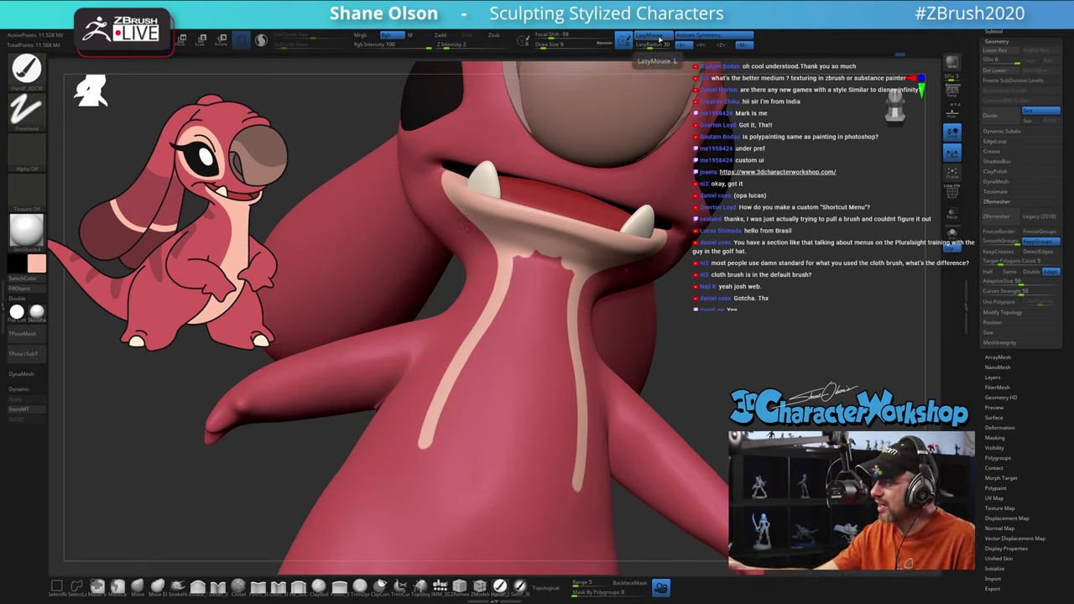
Step: Try LazyMouse with short peach strokes and spirals on the throat and chest, and undo the spirals
left_click(660, 39)
left_click(659, 39)
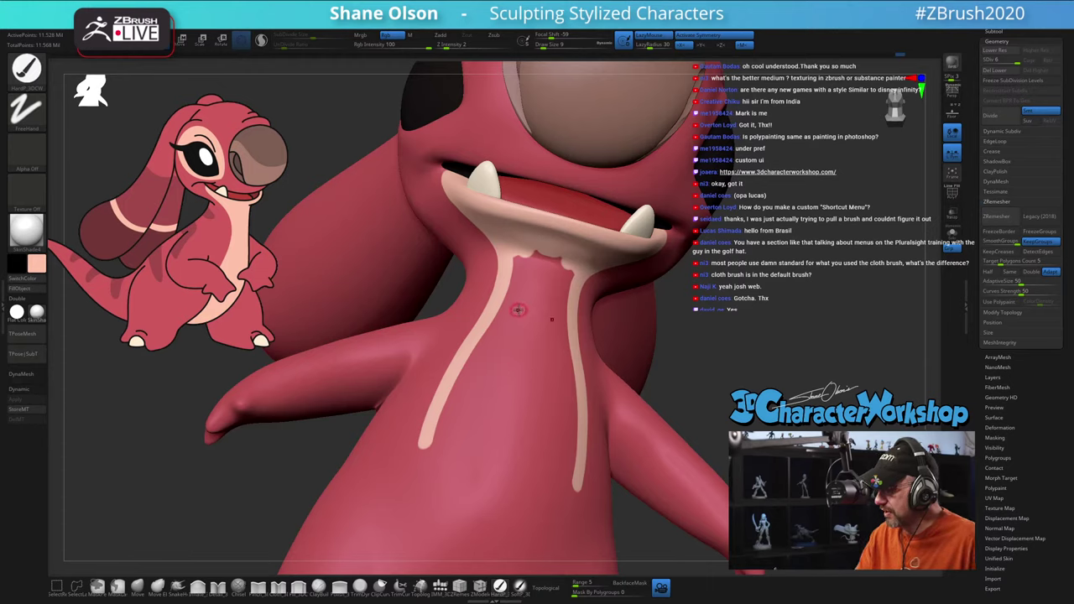
left_click_drag(518, 310, 518, 353)
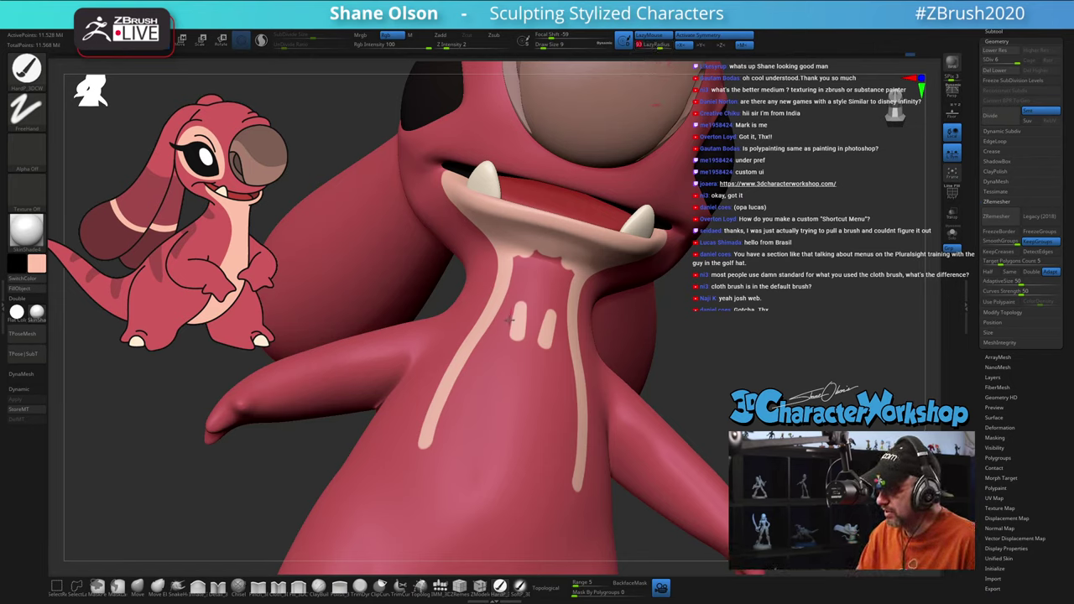
mouse_move(500, 346)
left_mouse_down()
mouse_move(462, 392)
mouse_move(461, 432)
mouse_move(478, 438)
mouse_move(524, 415)
mouse_move(485, 389)
mouse_move(458, 429)
mouse_move(482, 416)
mouse_move(516, 423)
mouse_move(528, 409)
left_mouse_up()
key("ctrl")
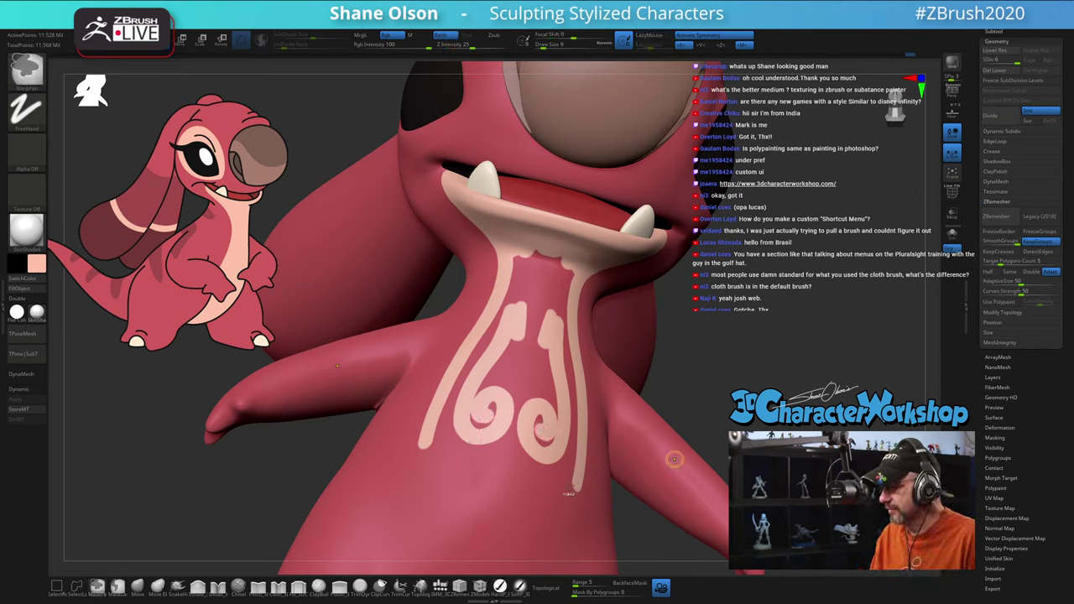
key("ctrl+z")
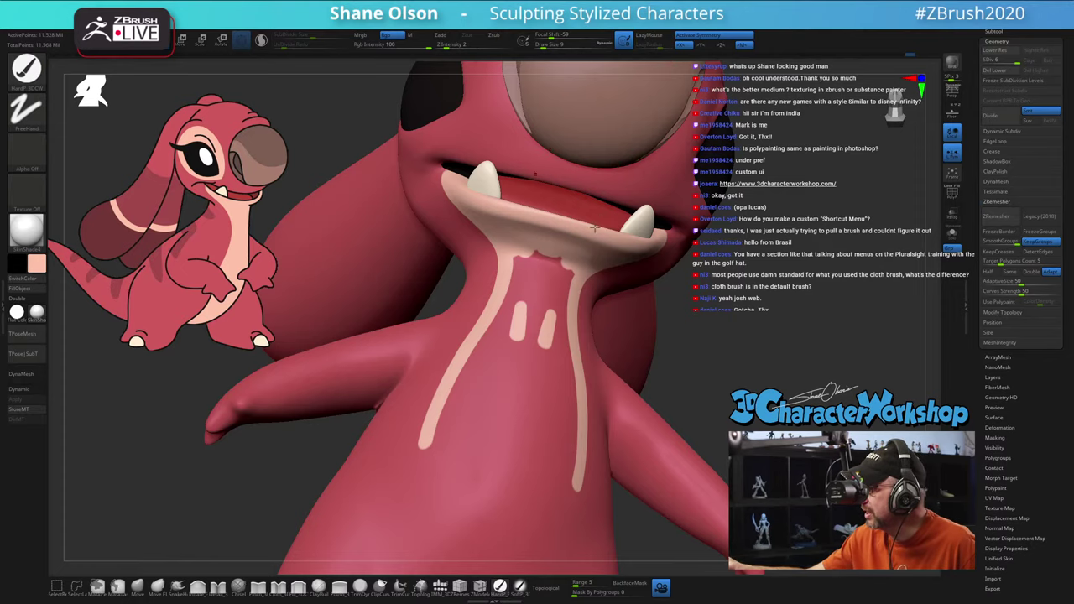
Step: Extend the mirrored peach outline from the chest down the sides of the belly towards the legs
mouse_move(526, 363)
right_mouse_down("ctrl")
mouse_move(530, 389)
mouse_move(530, 329)
right_mouse_up("ctrl")
mouse_move(630, 276)
right_mouse_down()
mouse_move(640, 277)
mouse_move(580, 281)
right_mouse_up()
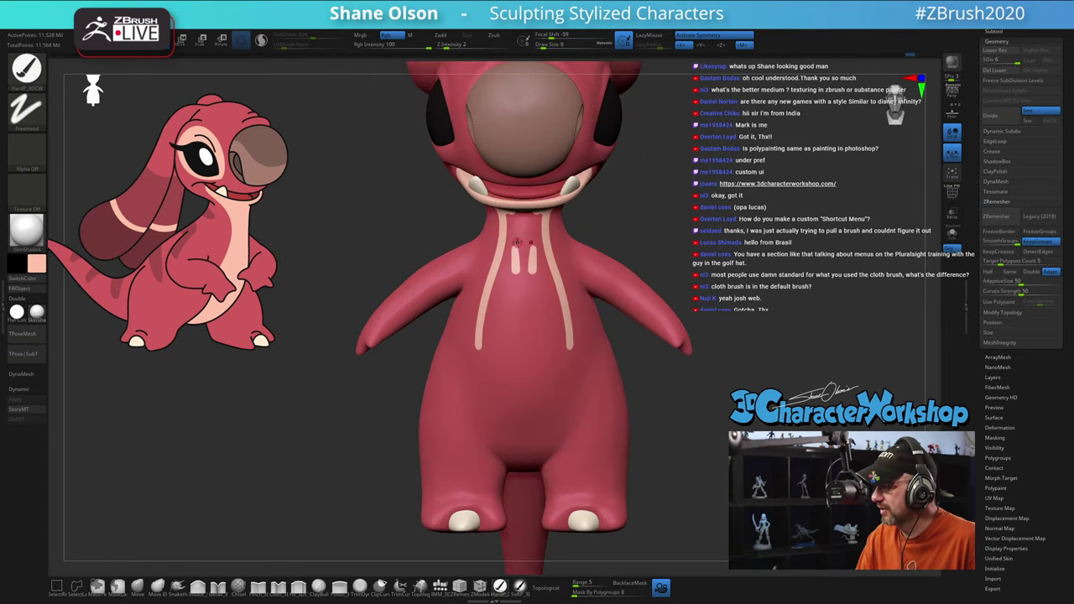
mouse_move(518, 242)
right_mouse_down()
mouse_move(539, 256)
mouse_move(524, 270)
right_mouse_up()
right_click_drag(500, 361, 477, 233, "alt")
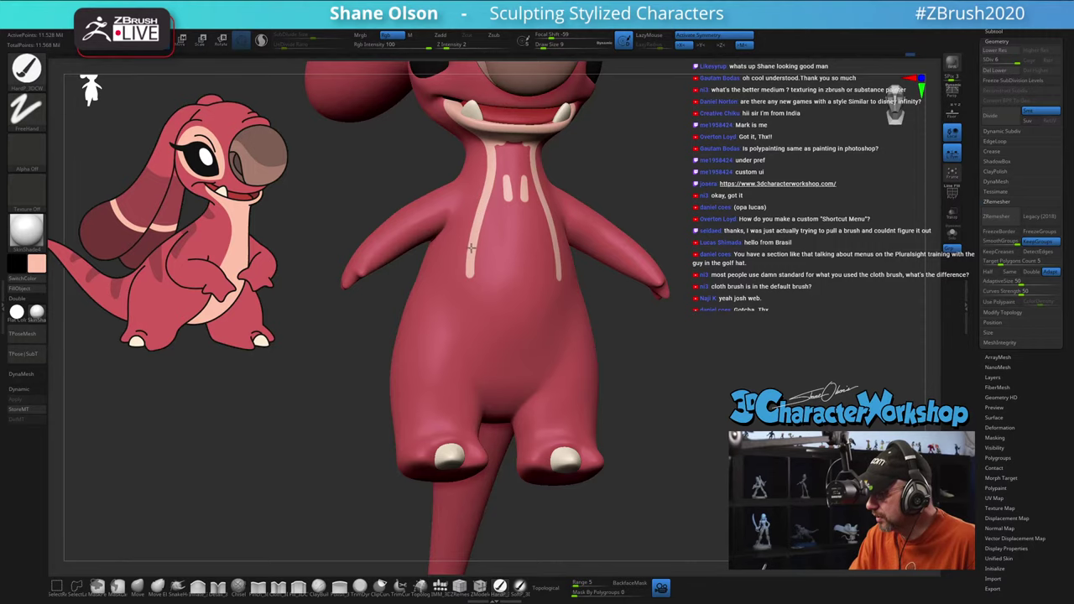
mouse_move(471, 249)
left_mouse_down()
mouse_move(464, 327)
mouse_move(480, 393)
left_mouse_up()
Step: Paint peach between the legs, along the underside of the tail and across the lower belly inside the outline
right_click_drag(512, 378, 505, 391)
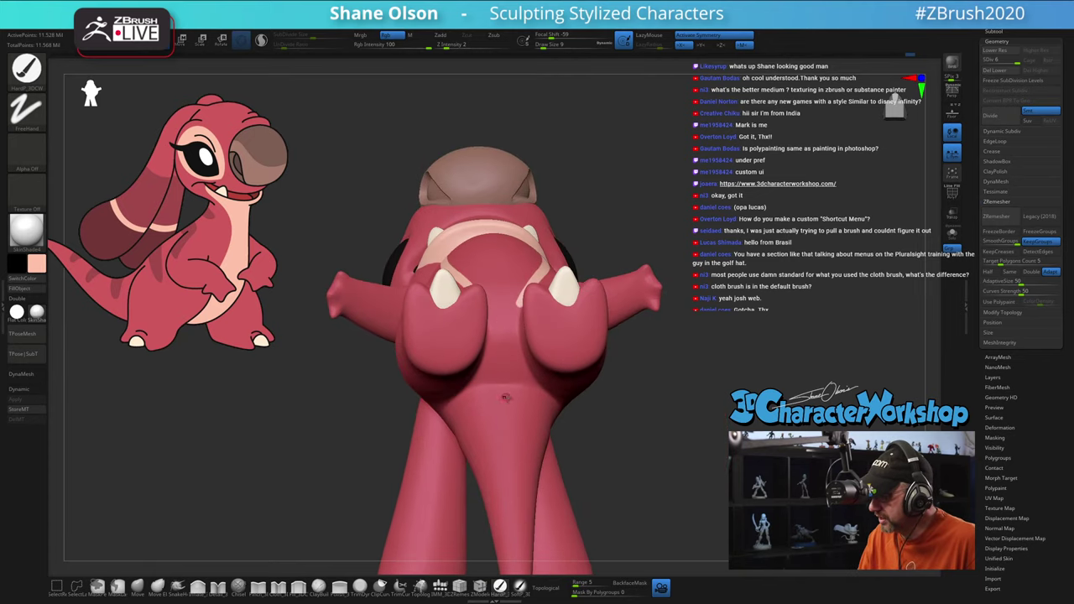
right_click_drag(503, 354, 446, 189)
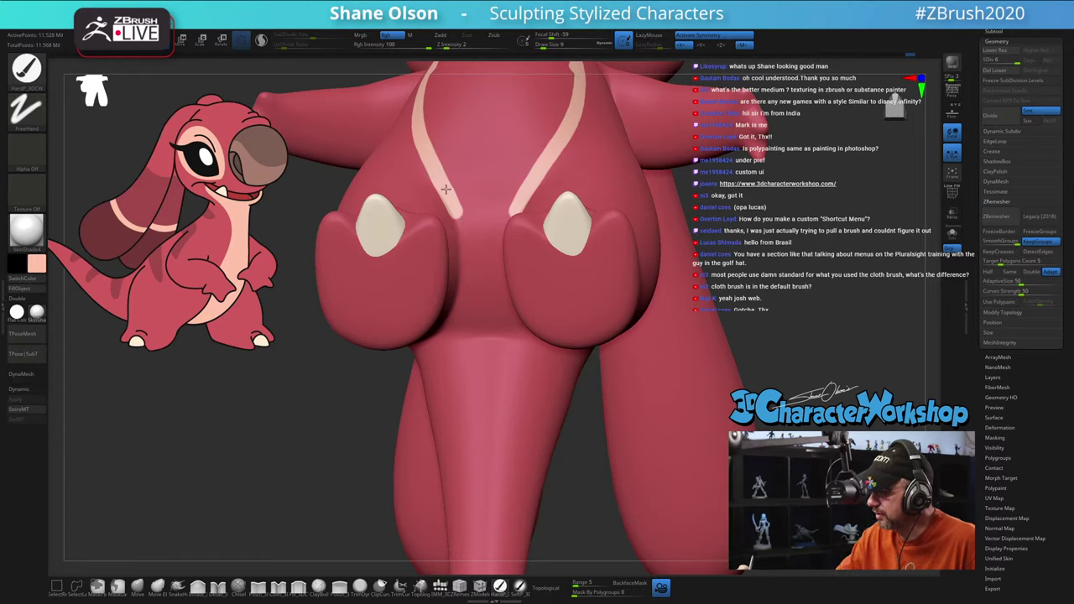
mouse_move(455, 209)
left_mouse_down()
mouse_move(466, 260)
mouse_move(459, 337)
mouse_move(487, 504)
left_mouse_up()
mouse_move(487, 388)
left_mouse_down()
mouse_move(484, 420)
mouse_move(493, 353)
mouse_move(471, 206)
mouse_move(479, 216)
left_mouse_up()
mouse_move(482, 130)
right_mouse_down("alt")
mouse_move(468, 259)
mouse_move(478, 266)
mouse_move(468, 249)
mouse_move(462, 270)
mouse_move(465, 257)
right_mouse_up("alt")
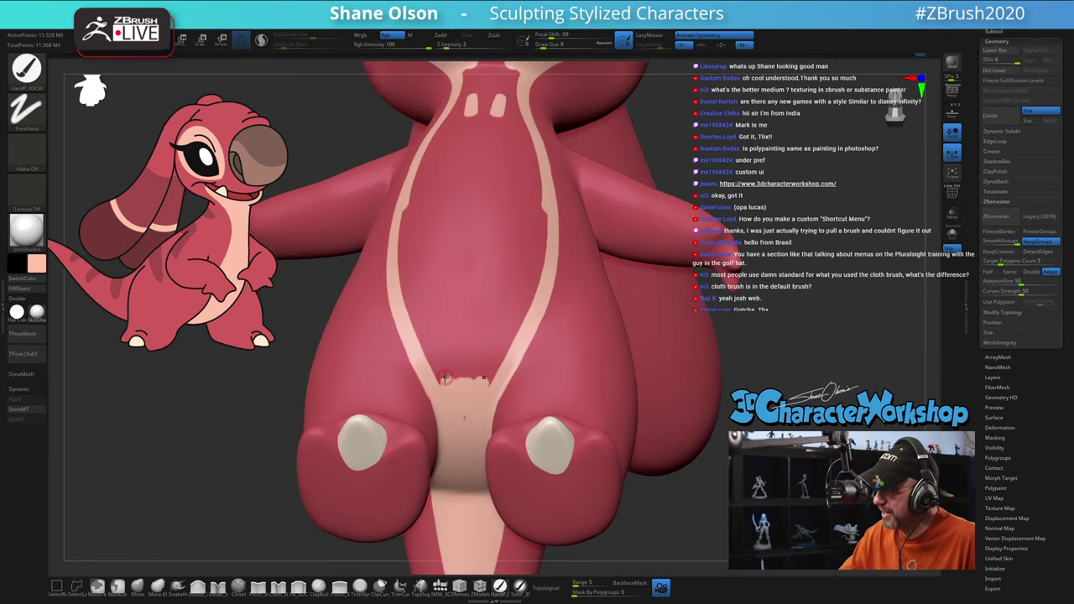
mouse_move(446, 379)
left_mouse_down()
mouse_move(457, 356)
mouse_move(433, 353)
mouse_move(418, 319)
mouse_move(447, 333)
mouse_move(468, 326)
left_mouse_up()
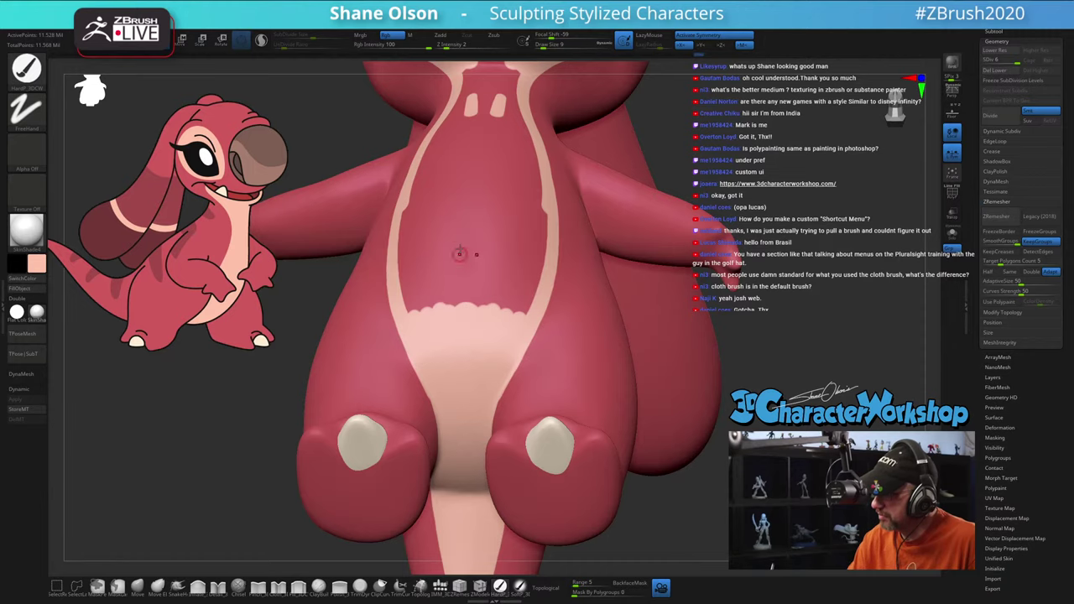
Step: Fill the upper belly, chest and throat inside the outline with peach, using a brush draw size of 26 for the throat
mouse_move(445, 232)
right_mouse_down()
mouse_move(454, 244)
mouse_move(432, 236)
right_mouse_up()
left_click_drag(391, 178, 416, 312)
mouse_move(399, 265)
left_mouse_down()
mouse_move(396, 202)
mouse_move(444, 302)
mouse_move(458, 239)
mouse_move(451, 159)
mouse_move(448, 240)
left_mouse_up()
right_click_drag(454, 200, 455, 309, "alt")
left_click_drag(437, 144, 435, 251)
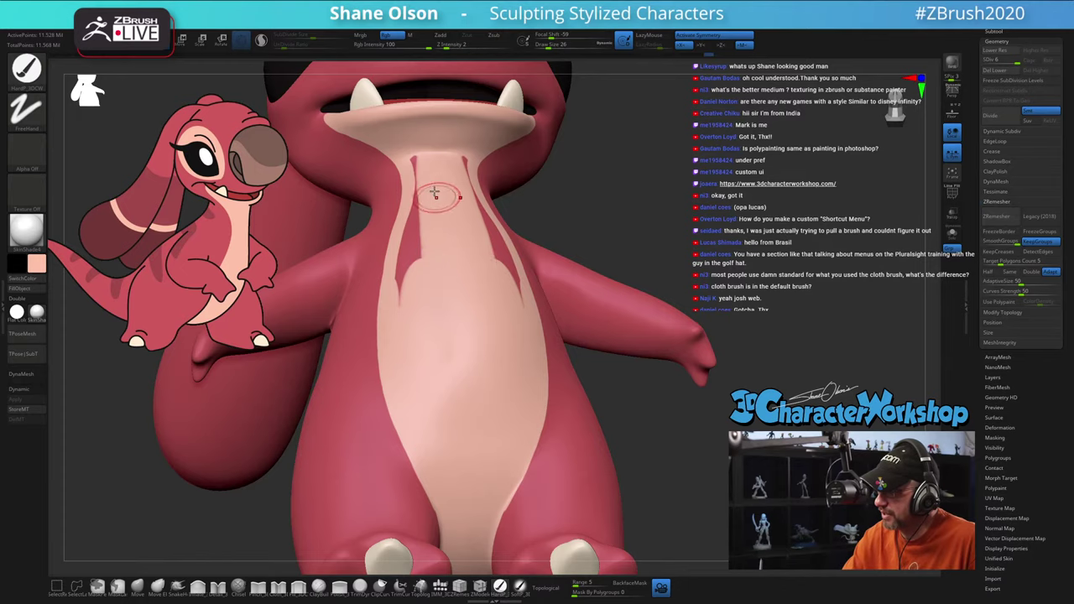
left_click_drag(426, 175, 410, 313)
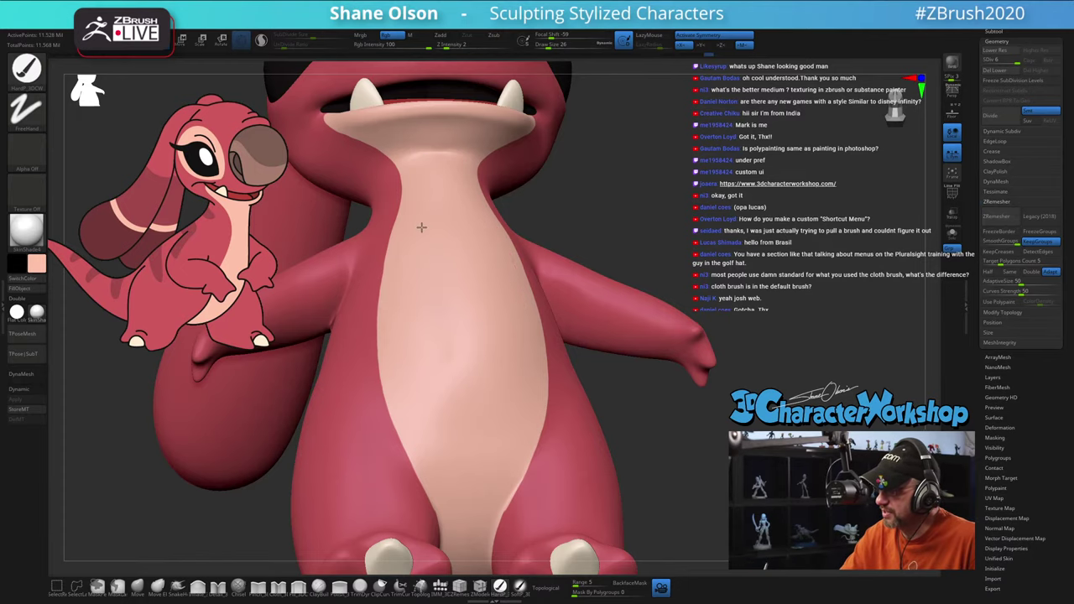
Step: Clean up the edge of the peach marking at the corner of the mouth with the red body color
right_click_drag(473, 343, 466, 323, "ctrl")
right_click_drag(466, 323, 466, 392)
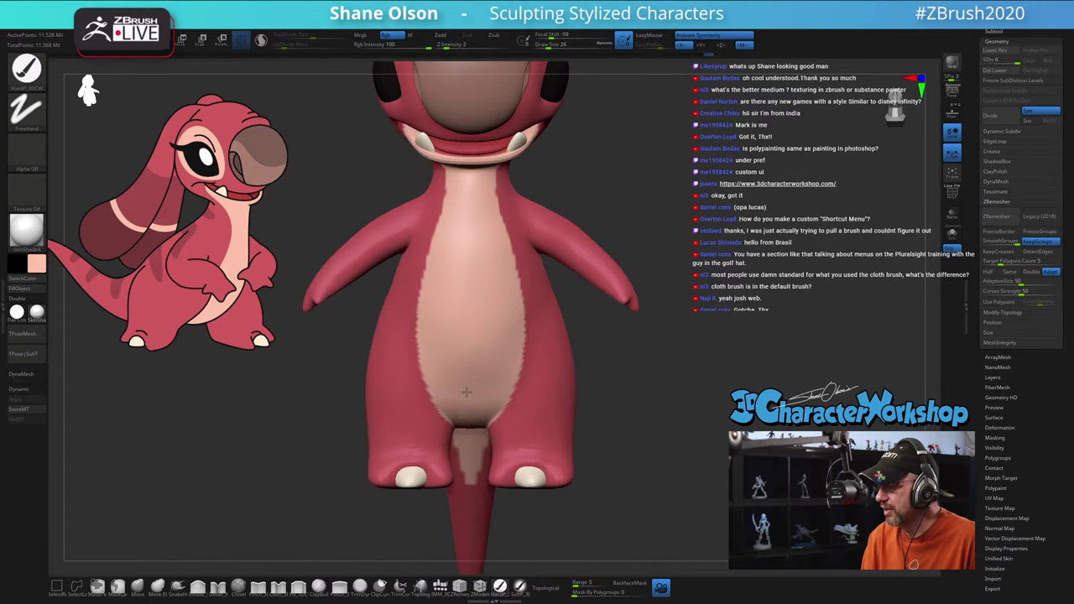
left_click_drag(674, 413, 645, 453)
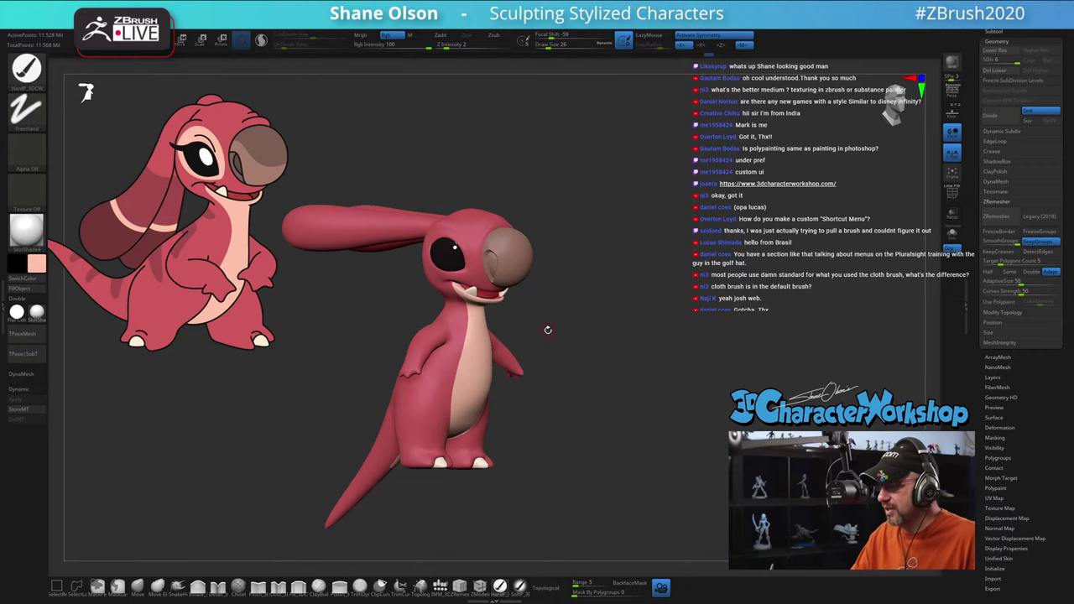
left_click_drag(547, 329, 663, 339)
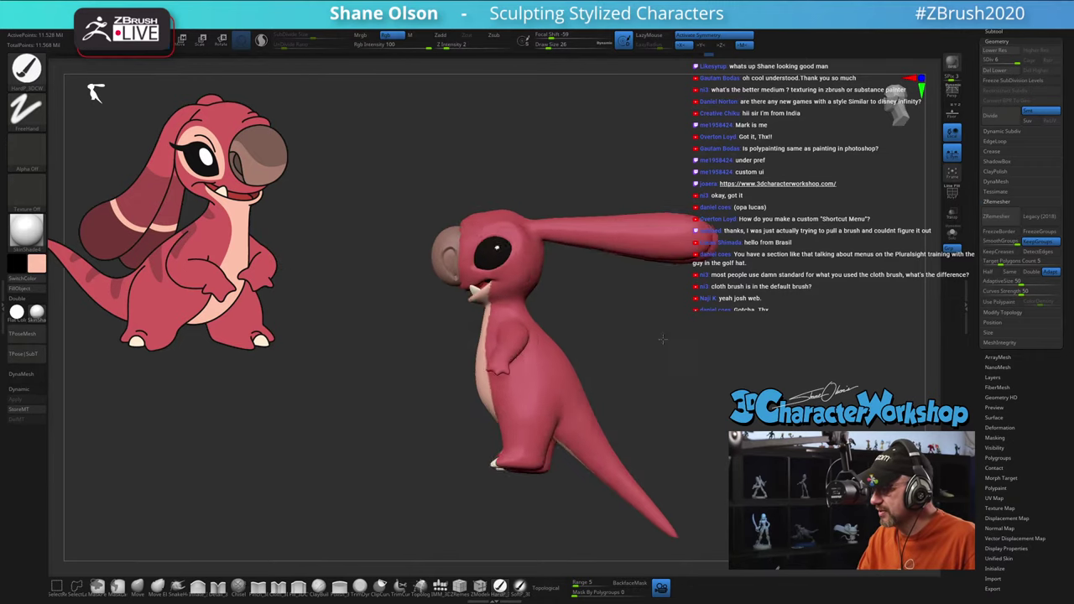
right_click_drag(663, 339, 502, 335)
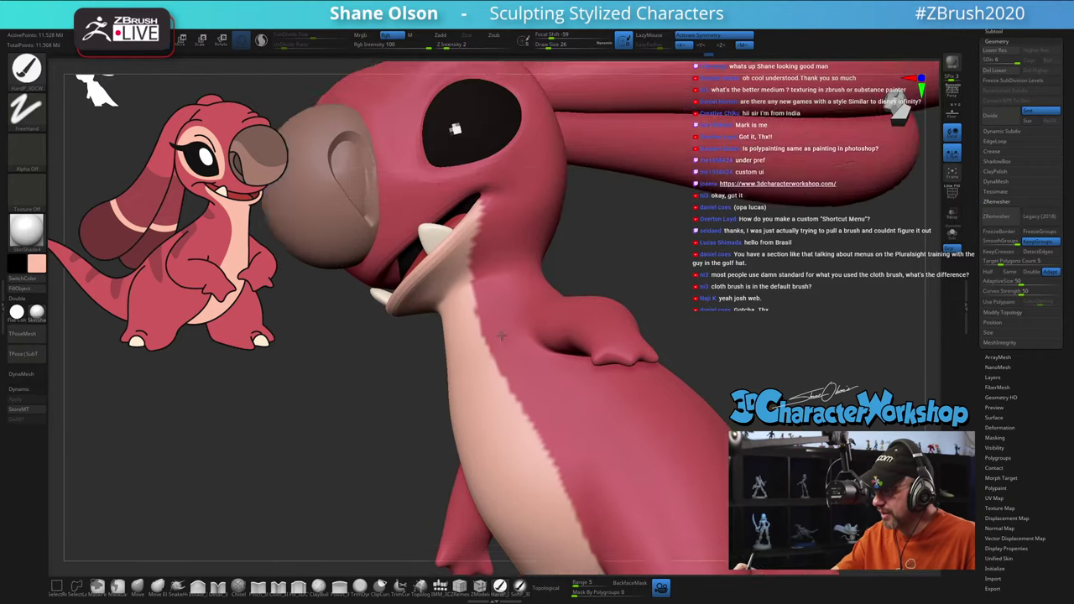
left_click_drag(501, 336, 514, 308)
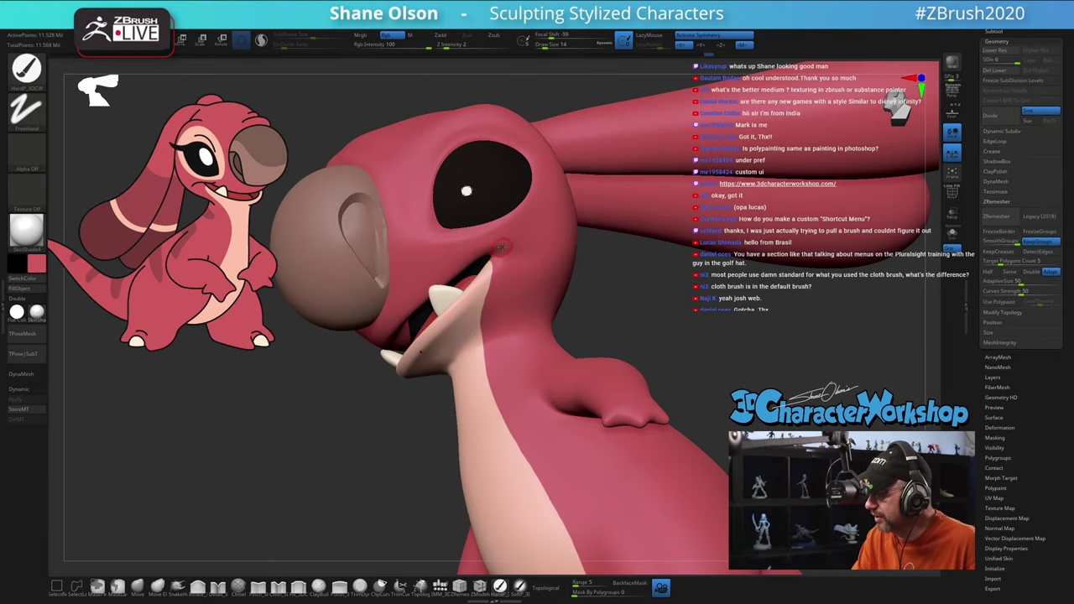
right_click_drag(502, 247, 499, 264)
left_click_drag(495, 259, 498, 260)
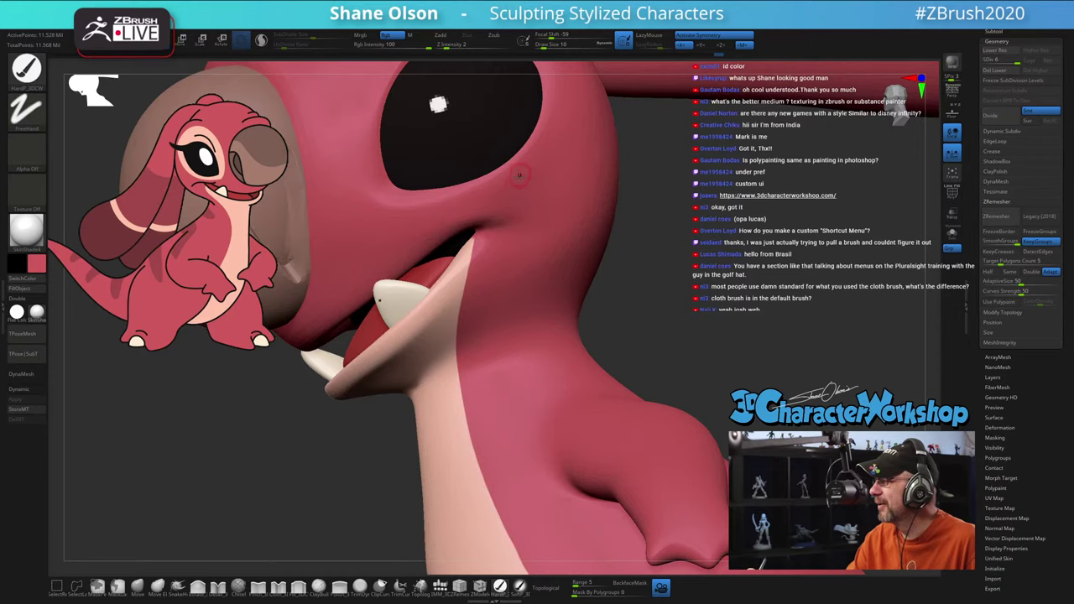
Step: Paint thick peach strokes on the head along the front and upper edge of the eye
mouse_move(519, 235)
right_mouse_down("alt")
mouse_move(510, 281)
mouse_move(520, 276)
mouse_move(550, 317)
mouse_move(537, 345)
mouse_move(564, 331)
mouse_move(594, 280)
mouse_move(437, 356)
right_mouse_up("alt")
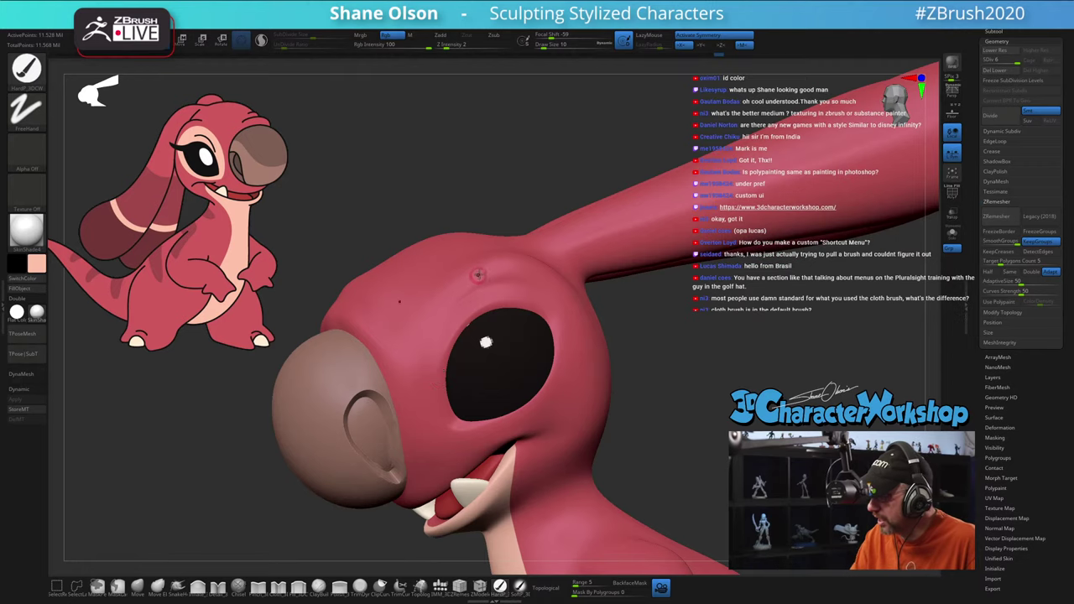
mouse_move(491, 270)
left_mouse_down()
mouse_move(448, 326)
mouse_move(436, 374)
mouse_move(441, 416)
left_mouse_up()
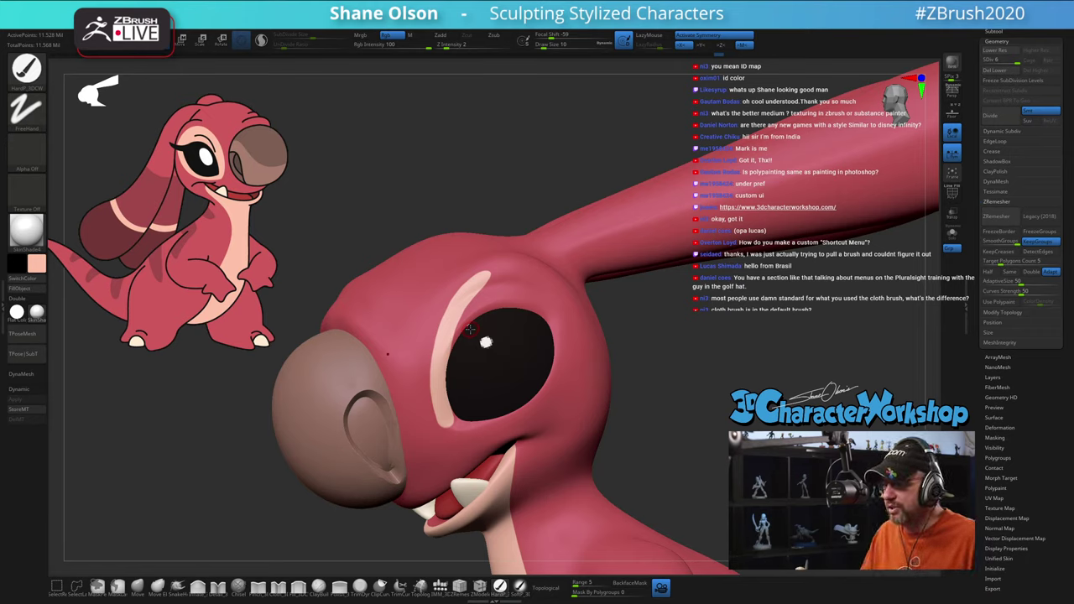
mouse_move(451, 344)
left_mouse_down()
mouse_move(479, 306)
mouse_move(453, 334)
left_mouse_up()
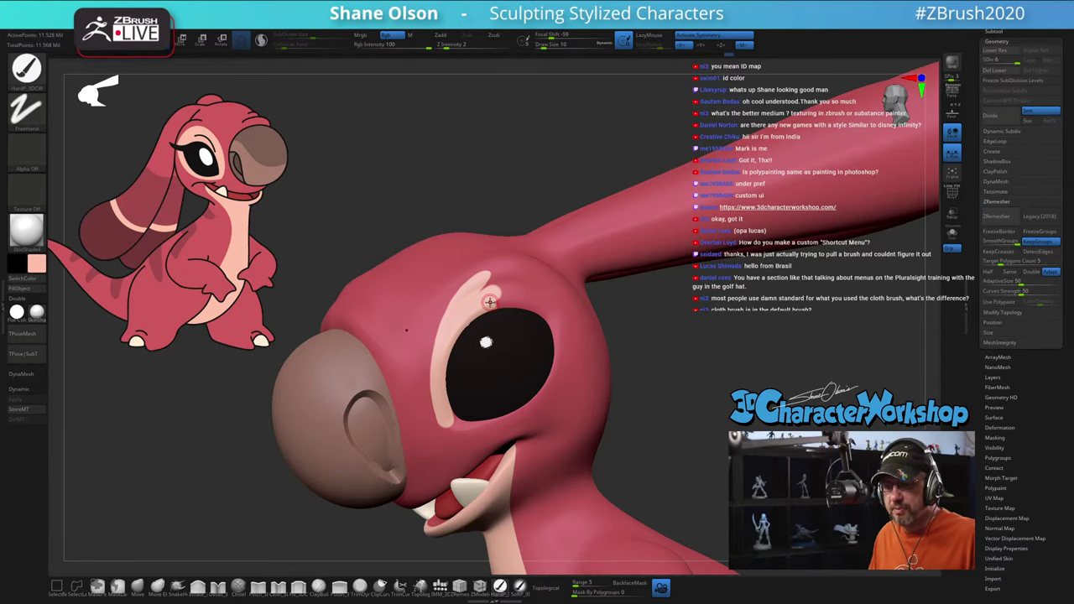
Step: Extend the peach marking along the lower and rear edges of the eye to close it into a ring
left_click_drag(659, 369, 618, 490)
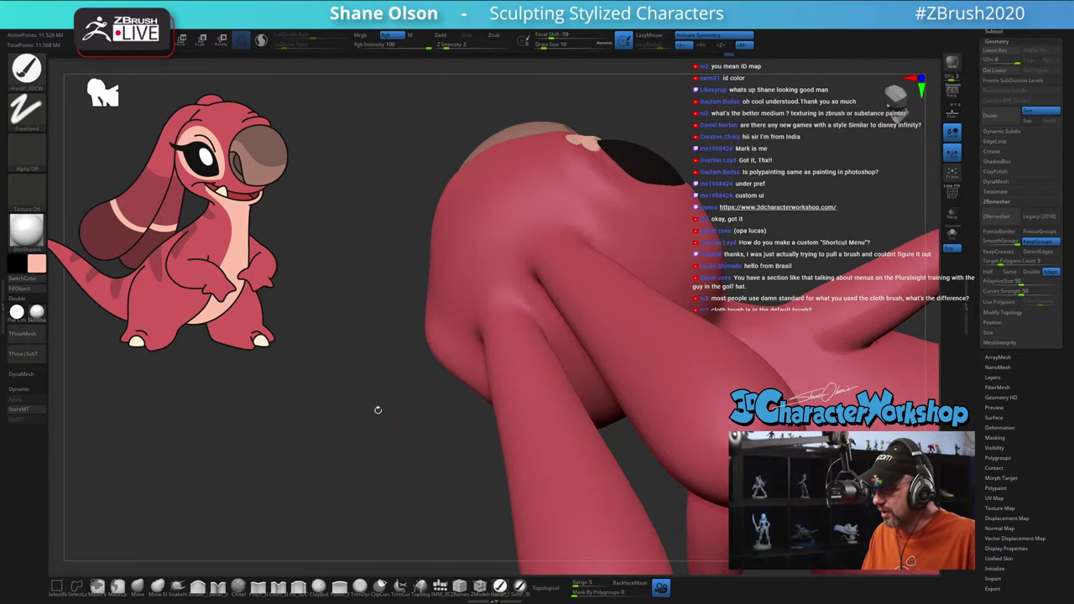
left_click_drag(377, 409, 427, 468)
left_click_drag(615, 421, 608, 376)
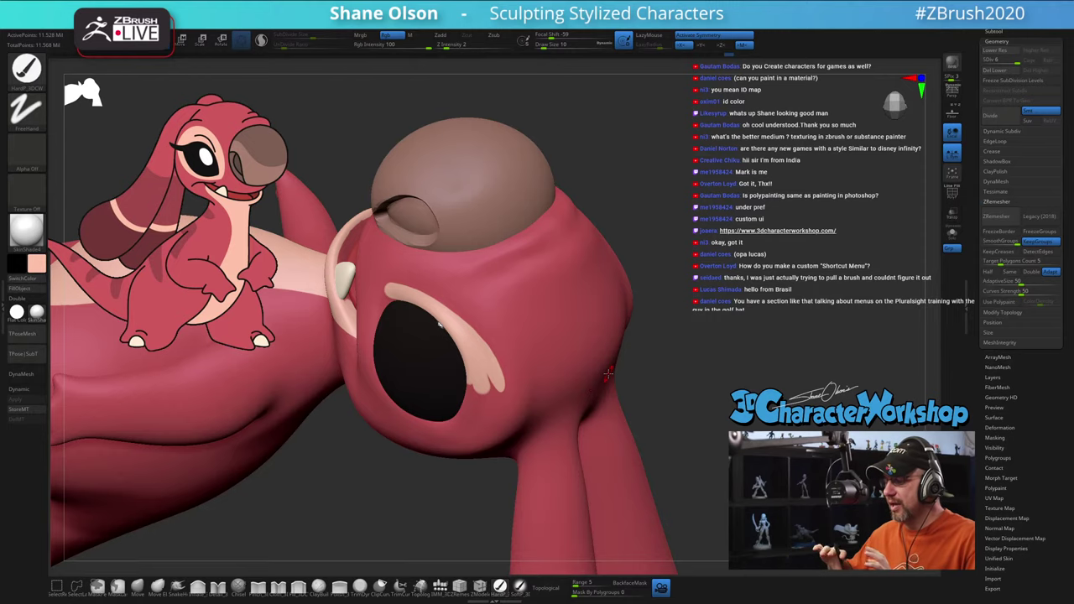
mouse_move(691, 437)
left_mouse_down()
mouse_move(671, 416)
mouse_move(689, 425)
left_mouse_up()
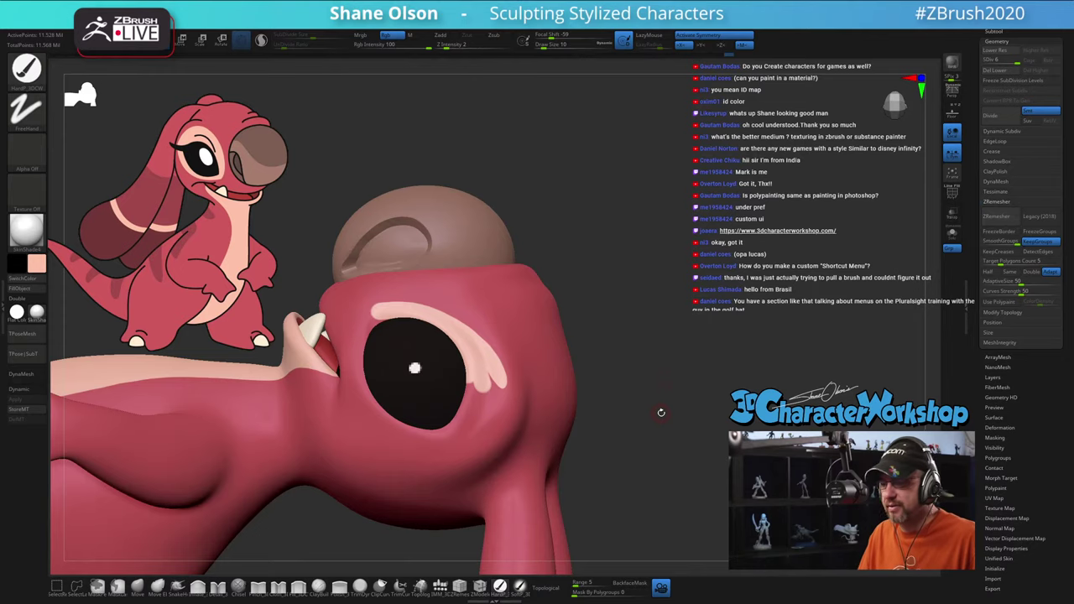
mouse_move(662, 412)
left_mouse_down()
mouse_move(676, 397)
mouse_move(653, 389)
mouse_move(693, 362)
mouse_move(687, 261)
mouse_move(689, 336)
mouse_move(687, 323)
left_mouse_up()
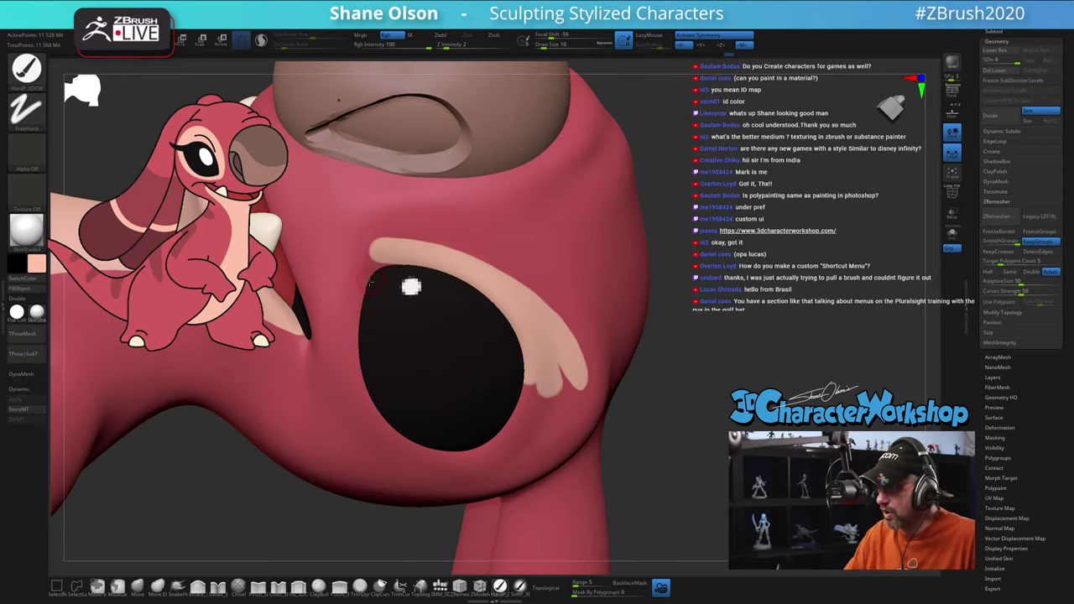
mouse_move(382, 250)
left_mouse_down()
mouse_move(355, 344)
mouse_move(390, 433)
left_mouse_up()
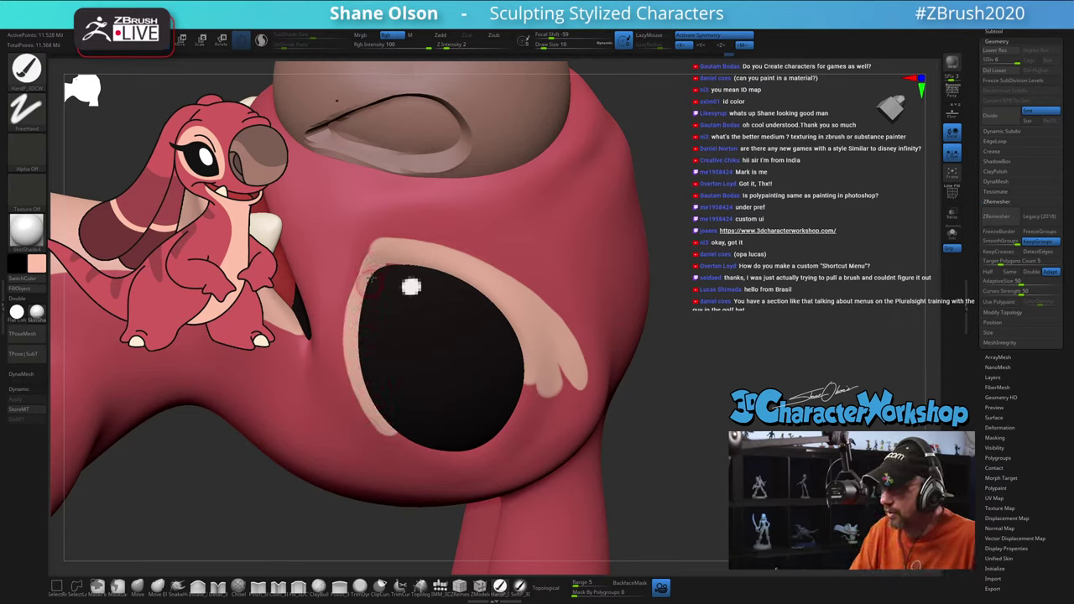
left_click_drag(352, 325, 361, 293)
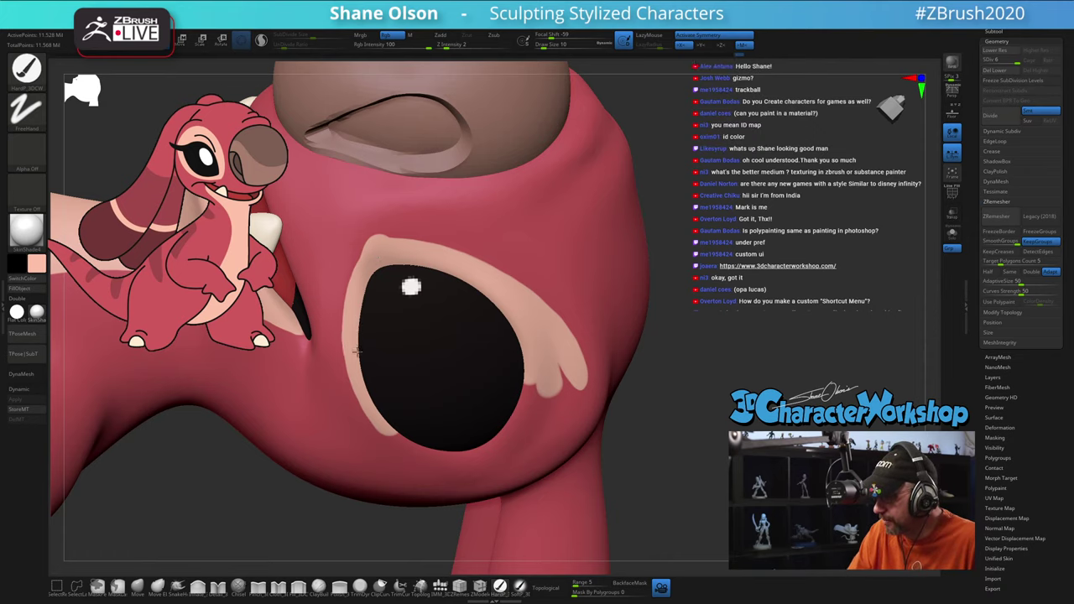
mouse_move(380, 415)
left_mouse_down()
mouse_move(443, 454)
mouse_move(497, 449)
left_mouse_up()
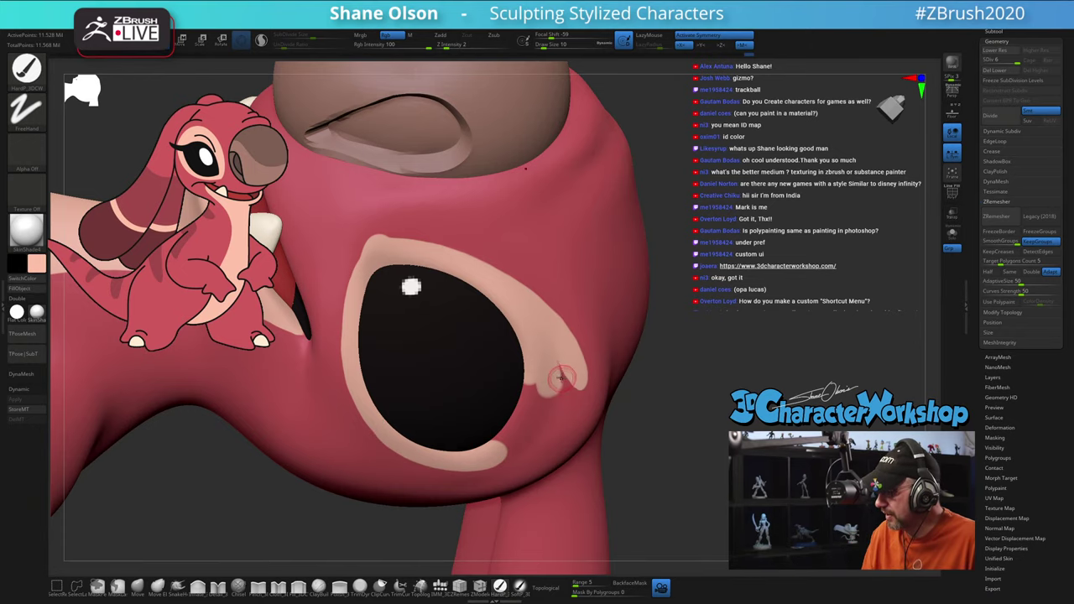
right_click_drag(562, 378, 552, 353)
left_click_drag(532, 343, 518, 423)
mouse_move(558, 345)
left_mouse_down()
mouse_move(554, 390)
mouse_move(510, 465)
left_mouse_up()
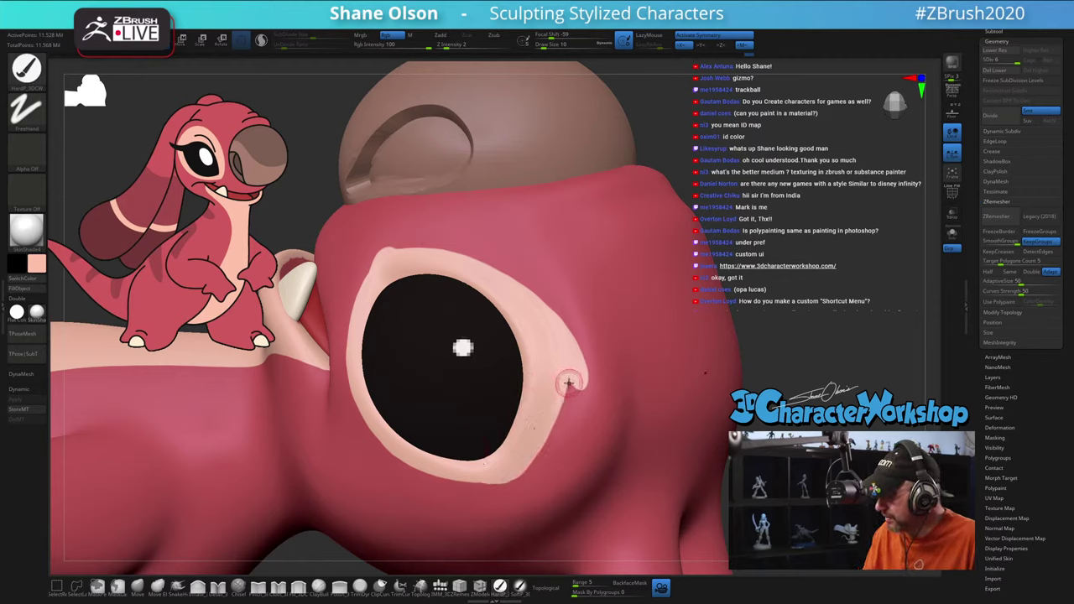
Step: Even out the peach above the eye and trim the ring's upper outer edge with the red body color
mouse_move(571, 408)
right_mouse_down("ctrl")
mouse_move(618, 437)
mouse_move(660, 372)
mouse_move(714, 383)
mouse_move(618, 386)
mouse_move(590, 307)
mouse_move(711, 355)
mouse_move(503, 361)
mouse_move(515, 292)
right_mouse_up("ctrl")
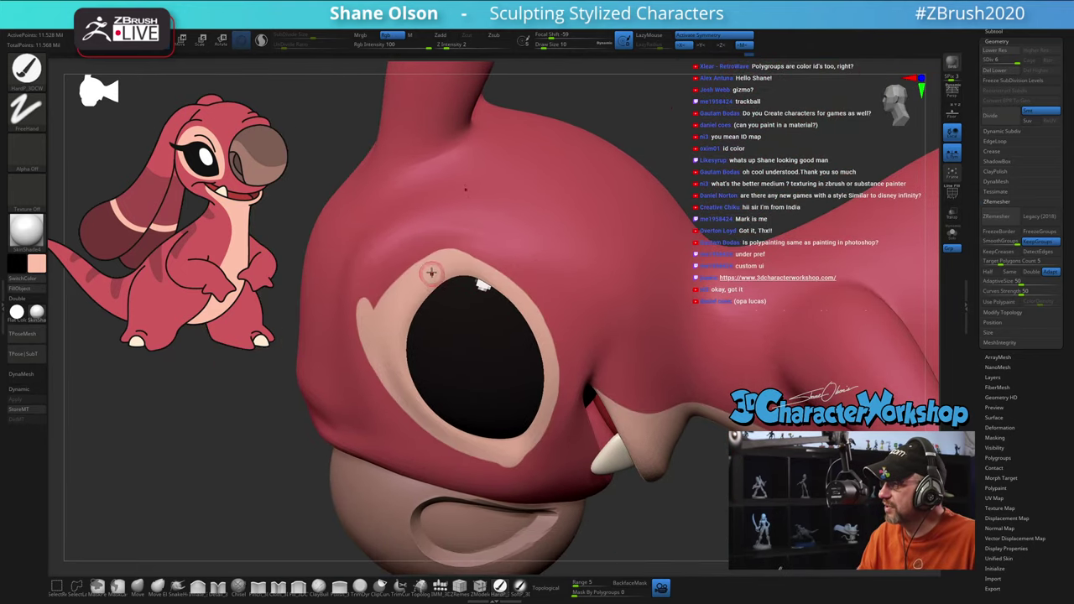
mouse_move(432, 274)
right_mouse_down()
mouse_move(415, 344)
mouse_move(401, 300)
right_mouse_up()
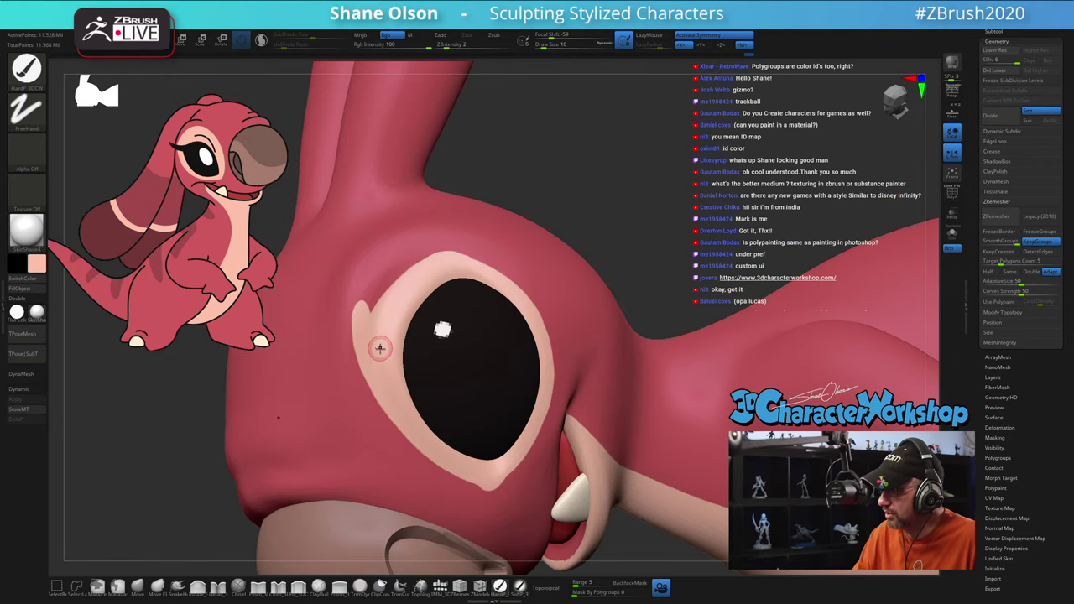
right_click_drag(389, 339, 412, 294)
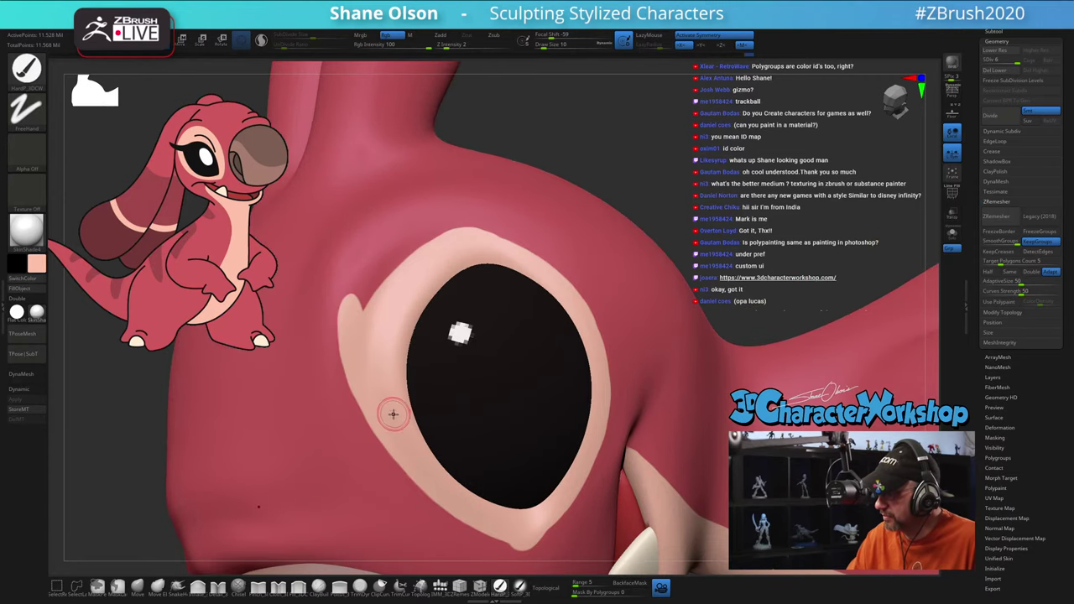
mouse_move(377, 340)
left_mouse_down()
mouse_move(383, 305)
mouse_move(419, 259)
mouse_move(476, 245)
left_mouse_up()
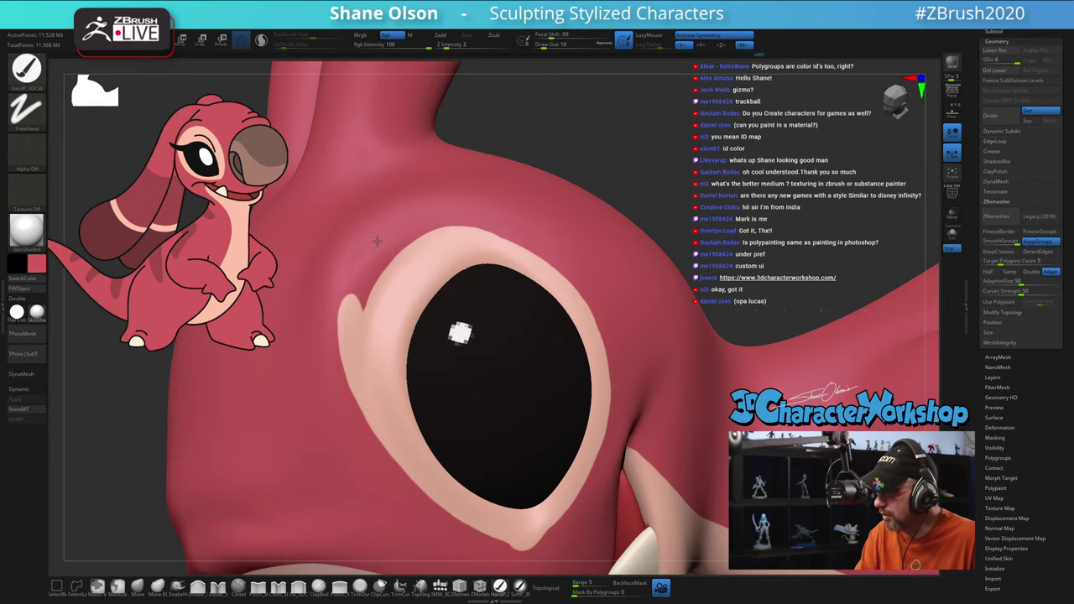
mouse_move(365, 281)
left_mouse_down()
mouse_move(350, 384)
mouse_move(379, 445)
left_mouse_up()
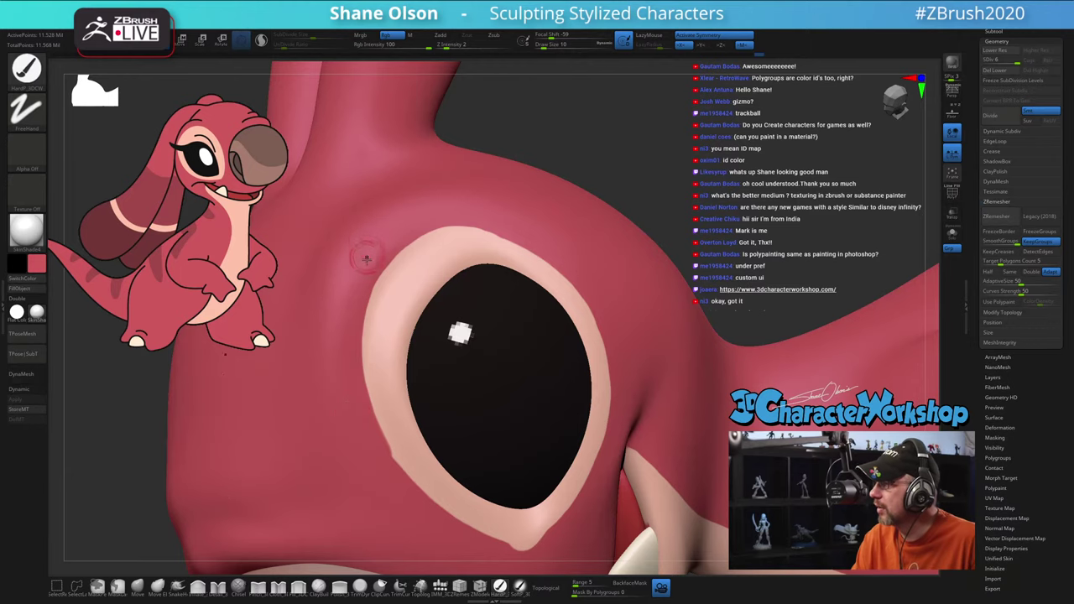
Step: Trim the front corner of the peach eye ring to a point with the red body color, using a draw size of 8
mouse_move(384, 414)
right_mouse_down("alt")
mouse_move(368, 341)
mouse_move(314, 271)
right_mouse_up("alt")
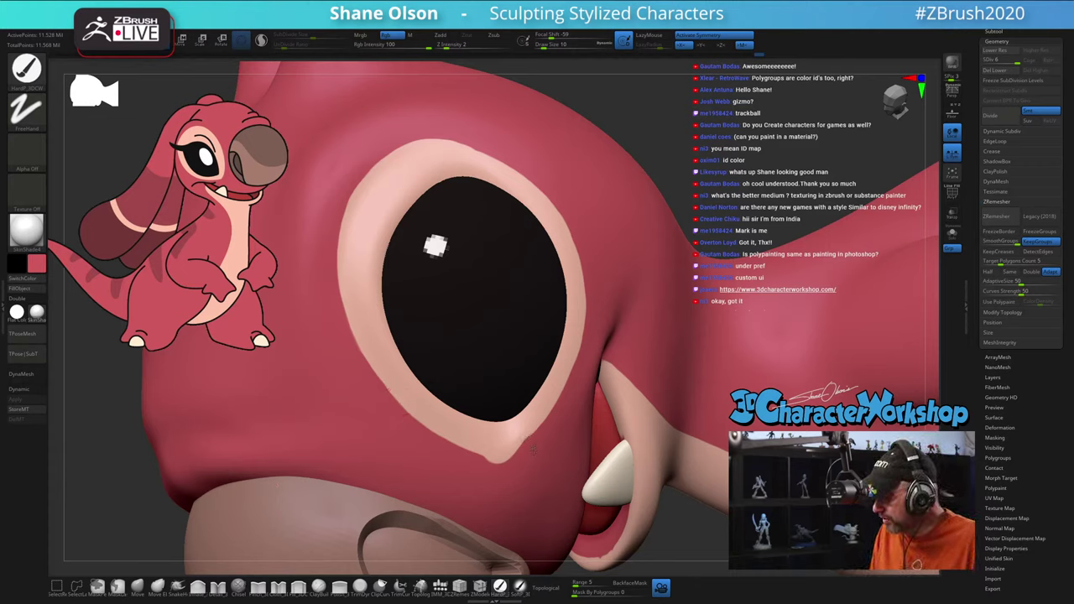
key("ctrl")
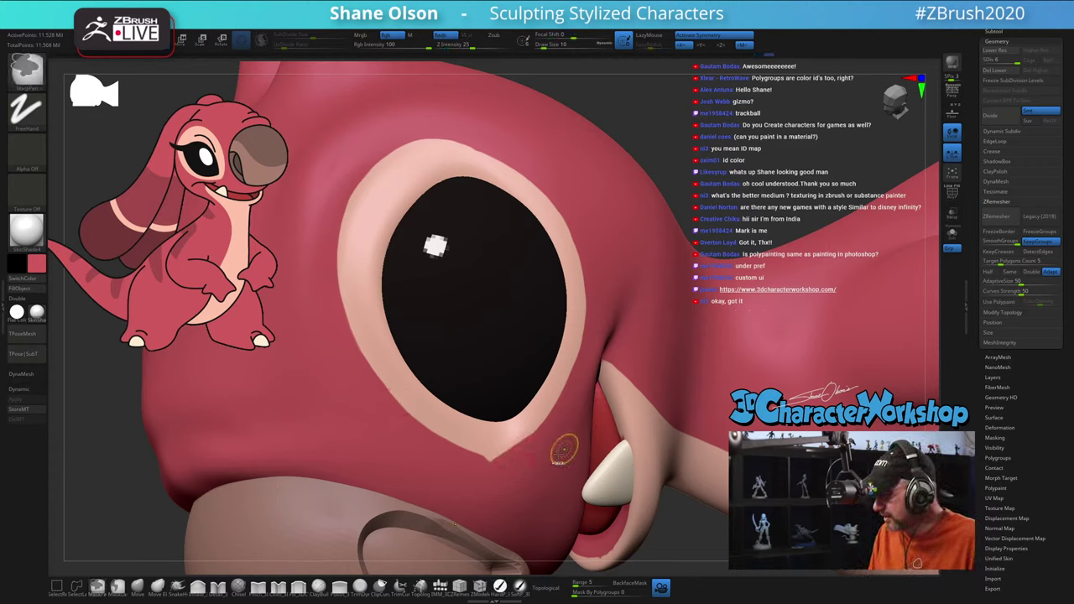
key("b")
key("p")
key("a")
right_click_drag(564, 450, 590, 224)
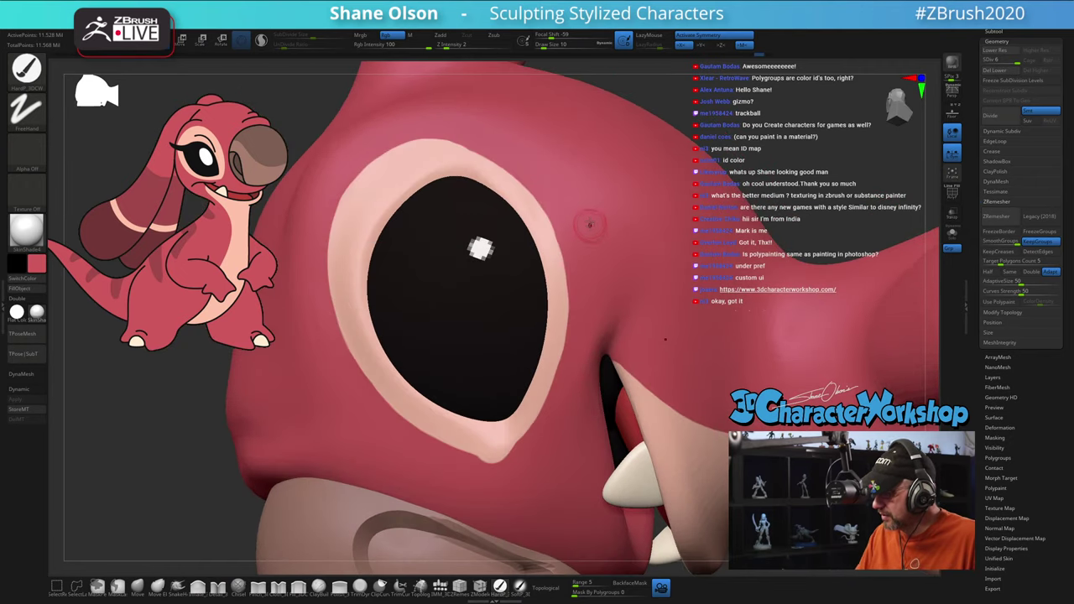
mouse_move(528, 168)
right_mouse_down("ctrl")
mouse_move(550, 243)
mouse_move(537, 369)
mouse_move(505, 220)
mouse_move(459, 357)
mouse_move(412, 342)
right_mouse_up("ctrl")
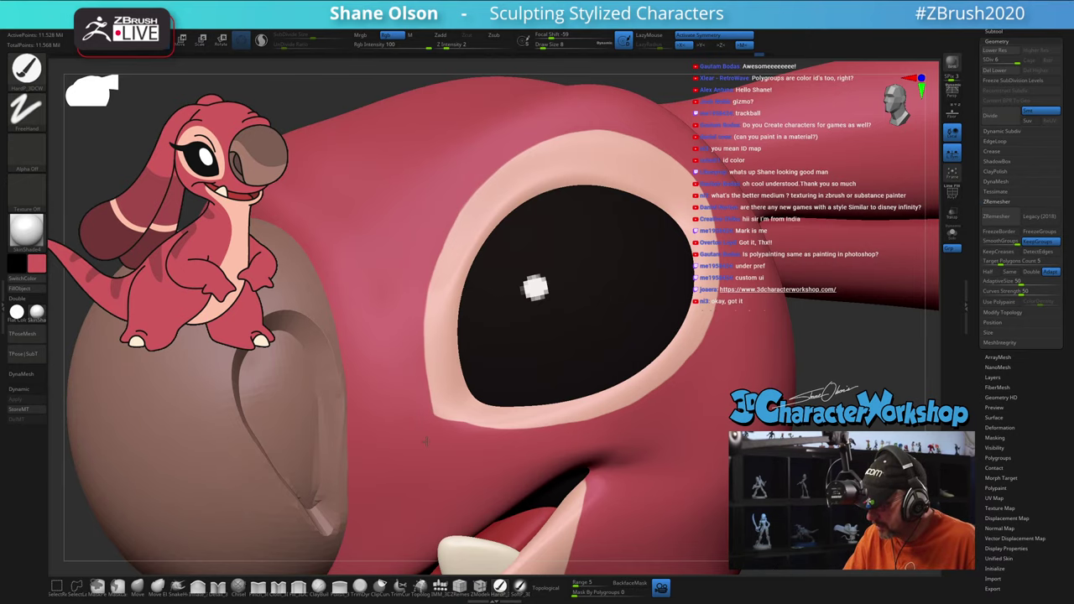
Step: Straighten the lower edge of the peach eye ring facing the mouth and sharpen its front corner with red
right_click_drag(582, 440, 563, 298)
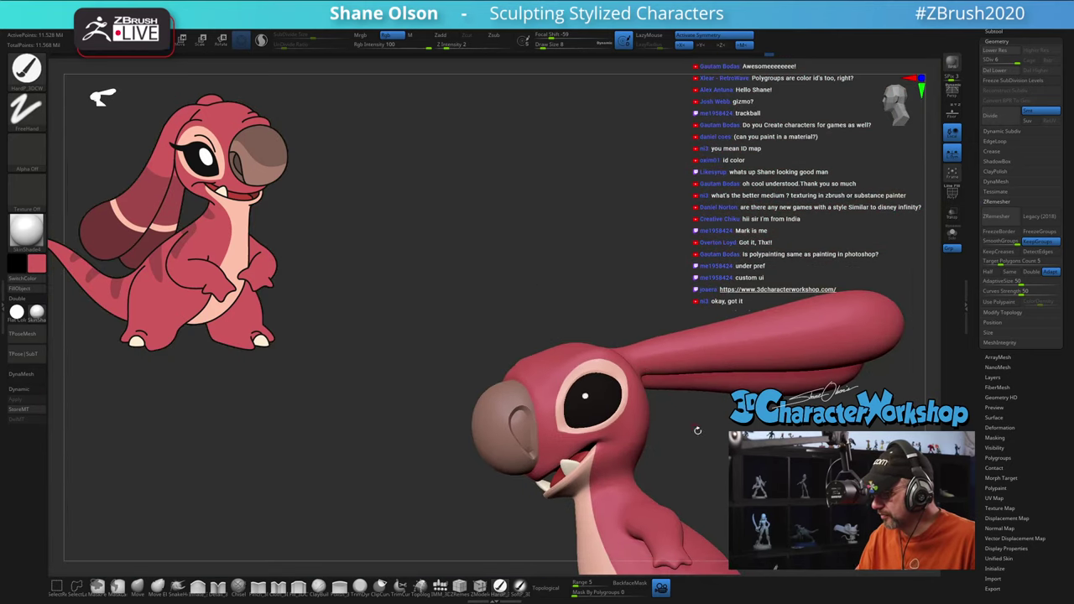
right_click_drag(698, 430, 898, 495)
right_click_drag(629, 411, 591, 504)
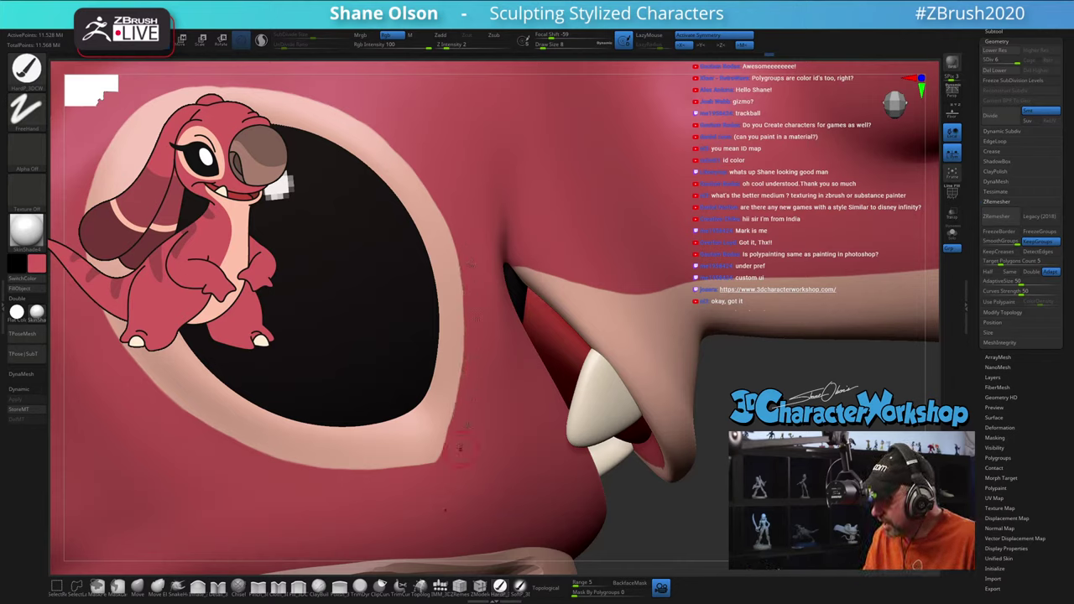
key("ctrl")
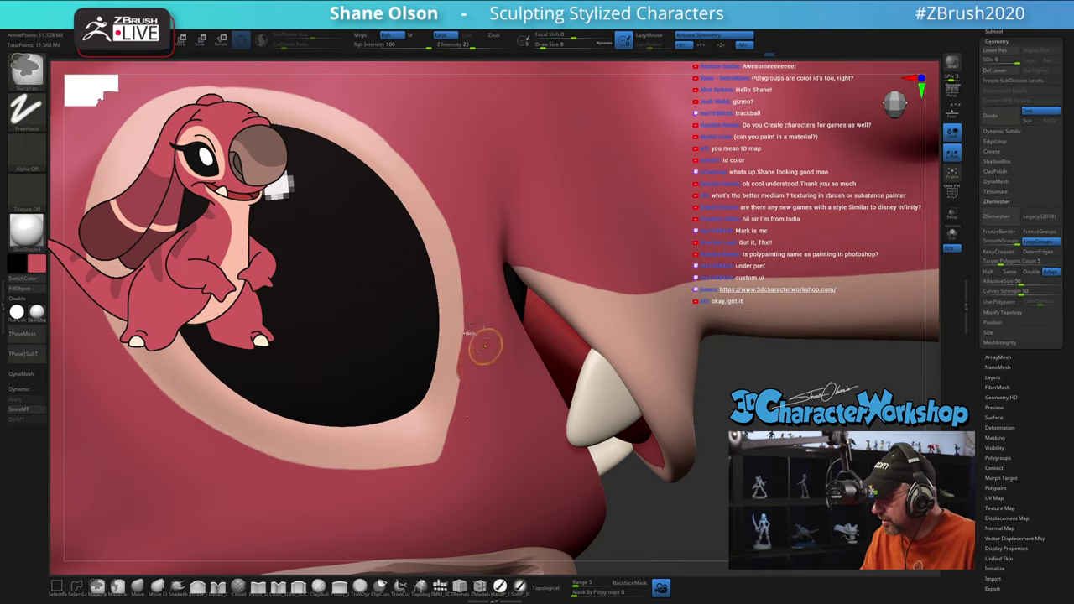
key("b")
key("h")
key("p")
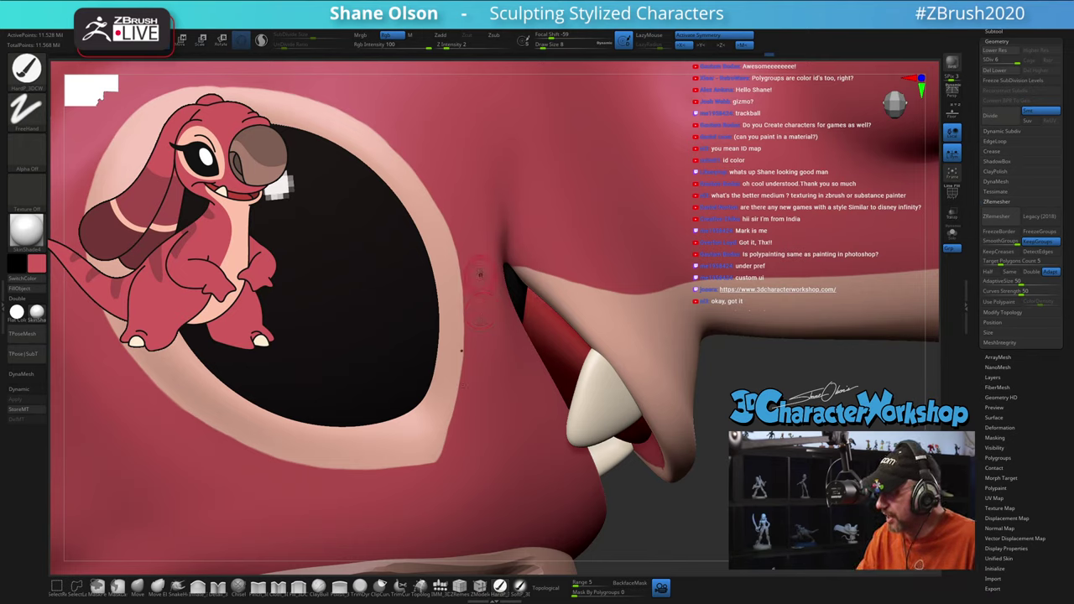
right_click_drag(490, 335, 484, 267)
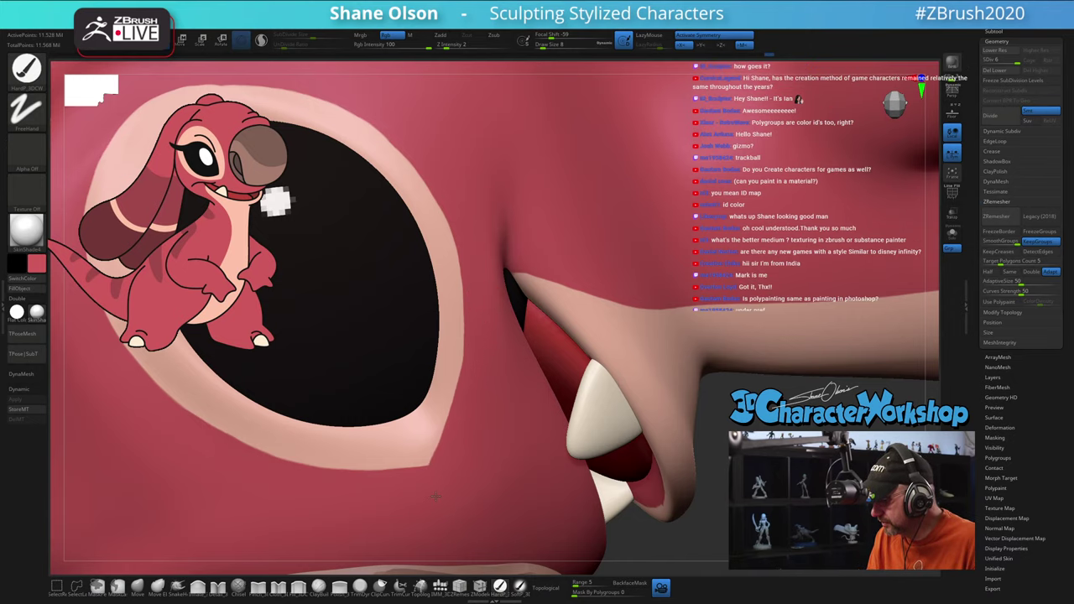
right_click_drag(500, 465, 536, 418, "ctrl")
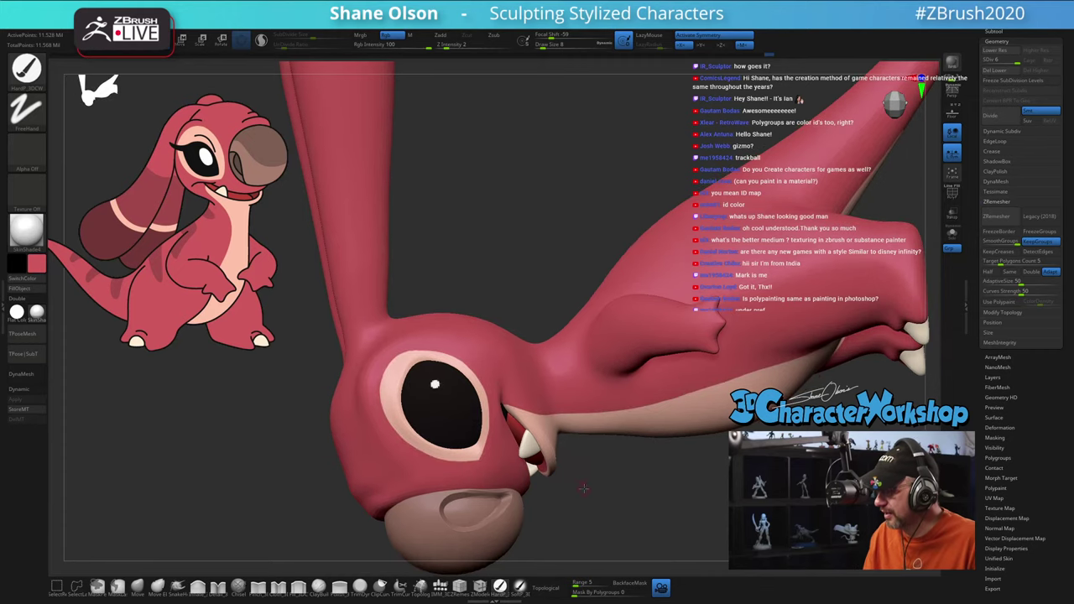
right_click_drag(583, 489, 582, 454)
key("ctrl")
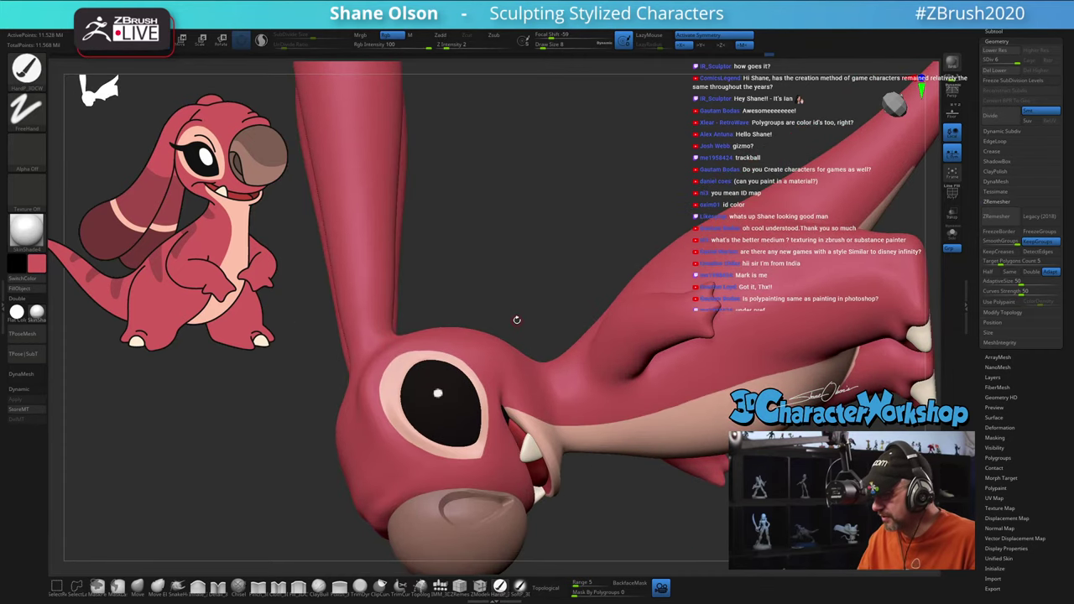
right_click_drag(515, 315, 515, 422, "ctrl")
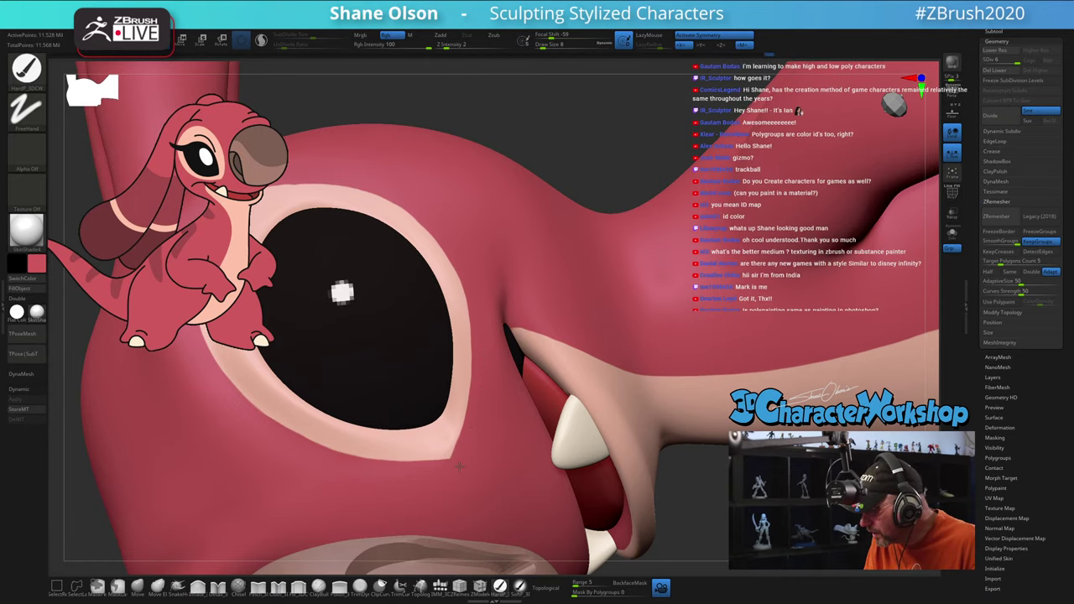
right_click_drag(500, 467, 477, 382)
Step: Select the nose, inspect its wireframe and apply Mirror And Weld to it
mouse_move(492, 303)
left_mouse_down()
mouse_move(542, 211)
mouse_move(386, 297)
mouse_move(633, 398)
mouse_move(564, 424)
mouse_move(652, 465)
mouse_move(609, 331)
mouse_move(590, 403)
mouse_move(648, 382)
mouse_move(658, 422)
left_mouse_up()
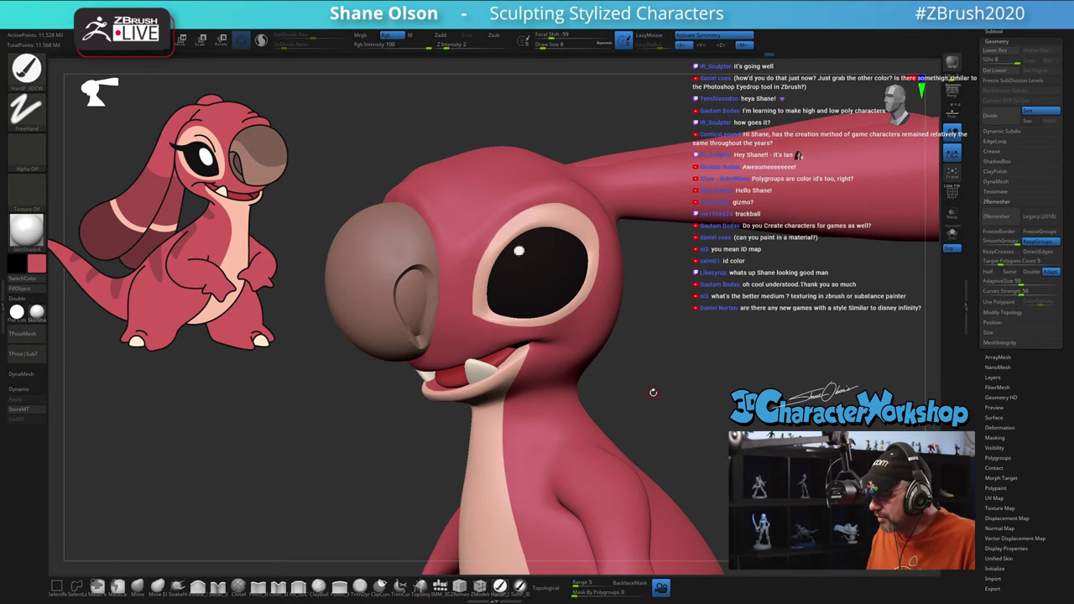
mouse_move(268, 517)
left_mouse_down()
mouse_move(302, 462)
mouse_move(375, 431)
mouse_move(498, 411)
left_mouse_up()
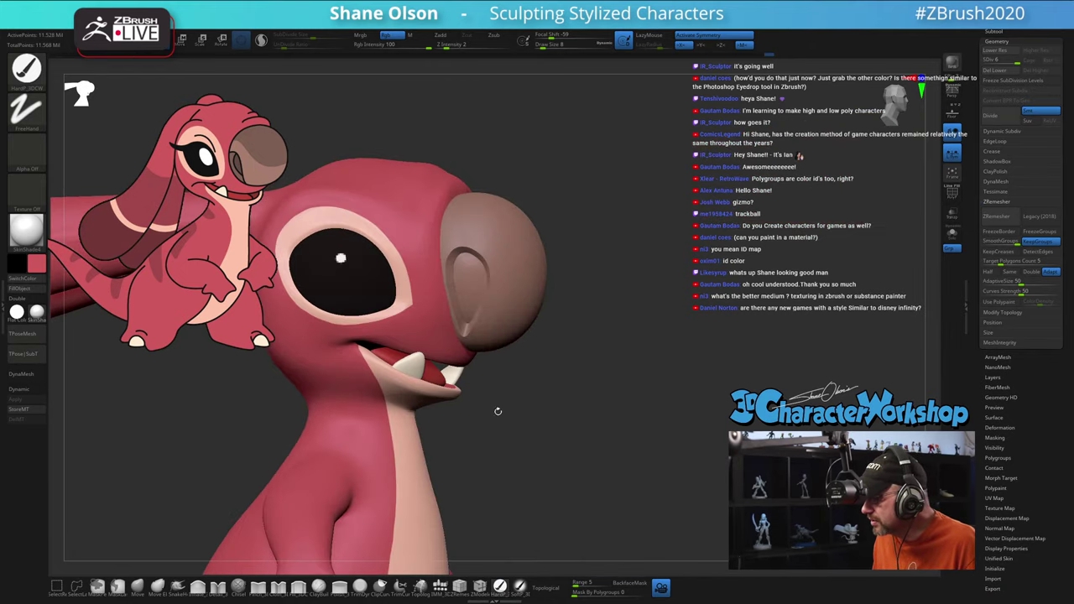
left_click_drag(594, 357, 439, 337)
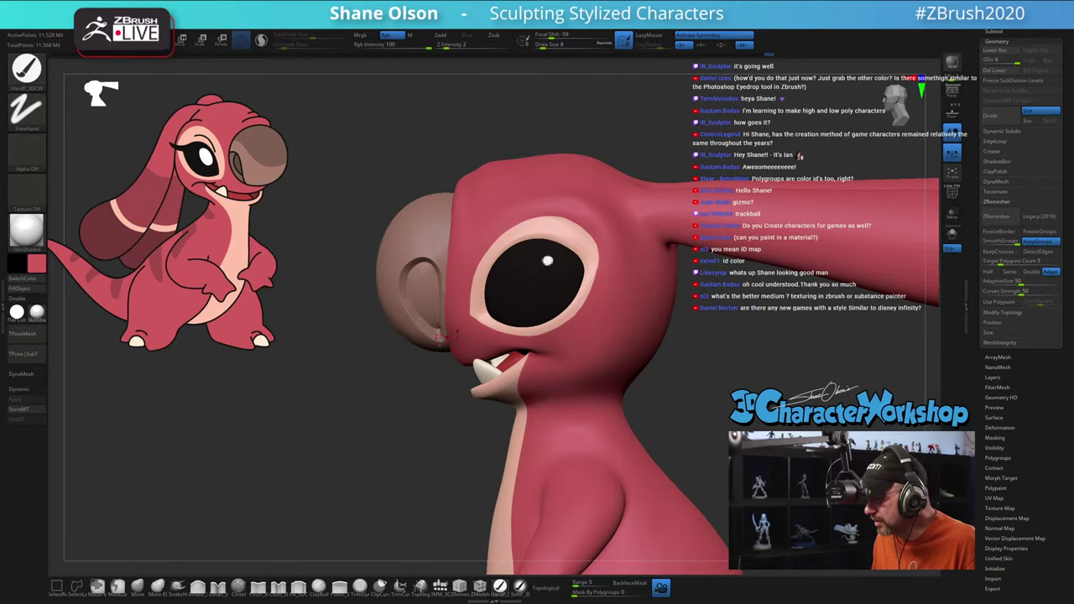
left_click_drag(405, 306, 371, 296)
mouse_move(611, 414)
left_mouse_down()
mouse_move(631, 408)
mouse_move(619, 371)
mouse_move(672, 260)
mouse_move(644, 273)
mouse_move(681, 287)
mouse_move(679, 273)
mouse_move(656, 264)
left_mouse_up()
key("shift+f")
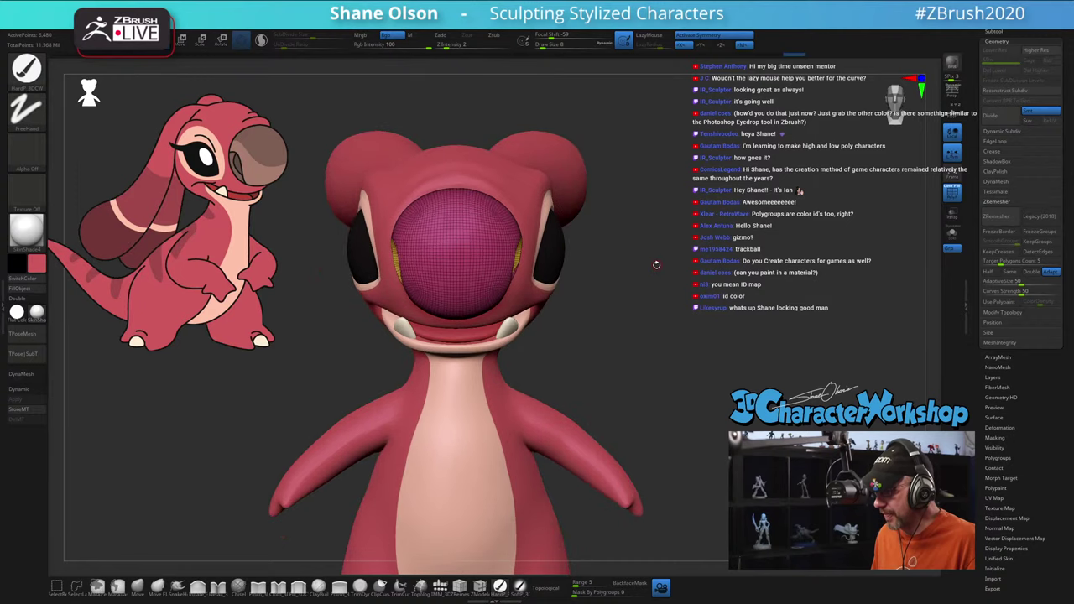
key("3")
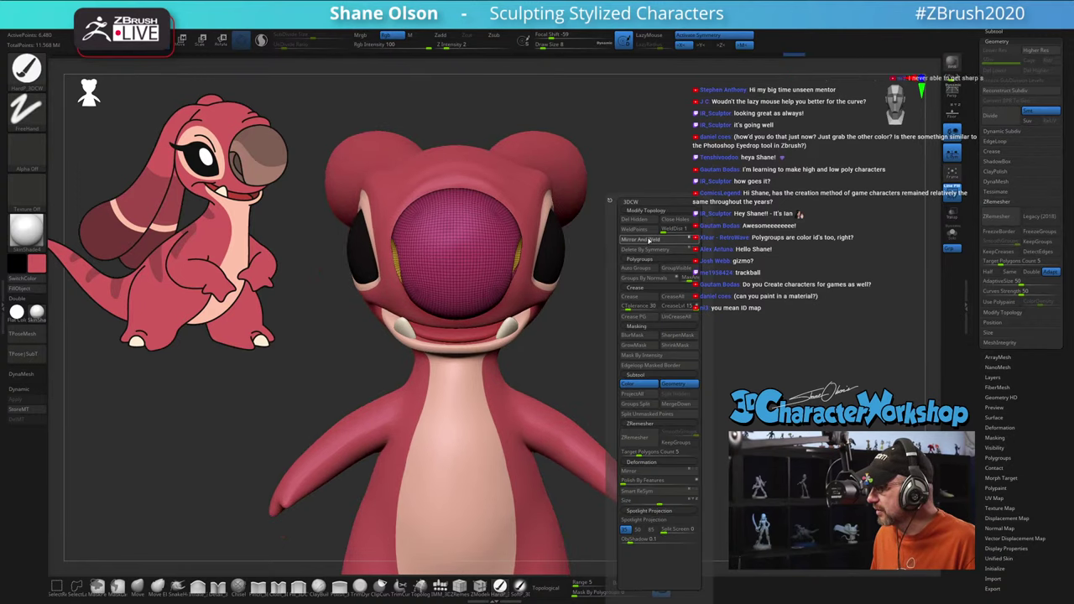
mouse_move(695, 250)
left_mouse_down()
mouse_move(721, 251)
mouse_move(667, 254)
mouse_move(729, 255)
mouse_move(690, 260)
mouse_move(706, 249)
left_mouse_up()
key("shift+f")
key("shift+f")
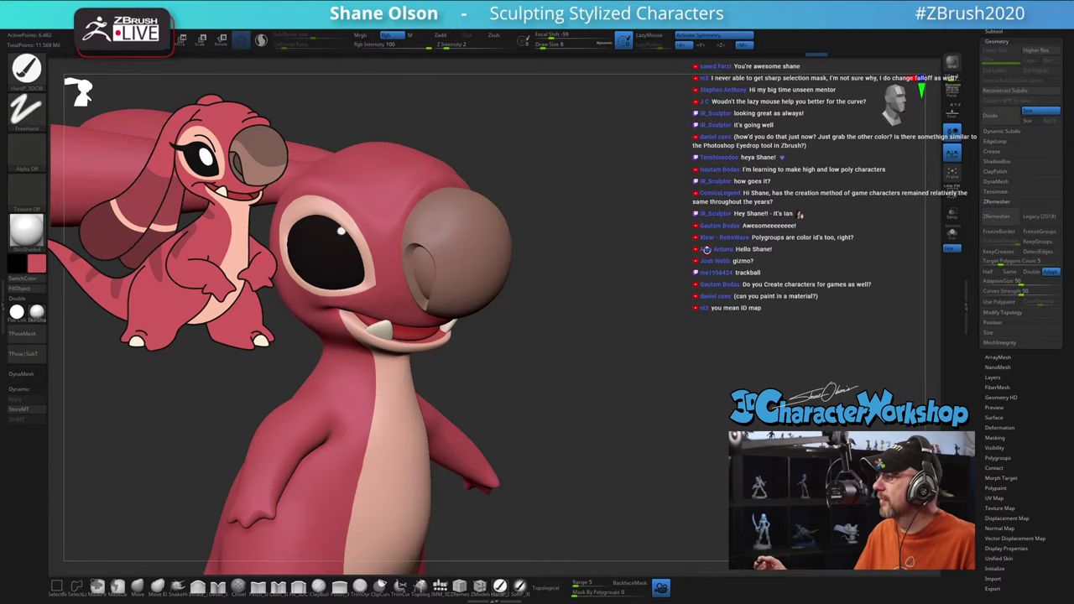
left_click_drag(562, 324, 602, 414)
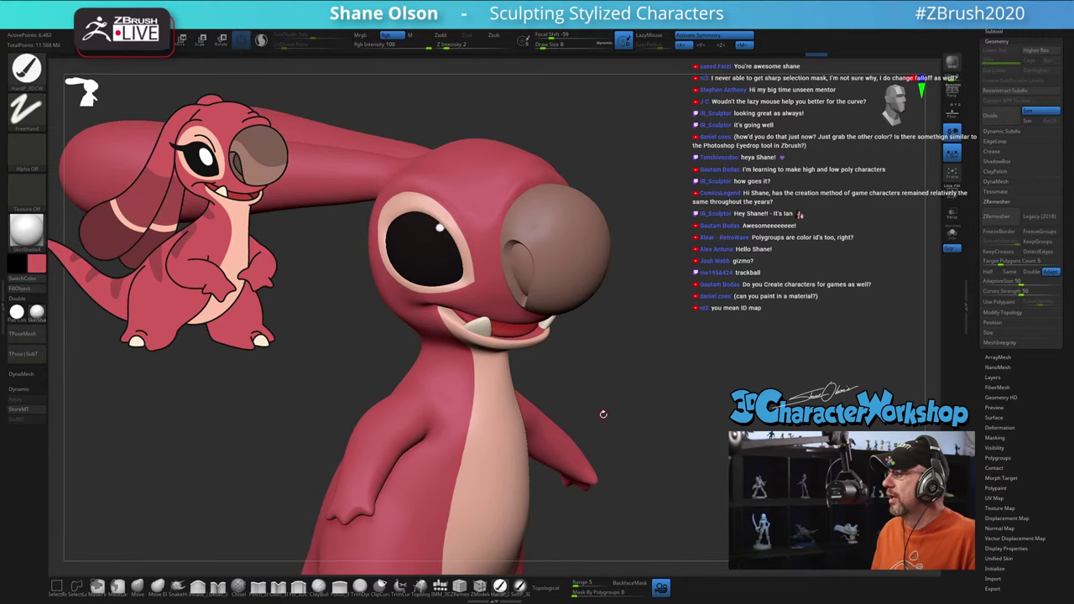
Step: Sample the brown nose color from the reference drawing as the paint color
left_click_drag(644, 359, 658, 360)
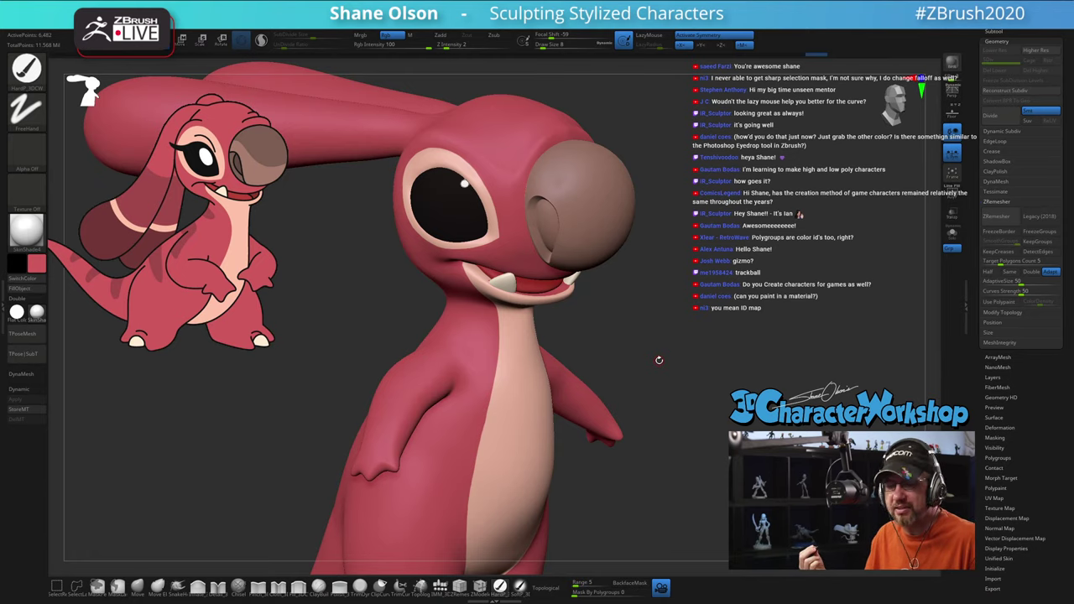
left_click_drag(718, 363, 715, 376)
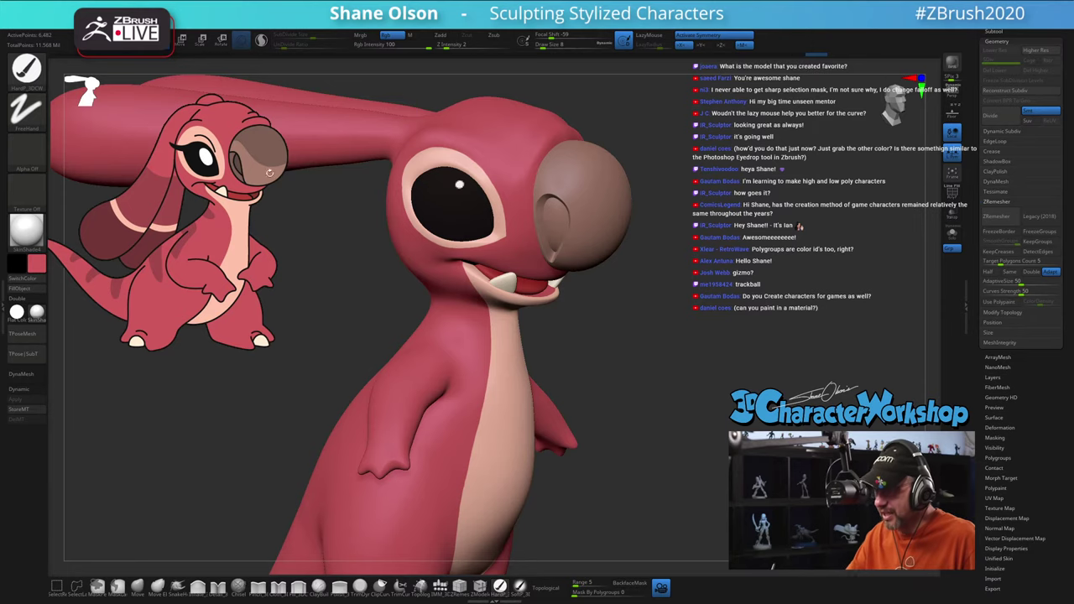
key("c")
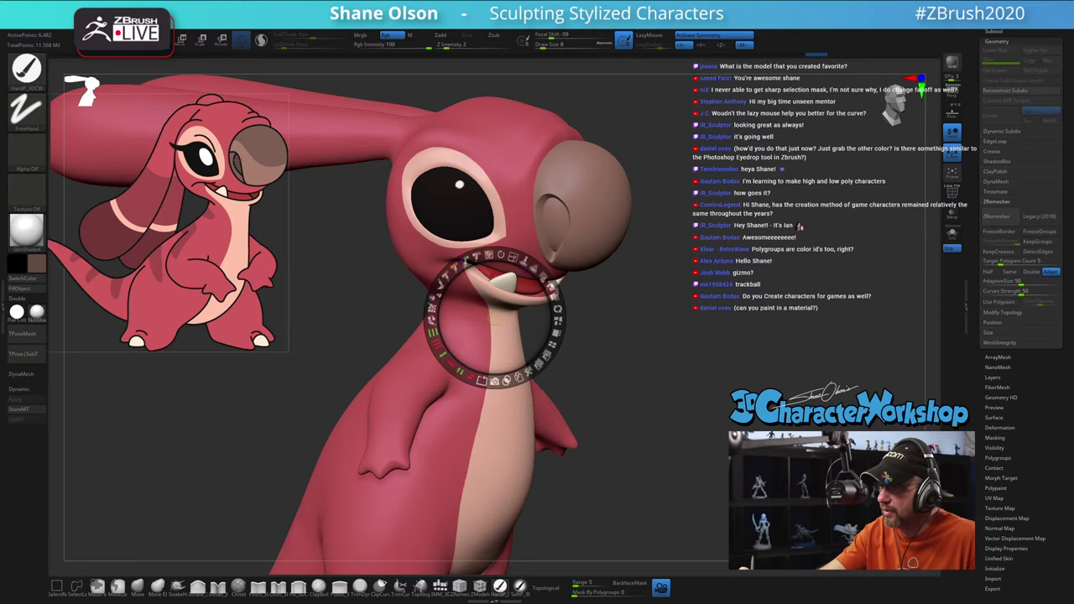
left_click_drag(632, 301, 622, 330)
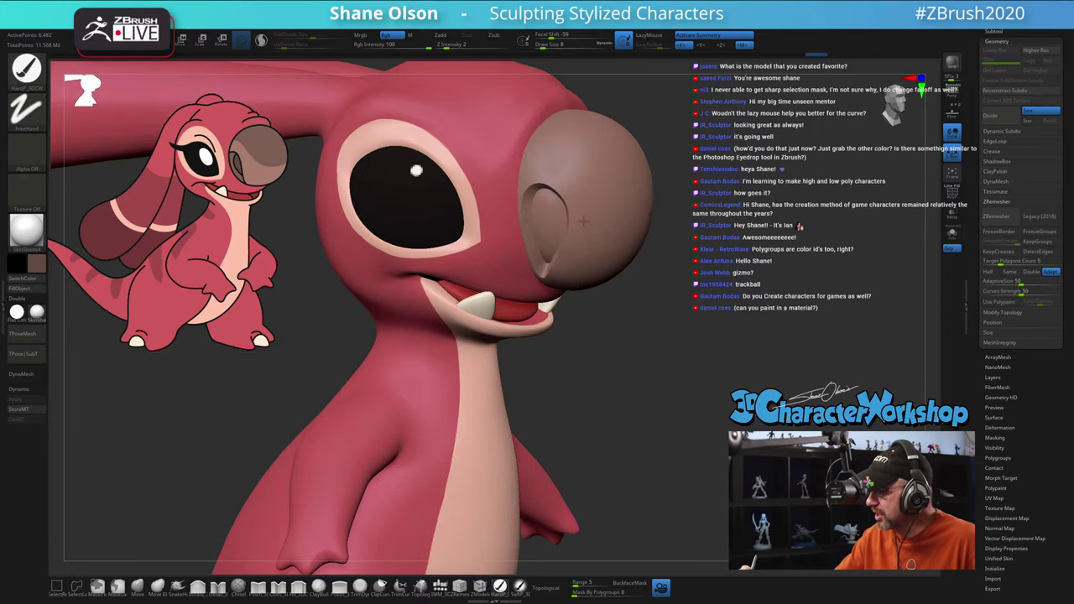
right_click_drag(580, 212, 584, 212)
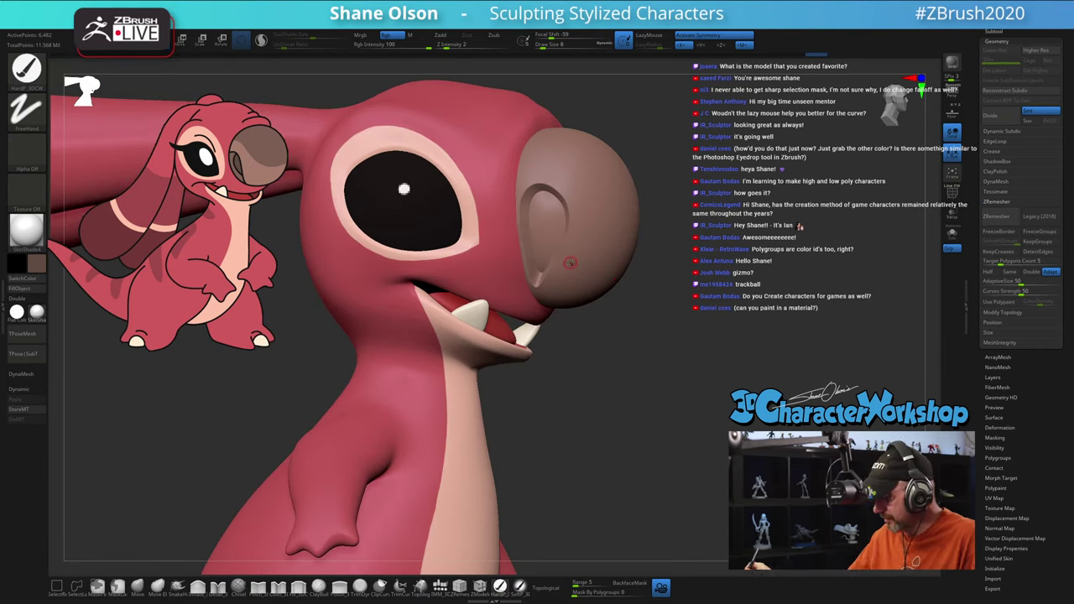
Step: Isolate the nose with its wireframe shown and examine the polygroups around the nostril
left_click_drag(784, 225, 817, 216)
key("shift+f")
left_click(951, 234)
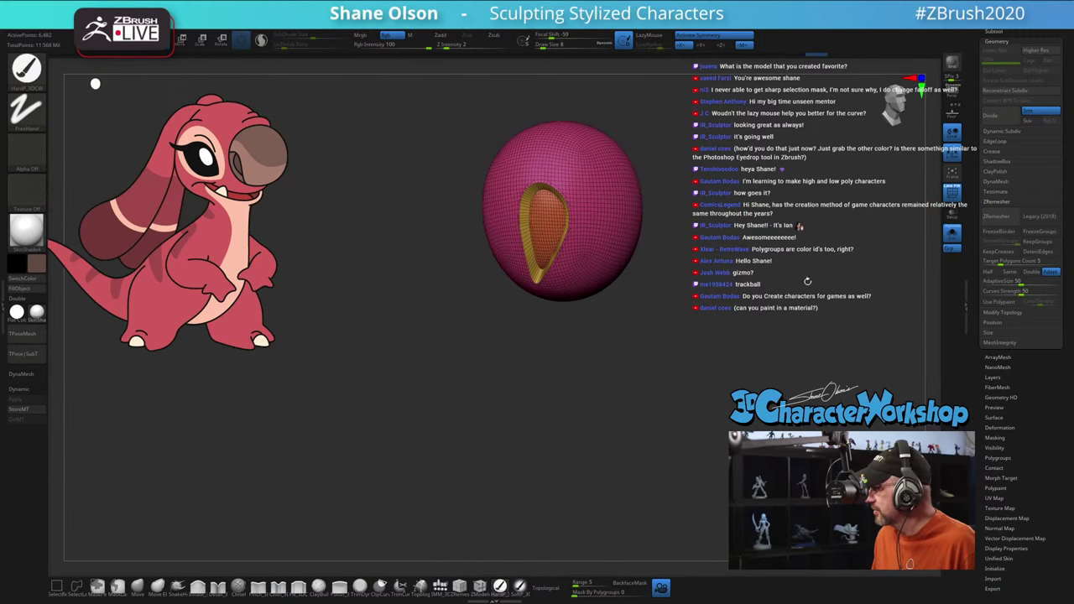
left_click_drag(808, 280, 453, 235, "alt")
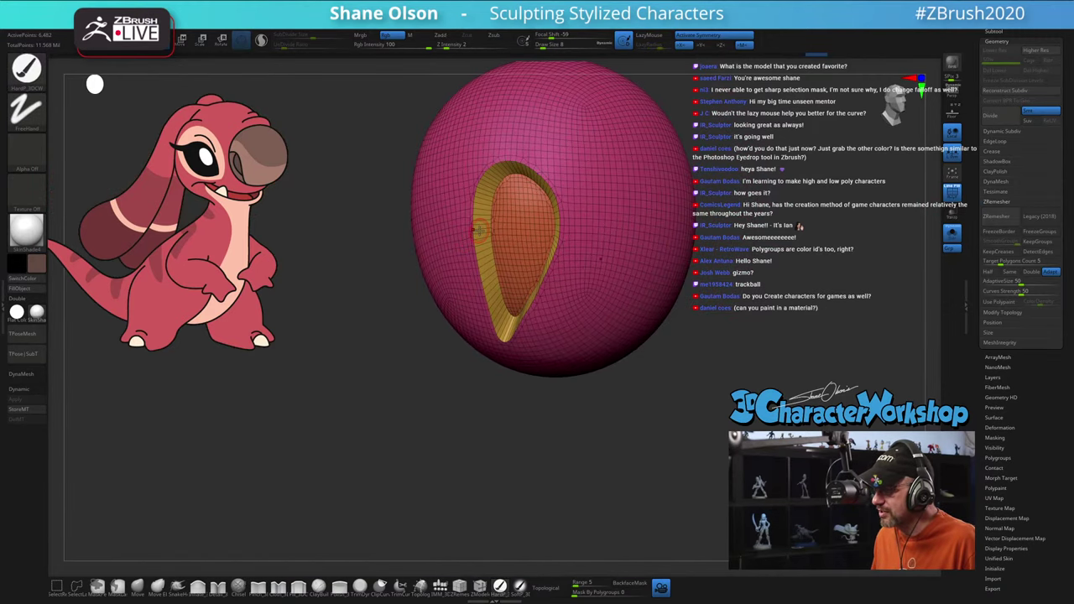
left_click_drag(350, 145, 349, 207, "alt")
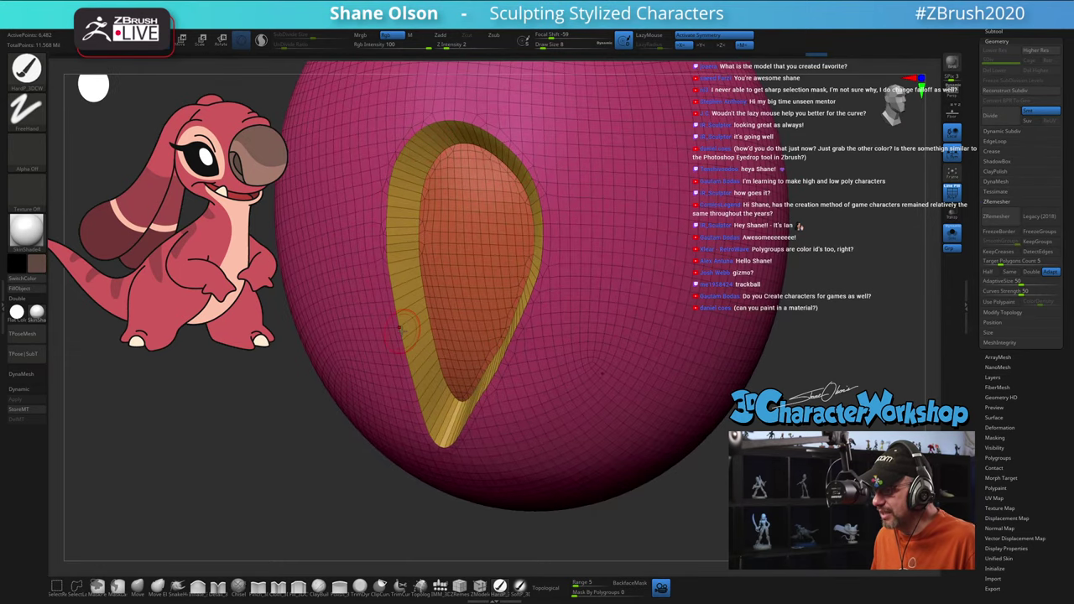
Step: Bring back the whole character, hide the wireframe and try painting the sampled brown inside the nostril
left_click(951, 234)
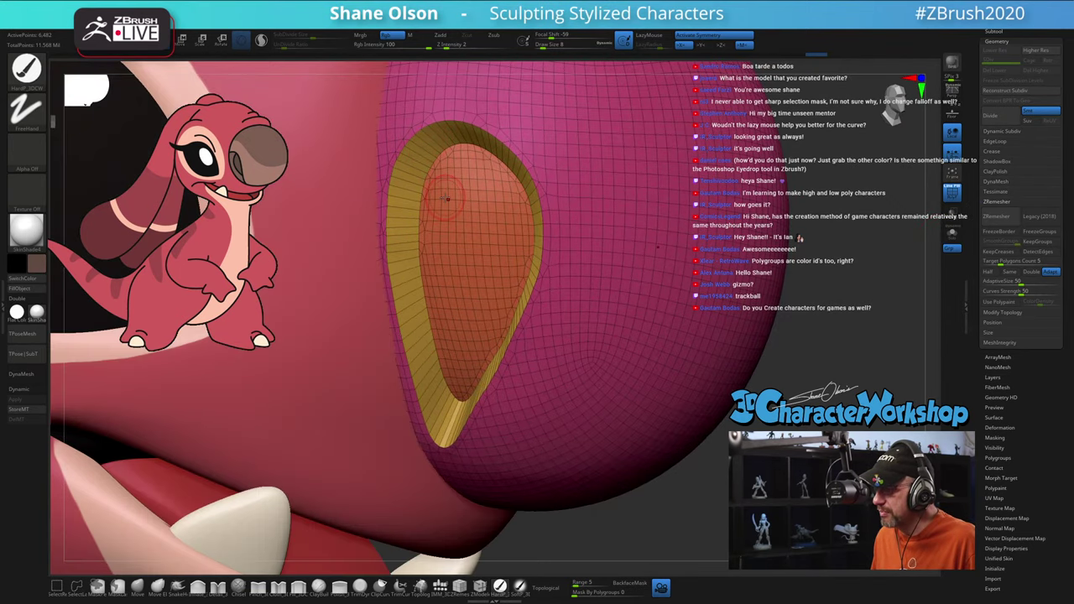
key("shift+f")
mouse_move(436, 168)
left_mouse_down()
mouse_move(422, 221)
mouse_move(445, 334)
left_mouse_up()
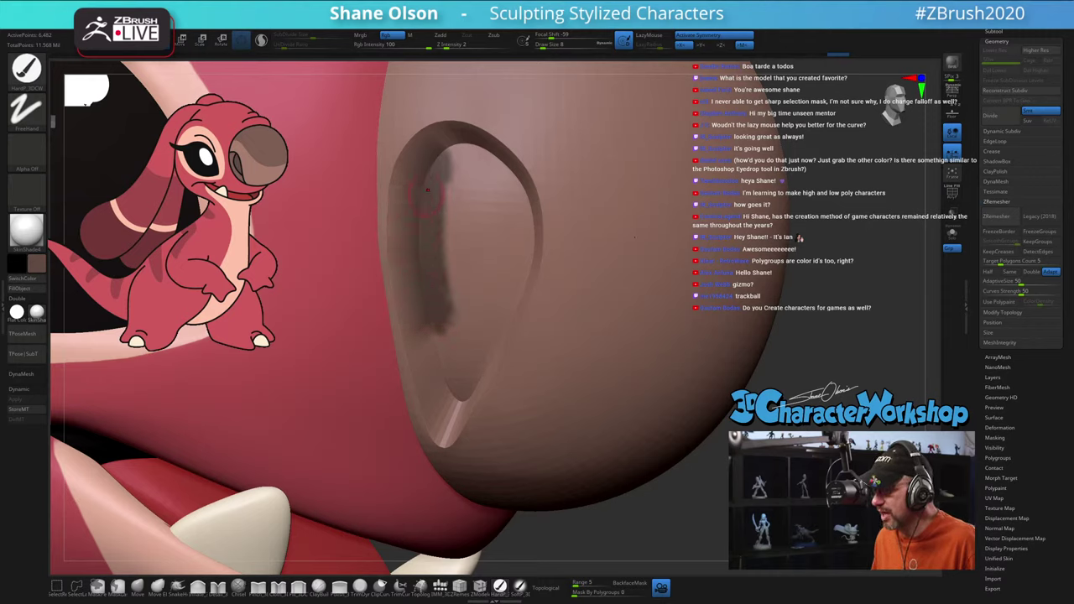
key("ctrl+z")
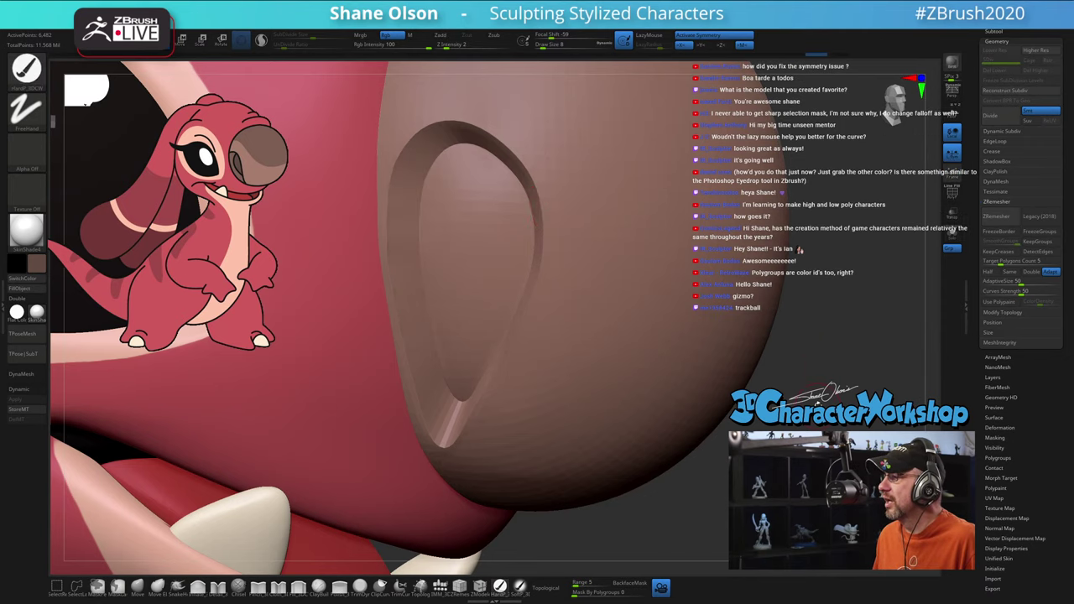
Step: Look over the nose from several angles and bring up the Mirror And Weld command in the custom 3DCW menu
mouse_move(818, 403)
left_mouse_down()
mouse_move(807, 329)
mouse_move(764, 321)
mouse_move(735, 275)
mouse_move(742, 285)
left_mouse_up()
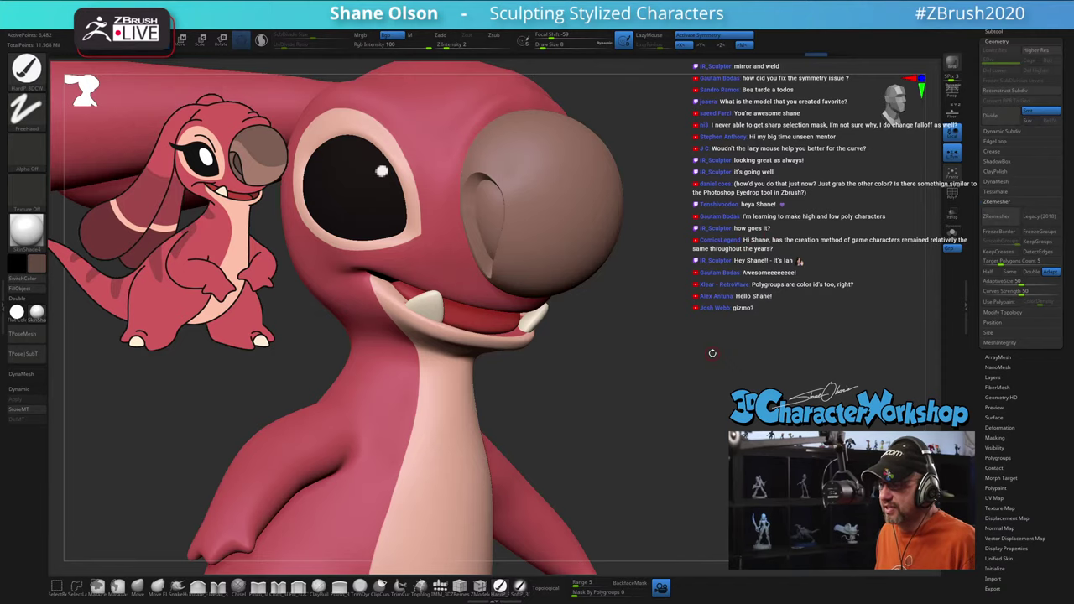
right_click_drag(686, 357, 690, 328, "ctrl")
left_click_drag(689, 328, 686, 328)
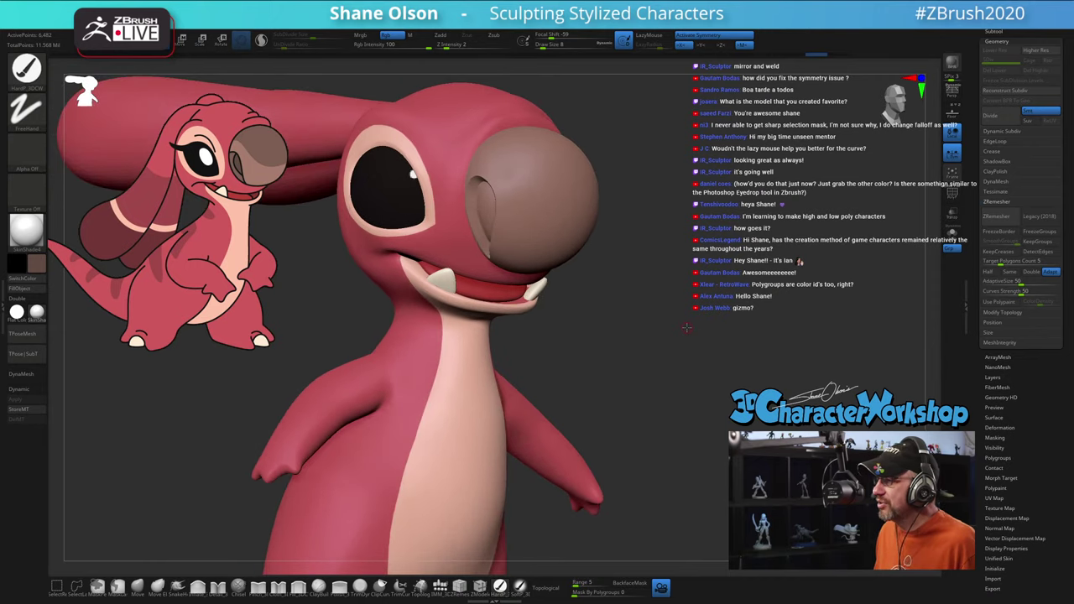
left_click_drag(694, 216, 687, 220)
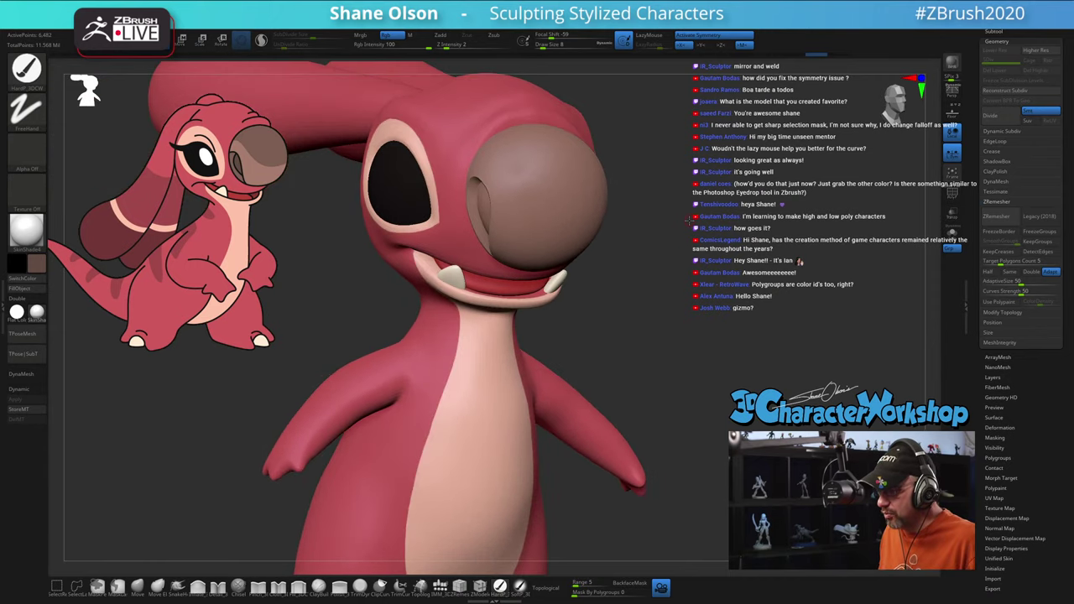
key("space")
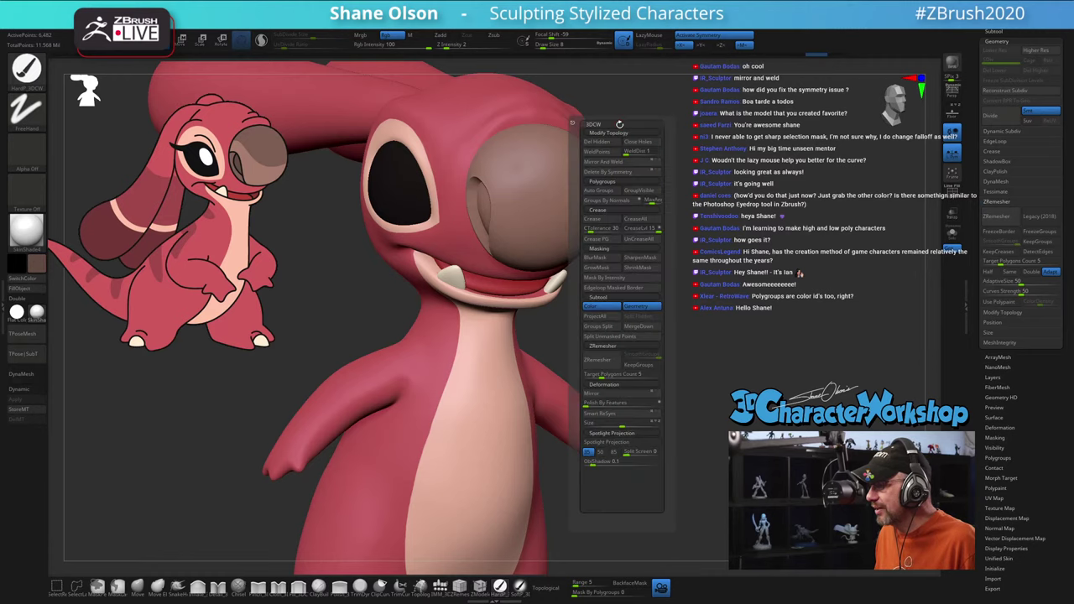
left_click(598, 170)
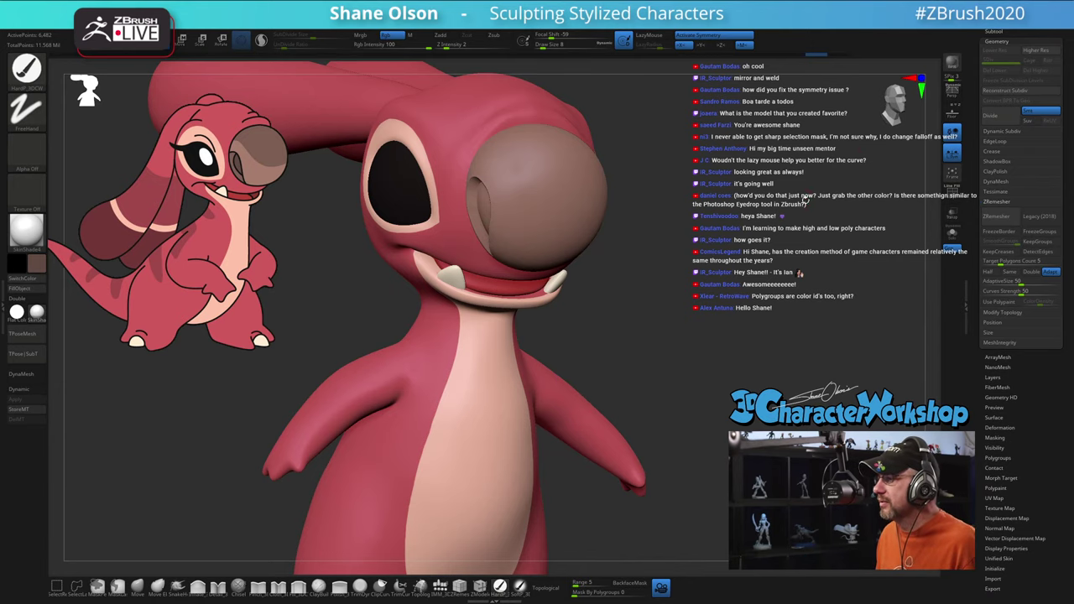
Step: Face the character frontally and sample several colors, finishing with the red body color as the active paint color
left_click_drag(747, 246, 707, 252)
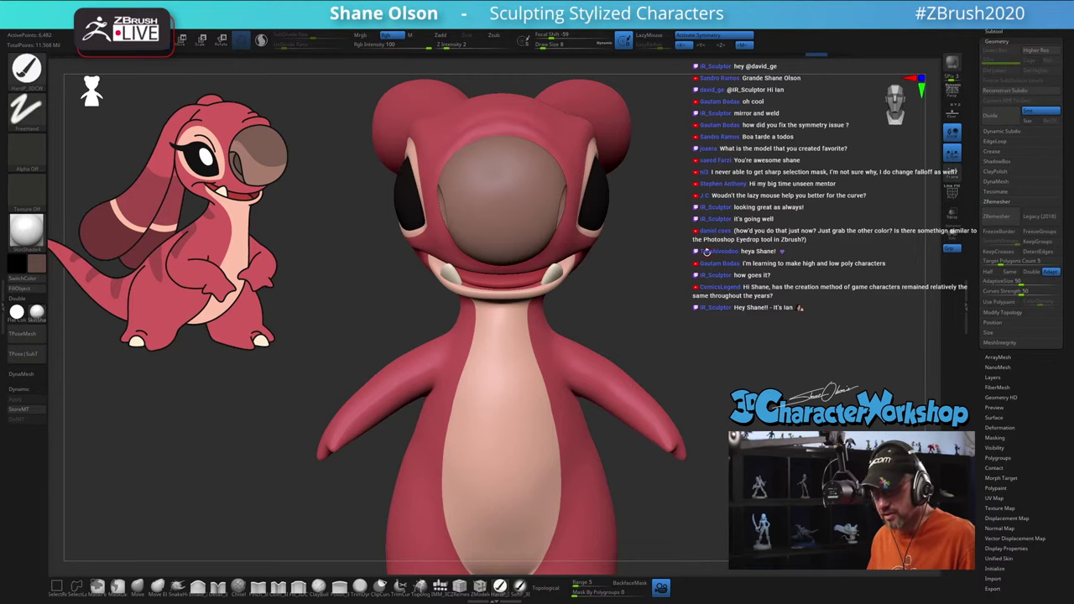
key("c")
key("c")
key("c")
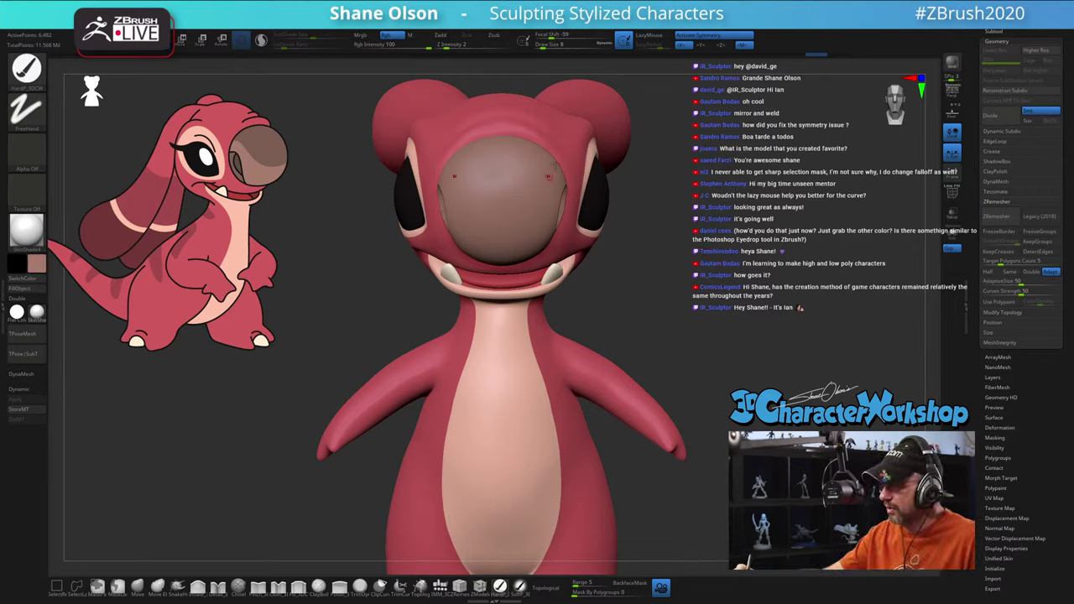
key("c")
key("c")
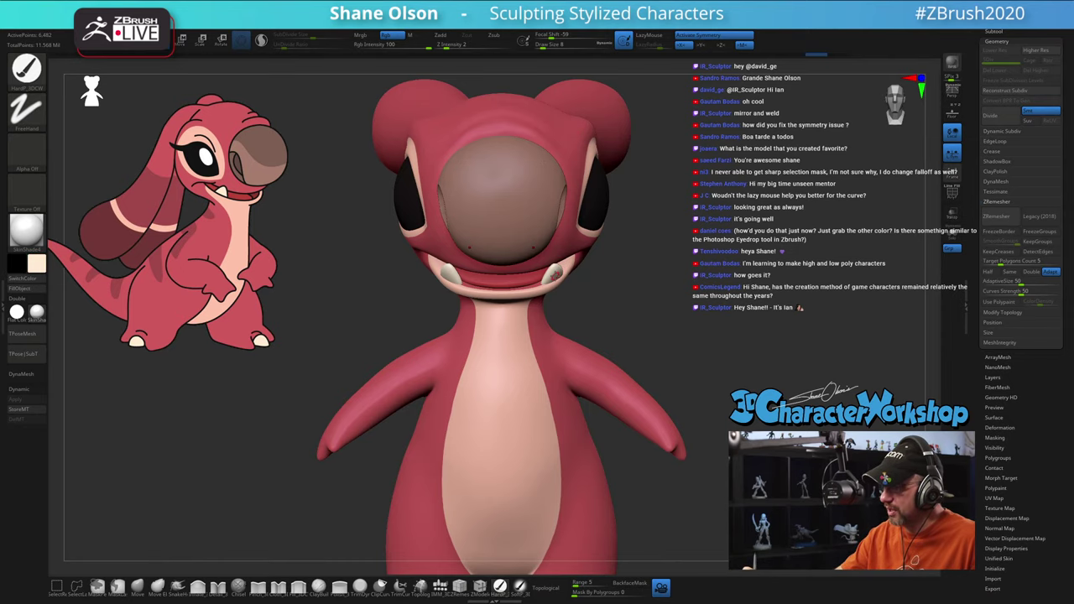
key("c")
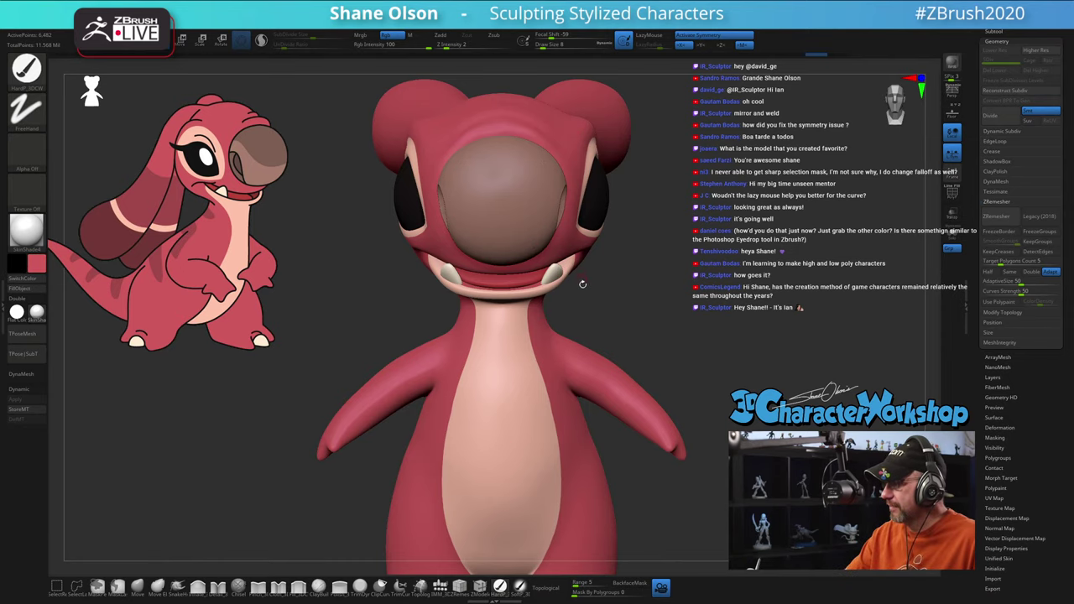
left_click_drag(655, 344, 673, 404)
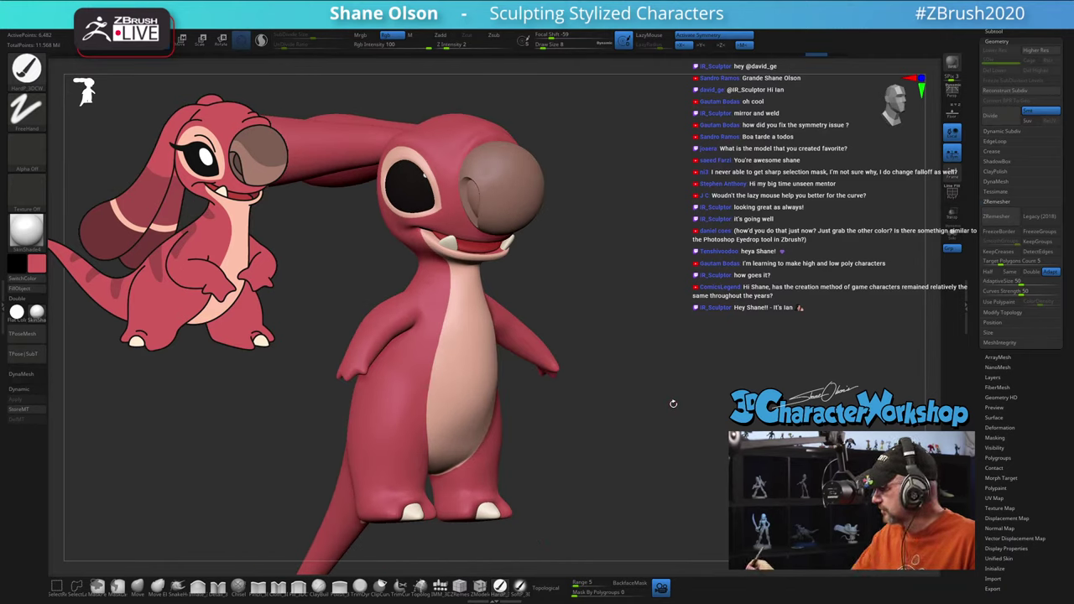
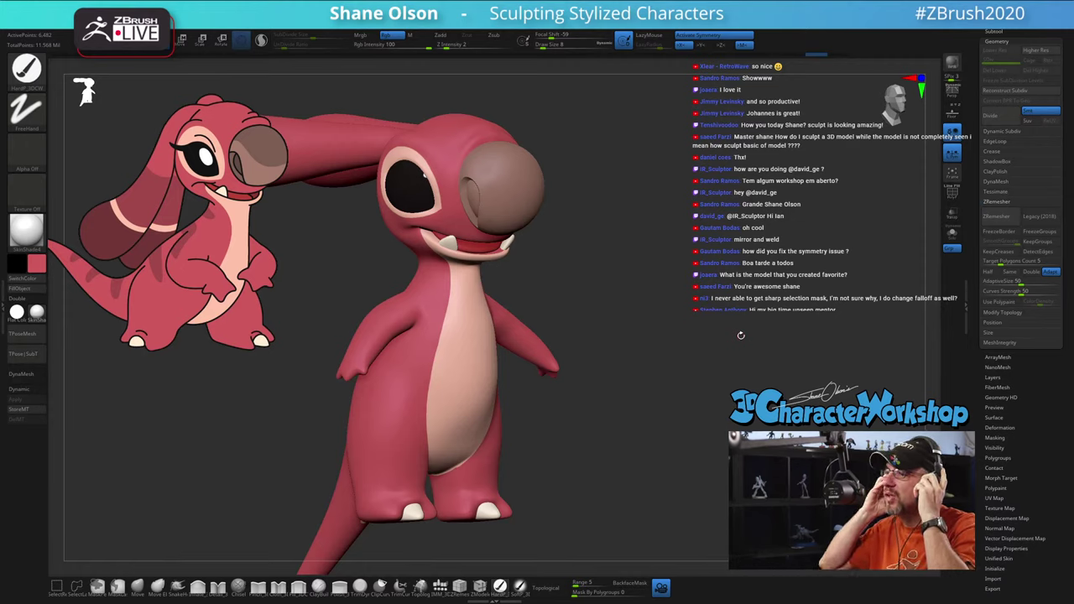
Step: Show the nose's wireframe and duplicate the nose subtool
left_click_drag(603, 382, 598, 392)
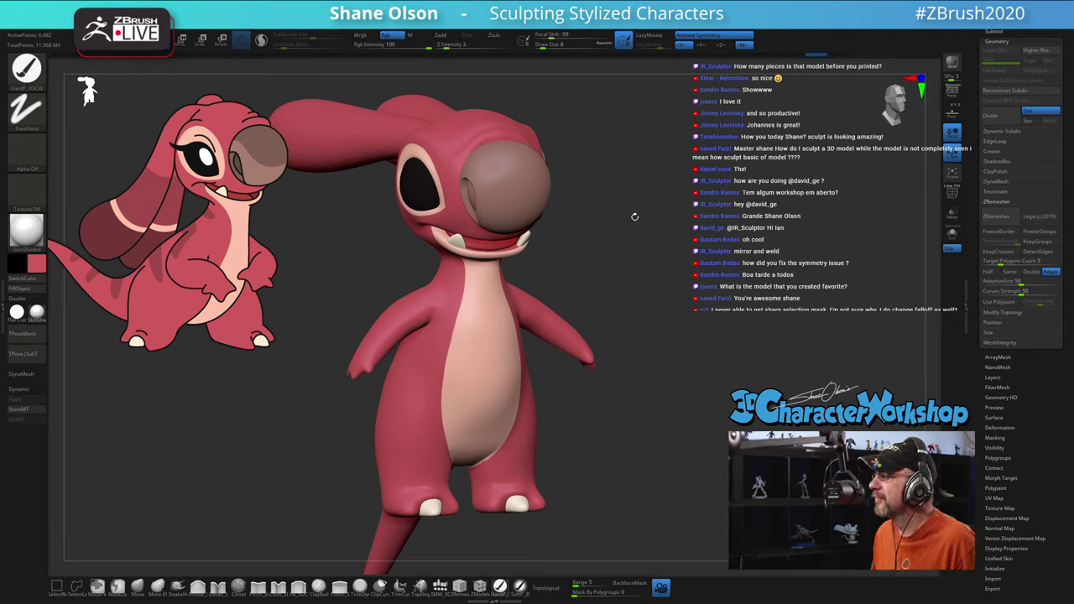
left_click_drag(635, 217, 639, 216)
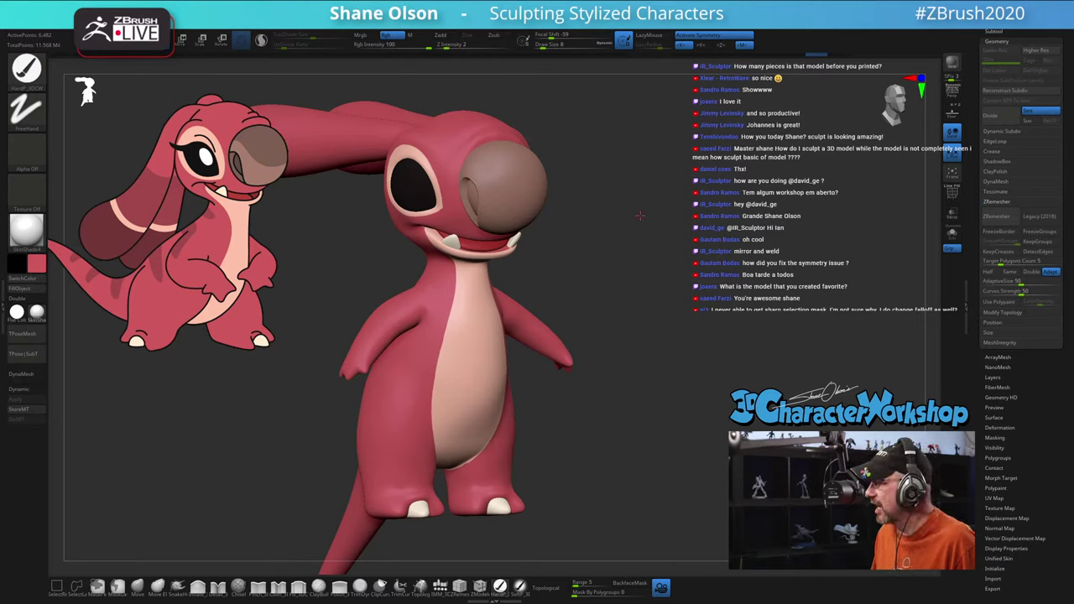
left_click_drag(638, 217, 717, 193)
key("shift+f")
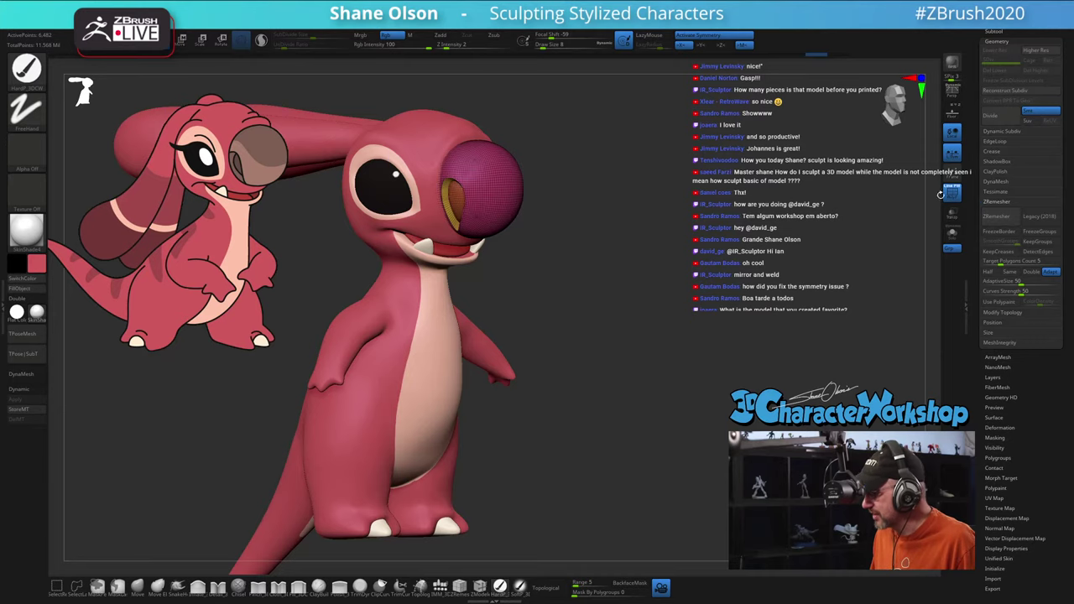
scroll(978, 107, "up", 3)
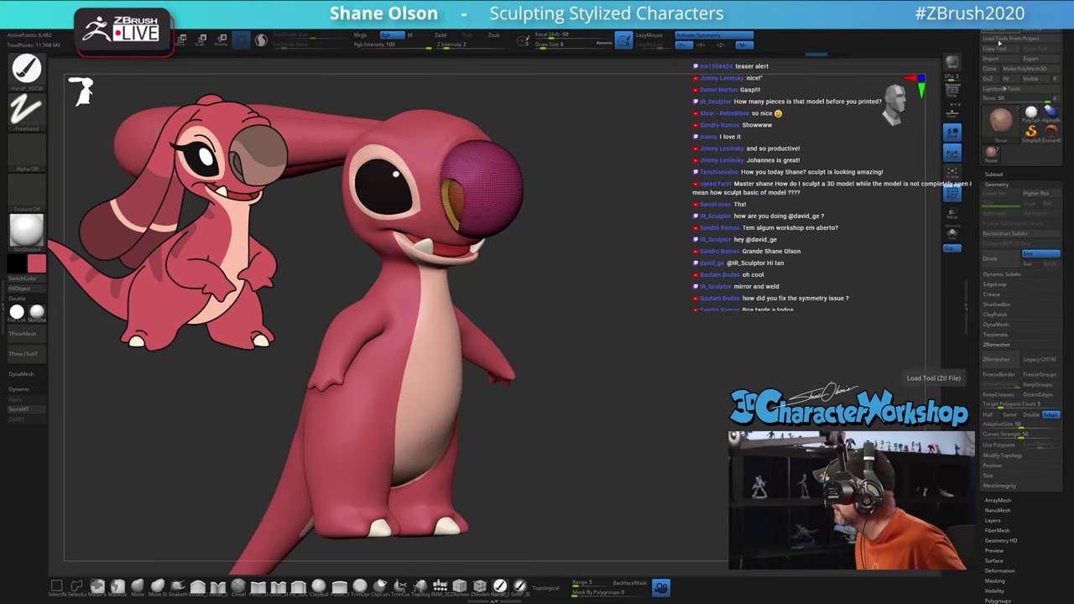
left_click(993, 174)
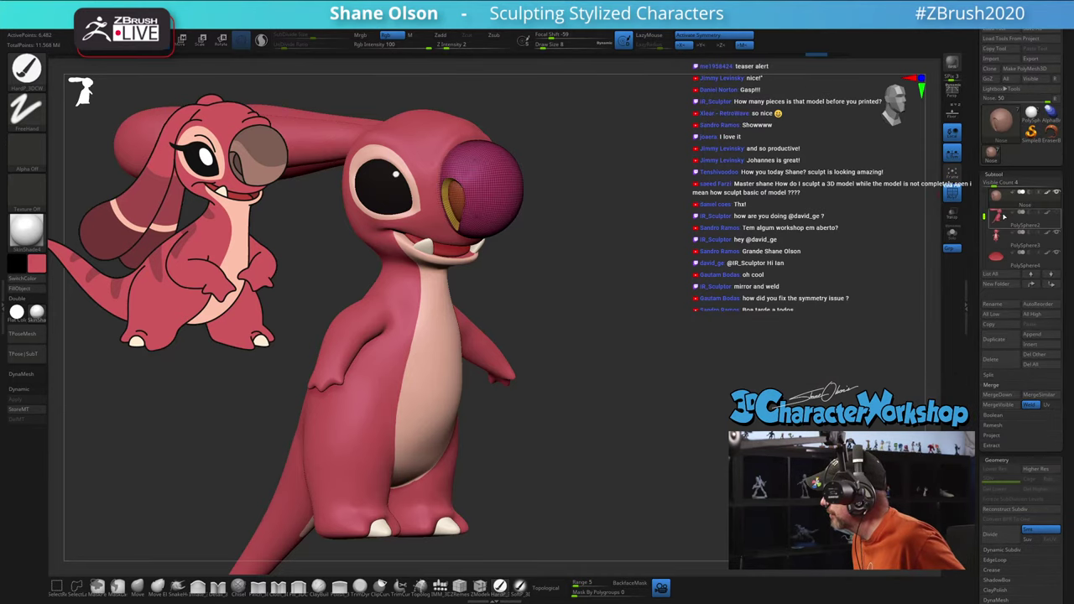
left_click(1002, 346)
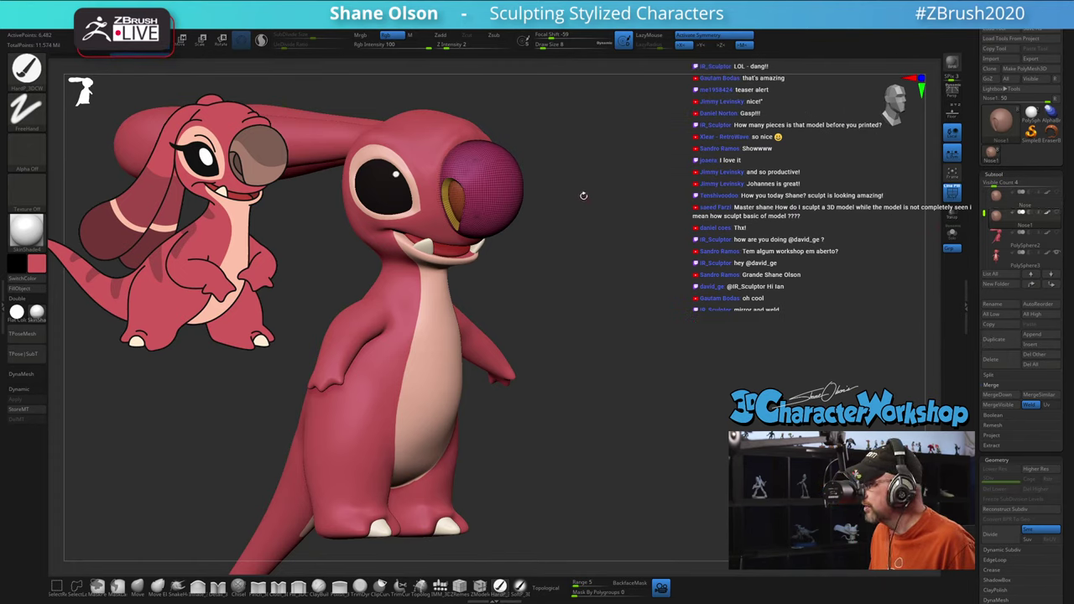
Step: Review the full character from front, side and three-quarter views against the reference drawing
left_click_drag(581, 192, 690, 192)
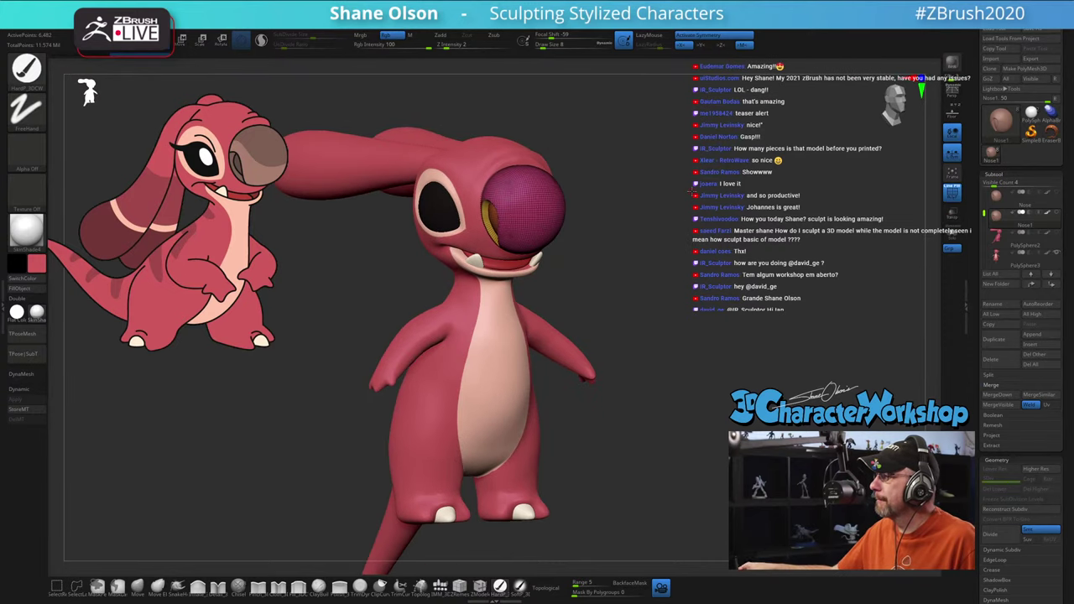
left_click_drag(657, 342, 682, 340, "alt")
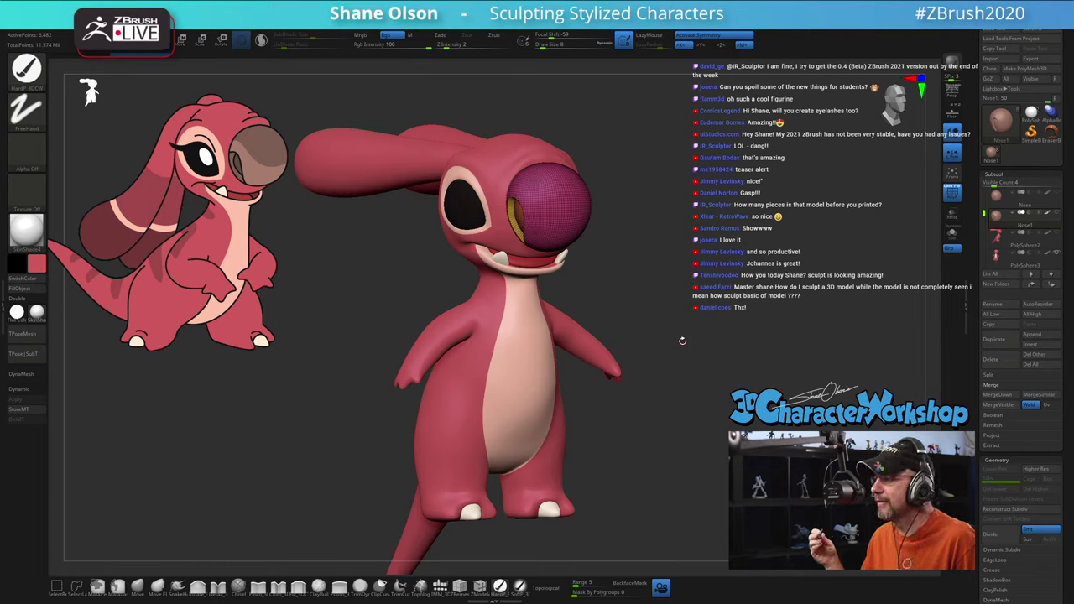
left_click_drag(619, 288, 669, 261)
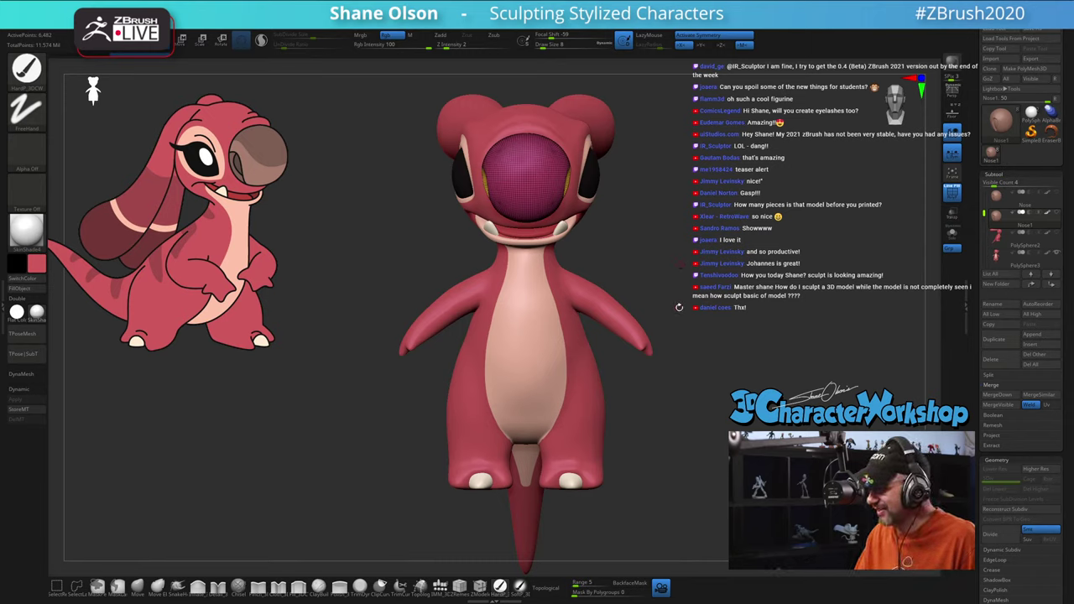
left_click_drag(663, 274, 666, 314)
left_click_drag(633, 384, 665, 379)
left_click_drag(555, 383, 703, 401)
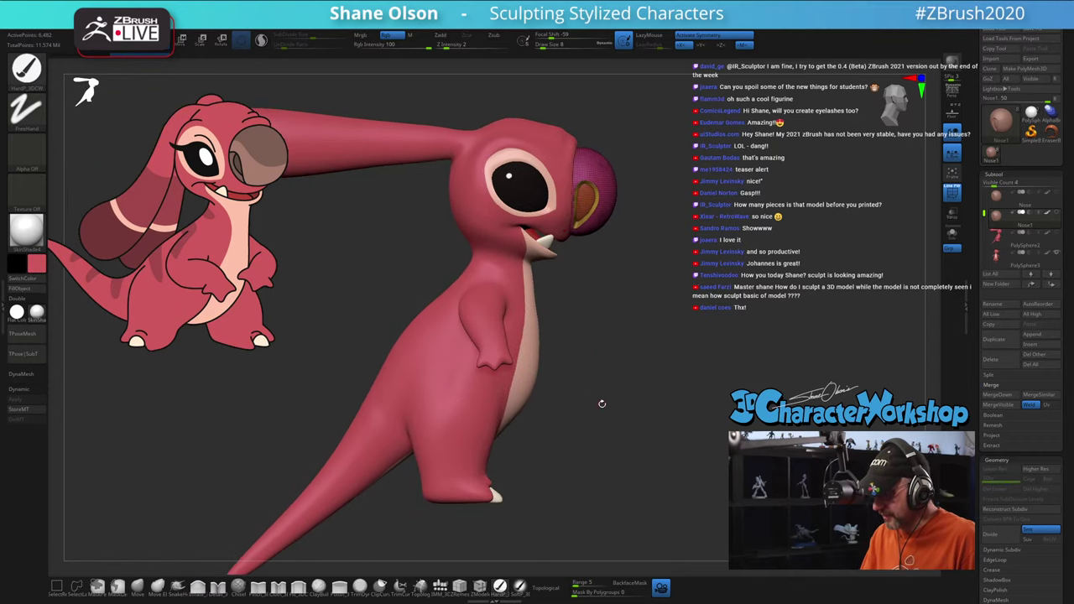
left_click_drag(617, 389, 662, 347)
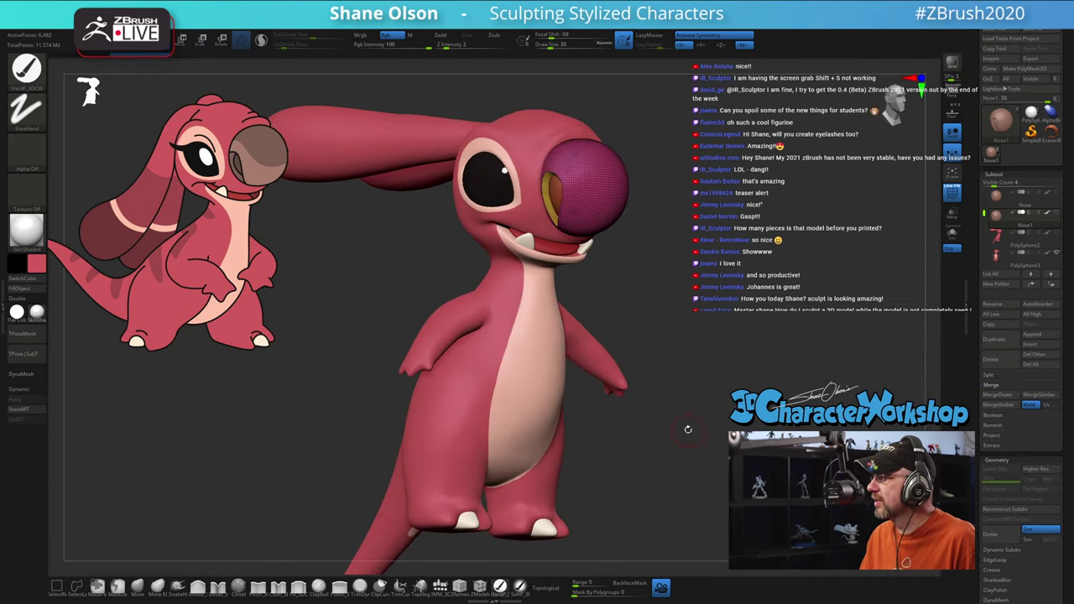
Step: Stamp snapshots of the character onto the canvas in different views and clear them again
mouse_move(718, 430)
left_mouse_down()
mouse_move(713, 411)
mouse_move(716, 432)
mouse_move(721, 422)
mouse_move(849, 421)
mouse_move(776, 422)
left_mouse_up()
key("shift+s")
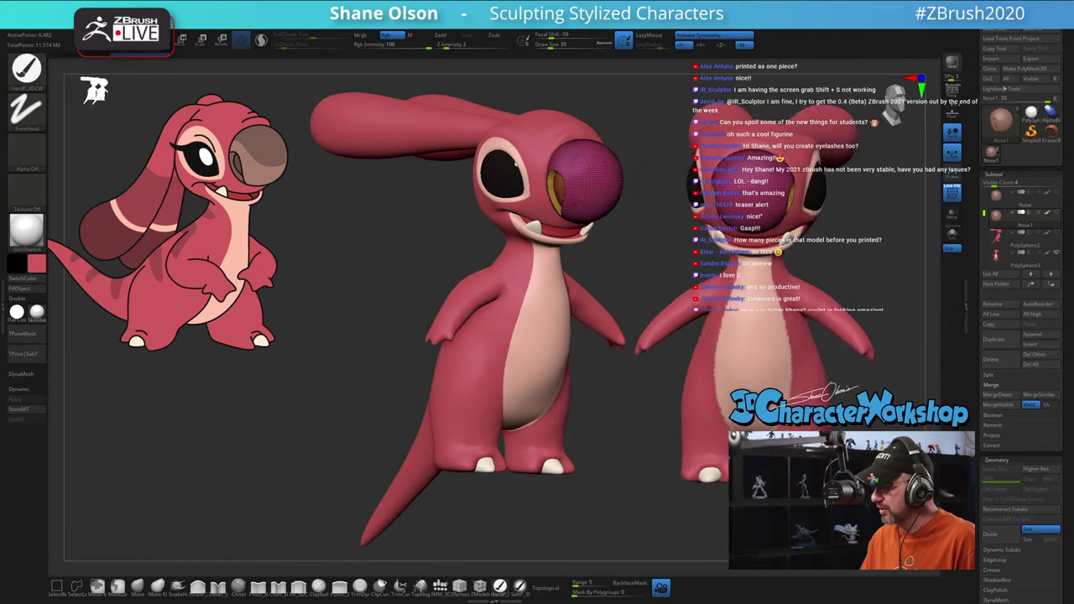
key("shift+s")
left_click_drag(647, 460, 571, 460, "alt")
key("ctrl+n")
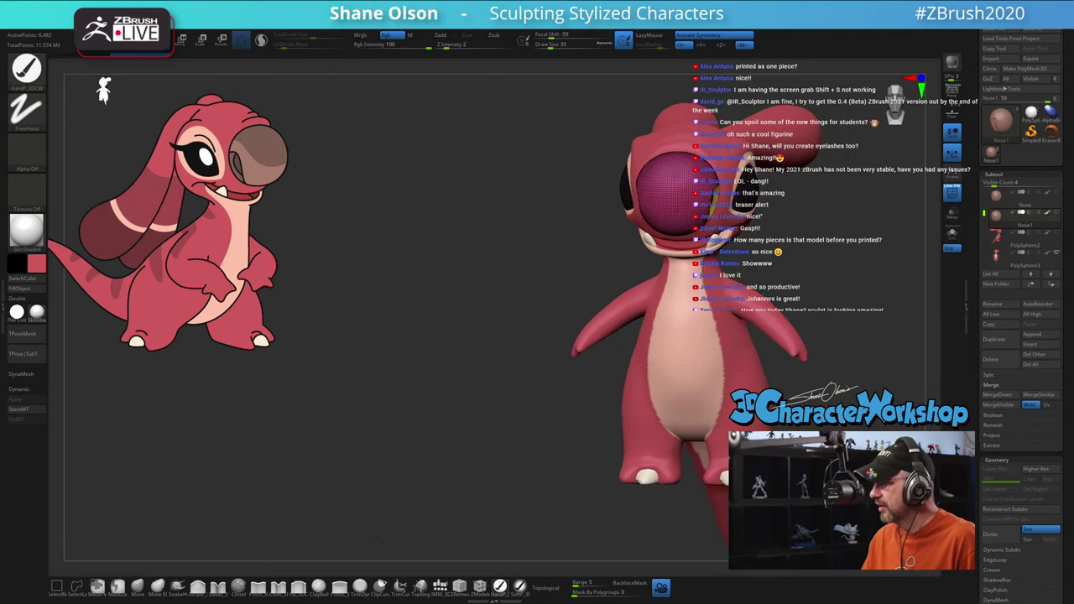
left_click_drag(815, 403, 702, 413, "alt")
left_click_drag(601, 365, 690, 391, "alt")
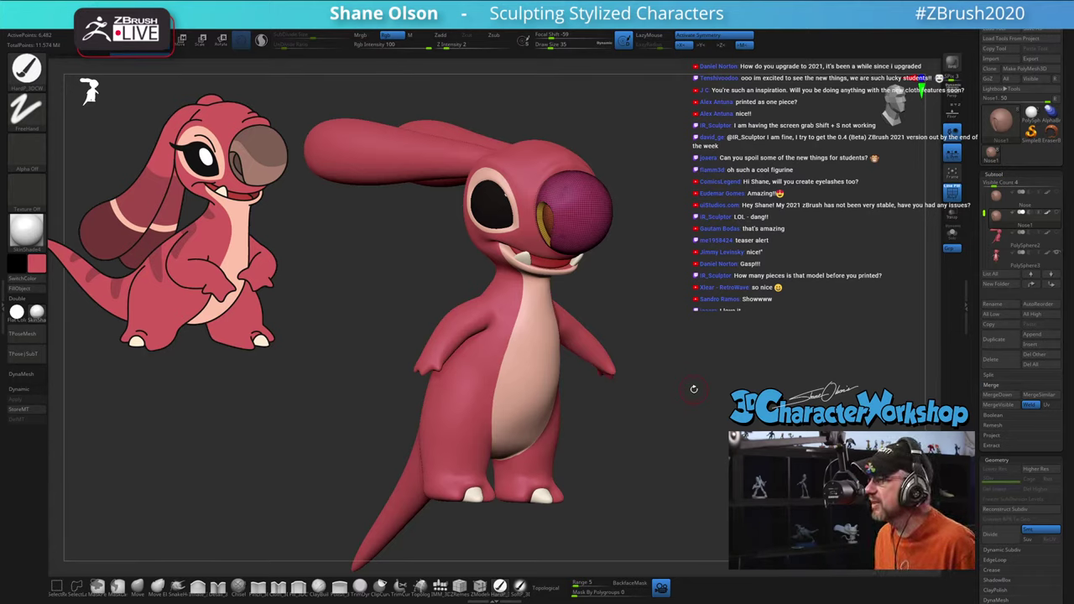
left_click_drag(694, 339, 690, 333)
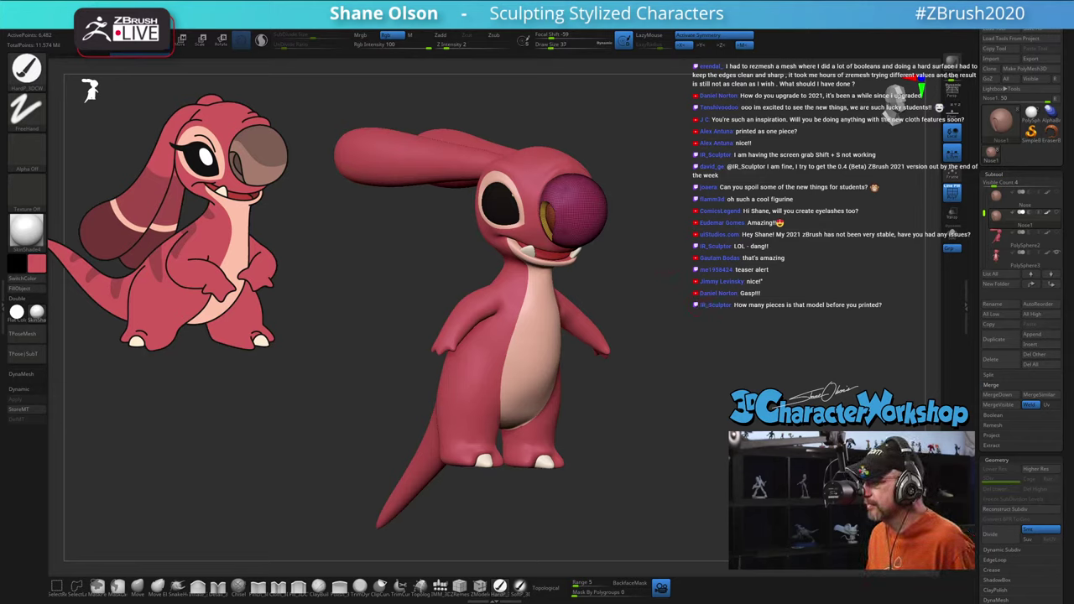
mouse_move(633, 15)
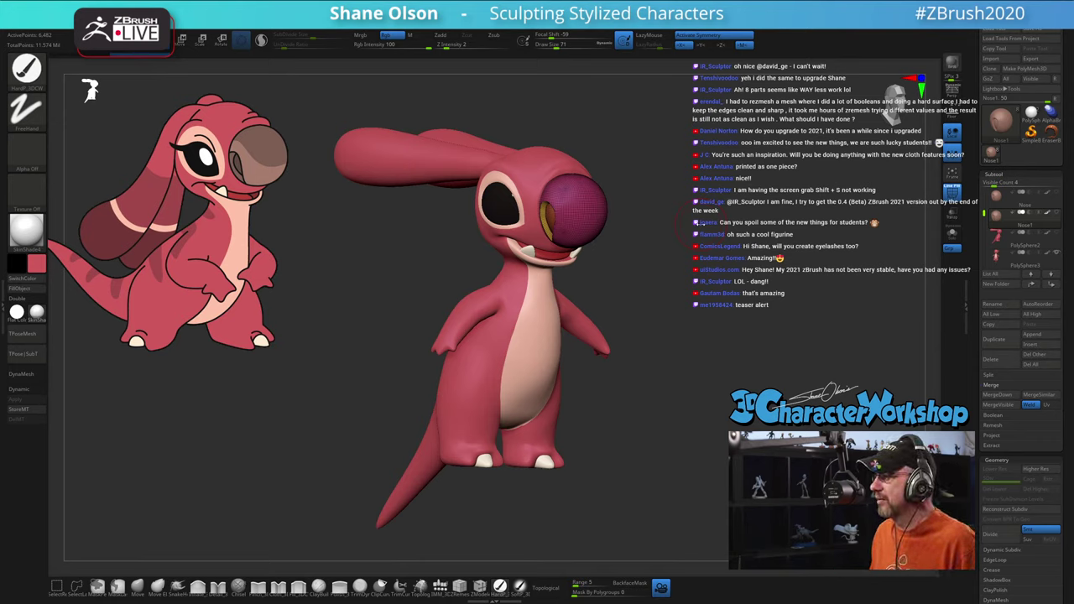
Step: ZRemesh the duplicated nose with KeepGroups enabled and a target polygon count of 4
left_click_drag(702, 223, 798, 235)
left_click_drag(692, 250, 735, 290, "alt")
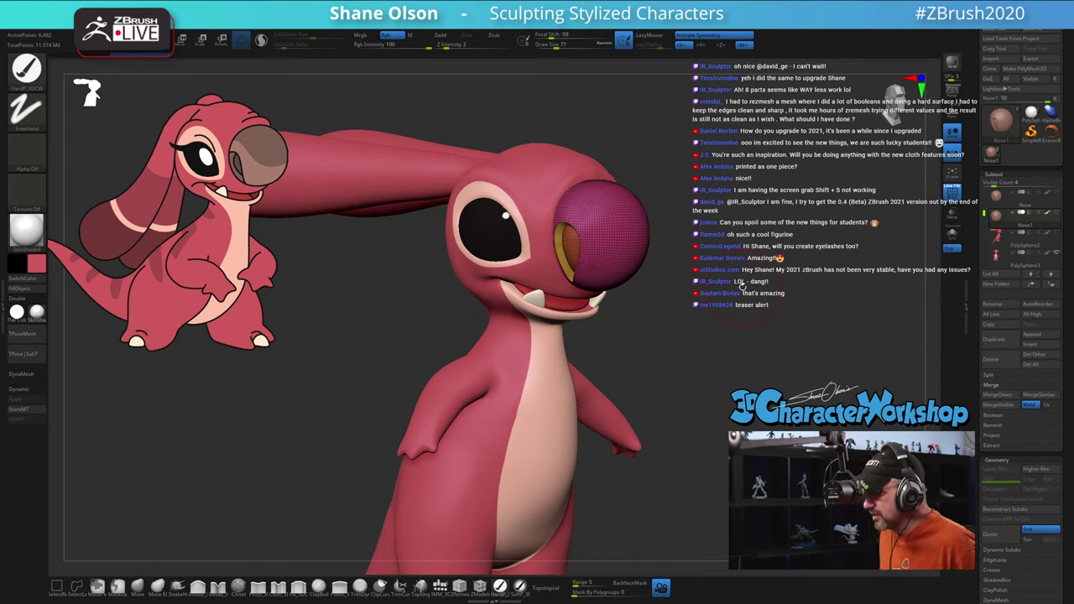
key("space")
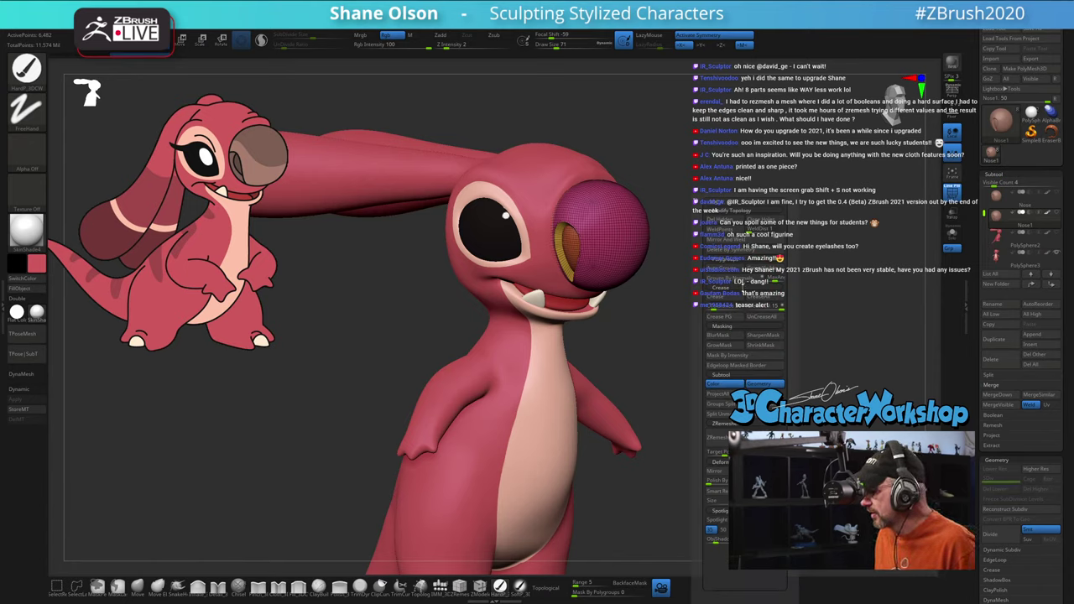
left_click_drag(974, 405, 962, 315)
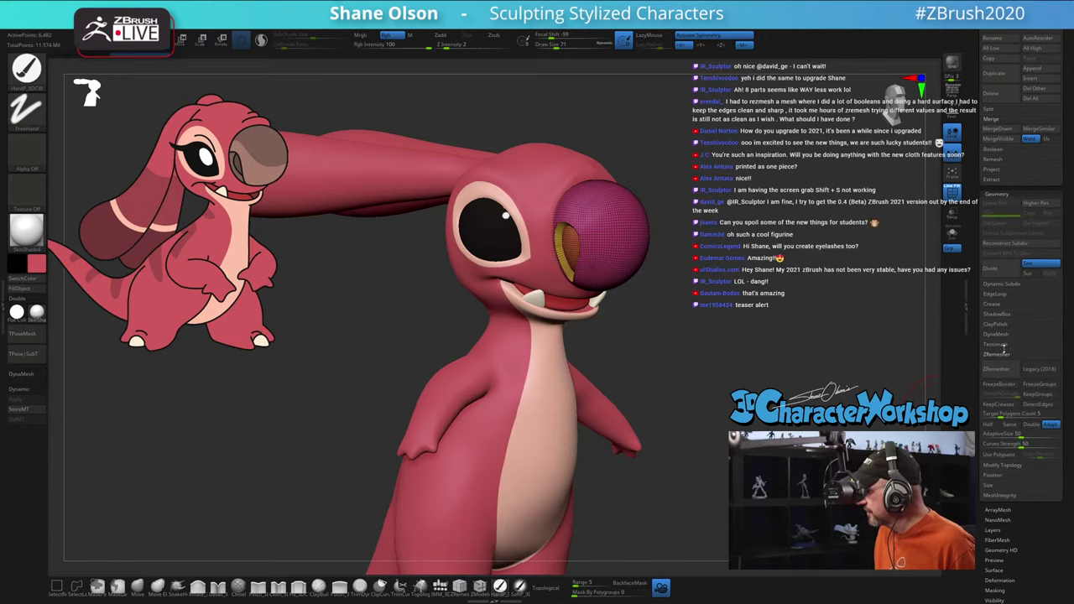
left_click(1039, 394)
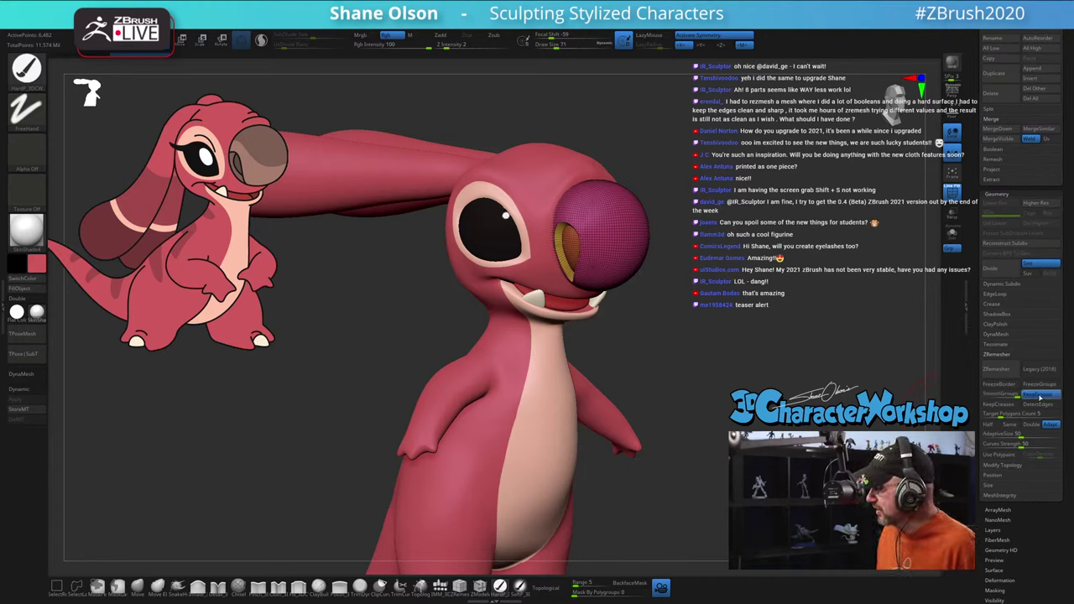
left_click(1019, 414)
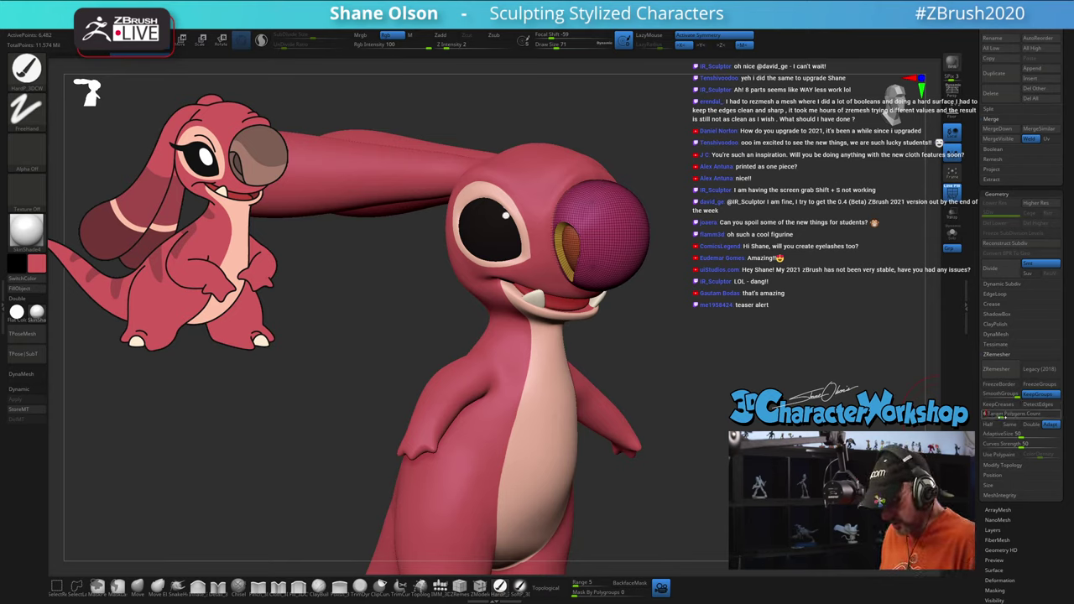
type("4")
key("Return")
left_click(996, 369)
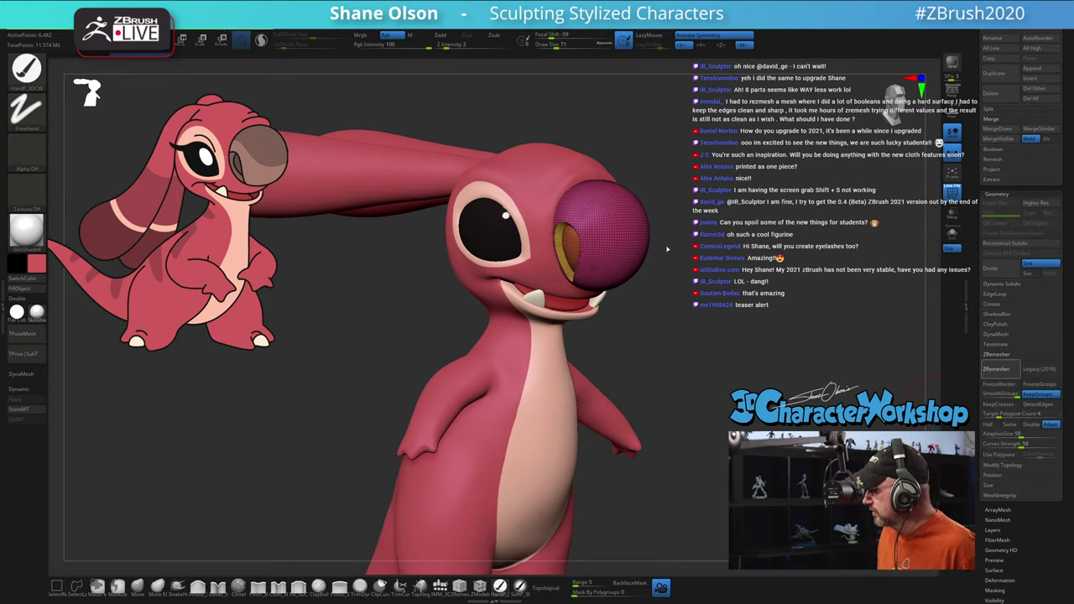
Step: Check the remeshed nose up close from several angles and turn off its wireframe display
mouse_move(667, 245)
left_mouse_down()
mouse_move(735, 255)
mouse_move(722, 333)
mouse_move(729, 321)
left_mouse_up()
key("s")
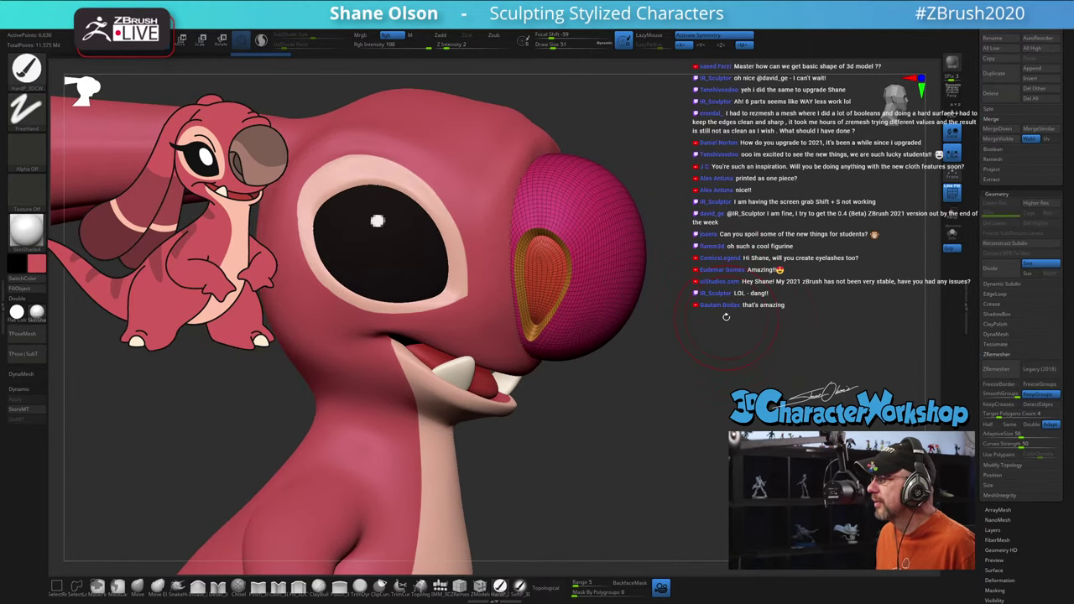
left_click_drag(638, 415, 649, 395)
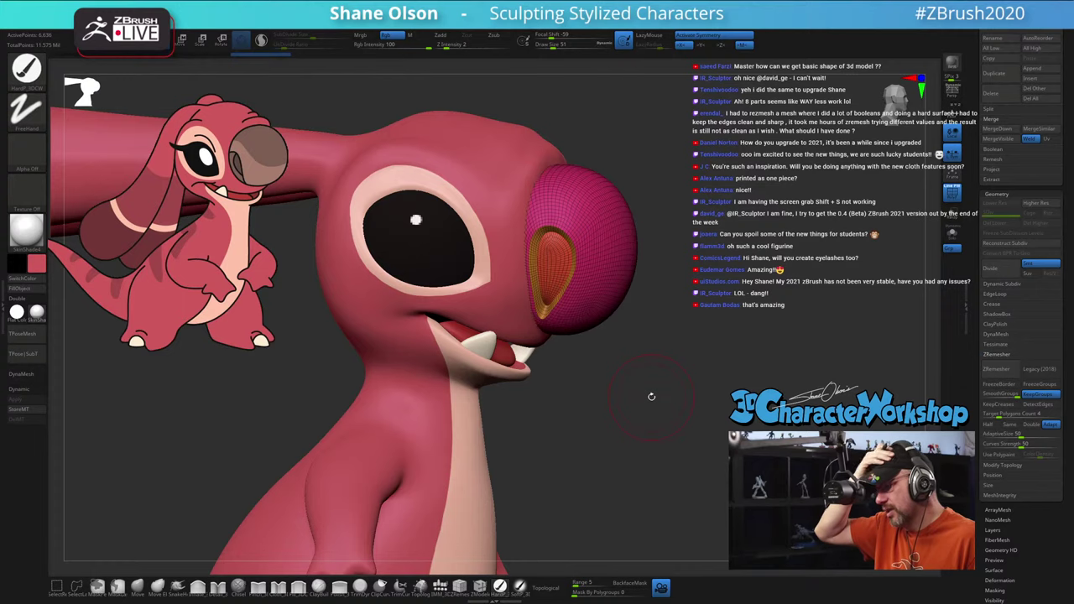
left_click_drag(638, 432, 634, 453)
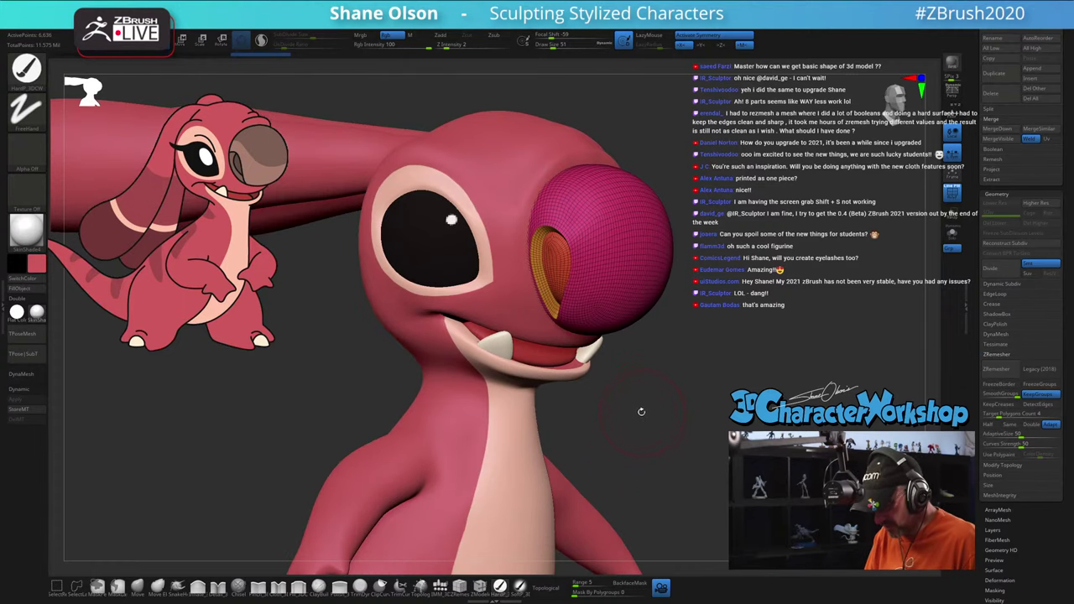
left_click_drag(650, 420, 649, 431)
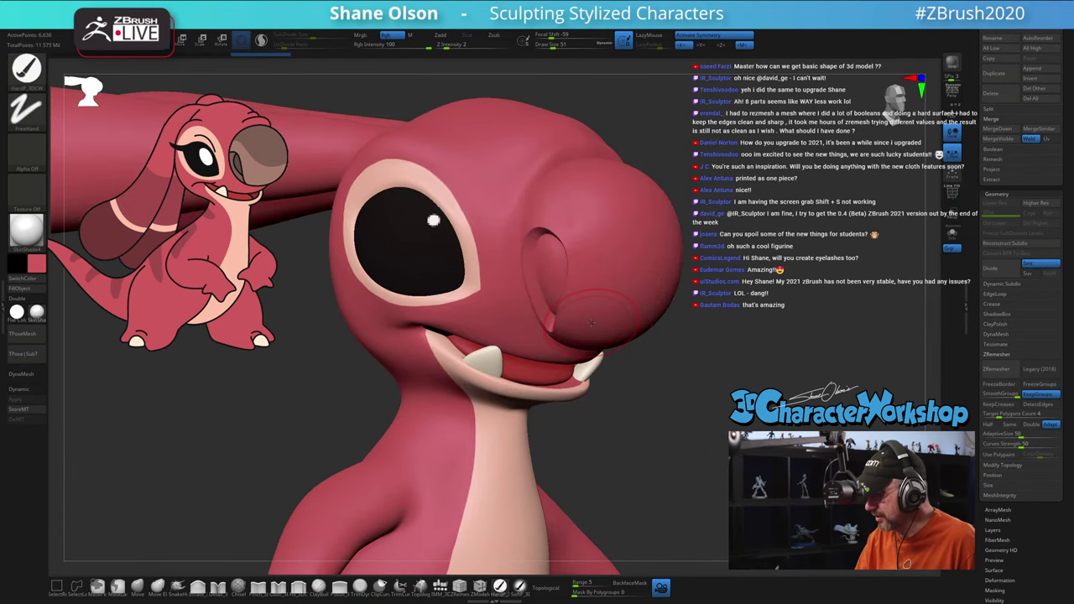
left_click_drag(597, 356, 631, 359)
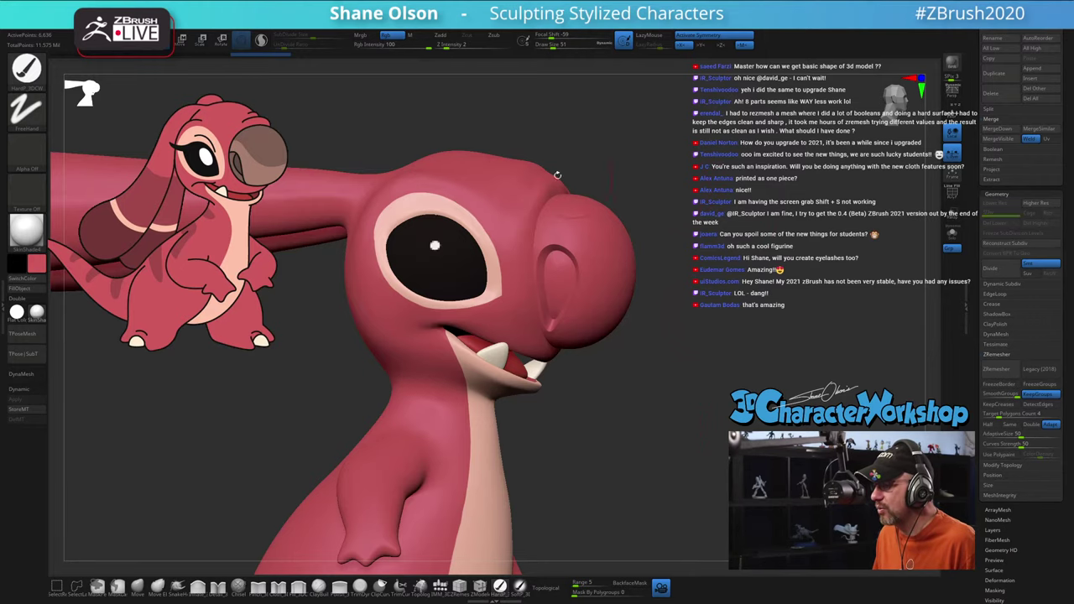
mouse_move(651, 255)
left_mouse_down()
mouse_move(722, 208)
mouse_move(669, 203)
left_mouse_up()
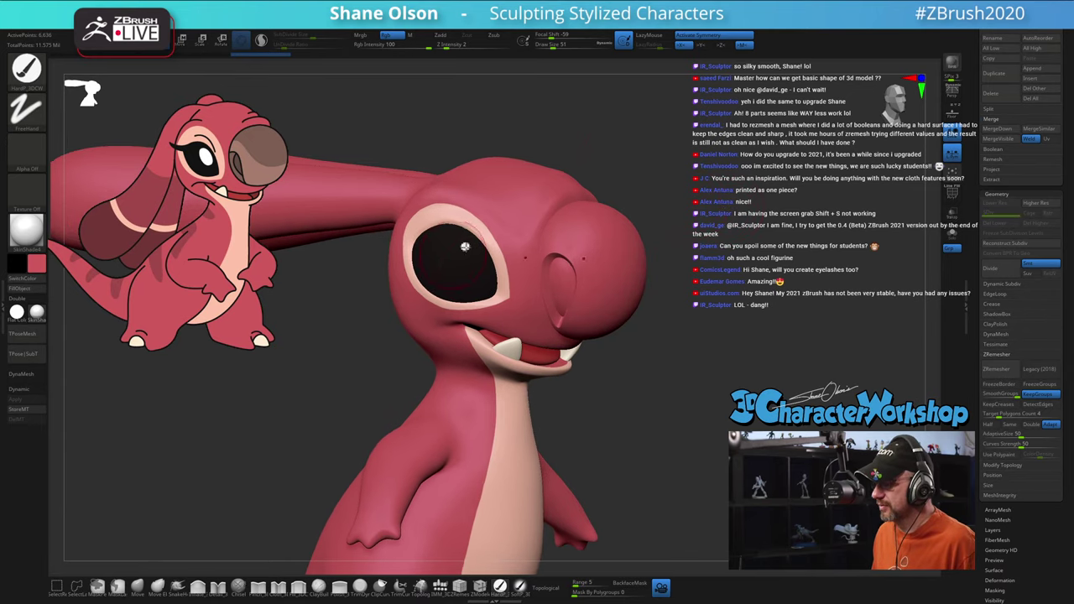
Step: Color the nose with the brown sampled from the nose in the reference drawing, keeping the same sculpting brush active
key("z")
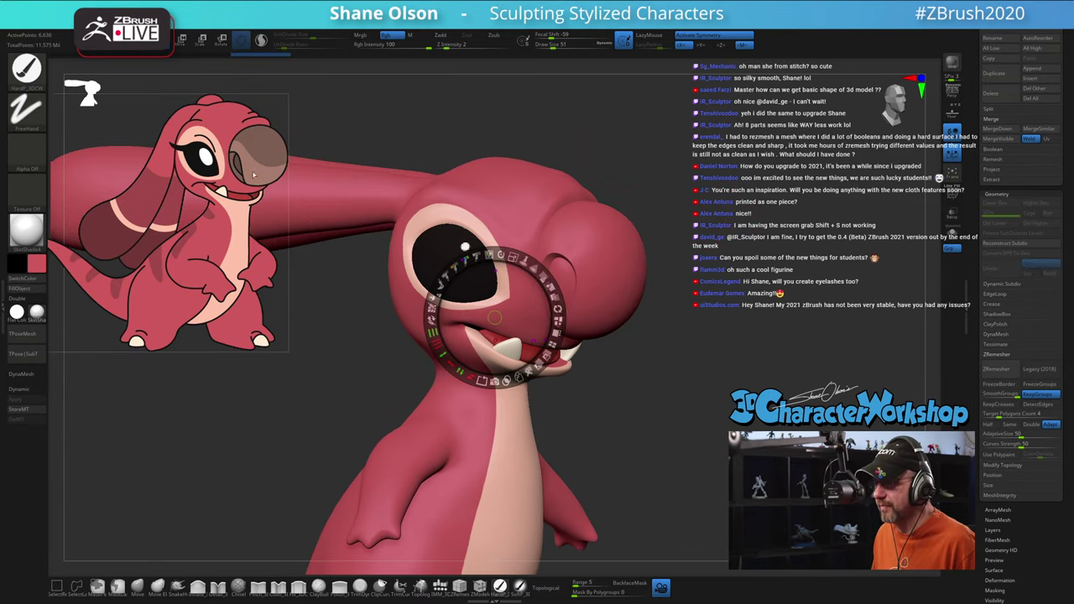
key("c")
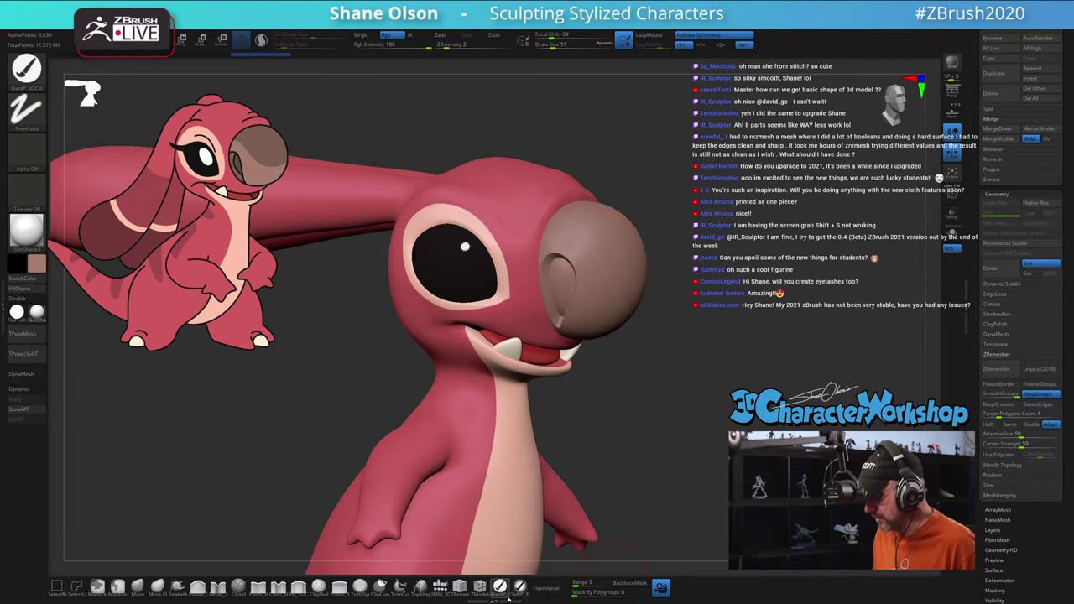
left_click(506, 594)
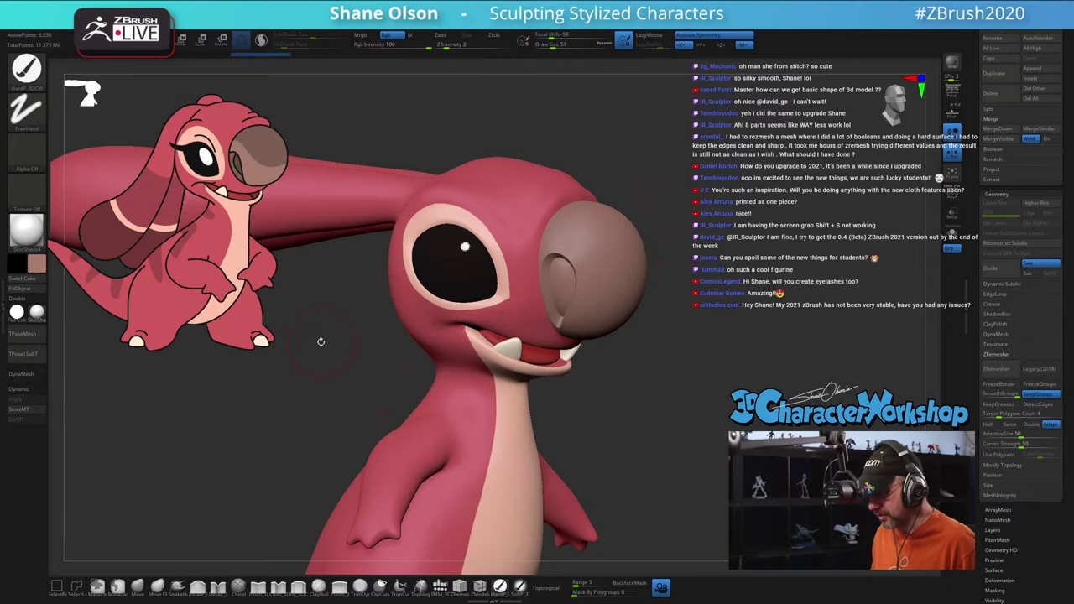
left_click(138, 586)
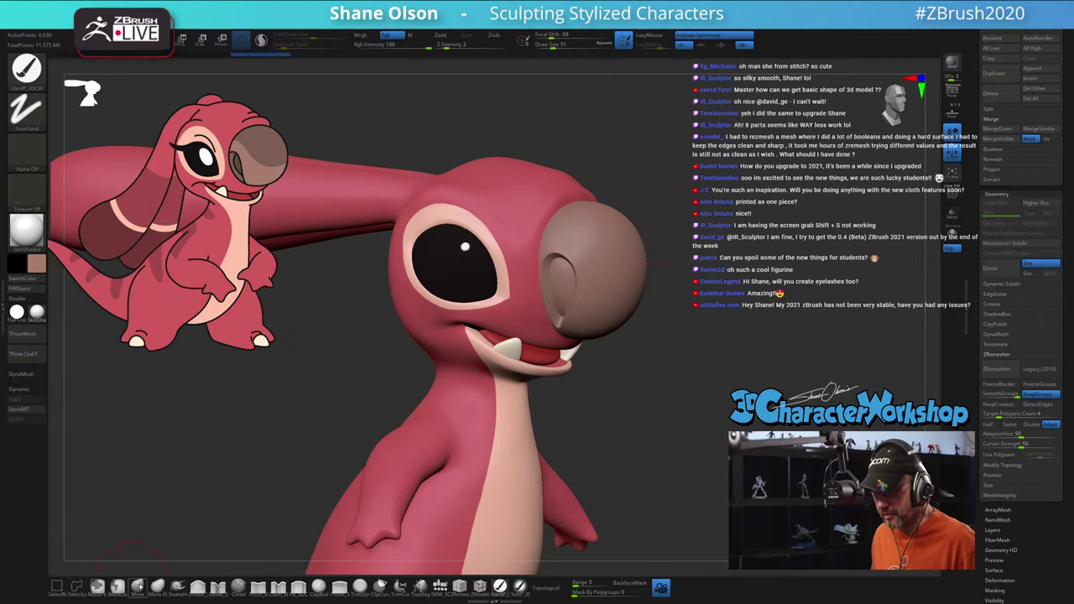
left_click(500, 586)
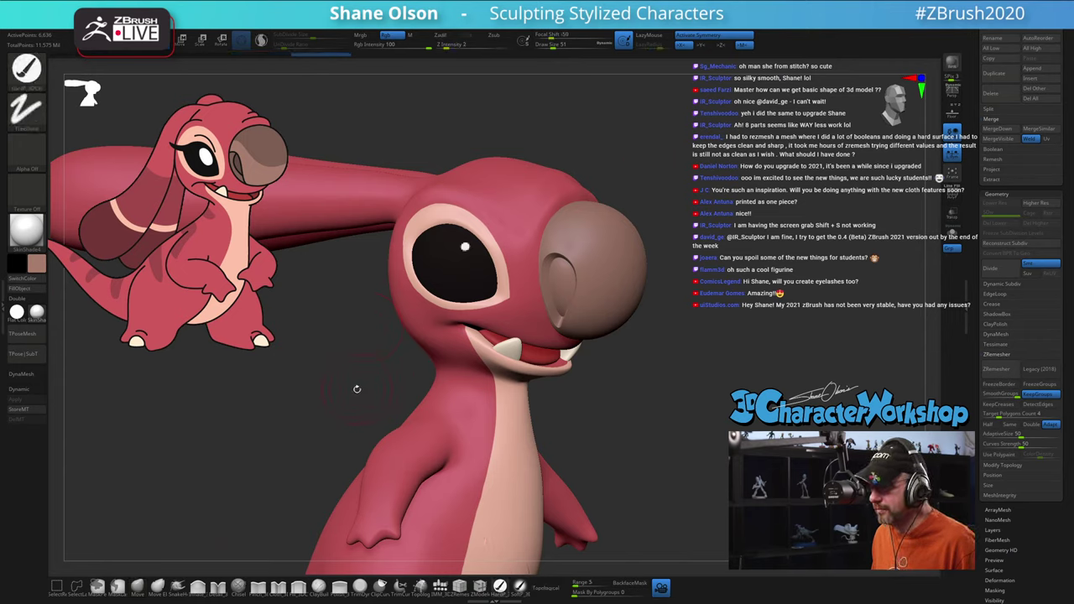
Step: Divide the brown nose mesh twice to reach subdivision level 3, checking its wireframe on the way
key("shift+f")
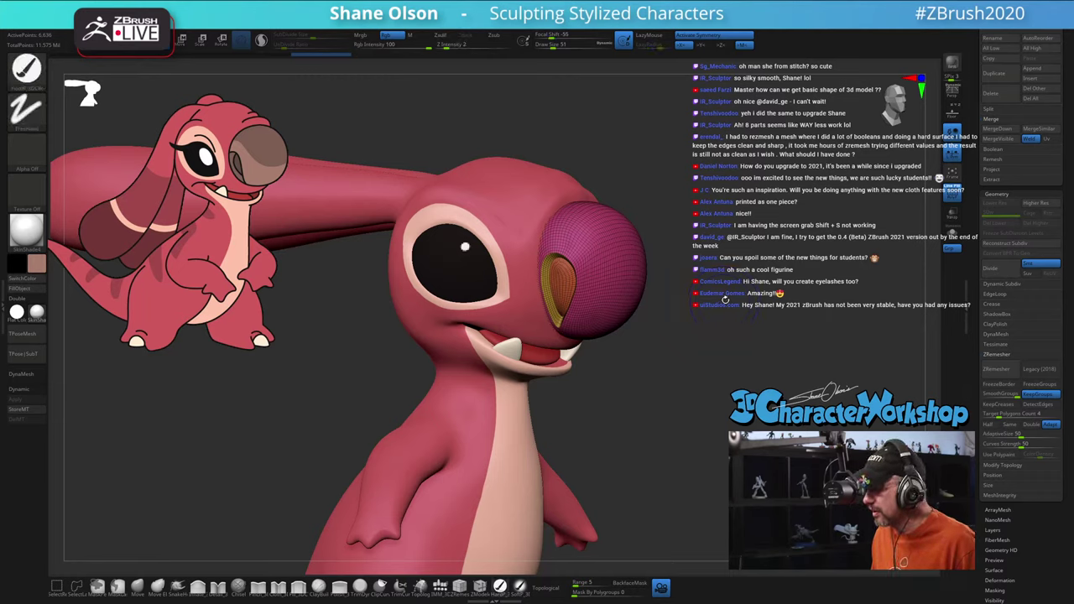
key("ctrl+d")
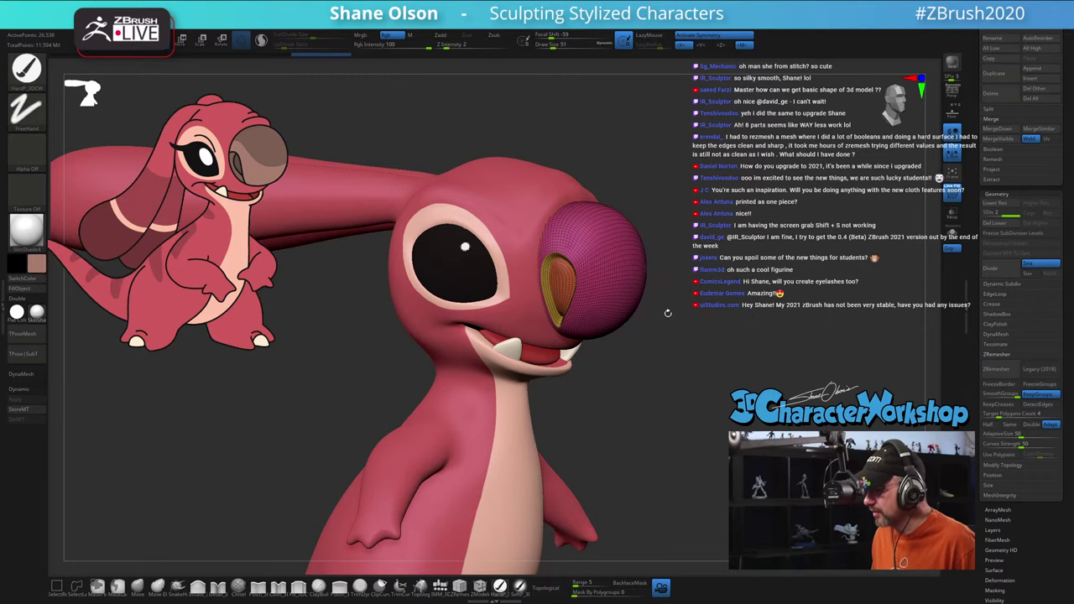
key("shift+f")
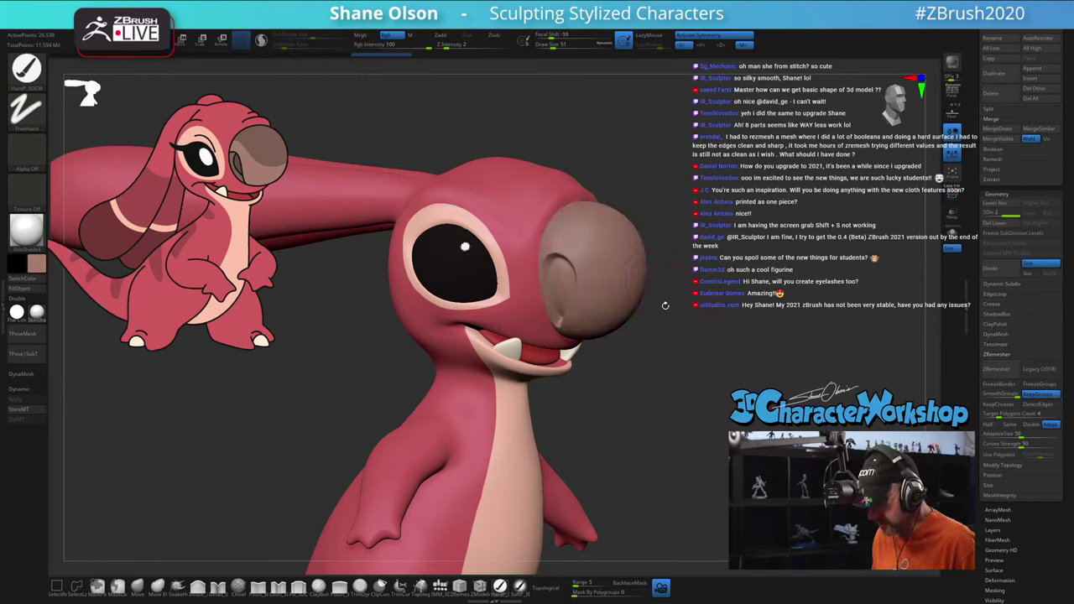
left_click_drag(732, 242, 738, 319)
key("s")
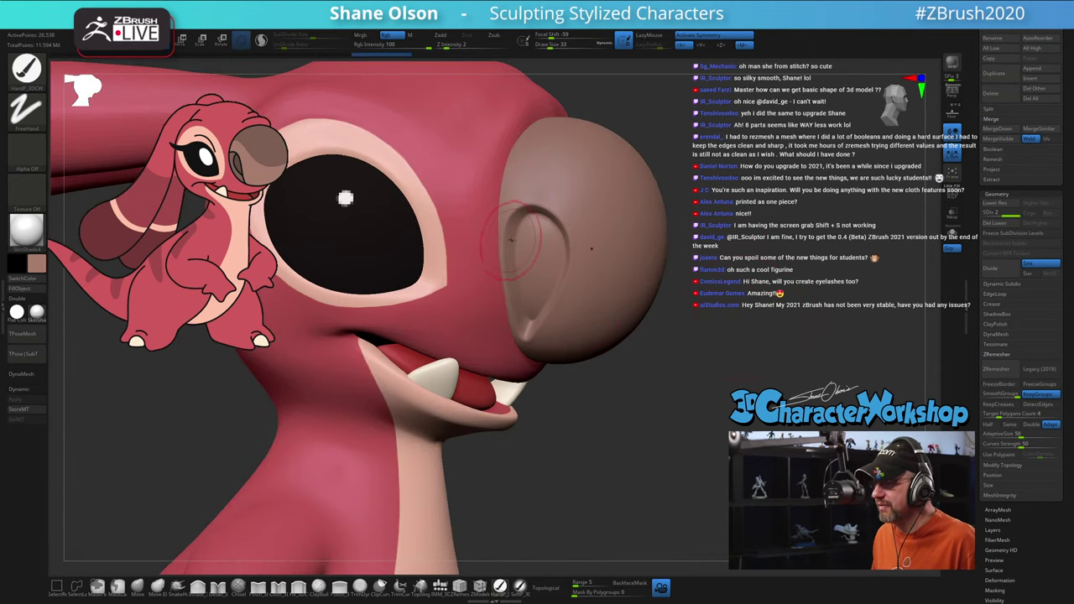
key("ctrl")
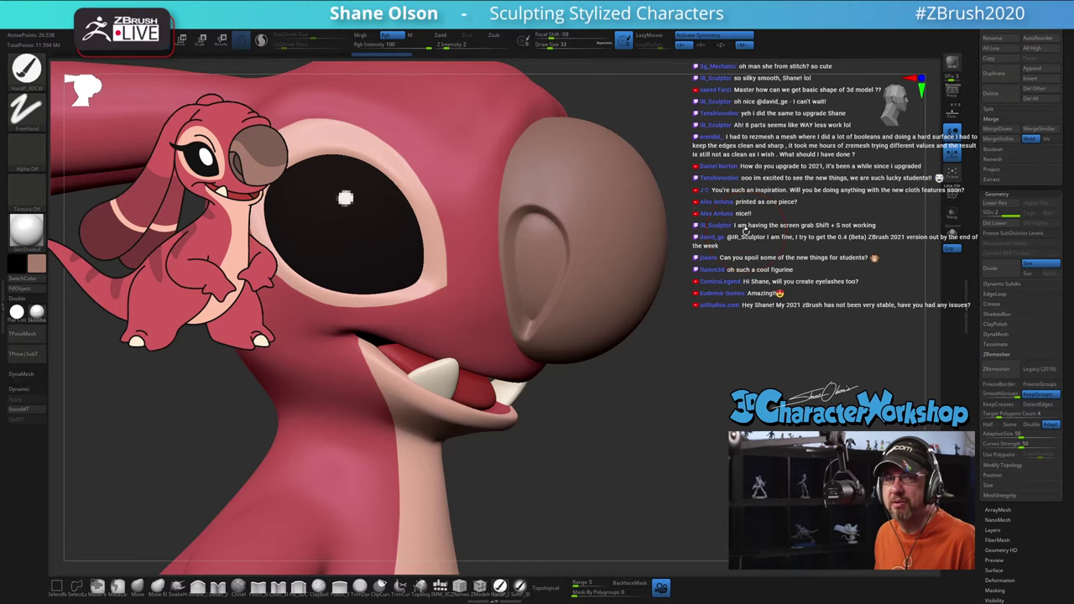
key("d")
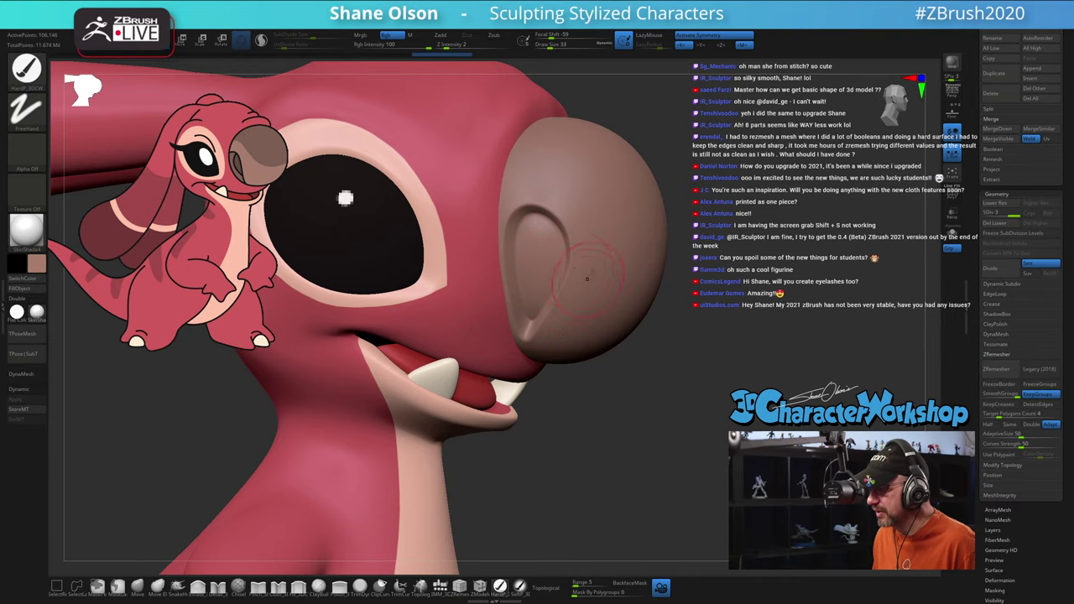
Step: Review the smoothed brown nose and the face from both sides against the reference drawing
mouse_move(732, 383)
left_mouse_down()
mouse_move(713, 361)
mouse_move(721, 369)
left_mouse_up()
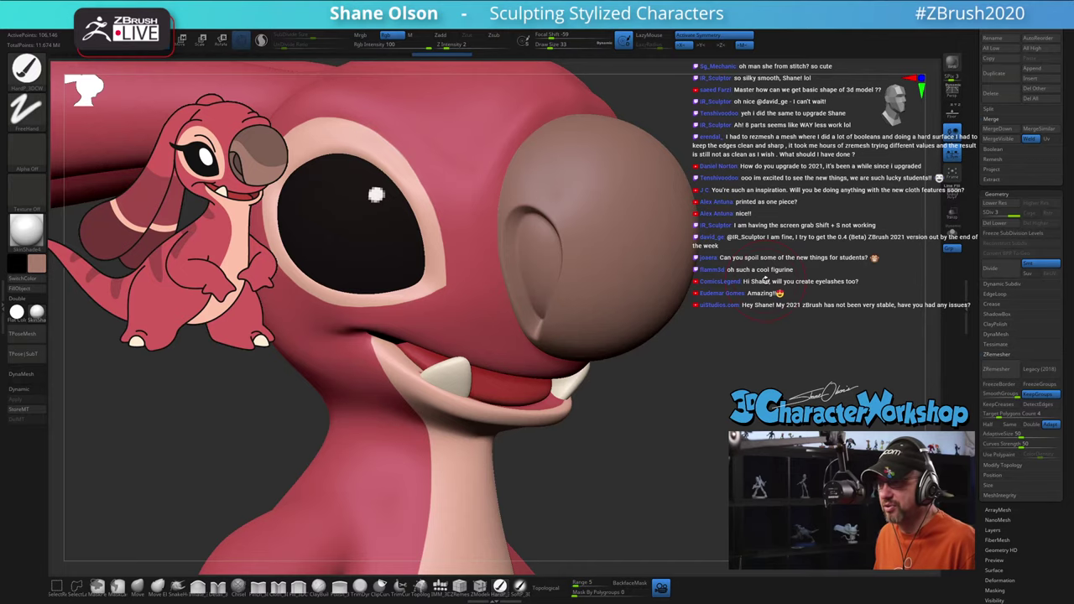
left_click_drag(772, 365, 763, 355)
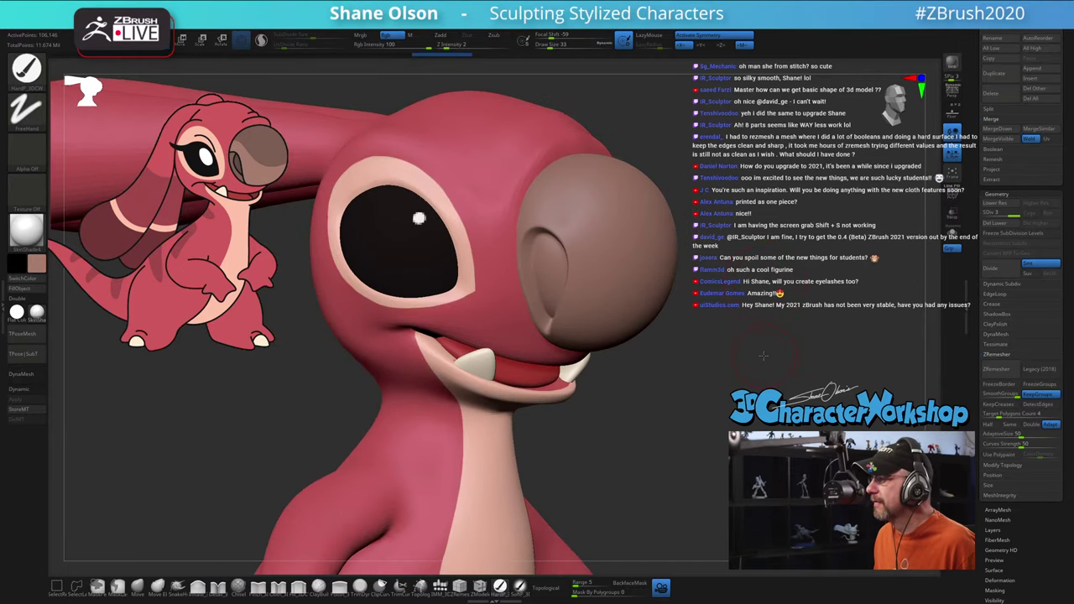
mouse_move(652, 354)
left_mouse_down()
mouse_move(663, 369)
mouse_move(651, 361)
left_mouse_up()
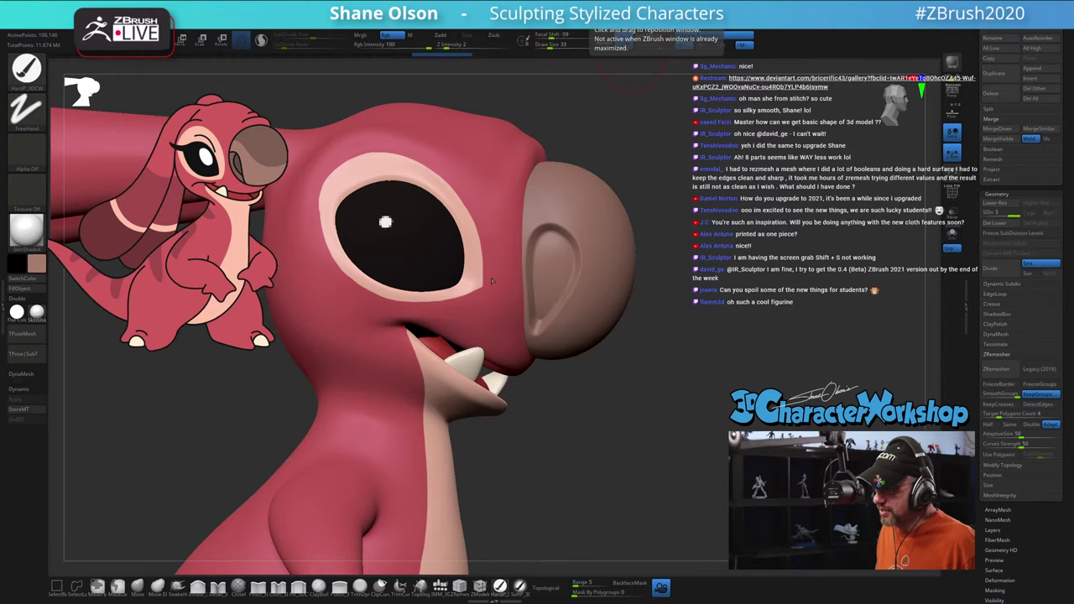
mouse_move(714, 216)
left_mouse_down()
mouse_move(781, 272)
mouse_move(767, 283)
mouse_move(772, 274)
left_mouse_up()
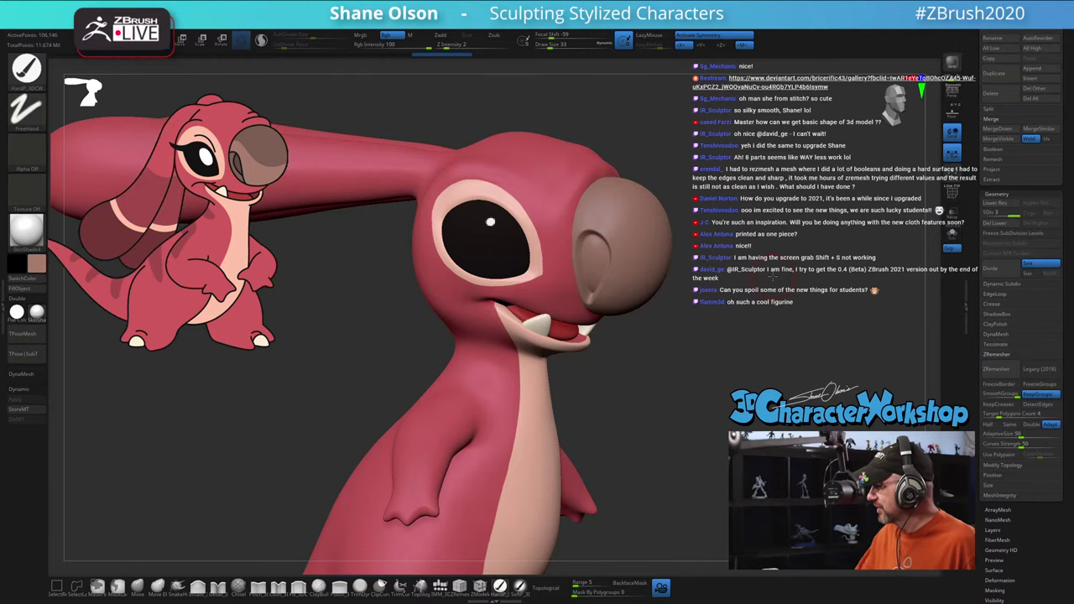
mouse_move(660, 389)
left_mouse_down()
mouse_move(870, 306)
mouse_move(650, 360)
mouse_move(693, 357)
mouse_move(714, 377)
left_mouse_up()
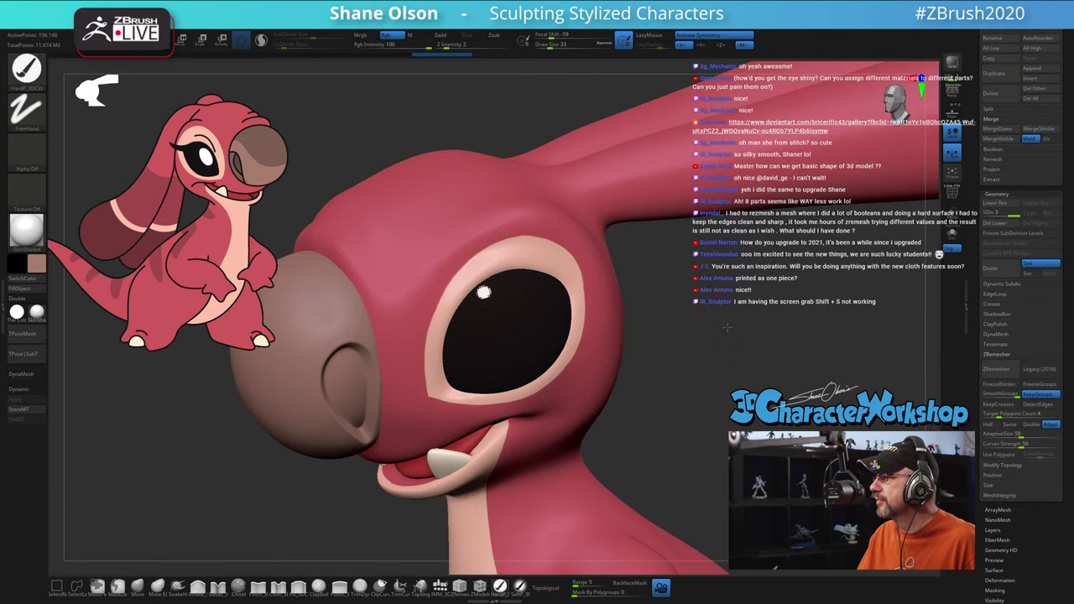
left_click_drag(730, 326, 714, 348)
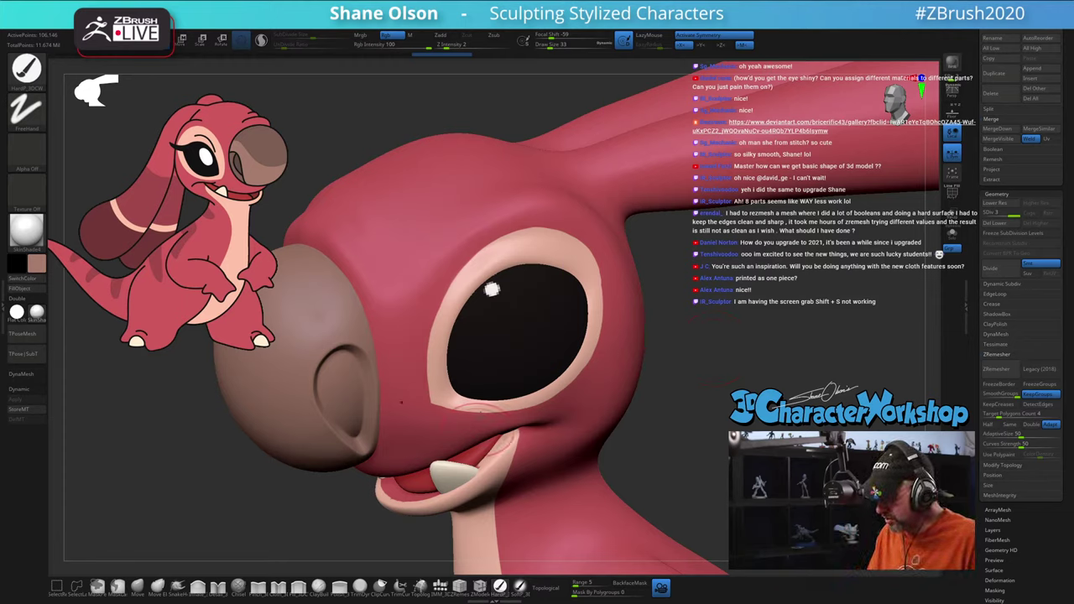
Step: Preview the ToyPlastic material on the nose and examine the shiny eye up close
left_click(32, 232)
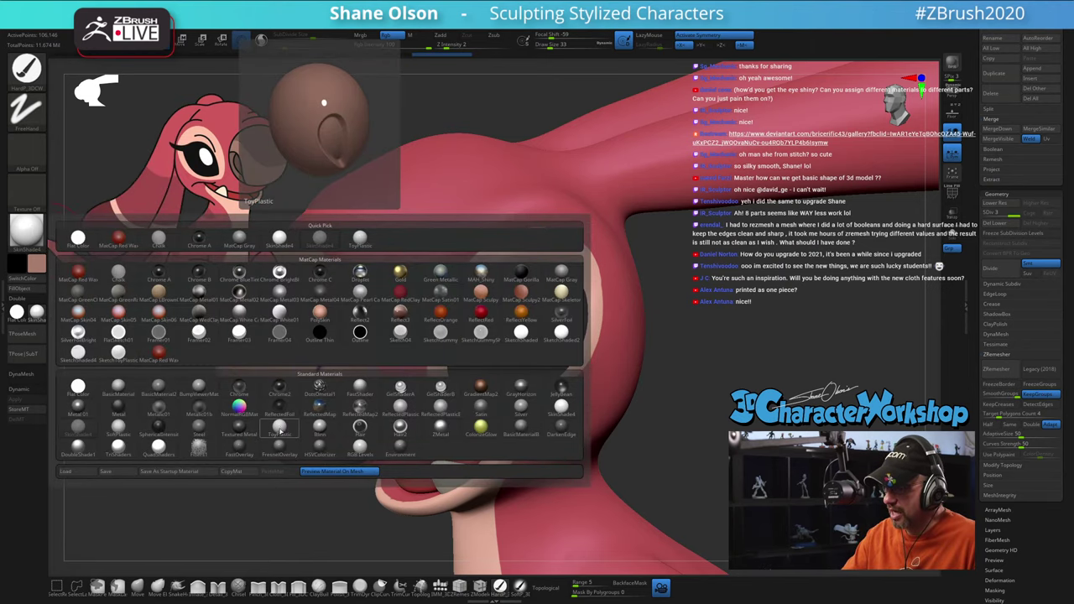
left_click(281, 430)
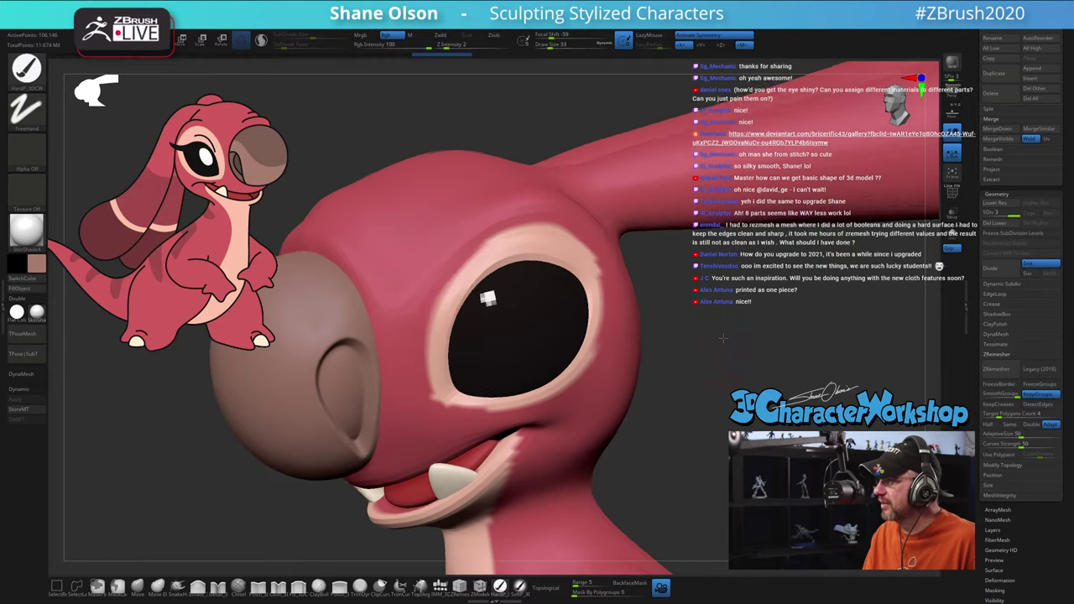
mouse_move(700, 319)
left_mouse_down()
mouse_move(700, 360)
mouse_move(793, 386)
left_mouse_up()
mouse_move(638, 327)
left_mouse_down()
mouse_move(460, 504)
mouse_move(469, 335)
mouse_move(465, 365)
left_mouse_up()
key("s")
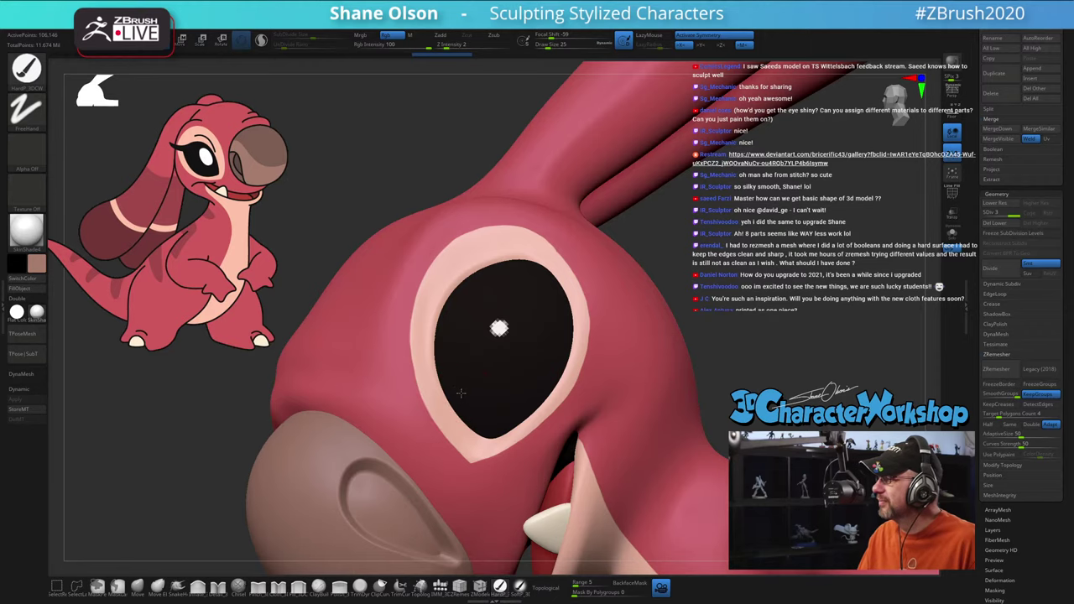
right_click_drag(464, 396, 450, 377, "alt")
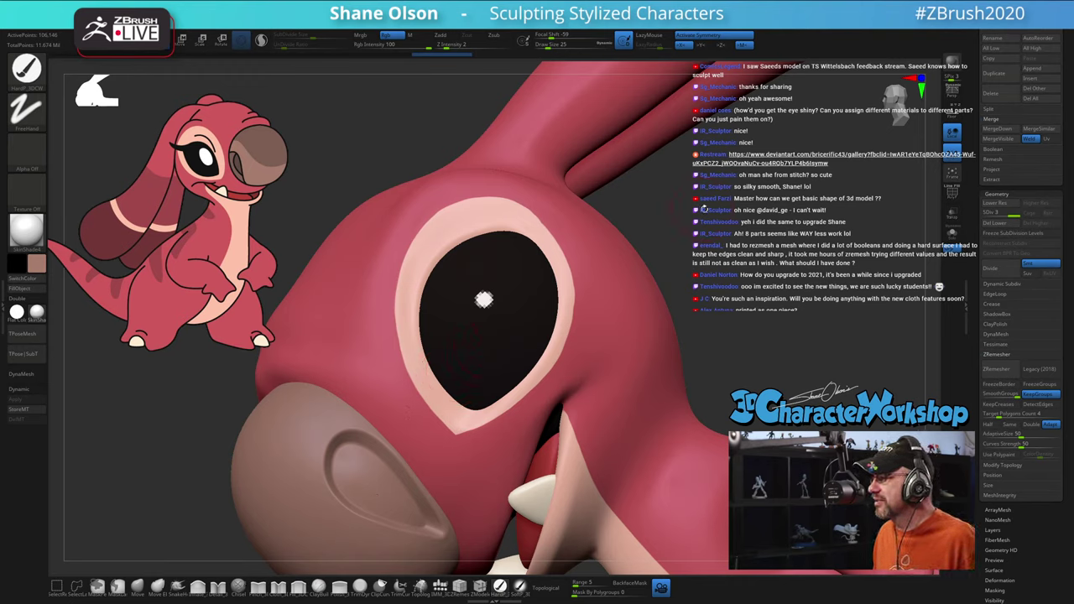
left_click_drag(726, 238, 728, 236)
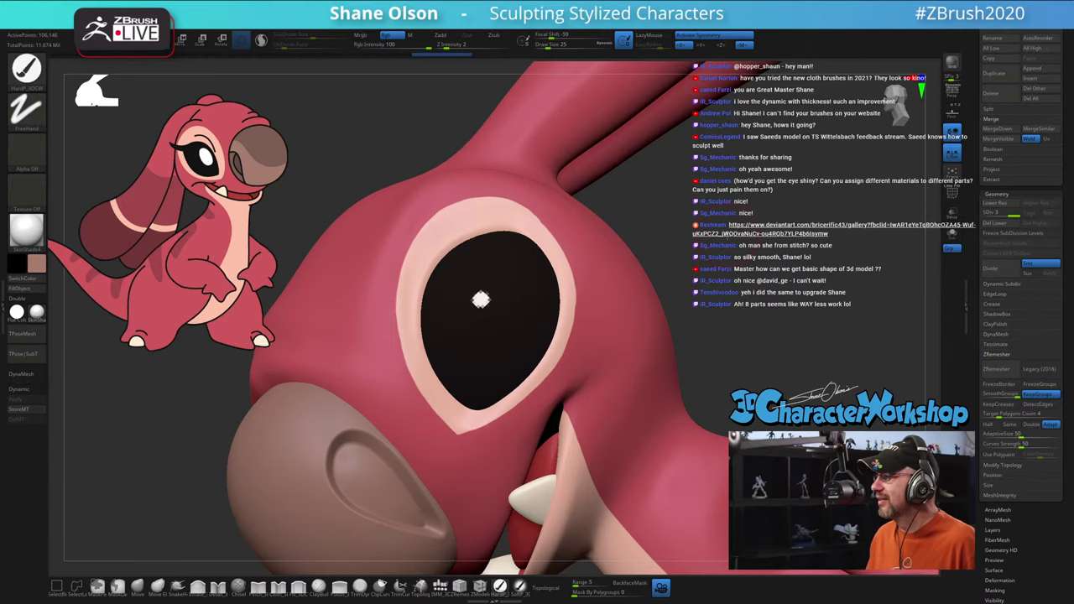
left_click_drag(691, 230, 691, 241)
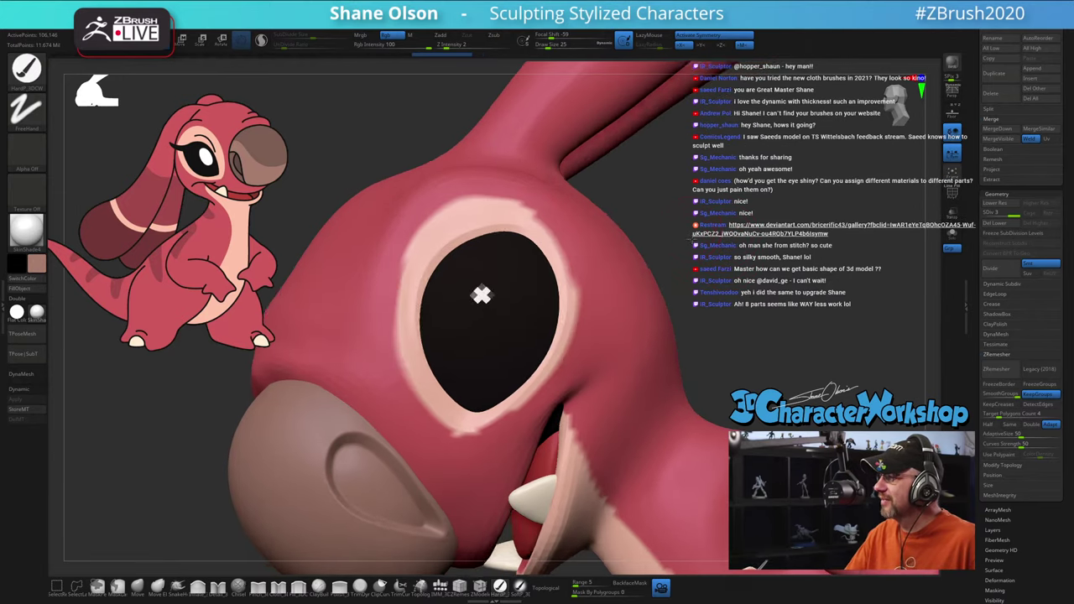
right_click_drag(480, 294, 474, 297)
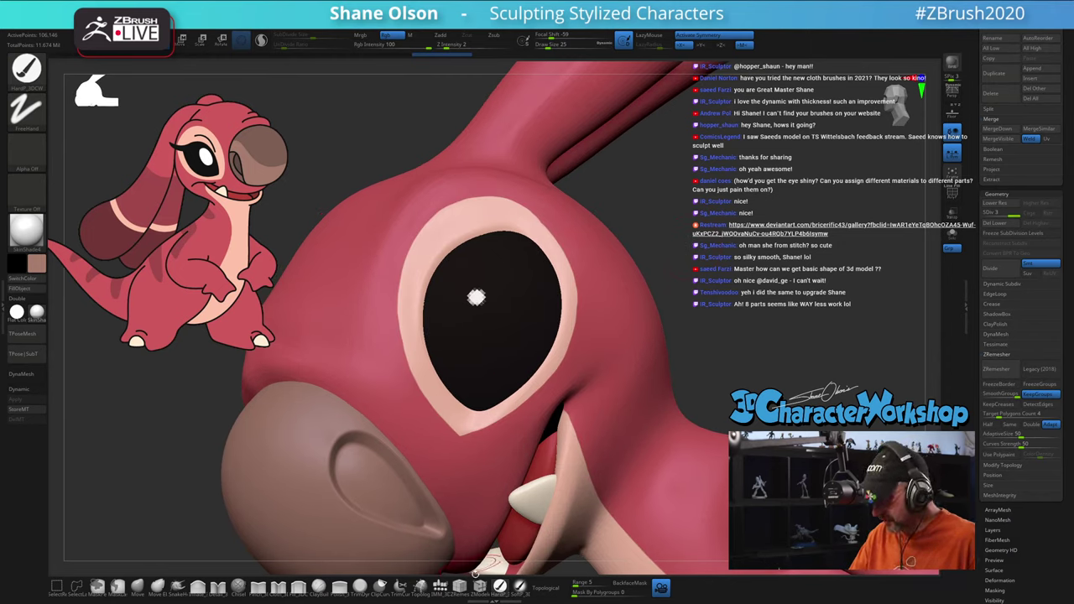
key("shift+f")
key("shift+f")
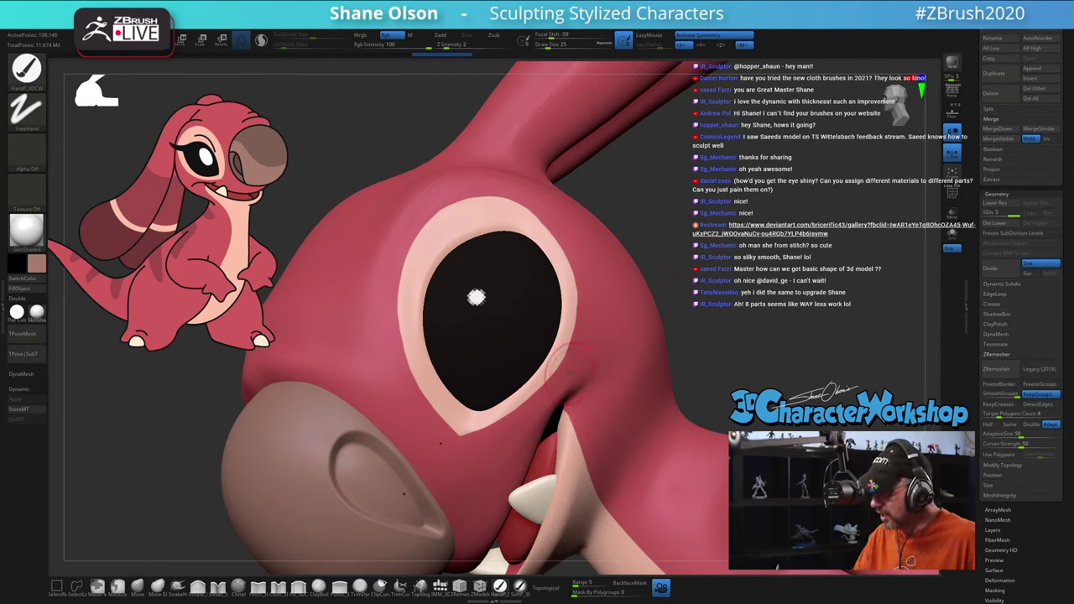
Step: Select the creature's head and body mesh, display its polygroup wireframe and duplicate the subtool
left_click(579, 355, "alt")
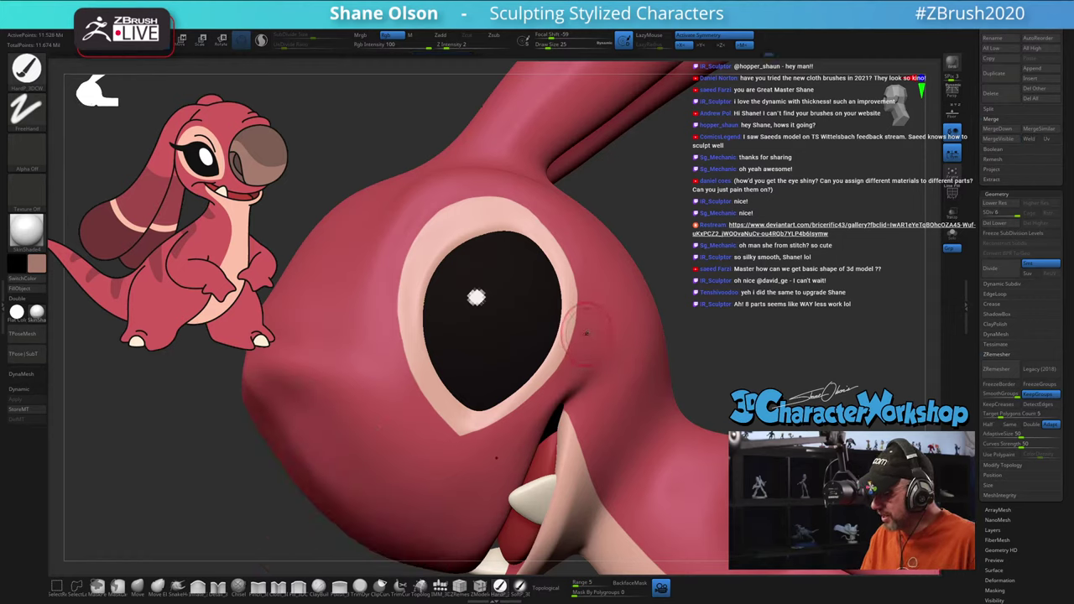
left_click_drag(976, 242, 976, 249)
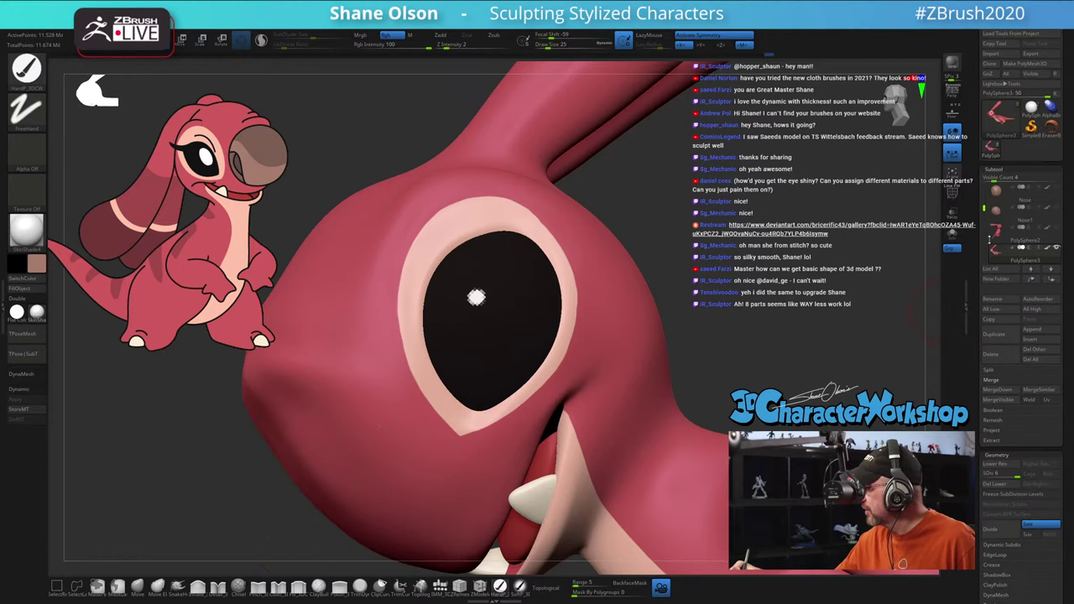
left_click(702, 366, "ctrl+shift")
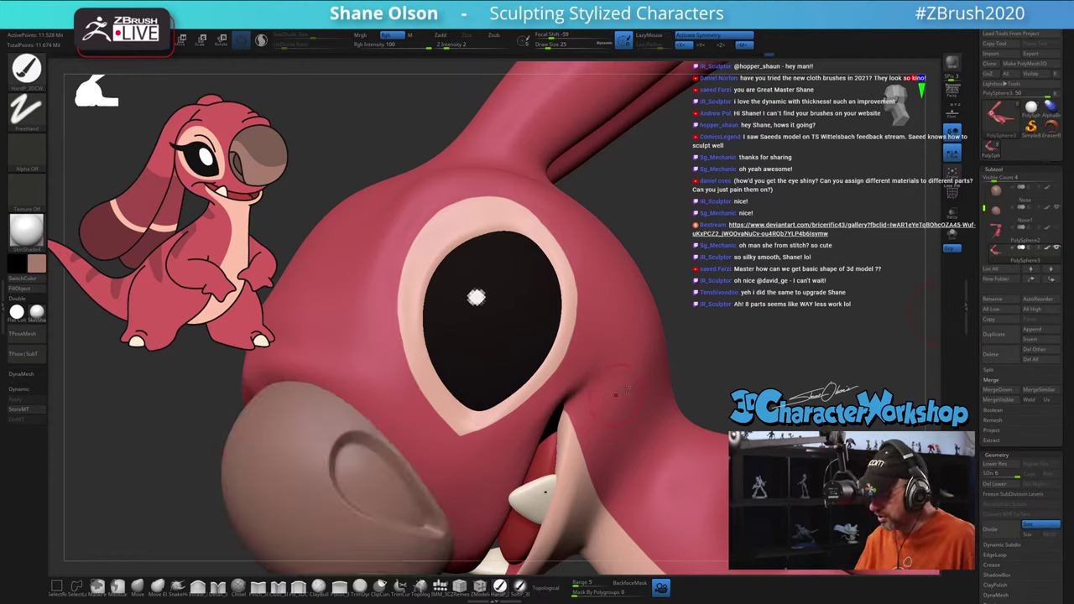
key("shift+f")
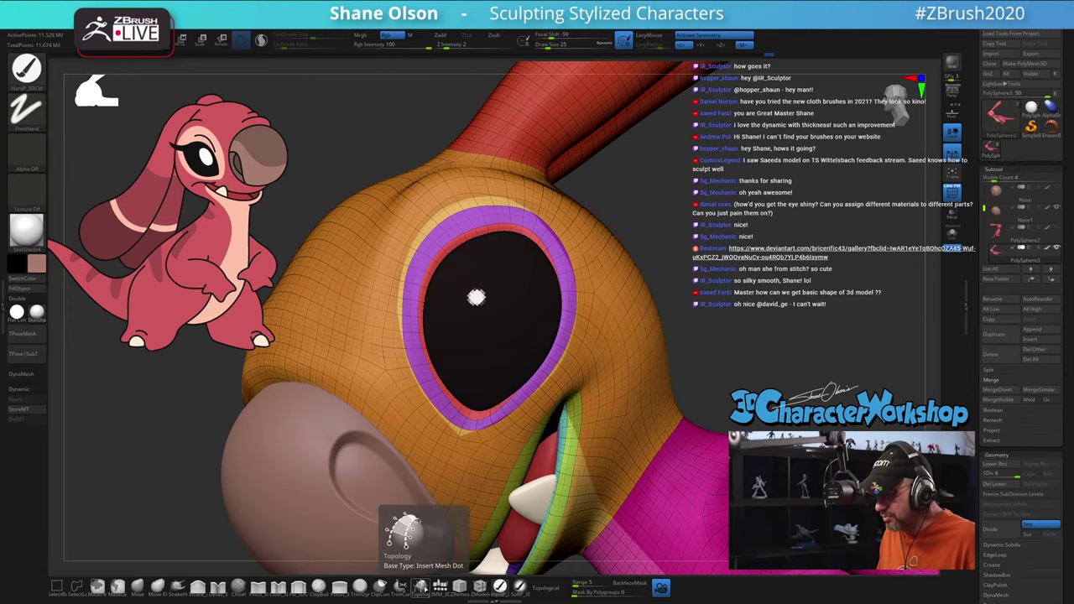
left_click_drag(768, 236, 762, 198, "alt")
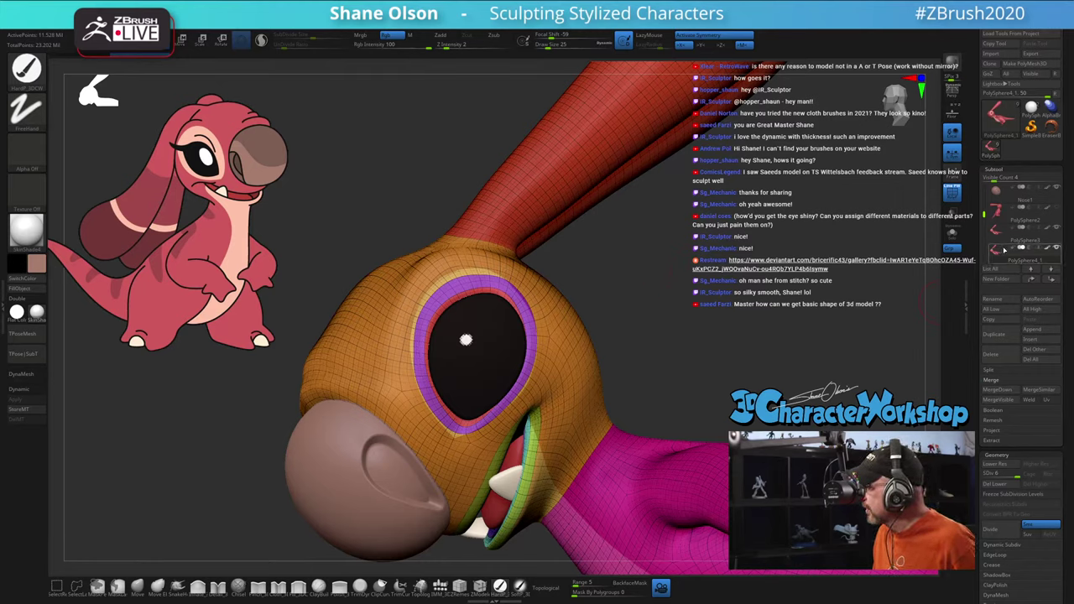
Step: Step the duplicated body mesh down to subdivision level 2, then isolate it and compare it with the original
key("shift")
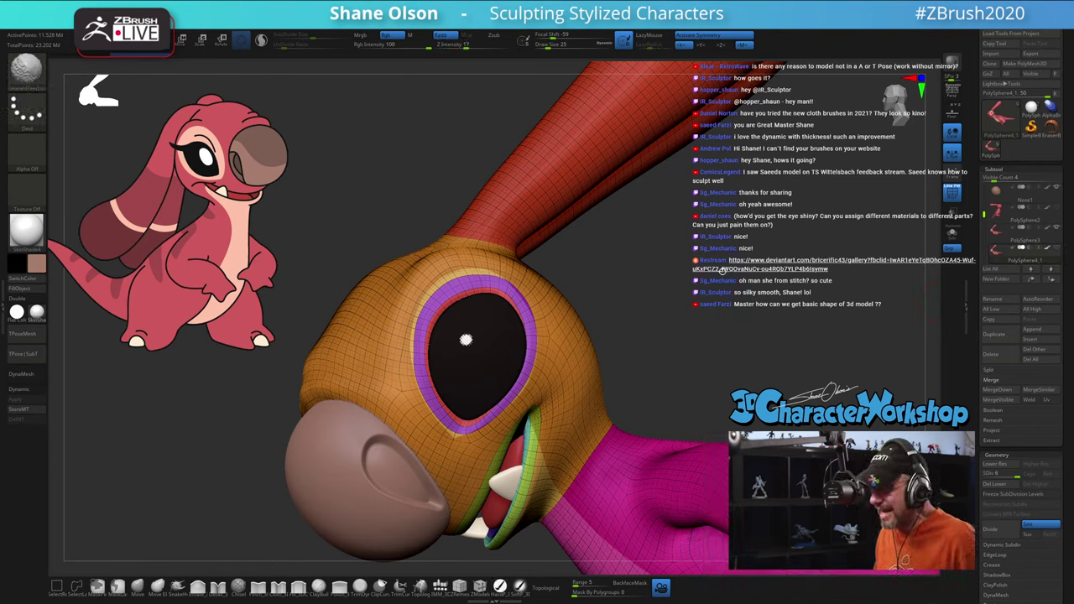
key("shift+d")
key("shift+d")
key("shift+d")
key("shift+d")
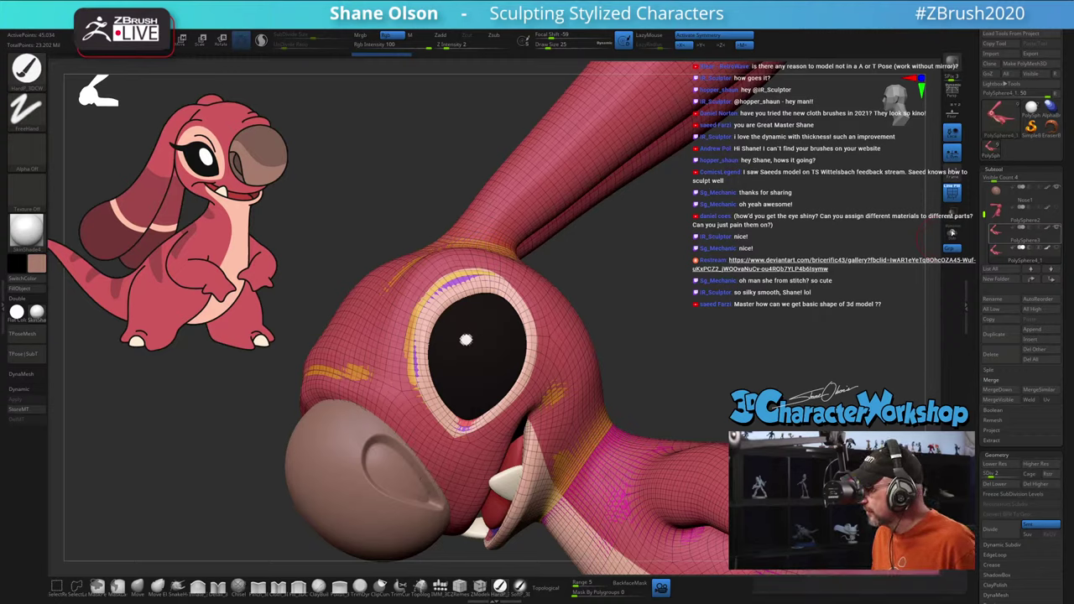
left_click(1024, 235)
left_click(679, 304)
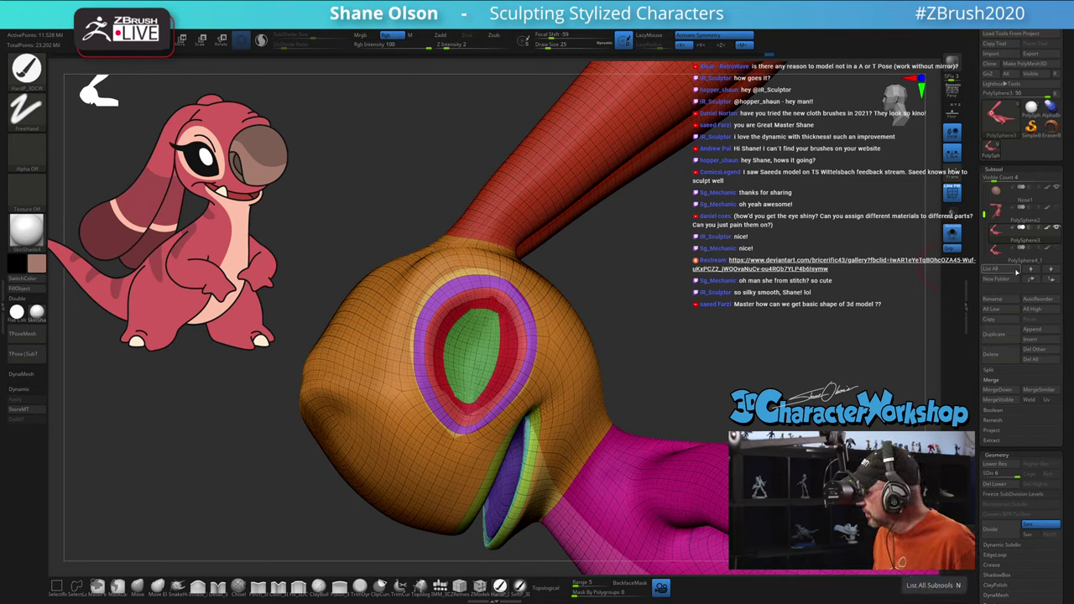
left_click(995, 250)
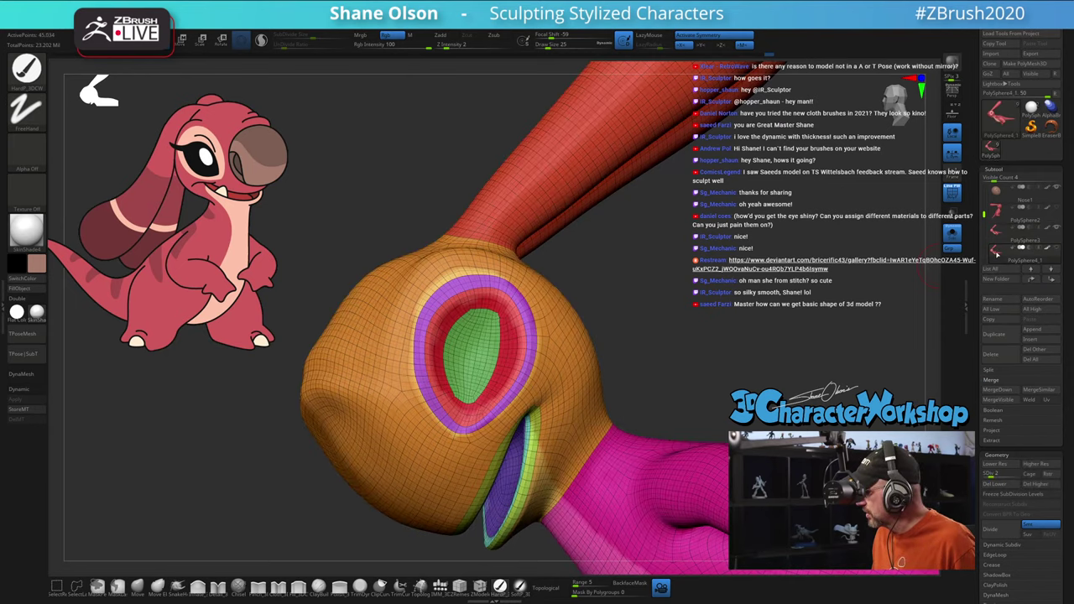
Step: Set the duplicated body mesh to subdivision level 3 and delete its higher and lower levels
left_click(988, 475)
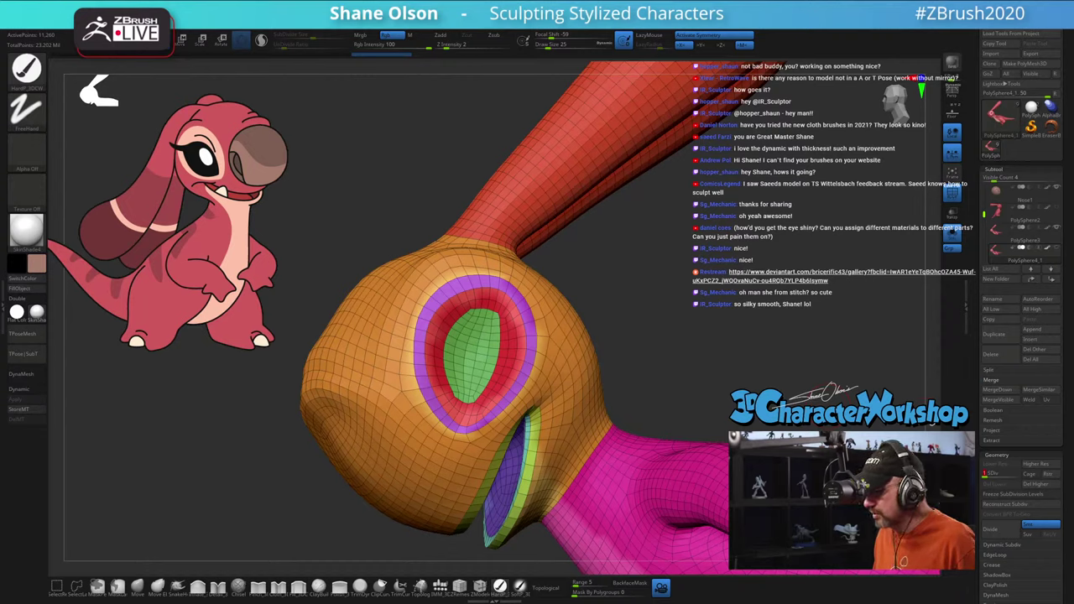
left_click(997, 476)
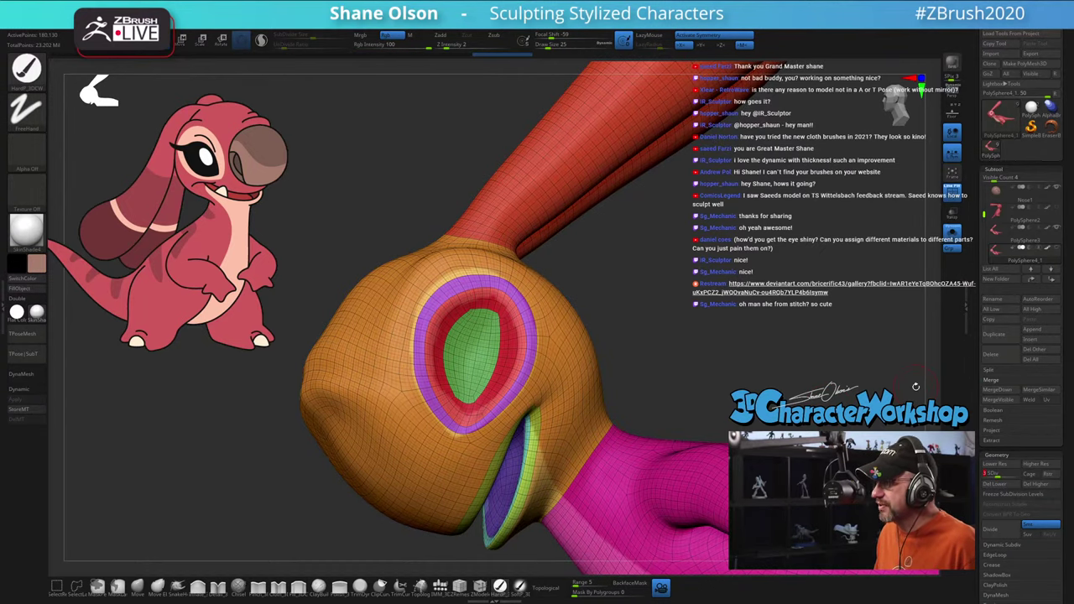
left_click(1037, 485)
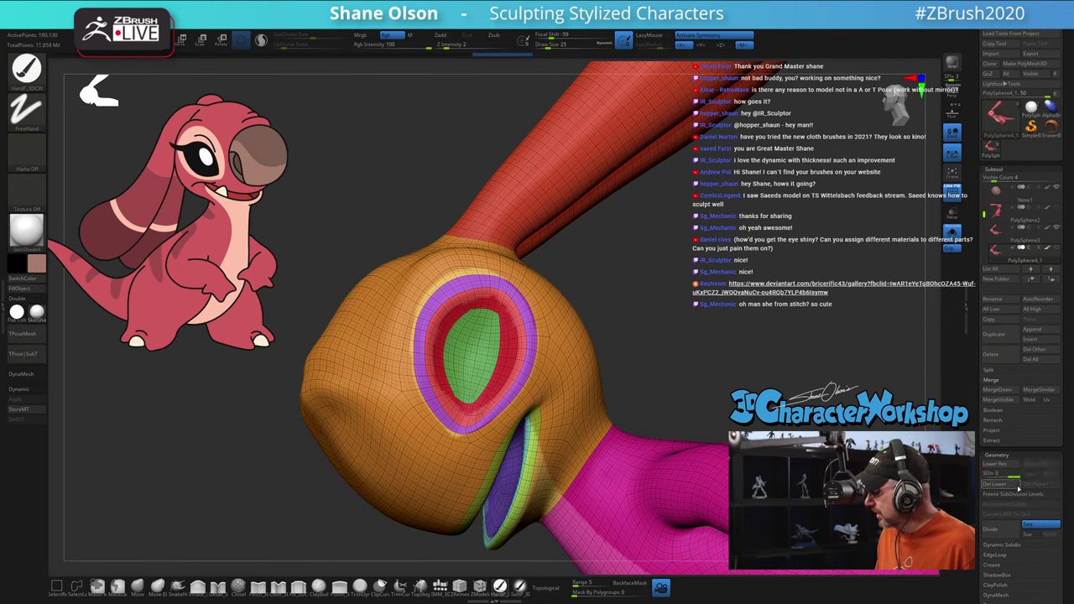
left_click(1007, 485)
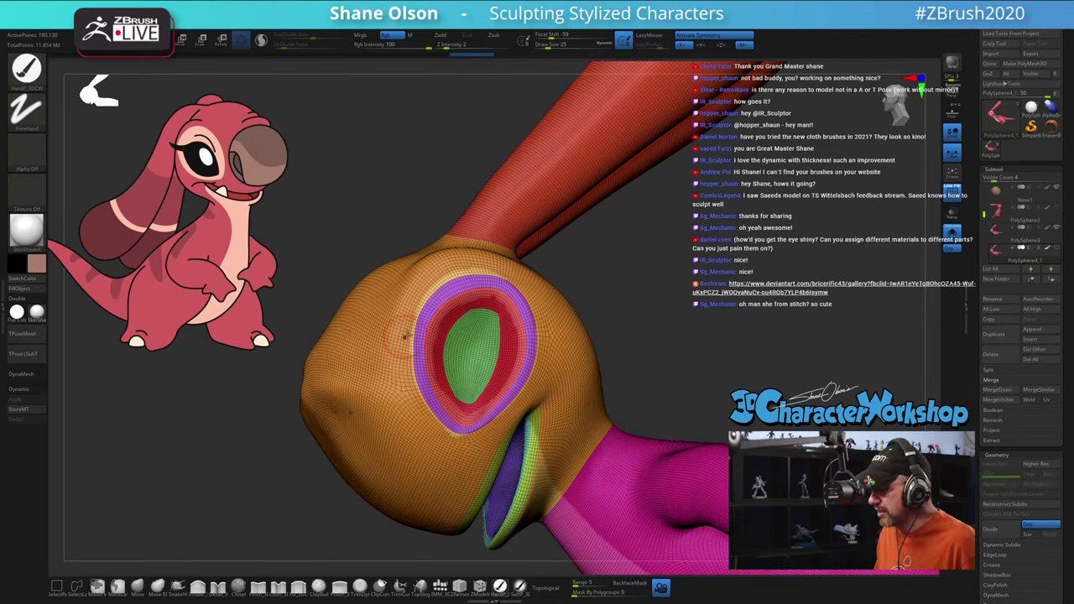
Step: Hide the wireframe on the duplicated mesh and bring the nose, eyes and teeth back into view
key("b")
key("s")
key("t")
key("shift+f")
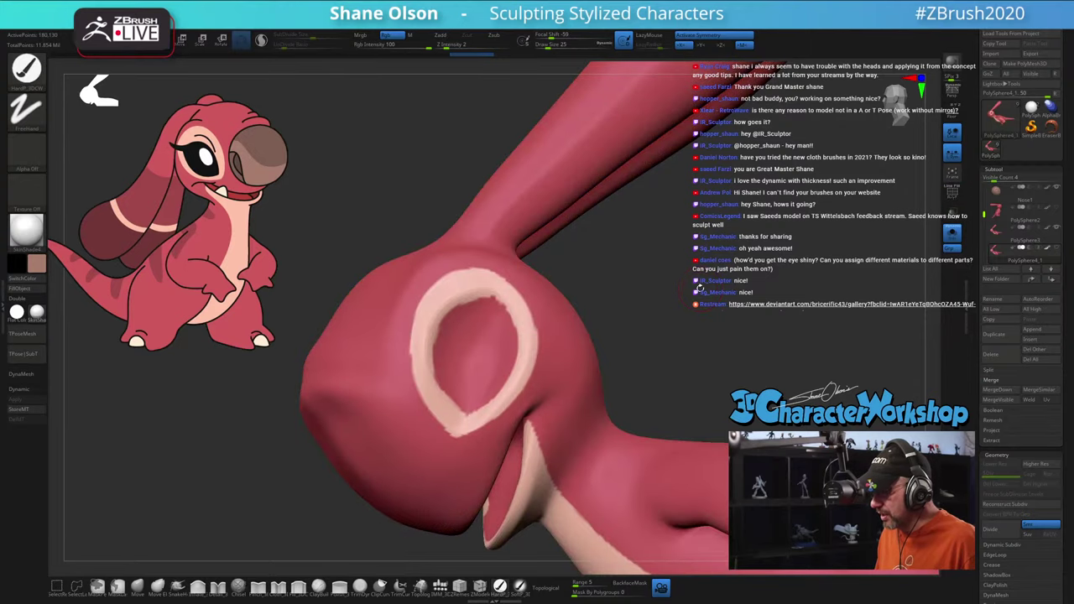
left_click_drag(700, 288, 739, 260, "alt")
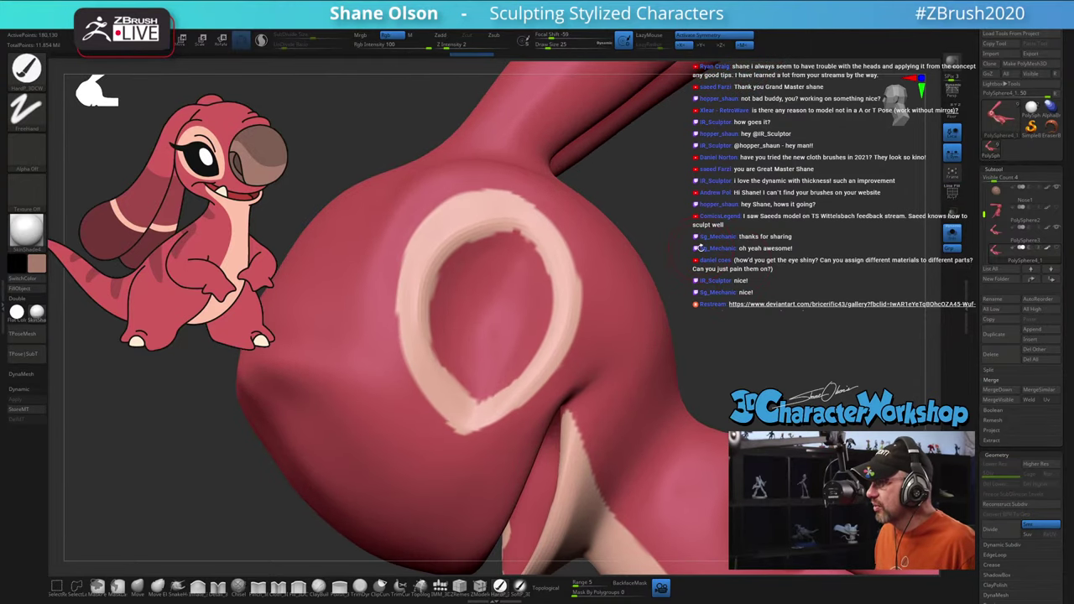
left_click(952, 234)
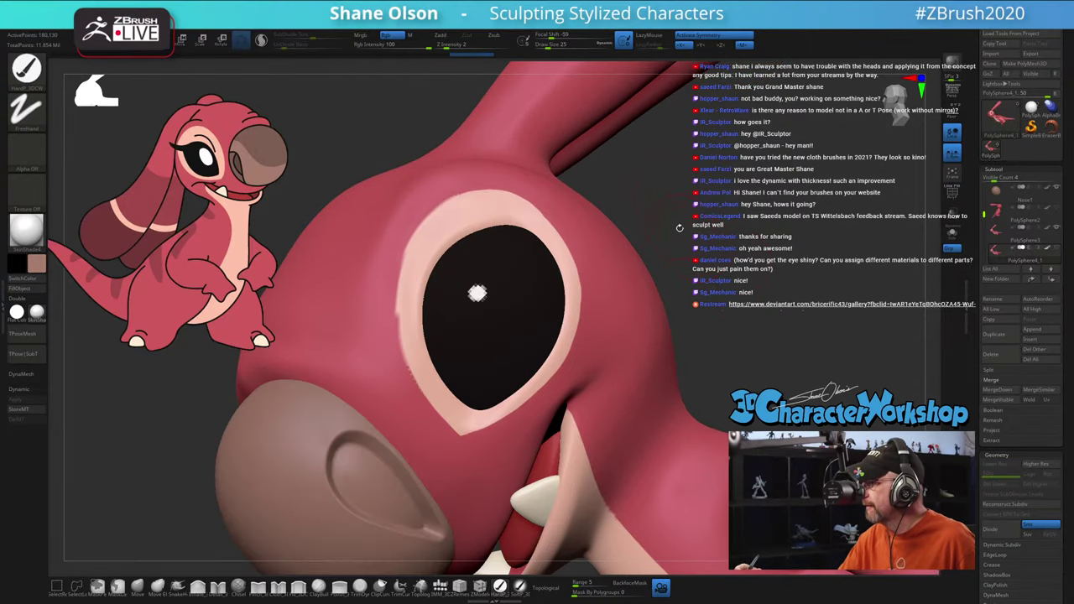
Step: Examine the eye, its pale rim and the face from several angles against the reference drawing
mouse_move(680, 228)
left_mouse_down()
mouse_move(631, 292)
mouse_move(737, 225)
mouse_move(599, 192)
mouse_move(587, 240)
mouse_move(493, 365)
left_mouse_up()
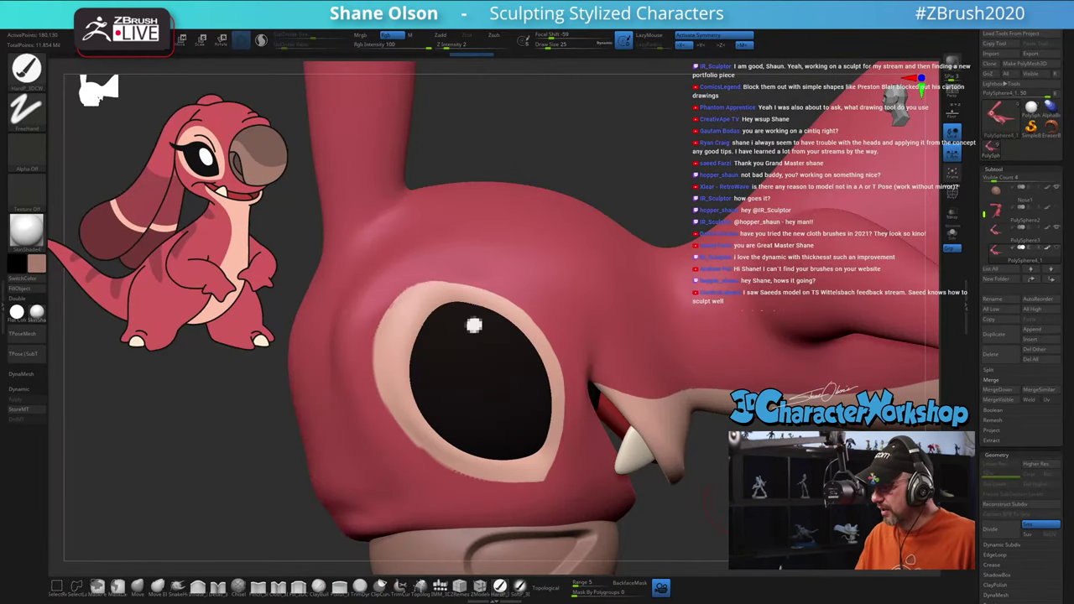
mouse_move(715, 505)
left_mouse_down()
mouse_move(705, 507)
mouse_move(715, 504)
left_mouse_up()
key("space")
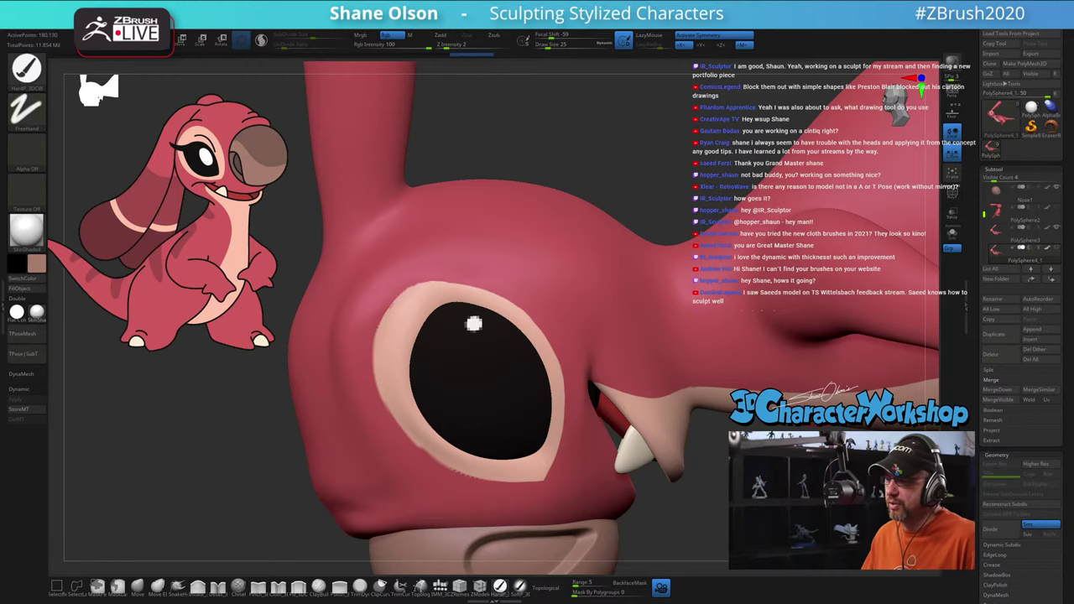
mouse_move(635, 176)
left_mouse_down("alt")
mouse_move(602, 169)
mouse_move(516, 218)
mouse_move(525, 271)
mouse_move(552, 339)
mouse_move(680, 360)
left_mouse_up("alt")
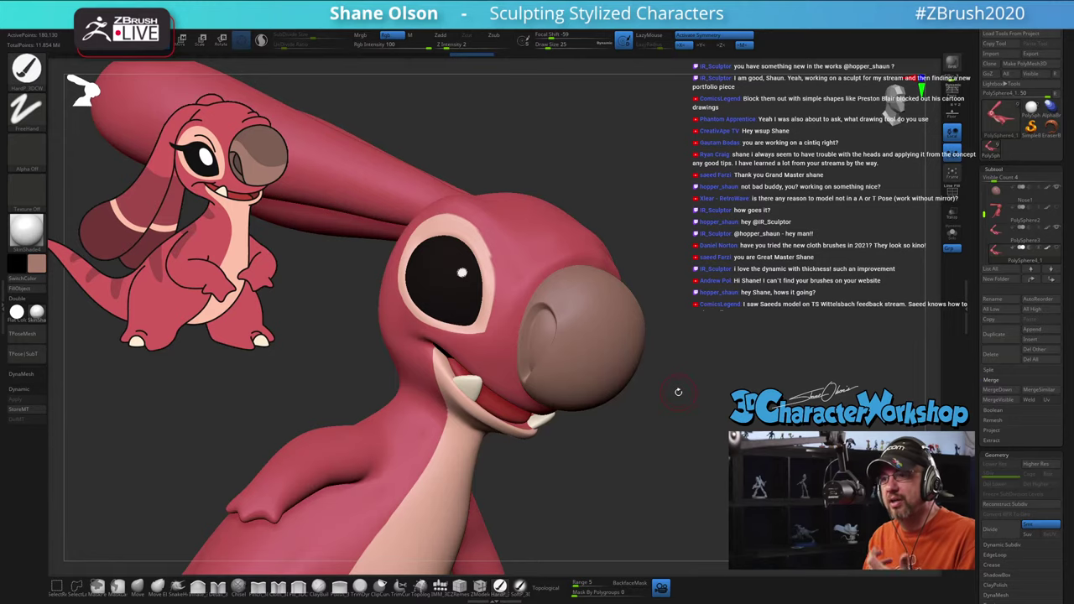
mouse_move(677, 394)
left_mouse_down()
mouse_move(648, 427)
mouse_move(682, 358)
mouse_move(678, 420)
mouse_move(493, 465)
left_mouse_up()
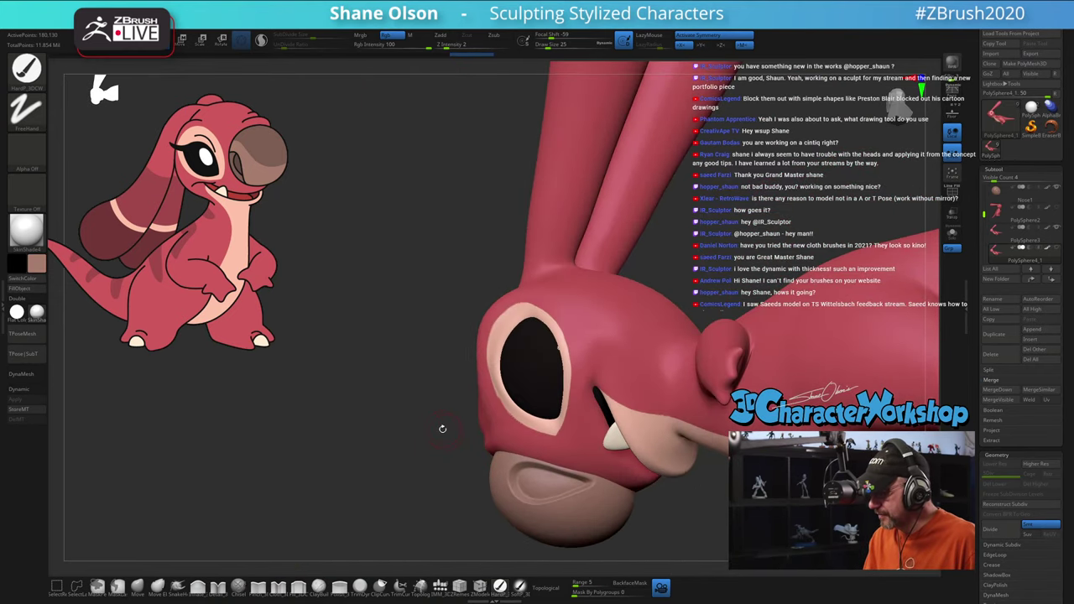
mouse_move(441, 429)
left_mouse_down("alt")
mouse_move(412, 470)
mouse_move(369, 481)
mouse_move(319, 439)
mouse_move(324, 408)
left_mouse_up("alt")
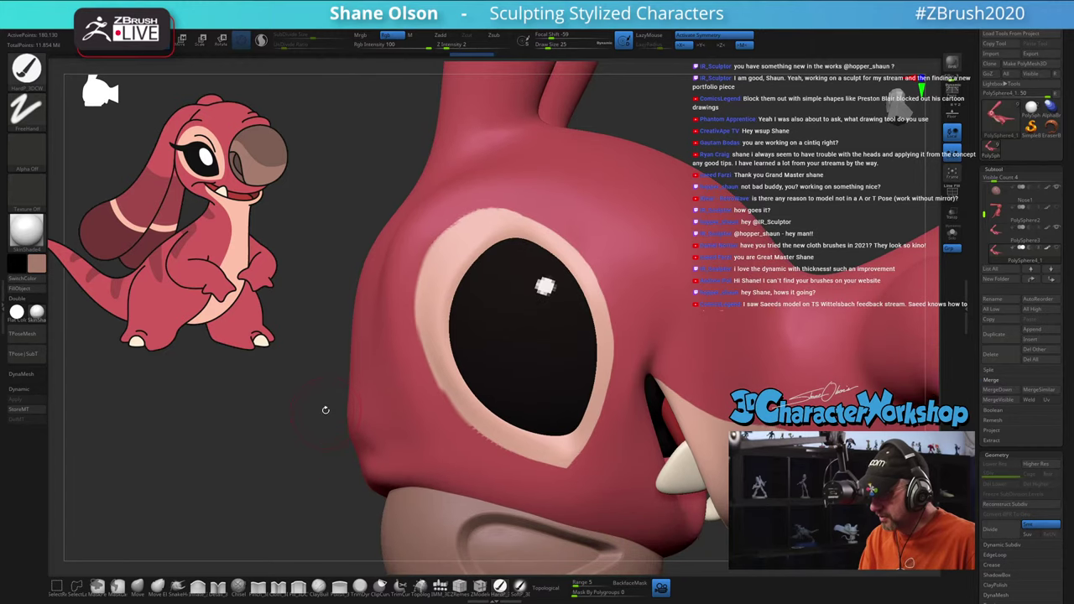
left_click_drag(353, 490, 360, 459, "alt")
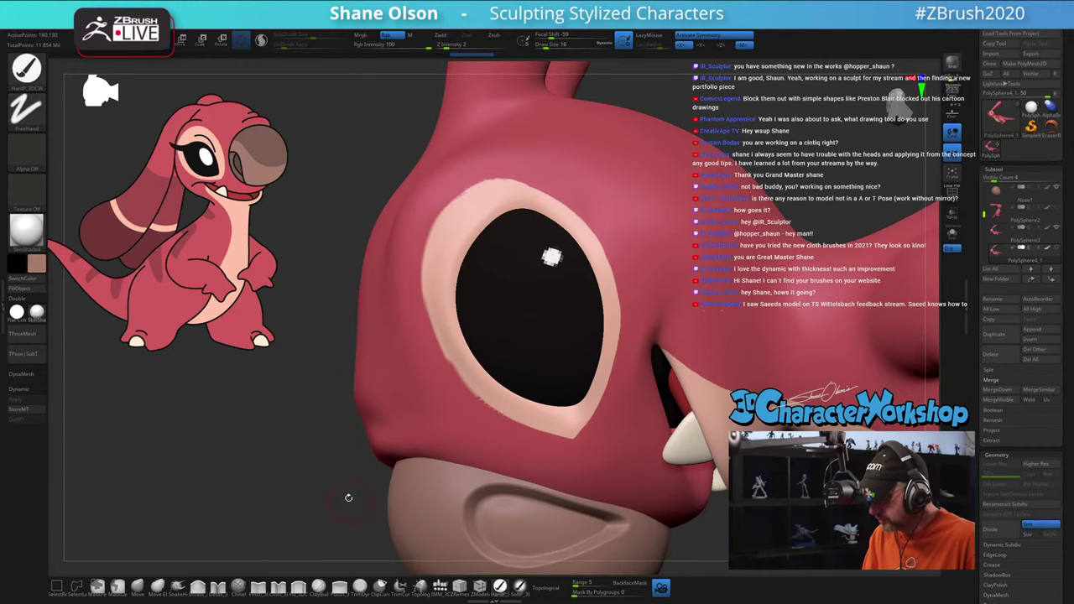
left_click_drag(348, 498, 378, 475)
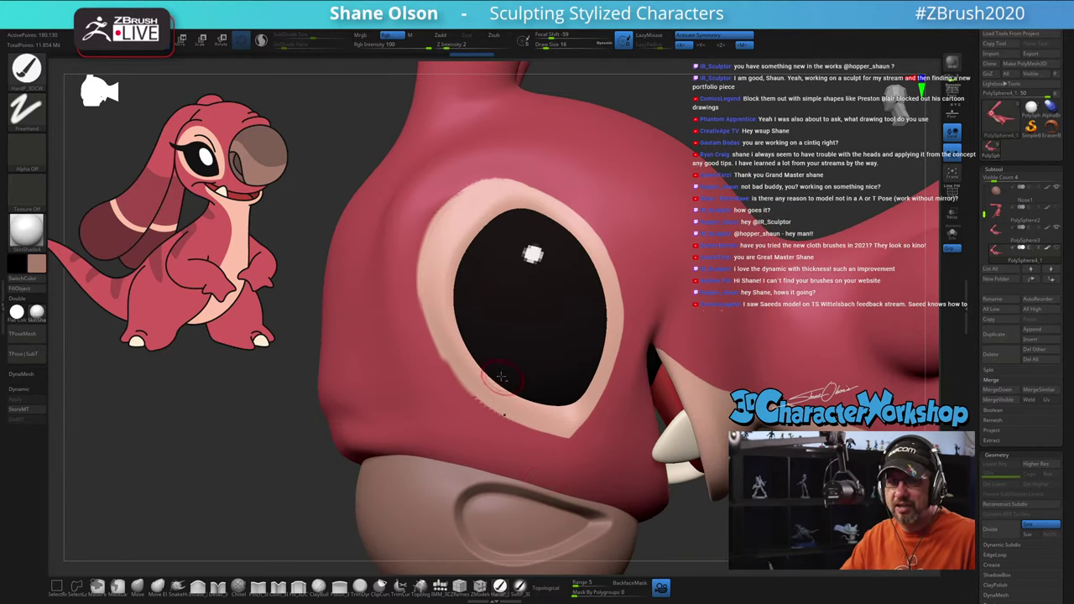
Step: With the Topology brush, draw two parallel curves along the eye's upper edge, extending past the back of the rim, and cap them at the front corner
left_click_drag(408, 537, 411, 497, "alt")
left_click_drag(413, 537, 423, 579, "alt")
left_click(421, 586)
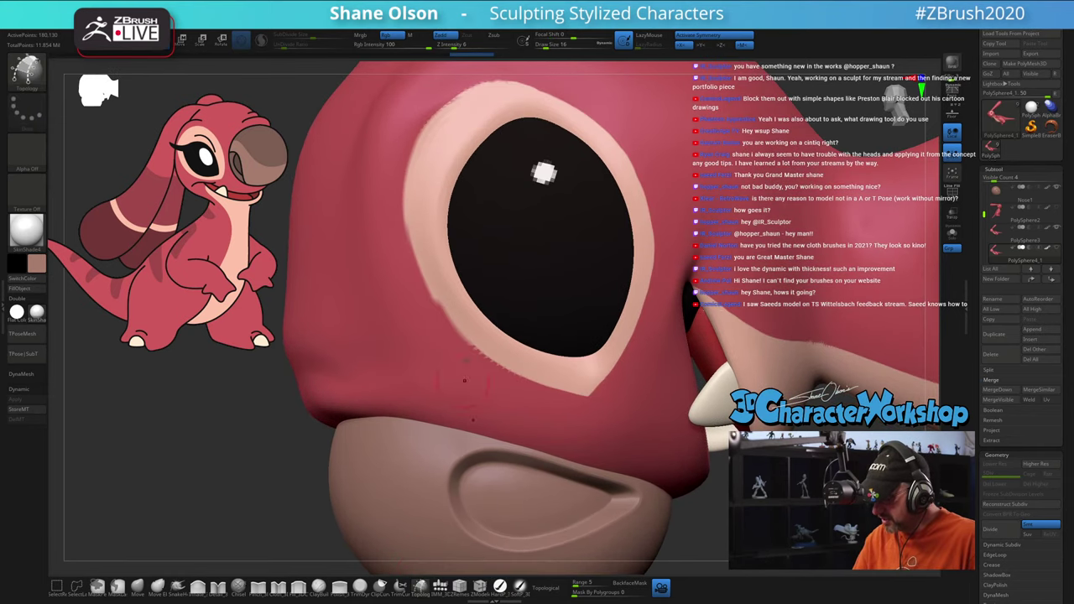
right_click_drag(460, 284, 446, 333, "alt")
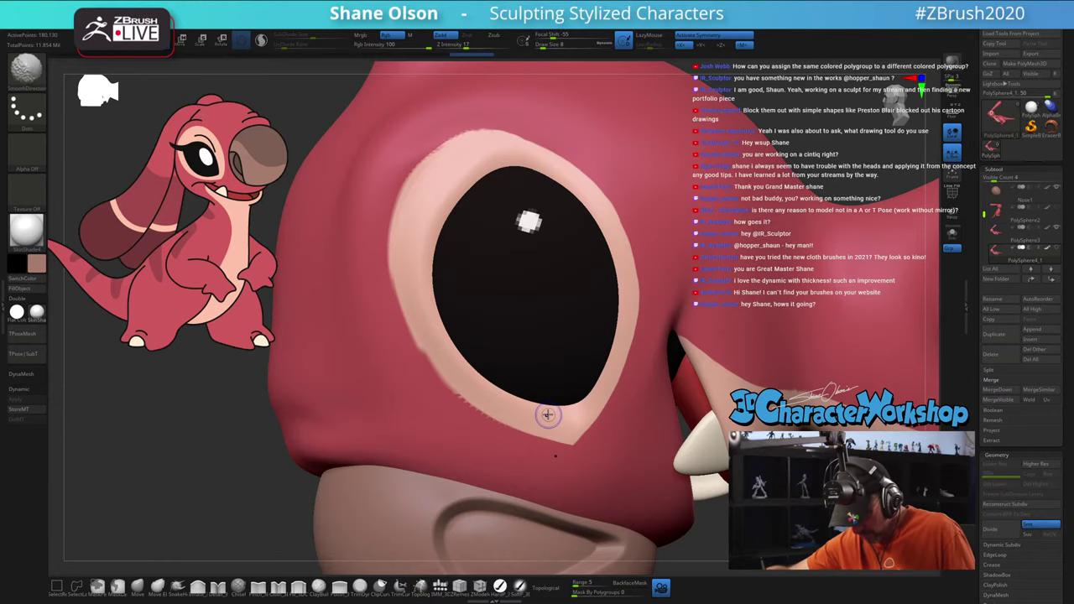
key("shift+f")
key("shift+f")
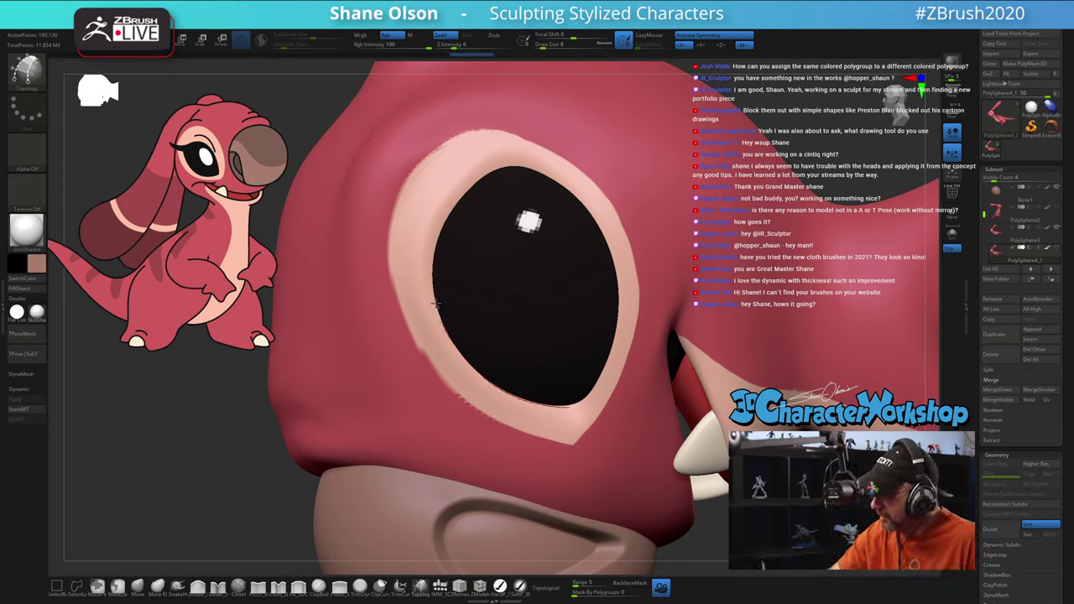
left_click_drag(472, 187, 538, 122)
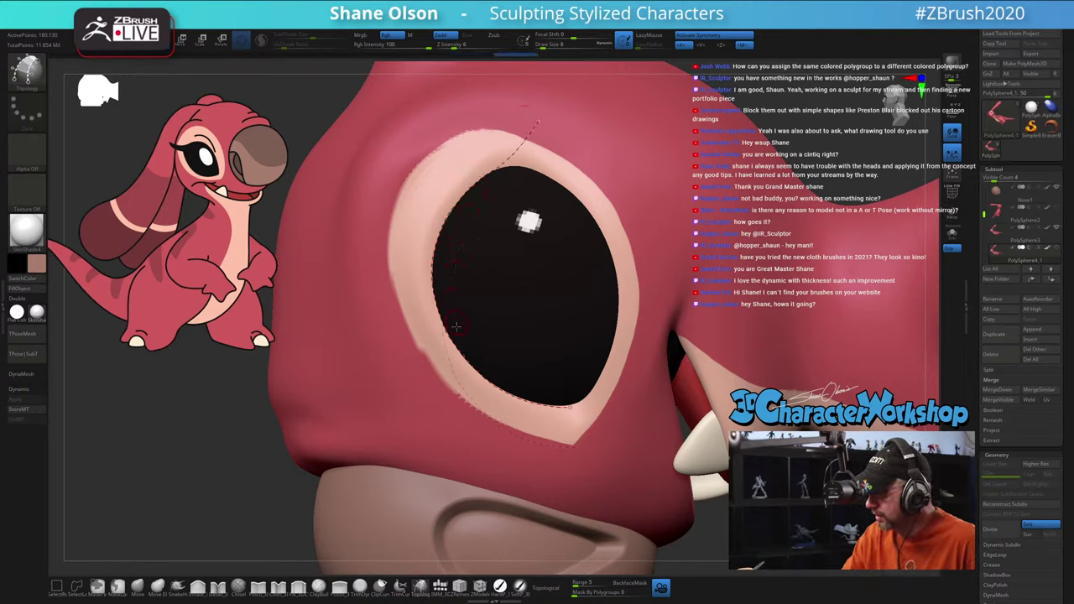
mouse_move(562, 417)
left_mouse_down()
mouse_move(467, 374)
mouse_move(436, 333)
mouse_move(418, 251)
mouse_move(438, 189)
mouse_move(528, 115)
left_mouse_up()
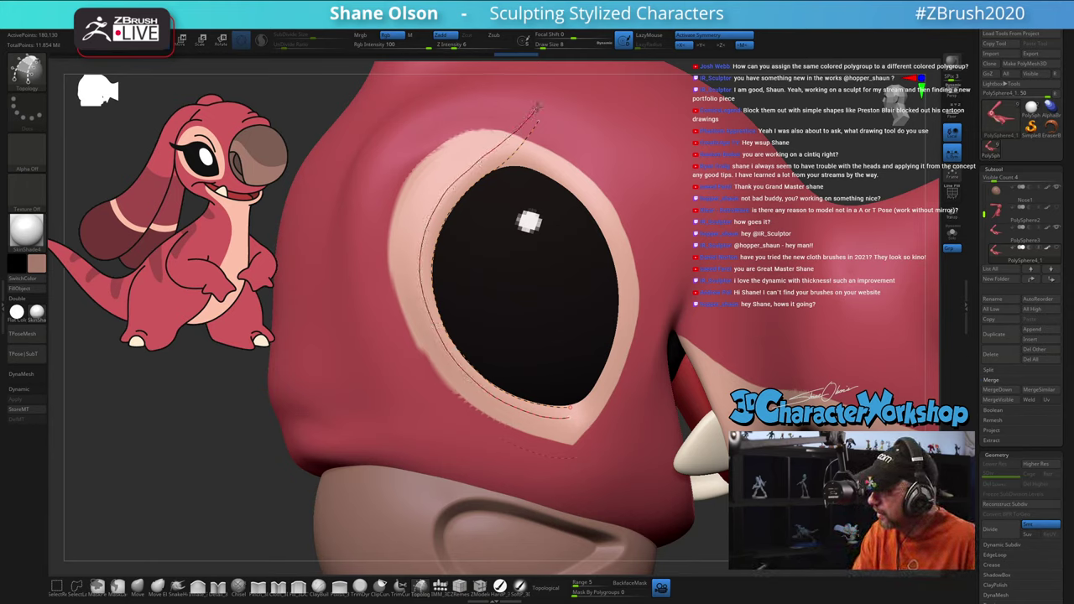
left_click_drag(575, 383, 556, 443)
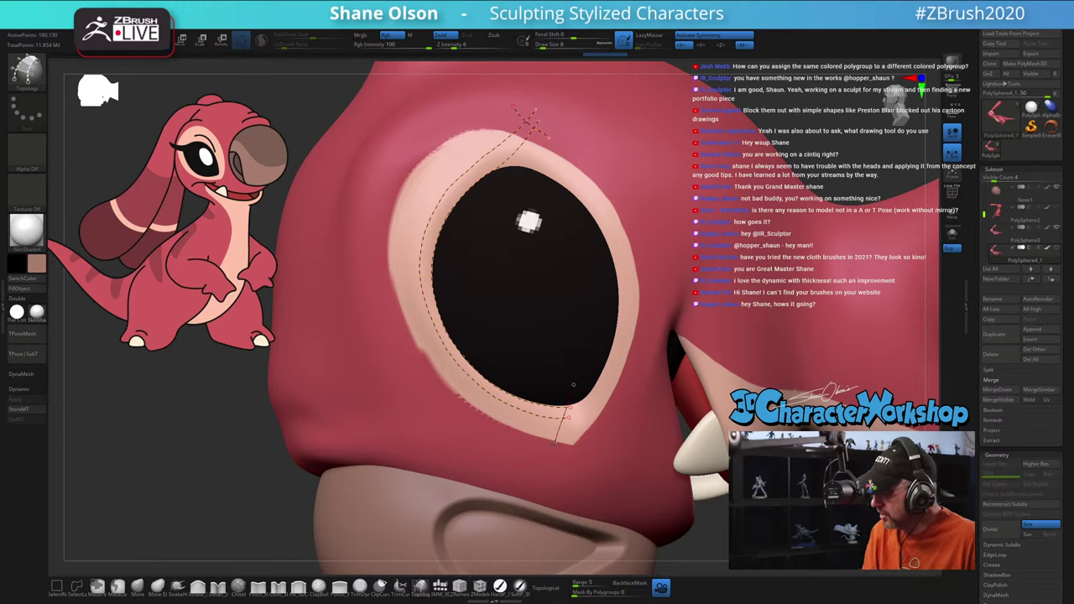
Step: Draw seven cross lines dividing the two eyelid curves into quads, and trim the overhanging curve ends
left_click_drag(399, 317, 466, 294)
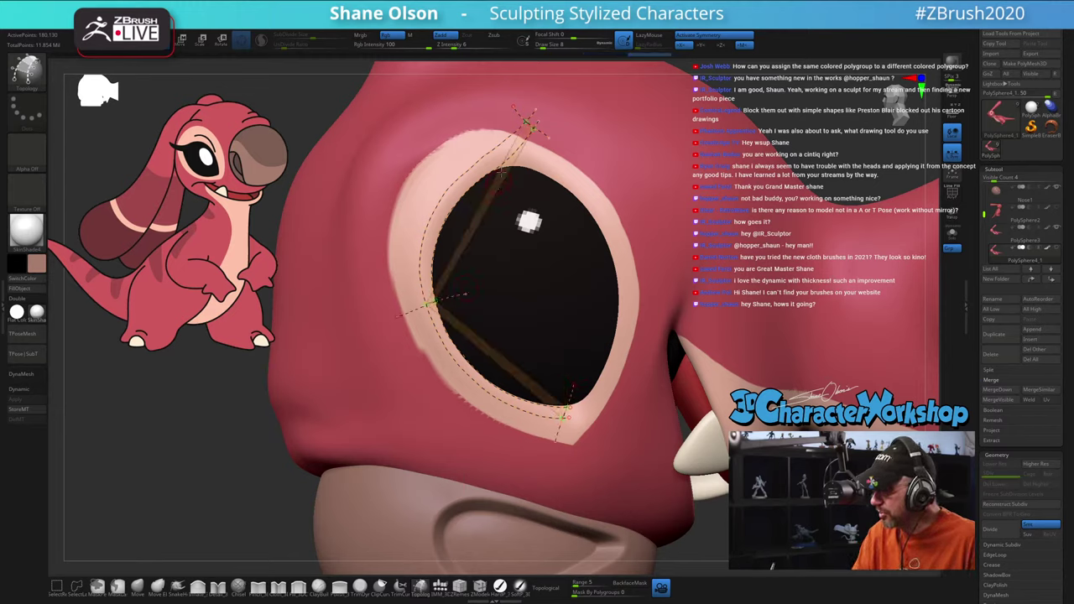
left_click_drag(426, 182, 476, 218)
left_click_drag(468, 401, 517, 348)
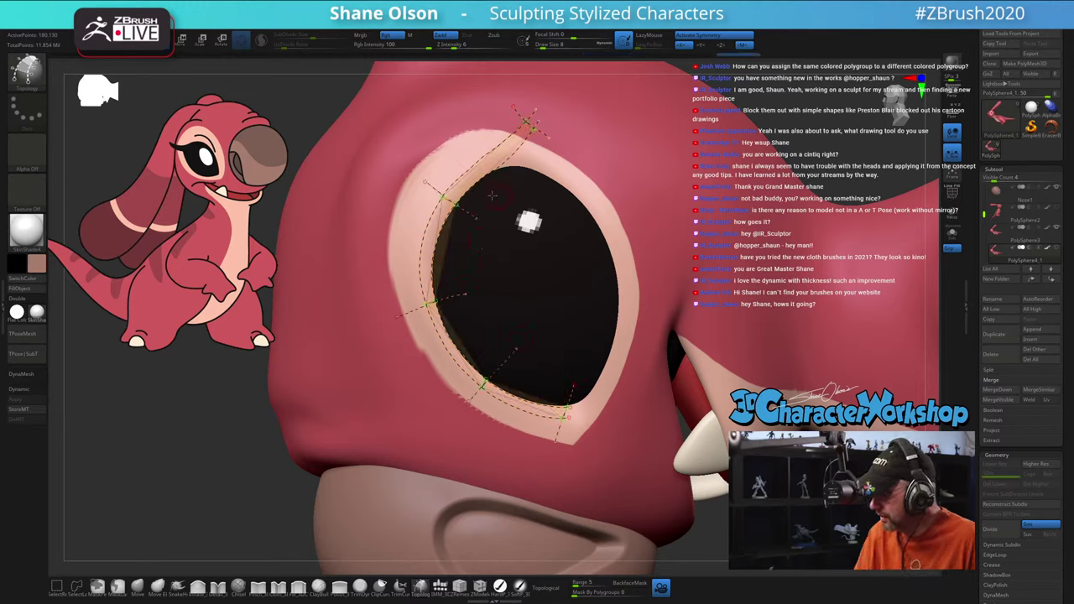
left_click_drag(403, 233, 466, 254)
left_click_drag(464, 145, 509, 189)
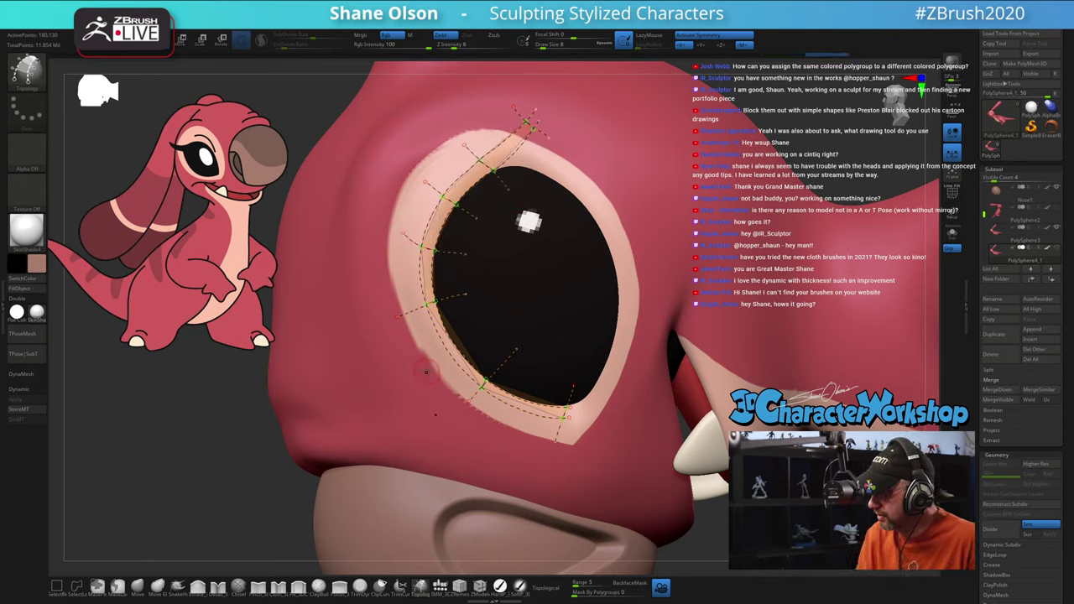
left_click_drag(431, 367, 492, 316)
left_click_drag(516, 433, 542, 369)
left_click(556, 361, "alt")
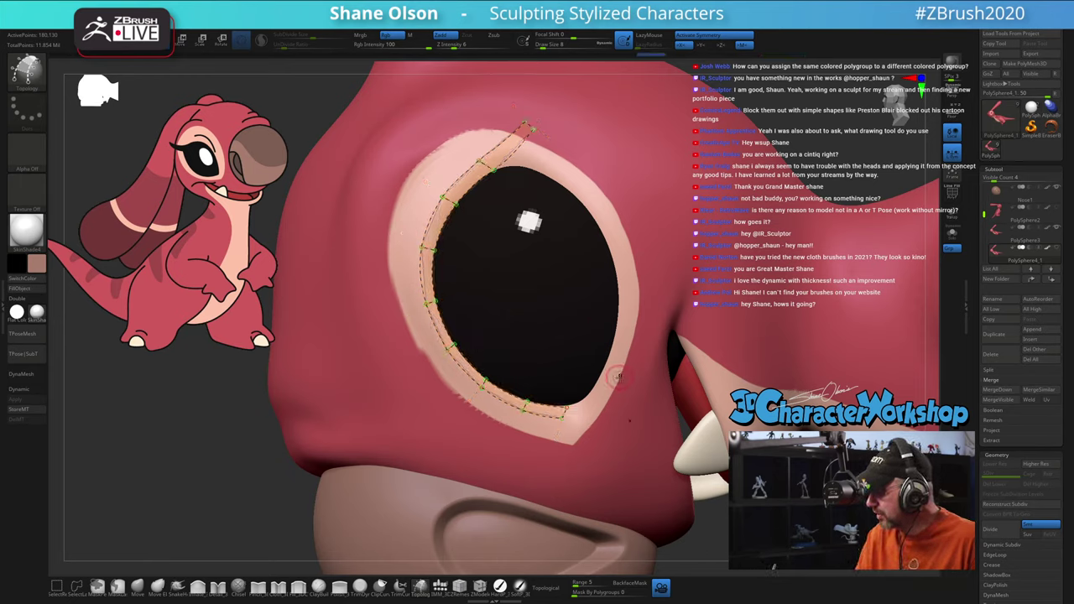
Step: Generate the eyelid strip from the topology curves with a draw size of 1, and solo the duplicated body mesh
mouse_move(564, 277)
right_mouse_down()
mouse_move(522, 279)
mouse_move(571, 281)
mouse_move(543, 410)
mouse_move(679, 379)
mouse_move(680, 354)
mouse_move(677, 397)
right_mouse_up()
key("s")
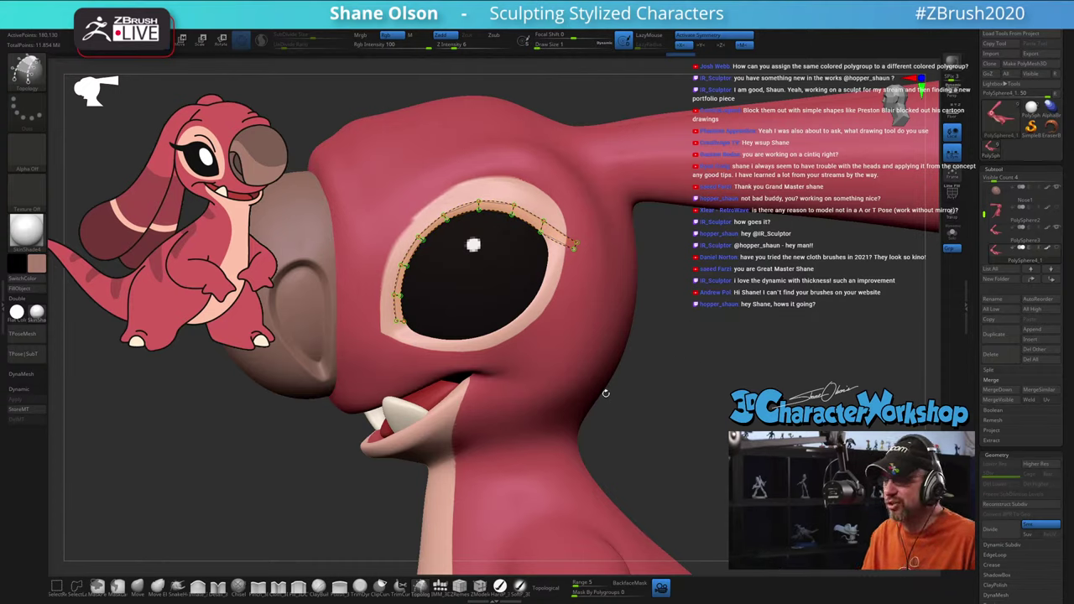
left_click(587, 291)
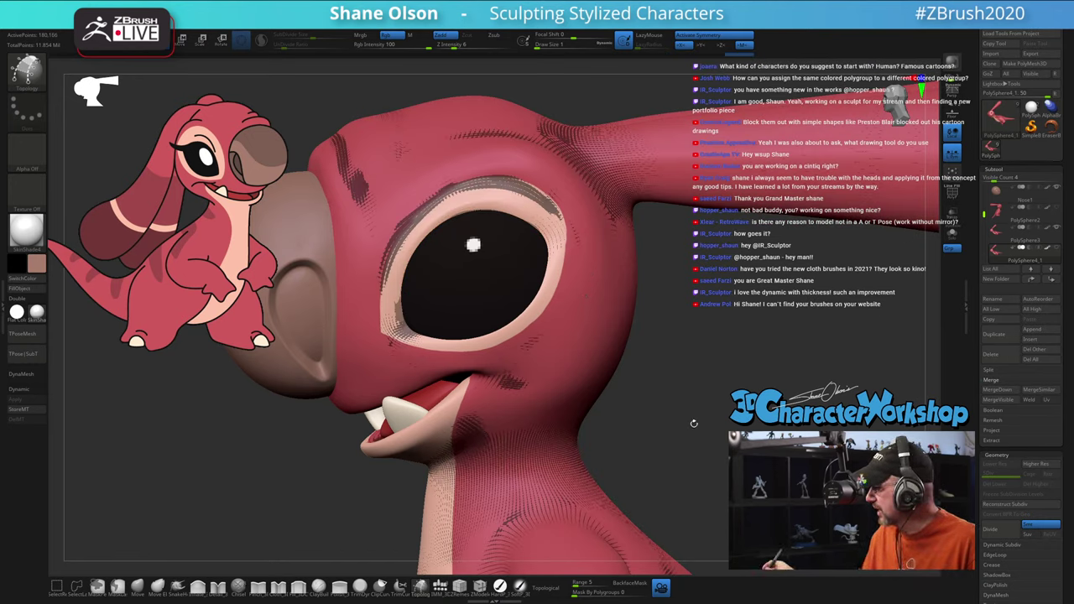
left_click_drag(746, 316, 700, 311, "alt")
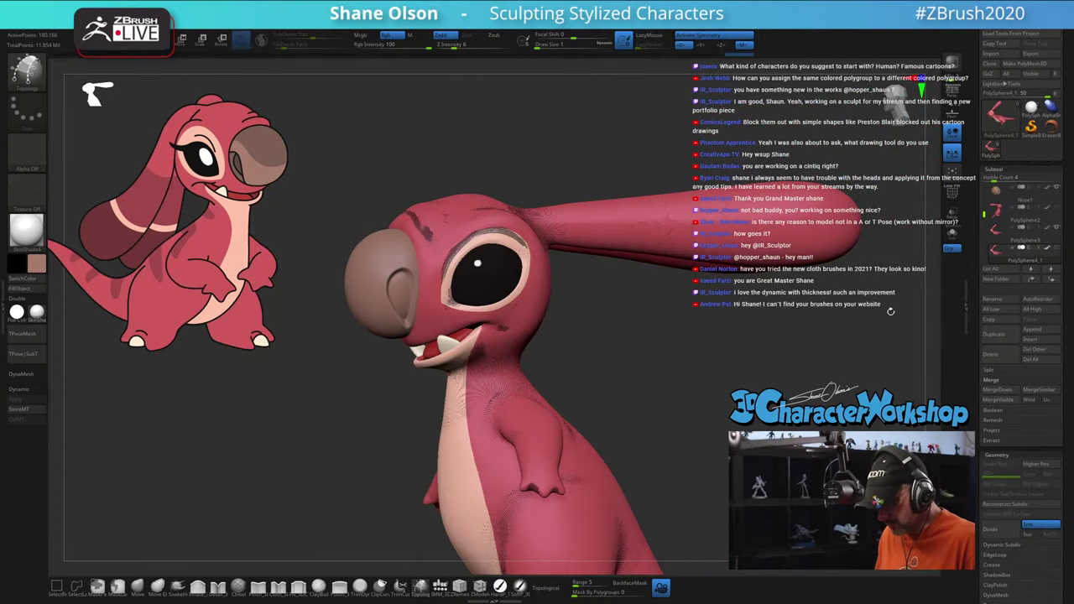
left_click(951, 236)
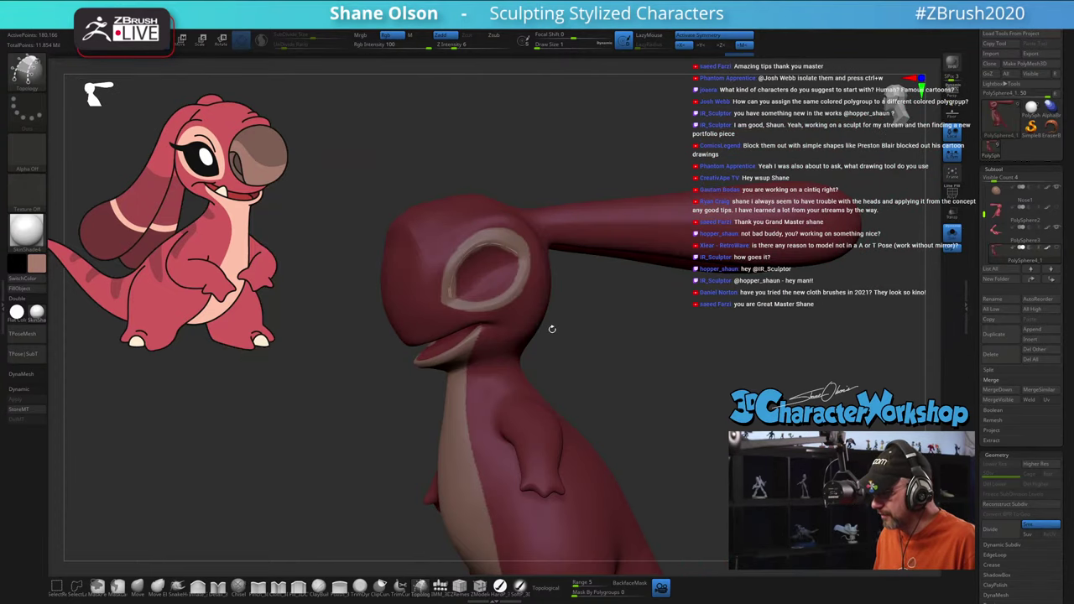
left_click(535, 315, "ctrl+shift")
left_click(536, 316, "ctrl+shift")
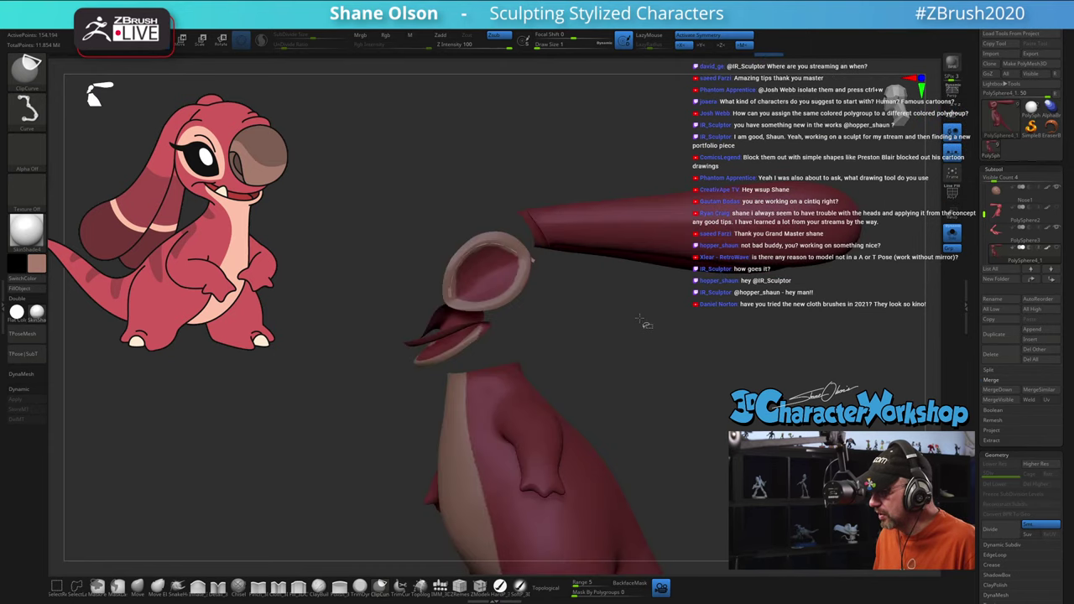
left_click(63, 588)
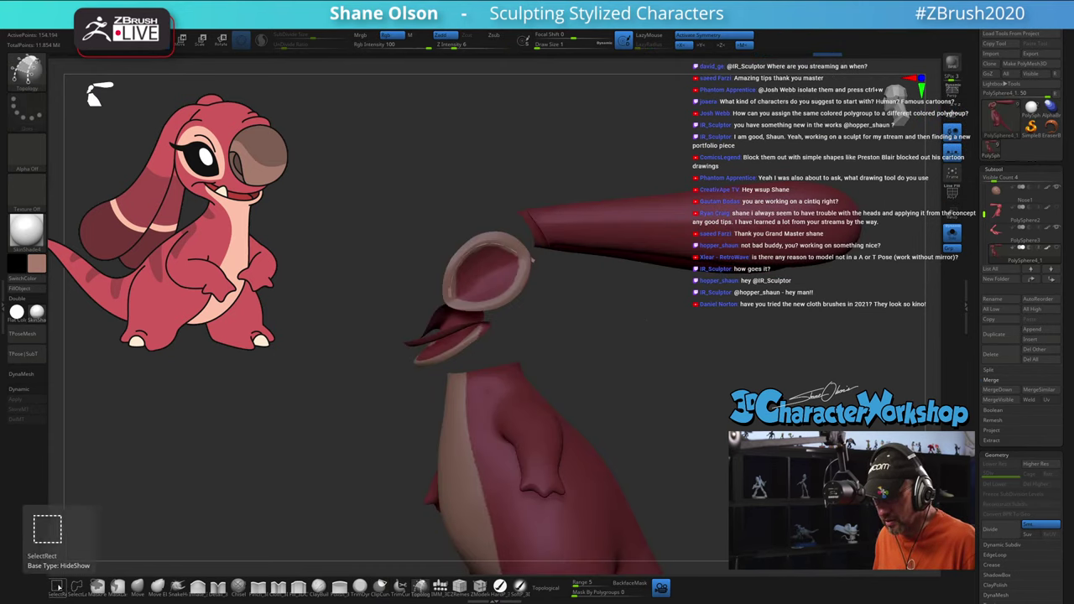
left_click(687, 358, "ctrl+shift")
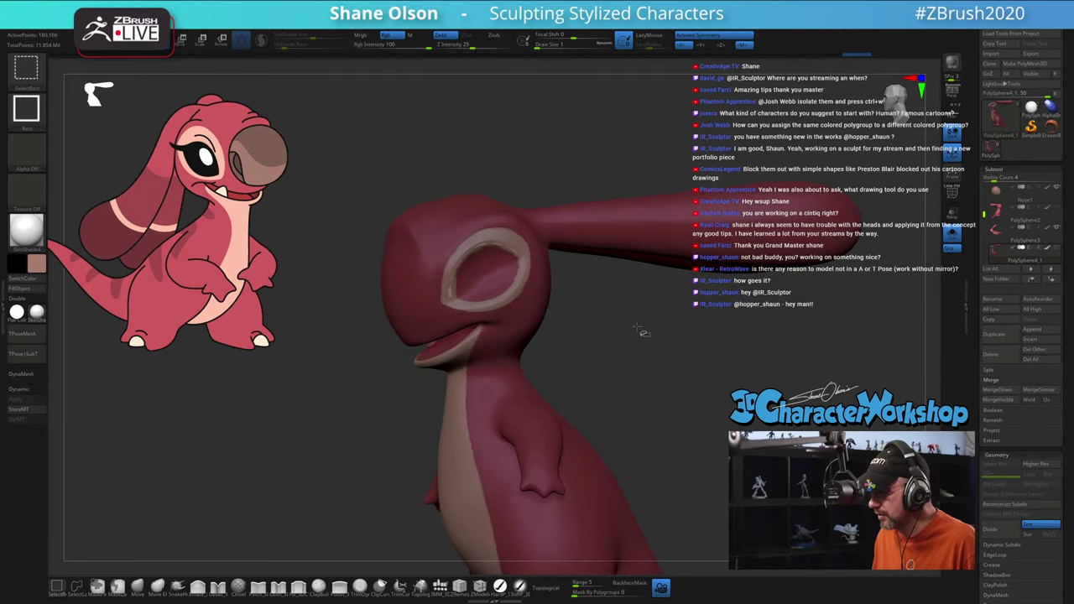
Step: Split the unmasked eyelid strip off the duplicated body into its own subtool
mouse_move(638, 307)
left_mouse_down("ctrl+shift")
mouse_move(672, 359)
mouse_move(654, 351)
left_mouse_up("ctrl+shift")
key("space")
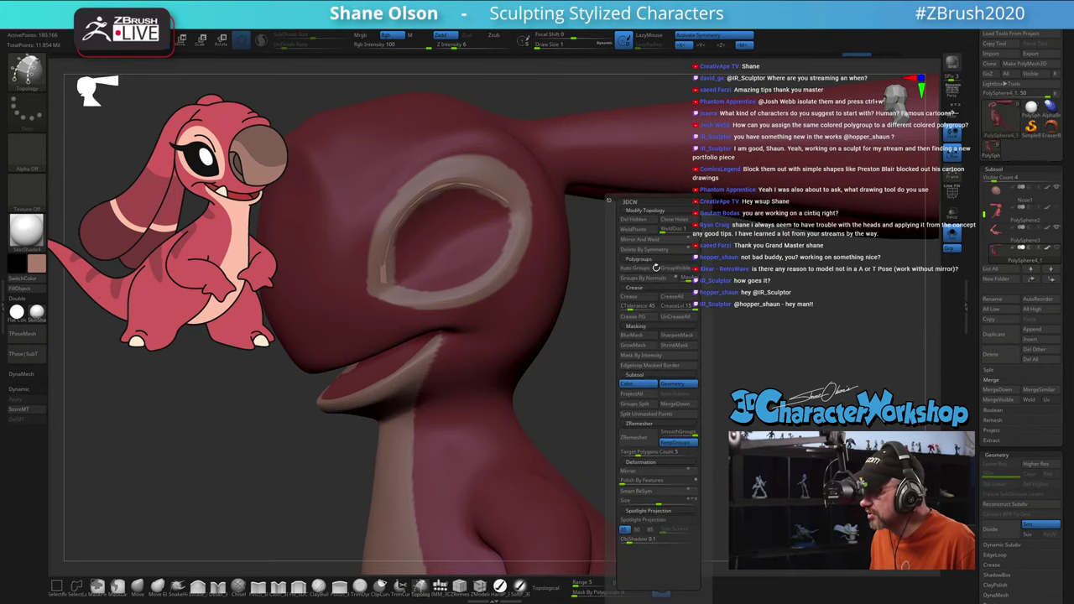
left_click(647, 416)
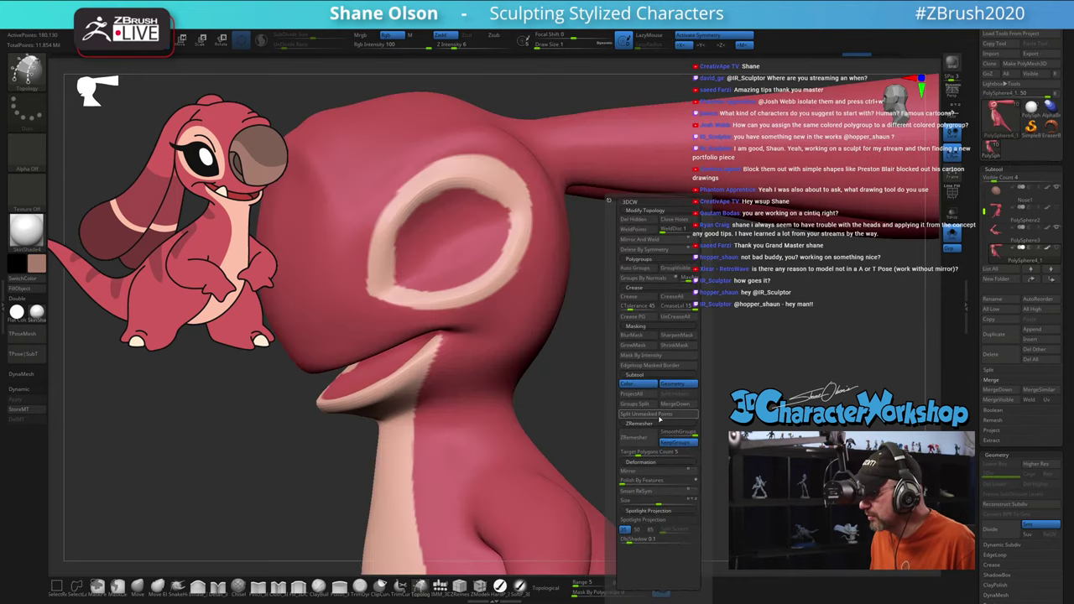
key("Down")
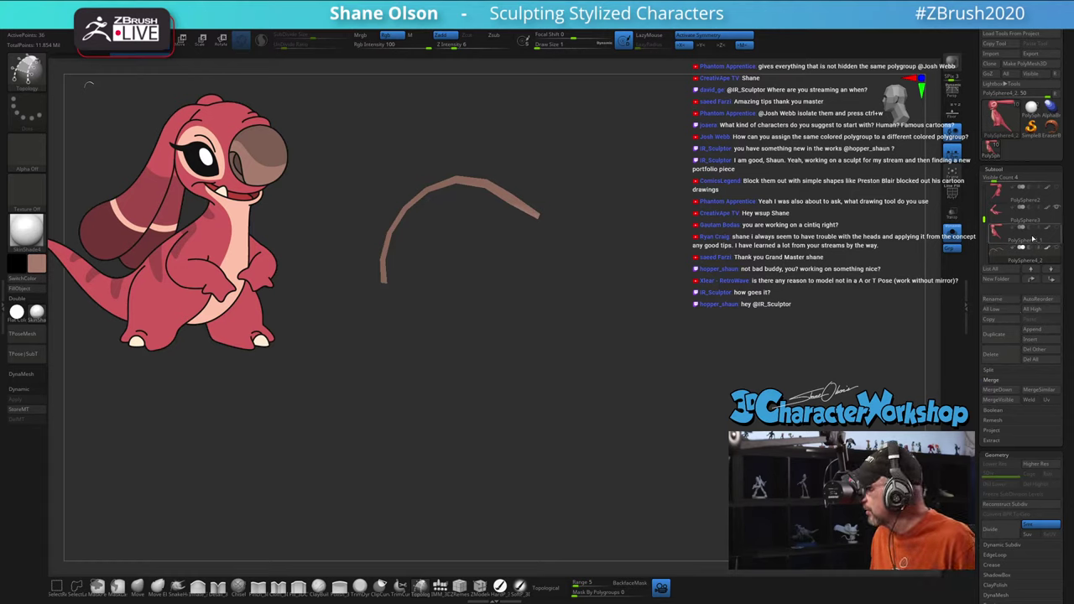
Step: Select the duplicated body subtool, turn on its polyframe display, and delete it
left_click(997, 230)
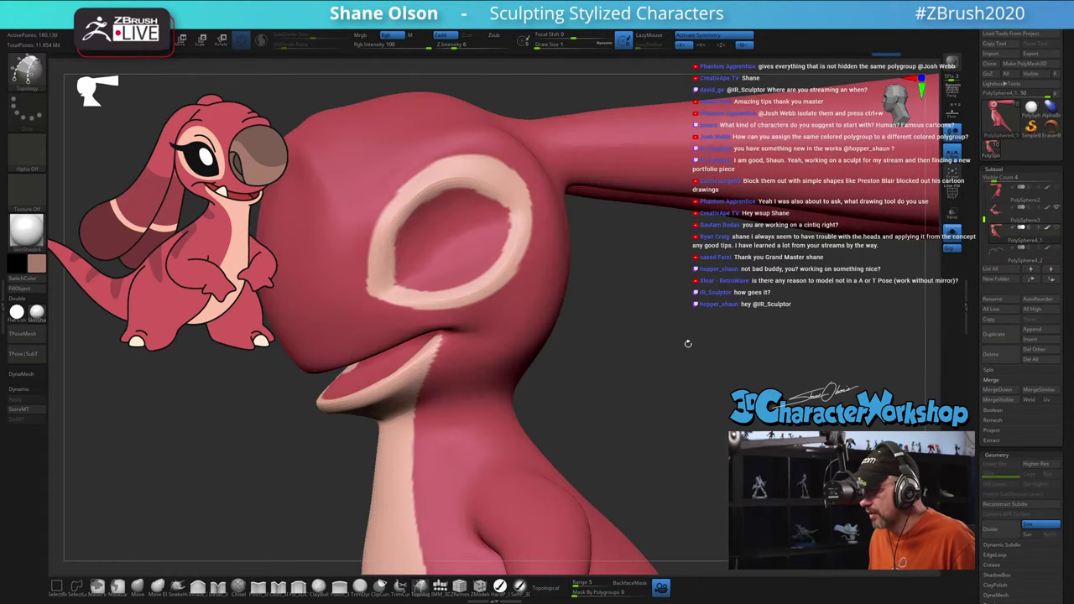
key("shift+f")
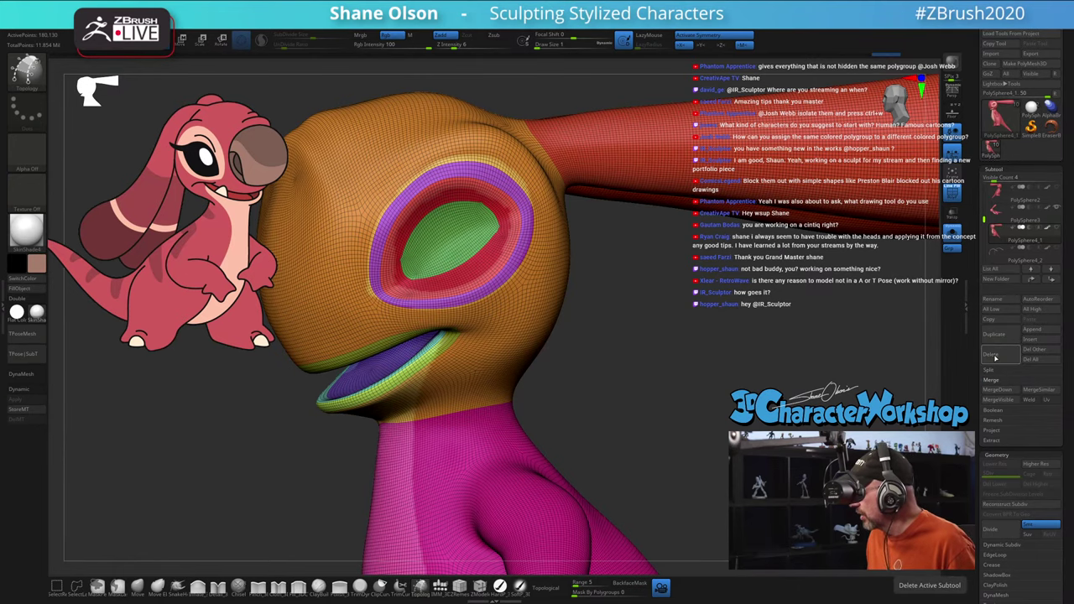
left_click(995, 358)
left_click(923, 375)
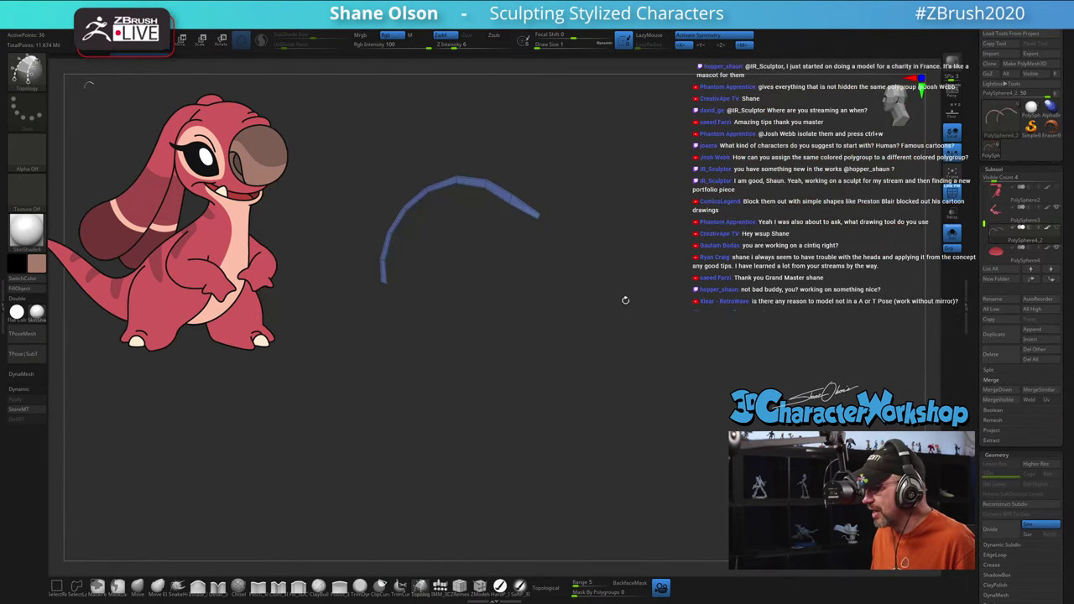
Step: Inspect the isolated eyelid strip, then turn solo off to view it in place on the head
left_click_drag(700, 297, 702, 265, "alt")
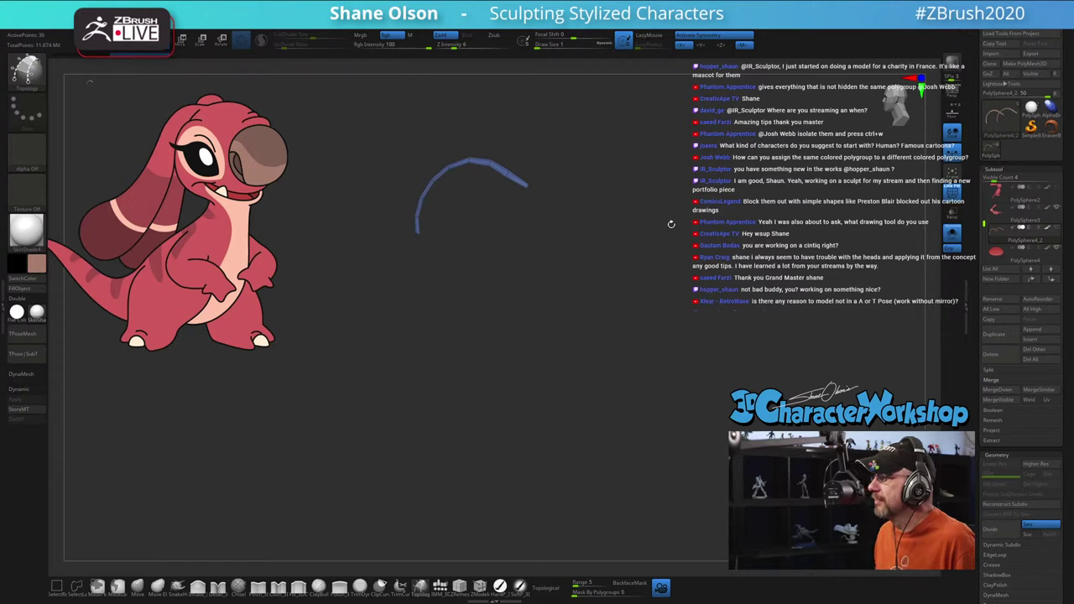
left_click_drag(687, 216, 693, 225)
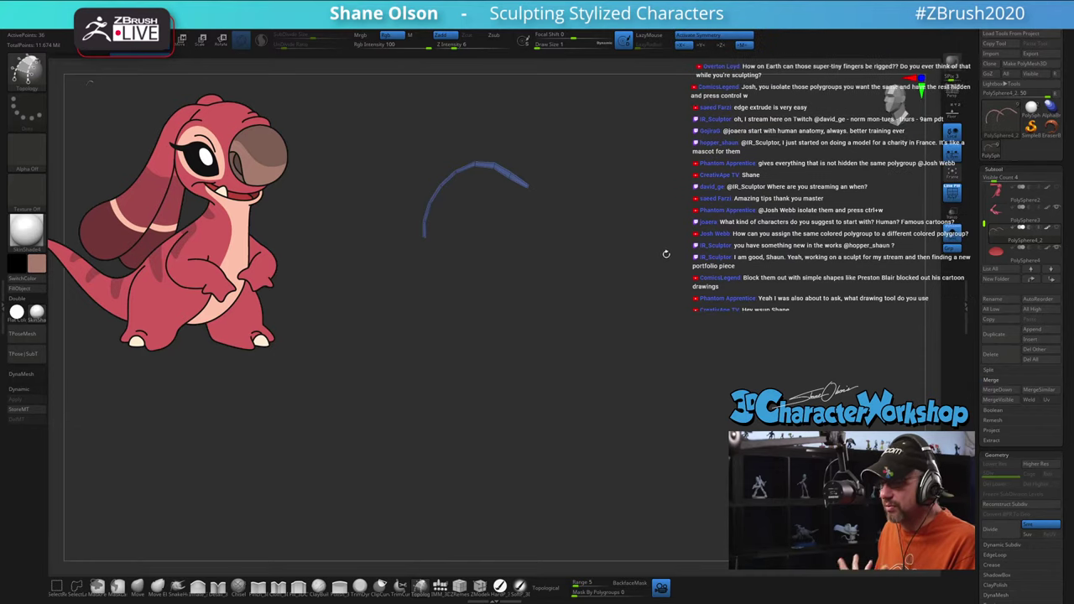
left_click(950, 240)
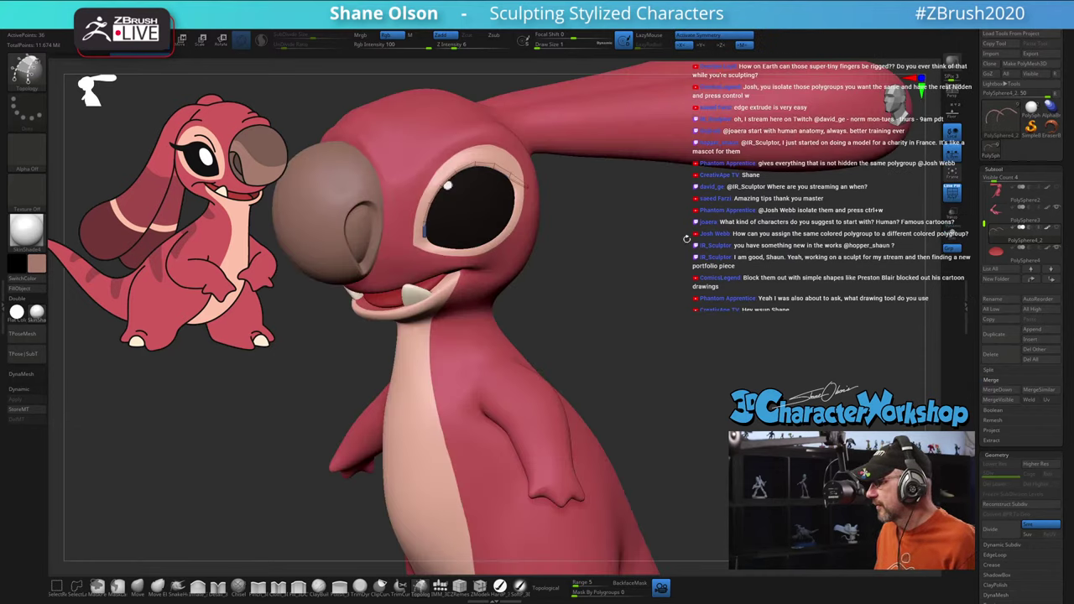
left_click_drag(646, 239, 619, 242)
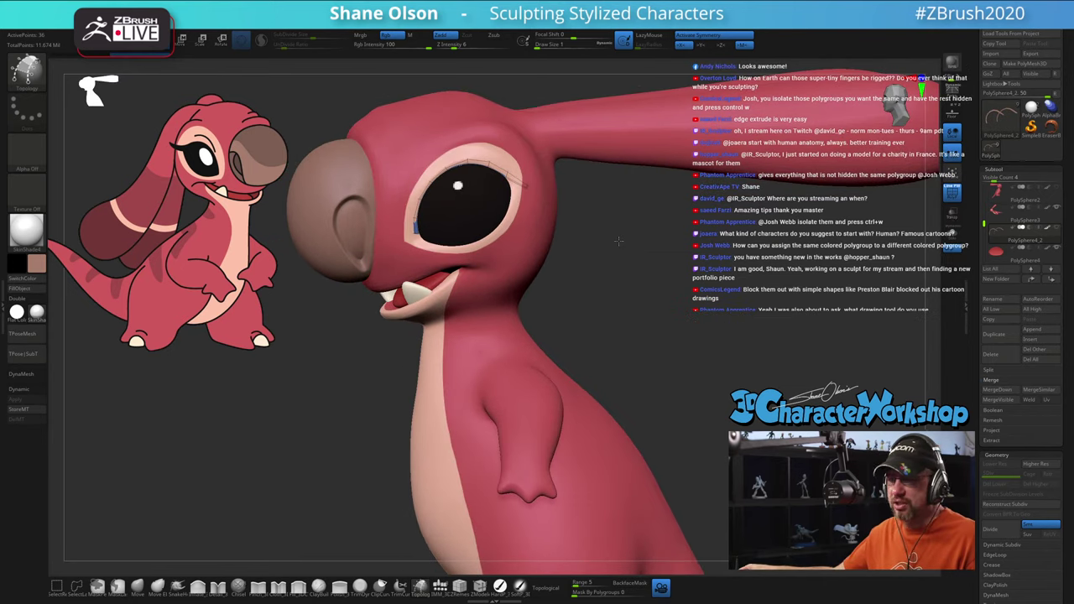
Step: Choose the Move brush with a draw size of 41 and solo the eyelid strip
left_click(140, 587)
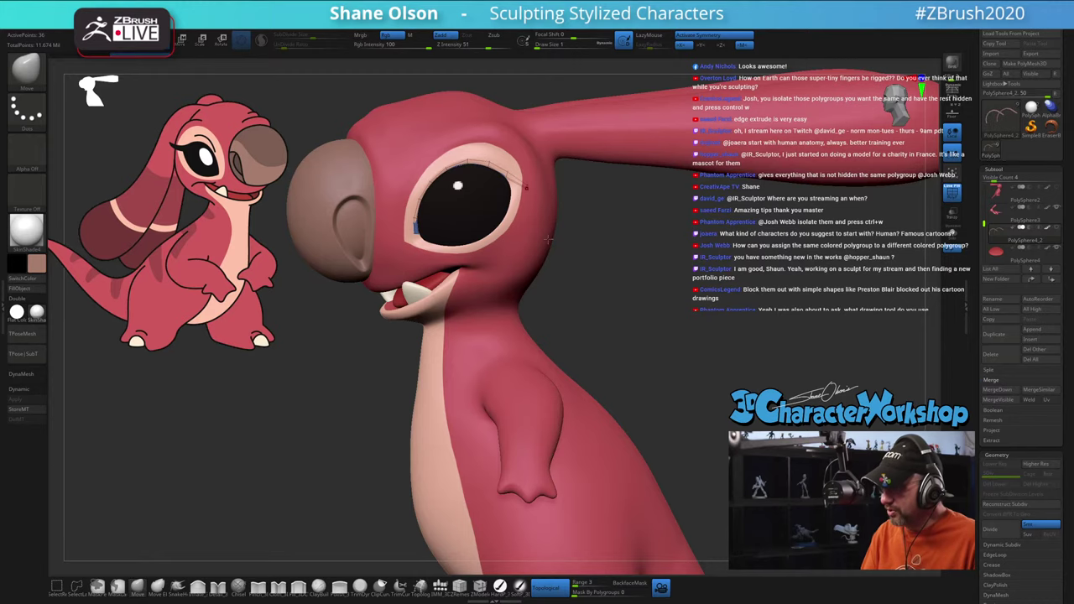
mouse_move(598, 238)
left_mouse_down()
mouse_move(583, 239)
mouse_move(615, 250)
left_mouse_up()
key("space")
left_click(618, 243)
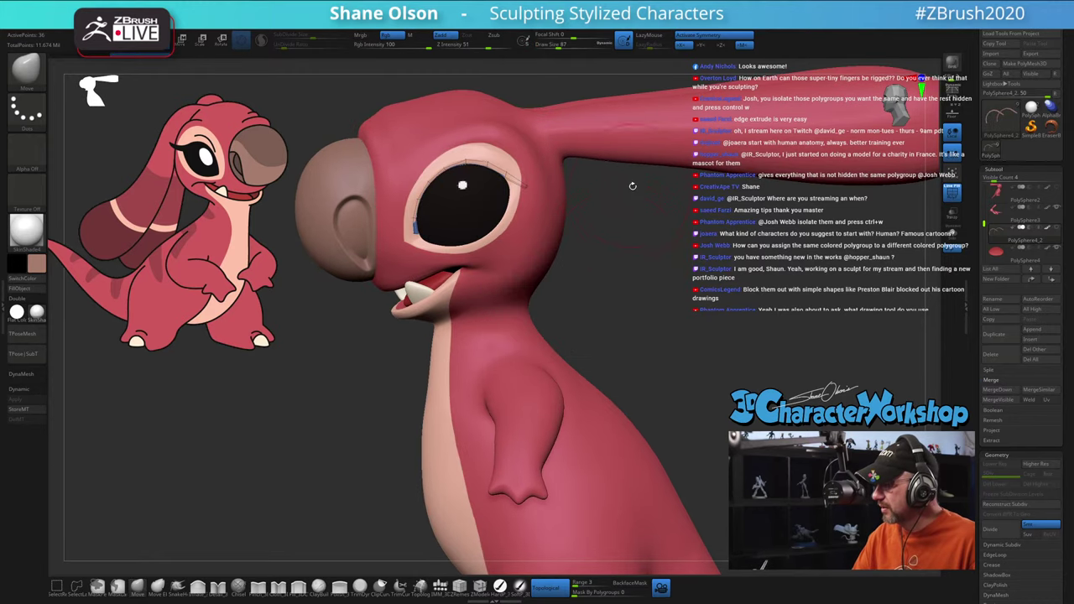
mouse_move(633, 184)
left_mouse_down("alt")
mouse_move(629, 237)
mouse_move(698, 359)
mouse_move(702, 308)
mouse_move(688, 289)
mouse_move(705, 302)
left_mouse_up("alt")
key("s")
key("s")
left_click_drag(691, 361, 600, 503)
left_click(955, 241)
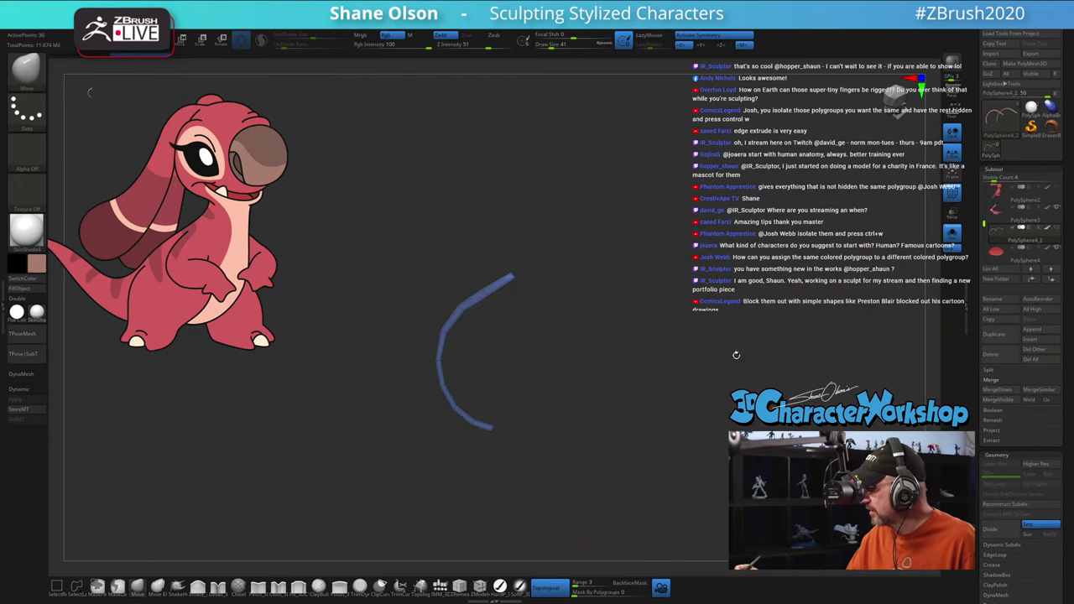
Step: Inspect the eyelid strip from several angles, then activate its move gizmo and show the whole creature again
left_click_drag(617, 332, 607, 324)
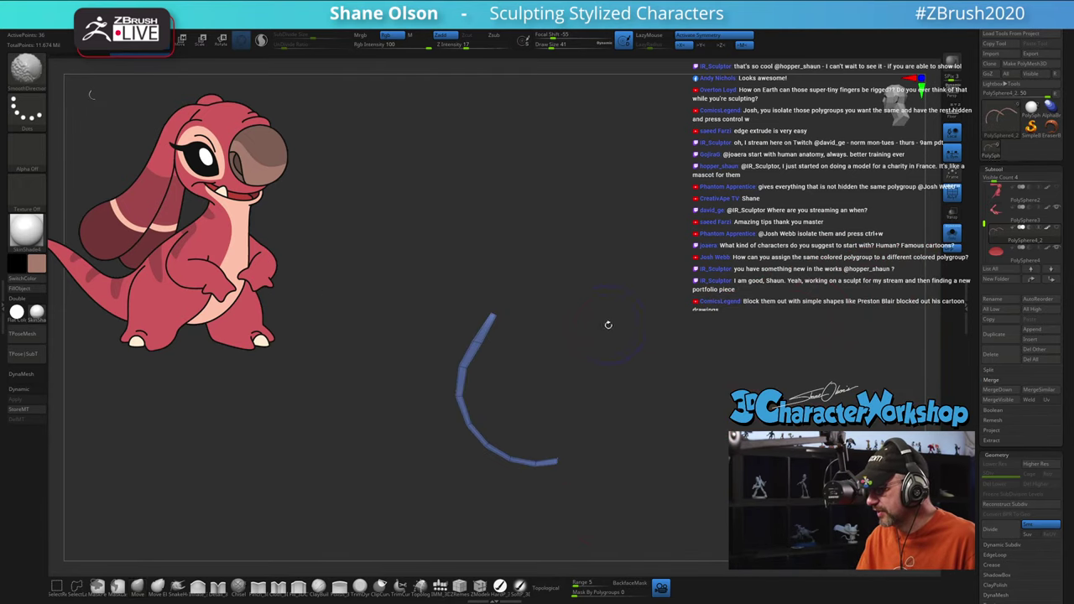
left_click(42, 298)
mouse_move(518, 308)
left_mouse_down("alt")
mouse_move(493, 260)
mouse_move(478, 265)
left_mouse_up("alt")
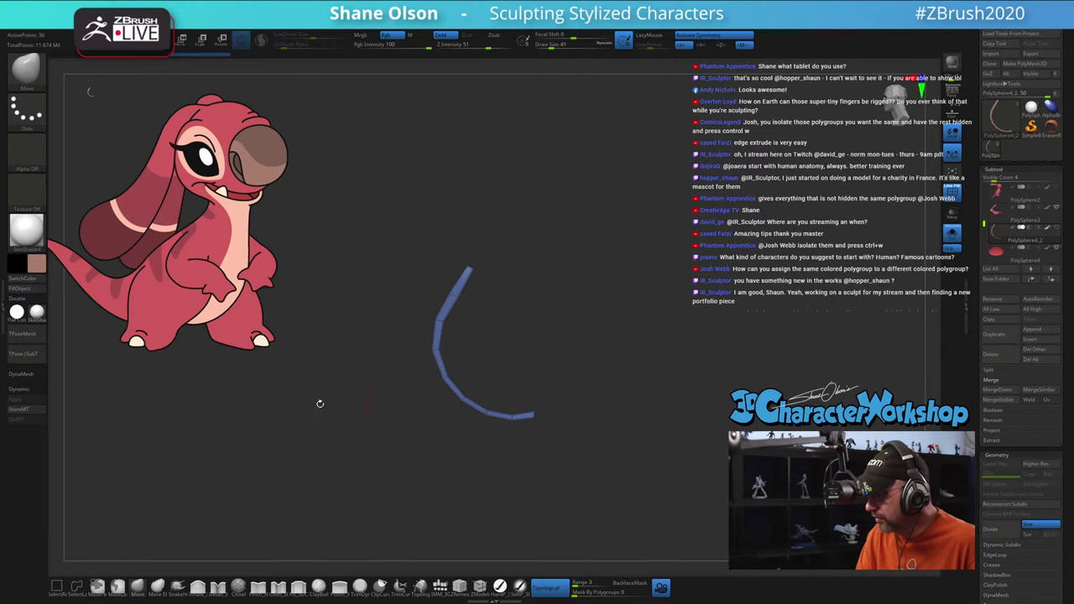
left_click(117, 588)
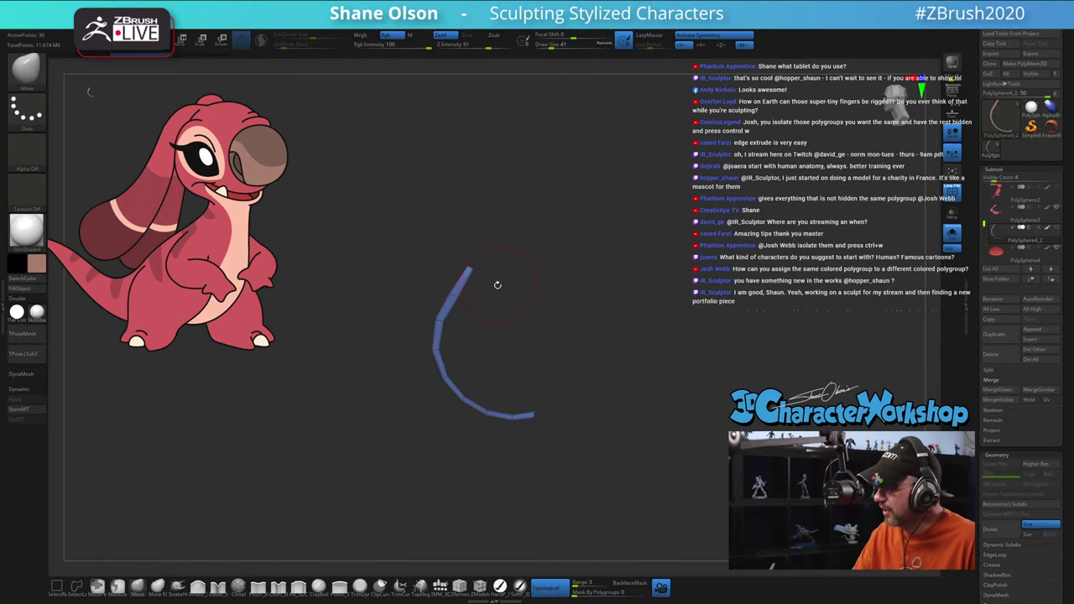
mouse_move(498, 285)
left_mouse_down()
mouse_move(496, 297)
mouse_move(492, 266)
mouse_move(451, 224)
mouse_move(438, 228)
mouse_move(402, 318)
mouse_move(419, 369)
mouse_move(448, 395)
mouse_move(521, 394)
mouse_move(588, 289)
left_mouse_up()
key("ctrl")
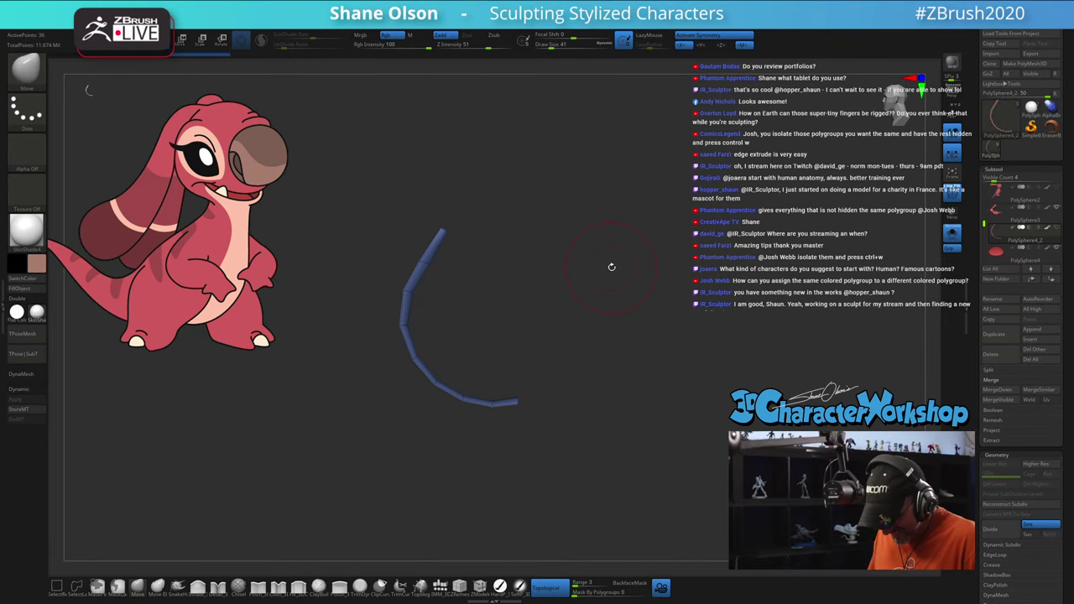
key("w")
left_click(951, 239)
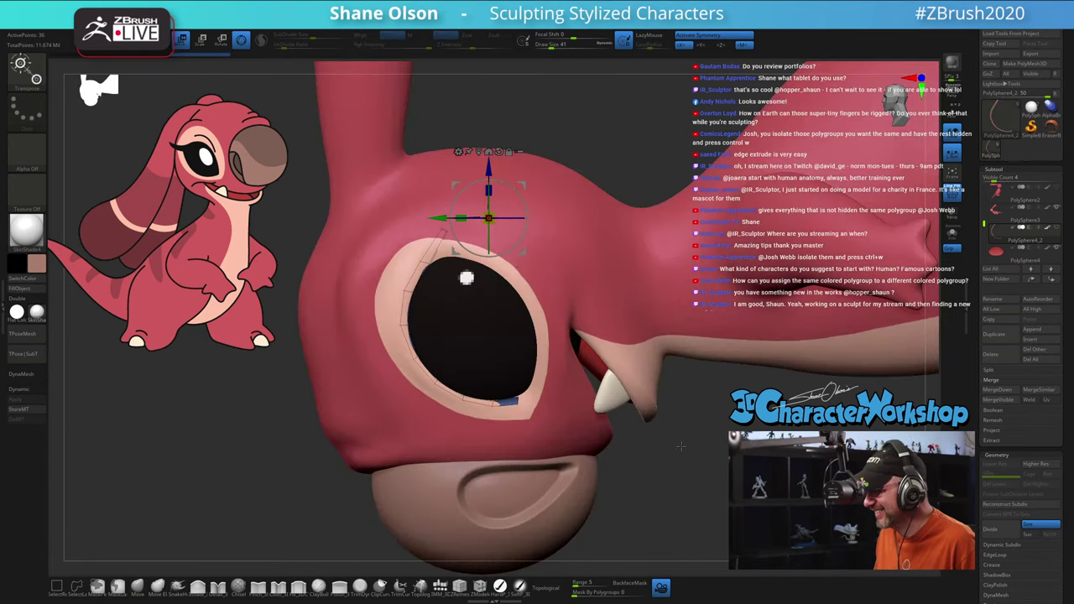
Step: Move the eyelid strip off the eye surface with the gizmo, turn on its double-sided display, and adjust its position
right_click_drag(517, 272, 449, 378)
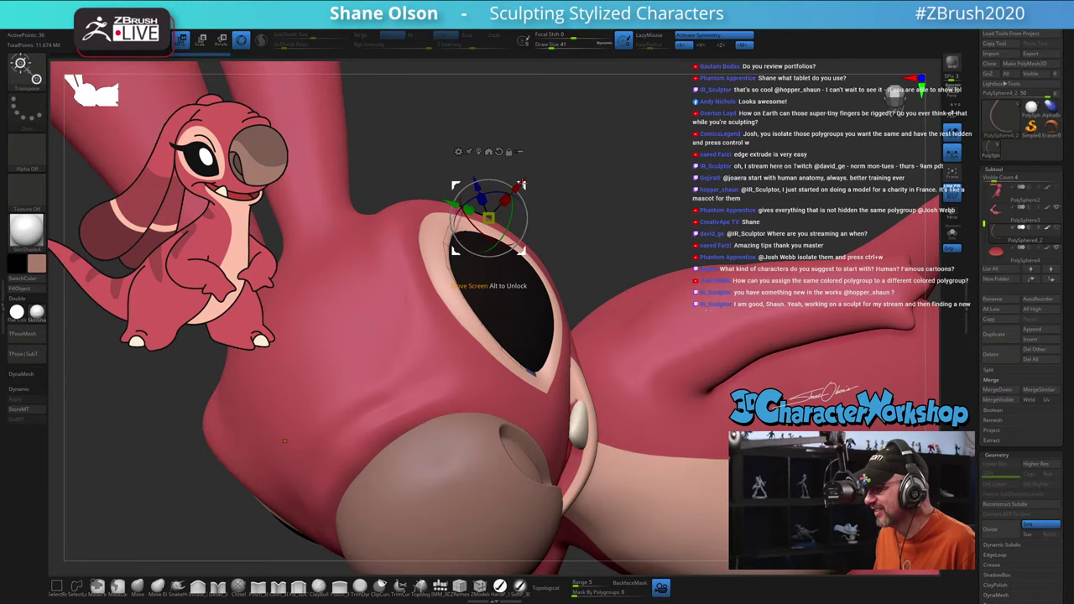
left_click_drag(521, 184, 540, 177)
left_click(27, 299)
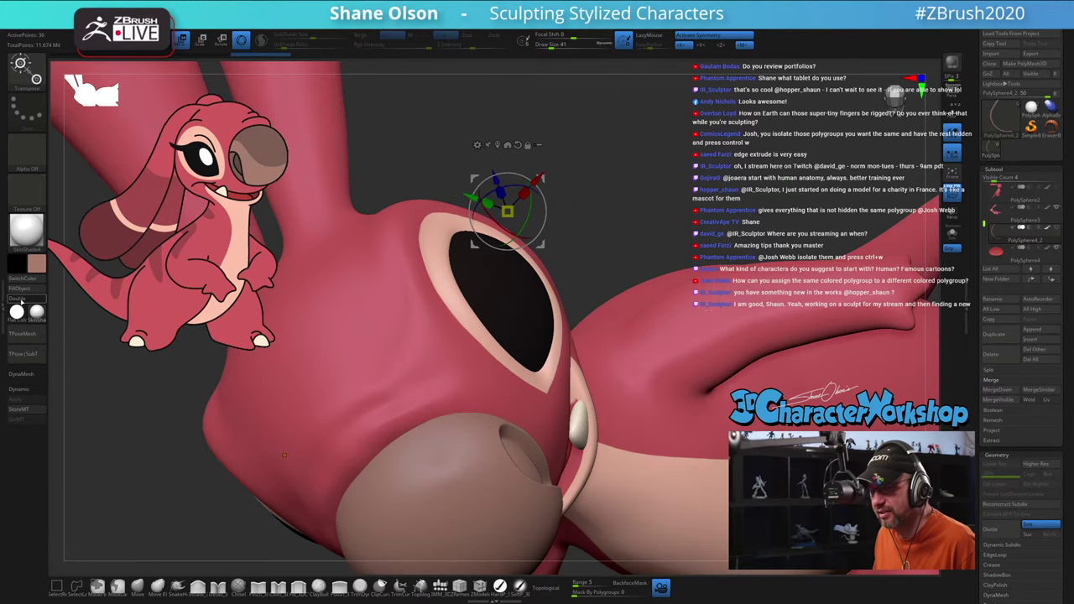
right_click_drag(598, 277, 614, 204)
left_click_drag(614, 204, 619, 196)
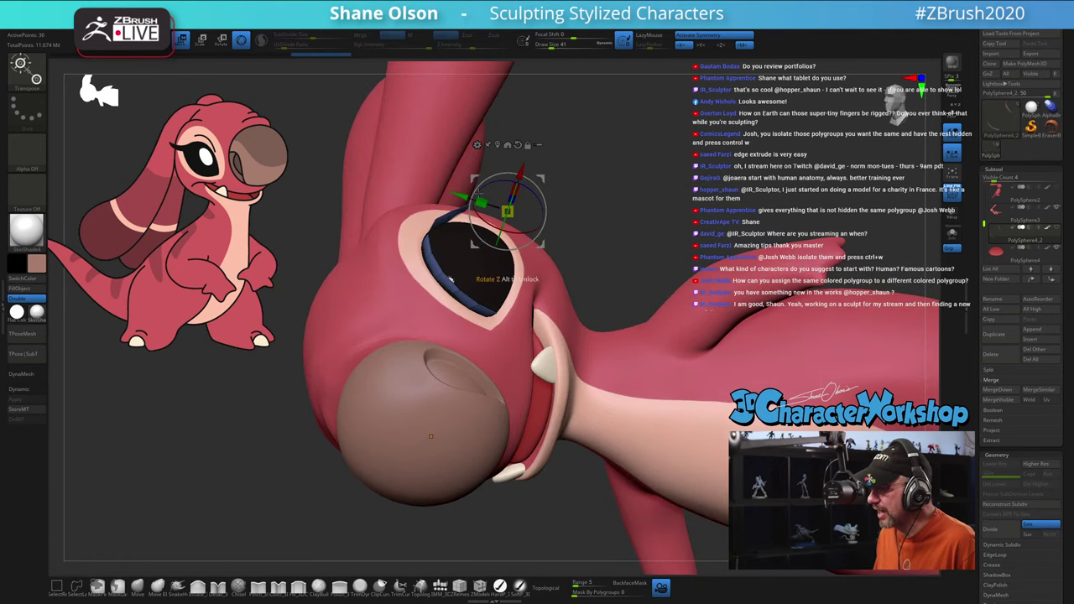
left_click_drag(466, 195, 456, 192)
Step: Rotate and shift the eyelid strip around its outer end to fit it against the upper eye rim
right_click_drag(554, 110, 419, 181)
right_click_drag(539, 195, 599, 245, "alt")
left_click_drag(596, 227, 594, 222)
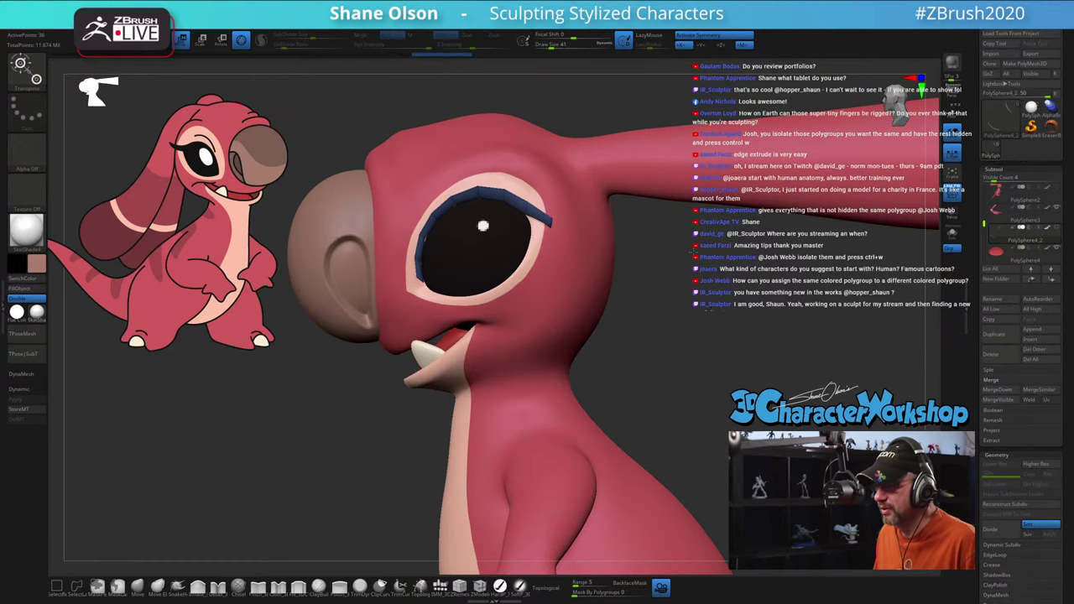
right_click_drag(594, 172, 594, 110, "ctrl")
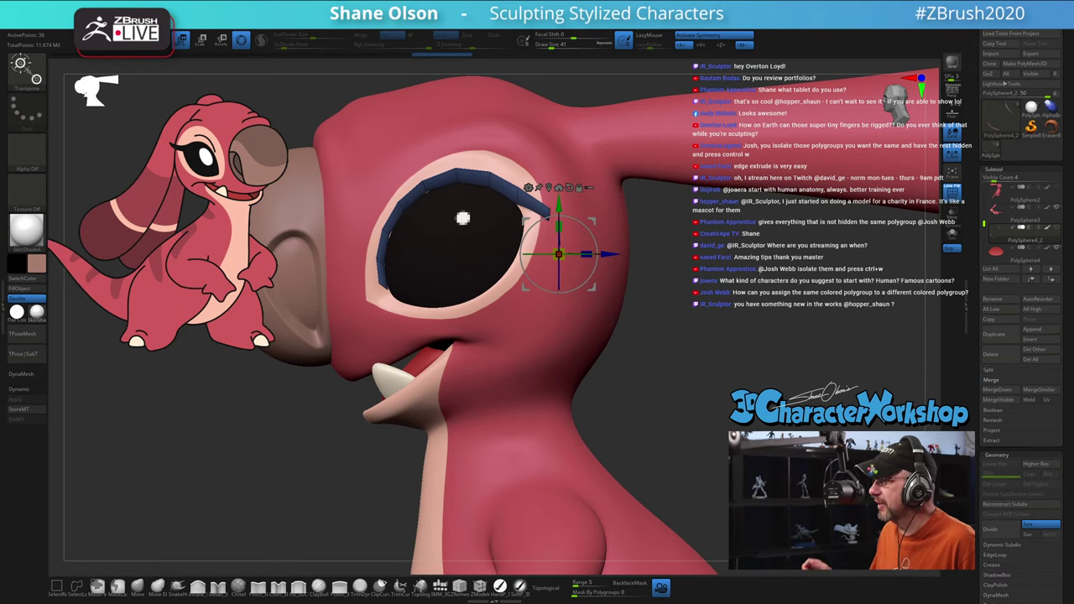
right_click_drag(748, 265, 743, 164)
left_click_drag(553, 219, 547, 218)
left_click_drag(571, 256, 572, 259)
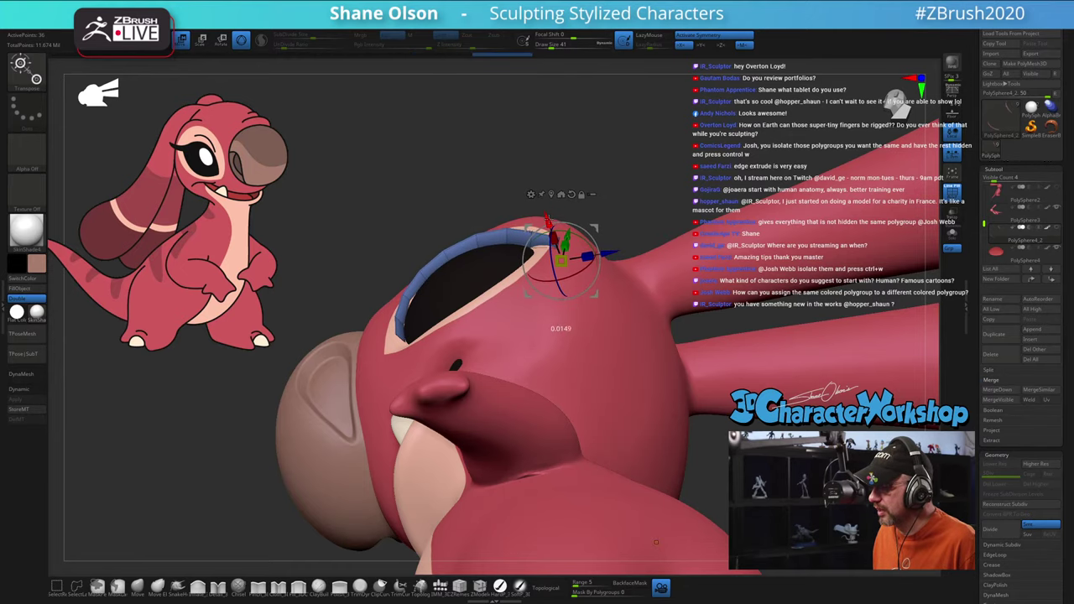
Step: Relocate the gizmo to the strip's front end near the beak and rotate the strip to follow the eye's curve
right_click_drag(616, 166, 618, 228)
left_click_drag(597, 230, 429, 303, "alt")
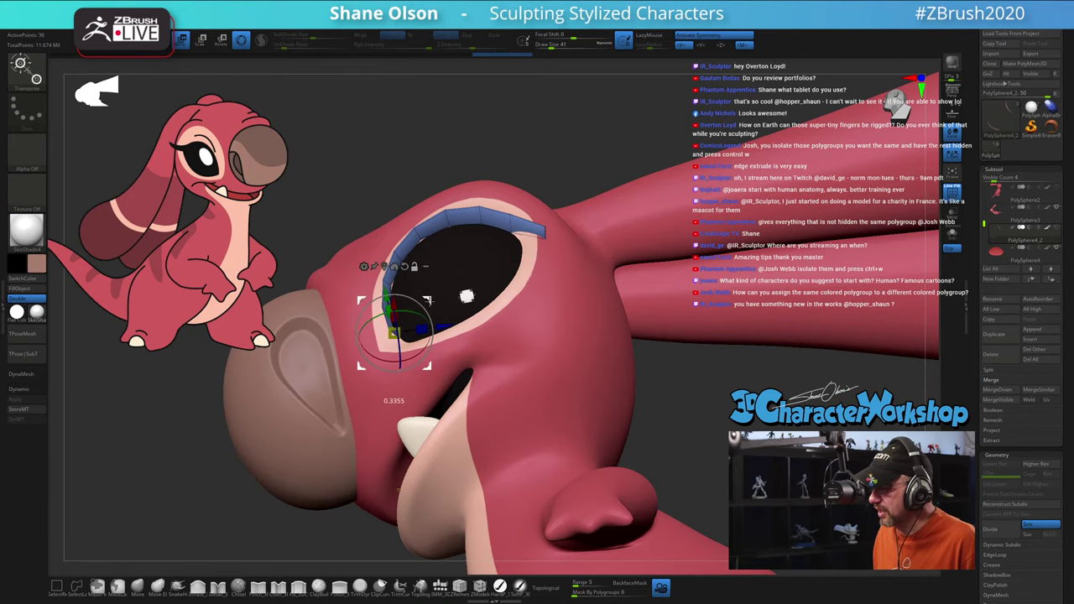
right_click_drag(426, 137, 425, 82)
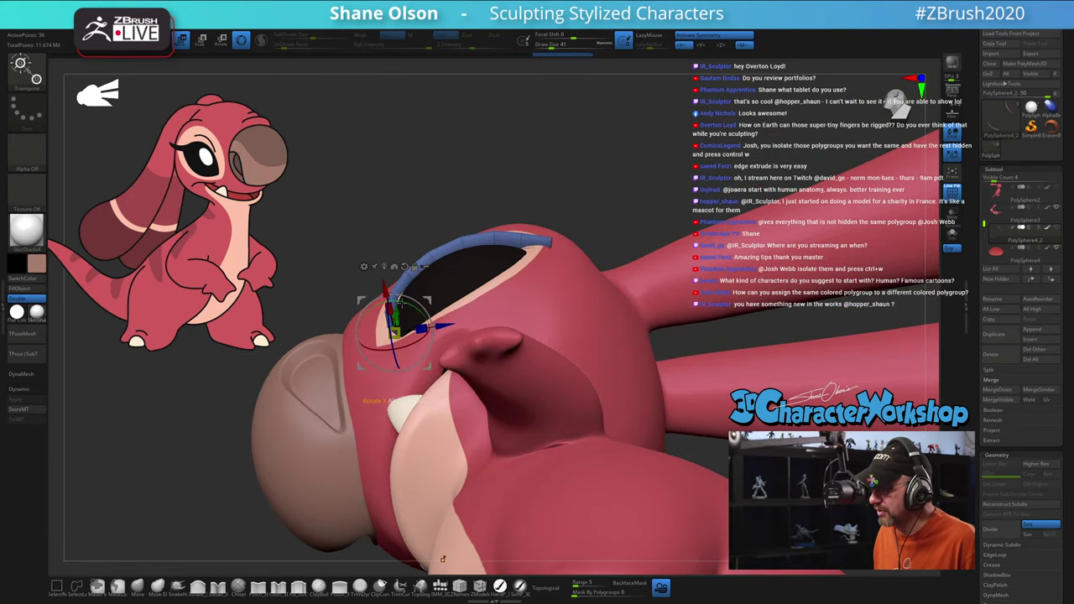
left_click_drag(443, 559, 442, 559)
left_click_drag(384, 291, 409, 311)
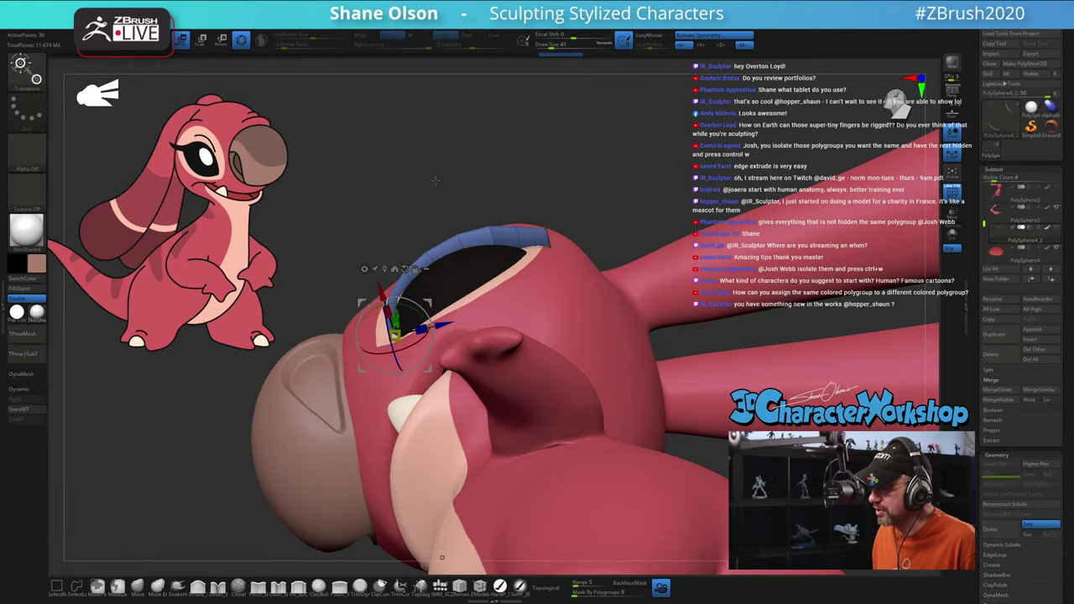
right_click_drag(669, 290, 673, 357)
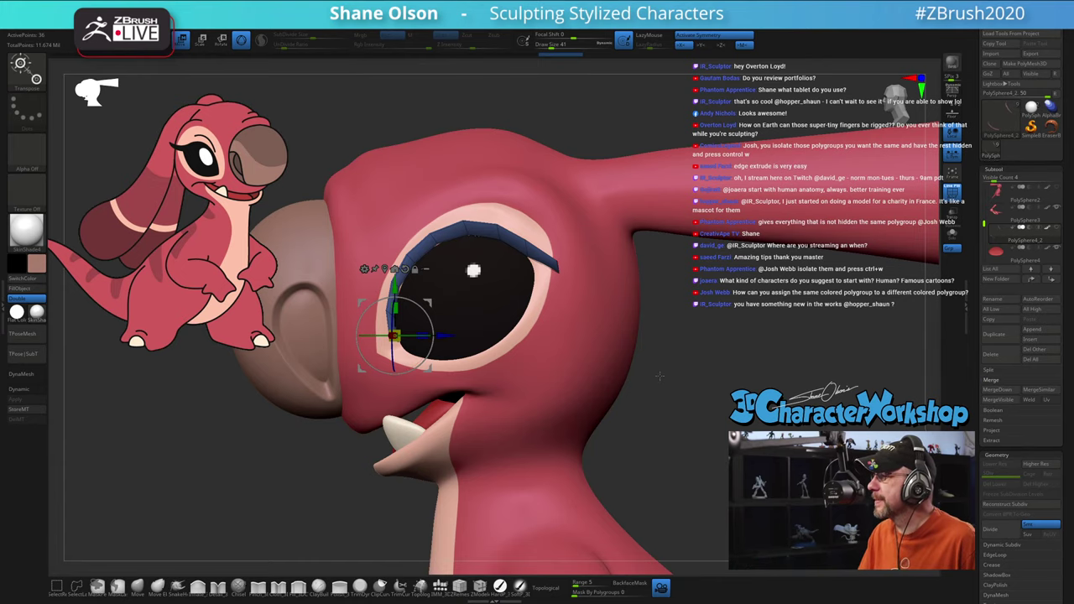
Step: Return to Draw mode with the Move brush, using topological movement and a draw size of 13
mouse_move(676, 399)
right_mouse_down()
mouse_move(695, 406)
mouse_move(655, 400)
right_mouse_up()
key("q")
right_click_drag(372, 449, 350, 472, "ctrl")
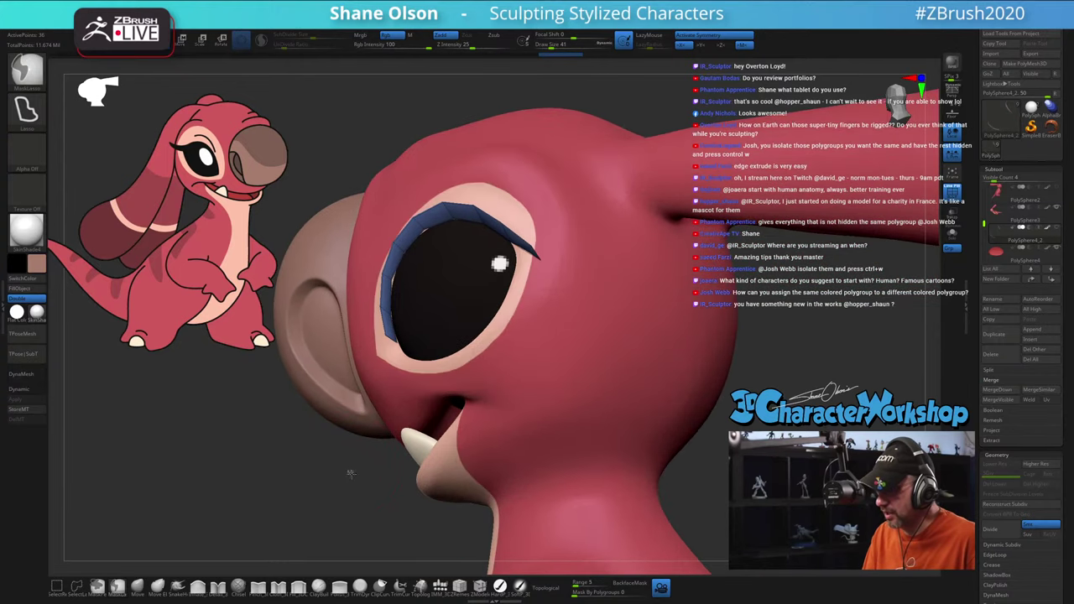
left_click_drag(252, 493, 505, 270)
key("bracketleft")
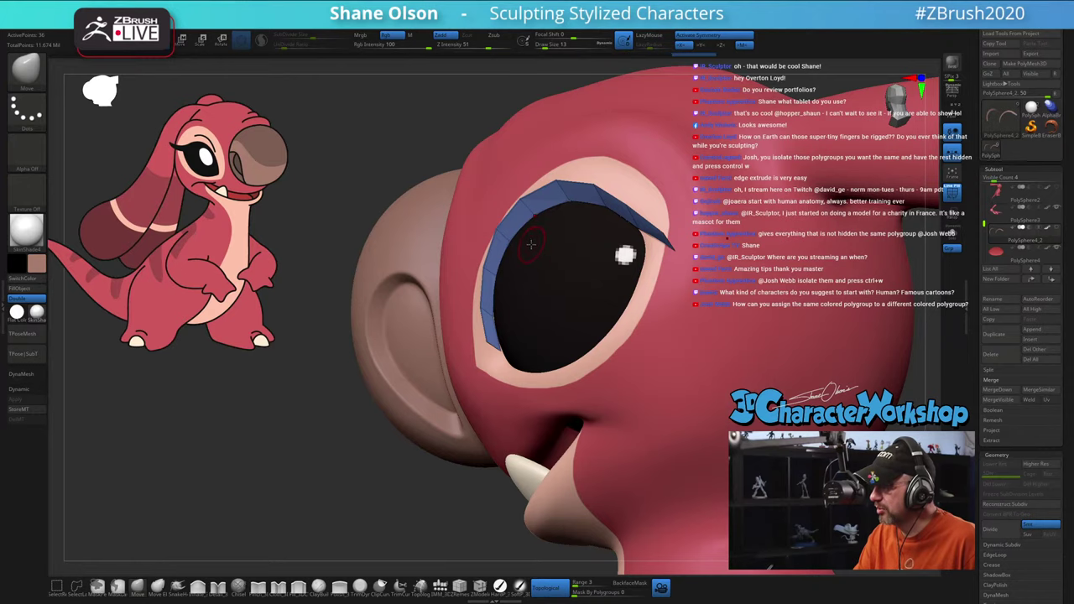
Step: Push the eyelid strip's front segments along the eye's edge with the Move brush, checking the fit from several angles
right_click_drag(527, 253, 491, 260)
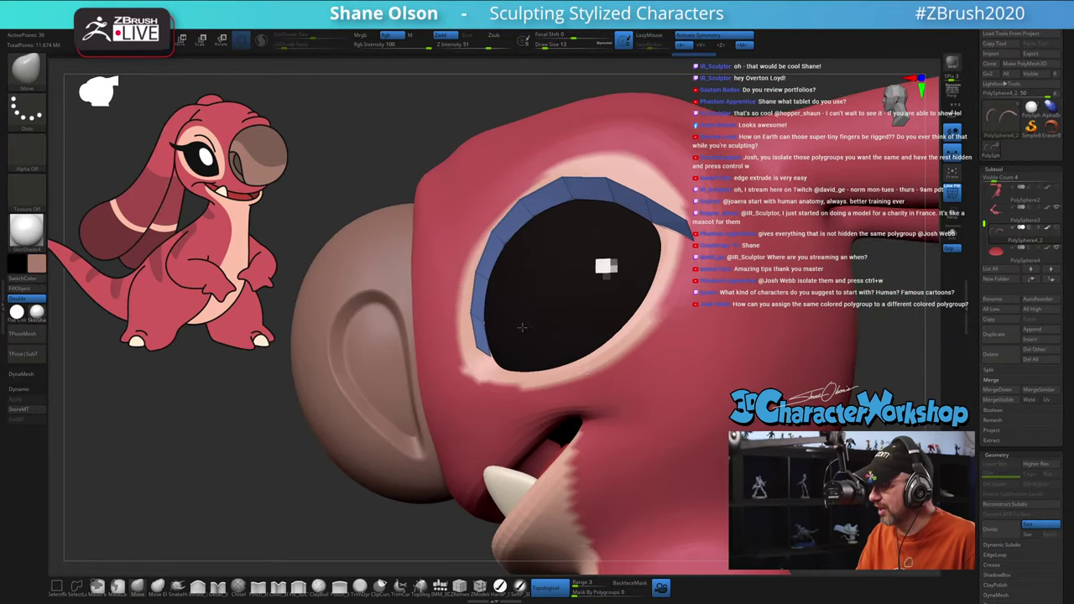
right_click_drag(577, 268, 536, 309, "alt")
left_click_drag(535, 309, 569, 249)
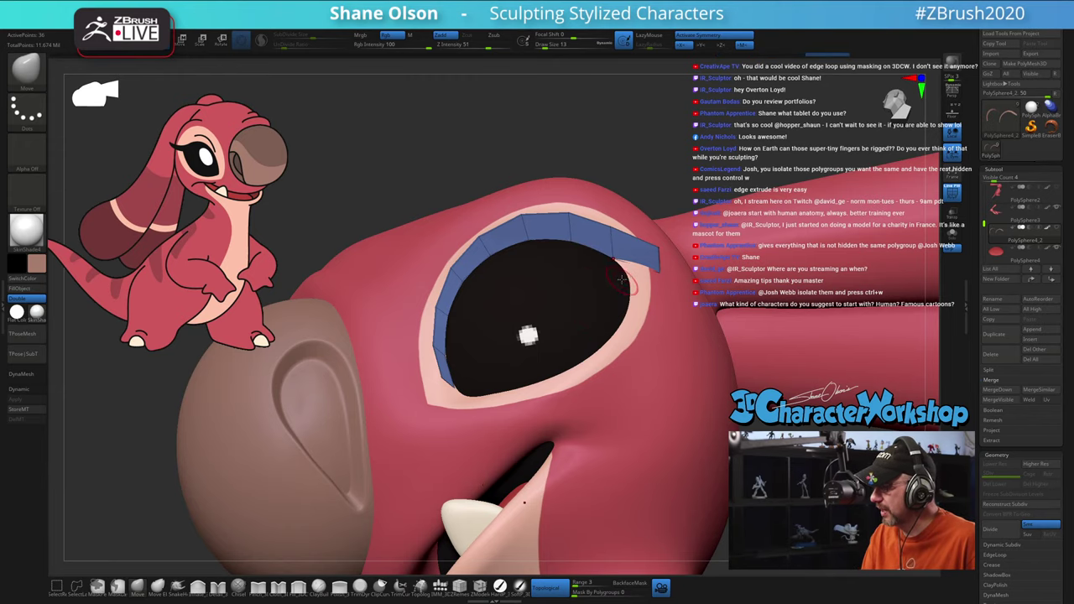
left_click_drag(522, 327, 470, 351)
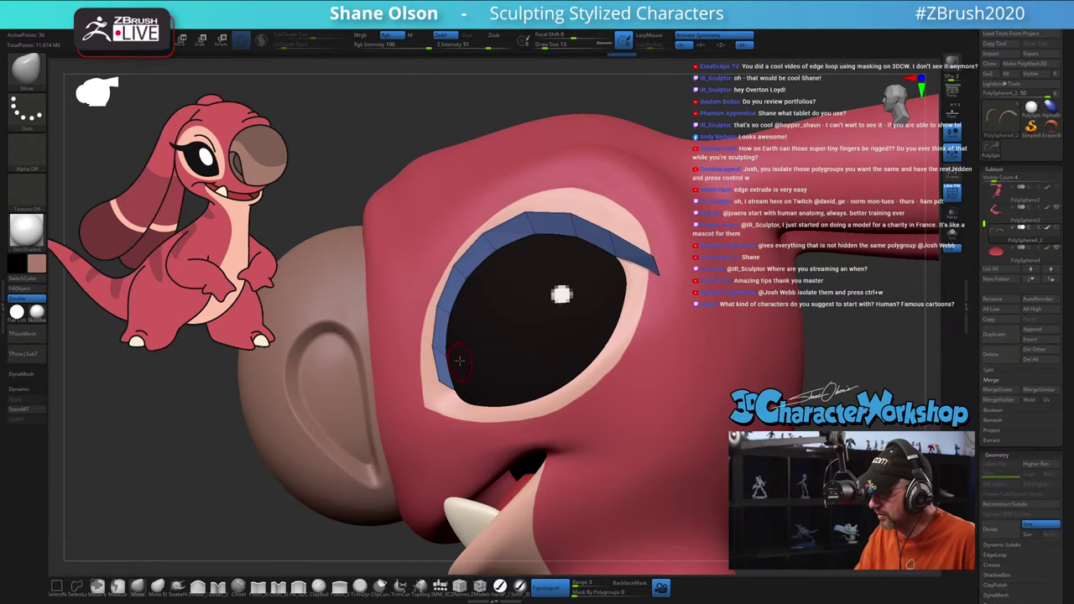
right_click_drag(465, 339, 450, 360)
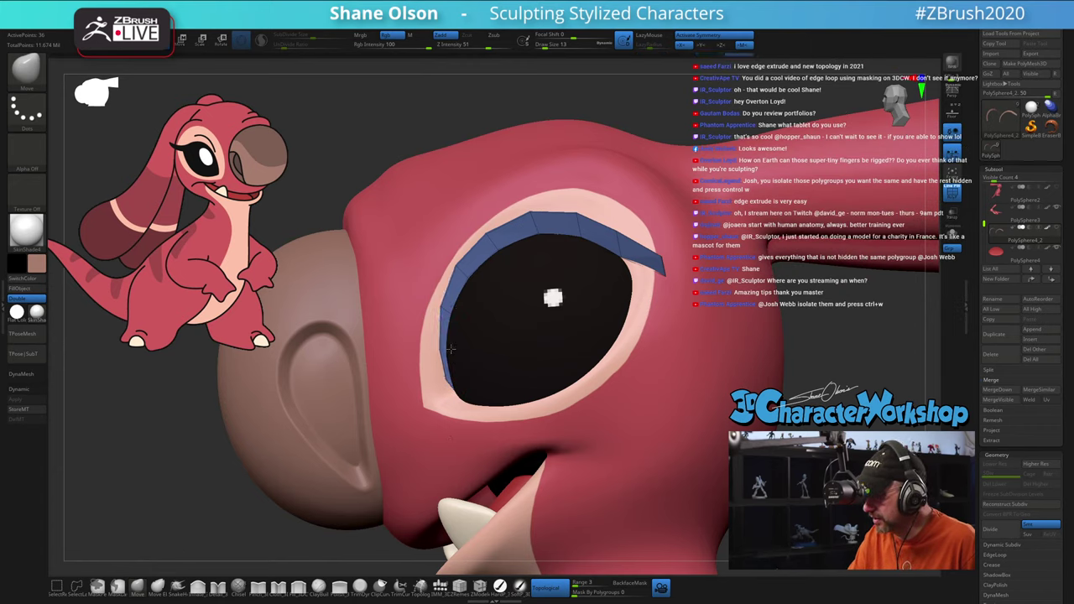
right_click_drag(522, 305, 477, 225)
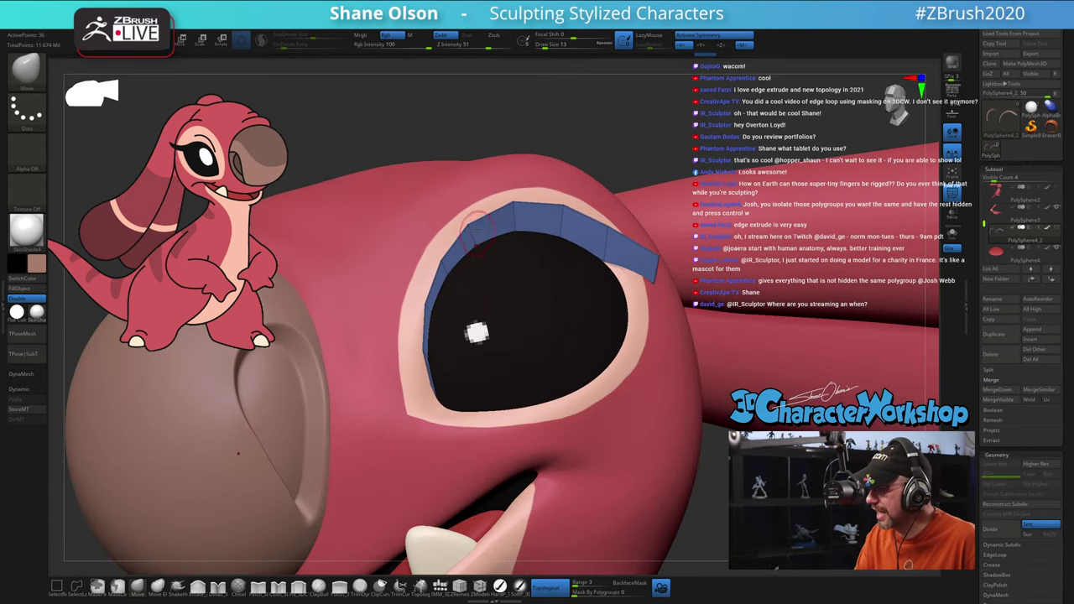
Step: Undo the last Move stroke and smooth the strip's upper arc around the eye using a draw size of 18
key("ctrl+z")
key("s")
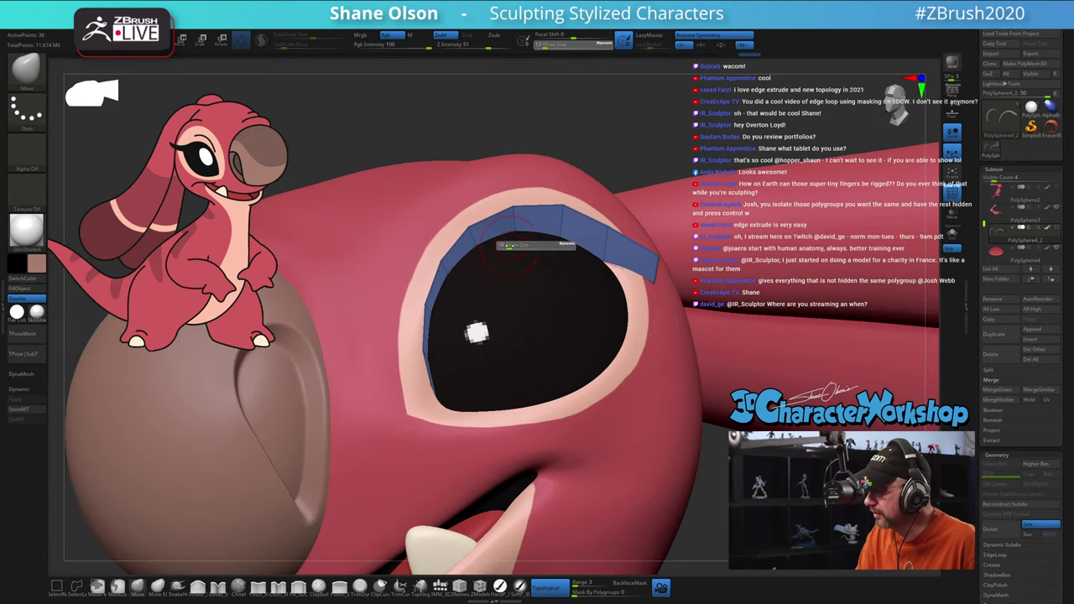
left_click_drag(507, 245, 510, 245)
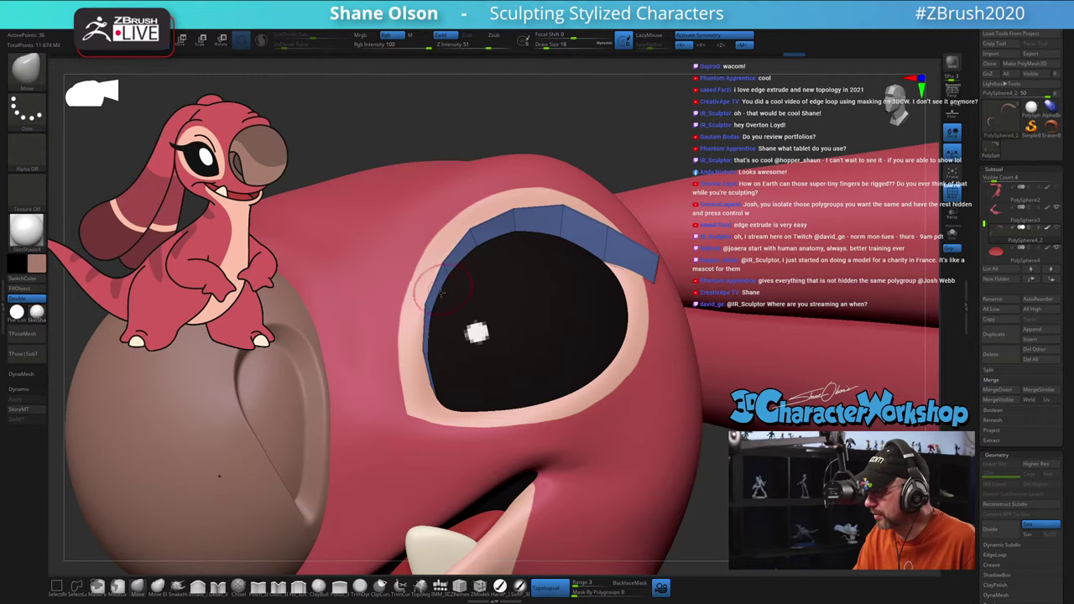
mouse_move(506, 346)
right_mouse_down()
mouse_move(620, 276)
mouse_move(594, 287)
right_mouse_up()
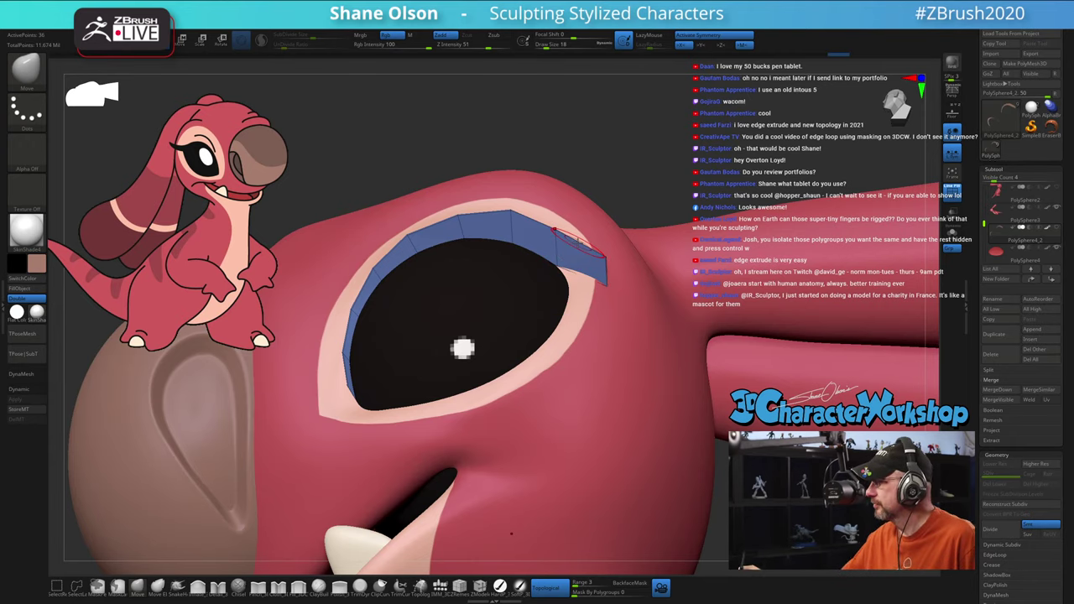
right_click_drag(607, 152, 598, 136)
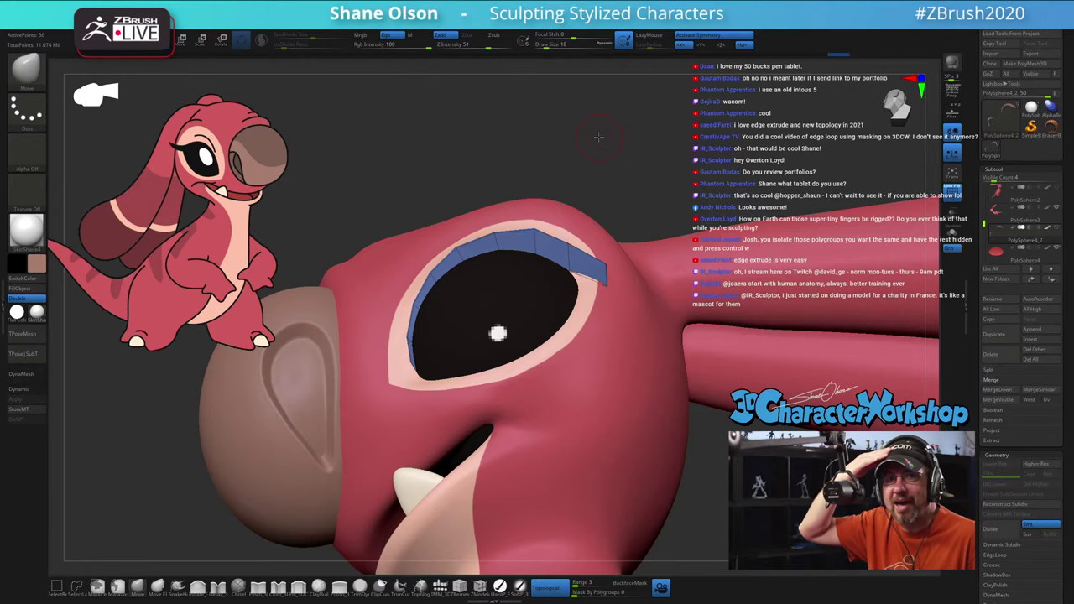
right_click_drag(554, 127, 562, 204)
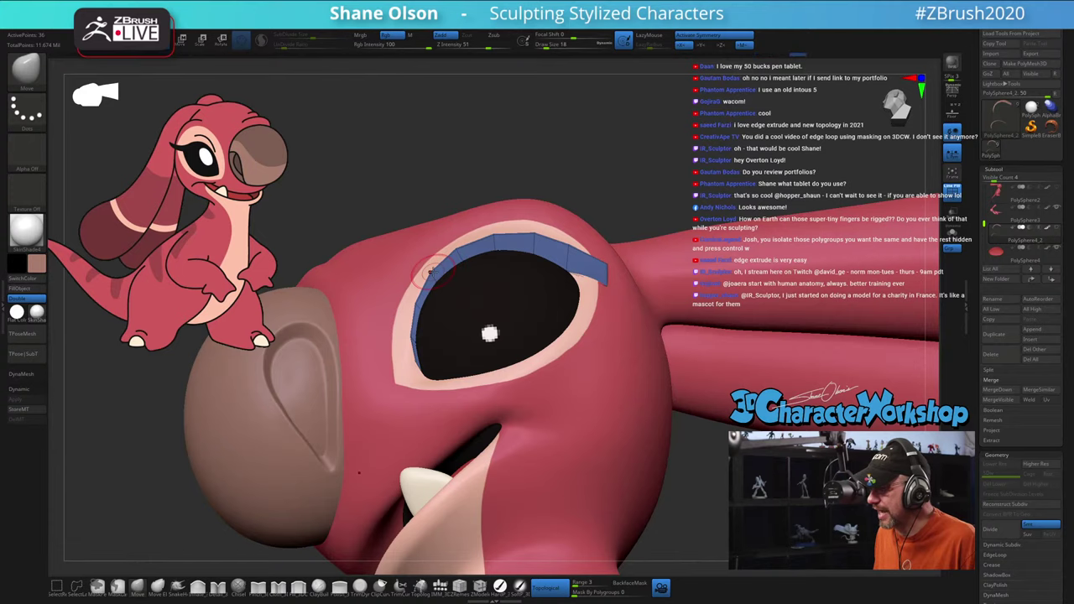
mouse_move(470, 220)
right_mouse_down()
mouse_move(649, 368)
mouse_move(679, 360)
mouse_move(690, 399)
right_mouse_up()
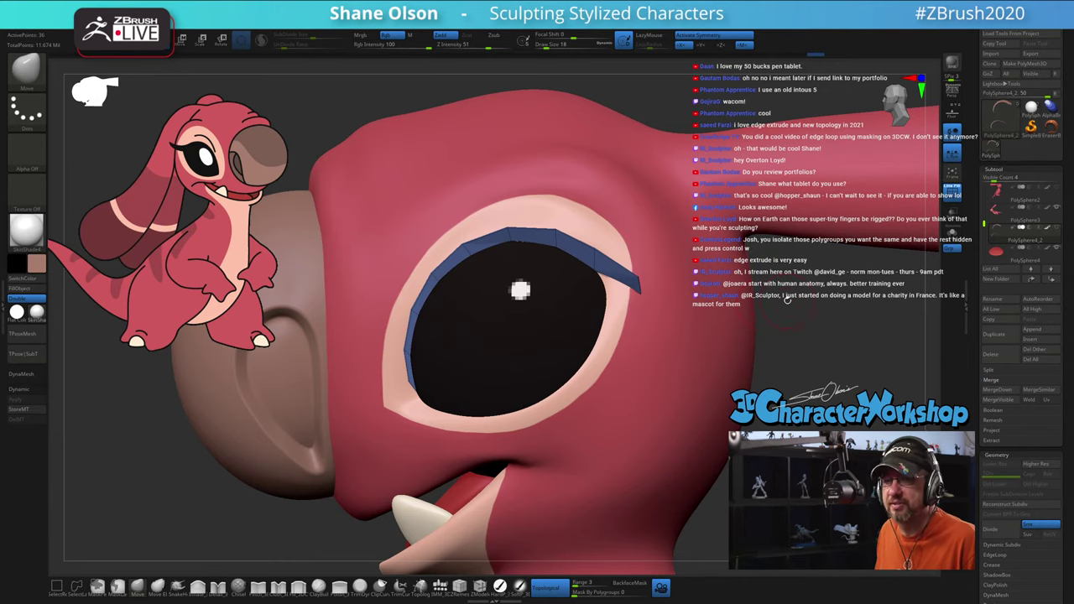
Step: Refine the eyelid strip's segments toward the eye's outer corner with the Move brush at a draw size of 14
mouse_move(834, 296)
left_mouse_down("alt")
mouse_move(760, 292)
mouse_move(764, 306)
left_mouse_up("alt")
key("s")
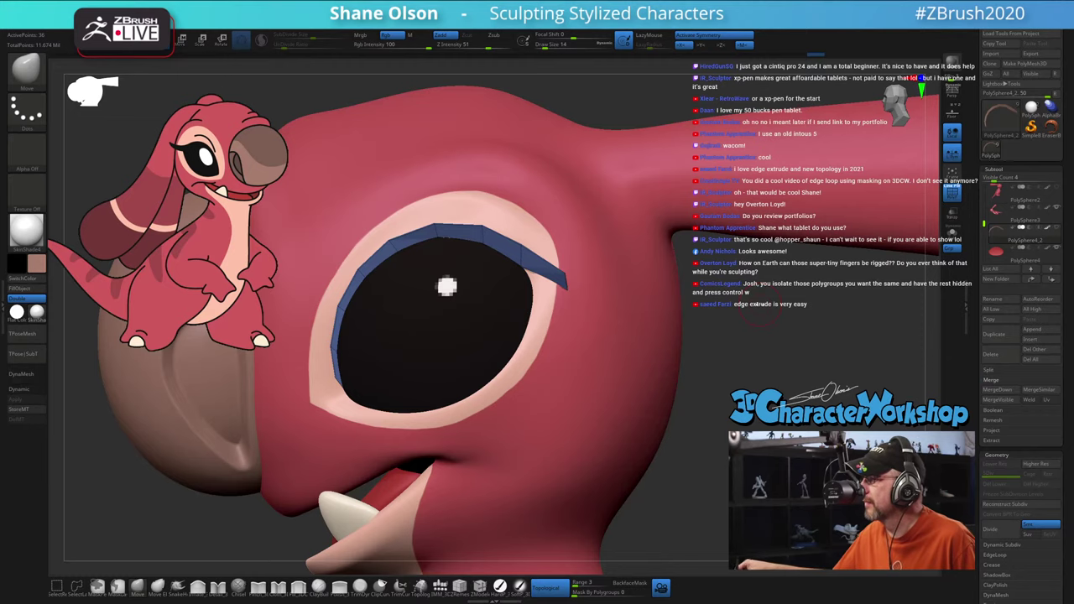
left_click_drag(606, 101, 583, 167)
right_click_drag(583, 168, 597, 187)
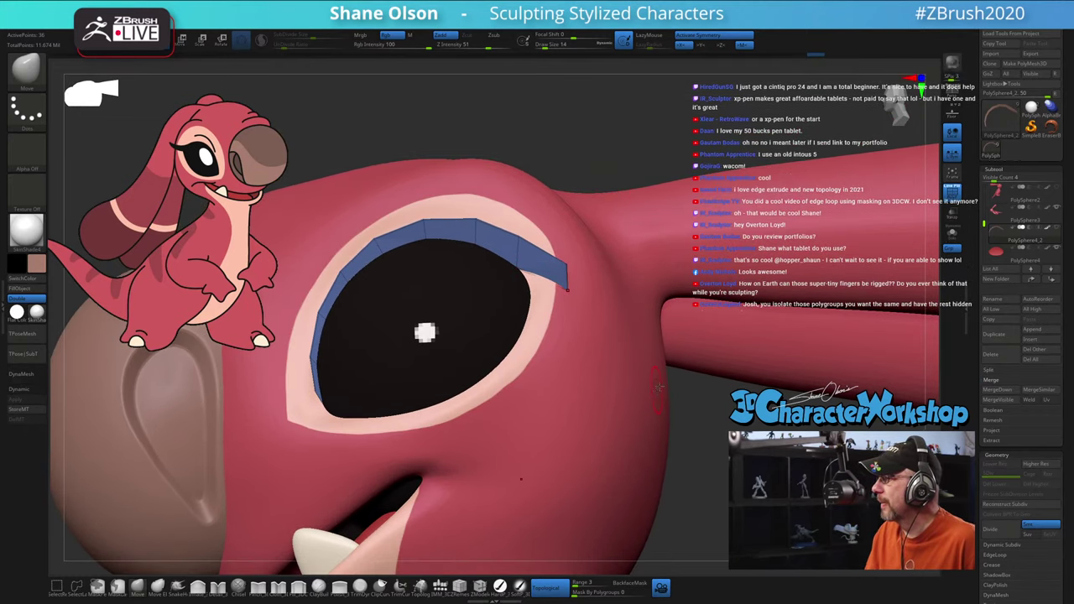
mouse_move(603, 148)
left_mouse_down()
mouse_move(619, 143)
mouse_move(611, 167)
left_mouse_up()
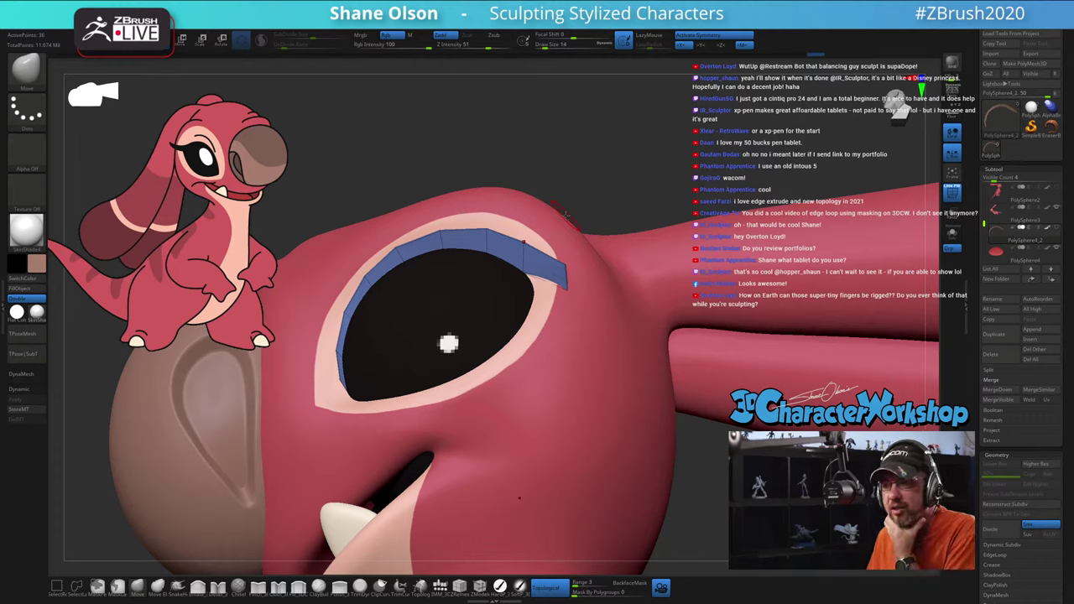
left_click_drag(541, 252, 563, 262)
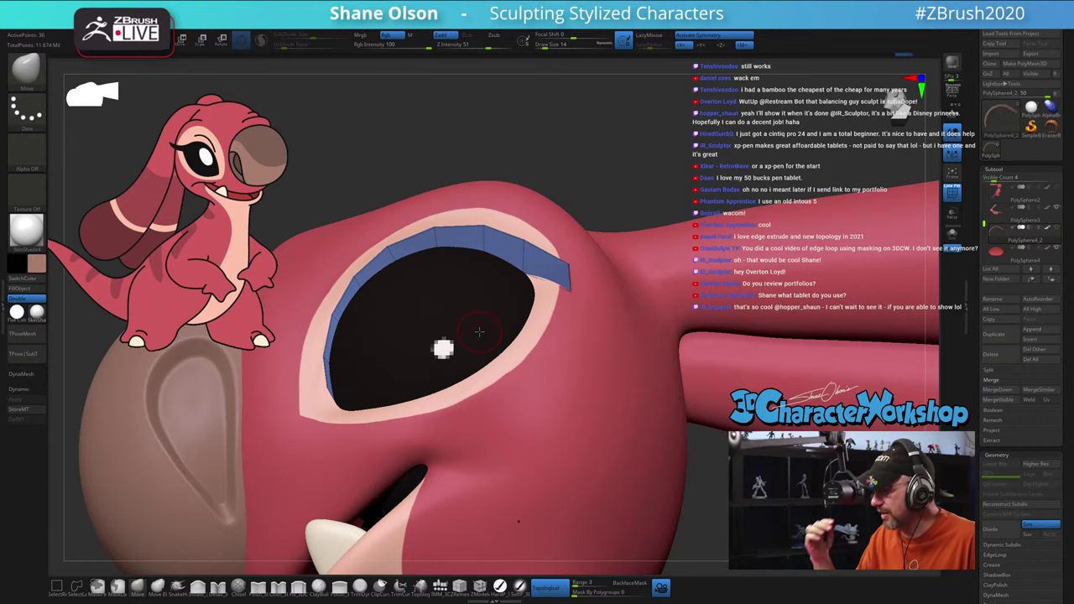
Step: Insert an edge loop across the eyelid strip near its outer end with the ZModeler brush
mouse_move(521, 352)
right_mouse_down()
mouse_move(515, 361)
mouse_move(530, 369)
mouse_move(565, 307)
right_mouse_up()
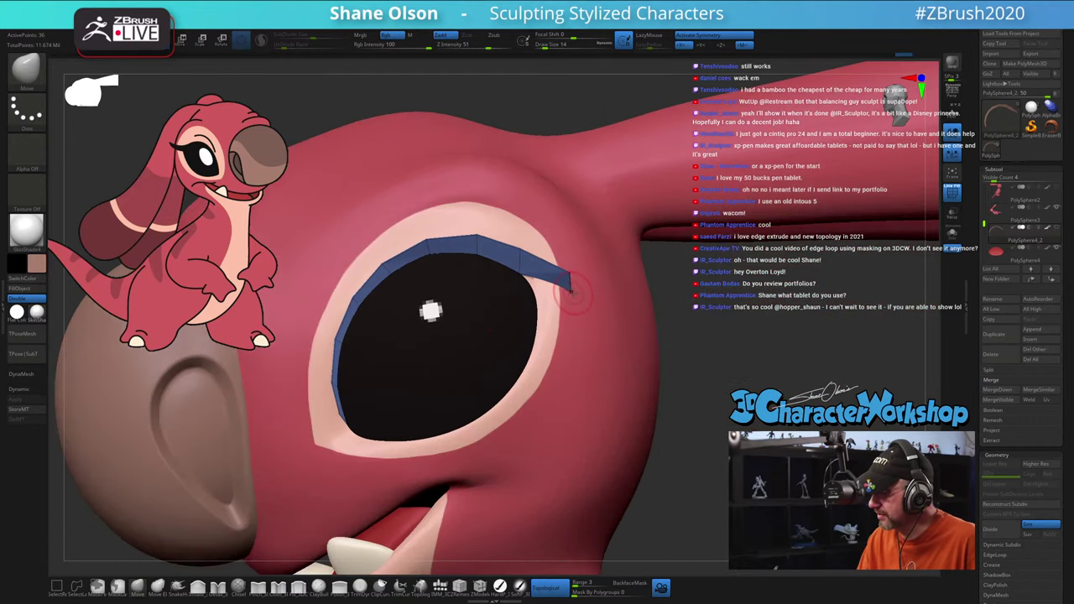
mouse_move(546, 357)
right_mouse_down()
mouse_move(529, 397)
mouse_move(548, 400)
mouse_move(544, 413)
right_mouse_up()
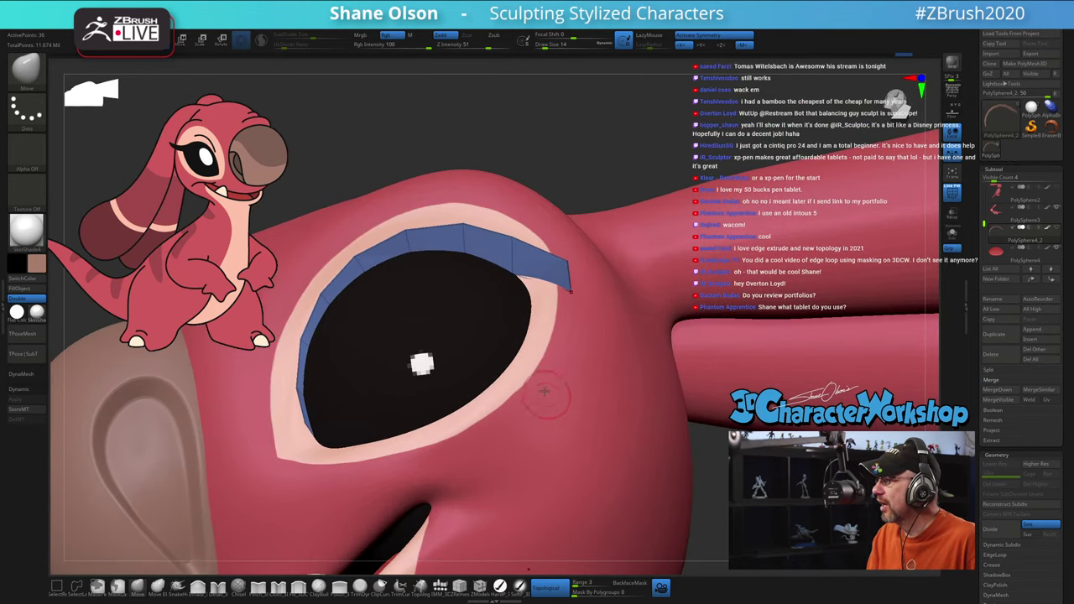
left_click(479, 584)
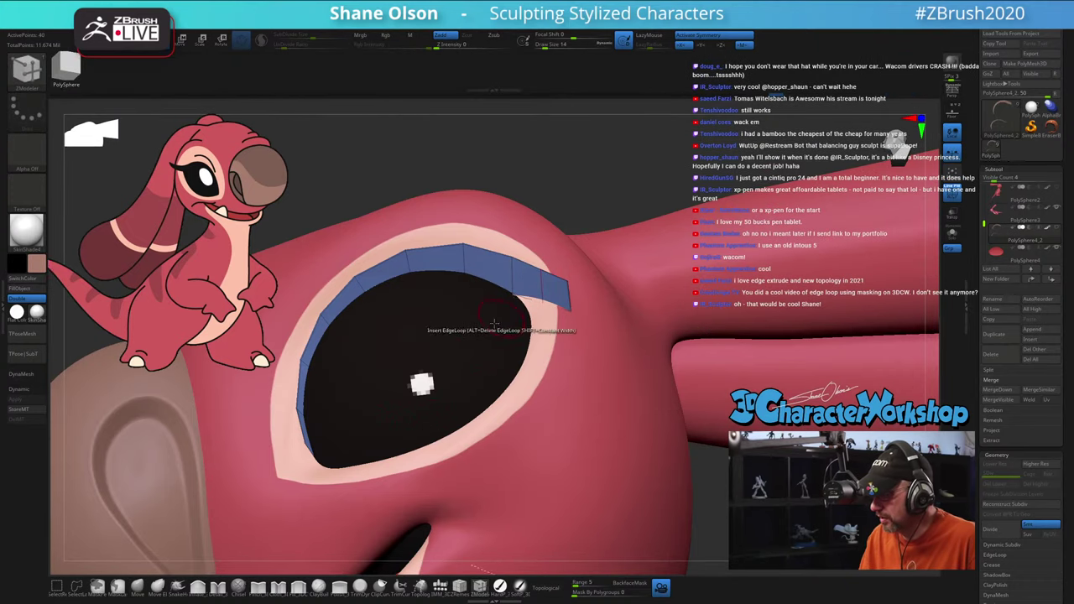
Step: Bend the eyelid strip's outer end upward into a lash with the Move brush at draw sizes 20 and 25
left_click(137, 585)
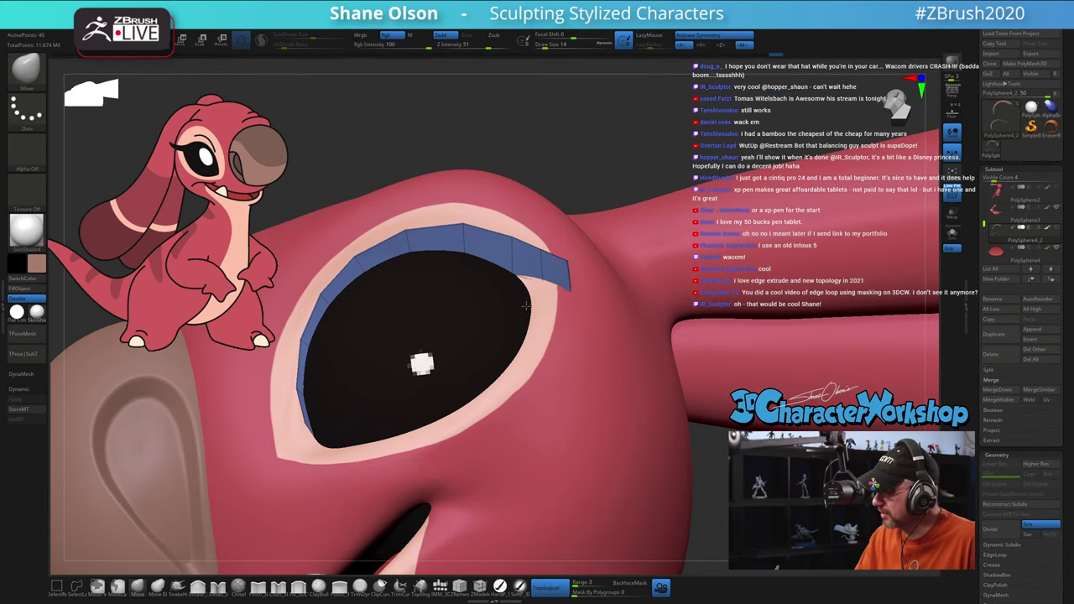
right_click_drag(530, 307, 522, 289)
key("]")
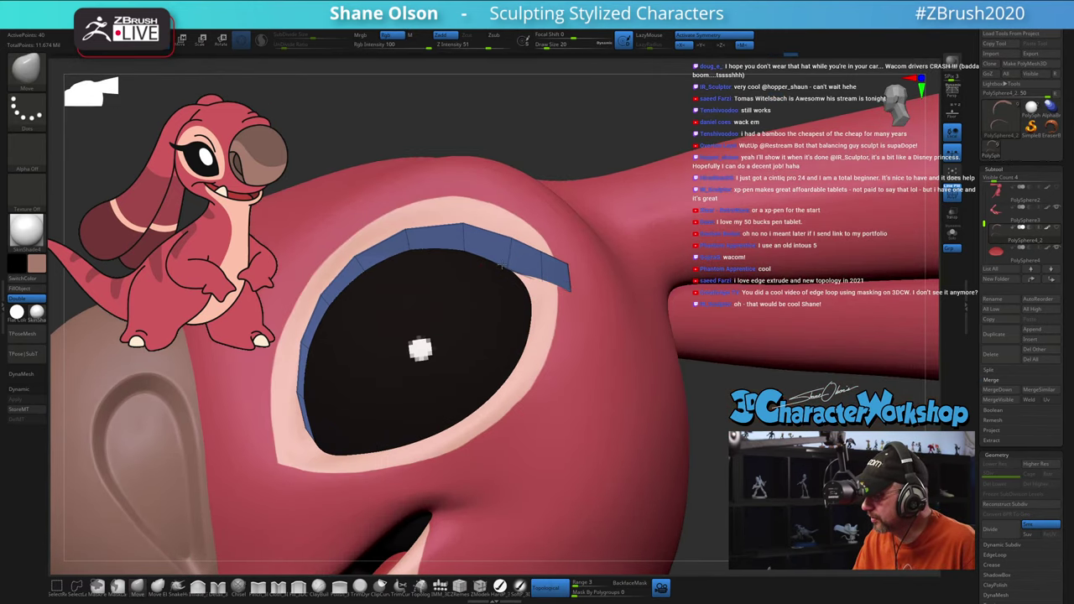
right_click_drag(548, 300, 541, 279)
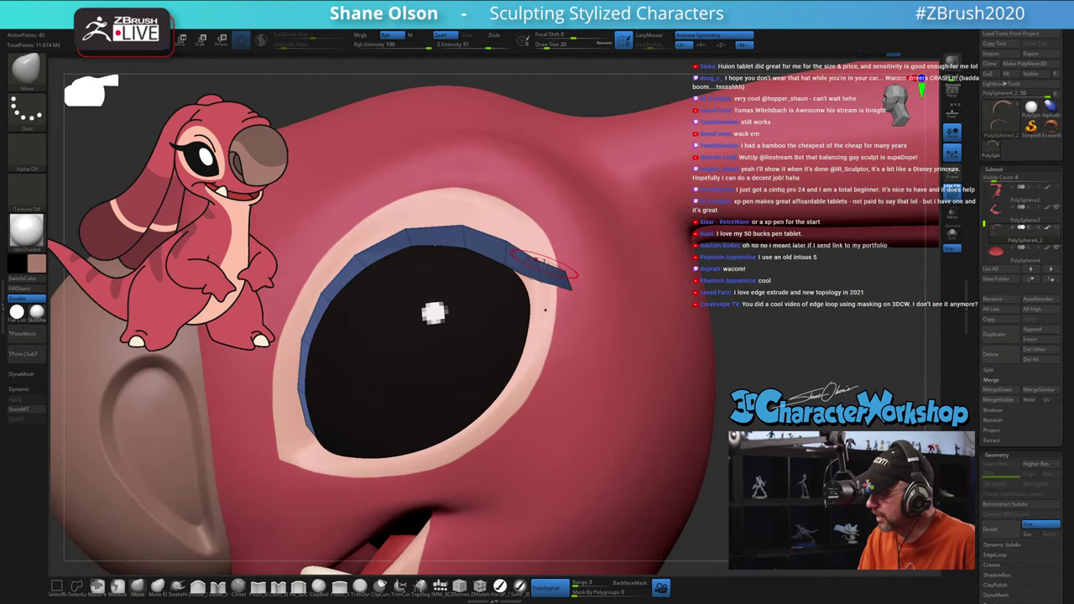
right_click_drag(570, 247, 578, 289)
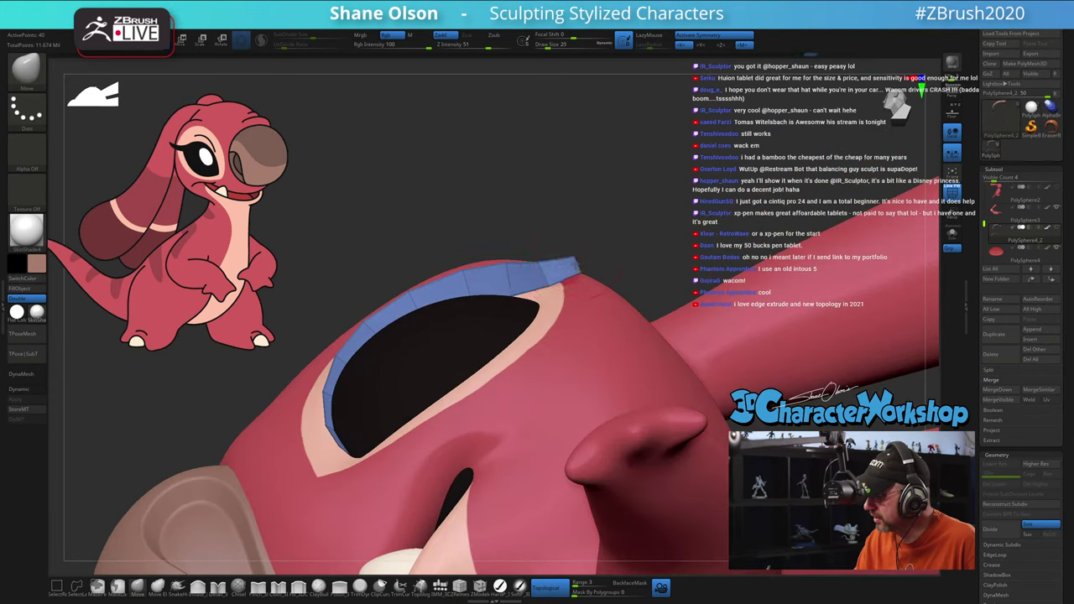
right_click_drag(577, 254, 582, 304)
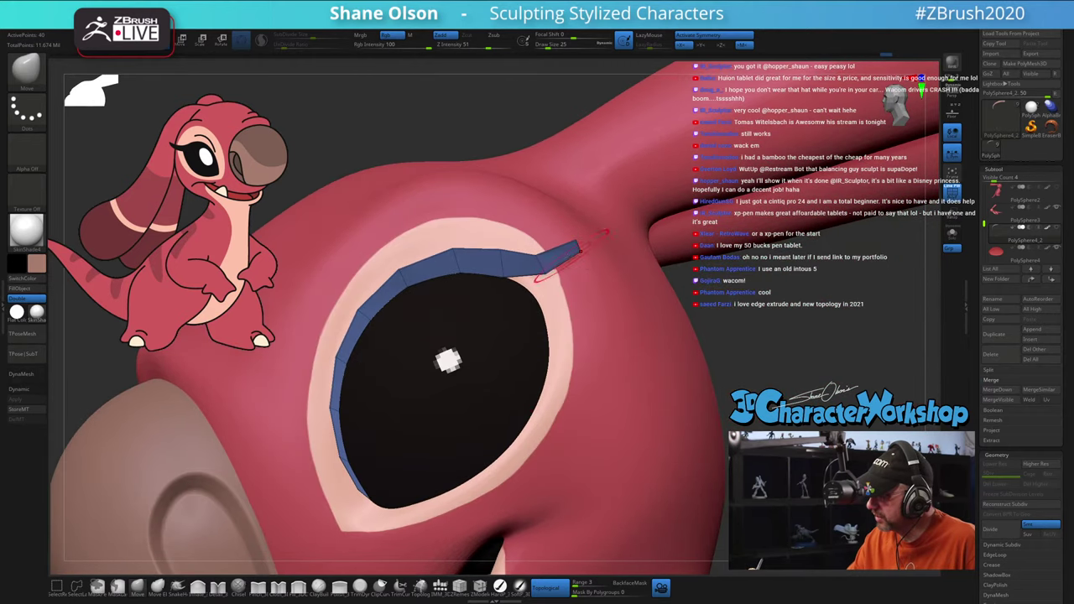
Step: Narrow and extend the lash tip to a point with the Move brush, reducing the draw size to 13 and smaller
right_click_drag(580, 251, 580, 228)
key("s")
left_click_drag(580, 245, 576, 243)
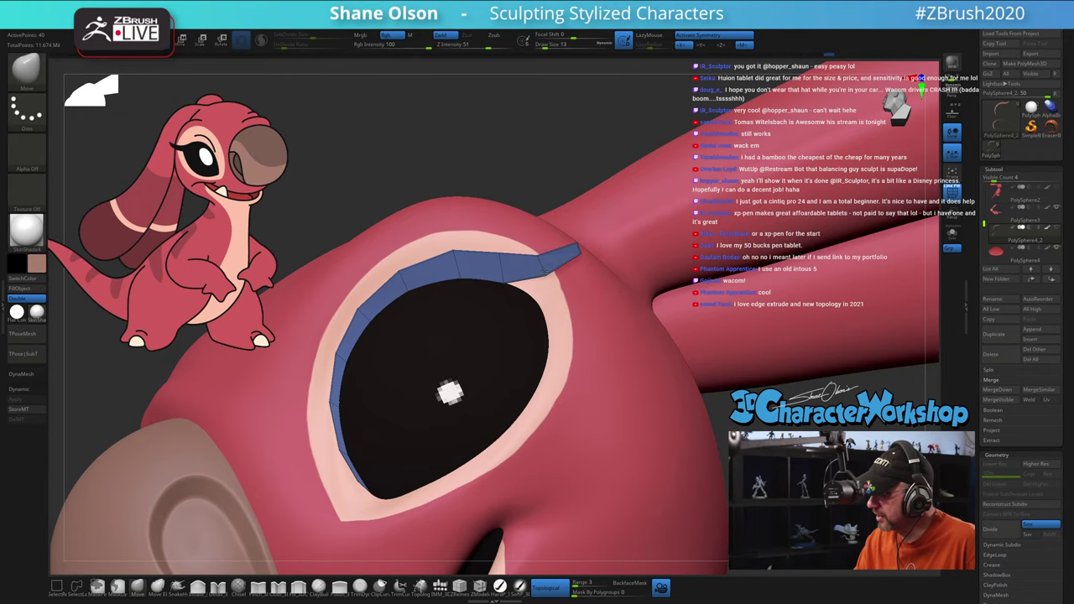
right_click_drag(579, 252, 601, 233)
key("s")
left_click_drag(598, 236, 592, 238)
key("s")
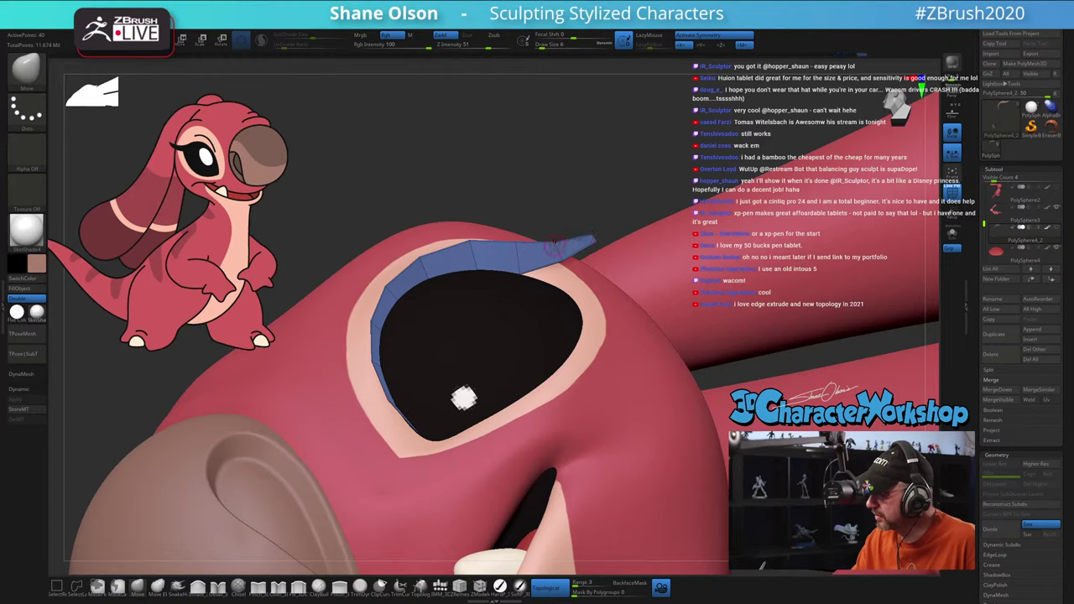
Step: Refine the eyelid strip's upper edge at draw size 11 and the base of the lash at draw size 23
key("s")
left_click_drag(481, 244, 486, 244)
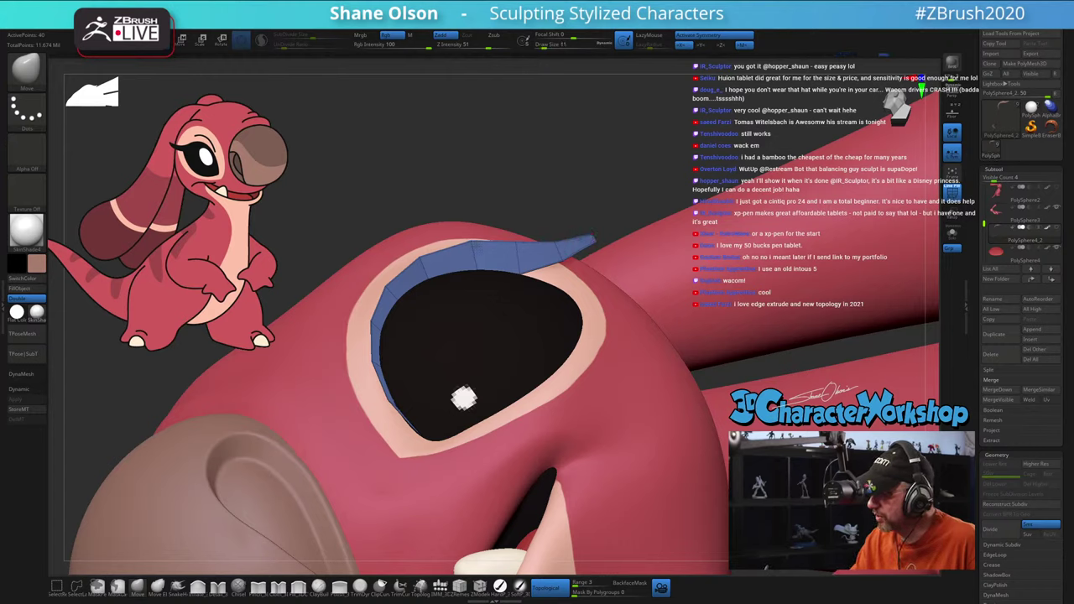
left_click_drag(542, 217, 494, 159)
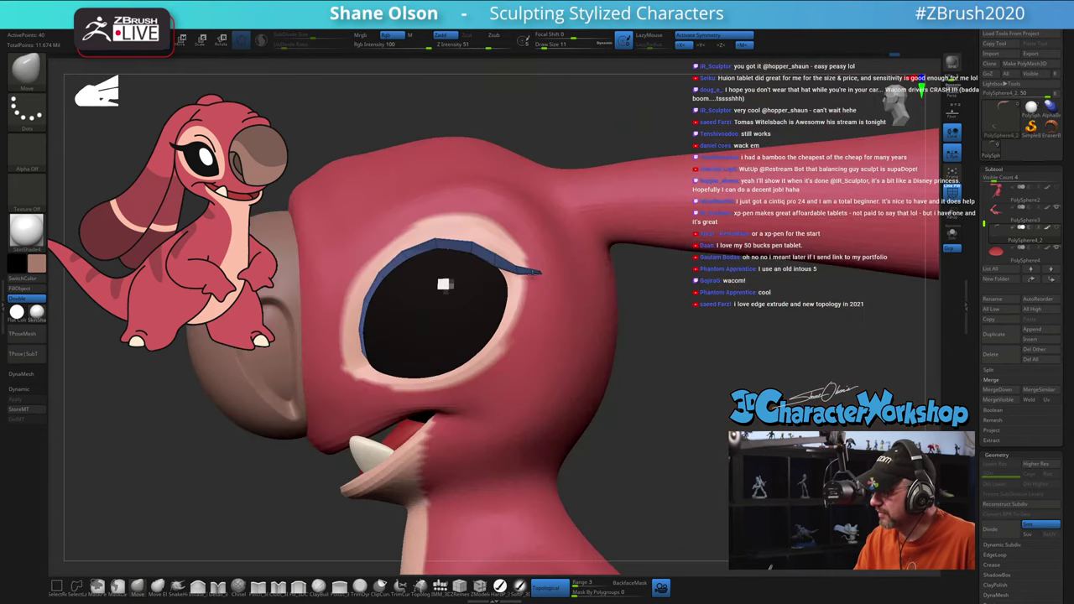
right_click_drag(540, 276, 521, 290)
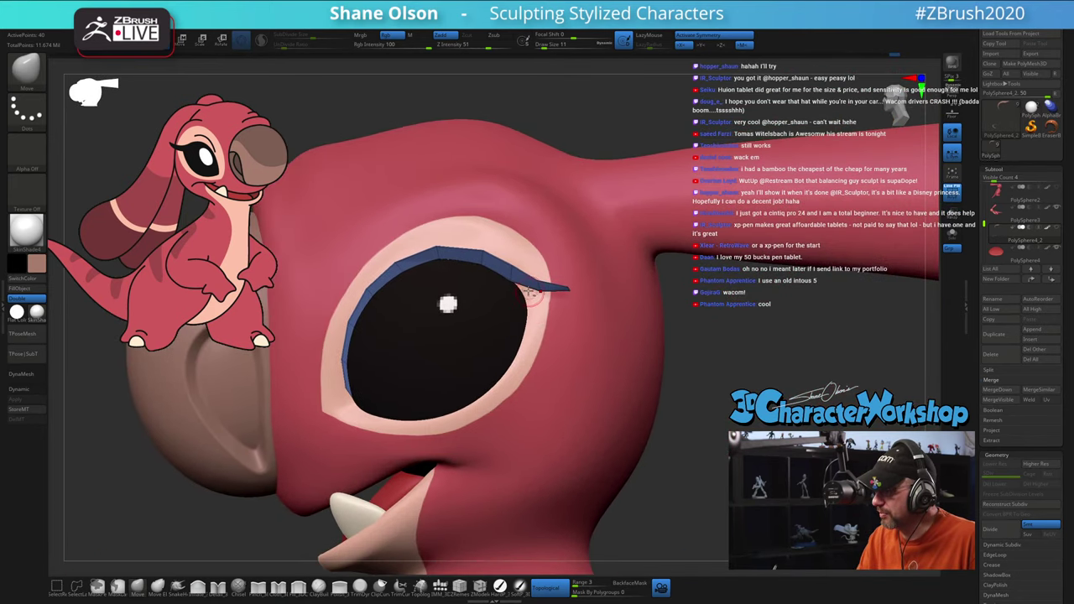
key("s")
left_click_drag(520, 289, 522, 279)
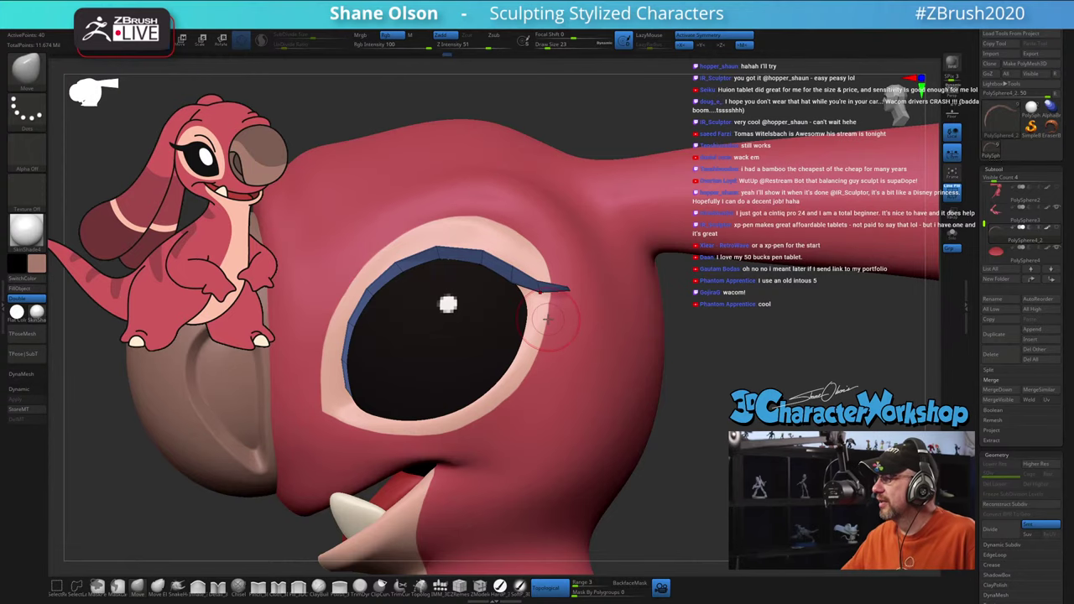
right_click_drag(558, 300, 564, 324)
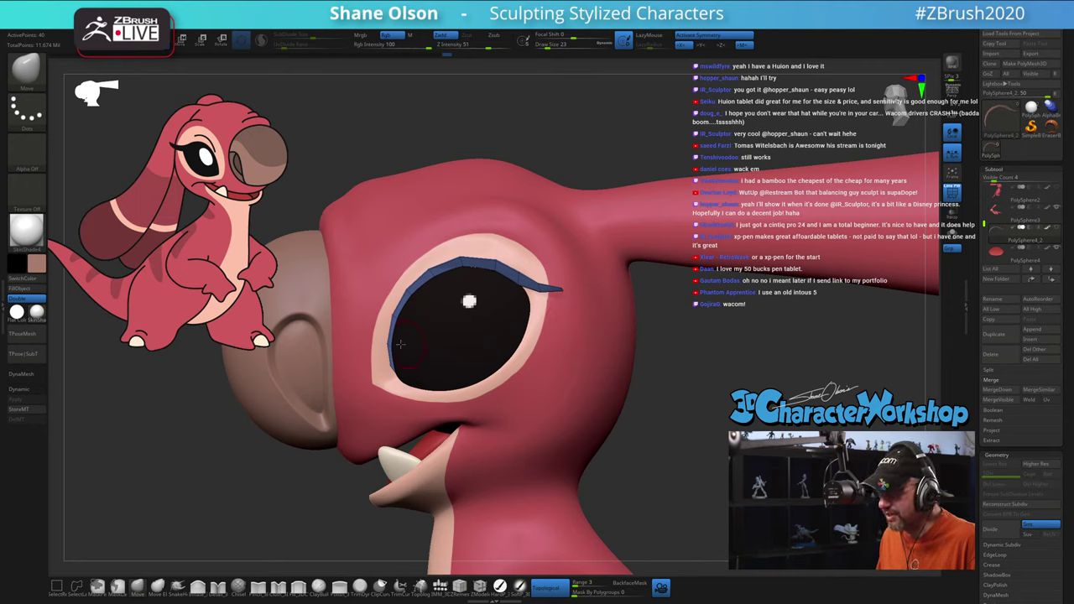
Step: Turn on Dynamic Subdiv for the eyelid strip and set its thickness to 0.00447
key("d")
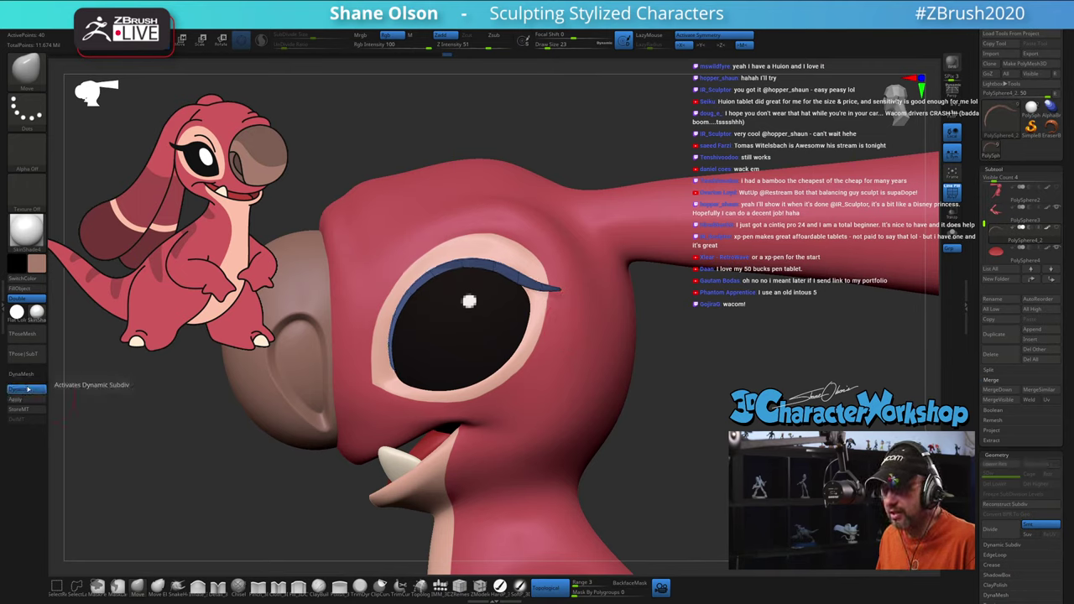
left_click_drag(749, 366, 798, 370)
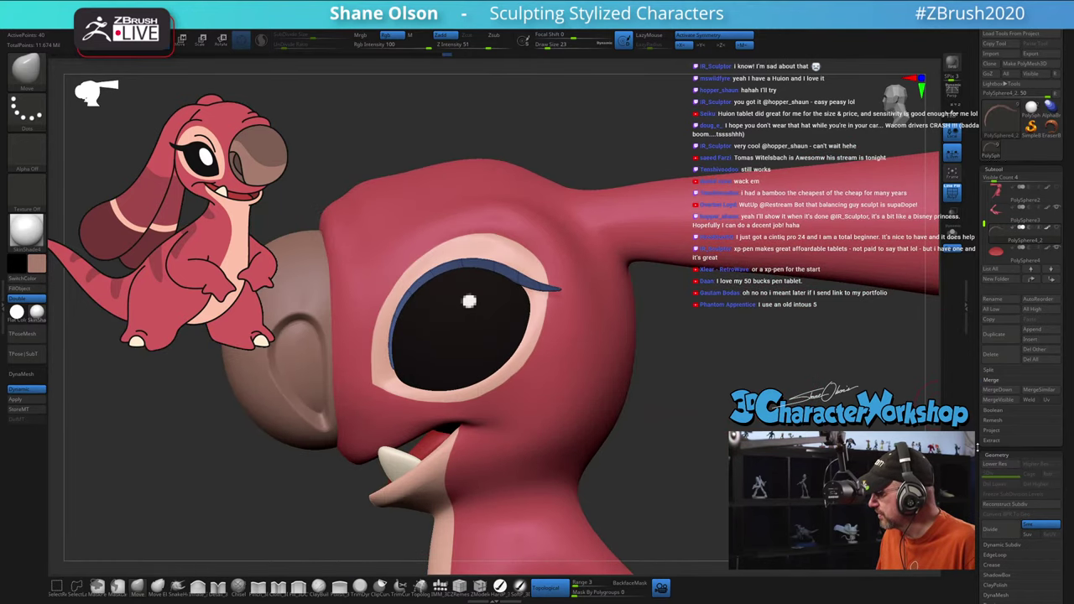
left_click_drag(979, 449, 975, 362)
left_click(991, 336)
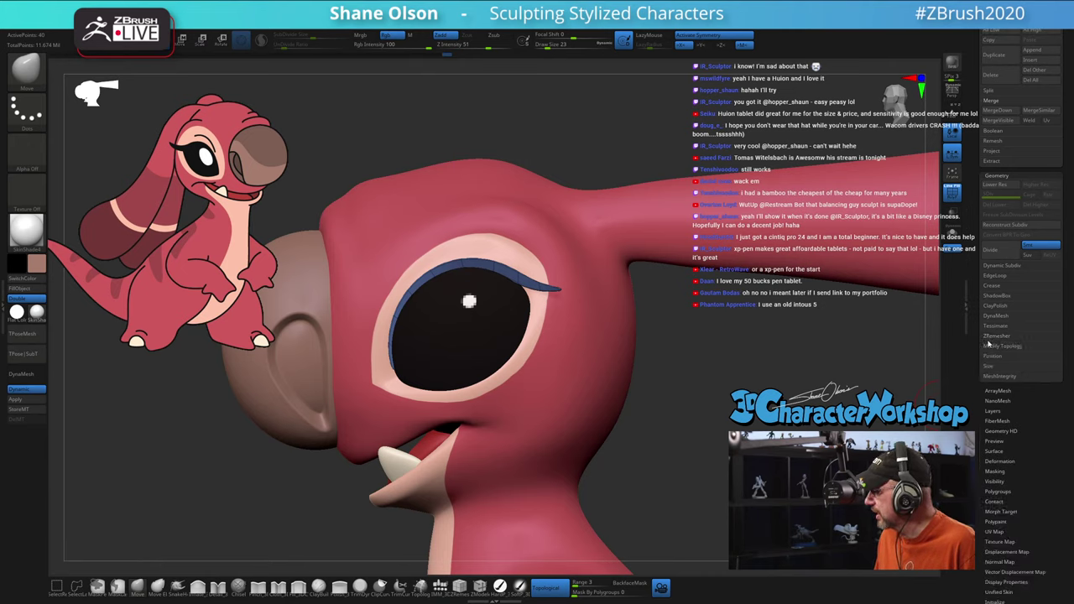
scroll(992, 344, "up", 1)
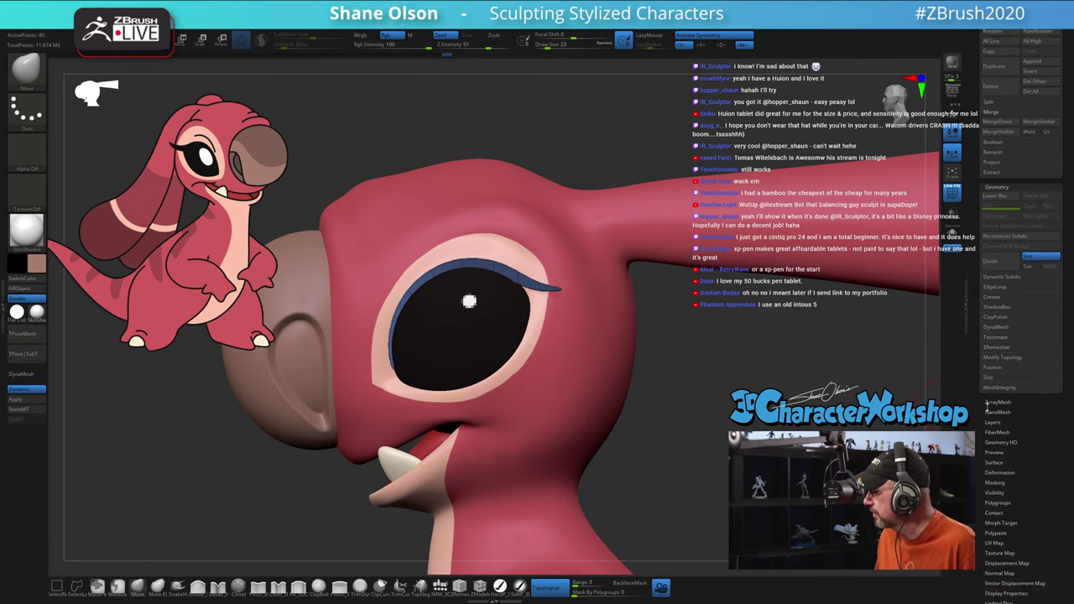
left_click(993, 285)
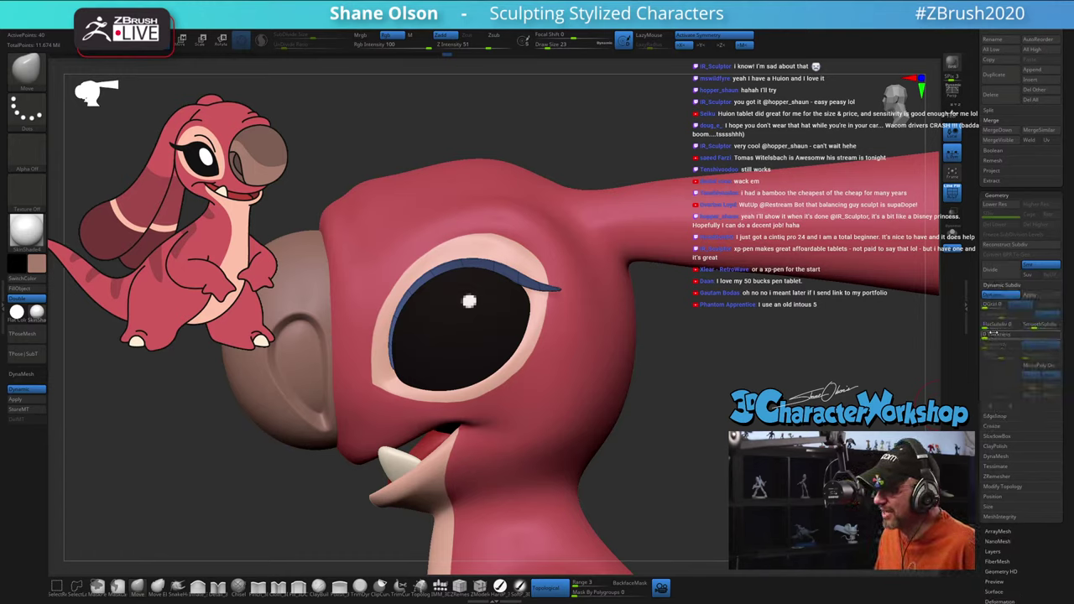
left_click_drag(989, 334, 1004, 336)
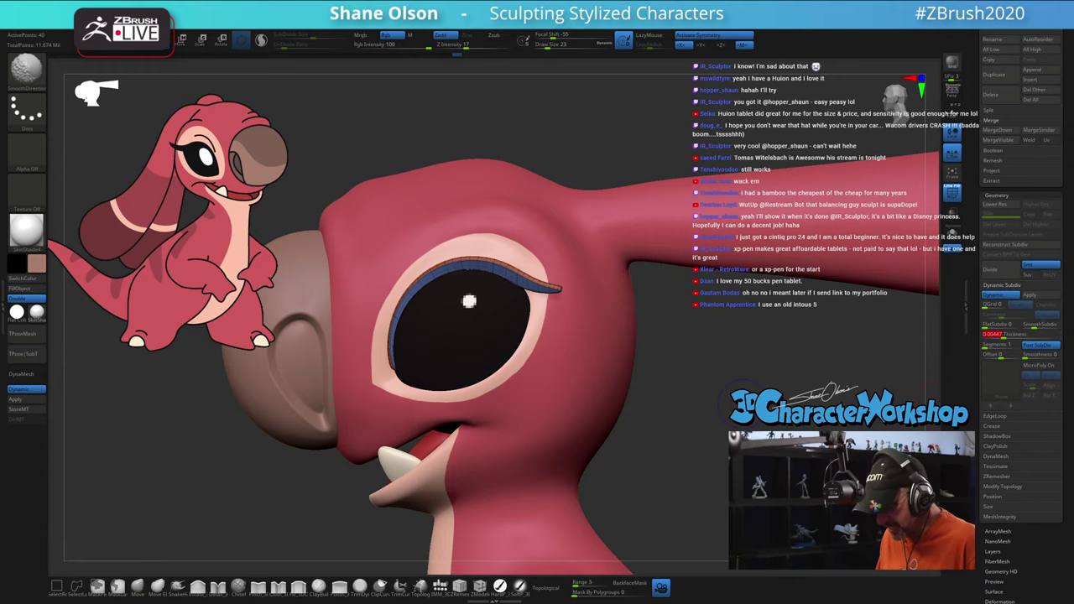
Step: Reshape the thickened eyelid's outer curve and lash base with the Move brush, increasing the draw size to 41
key("shift+f")
key("shift+f")
mouse_move(714, 333)
left_mouse_down("alt")
mouse_move(739, 365)
mouse_move(789, 337)
mouse_move(762, 330)
mouse_move(796, 316)
left_mouse_up("alt")
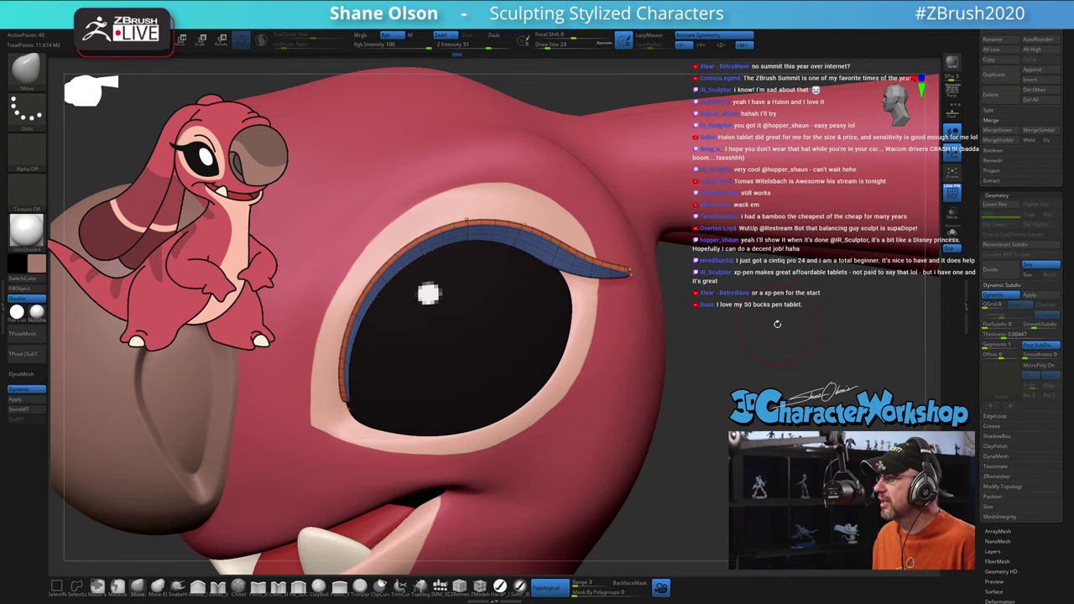
right_click_drag(772, 331, 774, 332)
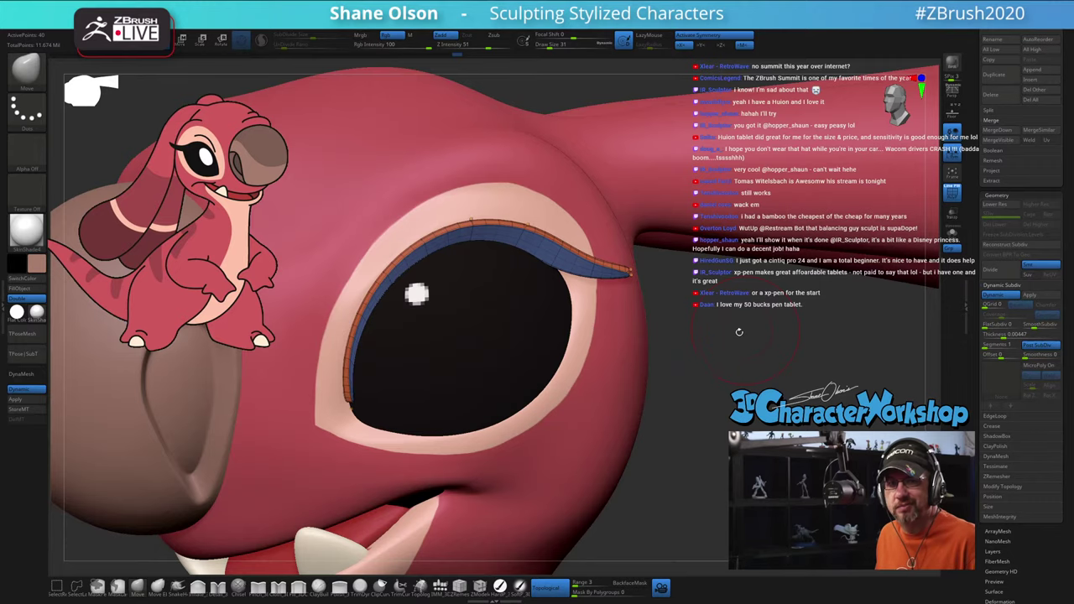
key("s")
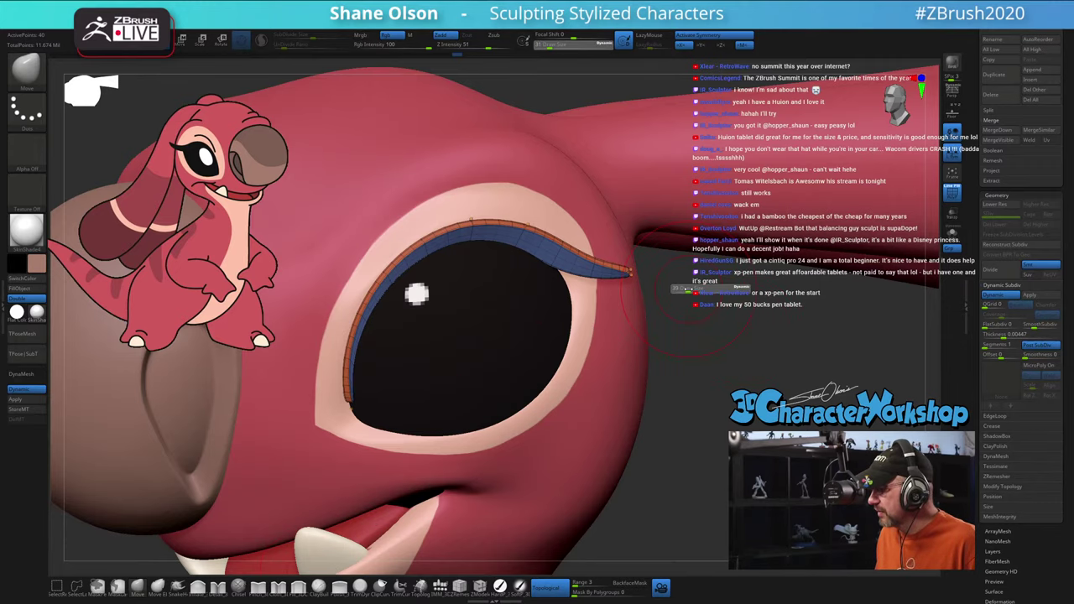
left_click_drag(688, 289, 690, 289)
left_click_drag(591, 293, 579, 284)
mouse_move(695, 331)
left_mouse_down()
mouse_move(740, 333)
mouse_move(742, 290)
left_mouse_up()
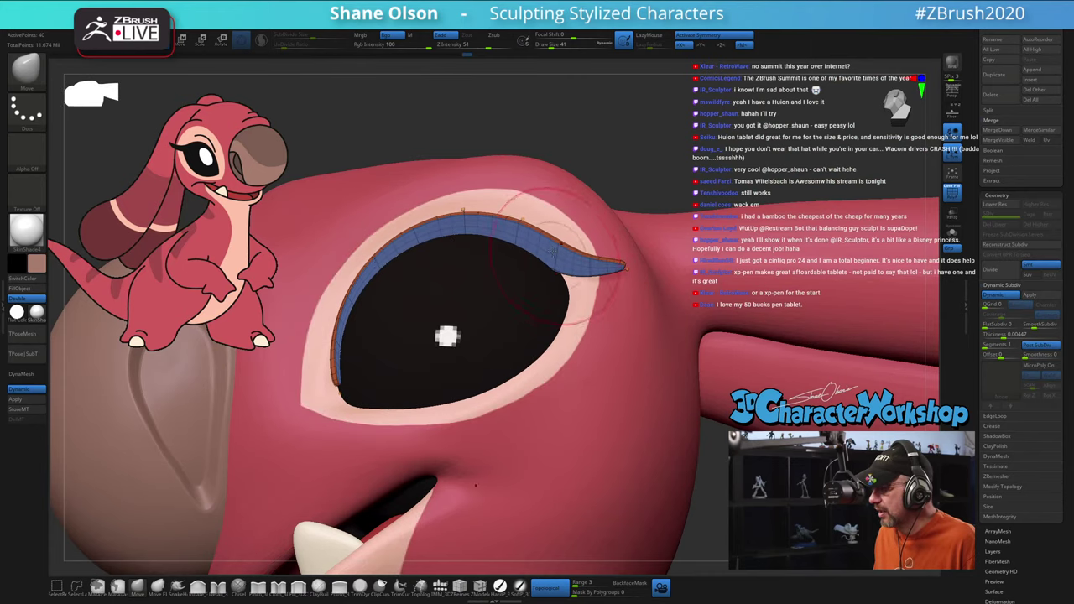
left_click_drag(554, 252, 542, 265)
Step: Push the eyelid's inner end in against the eye's front corner with the Move brush at draw size 41
mouse_move(658, 170)
left_mouse_down()
mouse_move(717, 416)
mouse_move(704, 360)
left_mouse_up()
left_click_drag(655, 409, 583, 406)
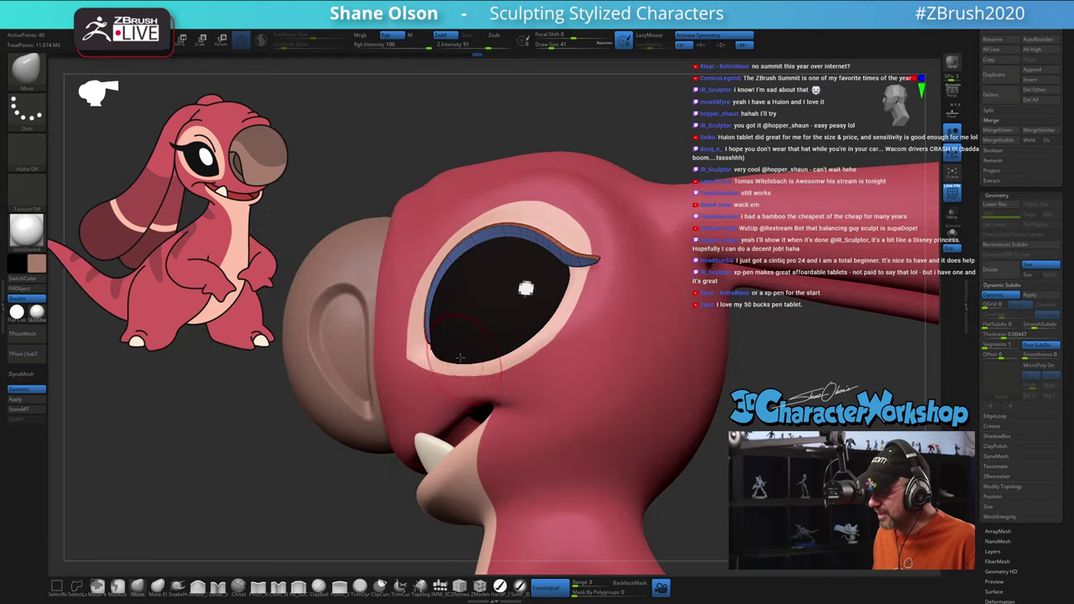
mouse_move(460, 357)
left_mouse_down()
mouse_move(424, 331)
mouse_move(436, 345)
left_mouse_up()
left_click_drag(301, 459, 708, 456)
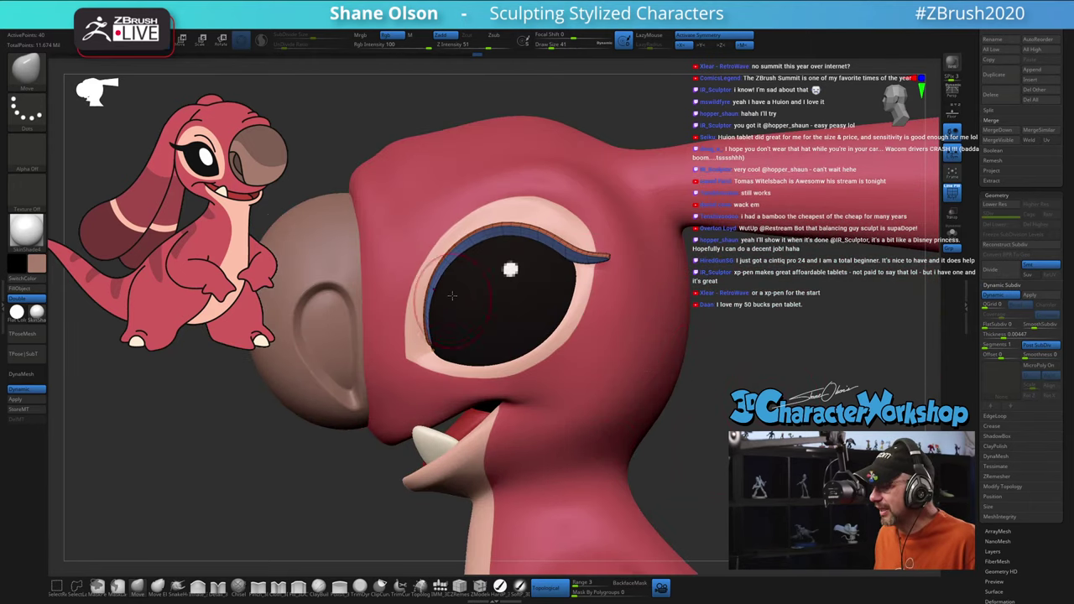
left_click_drag(862, 340, 762, 367)
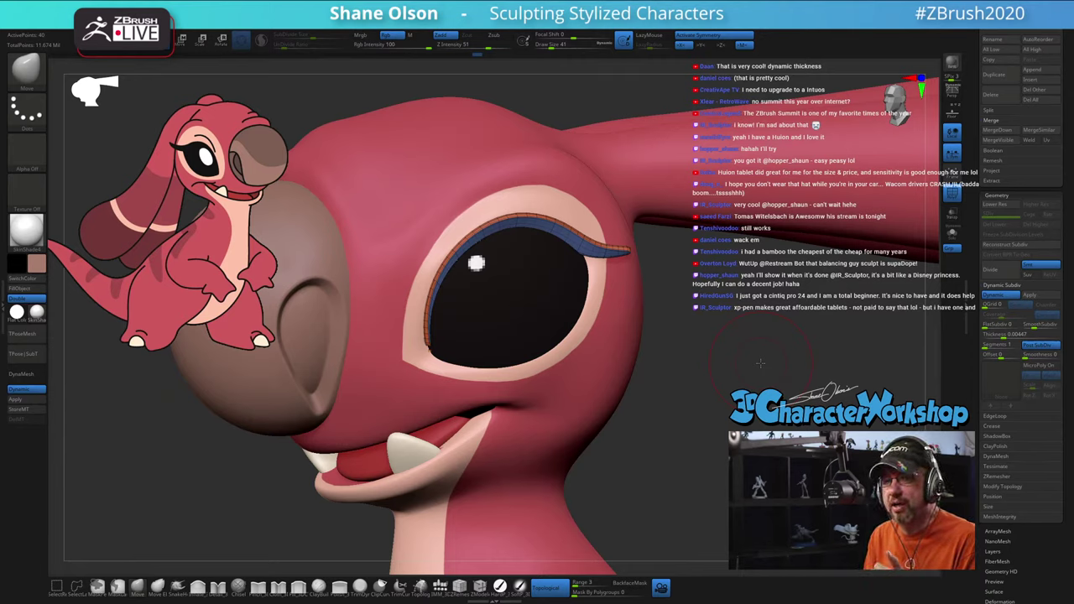
Step: Turn off the polyframe display and nudge the eyelid's inner end into place at draw size 22
key("s")
left_click(753, 334)
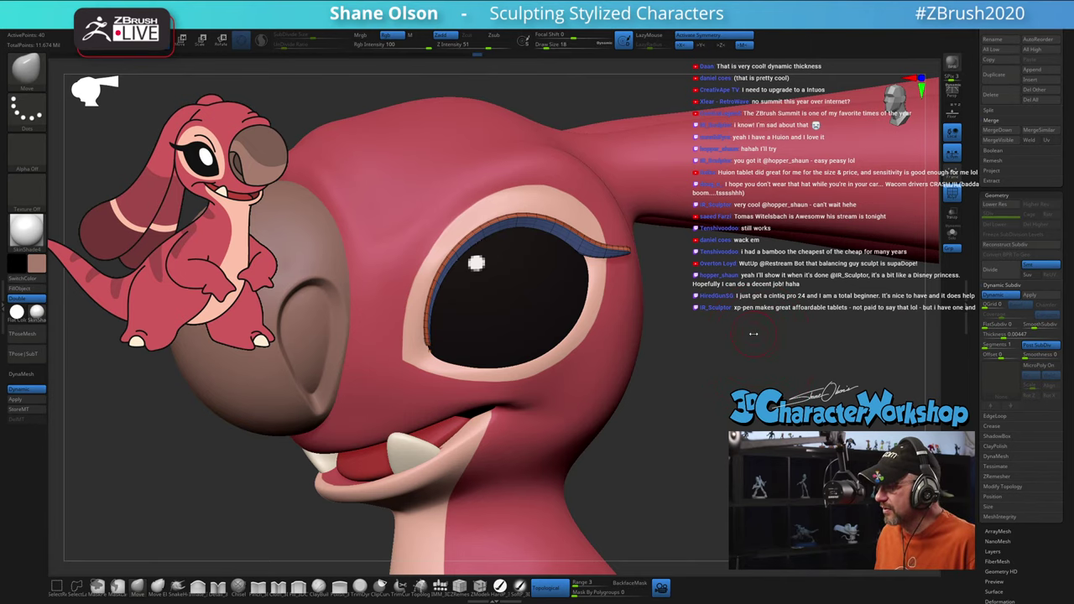
left_click_drag(753, 304, 826, 240, "alt")
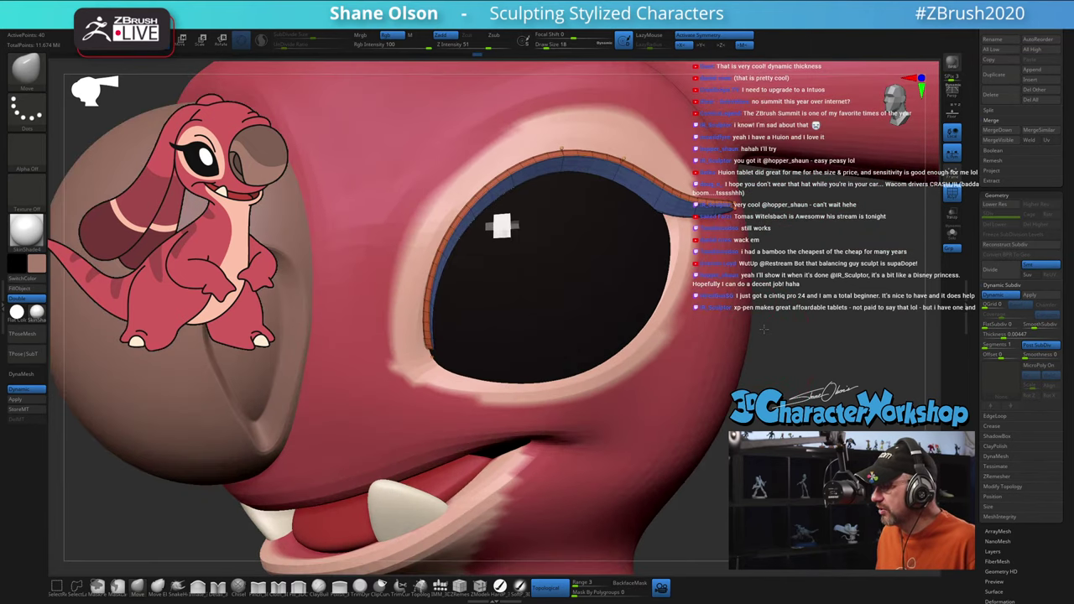
key("s")
left_click(826, 239)
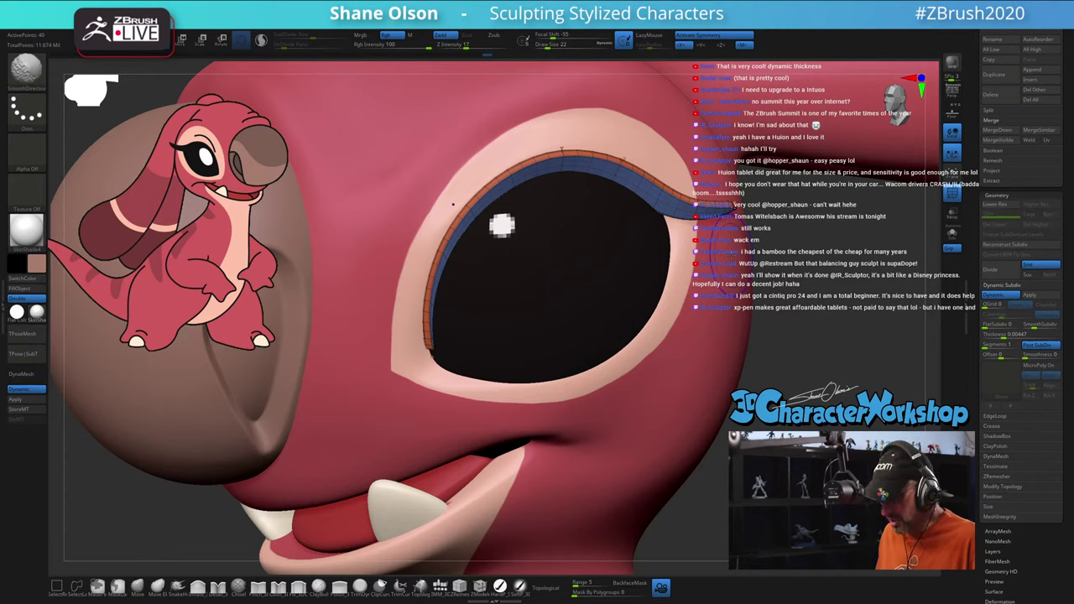
key("shift+f")
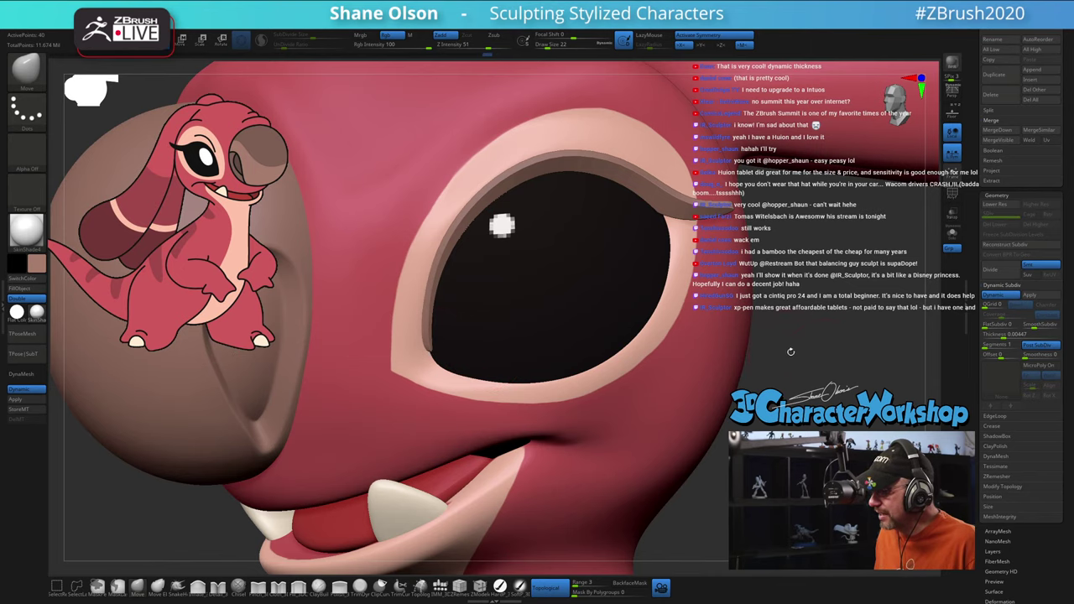
left_click_drag(826, 362, 902, 364)
left_click_drag(421, 347, 418, 350)
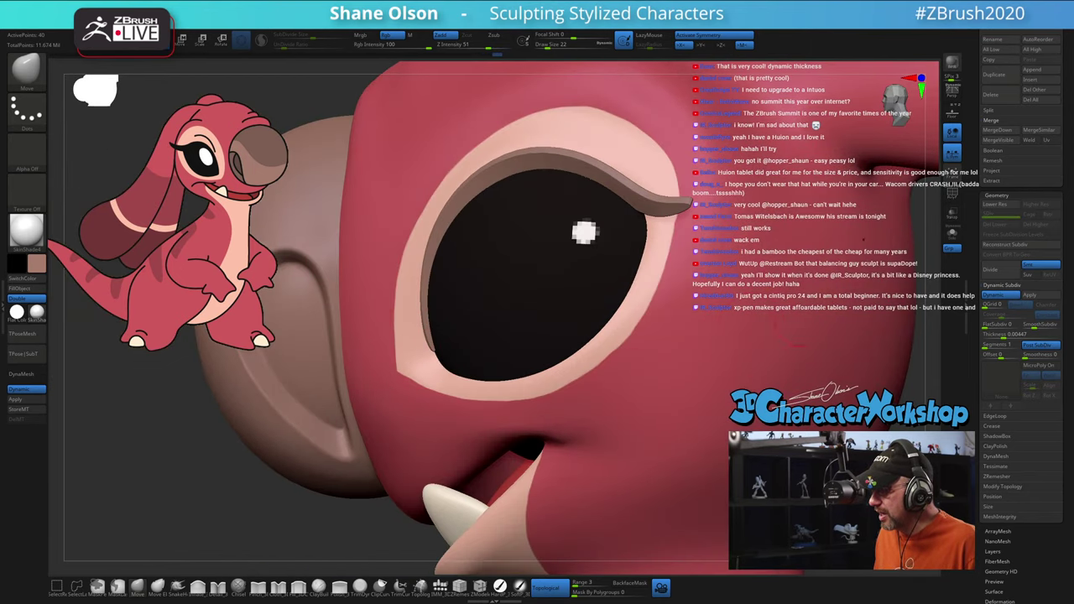
mouse_move(919, 378)
left_mouse_down("alt")
mouse_move(918, 349)
mouse_move(772, 321)
left_mouse_up("alt")
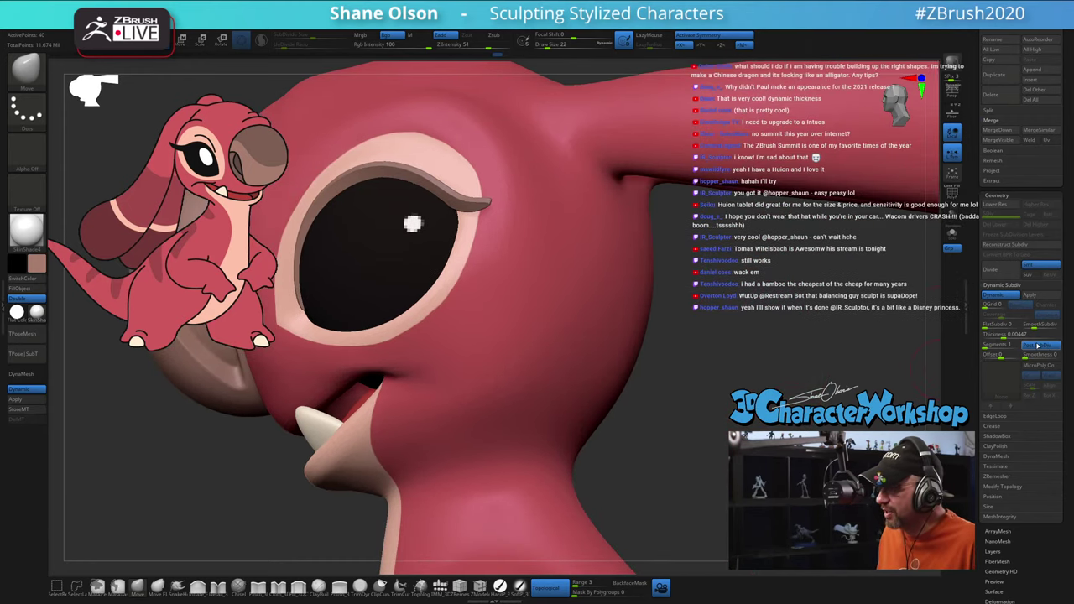
Step: Switch Post SubDiv off and back on to compare the shape of the eyelid's thickened edges
left_click(1038, 346)
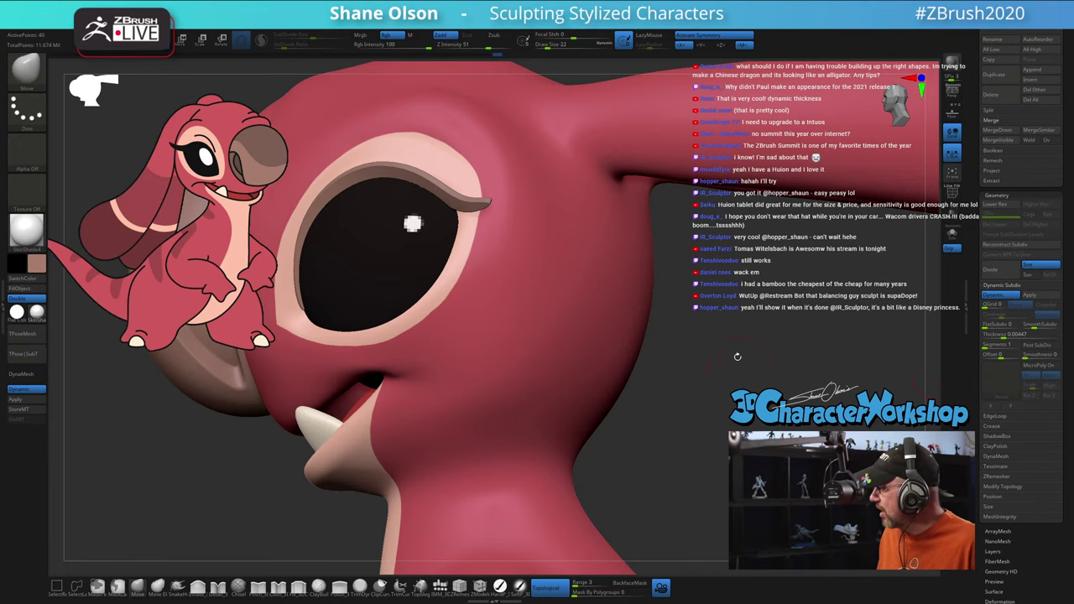
right_click_drag(738, 358, 683, 308)
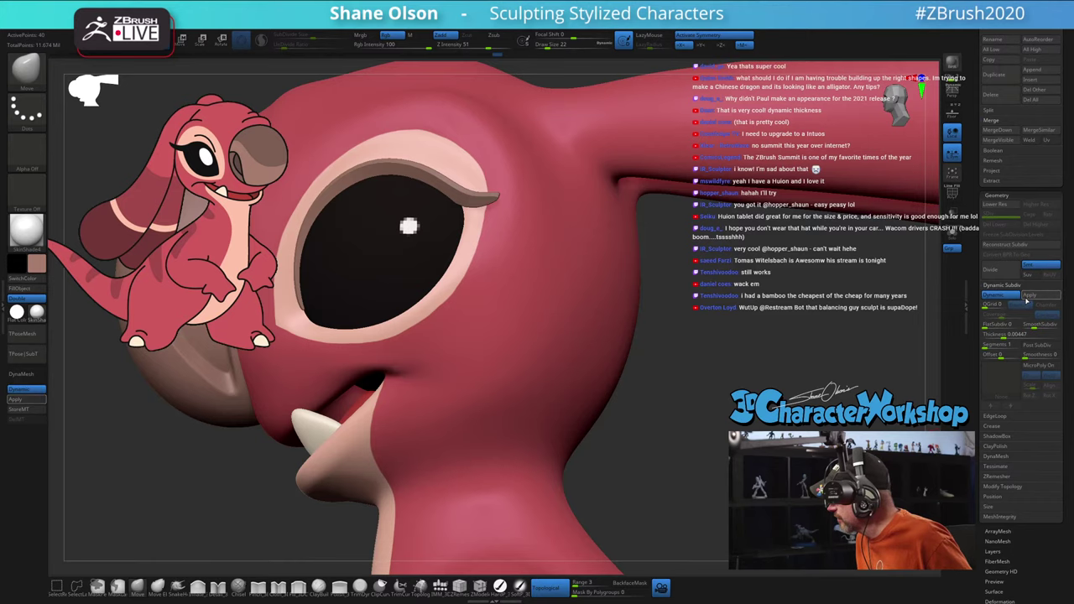
mouse_move(689, 311)
right_mouse_down()
mouse_move(698, 275)
mouse_move(839, 305)
right_mouse_up()
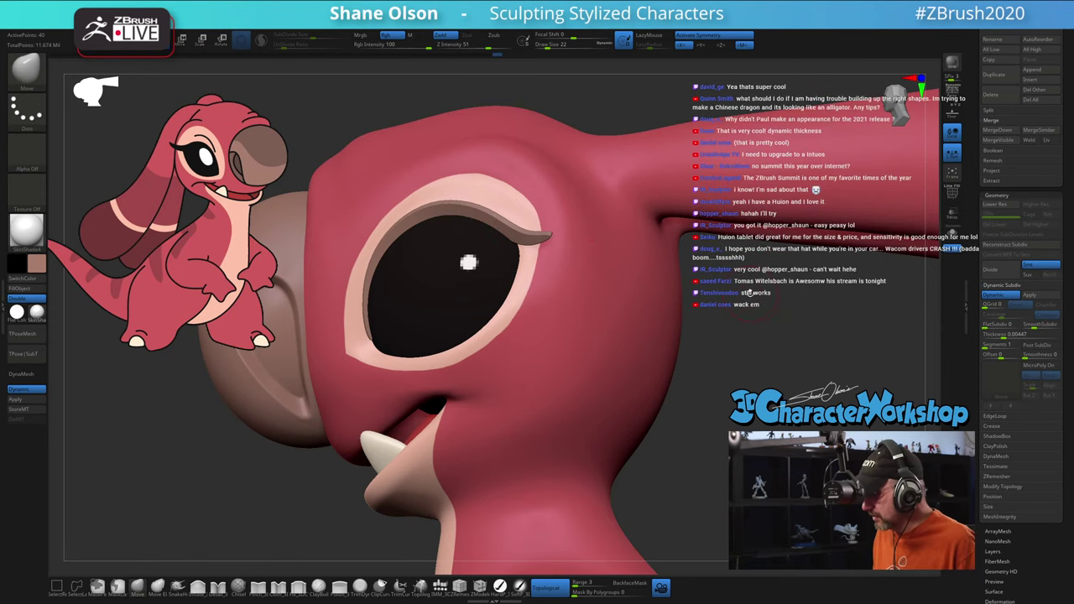
key("space")
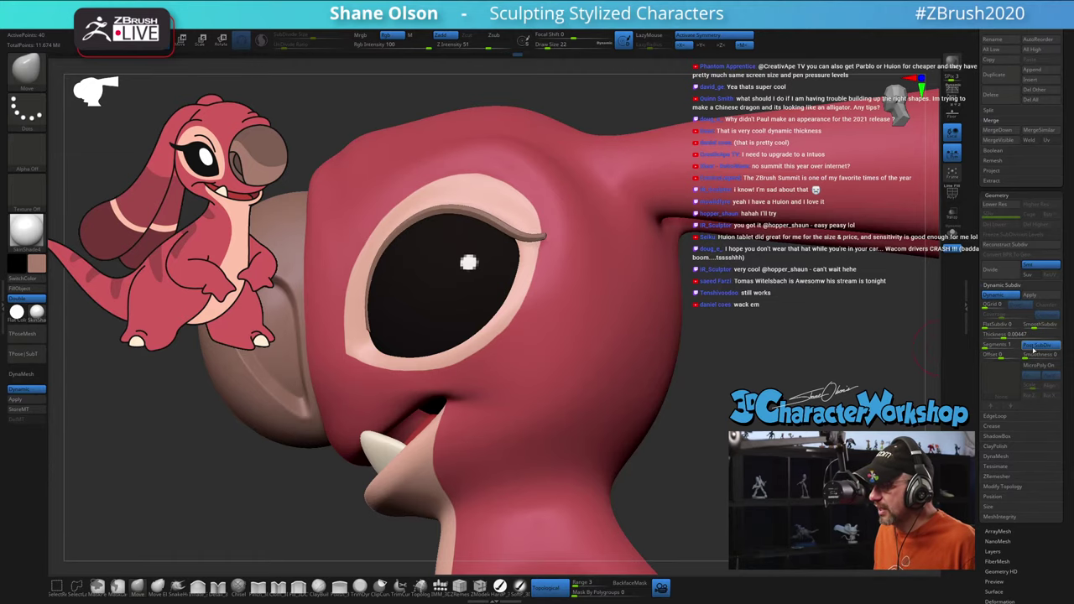
Step: Compare the eyelid's edges from several angles with Post SubDiv on and off, leaving the option off
left_click_drag(821, 324, 853, 328)
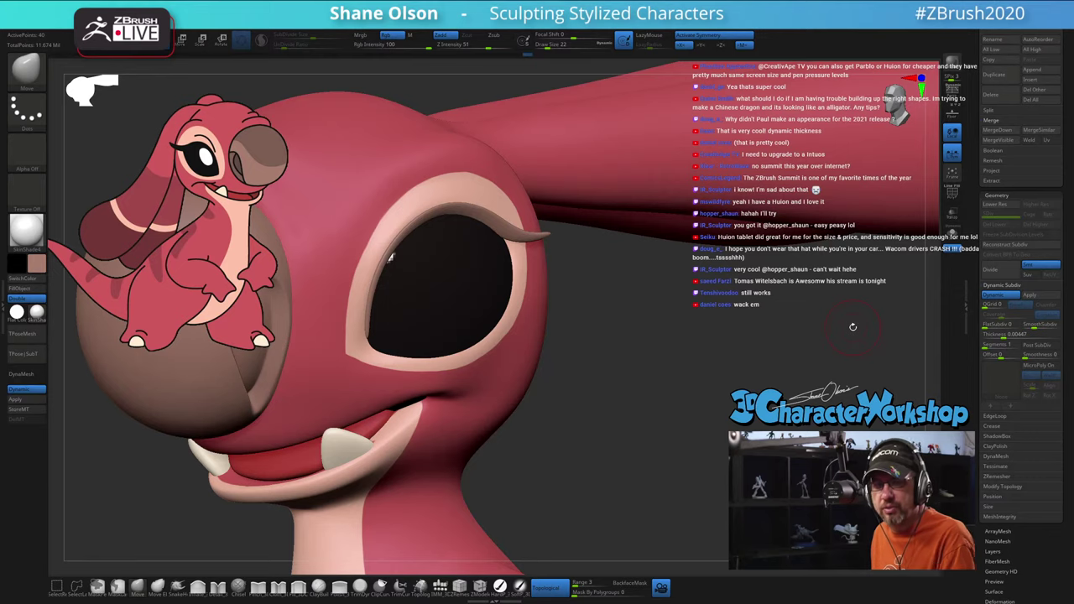
left_click_drag(853, 327, 676, 313)
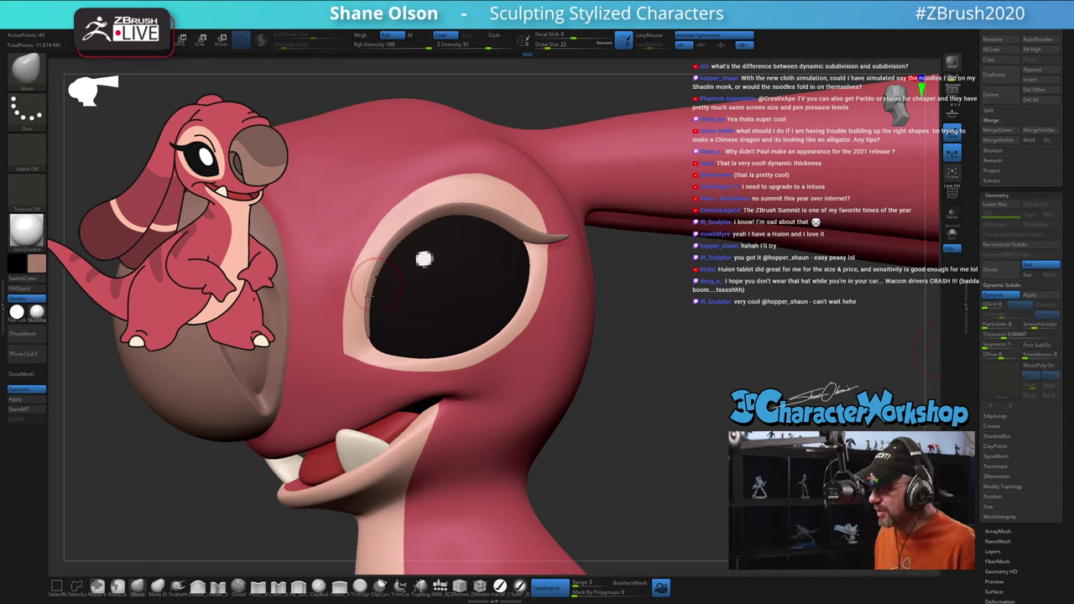
left_click(1039, 345)
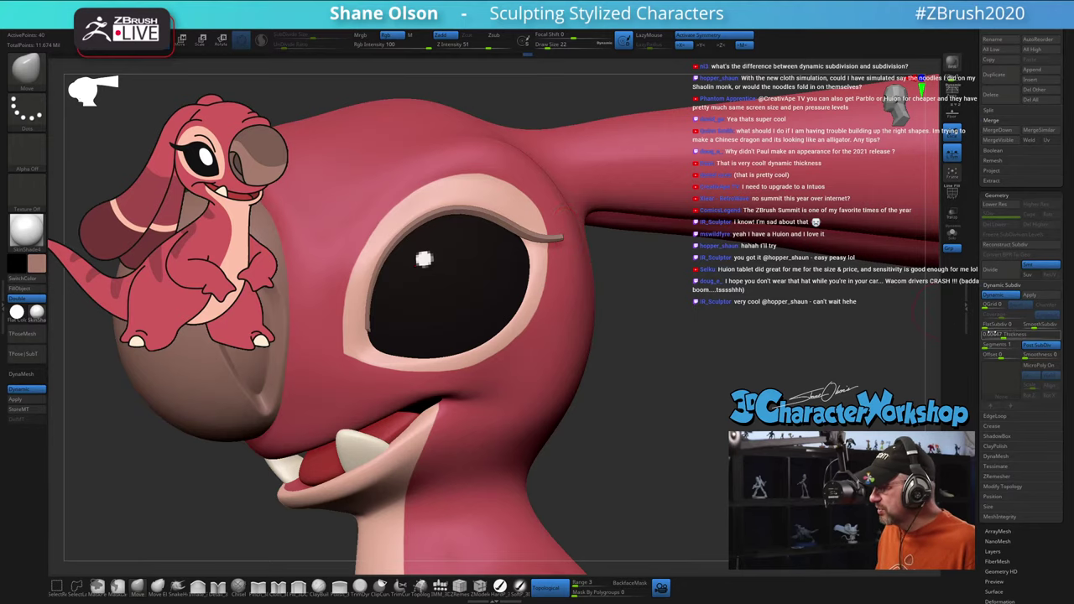
left_click(1039, 345)
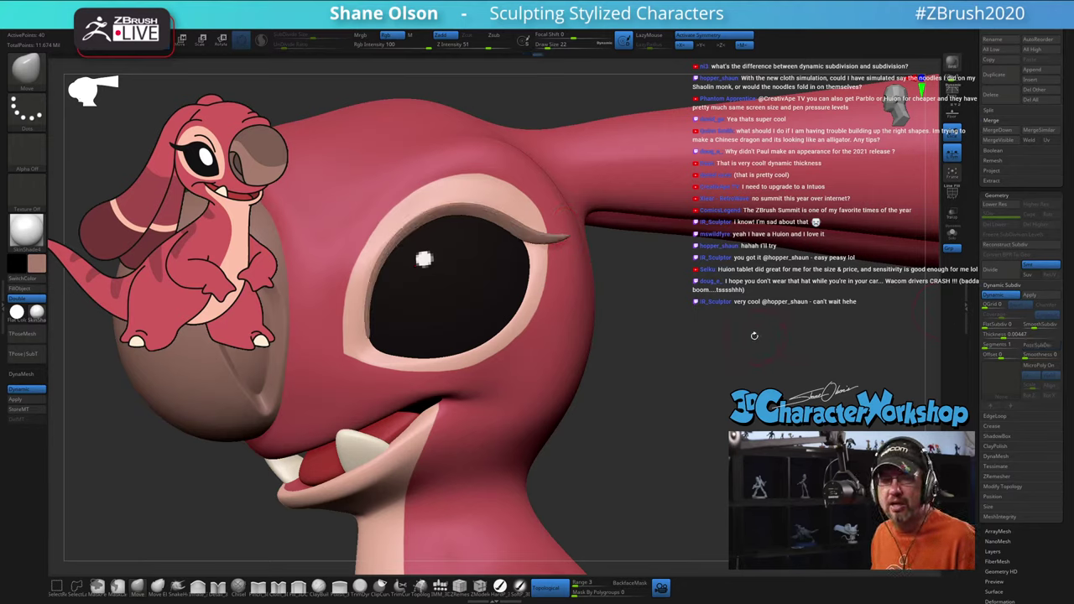
left_click_drag(755, 336, 453, 244)
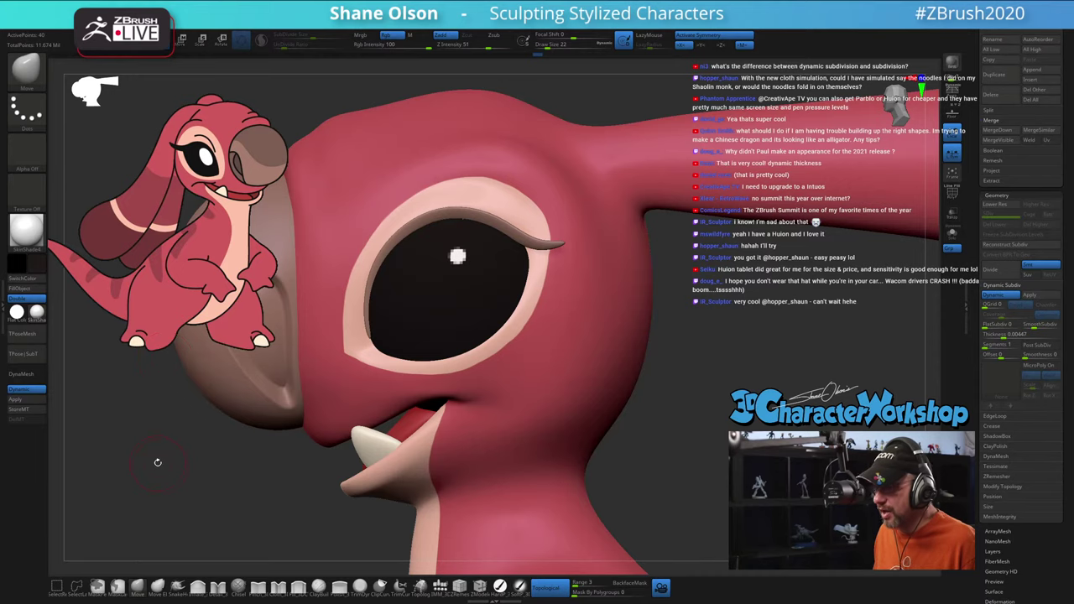
left_click_drag(156, 461, 144, 434)
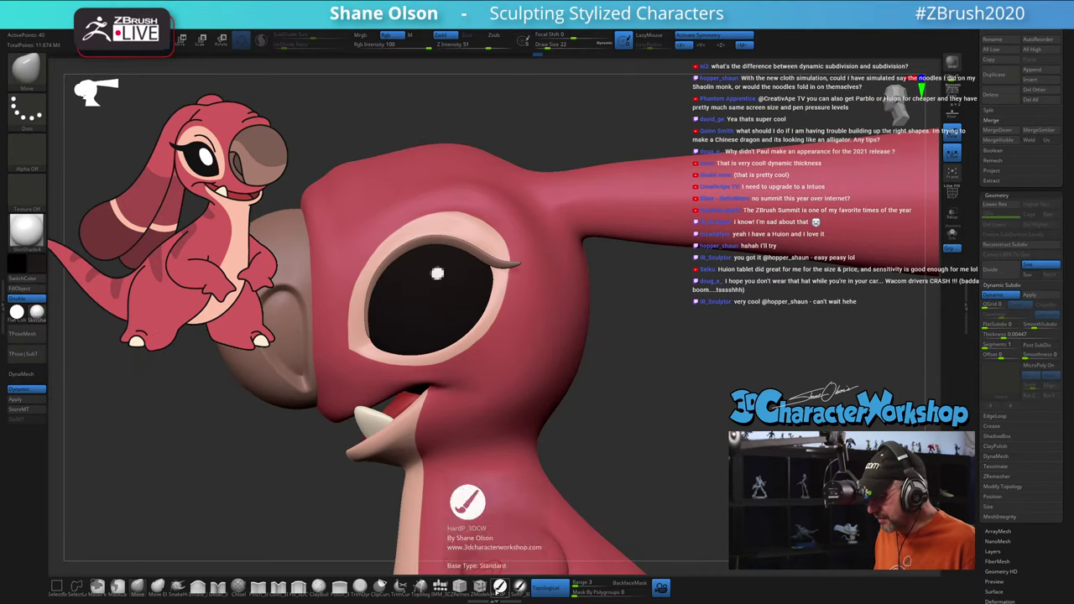
Step: Switch to the HardP_3DCW brush and turn Dynamic Subdiv off and back on to compare the eyelid's smoothness
left_click(500, 586)
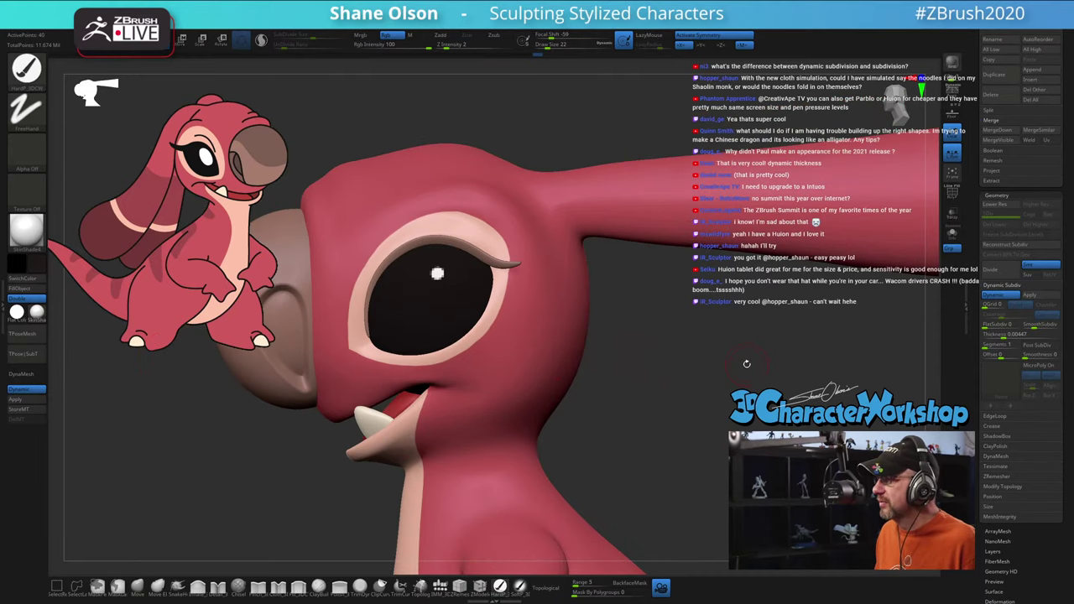
left_click_drag(747, 365, 742, 353)
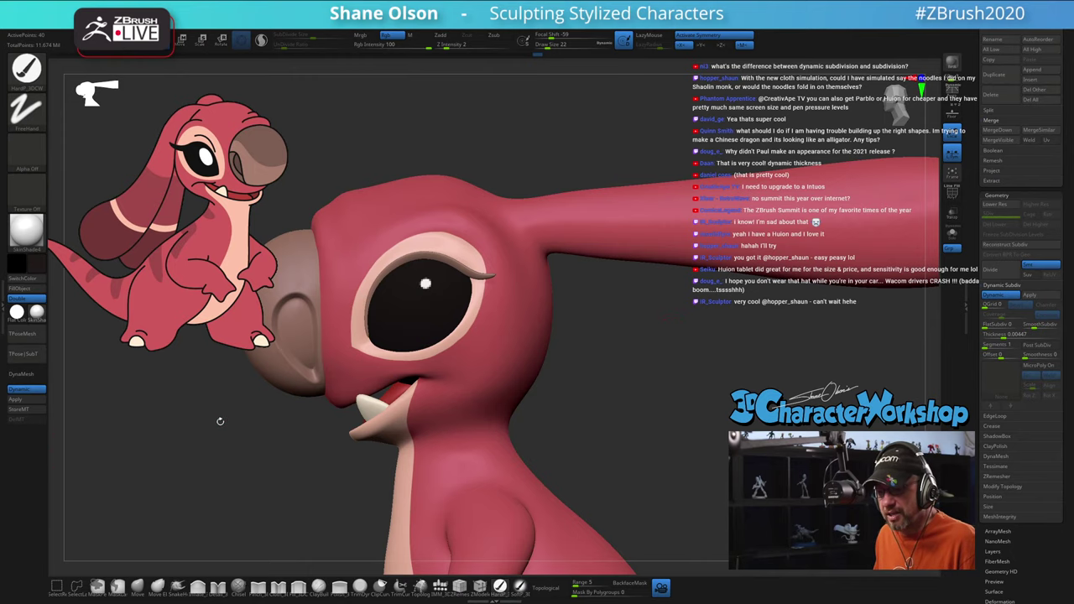
key("shift")
key("shift+d")
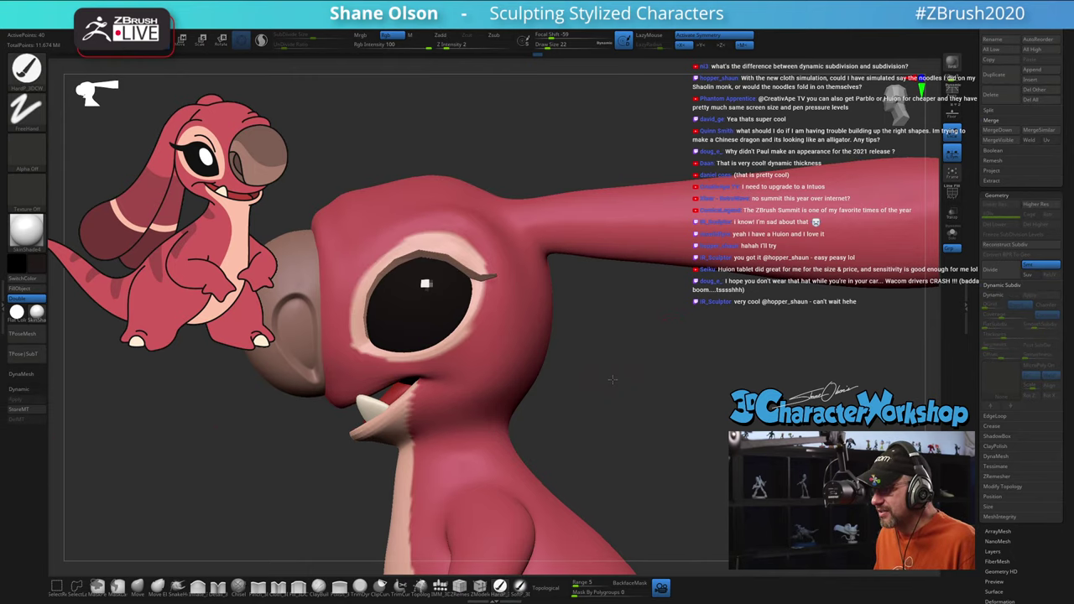
mouse_move(610, 374)
left_mouse_down("alt")
mouse_move(849, 324)
mouse_move(813, 344)
mouse_move(835, 322)
left_mouse_up("alt")
key("d")
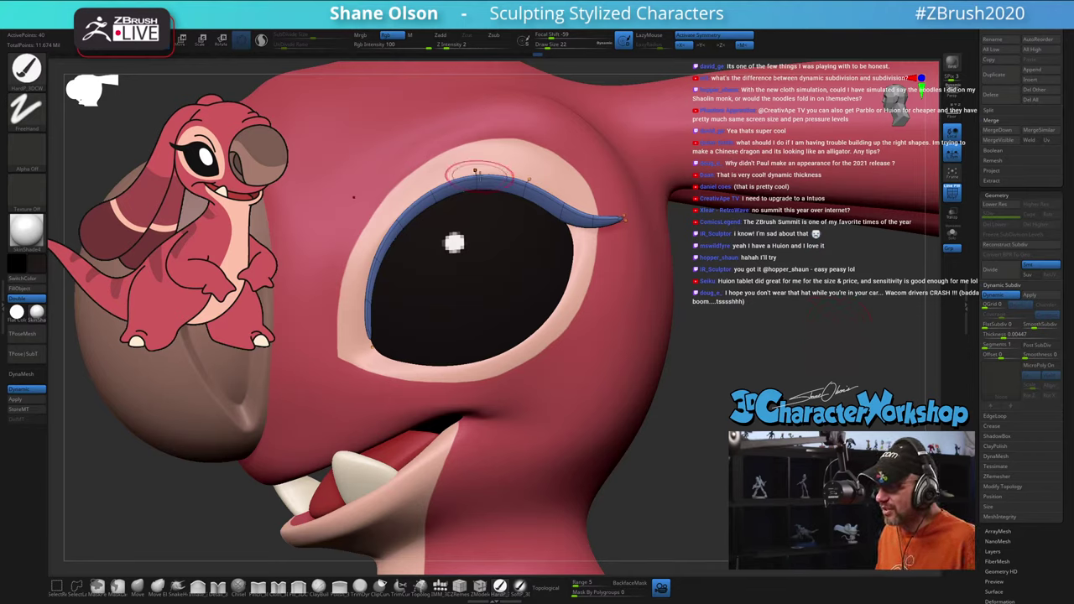
Step: Nudge the eyelid's upper curve outward near the lash with the Move brush at draw size 37 and hide the polyframe
left_click(138, 586)
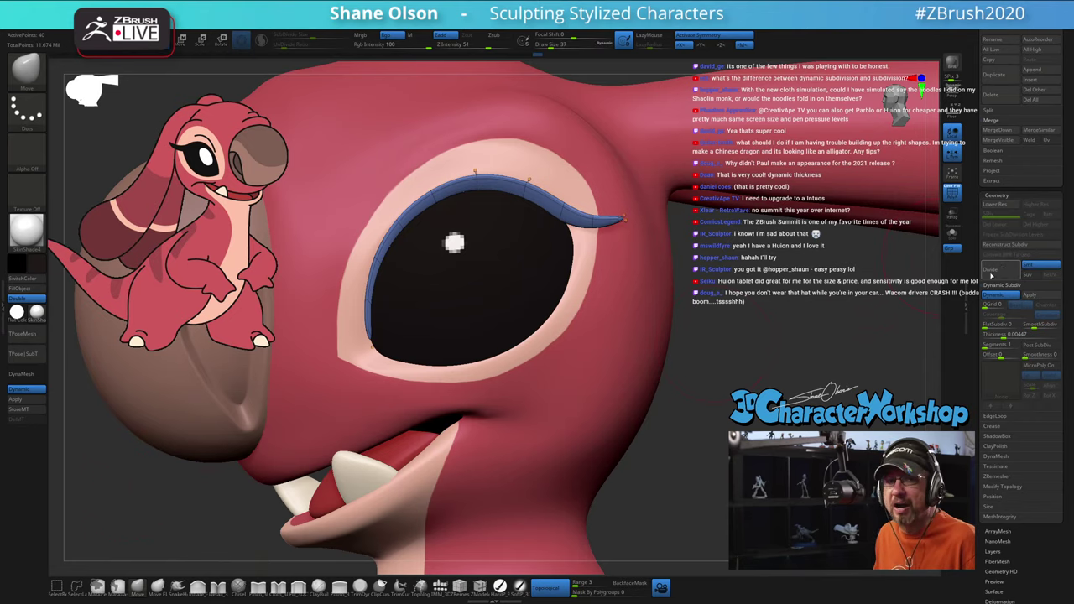
left_click_drag(527, 205, 530, 200)
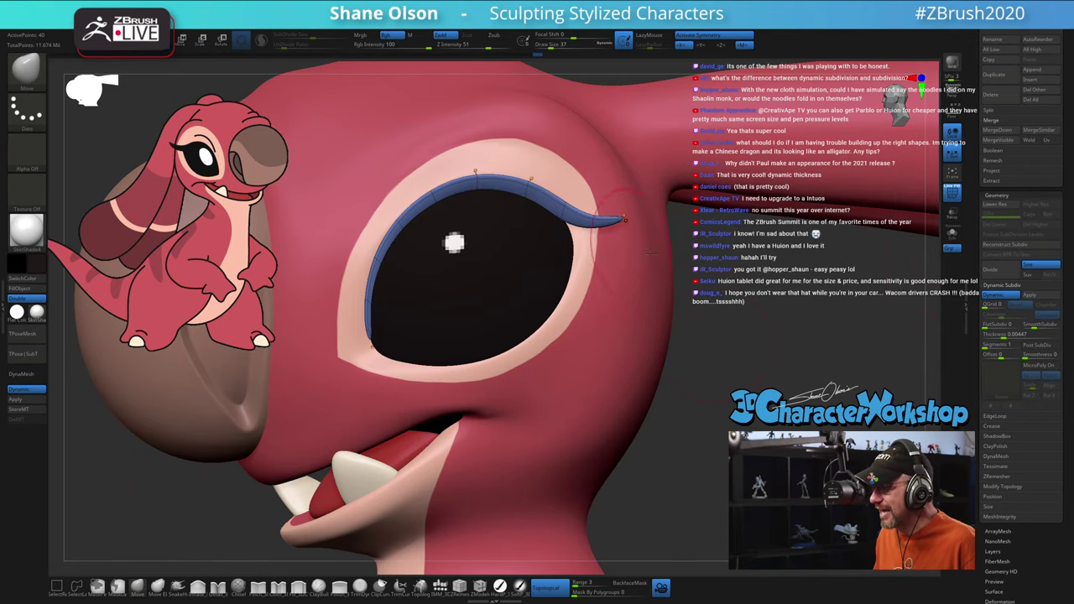
mouse_move(832, 317)
left_mouse_down("alt")
mouse_move(753, 321)
mouse_move(770, 324)
mouse_move(682, 313)
mouse_move(354, 456)
left_mouse_up("alt")
key("shift+f")
key("f")
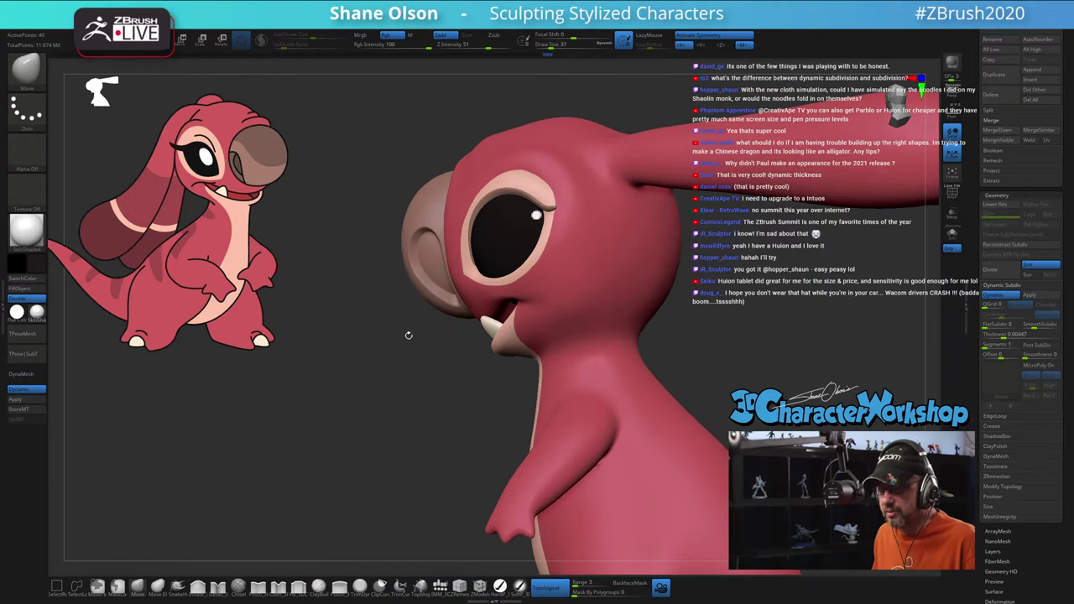
Step: Fill the whole eyelid and lash object with black using the HardP_3DCW brush, matching the reference drawing
left_click_drag(350, 373, 364, 371)
left_click(501, 586)
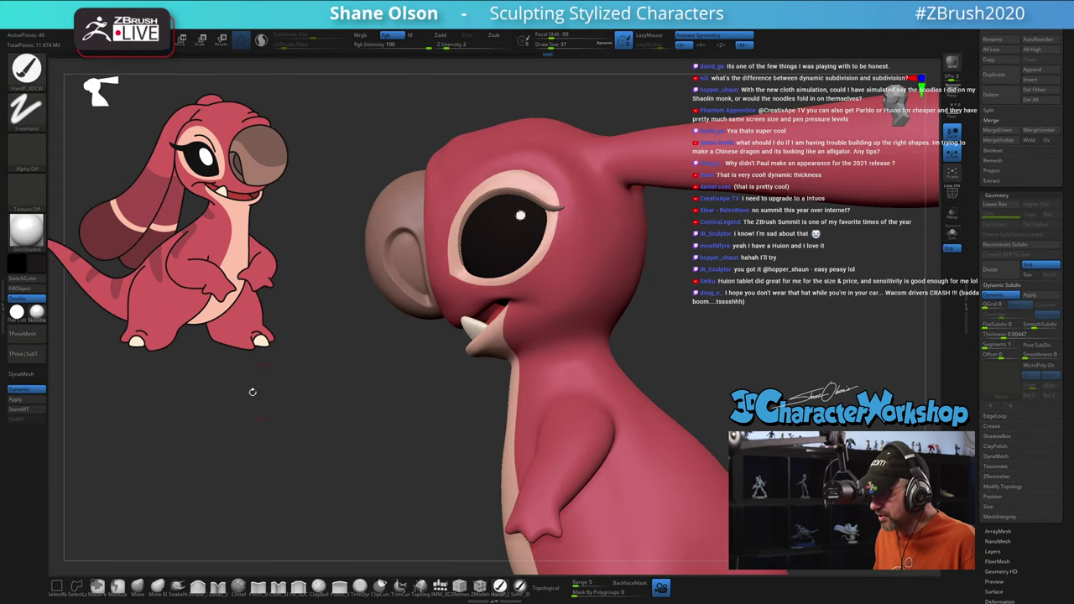
left_click(21, 291)
left_click_drag(266, 518, 280, 521)
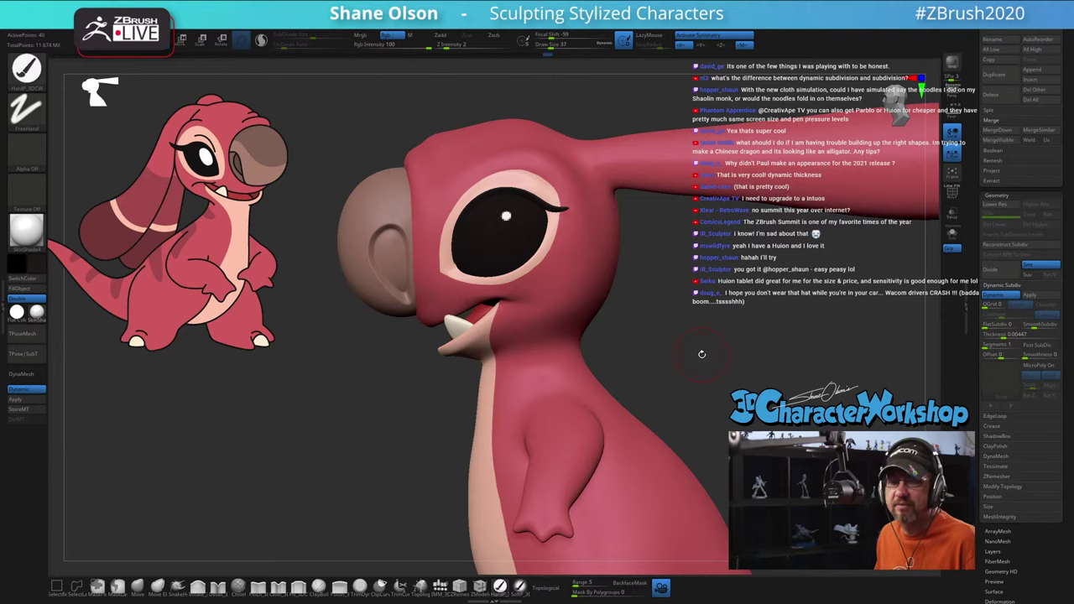
mouse_move(711, 322)
left_mouse_down()
mouse_move(621, 312)
mouse_move(395, 417)
mouse_move(348, 474)
left_mouse_up()
Step: Adjust the black eyelid's inner end at the eye's front corner with the Move brush, reducing the draw size to 20
left_click(136, 586)
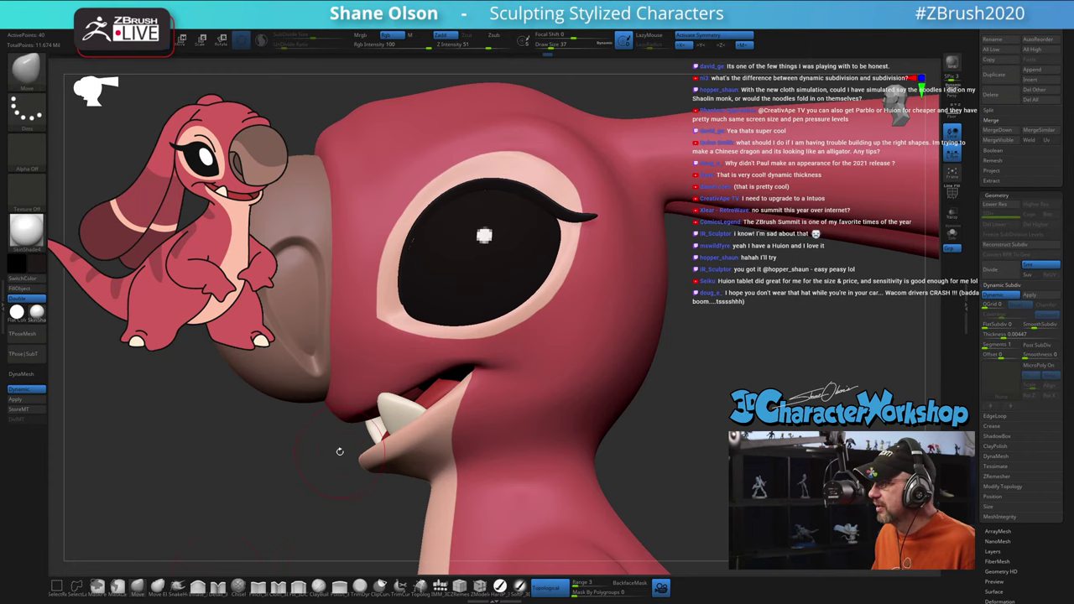
mouse_move(340, 451)
left_mouse_down()
mouse_move(426, 277)
mouse_move(418, 293)
left_mouse_up()
key("s")
mouse_move(434, 283)
left_mouse_down()
mouse_move(431, 294)
mouse_move(441, 290)
left_mouse_up()
key("s")
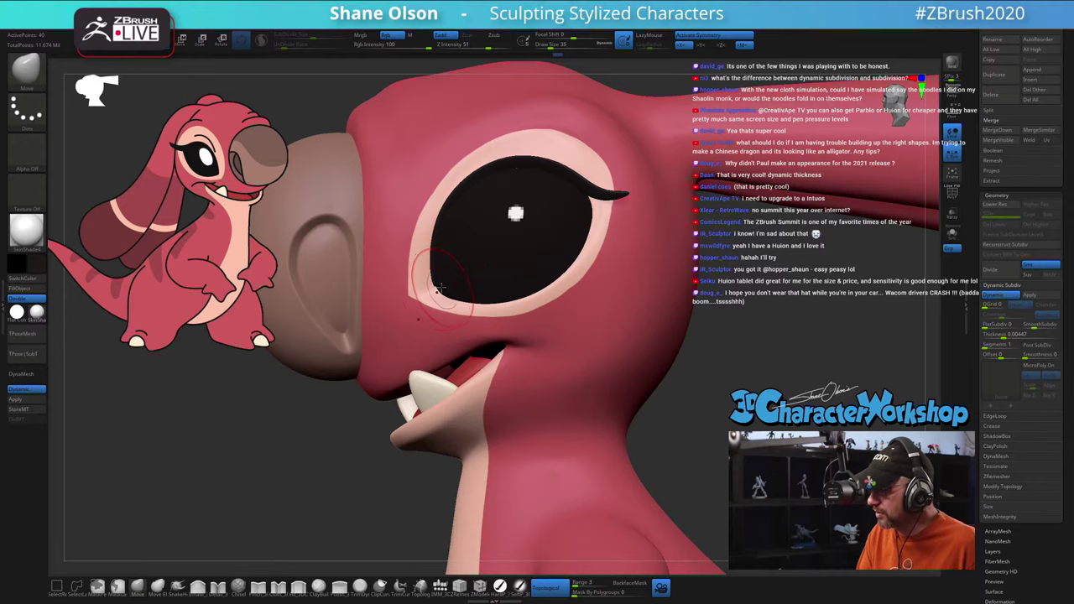
right_click_drag(441, 290, 432, 273)
key("s")
left_click_drag(441, 290, 433, 293)
right_click_drag(477, 309, 522, 319)
left_click_drag(725, 351, 726, 351)
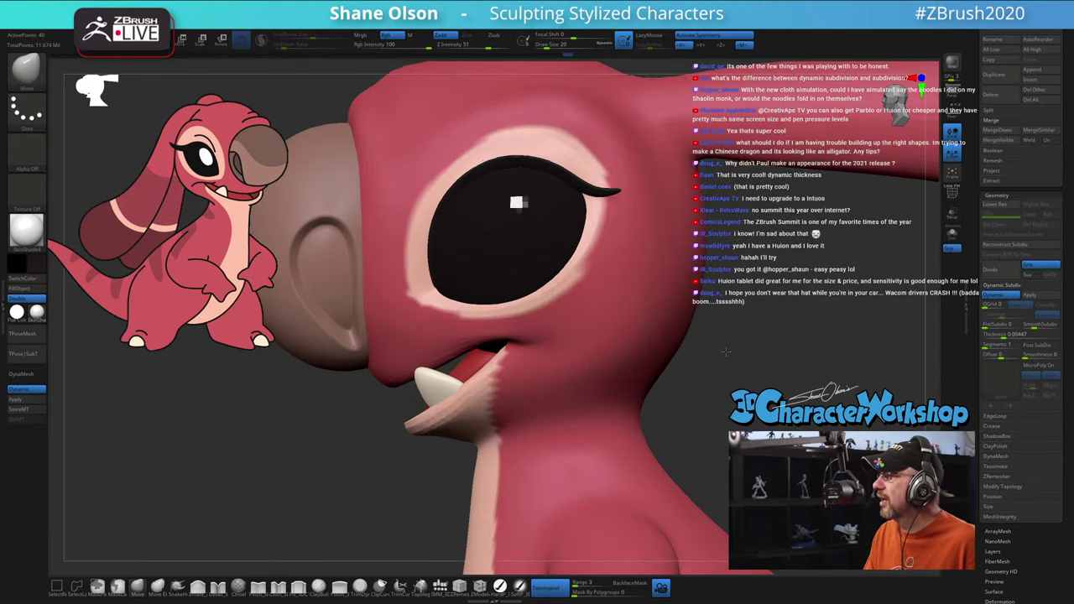
right_click_drag(725, 353, 673, 334)
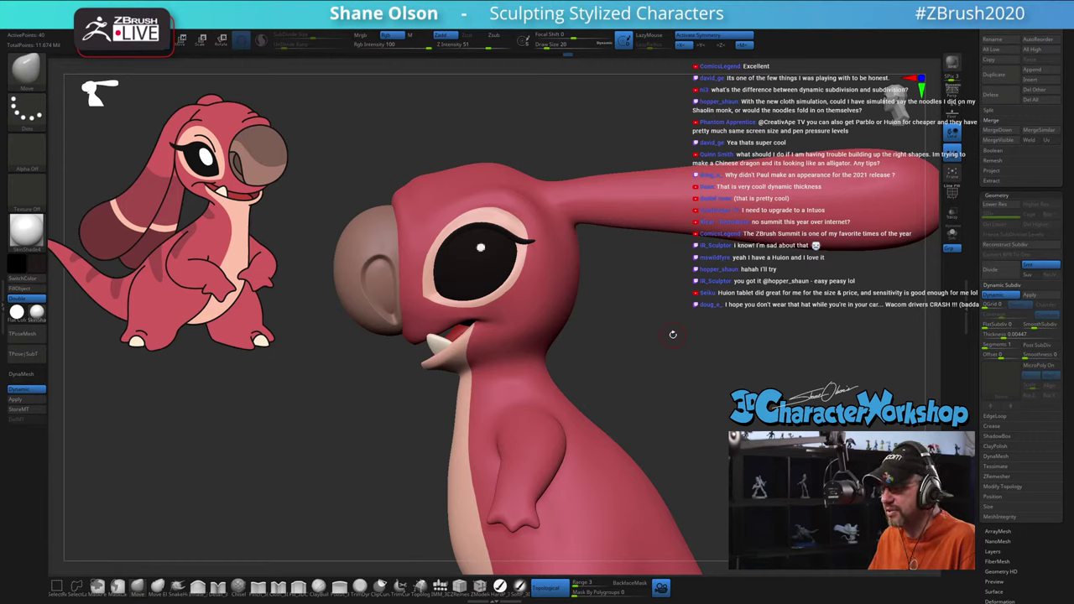
Step: Select the nose and paint a darker brown patch across its upper part with the HardP_3DCW brush at draw size 29
left_click_drag(695, 336, 611, 310, "alt")
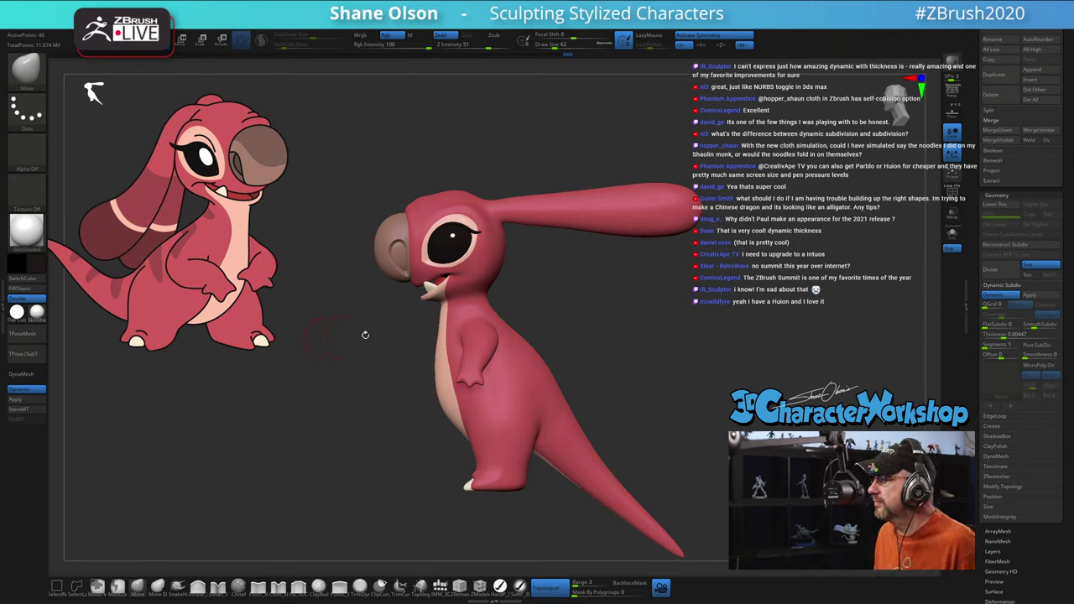
left_click_drag(671, 363, 243, 325)
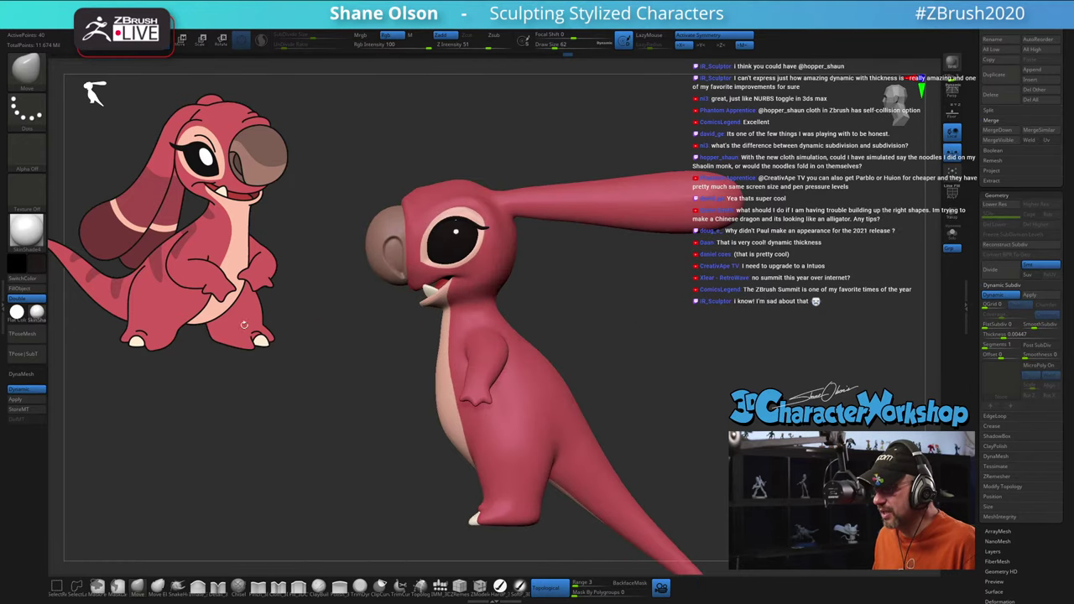
left_click_drag(310, 222, 335, 206, "alt")
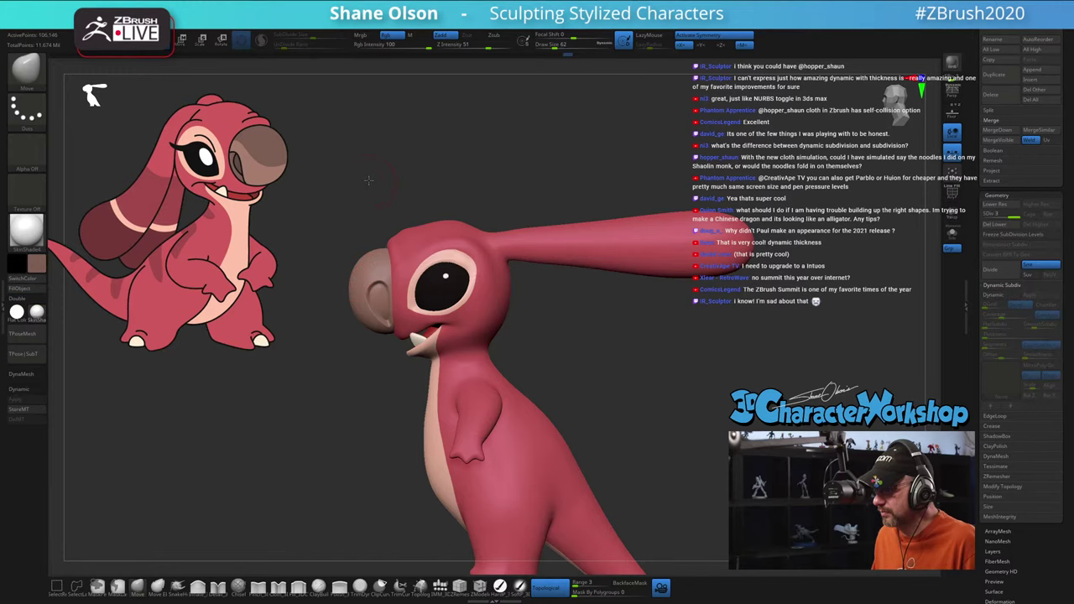
mouse_move(370, 181)
left_mouse_down()
mouse_move(425, 151)
mouse_move(522, 260)
left_mouse_up()
left_click(501, 587)
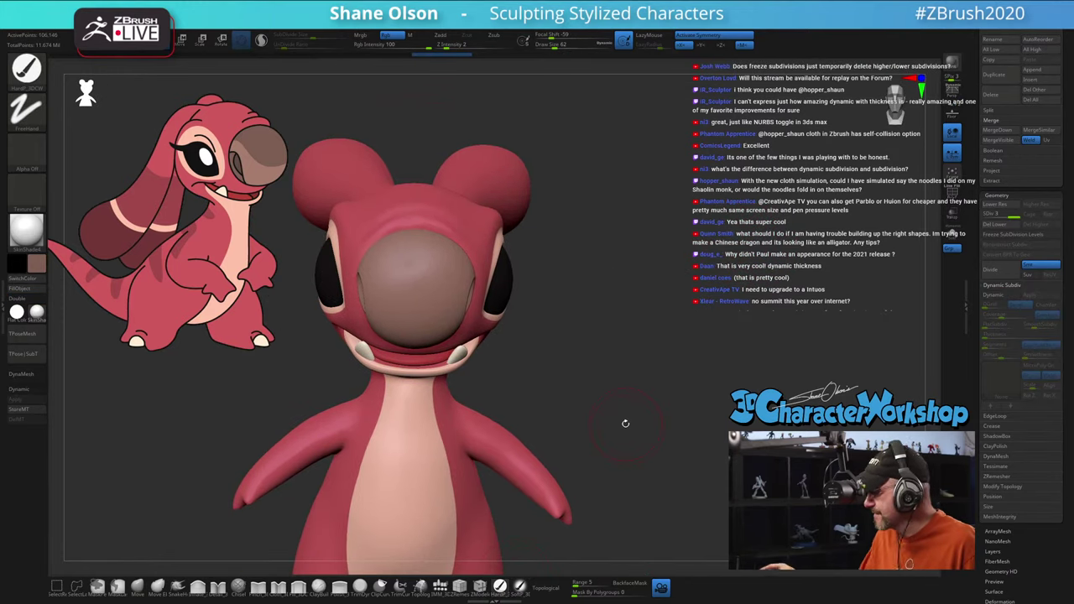
mouse_move(589, 307)
left_mouse_down()
mouse_move(681, 339)
mouse_move(631, 335)
mouse_move(669, 369)
left_mouse_up()
key("s")
left_click(680, 360)
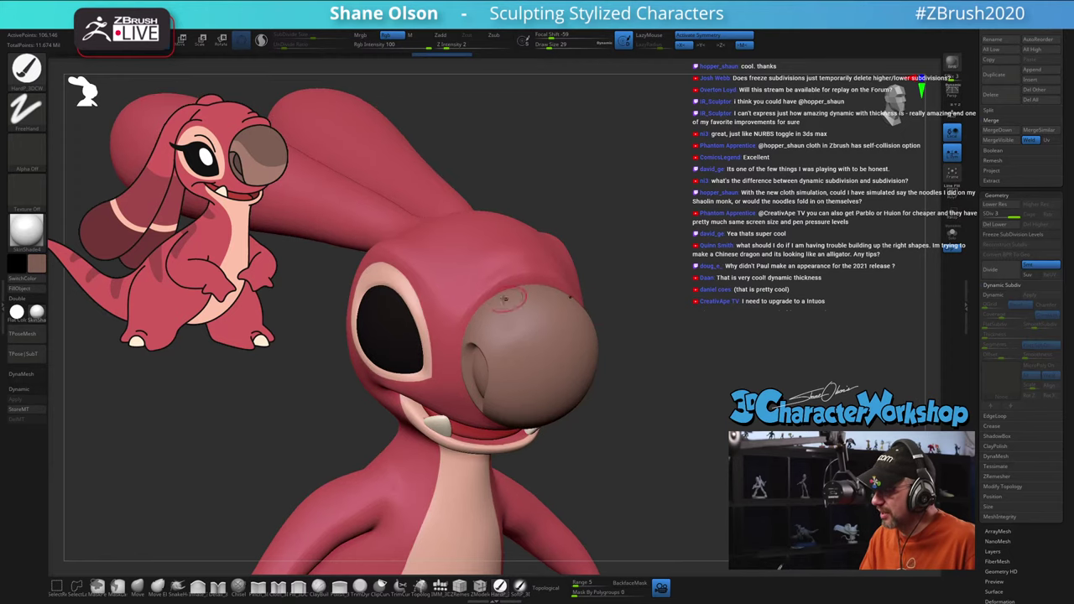
right_click_drag(501, 305, 514, 305)
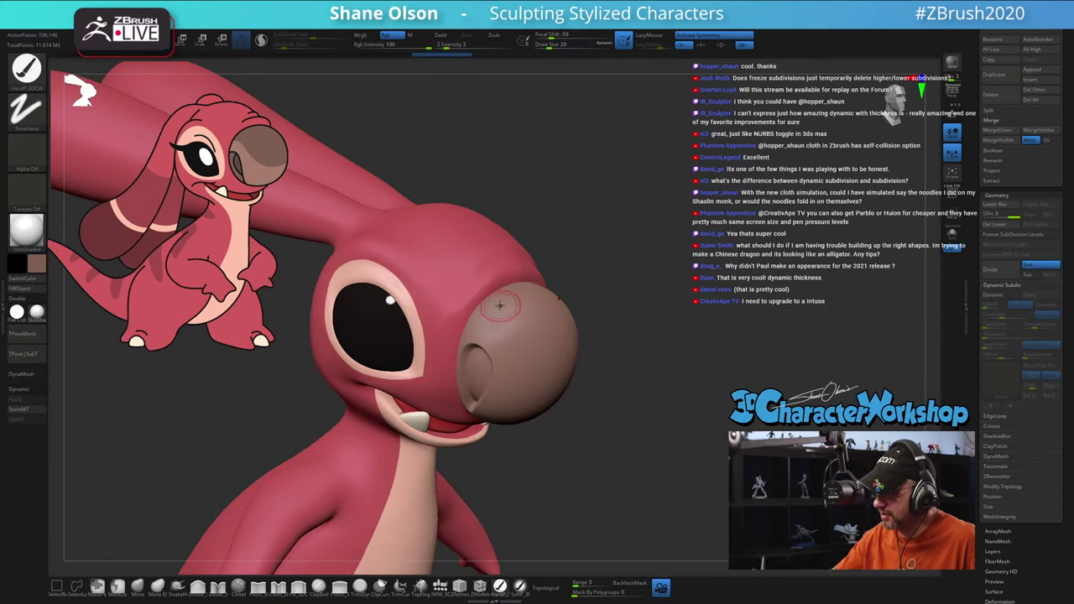
mouse_move(504, 306)
left_mouse_down()
mouse_move(492, 303)
mouse_move(525, 317)
left_mouse_up()
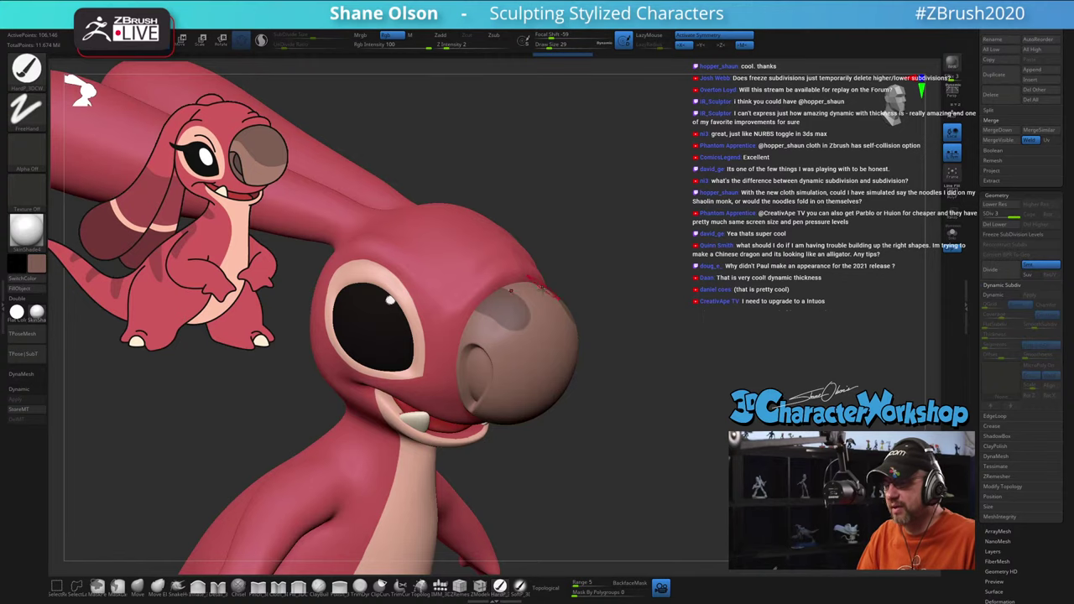
mouse_move(543, 291)
right_mouse_down("ctrl")
mouse_move(554, 319)
mouse_move(537, 310)
right_mouse_up("ctrl")
mouse_move(537, 311)
left_mouse_down()
mouse_move(554, 296)
mouse_move(516, 334)
mouse_move(558, 340)
mouse_move(565, 321)
mouse_move(568, 368)
mouse_move(539, 383)
left_mouse_up()
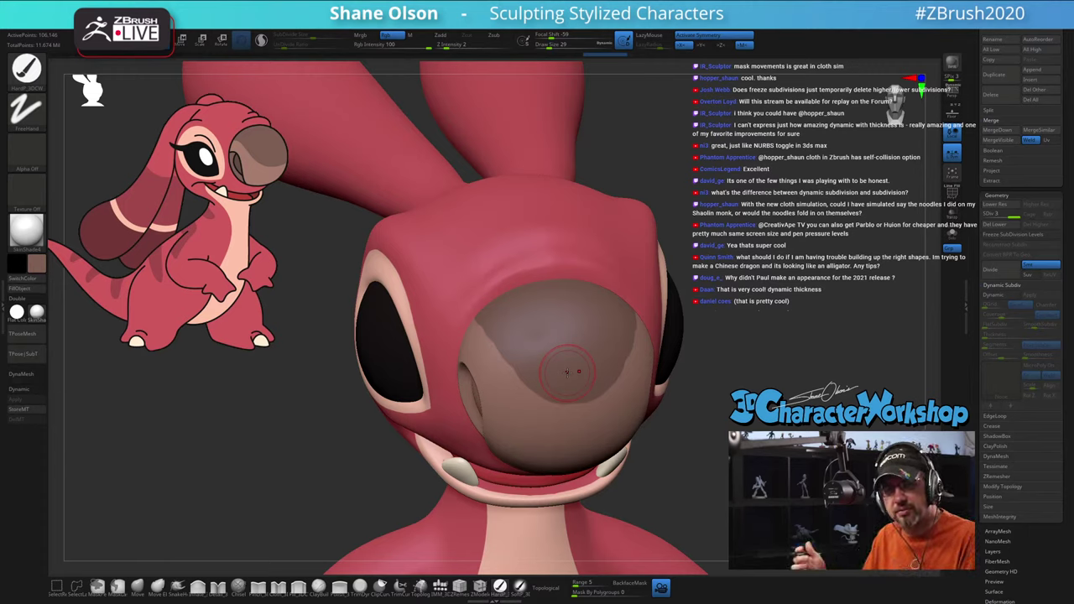
Step: Isolate the nose in Solo mode and divide its mesh to subdivision level 4
mouse_move(709, 407)
left_mouse_down()
mouse_move(669, 403)
mouse_move(647, 375)
left_mouse_up()
left_click(952, 234)
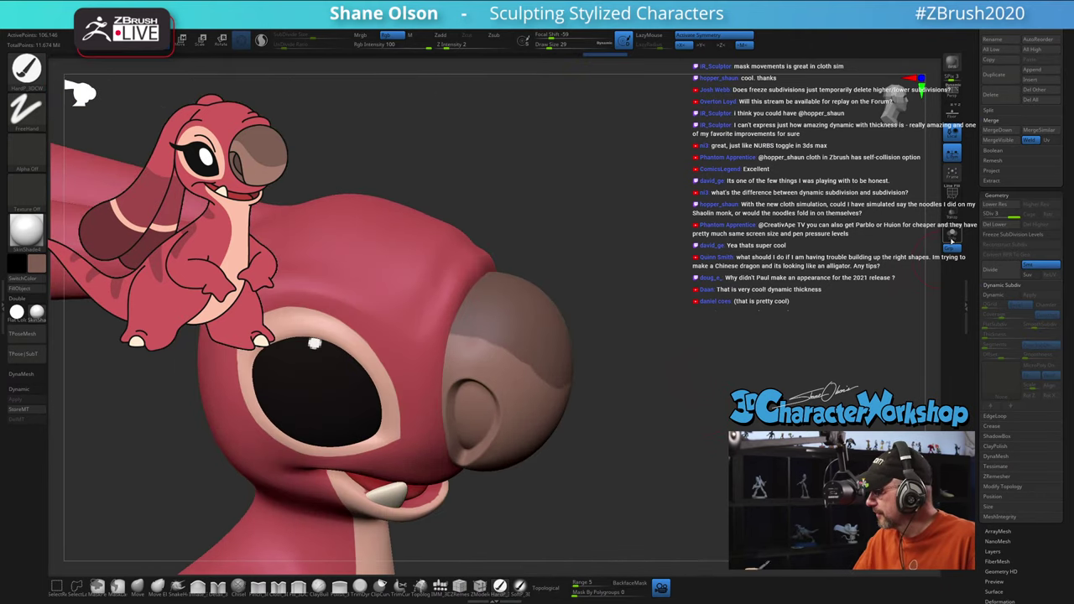
left_click_drag(638, 312, 597, 343, "alt")
right_click_drag(499, 310, 516, 318)
mouse_move(445, 261)
left_mouse_down()
mouse_move(431, 255)
mouse_move(384, 330)
left_mouse_up()
mouse_move(336, 360)
left_mouse_down("ctrl")
mouse_move(440, 357)
mouse_move(516, 367)
mouse_move(538, 384)
left_mouse_up("ctrl")
mouse_move(668, 417)
left_mouse_down()
mouse_move(720, 450)
mouse_move(612, 405)
mouse_move(684, 445)
mouse_move(743, 370)
mouse_move(737, 361)
mouse_move(674, 377)
mouse_move(663, 352)
mouse_move(665, 369)
mouse_move(678, 364)
mouse_move(690, 380)
left_mouse_up()
key("ctrl+d")
Step: Clean up the edge of the nose's dark patch with the sampled lighter brown, reducing the HardP_3DCW draw size to 12
key("s")
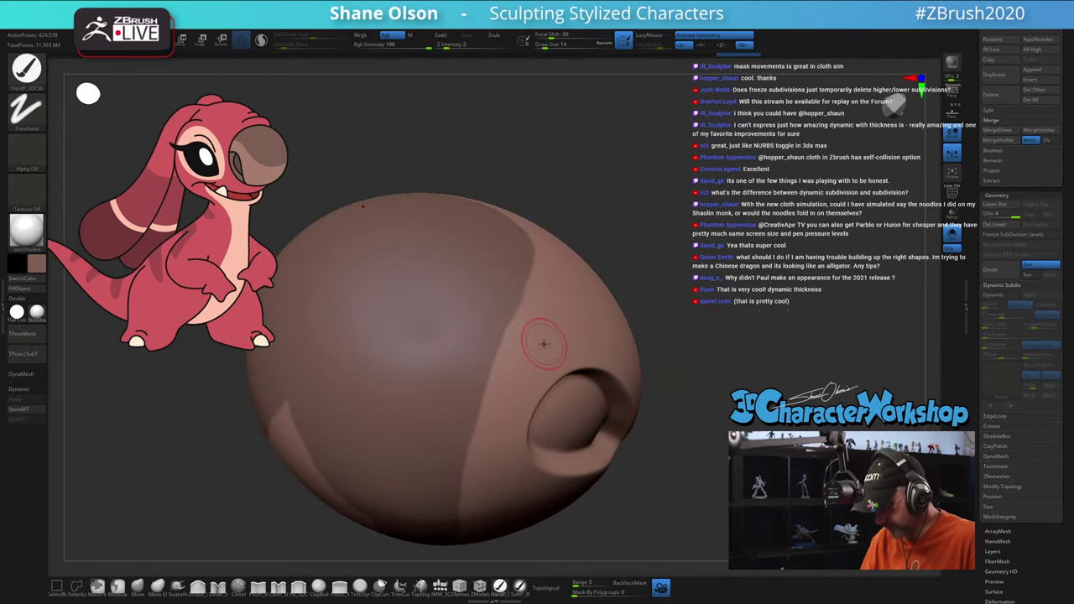
key("c")
right_click_drag(552, 305, 563, 273)
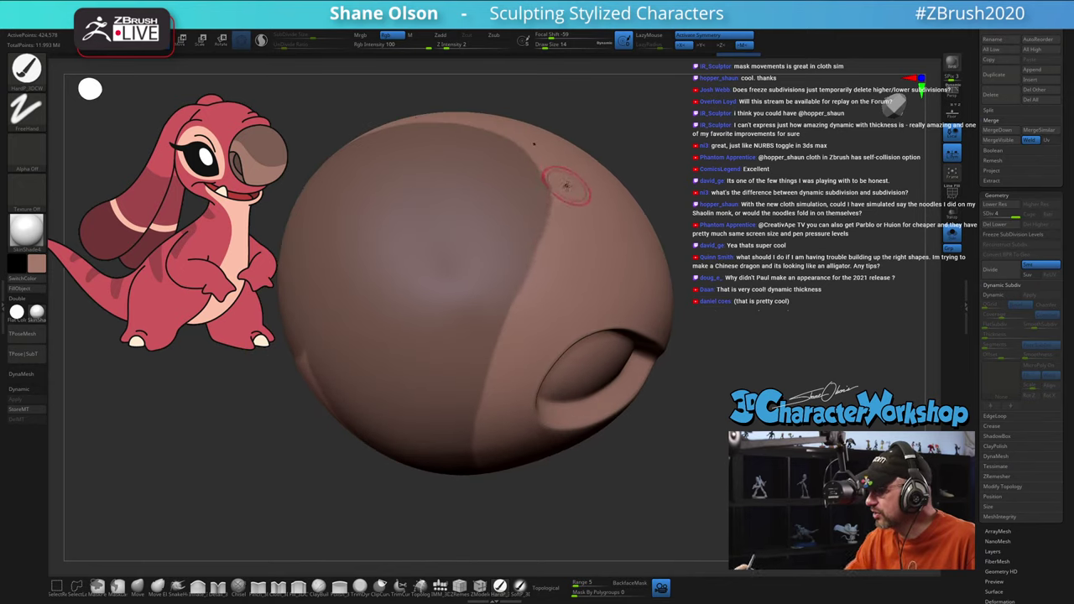
key("s")
left_click_drag(569, 187, 561, 176)
key("s")
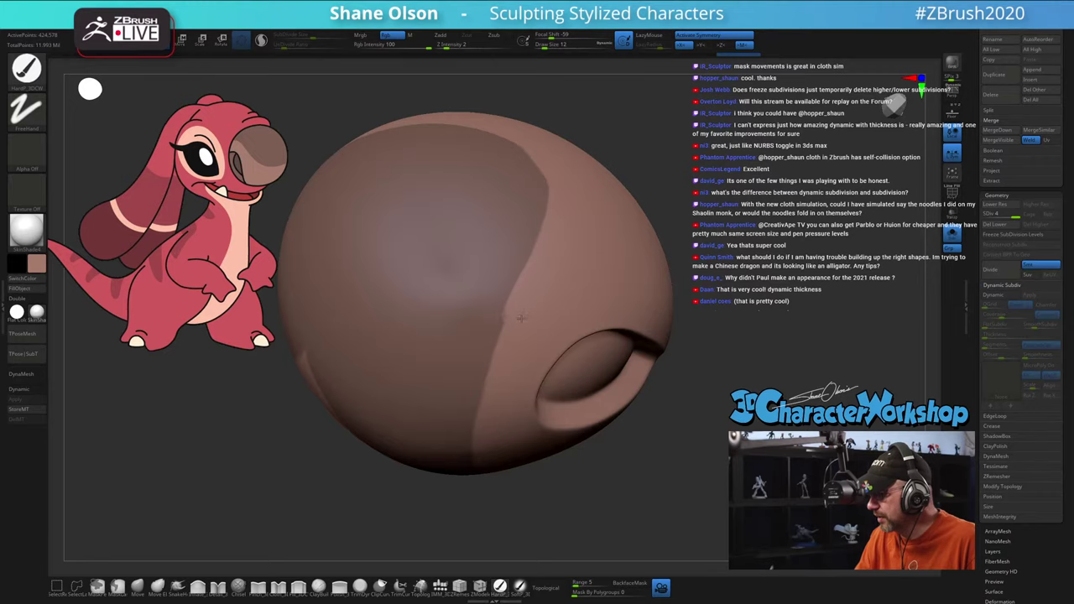
mouse_move(506, 413)
right_mouse_down()
mouse_move(512, 352)
mouse_move(493, 391)
right_mouse_up()
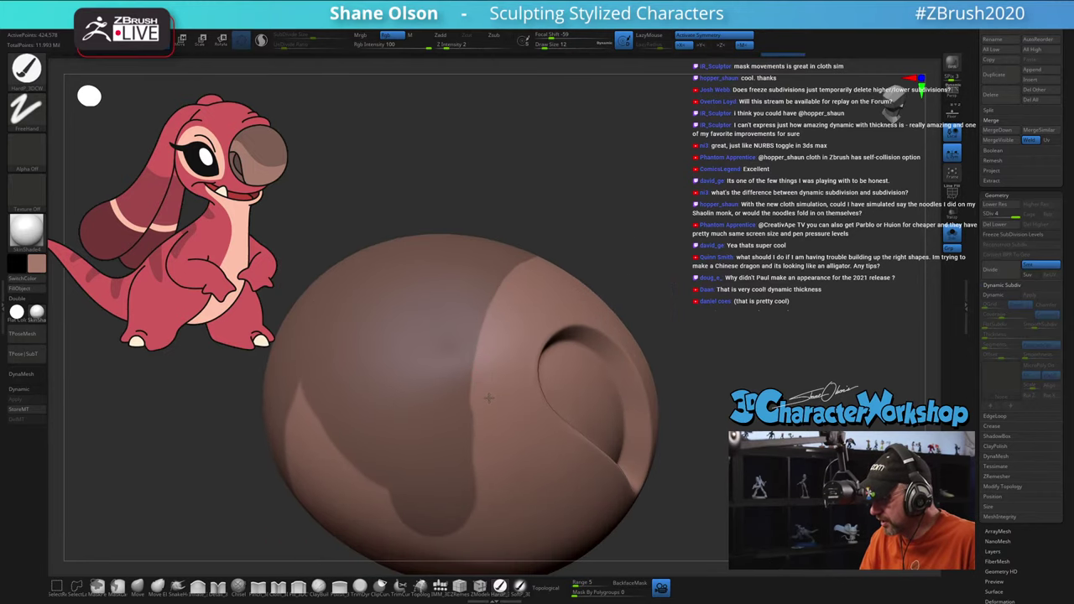
mouse_move(523, 408)
right_mouse_down()
mouse_move(517, 398)
mouse_move(531, 422)
mouse_move(607, 331)
right_mouse_up()
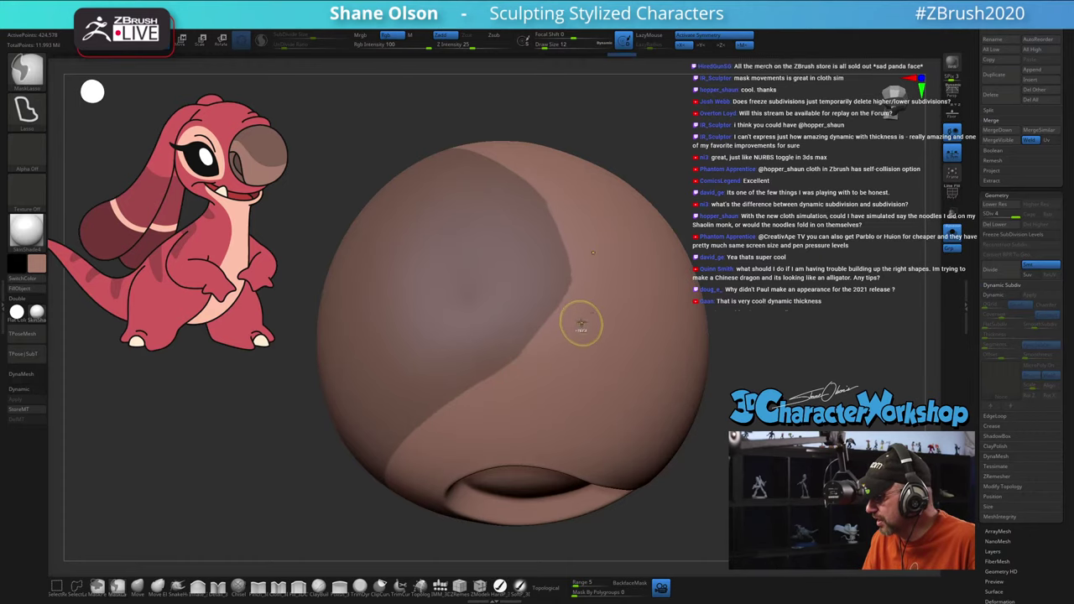
right_click_drag(574, 370, 589, 318, "ctrl")
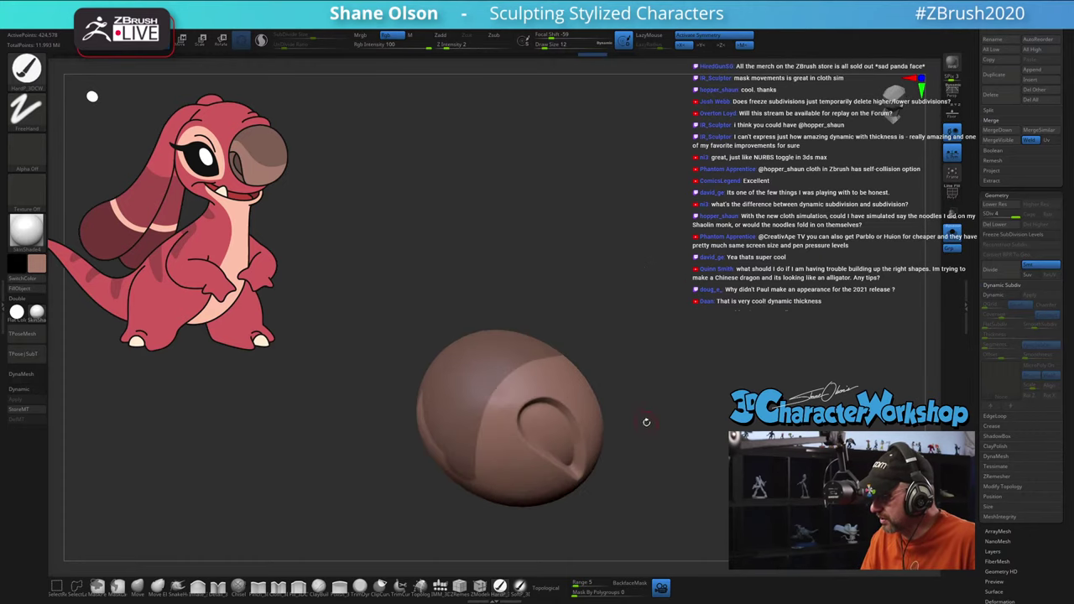
right_click_drag(457, 254, 523, 245)
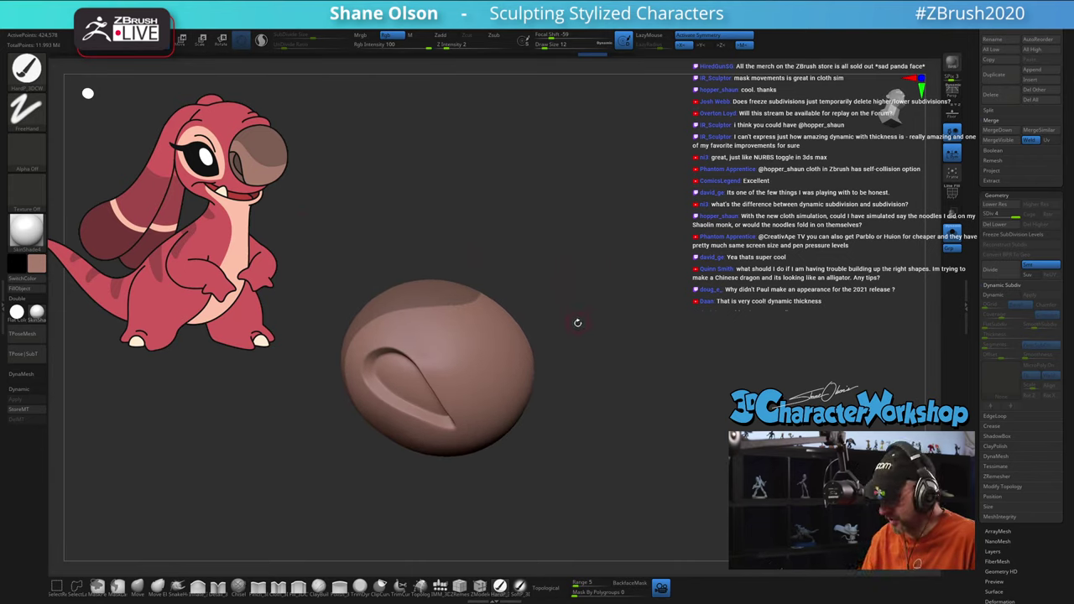
Step: Isolate the nostril's rim polygroup with the polyframe shown to inspect it, and bring the whole nose back without the polyframe
key("shift+z")
key("c")
key("z")
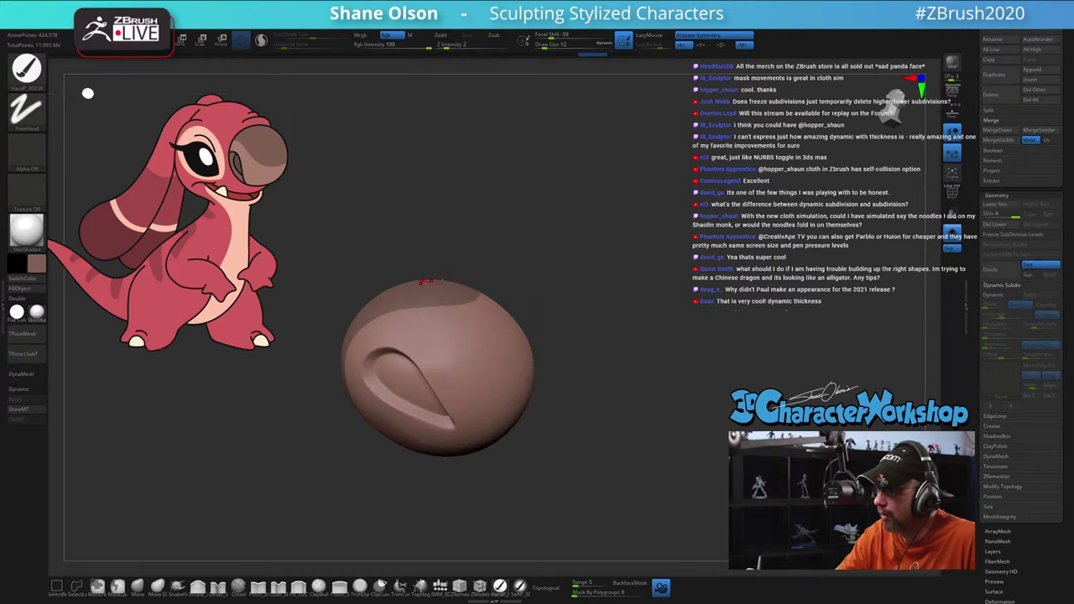
right_click_drag(574, 361, 577, 335, "ctrl")
mouse_move(576, 335)
right_mouse_down("alt")
mouse_move(584, 298)
mouse_move(622, 321)
right_mouse_up("alt")
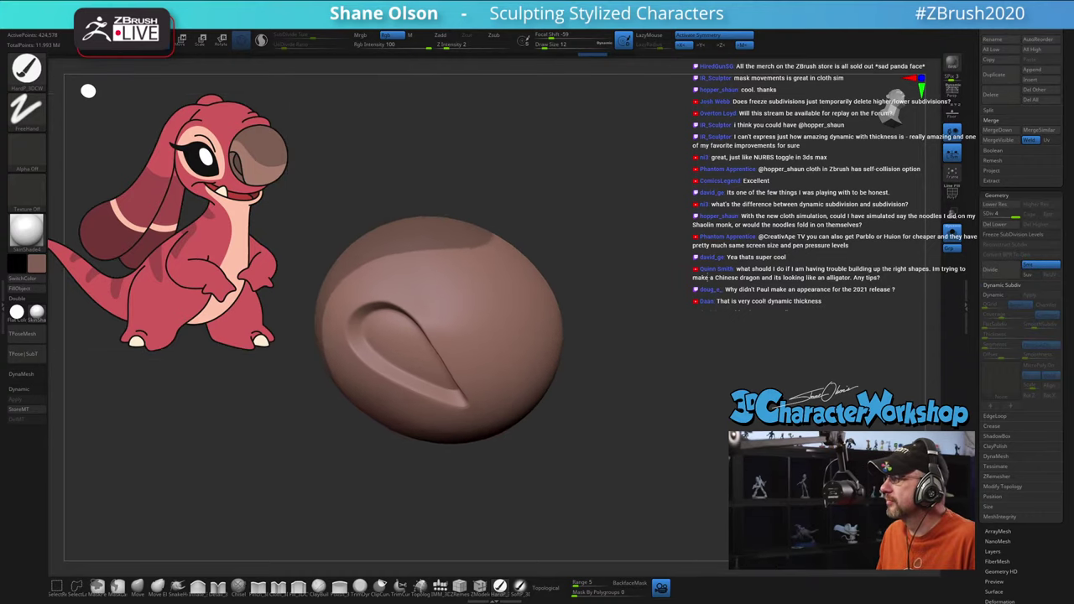
right_click_drag(680, 283, 668, 259)
key("shift+f")
left_click(448, 353, "ctrl+shift")
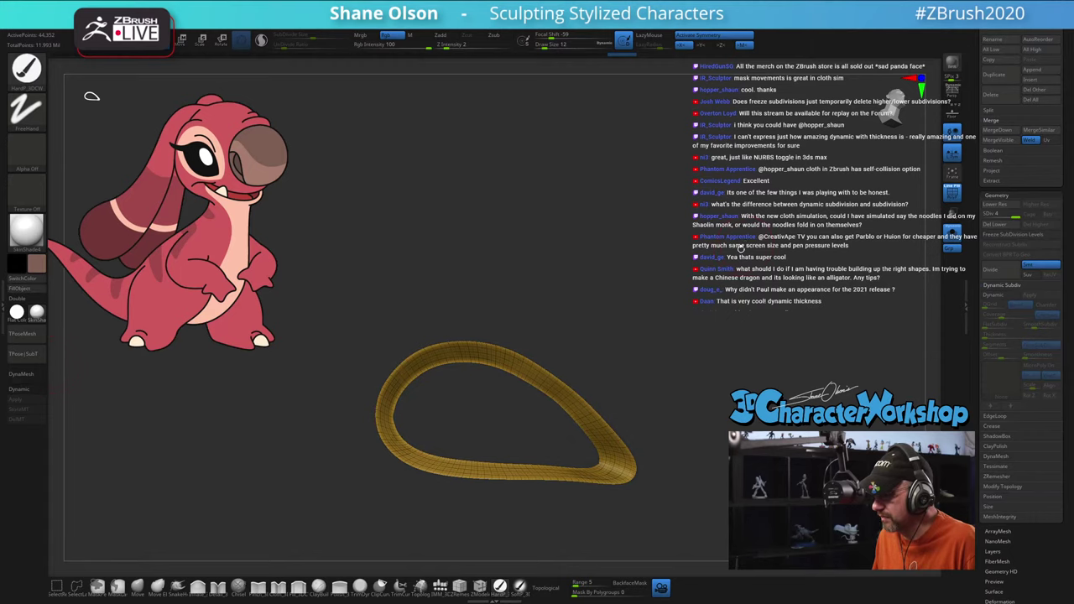
left_click(623, 249, "ctrl+shift")
key("shift+f")
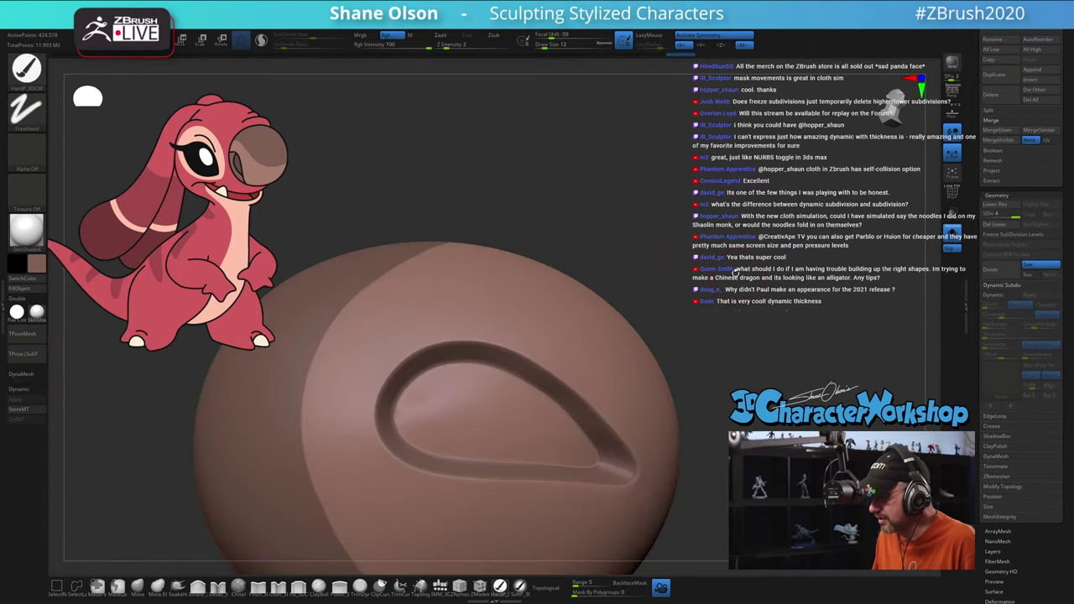
Step: Isolate the inner nostril polygroup, fill it with the dark brown sampled from the reference drawing's nostril, and show the whole nose again
left_click_drag(736, 276, 710, 287)
left_click(445, 340, "ctrl+shift")
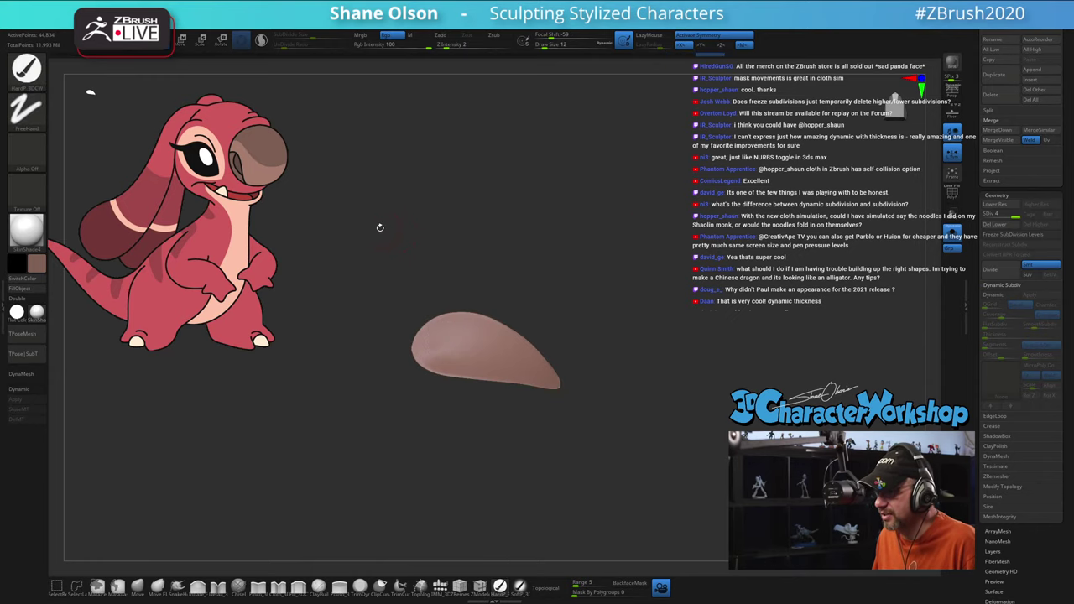
middle_click(495, 317)
left_click(237, 159)
key("z")
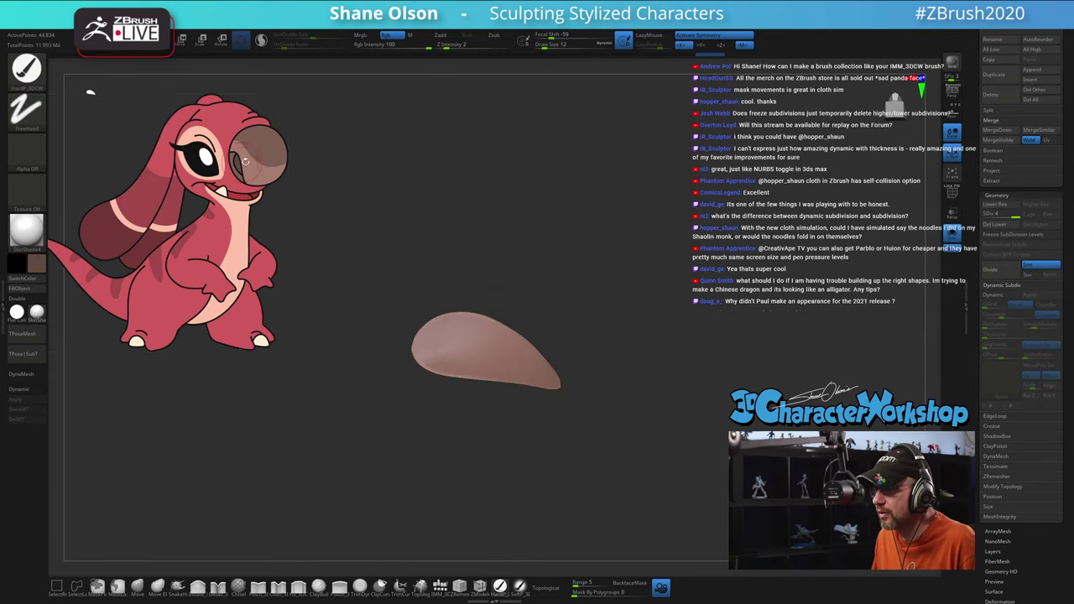
left_click(639, 286, "ctrl+shift")
left_click_drag(706, 295, 792, 305)
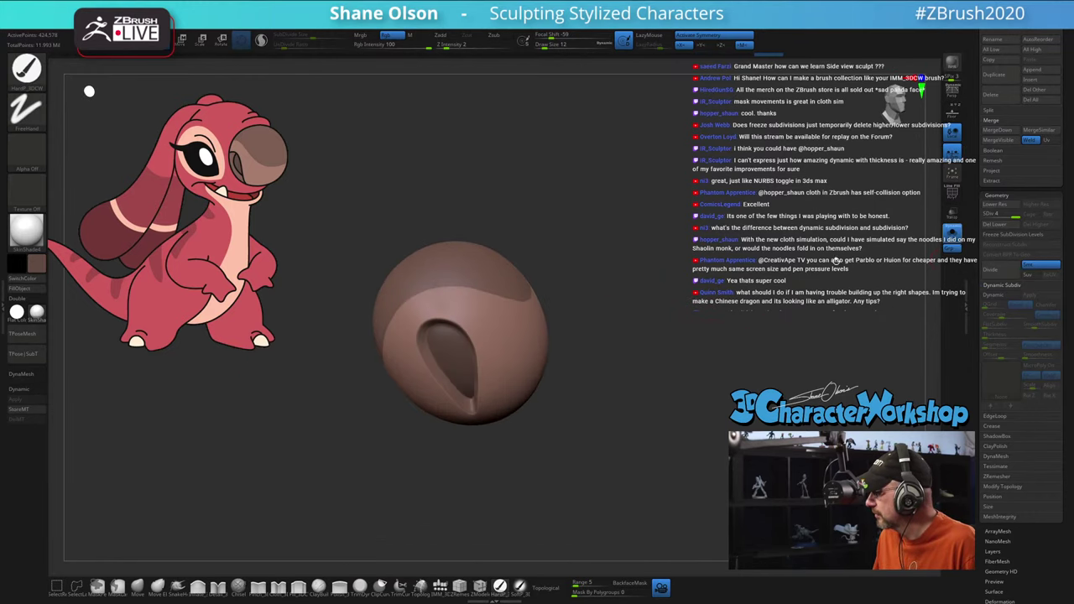
Step: Leave Solo mode to show the whole creature and check the painted nose from the side and three-quarter views
left_click(953, 232)
mouse_move(659, 280)
left_mouse_down()
mouse_move(705, 294)
mouse_move(679, 352)
mouse_move(639, 315)
mouse_move(690, 251)
left_mouse_up()
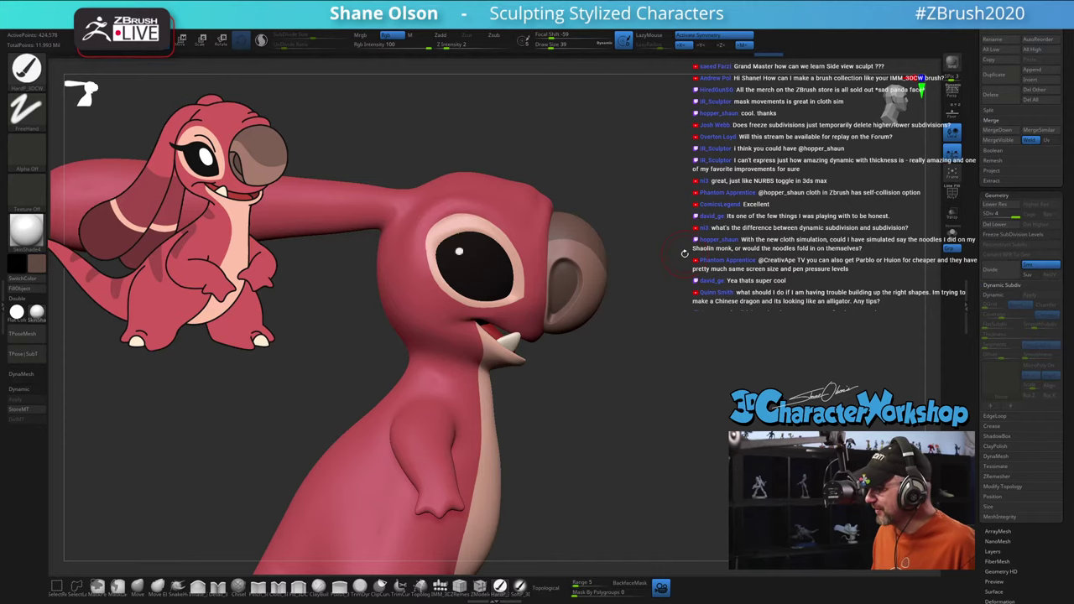
mouse_move(683, 254)
left_mouse_down()
mouse_move(686, 332)
mouse_move(641, 374)
mouse_move(599, 391)
left_mouse_up()
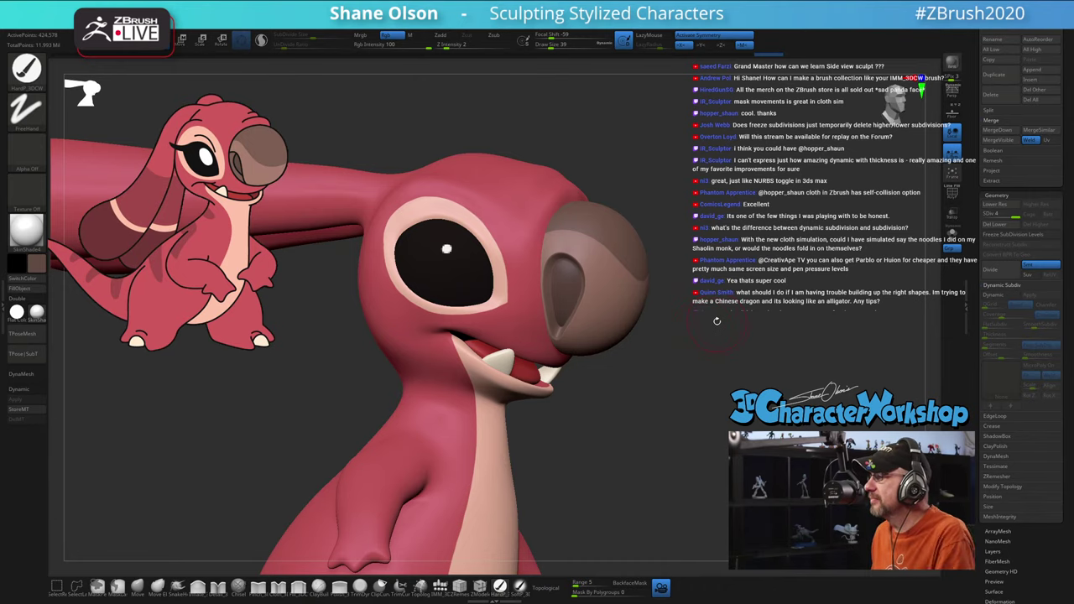
left_click_drag(722, 319, 728, 320)
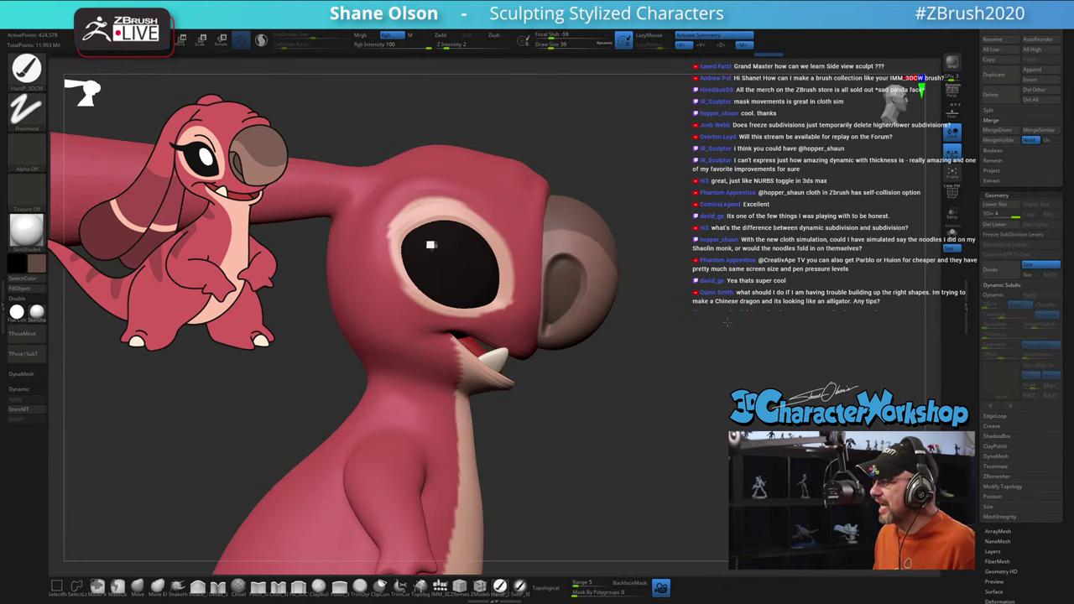
mouse_move(692, 386)
left_mouse_down()
mouse_move(682, 372)
mouse_move(693, 384)
left_mouse_up()
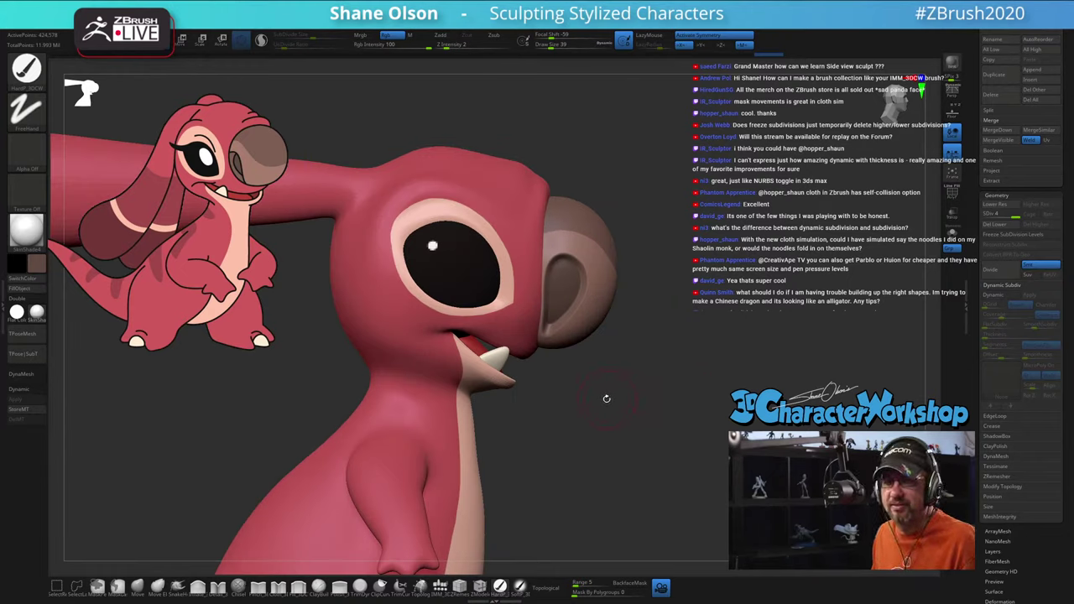
Step: Switch to the Move brush with Topological on and draw size 51, ready for work around the creature's long ears
key("s")
left_click(138, 588)
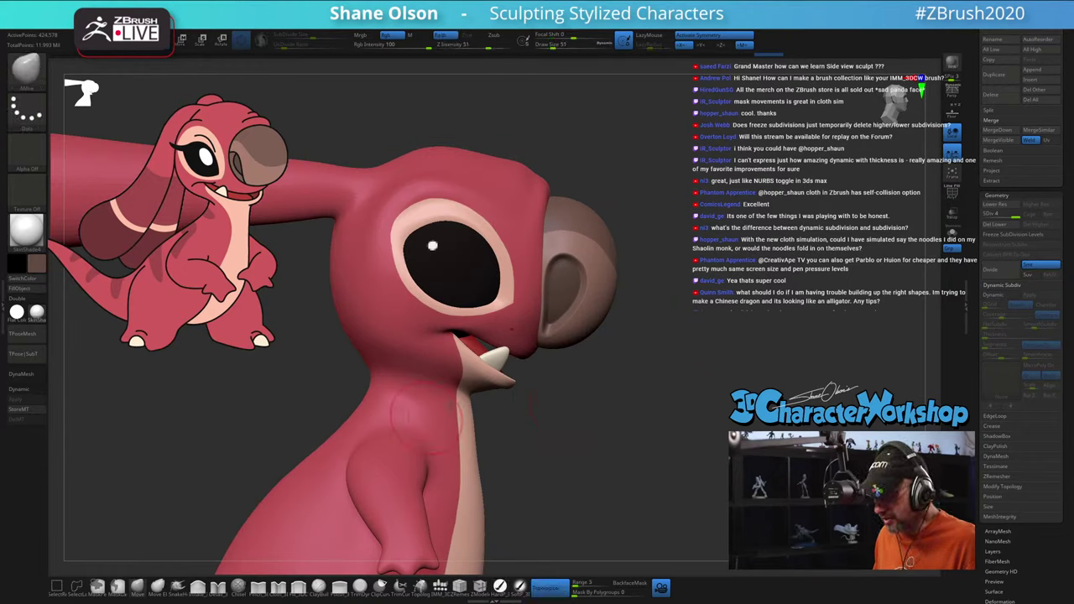
key("s")
left_click_drag(564, 351, 568, 352)
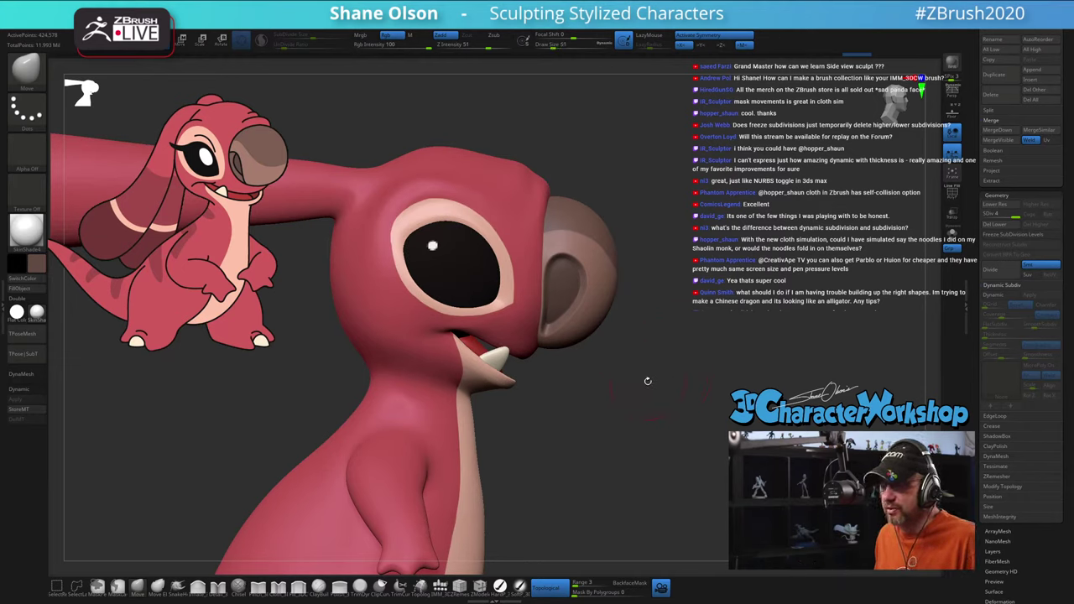
key("f")
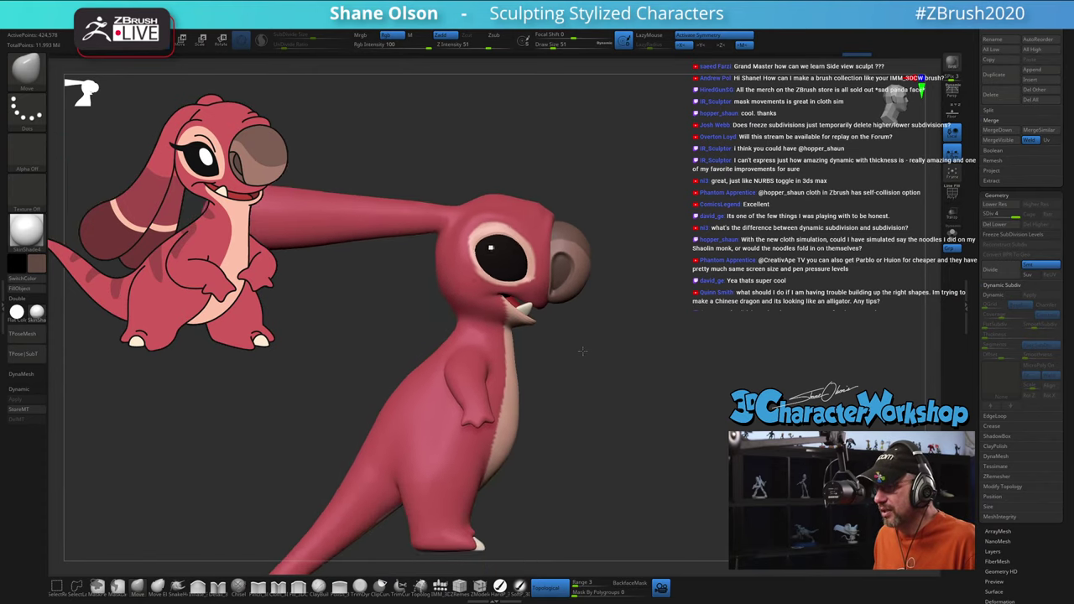
left_click_drag(618, 379, 429, 331)
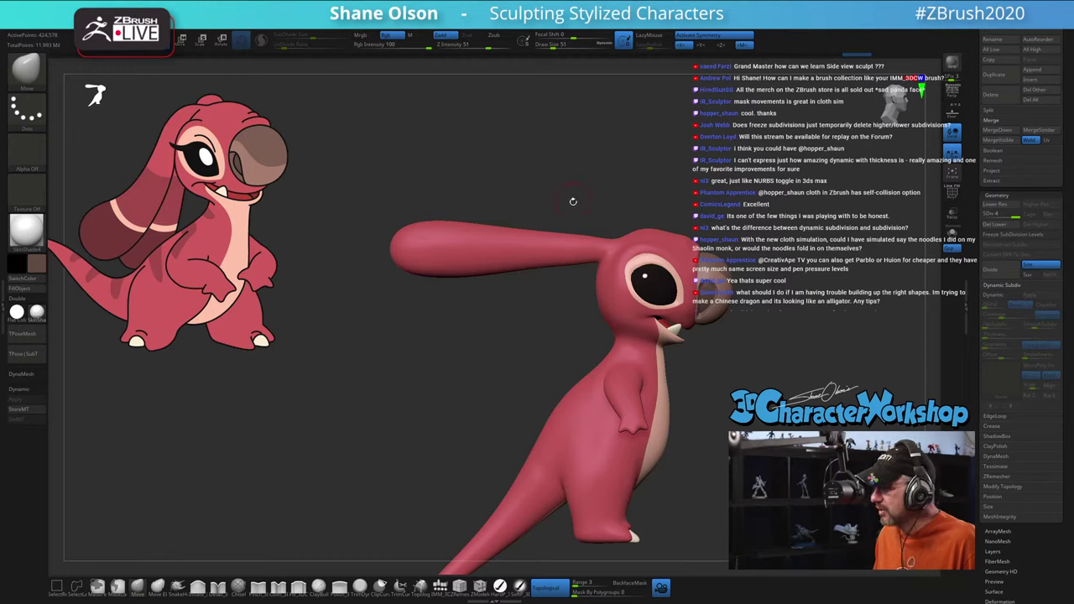
left_click_drag(567, 178, 525, 188)
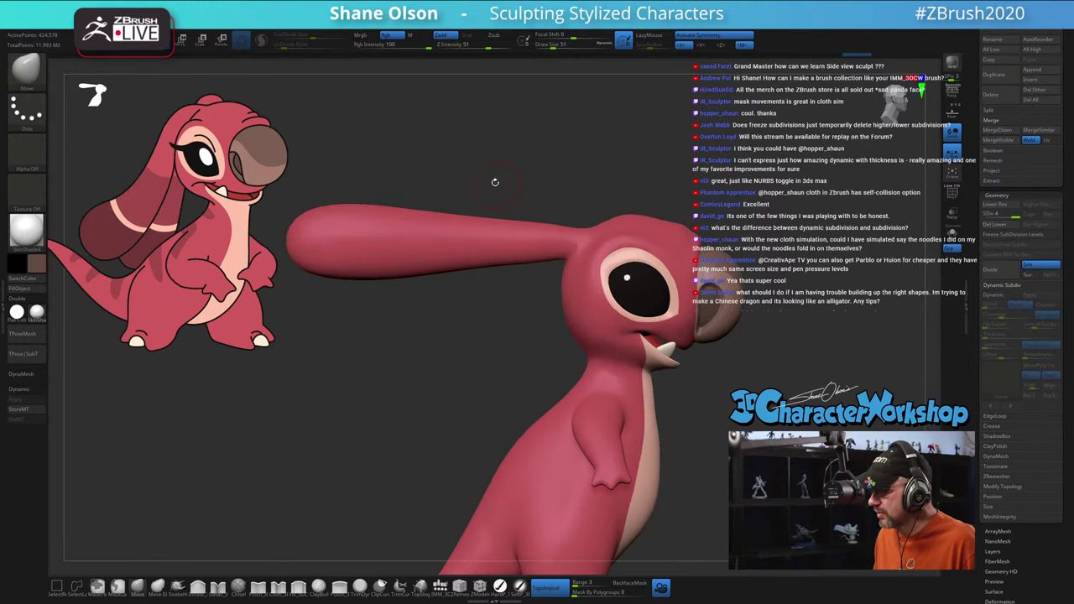
Step: Select the body mesh, show its polyframe and lower it to subdivision level 1
key("shift+d")
key("shift+d")
key("shift+d")
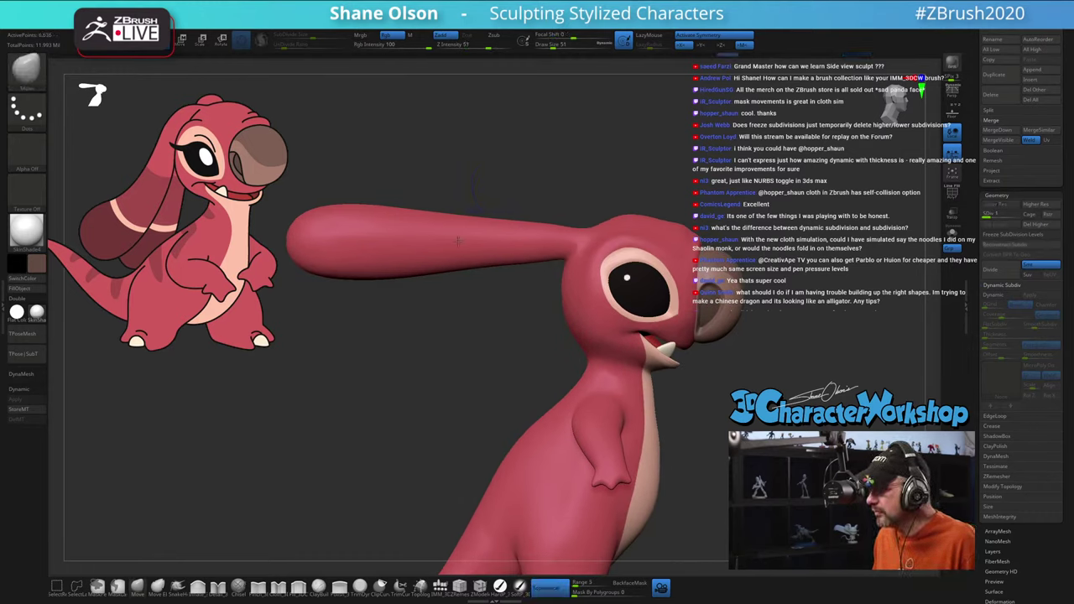
key("d")
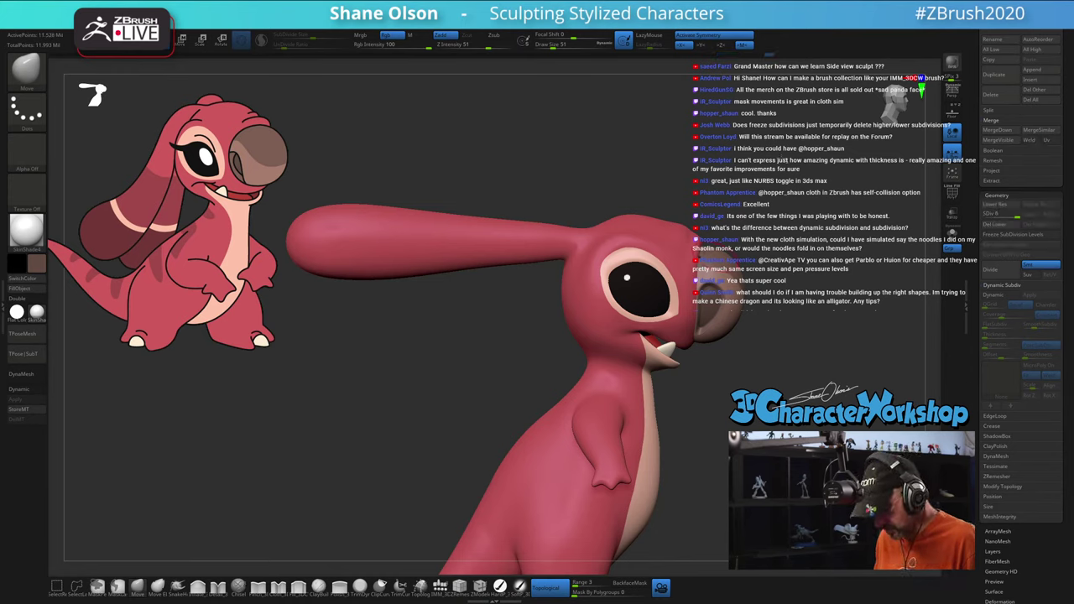
key("shift+f")
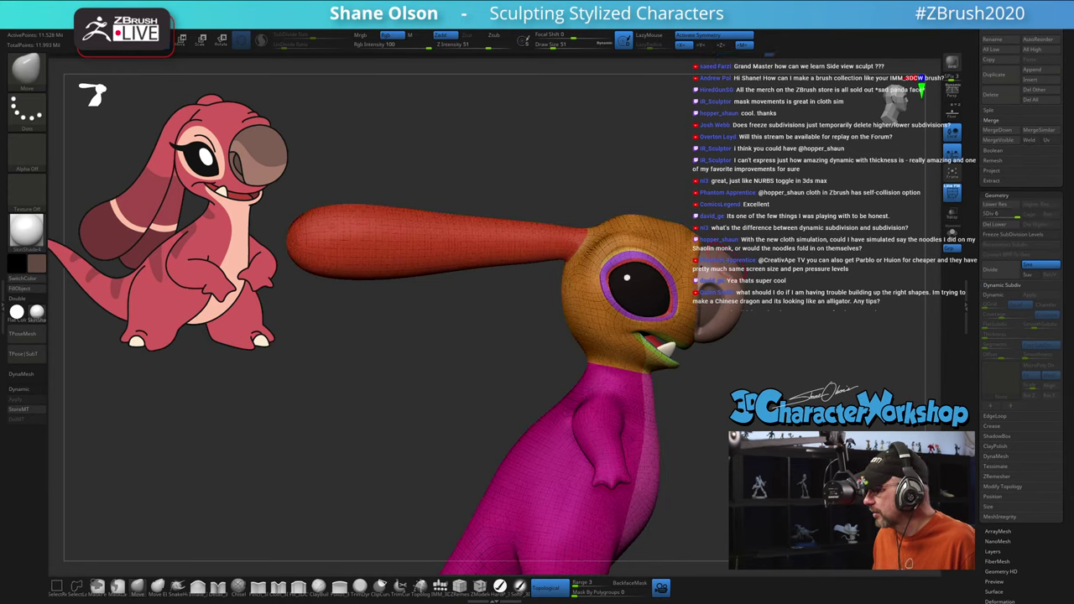
key("shift")
key("shift+d")
key("shift+d")
key("shift+d")
key("shift+d")
key("shift+d")
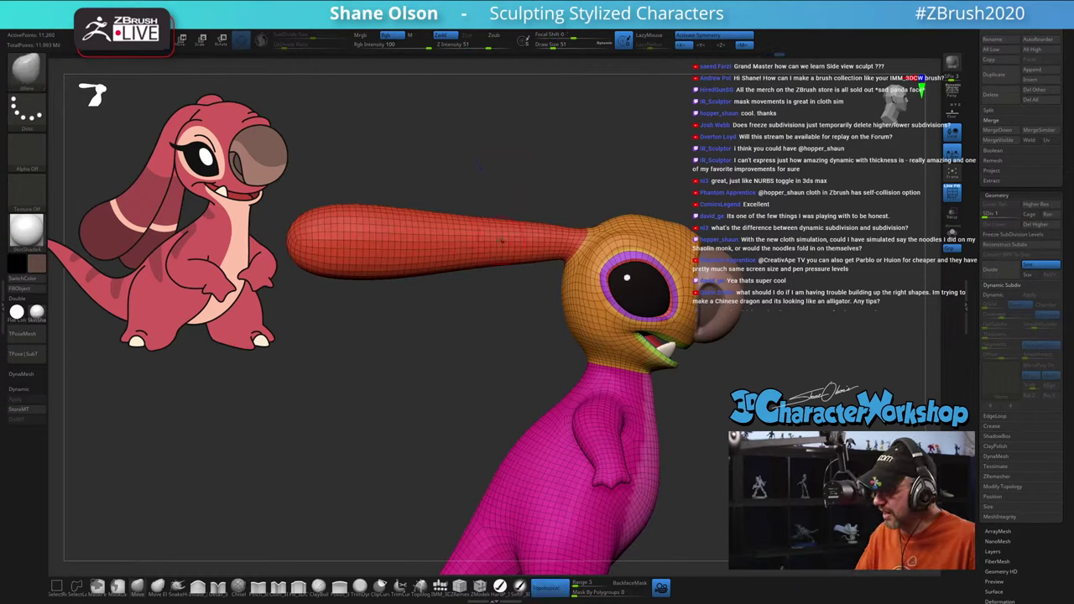
Step: Set the draw size to 80 and smooth the ears from their base along their length
key("s")
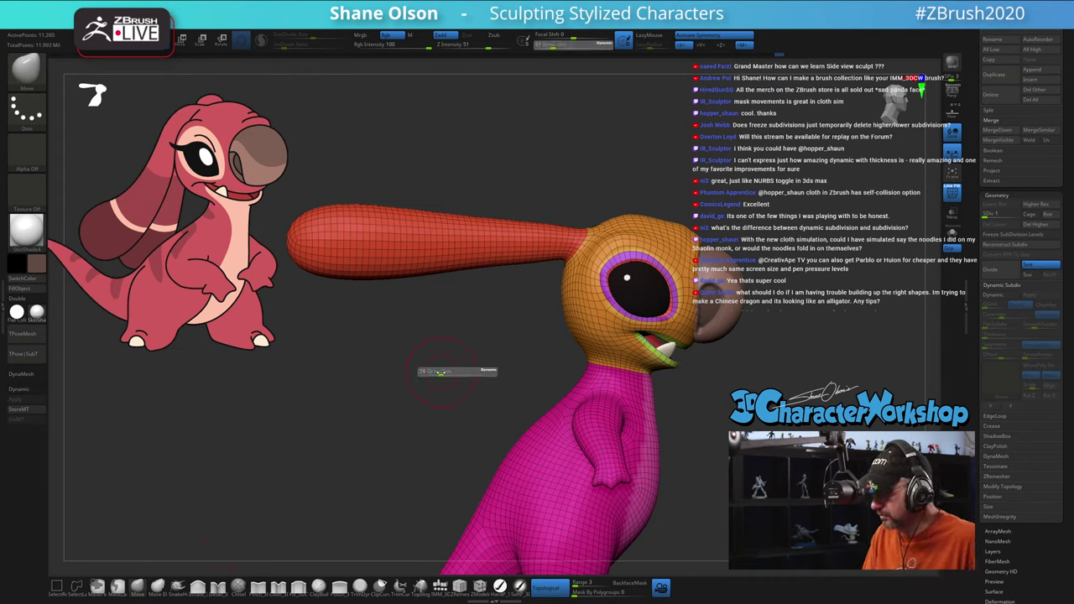
left_click(444, 372)
left_click_drag(549, 241, 453, 235, "shift")
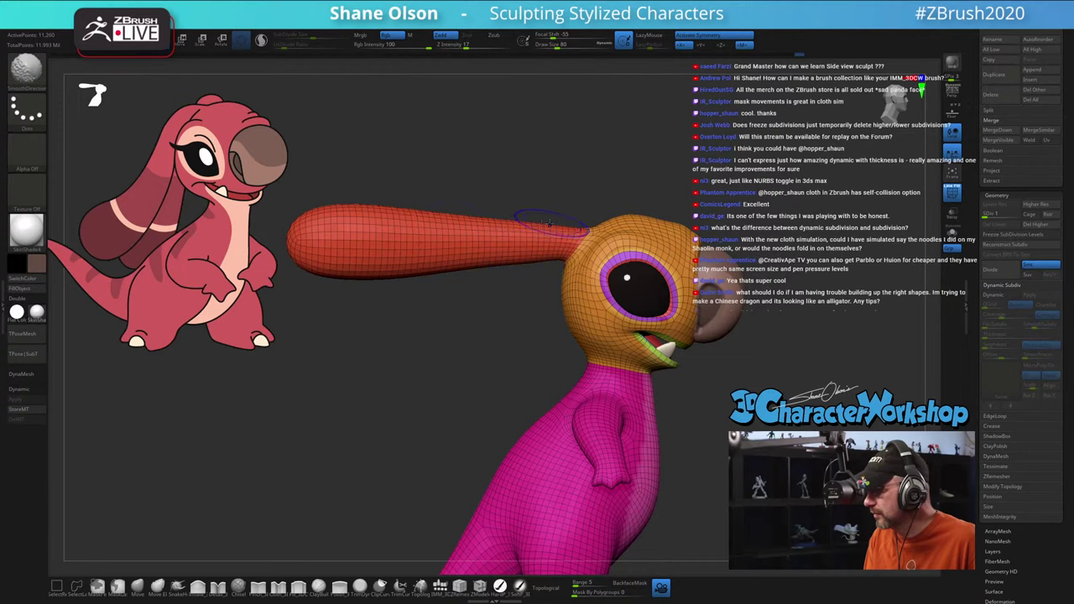
mouse_move(479, 313)
left_mouse_down()
mouse_move(462, 365)
mouse_move(459, 458)
left_mouse_up()
mouse_move(571, 259)
left_mouse_down("shift")
mouse_move(564, 303)
mouse_move(495, 174)
left_mouse_up("shift")
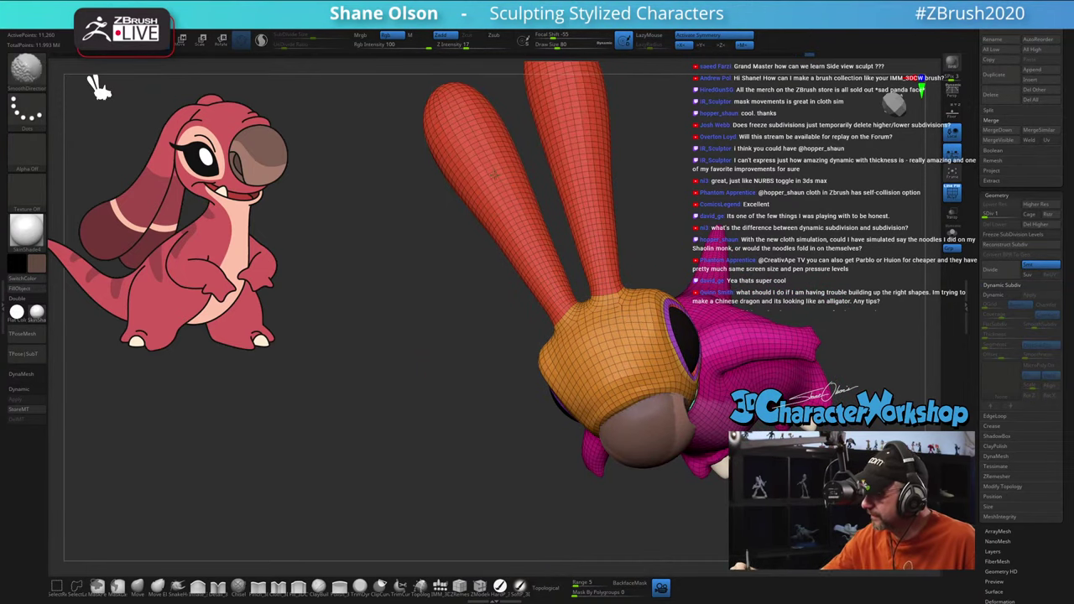
Step: Check the creature from the front and side, and raise the body mesh to subdivision level 3
mouse_move(468, 401)
left_mouse_down()
mouse_move(494, 314)
mouse_move(462, 332)
left_mouse_up()
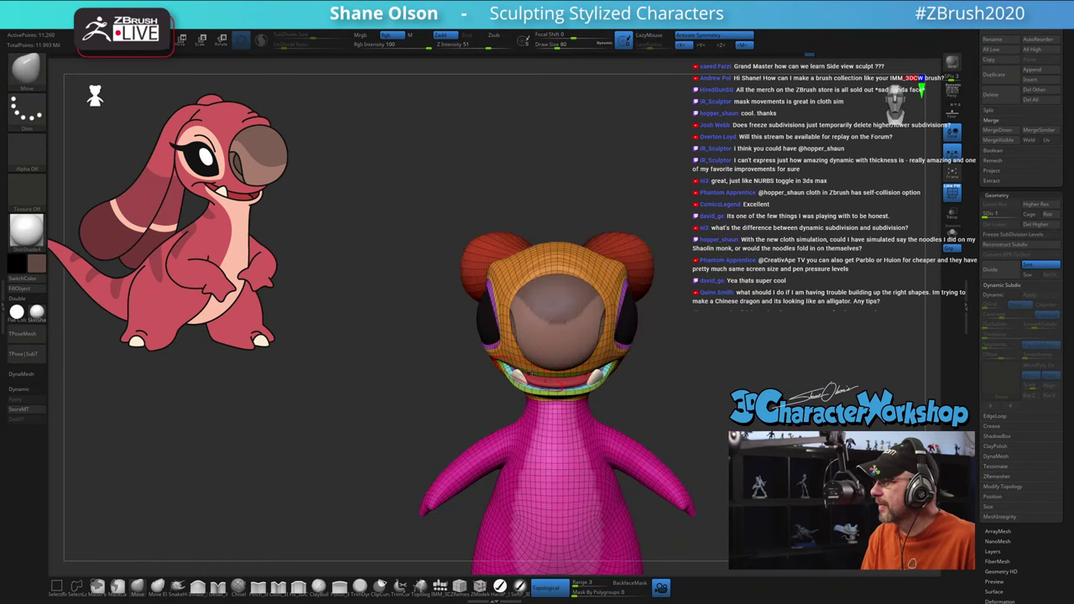
left_click_drag(693, 351, 629, 303)
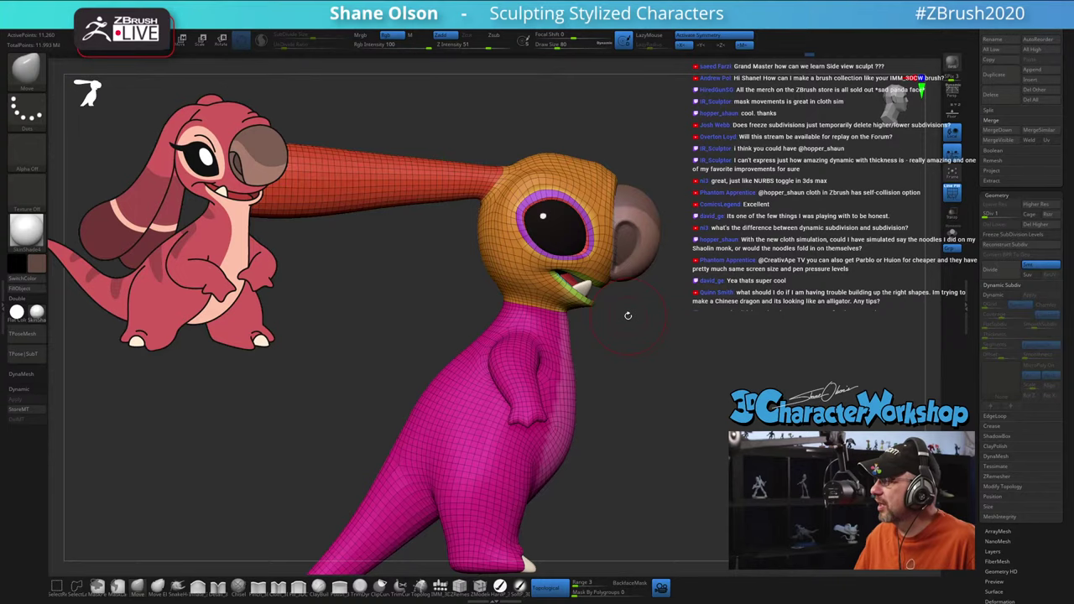
left_click_drag(667, 340, 662, 327)
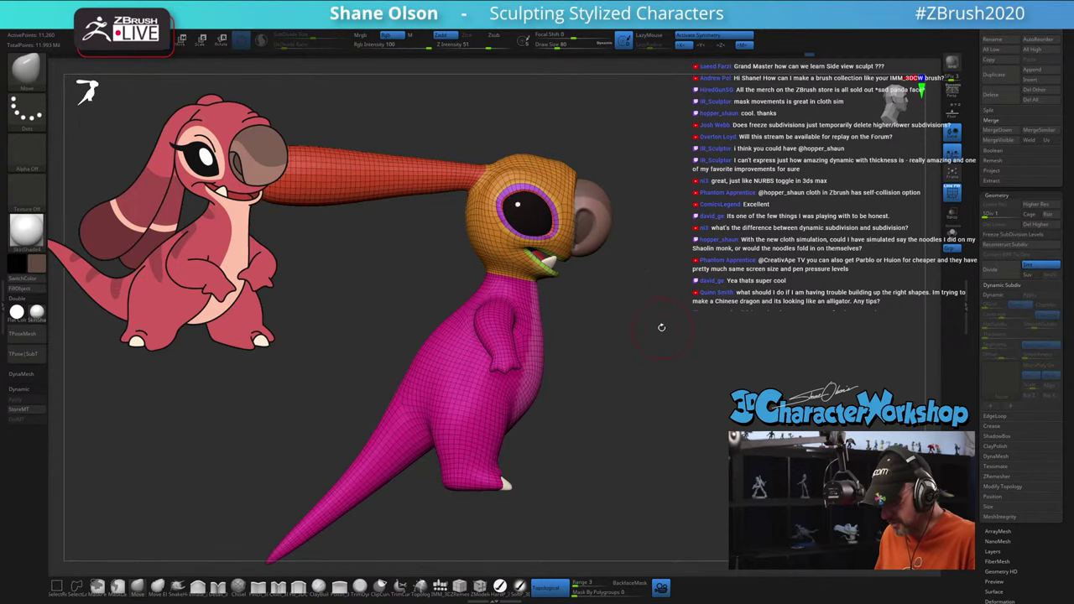
key("d")
key("d")
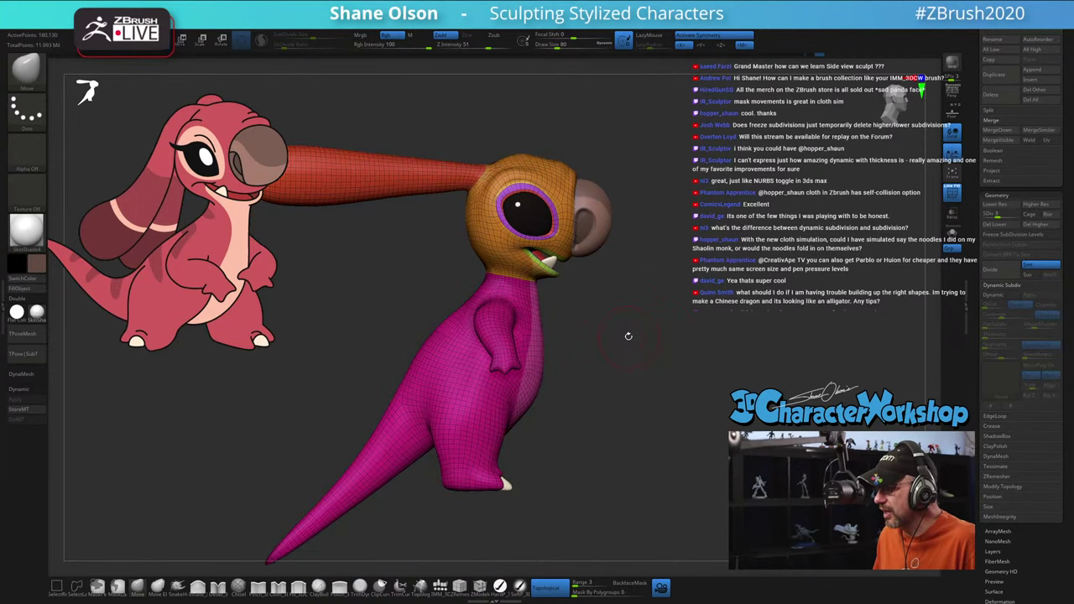
Step: Choose the topological variant of the Move brush for working on the character
left_click_drag(628, 336, 674, 327, "alt")
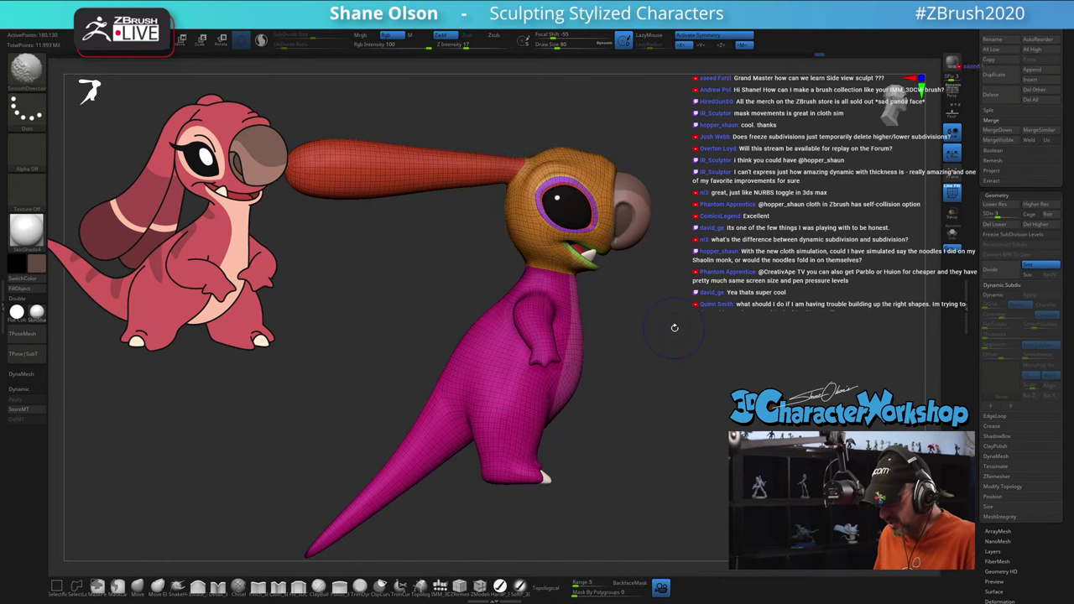
key("b")
key("m")
key("t")
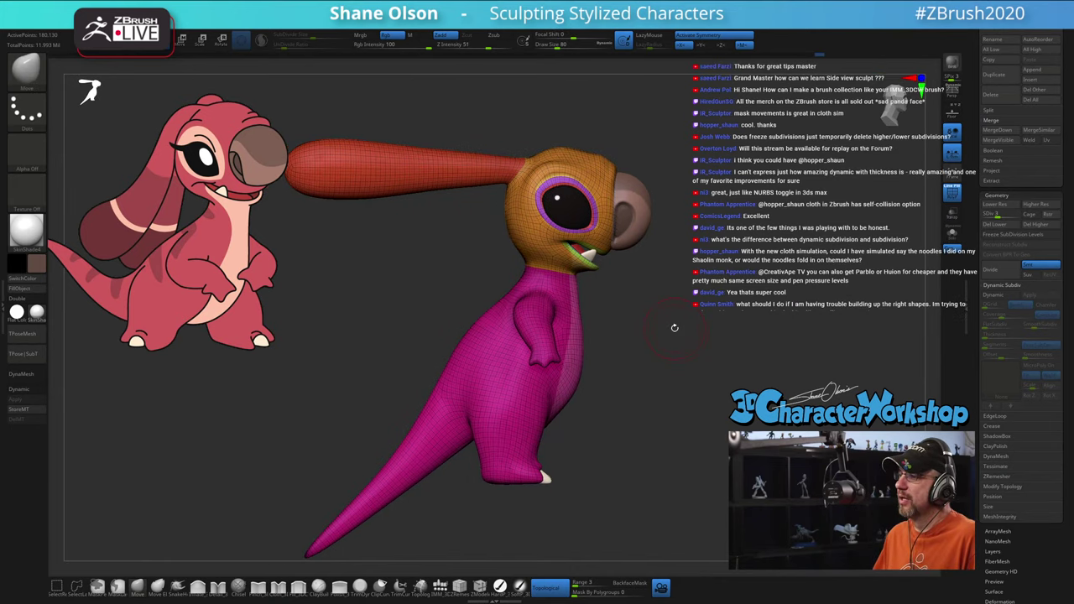
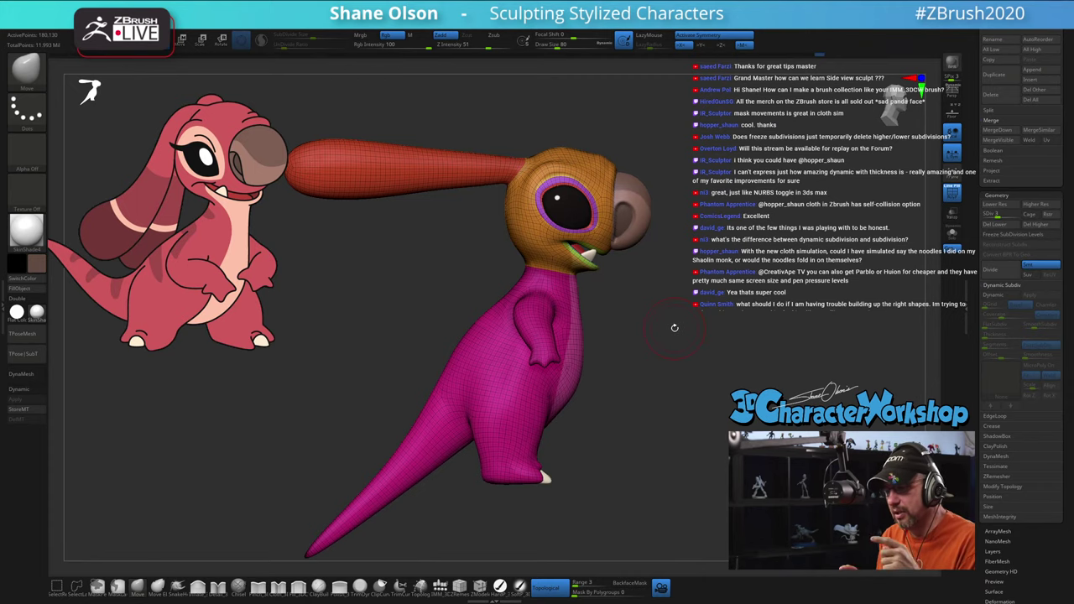
Step: Look up the option in the brush library that creates an InsertMultiMesh brush from all subtools
key("b")
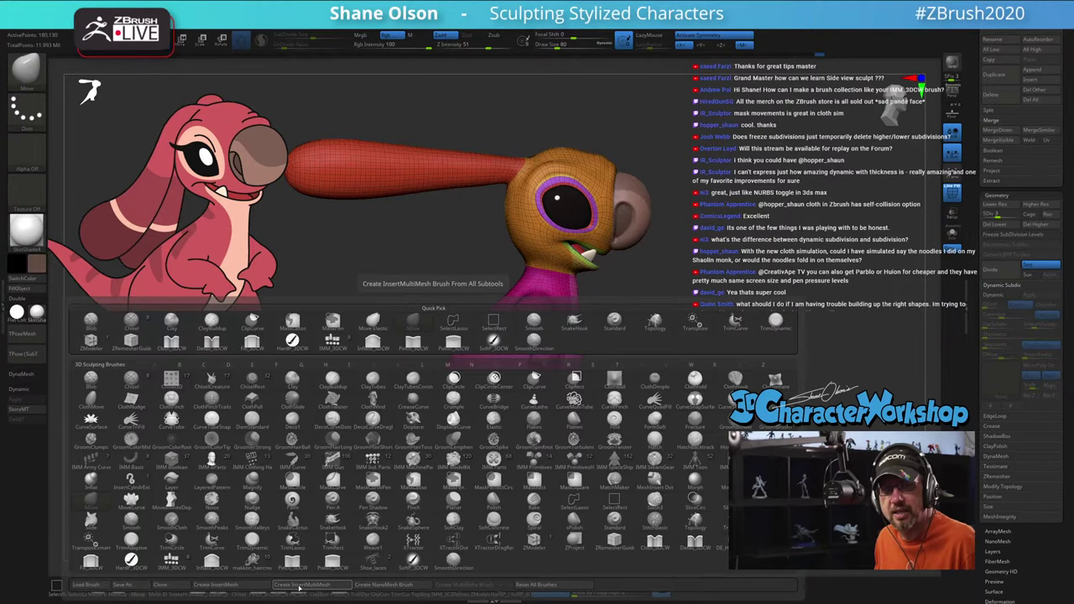
left_click(300, 585)
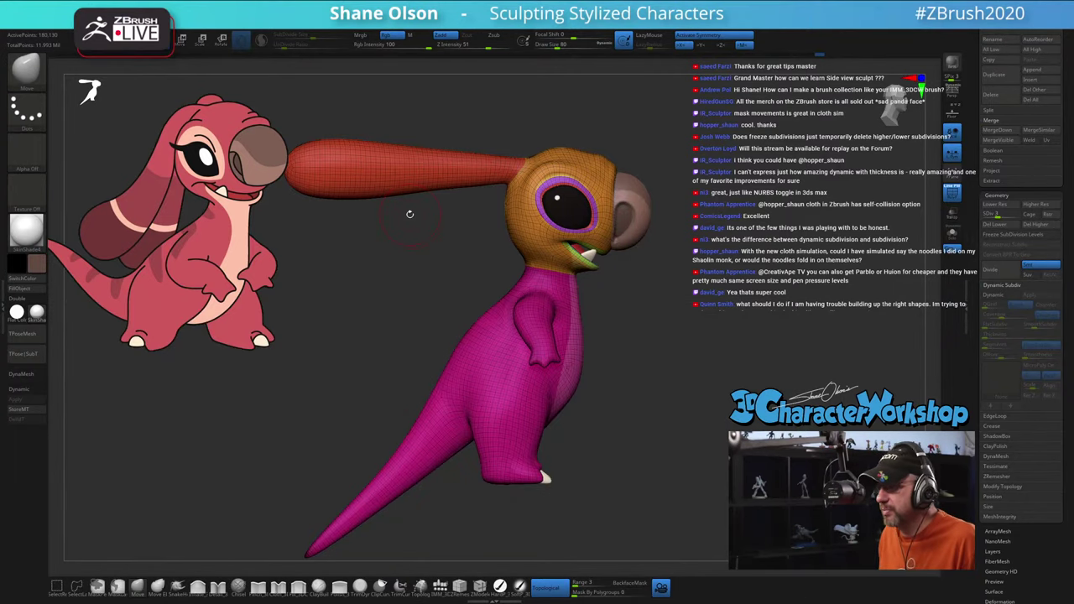
Step: Turn off the polyframe display so the character shows its painted colours
mouse_move(420, 302)
left_mouse_down()
mouse_move(445, 287)
mouse_move(553, 294)
left_mouse_up()
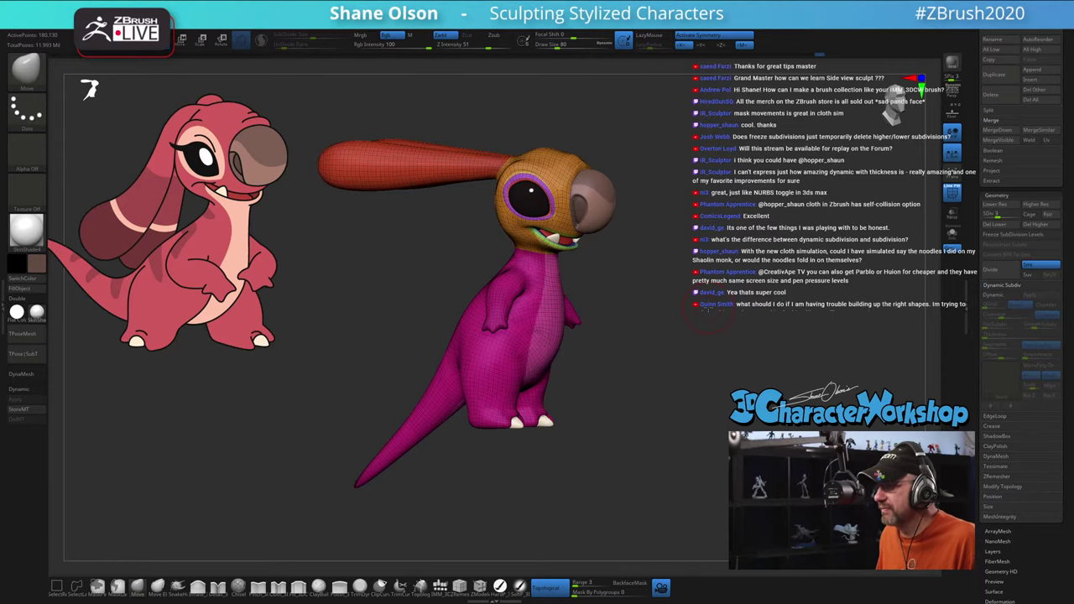
left_click_drag(692, 261, 698, 235)
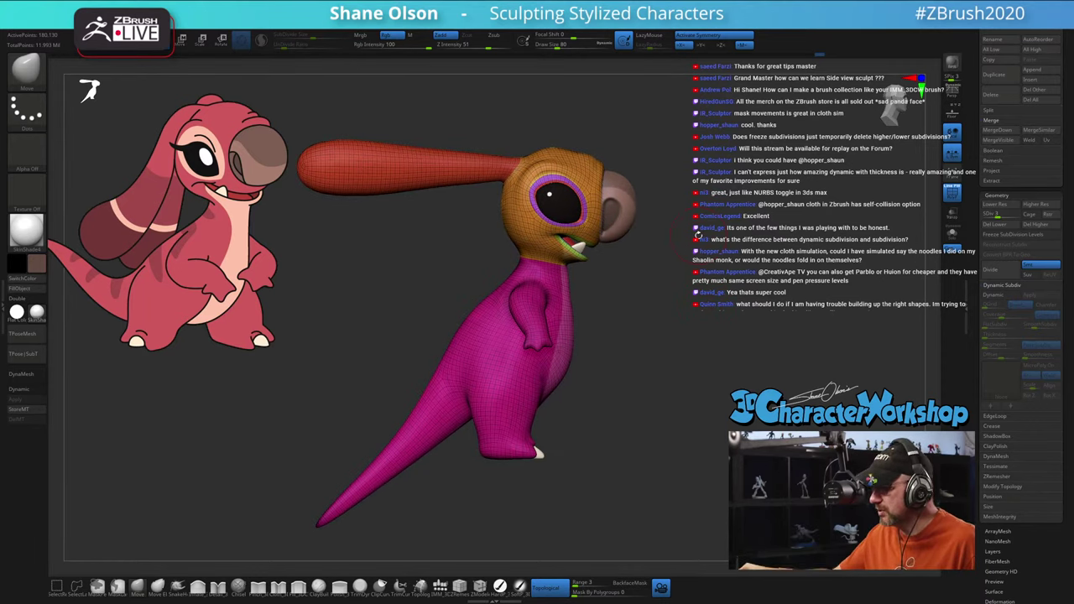
key("shift+f")
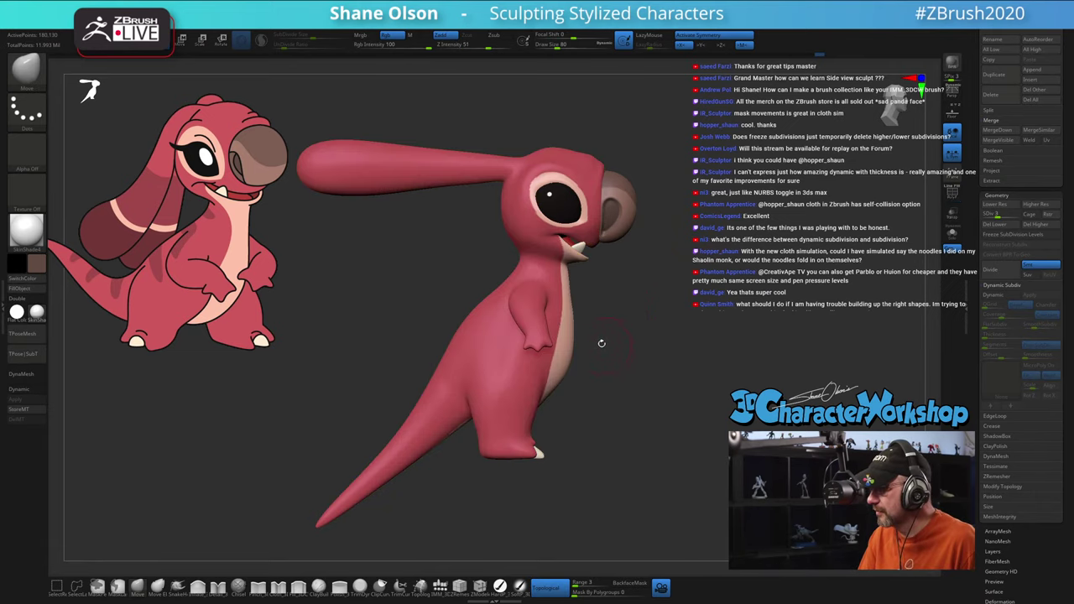
Step: Mask the outer part of the ear, then invert the mask so only that part can be coloured
mouse_move(459, 121)
left_mouse_down("alt")
mouse_move(541, 180)
mouse_move(482, 105)
mouse_move(465, 312)
mouse_move(514, 279)
mouse_move(521, 290)
left_mouse_up("alt")
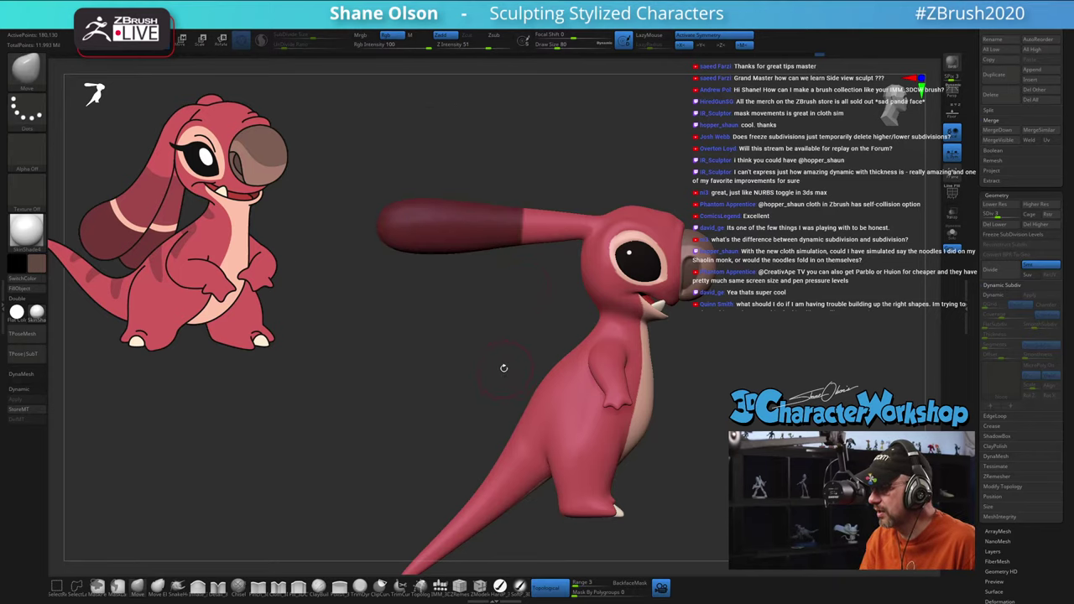
left_click_drag(505, 360, 494, 355)
left_click(462, 420, "ctrl")
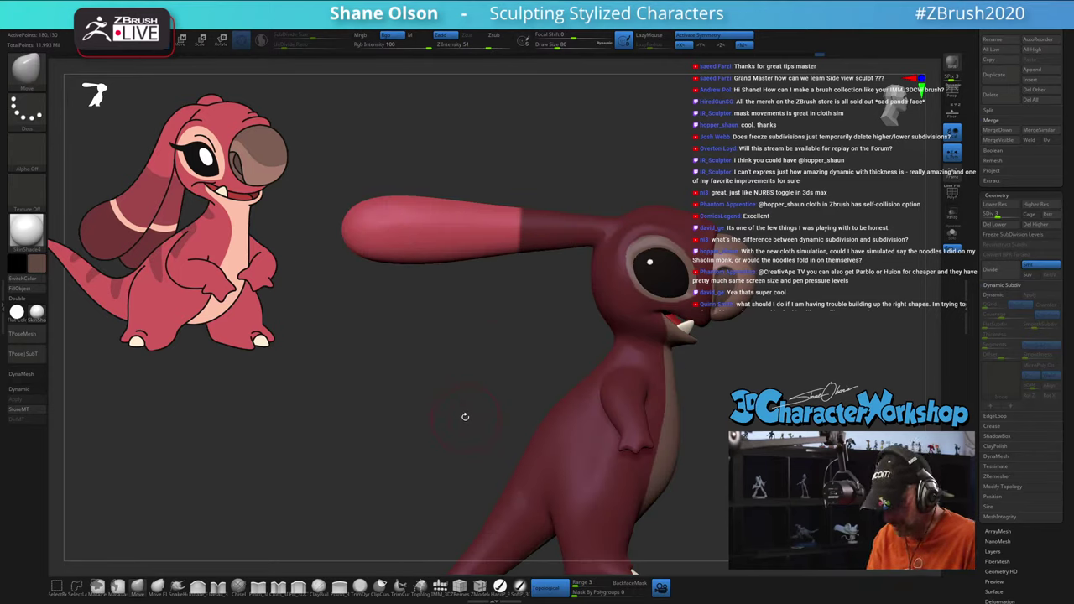
Step: Switch to the hard paint brush, sample the darker red from the reference art and fill the unmasked outer ear
left_click(500, 587)
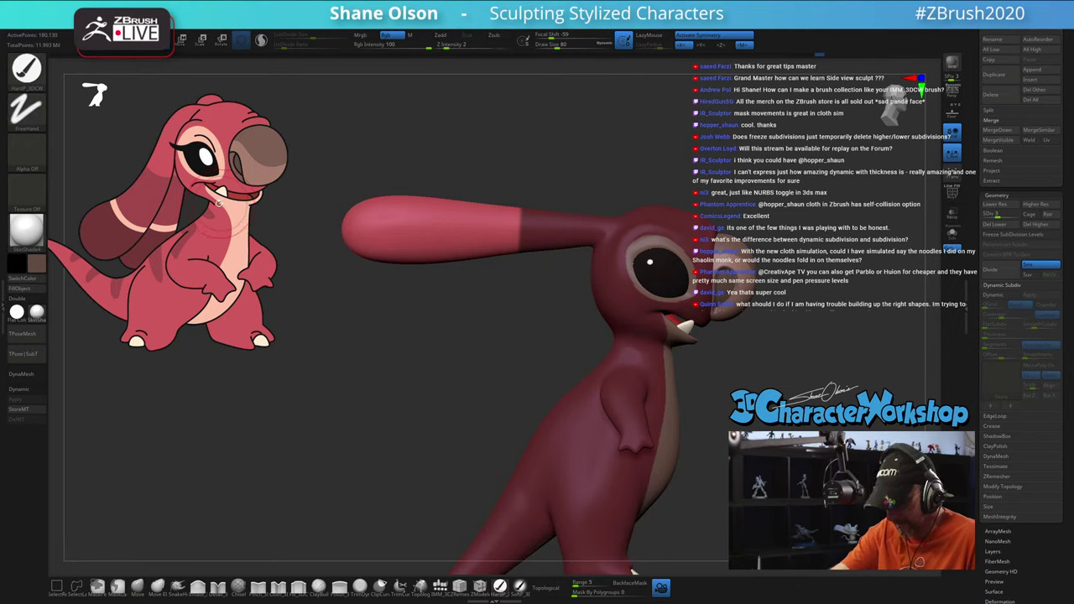
key("z")
key("c")
key("z")
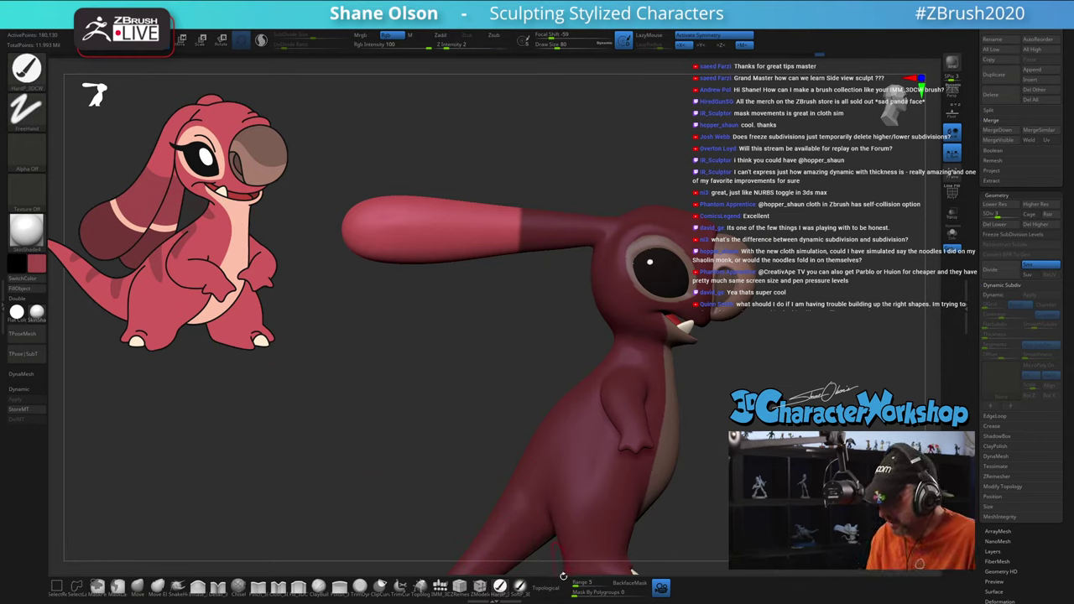
left_click(21, 289)
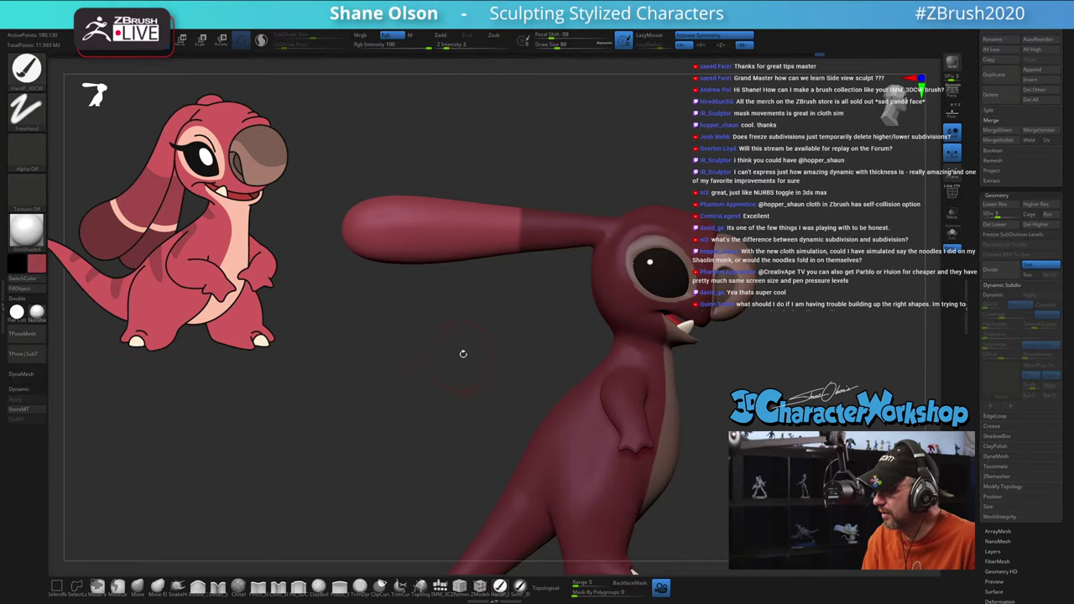
Step: Extend the mask to leave only the ear tip free, then fill the tip with peach sampled from the reference's ear band
key("ctrl")
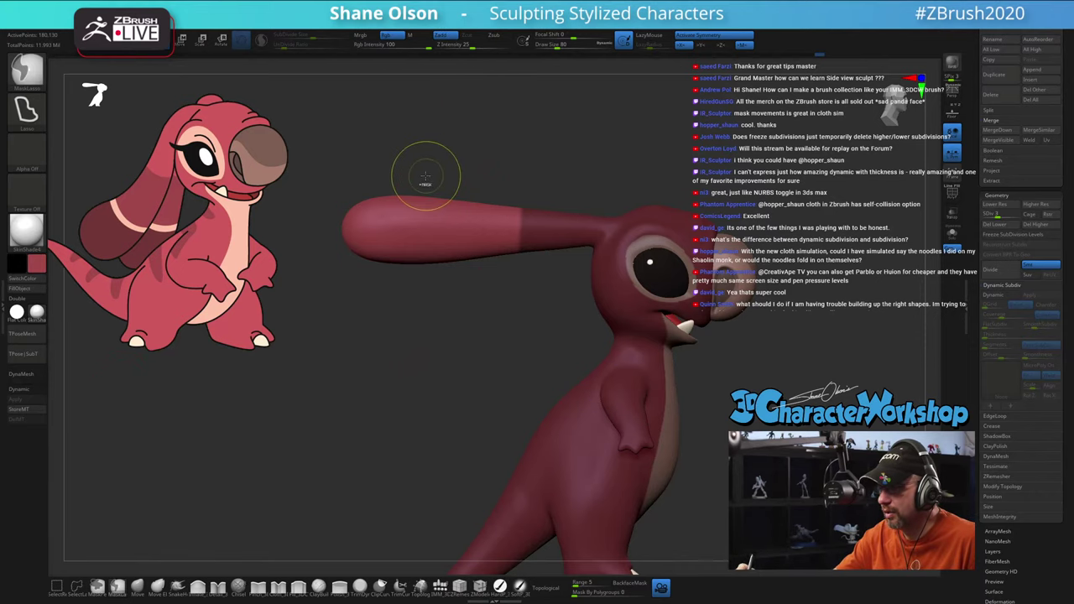
mouse_move(407, 179)
left_mouse_down("ctrl")
mouse_move(412, 146)
mouse_move(458, 339)
mouse_move(406, 337)
mouse_move(503, 382)
mouse_move(443, 375)
left_mouse_up("ctrl")
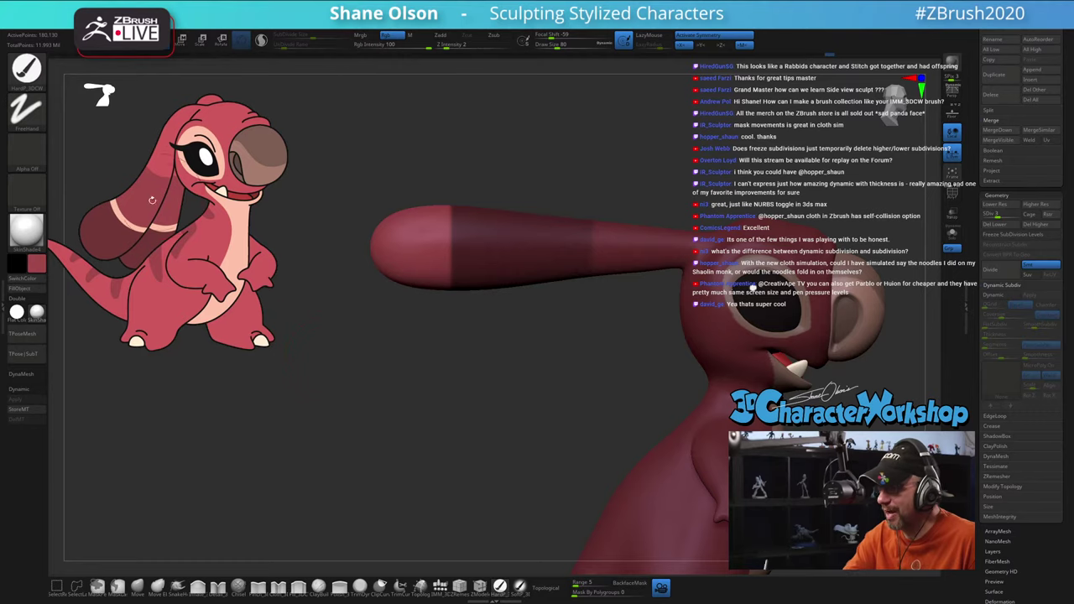
key("z")
left_click(119, 214)
key("z")
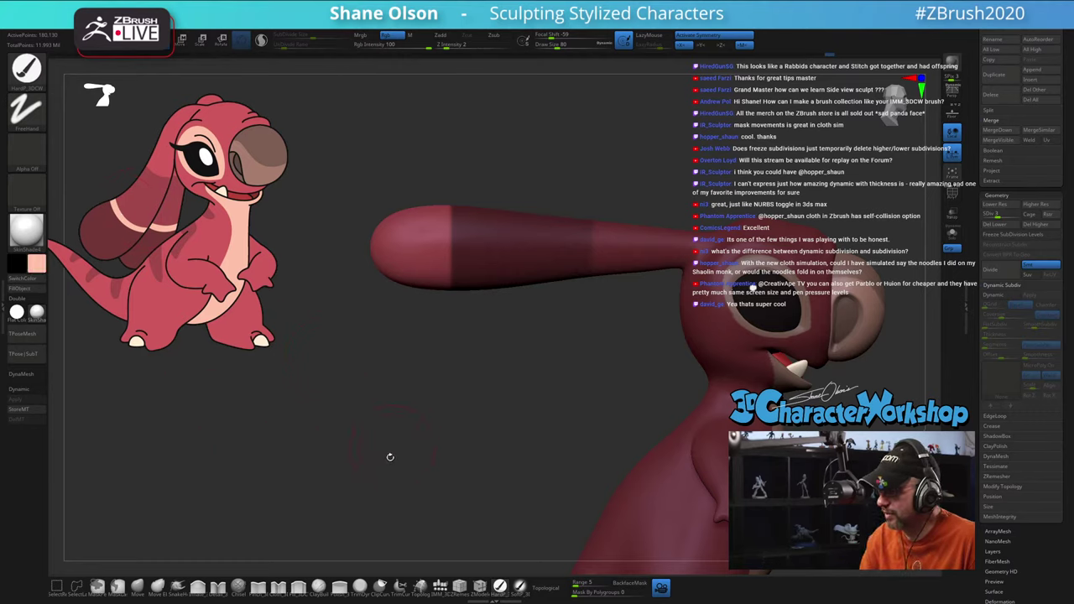
left_click(20, 288)
Step: Mask a narrow peach band on the ear, fill the remaining tip with sampled dark maroon and clear the mask
key("ctrl")
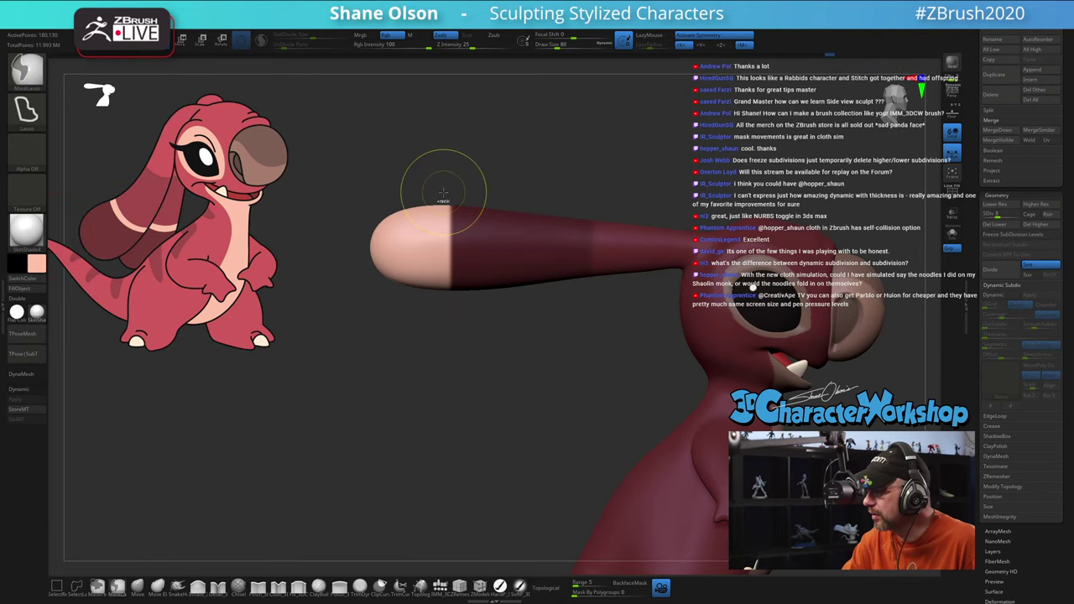
mouse_move(445, 180)
left_mouse_down()
mouse_move(462, 193)
mouse_move(442, 373)
mouse_move(411, 420)
left_mouse_up()
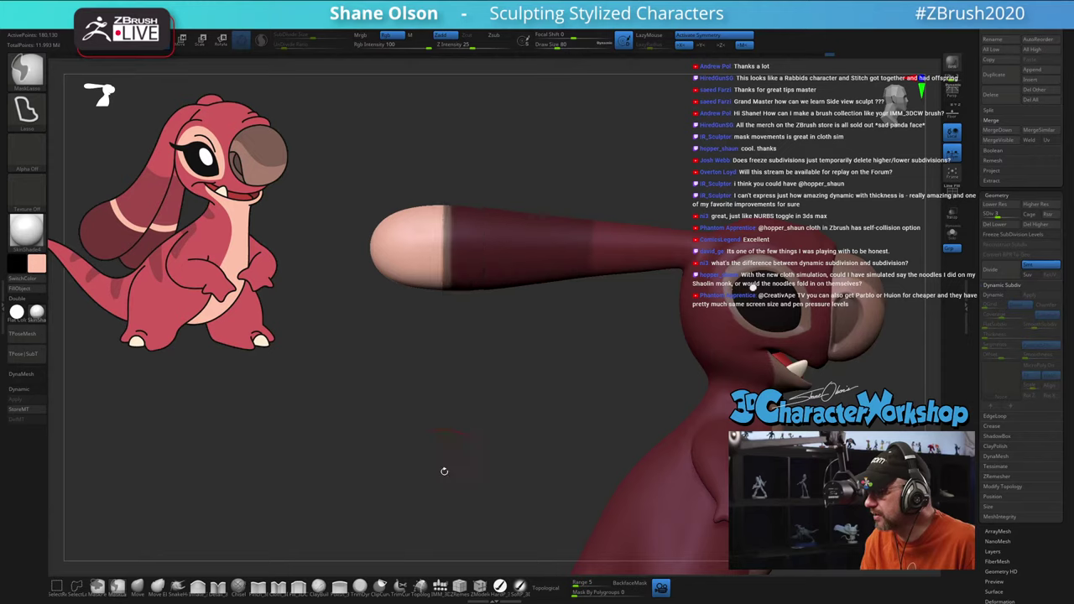
key("z")
key("c")
key("z")
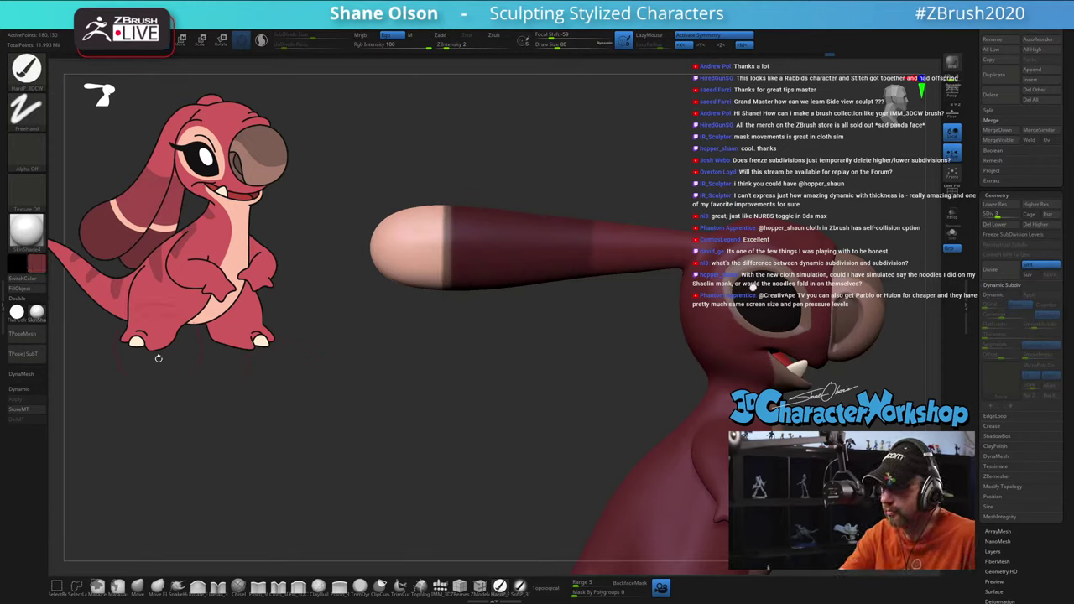
left_click(27, 290)
left_click_drag(453, 404, 478, 395, "ctrl")
left_click_drag(726, 425, 656, 430, "alt")
mouse_move(688, 453)
left_mouse_down()
mouse_move(604, 453)
mouse_move(747, 453)
mouse_move(676, 454)
mouse_move(688, 453)
left_mouse_up()
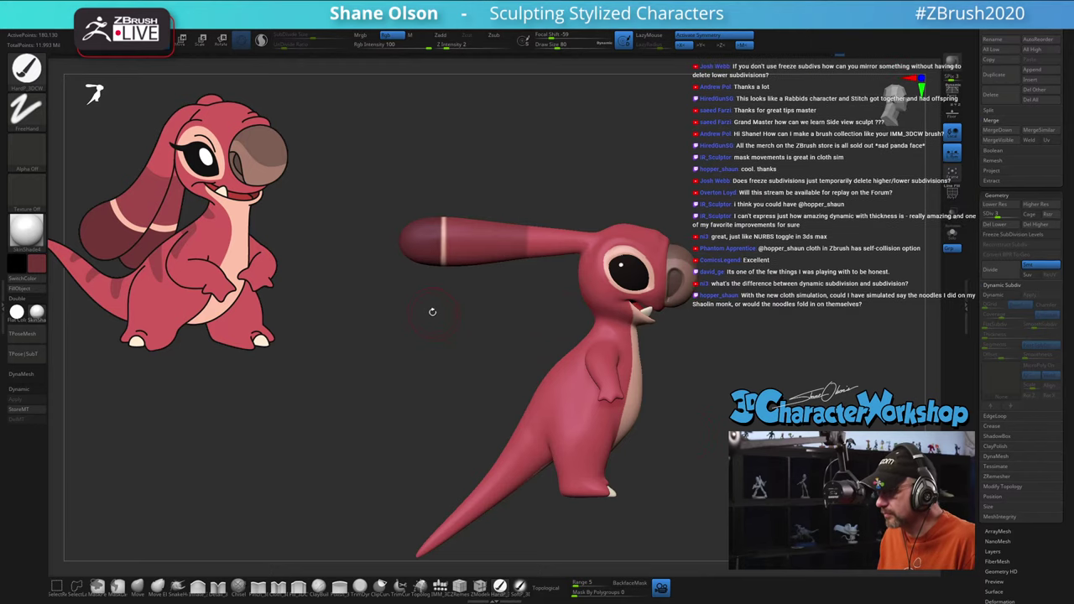
Step: Set the brush draw size to 22 for close work on the ear's peach band
left_click_drag(431, 311, 542, 448, "alt")
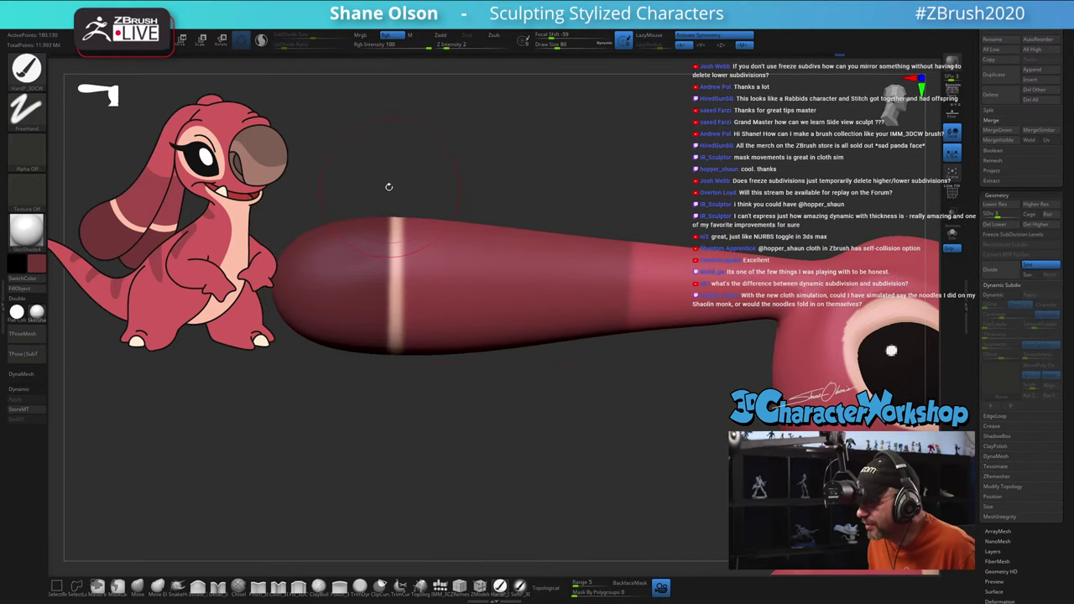
mouse_move(410, 159)
left_mouse_down("alt")
mouse_move(587, 181)
mouse_move(577, 181)
left_mouse_up("alt")
key("s")
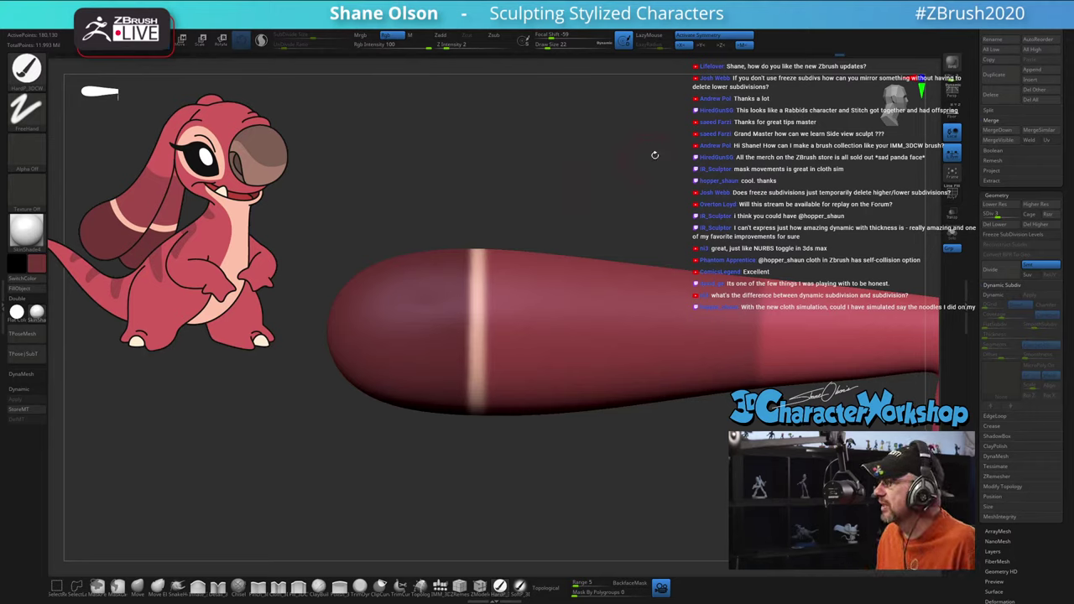
Step: Examine the SubTool Master plugin's options, including Mirror
left_click(5, 171)
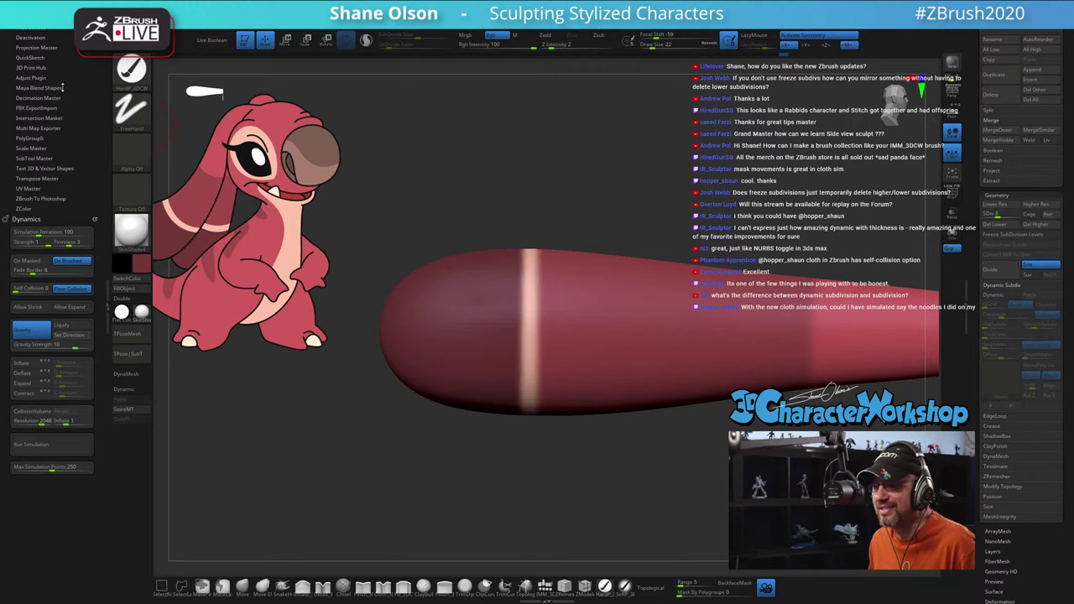
left_click(37, 158)
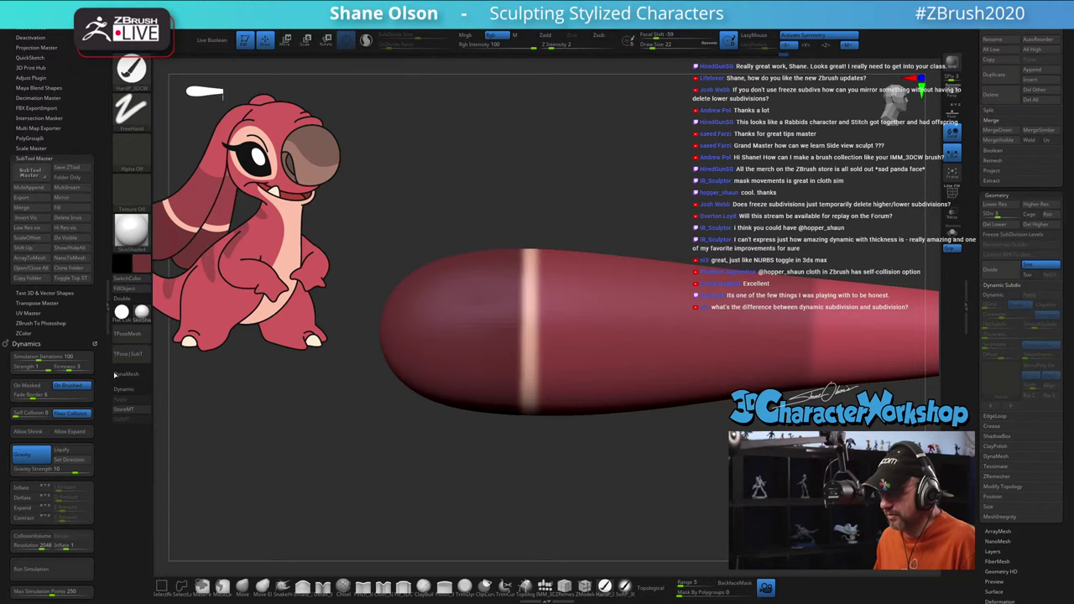
left_click(45, 158)
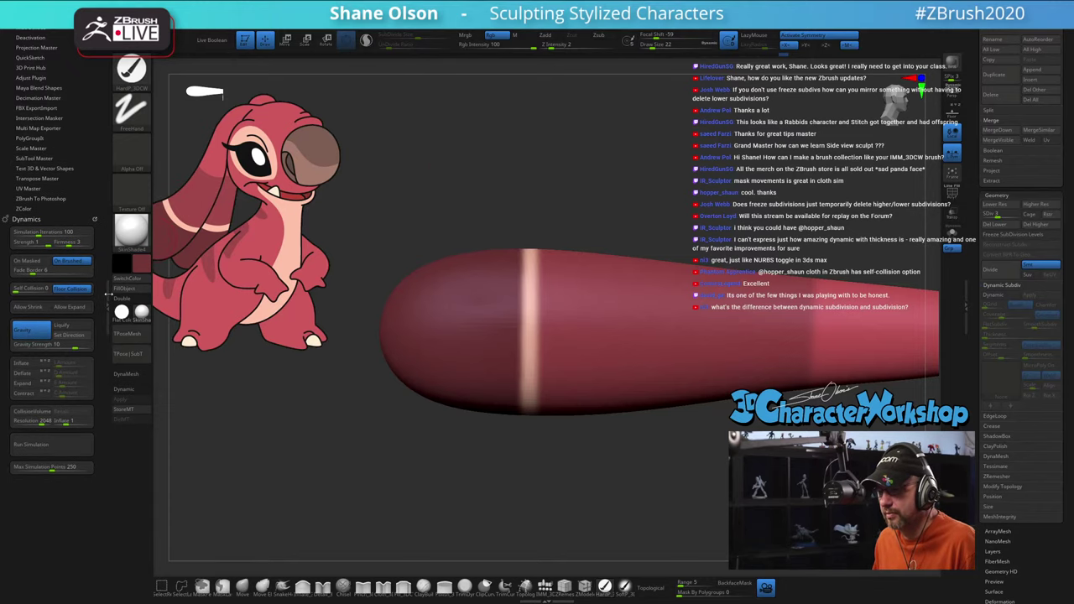
left_click(108, 287)
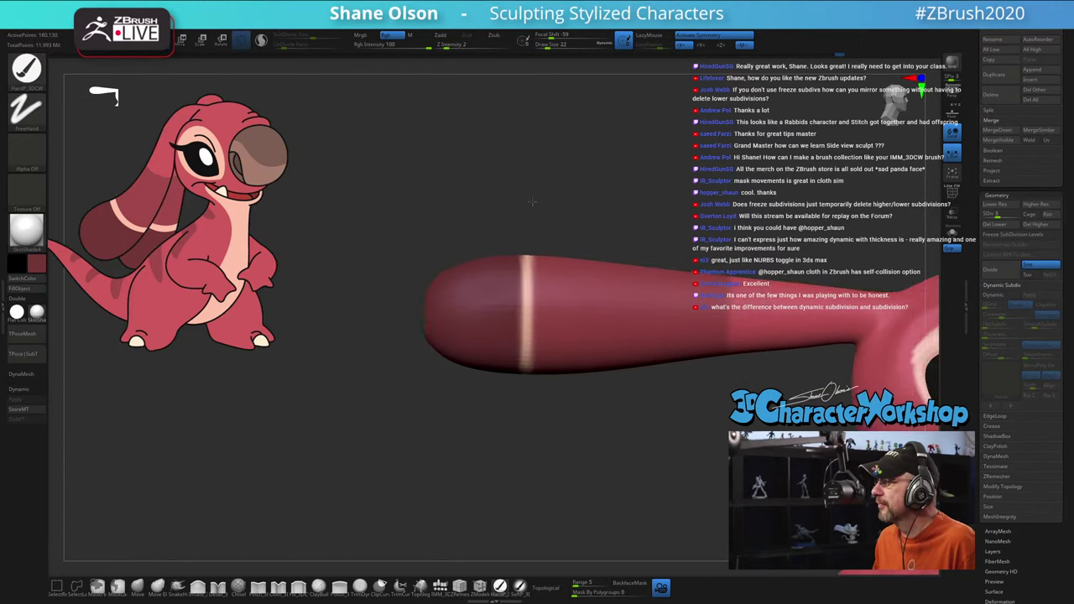
left_click_drag(532, 202, 656, 192)
mouse_move(506, 205)
left_mouse_down()
mouse_move(453, 209)
mouse_move(482, 210)
mouse_move(484, 444)
mouse_move(506, 448)
left_mouse_up()
key("ctrl")
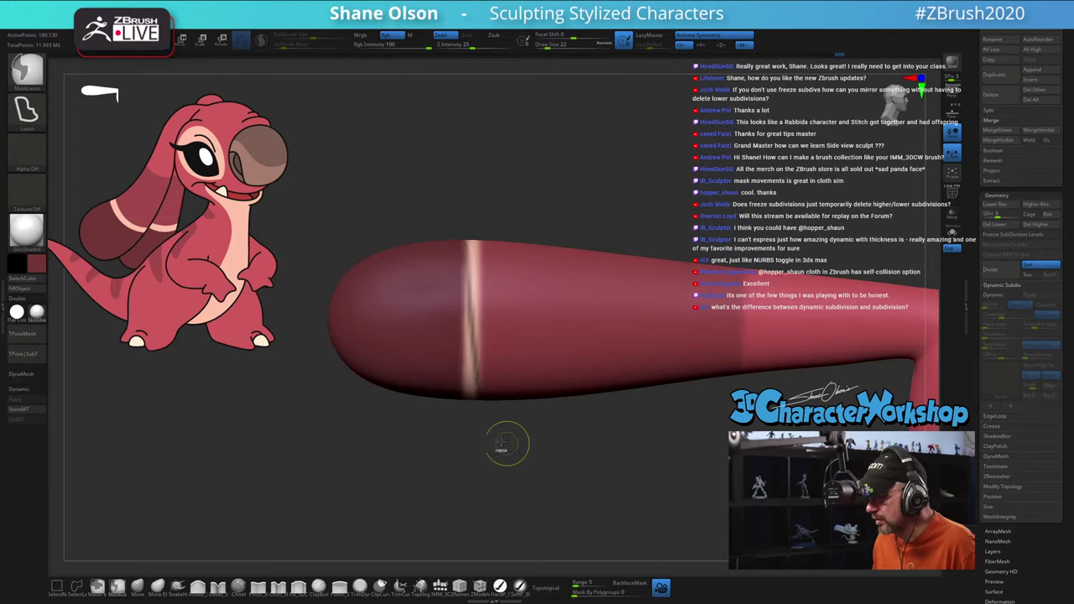
left_click(506, 445, "ctrl")
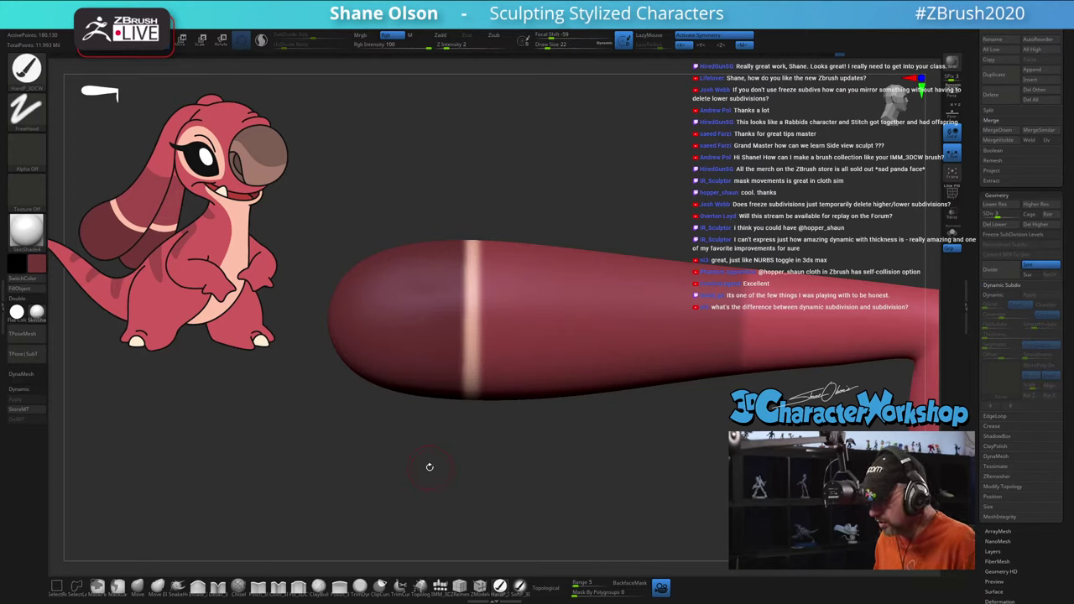
Step: Raise the character mesh to subdivision level 6 for finer colour detail on the ear
key("d")
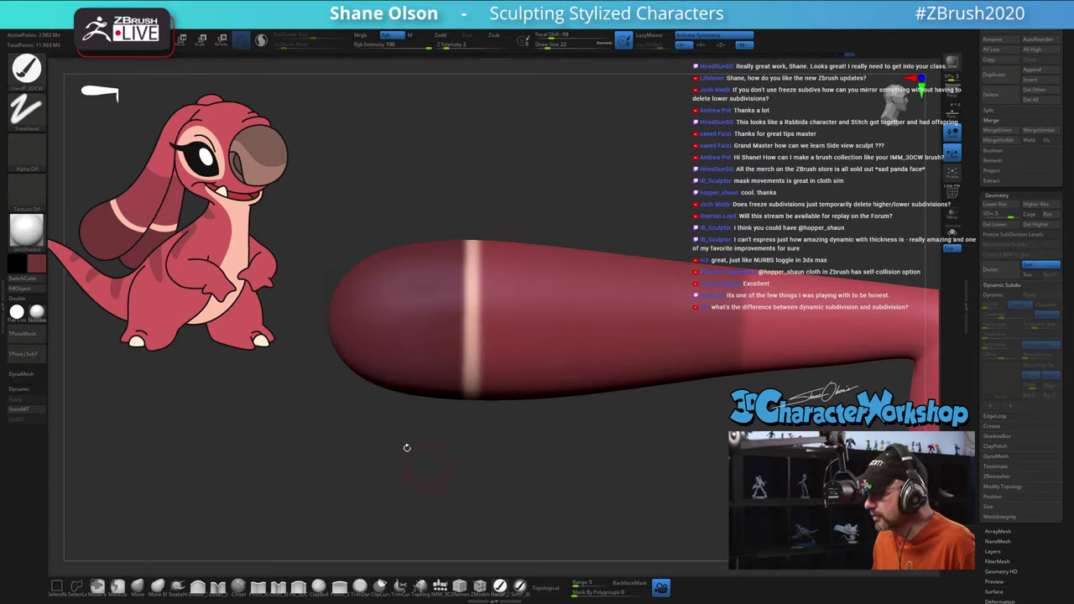
key("d")
left_click_drag(678, 454, 579, 462, "alt")
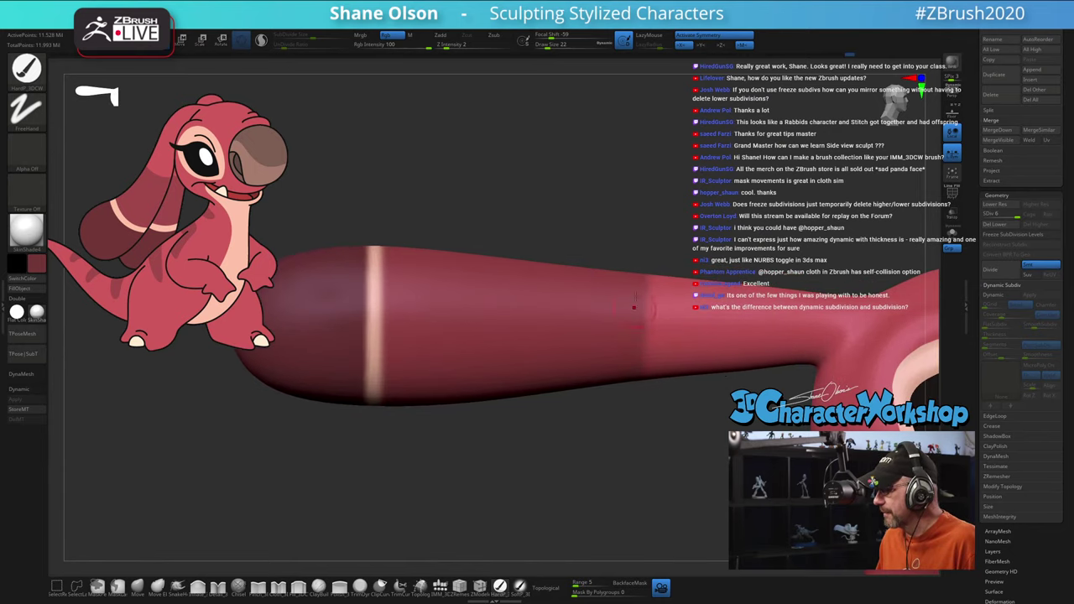
Step: Mask the ear's peach band, invert the mask, refill the band with peach sampled from it and clear the mask
left_click_drag(442, 176, 419, 229, "alt")
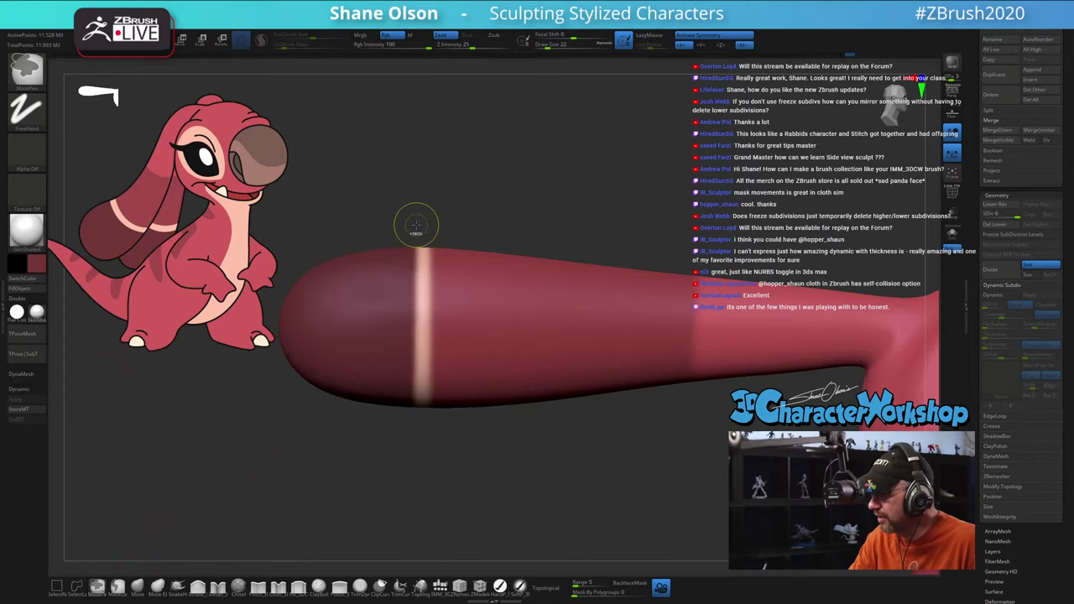
left_click_drag(416, 225, 433, 448, "ctrl")
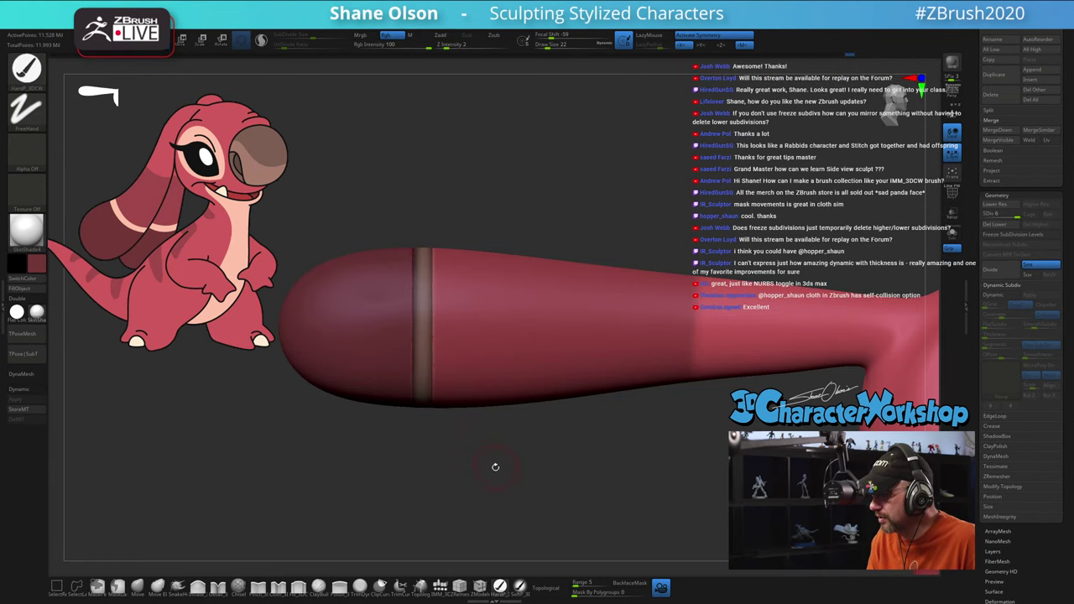
left_click(494, 485, "ctrl")
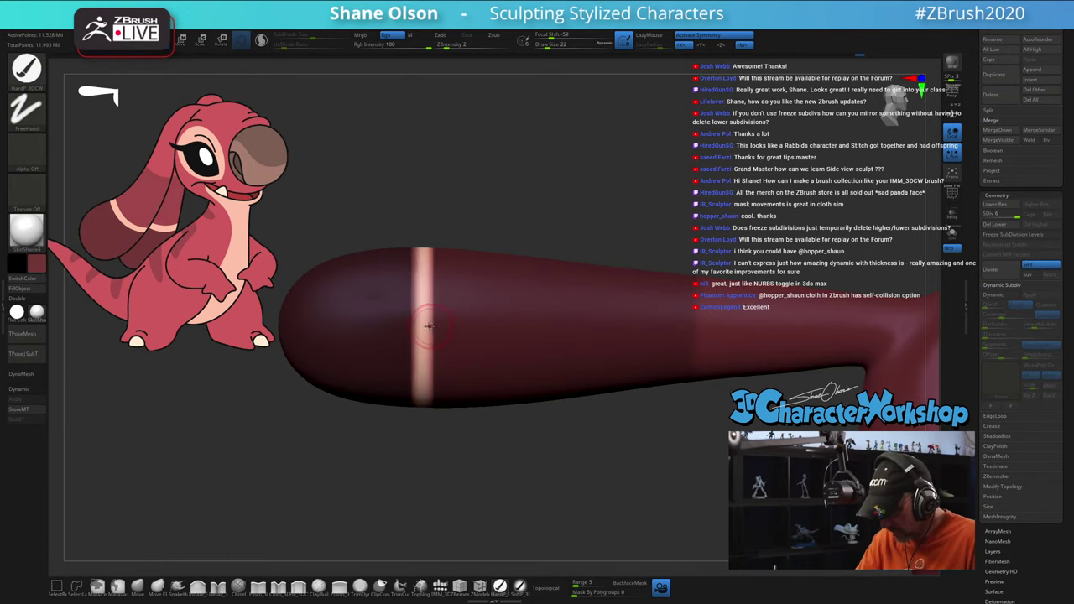
key("c")
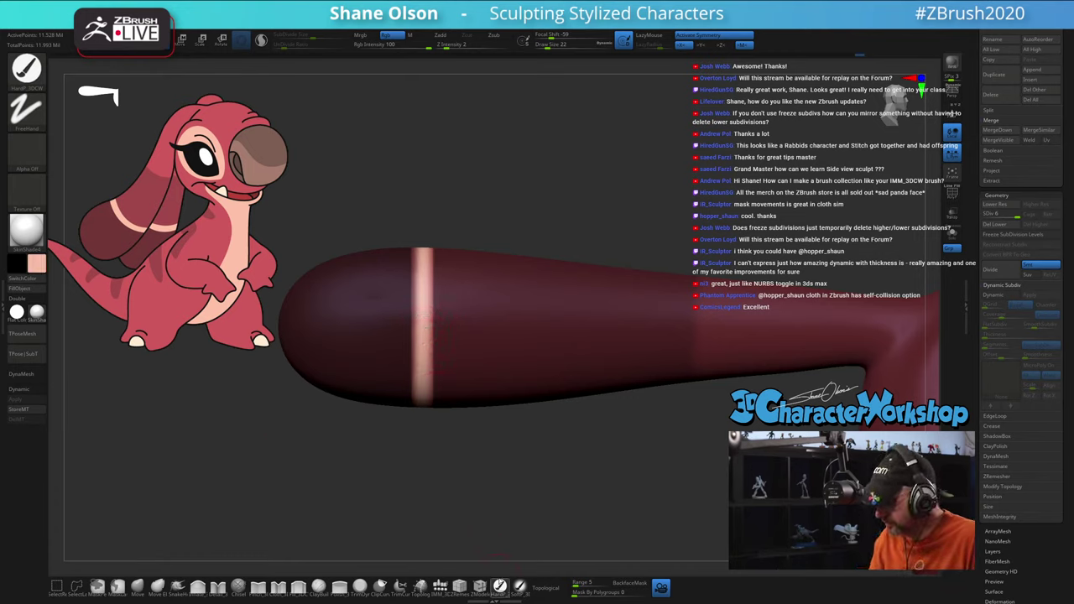
left_click(490, 489, "ctrl")
mouse_move(492, 489)
left_mouse_down()
mouse_move(478, 459)
mouse_move(495, 464)
mouse_move(525, 433)
left_mouse_up()
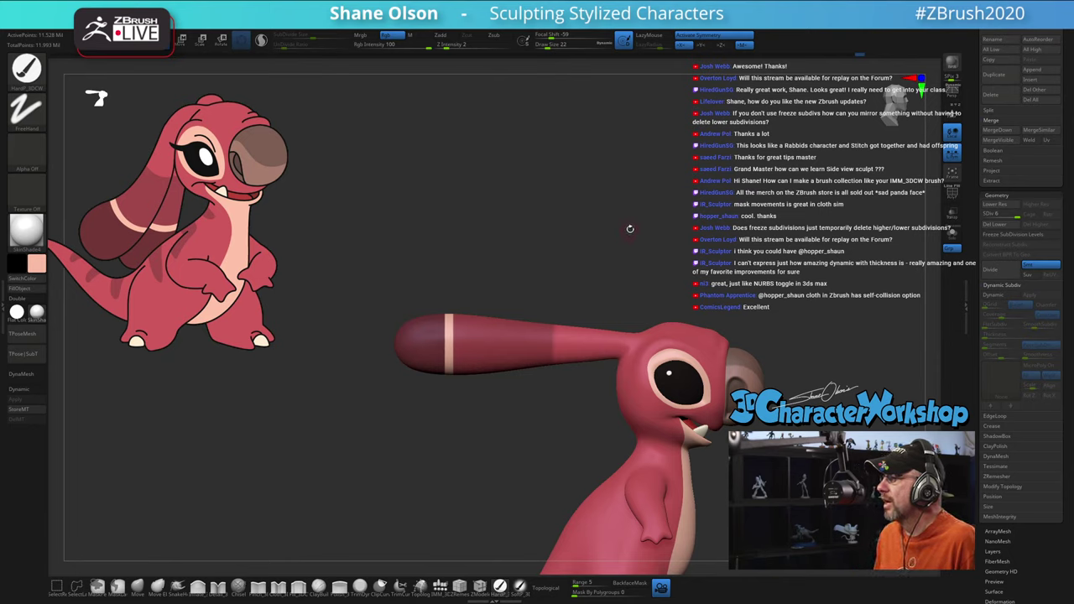
Step: Set the brush draw size to 41 and sample a red from the reference drawing as the paint colour
left_click_drag(630, 228, 652, 217)
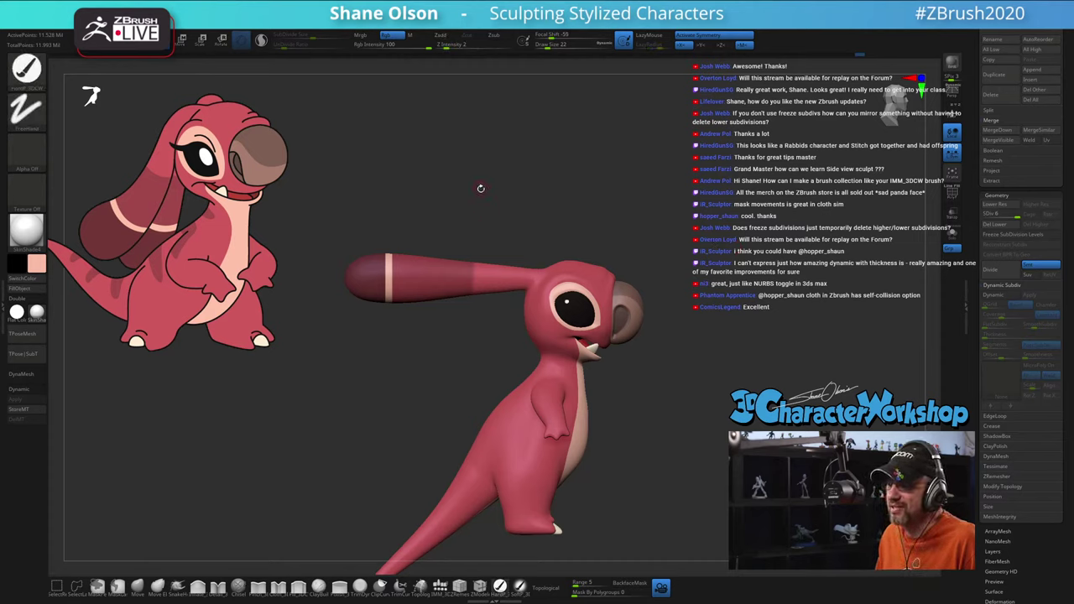
left_click_drag(522, 343, 562, 365, "alt")
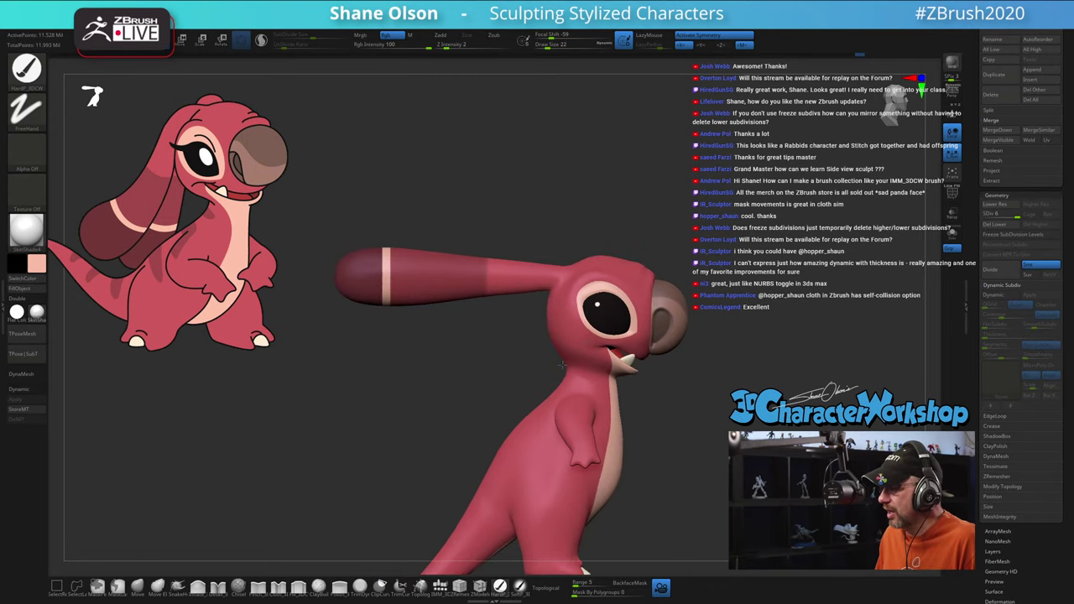
key("s")
left_click(437, 387)
left_click_drag(437, 387, 408, 311, "alt")
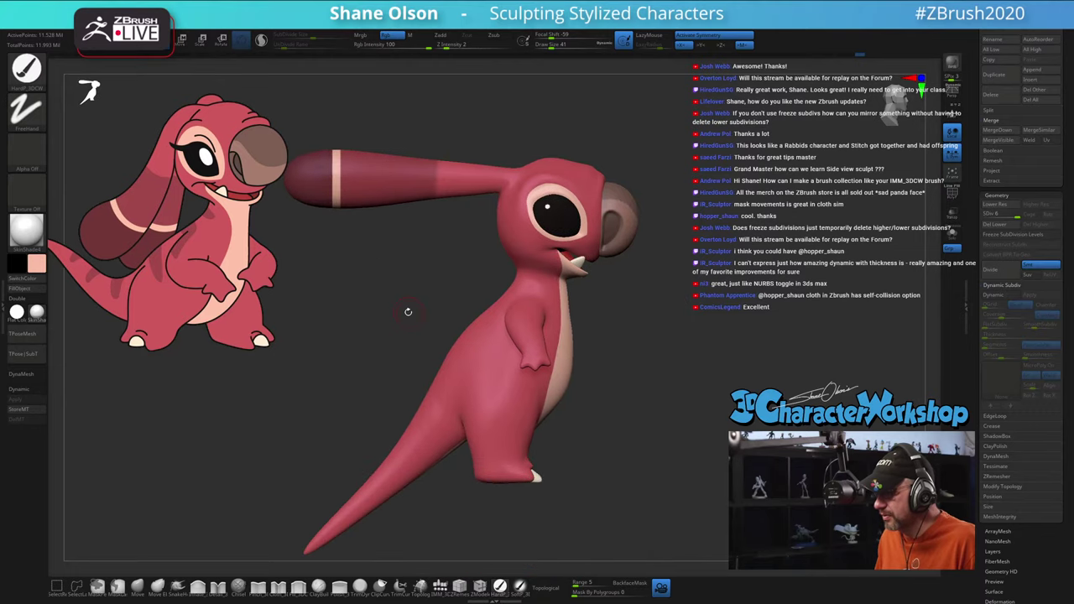
left_click_drag(697, 381, 657, 300)
key("z")
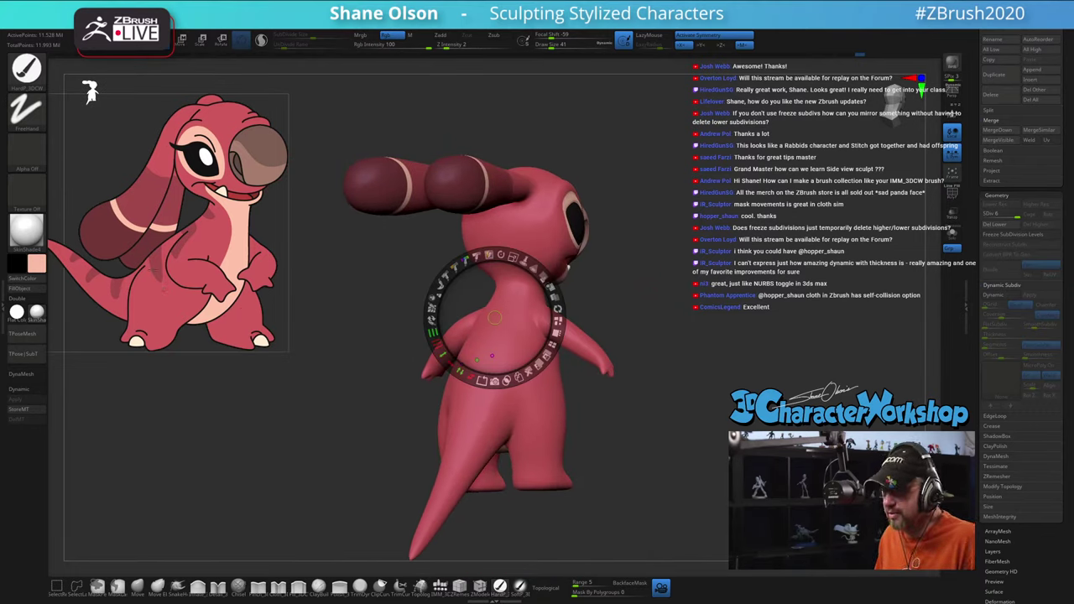
key("c")
key("z")
left_click_drag(726, 303, 722, 301)
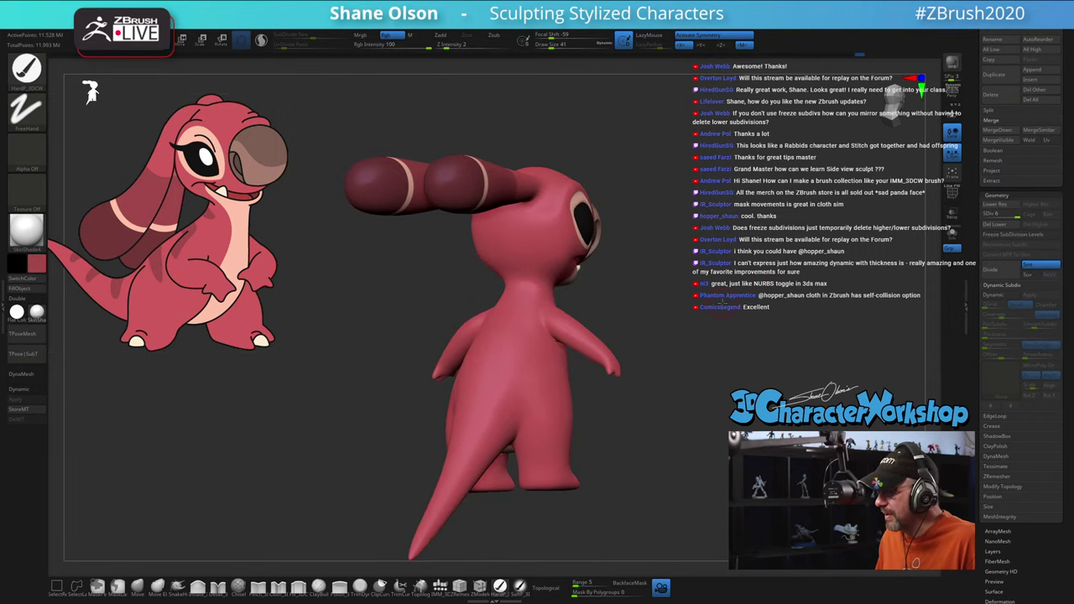
Step: Select the MaskCircle brush and try it beside the character's tail
left_click_drag(639, 404, 474, 430)
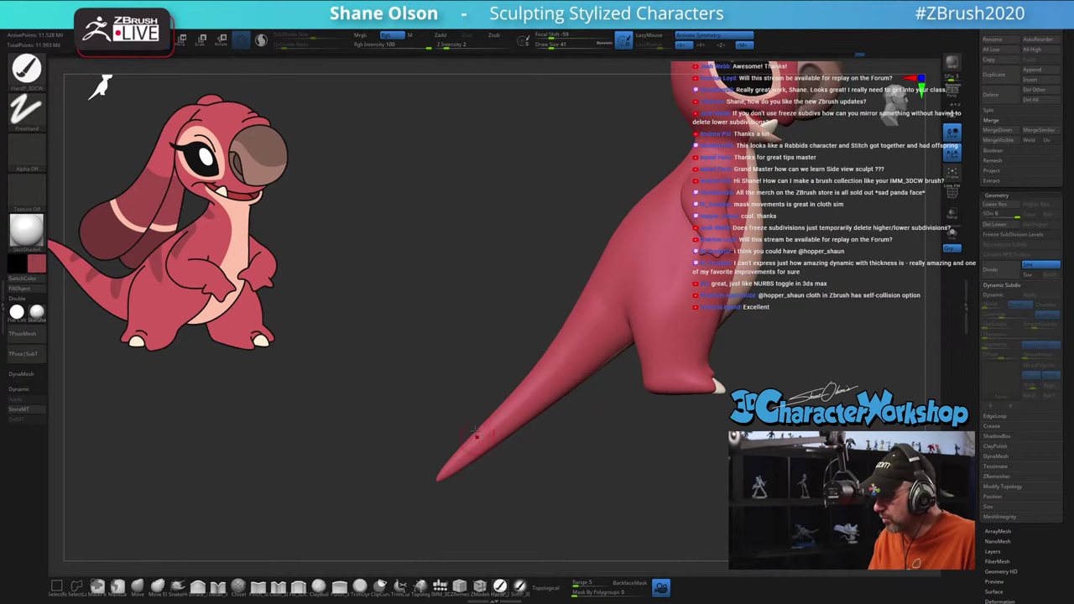
left_click_drag(464, 394, 415, 429)
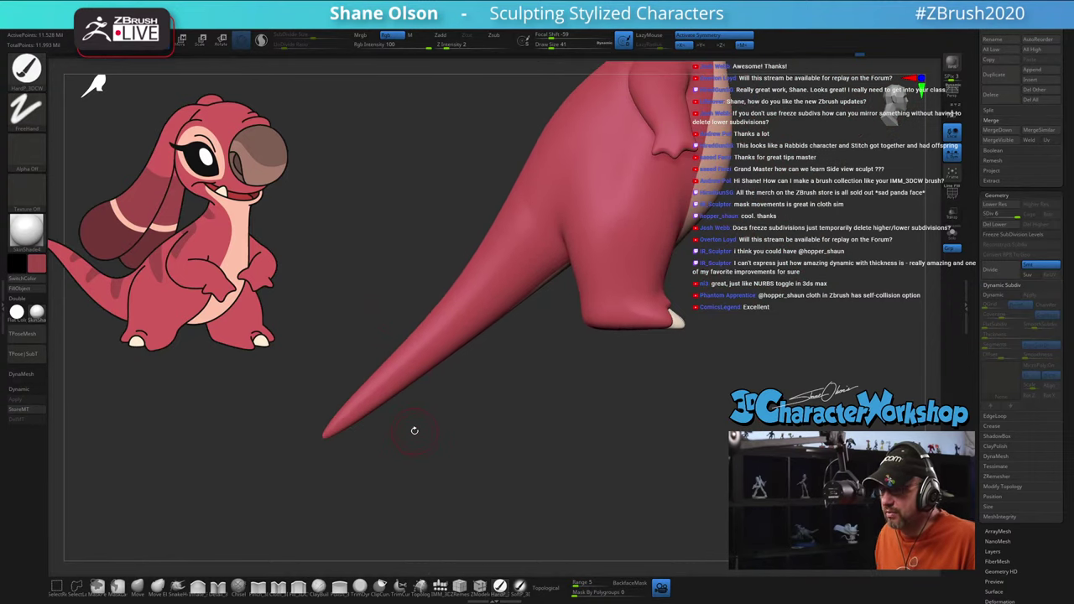
left_click_drag(482, 417, 424, 346)
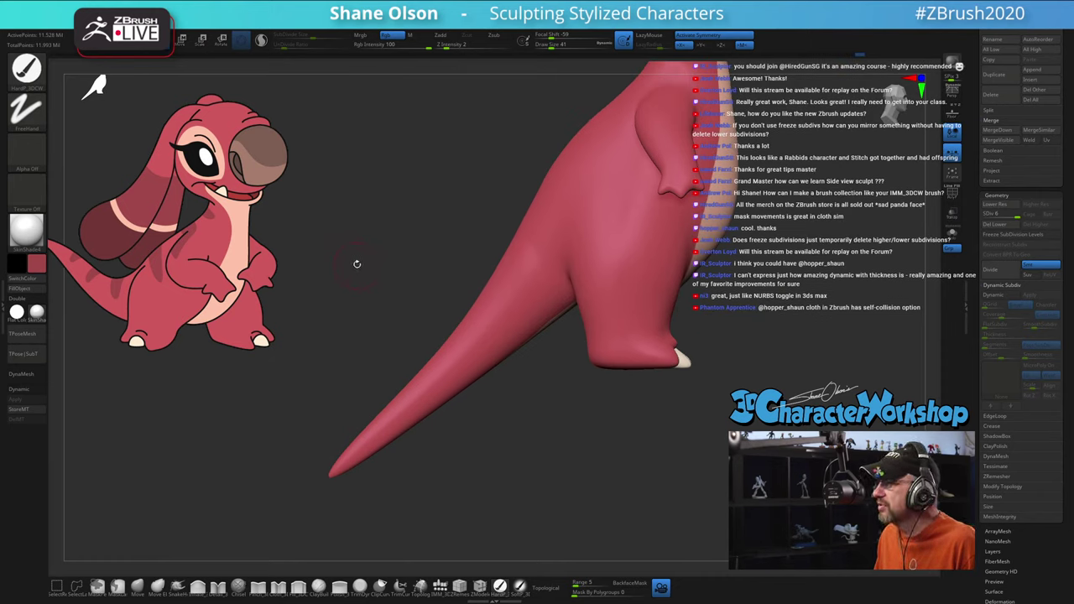
left_click_drag(356, 264, 415, 235)
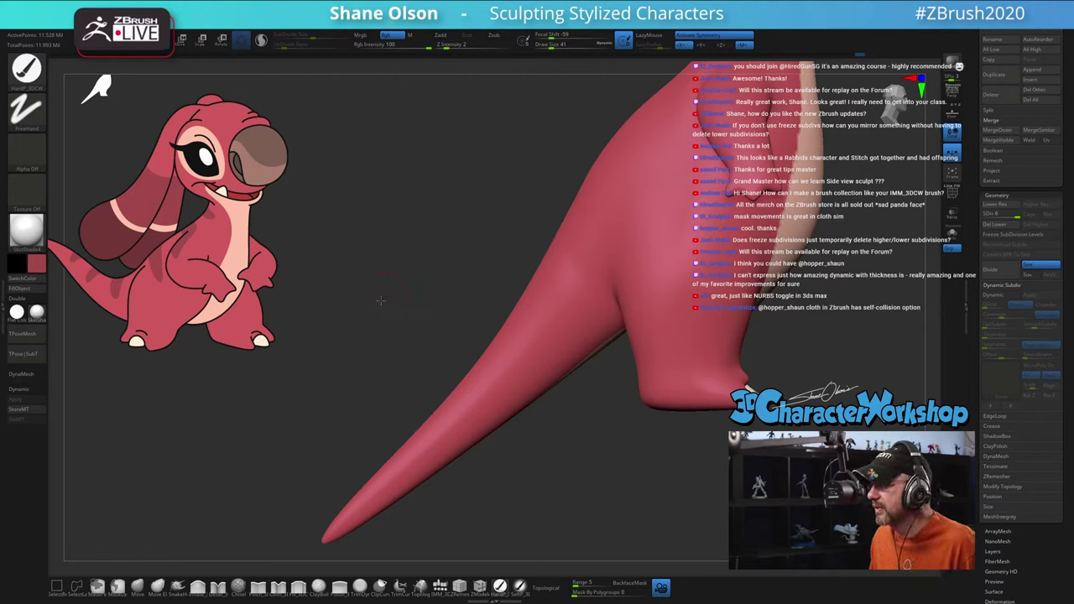
left_click_drag(379, 300, 372, 329)
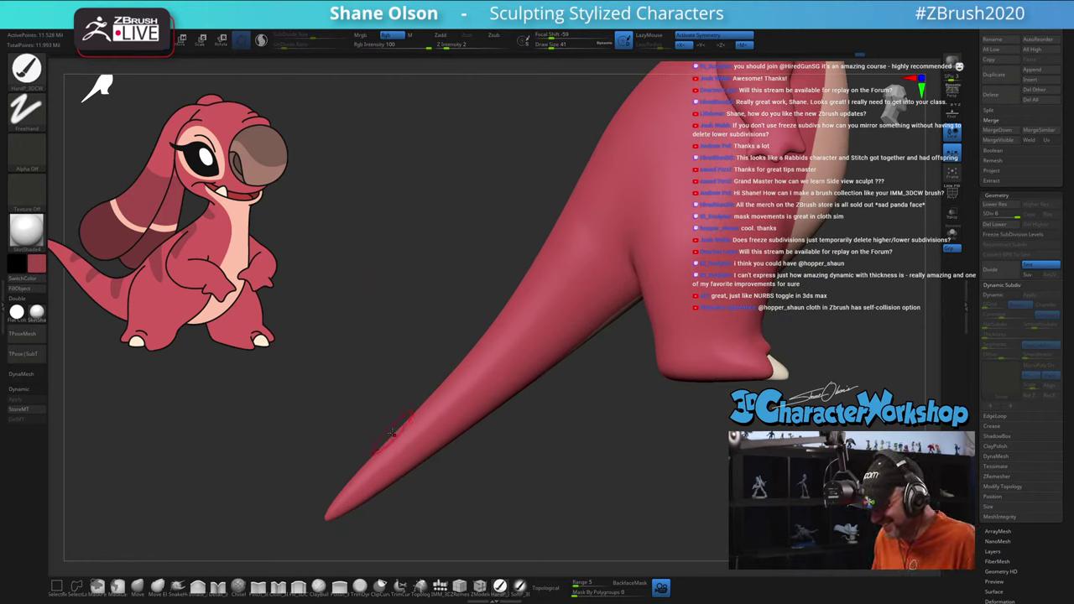
key("b")
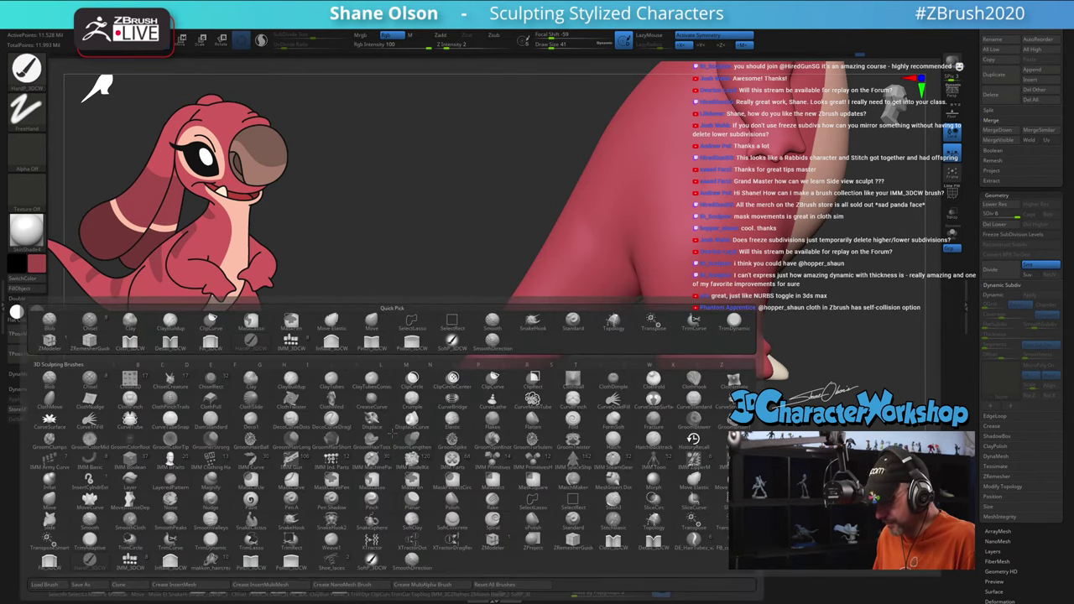
key("m")
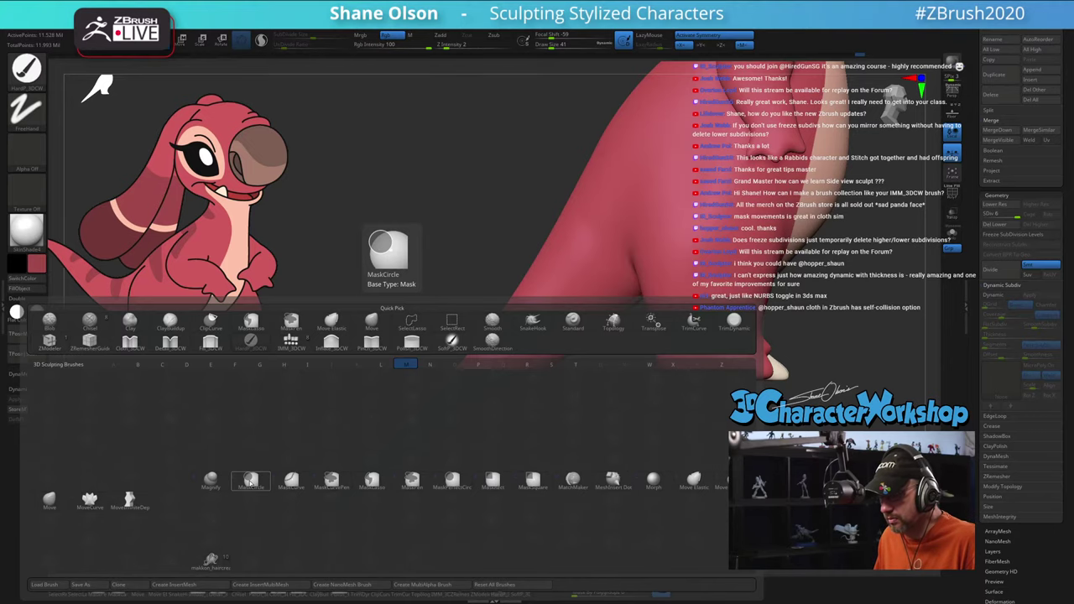
left_click(250, 483)
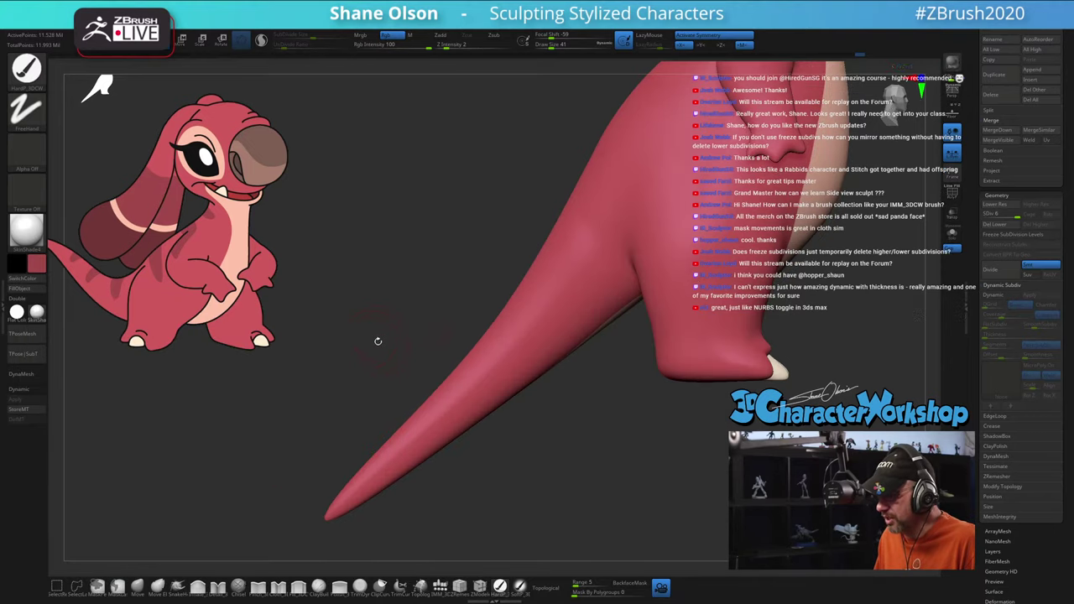
mouse_move(377, 328)
left_mouse_down()
mouse_move(365, 316)
mouse_move(370, 337)
left_mouse_up()
mouse_move(366, 289)
left_mouse_down("ctrl")
mouse_move(401, 354)
mouse_move(443, 381)
left_mouse_up("ctrl")
Step: Mask three short tapering stripes across the upper edge of the tail with the lasso mask
mouse_move(482, 236)
left_mouse_down()
mouse_move(441, 274)
mouse_move(467, 251)
mouse_move(528, 348)
mouse_move(546, 335)
mouse_move(525, 425)
mouse_move(362, 404)
mouse_move(370, 390)
mouse_move(473, 343)
mouse_move(338, 301)
mouse_move(427, 315)
left_mouse_up()
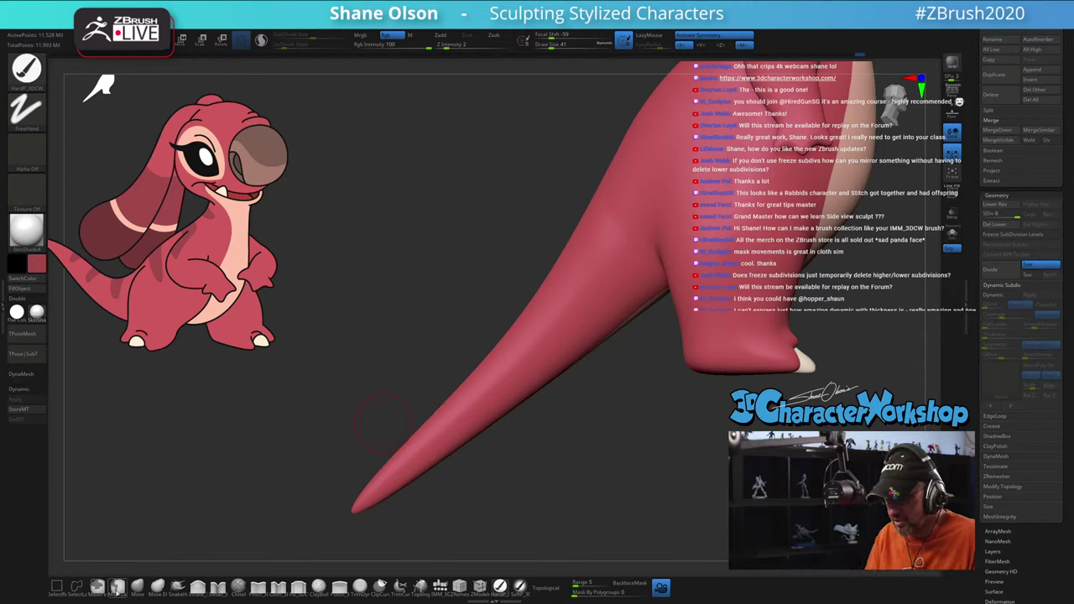
mouse_move(425, 315)
left_mouse_down("alt")
mouse_move(423, 330)
mouse_move(493, 421)
mouse_move(516, 379)
mouse_move(532, 376)
mouse_move(550, 353)
left_mouse_up("alt")
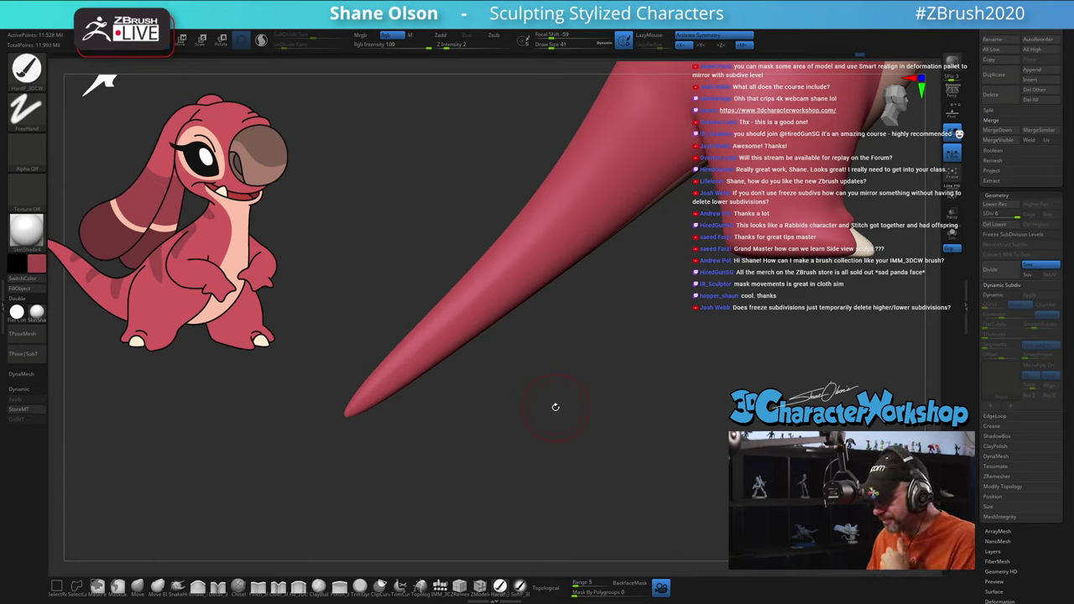
left_click_drag(379, 306, 410, 311)
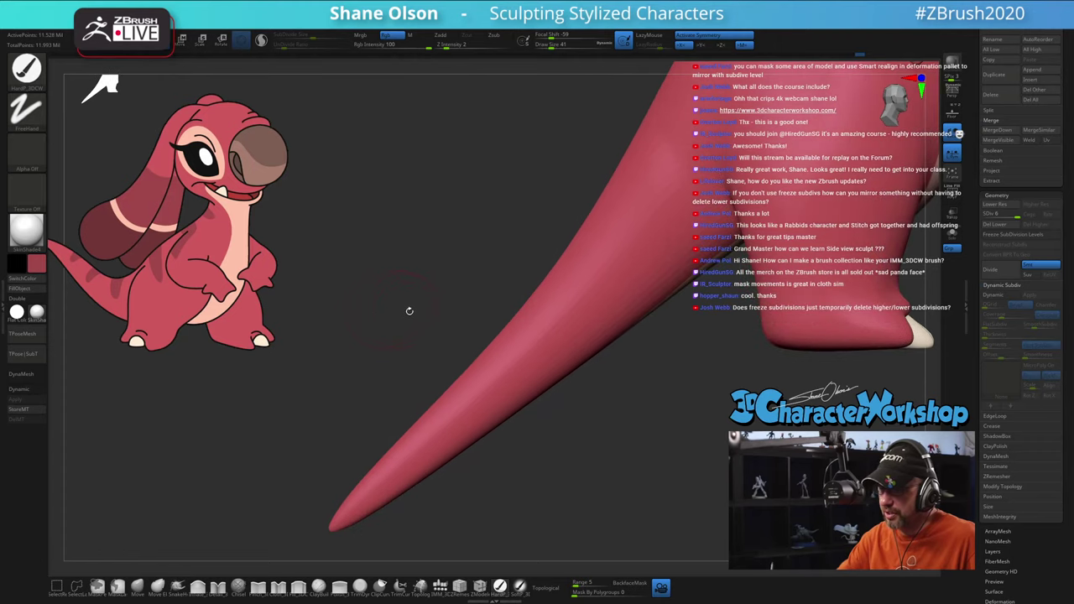
key("ctrl")
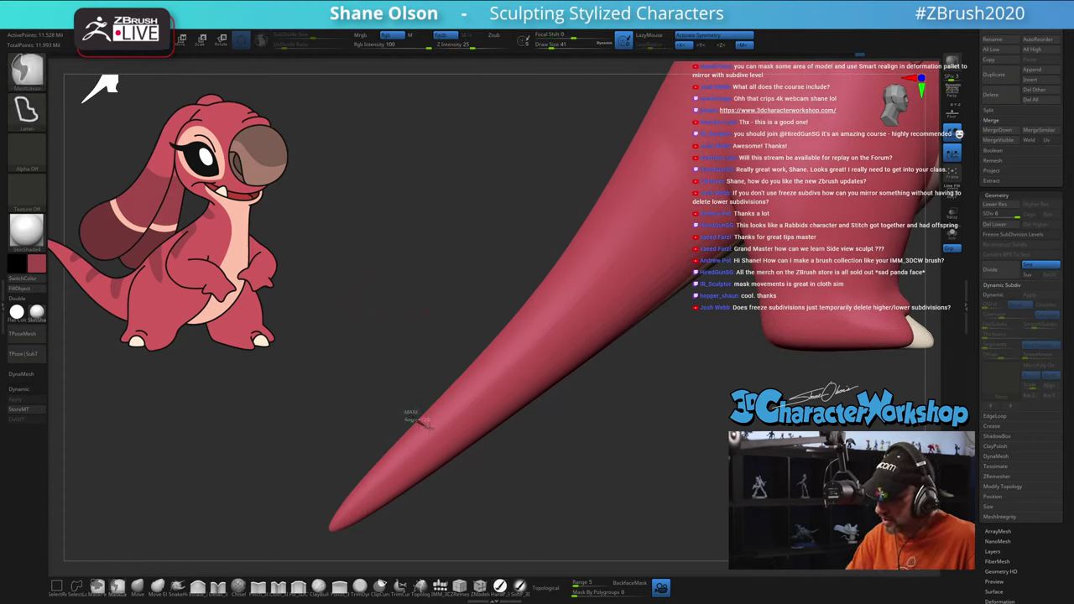
left_click_drag(423, 422, 415, 394, "ctrl")
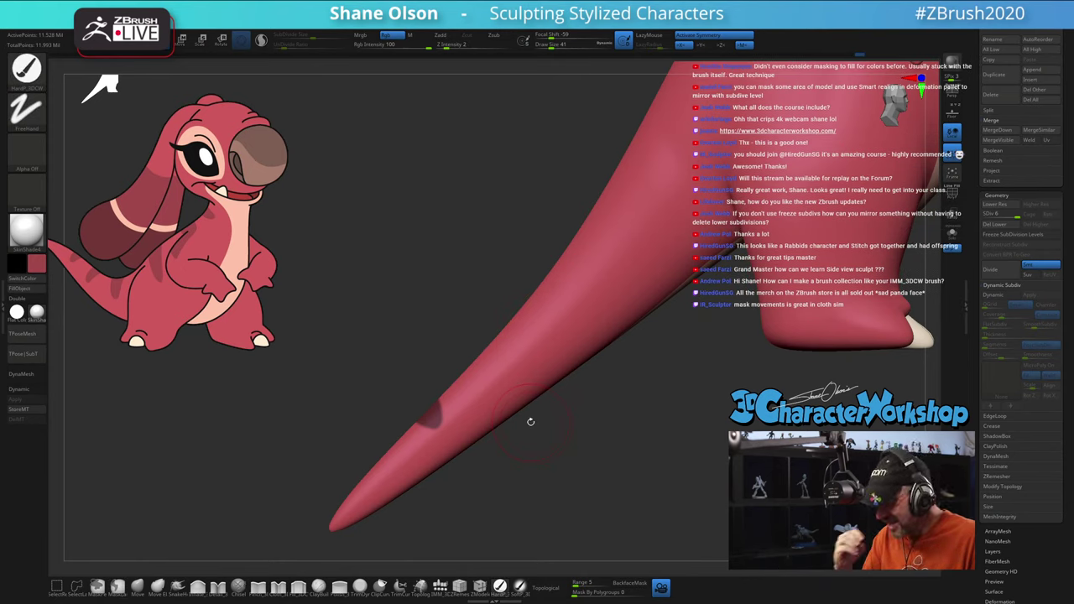
key("ctrl")
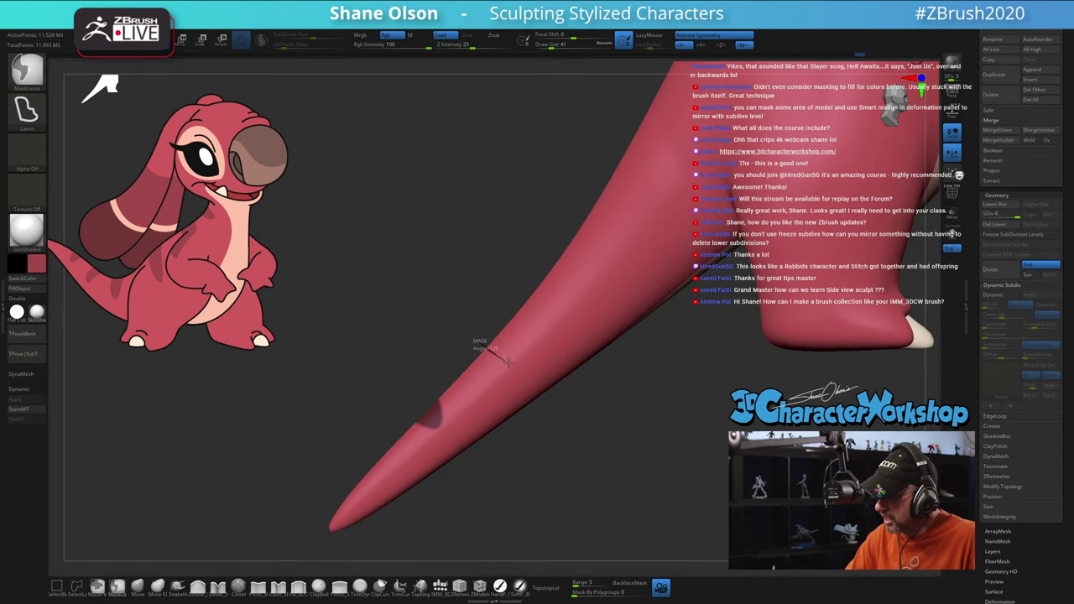
mouse_move(491, 351)
left_mouse_down("ctrl")
mouse_move(516, 367)
mouse_move(527, 348)
mouse_move(506, 314)
mouse_move(476, 331)
mouse_move(489, 348)
left_mouse_up("ctrl")
mouse_move(613, 402)
left_mouse_down()
mouse_move(533, 304)
mouse_move(586, 294)
mouse_move(550, 233)
left_mouse_up()
key("ctrl")
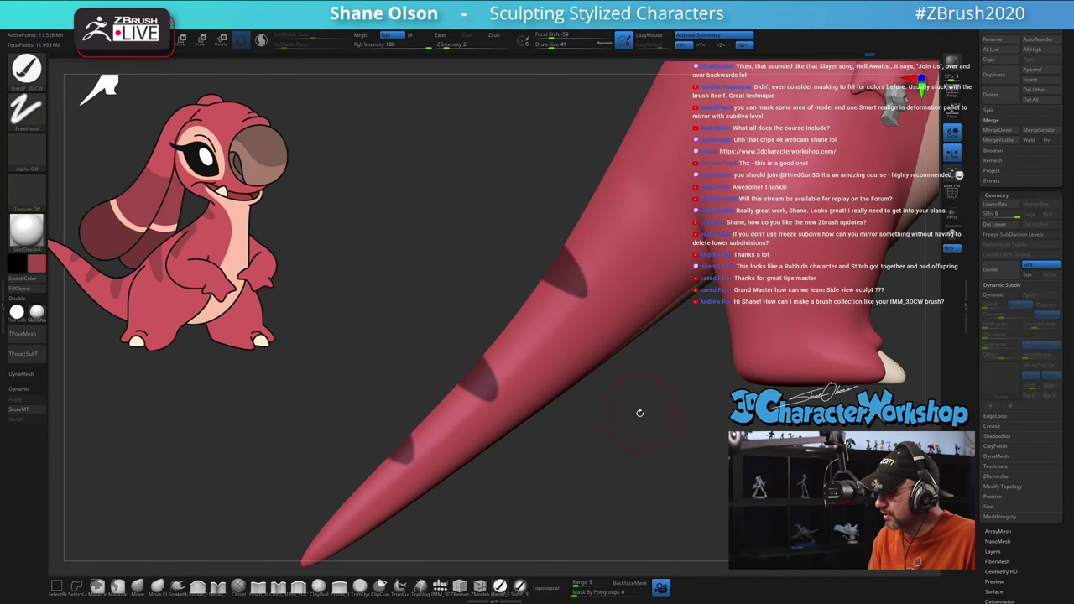
Step: Lasso-mask a longer tapering stripe on the lower back above the tail and a small one on the back of the neck
mouse_move(640, 413)
left_mouse_down("alt")
mouse_move(552, 312)
mouse_move(640, 433)
mouse_move(629, 436)
mouse_move(682, 415)
mouse_move(595, 473)
left_mouse_up("alt")
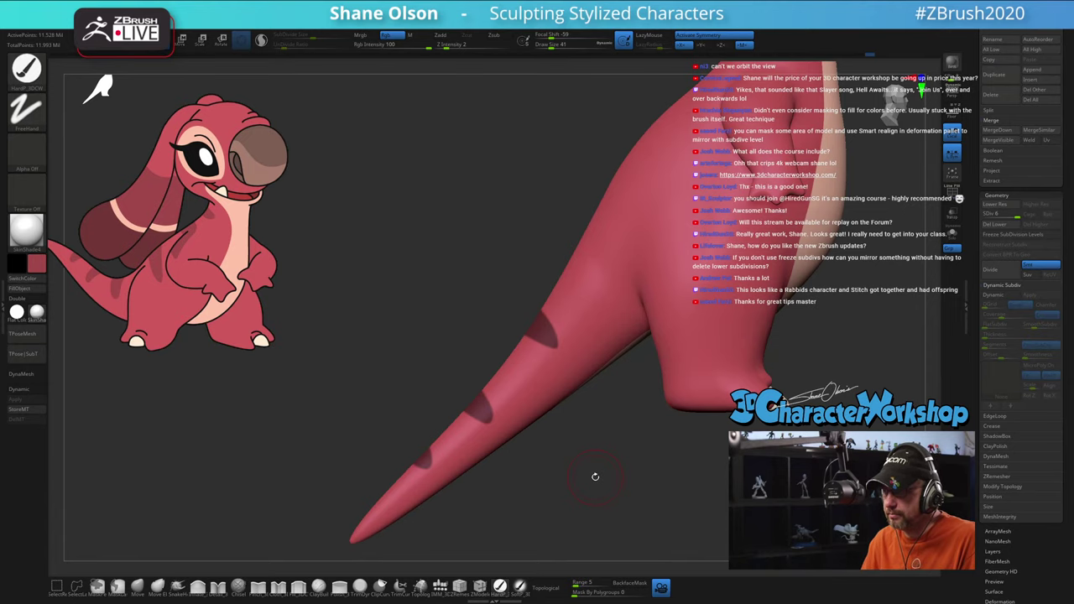
left_click_drag(636, 446, 528, 480)
left_click_drag(778, 399, 671, 408, "alt")
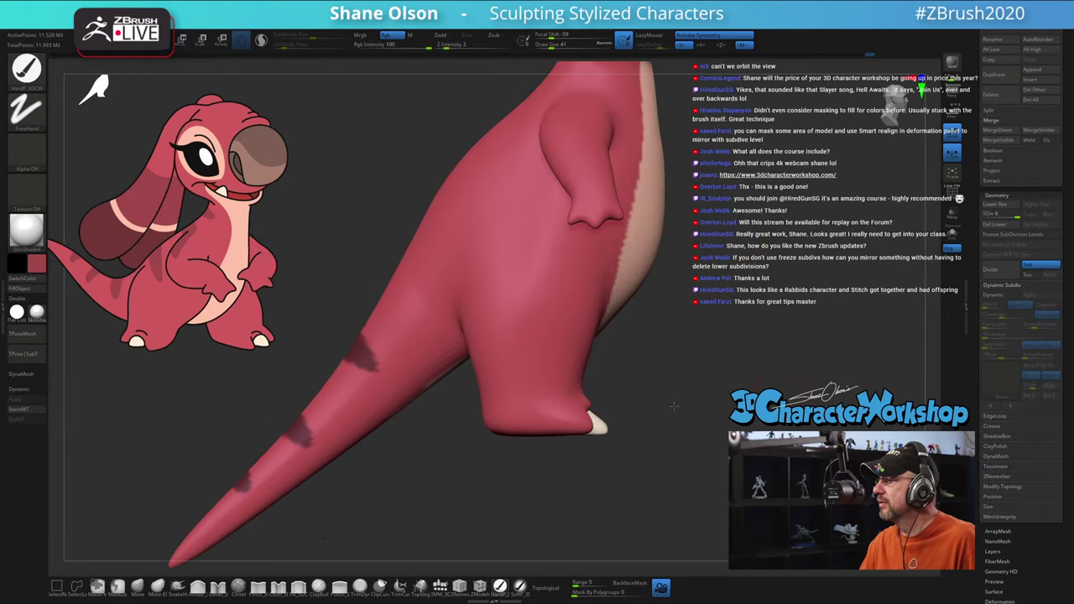
left_click_drag(740, 382, 650, 407)
left_click_drag(787, 366, 852, 426)
mouse_move(650, 373)
left_mouse_down()
mouse_move(635, 396)
mouse_move(673, 408)
mouse_move(616, 386)
mouse_move(546, 434)
mouse_move(709, 422)
mouse_move(669, 423)
left_mouse_up()
key("ctrl")
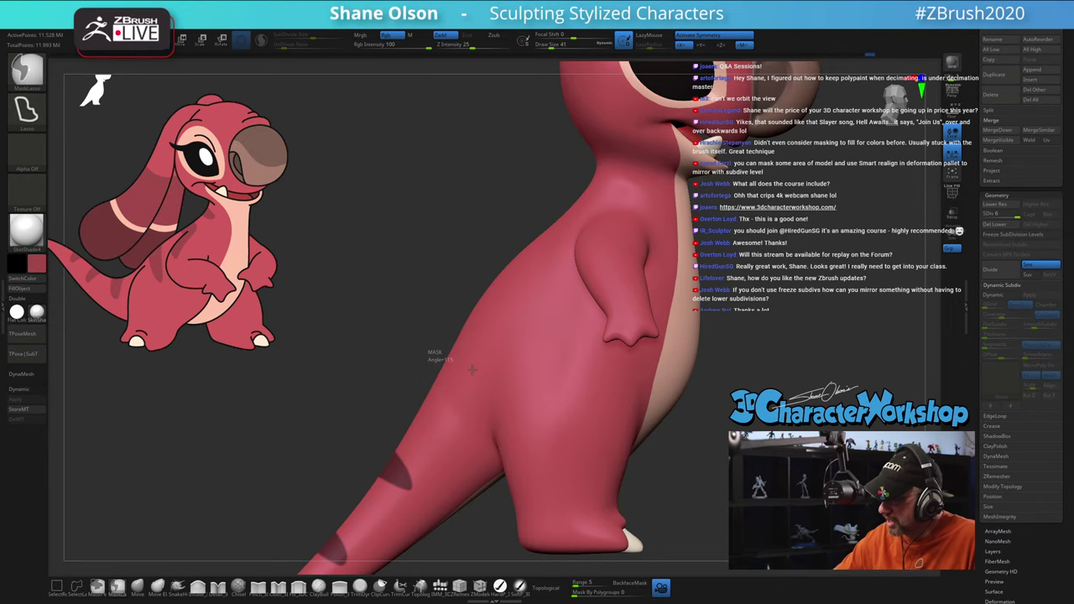
mouse_move(471, 369)
left_mouse_down("ctrl")
mouse_move(517, 379)
mouse_move(440, 314)
left_mouse_up("ctrl")
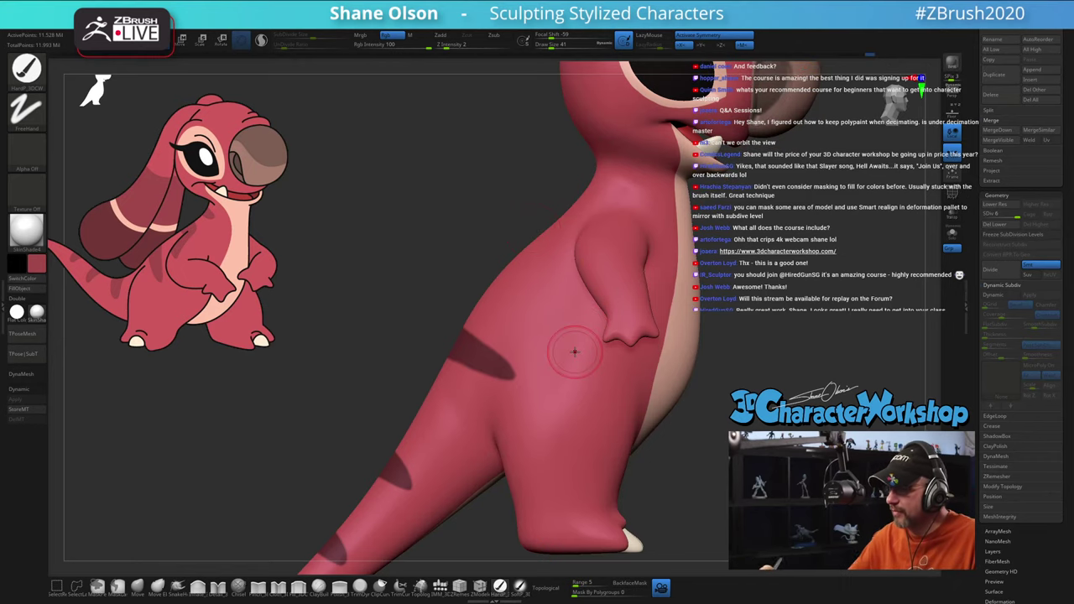
mouse_move(587, 186)
left_mouse_down("ctrl")
mouse_move(630, 188)
mouse_move(587, 158)
mouse_move(579, 166)
left_mouse_up("ctrl")
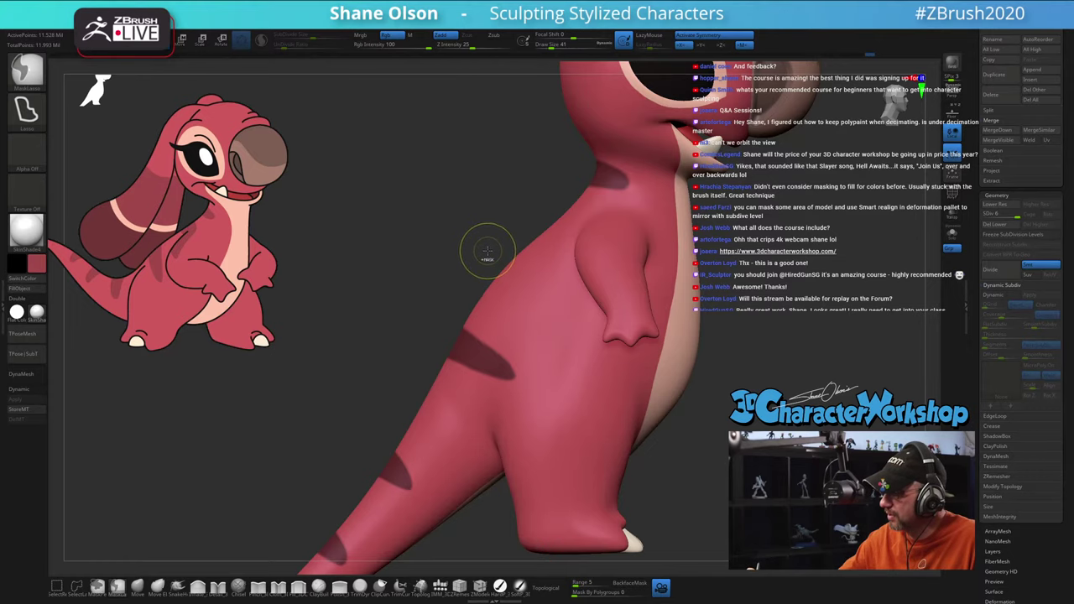
Step: Try out a lasso-masked stripe on the upper back behind the arm, undoing each attempt
mouse_move(554, 287)
left_mouse_down("ctrl")
mouse_move(576, 294)
mouse_move(567, 265)
mouse_move(502, 234)
left_mouse_up("ctrl")
key("ctrl+z")
right_click_drag(657, 278, 662, 350, "alt")
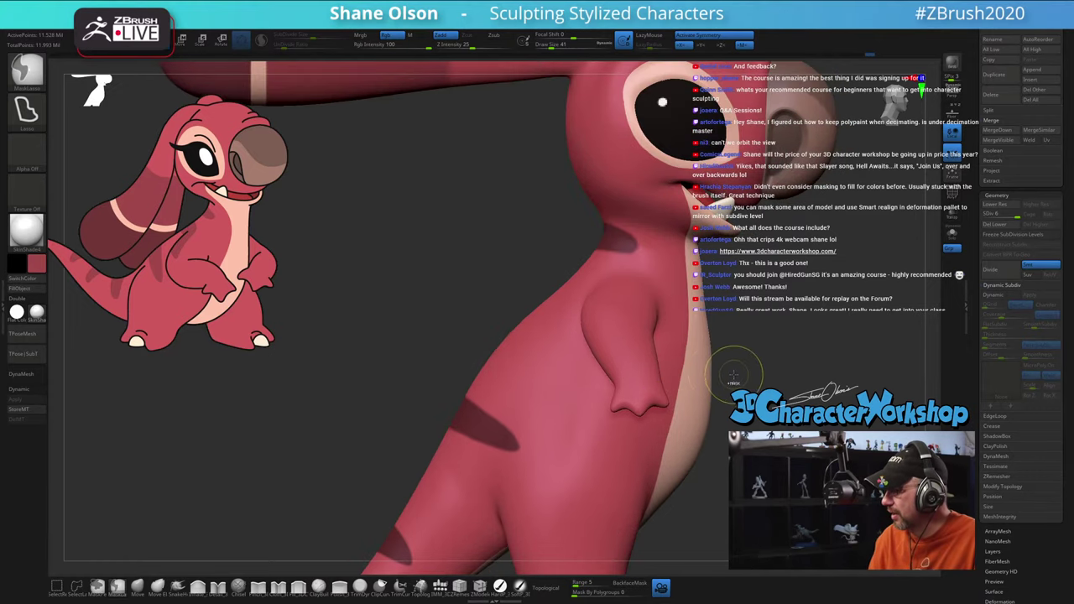
right_click_drag(741, 382, 661, 365)
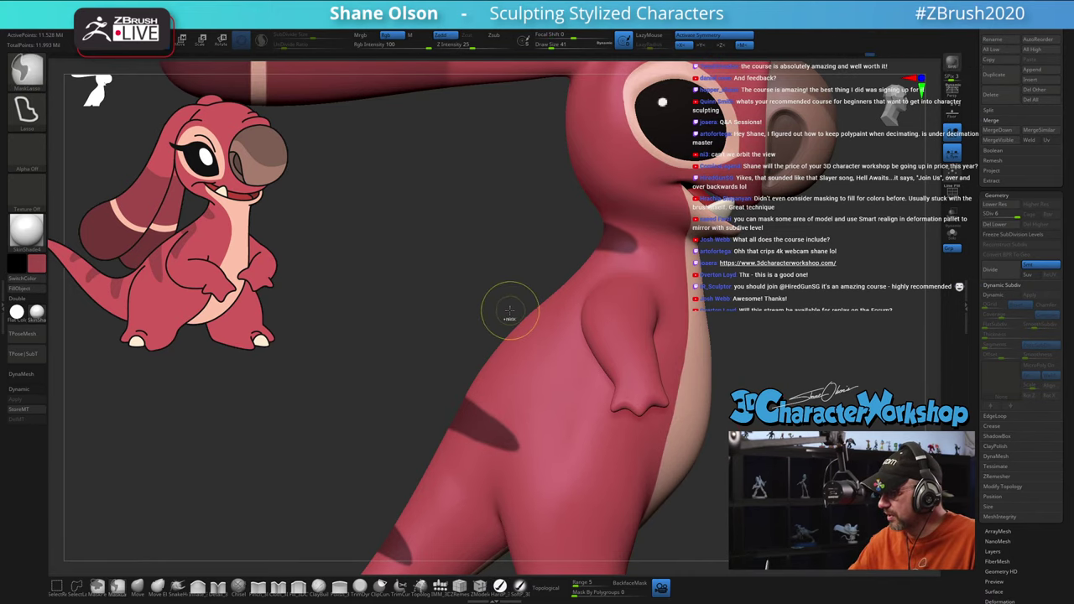
mouse_move(500, 316)
left_mouse_down("ctrl")
mouse_move(576, 346)
mouse_move(504, 309)
mouse_move(501, 290)
left_mouse_up("ctrl")
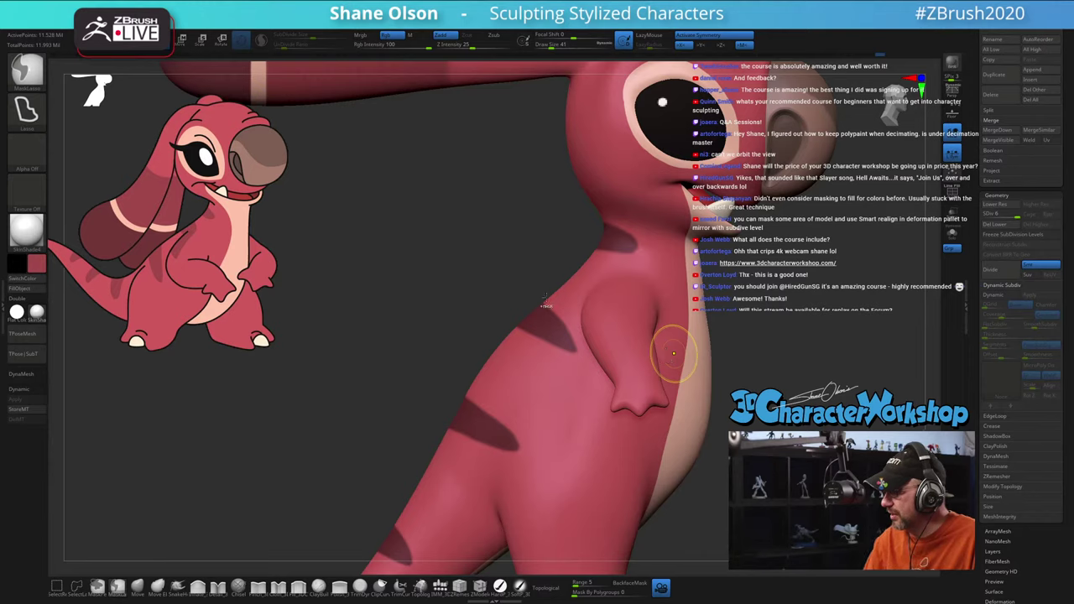
key("ctrl+z")
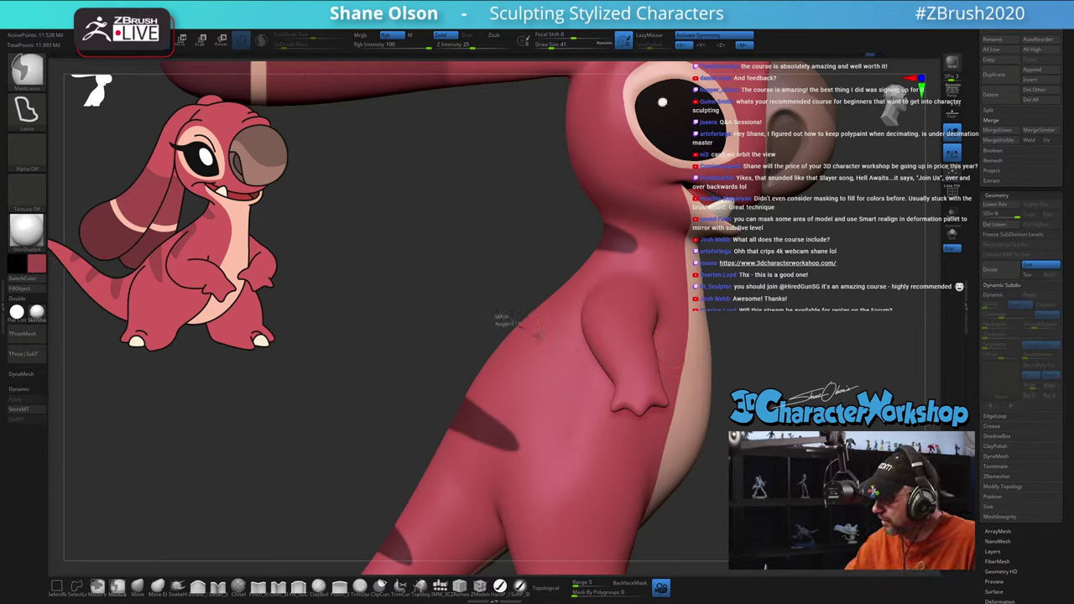
Step: Lasso-mask a tapering stripe on the upper back, running from the back's edge towards the arm
mouse_move(565, 345)
left_mouse_down("ctrl")
mouse_move(583, 349)
mouse_move(499, 291)
left_mouse_up("ctrl")
mouse_move(730, 369)
left_mouse_down()
mouse_move(766, 377)
mouse_move(682, 418)
mouse_move(678, 441)
left_mouse_up()
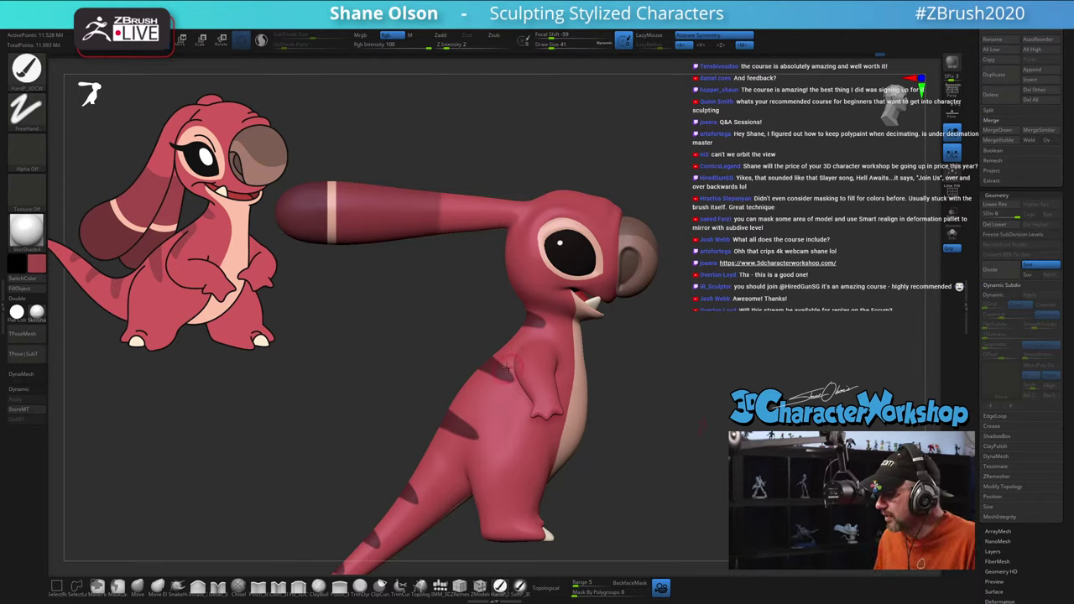
mouse_move(430, 412)
left_mouse_down()
mouse_move(438, 398)
mouse_move(663, 377)
mouse_move(718, 328)
mouse_move(682, 314)
mouse_move(717, 294)
left_mouse_up()
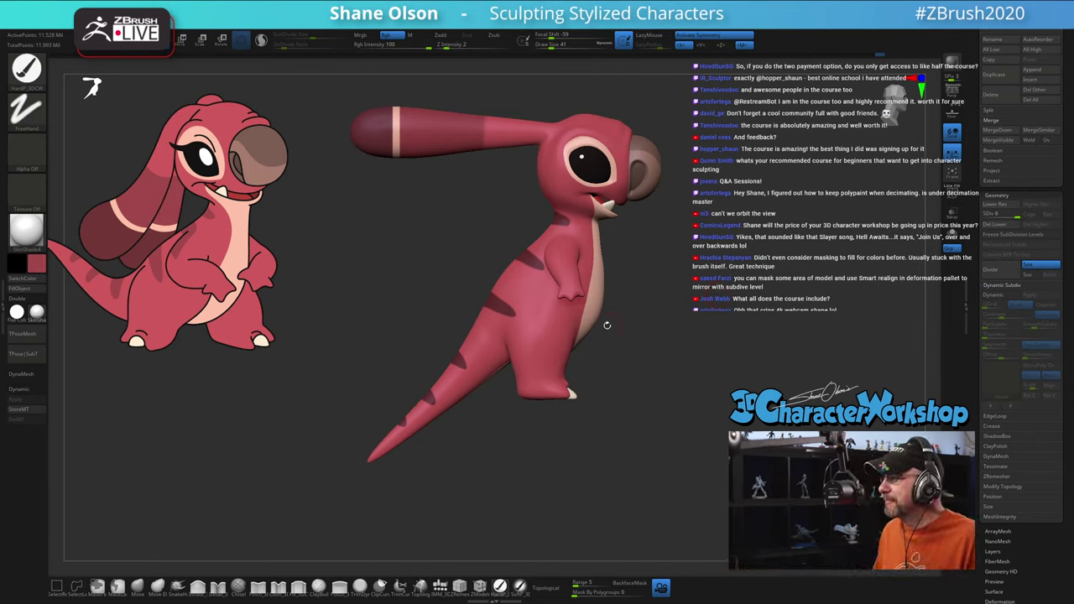
Step: Undo the clearing of the stripe mask and invert the mask so only the stripes can be coloured
left_click_drag(703, 298, 692, 316, "alt")
left_click_drag(637, 284, 674, 293, "alt")
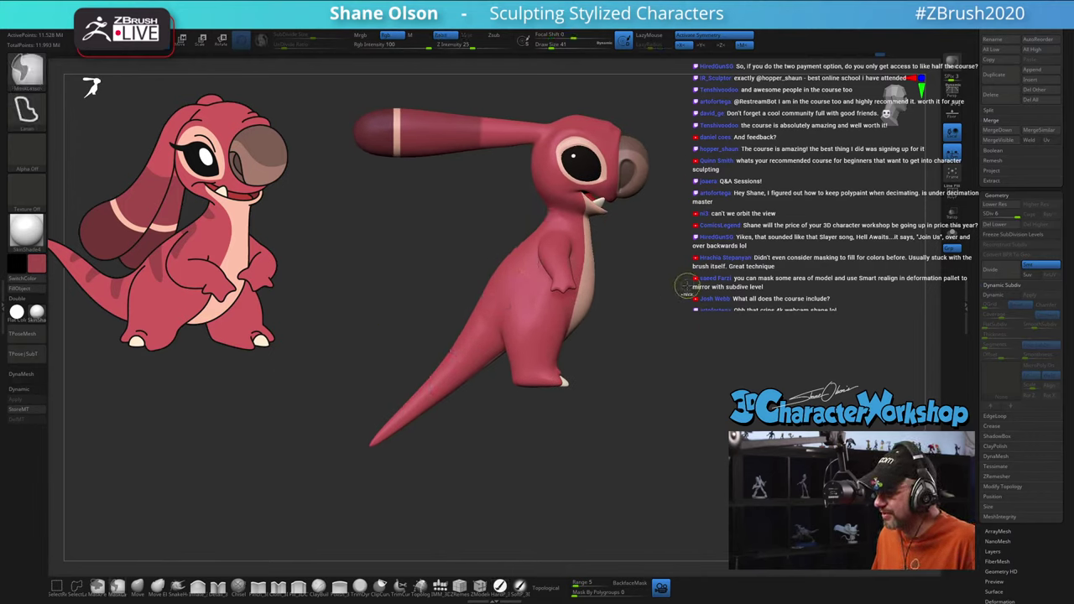
key("ctrl+z")
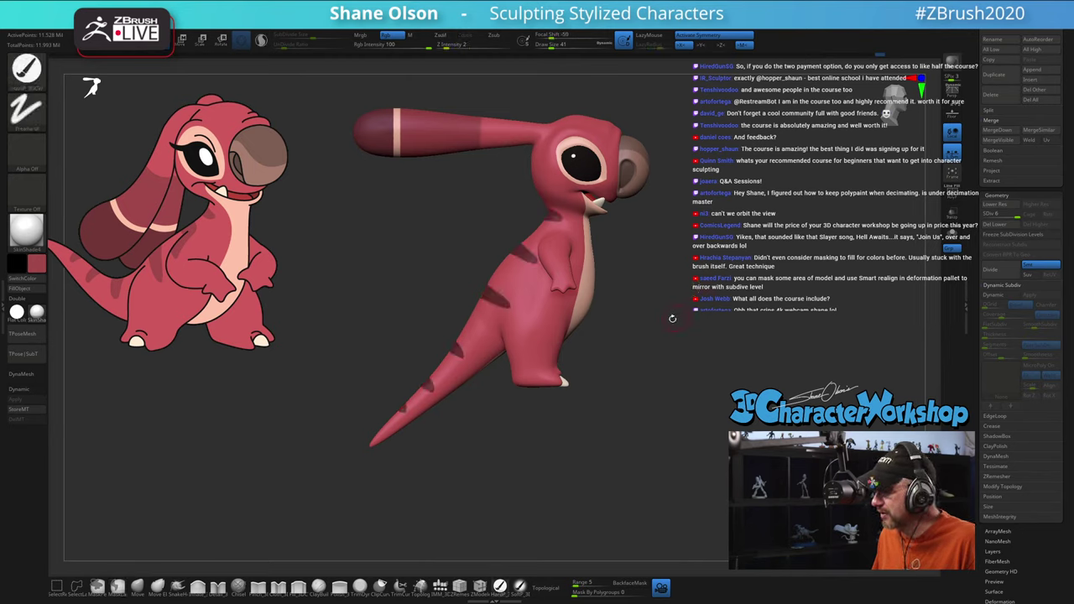
left_click(397, 436, "ctrl")
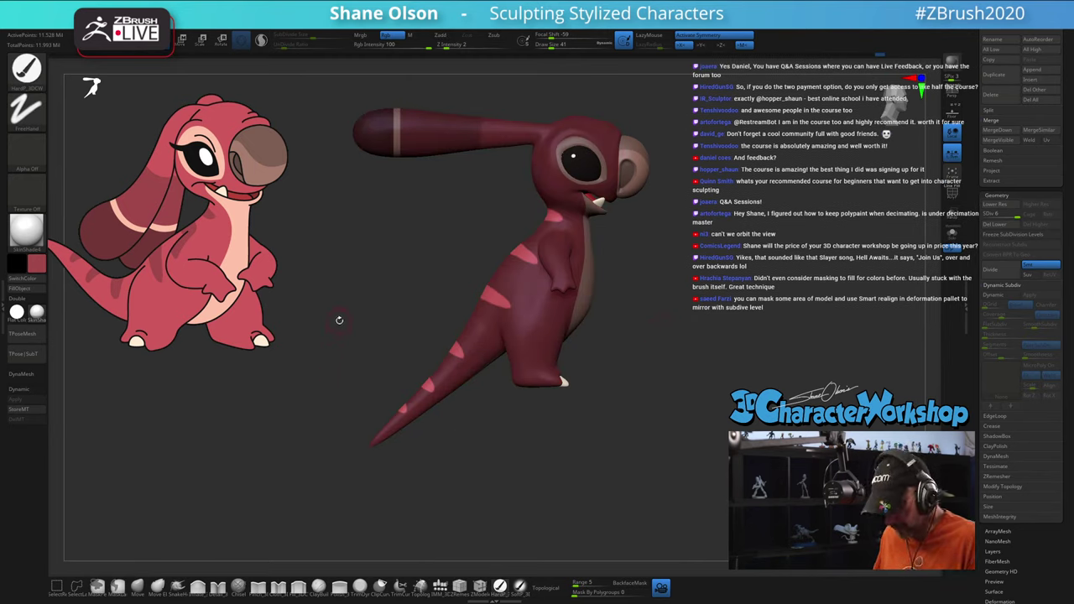
key("shift+z")
key("shift+z")
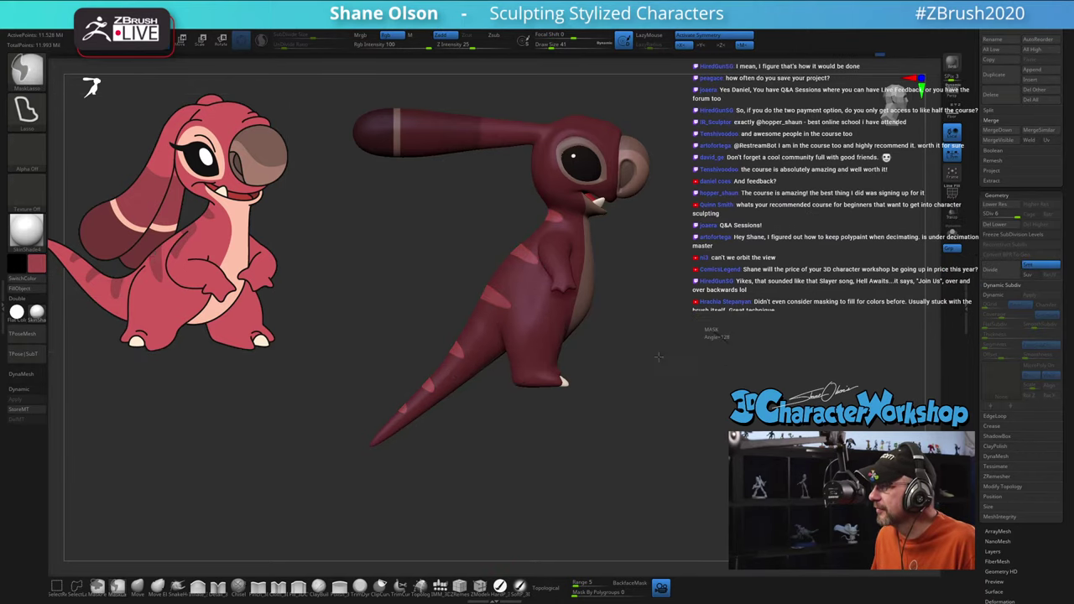
Step: Colour the unmasked back, neck and tail stripes dark red and clear the mask from the body
left_click(670, 314, "ctrl")
mouse_move(669, 324)
left_mouse_down("alt")
mouse_move(663, 307)
mouse_move(658, 335)
mouse_move(698, 333)
mouse_move(649, 329)
left_mouse_up("alt")
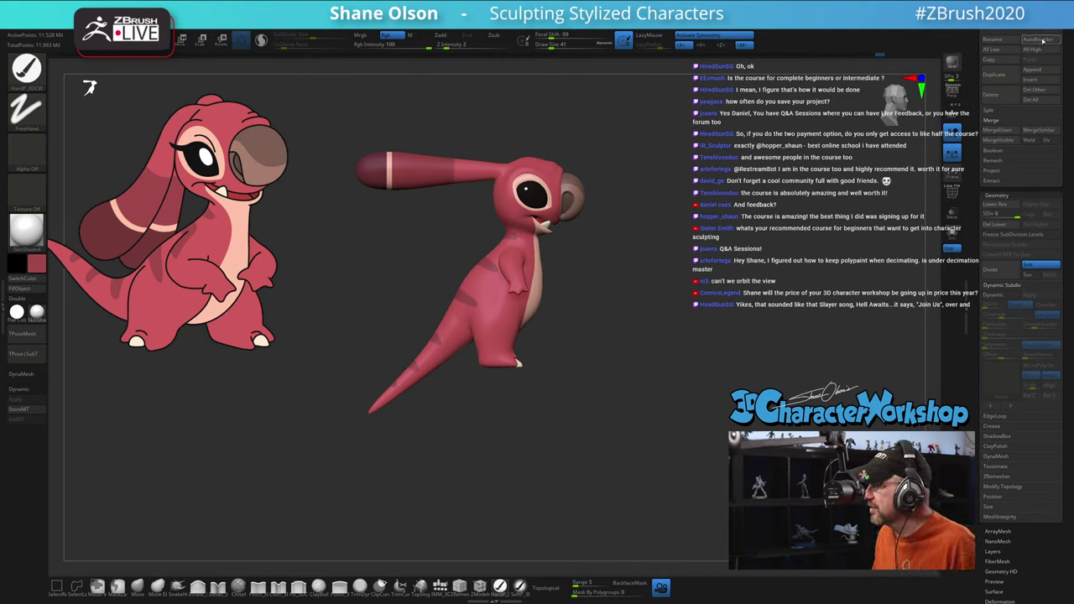
Step: Save the tool as Stitch_sorta4 in the ZTLs folder, replacing the existing file
left_click_drag(1026, 110, 1025, 341)
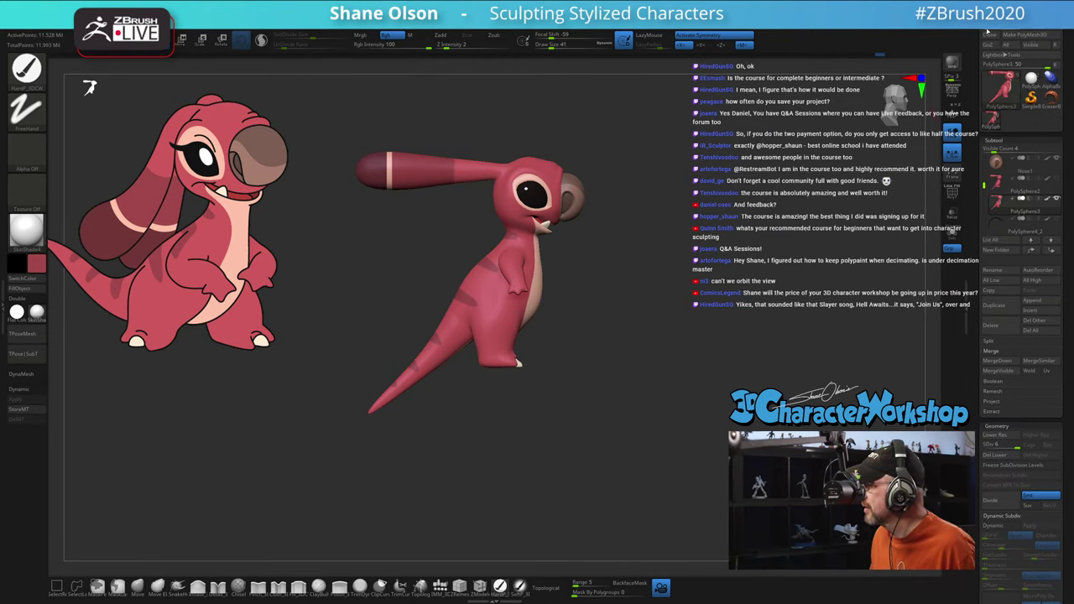
left_click_drag(988, 50, 988, 85)
left_click(1039, 30)
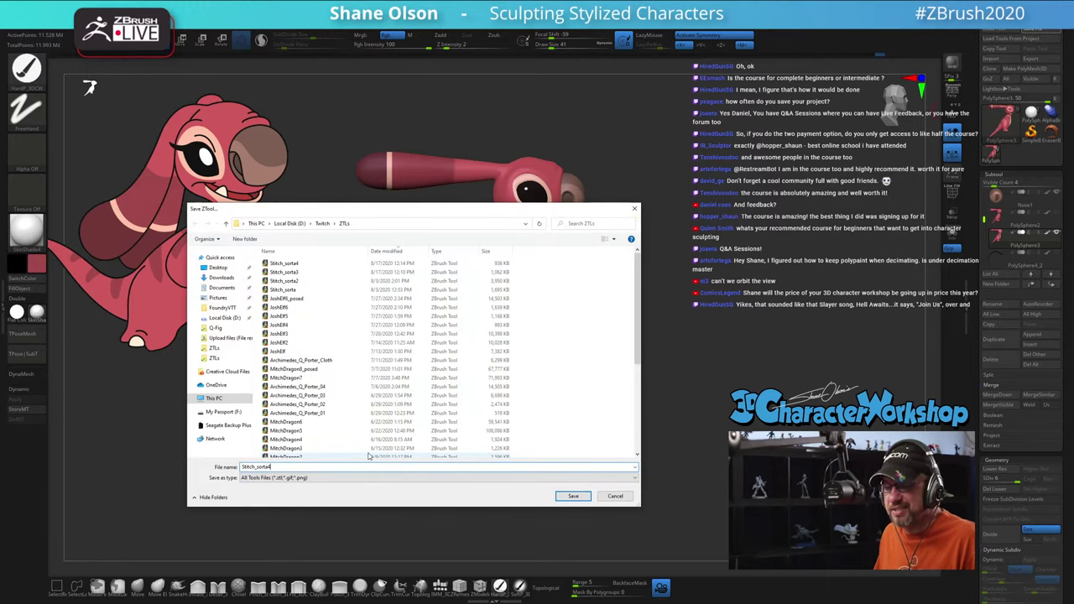
key("Return")
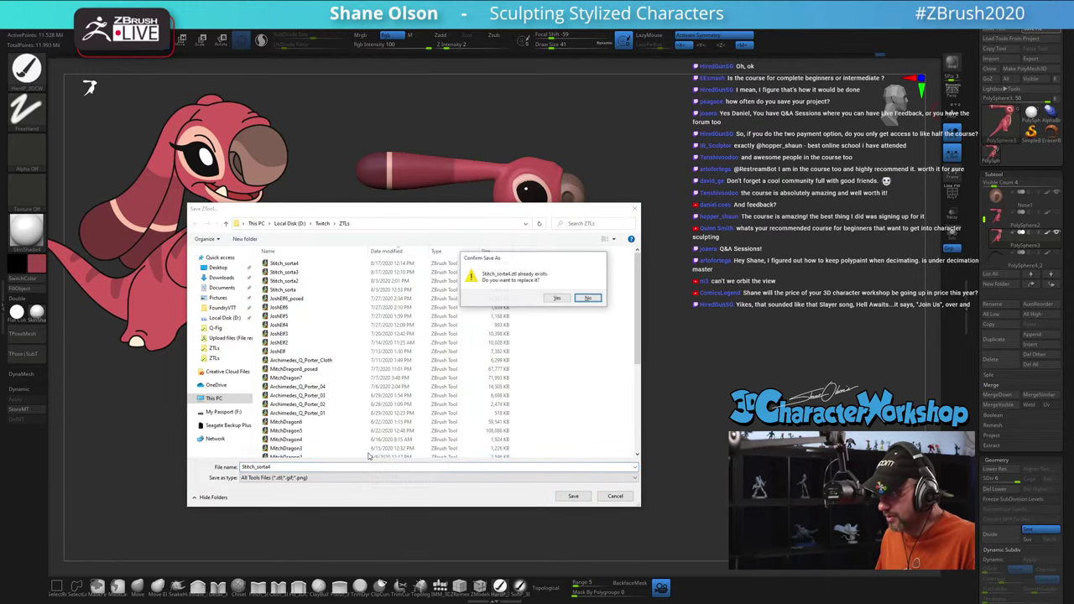
left_click(556, 298)
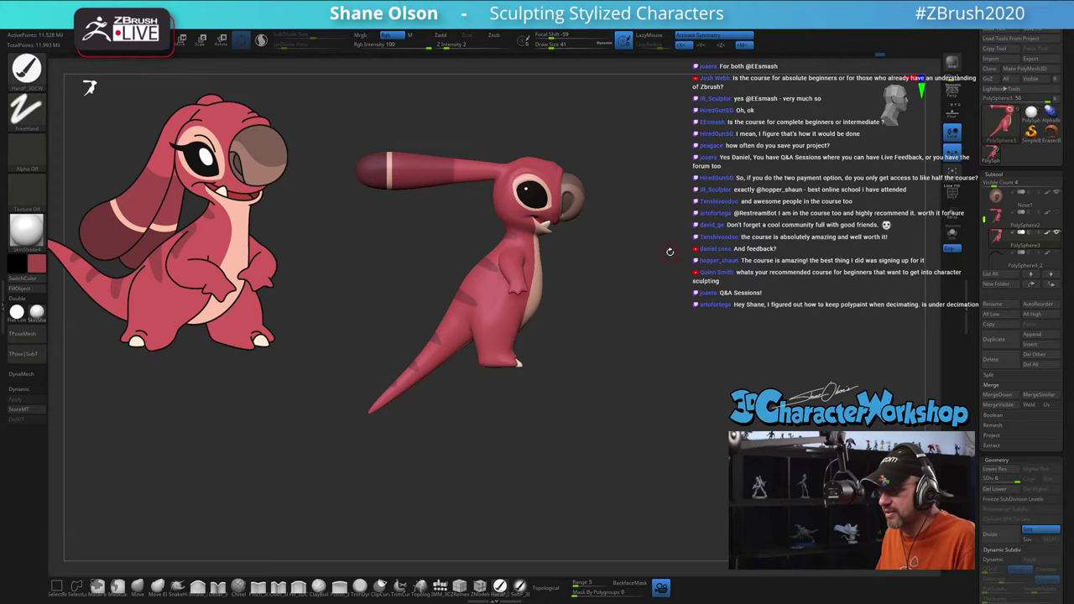
left_click_drag(658, 258, 660, 266, "alt")
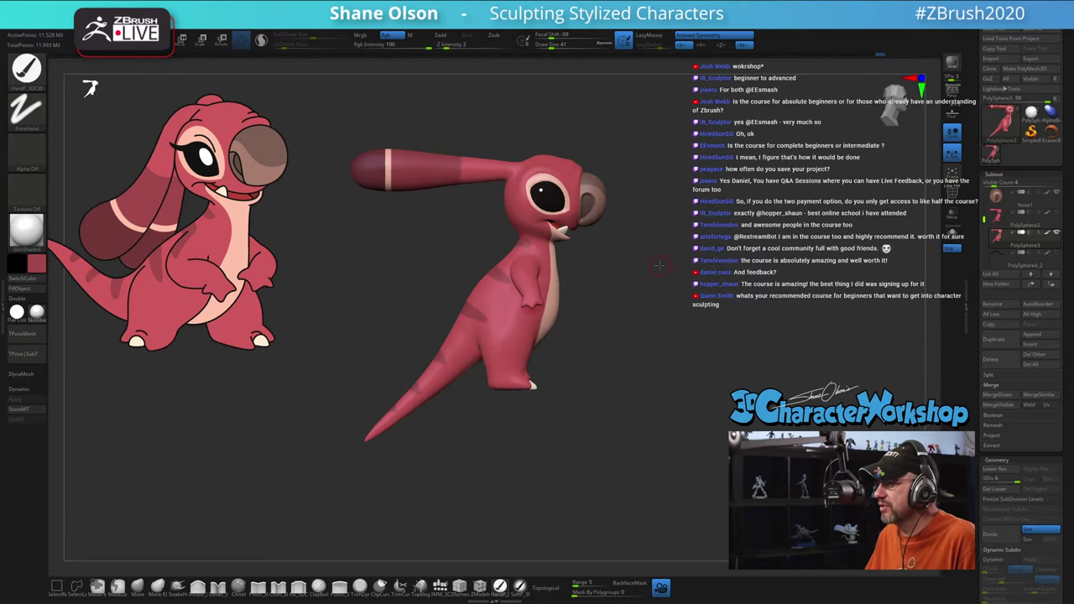
mouse_move(635, 361)
left_mouse_down()
mouse_move(613, 369)
mouse_move(636, 369)
mouse_move(628, 378)
left_mouse_up()
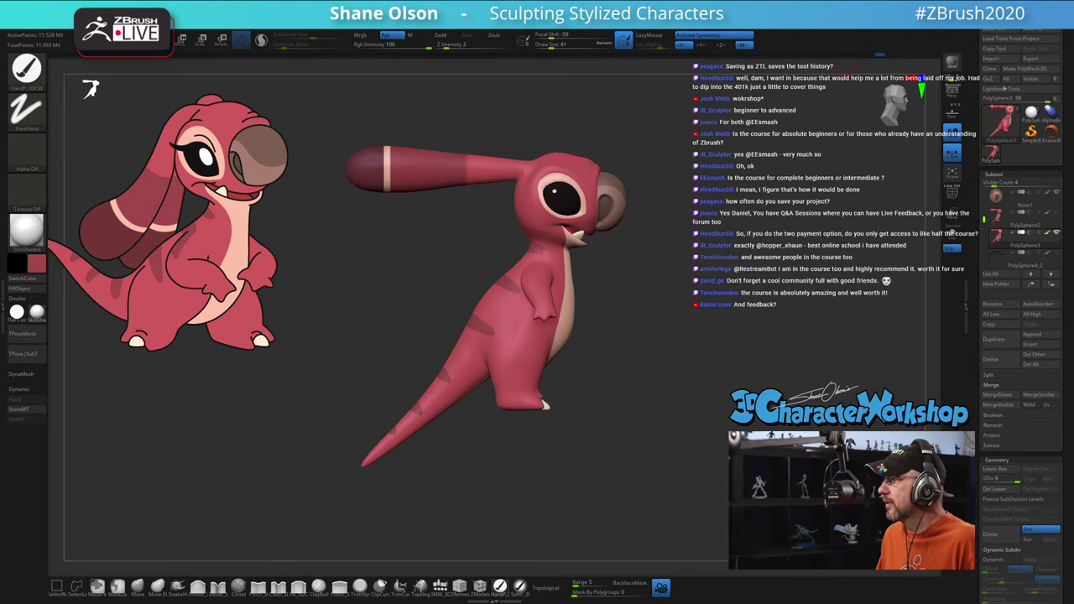
Step: Switch to the browser and look through the student work posted in the 3D Character Workshop forum, then return to ZBrush
left_click_drag(801, 0, 664, 155)
left_click(812, 149)
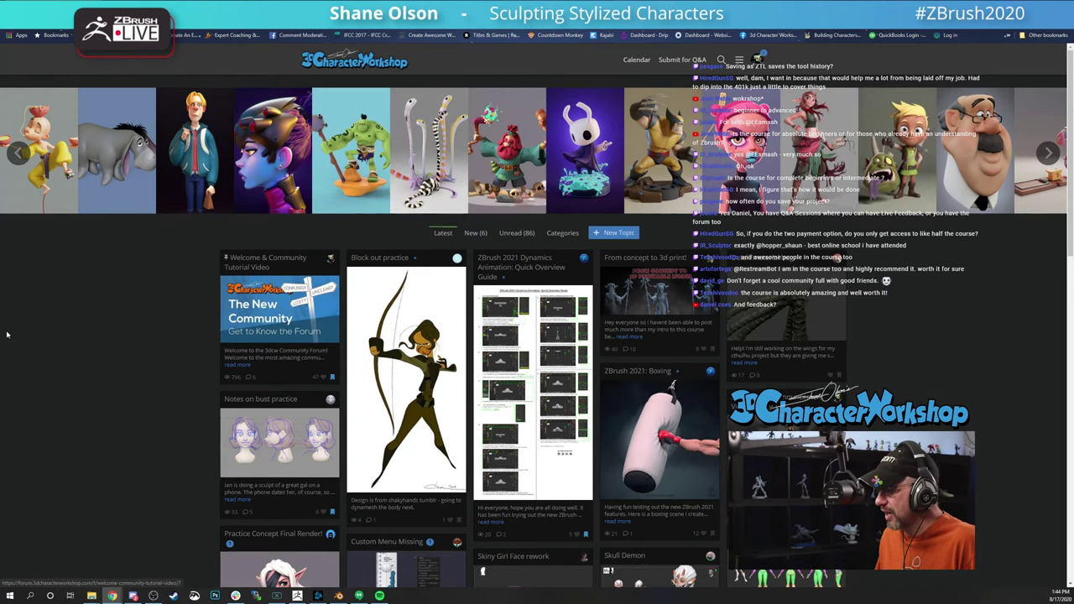
scroll(94, 315, "down", 5)
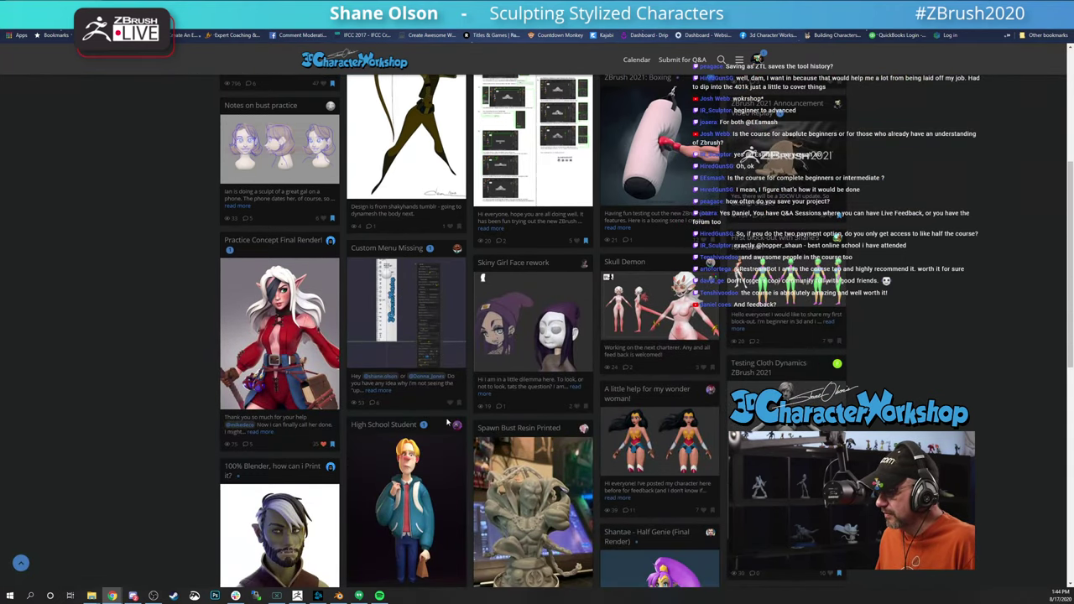
scroll(447, 423, "down", 10)
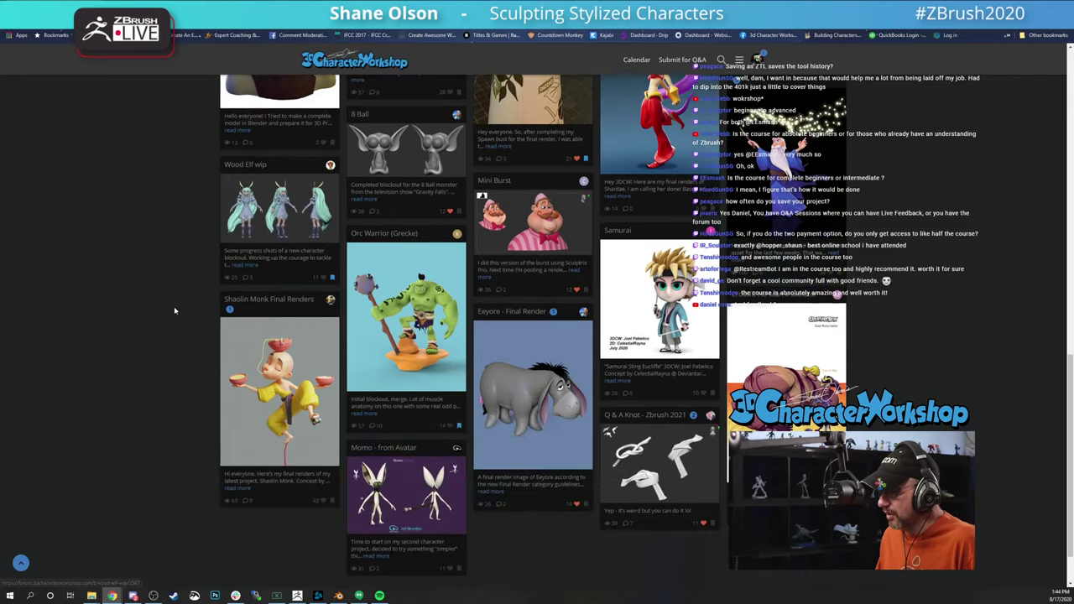
scroll(174, 310, "down", 1)
scroll(135, 309, "up", 1)
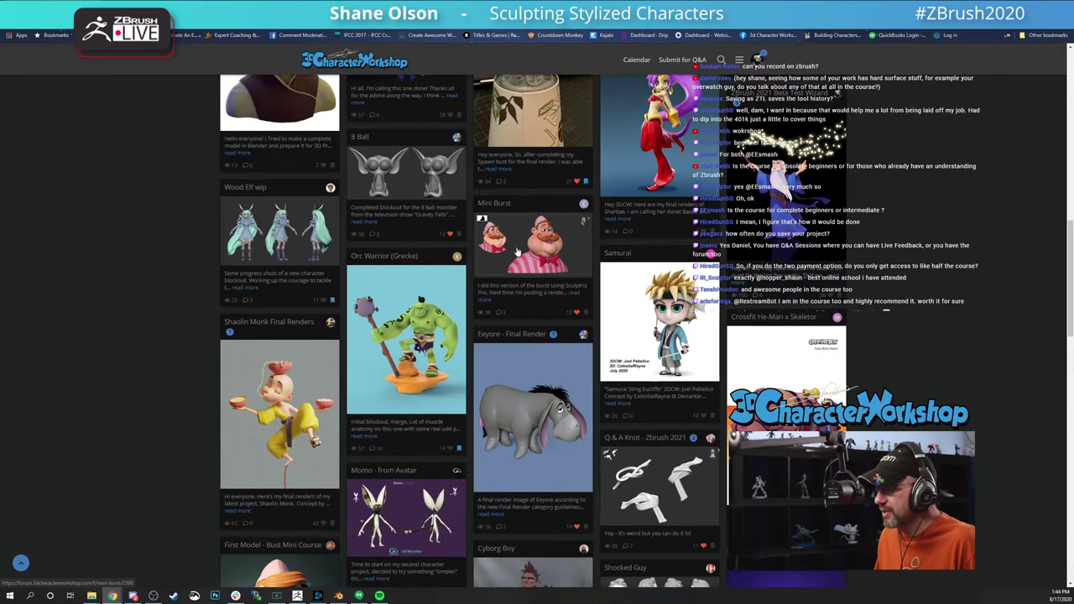
scroll(155, 268, "down", 2)
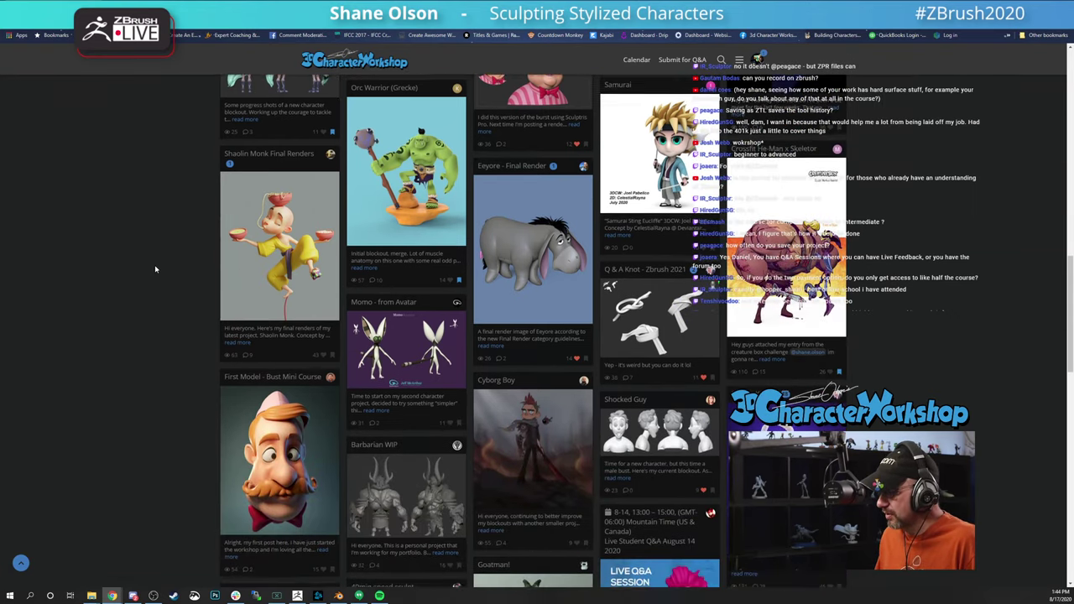
scroll(155, 269, "down", 4)
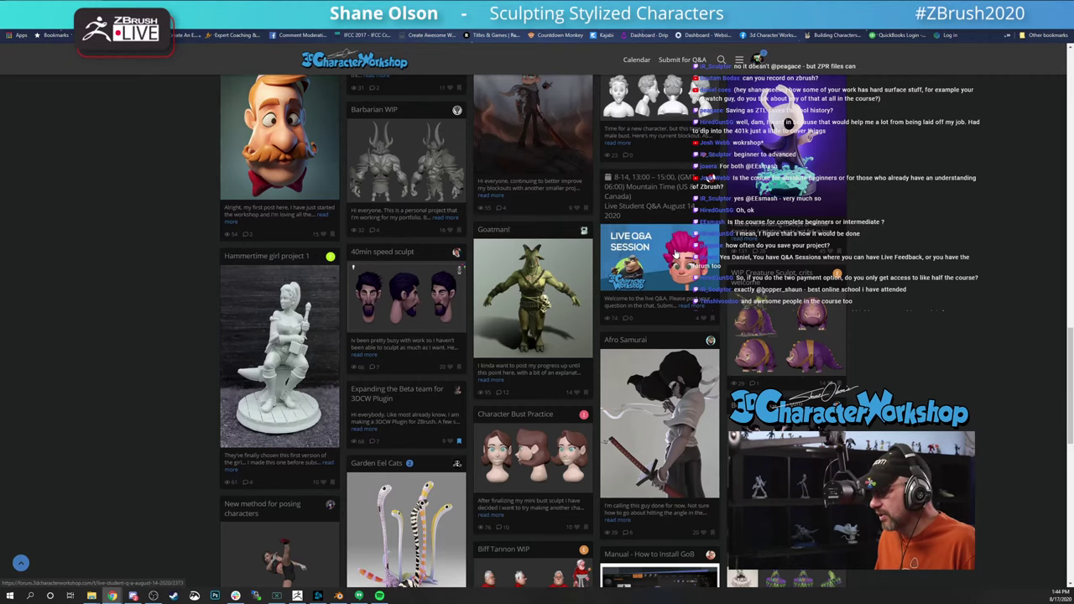
scroll(677, 254, "down", 2)
scroll(453, 200, "up", 4)
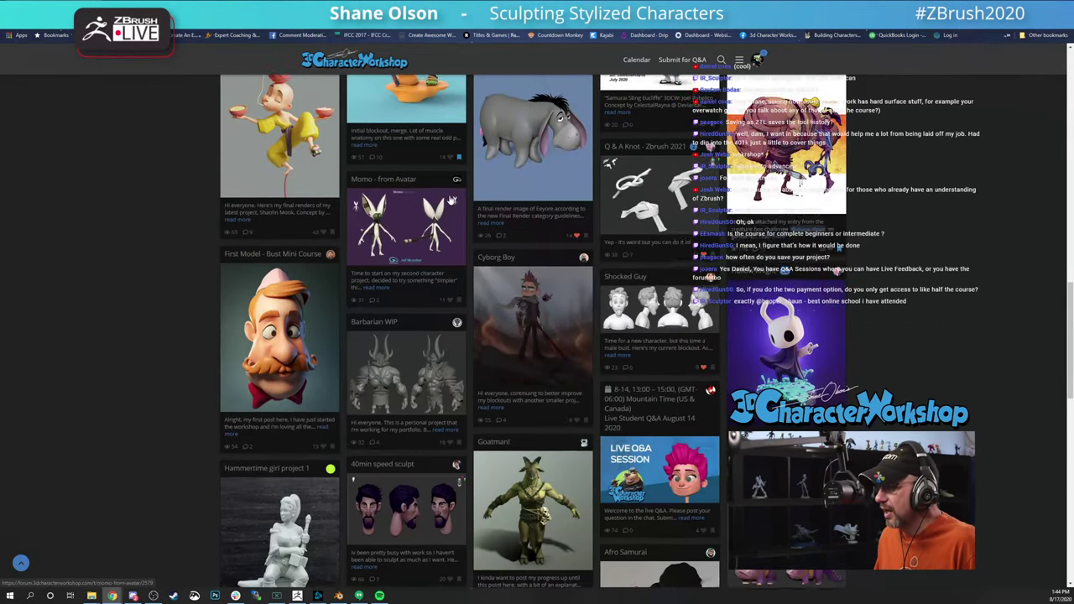
scroll(452, 201, "up", 3)
key("alt+Tab")
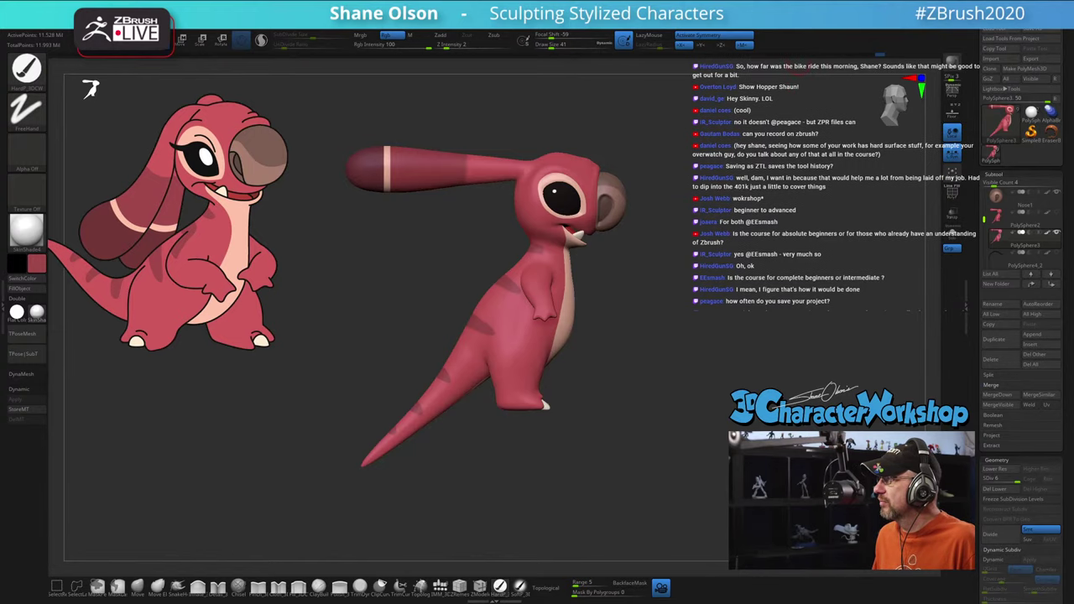
Step: Bring up the 3D Character Workshop 1.5 course page in the browser and examine its lesson list through the student-provided tutorials
left_click_drag(735, 0, 631, 44)
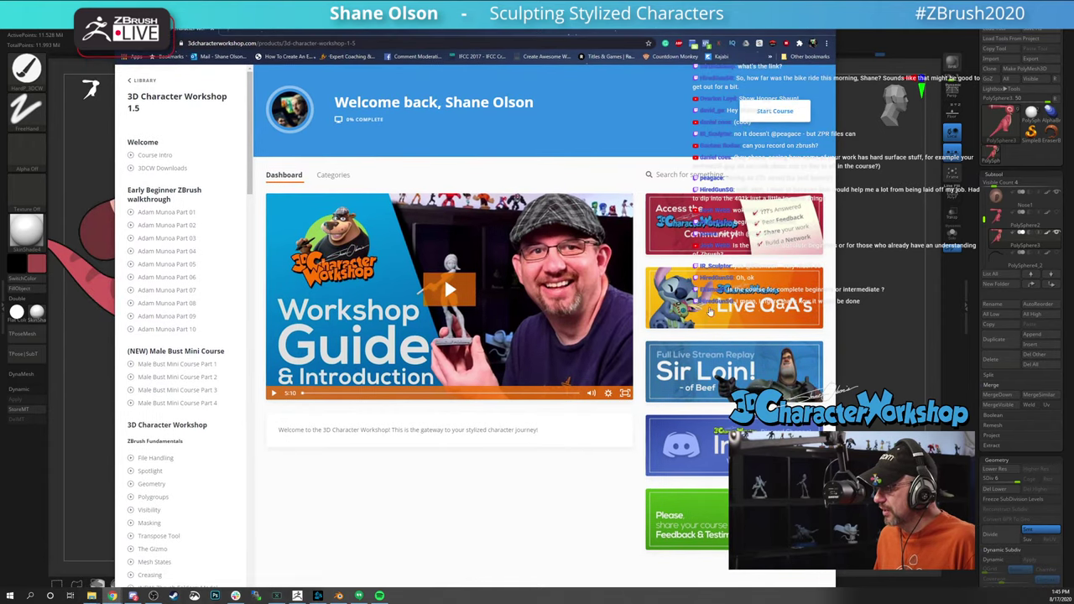
scroll(166, 188, "down", 1)
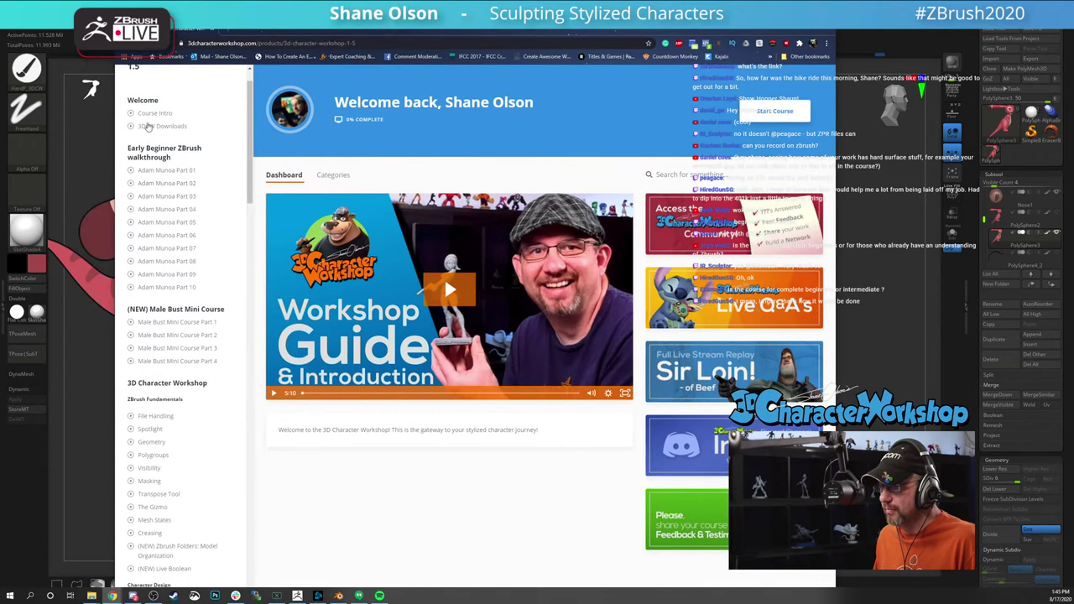
scroll(166, 188, "down", 2)
scroll(165, 178, "up", 2)
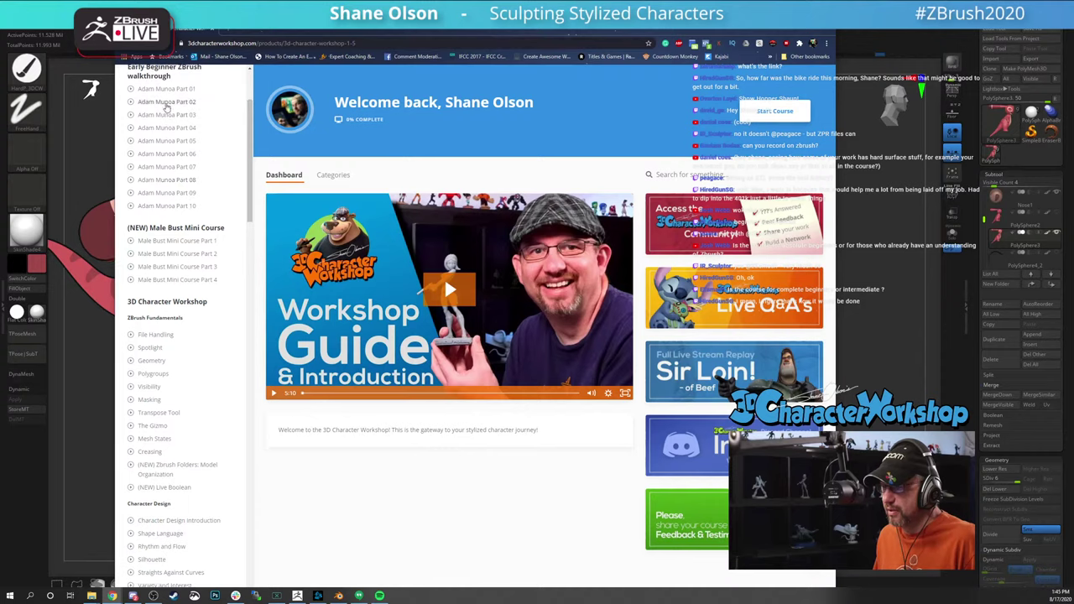
scroll(164, 176, "down", 10)
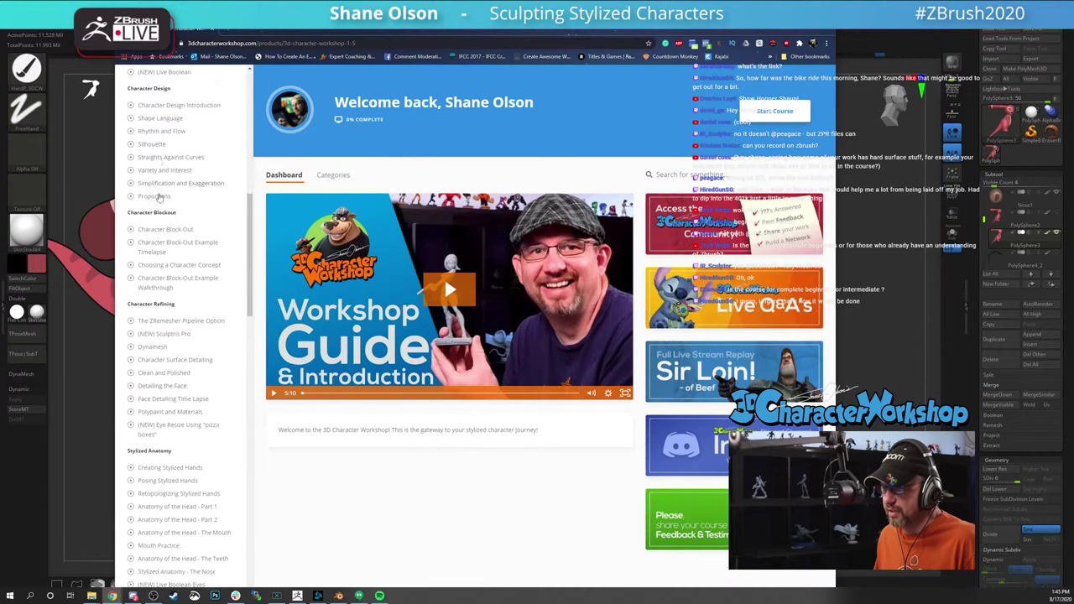
scroll(159, 198, "down", 10)
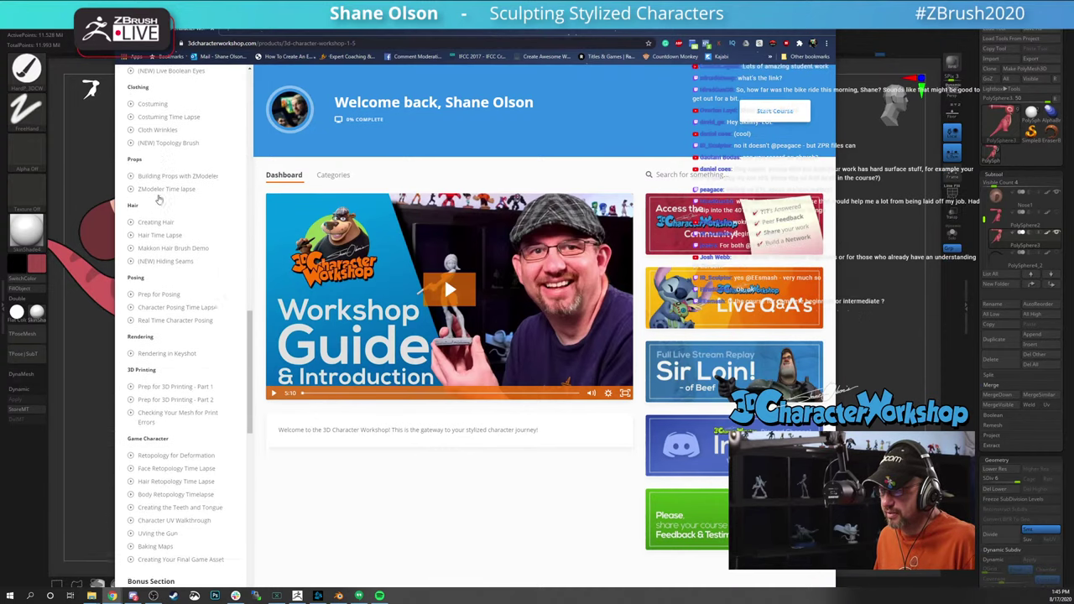
scroll(154, 235, "down", 9)
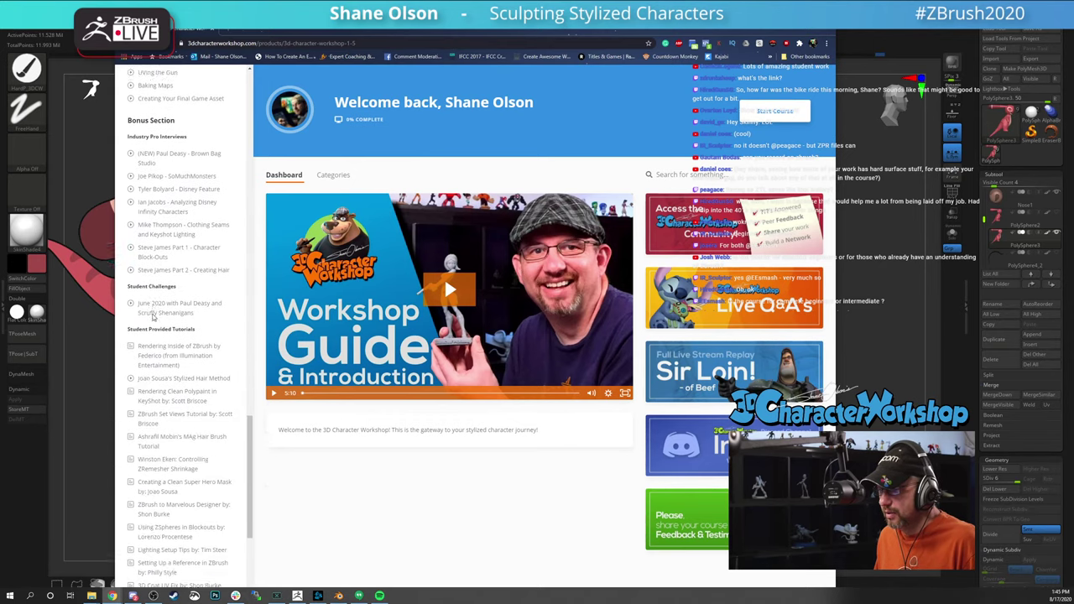
scroll(186, 342, "down", 2)
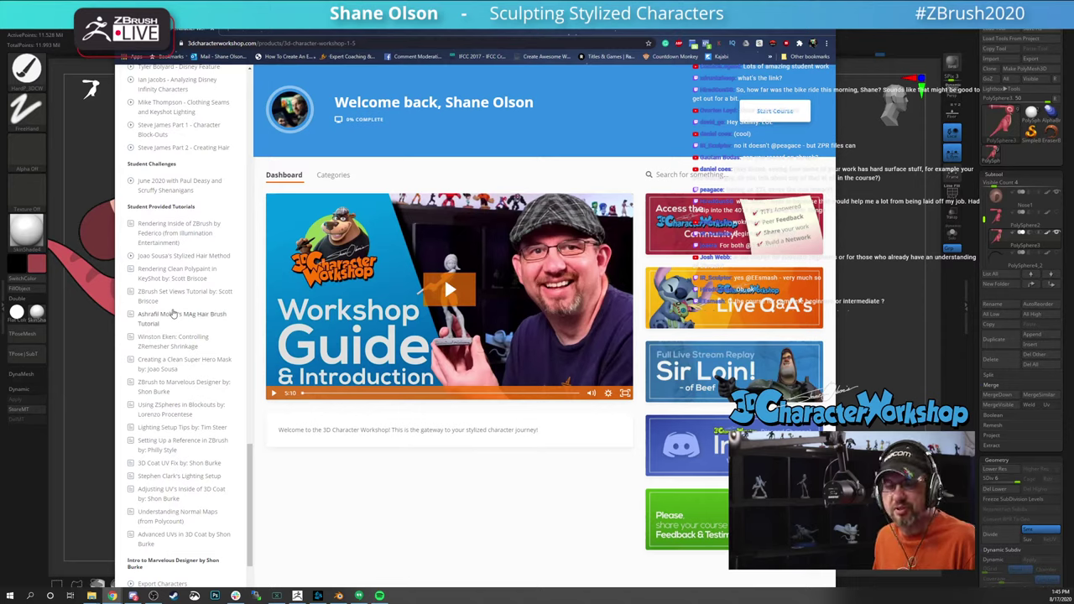
scroll(174, 314, "up", 1)
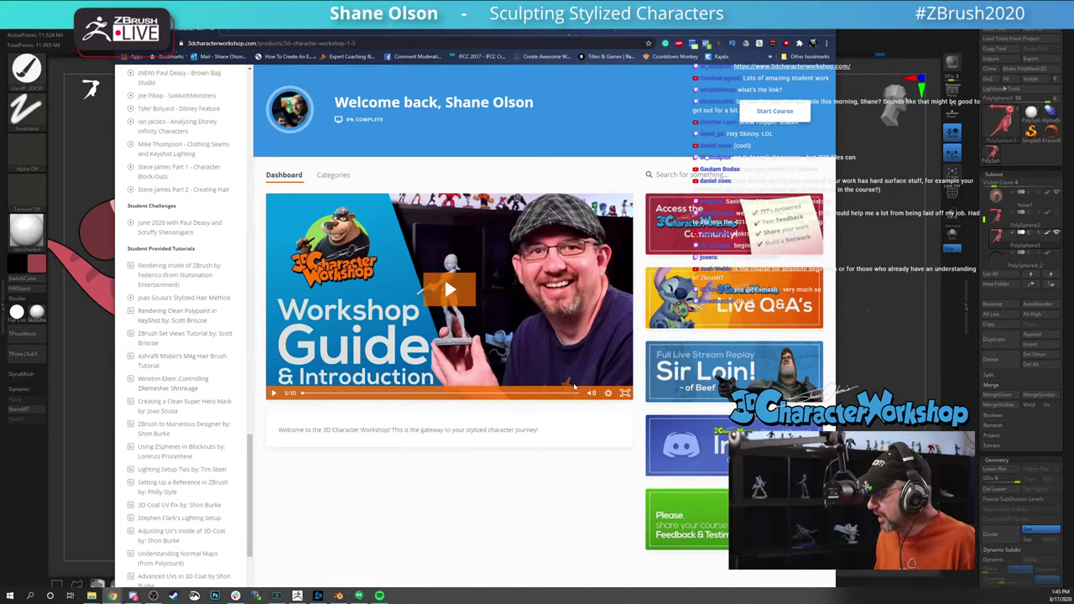
Step: Open the Sir Loin live-stream replays, look through the episode list, and put the browser away to return to ZBrush
left_click(703, 386)
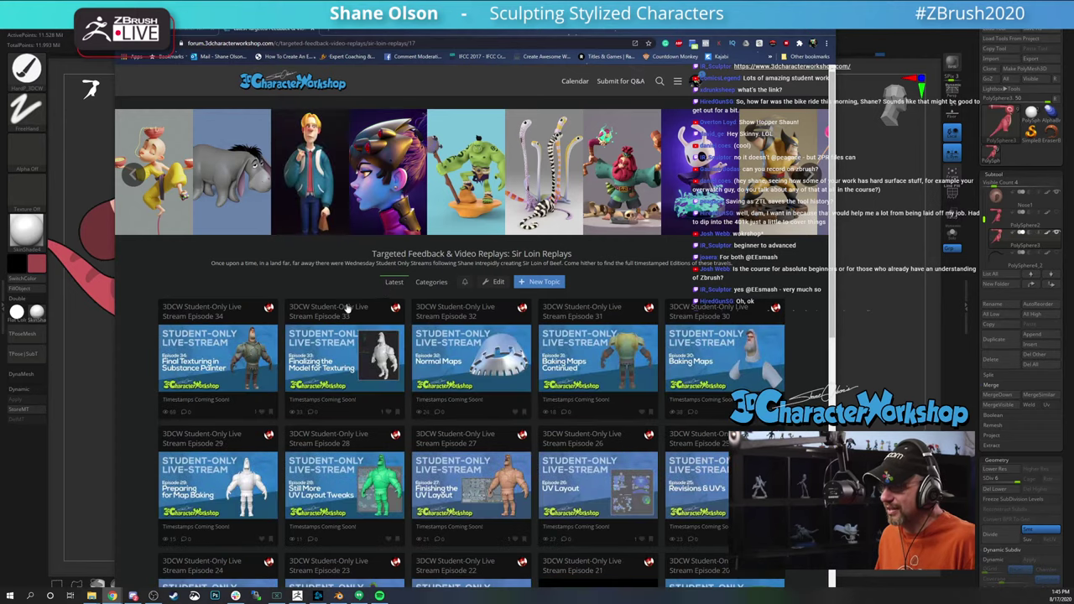
scroll(343, 312, "down", 3)
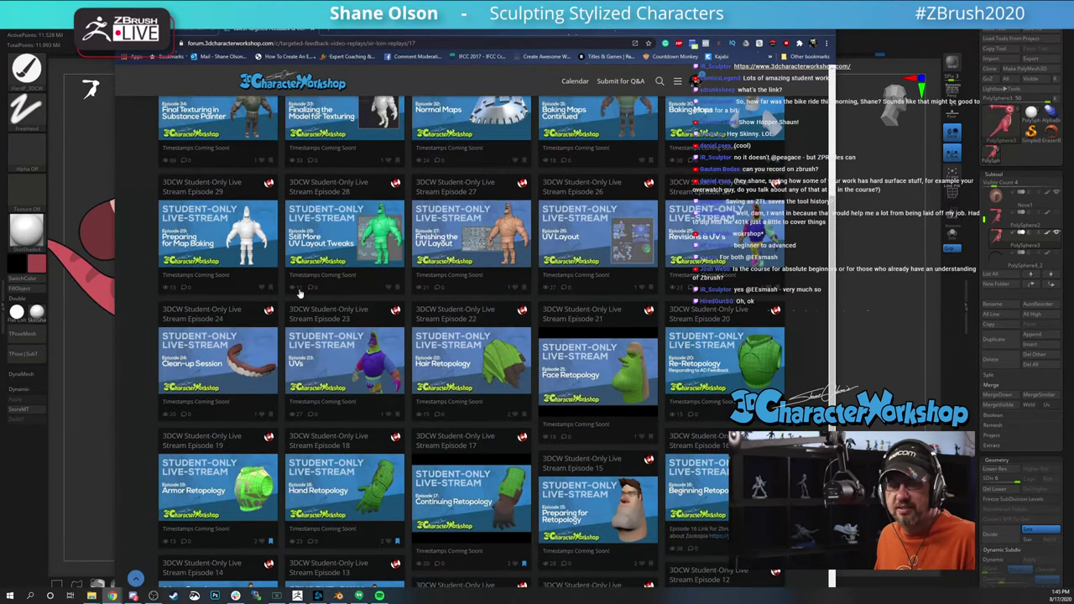
scroll(300, 292, "down", 5)
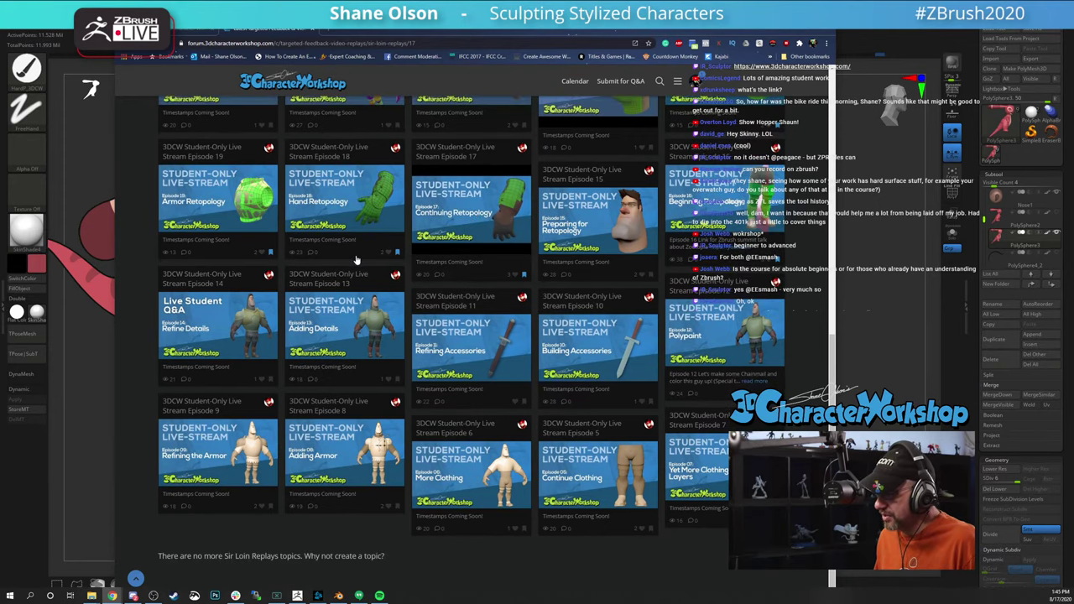
scroll(356, 261, "up", 2)
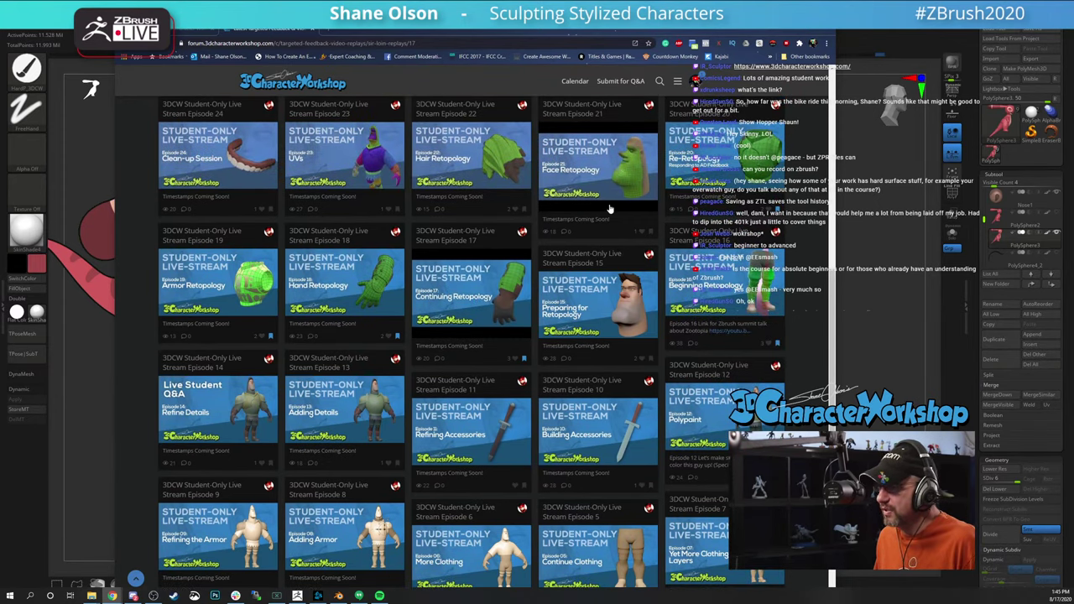
scroll(610, 208, "down", 4)
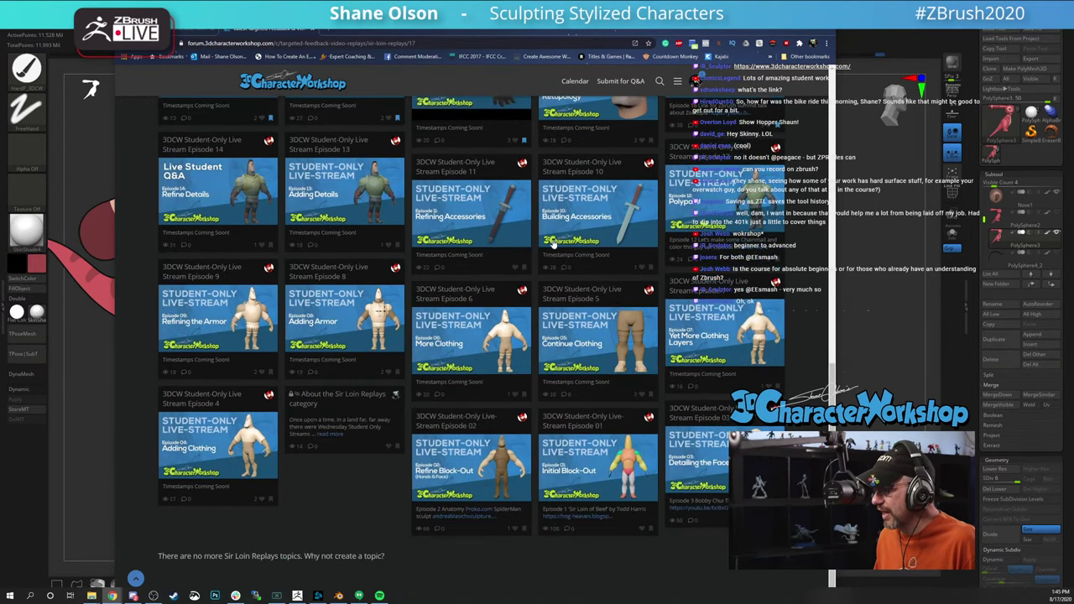
left_click(314, 32)
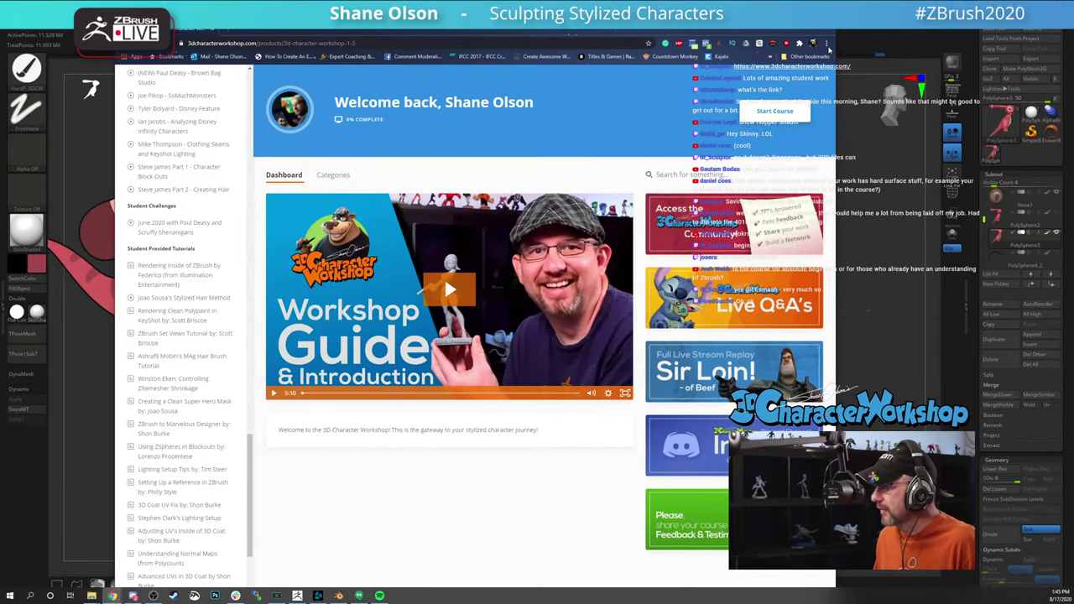
left_click(829, 30)
Step: Make the hidden eyelash subtool visible again on the character's face
mouse_move(697, 304)
left_mouse_down()
mouse_move(644, 309)
mouse_move(642, 375)
mouse_move(658, 375)
mouse_move(635, 385)
mouse_move(643, 378)
mouse_move(648, 397)
mouse_move(627, 413)
mouse_move(651, 406)
left_mouse_up()
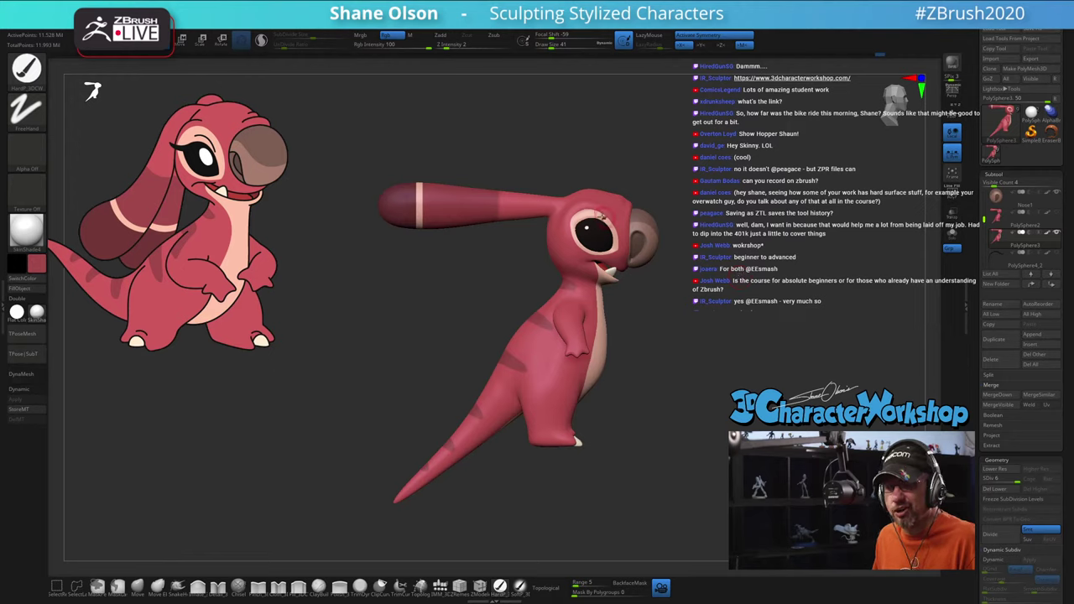
left_click_drag(477, 259, 492, 253, "alt")
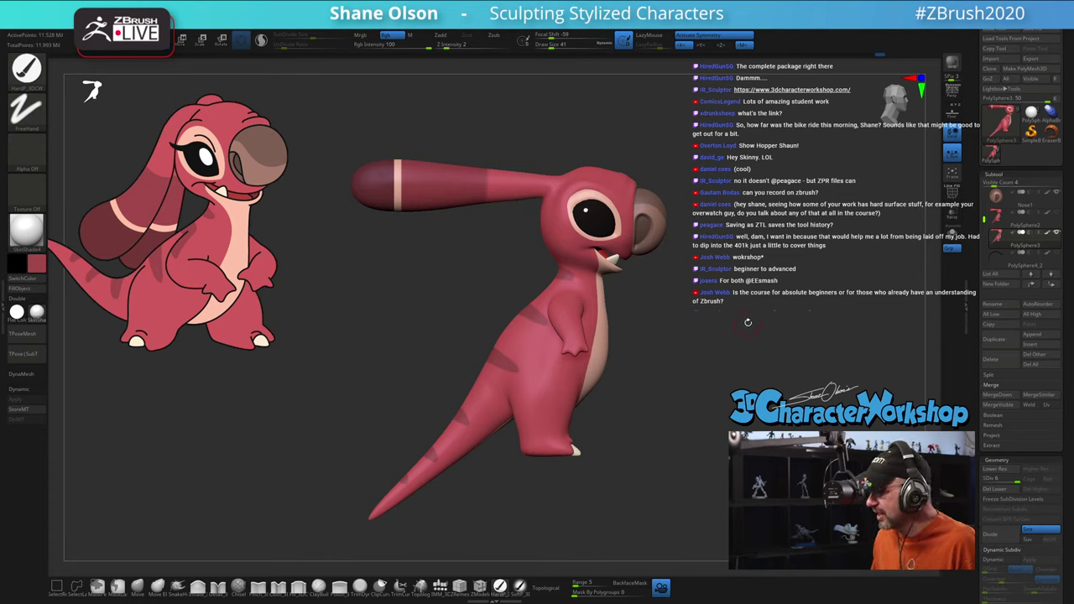
mouse_move(741, 327)
left_mouse_down()
mouse_move(629, 329)
mouse_move(737, 322)
left_mouse_up()
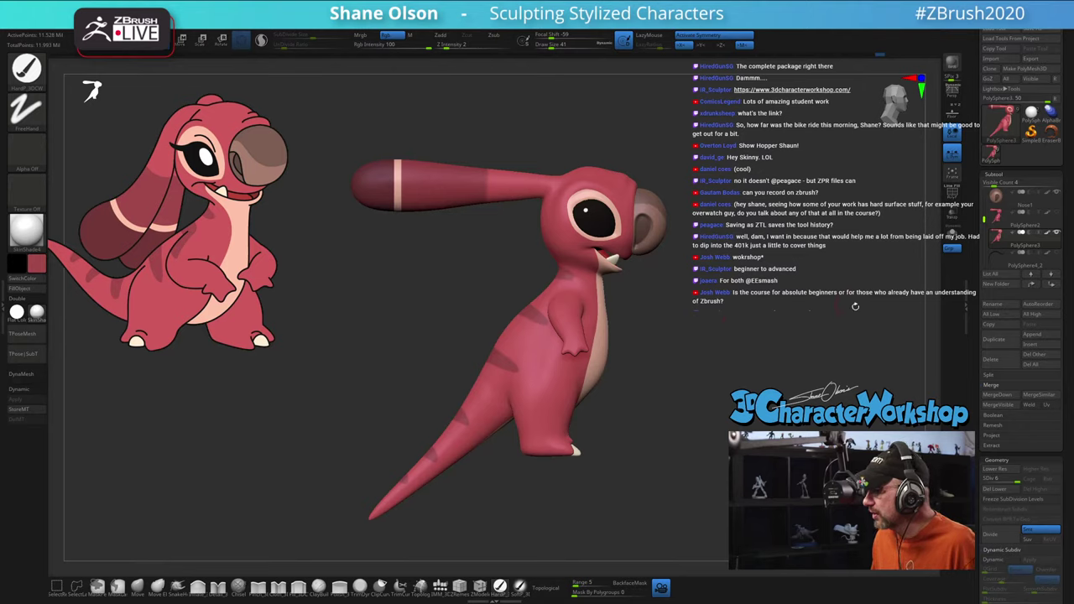
left_click(1056, 252)
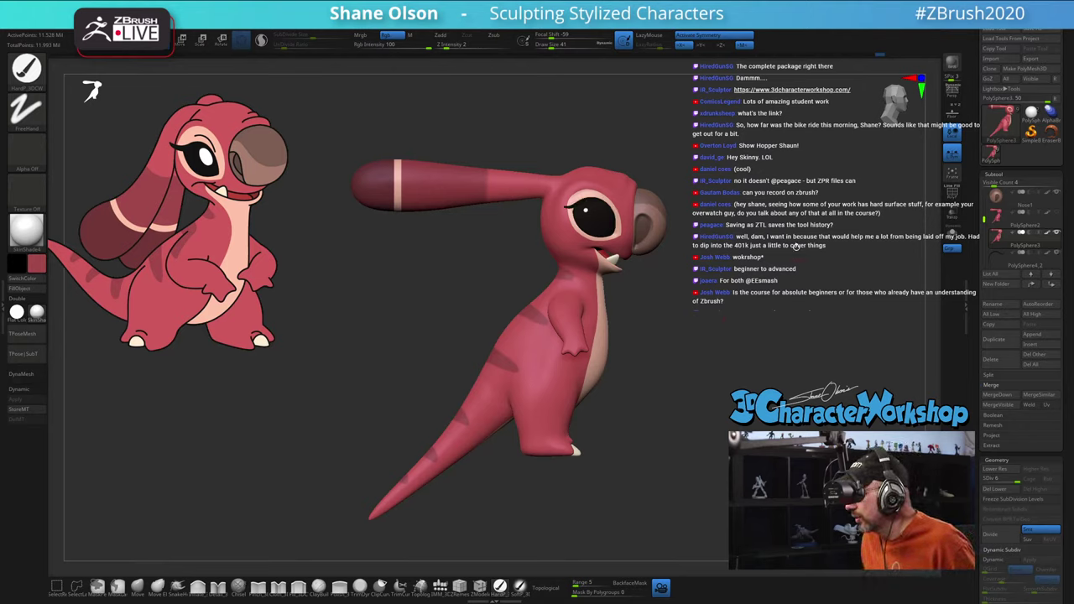
left_click_drag(797, 246, 722, 321, "alt")
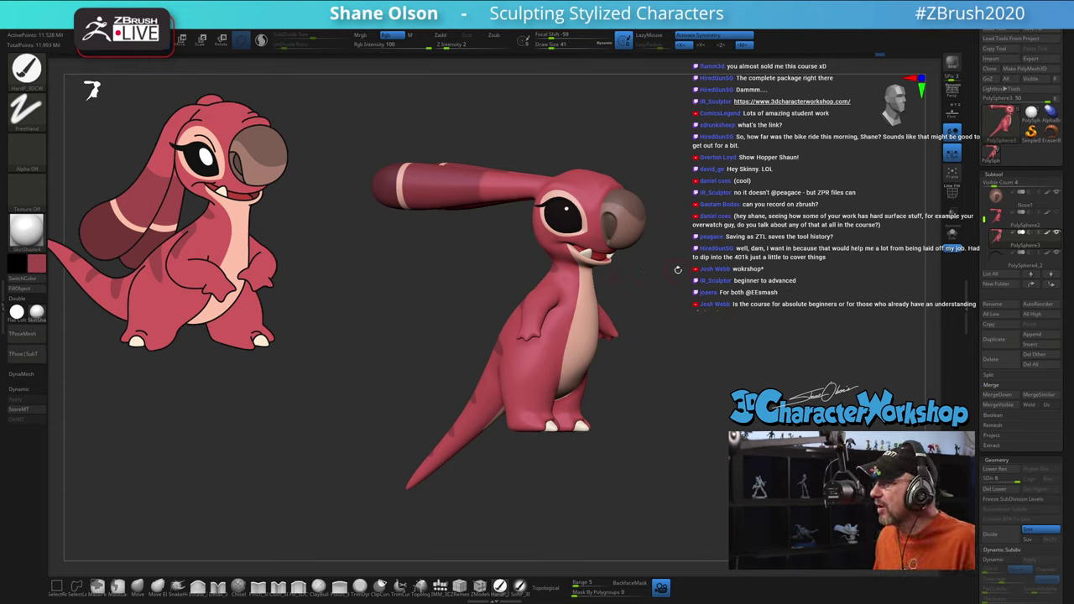
left_click_drag(678, 359, 706, 382, "alt")
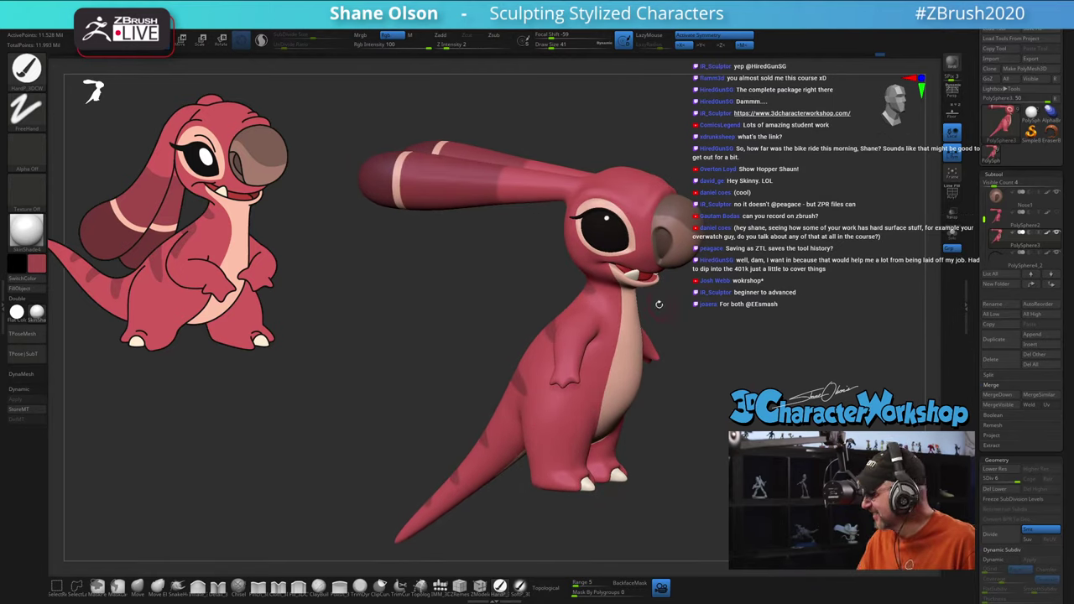
Step: Delete the old unpainted body subtool PolySphere2, keeping the striped version of the body
right_click_drag(613, 383, 596, 361, "alt")
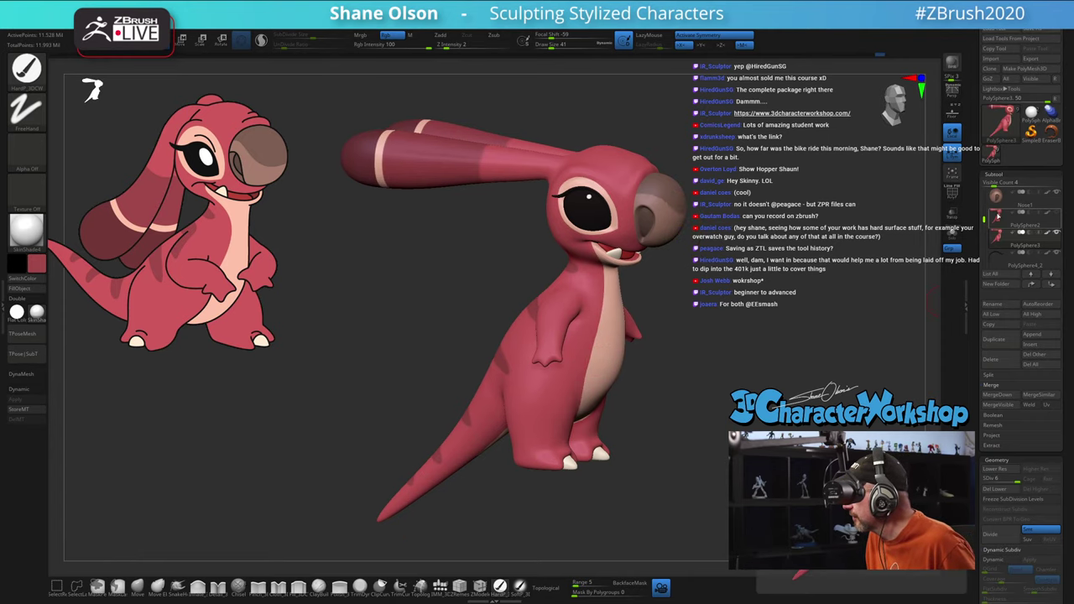
key("d")
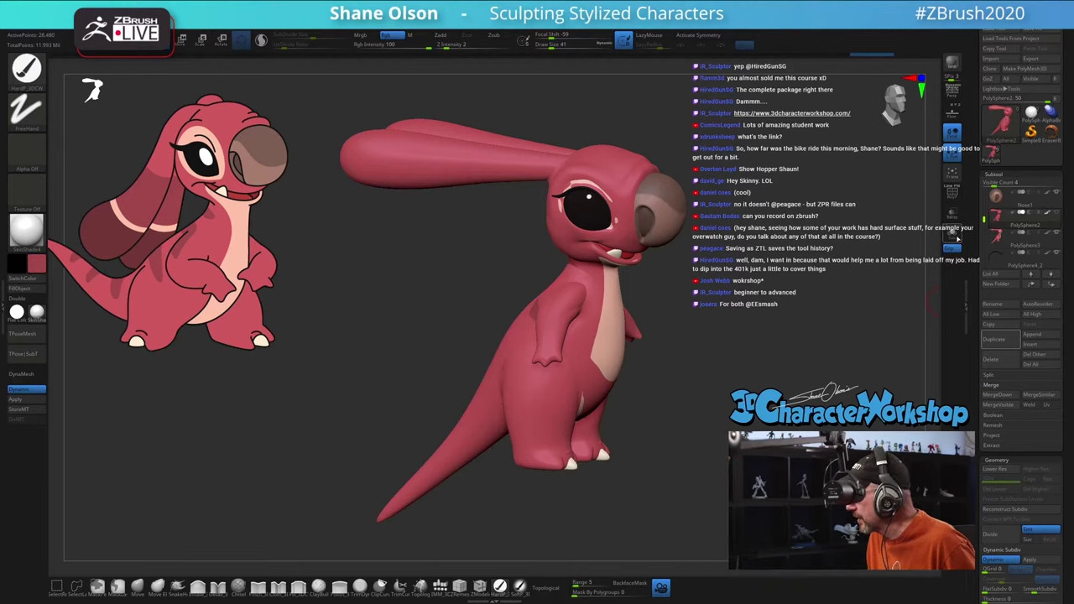
left_click(993, 360)
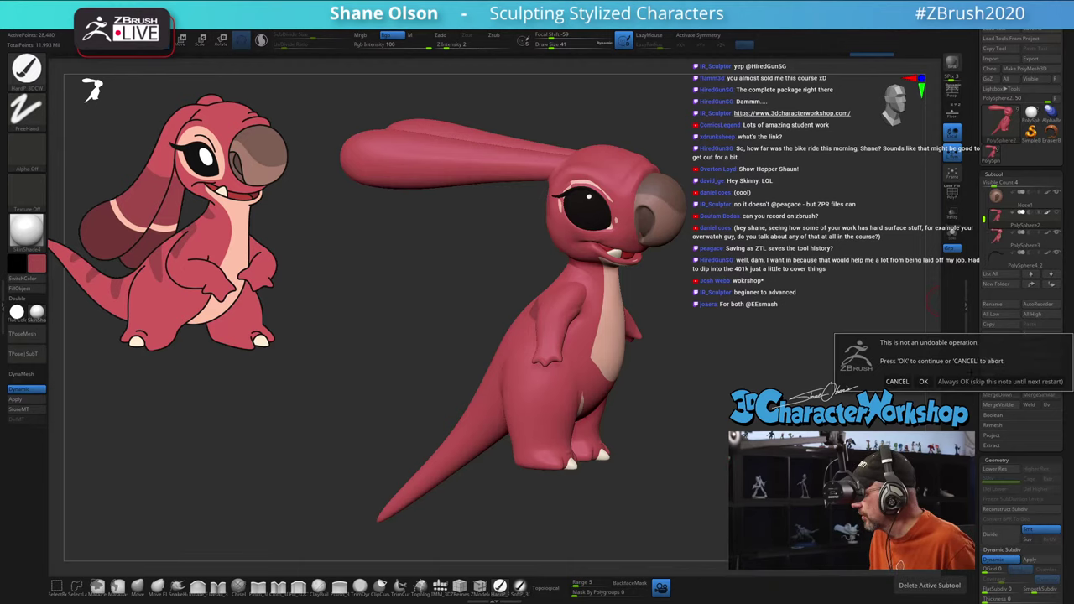
left_click(923, 381)
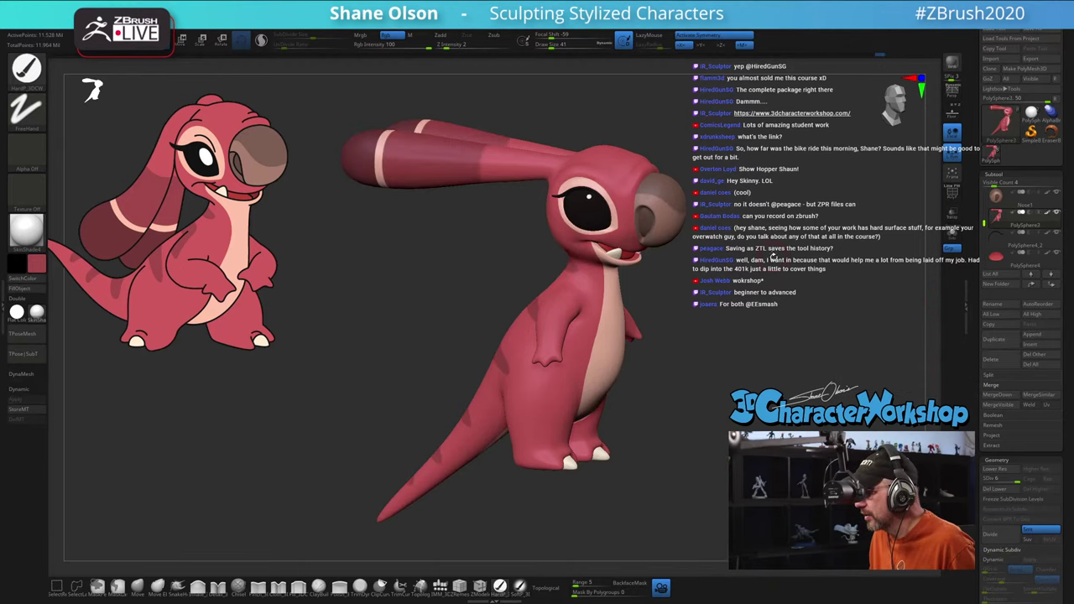
Step: Delete the hidden spare Nose subtool that sits above Nose1 in the subtool stack
left_click_drag(983, 221, 979, 200)
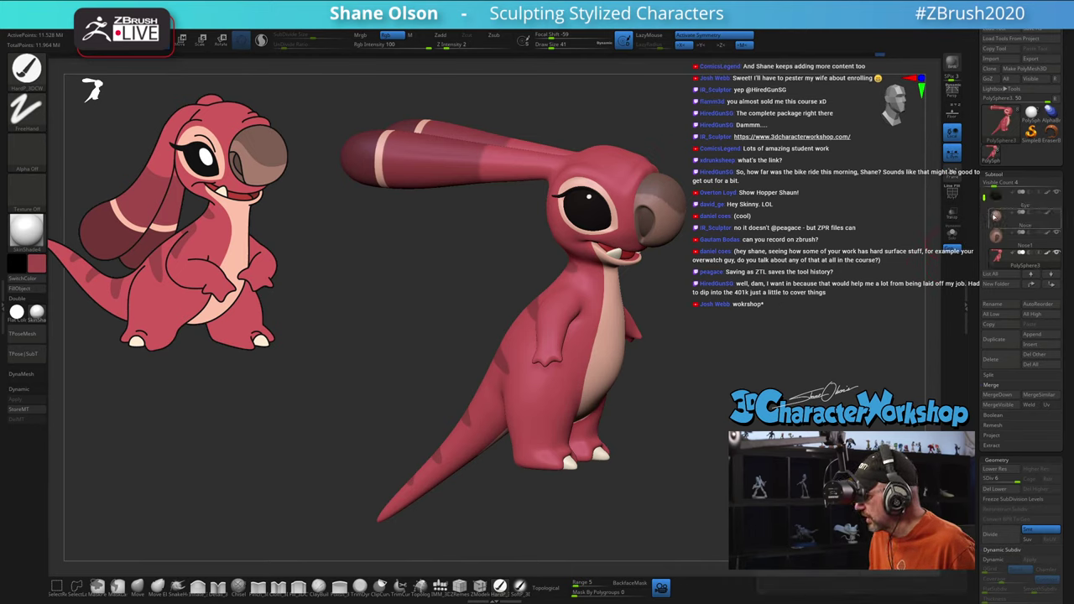
left_click(996, 226)
left_click(994, 359)
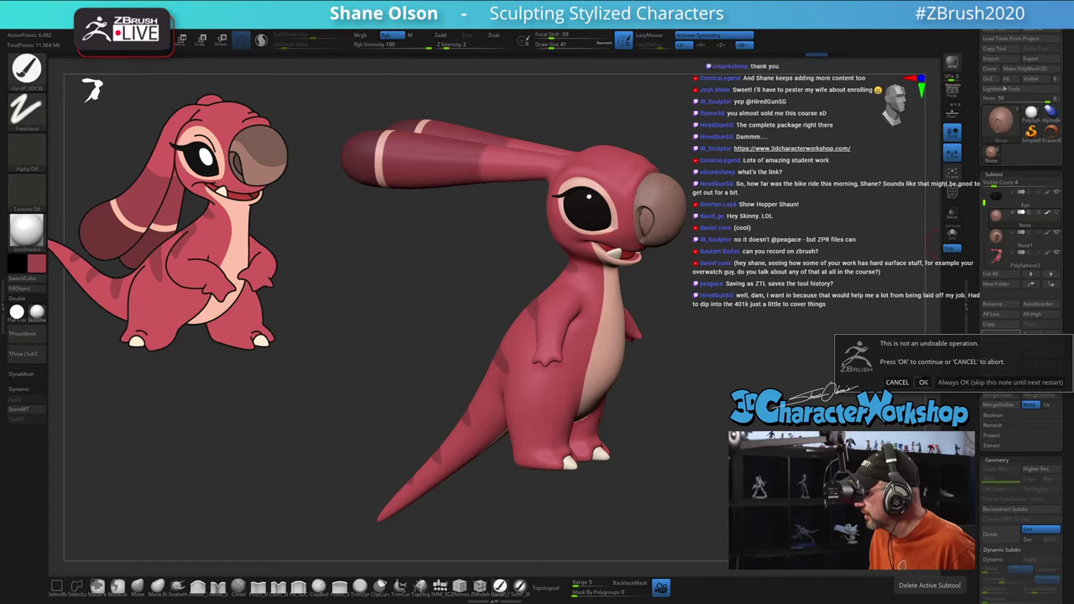
left_click(923, 383)
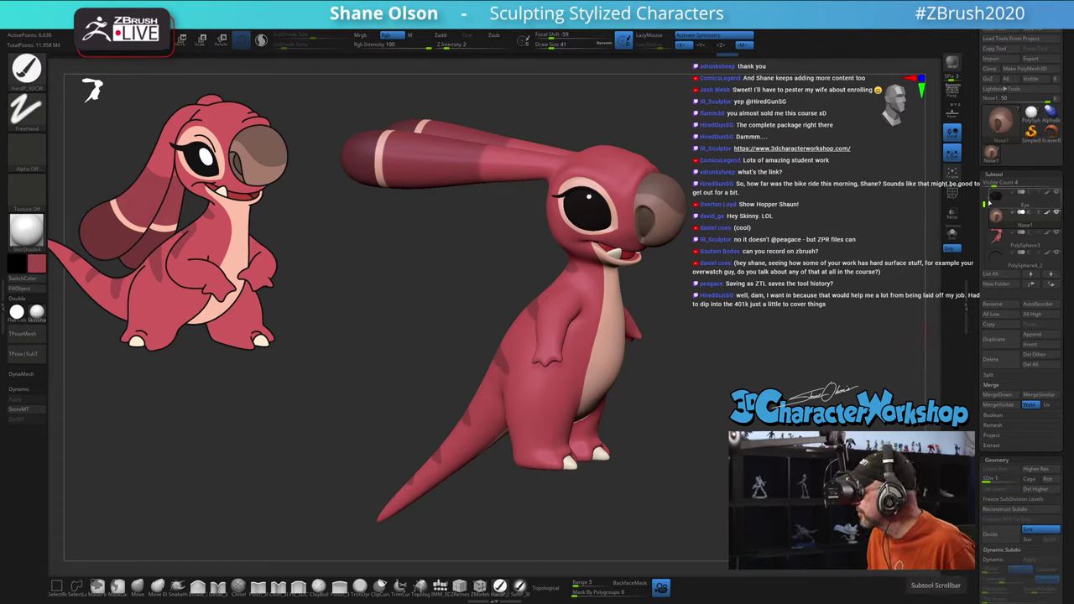
Step: Rename the painted body subtool PolySphere3 as Body
left_click_drag(985, 194, 986, 206)
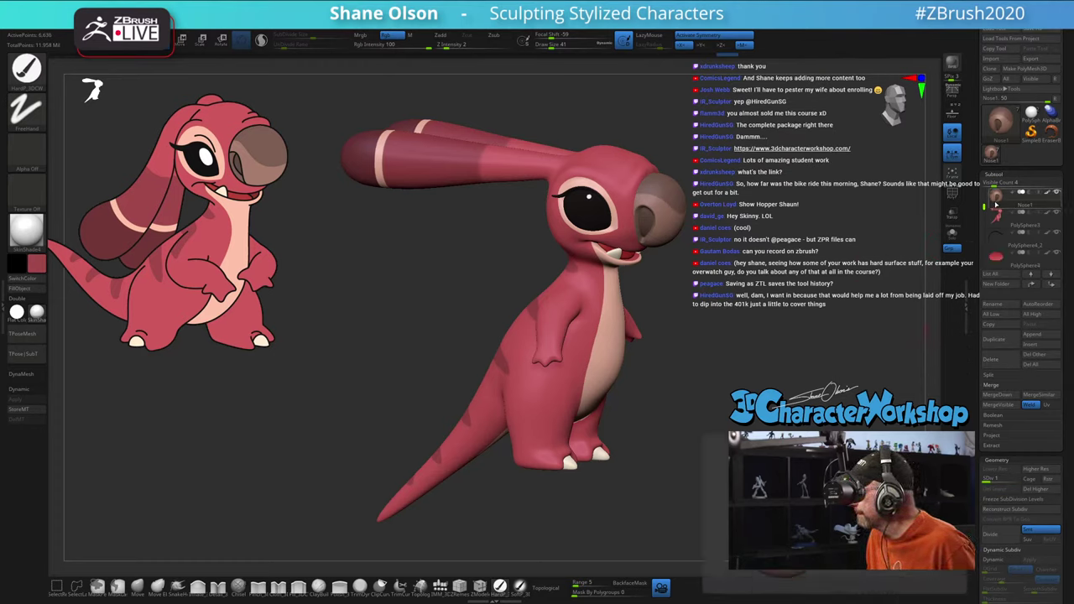
key("Down")
left_click(993, 304)
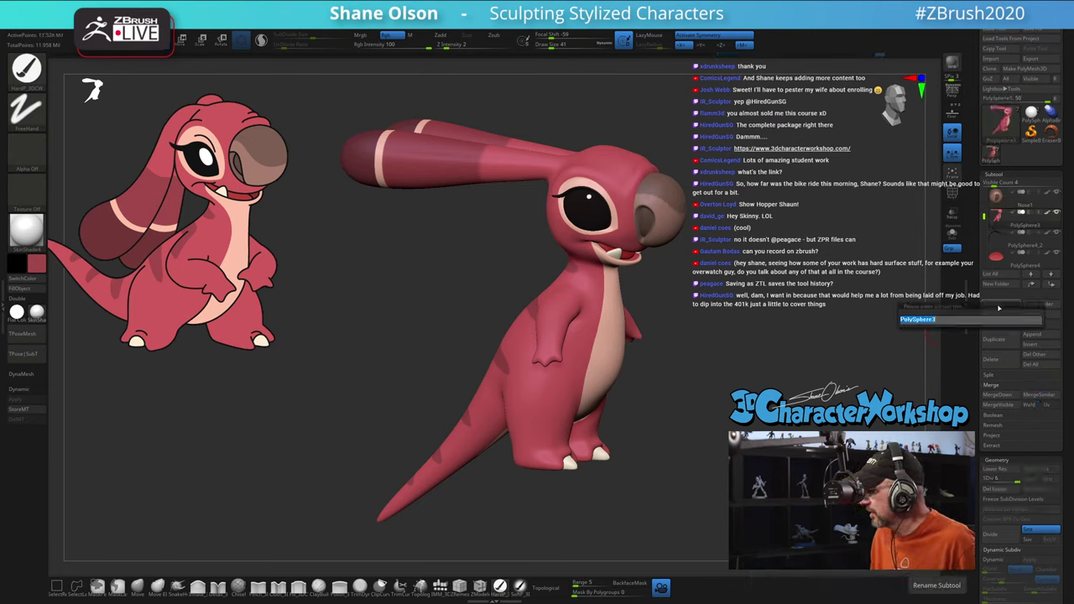
type("Body")
key("Return")
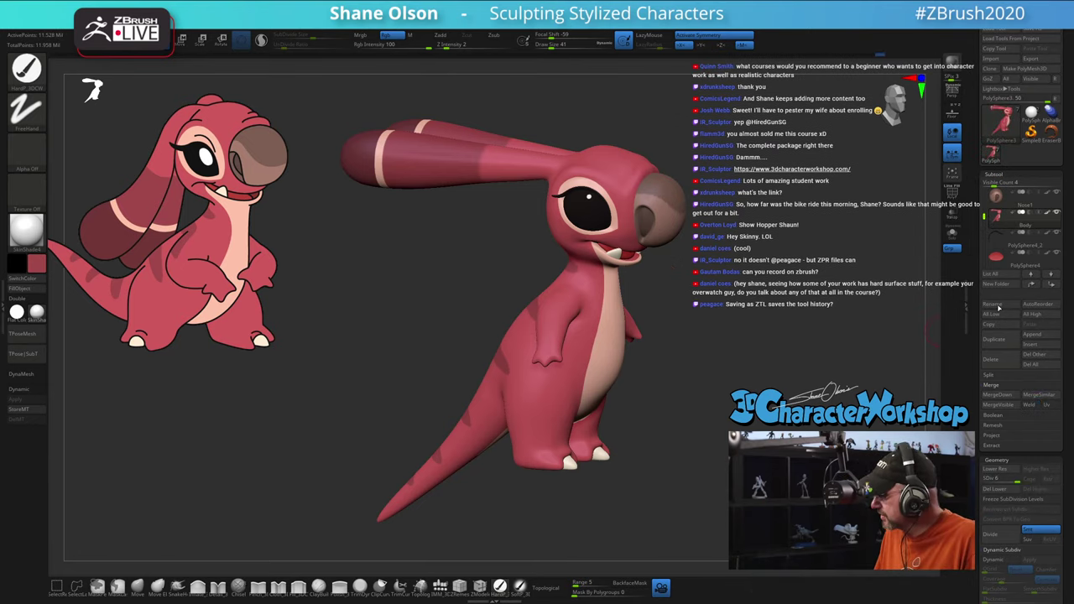
Step: Rename the eyelash subtool below the body as Lashes
key("Down")
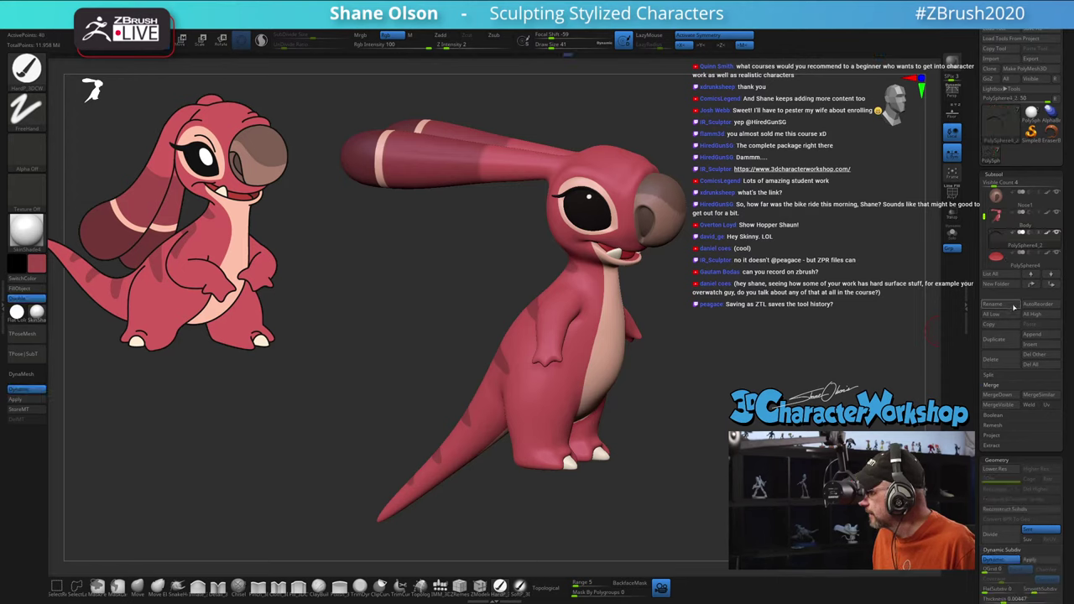
left_click(1009, 305)
type("Lash")
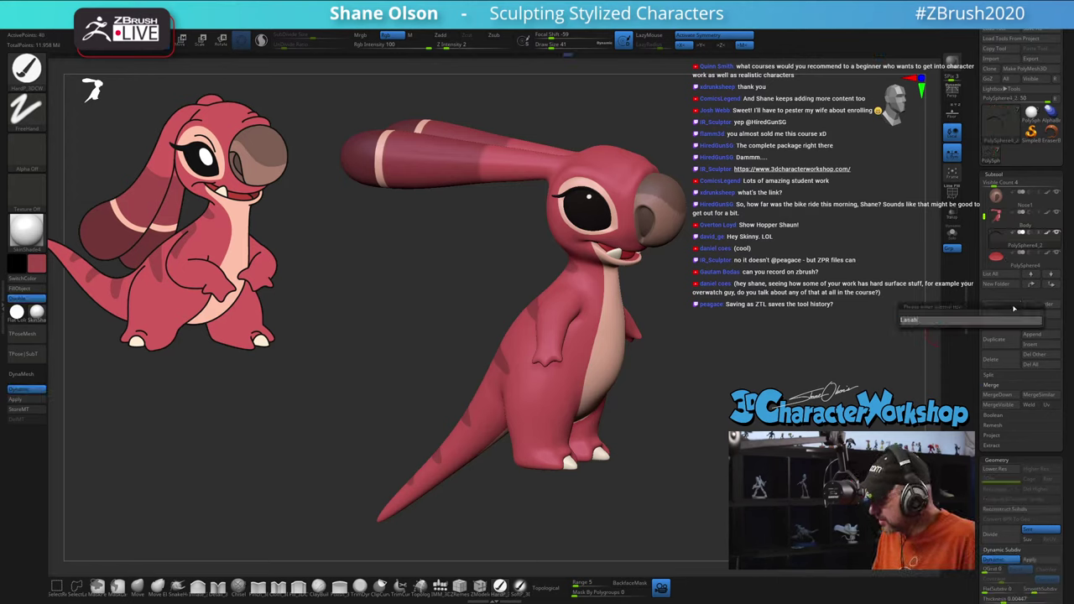
type("e")
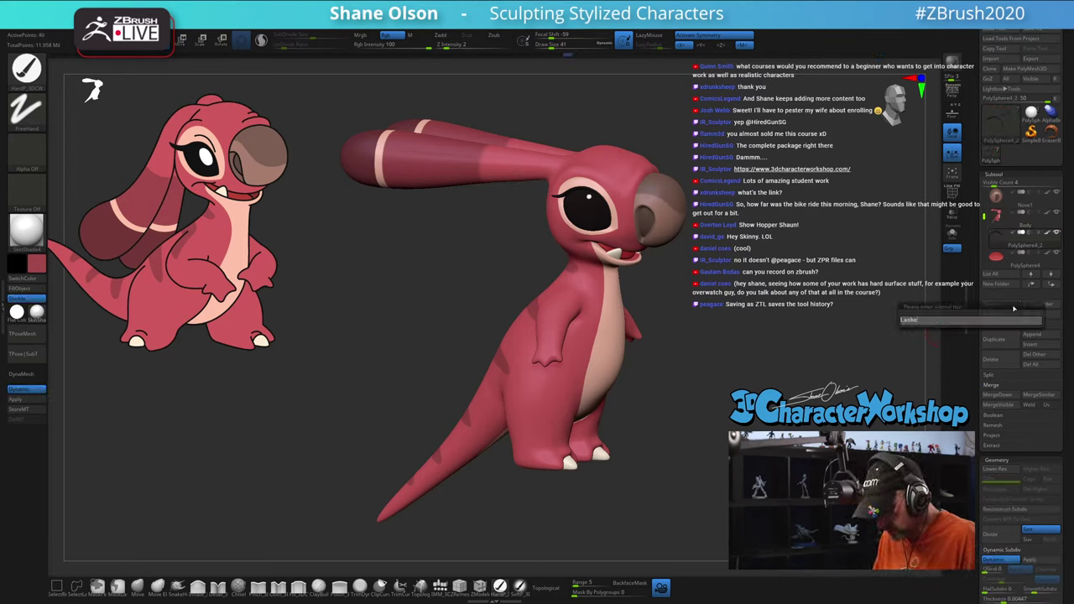
type("s")
key("Return")
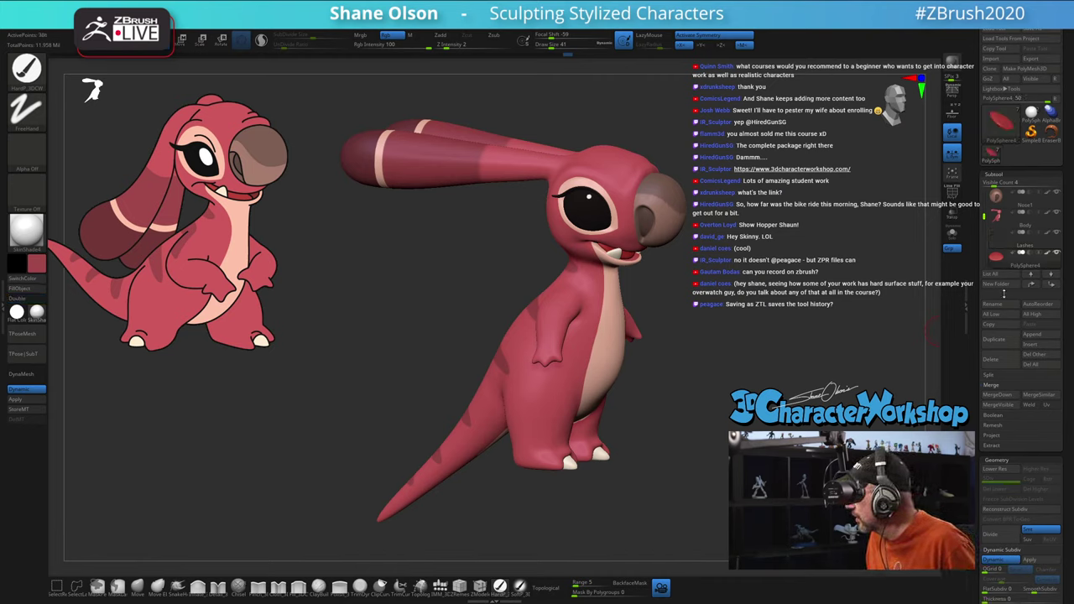
Step: Rename the tongue subtool as Tongue and the teeth subtool as Teef
left_click(1003, 303)
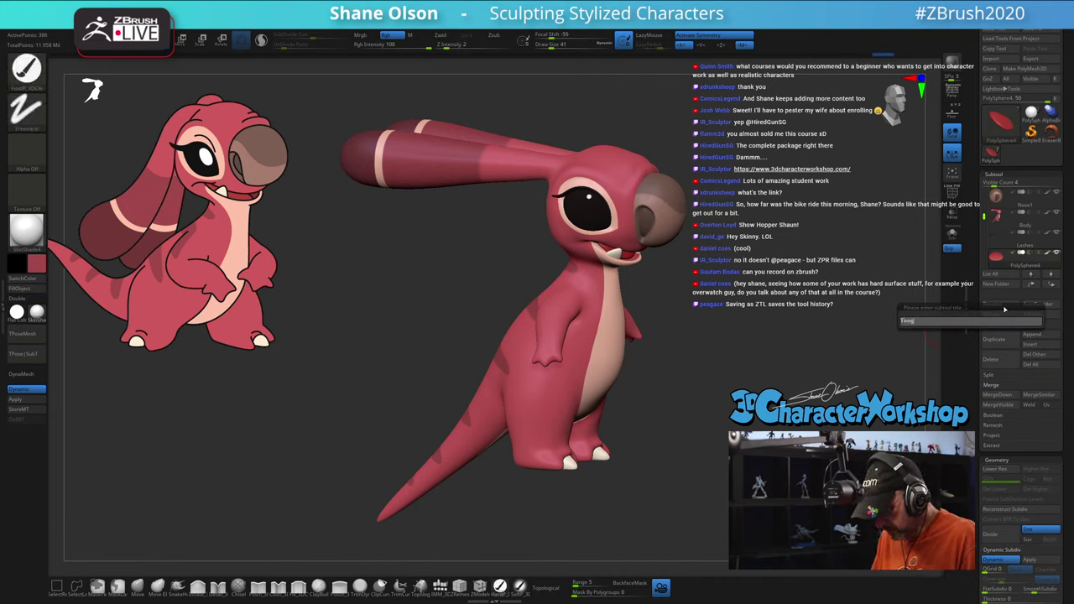
key("Return")
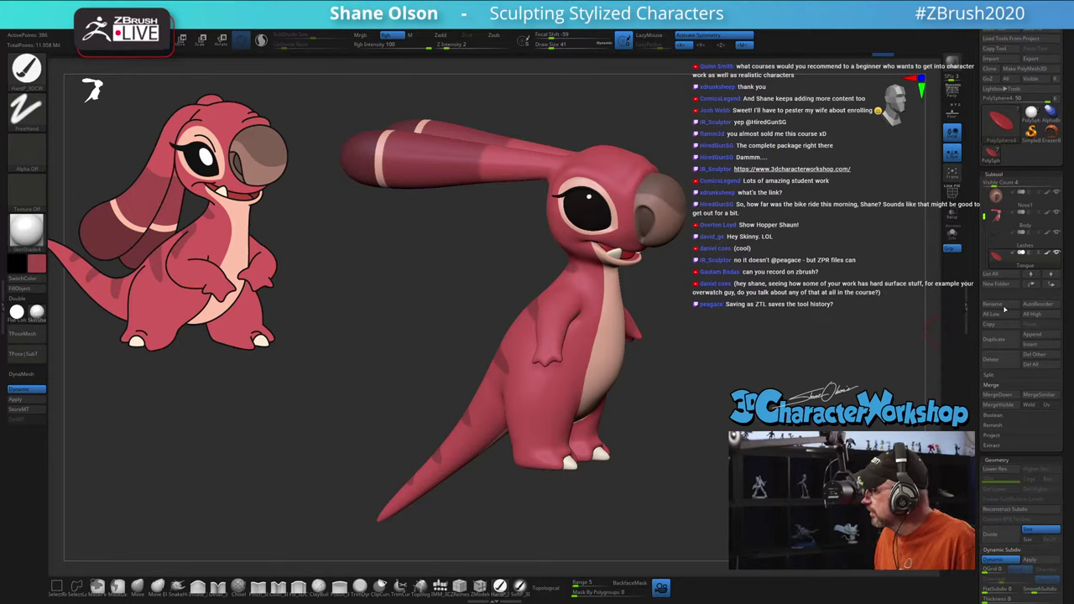
left_click_drag(985, 216, 985, 237)
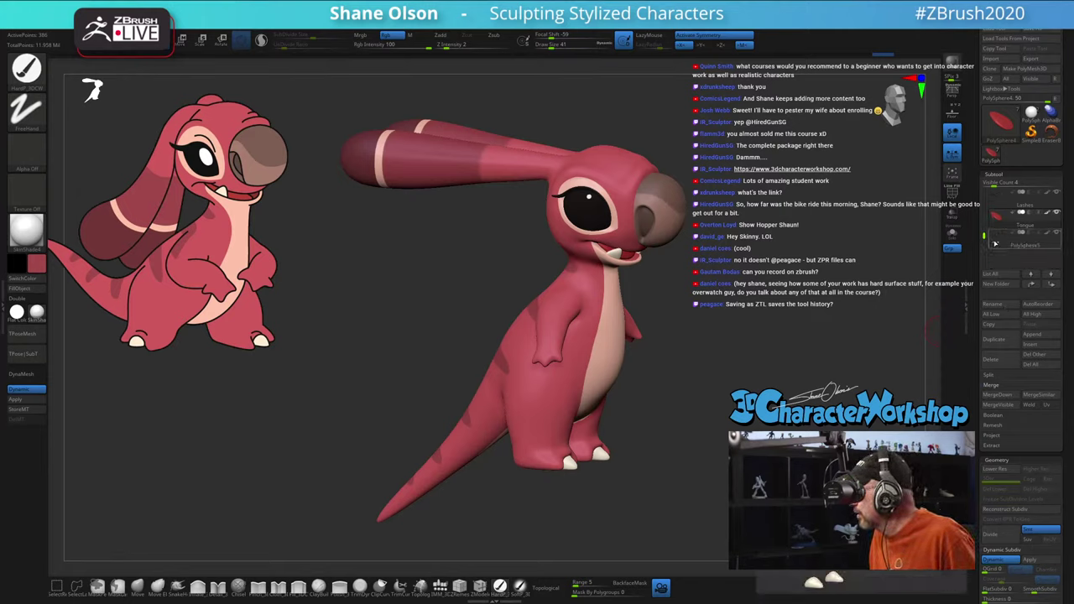
left_click(1000, 307)
type("Teef")
key("Return")
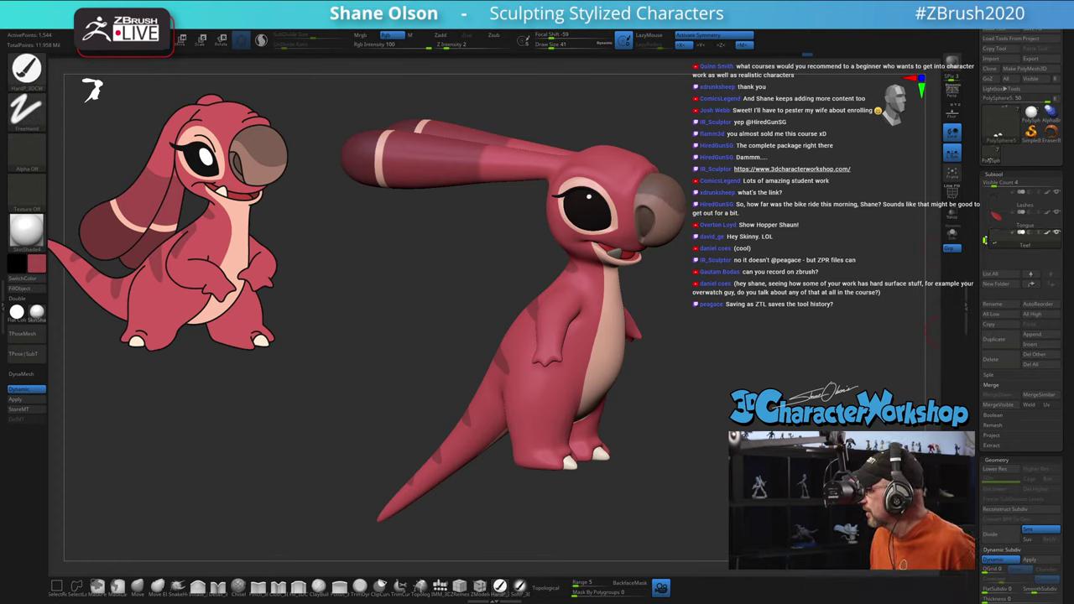
Step: Rename the remaining nose subtool Nose1 as Nose
left_click_drag(985, 231, 983, 190)
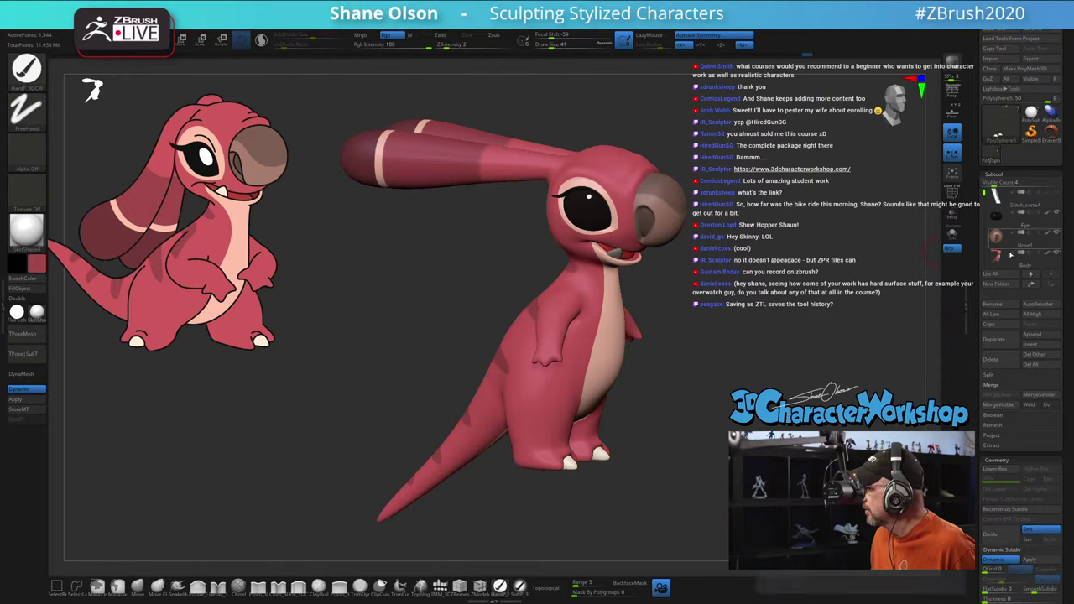
left_click(994, 243)
left_click(993, 304)
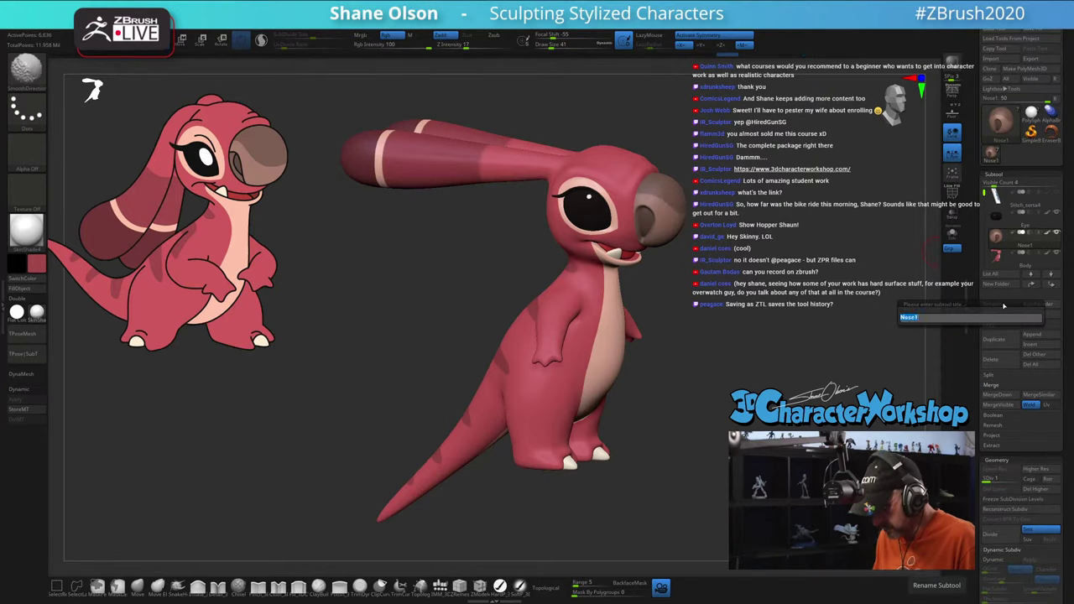
type("Nose")
key("Return")
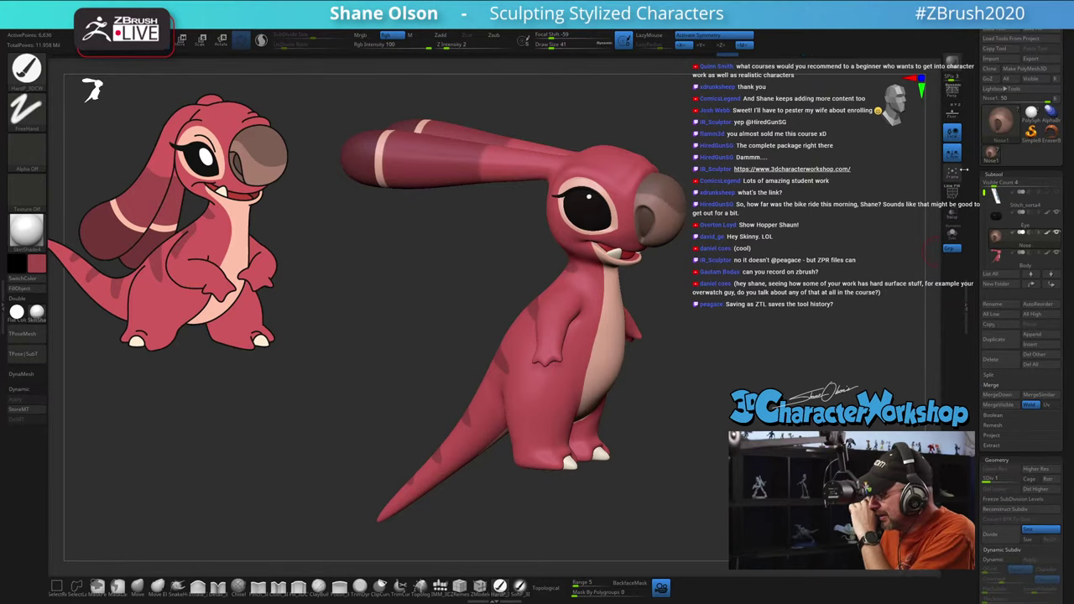
Step: Save the tool as Stitch_sorta4 in the ZTLs folder, replacing the existing file
left_click(1038, 31)
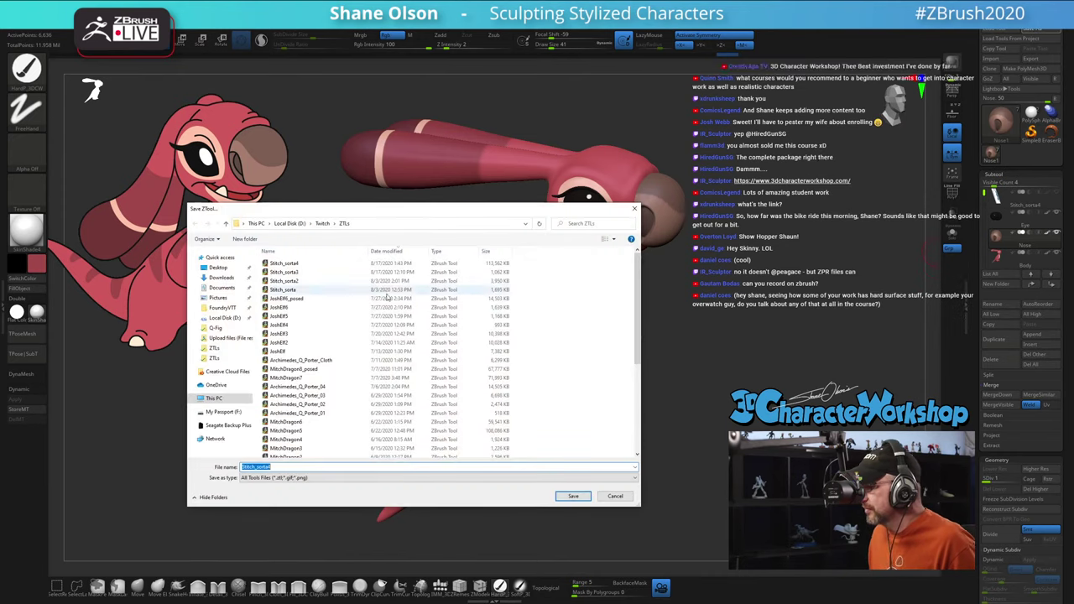
left_click(573, 496)
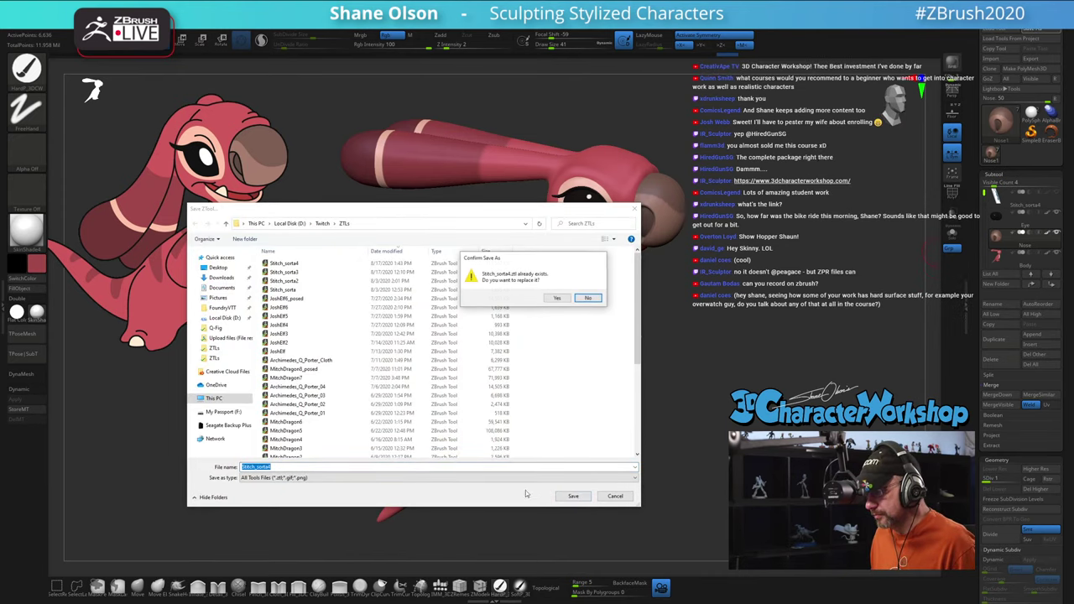
left_click(556, 298)
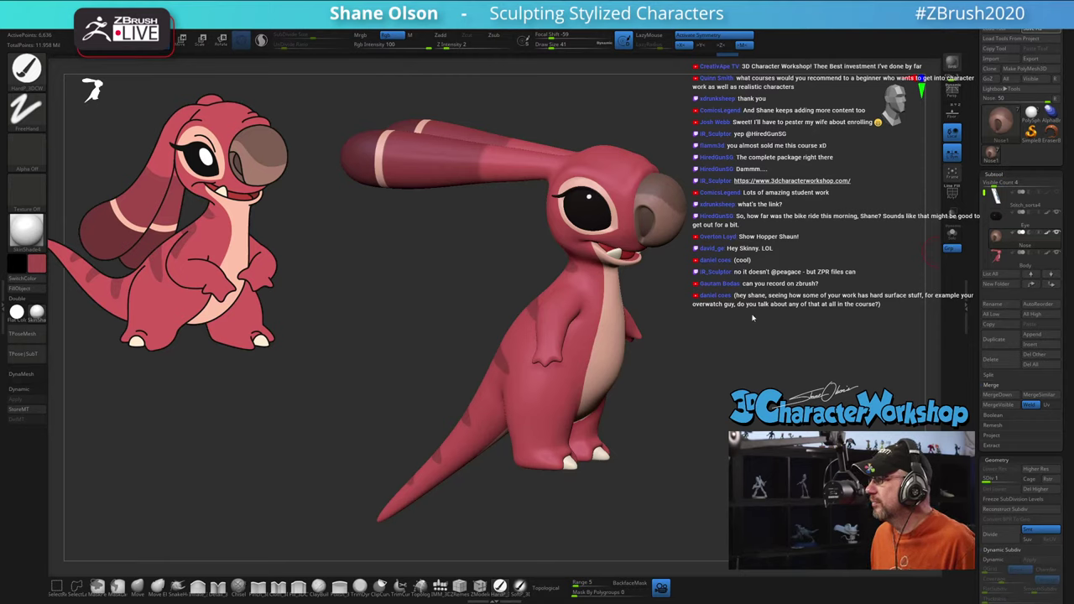
mouse_move(753, 318)
left_mouse_down()
mouse_move(733, 321)
mouse_move(760, 305)
mouse_move(751, 297)
left_mouse_up()
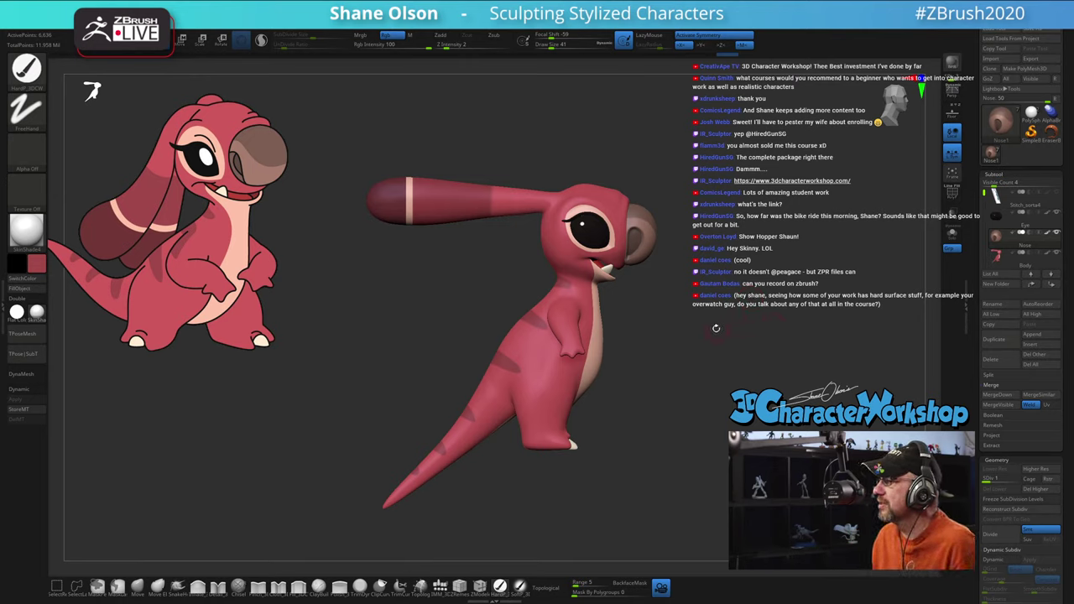
key("s")
left_click_drag(715, 329, 718, 327)
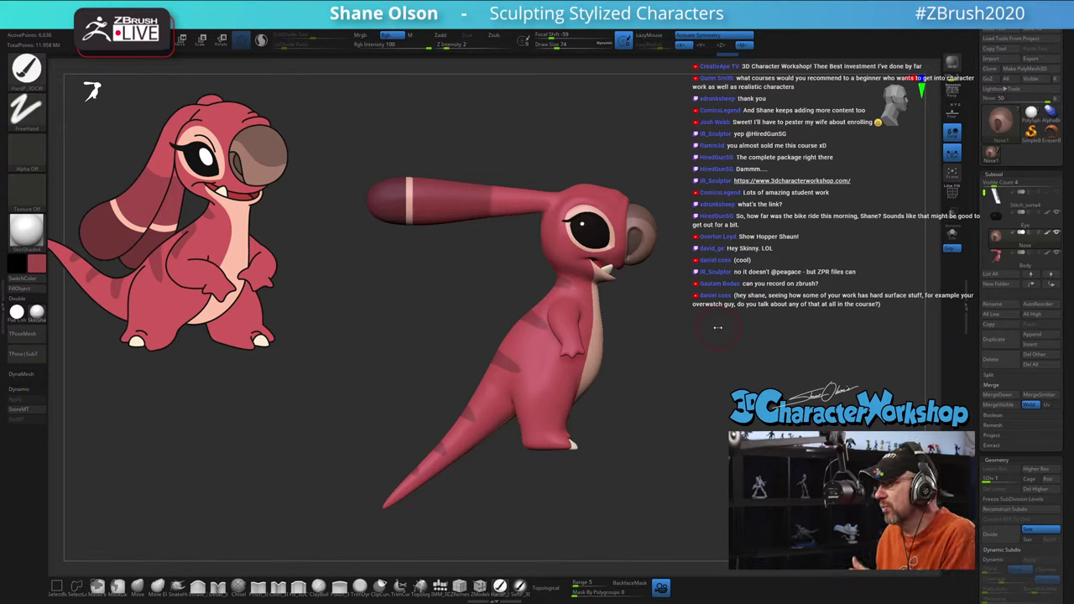
key("s")
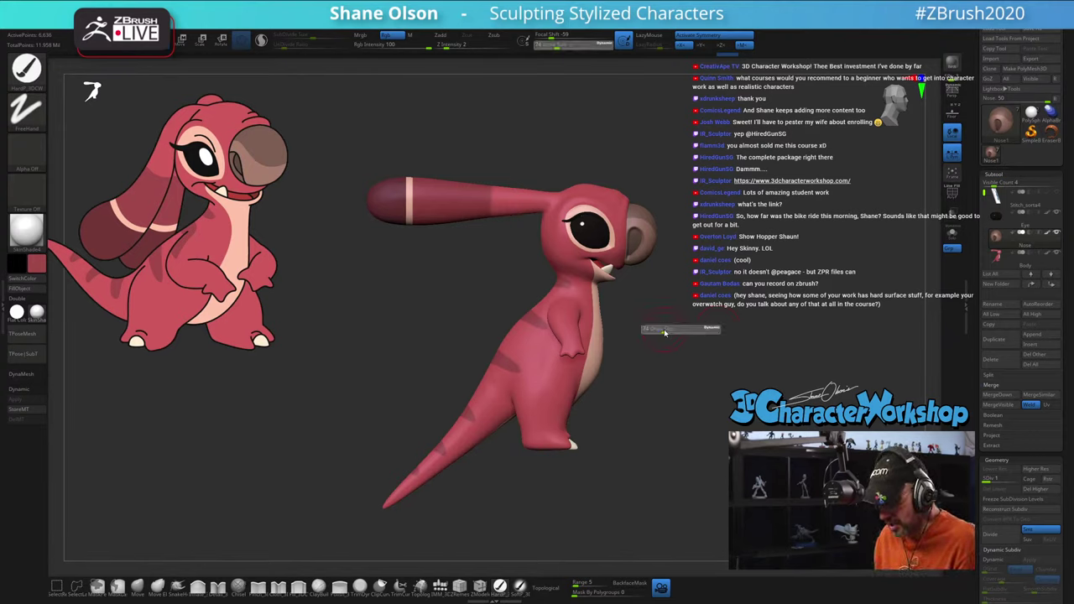
left_click_drag(664, 330, 669, 328)
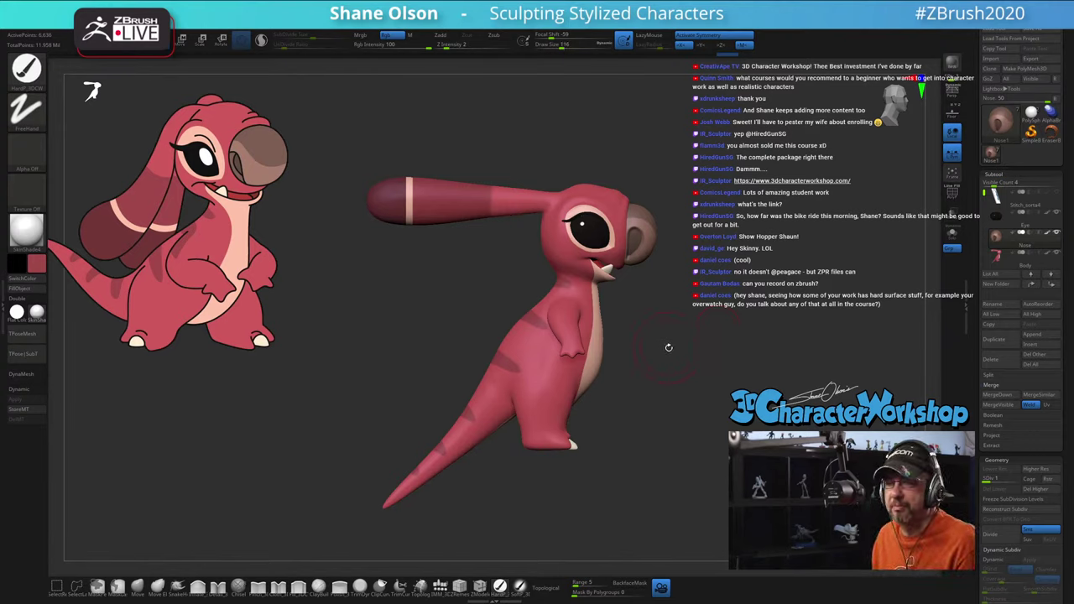
left_click_drag(687, 300, 693, 298)
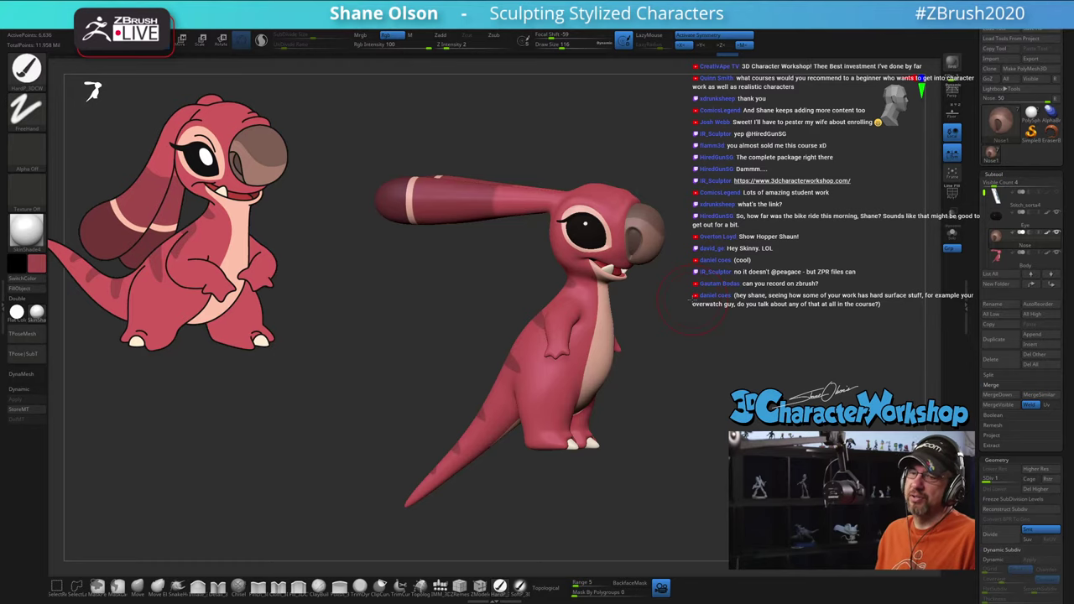
left_click_drag(694, 298, 678, 305)
key("s")
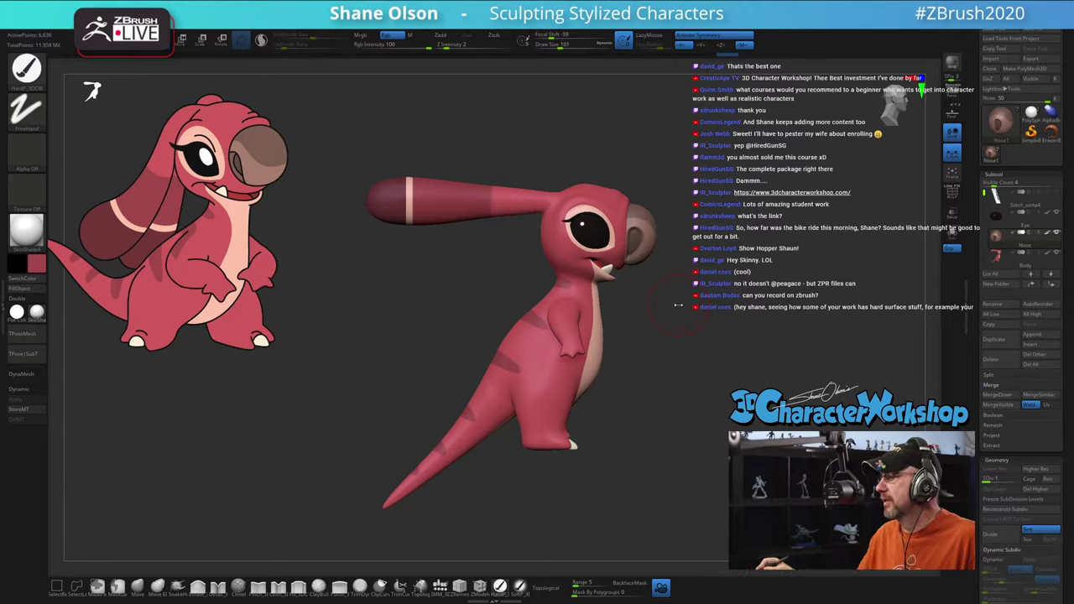
mouse_move(658, 344)
left_mouse_down()
mouse_move(659, 364)
mouse_move(649, 355)
left_mouse_up()
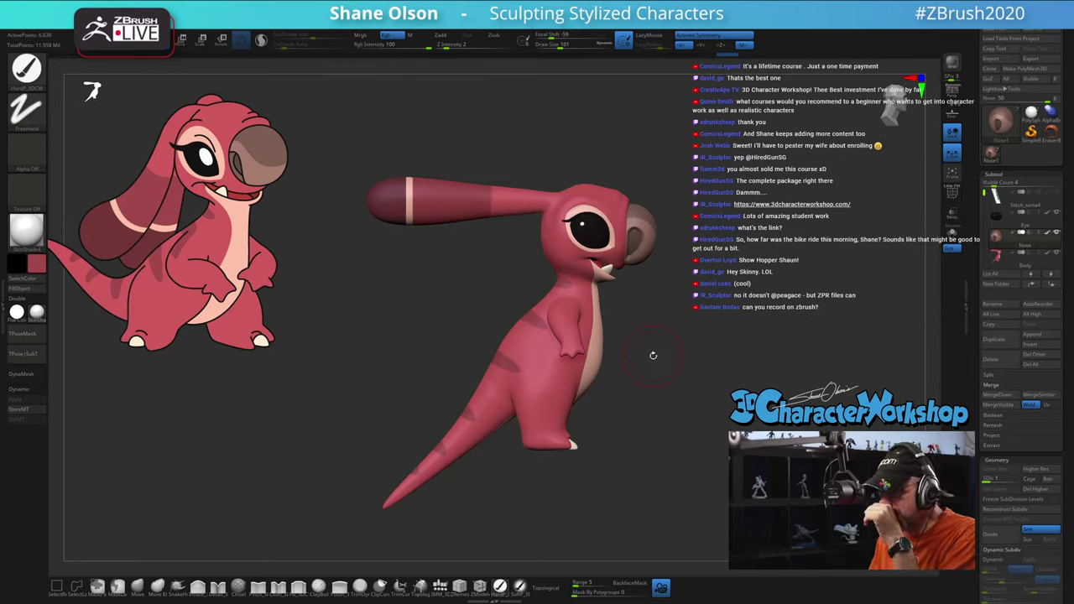
left_click_drag(709, 397, 698, 373)
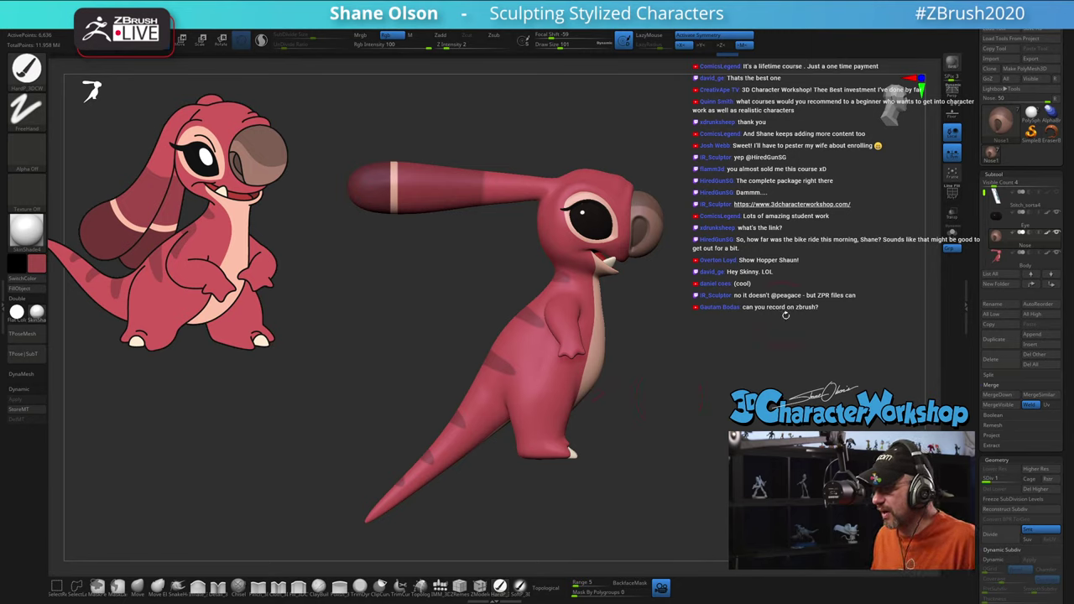
left_click_drag(745, 316, 722, 337)
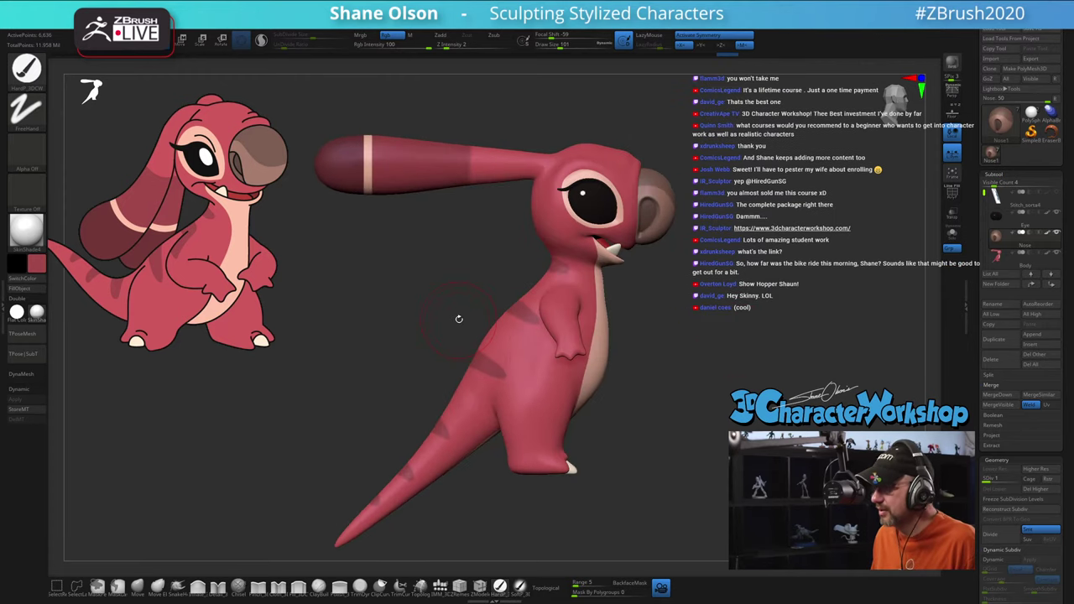
left_click_drag(455, 316, 436, 327)
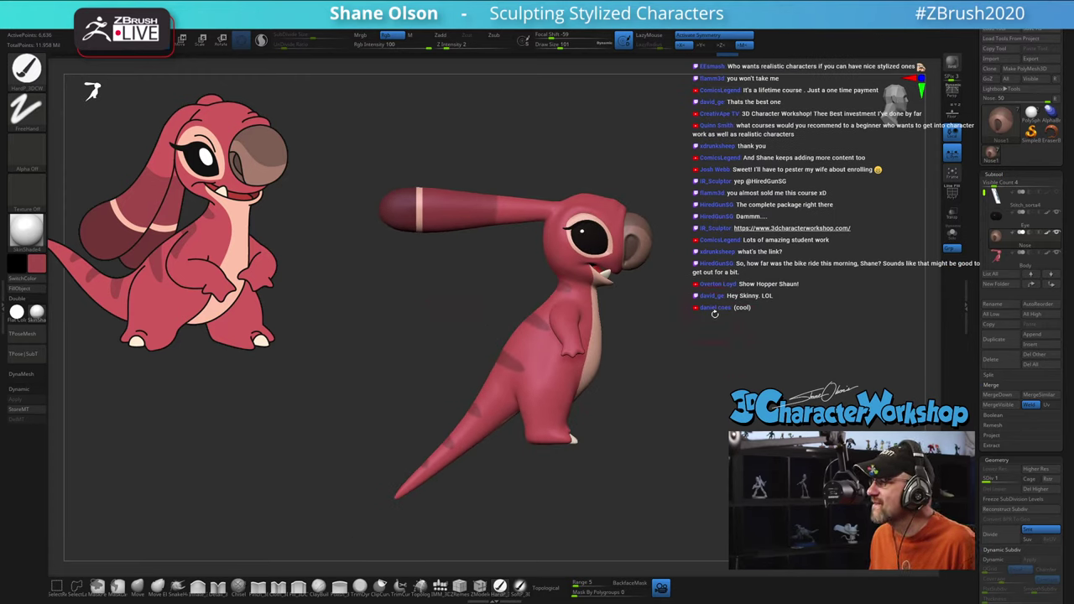
left_click_drag(664, 372, 657, 408)
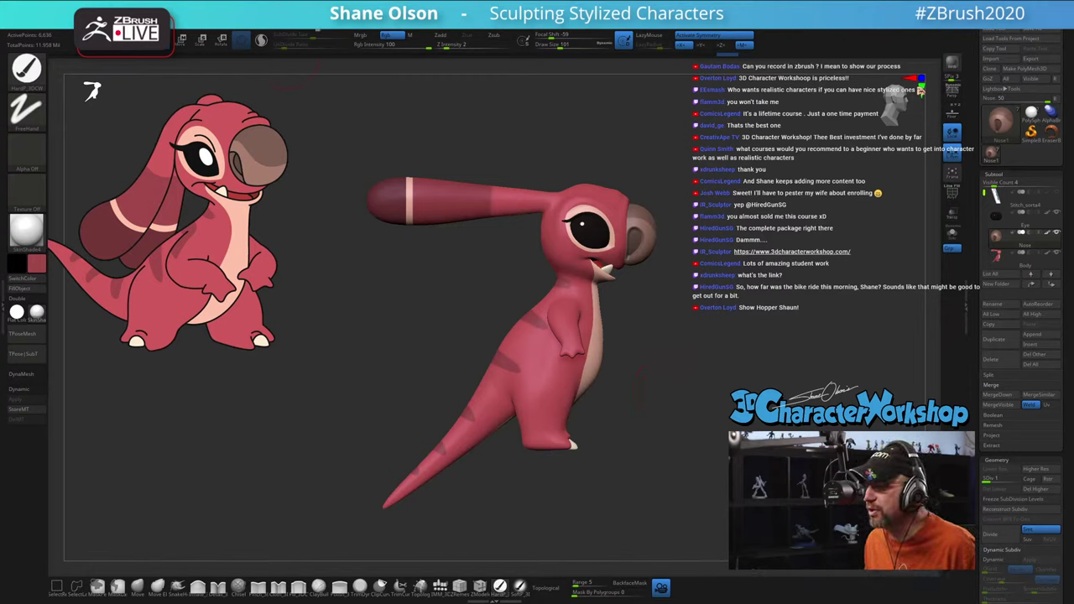
Step: Create a single combined posing mesh from all the character's subtools with TPoseMesh
left_click(322, 20)
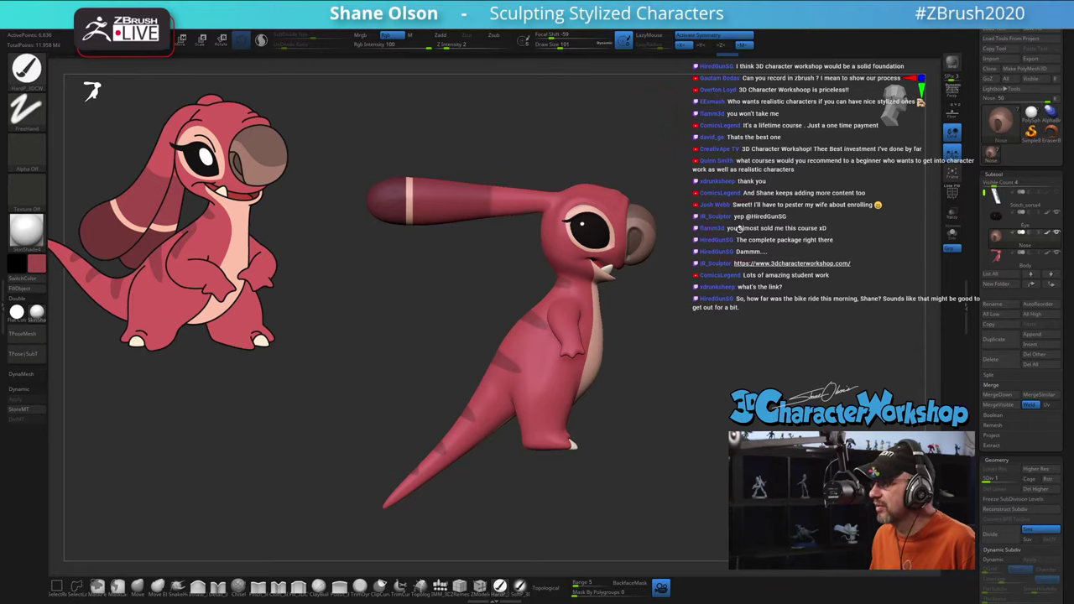
left_click_drag(740, 228, 738, 226)
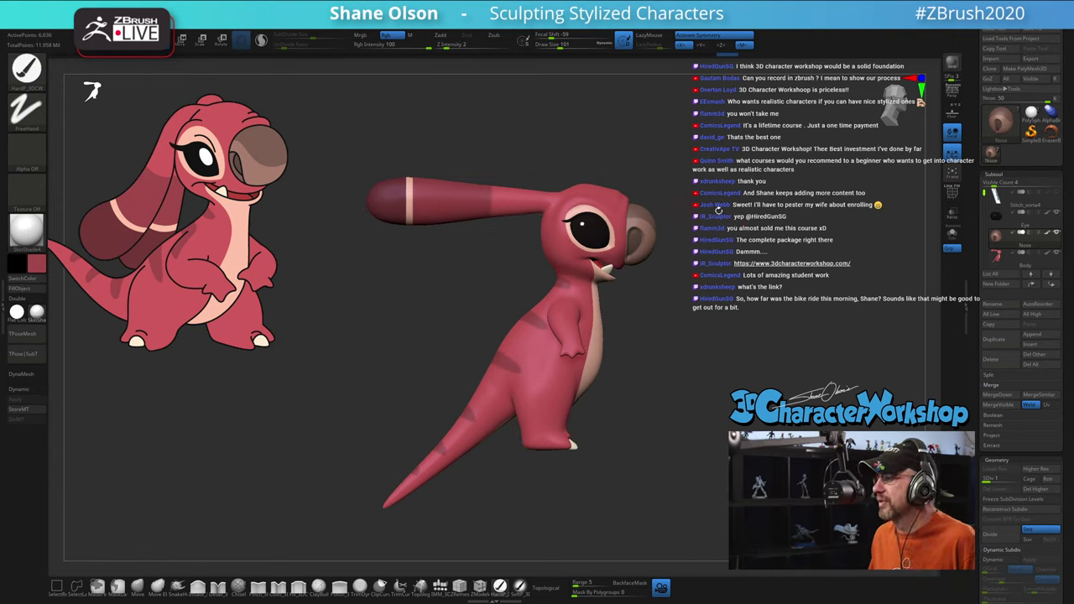
left_click_drag(724, 220, 745, 265)
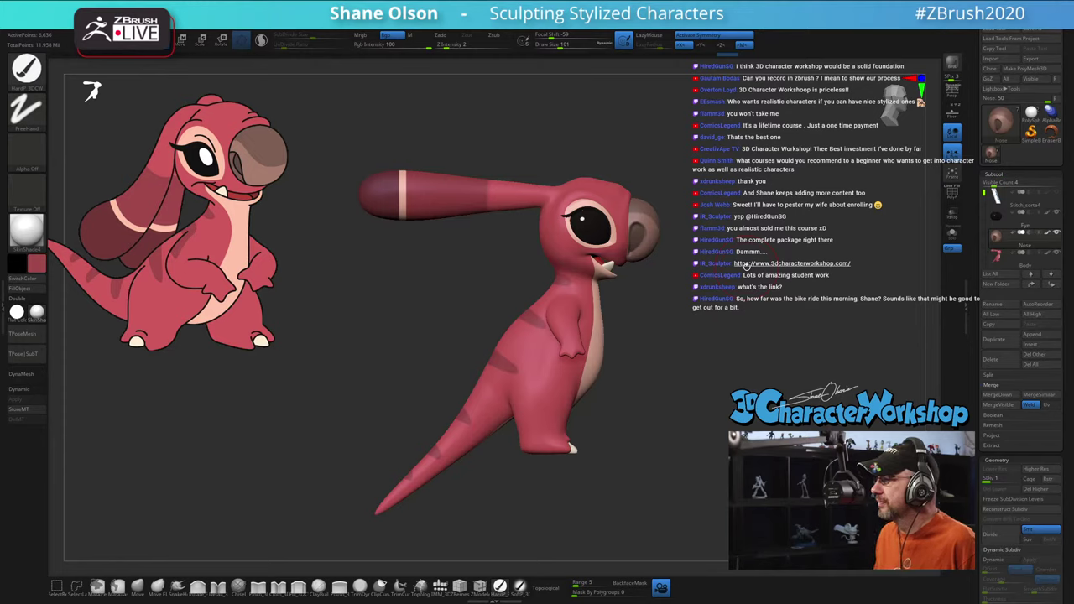
mouse_move(407, 339)
left_mouse_down()
mouse_move(667, 322)
mouse_move(460, 391)
left_mouse_up()
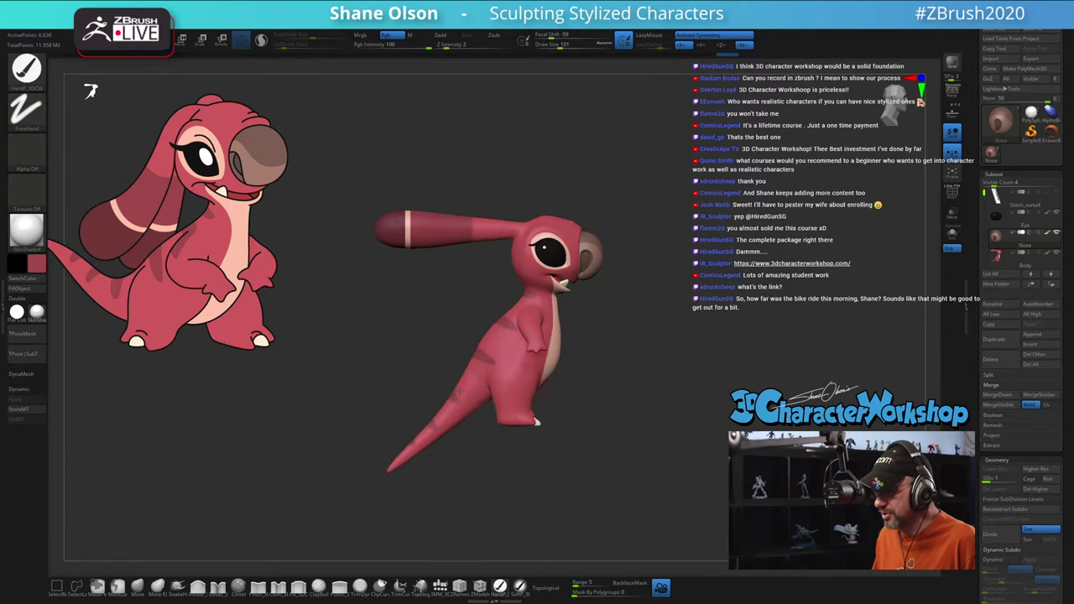
left_click(23, 336)
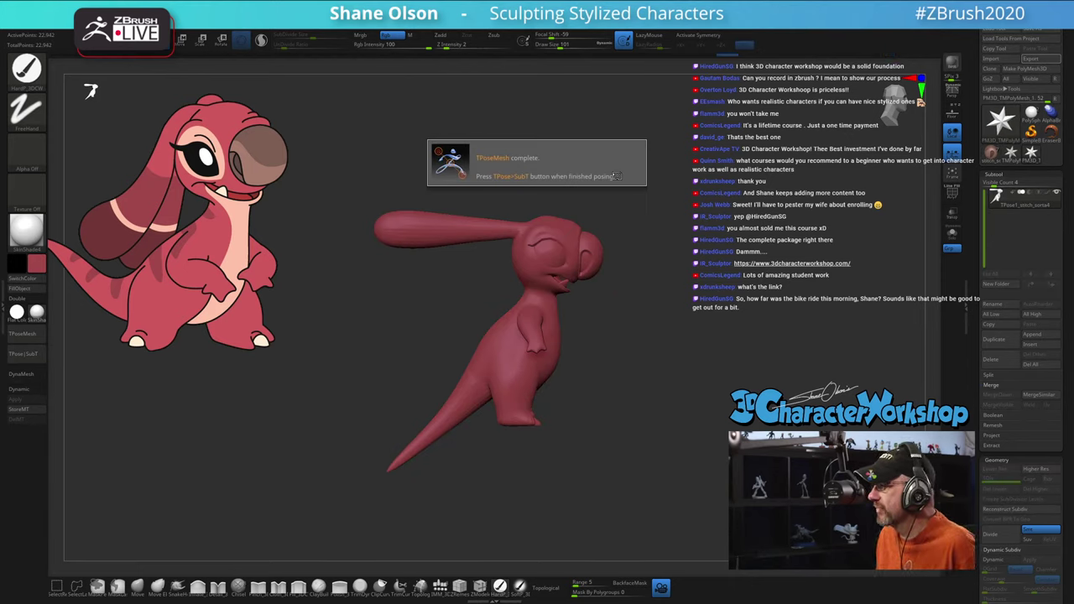
left_click_drag(741, 192, 715, 207, "alt")
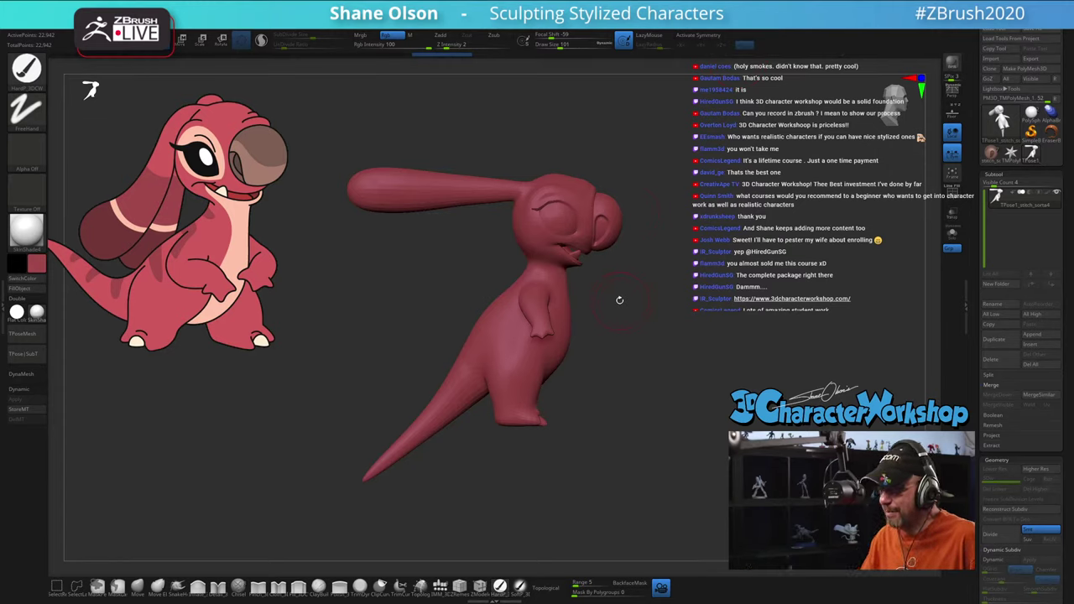
Step: Set the posing mesh's display colour to light grey
left_click(37, 265)
left_click(27, 248)
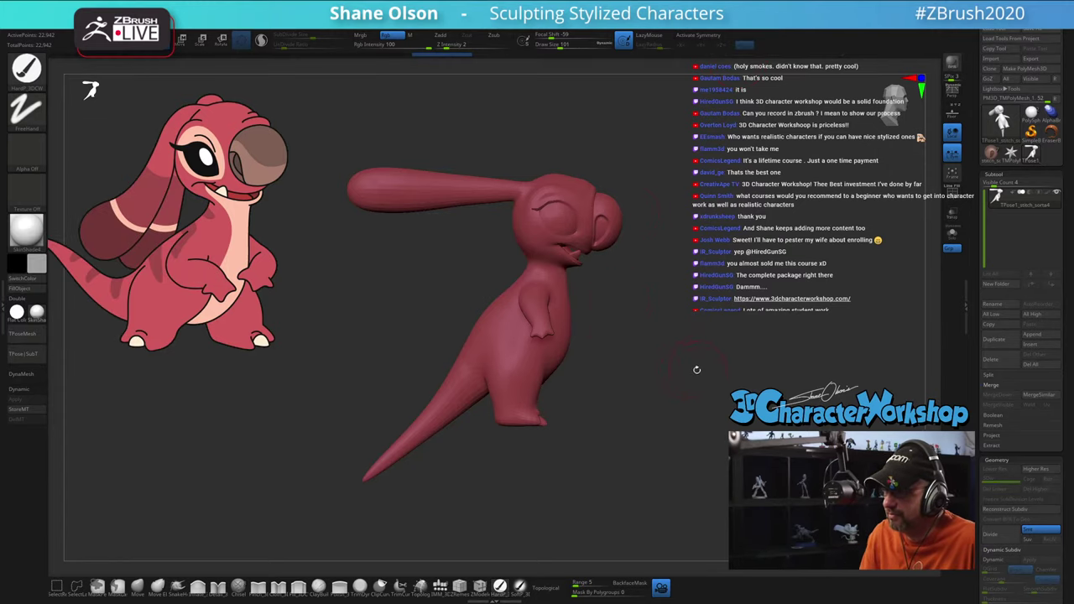
mouse_move(677, 420)
left_mouse_down()
mouse_move(664, 428)
mouse_move(673, 433)
mouse_move(629, 439)
mouse_move(683, 432)
left_mouse_up()
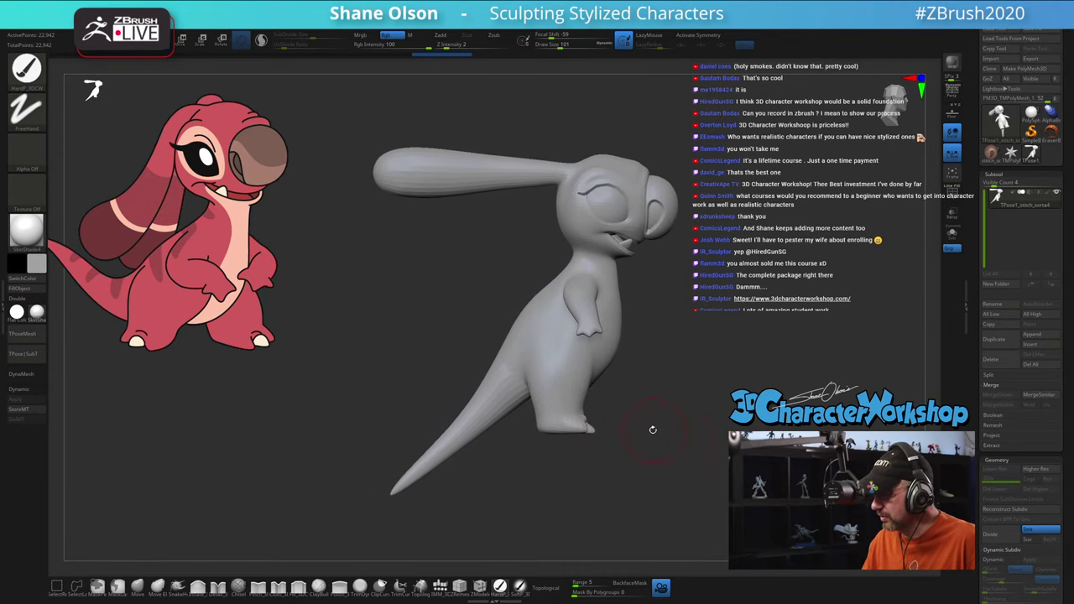
mouse_move(676, 426)
left_mouse_down()
mouse_move(681, 416)
mouse_move(684, 427)
left_mouse_up()
mouse_move(672, 381)
left_mouse_down()
mouse_move(643, 387)
mouse_move(668, 376)
left_mouse_up()
Step: Mask the body while leaving the head and ears free, and place the gizmo at the base of the head
mouse_move(644, 300)
left_mouse_down("ctrl")
mouse_move(650, 289)
mouse_move(545, 117)
mouse_move(378, 269)
mouse_move(573, 279)
left_mouse_up("ctrl")
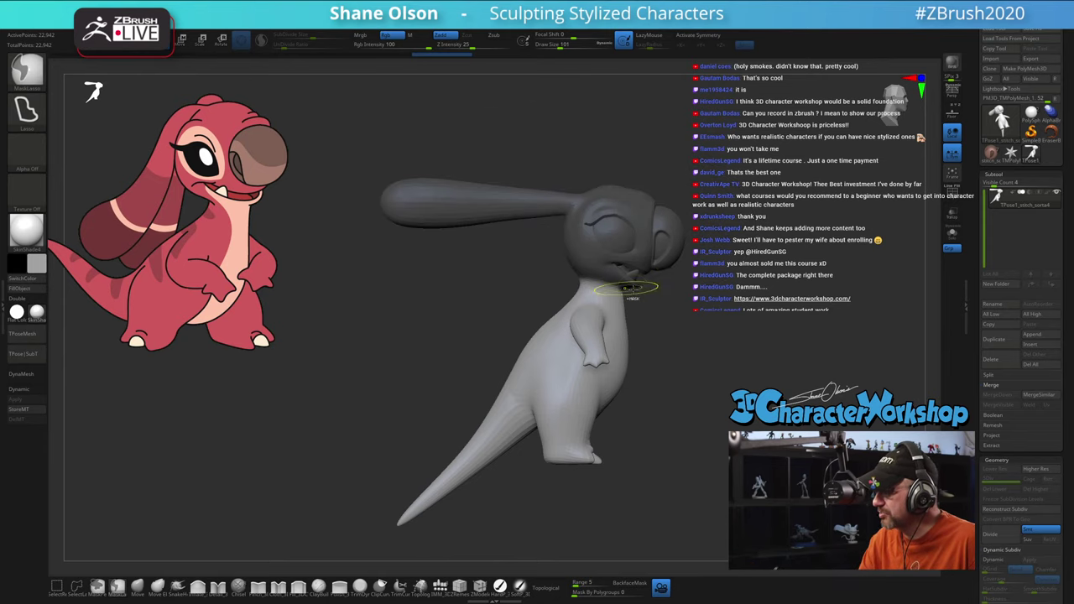
left_click(641, 313, "ctrl")
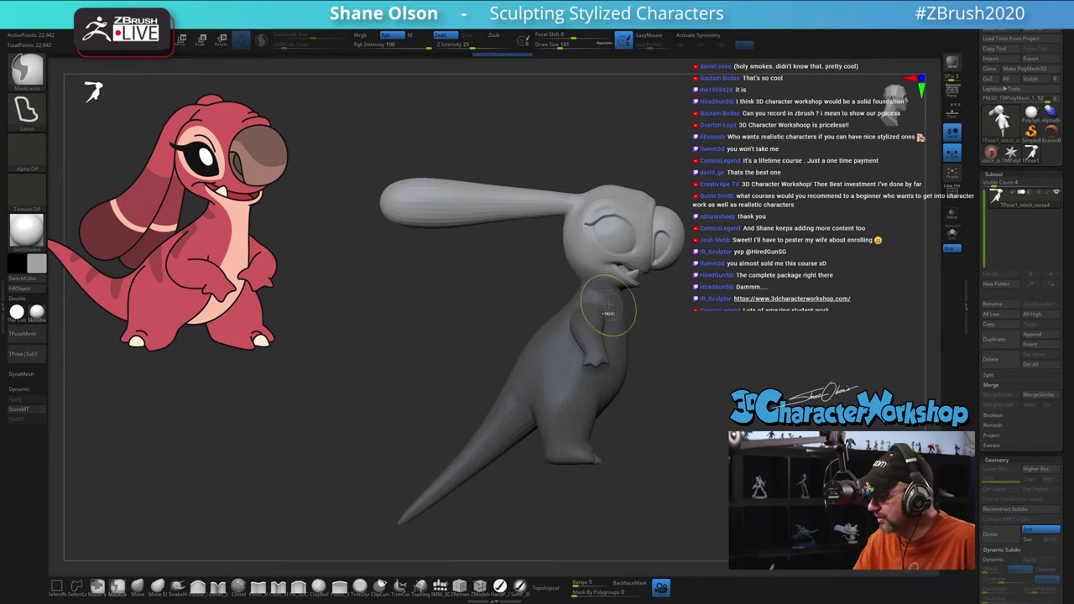
key("w")
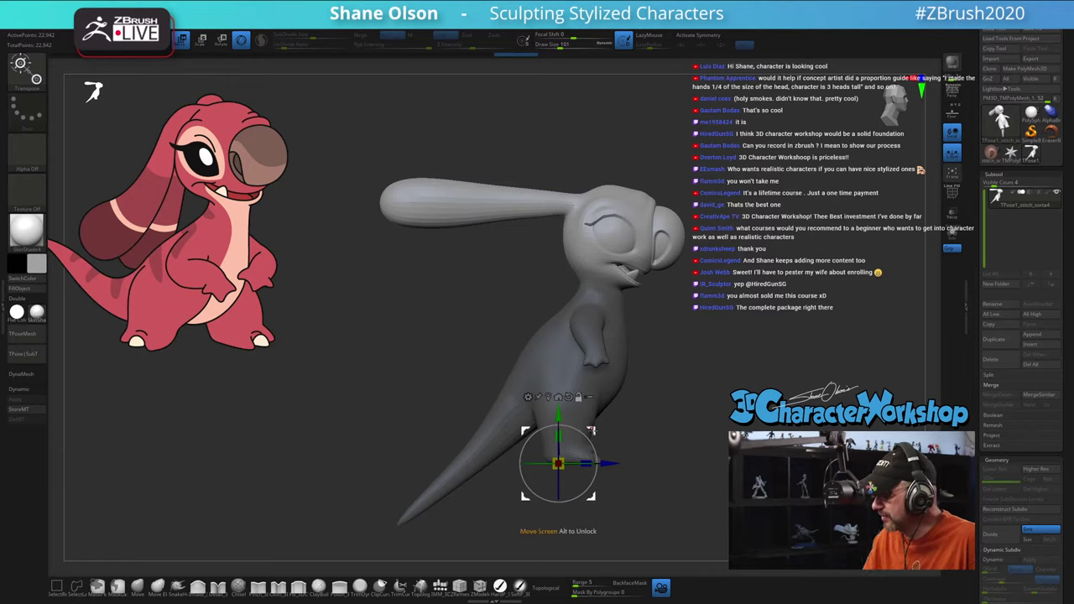
left_click_drag(525, 497, 569, 316, "alt")
left_click_drag(710, 391, 653, 404, "shift")
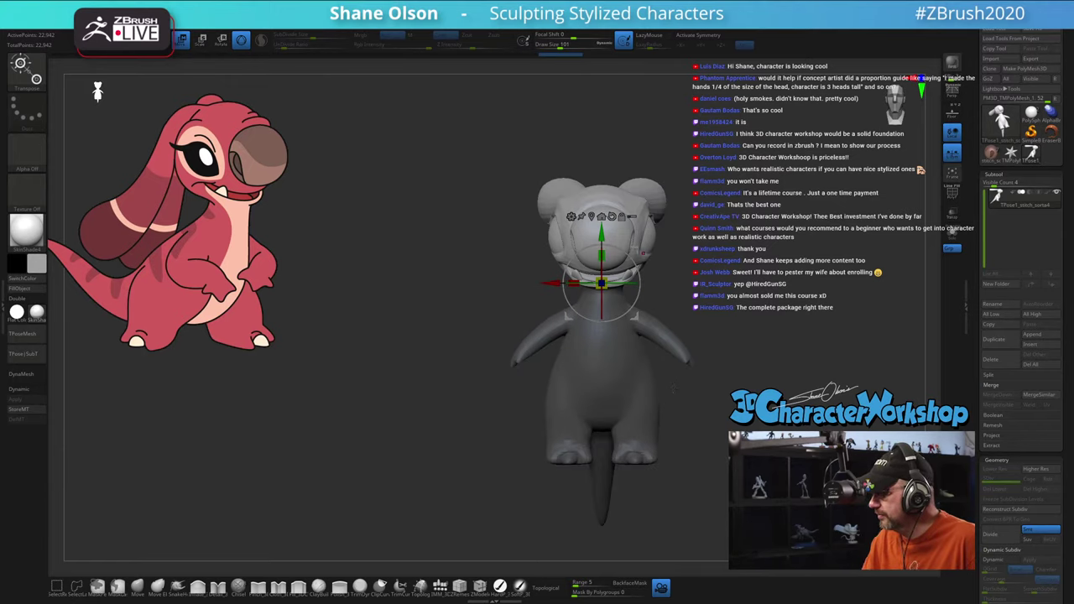
left_click_drag(604, 286, 622, 290)
mouse_move(674, 390)
left_mouse_down("shift")
mouse_move(733, 369)
mouse_move(698, 349)
mouse_move(690, 386)
left_mouse_up("shift")
Step: Mask the head and body so that only the ears stay free, and soften the mask edge at the ear bases
mouse_move(572, 181)
left_mouse_down("alt")
mouse_move(589, 221)
mouse_move(722, 356)
mouse_move(621, 193)
left_mouse_up("alt")
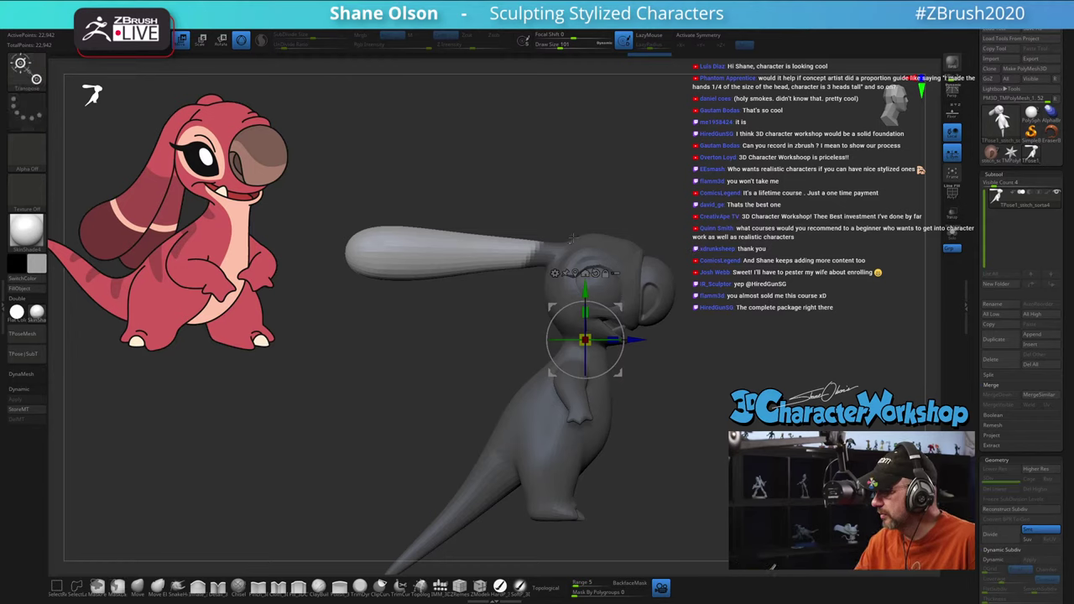
key("q")
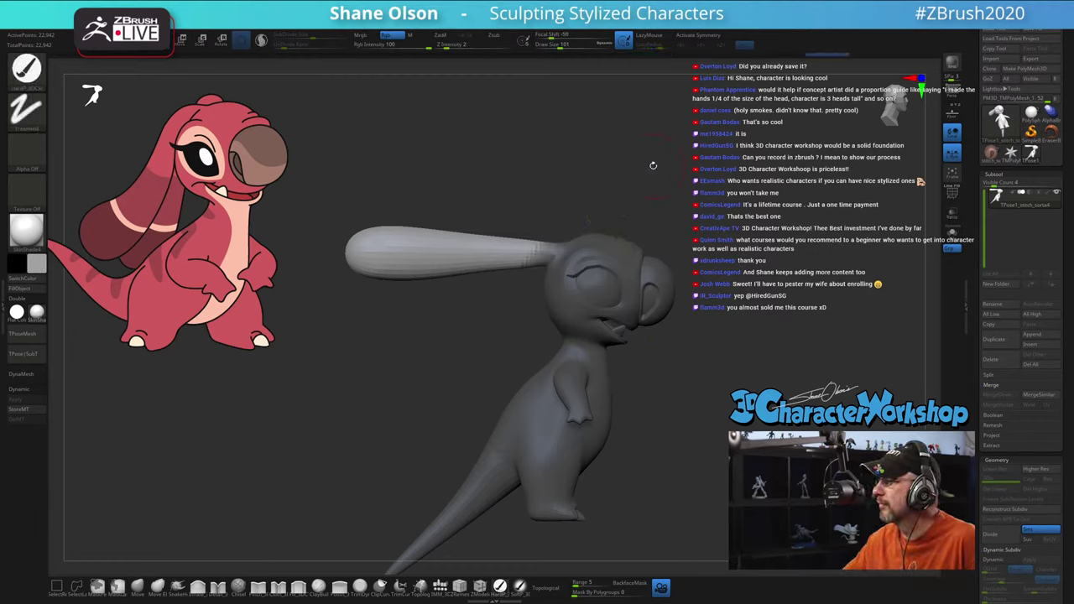
mouse_move(652, 159)
left_mouse_down()
mouse_move(644, 241)
mouse_move(551, 165)
left_mouse_up()
left_click(551, 226, "ctrl")
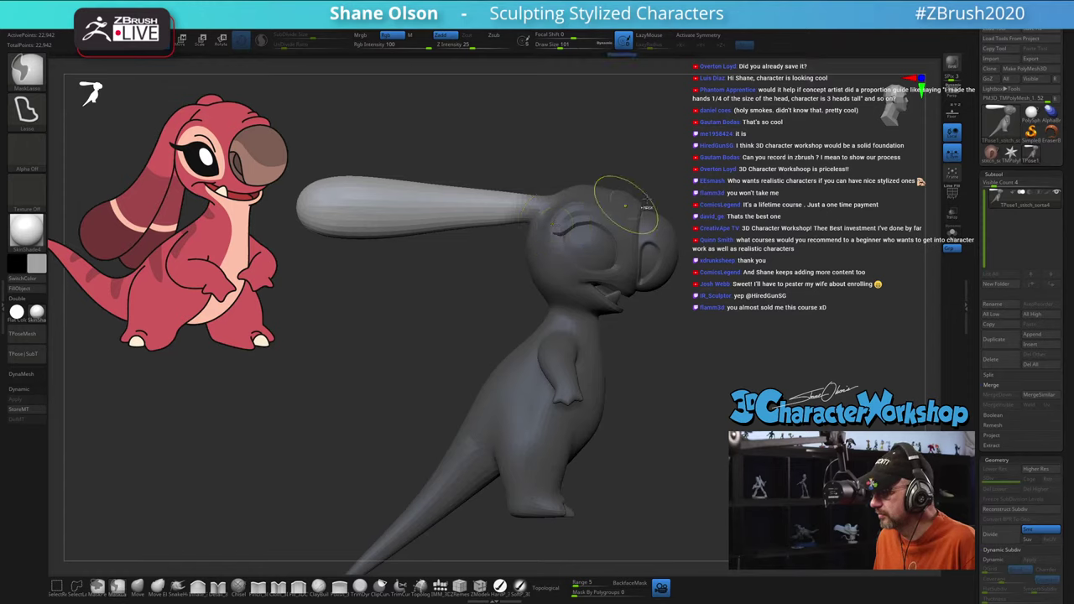
mouse_move(675, 192)
left_mouse_down("alt")
mouse_move(685, 157)
mouse_move(707, 155)
mouse_move(725, 178)
left_mouse_up("alt")
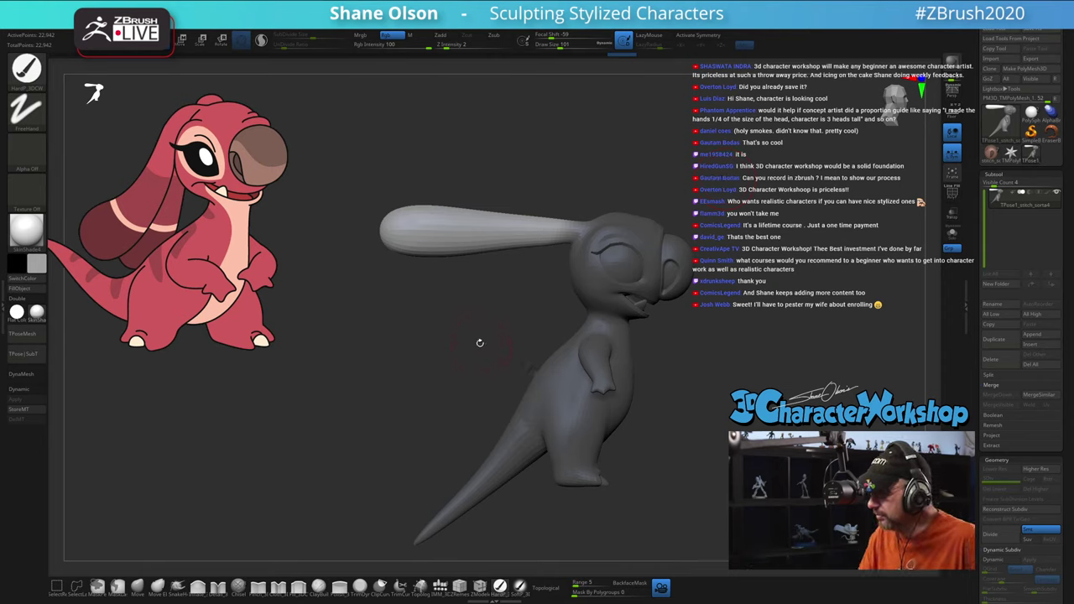
left_click_drag(483, 345, 488, 364, "alt")
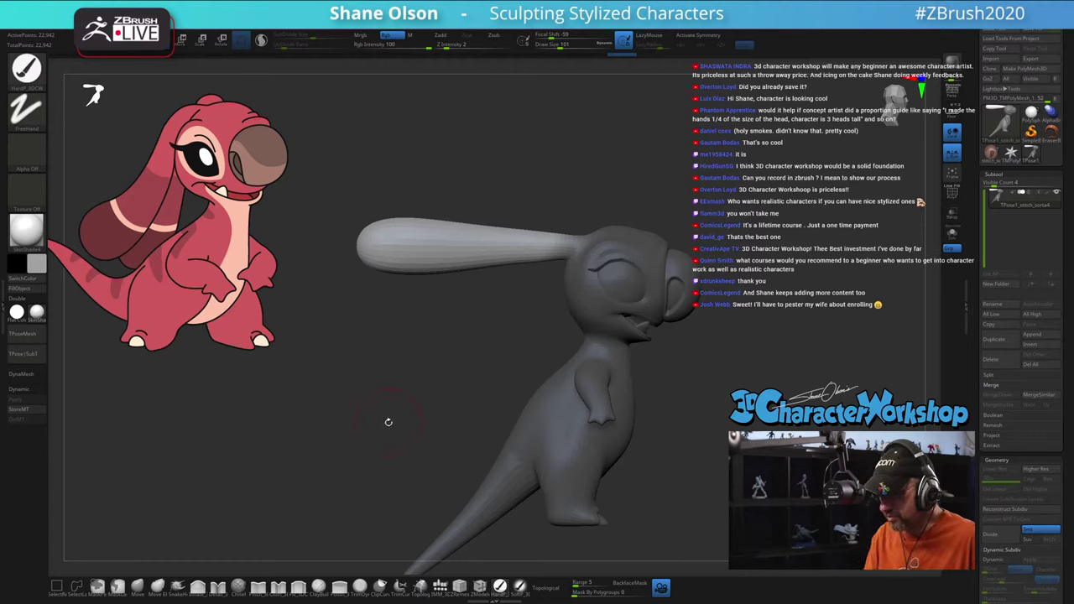
Step: Place the gizmo where the ears meet the head and rotate the ears downward behind the head
key("w")
left_click(569, 245)
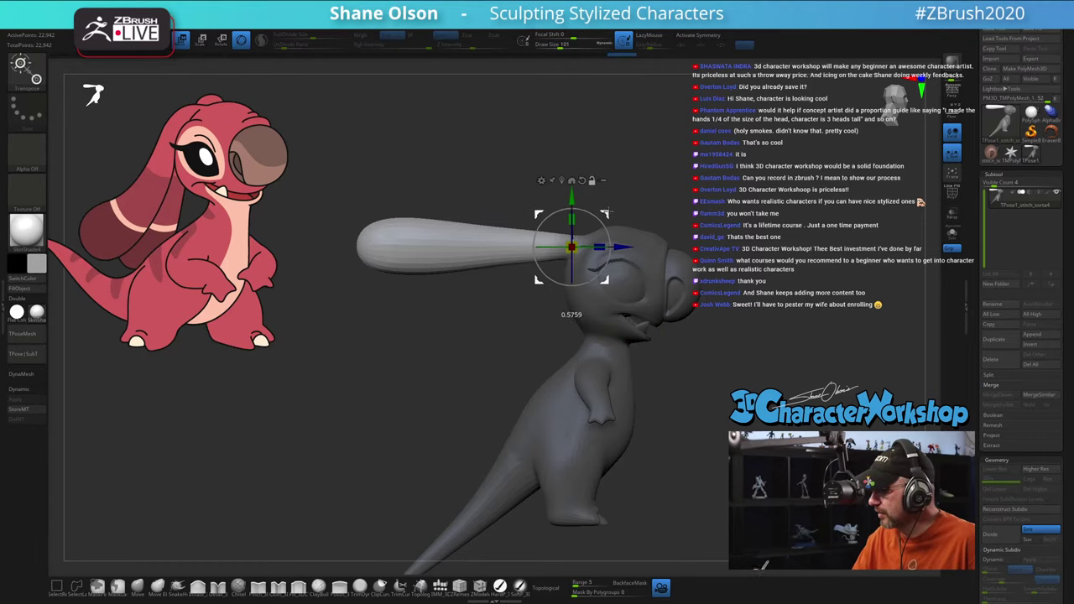
left_click_drag(605, 226, 579, 213)
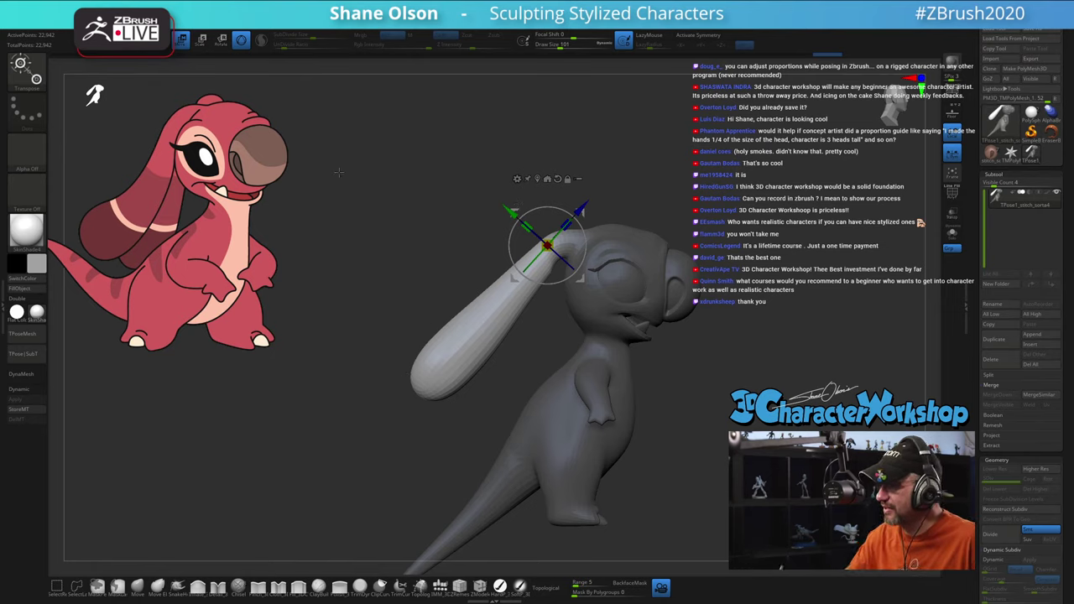
Step: Replace the gizmo with a Transpose line along the ear and bend the ears into a backward-sweeping curve
left_click(242, 46)
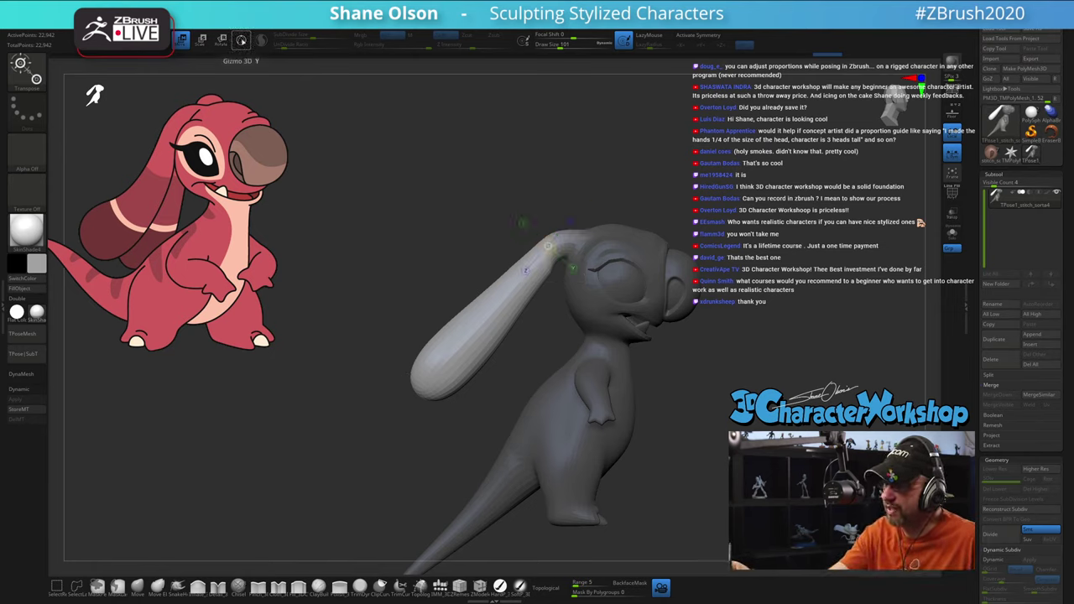
left_click(241, 41)
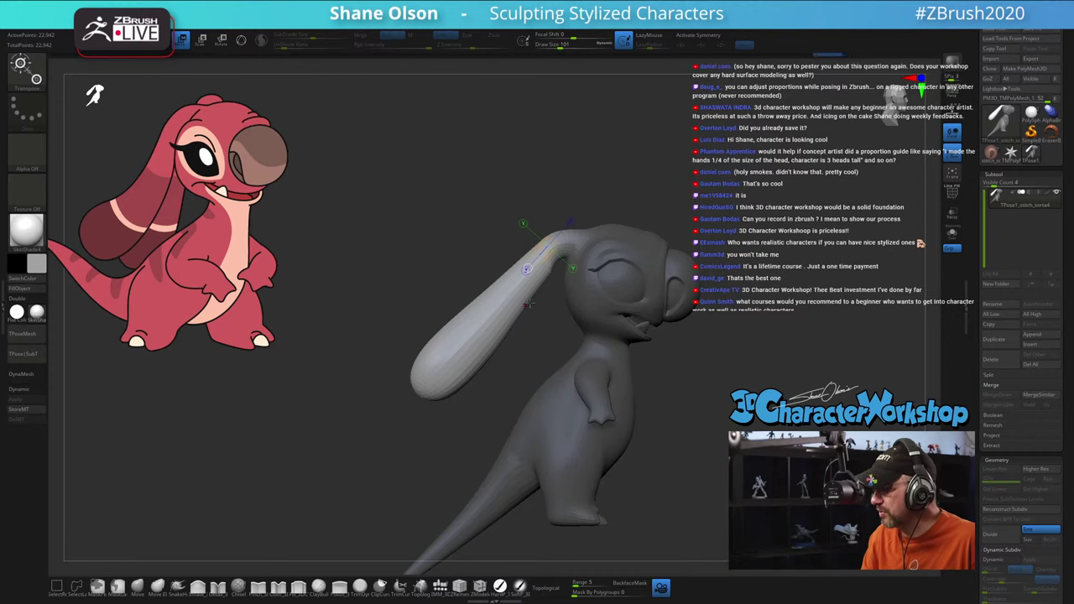
left_click_drag(540, 262, 366, 418)
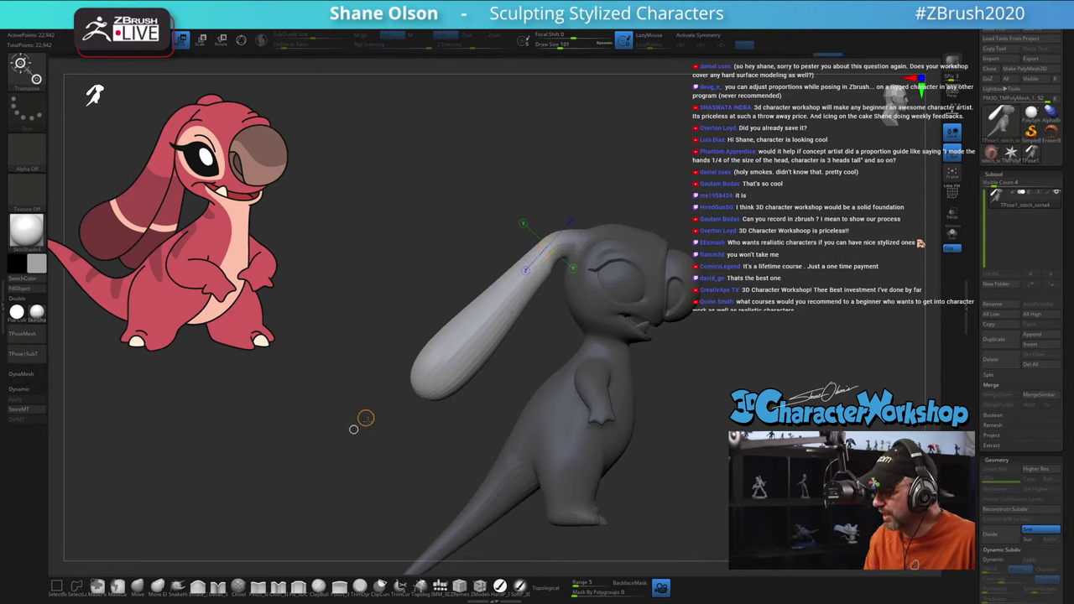
mouse_move(465, 336)
left_mouse_down()
mouse_move(486, 356)
mouse_move(481, 325)
left_mouse_up()
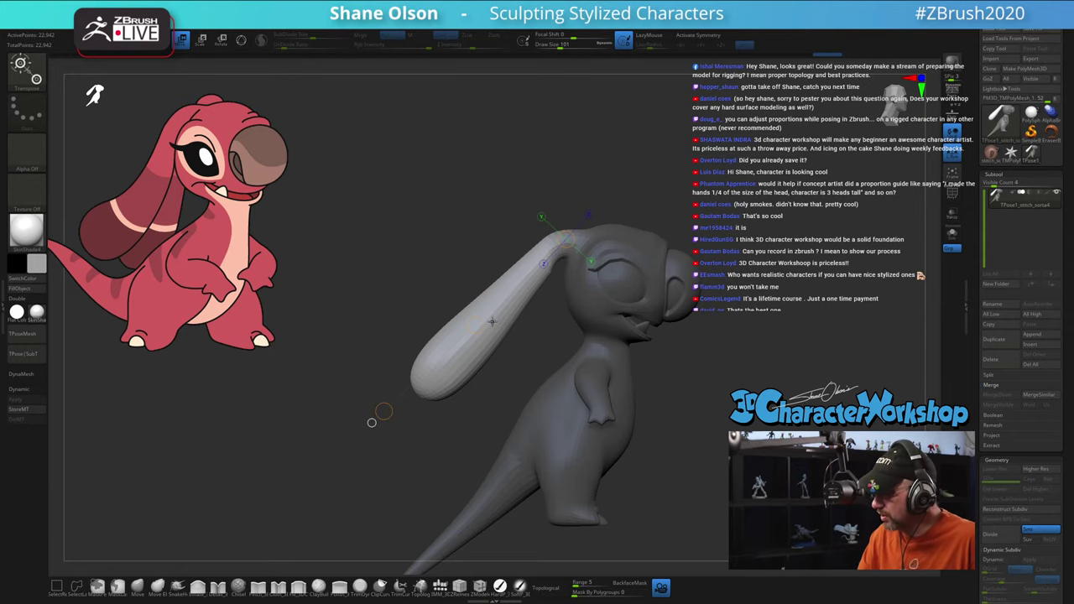
left_click_drag(475, 324, 372, 422)
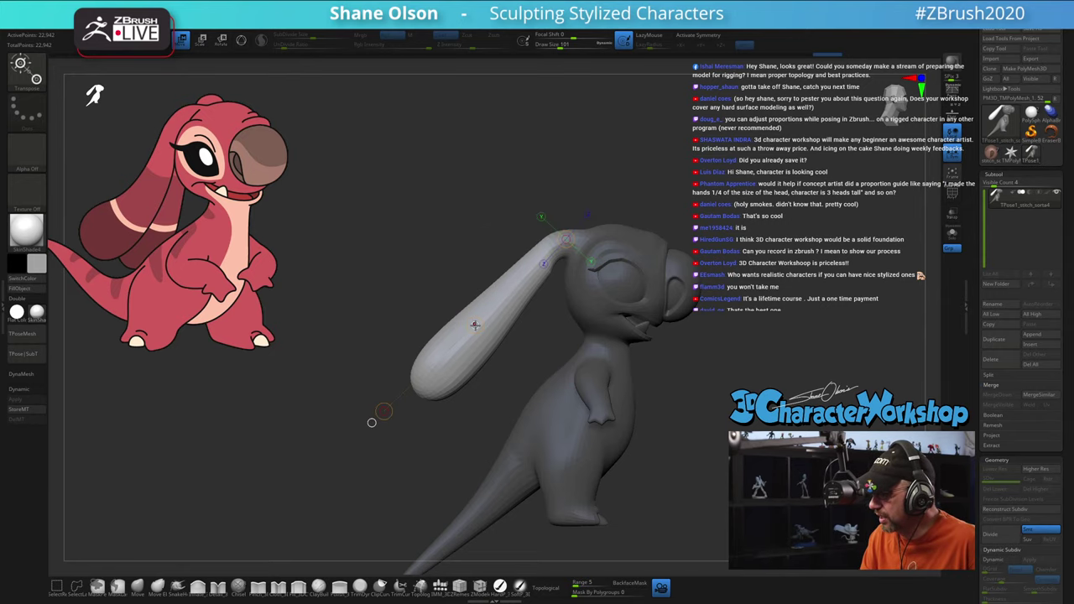
left_click_drag(475, 326, 503, 344)
left_click_drag(710, 359, 704, 376, "alt")
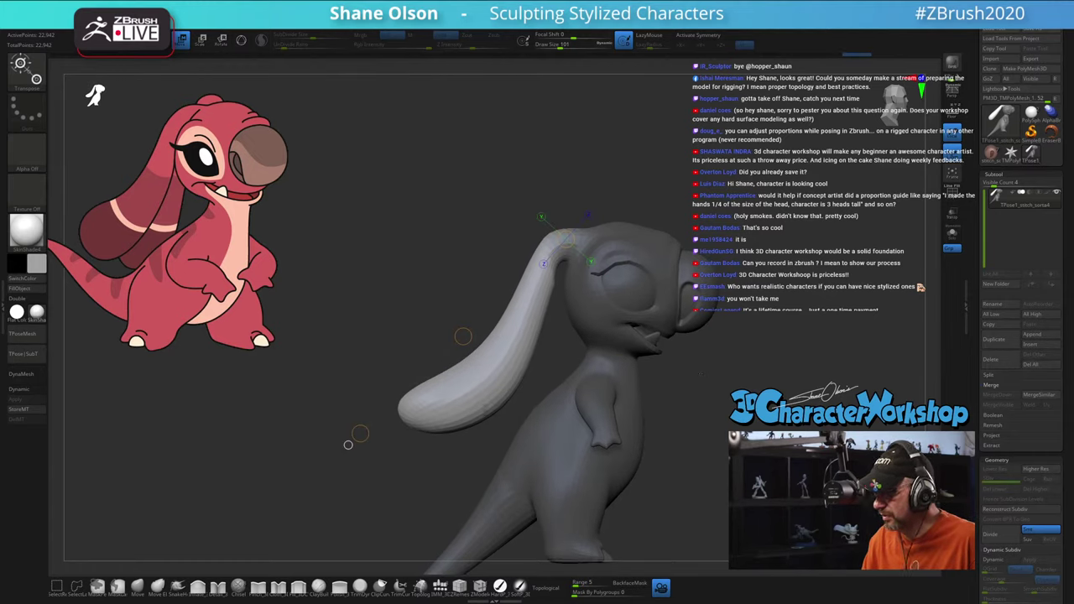
Step: Reshape the drooping ears with the Move brush at draw size 149, with X symmetry activated
key("q")
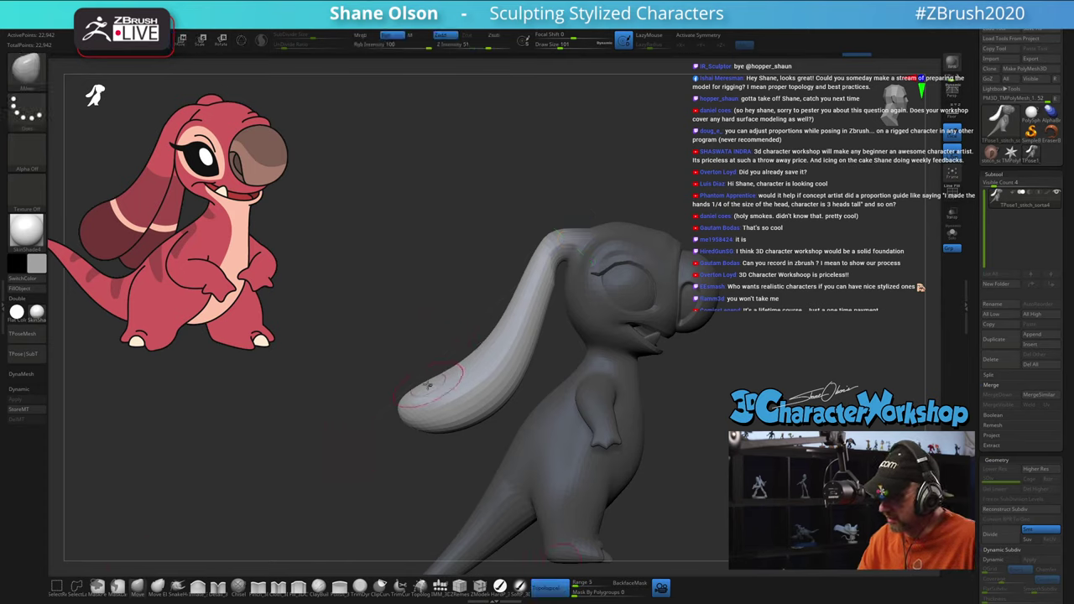
key("bracketright")
key("bracketright")
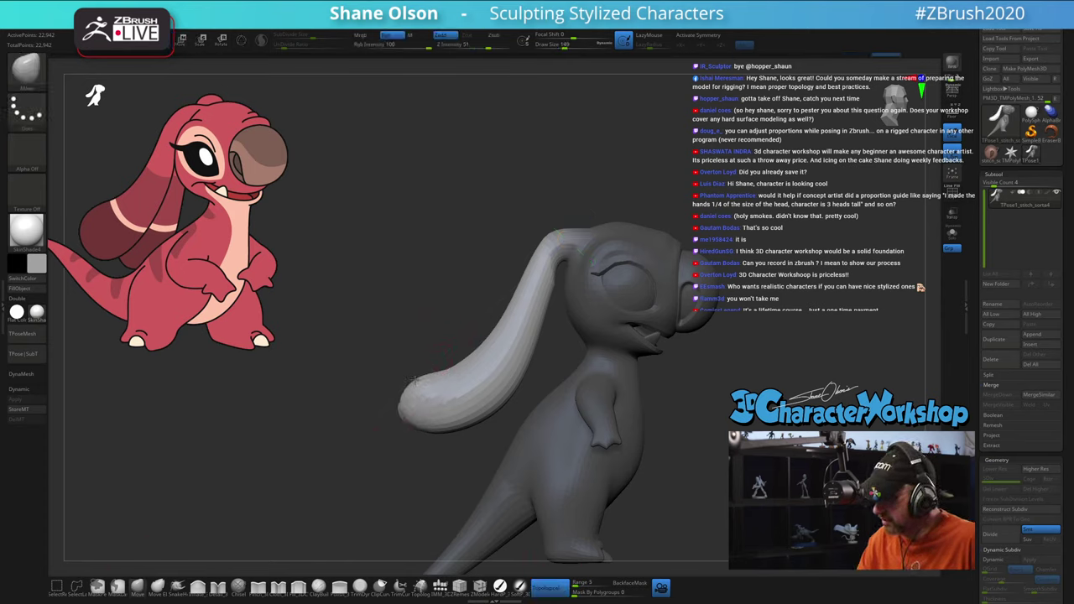
mouse_move(449, 397)
right_mouse_down()
mouse_move(475, 397)
mouse_move(445, 416)
right_mouse_up()
key("x")
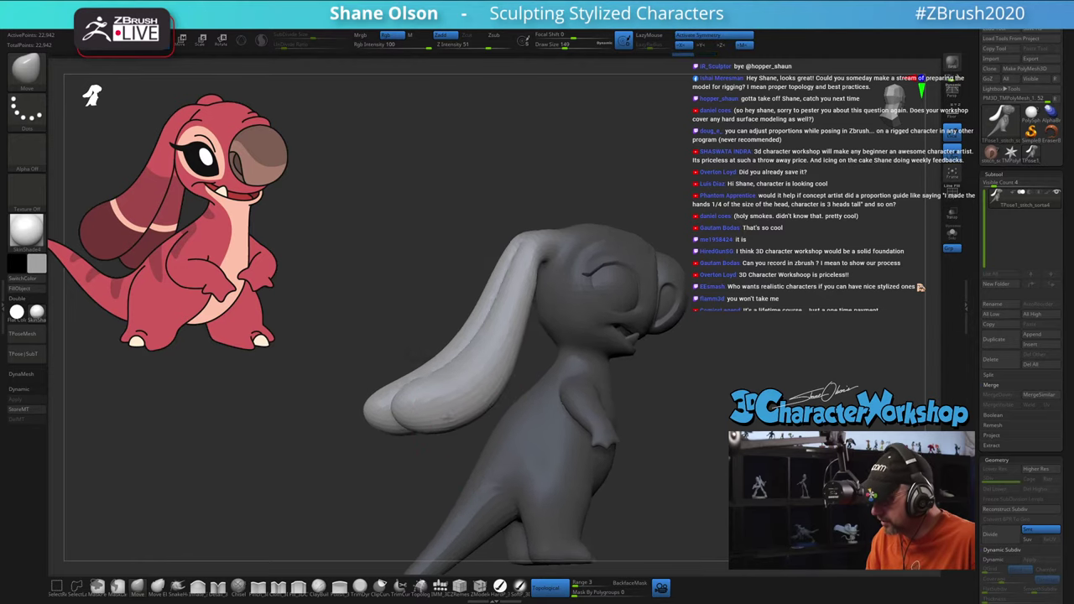
mouse_move(449, 412)
left_mouse_down()
mouse_move(430, 399)
mouse_move(468, 348)
left_mouse_up()
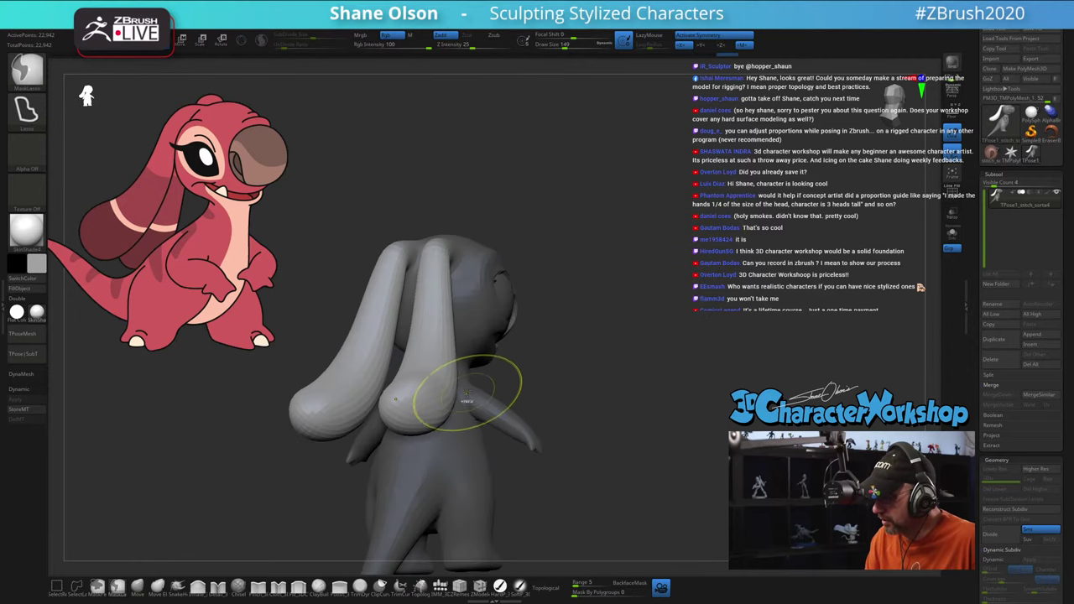
mouse_move(468, 391)
left_mouse_down()
mouse_move(412, 392)
mouse_move(439, 379)
left_mouse_up()
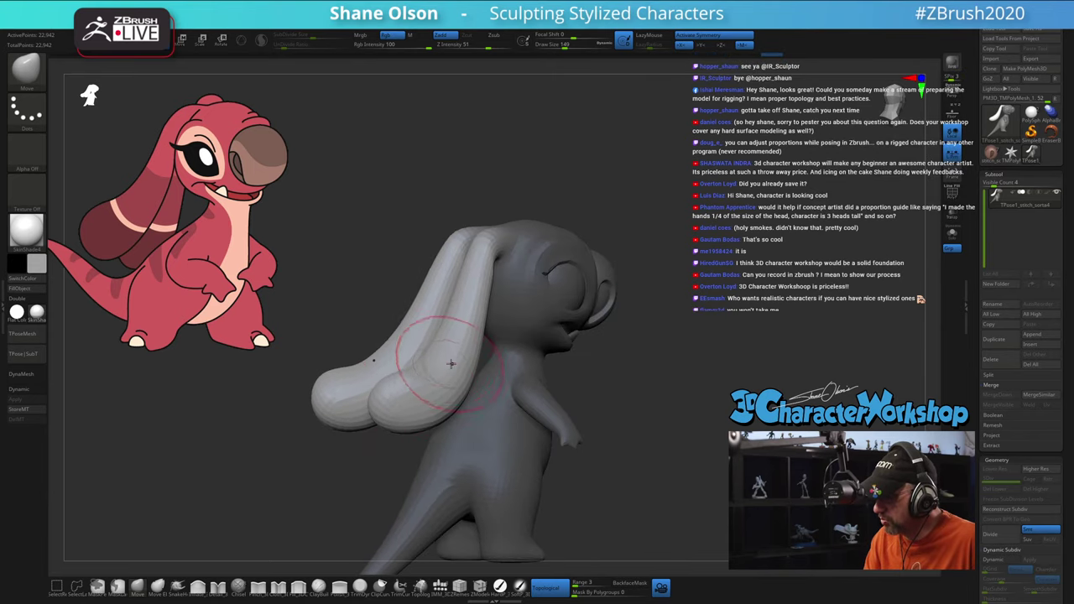
left_click_drag(431, 324, 480, 303)
Step: Clear the mask and refine the bend where the ears meet the head, using a Move brush reduced to draw size 90
left_click_drag(503, 179, 514, 189, "ctrl")
left_click_drag(501, 173, 519, 165)
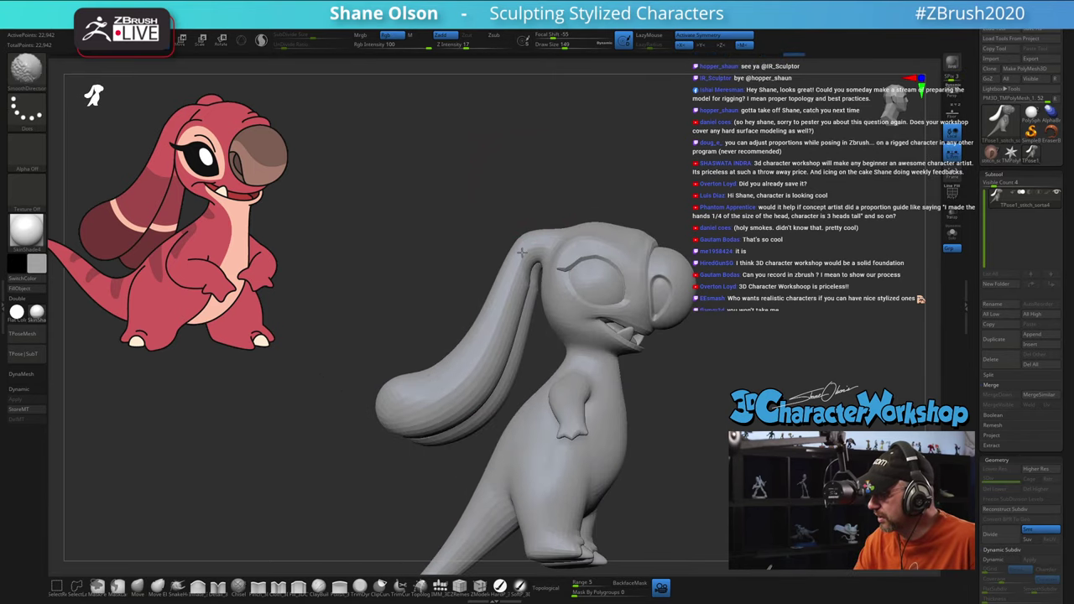
mouse_move(521, 309)
right_mouse_down()
mouse_move(497, 307)
mouse_move(519, 300)
right_mouse_up()
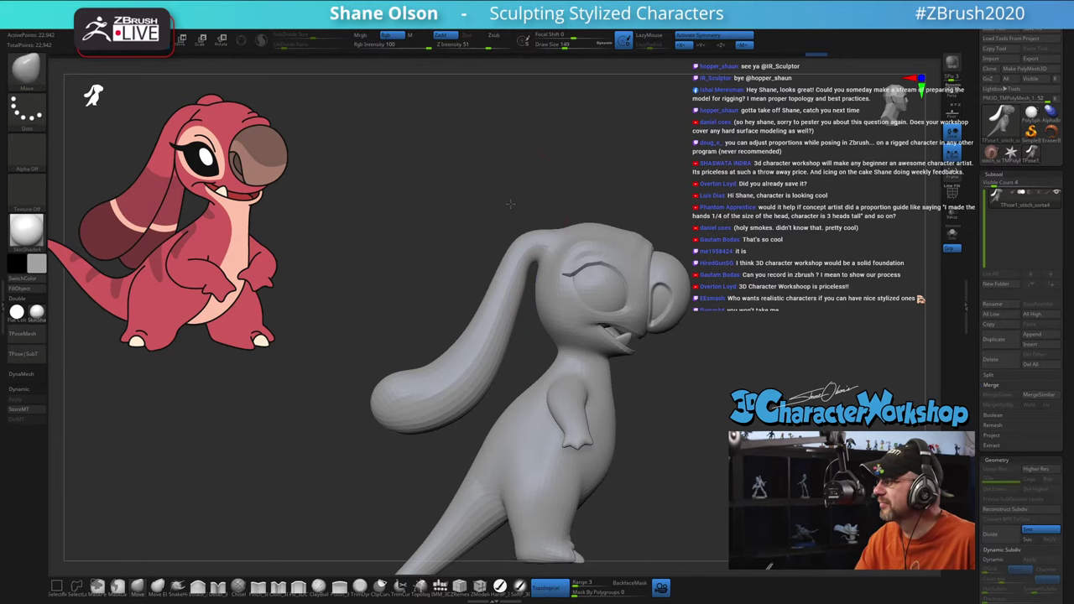
right_click_drag(508, 226, 512, 242, "ctrl")
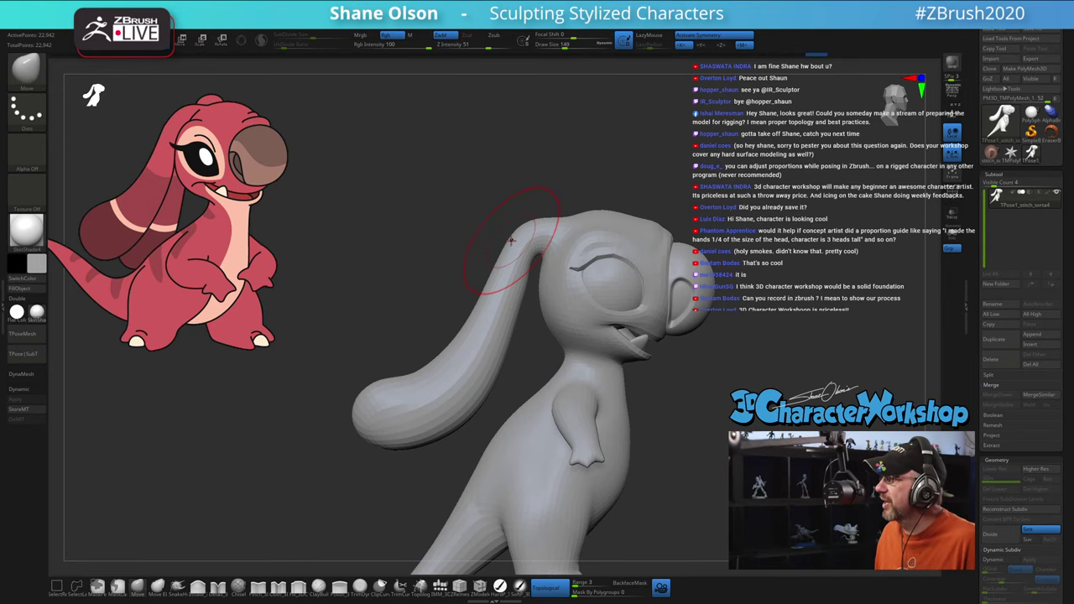
left_click_drag(462, 190, 453, 183)
key("s")
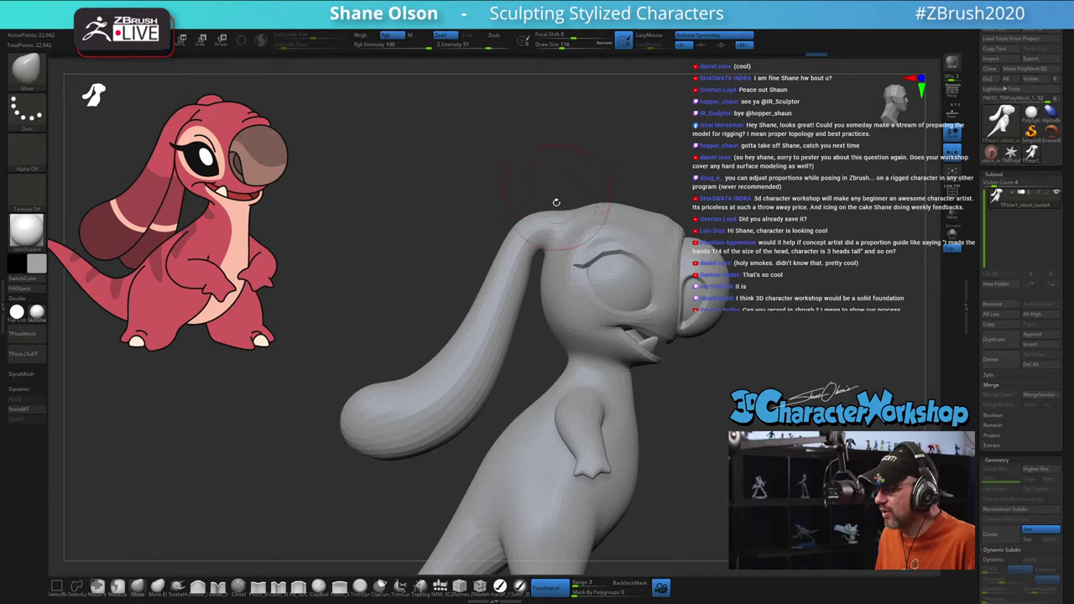
key("s")
left_click_drag(530, 243, 495, 224)
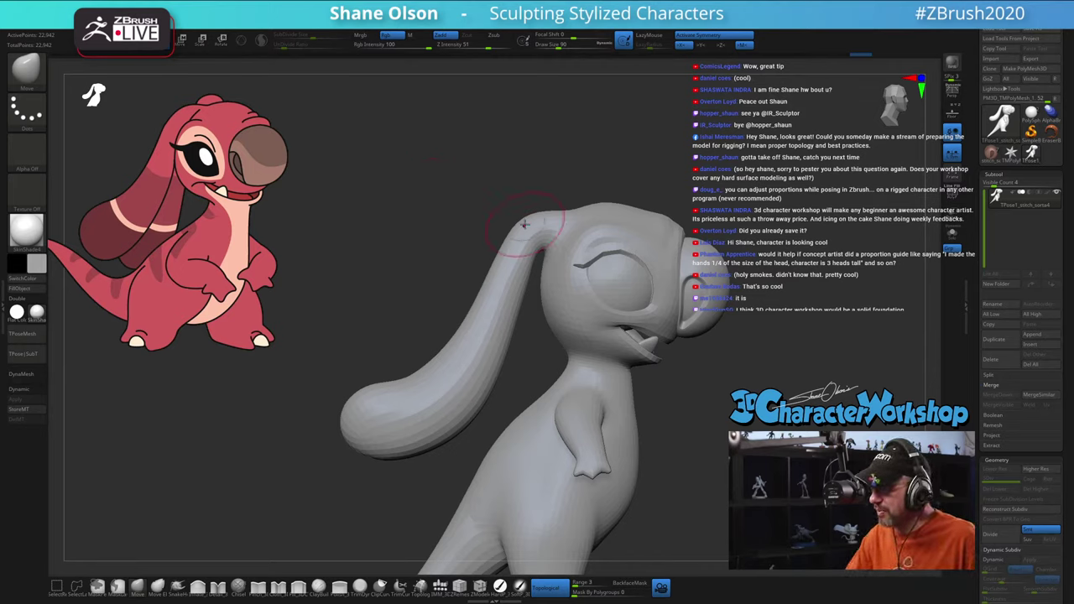
Step: Refine the ear's bend at the head with the Move brush at draw size 108 and its rounded end at size 154
key("]")
left_click_drag(531, 219, 527, 215)
mouse_move(504, 356)
right_mouse_down()
mouse_move(539, 341)
mouse_move(509, 343)
right_mouse_up()
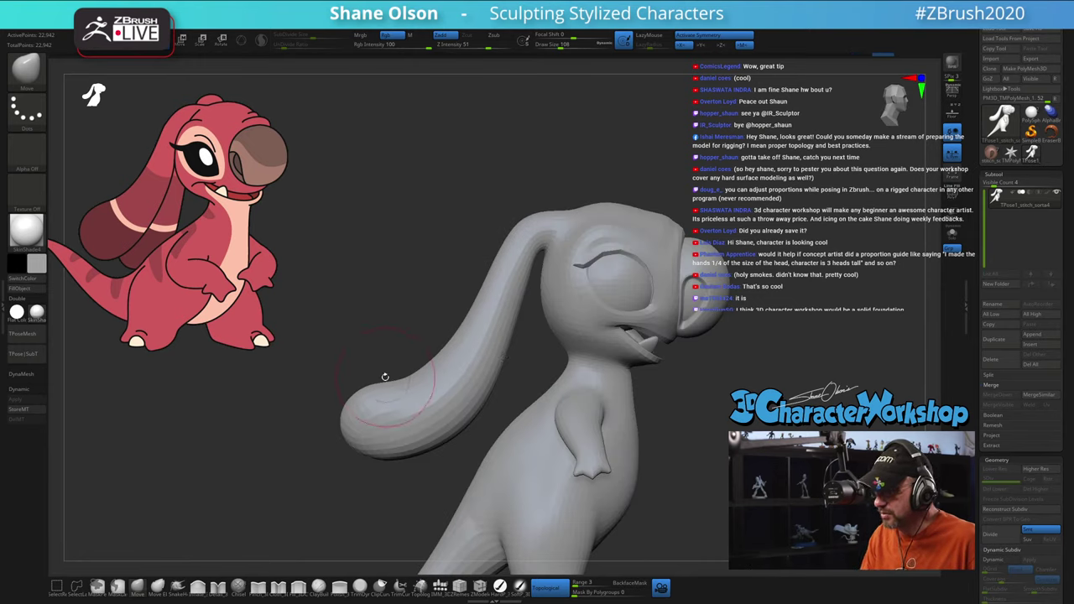
key("bracketright")
key("bracketright")
left_click_drag(365, 392, 372, 382)
left_click_drag(395, 439, 398, 442)
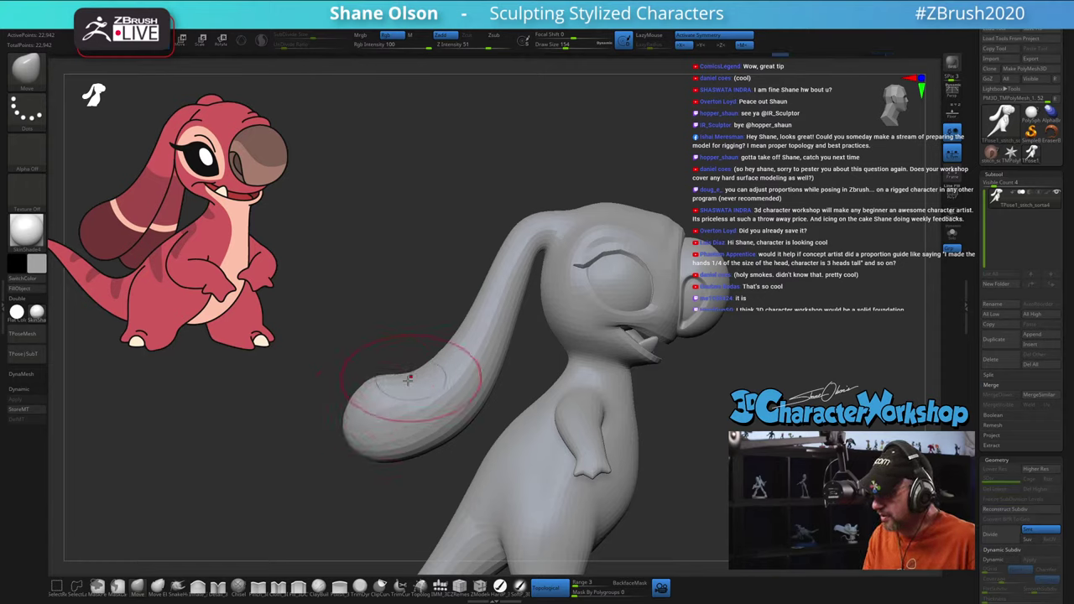
Step: Reshape the ear's rounded end at draw size 182 and smooth the surface along the lower half of the ear
mouse_move(407, 392)
right_mouse_down()
mouse_move(381, 395)
mouse_move(365, 378)
mouse_move(352, 390)
mouse_move(382, 432)
mouse_move(394, 379)
right_mouse_up()
key("]")
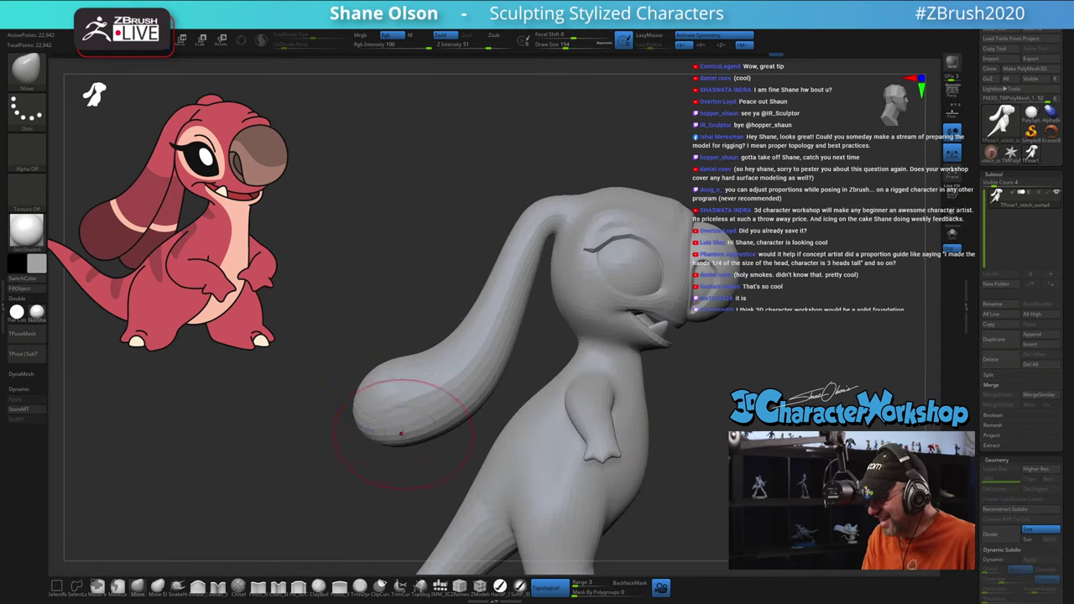
left_click_drag(416, 423, 373, 439)
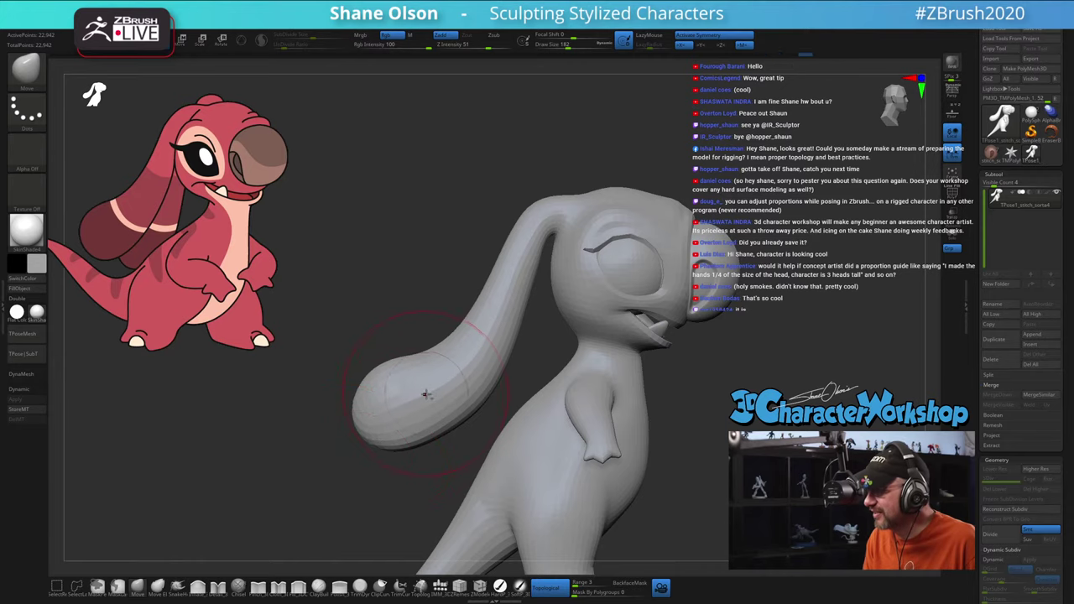
right_click_drag(426, 395, 398, 392, "ctrl")
mouse_move(433, 361)
left_mouse_down("shift")
mouse_move(392, 410)
mouse_move(401, 431)
left_mouse_up("shift")
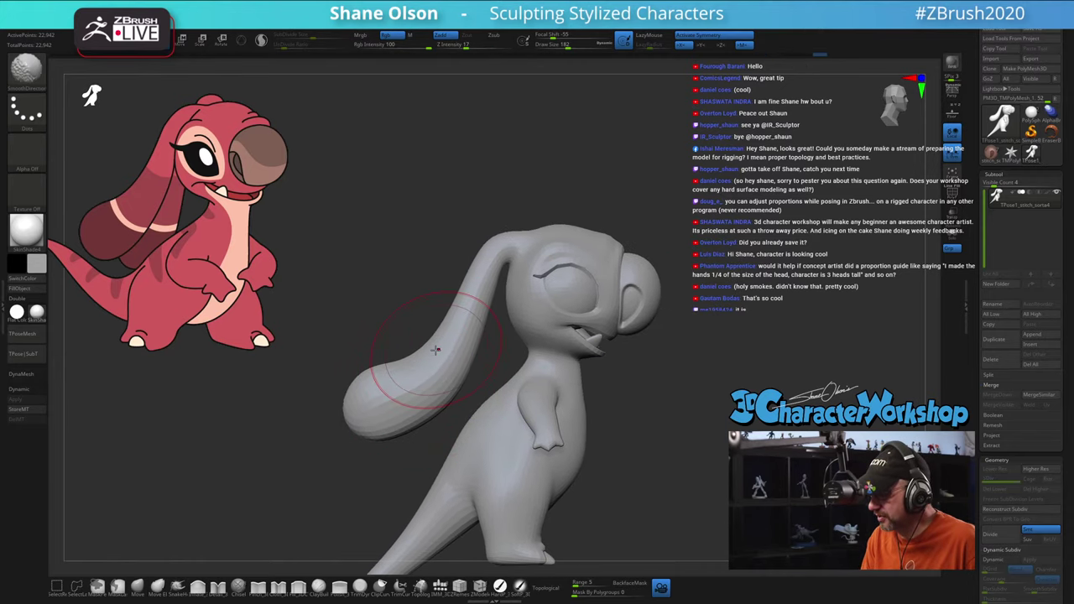
left_click_drag(412, 377, 435, 338, "shift")
right_click_drag(436, 537, 430, 470, "ctrl")
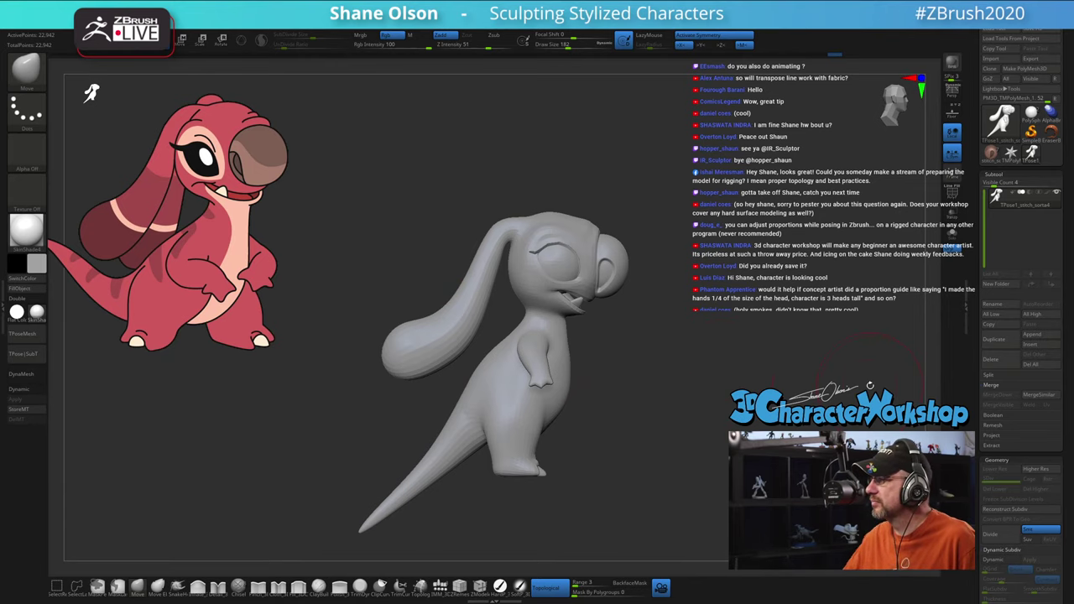
right_click_drag(725, 320, 733, 295)
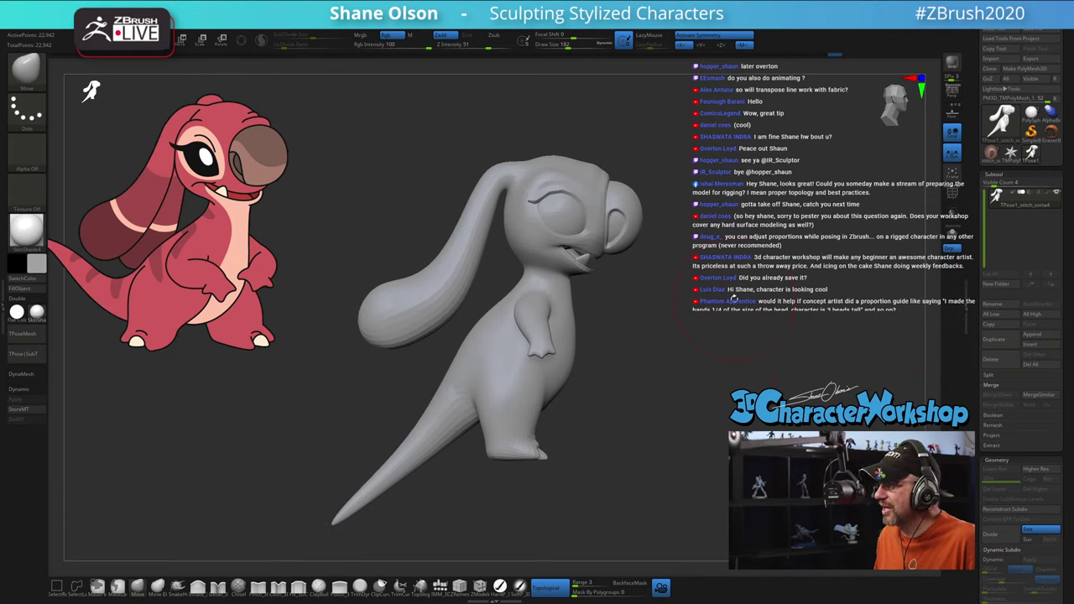
Step: Set the draw size to 154, then lasso-mask the tail, soften the mask edge and invert it so only the tail is unmasked
key("s")
left_click_drag(717, 309, 709, 310)
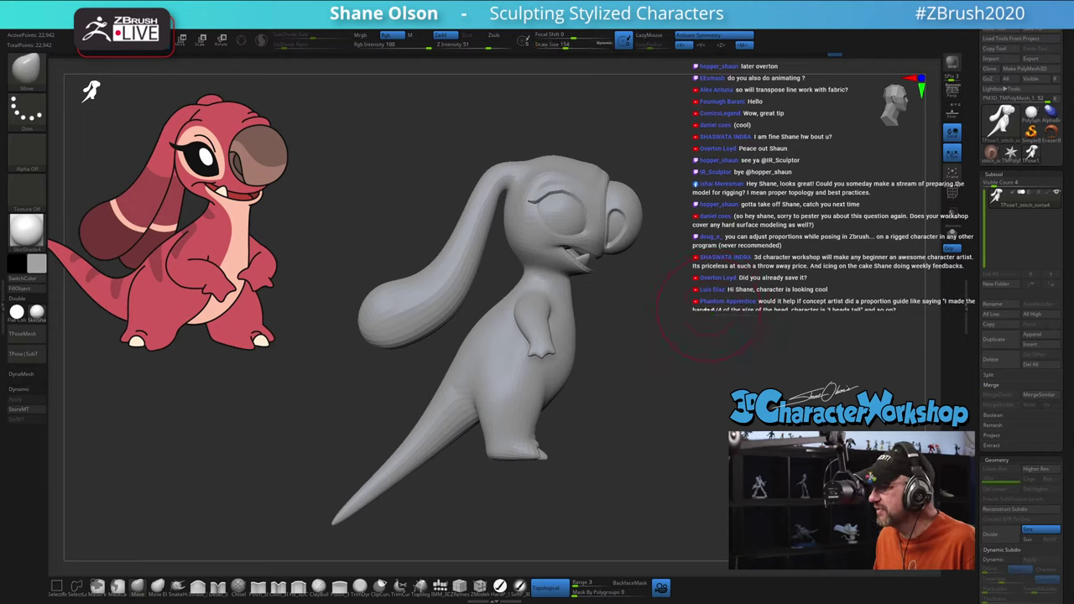
mouse_move(446, 166)
right_mouse_down("ctrl")
mouse_move(438, 139)
mouse_move(445, 148)
right_mouse_up("ctrl")
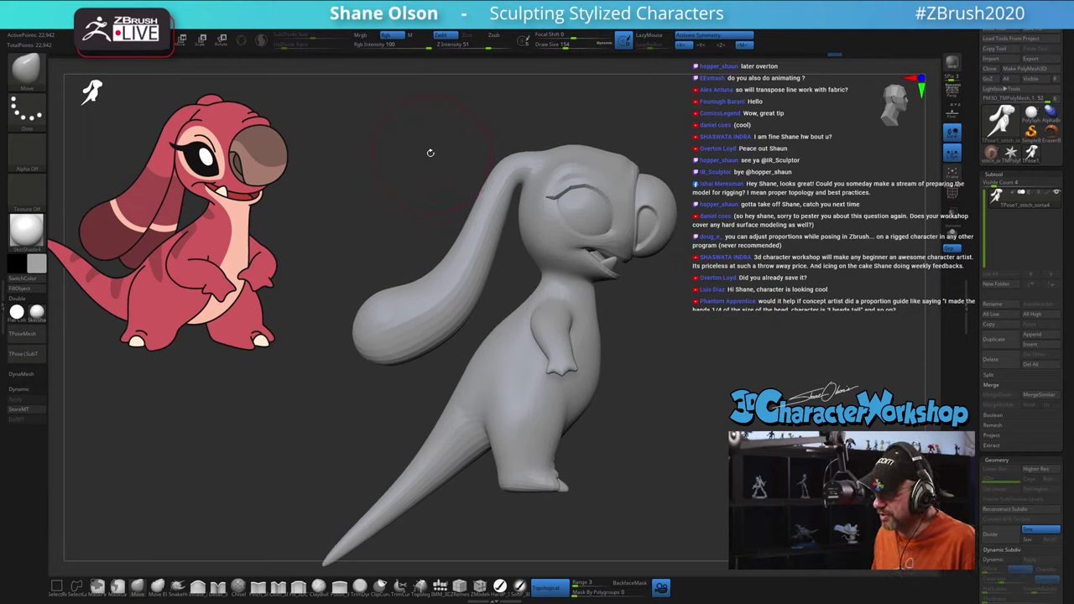
mouse_move(413, 219)
right_mouse_down("ctrl")
mouse_move(424, 229)
mouse_move(483, 162)
right_mouse_up("ctrl")
mouse_move(468, 427)
right_mouse_down()
mouse_move(512, 395)
mouse_move(503, 319)
right_mouse_up()
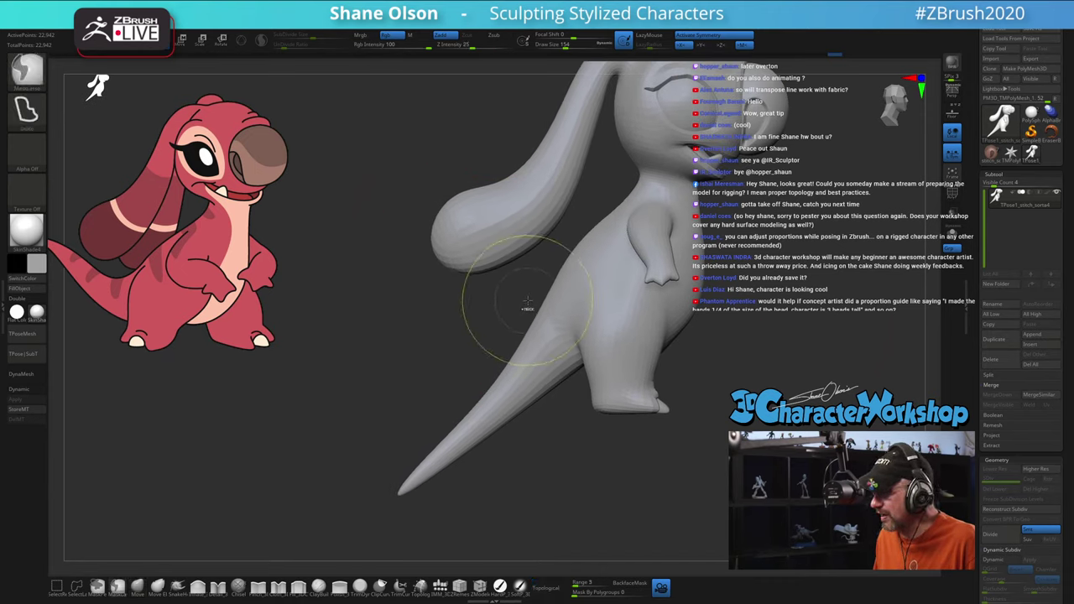
mouse_move(521, 302)
left_mouse_down("ctrl")
mouse_move(352, 503)
mouse_move(537, 445)
mouse_move(583, 373)
mouse_move(575, 338)
left_mouse_up("ctrl")
left_click_drag(543, 298, 542, 297, "ctrl")
left_click(546, 365, "ctrl")
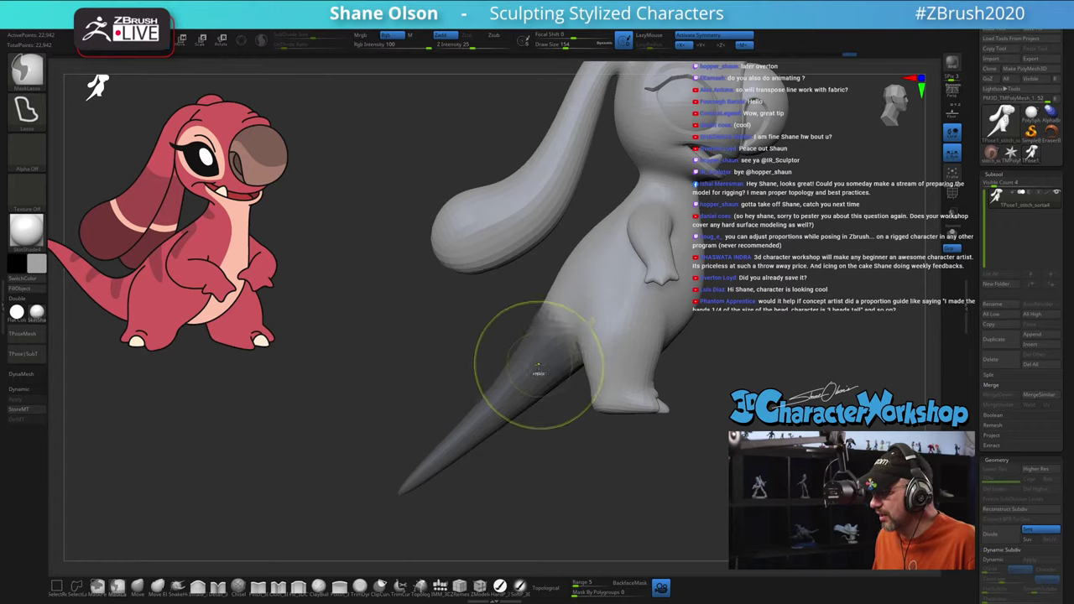
left_click(537, 375, "ctrl")
left_click(453, 377, "ctrl")
left_click(567, 326, "ctrl")
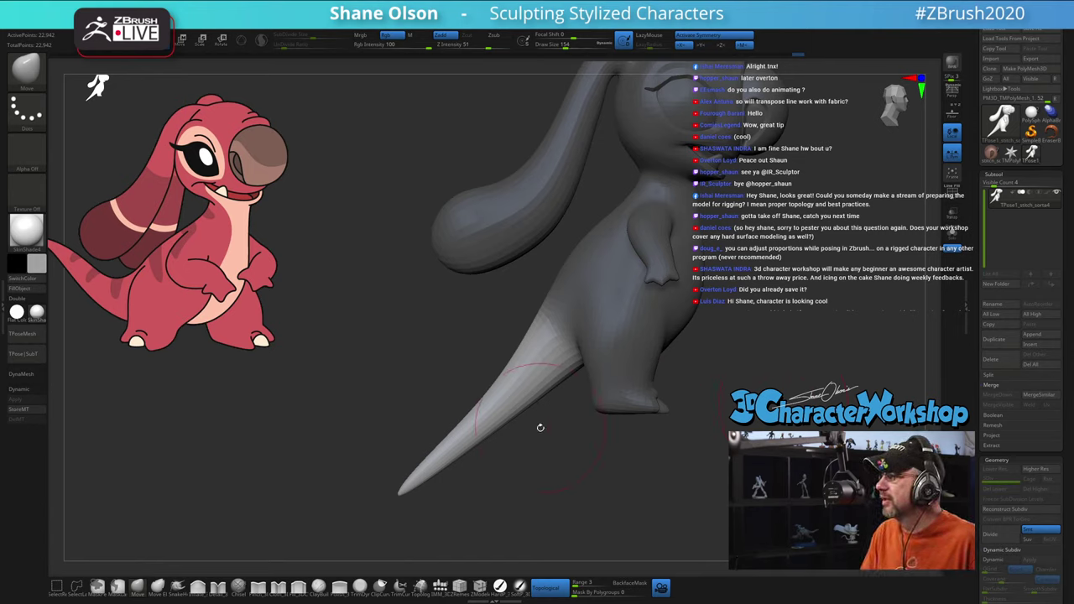
Step: Place a Transpose line from the tail's base past its tip and bend the tail into a curve
mouse_move(535, 434)
left_mouse_down("alt")
mouse_move(524, 430)
mouse_move(527, 443)
left_mouse_up("alt")
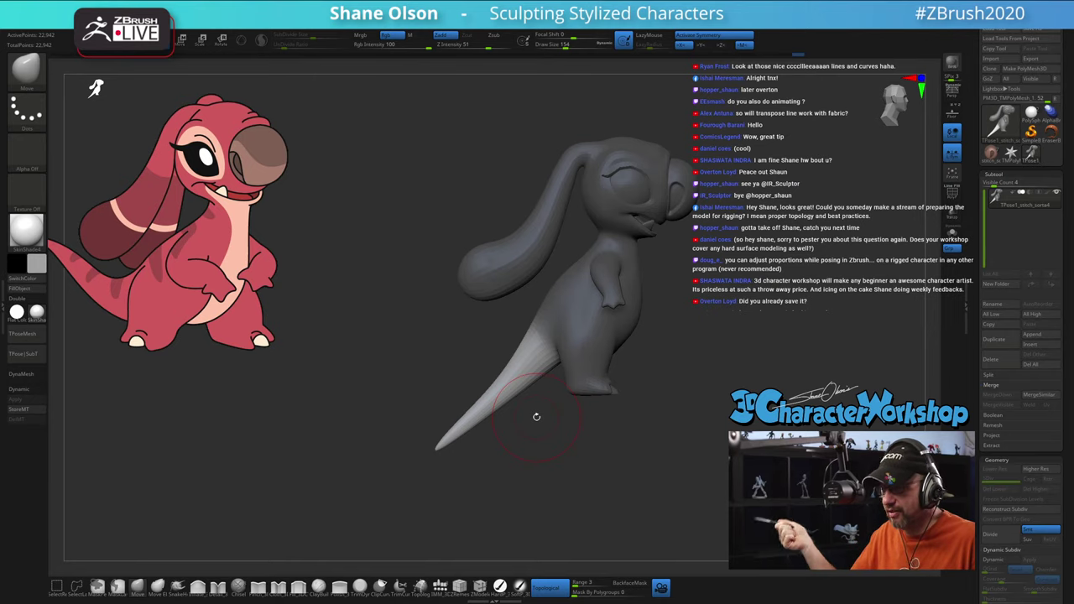
left_click_drag(563, 412, 556, 438)
key("space")
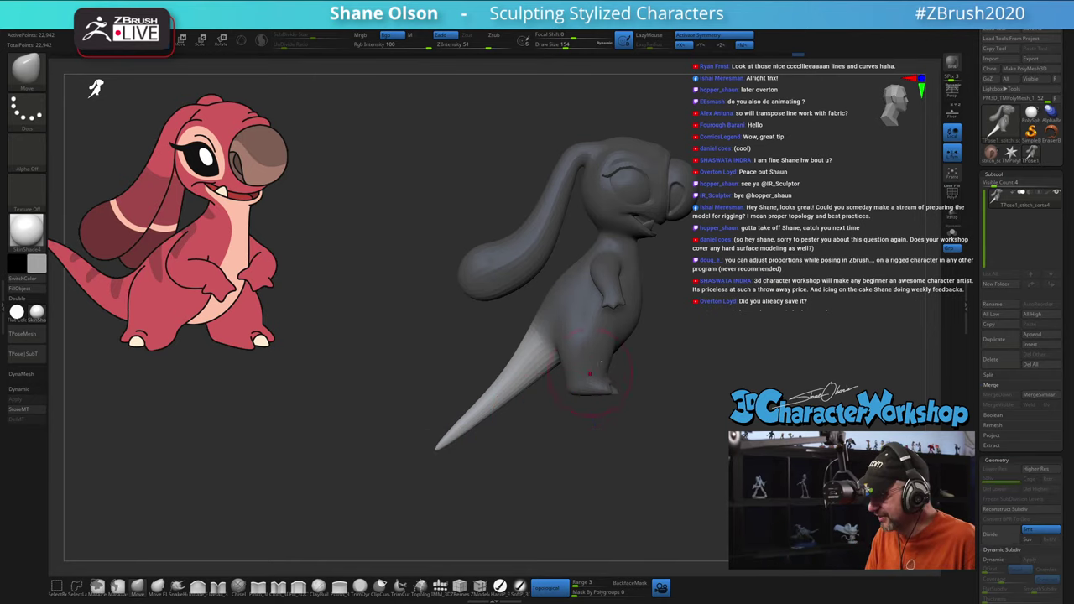
key("w")
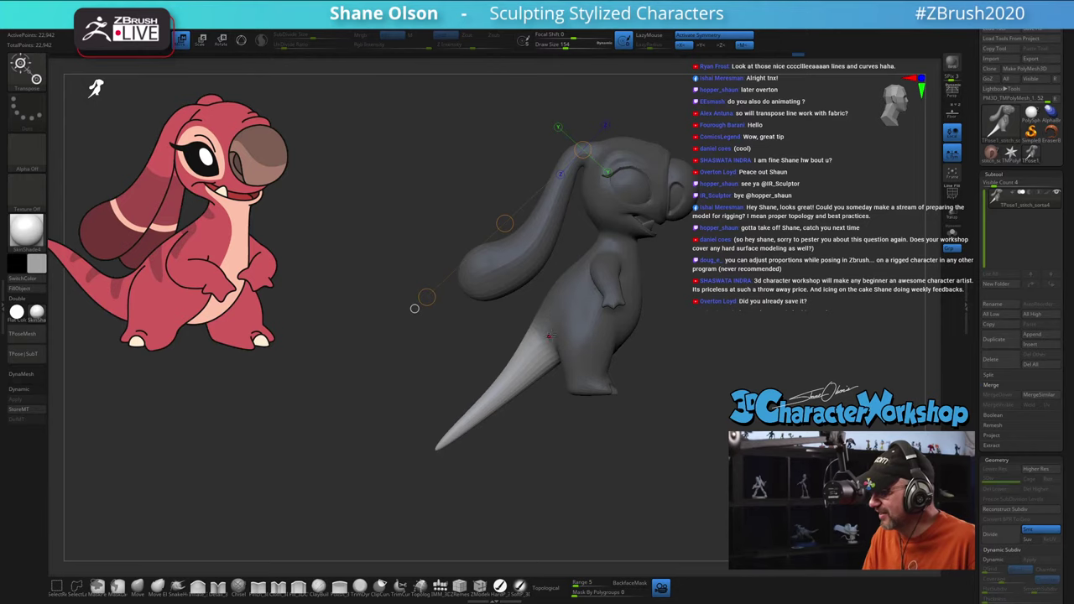
left_click_drag(554, 331, 485, 407)
left_click_drag(400, 485, 368, 517)
left_click_drag(477, 418, 530, 390)
key("ctrl+z")
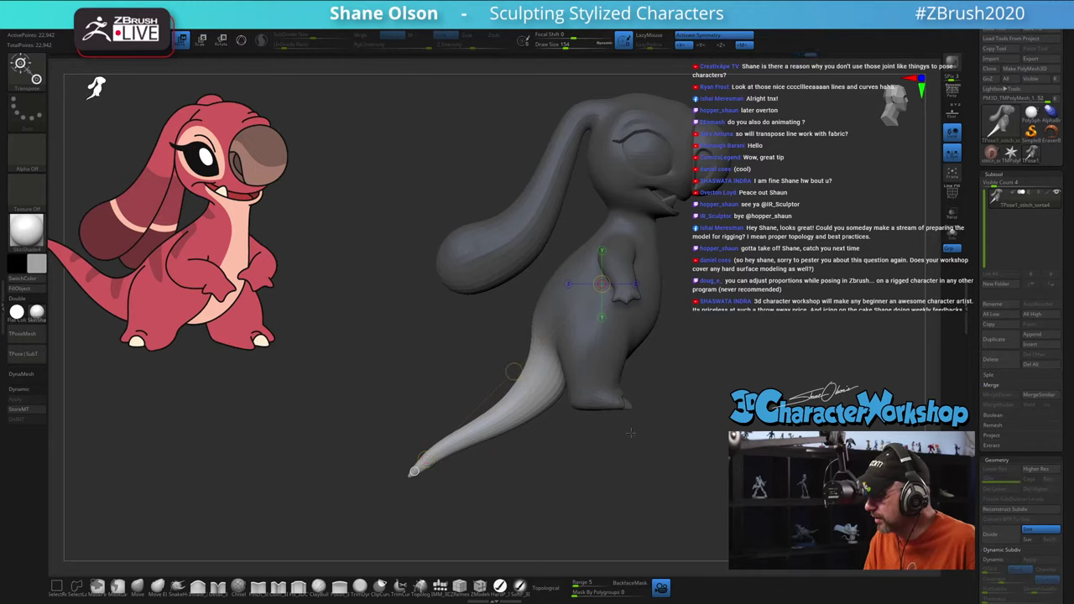
left_click_drag(632, 431, 633, 444, "alt")
key("ctrl+z")
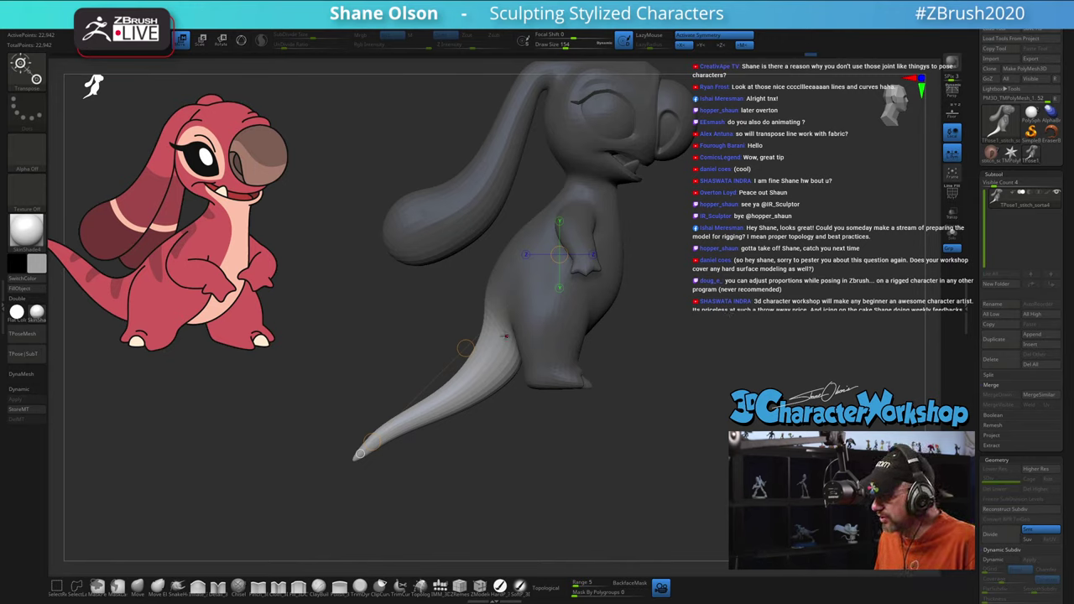
Step: Raise the tail about its base with a new Transpose line and the gizmo until its tip curves upward
mouse_move(501, 333)
left_mouse_down()
mouse_move(676, 363)
mouse_move(625, 426)
left_mouse_up()
key("r")
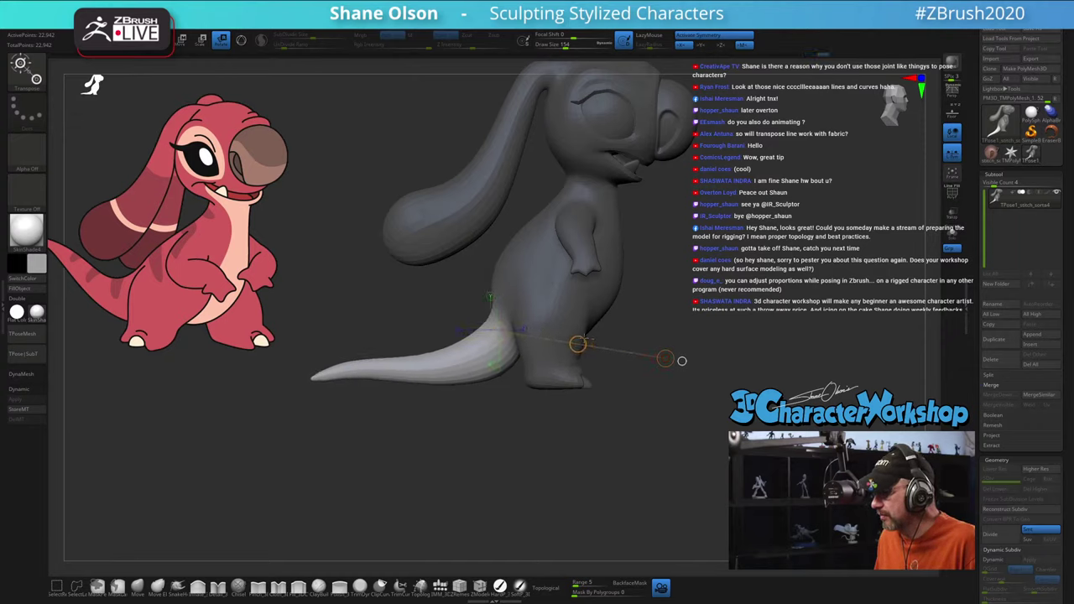
key("w")
left_click_drag(588, 348, 573, 344)
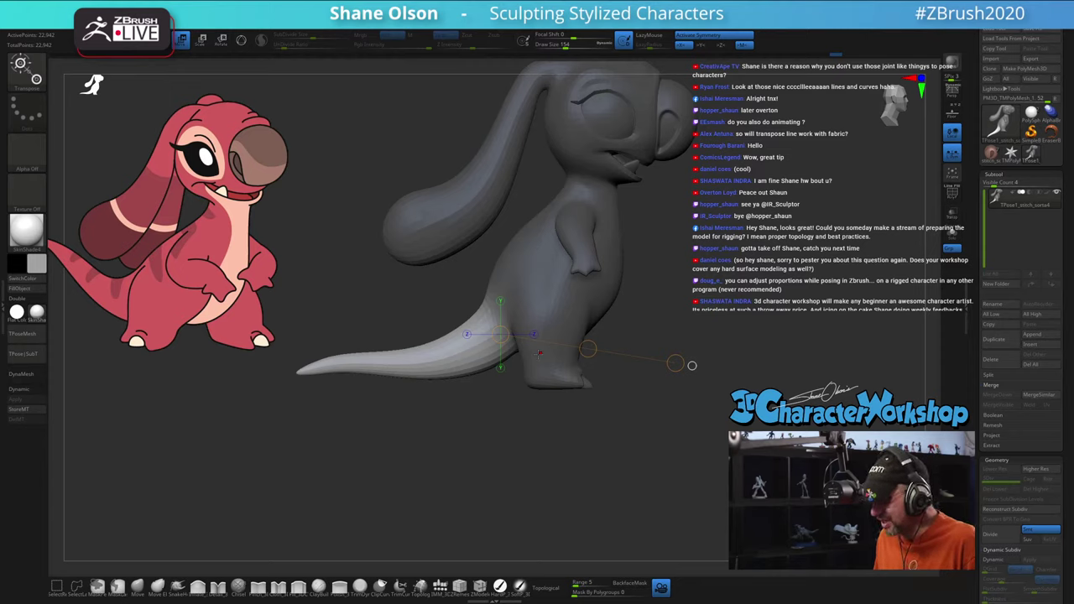
left_click(241, 40)
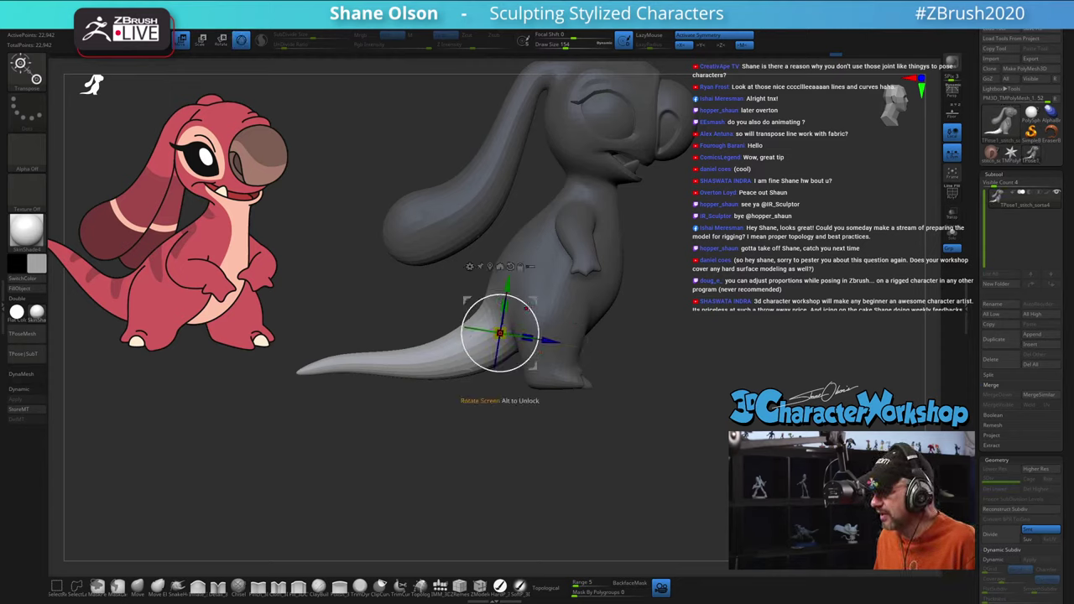
mouse_move(529, 308)
left_mouse_down()
mouse_move(542, 316)
mouse_move(530, 294)
left_mouse_up()
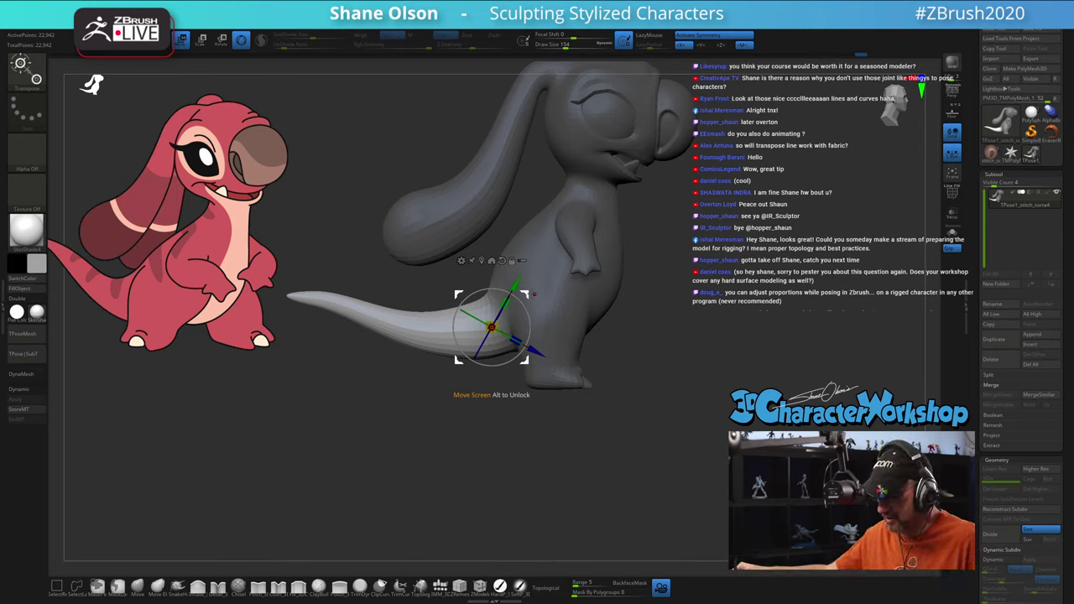
Step: Clear the mask, smooth the area where the tail meets the back and return to the Move brush
key("q")
key("s")
mouse_move(455, 430)
left_mouse_down()
mouse_move(464, 417)
mouse_move(445, 408)
mouse_move(454, 396)
mouse_move(475, 420)
left_mouse_up()
mouse_move(463, 279)
left_mouse_down("shift")
mouse_move(468, 271)
mouse_move(484, 291)
left_mouse_up("shift")
key("s")
left_click(137, 586)
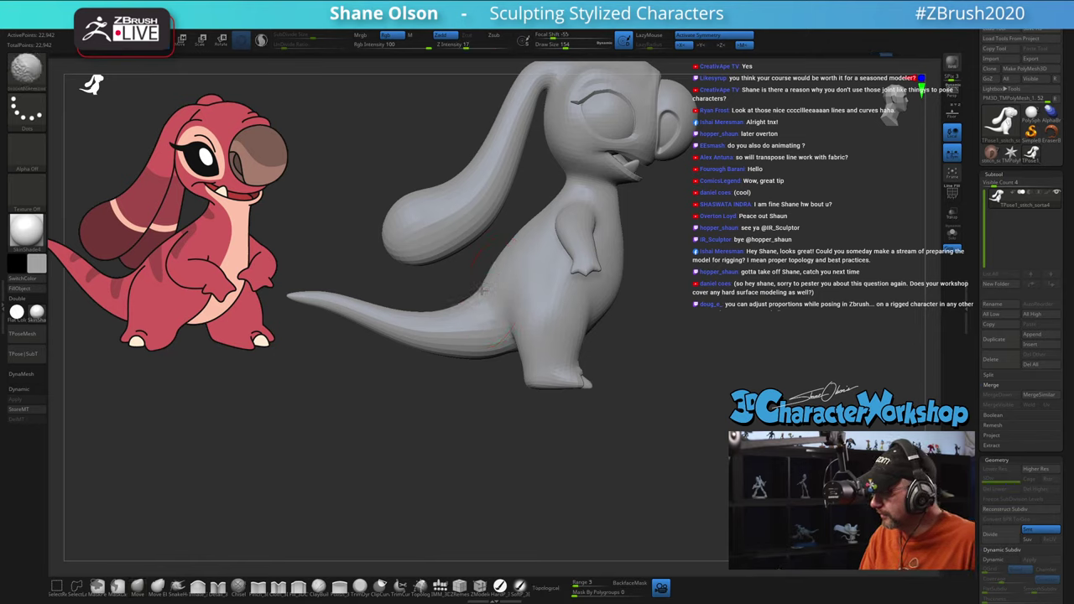
Step: Mask the raised tail with a lasso, soften the mask edge and invert the mask to isolate the tail
mouse_move(629, 339)
left_mouse_down()
mouse_move(675, 340)
mouse_move(626, 346)
mouse_move(651, 361)
mouse_move(643, 377)
mouse_move(626, 257)
mouse_move(629, 427)
mouse_move(609, 424)
left_mouse_up()
mouse_move(495, 277)
left_mouse_down("ctrl")
mouse_move(463, 470)
mouse_move(570, 285)
mouse_move(504, 270)
left_mouse_up("ctrl")
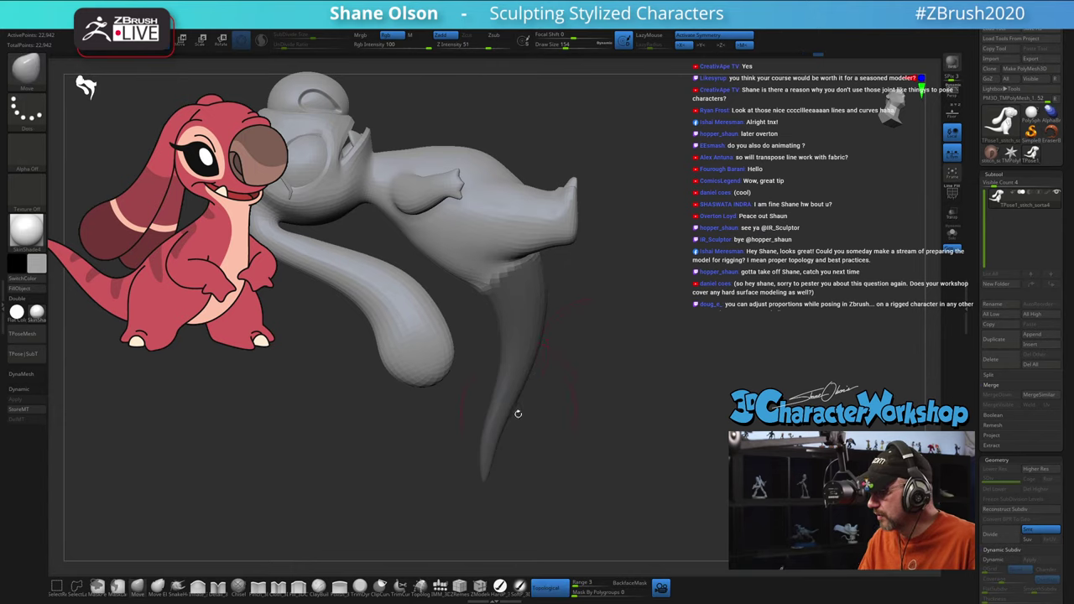
left_click(522, 316, "ctrl")
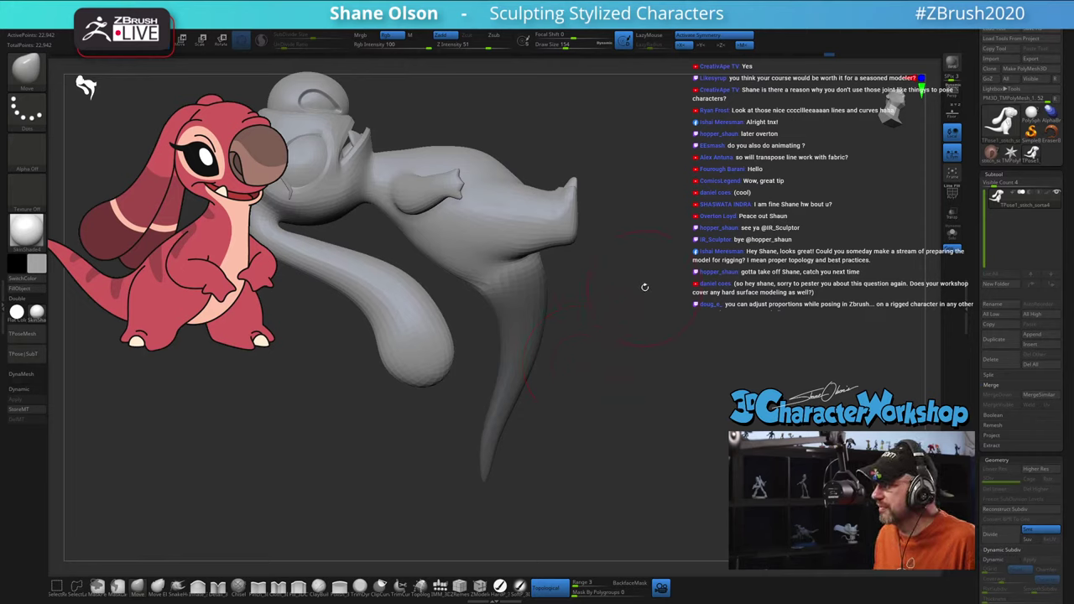
left_click_drag(645, 287, 627, 306)
left_click(622, 320, "ctrl")
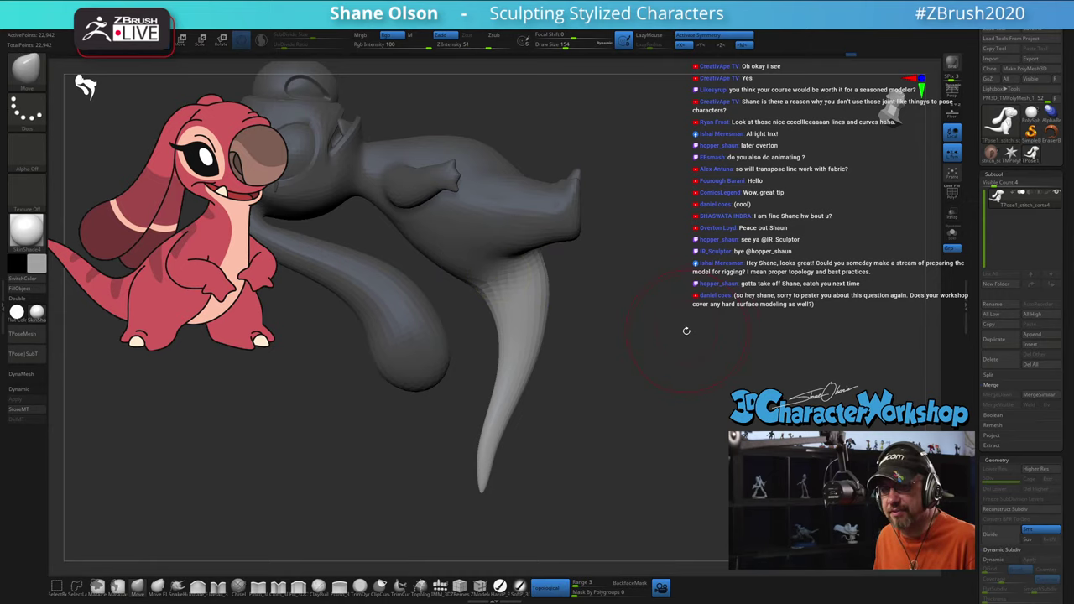
Step: Turn off X symmetry and swing the tail to one side by rotating it with the gizmo at its base
left_click_drag(686, 330, 705, 284)
key("w")
left_click_drag(549, 240, 584, 238, "alt")
key("x")
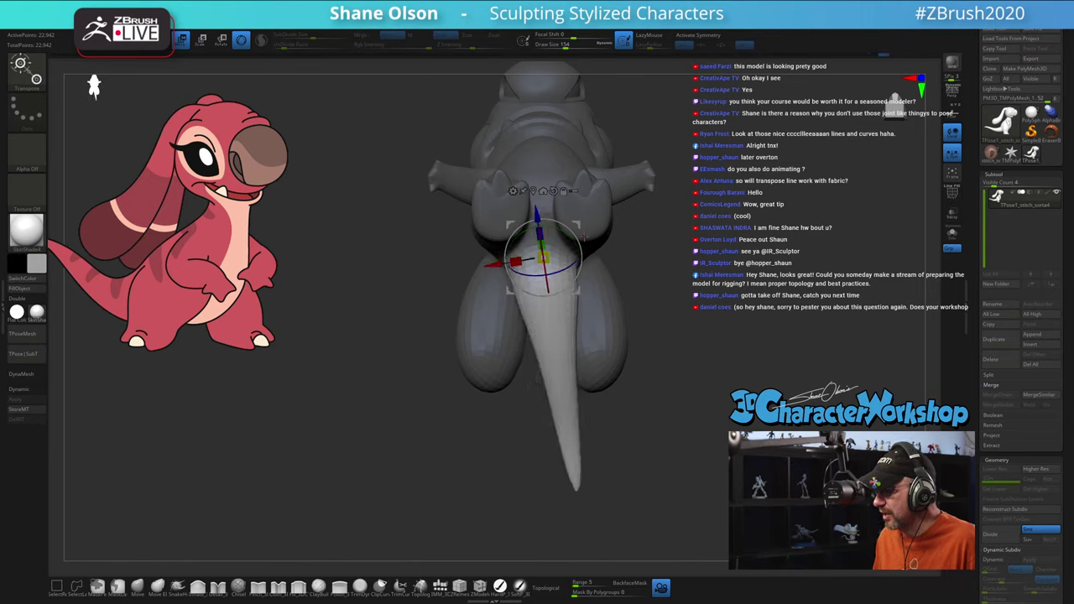
left_click_drag(675, 220, 768, 284)
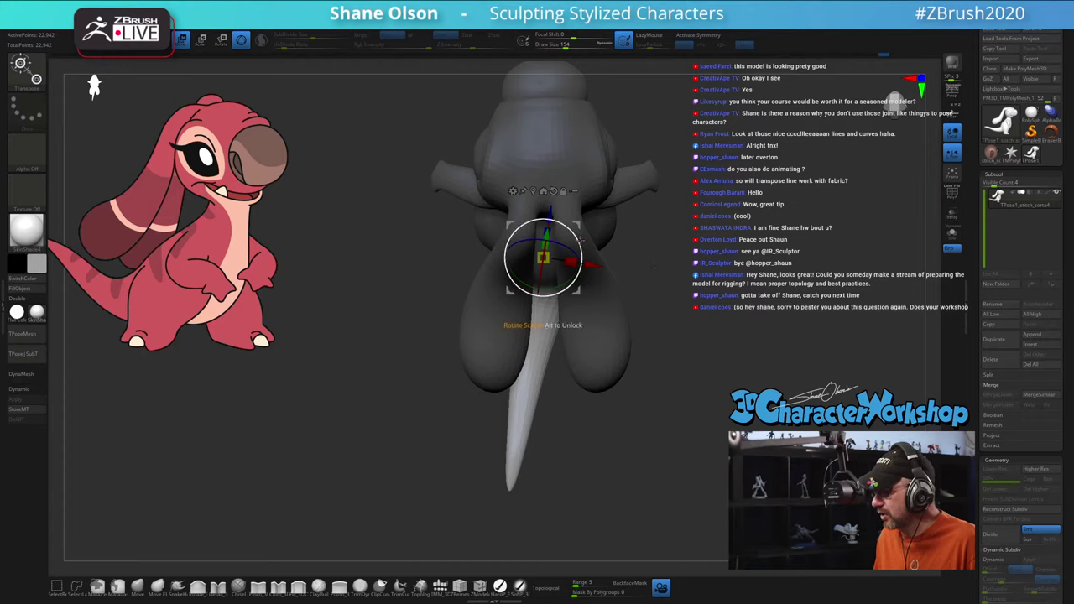
left_click_drag(583, 250, 584, 256)
left_click_drag(705, 336, 706, 290)
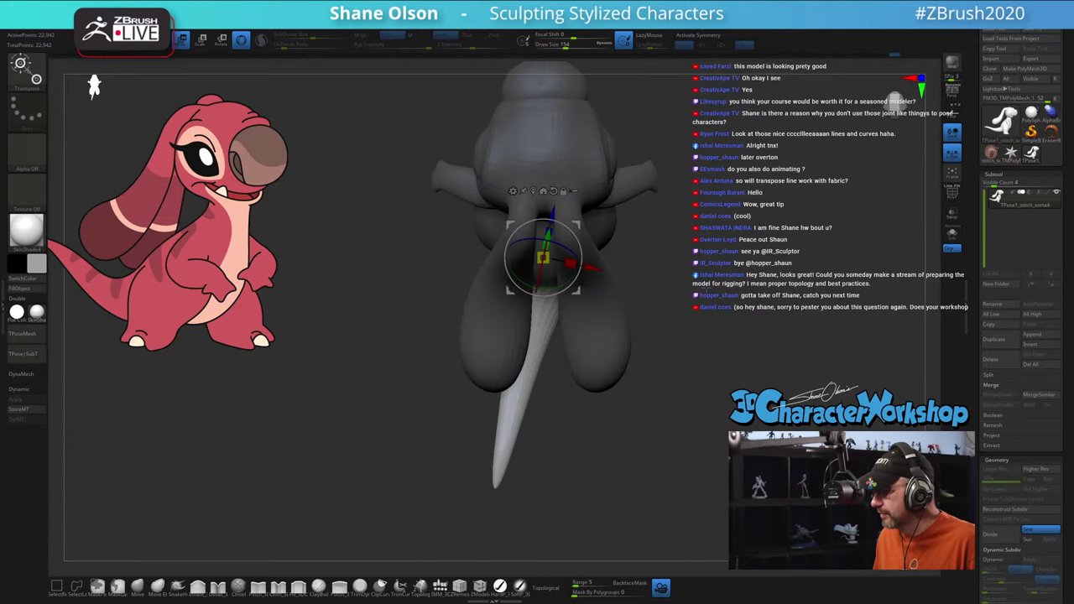
Step: Bend the tail sideways with the Move Elastic brush, using draw size 177 and then a smaller 158
left_click(157, 586)
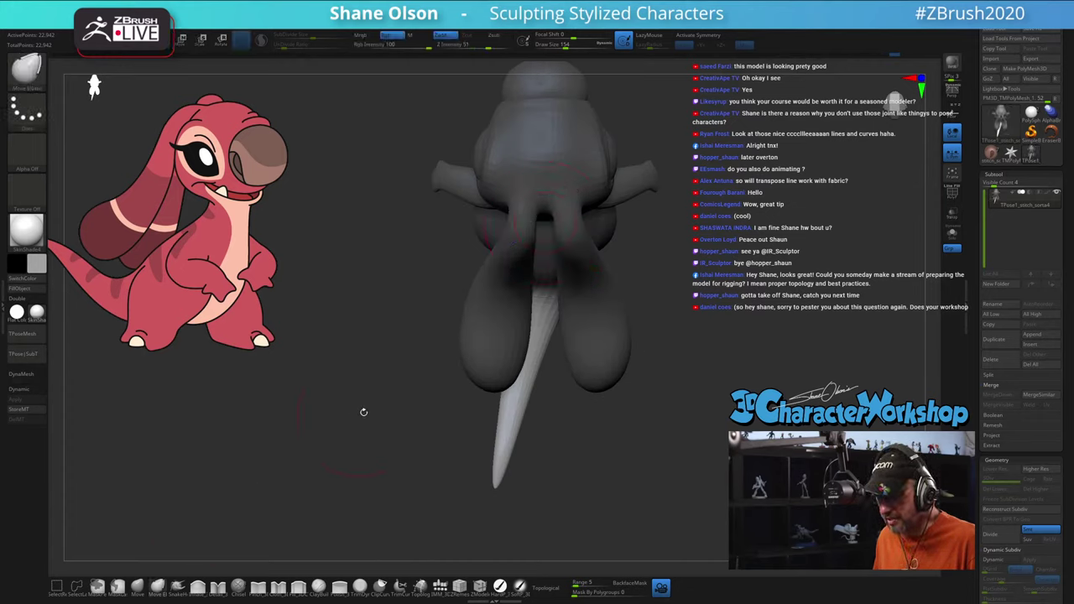
left_click_drag(393, 407, 367, 390, "alt")
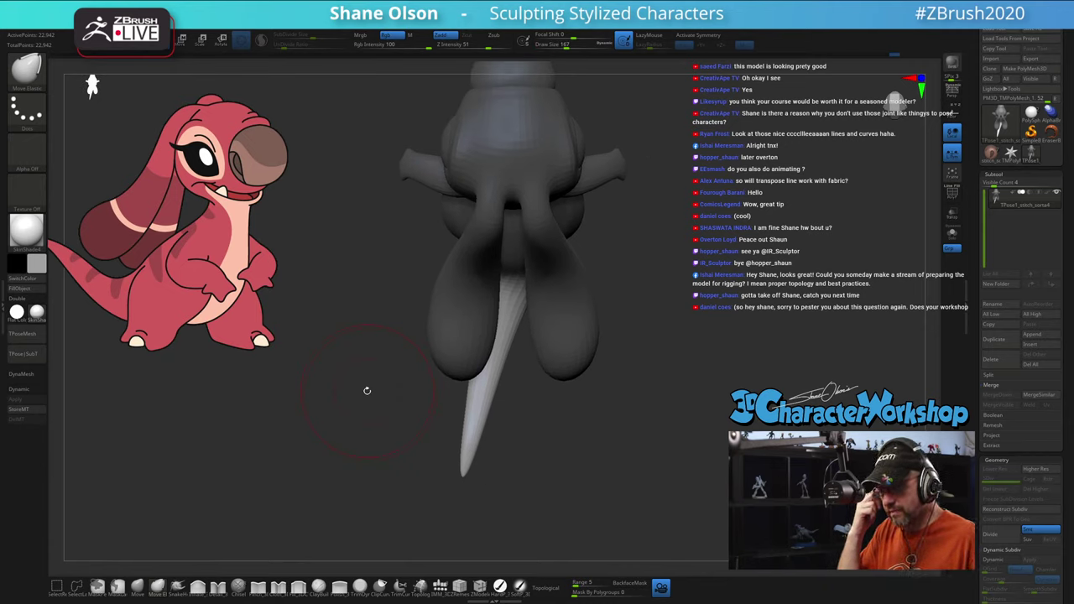
key("s")
left_click(468, 445)
key("s")
left_click(469, 444)
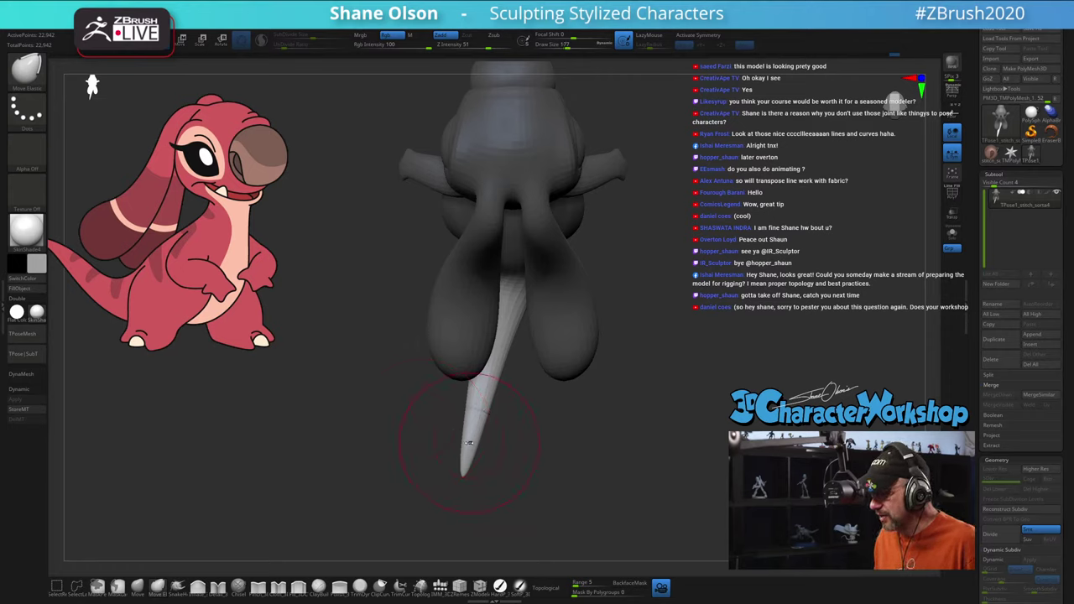
mouse_move(469, 442)
left_mouse_down()
mouse_move(485, 445)
mouse_move(501, 391)
mouse_move(496, 361)
left_mouse_up()
key("s")
left_click(502, 388)
left_click_drag(504, 422, 515, 427)
Step: Refine the tail's sideways S-curve from underneath with the Move Elastic brush and clear the mask
mouse_move(650, 440)
left_mouse_down()
mouse_move(657, 278)
mouse_move(587, 266)
left_mouse_up()
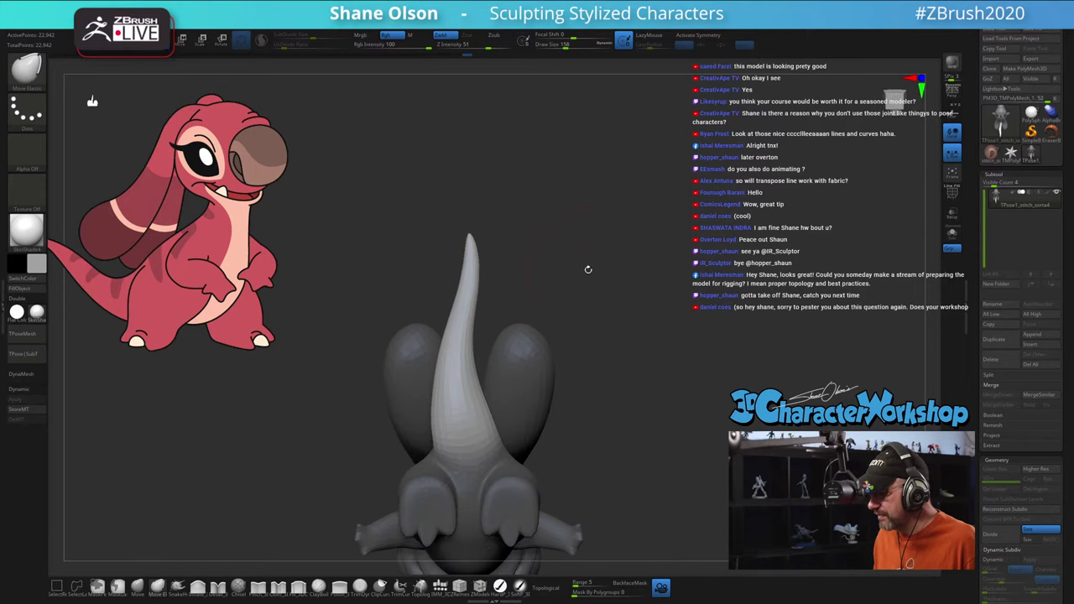
left_click_drag(482, 285, 485, 285)
left_click_drag(449, 395, 441, 386)
left_click_drag(464, 318, 470, 311)
mouse_move(551, 284)
left_mouse_down()
mouse_move(546, 367)
mouse_move(626, 333)
mouse_move(686, 323)
mouse_move(602, 323)
mouse_move(487, 398)
mouse_move(512, 398)
left_mouse_up()
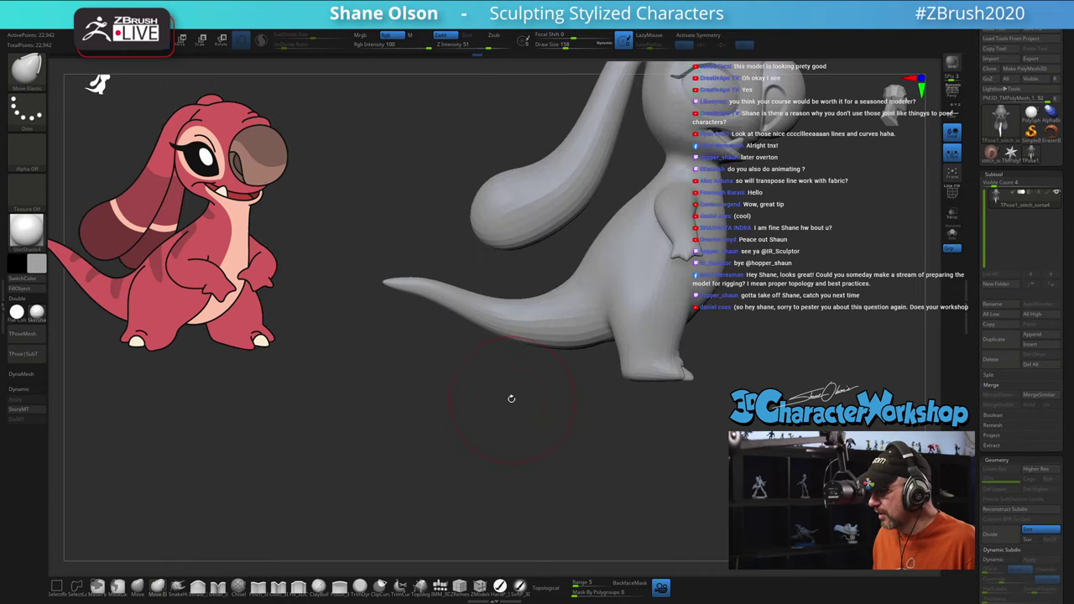
Step: Enable topological masking with a range of 3 for the Move Elastic brush and set its draw size to 299
mouse_move(383, 414)
left_mouse_down()
mouse_move(391, 400)
mouse_move(386, 431)
mouse_move(372, 412)
mouse_move(381, 368)
mouse_move(686, 311)
left_mouse_up()
key("s")
left_click(621, 226)
left_click_drag(620, 214, 666, 275, "alt")
key("s")
left_click(524, 224)
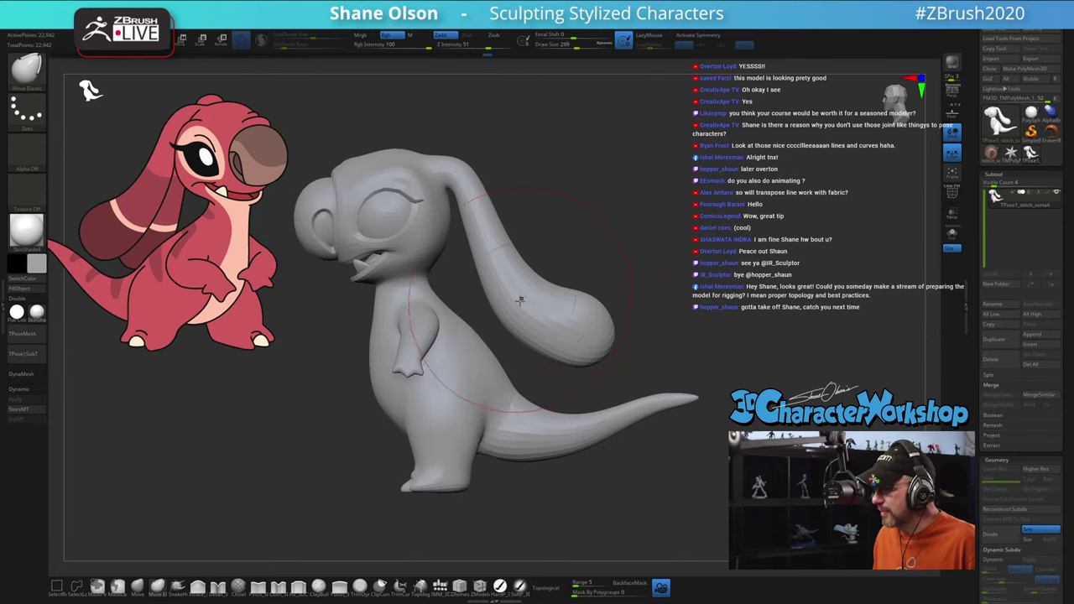
left_click(549, 589)
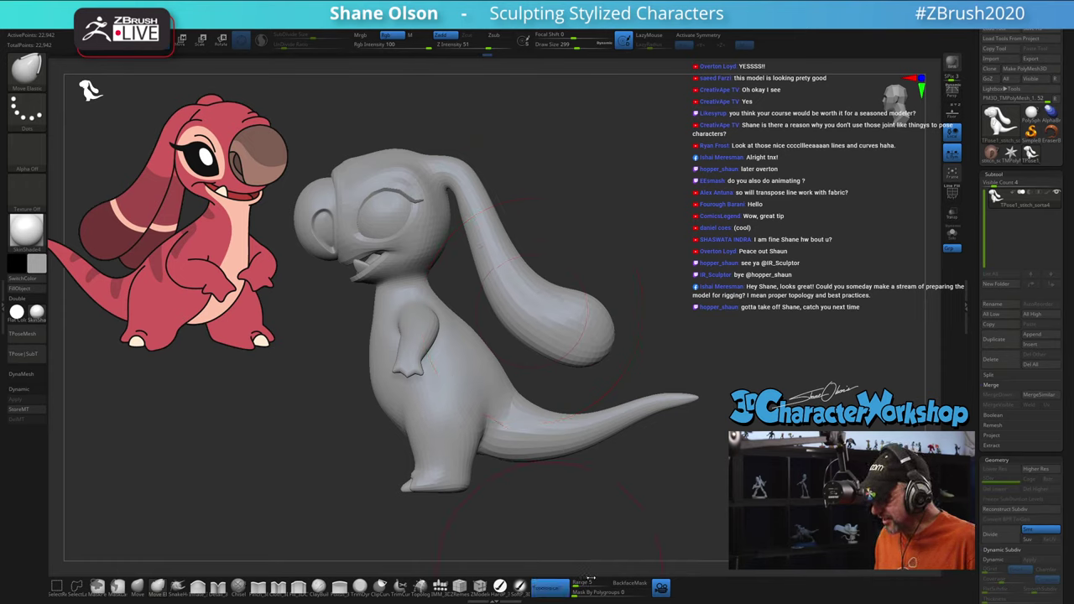
type("3")
key("Return")
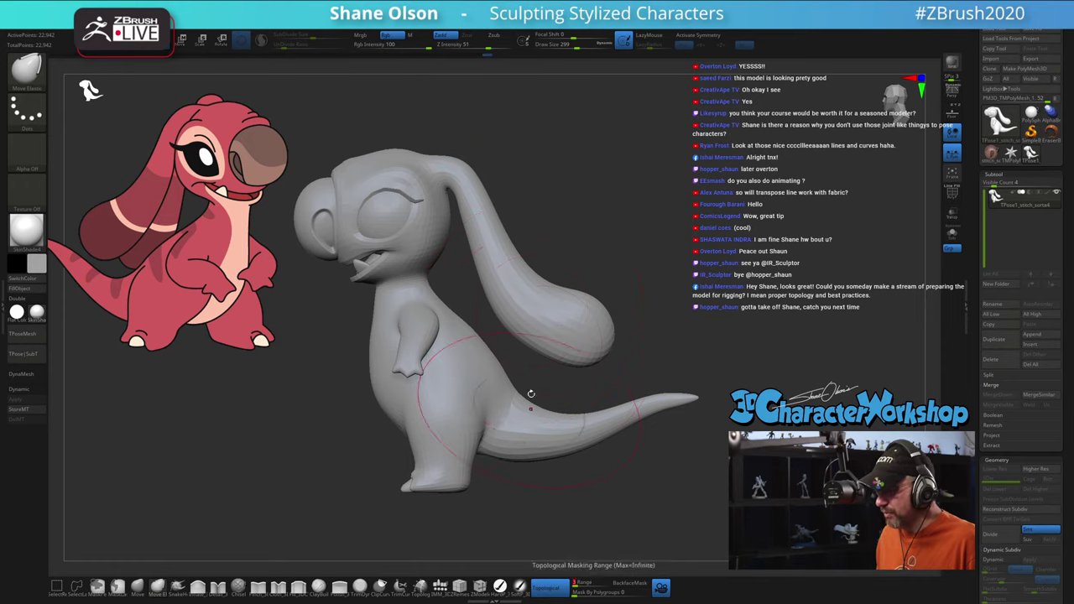
Step: Pull the near drooping ear downward and inward with the Move Elastic brush to offset it from the other ear
mouse_move(574, 328)
left_mouse_down()
mouse_move(546, 336)
mouse_move(549, 347)
left_mouse_up()
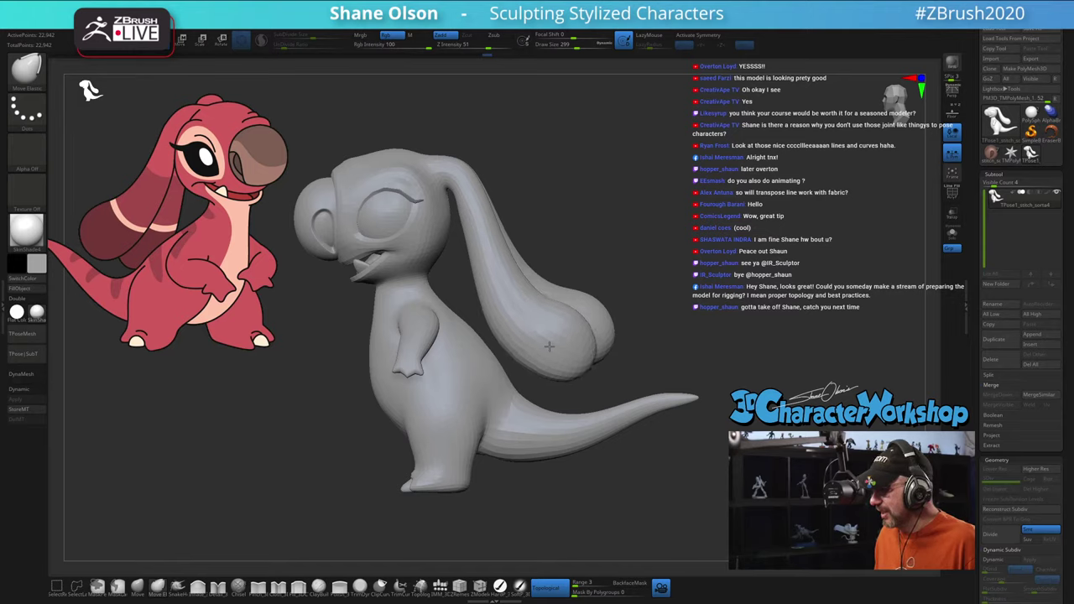
key("s")
left_click_drag(508, 287, 479, 261)
key("s")
left_click_drag(646, 260, 516, 266)
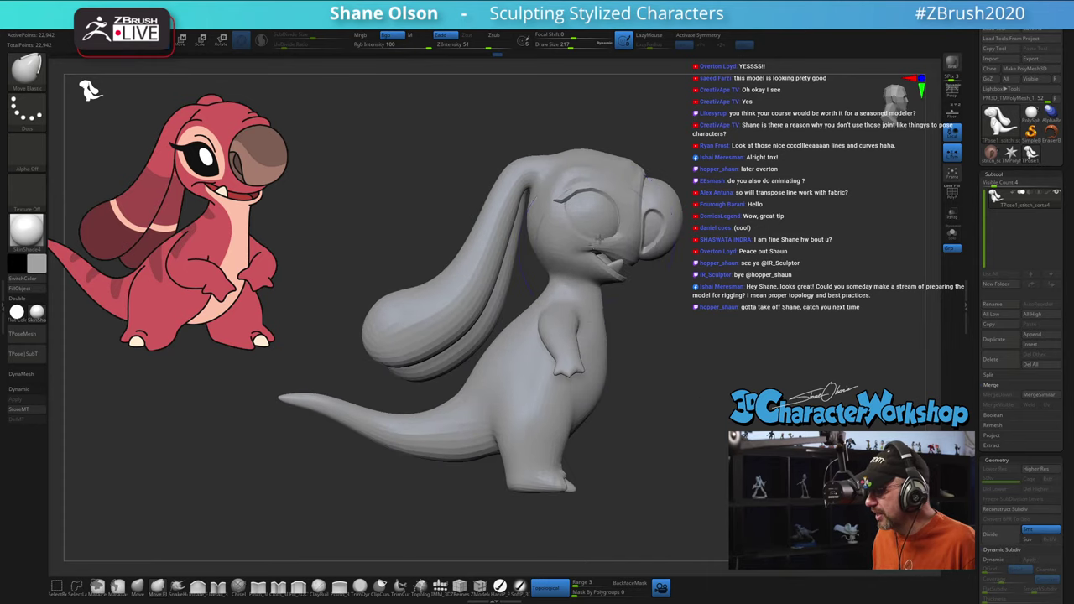
Step: Pull the opposite ear outward behind the head with the Move Elastic brush, using draw size 251, so the ears separate
key("s")
mouse_move(433, 297)
left_mouse_down()
mouse_move(395, 321)
mouse_move(391, 312)
left_mouse_up()
key("s")
mouse_move(451, 288)
left_mouse_down()
mouse_move(452, 268)
mouse_move(390, 304)
left_mouse_up()
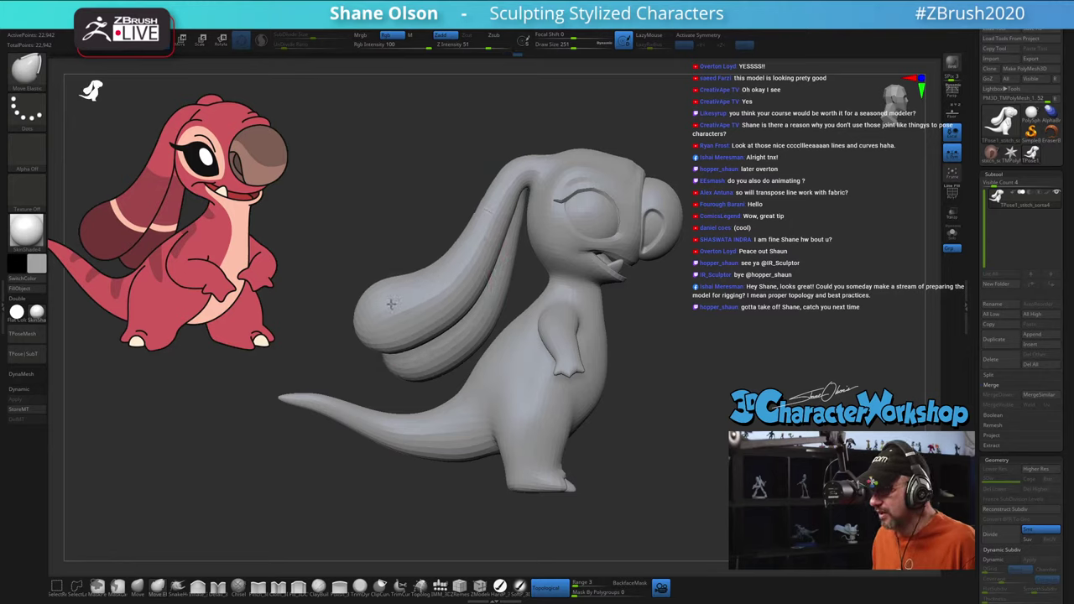
left_click_drag(785, 367, 701, 360)
key("s")
left_click_drag(521, 382, 477, 387)
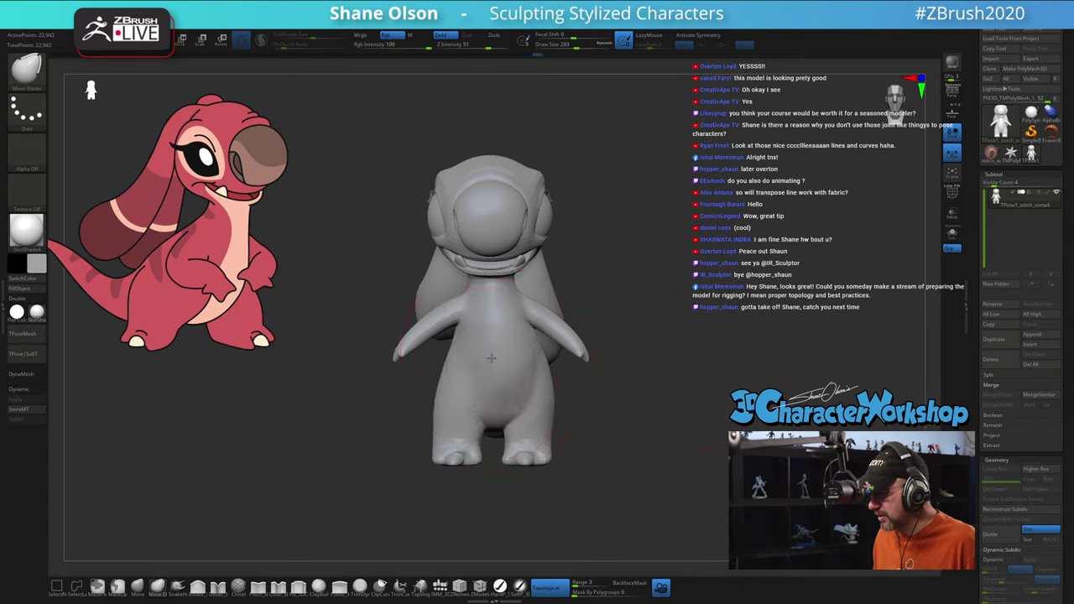
mouse_move(654, 287)
left_mouse_down()
mouse_move(673, 275)
mouse_move(732, 308)
left_mouse_up()
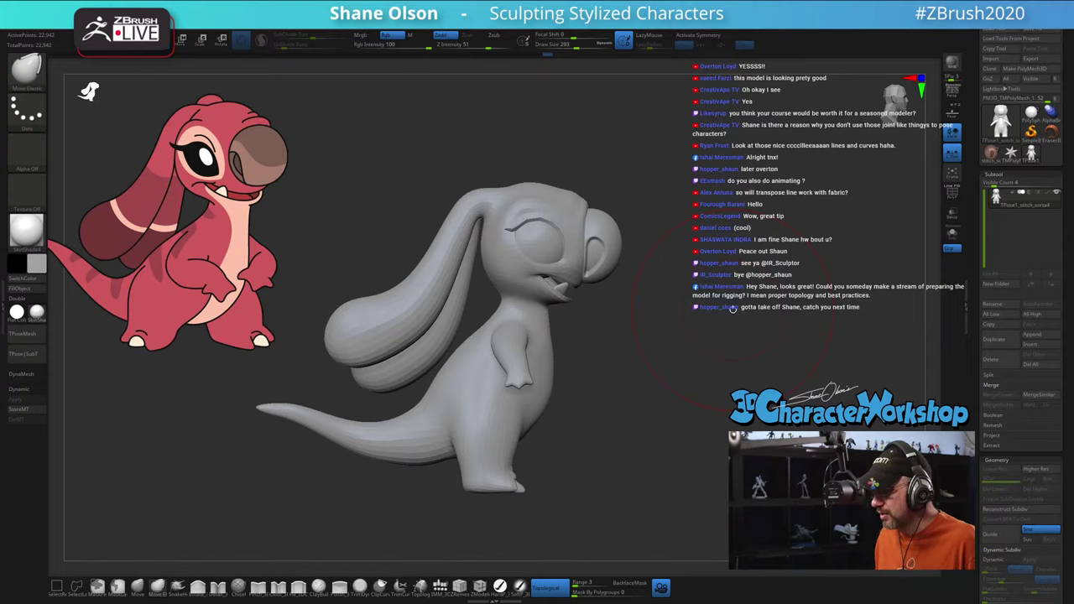
mouse_move(643, 333)
left_mouse_down()
mouse_move(650, 251)
mouse_move(321, 326)
mouse_move(633, 359)
left_mouse_up()
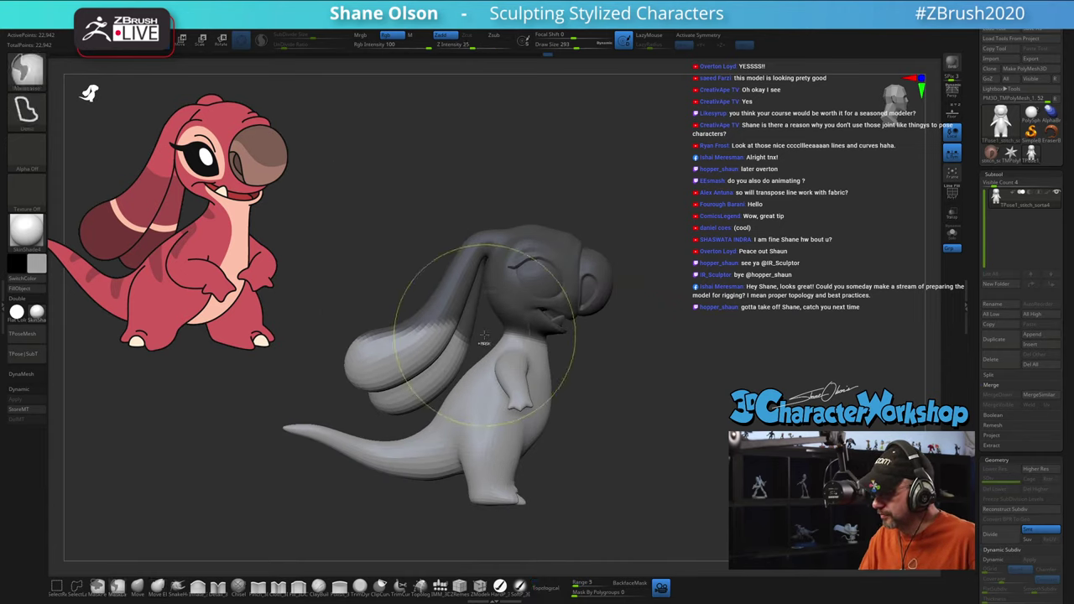
Step: Complete the lasso mask over the head and both ears, soften its edge and invert it to isolate them
mouse_move(484, 331)
left_mouse_down("ctrl")
mouse_move(286, 380)
mouse_move(398, 416)
mouse_move(439, 403)
mouse_move(463, 374)
left_mouse_up("ctrl")
mouse_move(624, 391)
left_mouse_down()
mouse_move(616, 410)
mouse_move(638, 400)
mouse_move(646, 330)
left_mouse_up()
left_click(562, 241, "ctrl")
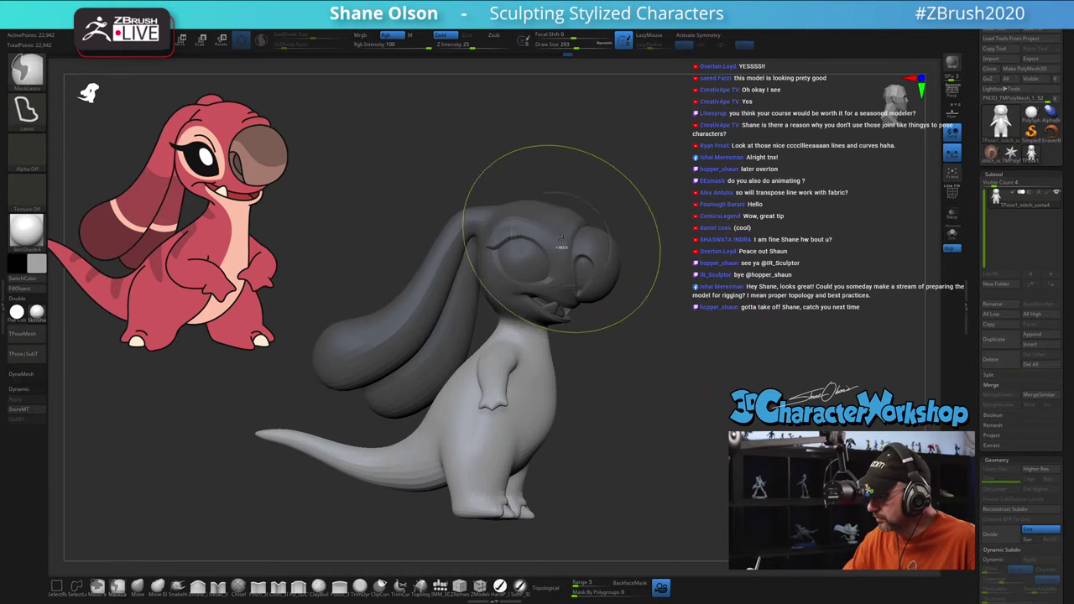
left_click(628, 406, "ctrl")
left_click_drag(606, 393, 637, 399)
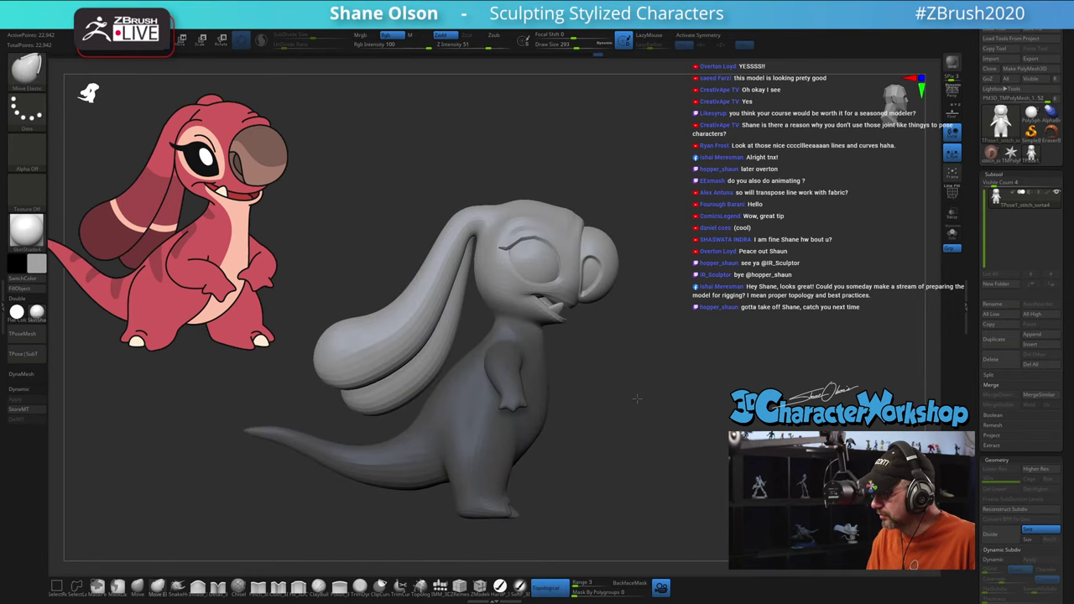
Step: Place the gizmo at the base of the head and rotate the head with its ears to one side
key("w")
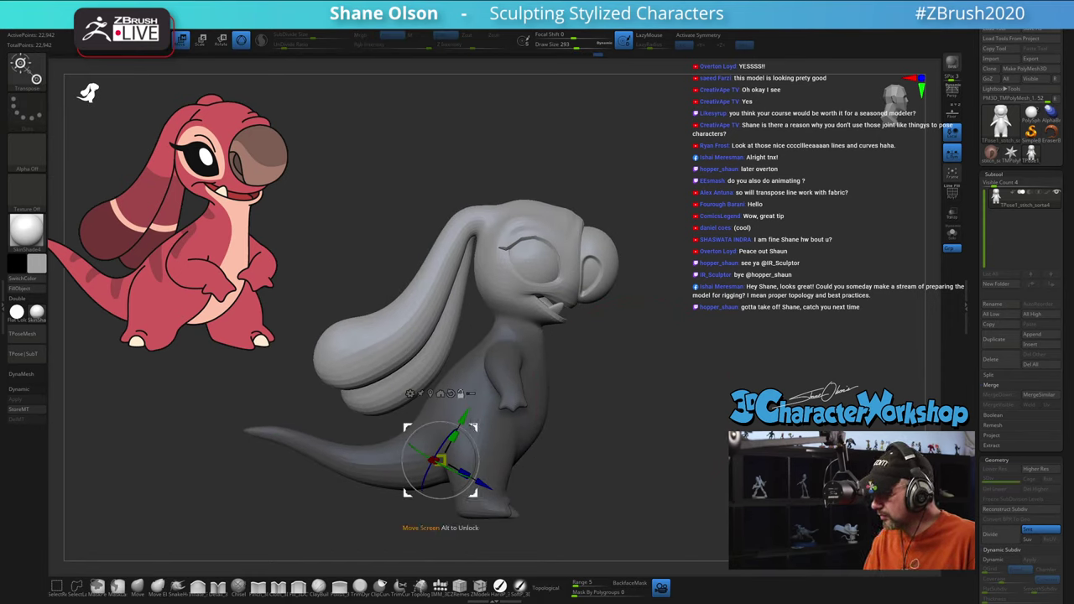
left_click(432, 394)
left_click_drag(501, 274, 564, 284, "alt")
left_click(539, 251, "alt")
left_click_drag(645, 356, 590, 364, "shift")
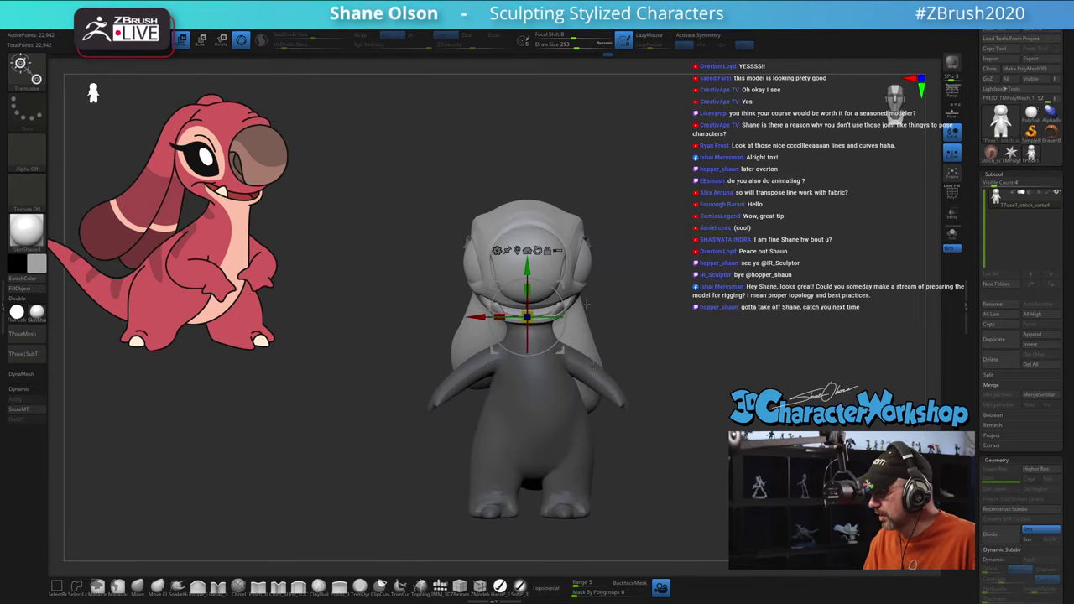
left_click_drag(545, 318, 530, 318)
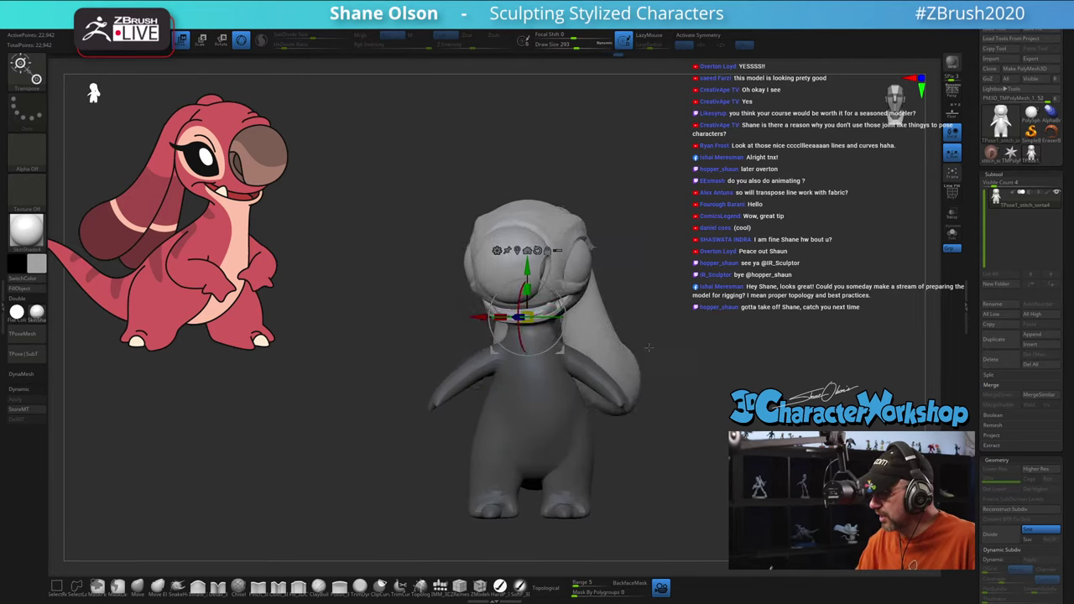
left_click_drag(647, 352, 698, 347, "shift")
left_click_drag(645, 393, 635, 417, "alt")
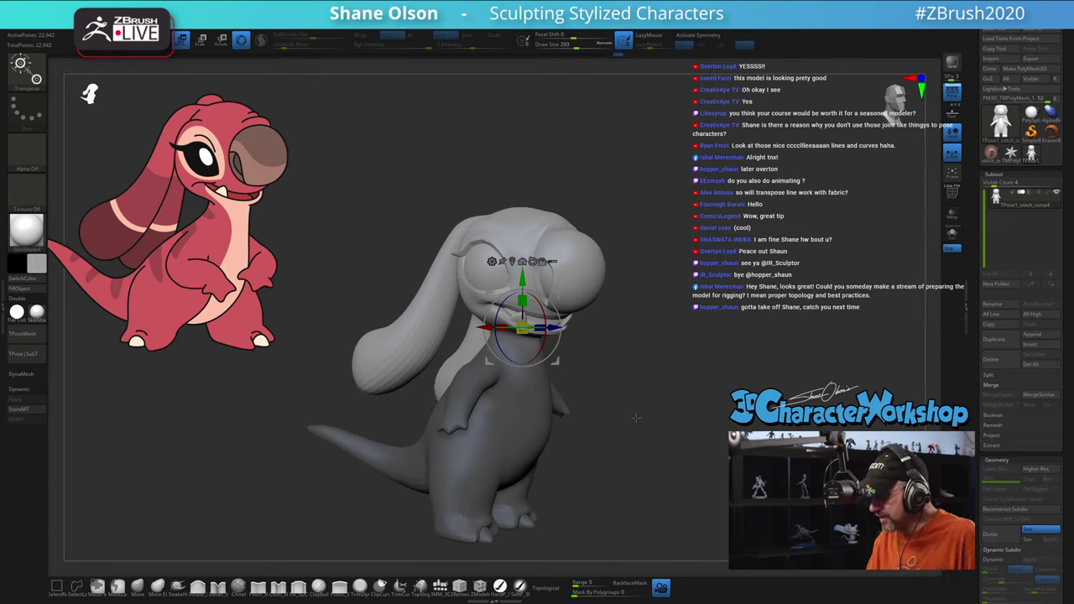
Step: Fine-tune the head's tilt by rotating it slightly around the neck pivot with the gizmo
key("grave")
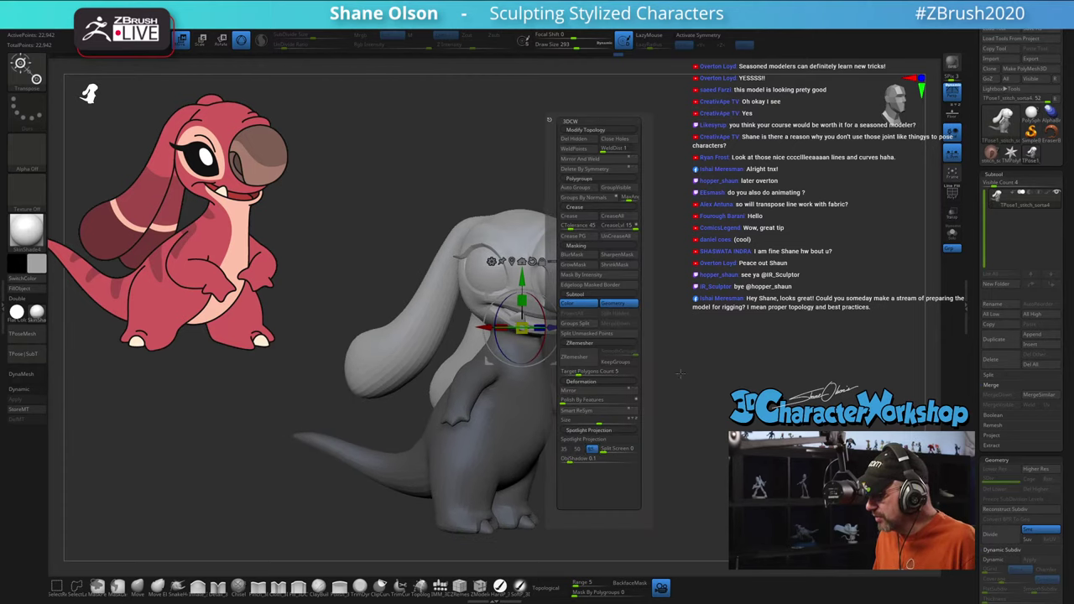
key("grave")
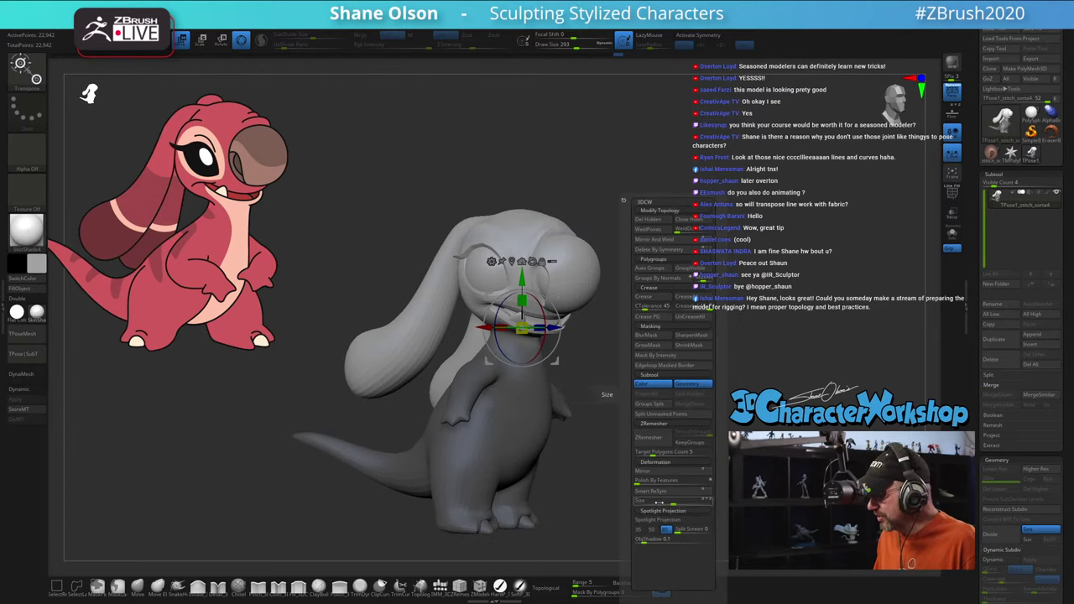
left_click_drag(787, 279, 792, 283)
left_click_drag(701, 374, 673, 341, "alt")
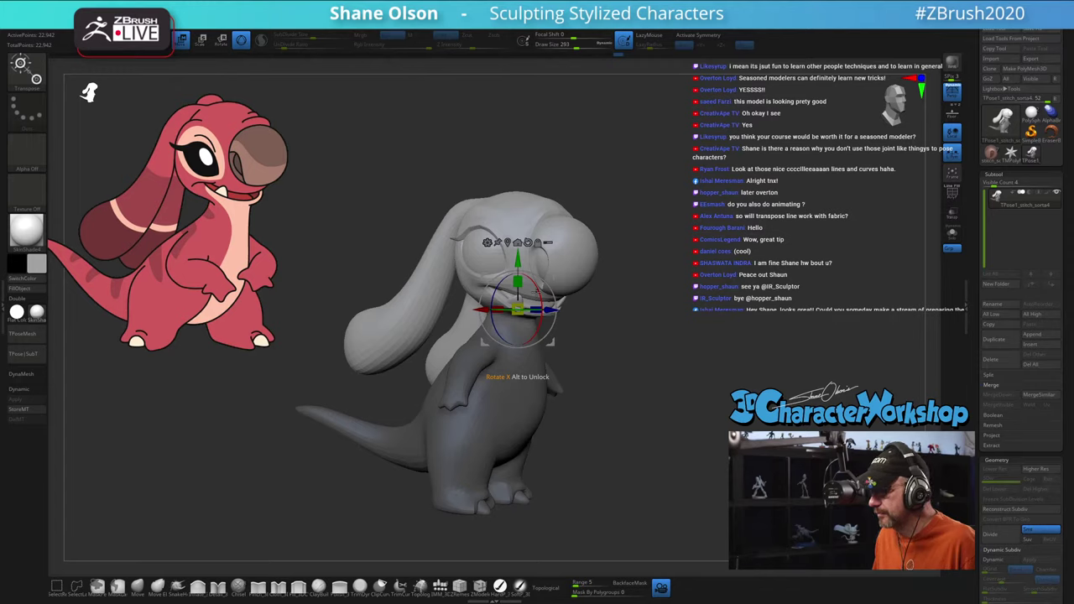
left_click_drag(538, 291, 538, 300)
mouse_move(648, 319)
left_mouse_down()
mouse_move(671, 320)
mouse_move(654, 327)
left_mouse_up()
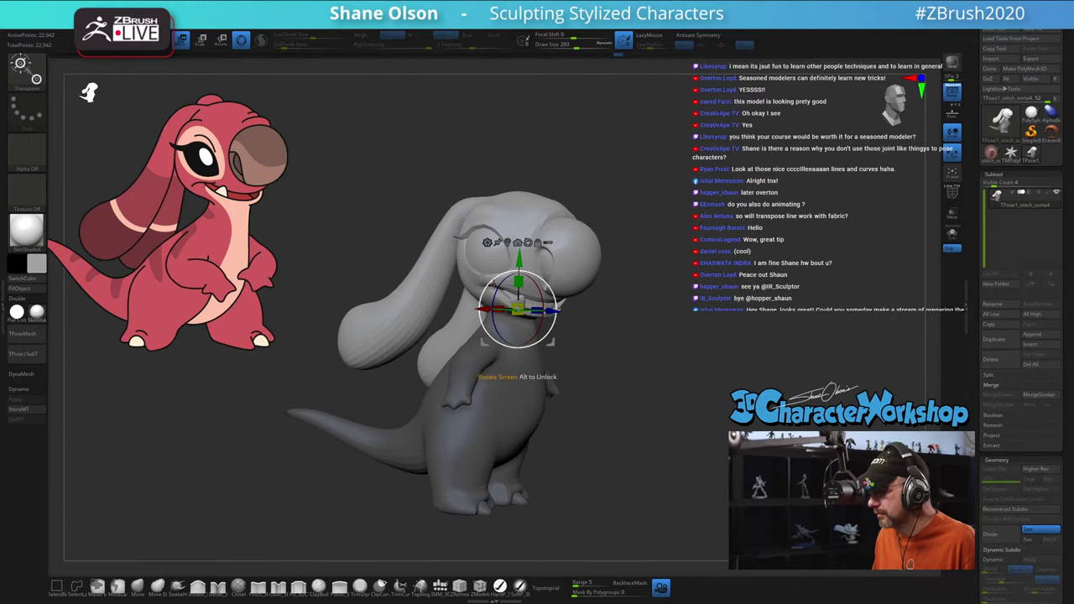
left_click_drag(498, 286, 506, 307)
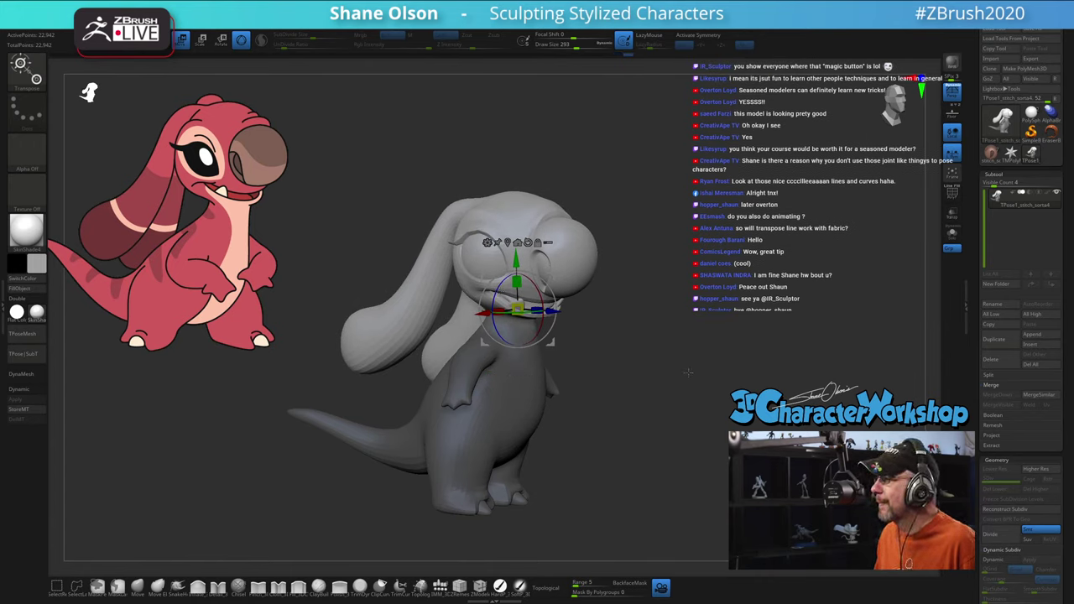
Step: Isolate the arm on the tail's side with a topological mask, placing the gizmo at its shoulder
left_click_drag(660, 383, 686, 352, "alt")
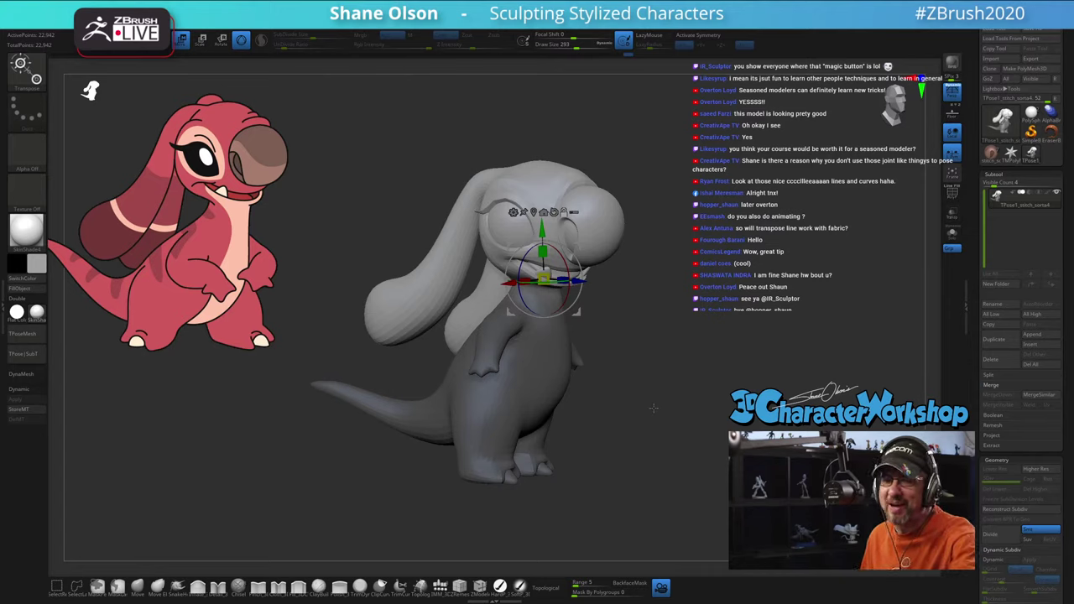
mouse_move(652, 408)
left_mouse_down()
mouse_move(697, 417)
mouse_move(661, 444)
left_mouse_up()
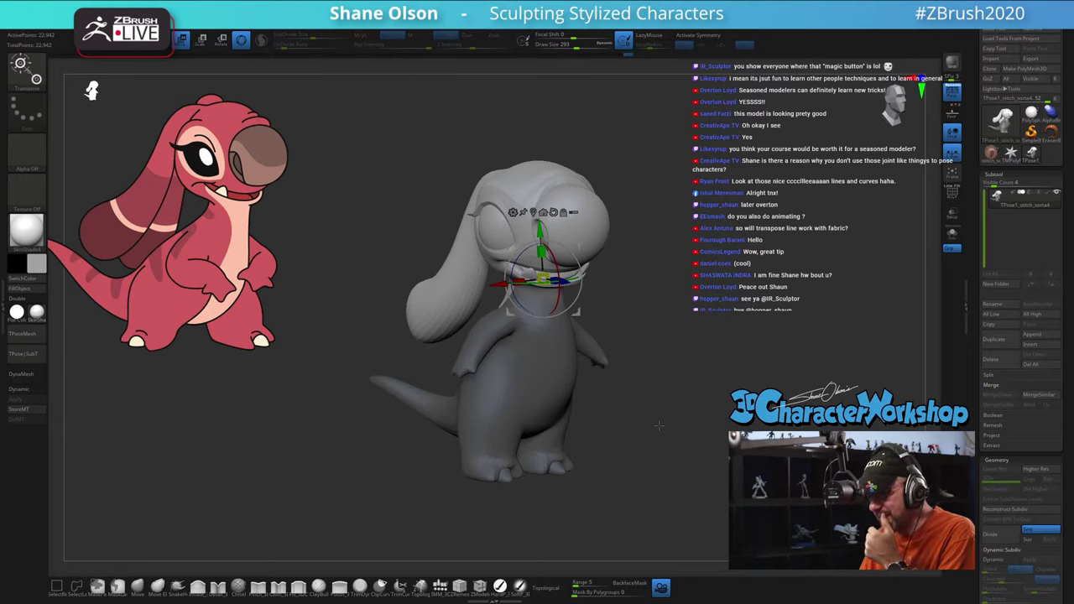
left_click_drag(634, 385, 639, 374)
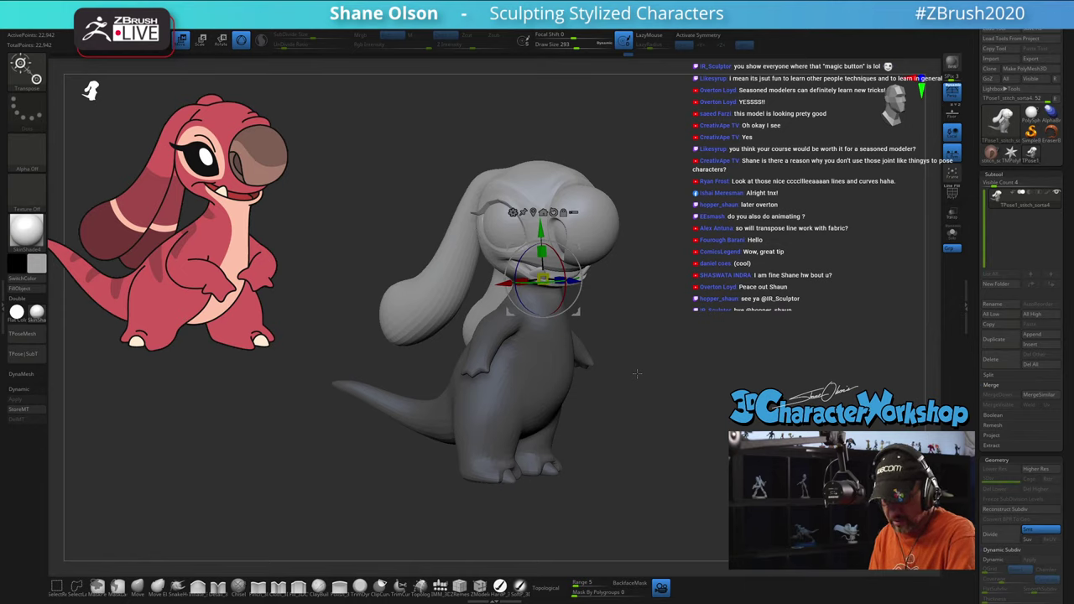
left_click_drag(617, 374, 608, 382)
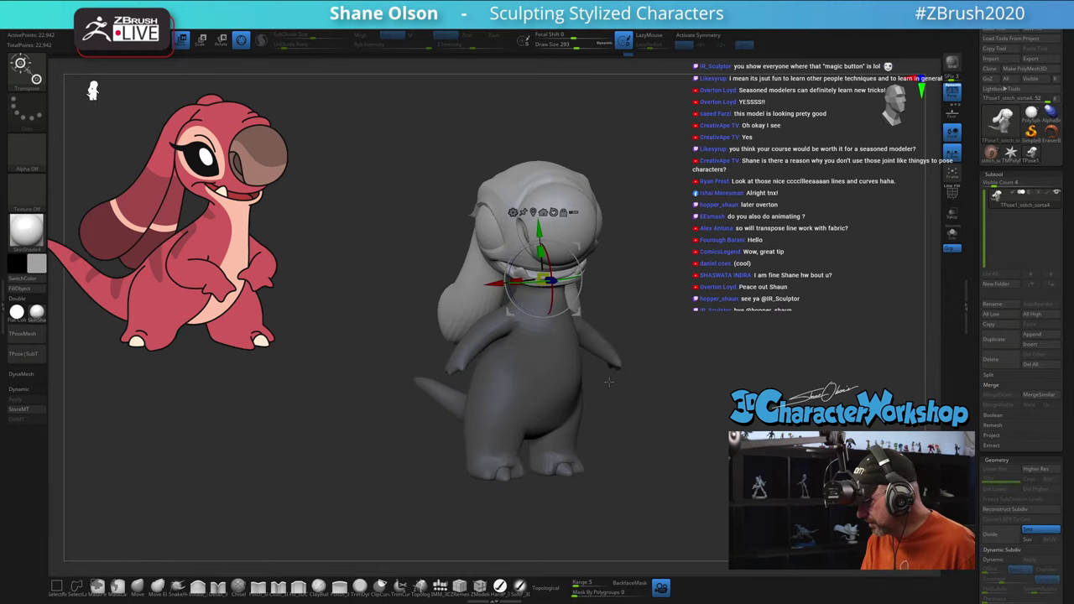
key("q")
key("w")
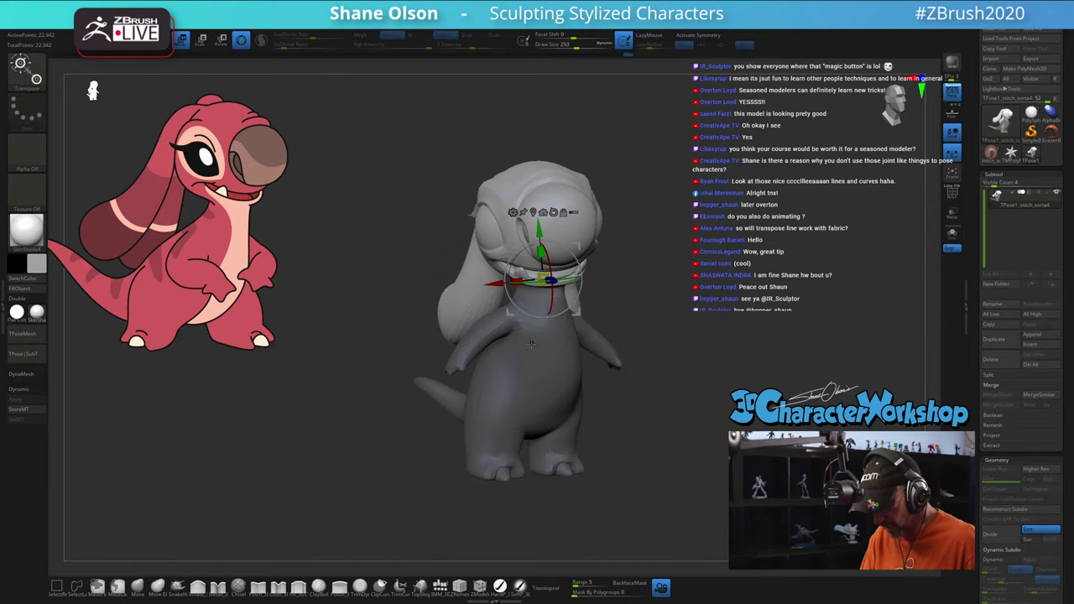
right_click_drag(527, 341, 525, 365, "ctrl")
left_click_drag(507, 310, 539, 343, "ctrl")
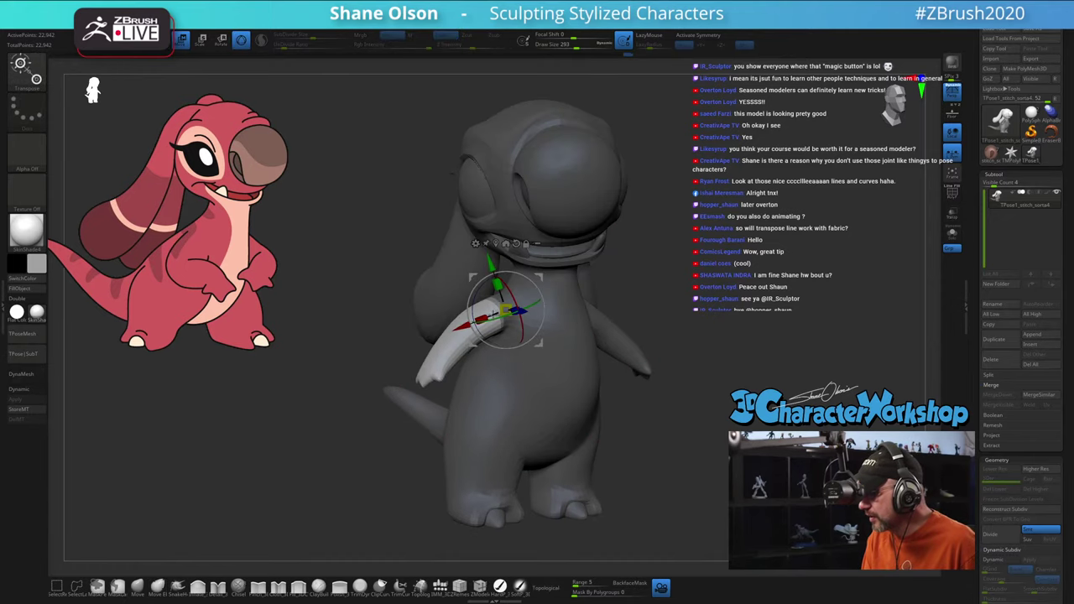
right_click_drag(734, 403, 694, 434)
left_click_drag(693, 433, 710, 435)
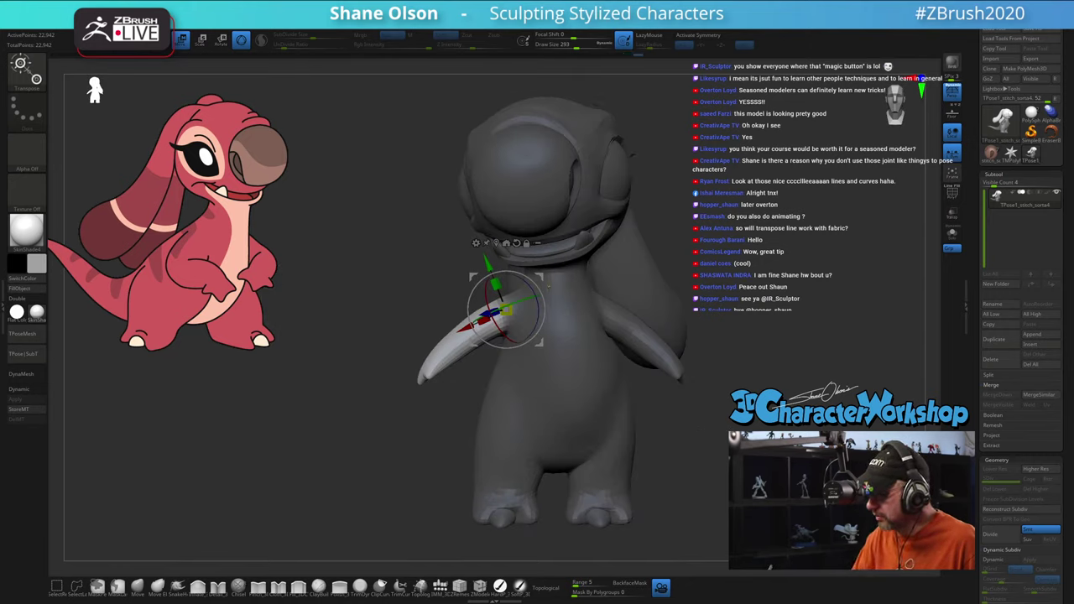
Step: Soften the mask at the shoulder and reshape the isolated arm with the Move Elastic brush at draw size 223
key("q")
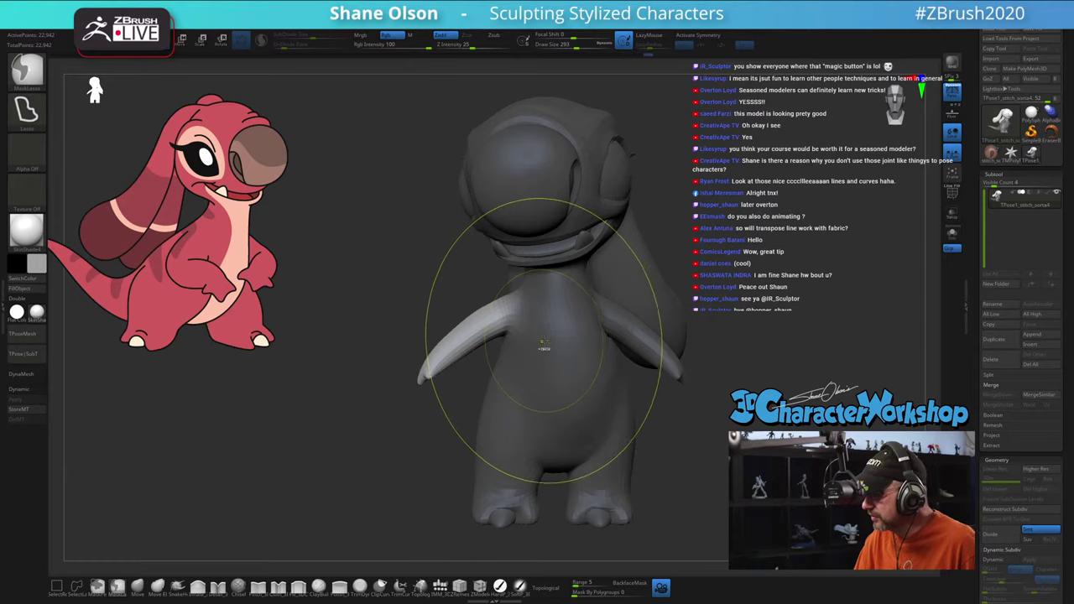
key("s")
left_click_drag(544, 341, 537, 339)
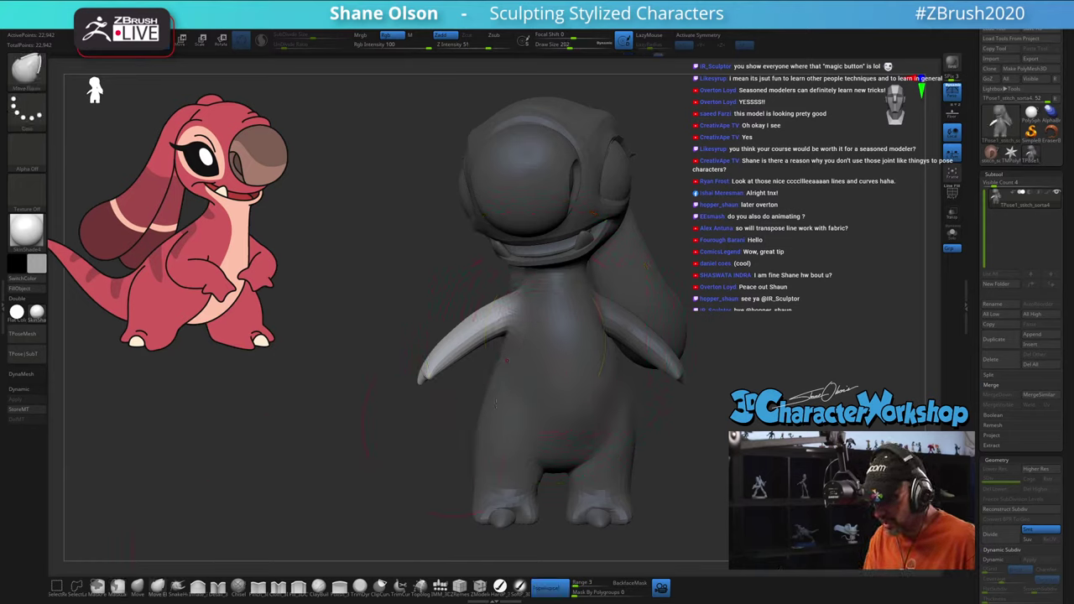
left_click(537, 383, "ctrl")
mouse_move(369, 369)
left_mouse_down()
mouse_move(496, 341)
mouse_move(470, 337)
mouse_move(463, 354)
left_mouse_up()
key("s")
right_click_drag(463, 354, 533, 394)
left_click_drag(533, 395, 496, 344)
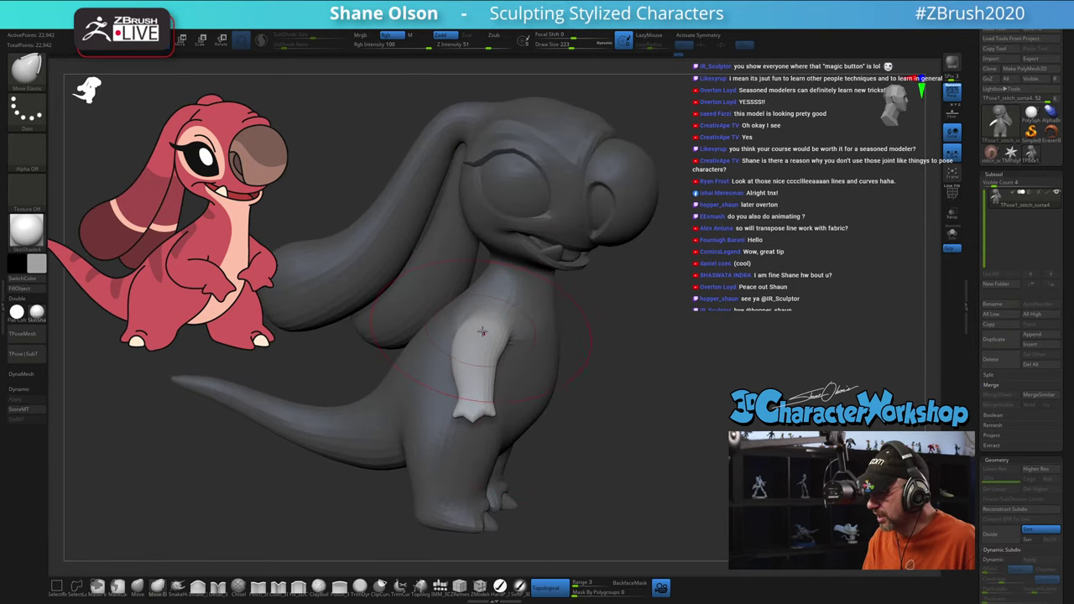
Step: Rotate the isolated arm at the shoulder with the gizmo, lowering it toward the body and adjusting its swing from the side
right_click_drag(491, 352, 420, 366)
key("e")
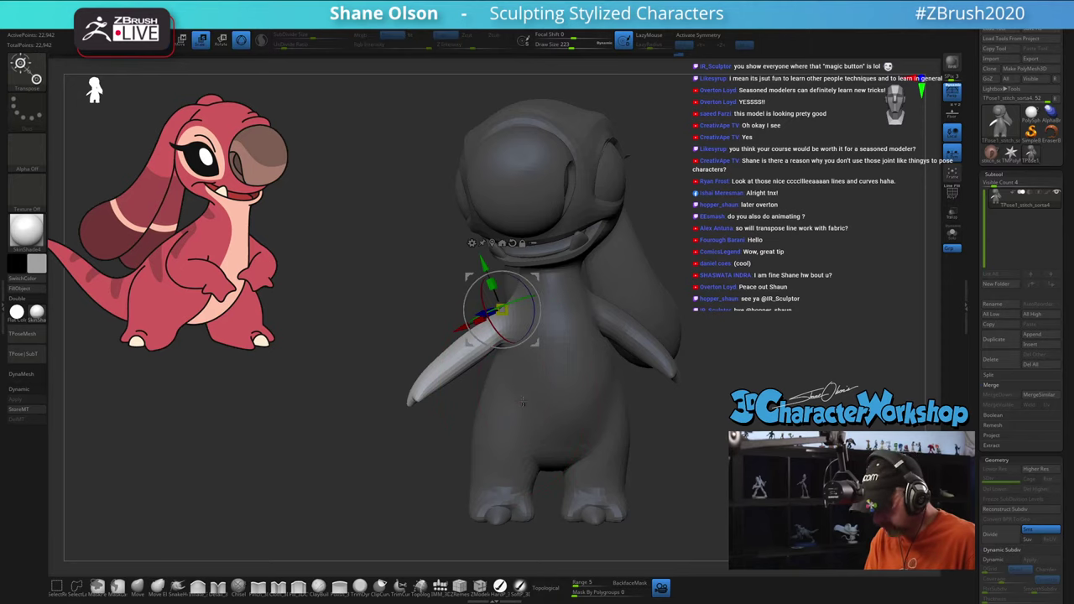
left_click_drag(535, 310, 537, 300)
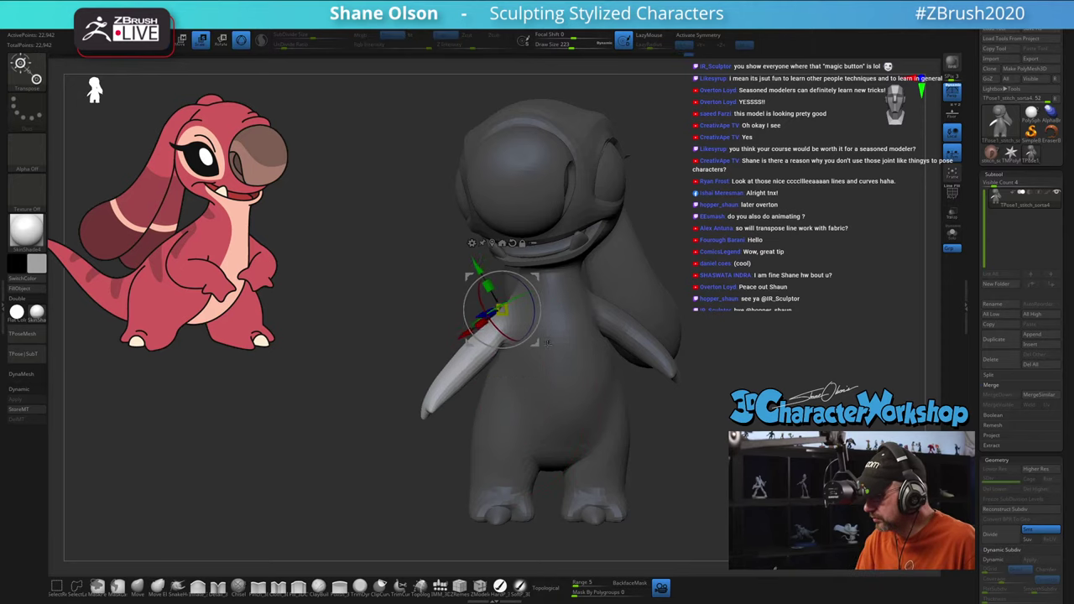
right_click_drag(522, 342, 628, 353)
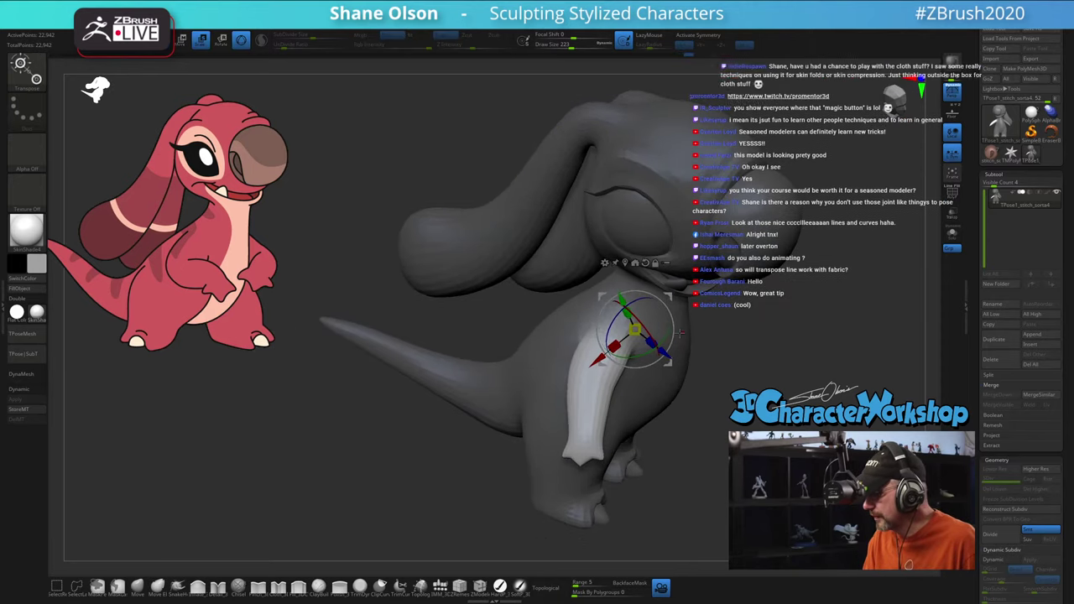
left_click_drag(675, 331, 677, 340)
right_click_drag(573, 411, 497, 425)
left_click_drag(496, 425, 430, 360, "alt")
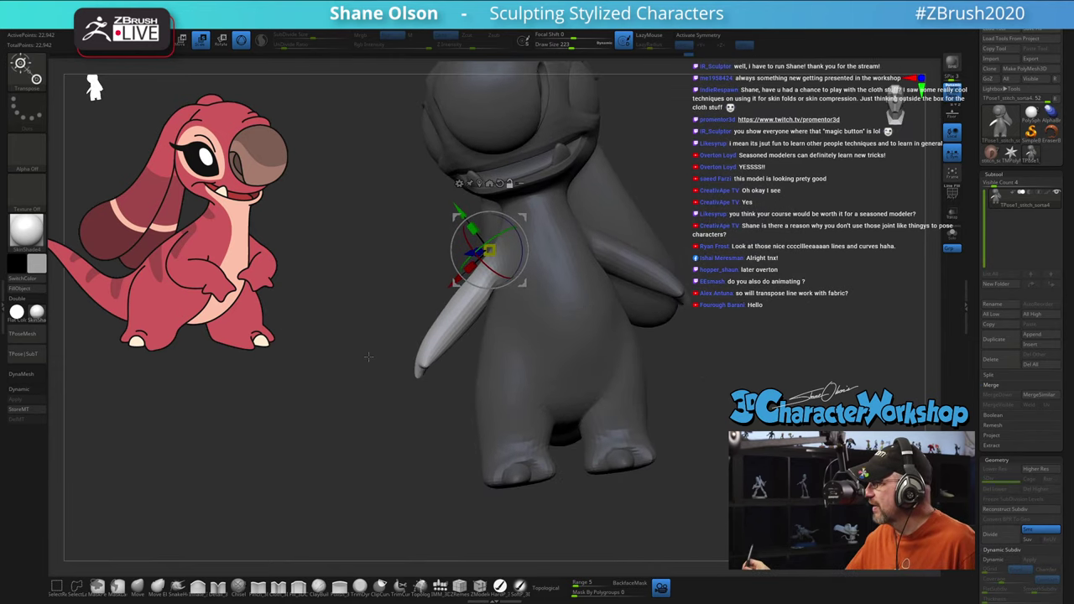
right_click_drag(770, 149, 757, 186, "ctrl")
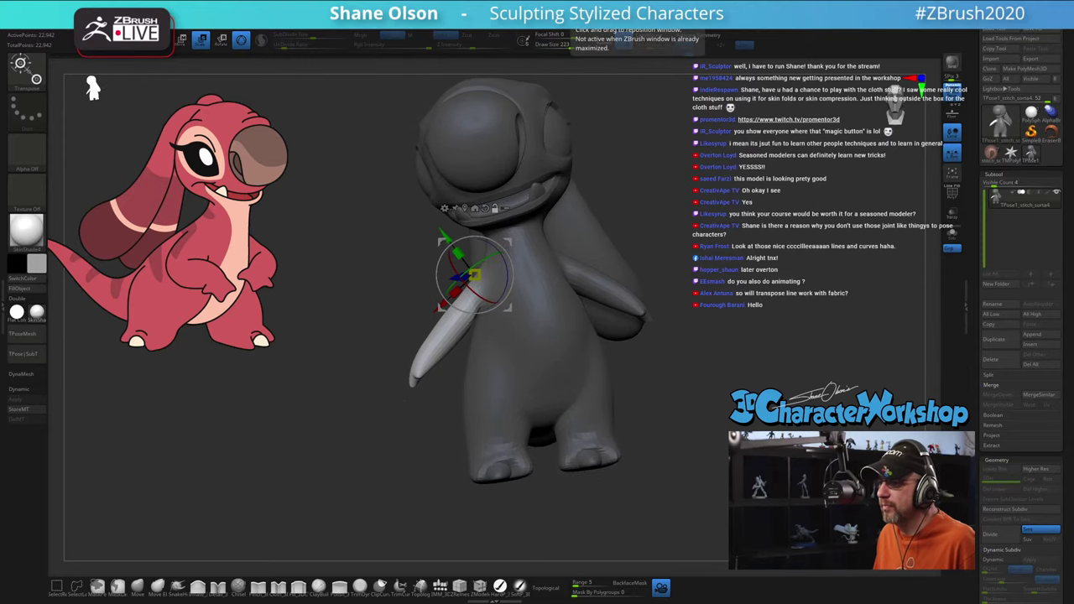
key("super+e")
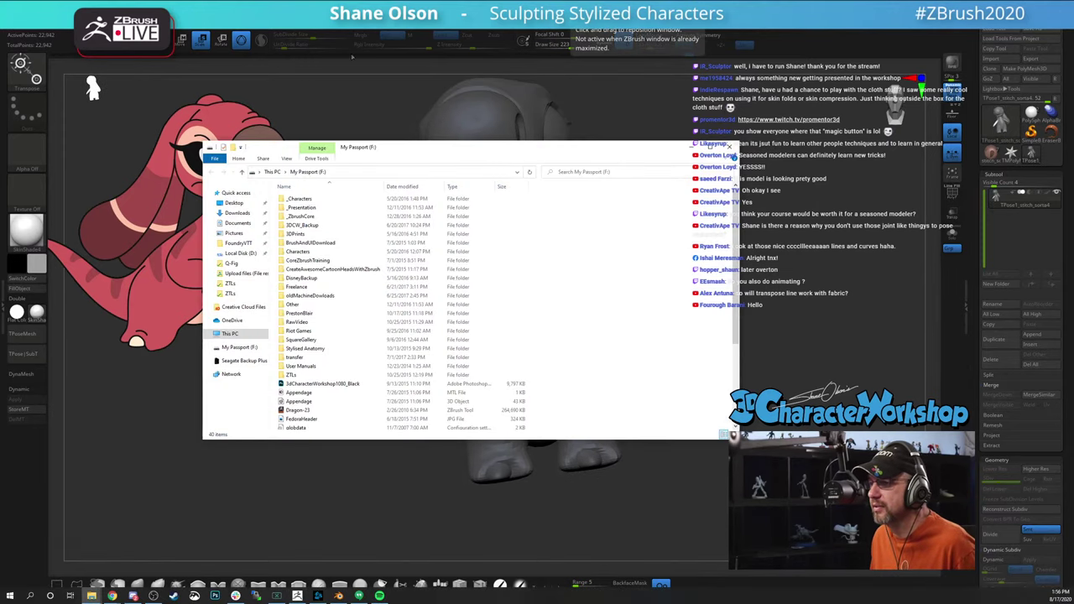
left_click_drag(509, 148, 428, 0)
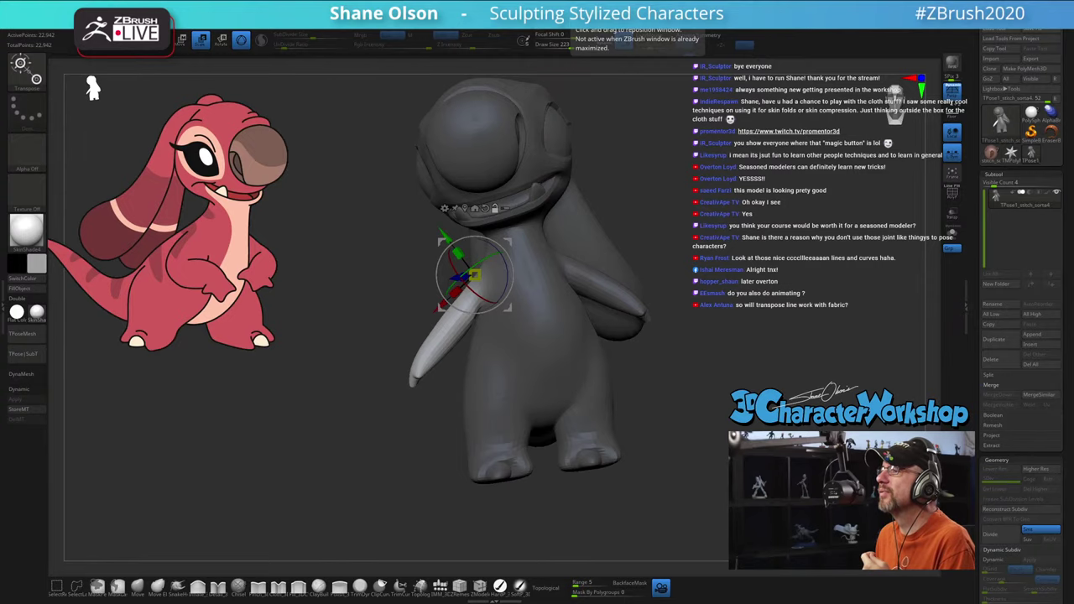
key("alt+Tab")
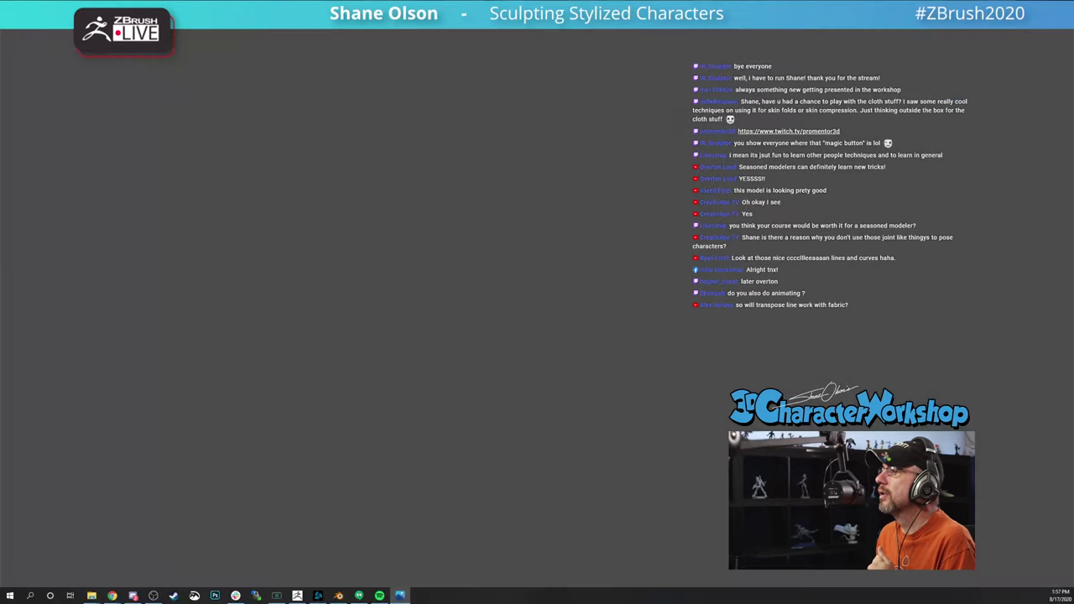
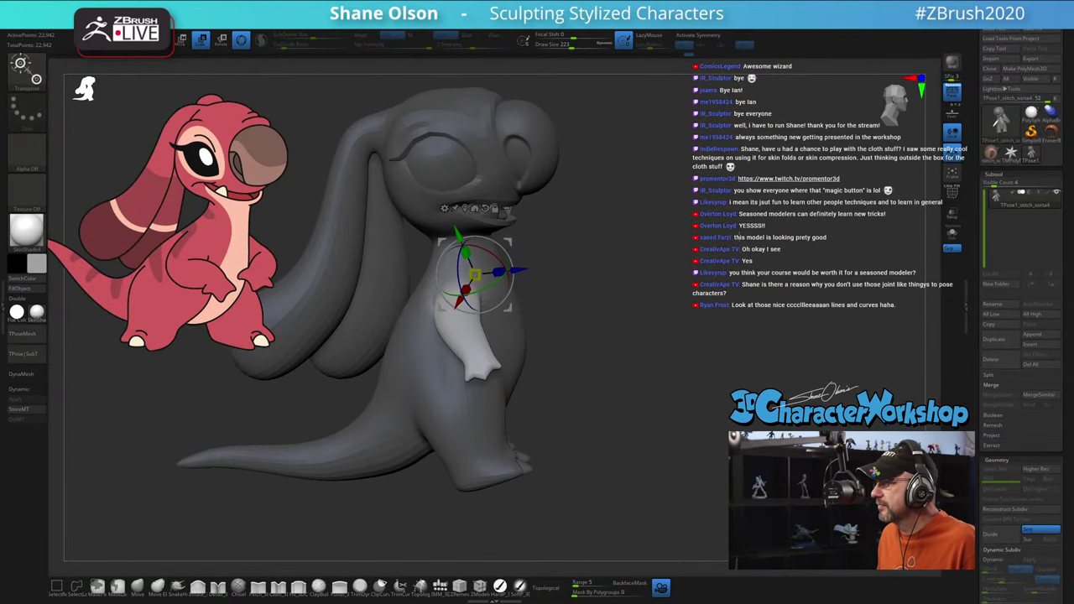
Step: Isolate the lowered arm's forearm with a mask at the elbow and bend it forward by about 34 degrees
mouse_move(610, 337)
left_mouse_down()
mouse_move(580, 340)
mouse_move(570, 400)
mouse_move(579, 312)
mouse_move(396, 354)
mouse_move(395, 374)
left_mouse_up()
mouse_move(517, 338)
left_mouse_down("alt")
mouse_move(477, 397)
mouse_move(482, 384)
left_mouse_up("alt")
key("q")
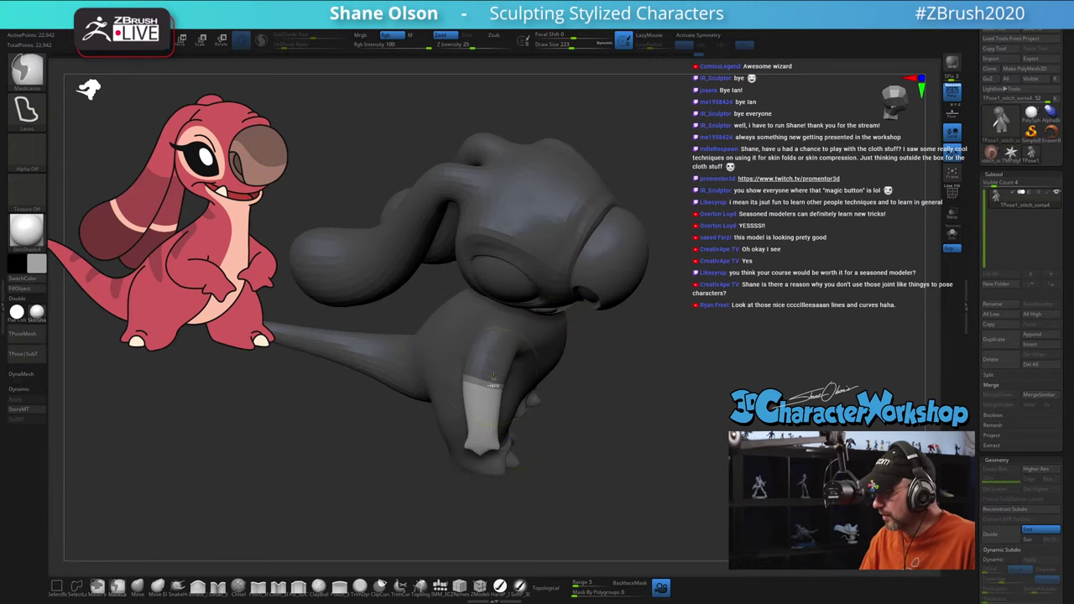
key("w")
left_click_drag(519, 362, 508, 331)
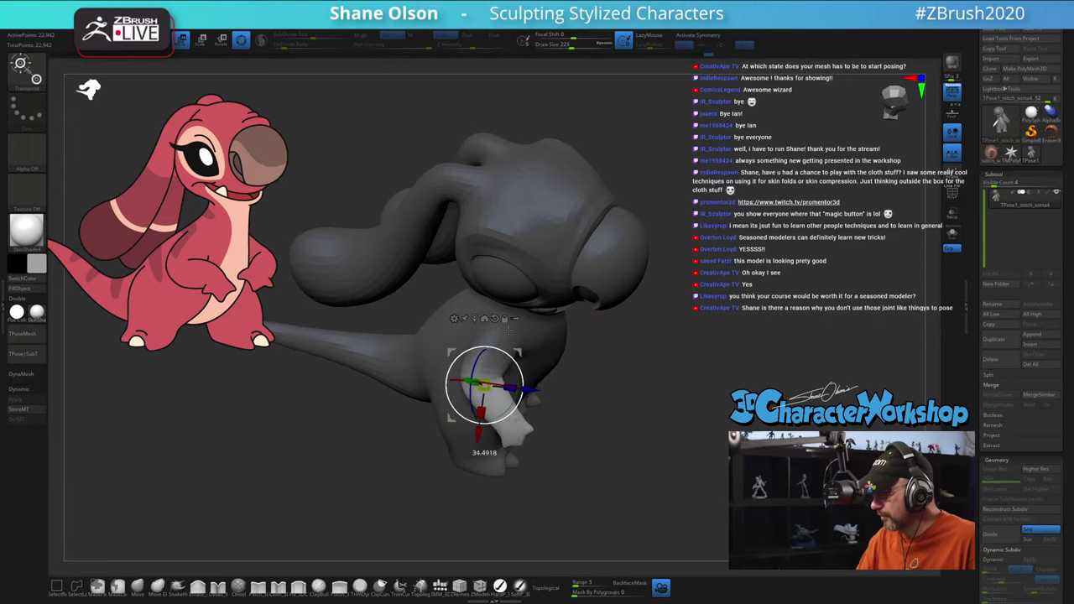
Step: Refine the forearm's rotation at the elbow with the gizmo from several angles, swinging it forward in front of the body
right_click_drag(571, 412, 516, 435)
left_click_drag(95, 91, 86, 94)
left_click_drag(633, 387, 593, 318)
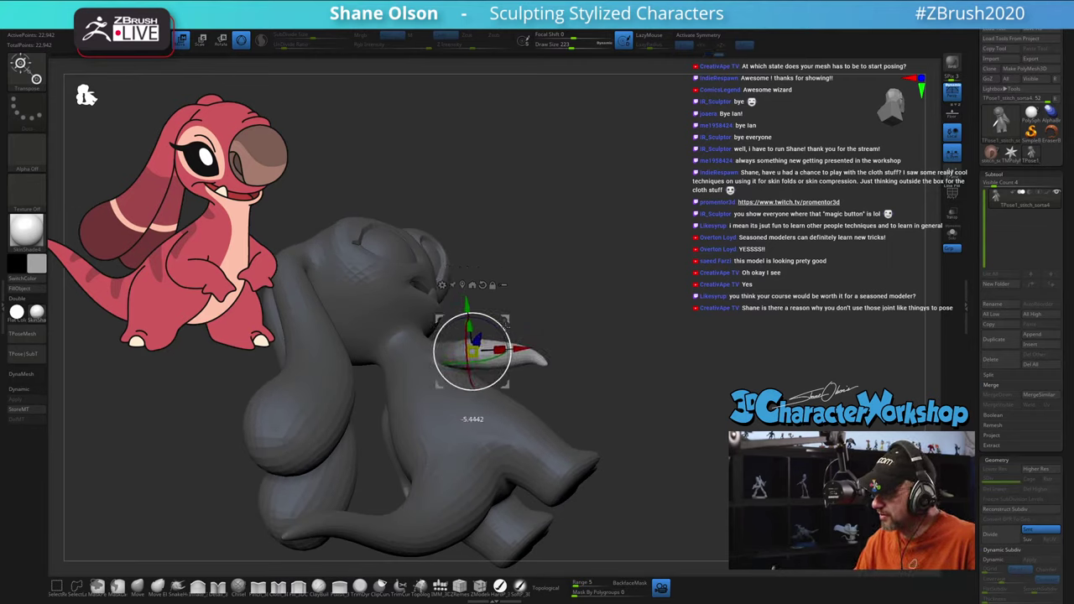
left_click_drag(599, 345, 605, 384)
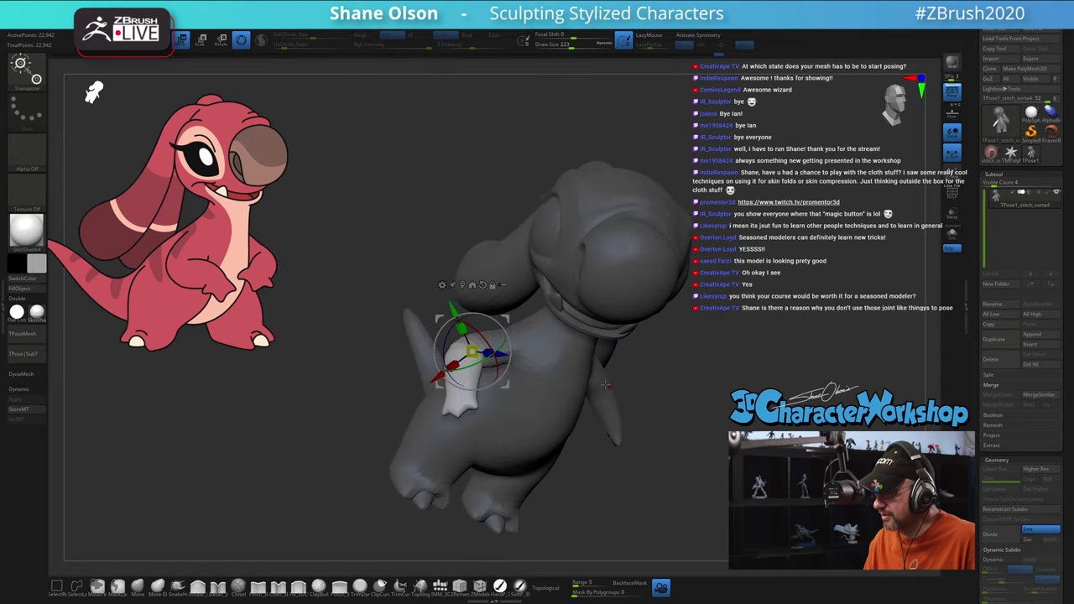
left_click_drag(510, 352, 522, 411)
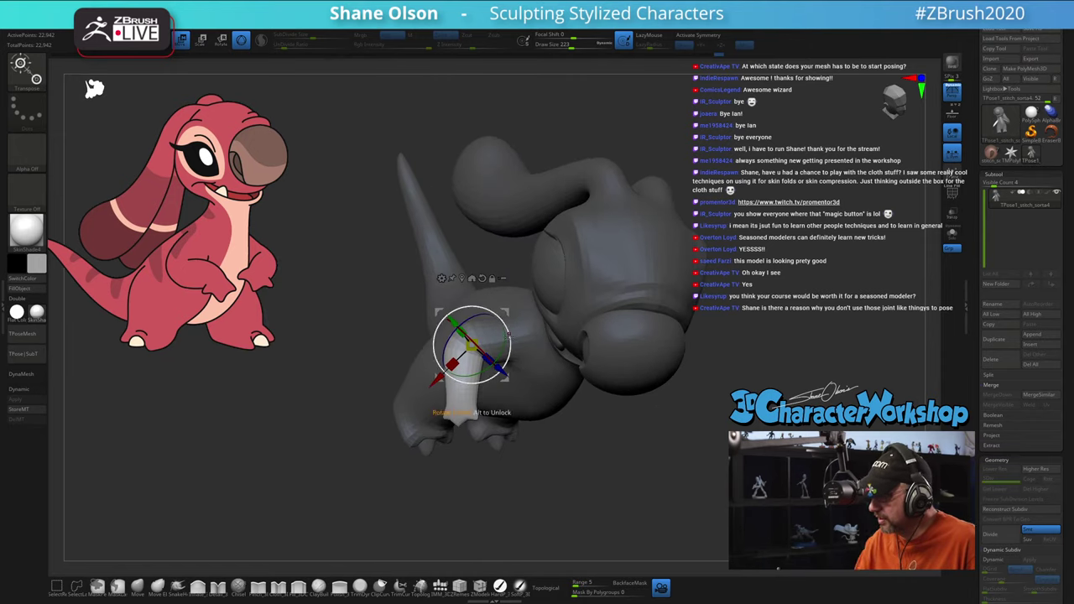
left_click_drag(530, 362, 519, 356)
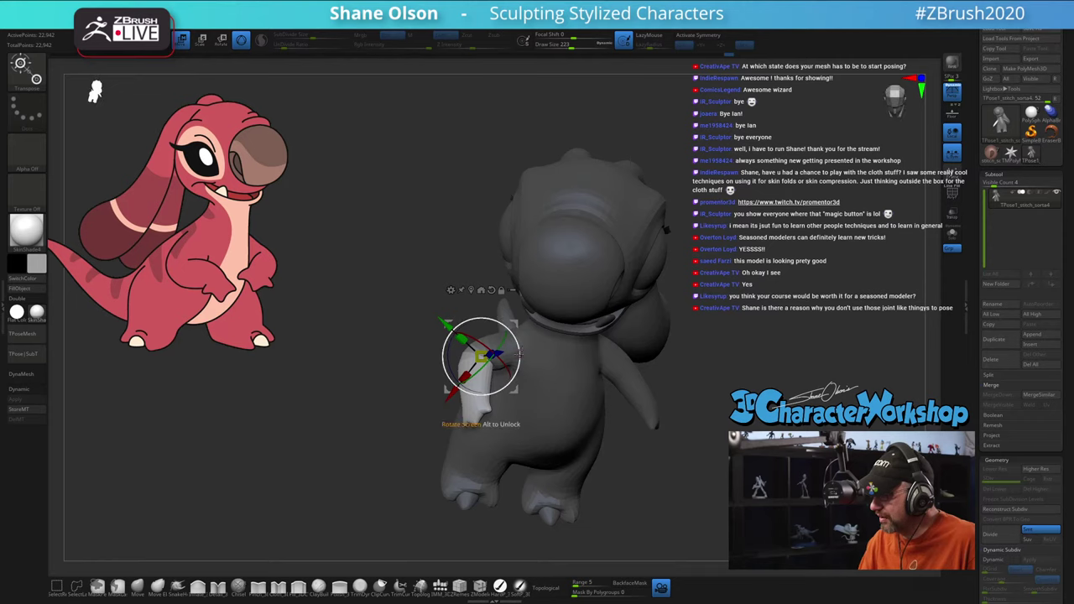
left_click_drag(613, 460, 655, 440)
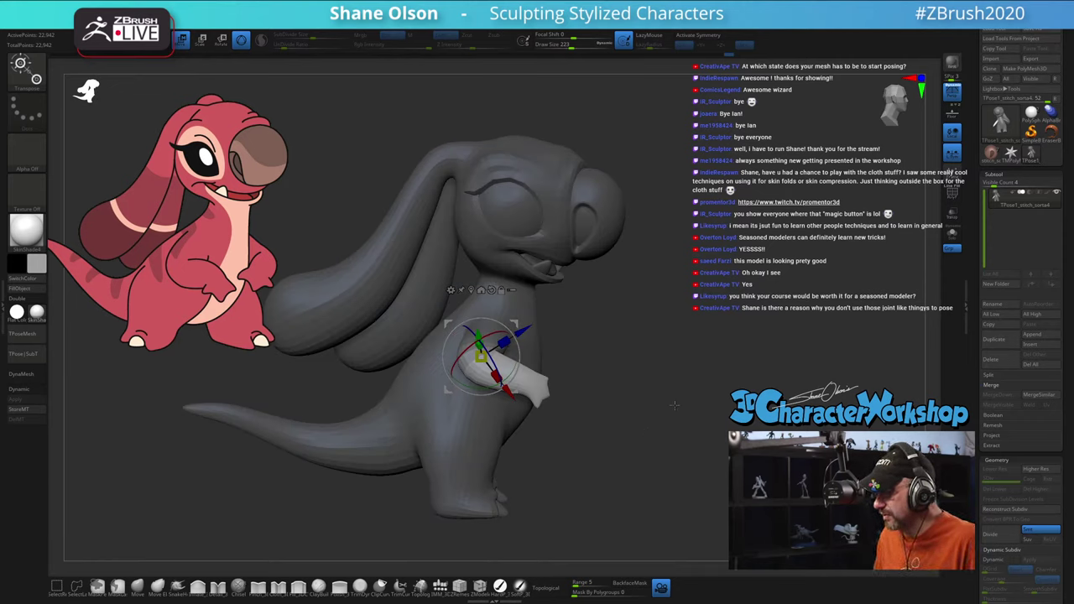
Step: Isolate the hand with a topological mask at the wrist, soften the mask edge, and ready the gizmo there
left_click_drag(675, 405, 663, 408)
mouse_move(669, 365)
left_mouse_down()
mouse_move(678, 353)
mouse_move(631, 359)
left_mouse_up()
mouse_move(366, 334)
left_mouse_down("ctrl")
mouse_move(394, 447)
mouse_move(494, 413)
mouse_move(558, 352)
left_mouse_up("ctrl")
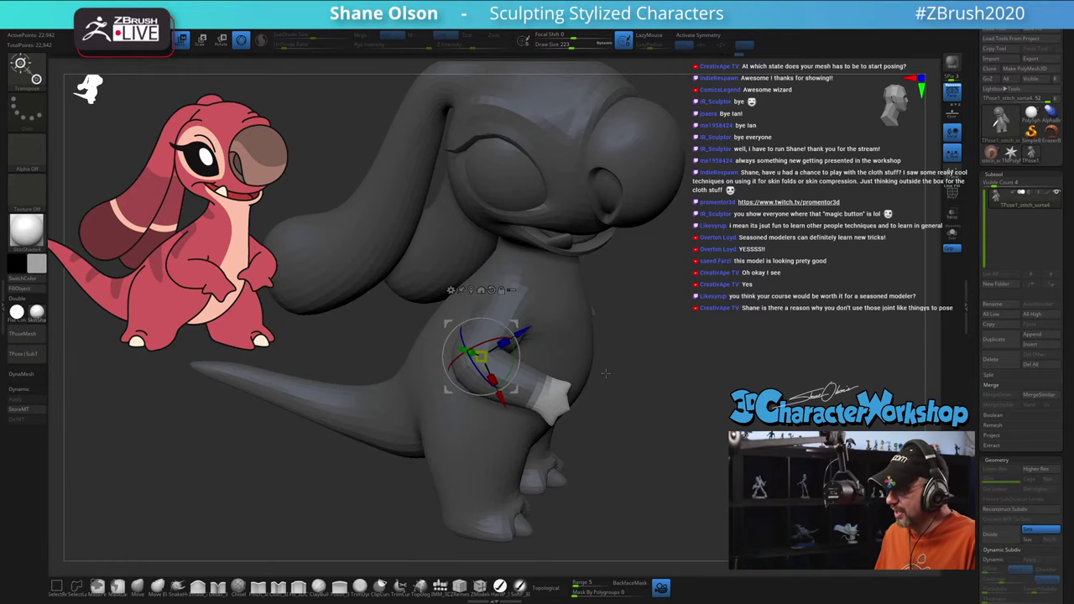
key("q")
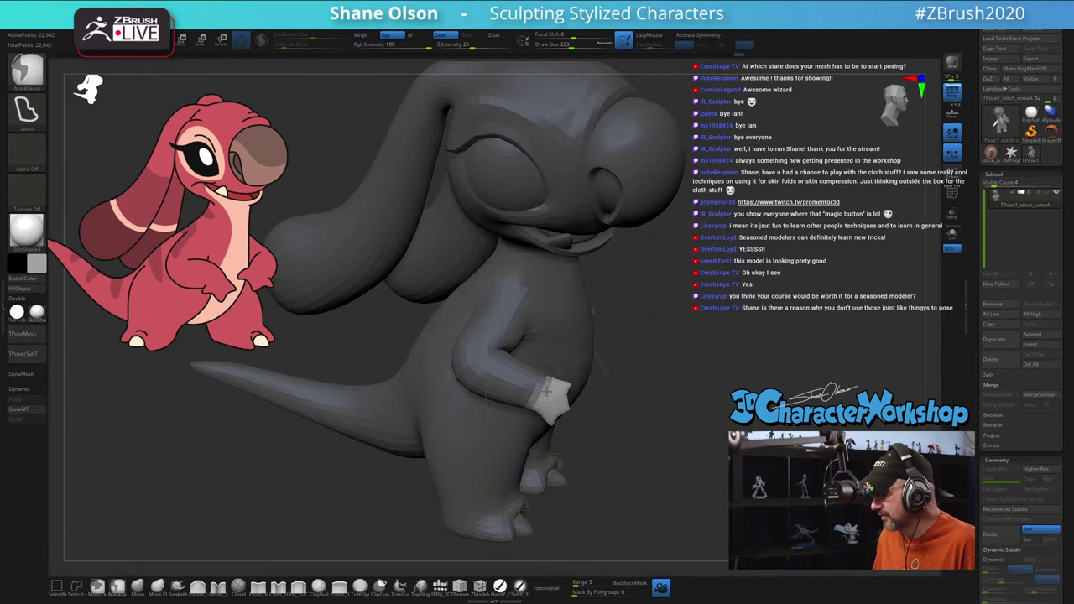
left_click(545, 399, "ctrl")
mouse_move(645, 393)
left_mouse_down()
mouse_move(653, 331)
mouse_move(673, 403)
left_mouse_up()
key("w")
Step: Rotate the isolated hand at the wrist with the gizmo so it droops like the hand in the reference drawing
left_click_drag(604, 387, 639, 391)
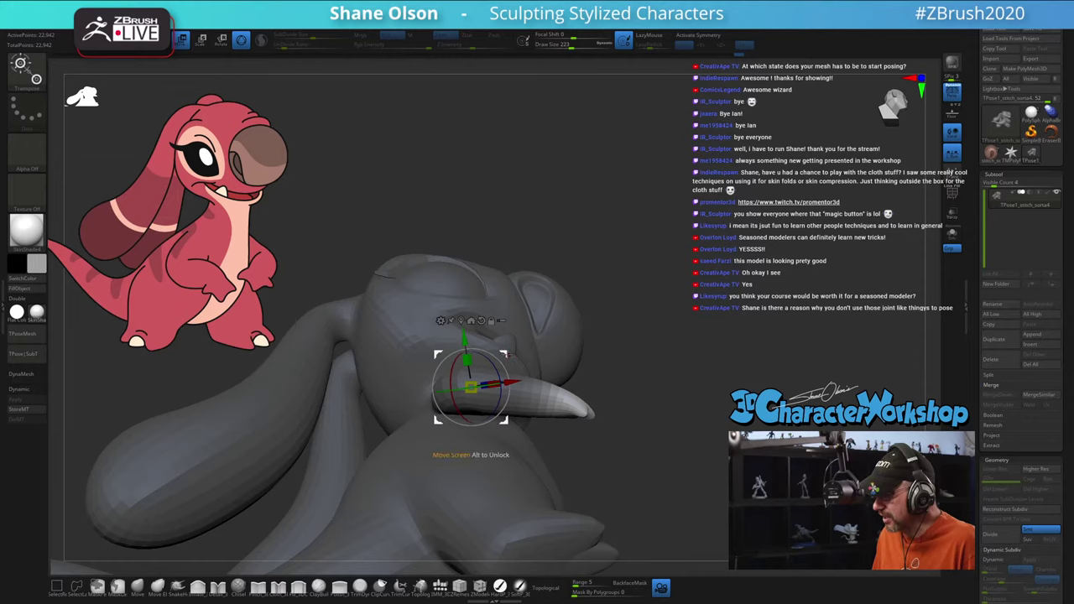
left_click_drag(507, 354, 650, 427, "alt")
mouse_move(594, 373)
left_mouse_down()
mouse_move(598, 398)
mouse_move(597, 356)
mouse_move(597, 371)
left_mouse_up()
left_click_drag(645, 301, 646, 421)
left_click_drag(391, 425, 324, 423, "alt")
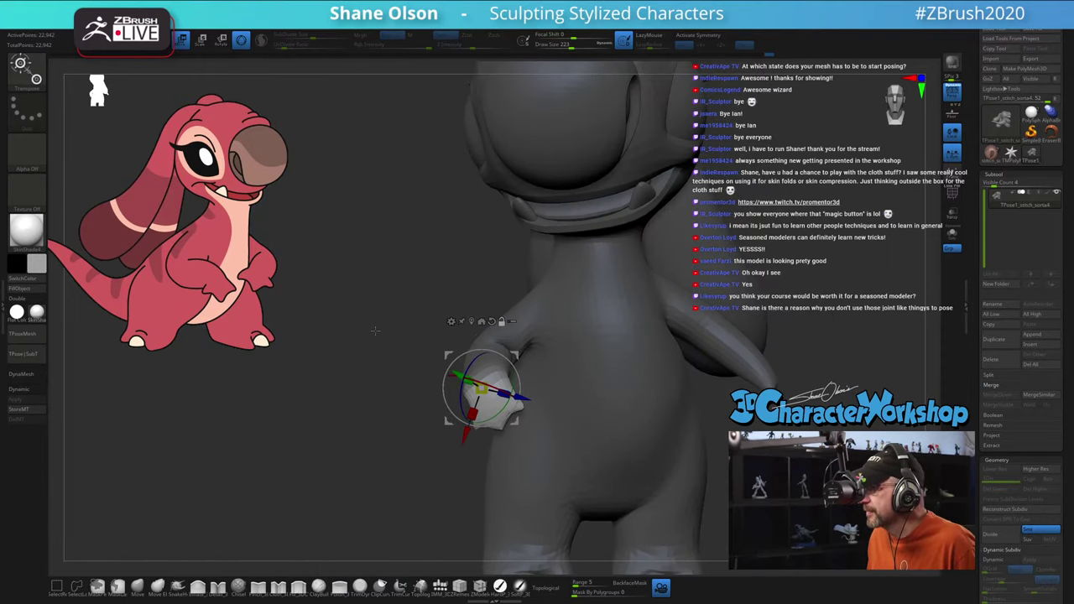
left_click_drag(375, 331, 592, 428)
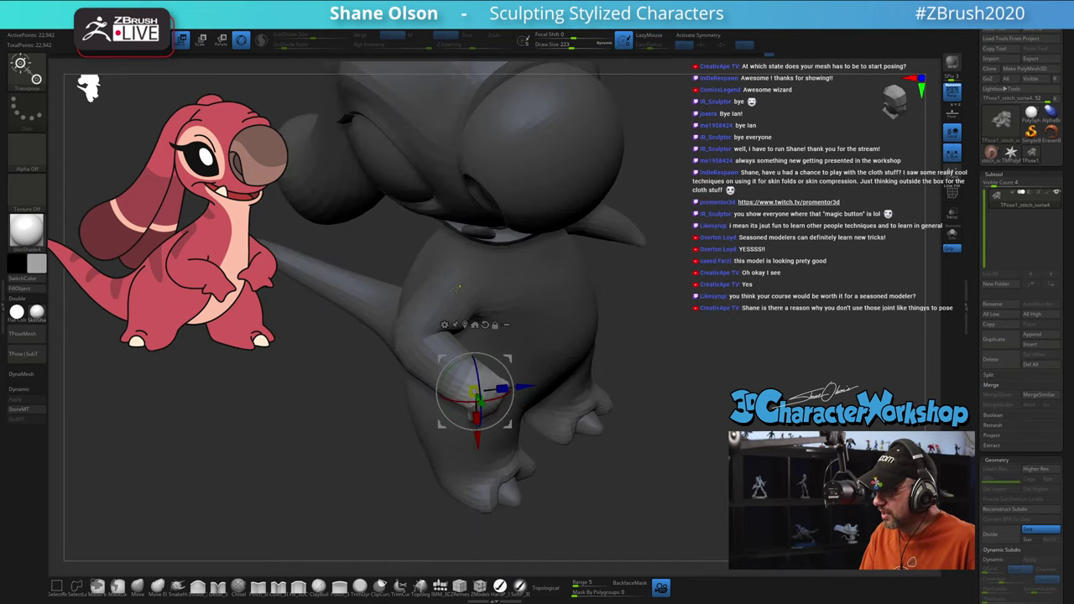
Step: Isolate the whole bent arm with a topological mask and rotate it at the shoulder so the forearm crosses the belly
left_click_drag(456, 287, 439, 312, "ctrl")
left_click_drag(678, 439, 667, 377)
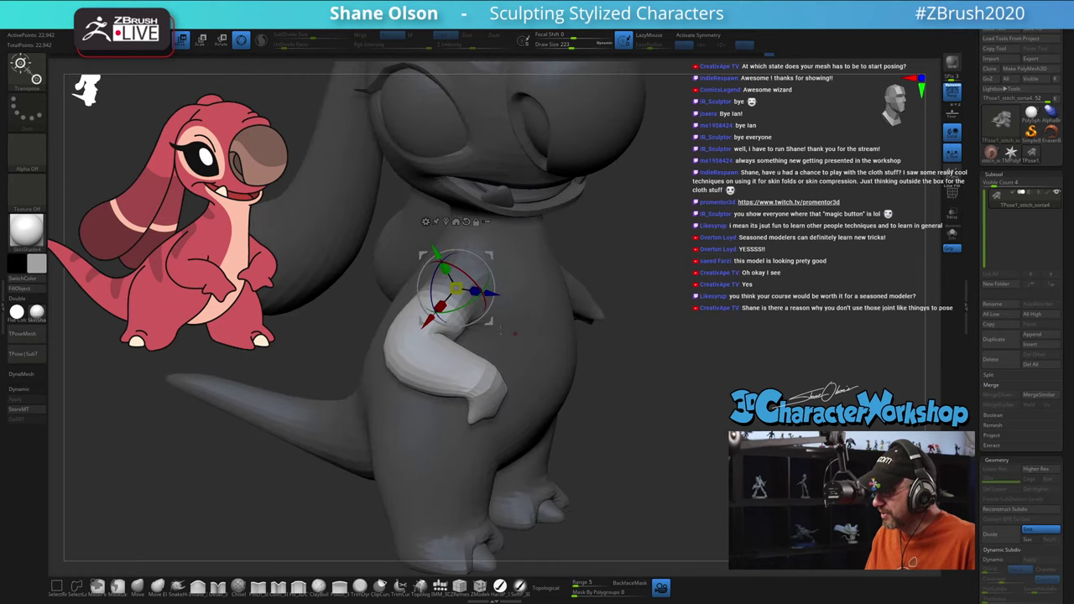
left_click_drag(473, 300, 484, 277)
left_click_drag(751, 416, 699, 420)
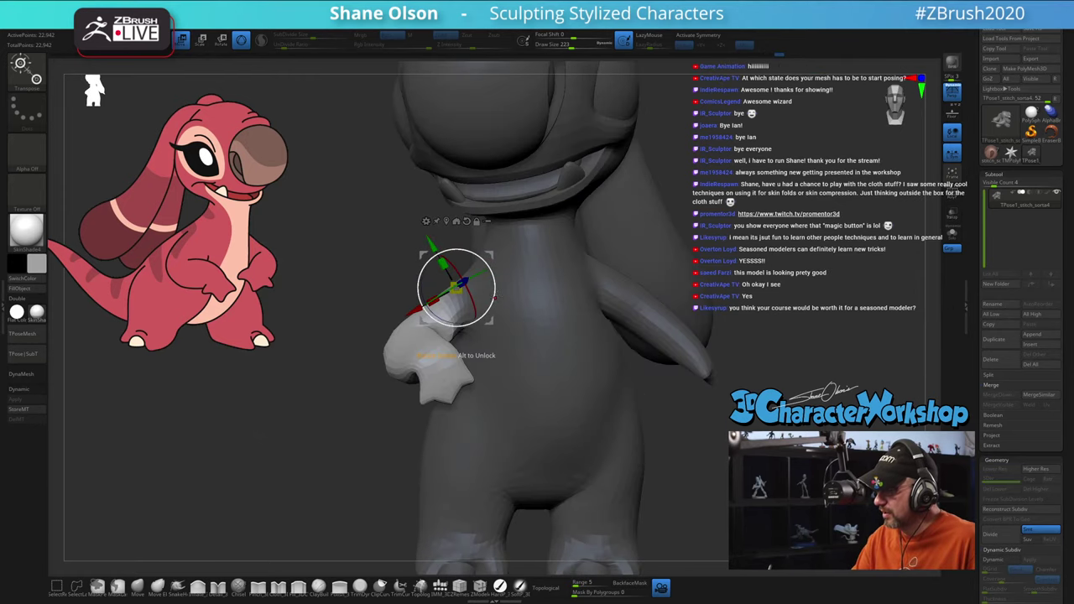
mouse_move(481, 285)
left_mouse_down()
mouse_move(505, 274)
mouse_move(487, 286)
left_mouse_up()
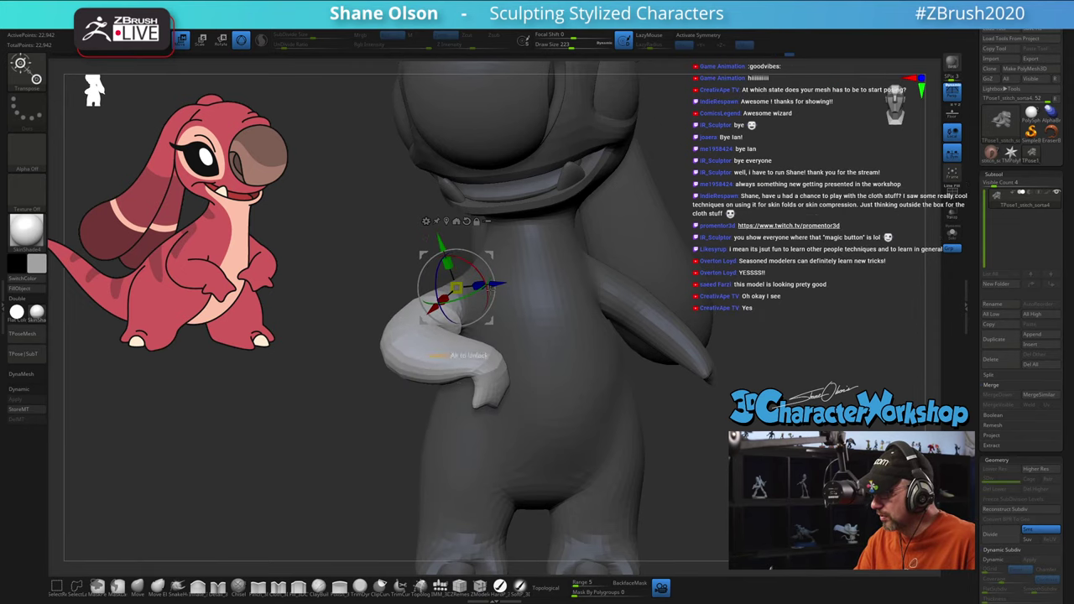
left_click_drag(369, 334, 574, 335)
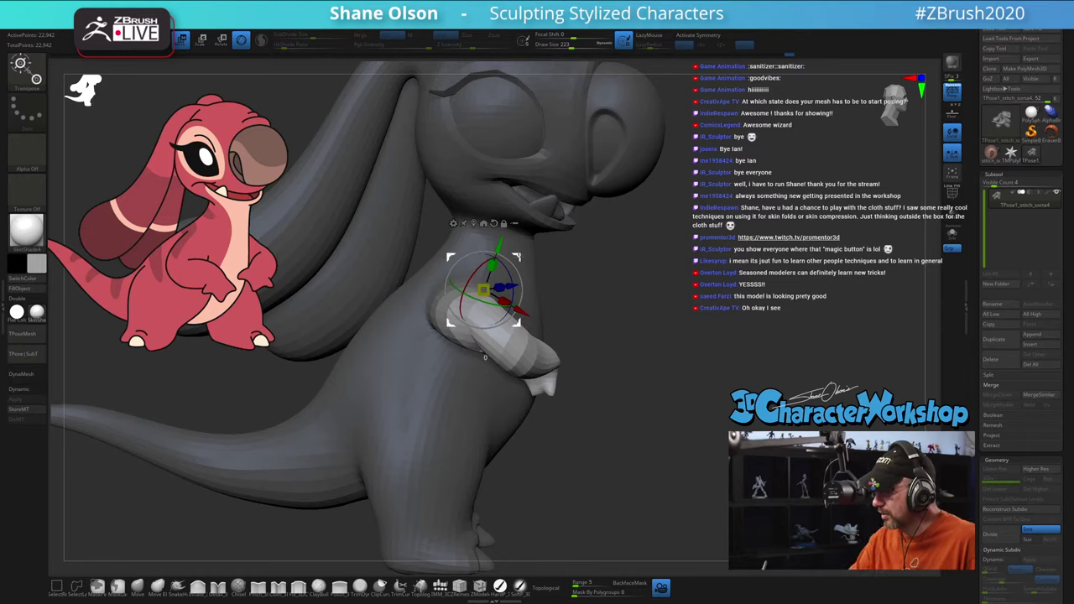
mouse_move(517, 257)
left_mouse_down()
mouse_move(515, 279)
mouse_move(502, 279)
mouse_move(513, 275)
left_mouse_up()
Step: Clear the mask from the entire mesh
left_click_drag(654, 382, 636, 438)
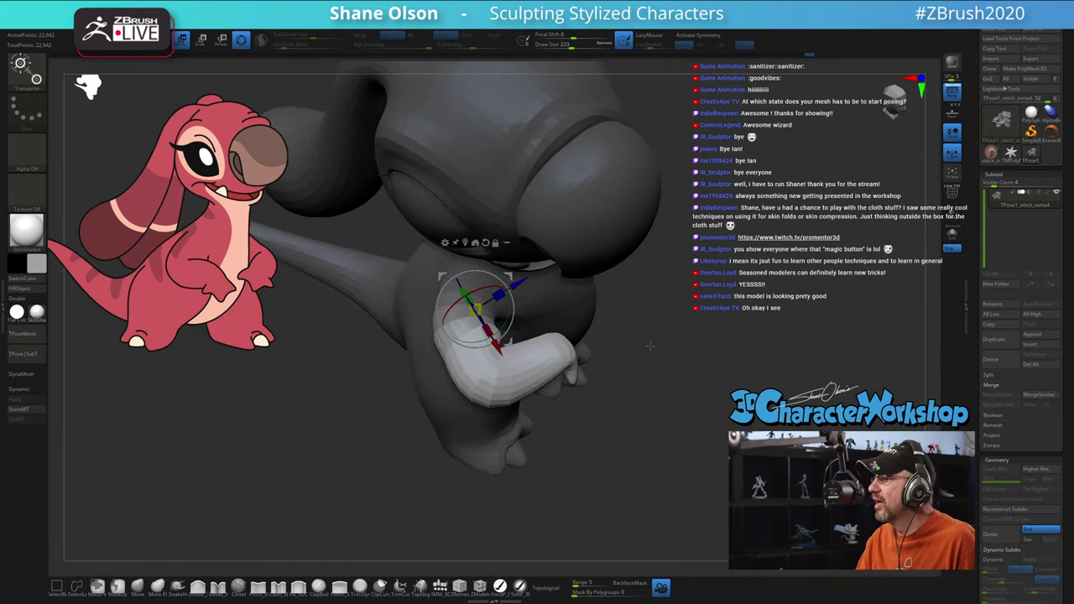
left_click_drag(647, 346, 650, 353)
left_click_drag(662, 410, 665, 401)
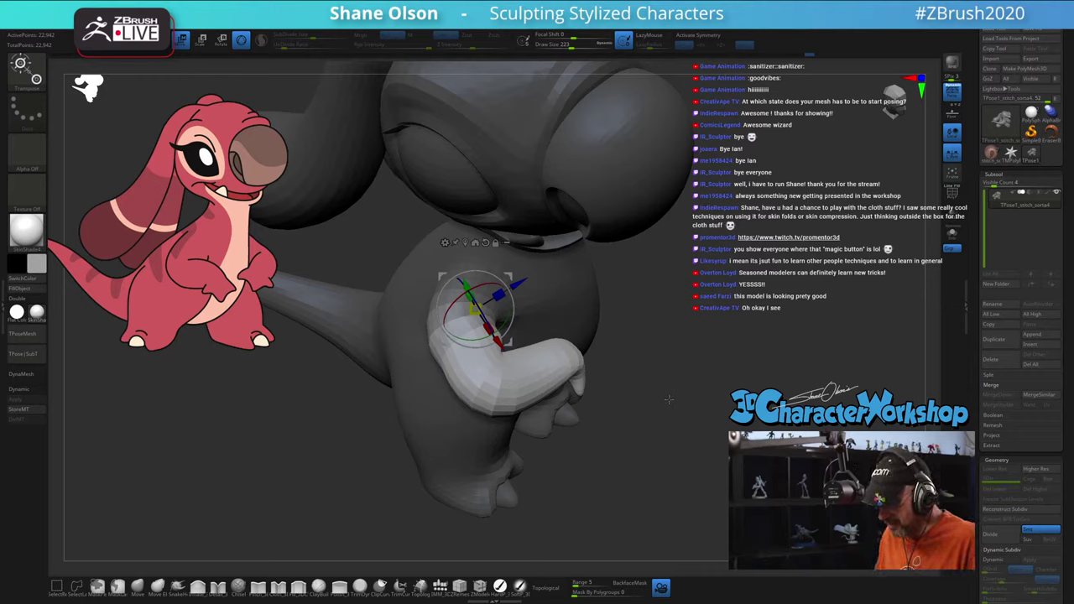
key("q")
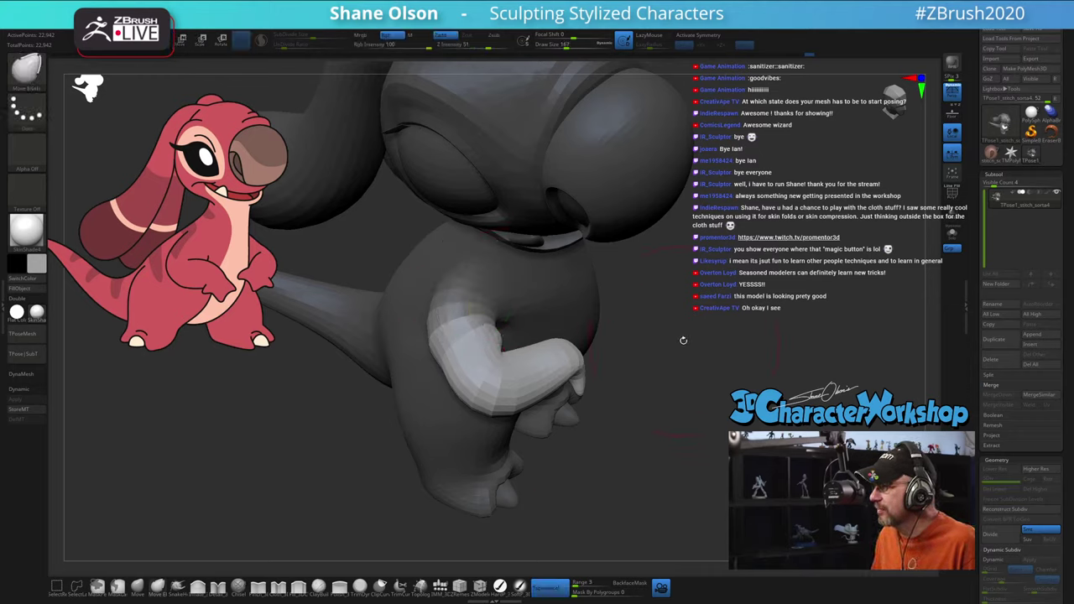
left_click(680, 357, "ctrl")
left_click_drag(702, 353, 719, 360, "ctrl")
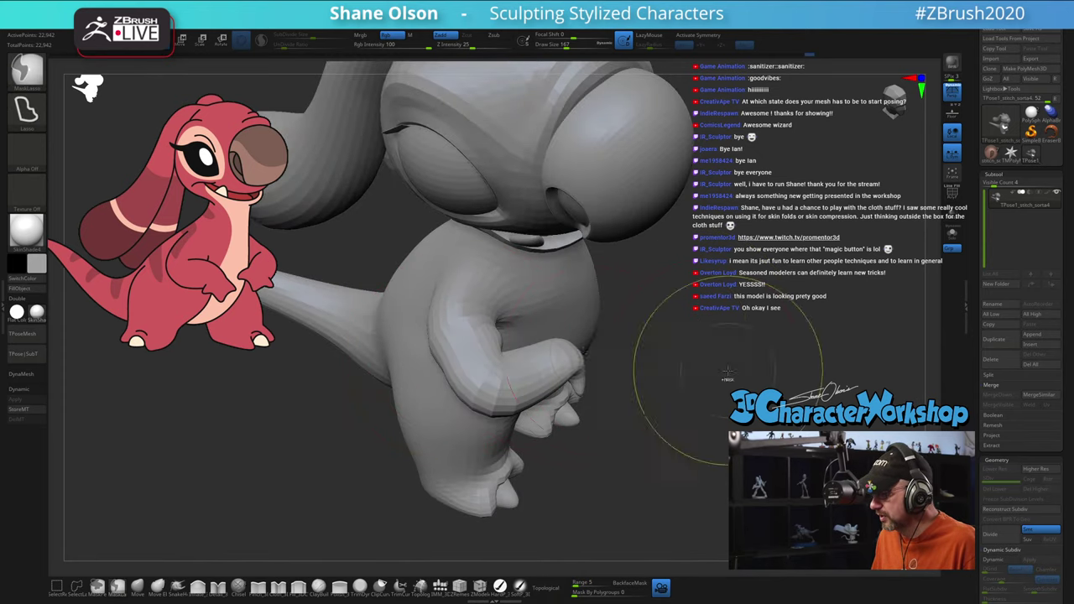
Step: Reshape the inner side of the bent arm and its shoulder with the Move brush at draw size 83
key("s")
left_click_drag(501, 340, 448, 337)
left_click_drag(724, 346, 653, 362)
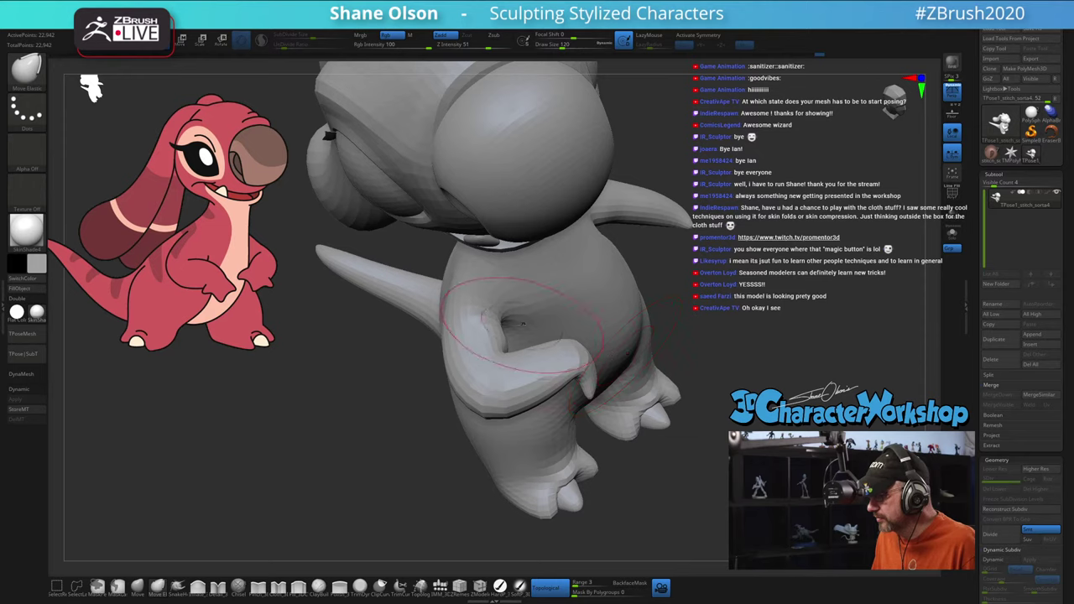
left_click(137, 586)
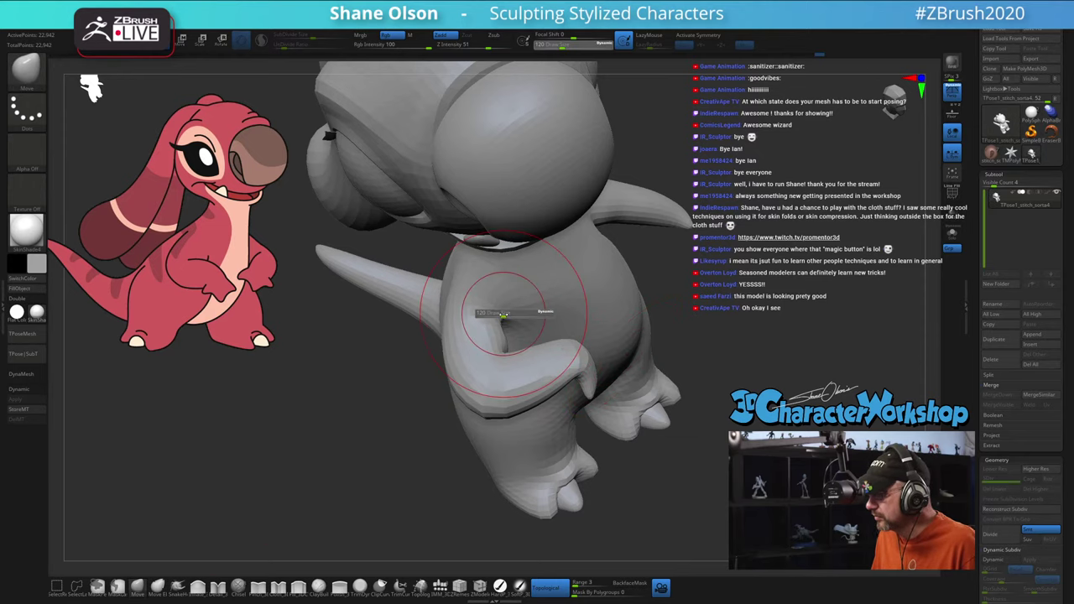
key("s")
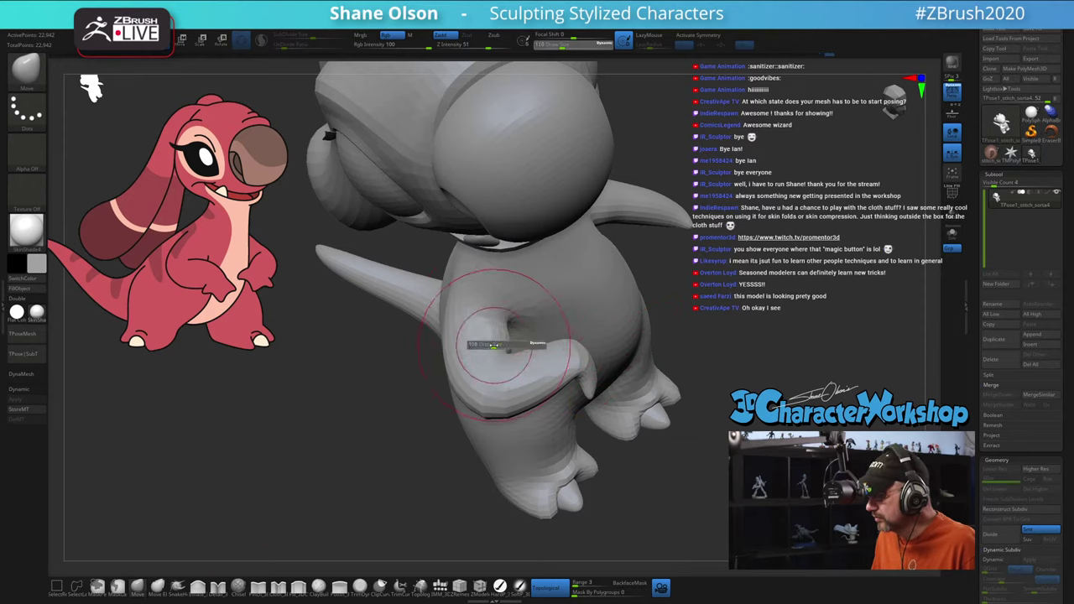
left_click_drag(500, 347, 502, 341)
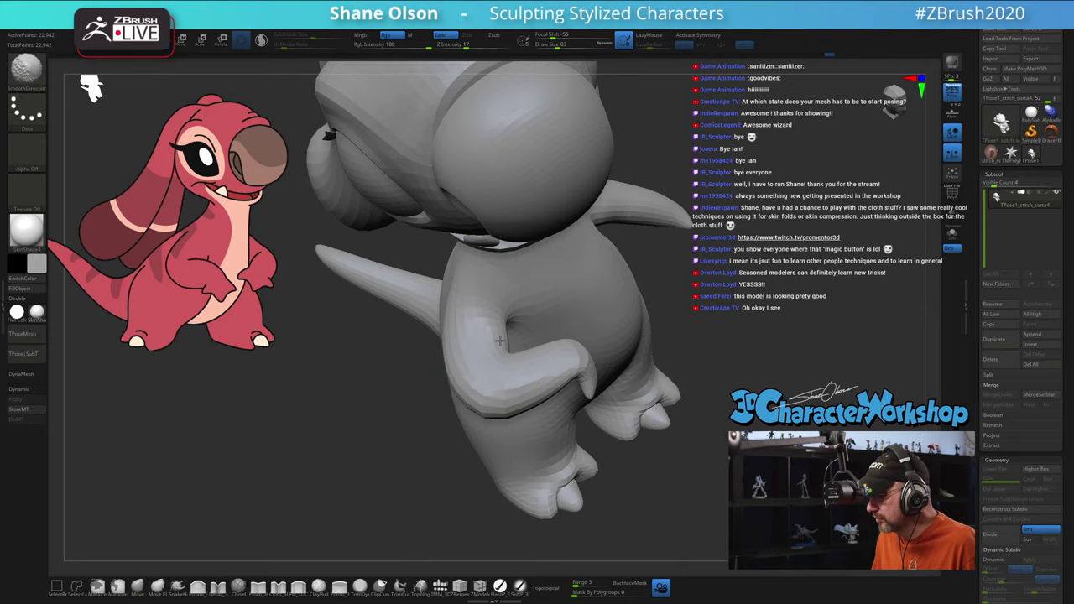
mouse_move(707, 304)
left_mouse_down()
mouse_move(793, 336)
mouse_move(724, 369)
left_mouse_up()
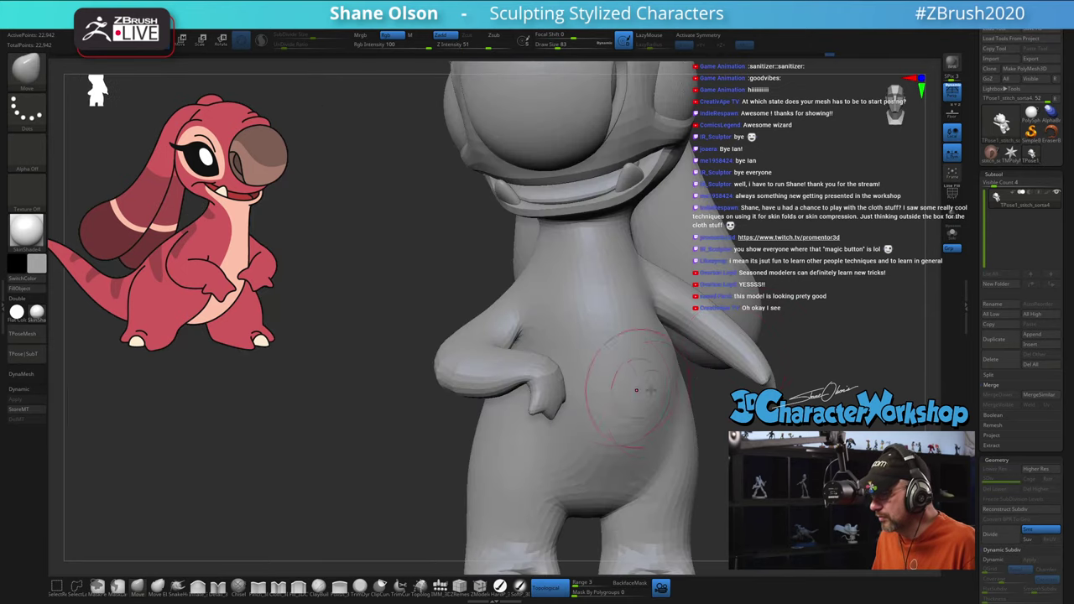
left_click_drag(358, 420, 377, 440)
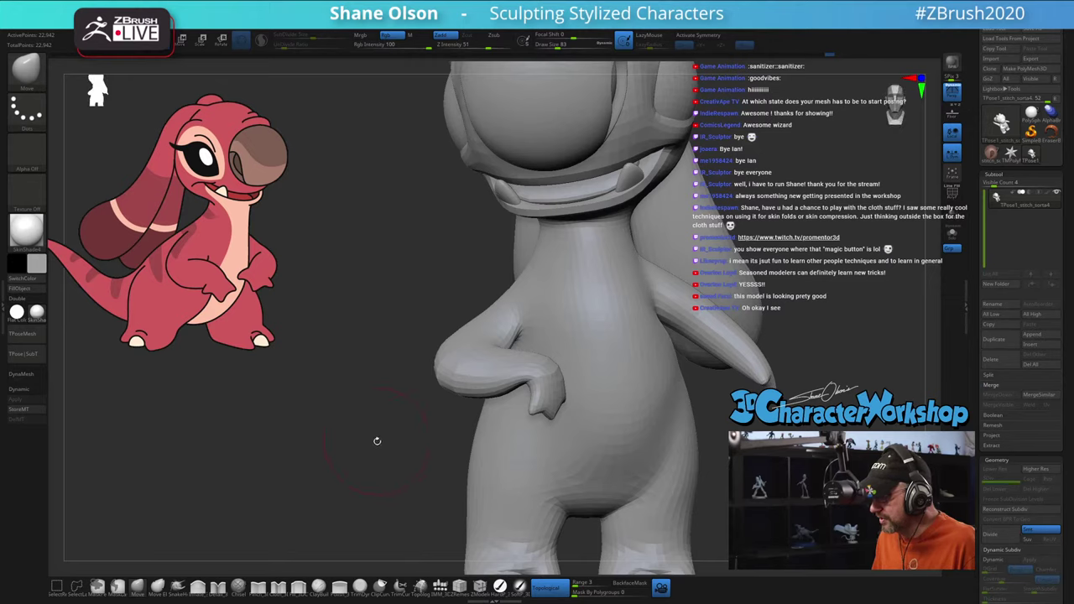
left_click_drag(438, 455, 410, 453)
left_click_drag(515, 279, 527, 286)
Step: Mask everything except the bent arm again with a topological mask, placing the gizmo at its shoulder
key("w")
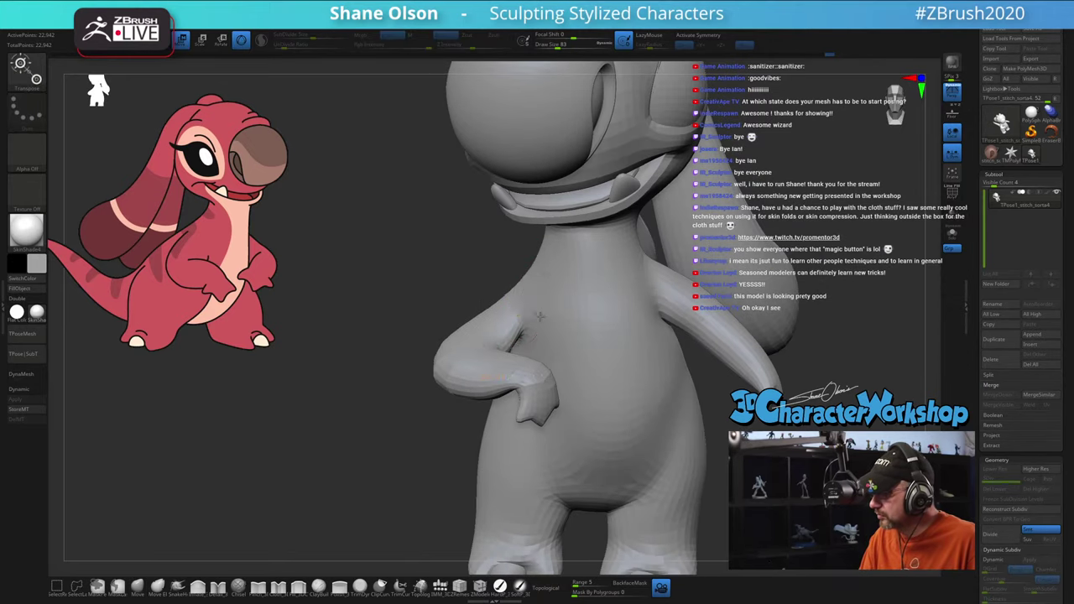
left_click_drag(482, 243, 487, 285)
left_click_drag(515, 294, 503, 336, "ctrl")
left_click_drag(299, 382, 416, 348, "ctrl")
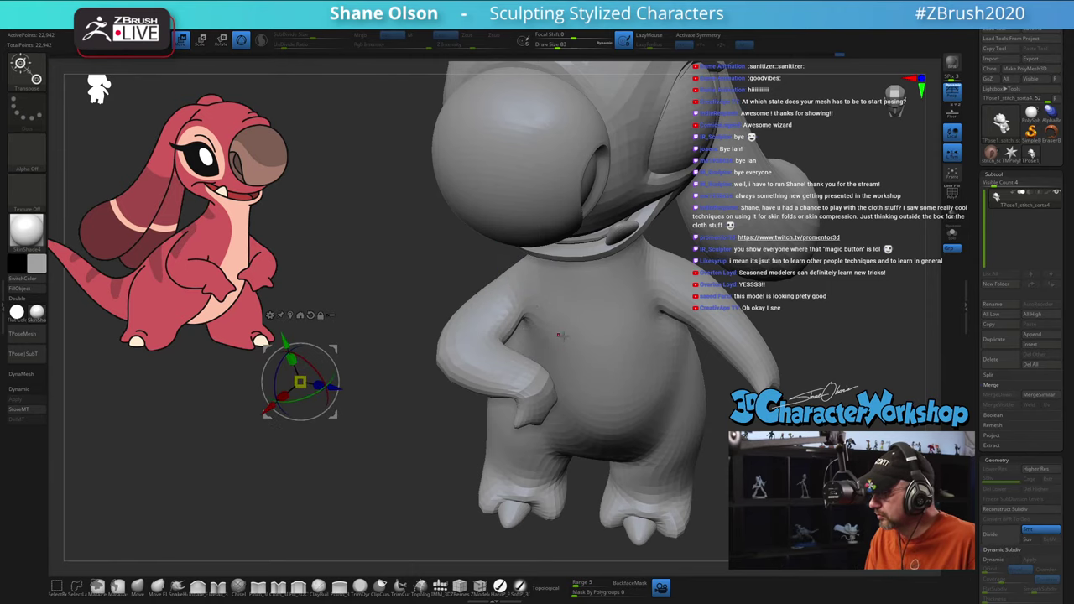
right_click_drag(563, 337, 549, 362, "ctrl")
left_click_drag(537, 309, 514, 359, "ctrl")
Step: Rotate and shift the isolated bent arm at its shoulder to fit it along the side of the belly
right_click_drag(545, 366, 594, 368)
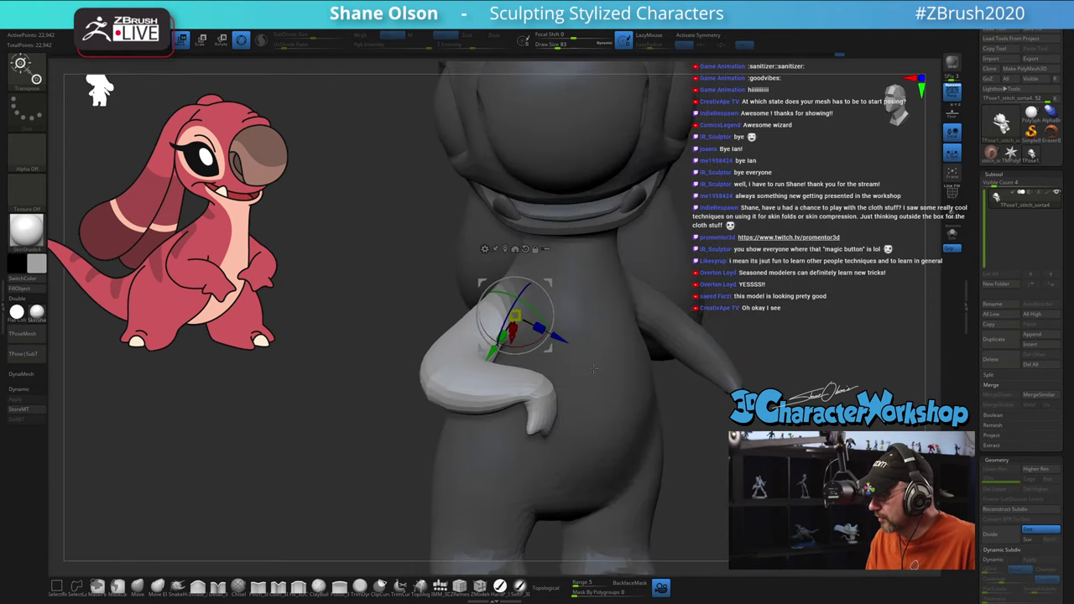
left_click_drag(594, 368, 593, 311)
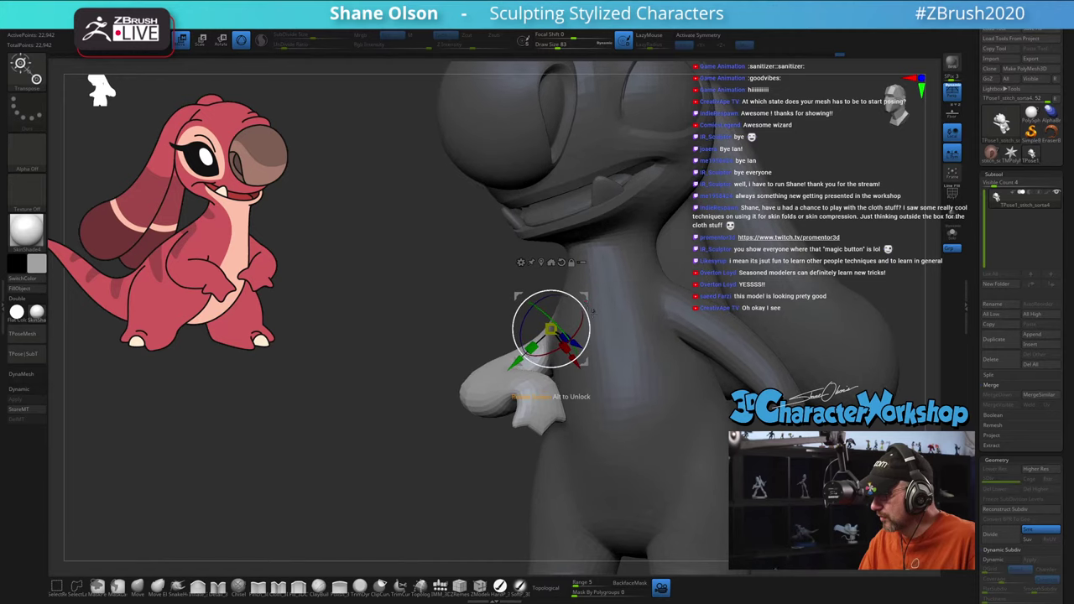
right_click_drag(589, 276, 553, 264, "alt")
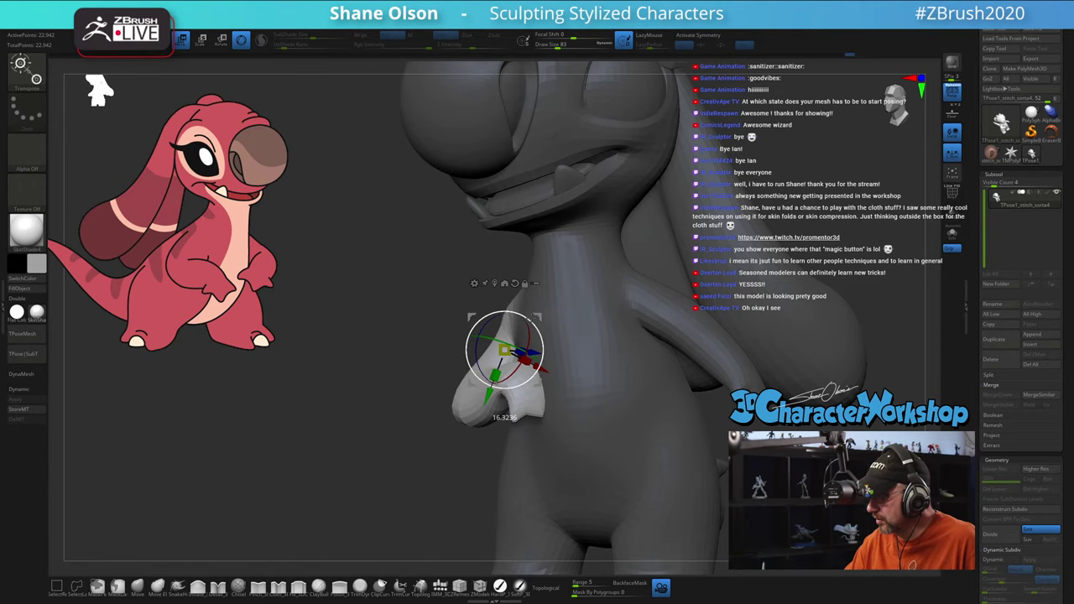
left_click_drag(515, 400, 501, 484)
left_click_drag(633, 467, 672, 434)
left_click_drag(561, 295, 543, 259)
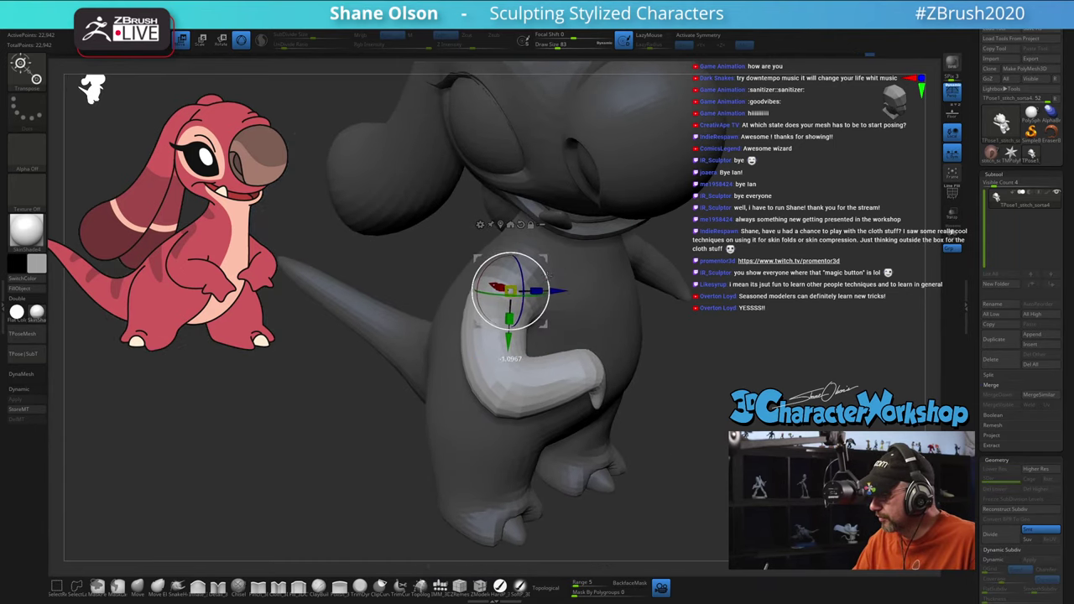
left_click_drag(666, 389, 665, 446)
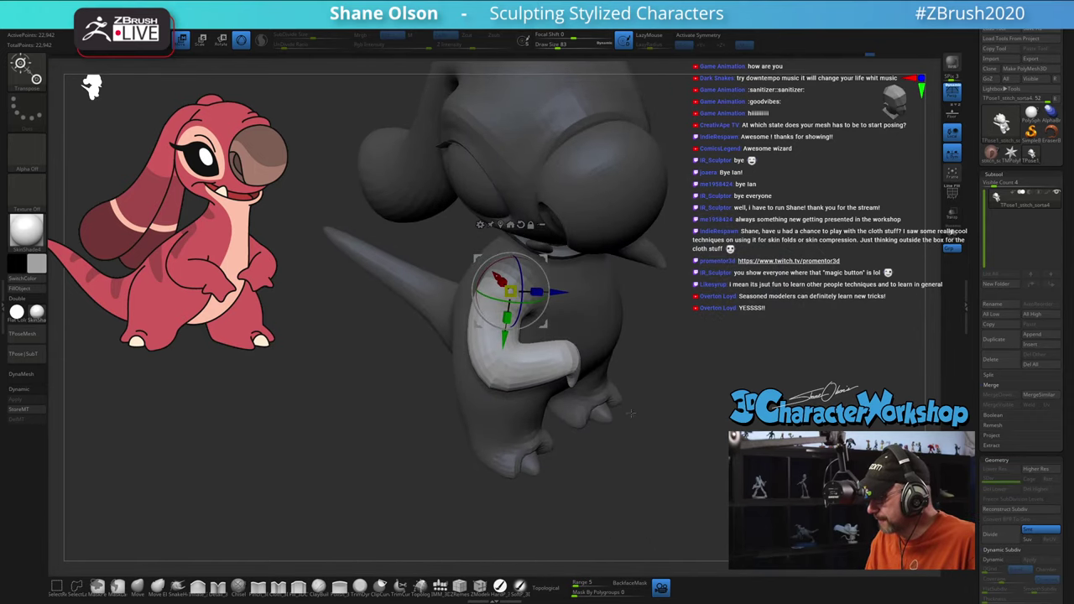
Step: Isolate the hand end of the forearm with a topological mask and adjust its position with the gizmo
left_click(544, 366, "ctrl")
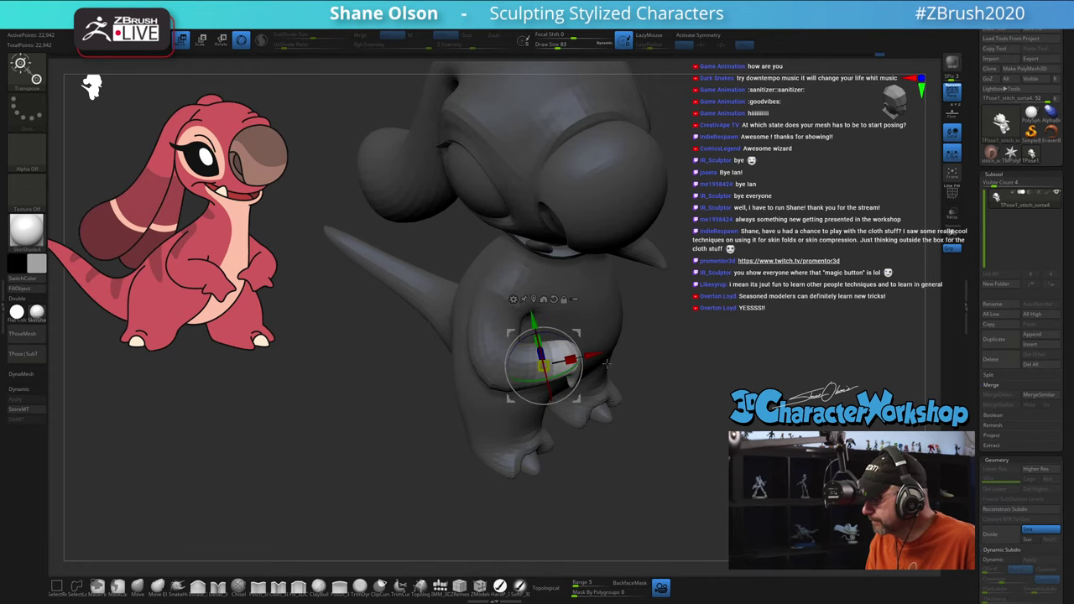
left_click_drag(606, 363, 593, 378)
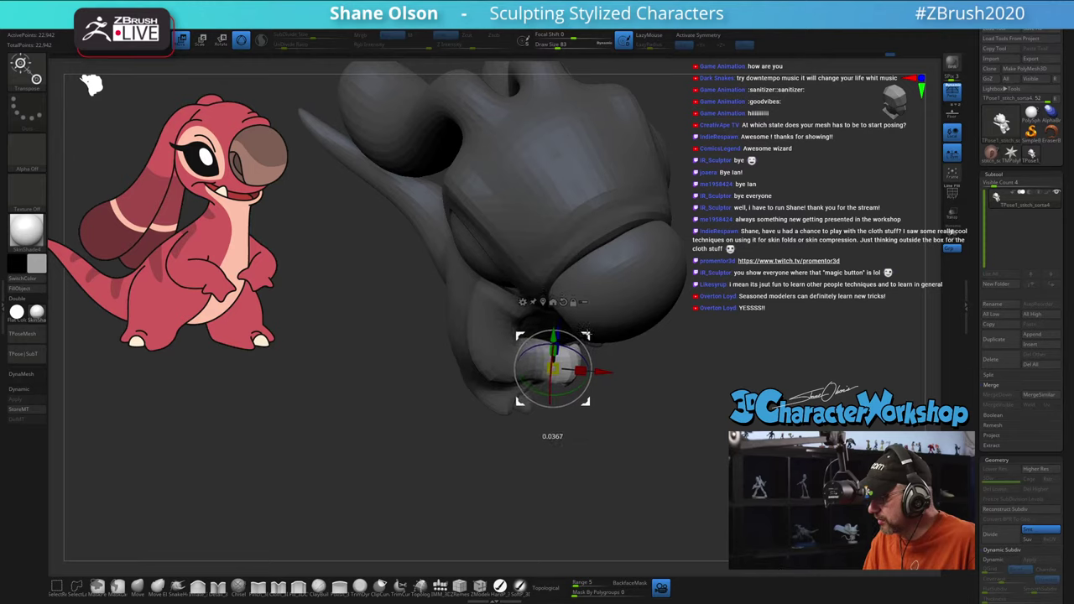
mouse_move(645, 441)
left_mouse_down()
mouse_move(650, 388)
mouse_move(644, 401)
mouse_move(675, 397)
left_mouse_up()
Step: Isolate the forearm from the elbow with a topological mask, adjust its angle and clear the mask
left_click_drag(496, 365, 506, 367, "ctrl")
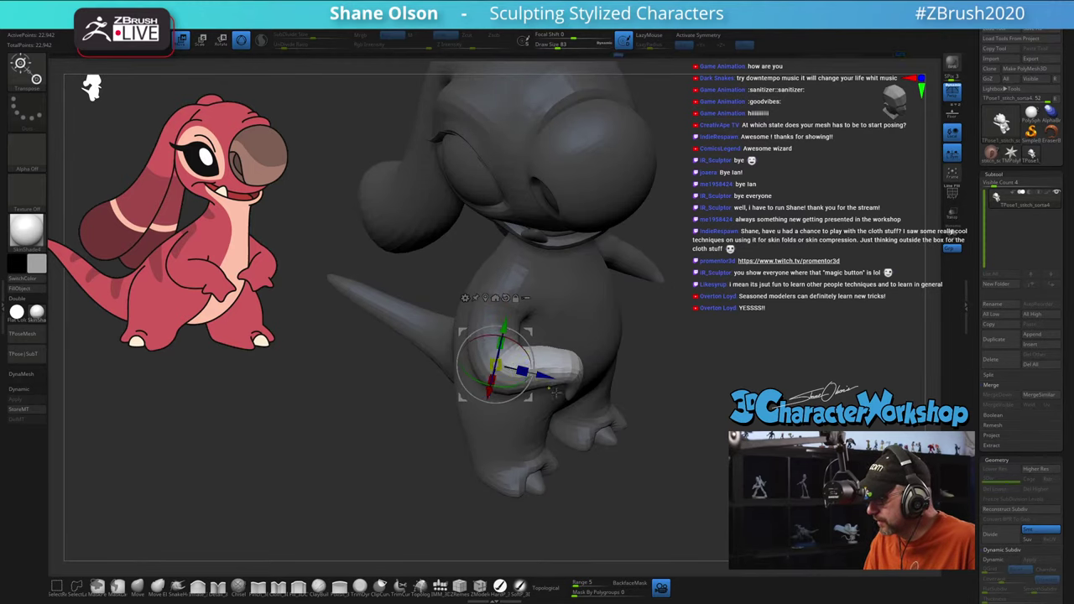
left_click_drag(642, 438, 670, 409)
left_click_drag(700, 336, 608, 449)
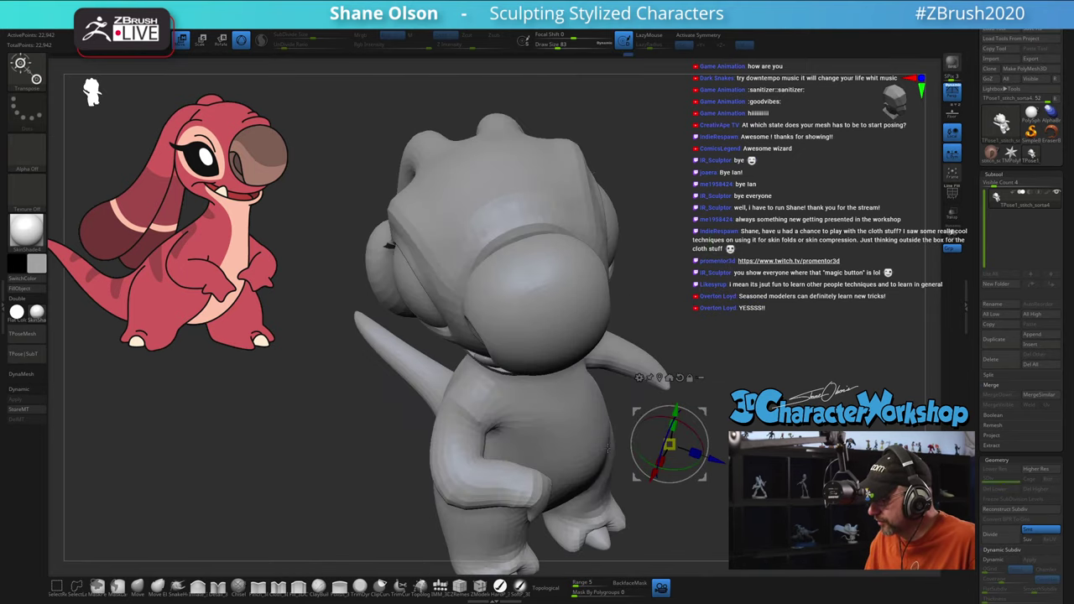
Step: Isolate the bent arm's lower part again with a topological mask, rotate it across the belly and clear the mask
left_click_drag(457, 479, 503, 494, "ctrl")
left_click_drag(633, 390, 617, 434)
left_click_drag(499, 412, 492, 428)
mouse_move(650, 487)
left_mouse_down()
mouse_move(692, 427)
mouse_move(695, 440)
mouse_move(650, 468)
mouse_move(673, 451)
mouse_move(674, 435)
left_mouse_up()
key("q")
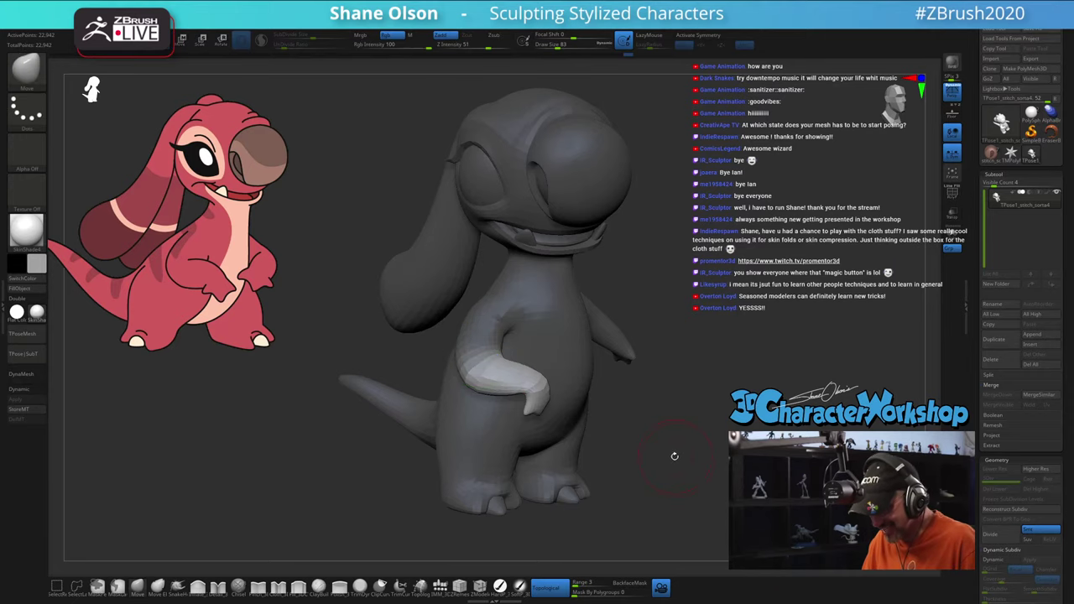
left_click_drag(679, 444, 682, 437, "ctrl")
Step: Reshape the inner shoulder and armpit of the bent arm with the topological Move brush at draw size 83
right_click_drag(680, 437, 680, 461, "ctrl")
left_click_drag(513, 316, 519, 302)
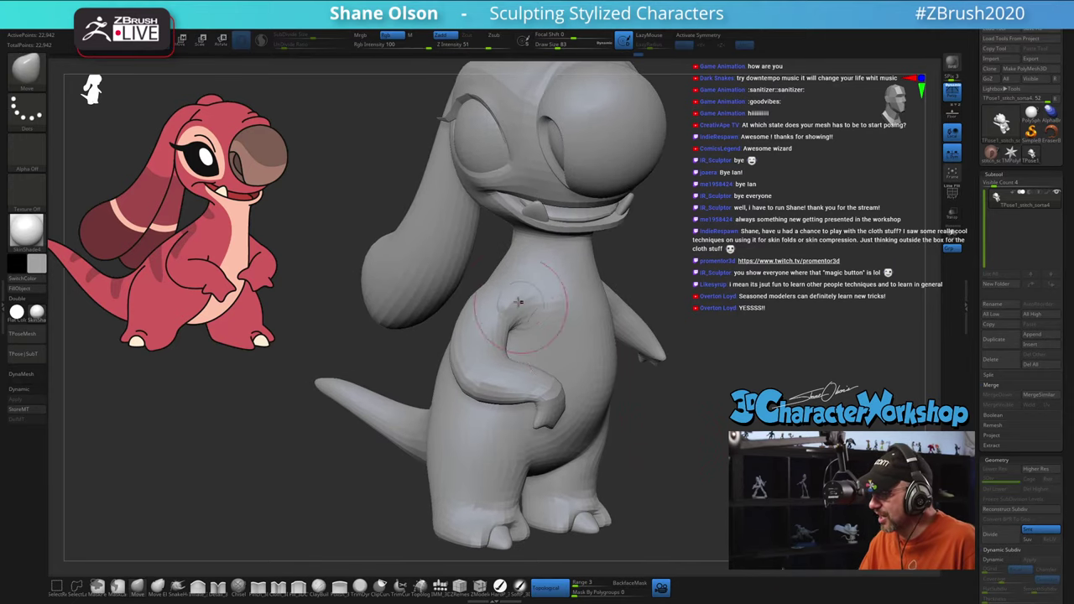
mouse_move(506, 290)
right_mouse_down()
mouse_move(493, 309)
mouse_move(514, 277)
mouse_move(579, 290)
mouse_move(547, 305)
right_mouse_up()
key("shift")
Step: Set the Move brush's draw size to 132 and reshape the elbow and forearm of the bent arm
mouse_move(570, 360)
right_mouse_down()
mouse_move(550, 358)
mouse_move(458, 402)
mouse_move(499, 298)
right_mouse_up()
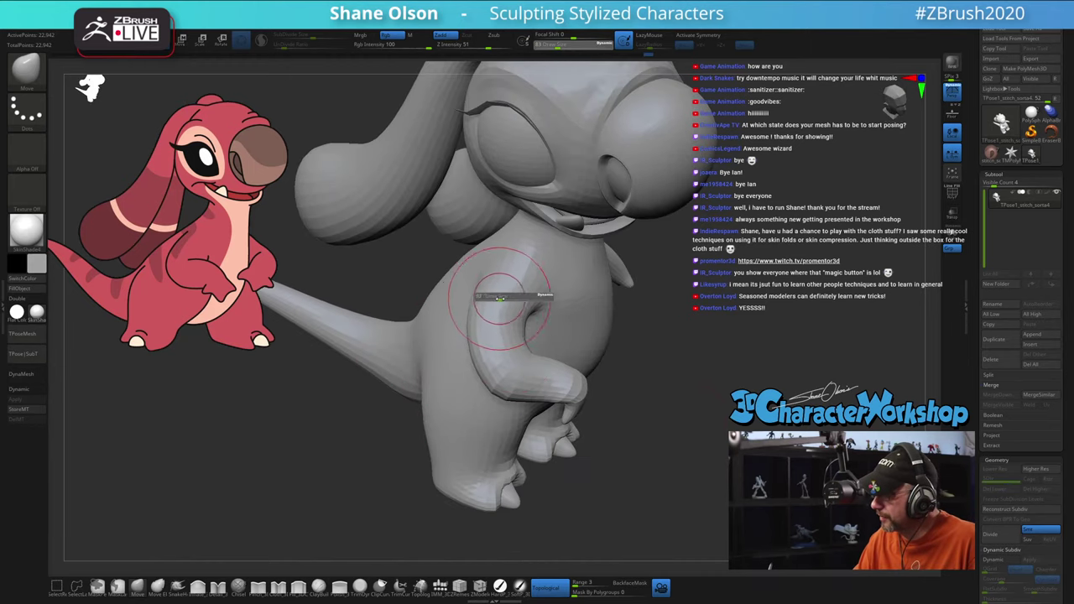
left_click_drag(499, 298, 494, 329)
key("s")
left_click_drag(488, 384, 499, 389)
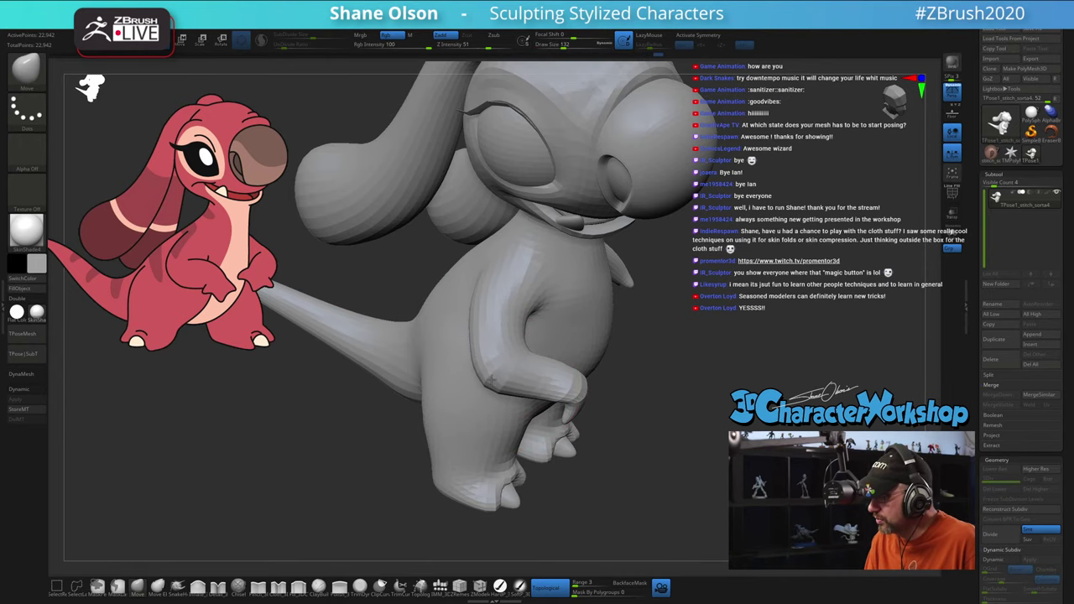
right_click_drag(535, 368, 567, 327)
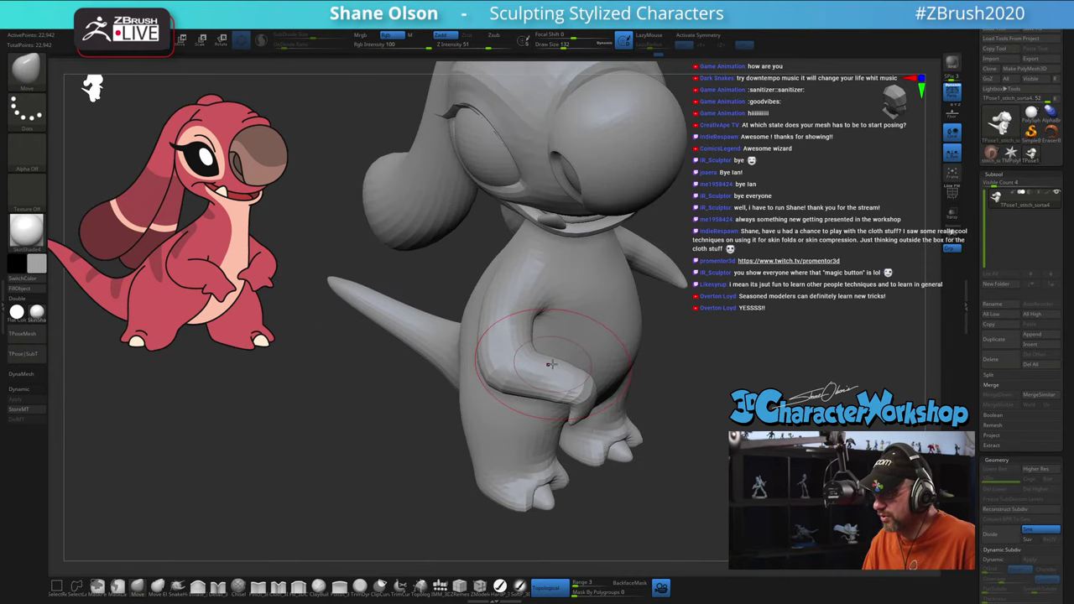
right_click_drag(547, 370, 550, 365)
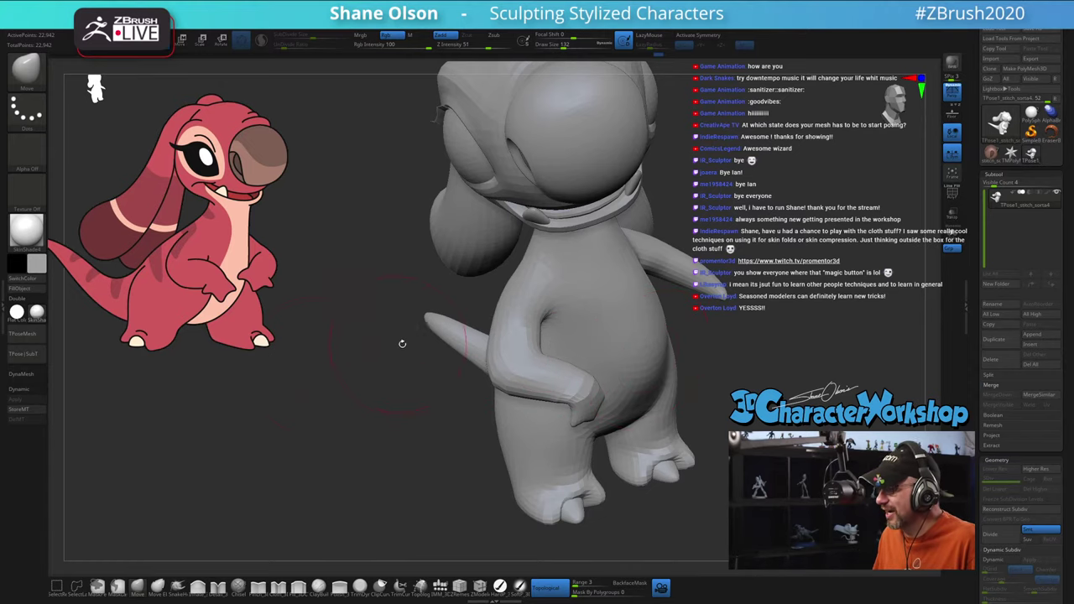
Step: Isolate the bent arm below its shoulder with a topological mask and move it closer to the body
right_click_drag(402, 344, 731, 340)
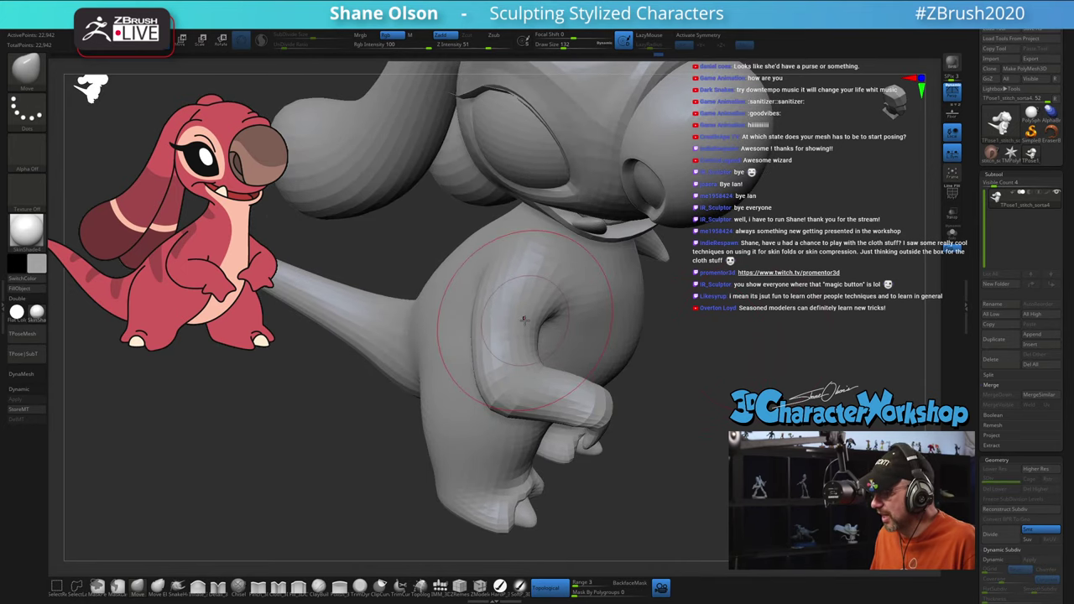
key("w")
left_click_drag(554, 343, 733, 383, "alt")
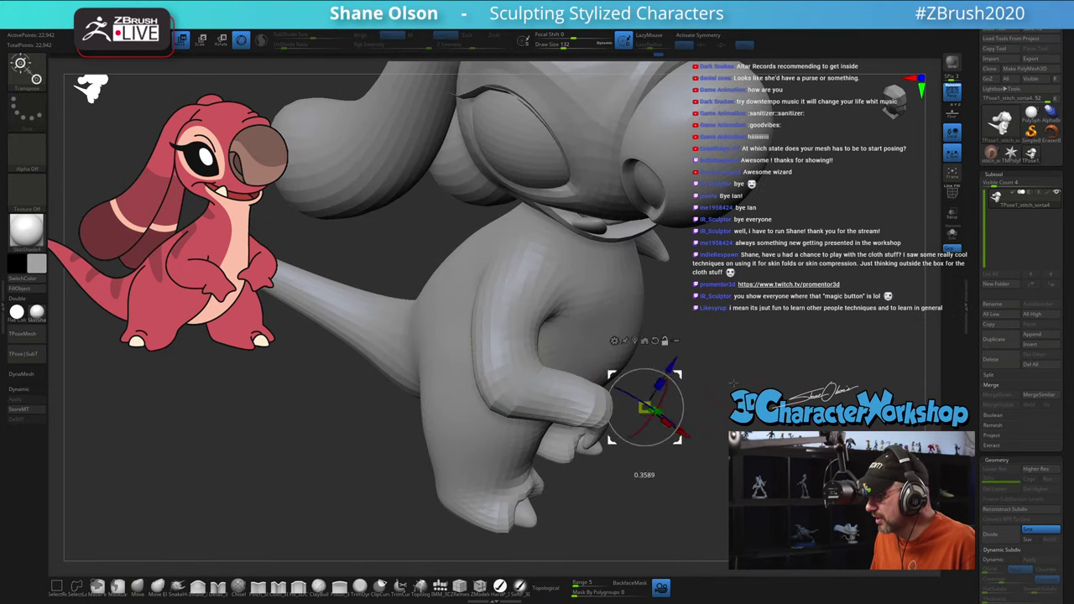
left_click_drag(517, 291, 510, 303, "ctrl")
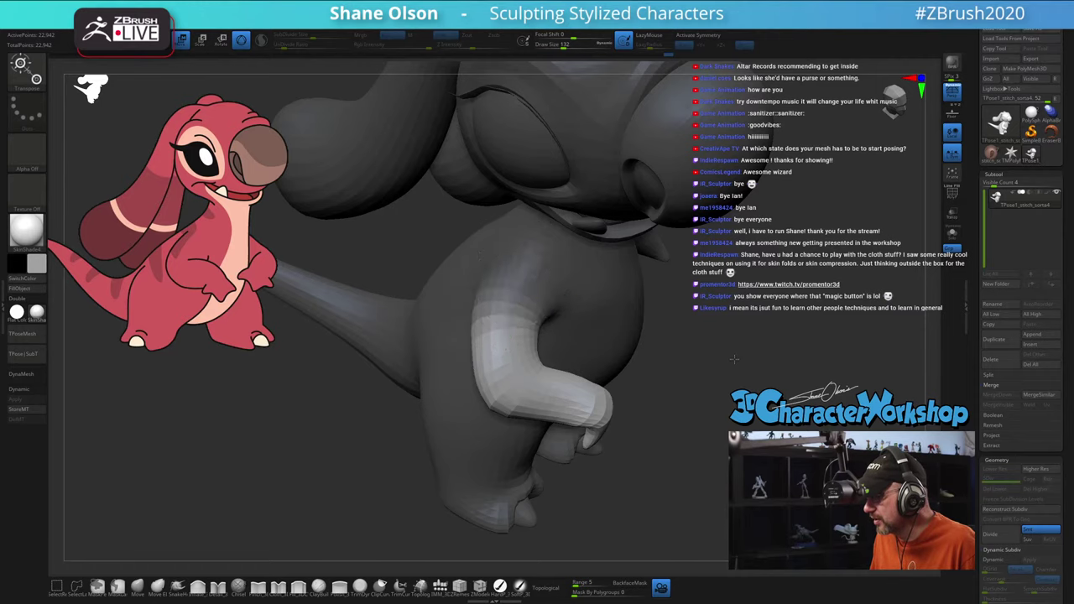
right_click_drag(735, 359, 346, 311)
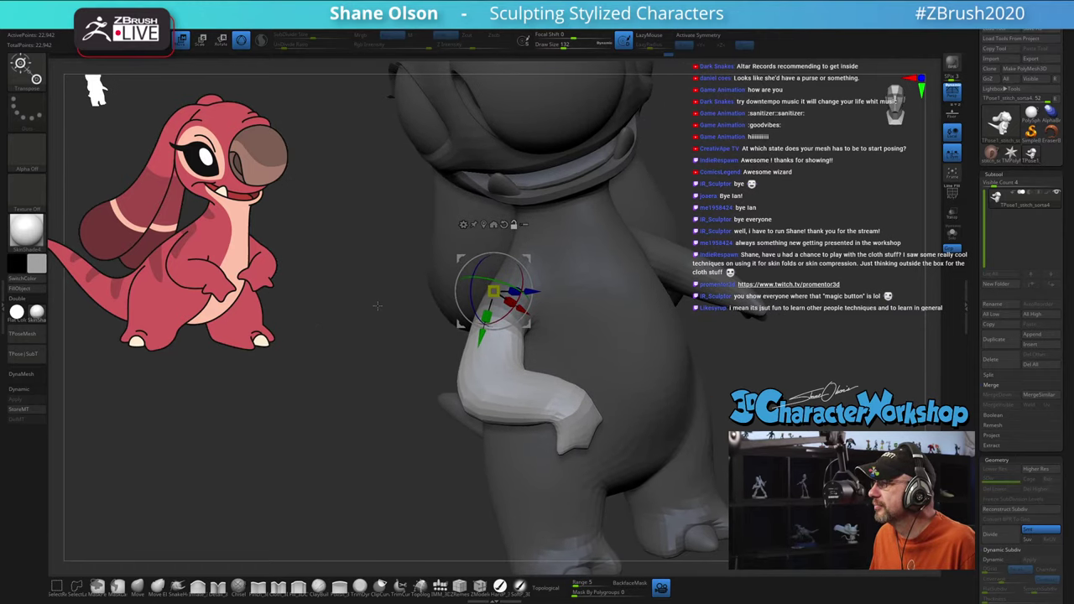
right_click_drag(513, 340, 389, 346)
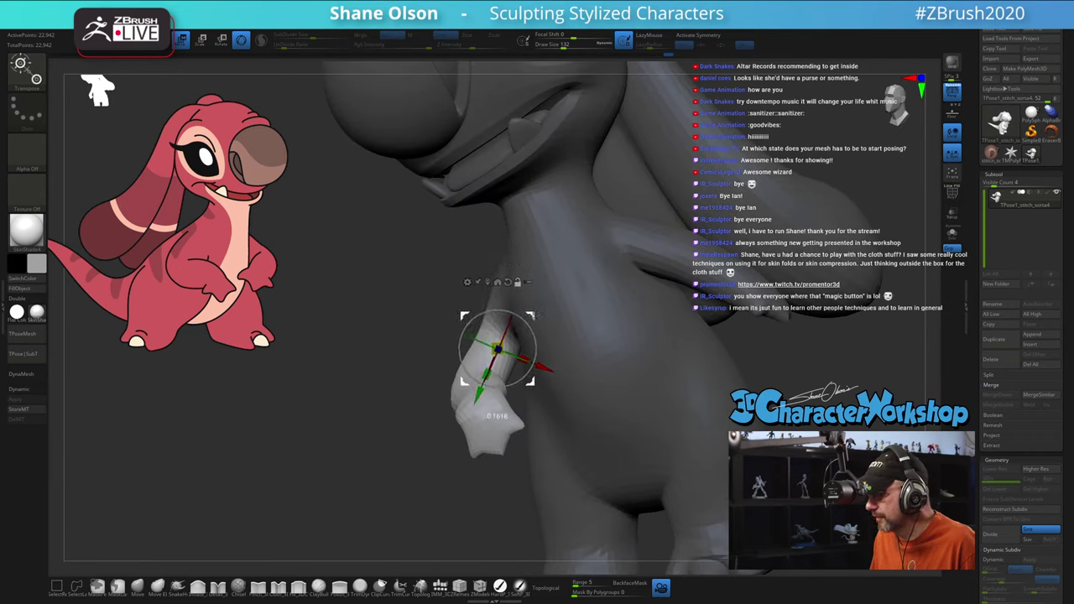
left_click_drag(497, 417, 505, 391)
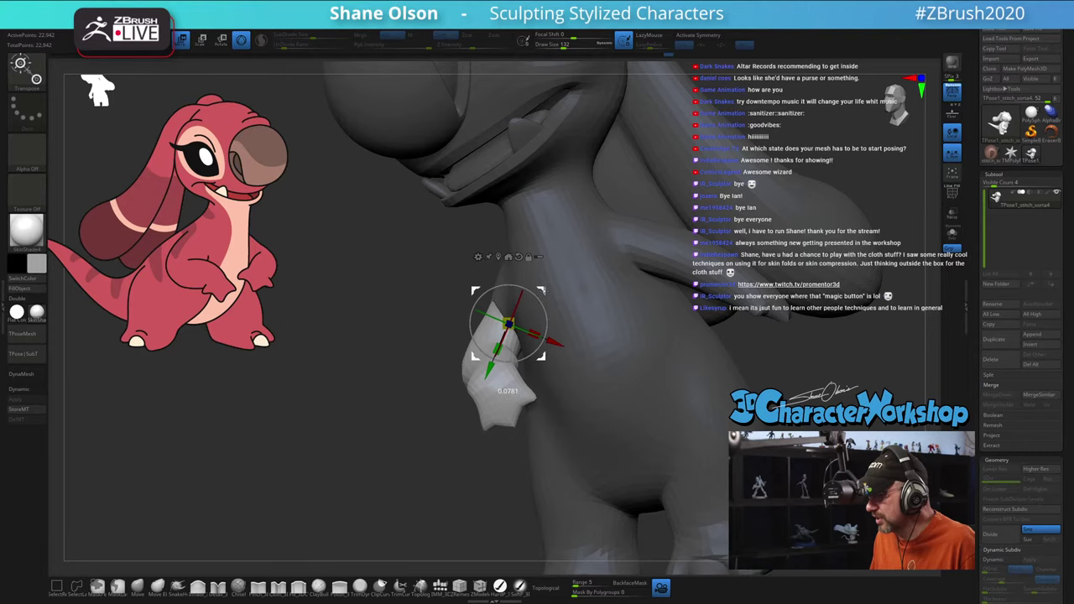
Step: Rotate the isolated arm at the shoulder to adjust its forward and downward angle beside the belly
mouse_move(428, 338)
right_mouse_down()
mouse_move(545, 343)
mouse_move(426, 351)
right_mouse_up()
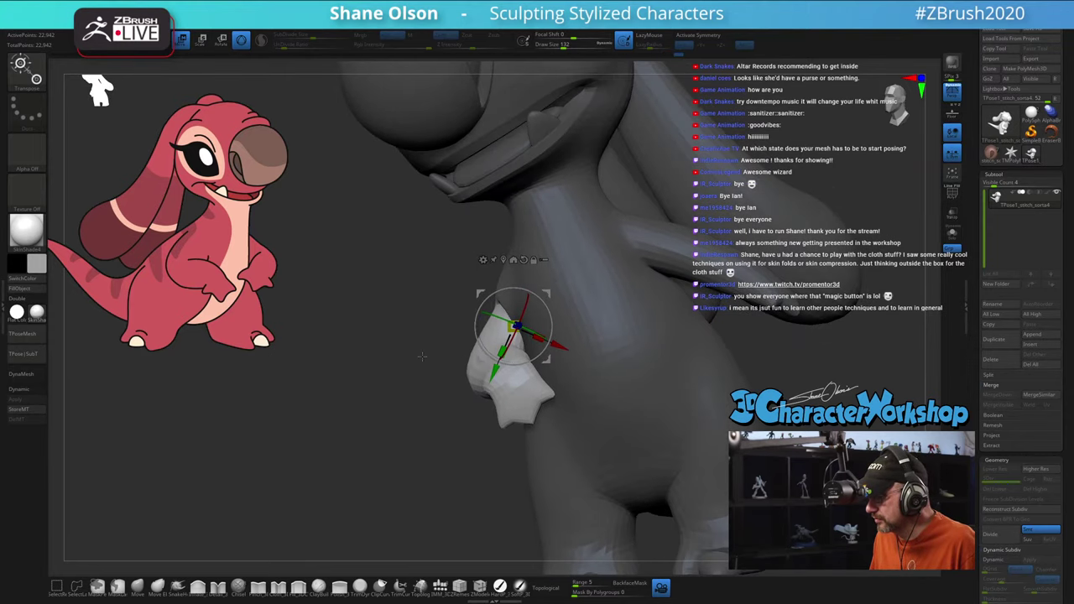
right_click_drag(323, 353, 432, 357)
right_click_drag(716, 352, 663, 357)
left_click_drag(548, 308, 526, 334)
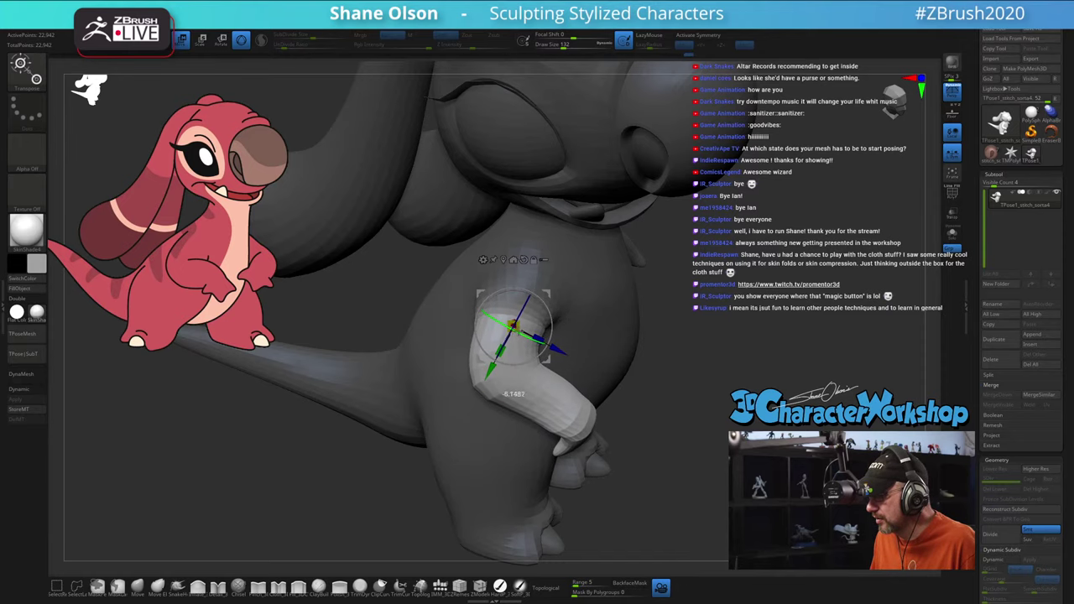
right_click_drag(676, 353, 728, 340)
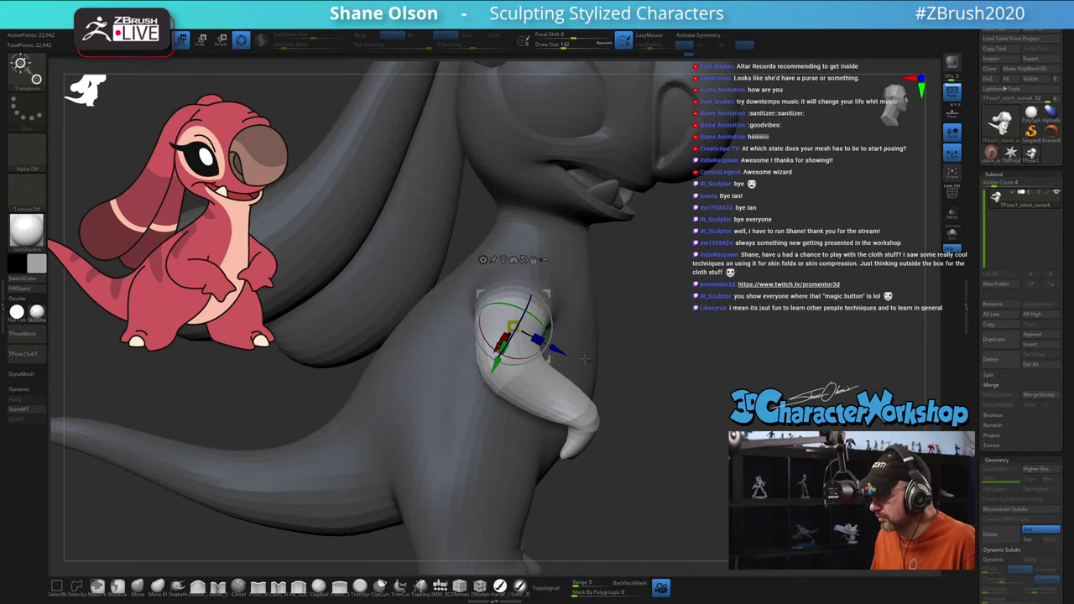
left_click_drag(515, 308, 526, 316)
Step: Turn the isolated arm inward toward the belly, reposition it at the shoulder and clear the mask
right_click_drag(729, 360, 677, 367)
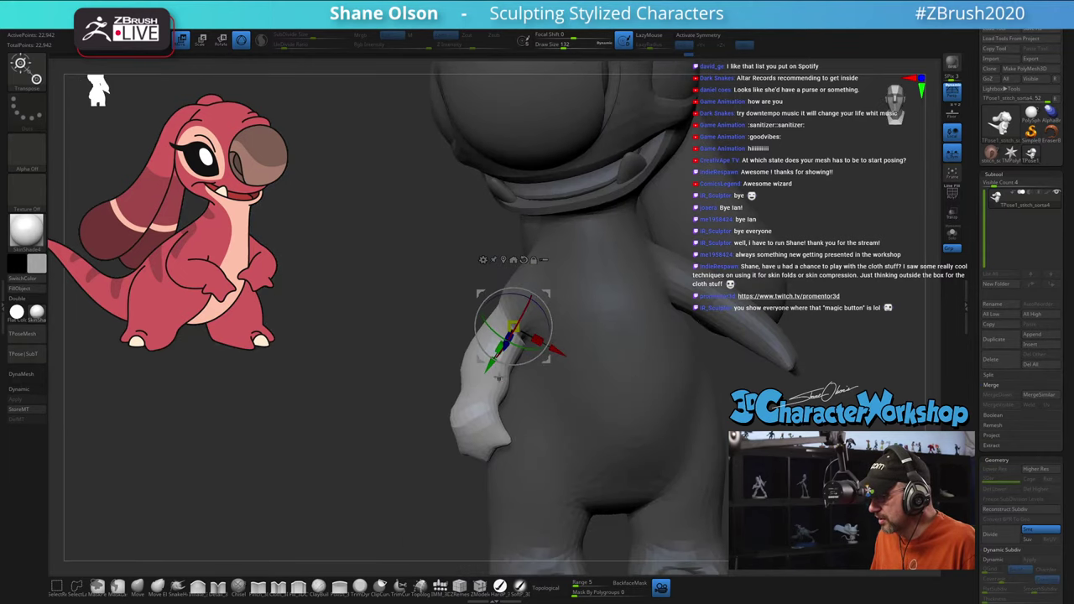
left_click_drag(398, 417, 404, 425)
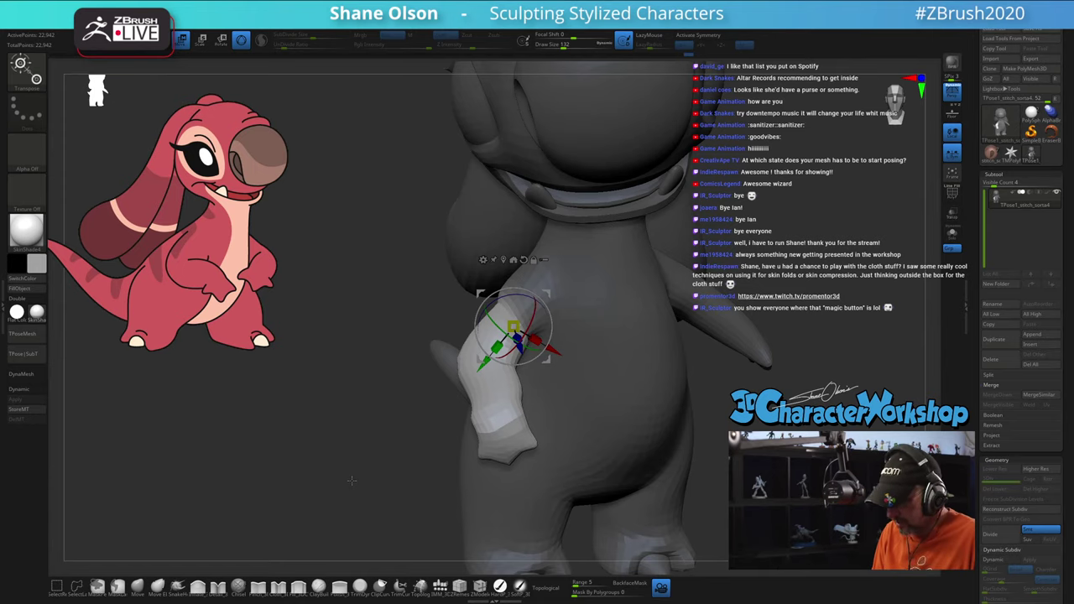
left_click_drag(405, 425, 435, 423)
left_click_drag(530, 330, 528, 323)
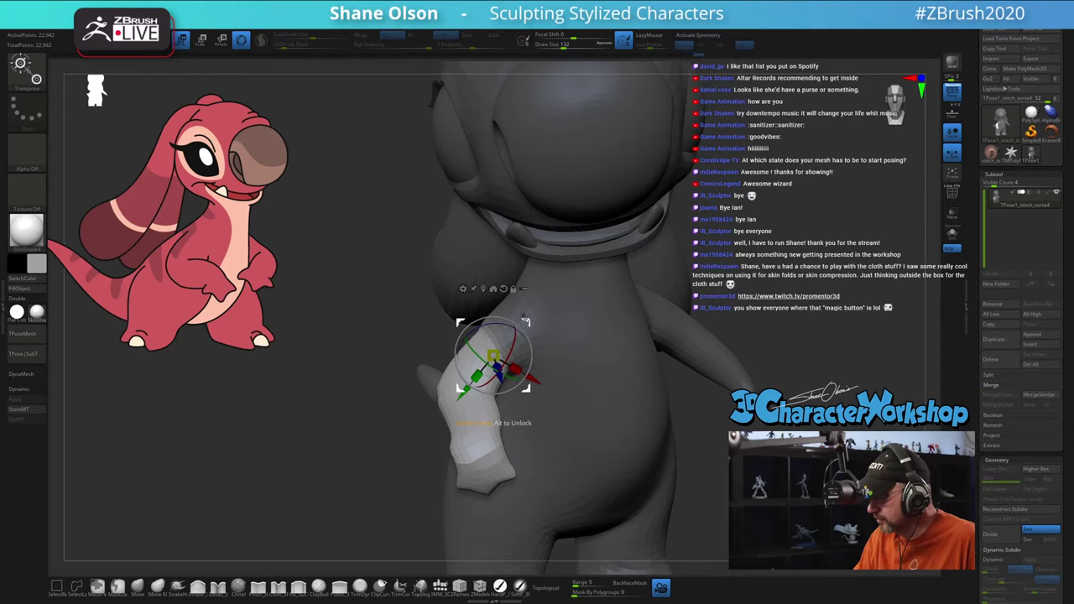
left_click_drag(348, 462, 365, 466, "ctrl")
Step: Smooth the bent arm's forearm and elbow, reducing the draw size to 74
key("q")
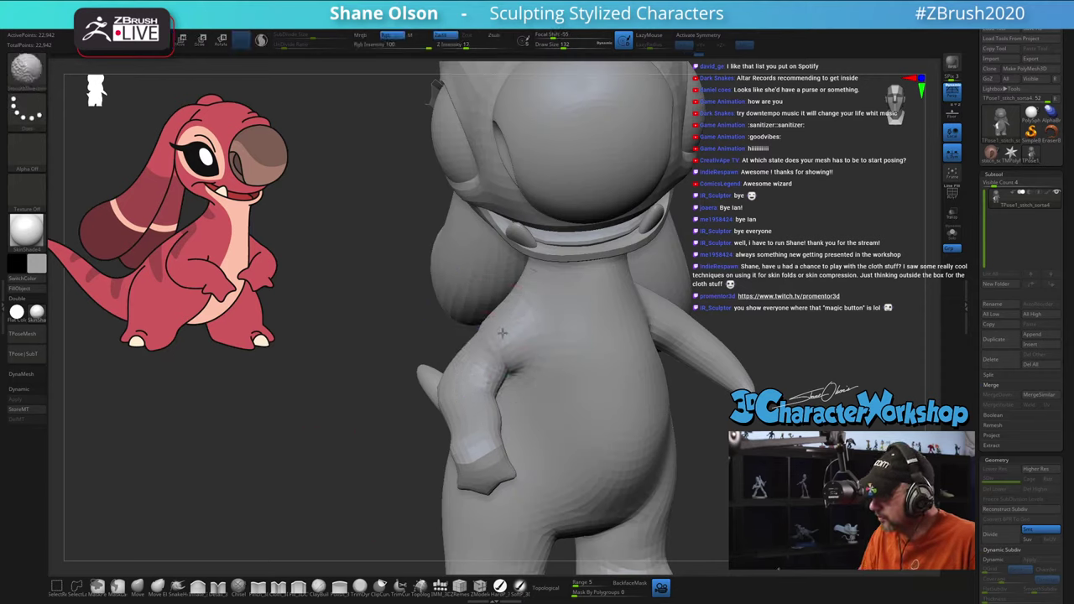
mouse_move(477, 404)
left_mouse_down("shift")
mouse_move(468, 412)
mouse_move(476, 428)
left_mouse_up("shift")
key("[")
key("[")
key("[")
key("[")
key("[")
mouse_move(453, 420)
right_mouse_down()
mouse_move(500, 418)
mouse_move(459, 411)
right_mouse_up()
key("s")
left_click_drag(425, 406, 443, 405)
right_click_drag(419, 406, 464, 401)
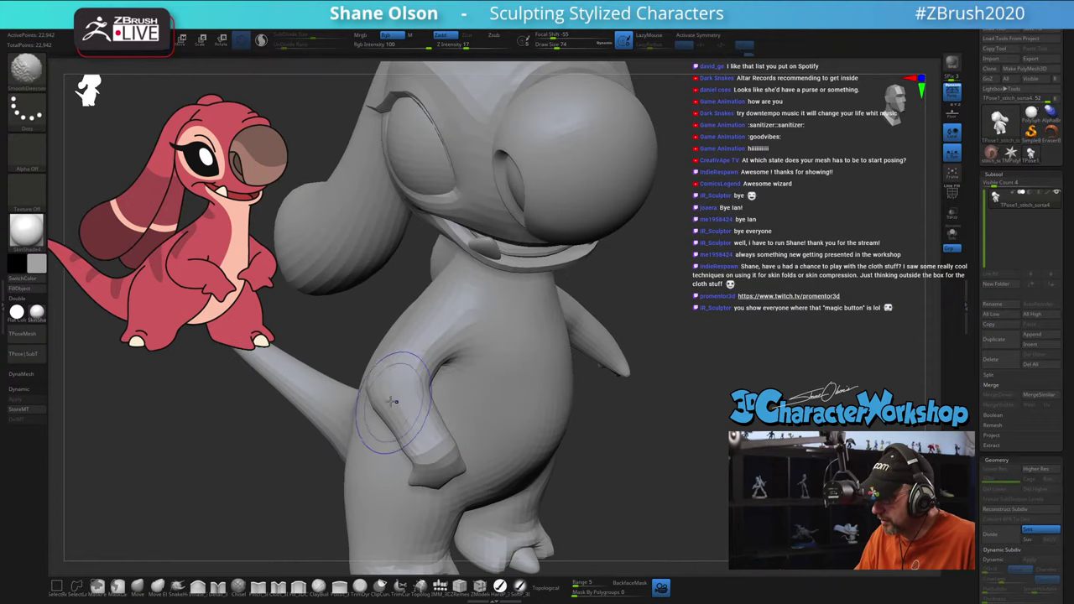
left_click_drag(391, 401, 403, 395, "shift")
Step: Reshape the forearm, wrist and drooping hand with the topological Move brush, reducing the draw size to 49
mouse_move(403, 401)
right_mouse_down()
mouse_move(444, 384)
mouse_move(382, 390)
right_mouse_up()
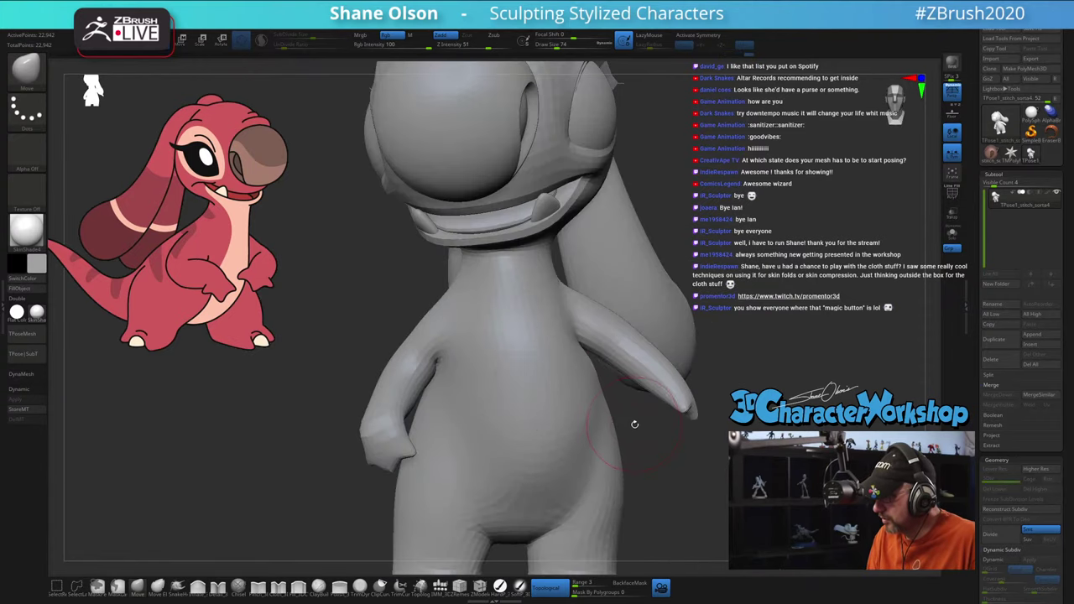
right_click_drag(635, 425, 637, 449, "ctrl")
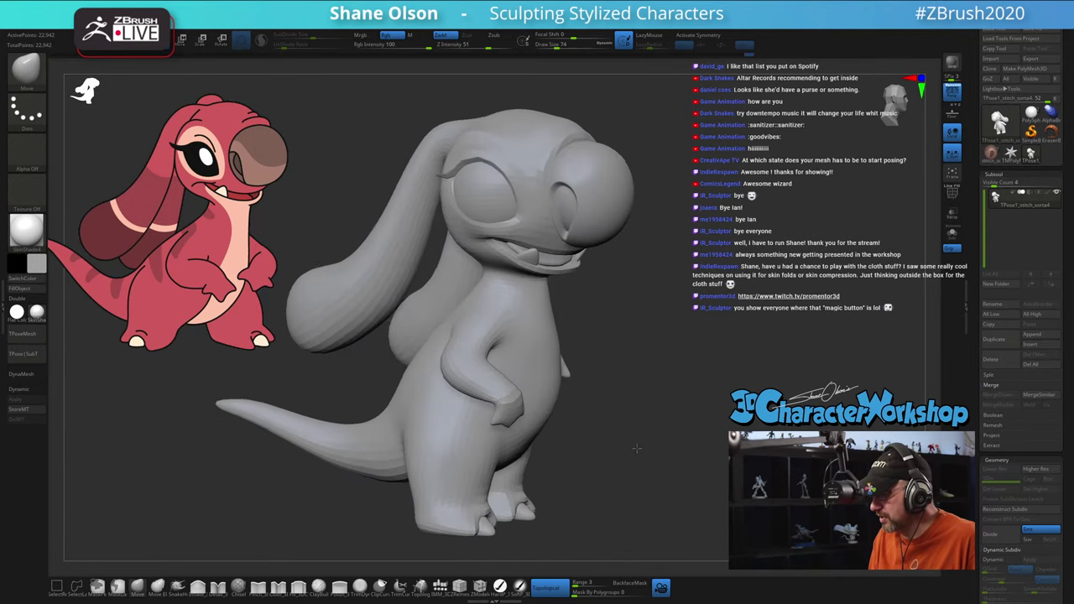
left_click_drag(637, 449, 638, 452)
right_click_drag(618, 418, 619, 437, "ctrl")
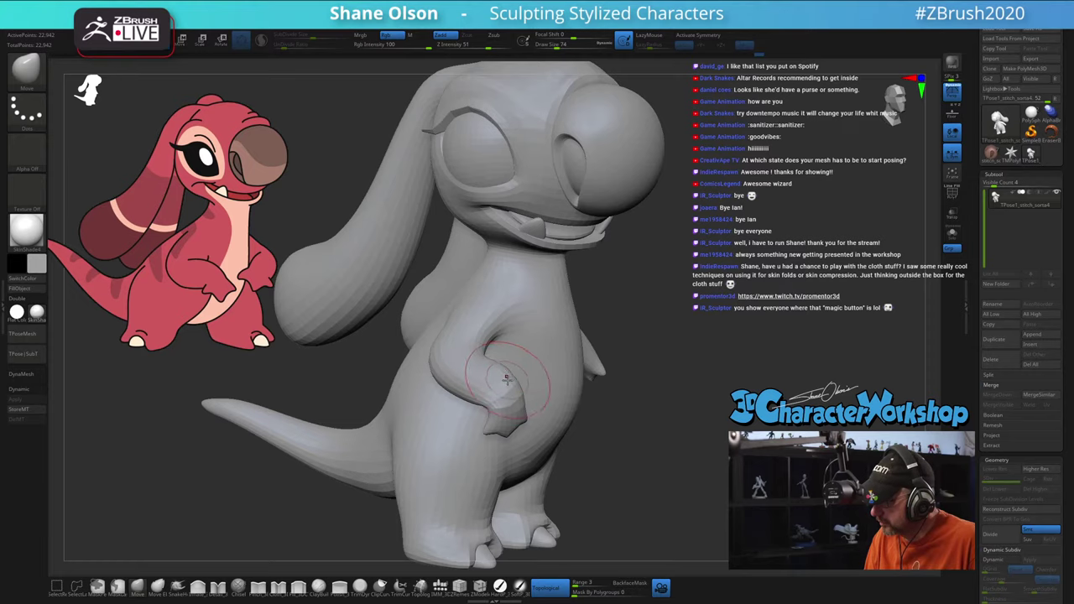
mouse_move(579, 394)
right_mouse_down()
mouse_move(508, 386)
mouse_move(492, 369)
right_mouse_up()
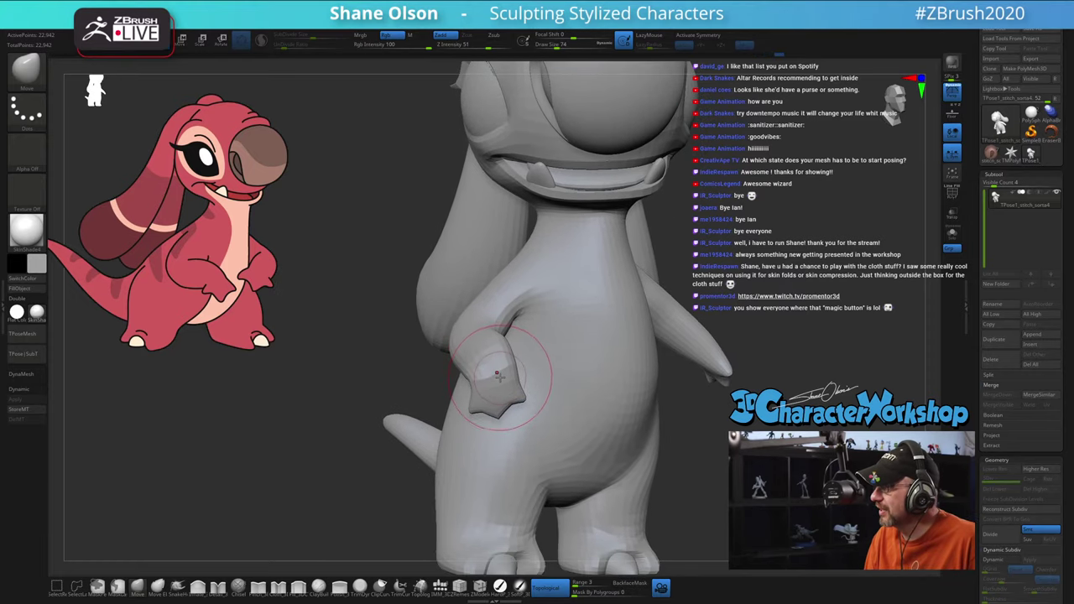
key("s")
left_click_drag(504, 382, 493, 381)
mouse_move(497, 382)
right_mouse_down("alt")
mouse_move(496, 393)
mouse_move(494, 371)
mouse_move(480, 396)
right_mouse_up("alt")
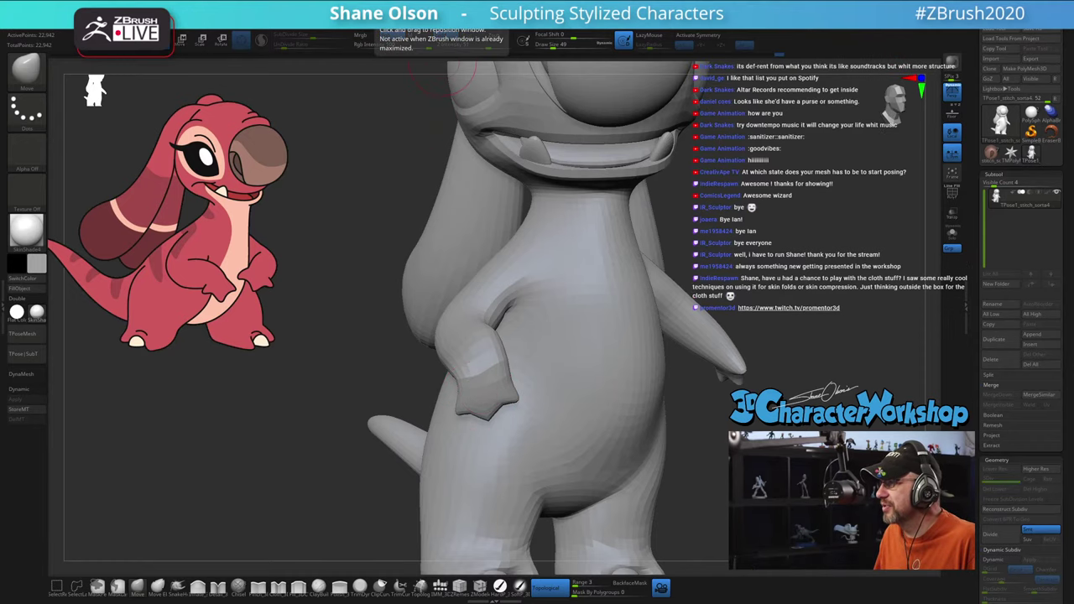
right_click_drag(811, 238, 798, 212, "ctrl")
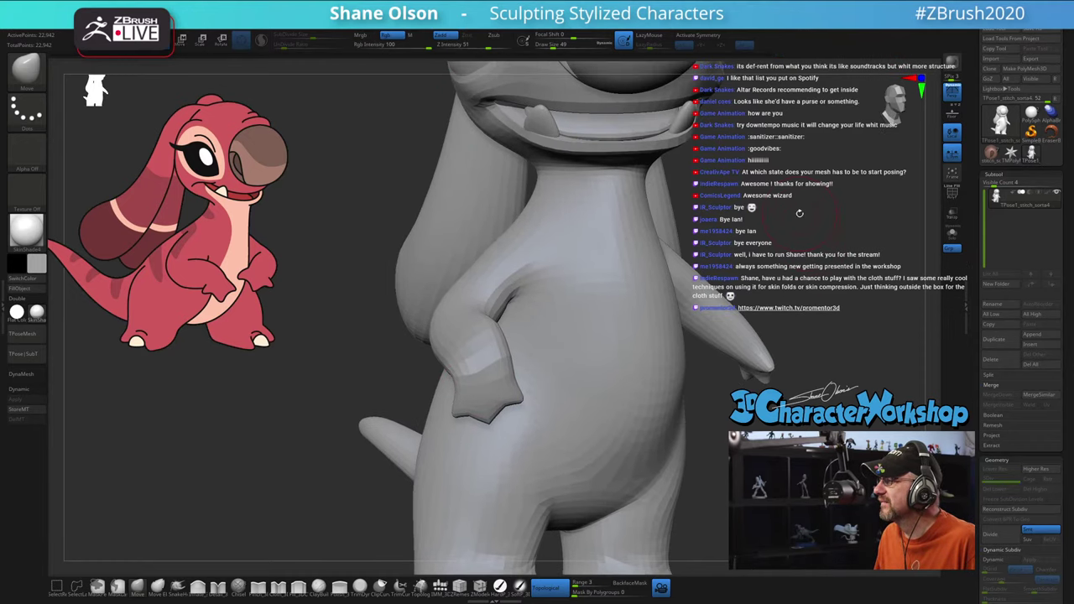
Step: Reshape the drooping hand's fingers and wrist on the bent arm with the Move brush at draw size 22
key("s")
left_click_drag(797, 214, 792, 214)
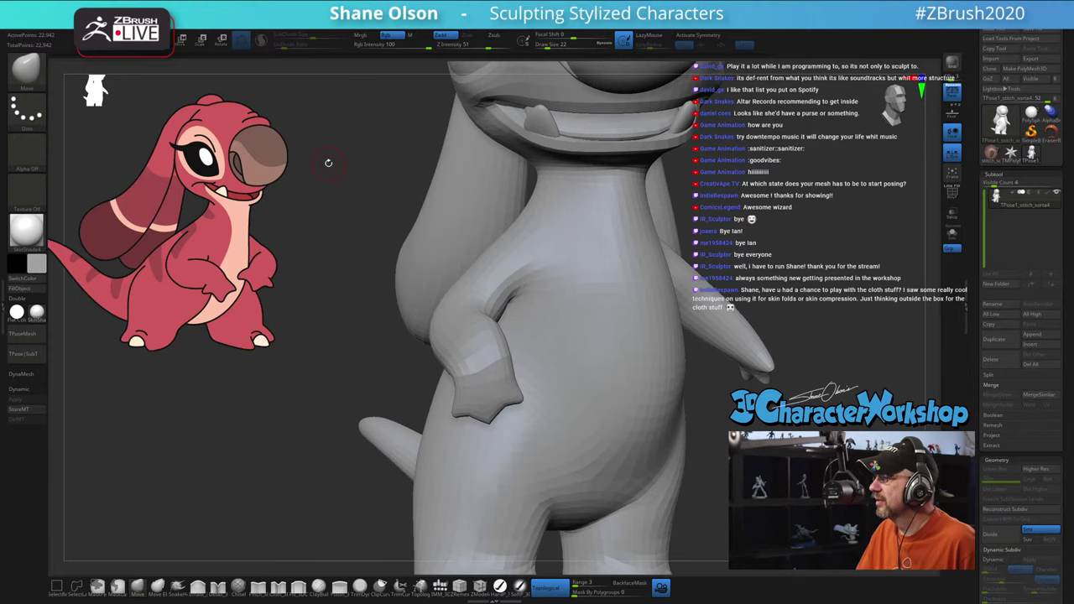
left_click_drag(375, 311, 480, 406)
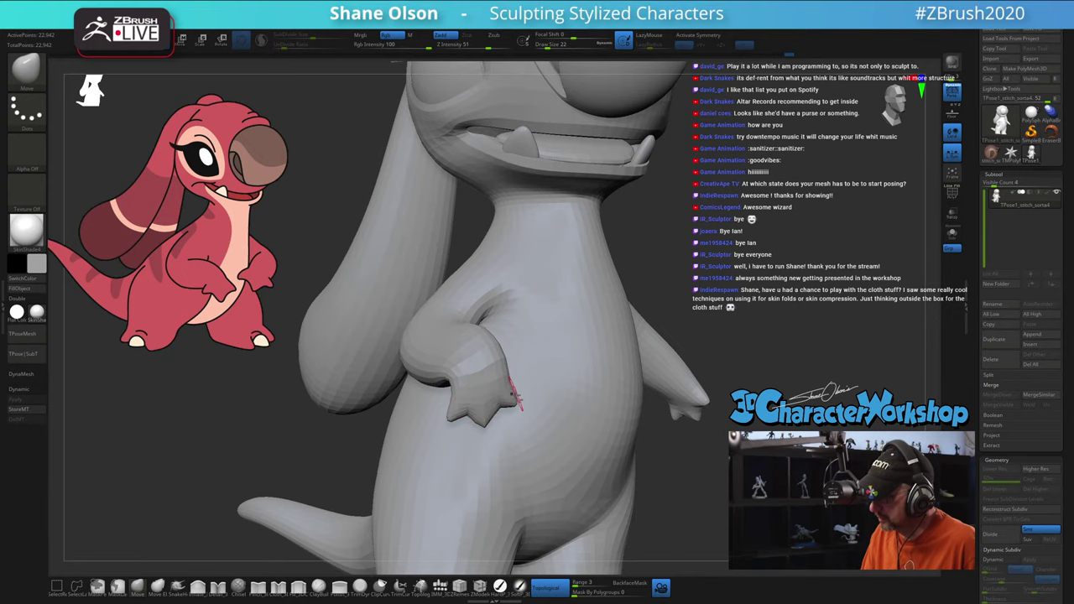
right_click_drag(514, 395, 546, 390, "ctrl")
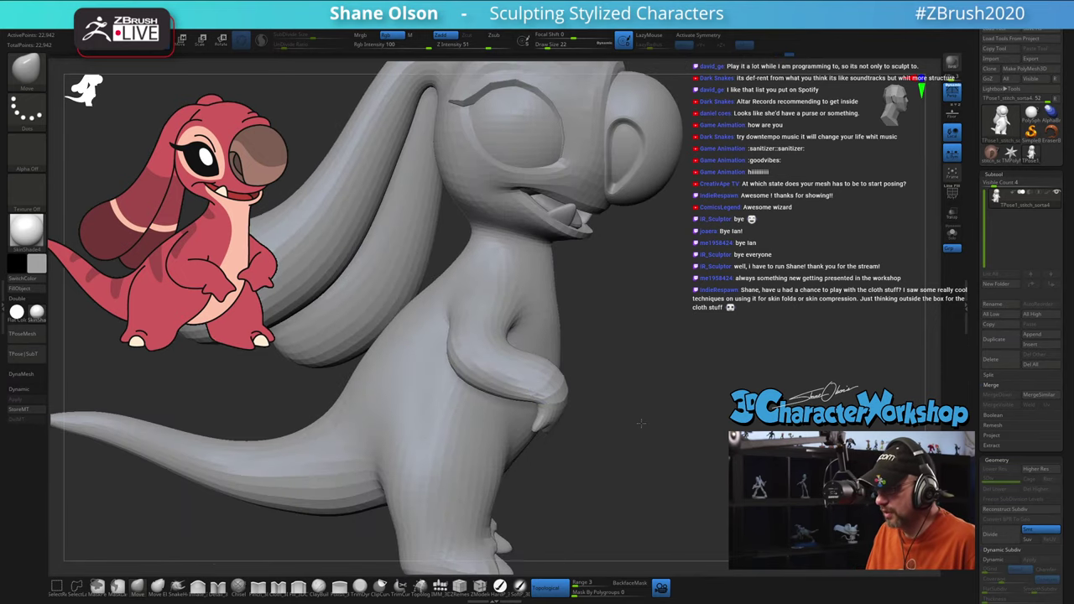
right_click_drag(641, 423, 635, 430, "ctrl")
right_click_drag(634, 430, 656, 418, "alt")
Step: Refine the bent arm's shape against the body with the Move brush at draw size 35
key("s")
left_click_drag(624, 438, 627, 439)
mouse_move(633, 439)
right_mouse_down()
mouse_move(603, 453)
mouse_move(558, 446)
right_mouse_up()
left_click_drag(547, 211, 552, 201)
right_click_drag(551, 252, 549, 226, "ctrl")
right_click_drag(550, 227, 579, 234)
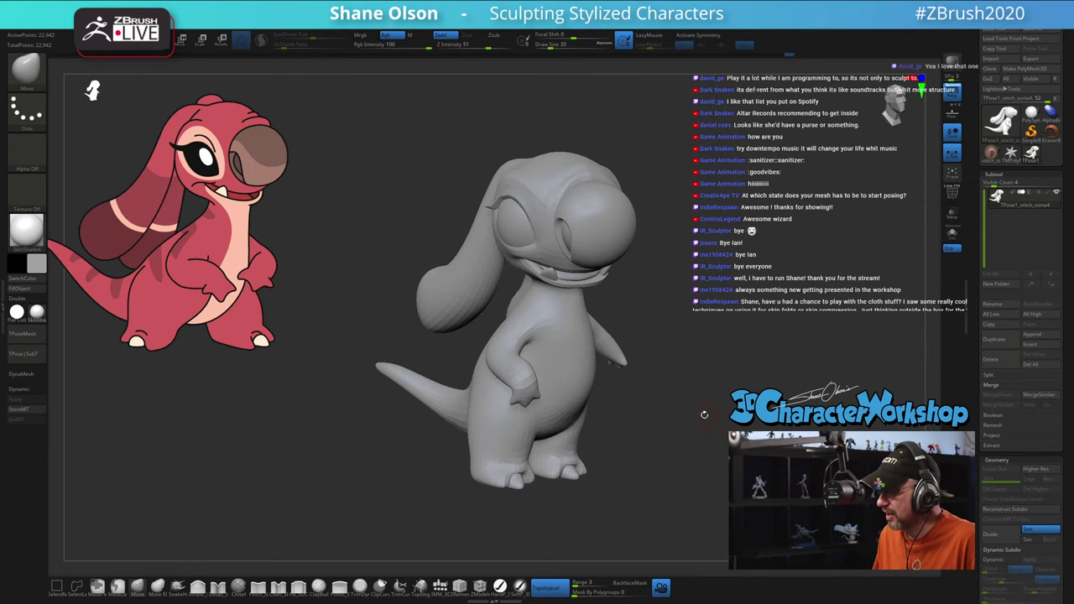
right_click_drag(702, 414, 711, 284)
left_click_drag(710, 284, 610, 312)
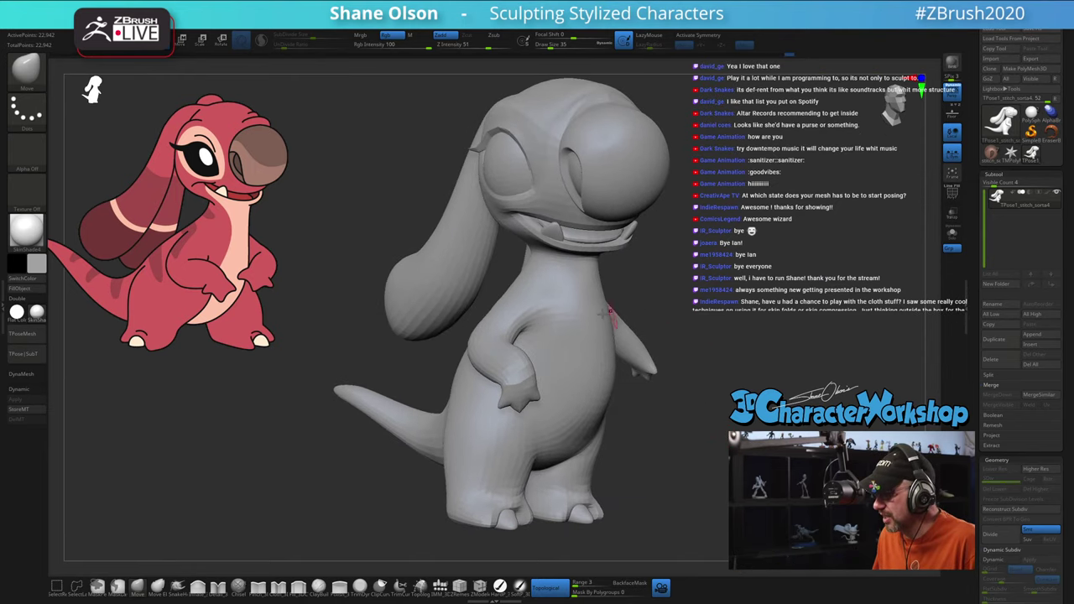
Step: Adjust the bent arm's inner elbow and armpit from the front with the Move brush at draw size 101
left_click_drag(814, 270, 709, 275)
key("s")
left_click_drag(540, 340, 517, 343)
key("s")
left_click_drag(503, 341, 515, 338)
left_click_drag(509, 329, 525, 336)
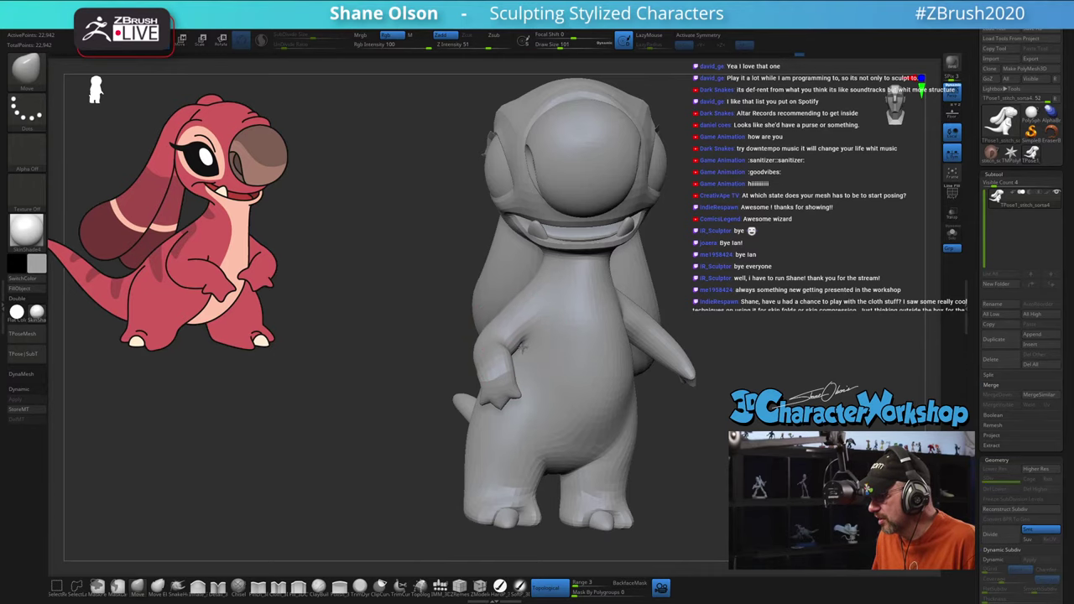
Step: Smooth the armpit crease where the bent arm meets the side of the belly
mouse_move(433, 356)
left_mouse_down()
mouse_move(503, 329)
mouse_move(849, 309)
mouse_move(720, 255)
mouse_move(693, 266)
left_mouse_up()
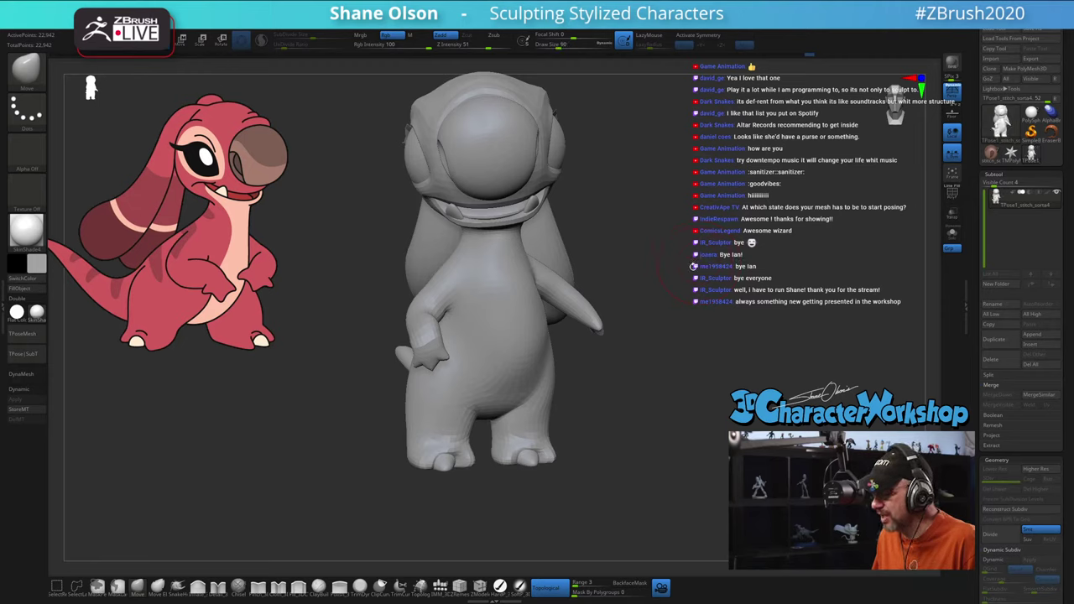
left_click_drag(446, 278, 445, 272, "shift")
mouse_move(629, 293)
left_mouse_down()
mouse_move(493, 288)
mouse_move(548, 294)
left_mouse_up()
left_click_drag(388, 293, 390, 293)
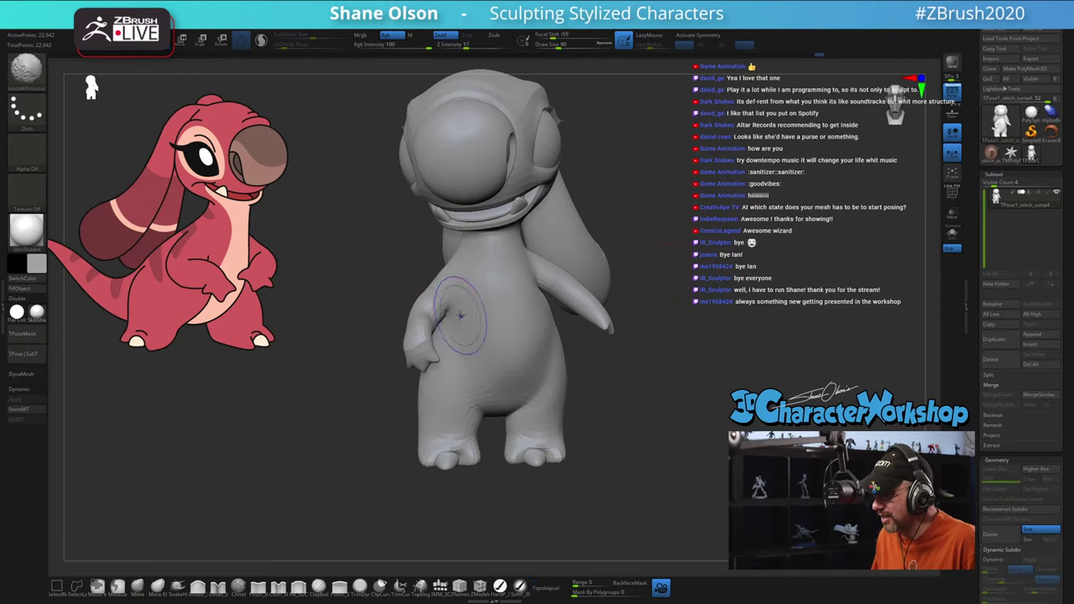
left_click_drag(461, 313, 456, 319, "shift")
mouse_move(683, 326)
left_mouse_down()
mouse_move(714, 322)
mouse_move(639, 346)
mouse_move(663, 324)
left_mouse_up()
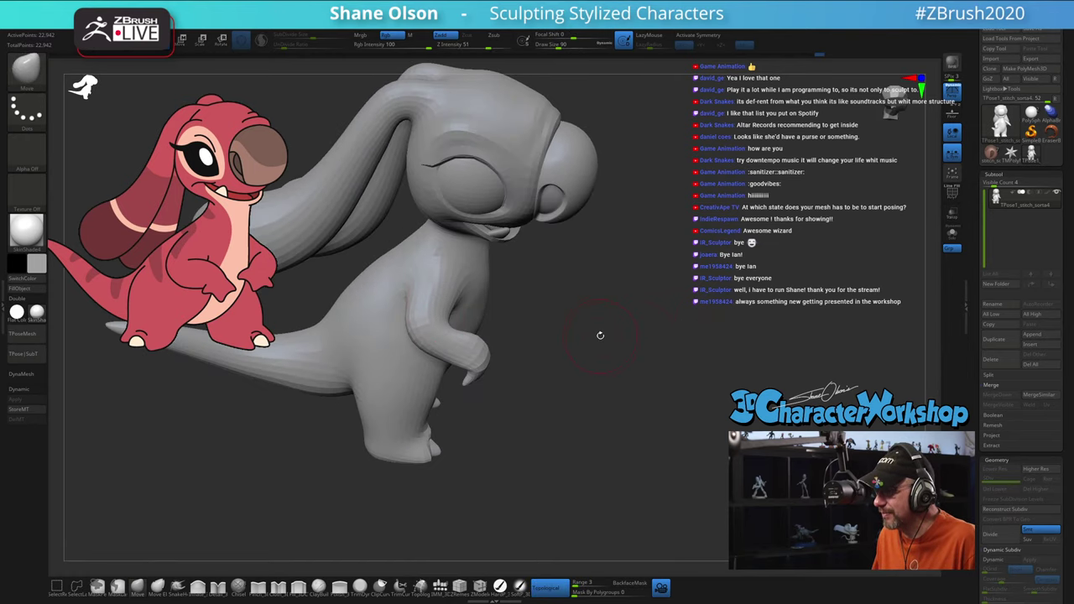
Step: Set the Move brush's draw size to 104 and examine the whole pose from several angles against the reference drawing
mouse_move(600, 335)
left_mouse_down()
mouse_move(671, 344)
mouse_move(640, 349)
mouse_move(697, 323)
left_mouse_up()
mouse_move(661, 381)
left_mouse_down()
mouse_move(663, 358)
mouse_move(707, 360)
left_mouse_up()
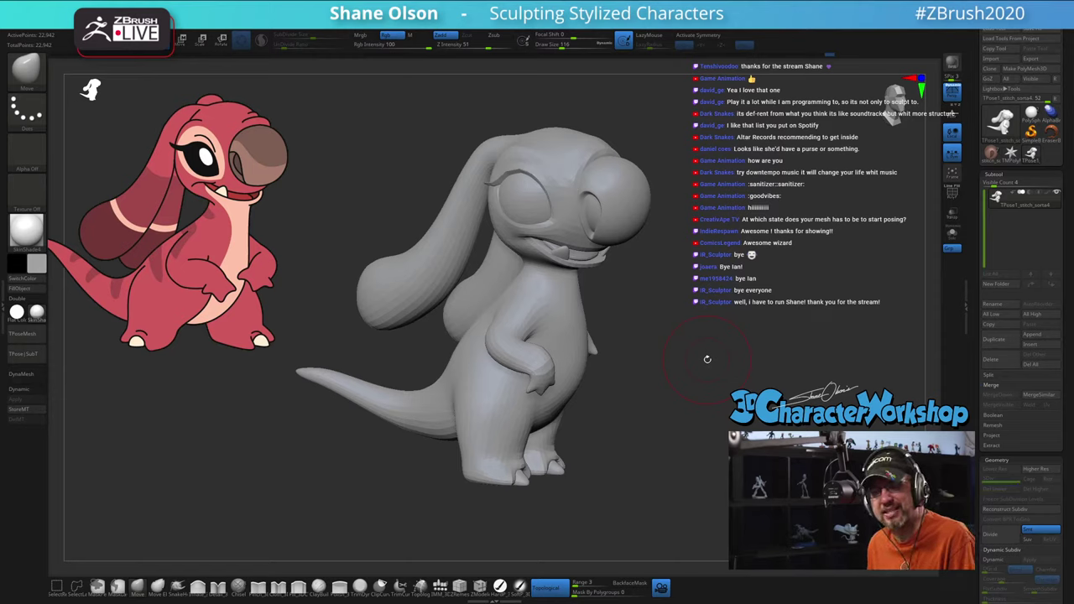
key("s")
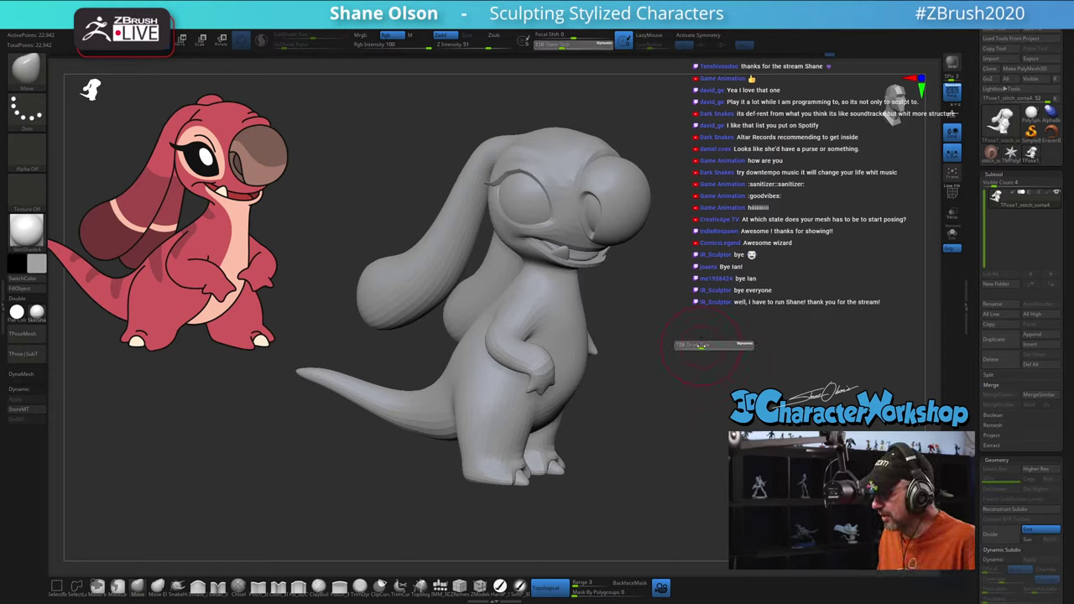
left_click(702, 346)
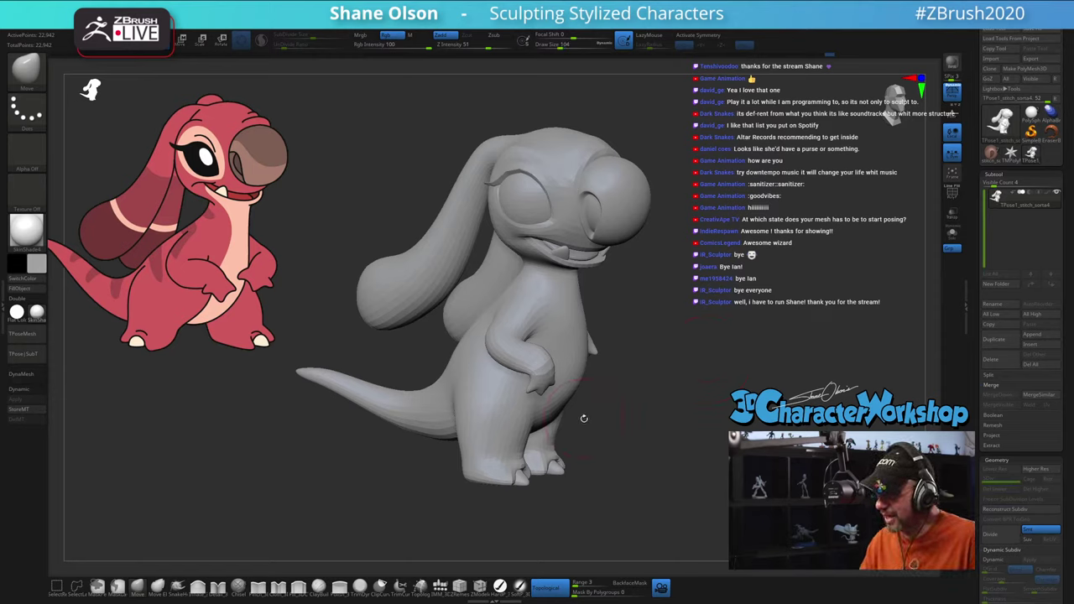
left_click_drag(583, 418, 600, 433)
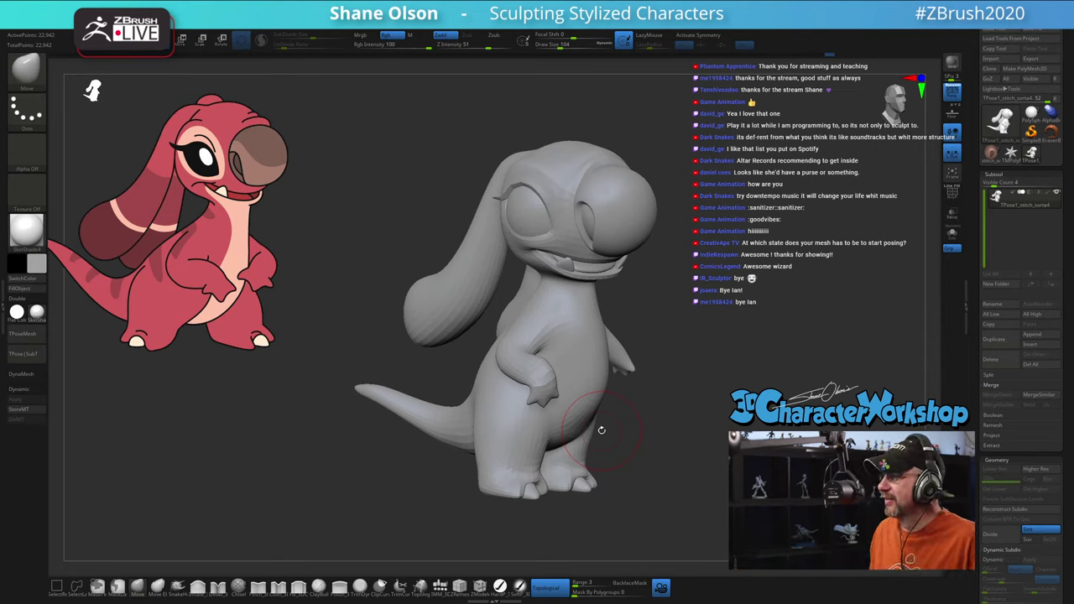
mouse_move(742, 325)
left_mouse_down()
mouse_move(737, 304)
mouse_move(694, 300)
mouse_move(716, 303)
left_mouse_up()
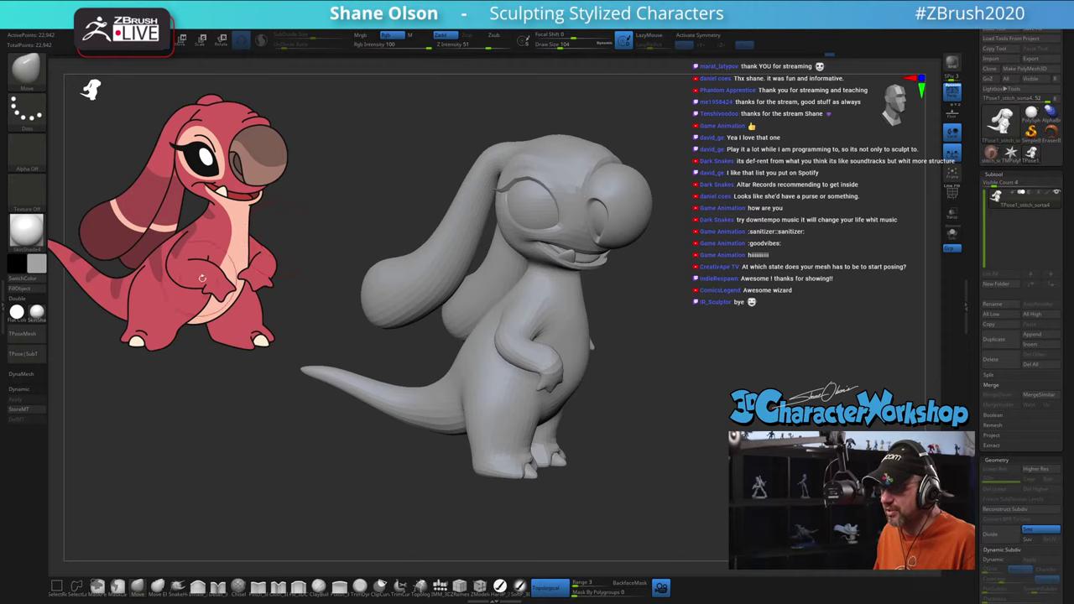
left_click_drag(614, 367, 592, 299)
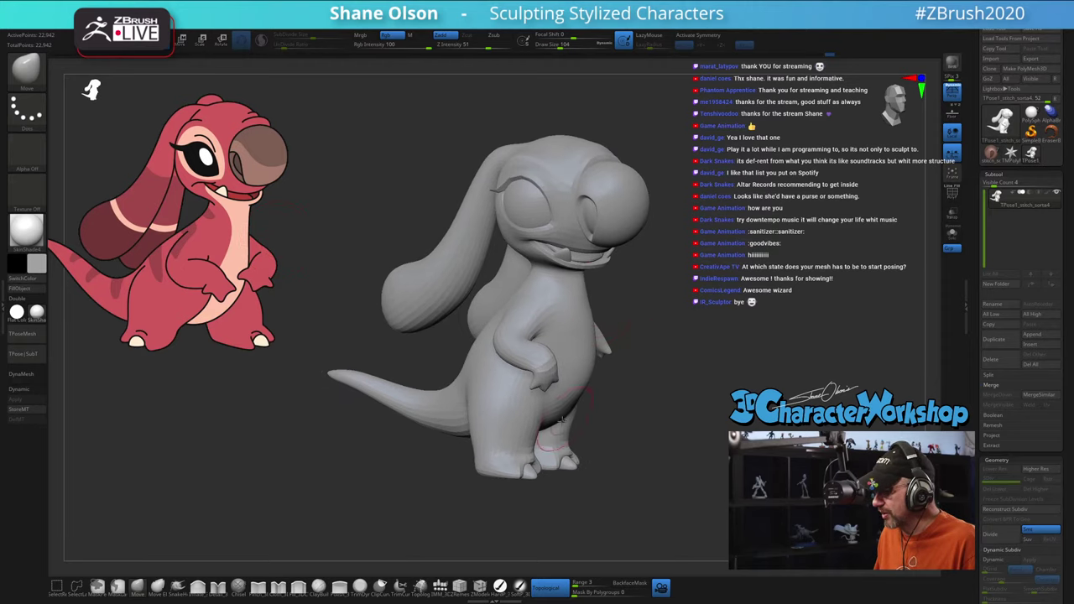
left_click_drag(365, 226, 550, 214)
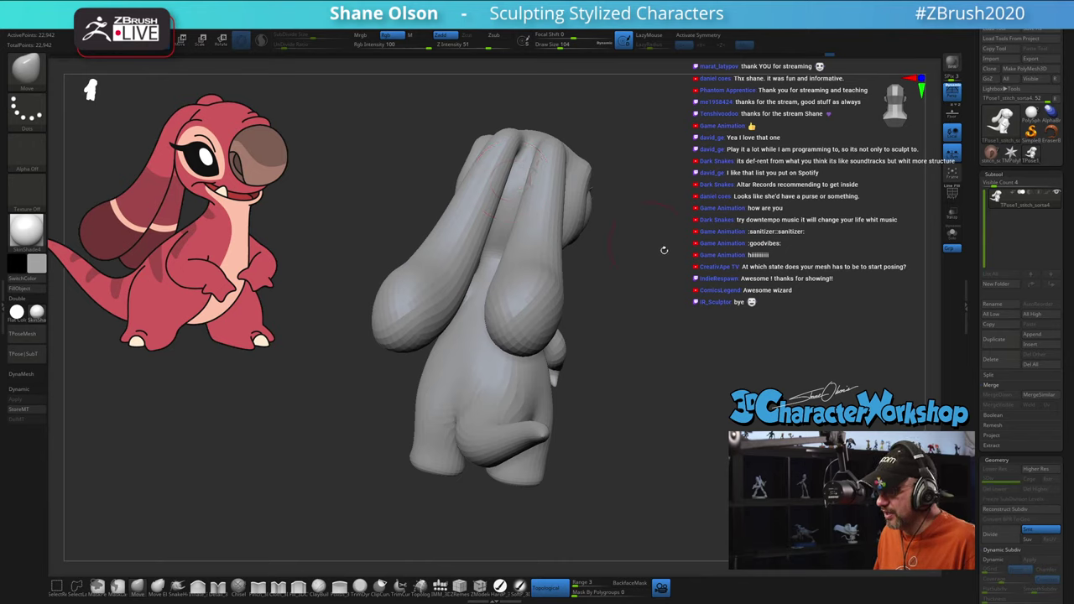
mouse_move(732, 313)
left_mouse_down()
mouse_move(670, 315)
mouse_move(668, 324)
left_mouse_up()
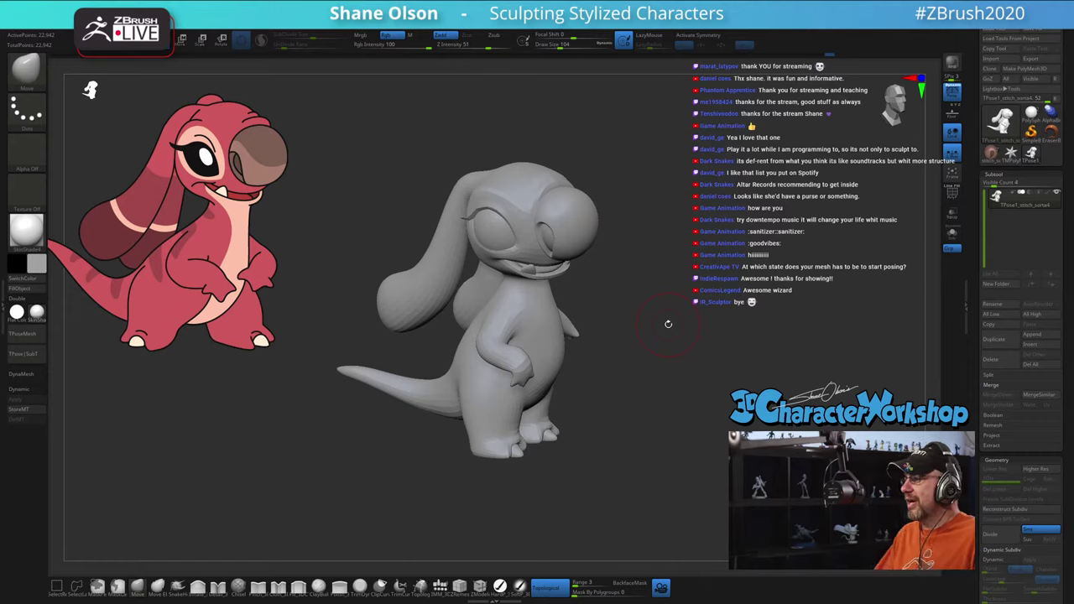